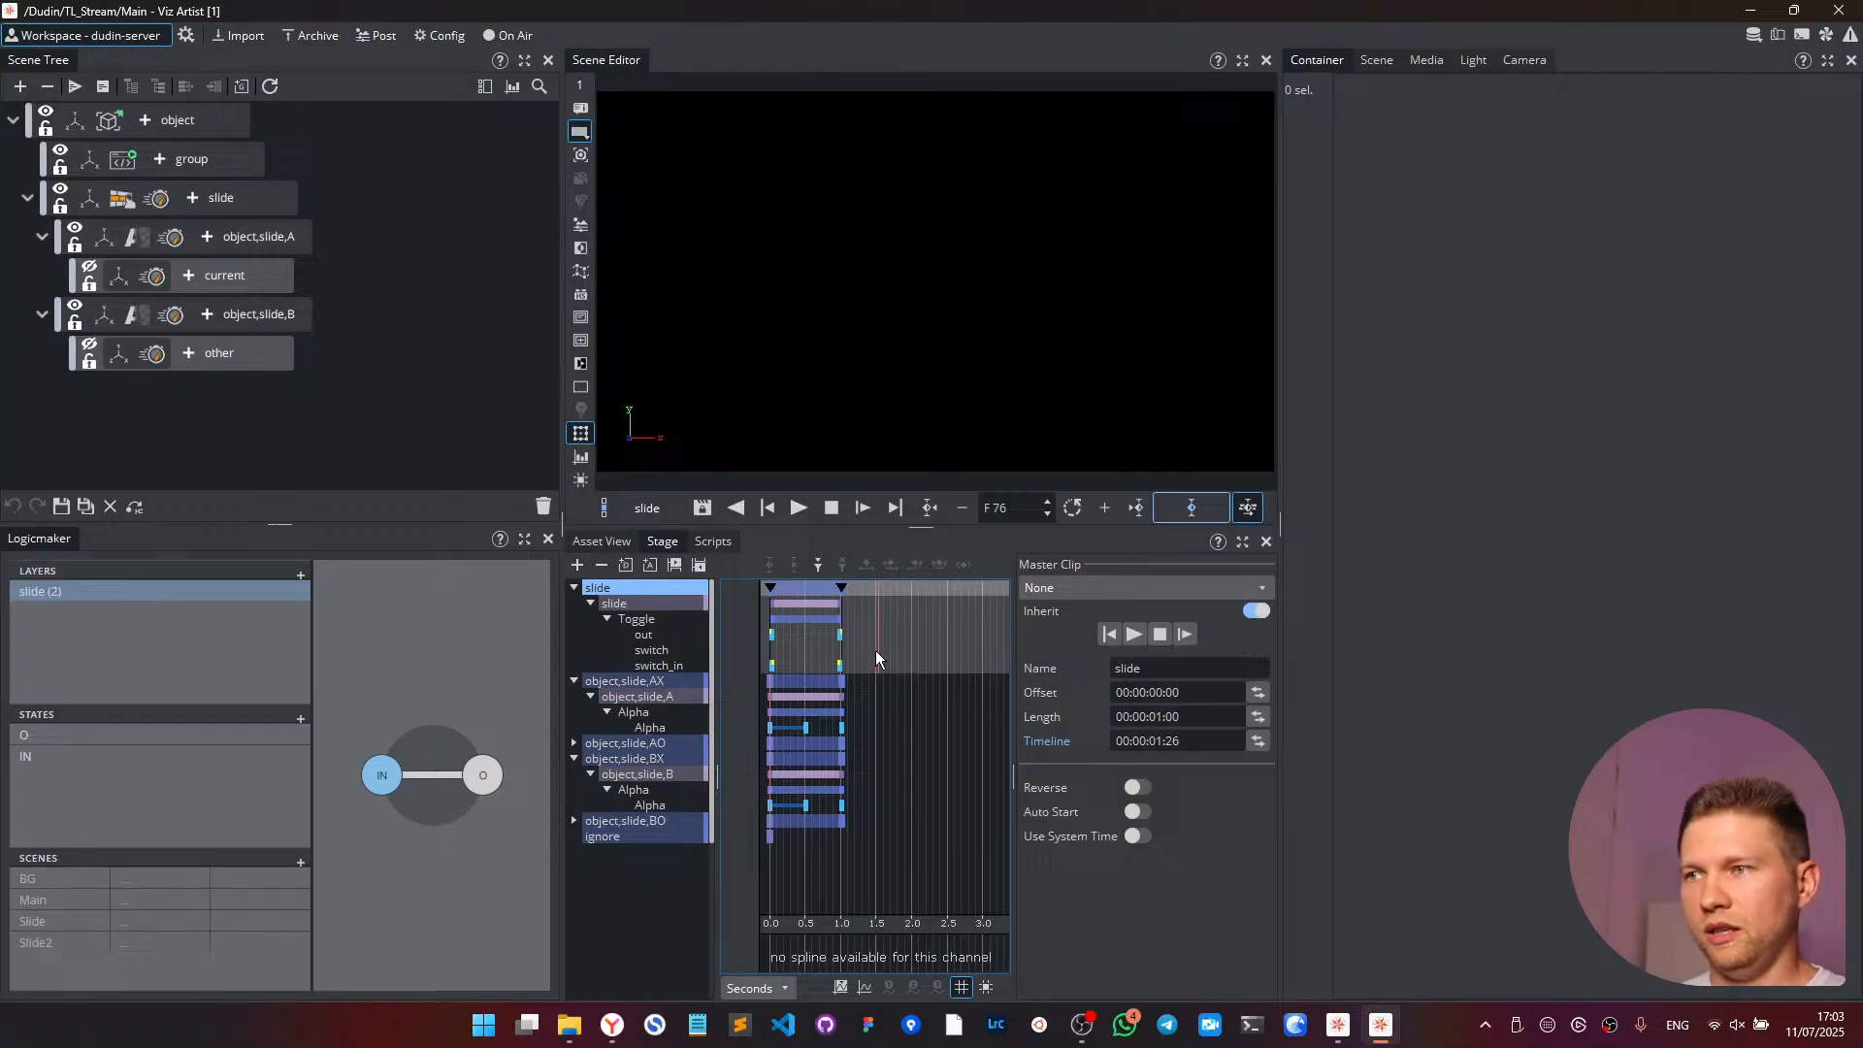
- Move the slide director's timeline to frame 50 and inspect its slide entry and Toggle channels in the stage
mouse_move(875, 652)
left_mouse_down()
mouse_move(767, 658)
mouse_move(841, 651)
left_mouse_up()
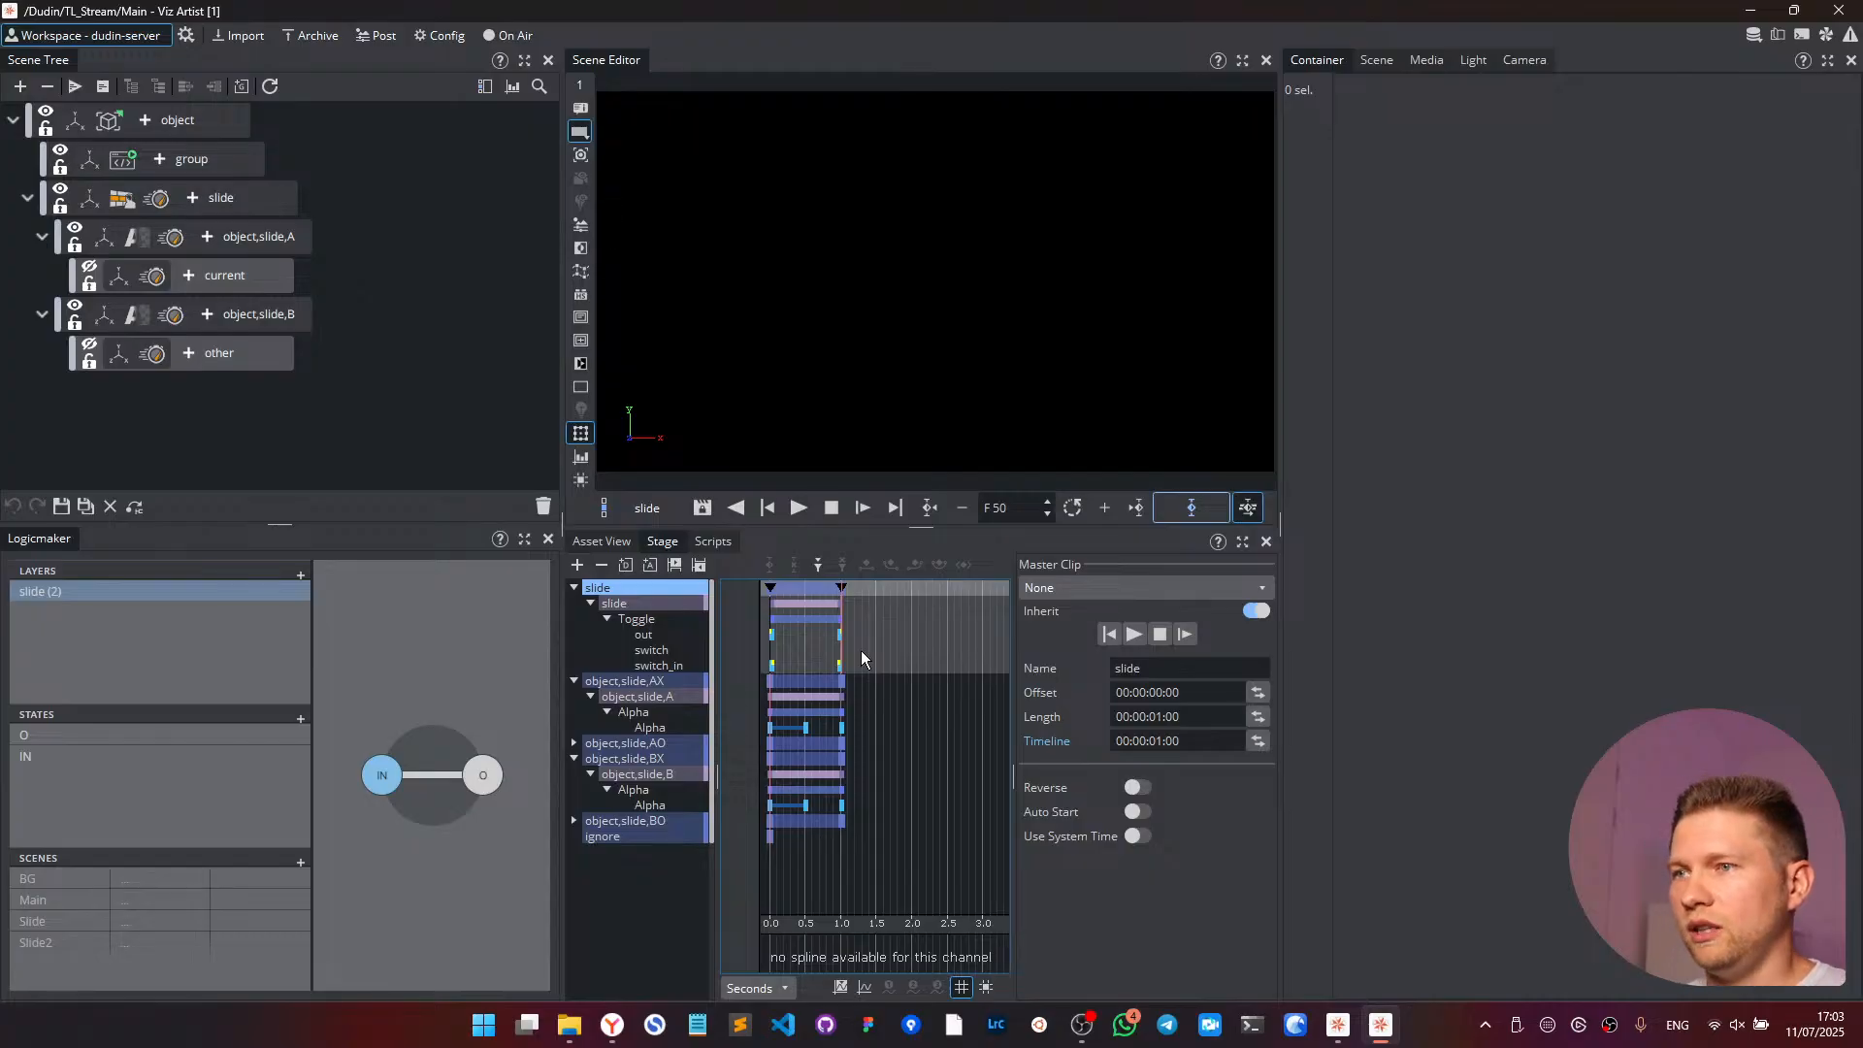
left_click(617, 603)
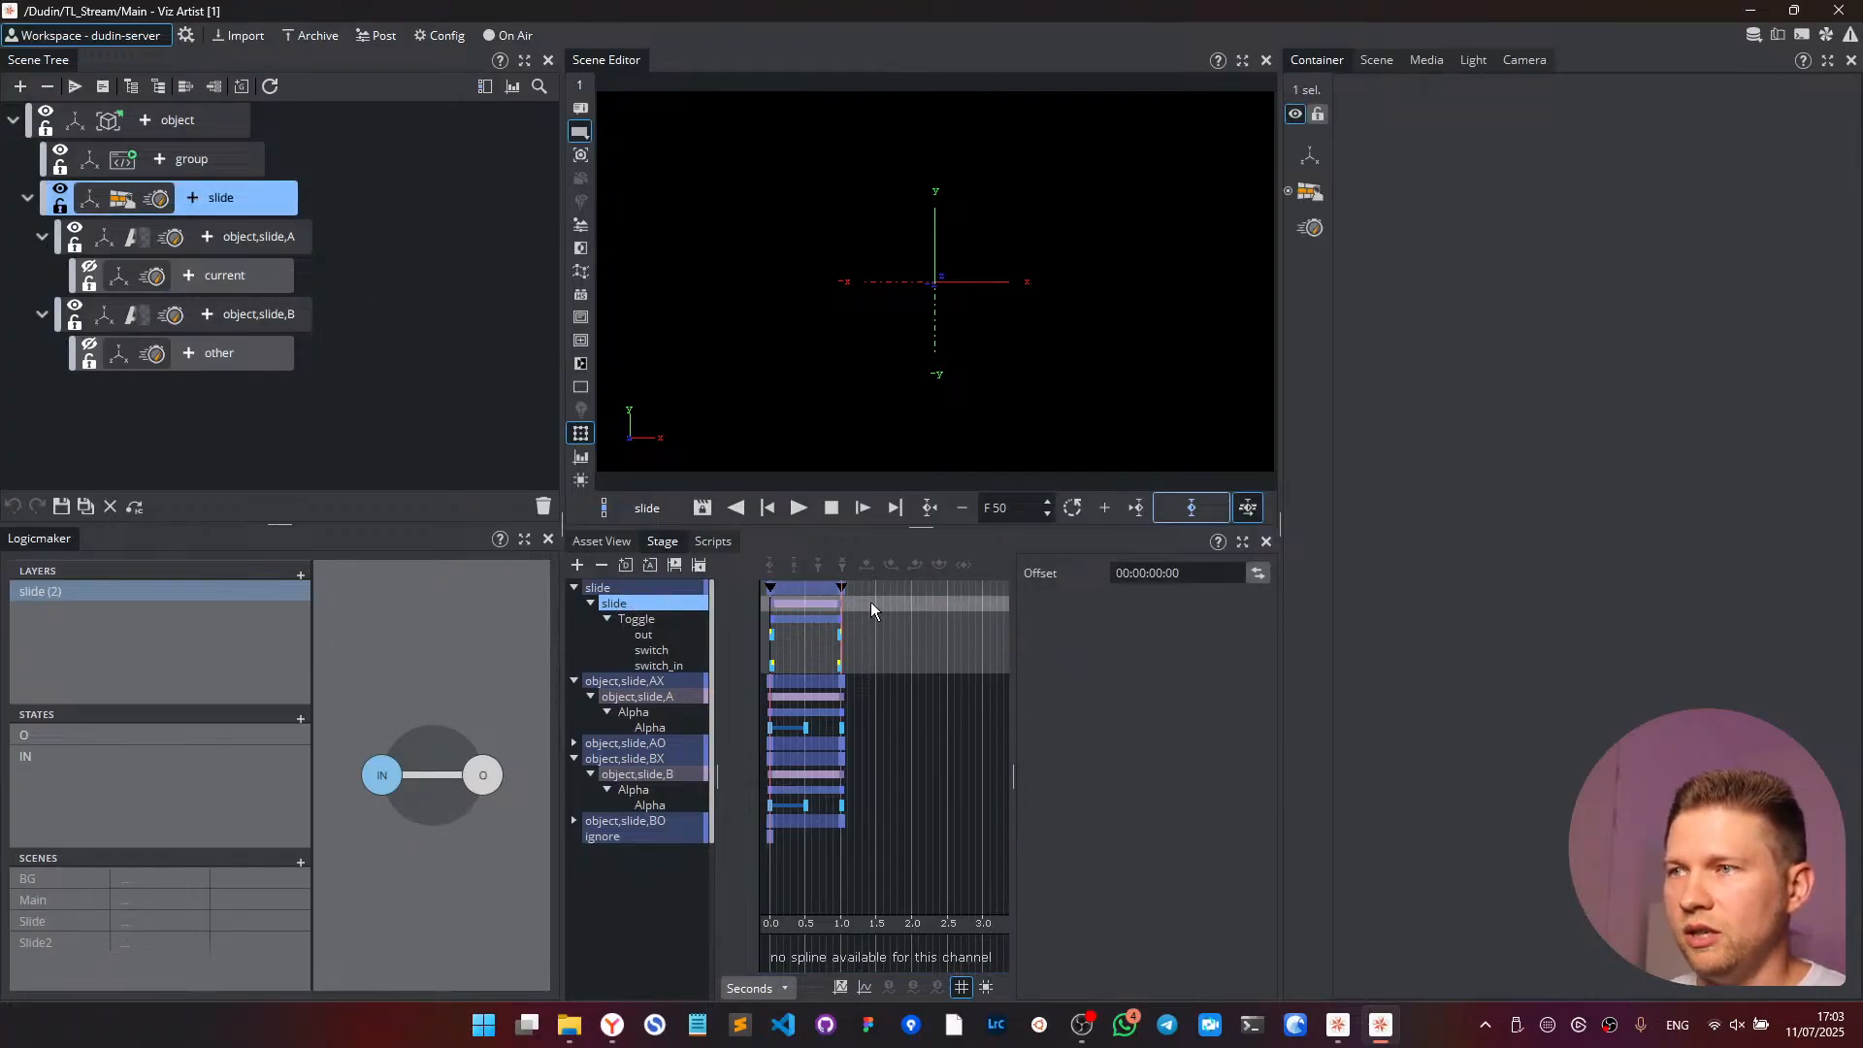
left_click(644, 621)
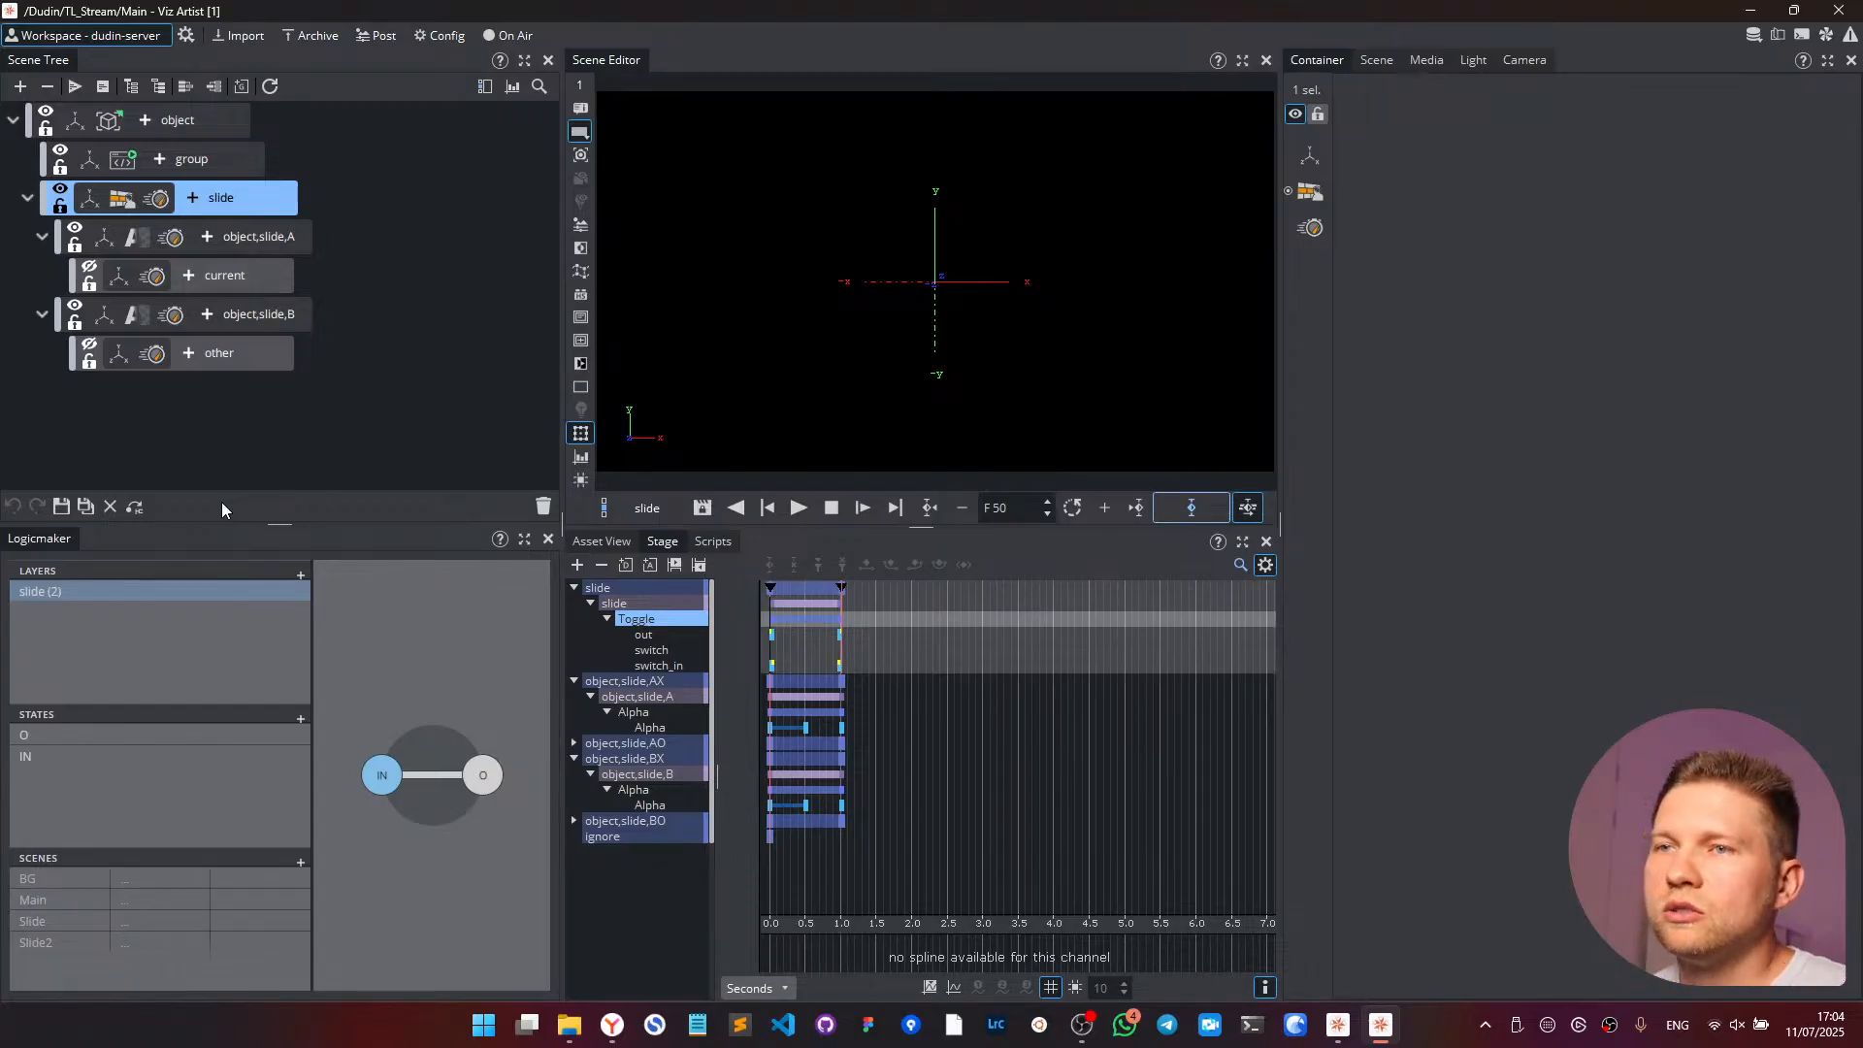
- Close the current scene, then create and open a new scene named Main in the TL_Stream_2 folder
left_click(111, 506)
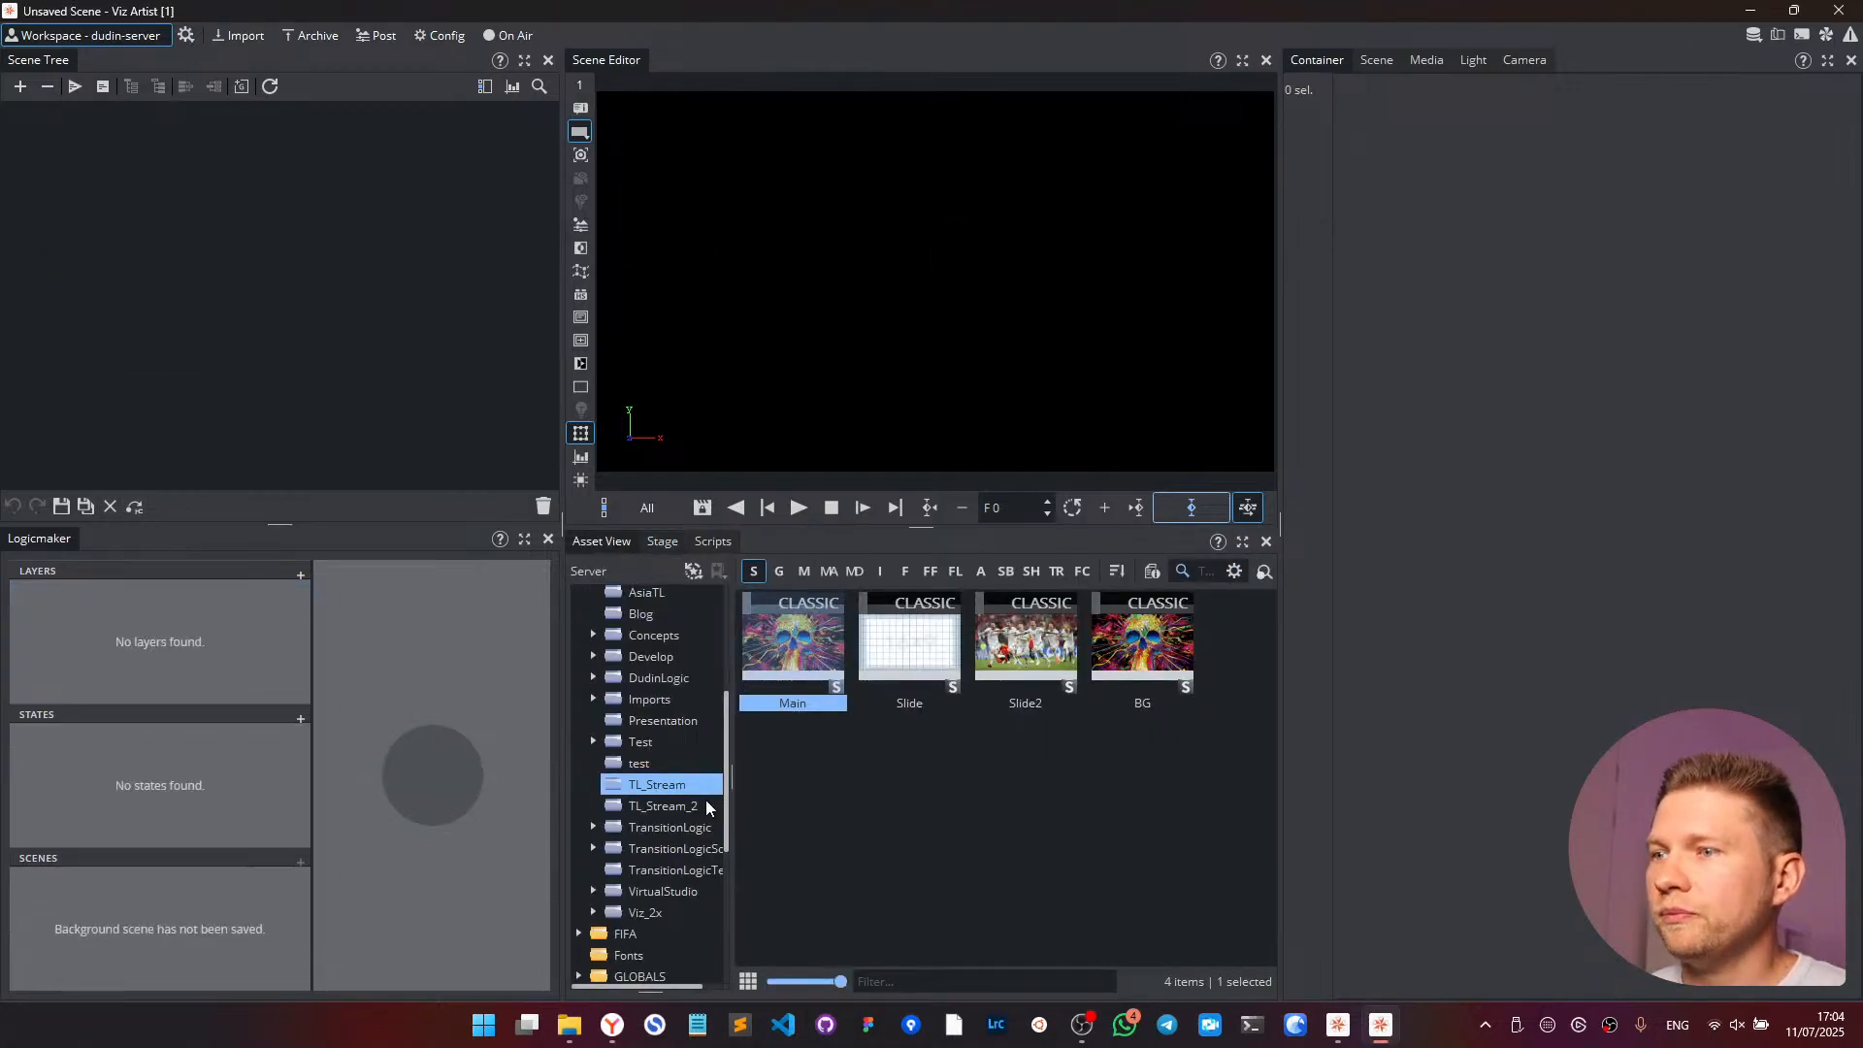
left_click(688, 807)
right_click(832, 713)
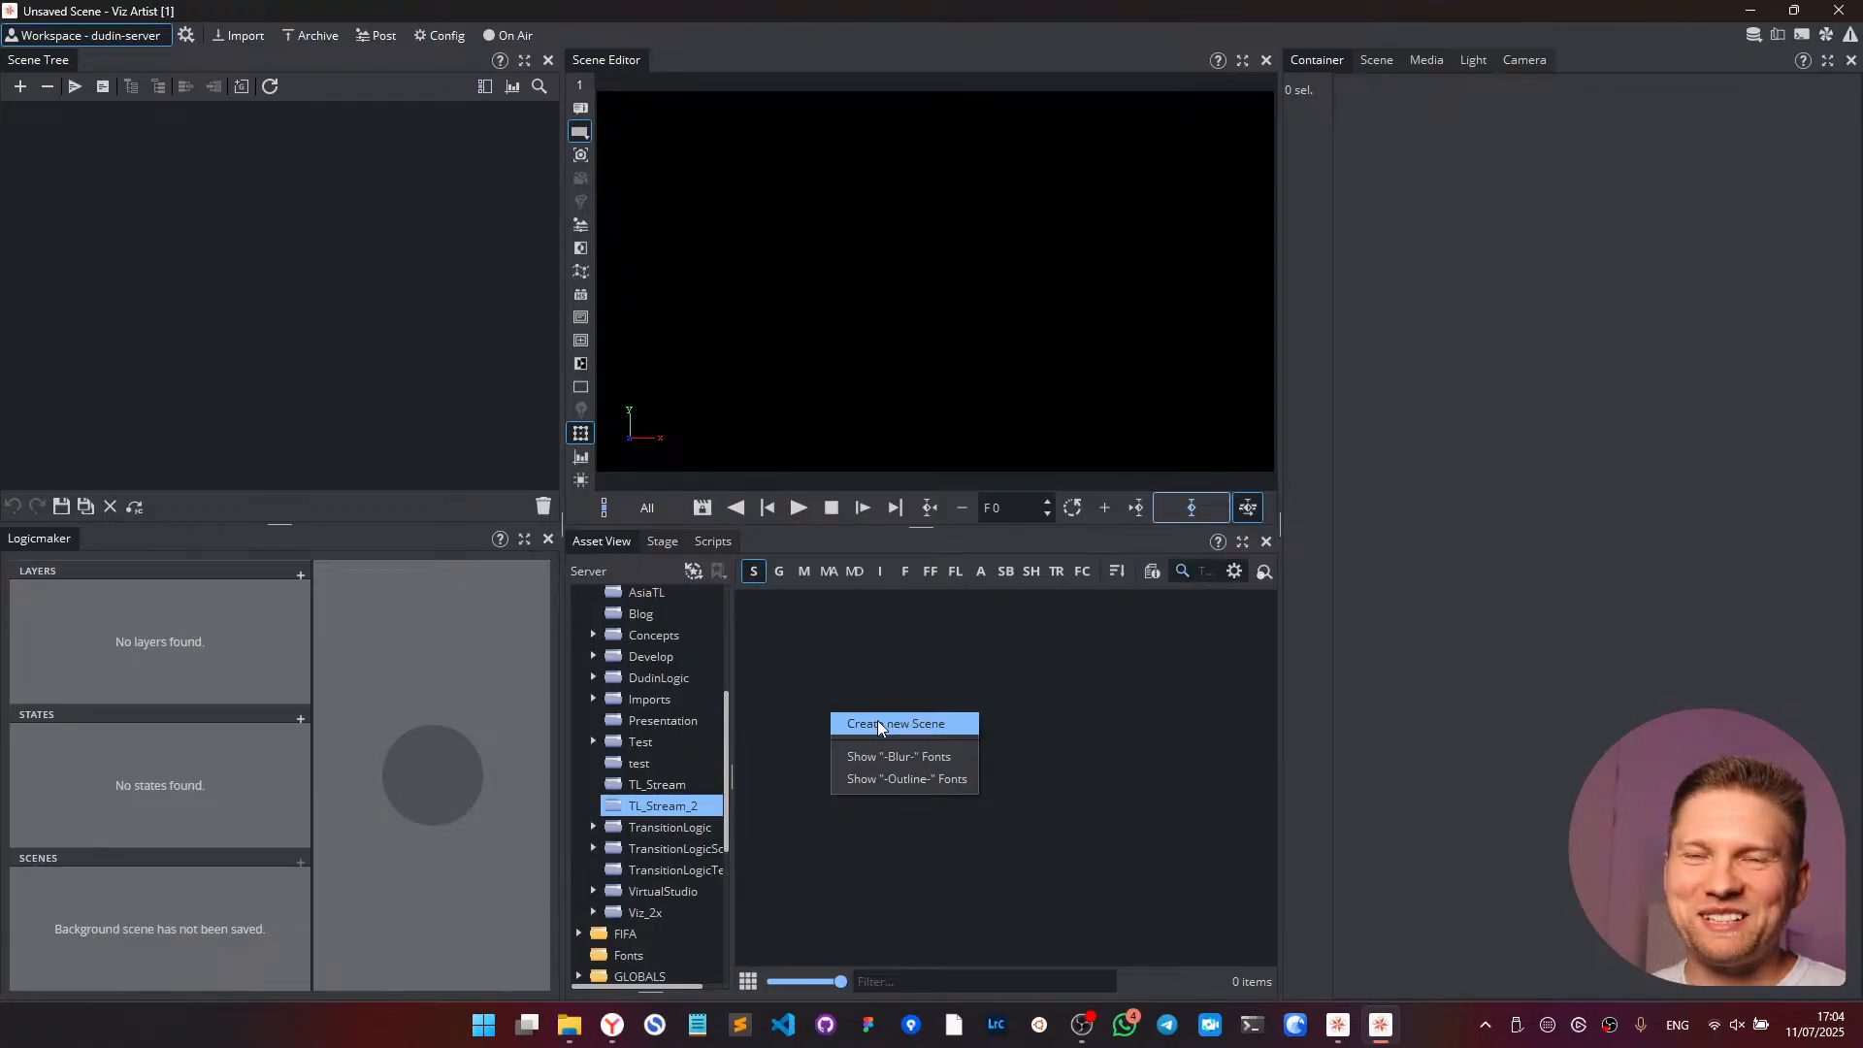
left_click(877, 723)
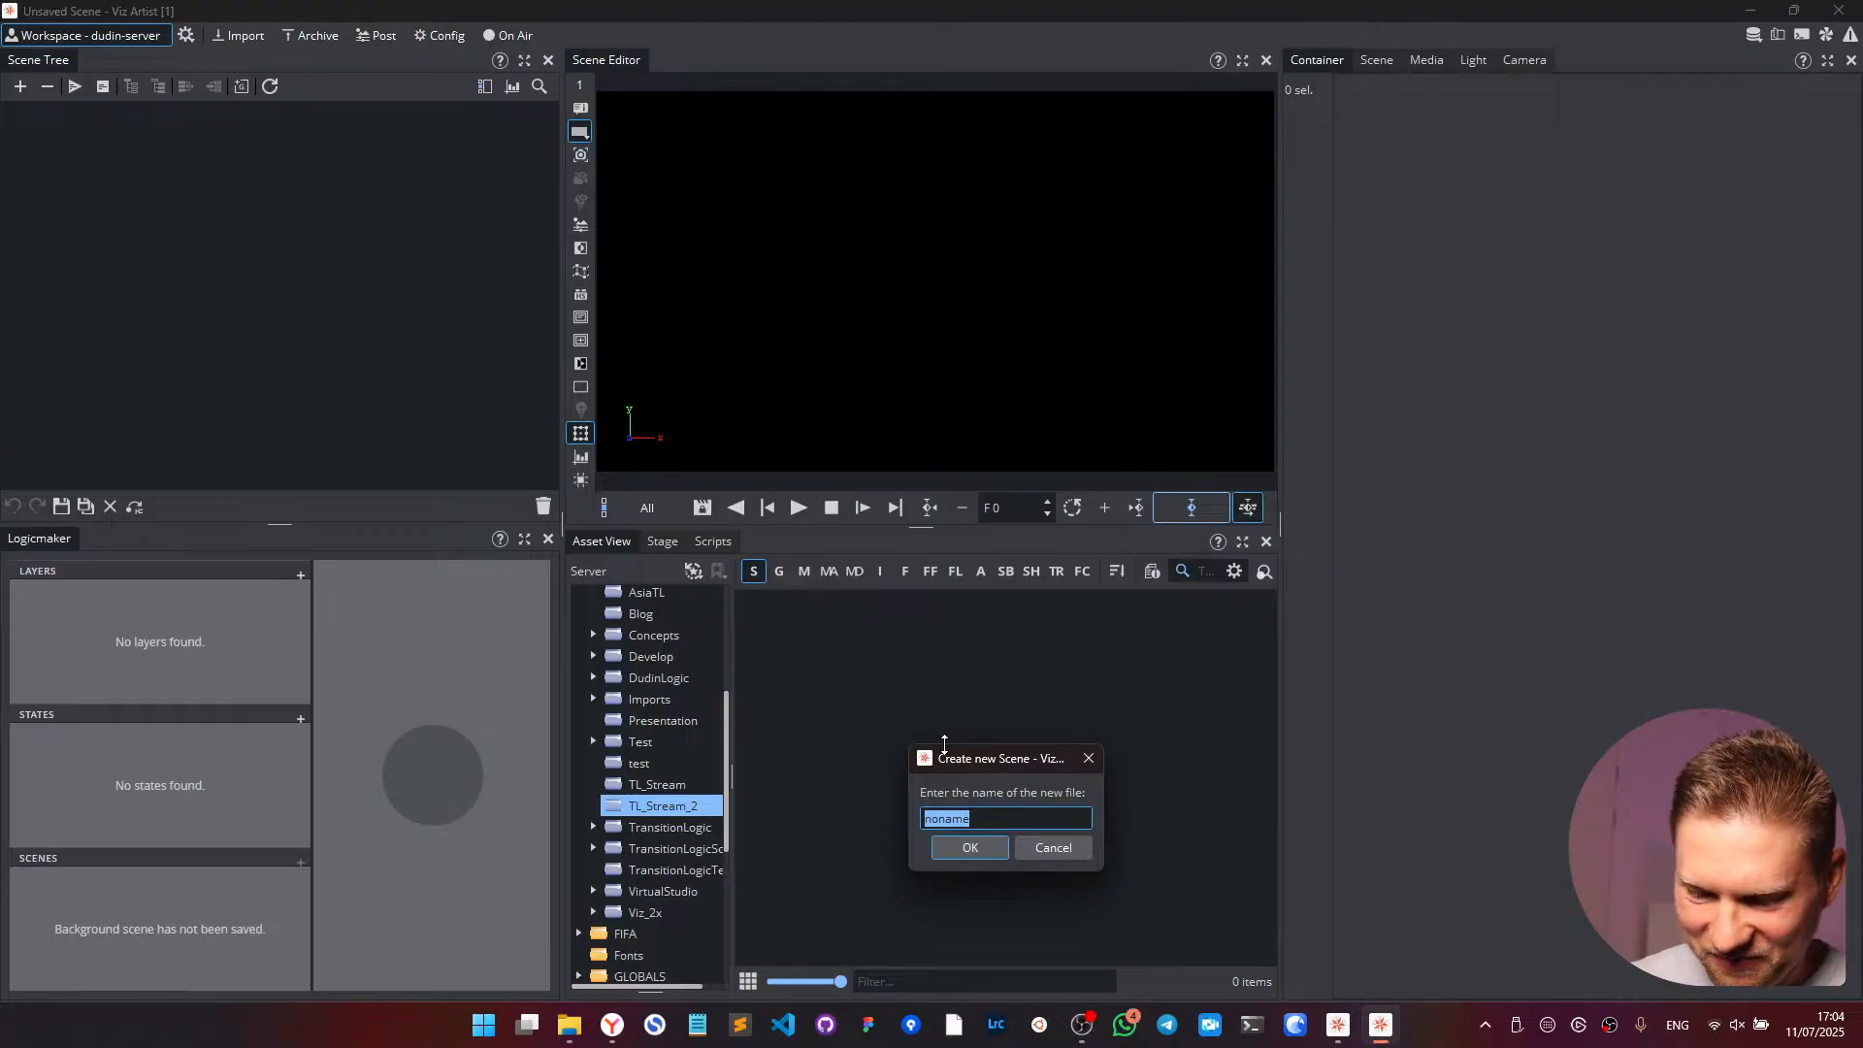
type("Main")
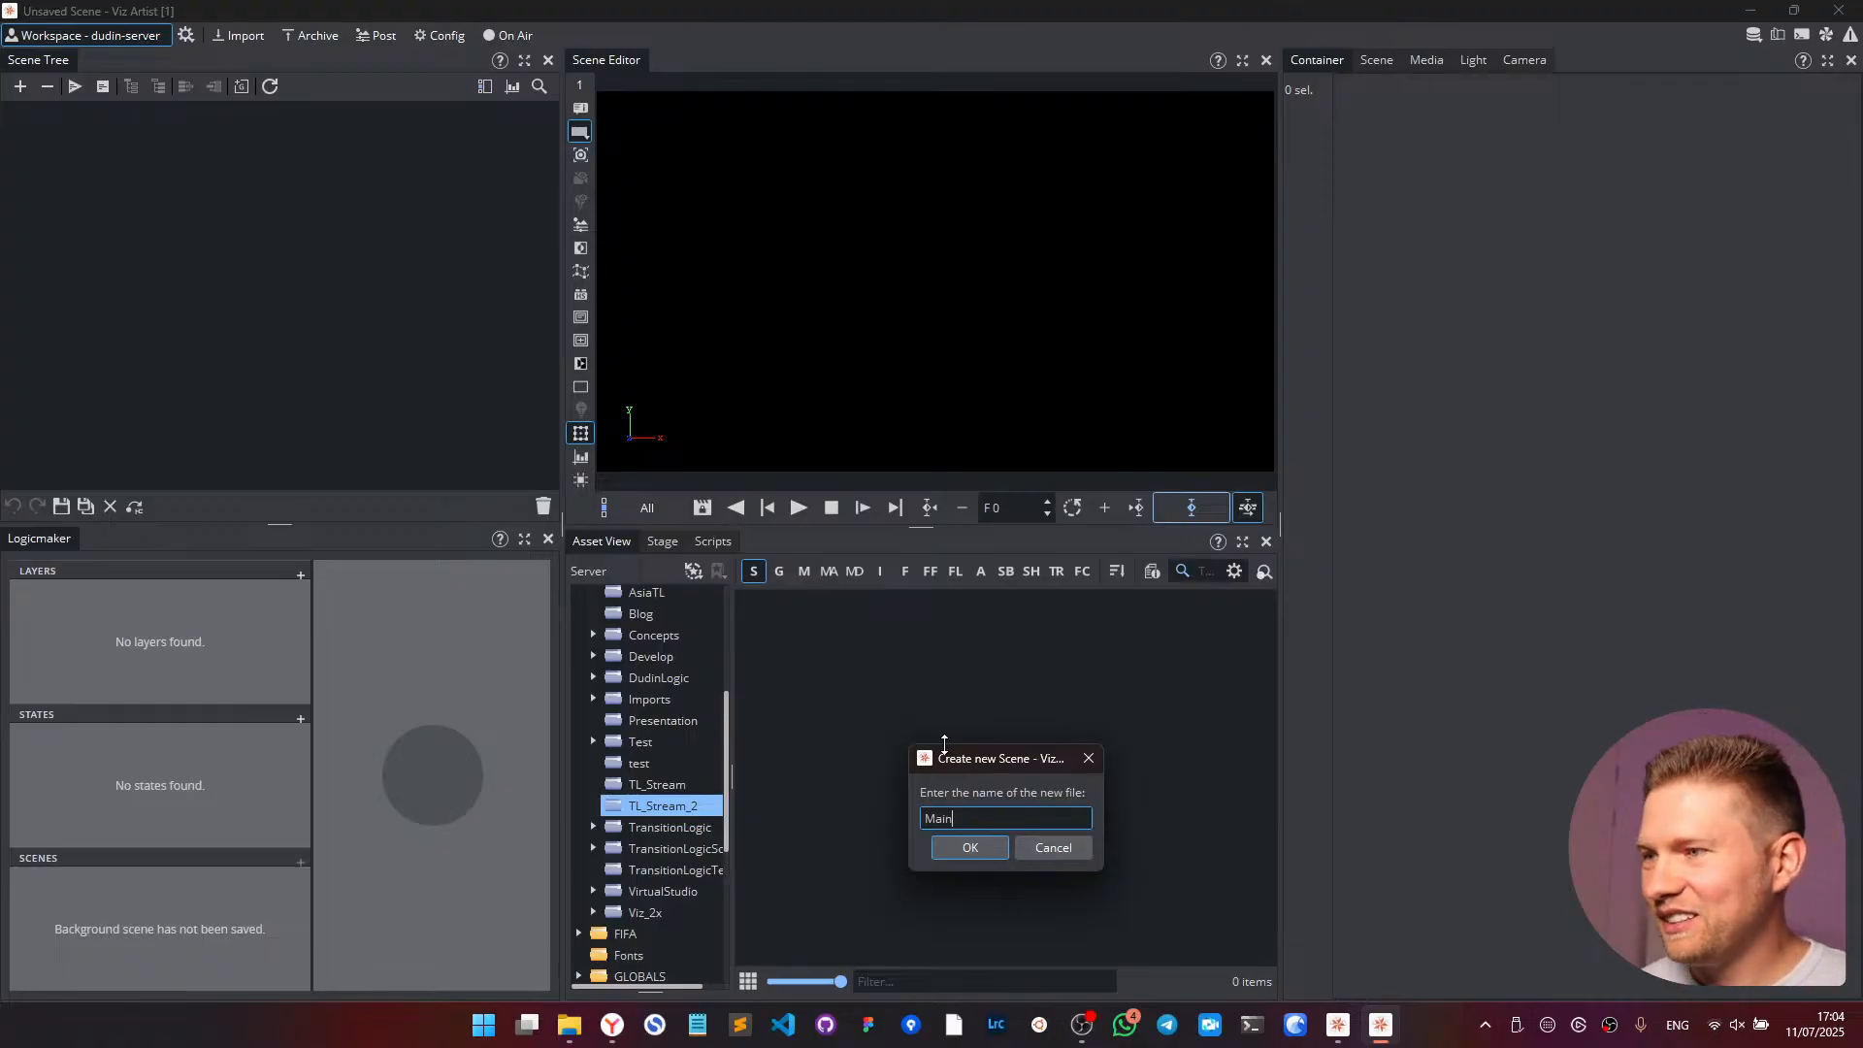
left_click(966, 846)
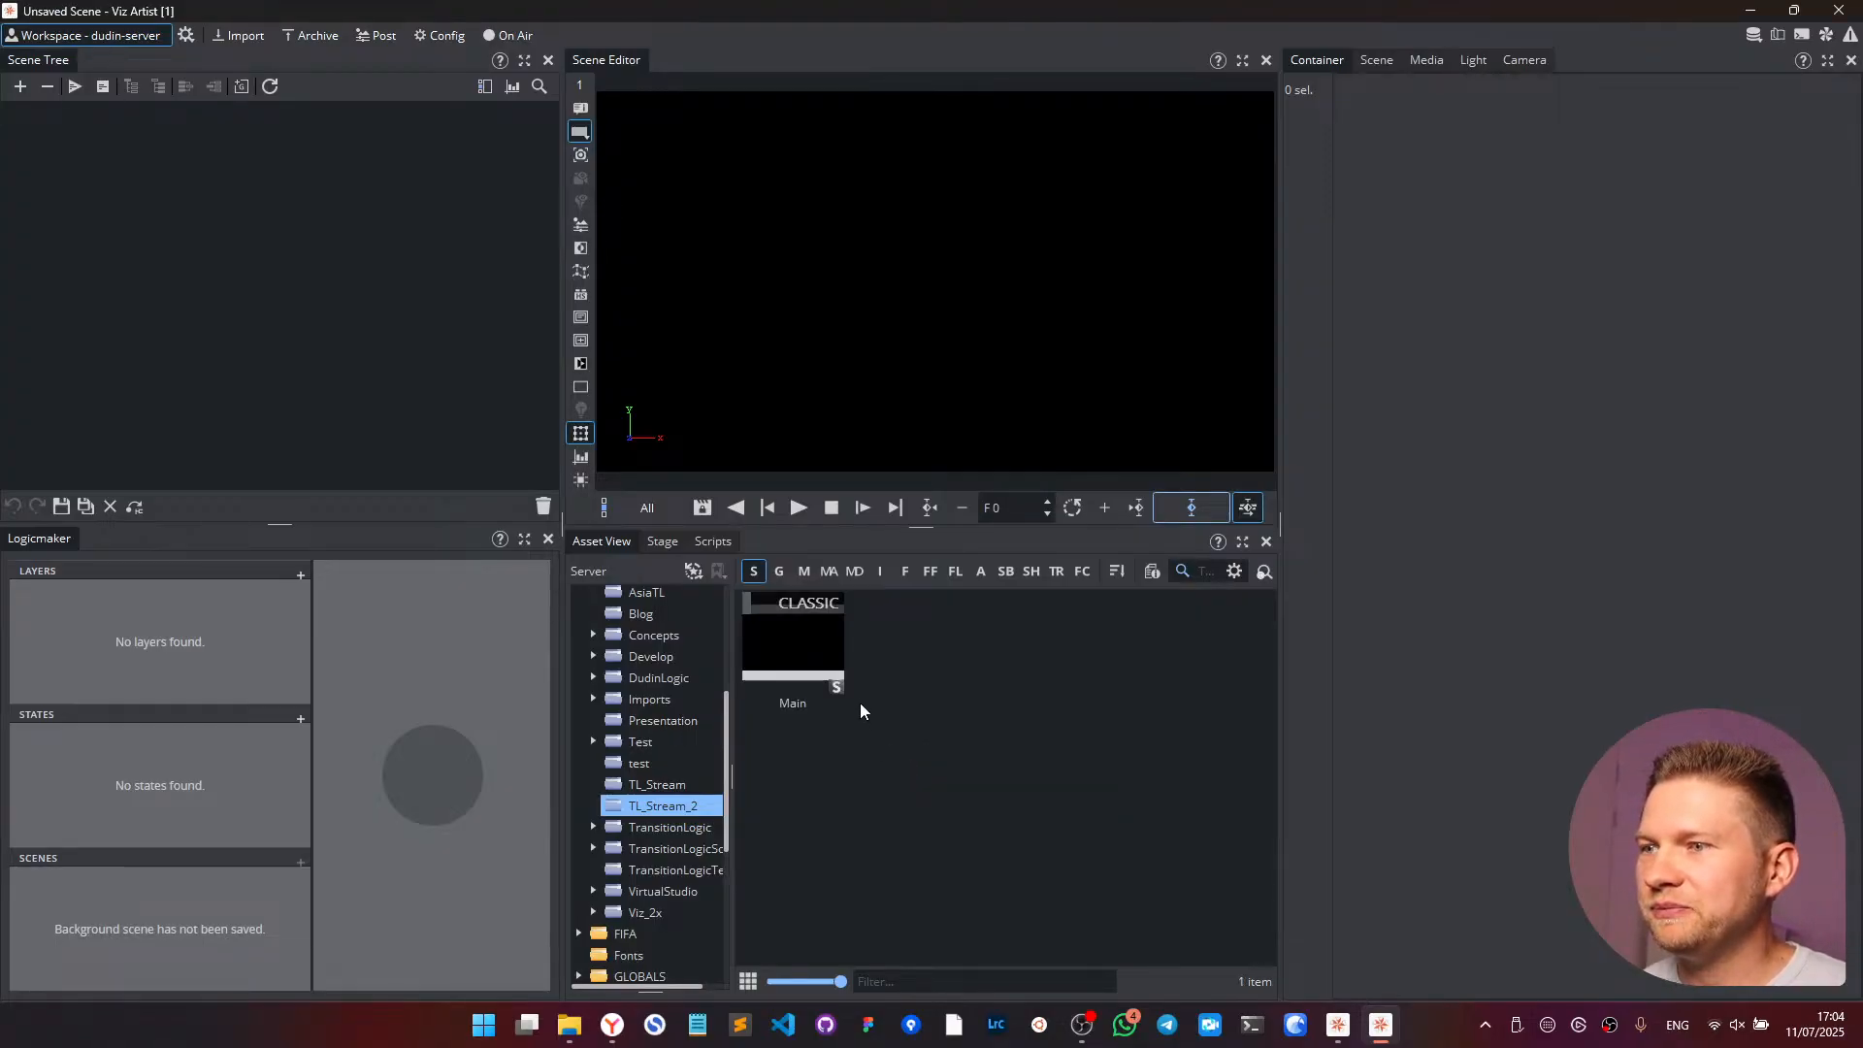
double_click(830, 644)
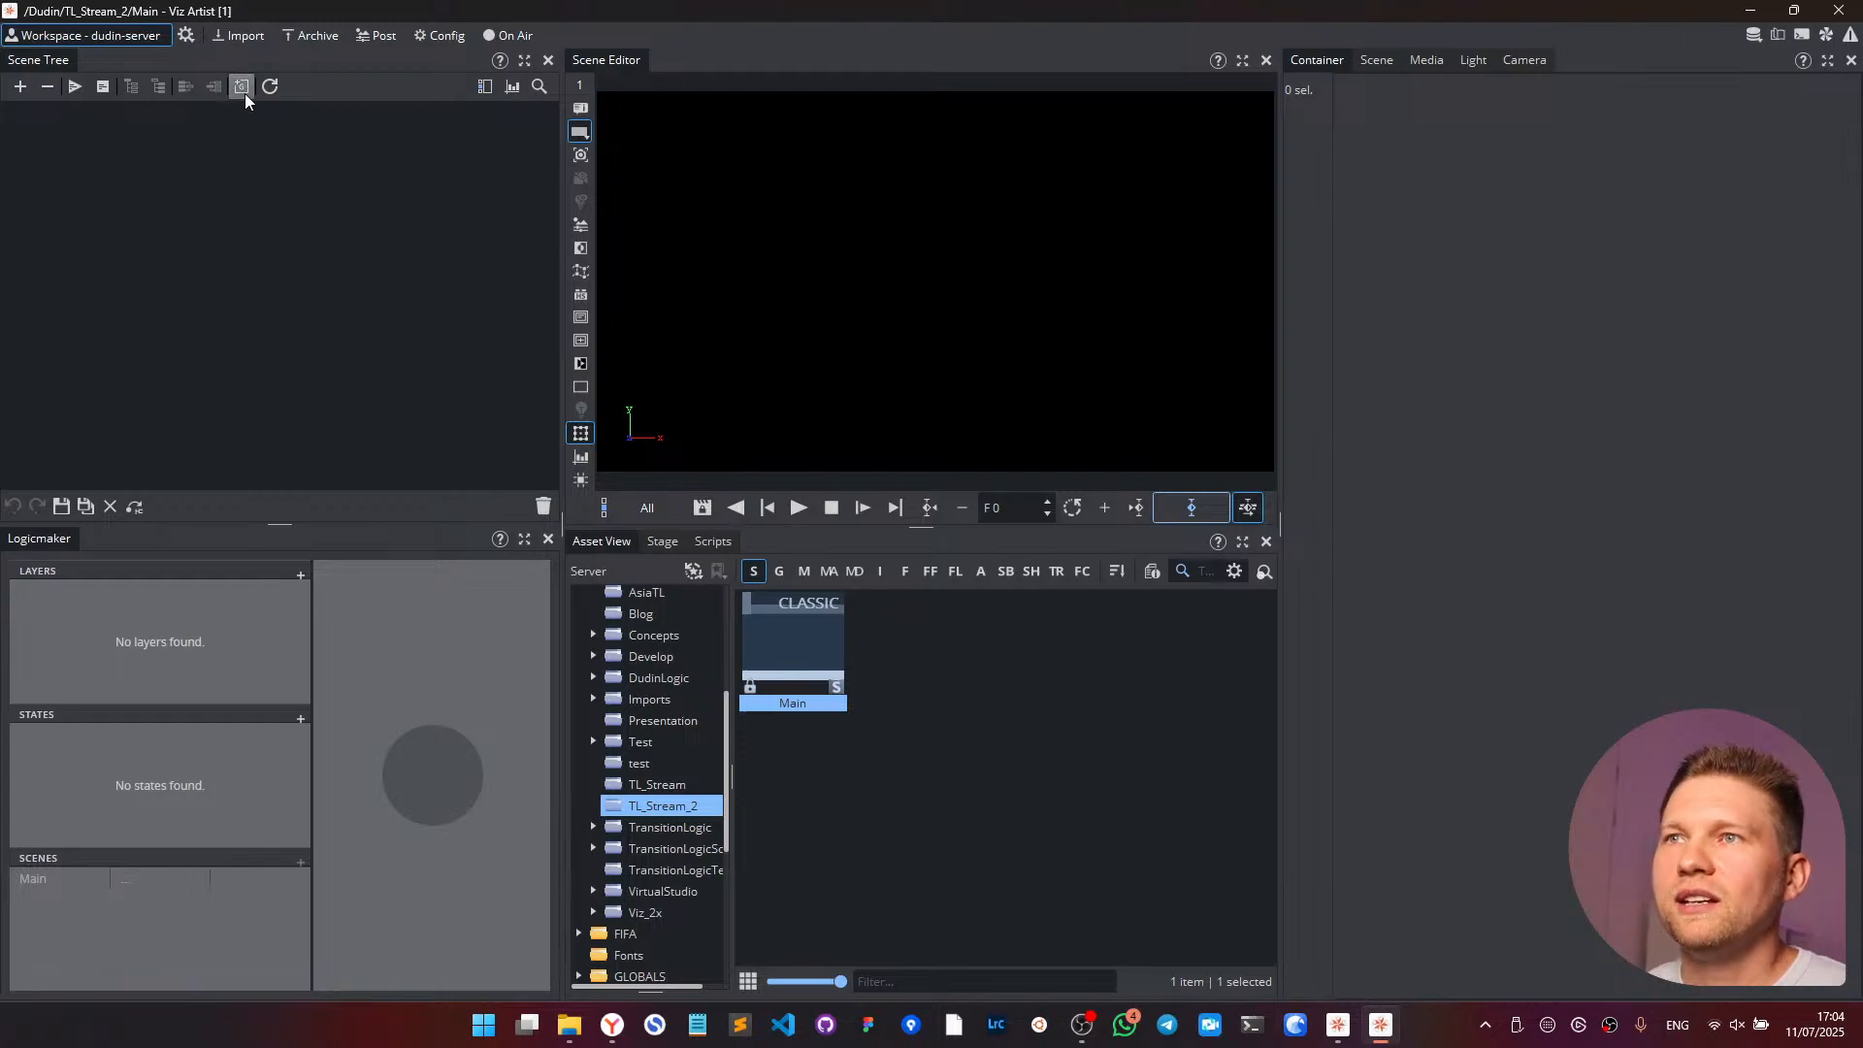
- Add a top-level group with two child groups to the scene tree, and wrap both children in a new parent container
mouse_move(239, 142)
left_mouse_down()
mouse_move(223, 126)
mouse_move(241, 121)
left_mouse_up()
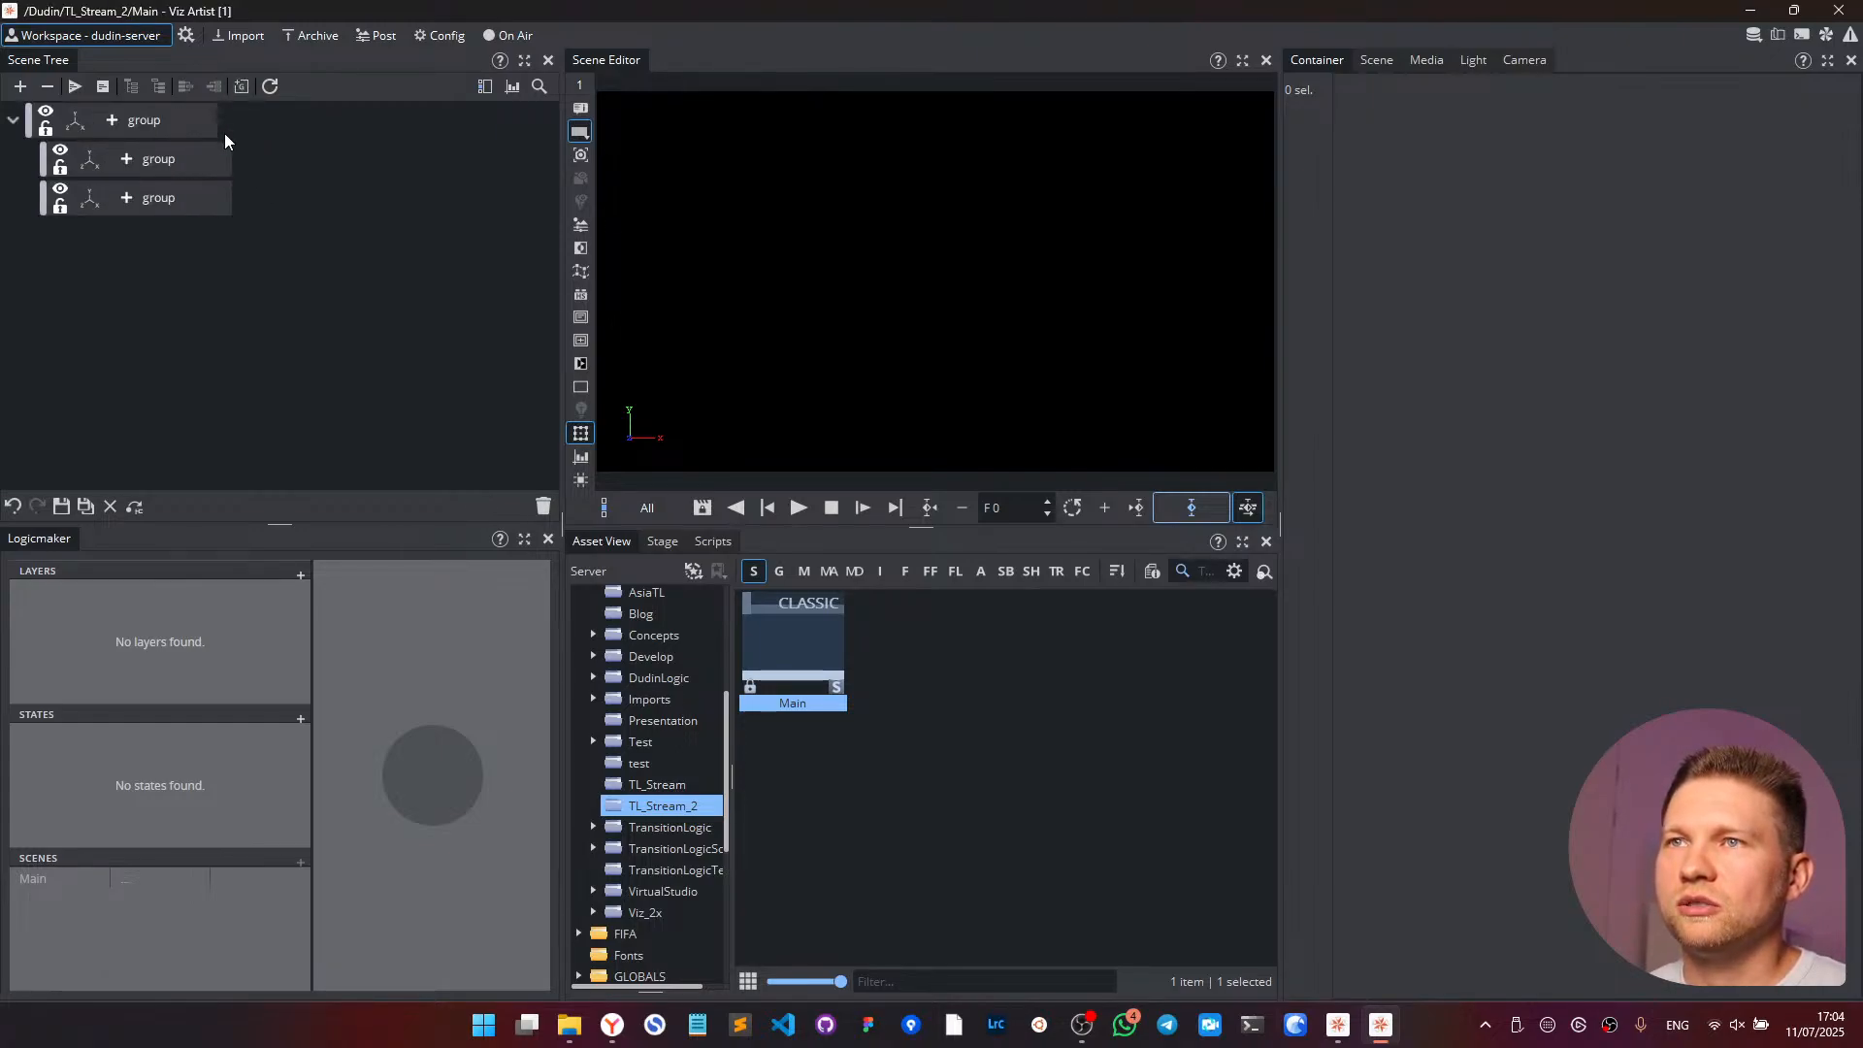
left_click(214, 160)
left_click(199, 194, "ctrl")
left_click(131, 85)
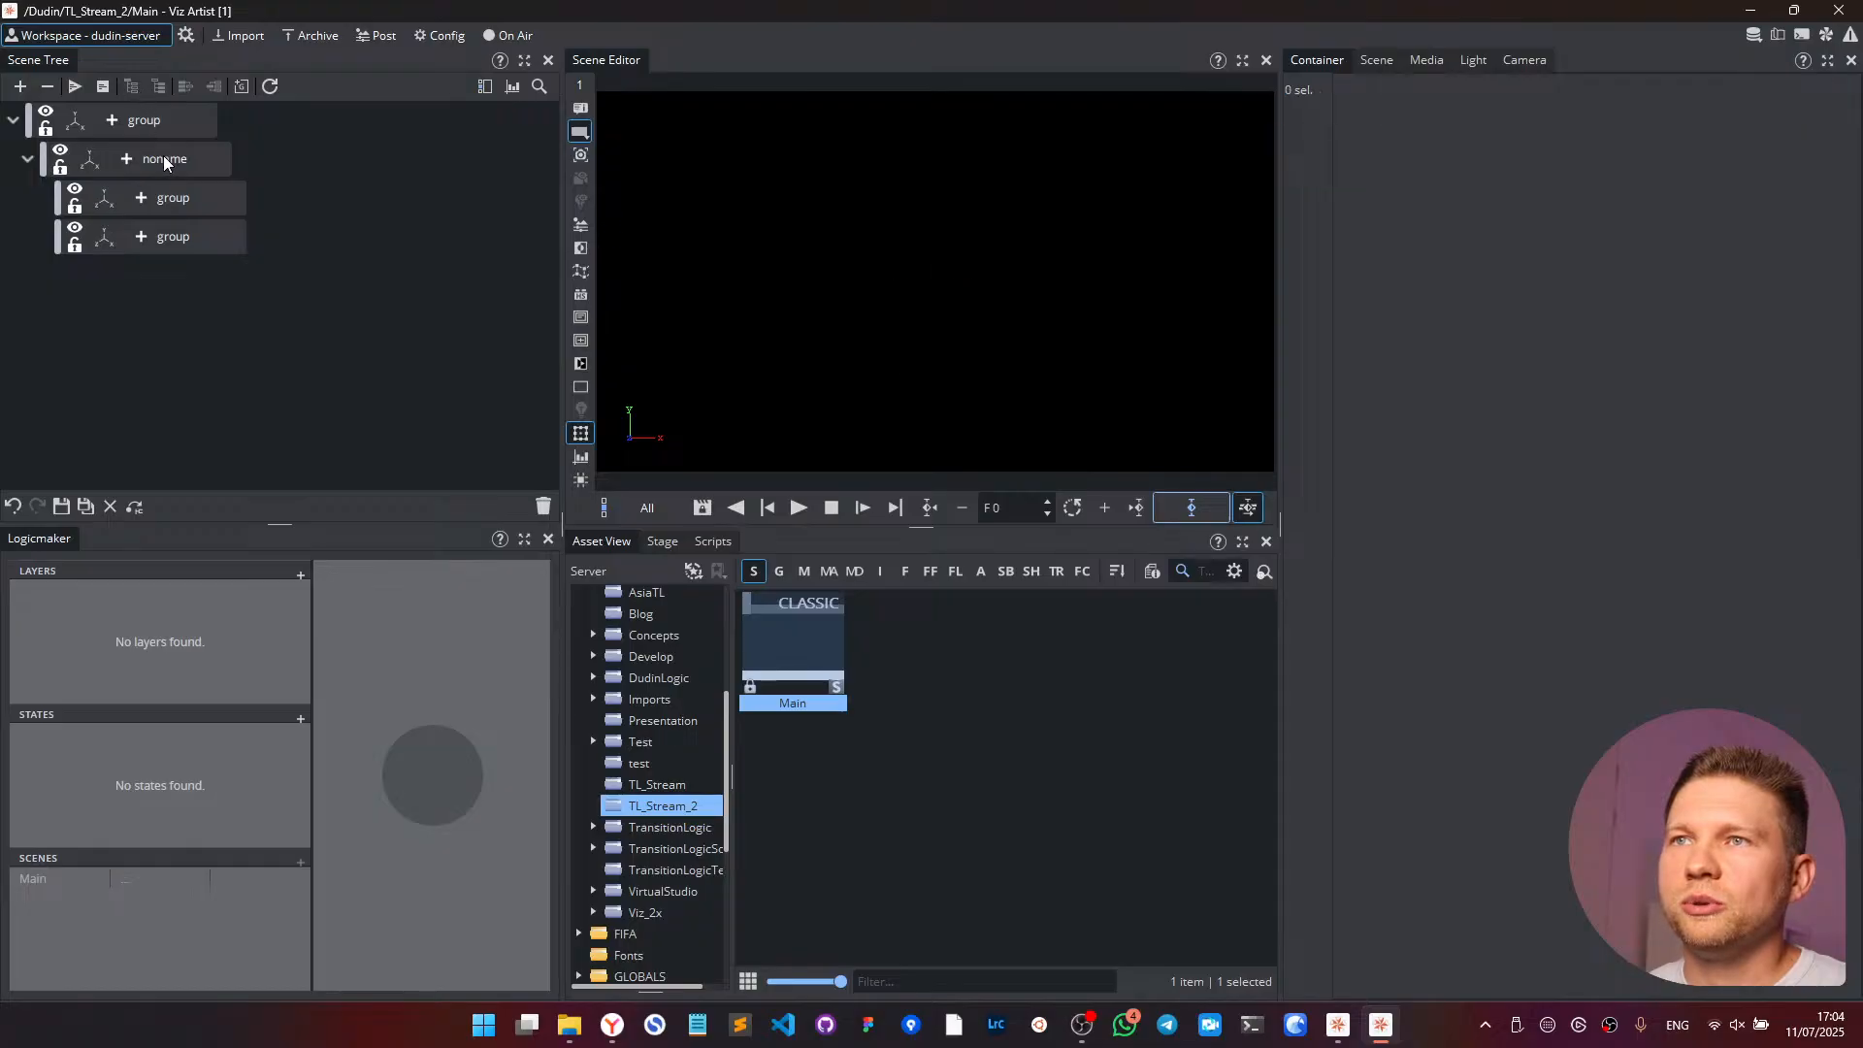
- Rename the top-level container to object and the container below it to title_element
double_click(145, 120)
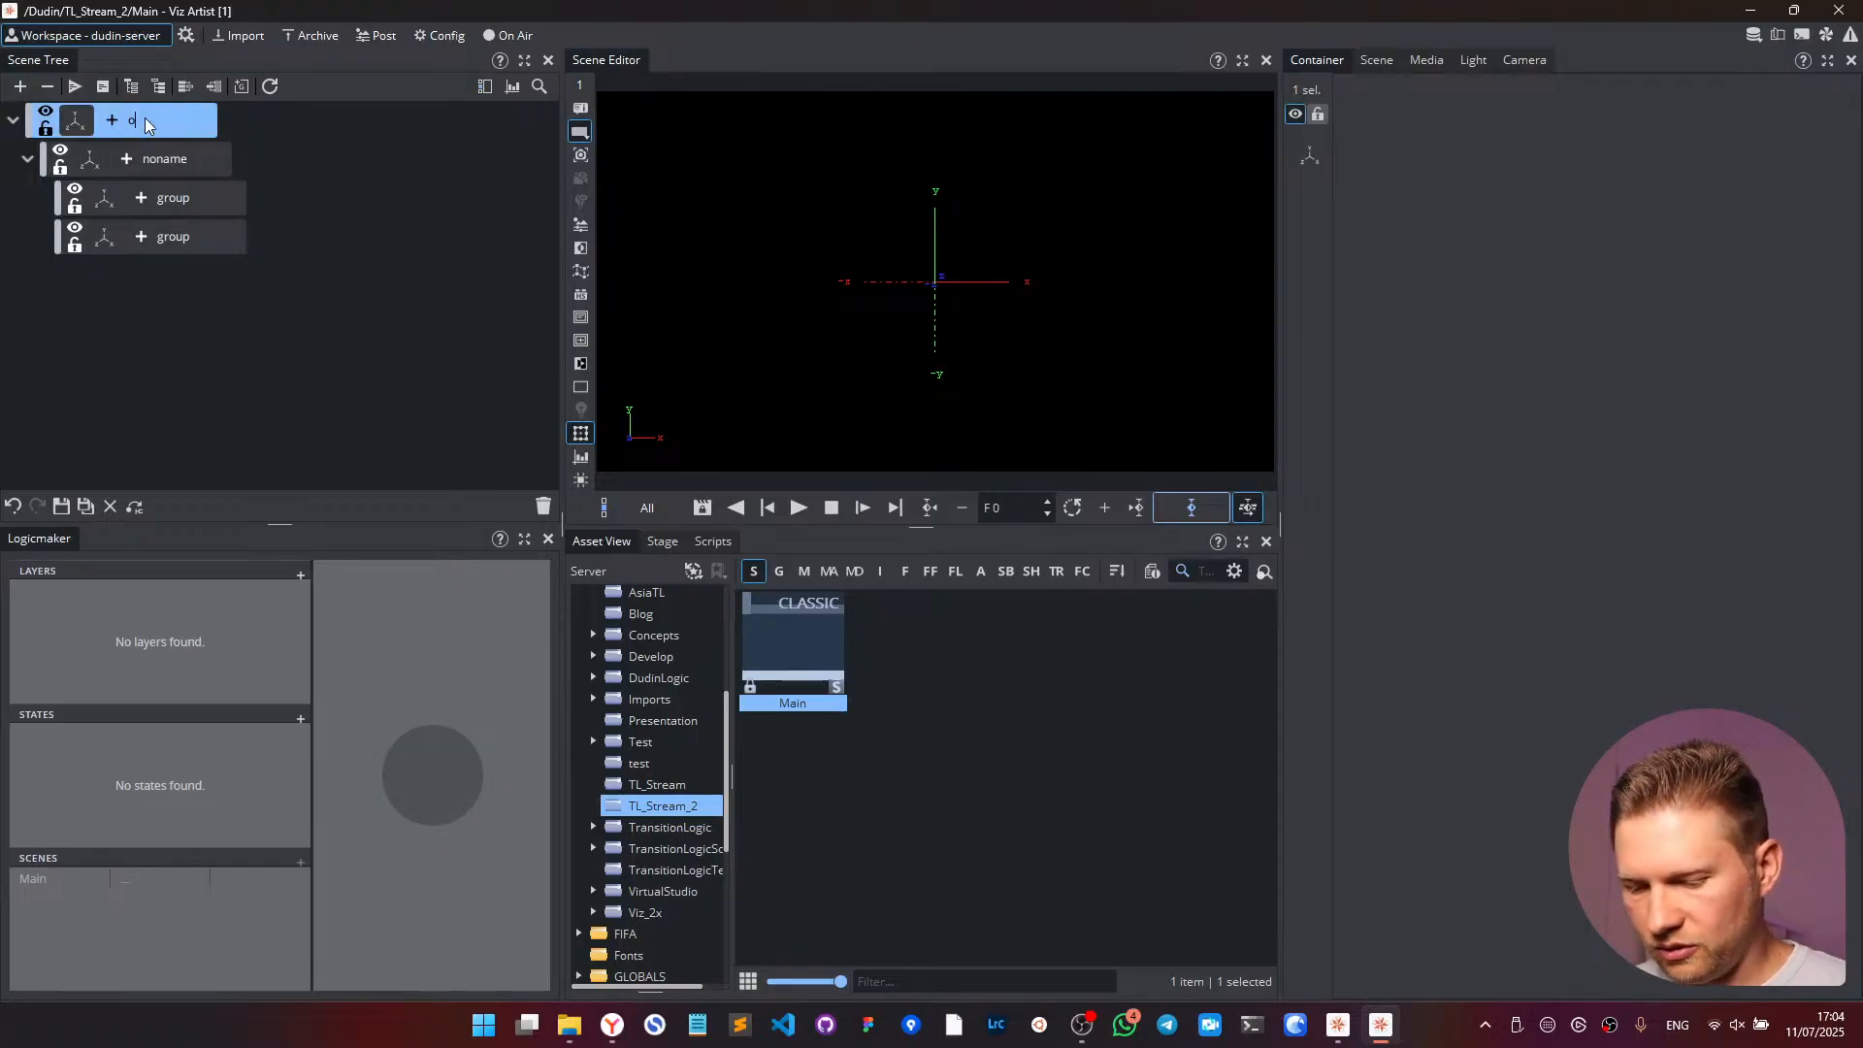
type("object")
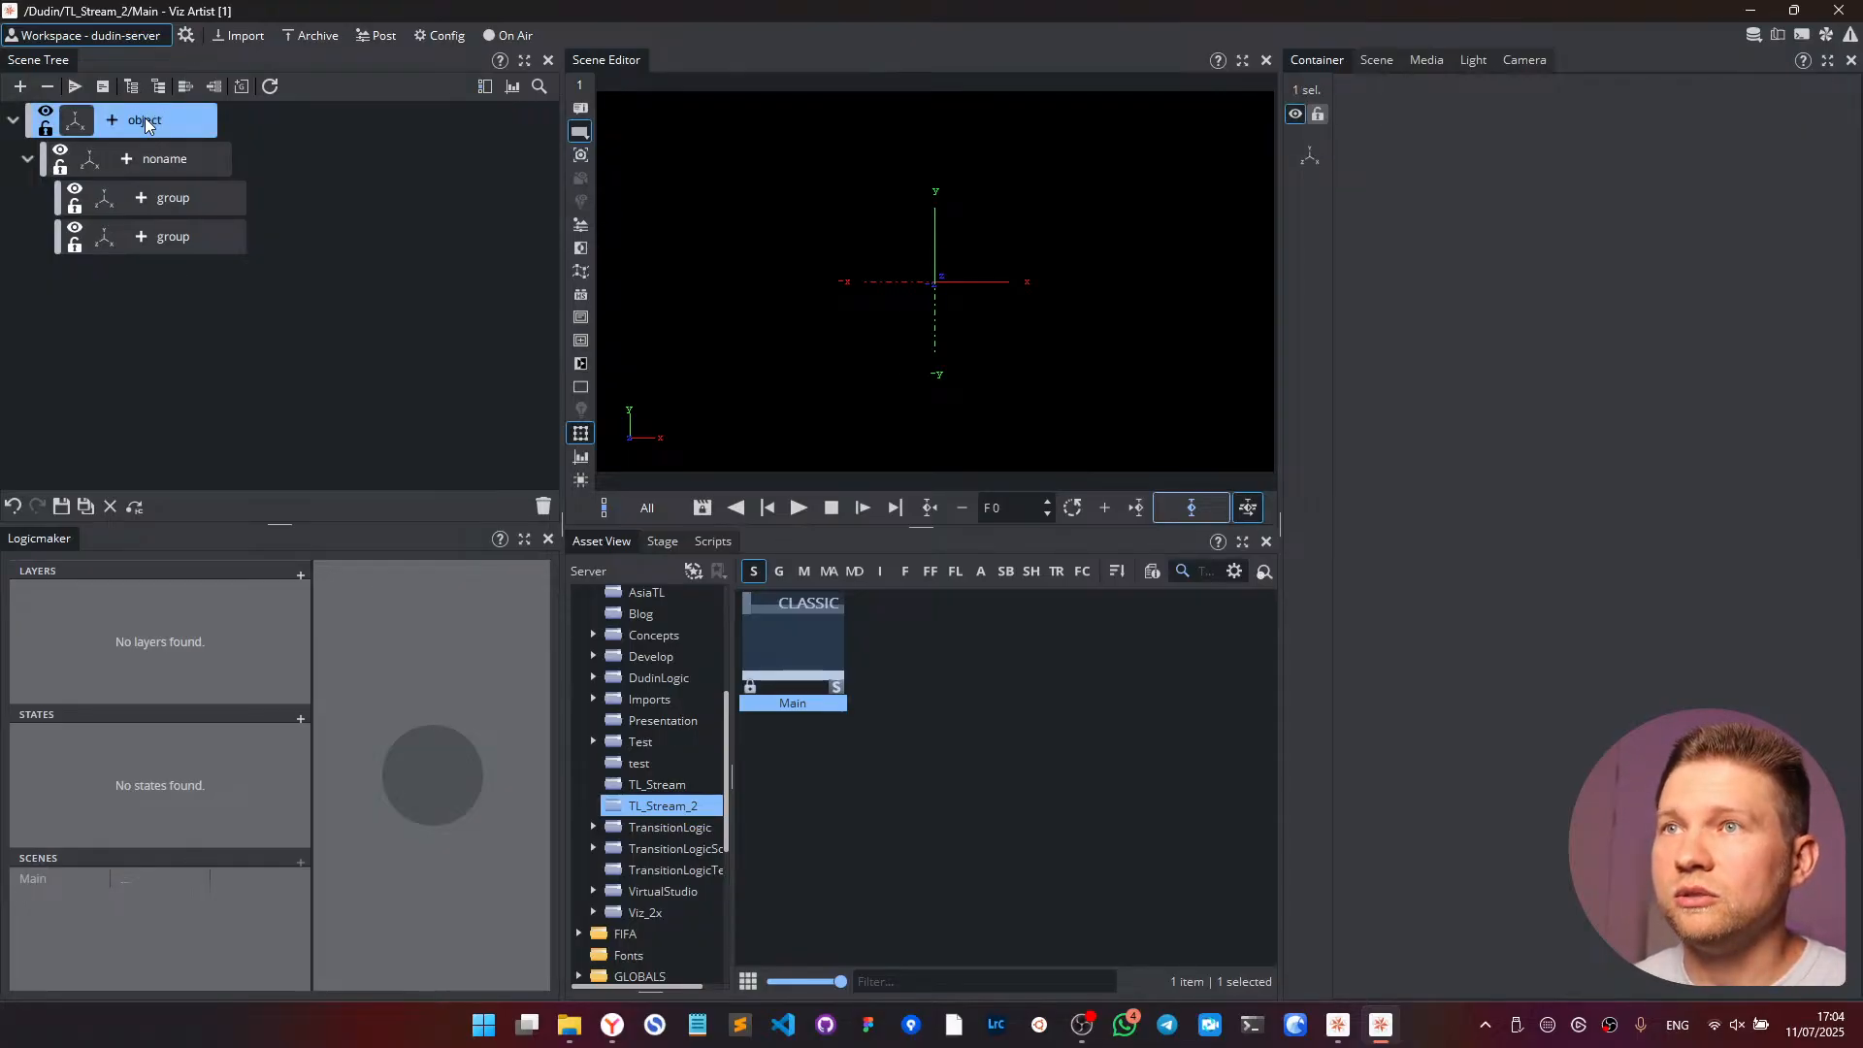
key("Tab")
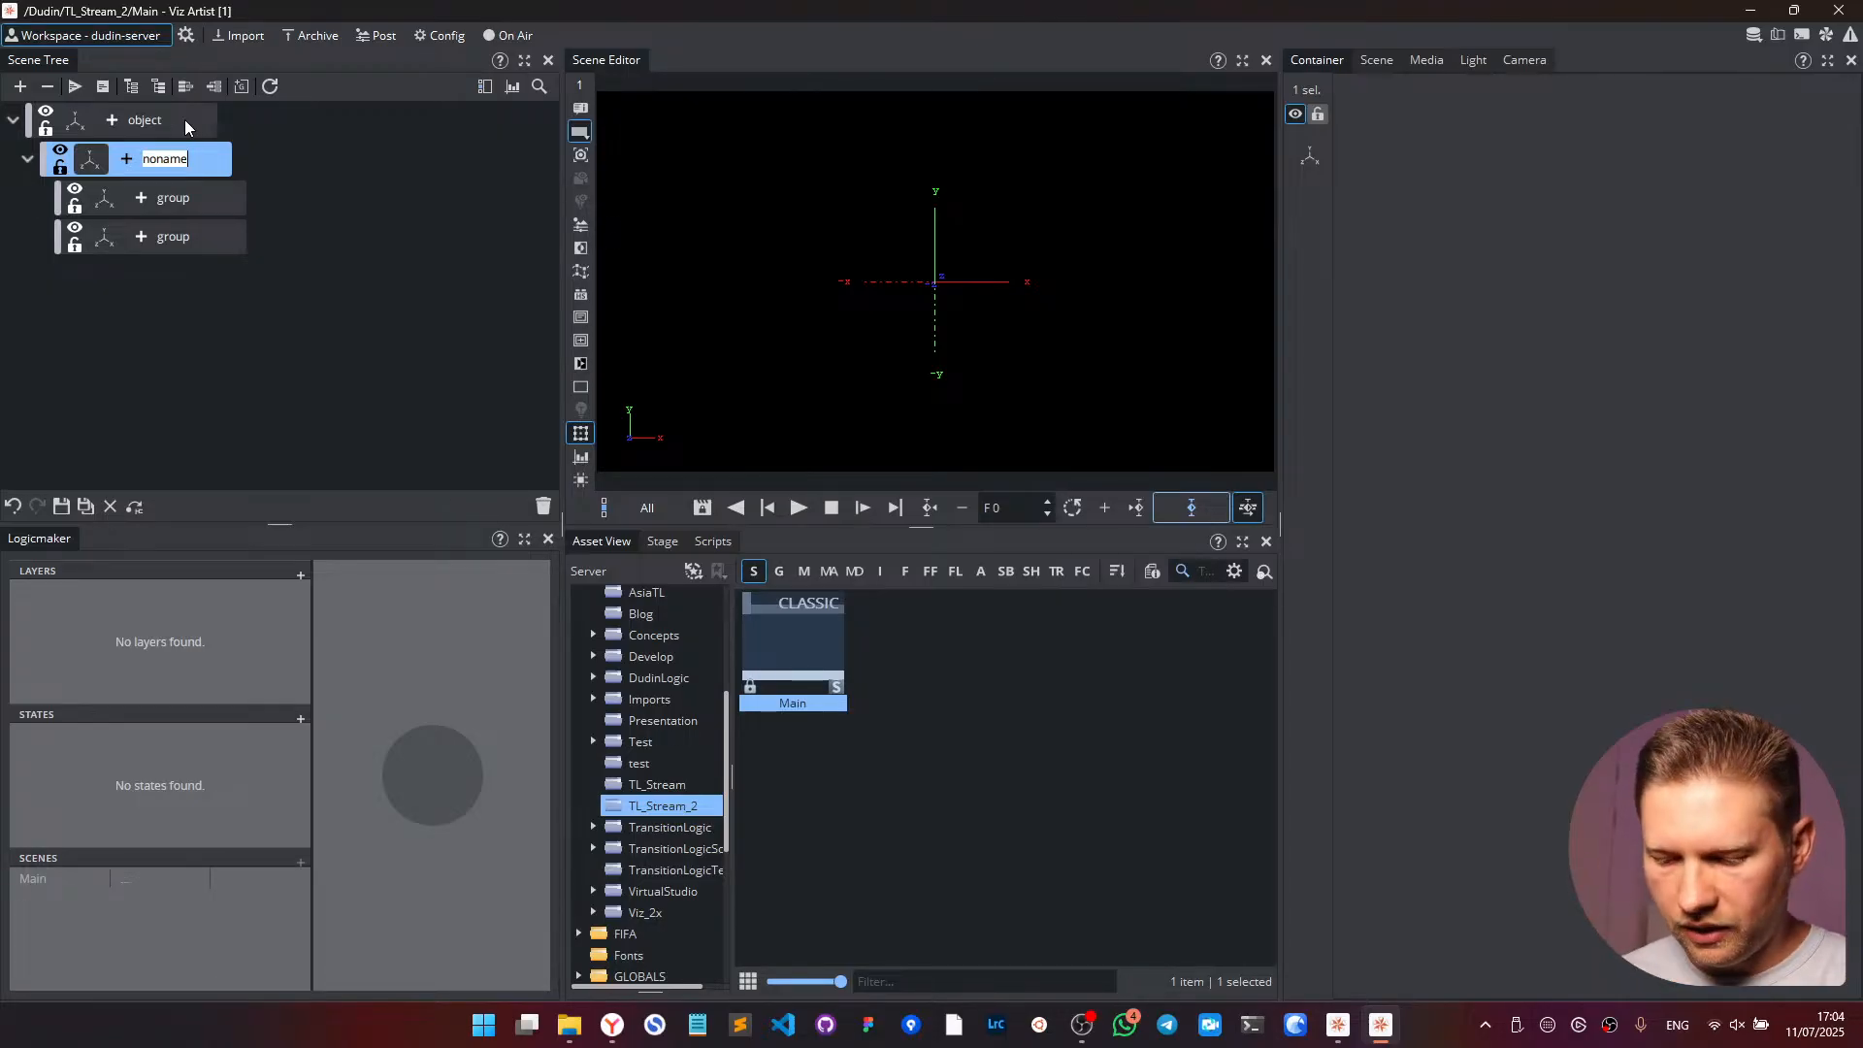
type("title_element")
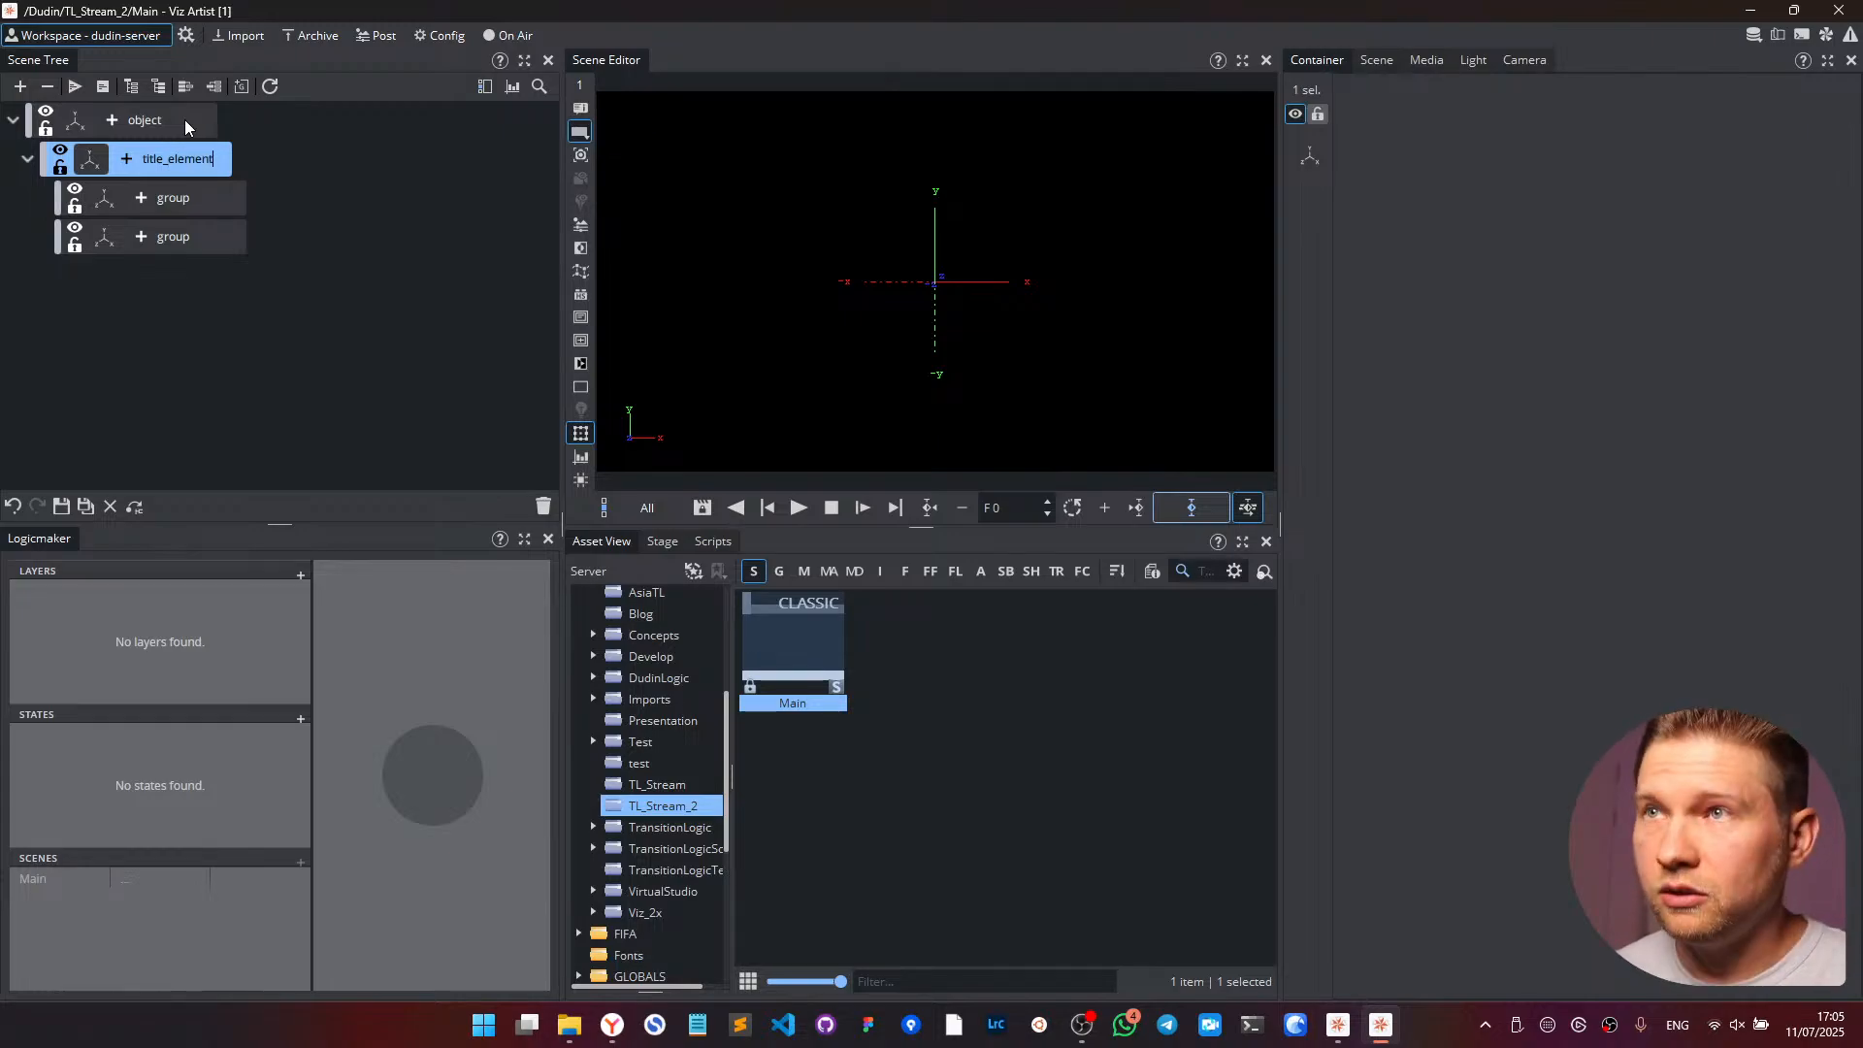
key("Return")
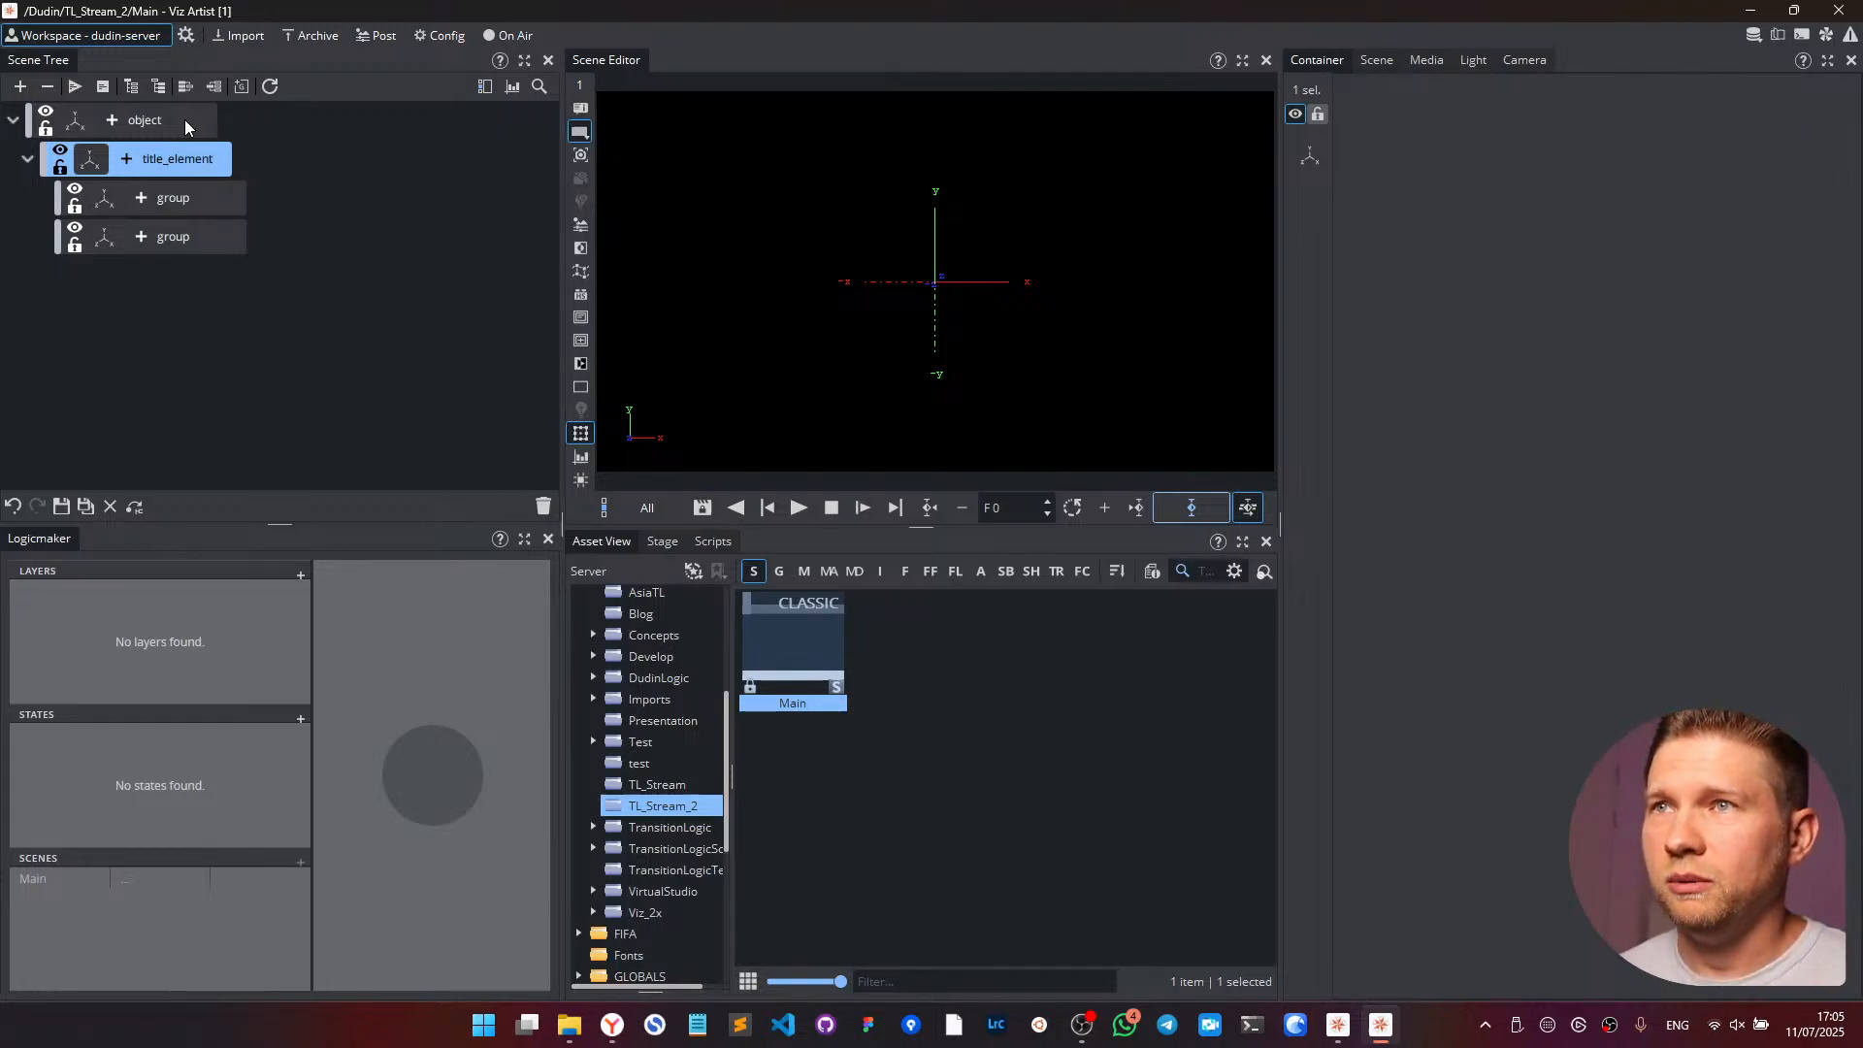
- Rename the two groups inside title_element to title_back and title
left_click(188, 198)
left_click(177, 200)
type("tl")
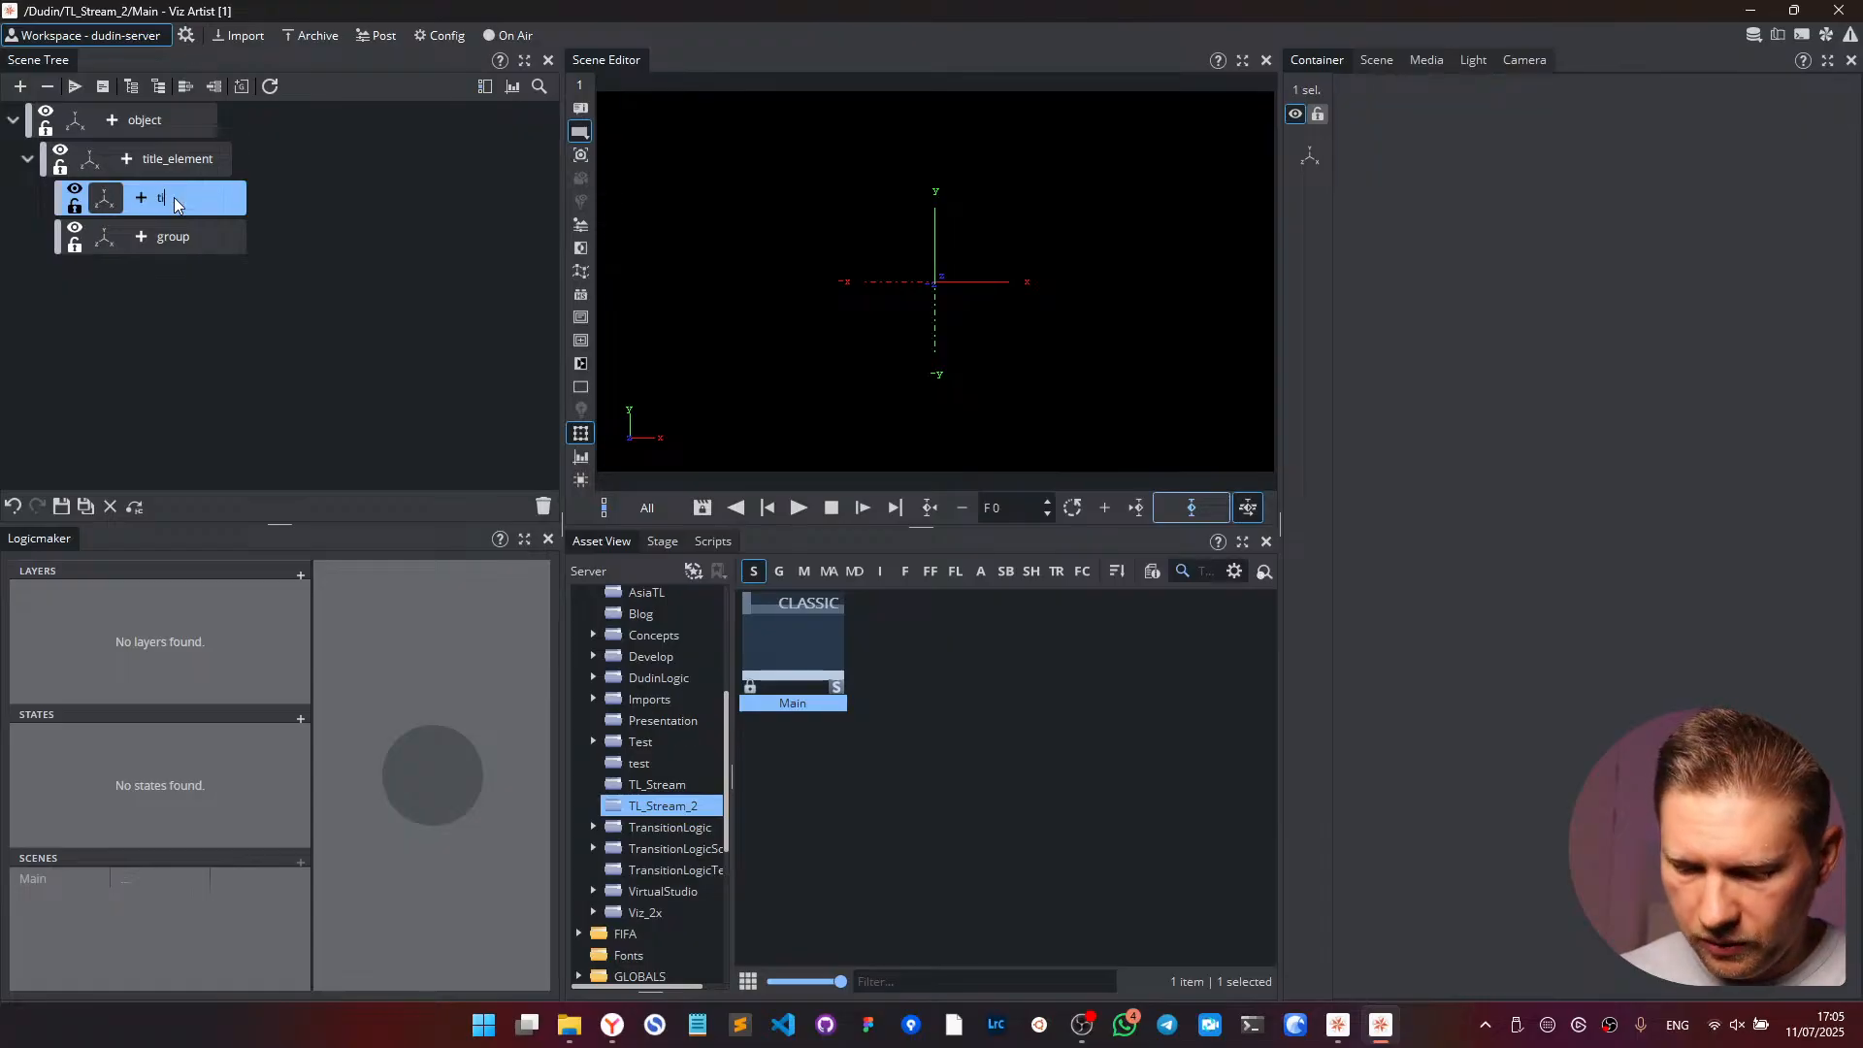
type("tle_back")
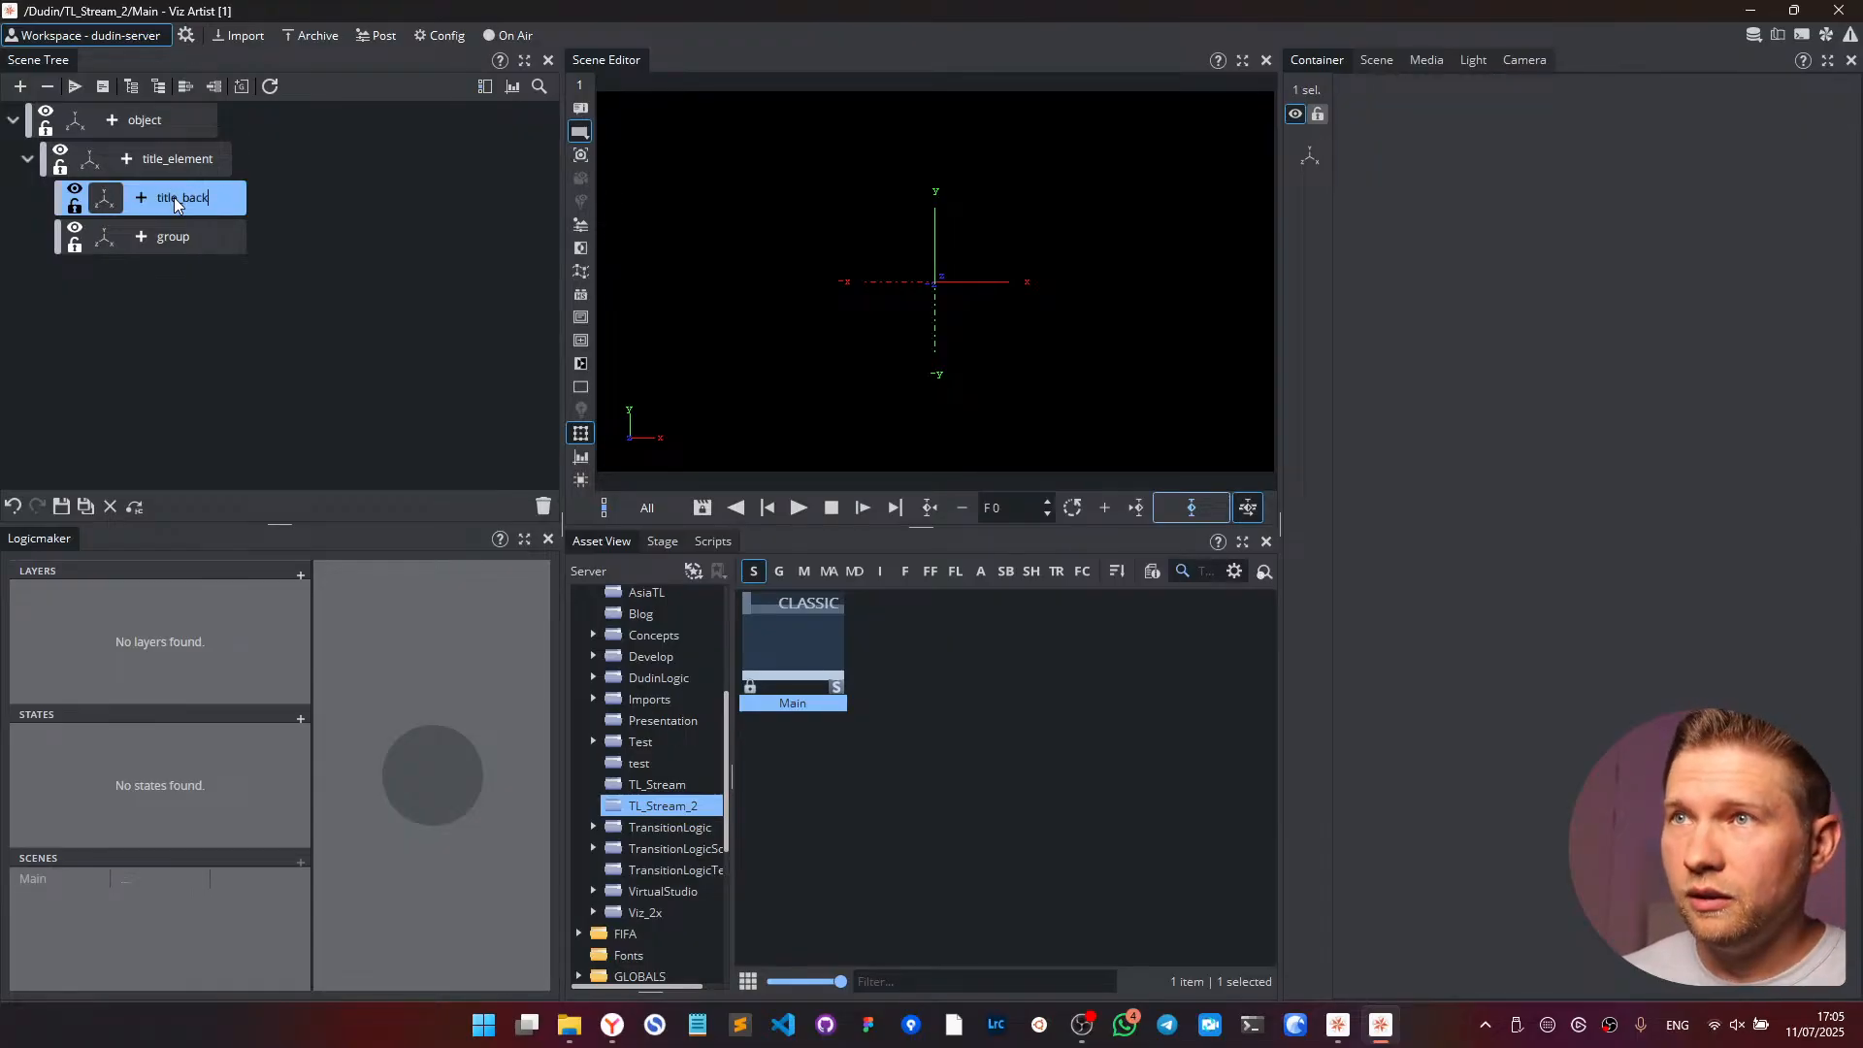
key("Return")
key("Tab")
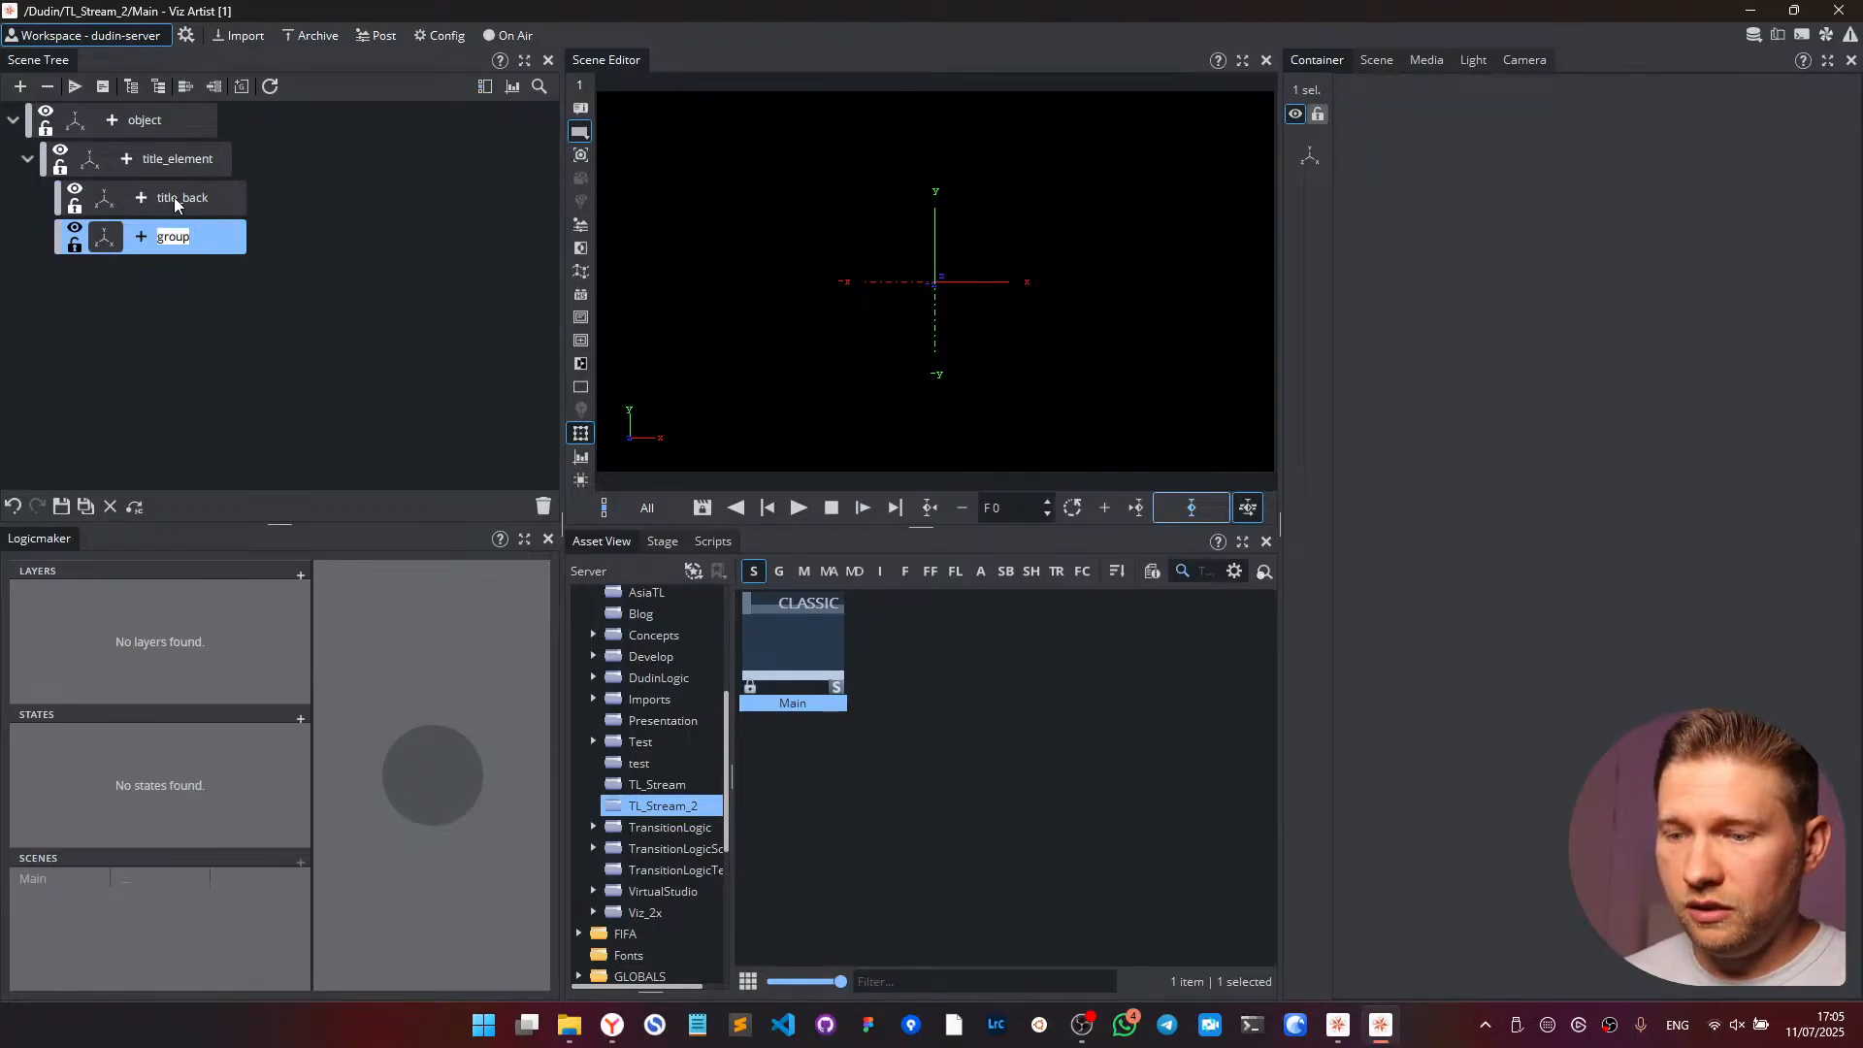
type("title")
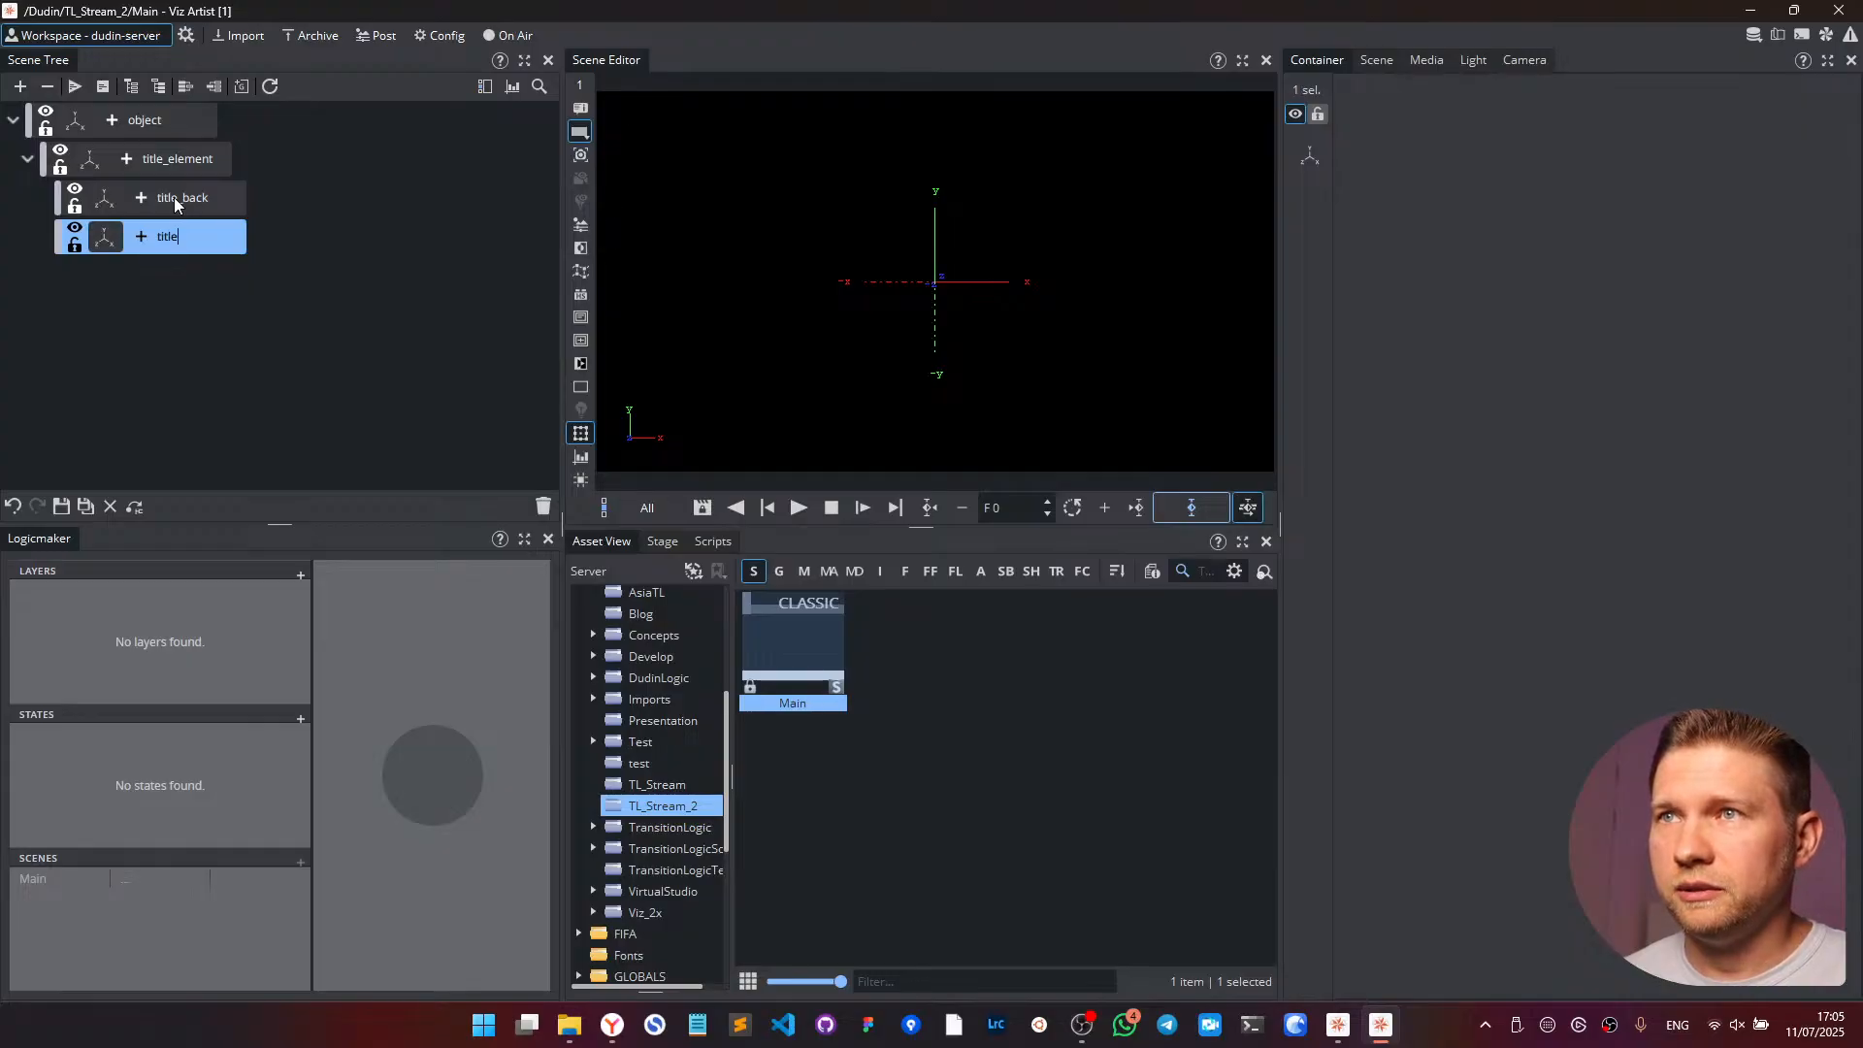
- Find the Toggle plugin and add it to the title container
left_click(142, 237)
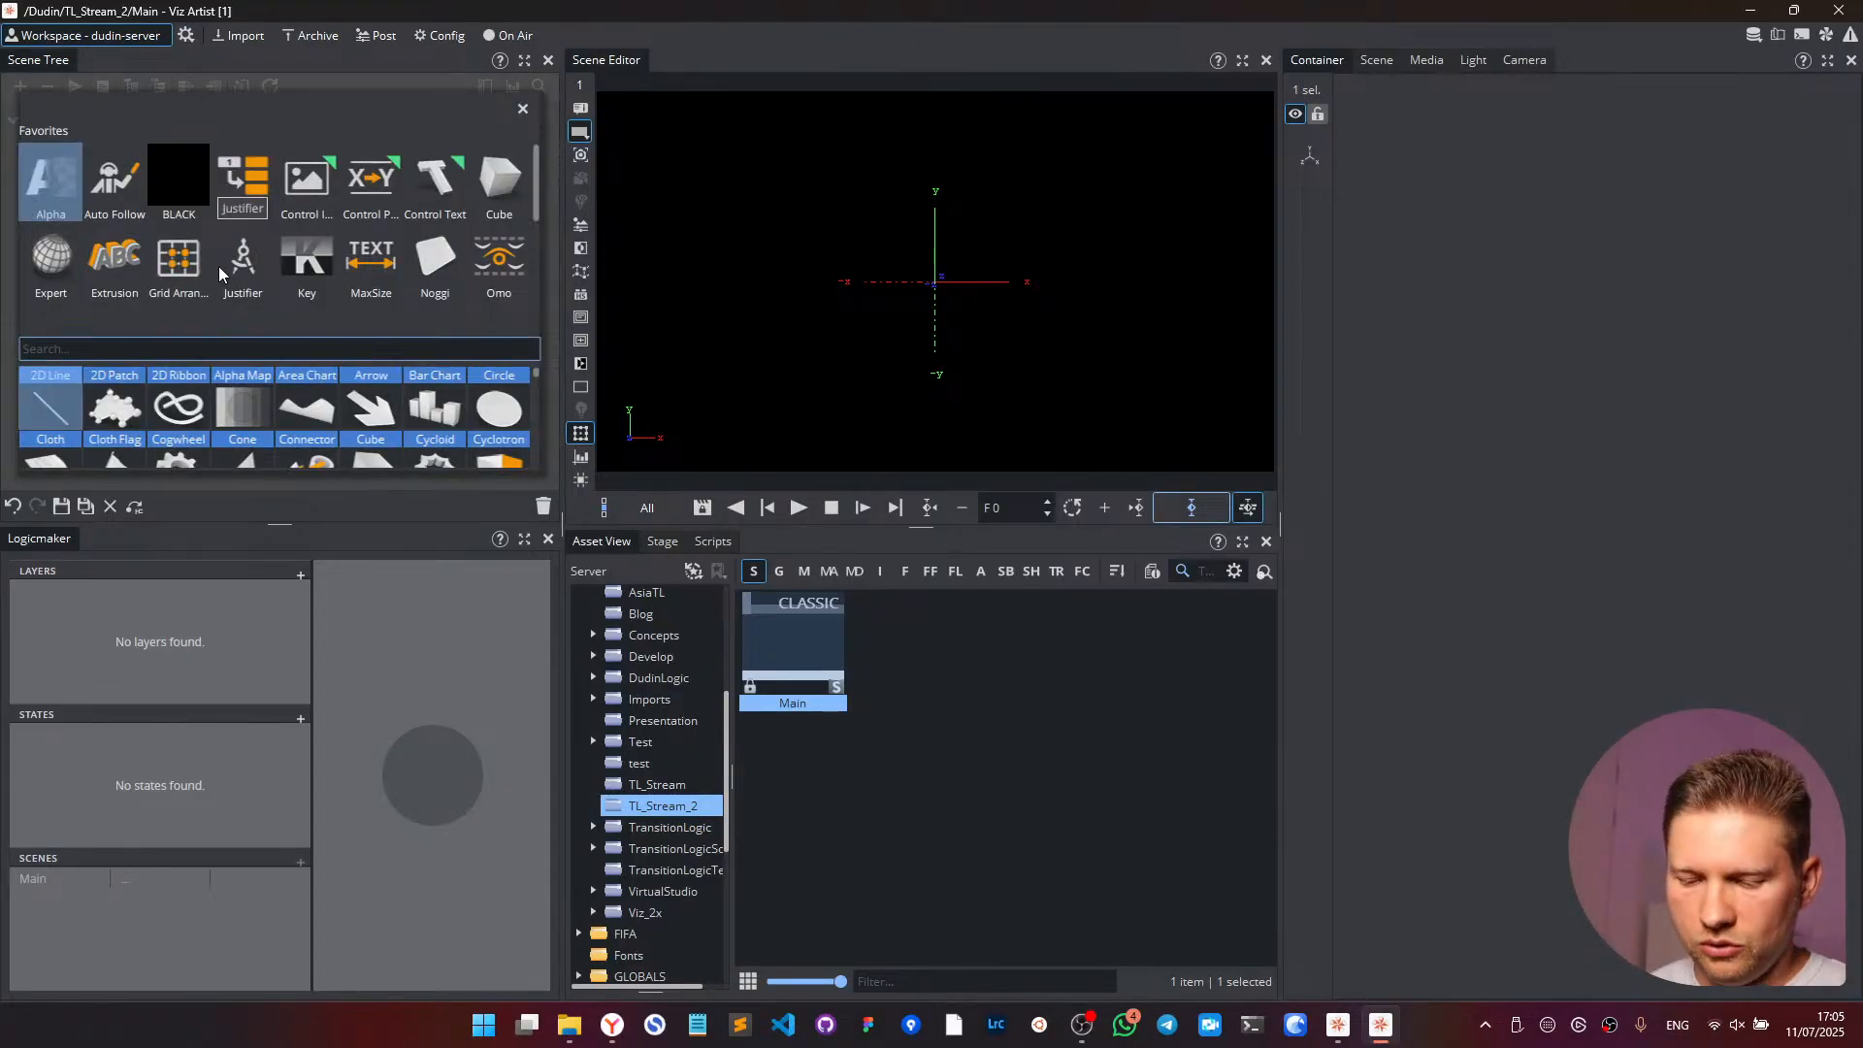
type("toggl")
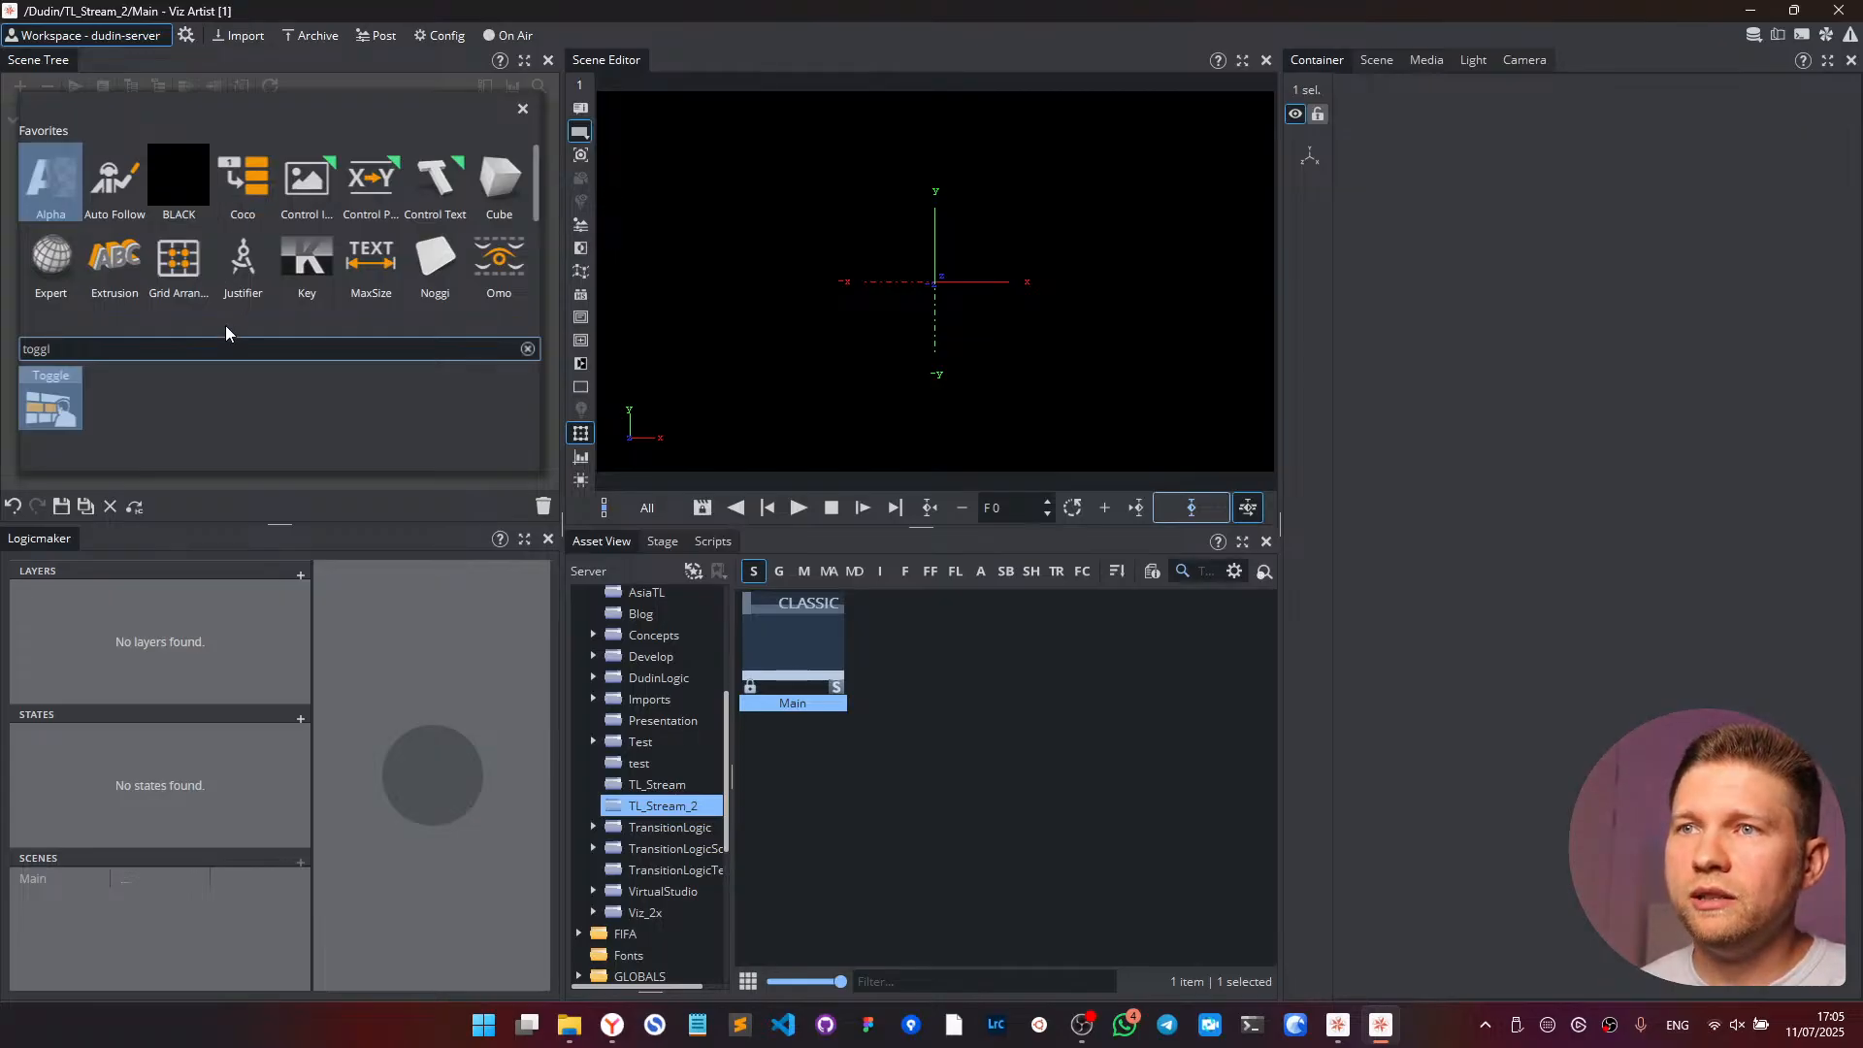
left_click(50, 405)
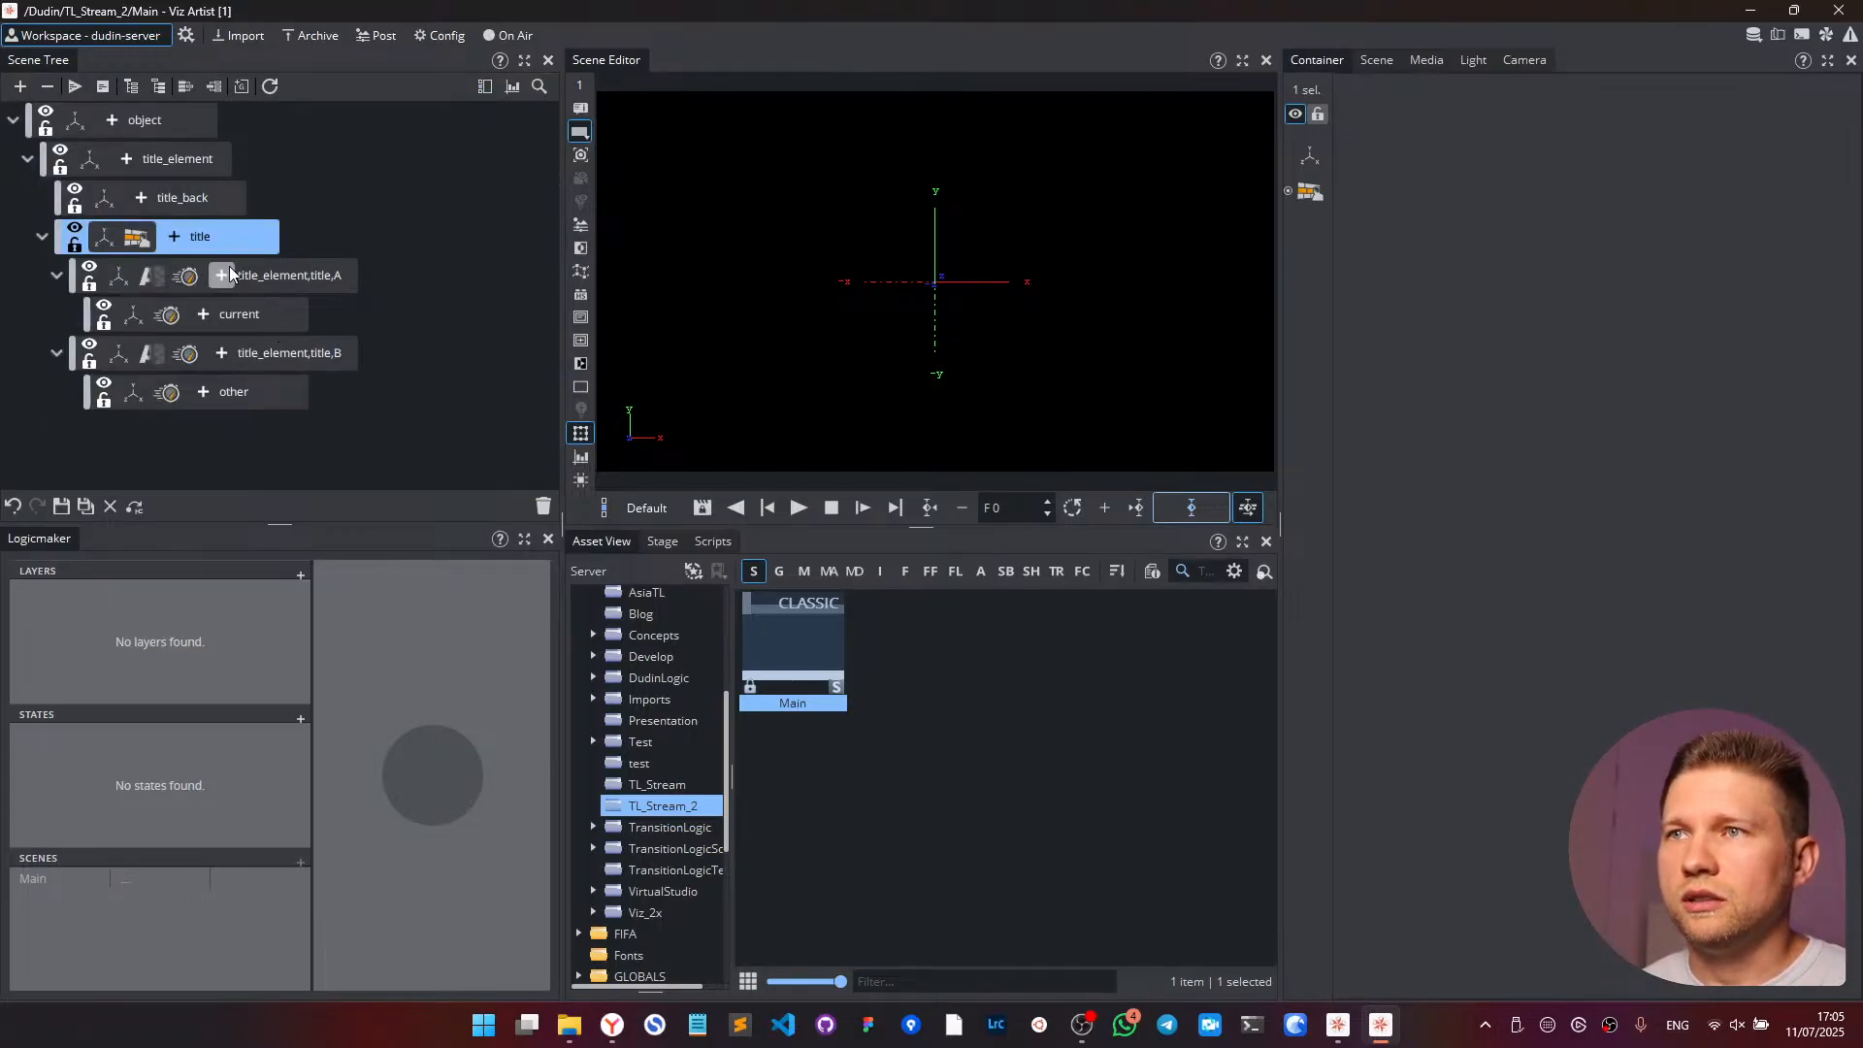
- Add a Noggi geometry to the title_back container and set its stretch to 0
left_click(192, 197)
left_click(137, 197)
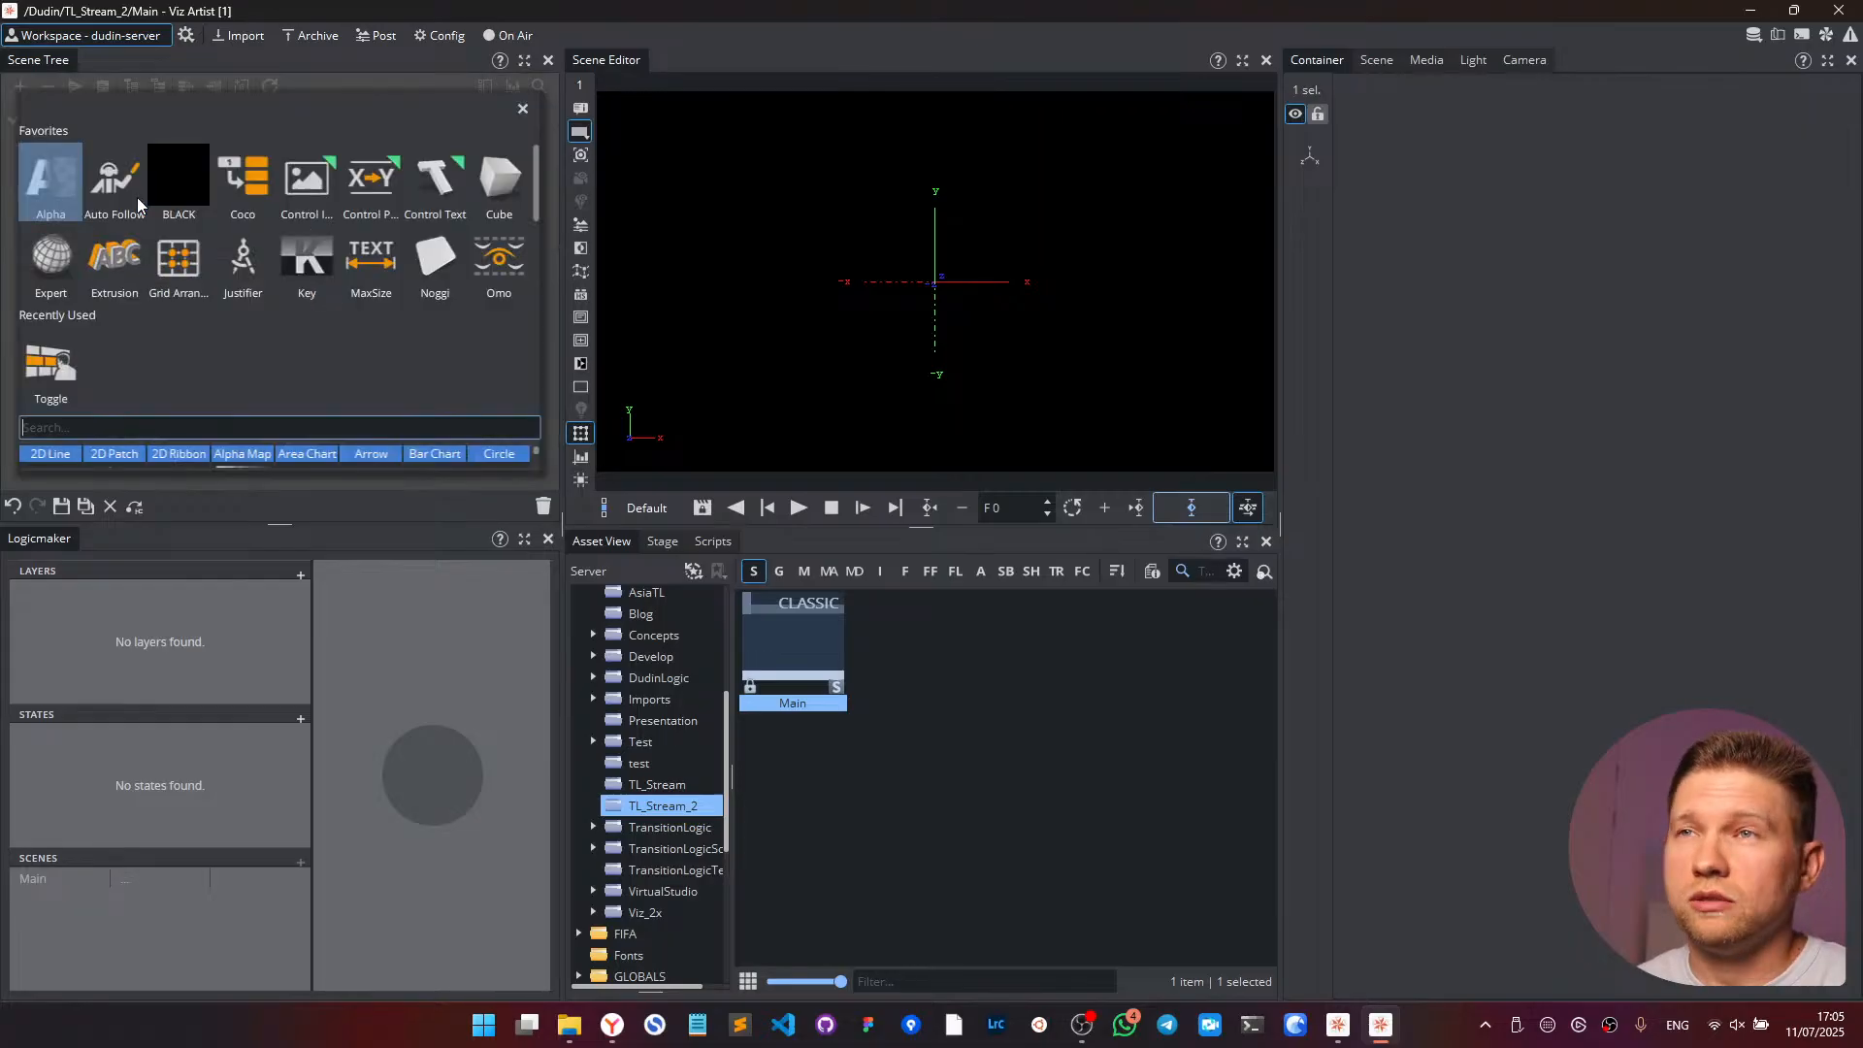
left_click(433, 258)
left_click(1311, 190)
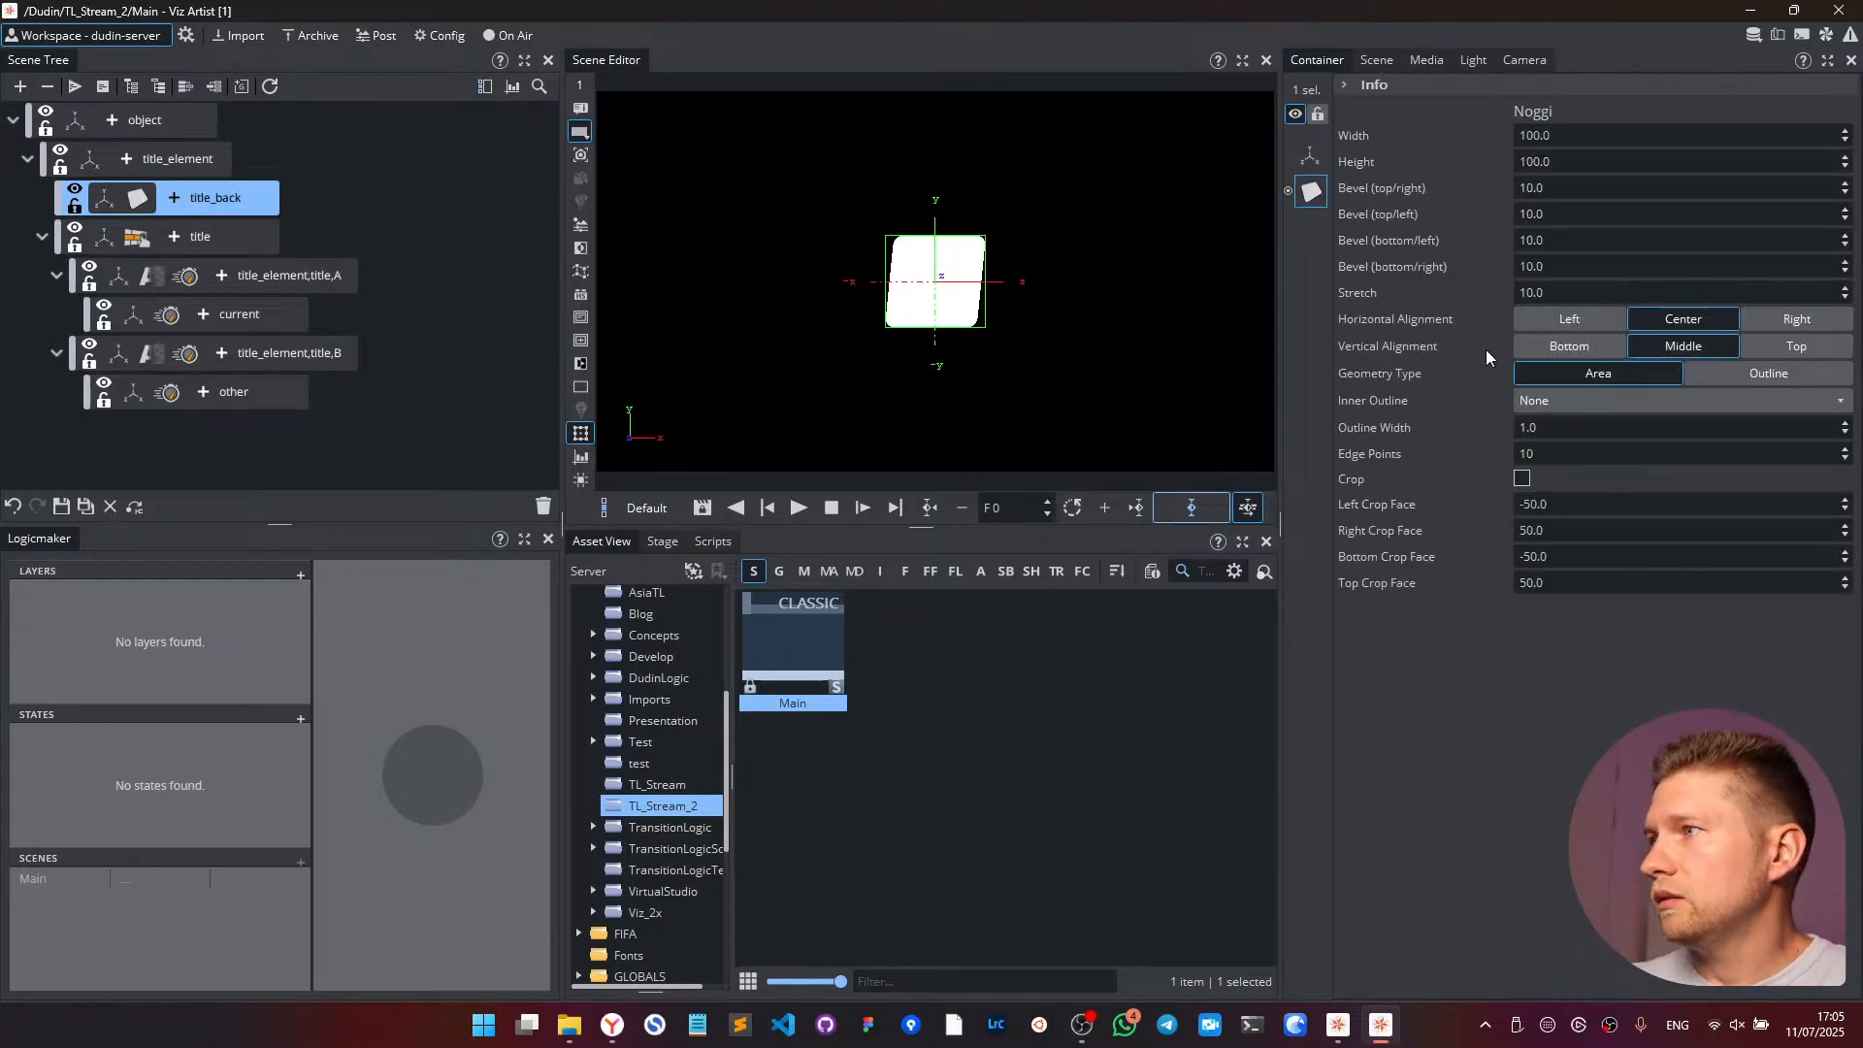
left_click(1554, 282)
type("0")
key("Return")
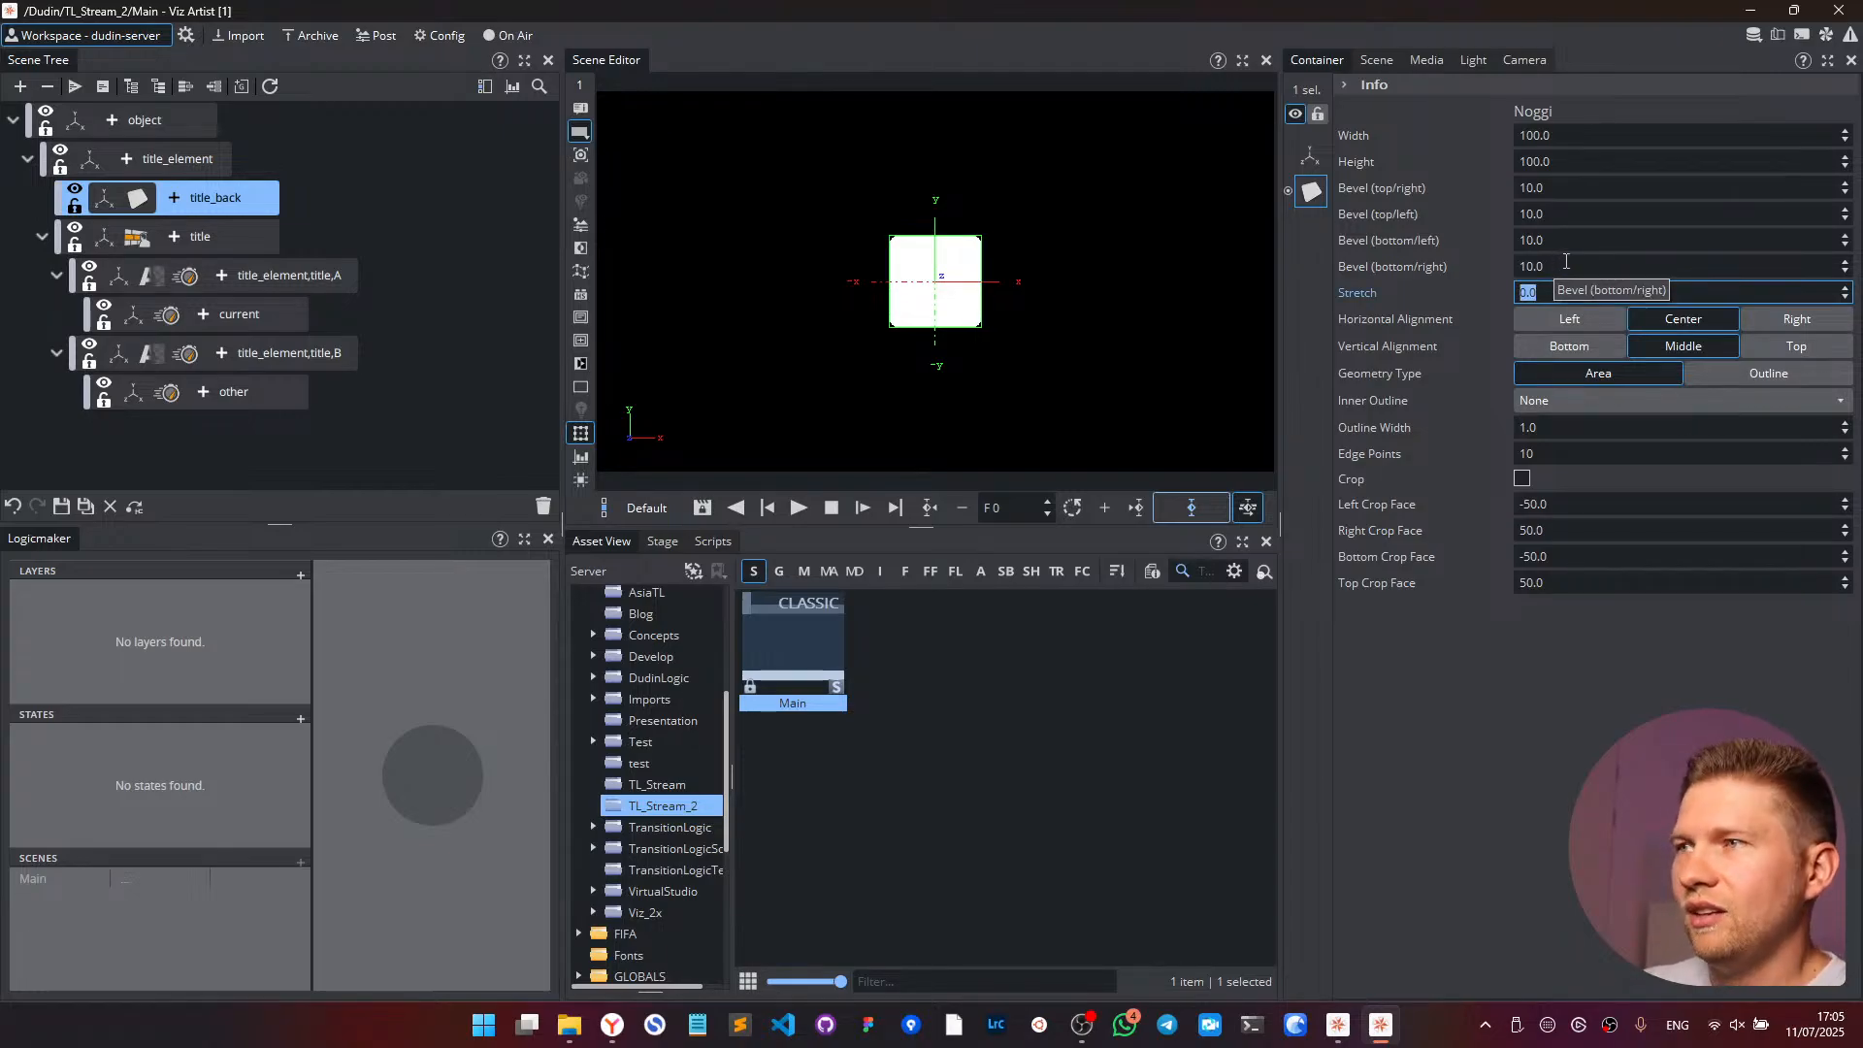
- Align the title_back Noggi horizontally to the left and vertically to the middle, and resize it to width 313 and height 54
left_click(1597, 317)
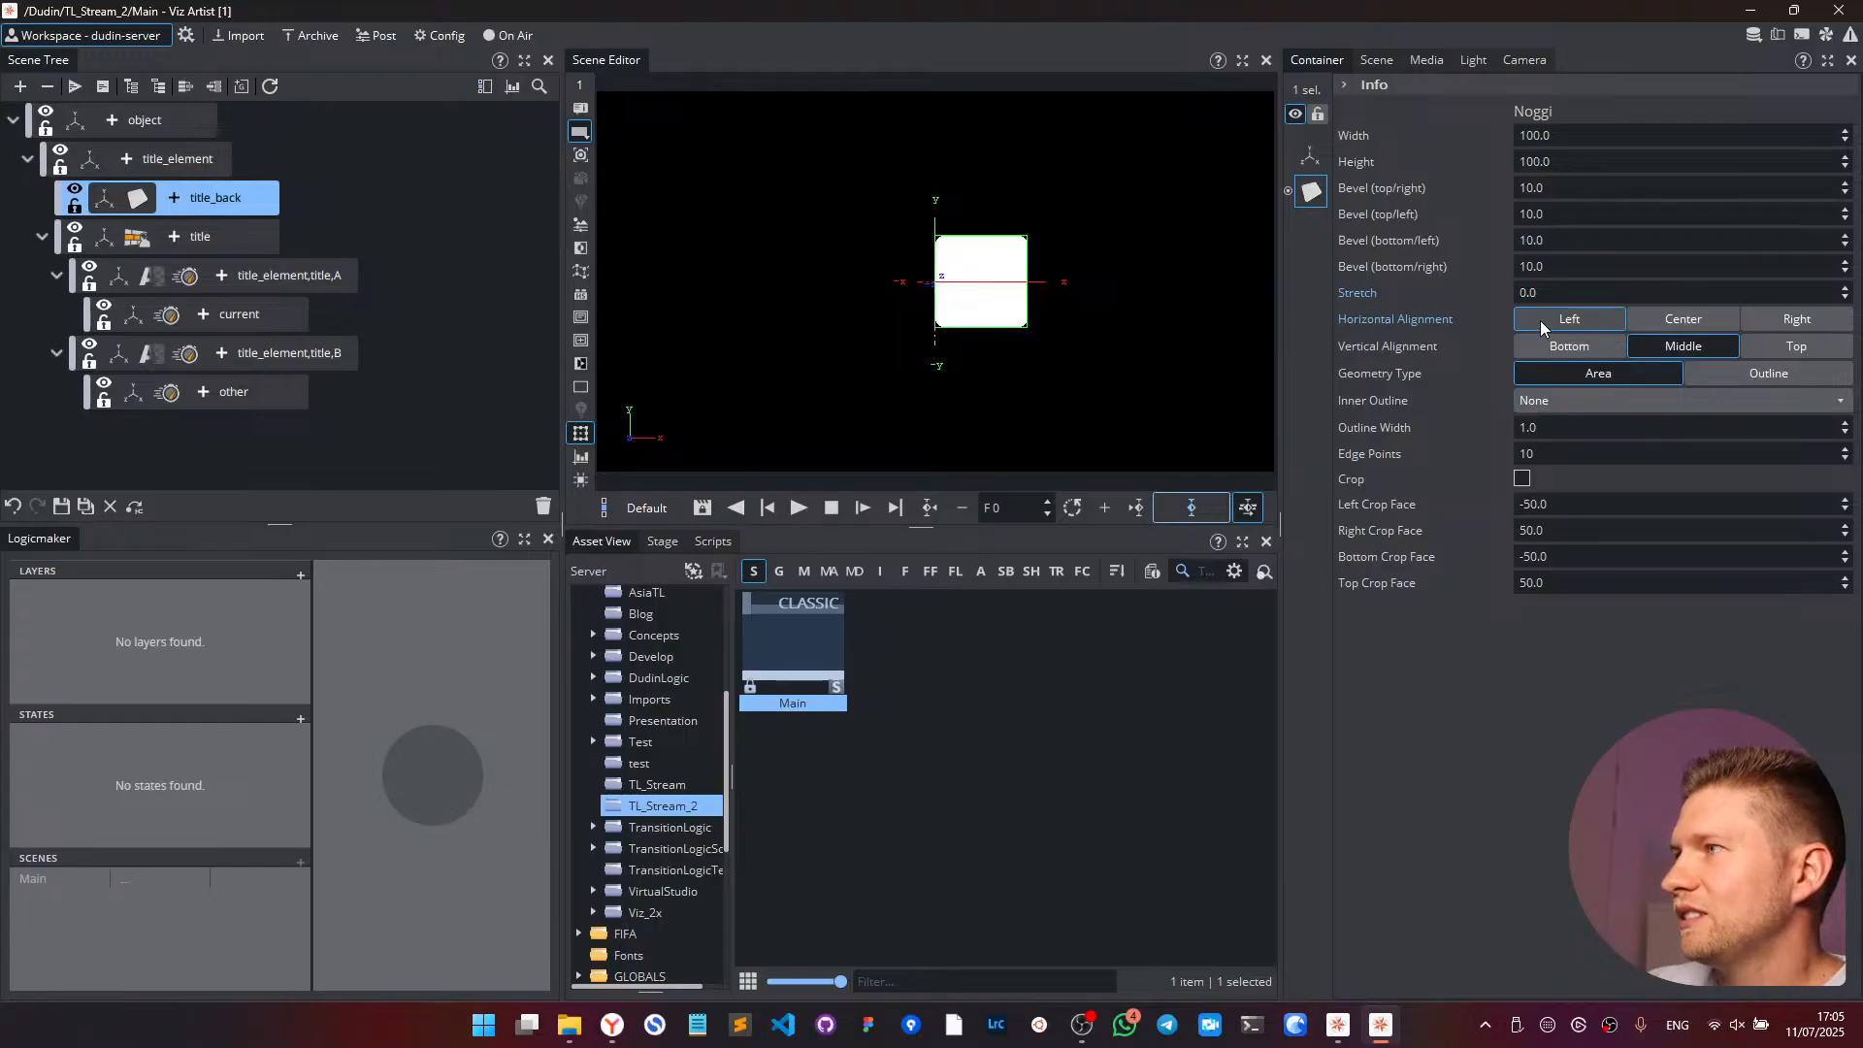
left_click(1579, 347)
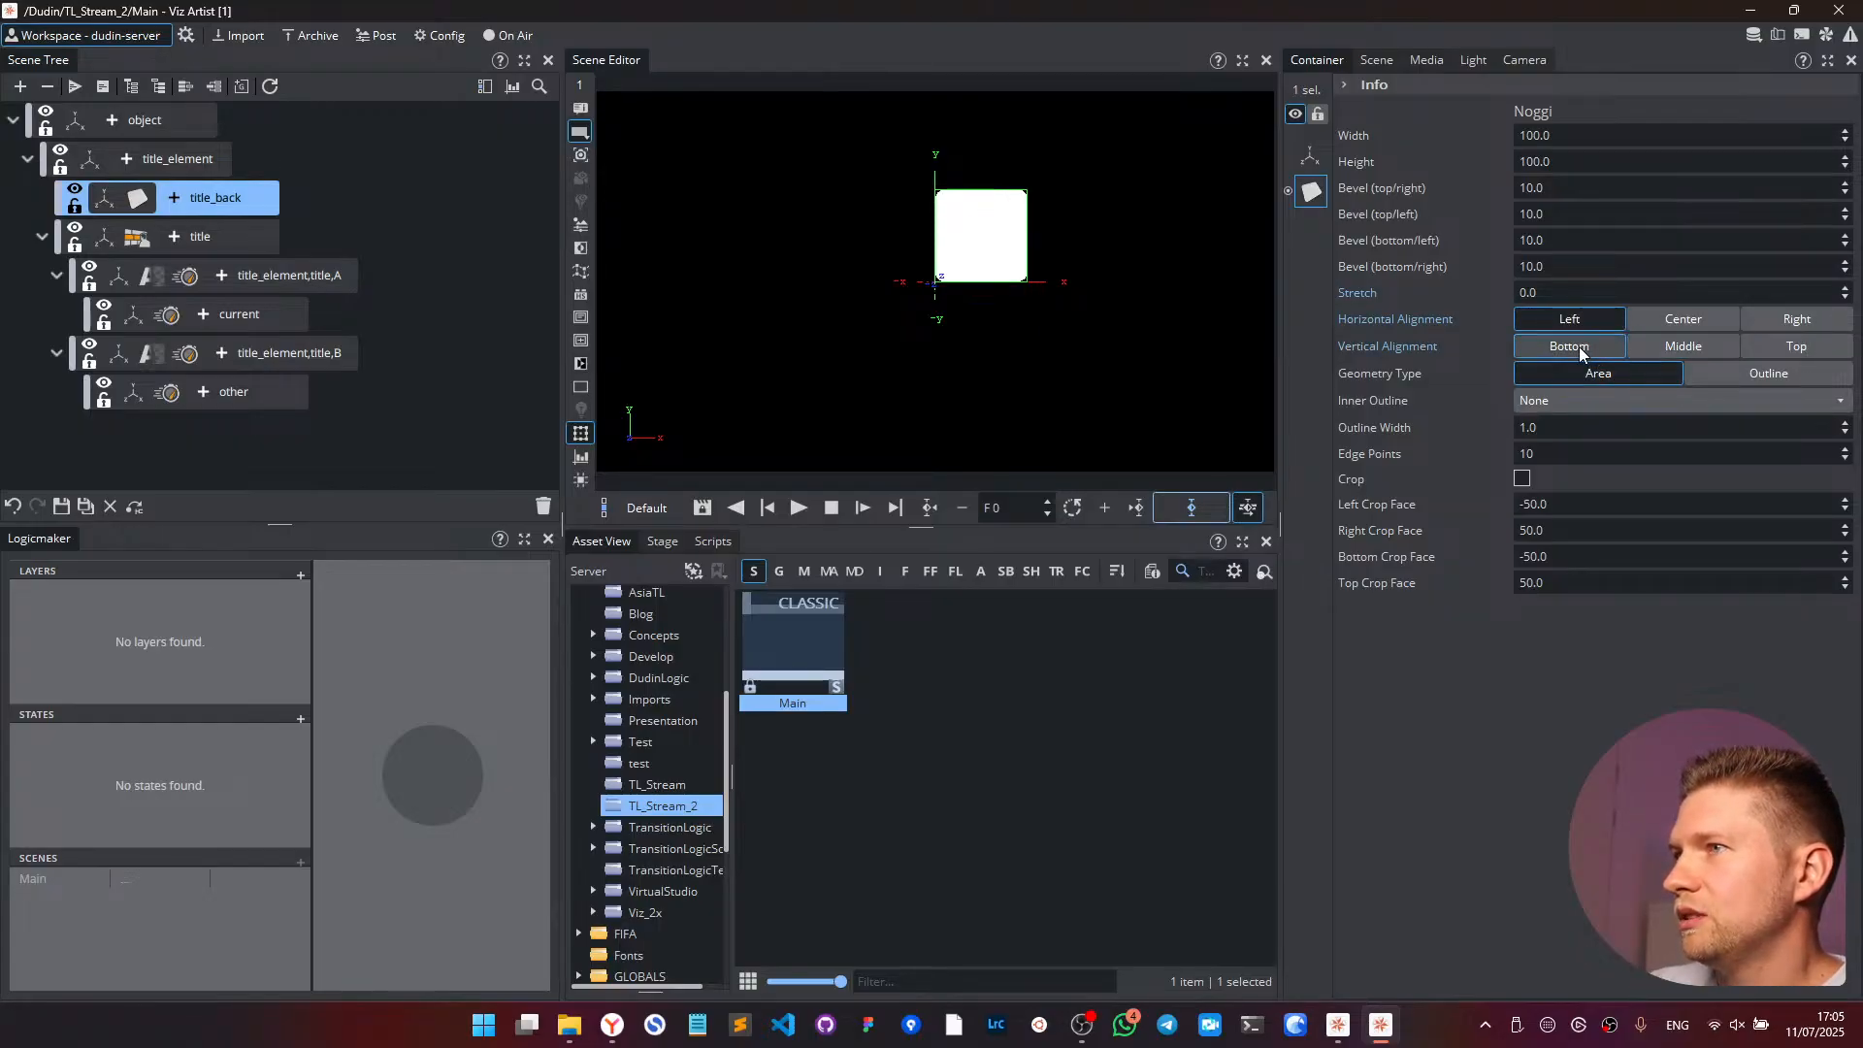
left_click(1654, 347)
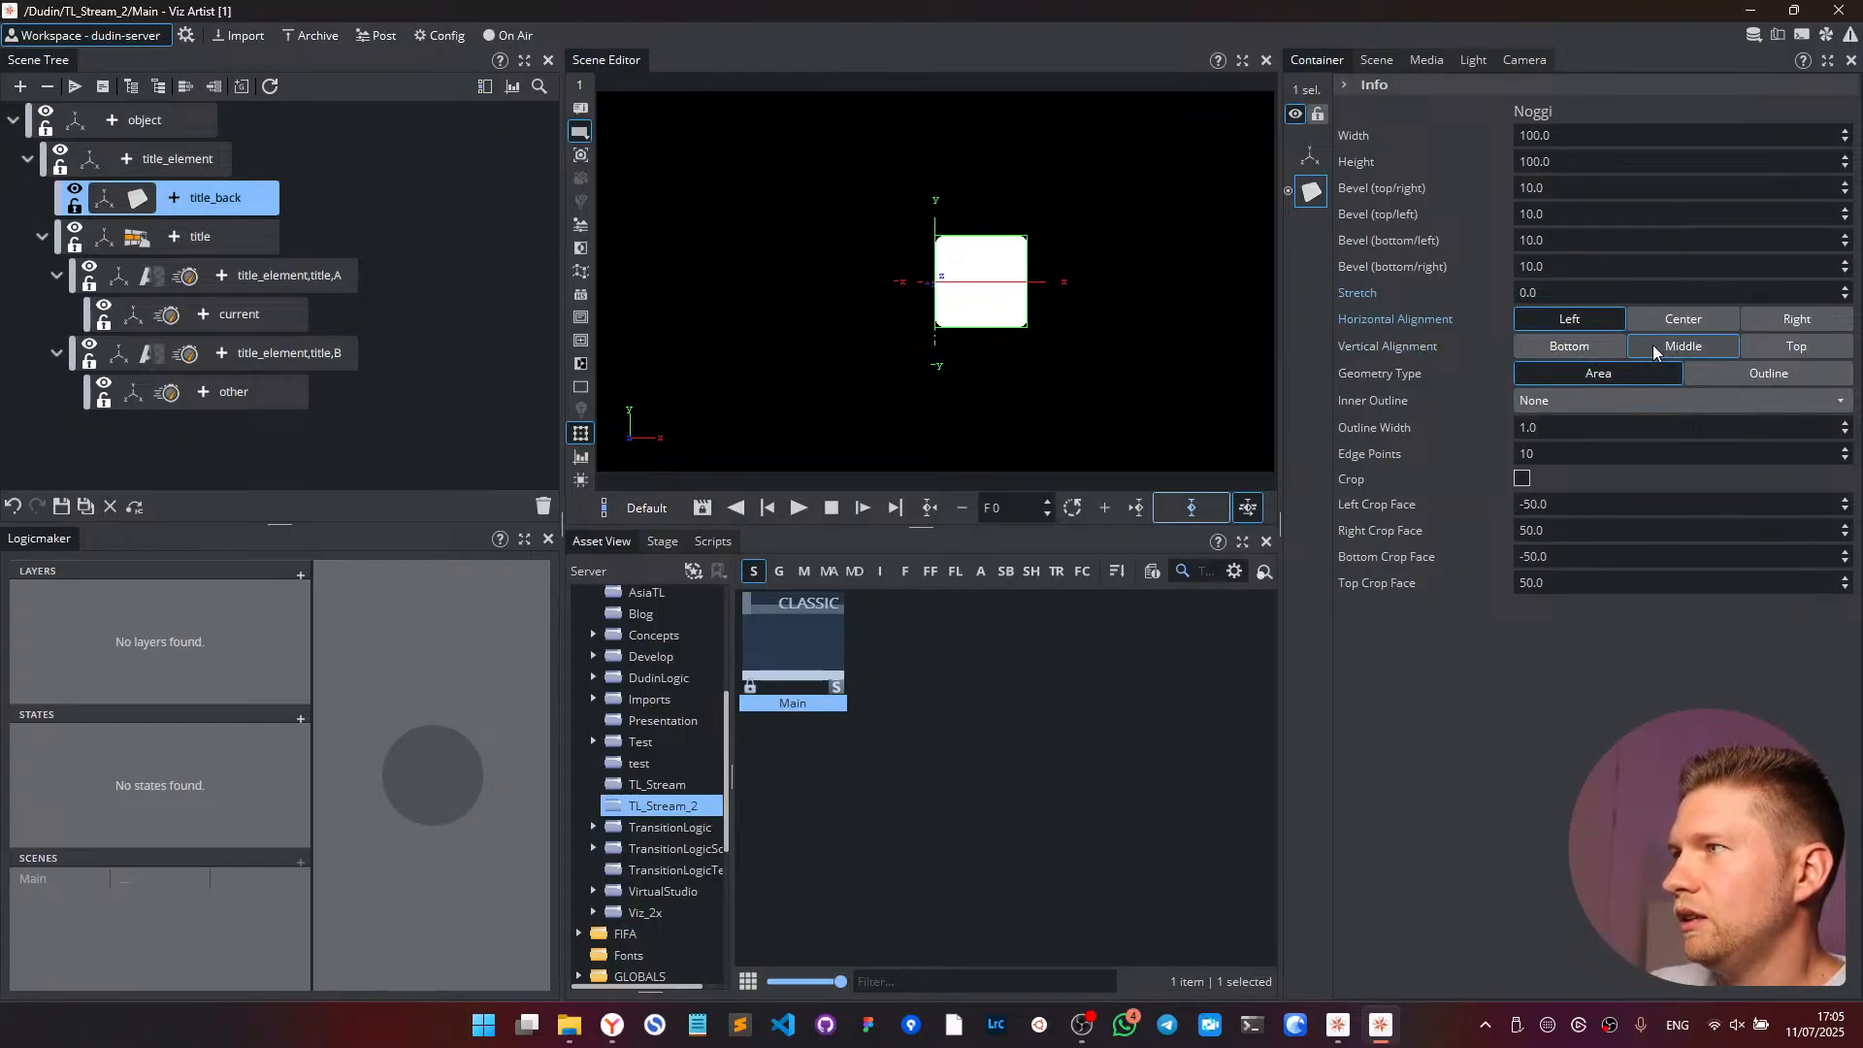
left_click_drag(1584, 162, 1649, 135)
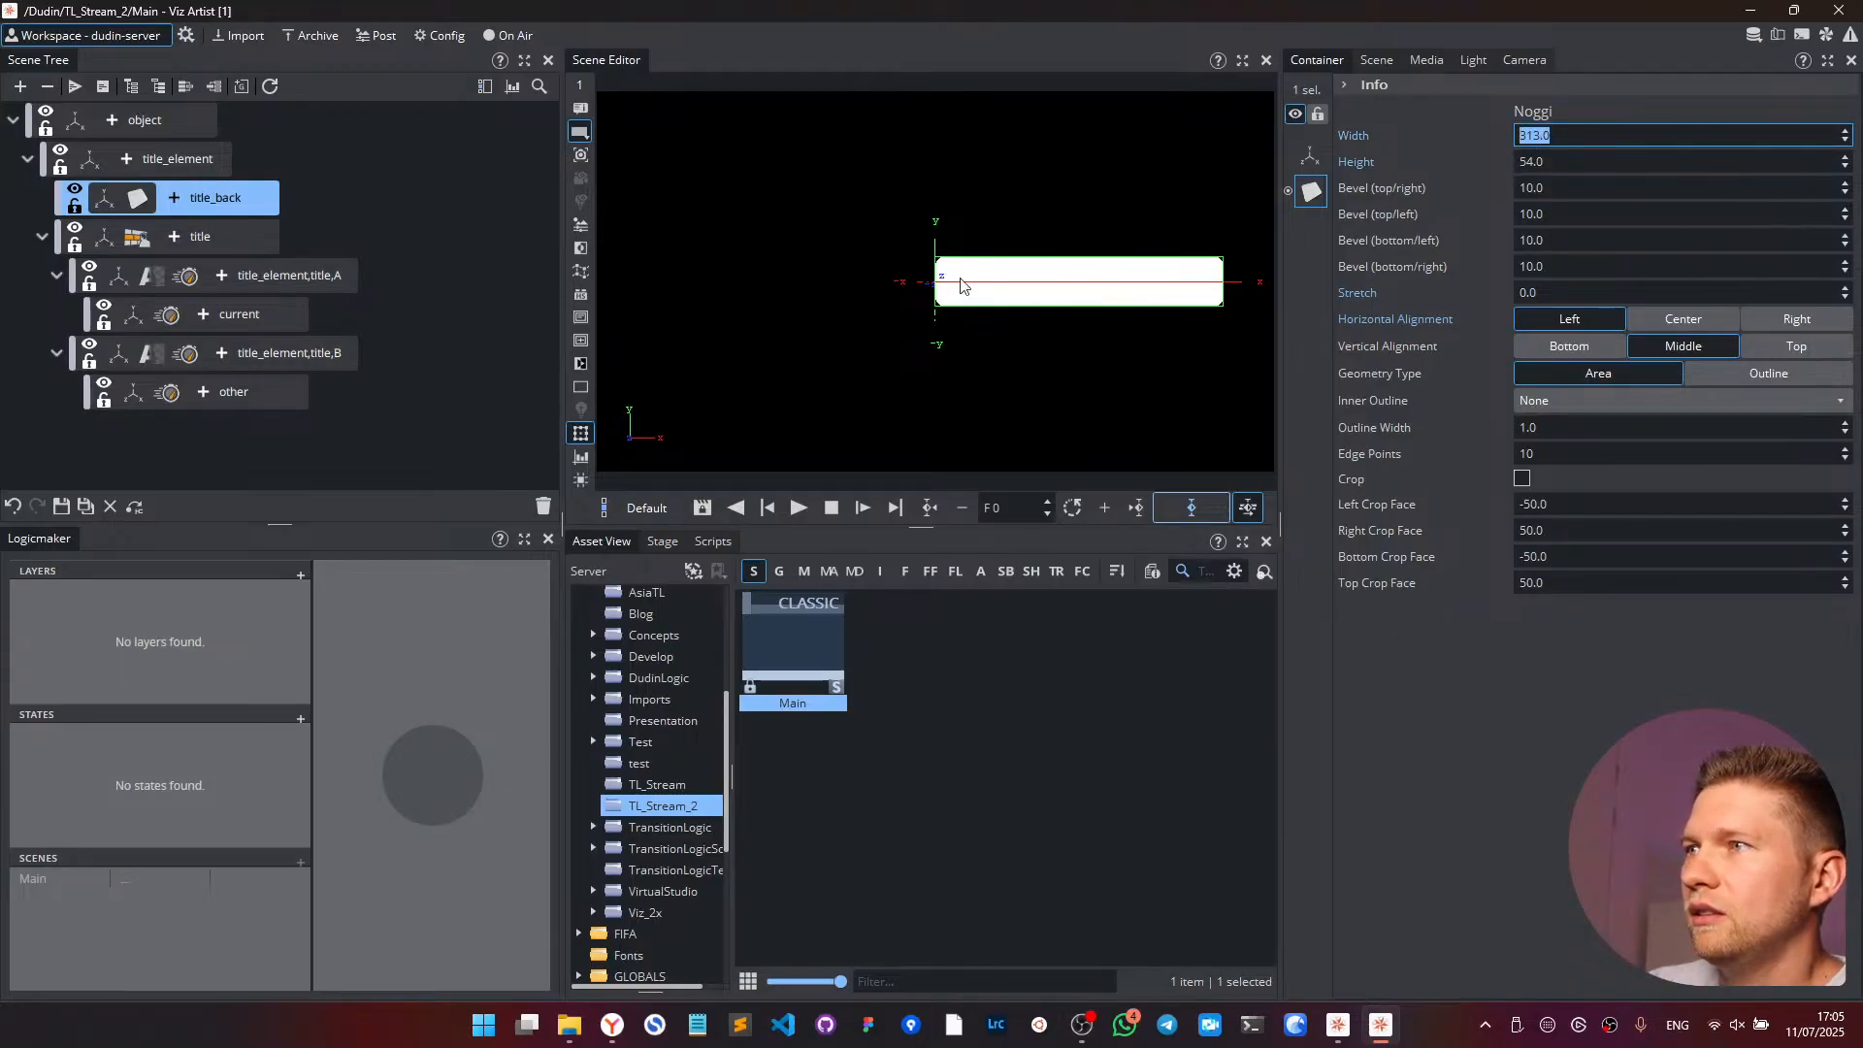
- Position the title_element container at X -240 and Y -107
left_click(89, 163)
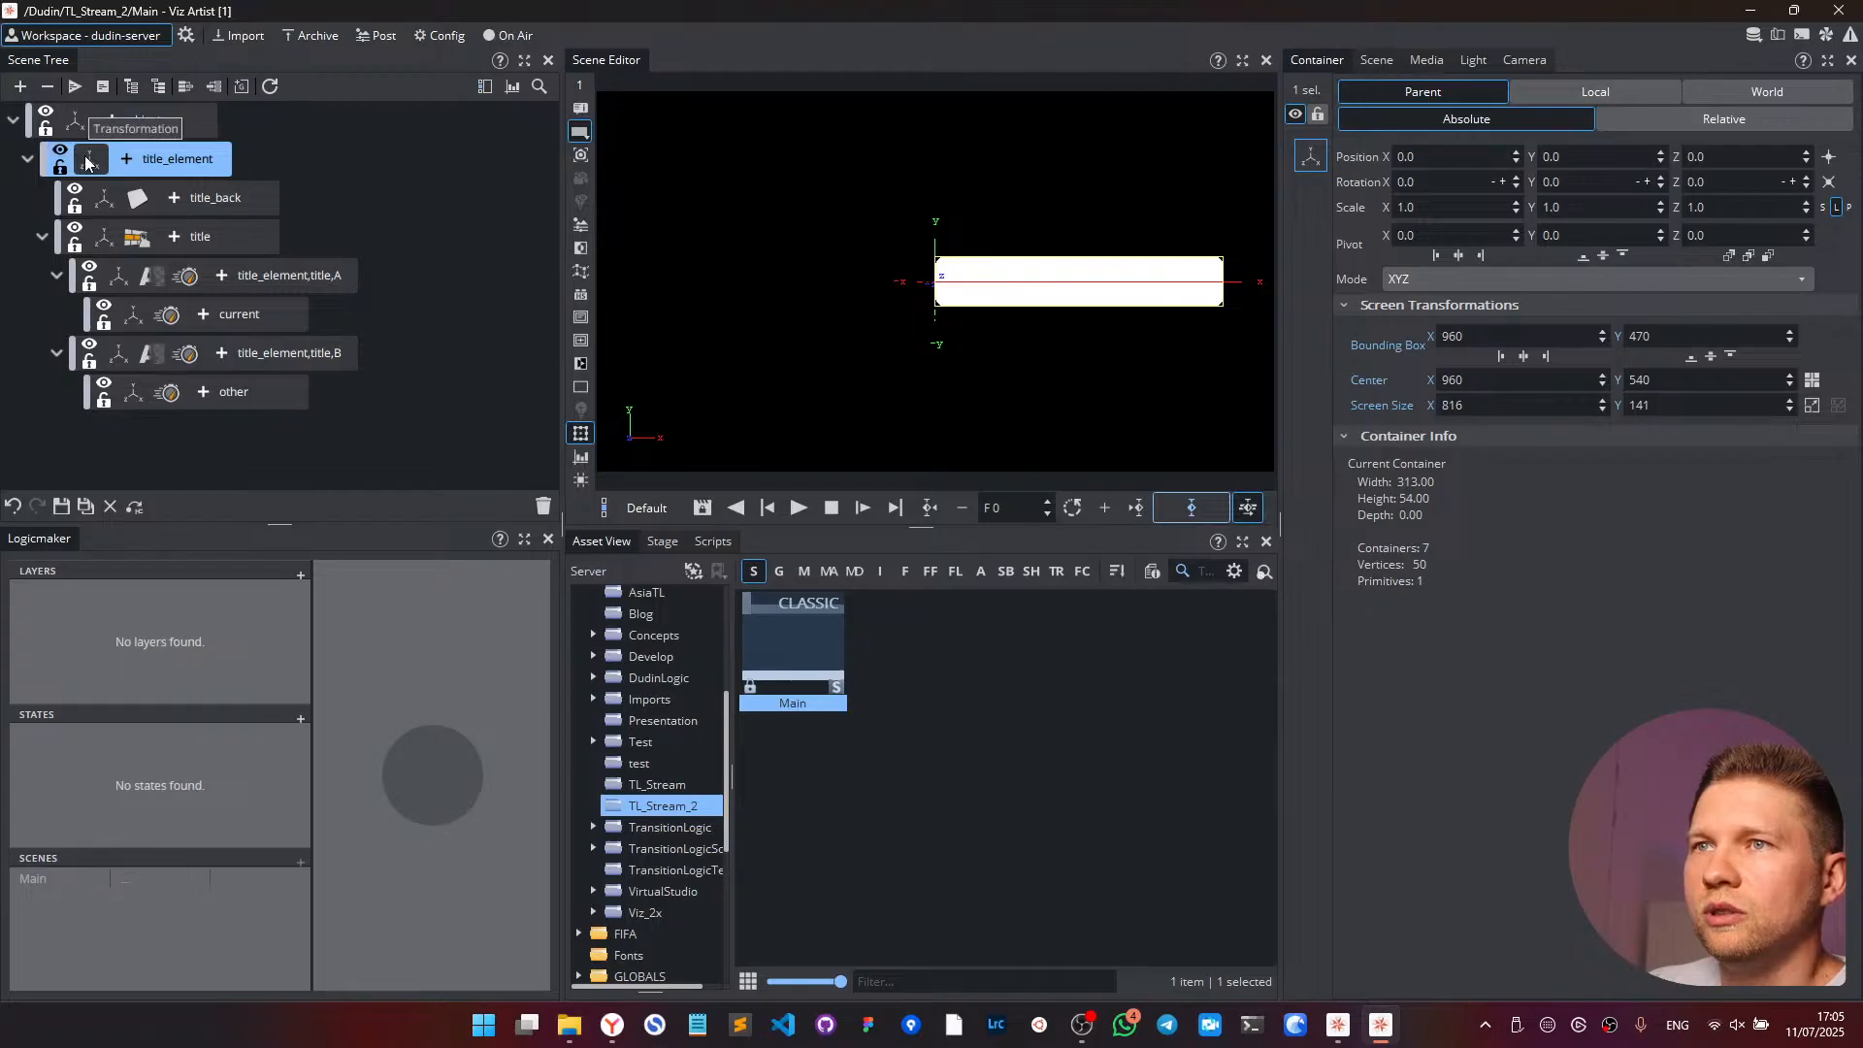
left_click(136, 204)
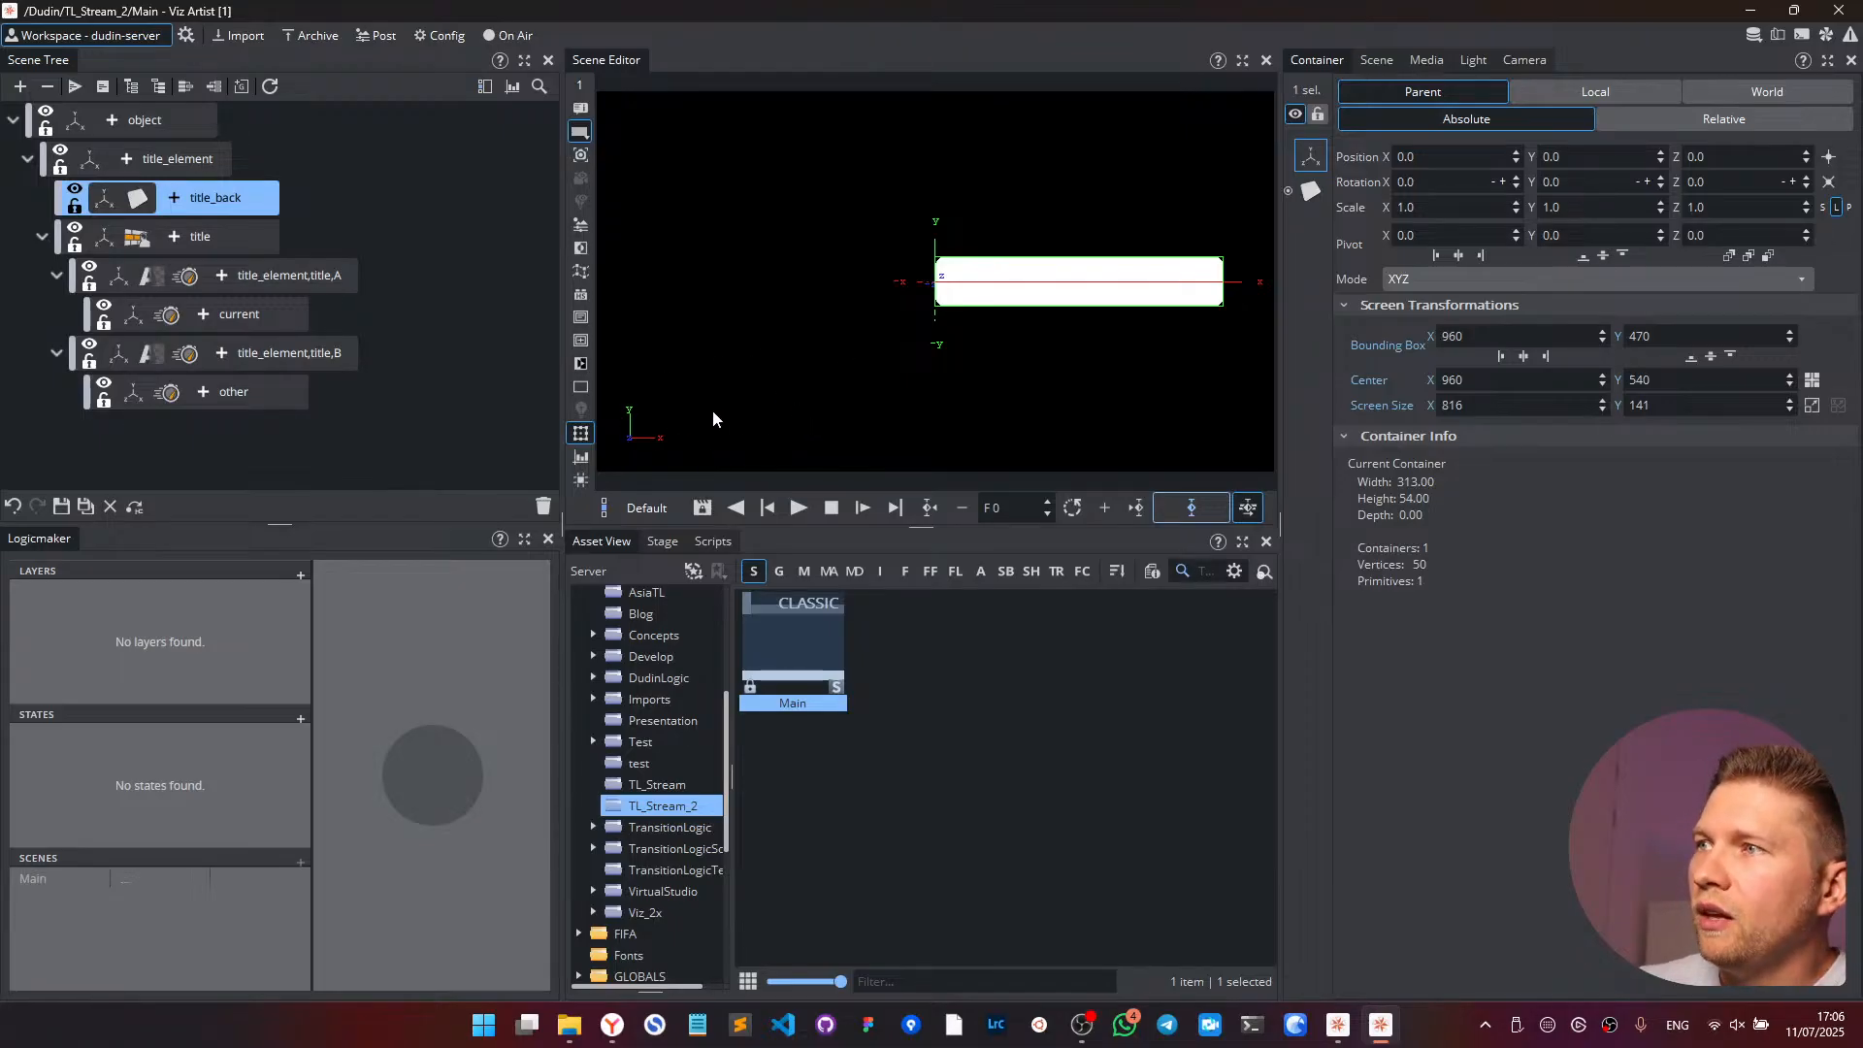
left_click(184, 158)
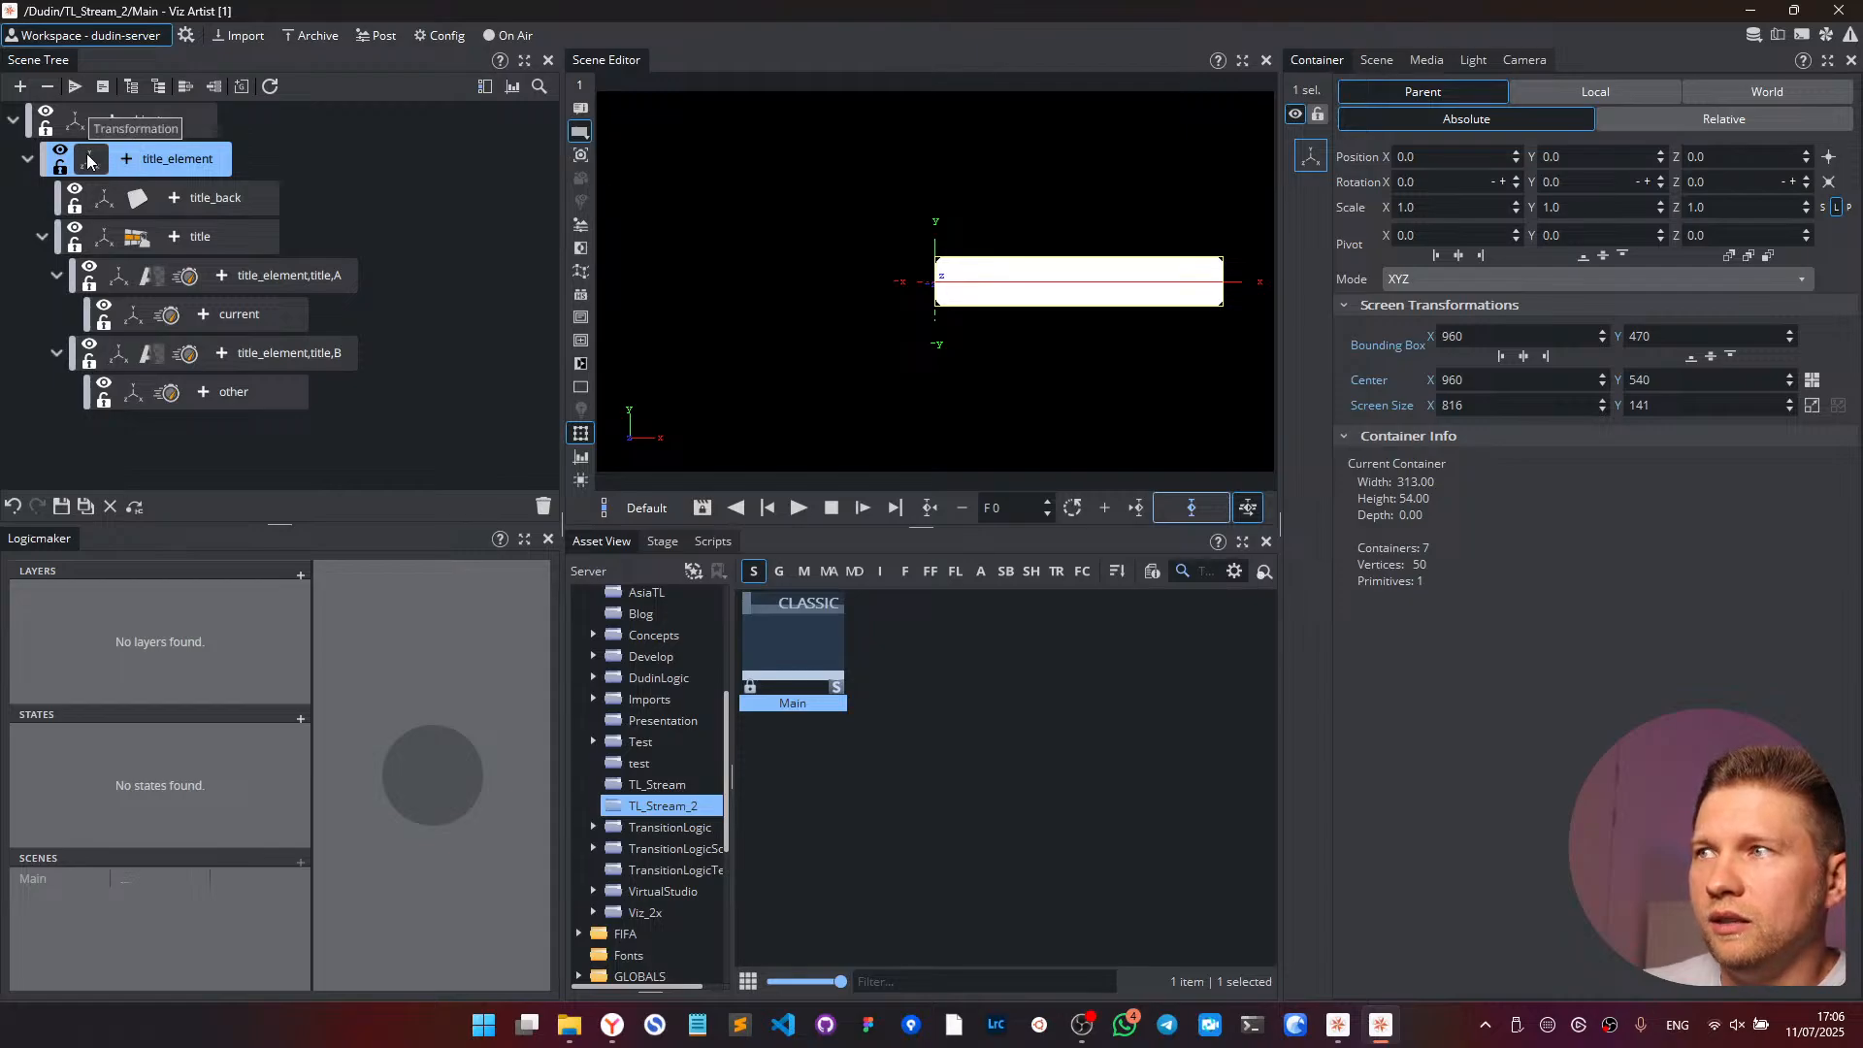
left_click_drag(1385, 159, 1225, 157)
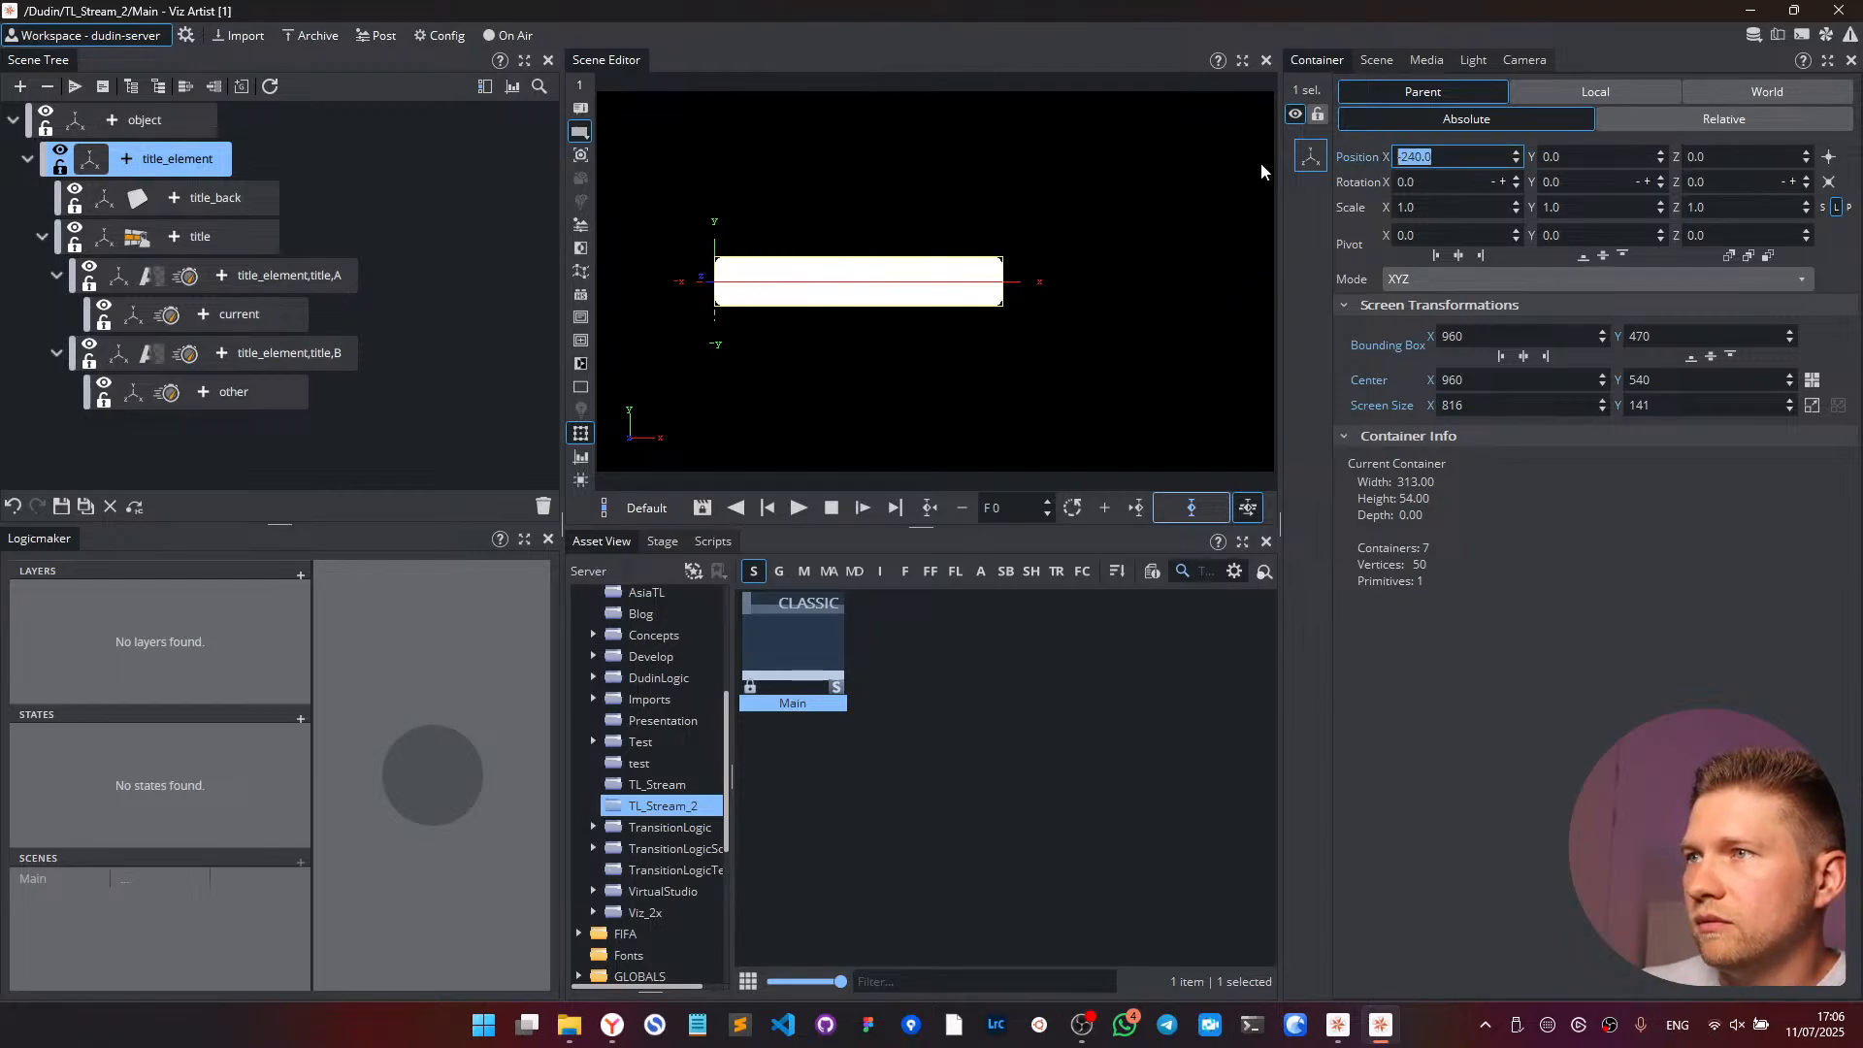
key("Tab")
type("-107")
key("Return")
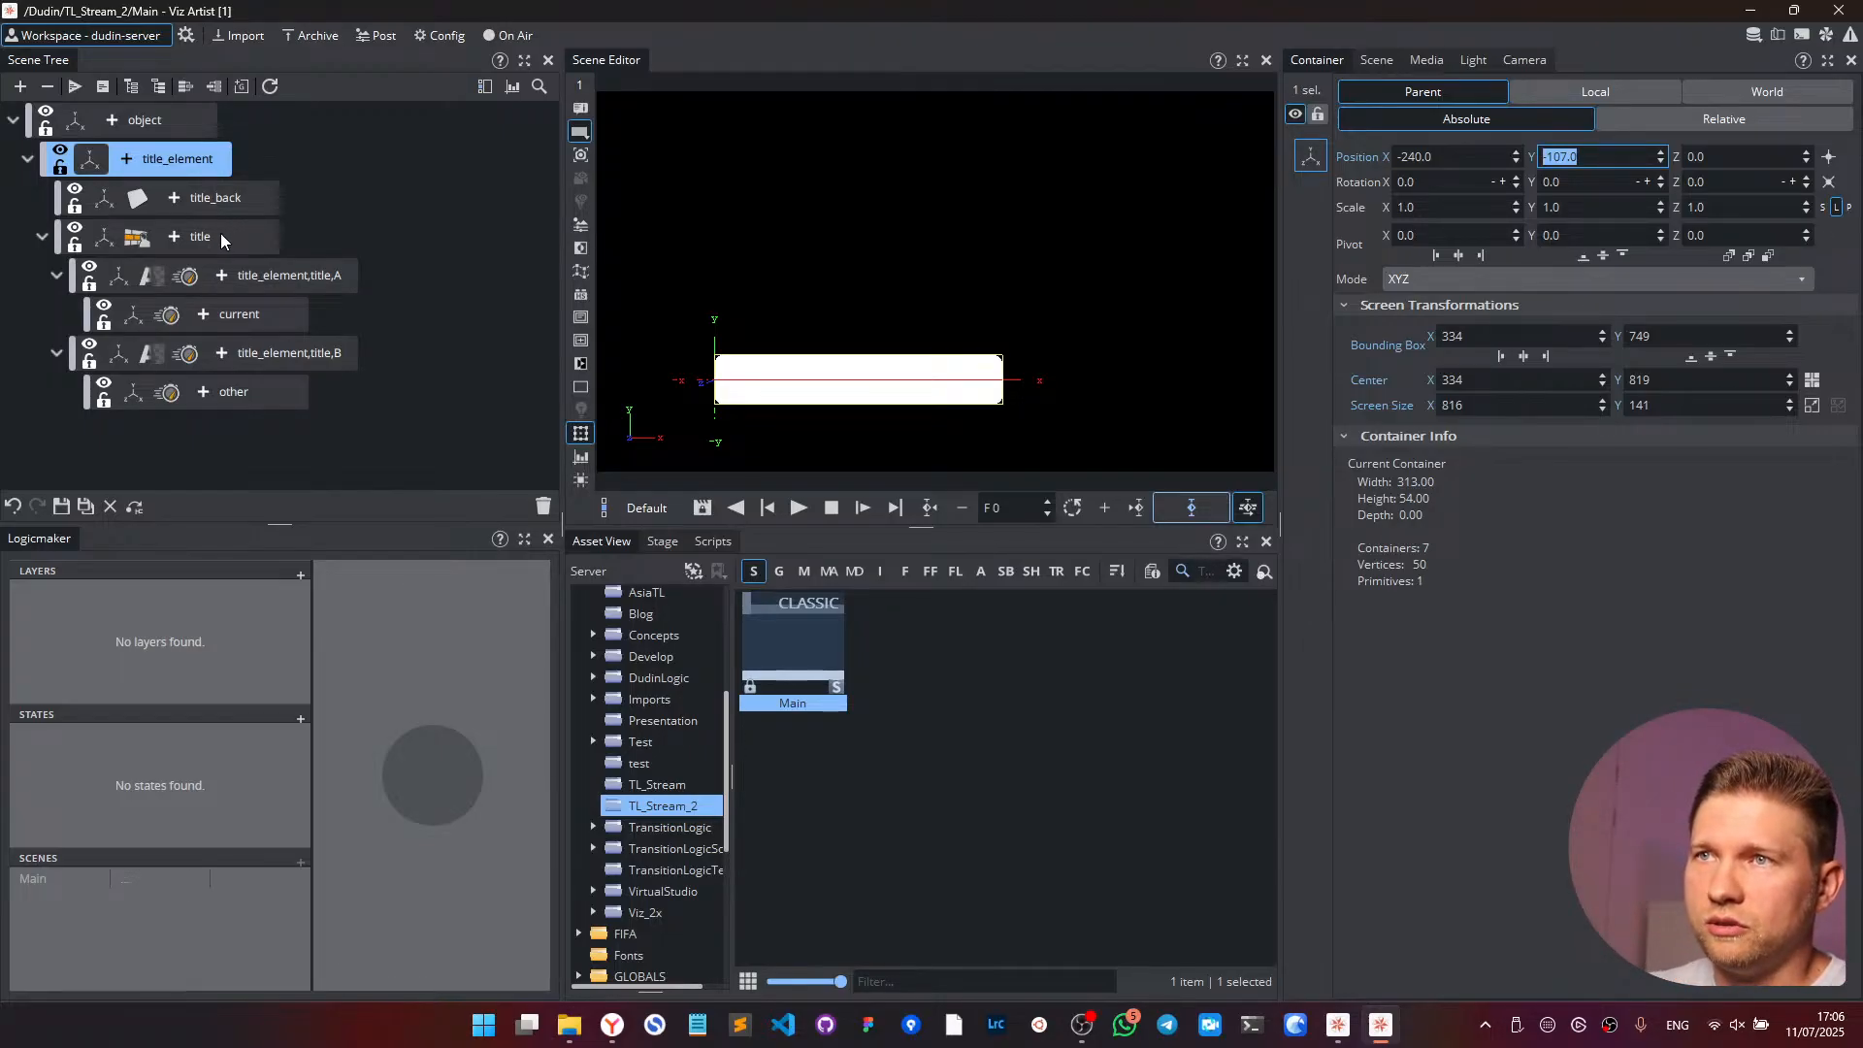
- Reset the title_element container's position to 0 and position the title_back container at X -309 and Y -124
left_click(1366, 157)
left_click(1366, 157)
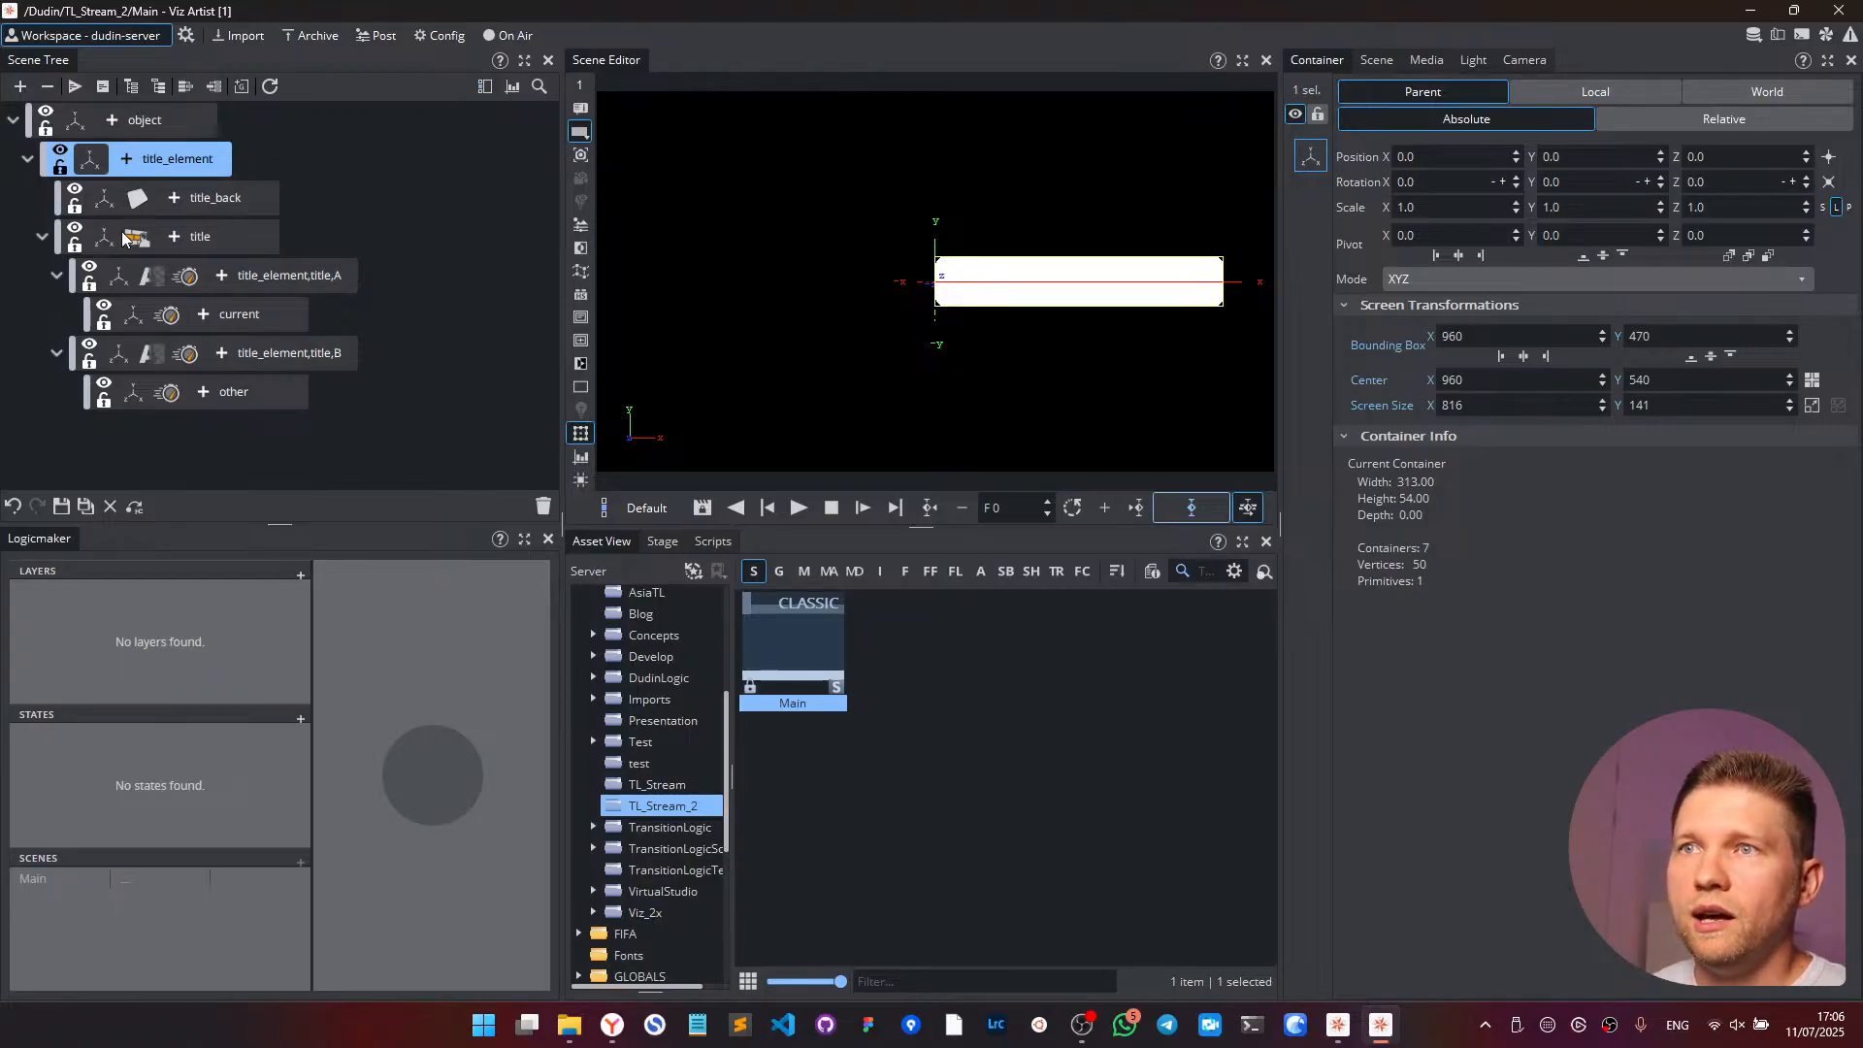
left_click(105, 206)
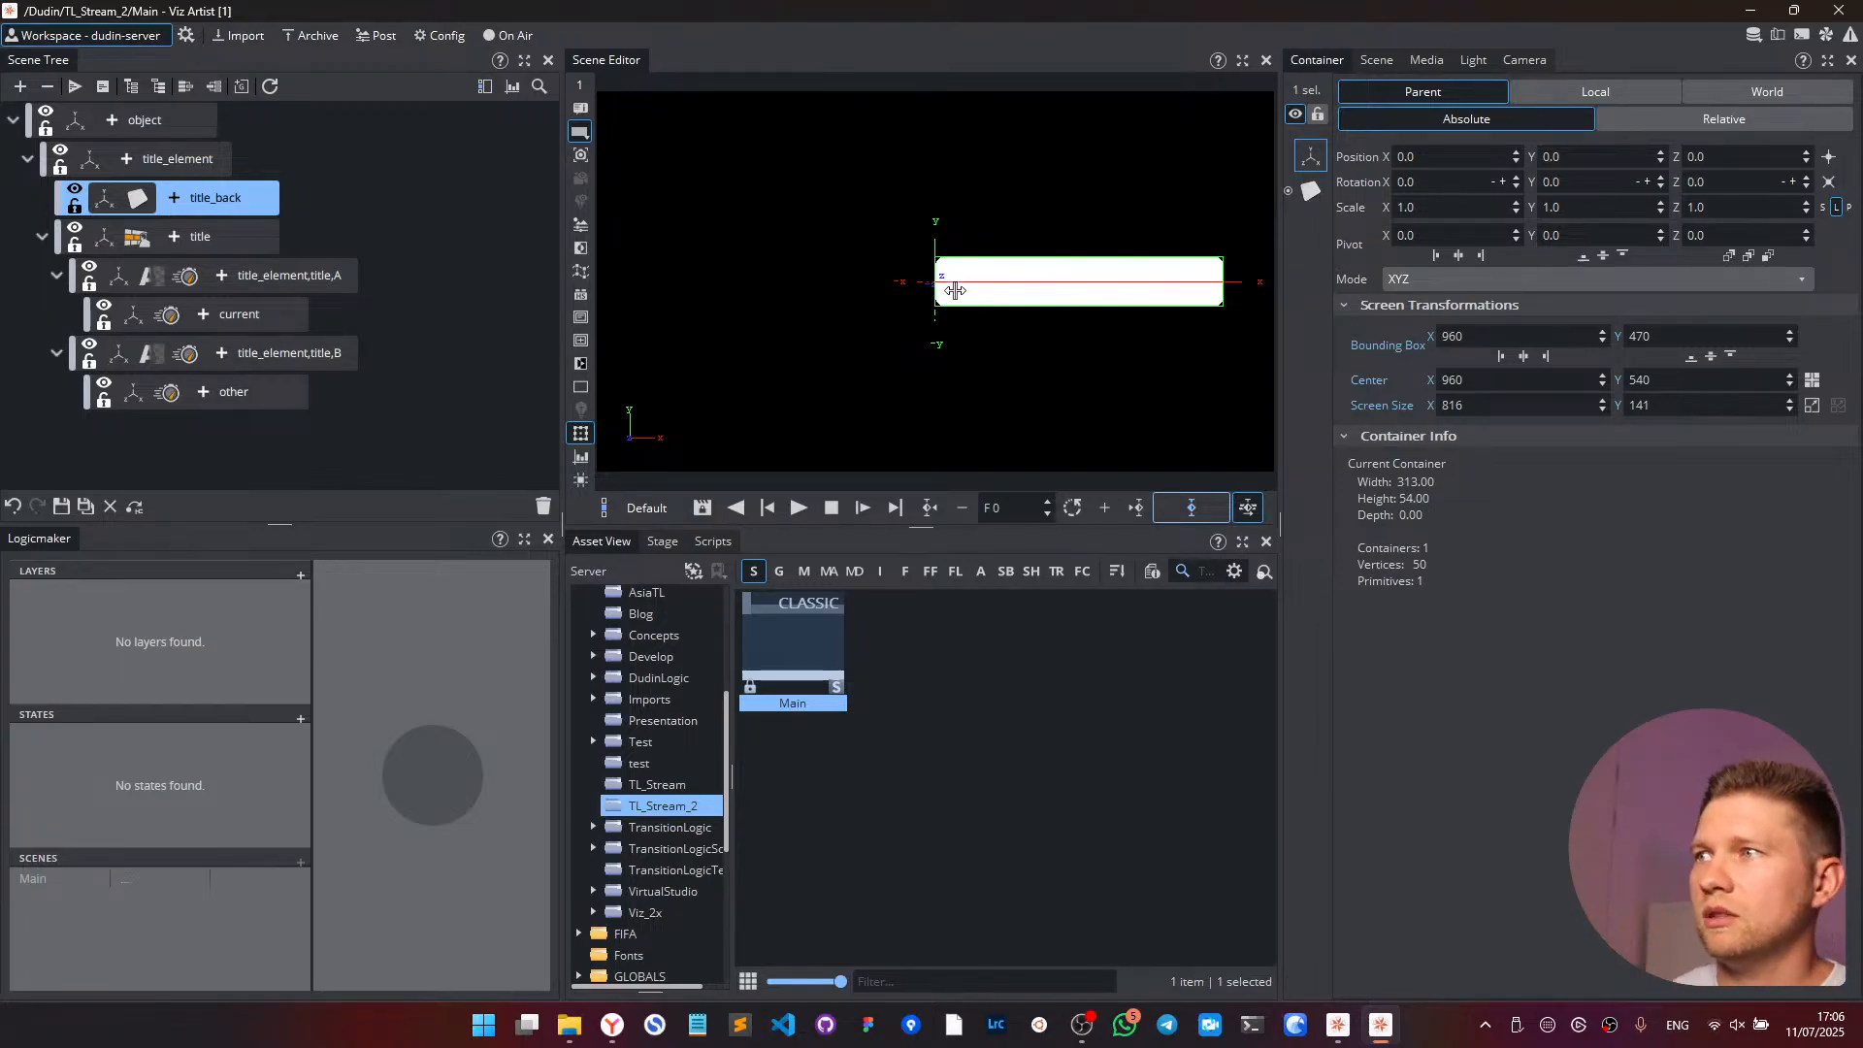
left_click_drag(1403, 157, 1161, 158)
left_click_drag(1617, 159, 1438, 160)
left_click(173, 199)
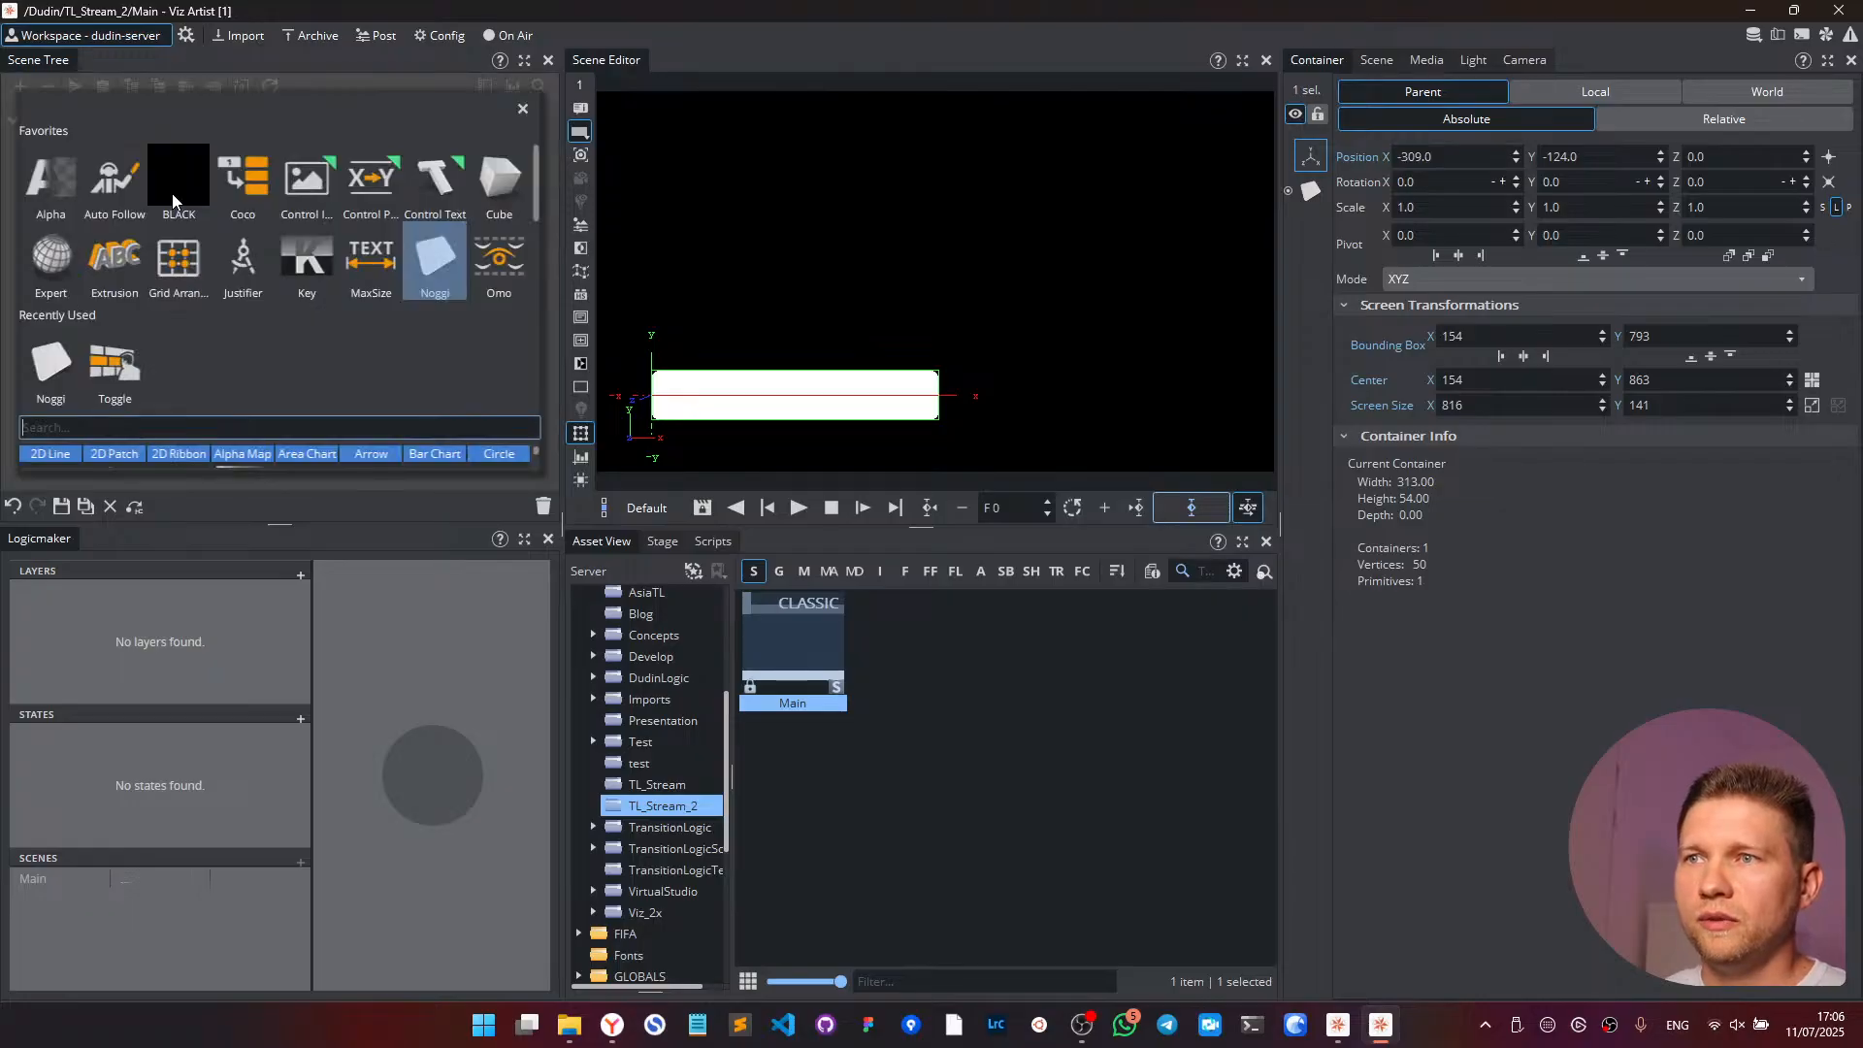
type("color")
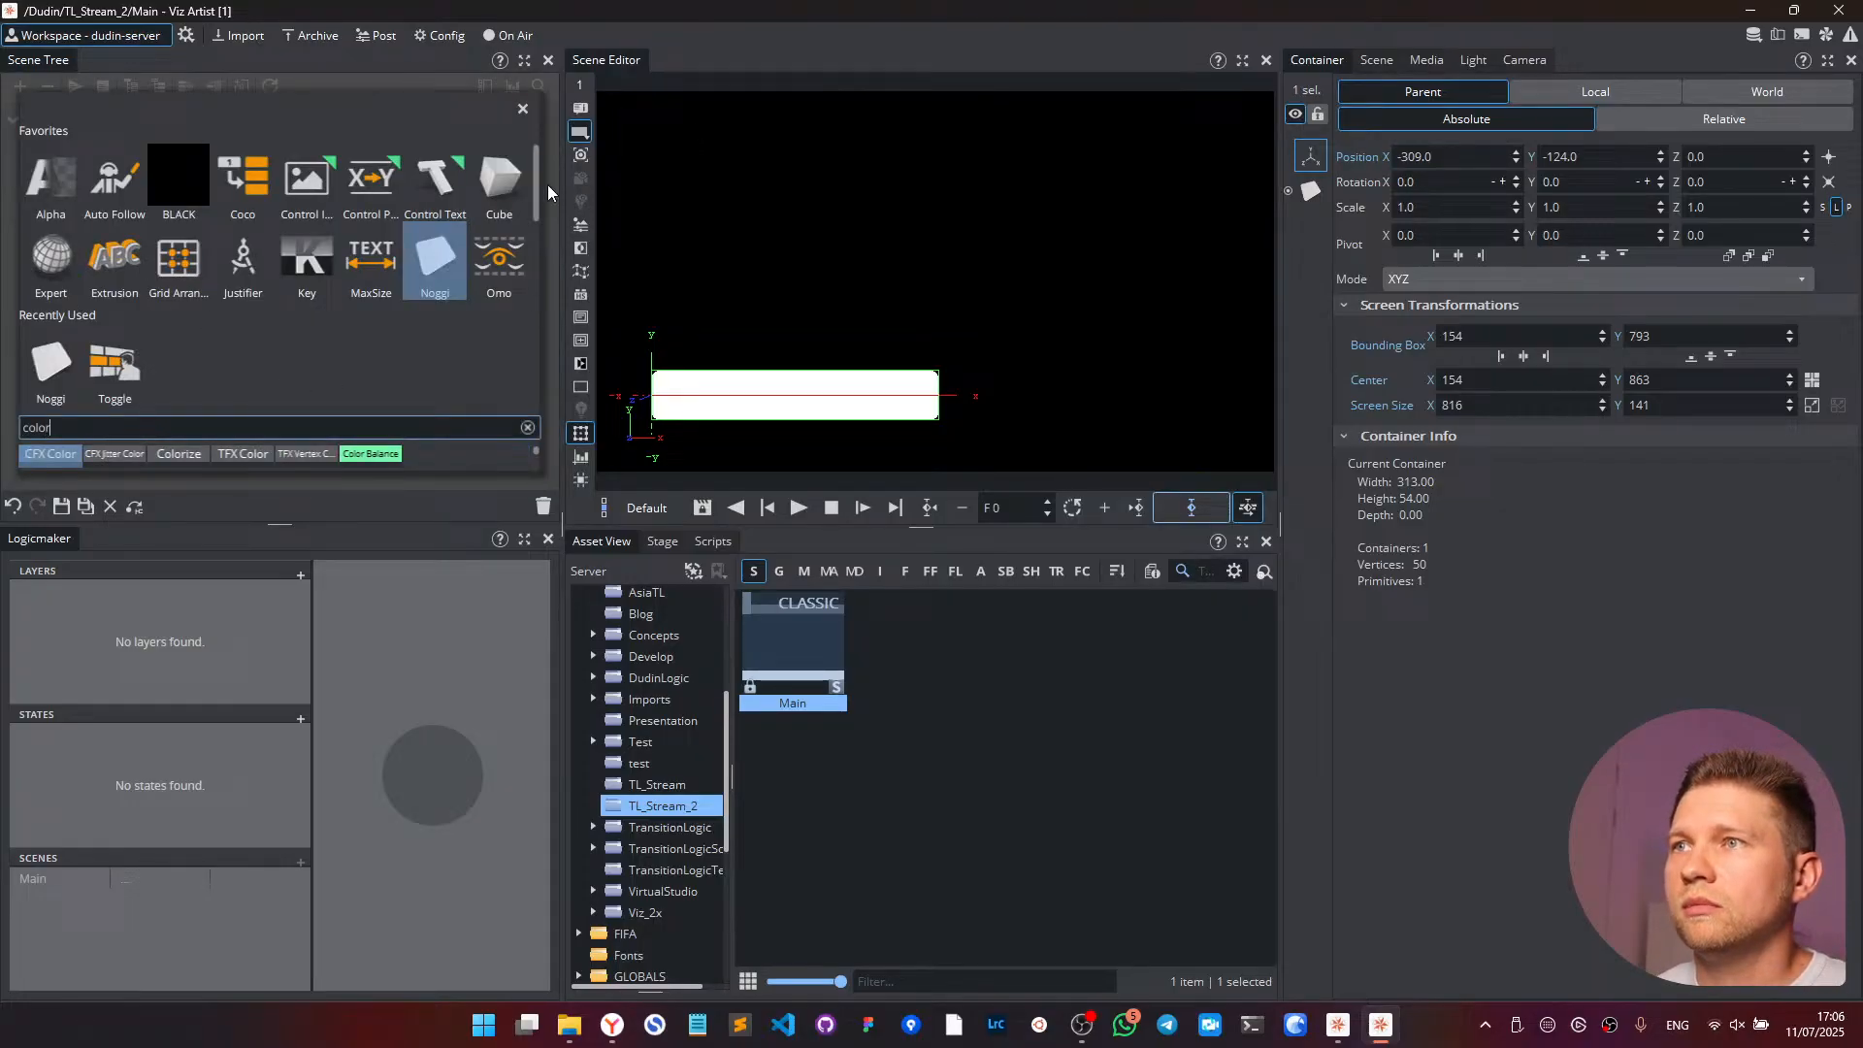
mouse_move(537, 183)
left_mouse_down()
mouse_move(545, 254)
mouse_move(548, 176)
left_mouse_up()
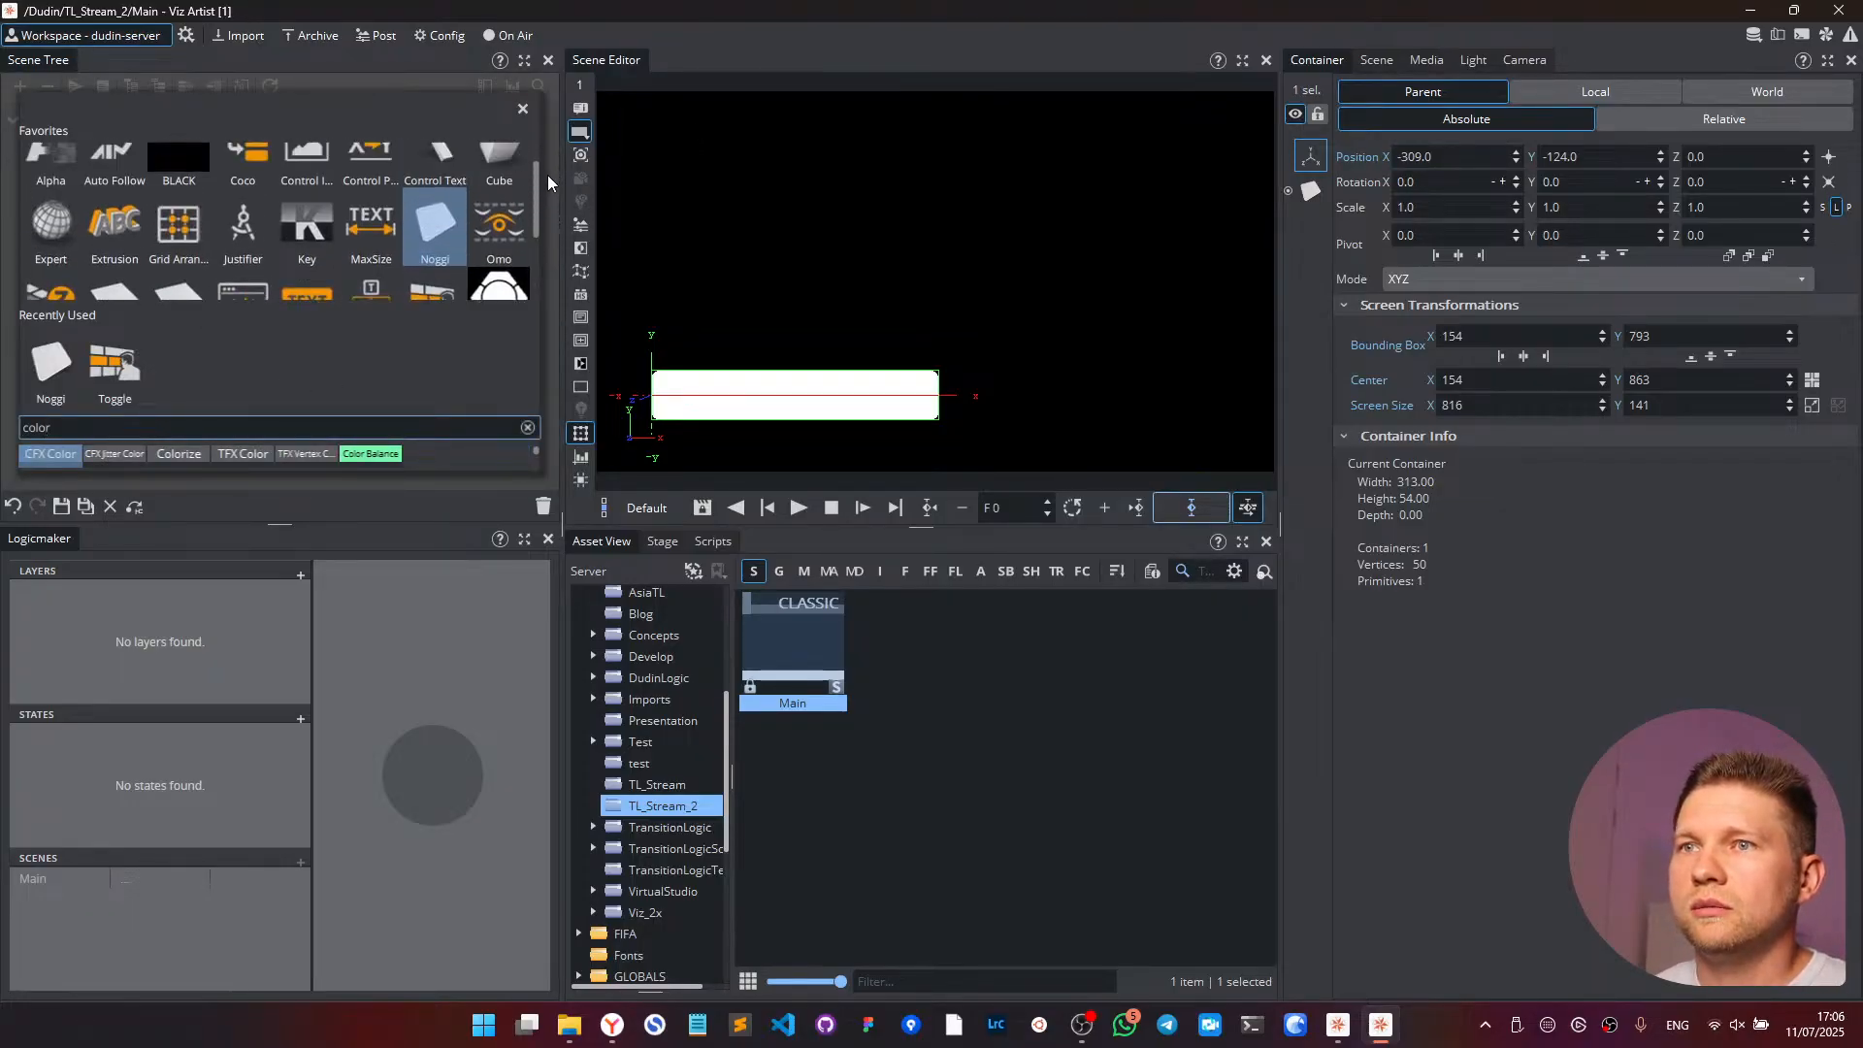
left_click(522, 109)
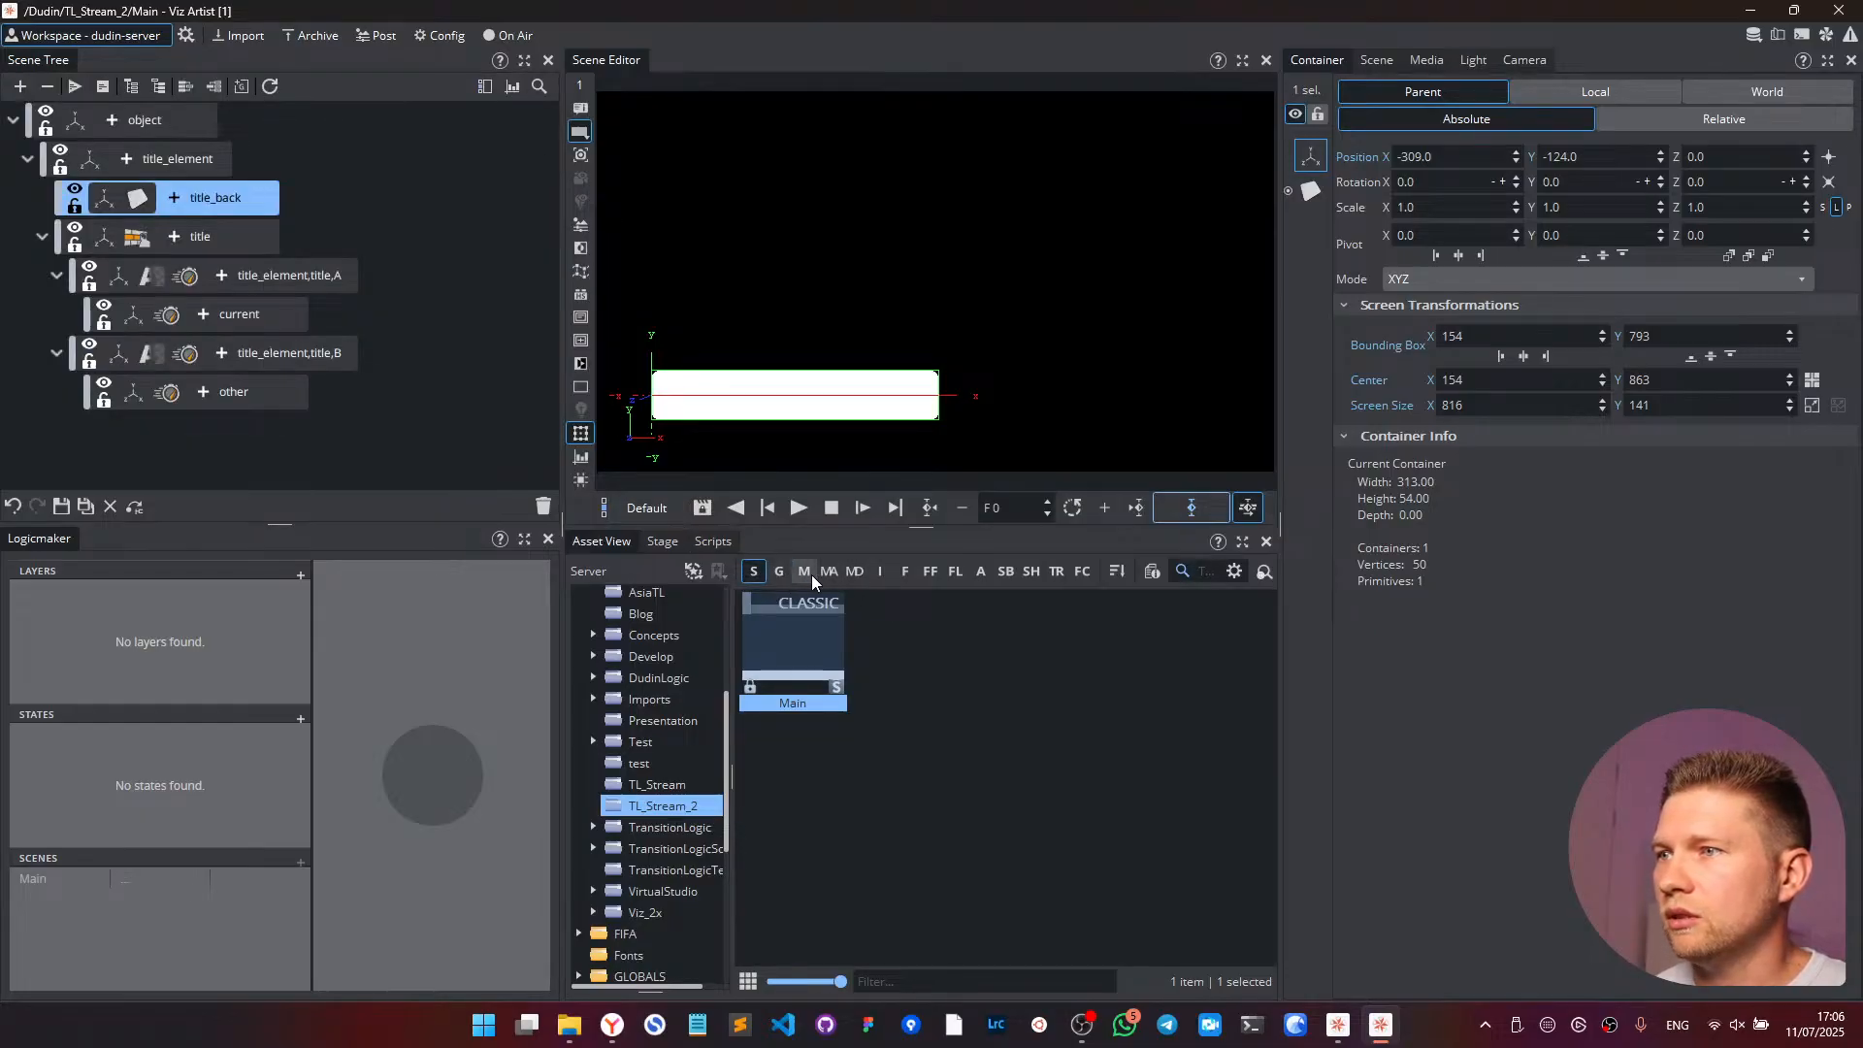
- Apply the BLACK material from the COMMON materials folder to the title_back container
left_click(805, 573)
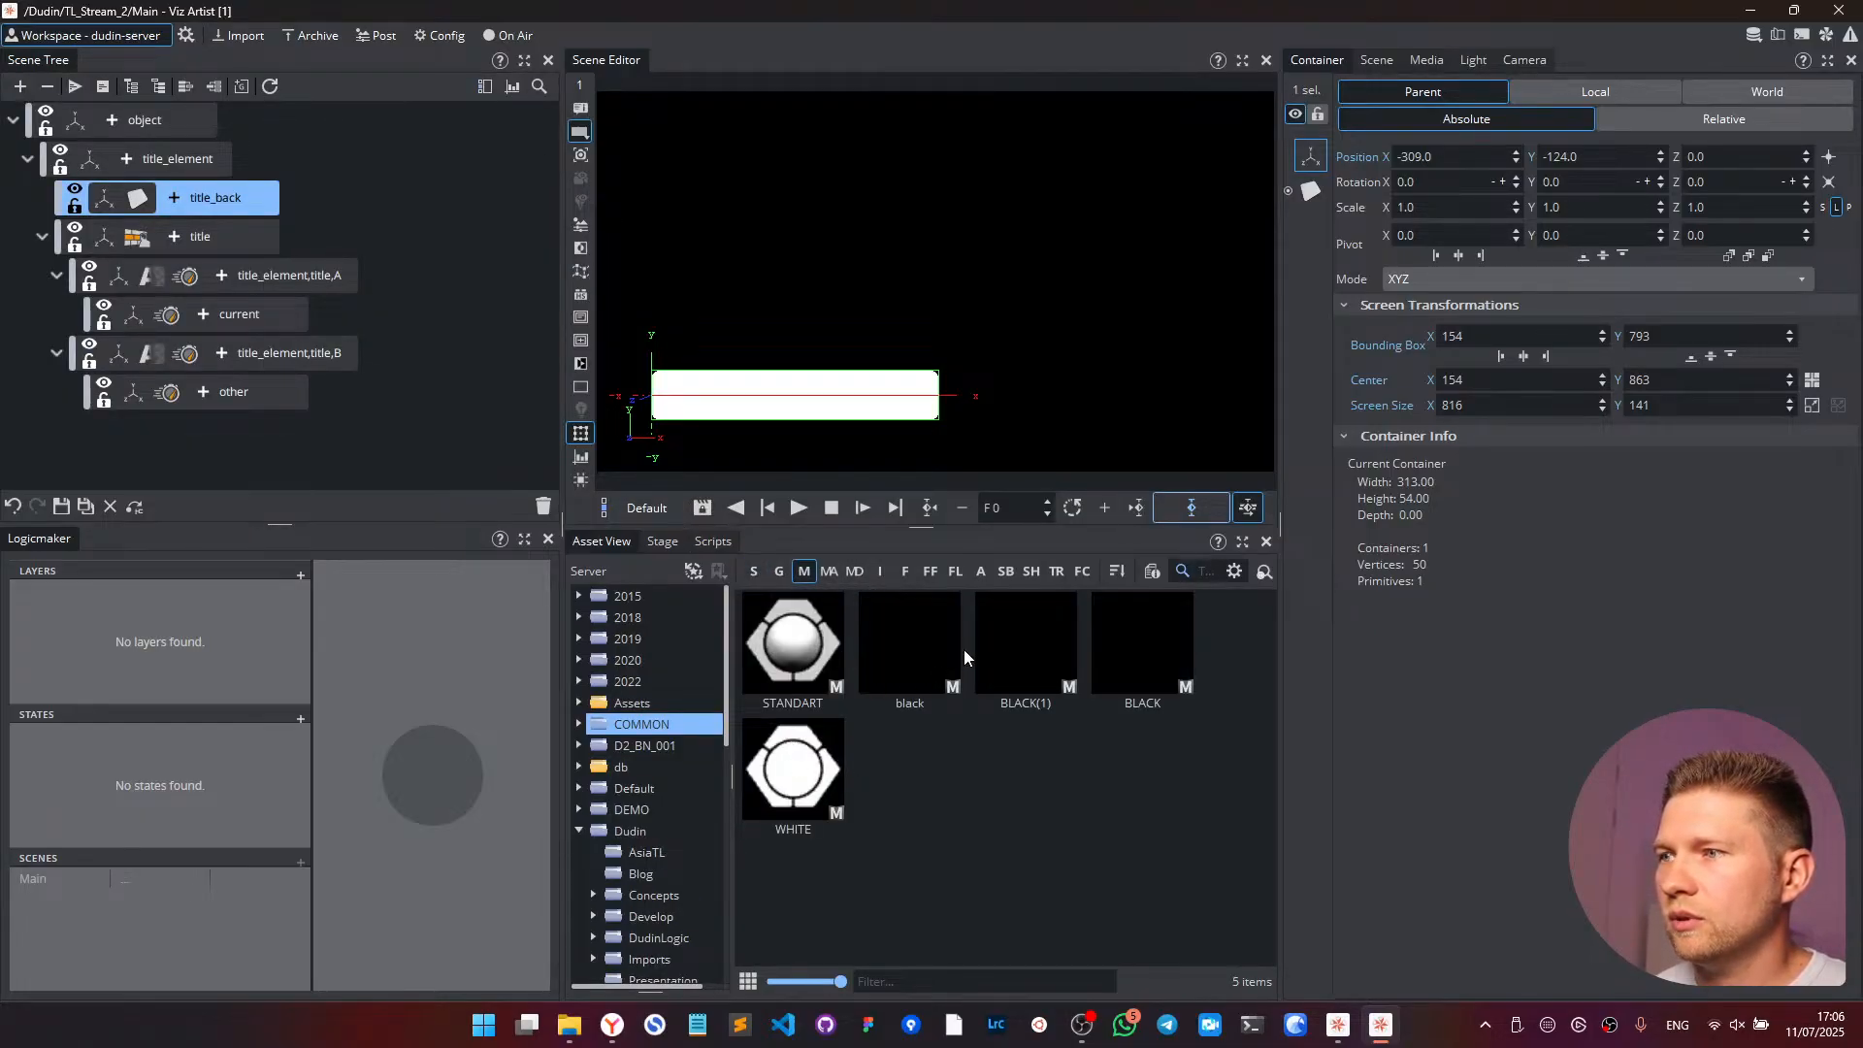
left_click_drag(1135, 646, 184, 201)
left_click(175, 200)
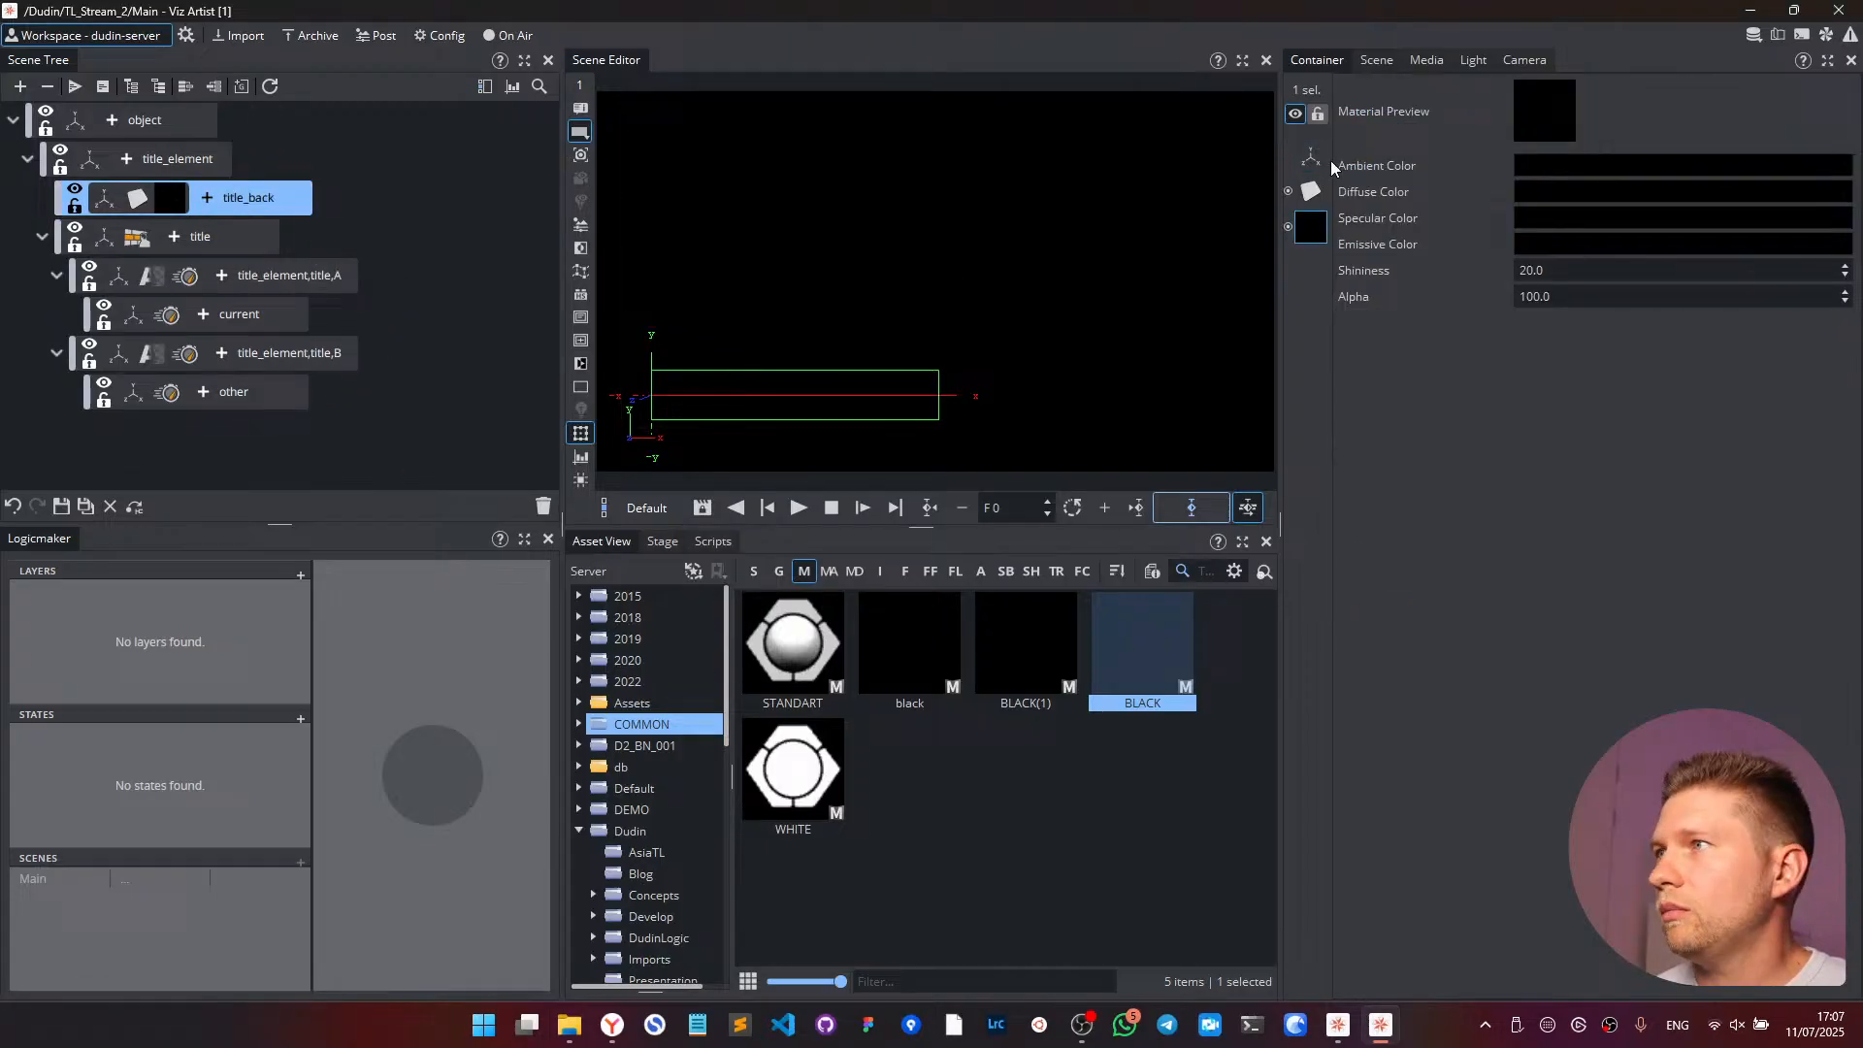
- Change the emissive color of title_back's material to a medium blue
left_click(1533, 243)
left_click(1616, 393)
left_click(1567, 393)
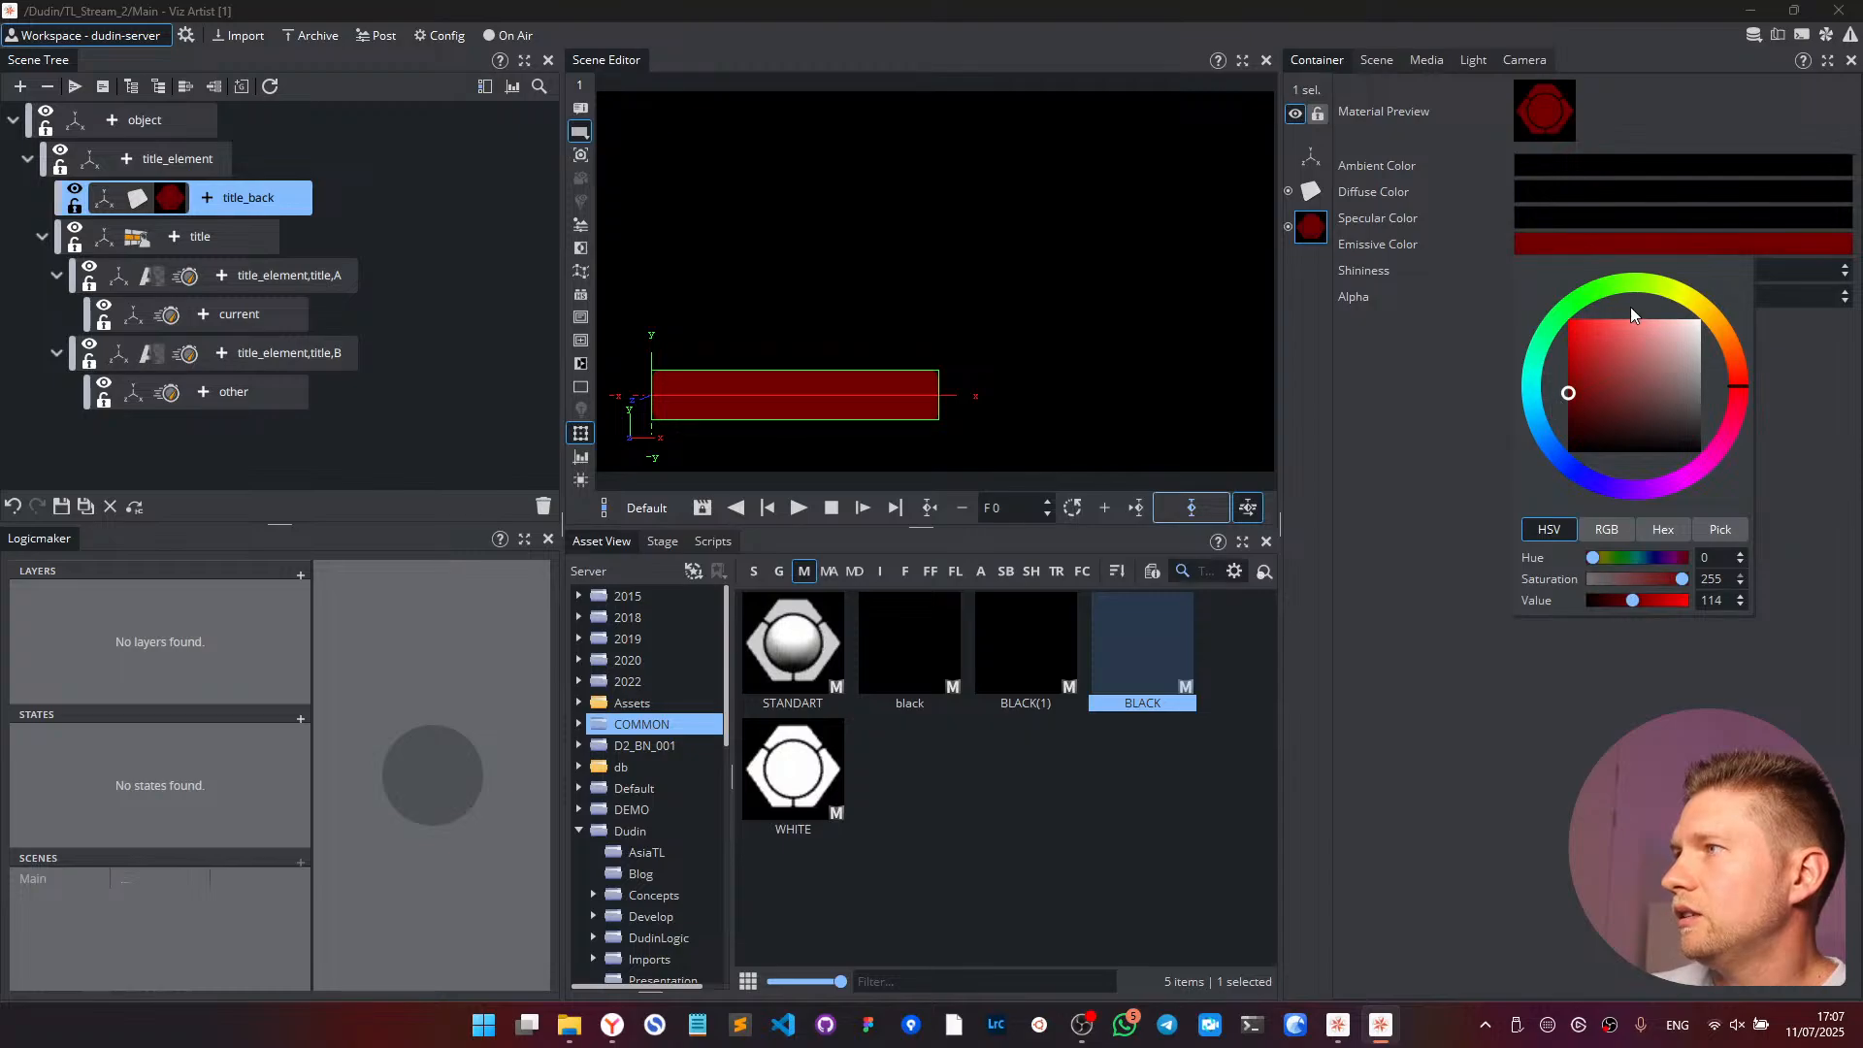
left_click_drag(1630, 307, 1552, 347)
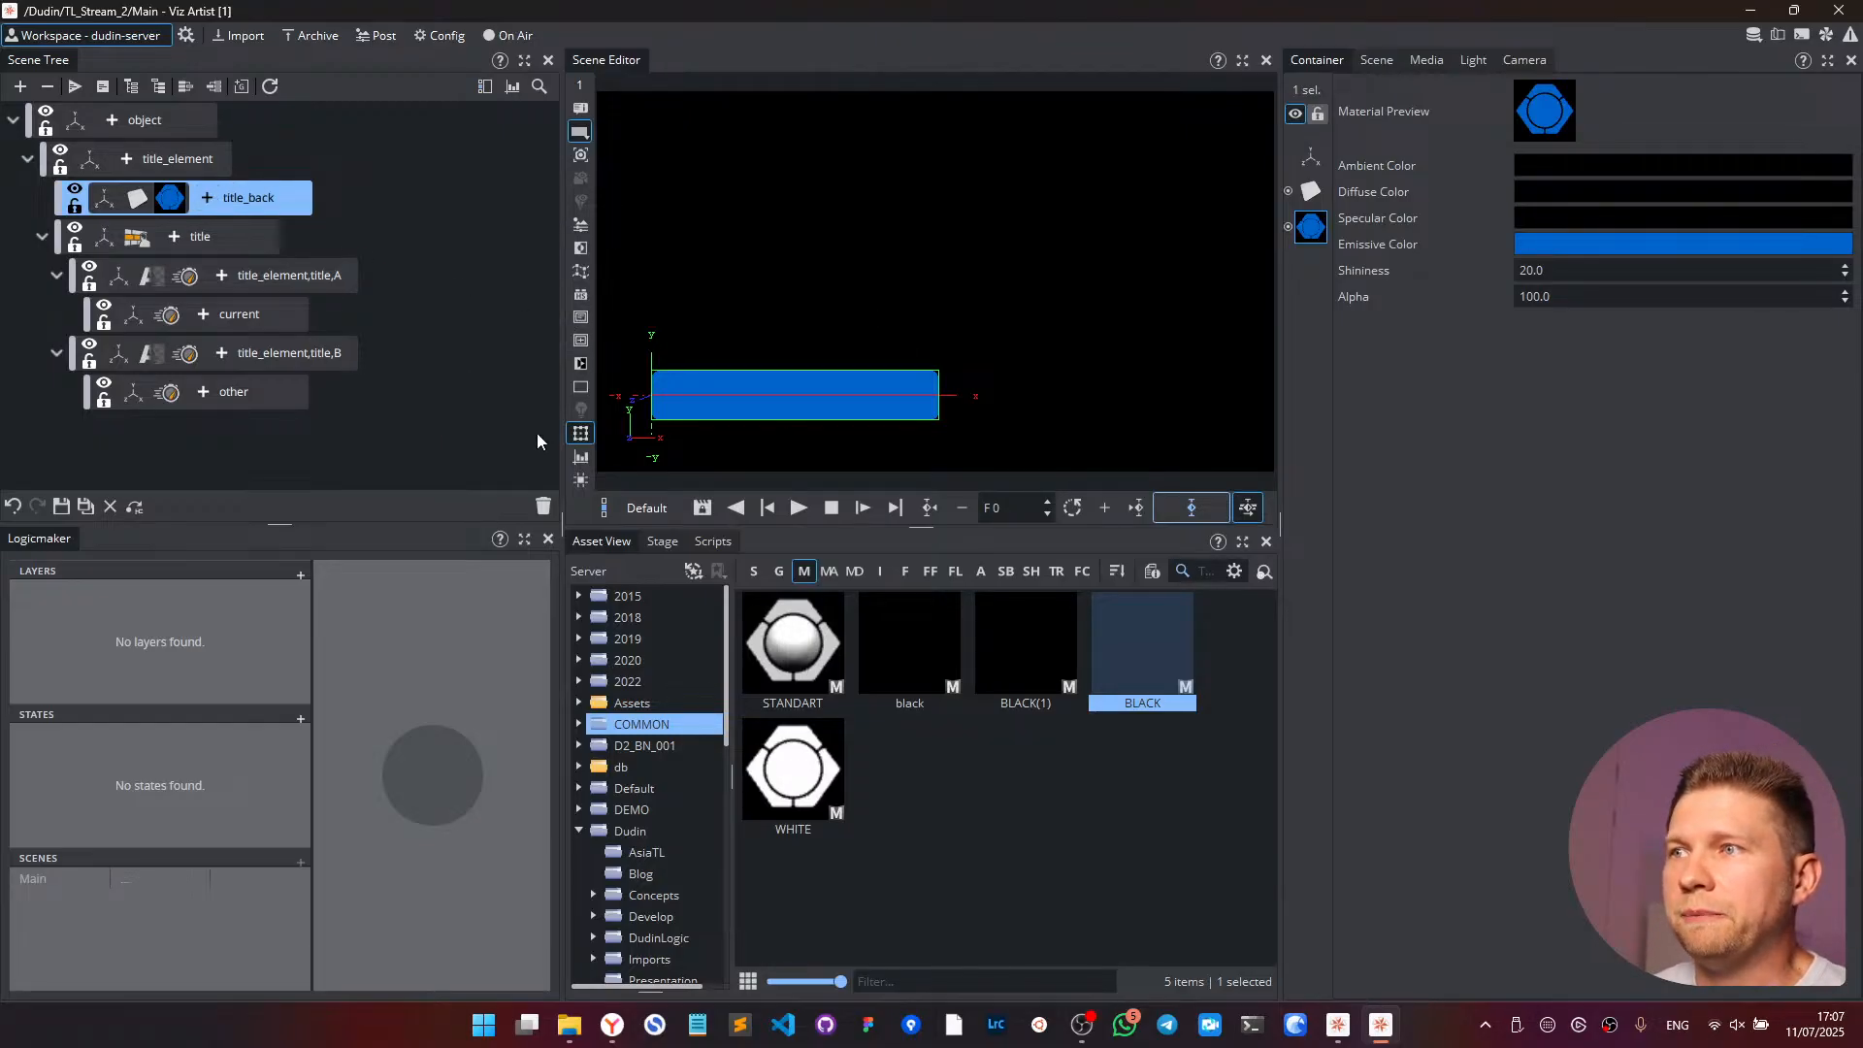
- Hide the bounding box to check the blue bar's appearance, show it again, and display title_back's transformation settings
left_click(580, 434)
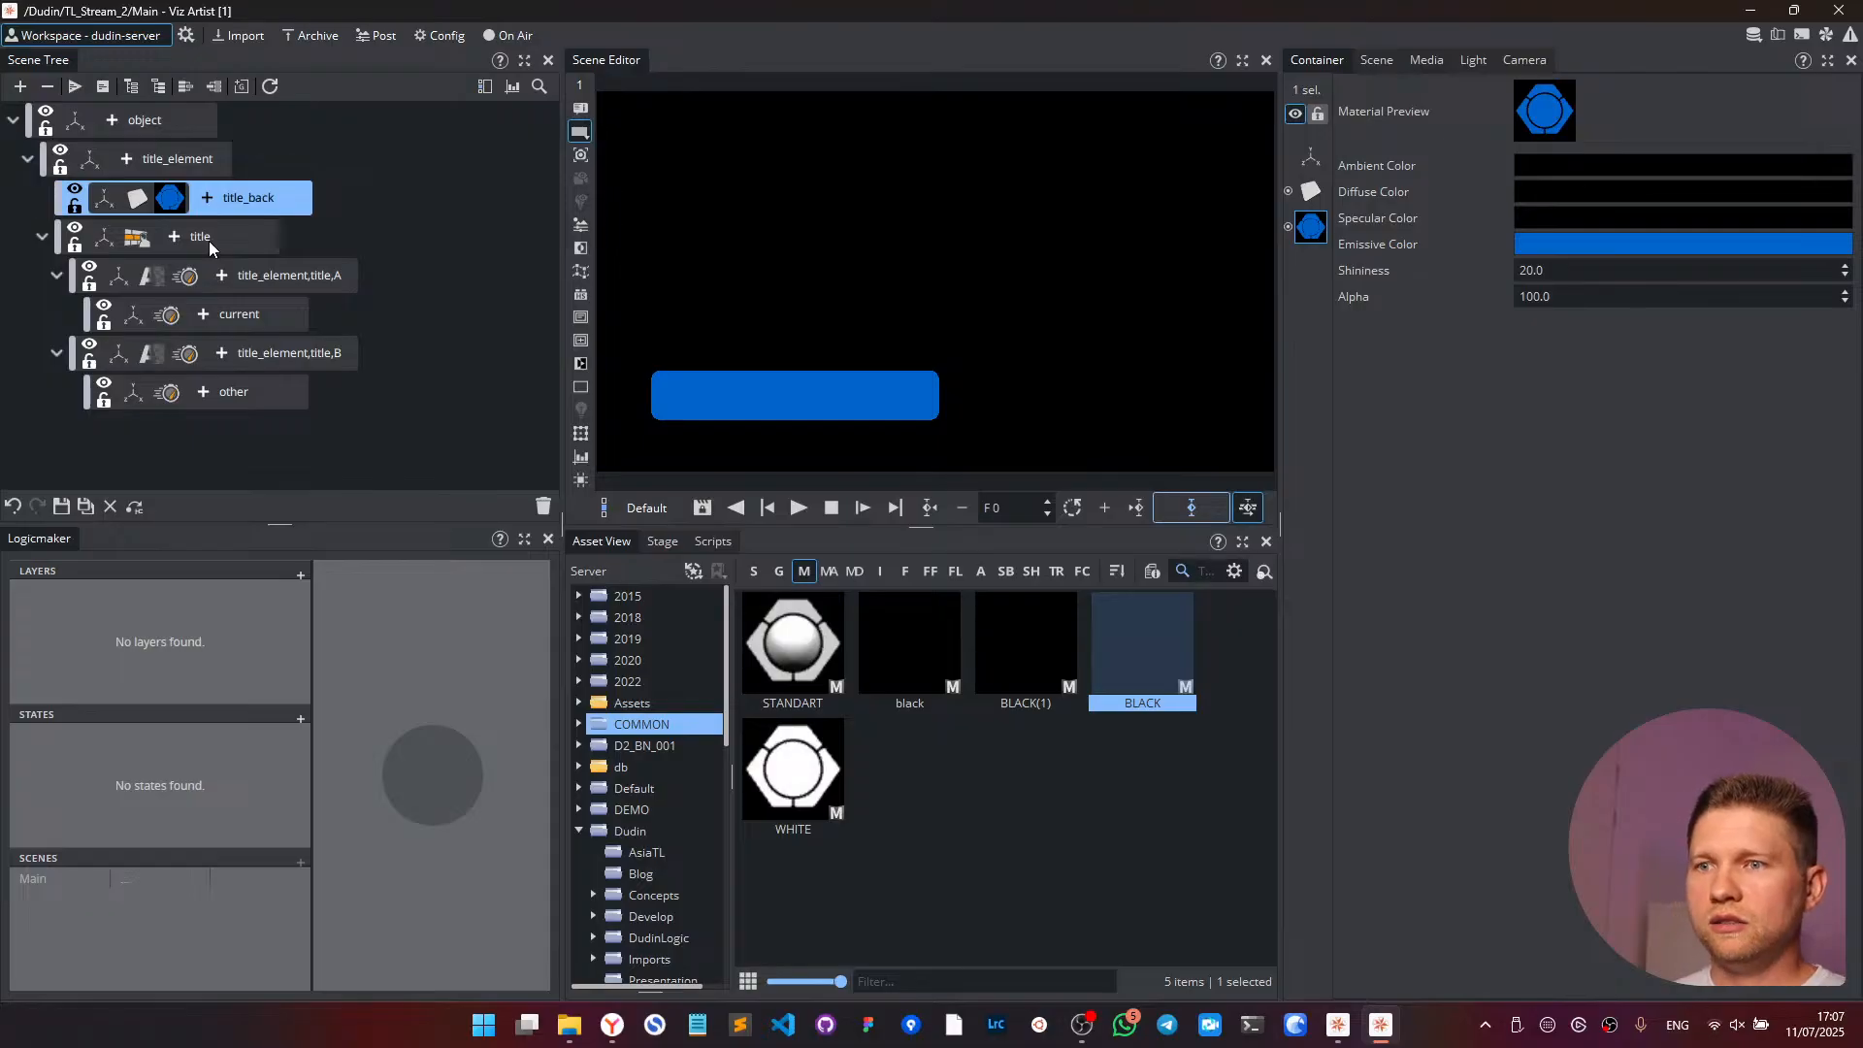
left_click(682, 403)
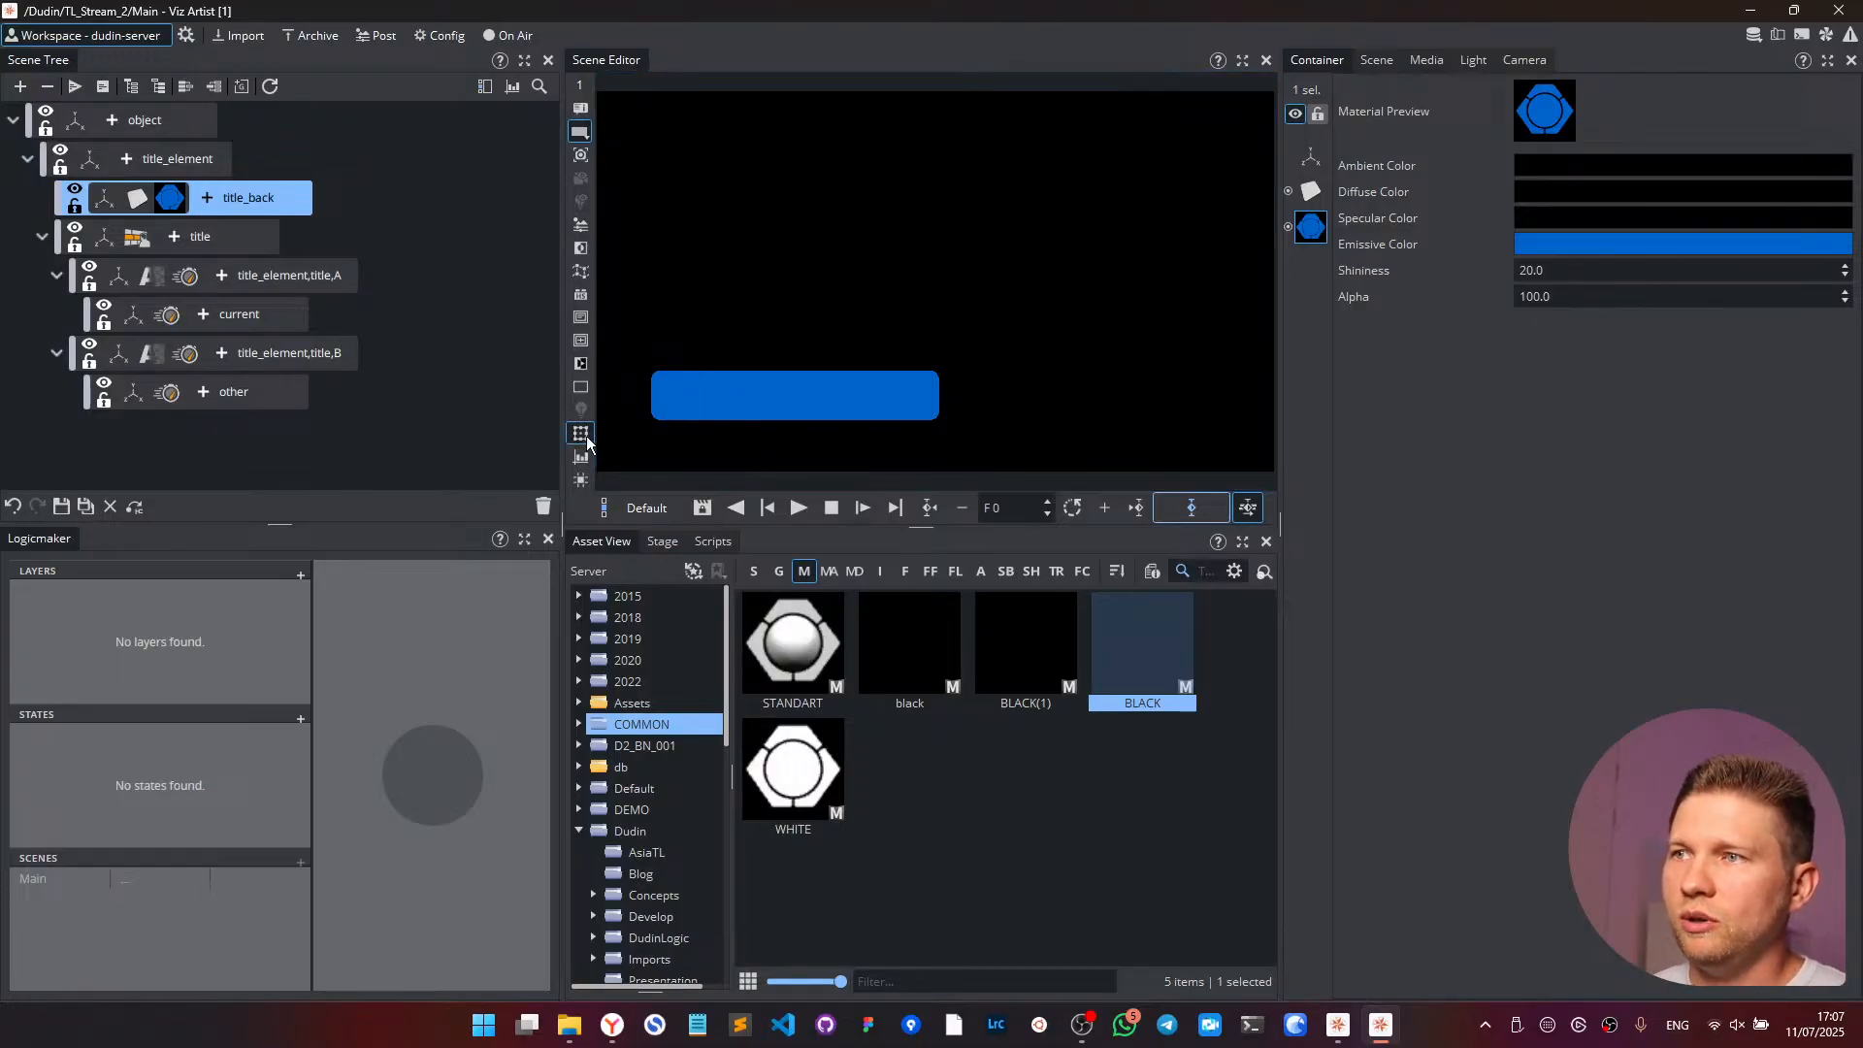
left_click(745, 405)
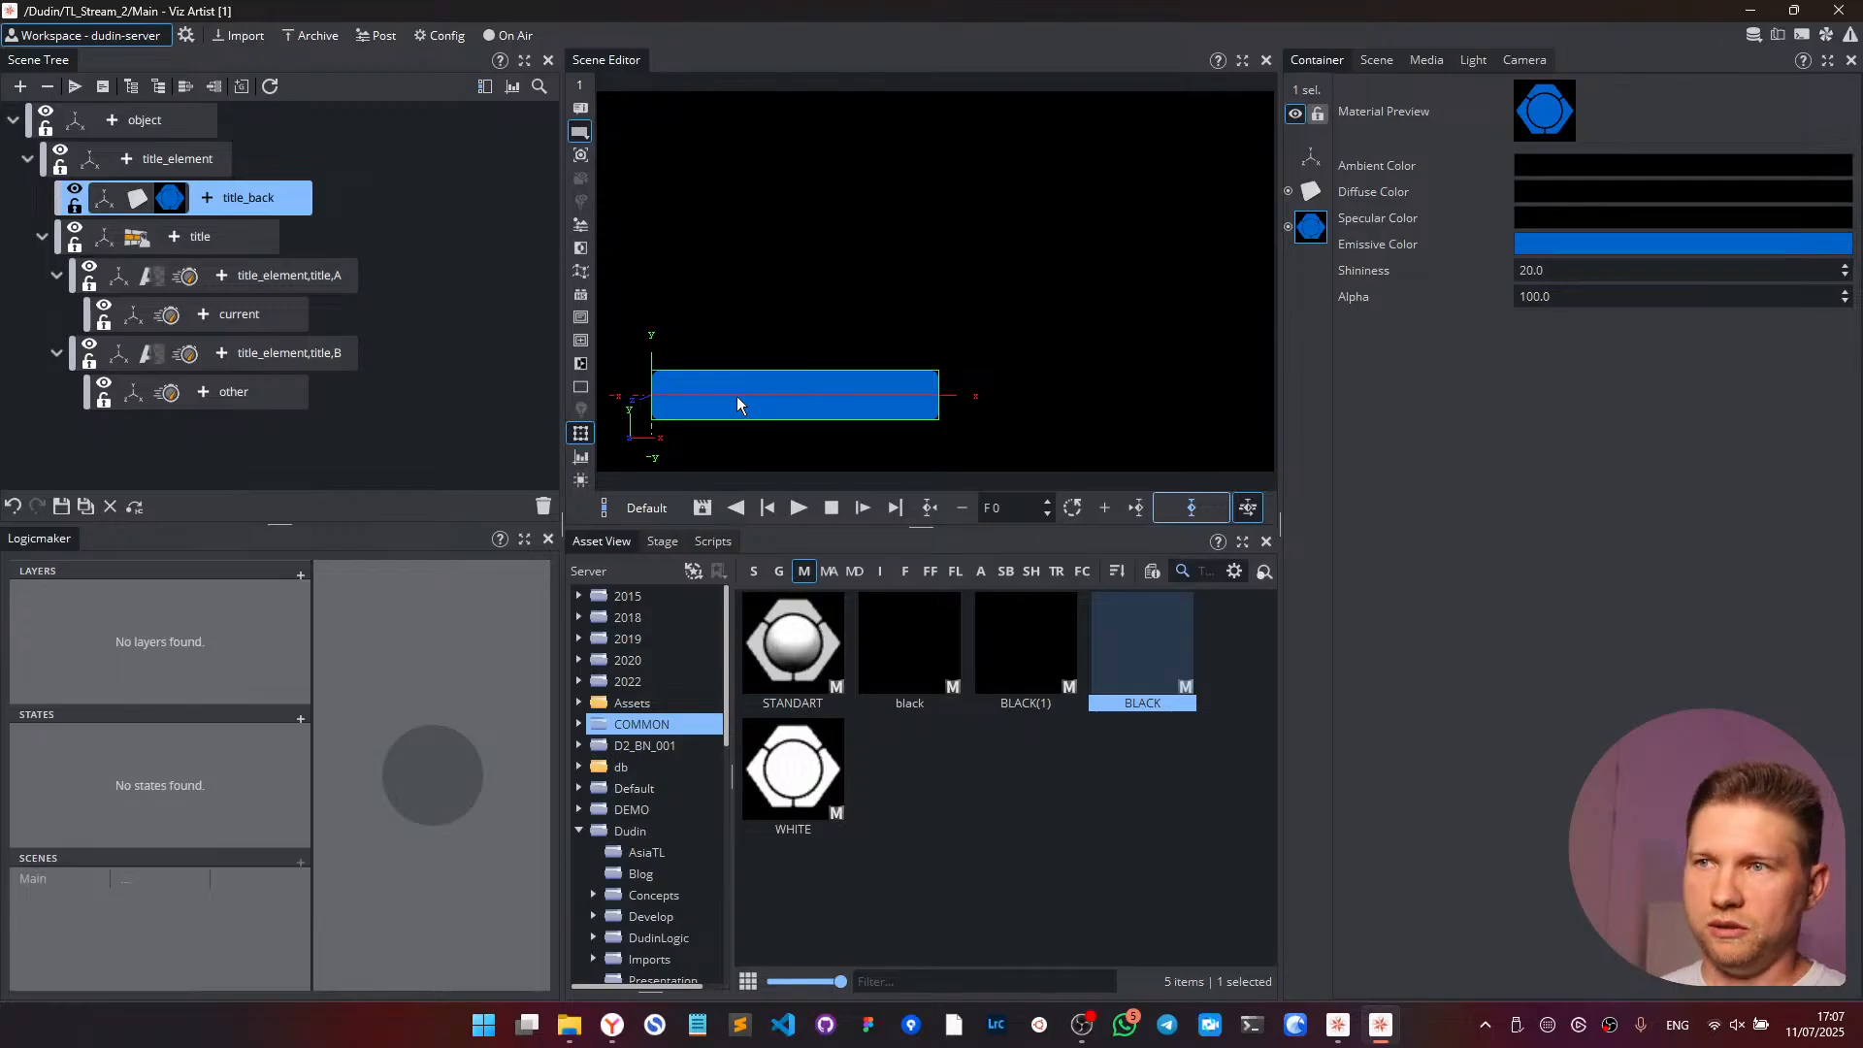
left_click(105, 198)
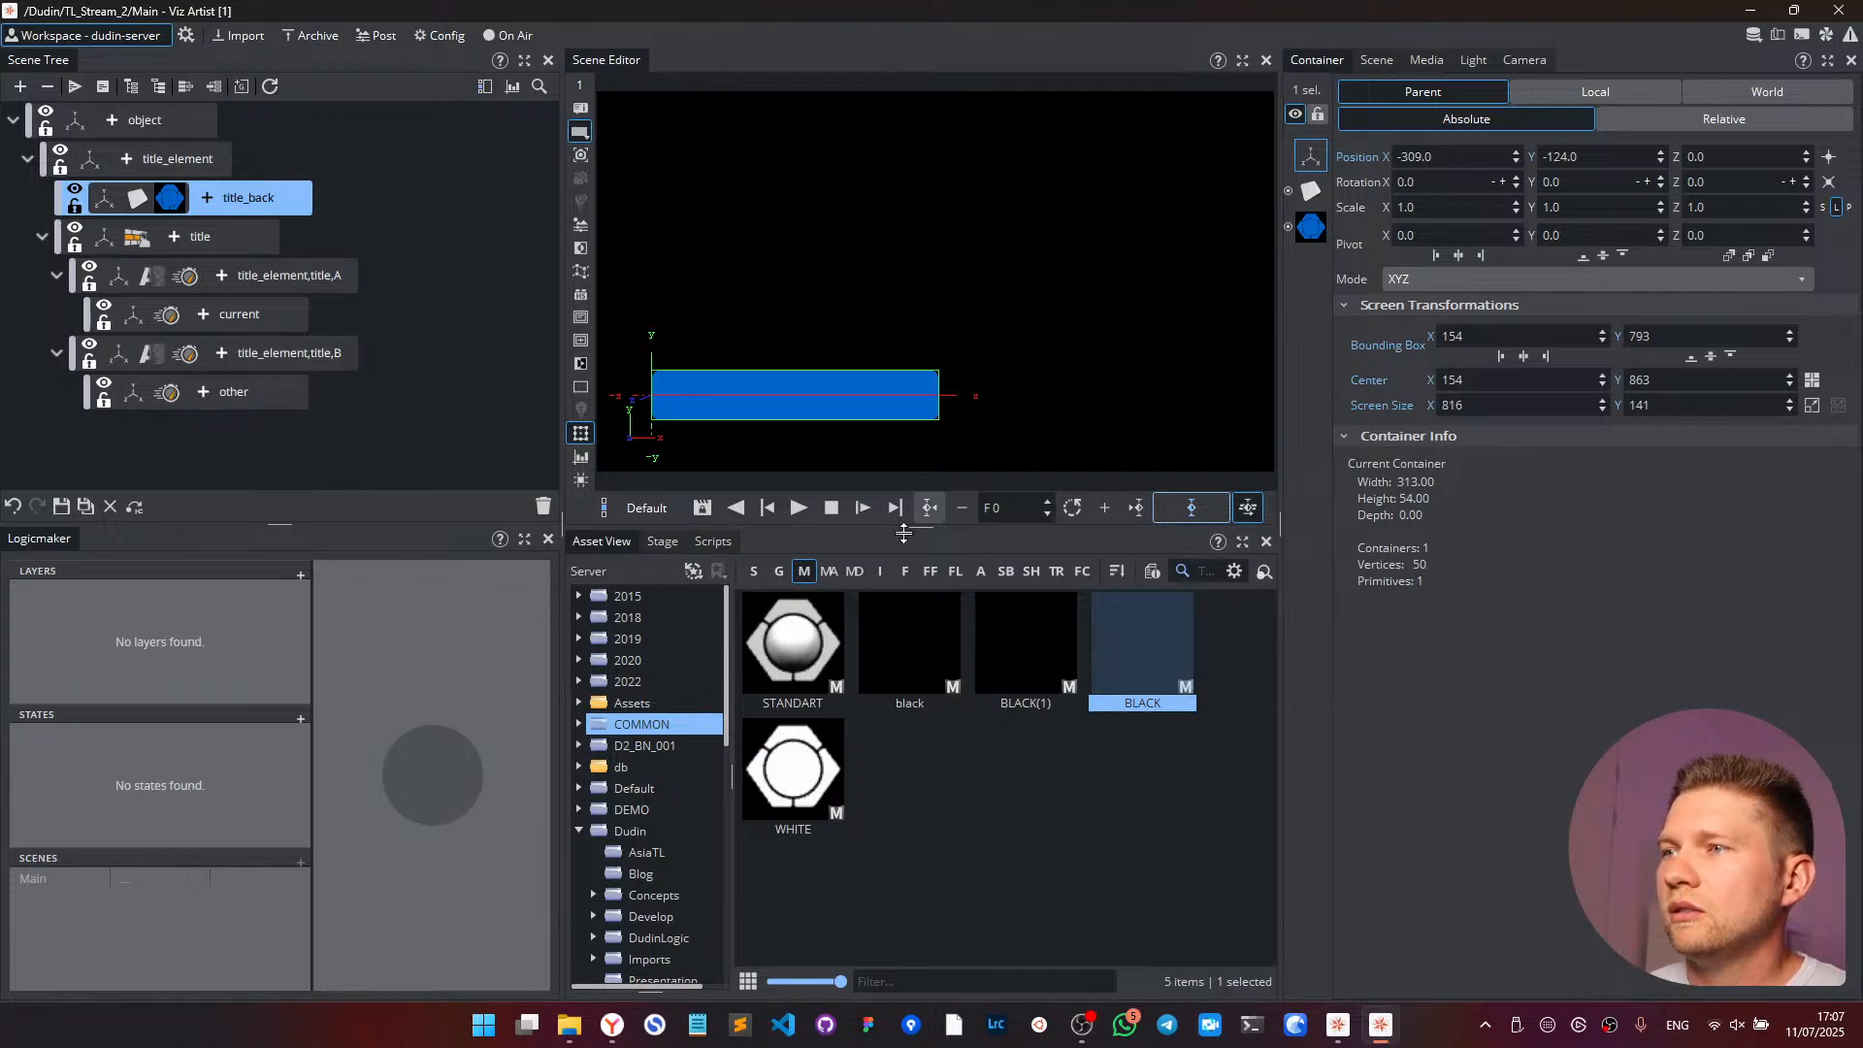
- Rename the Default director on the stage as title
left_click(657, 543)
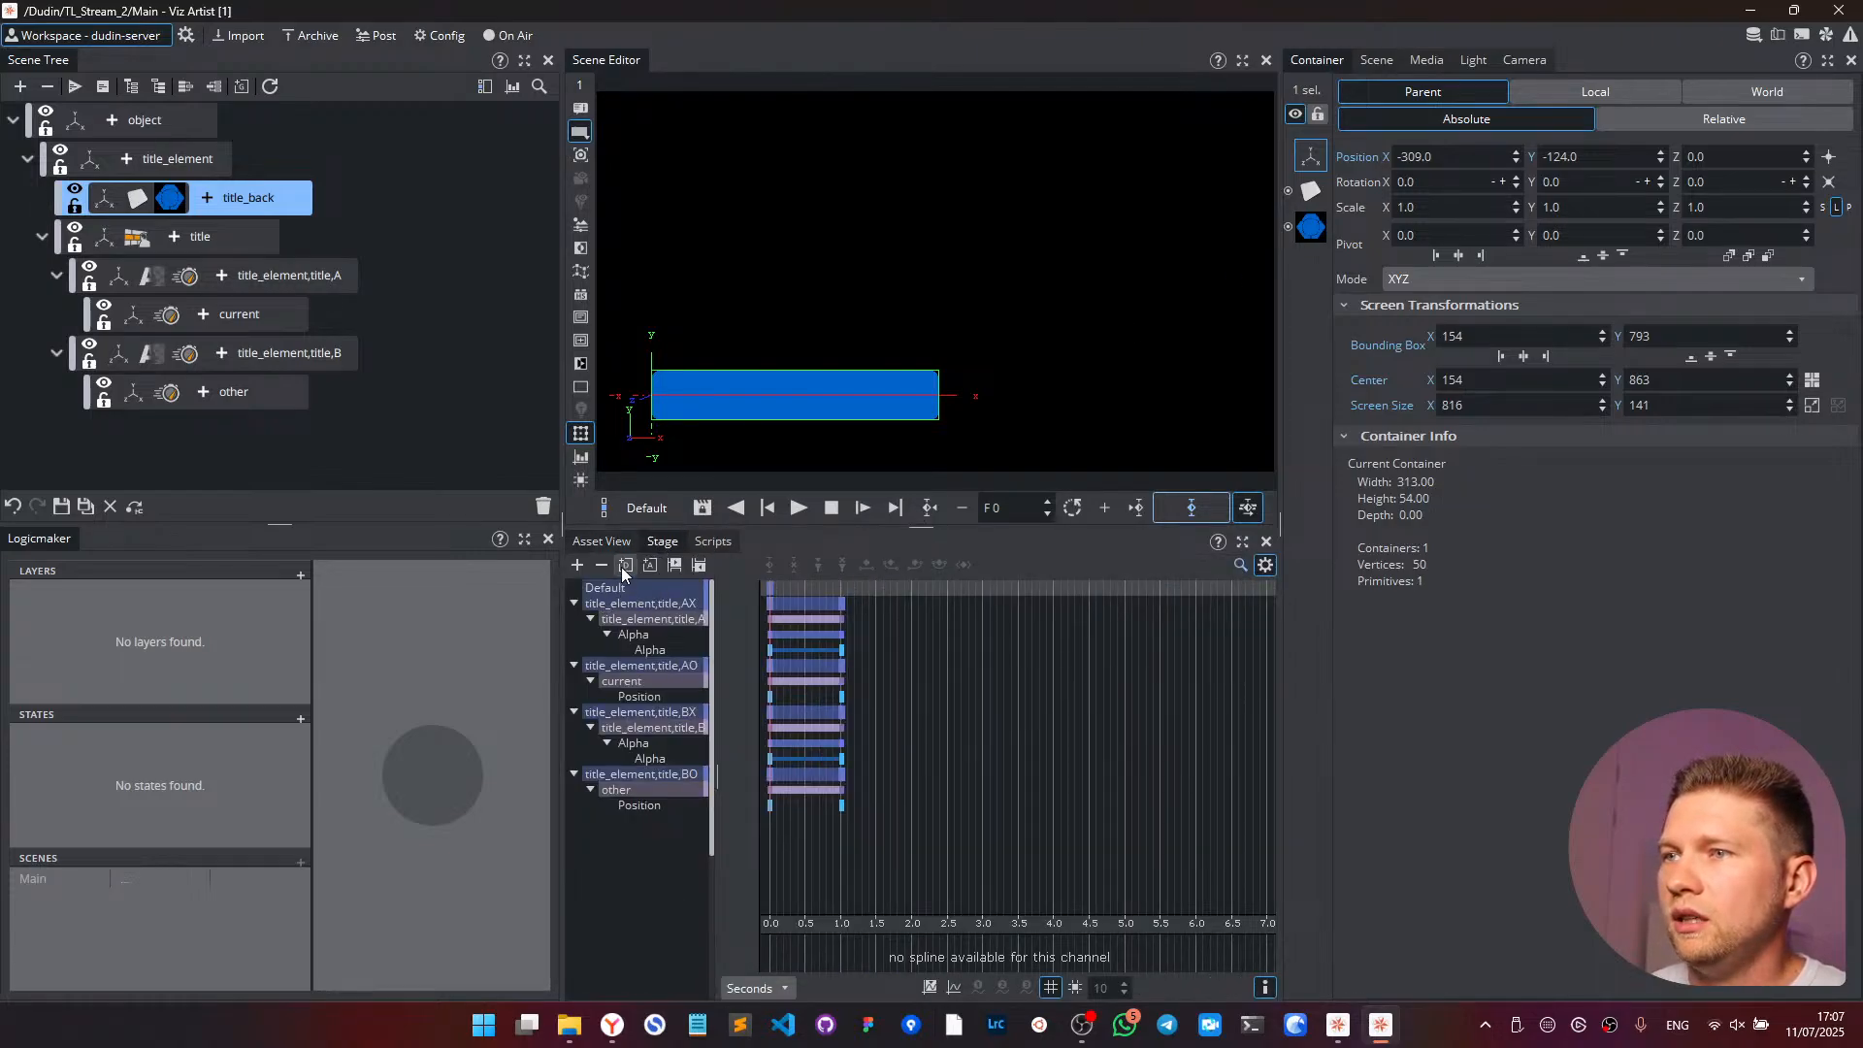
left_click(621, 590)
double_click(622, 590)
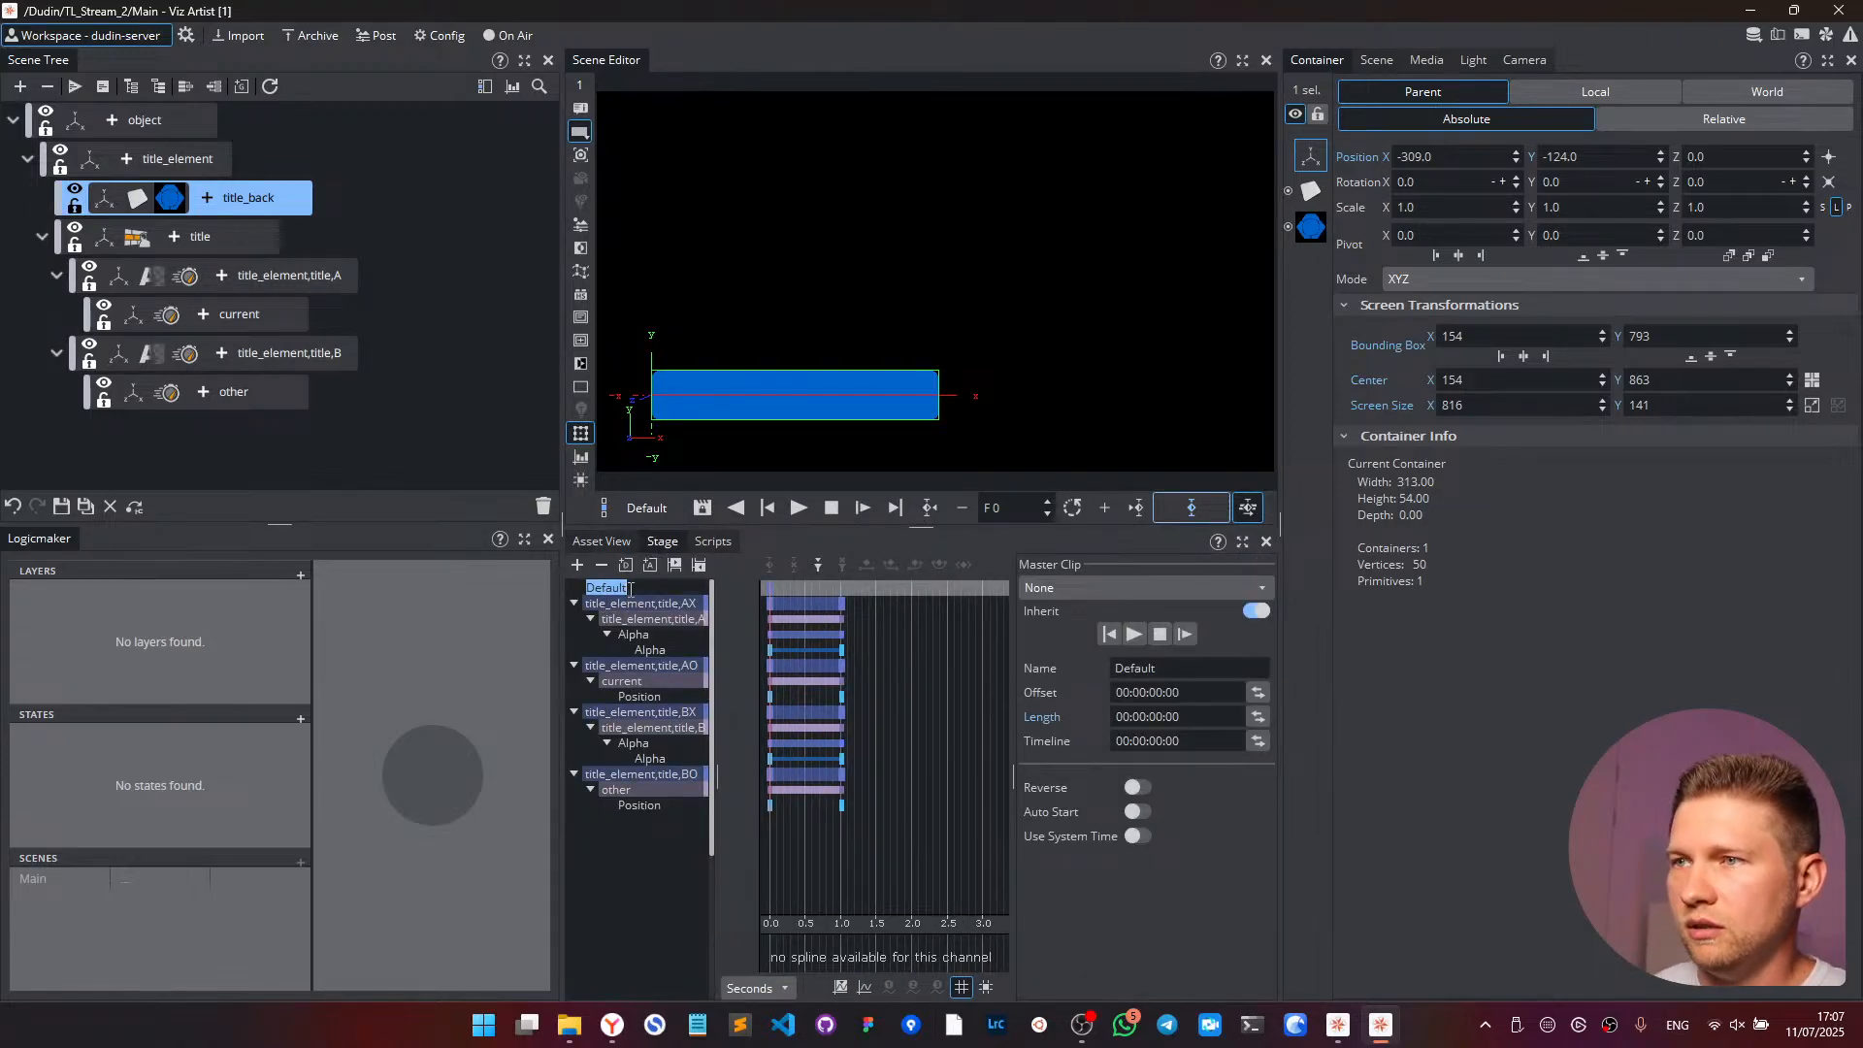
type("title")
key("Return")
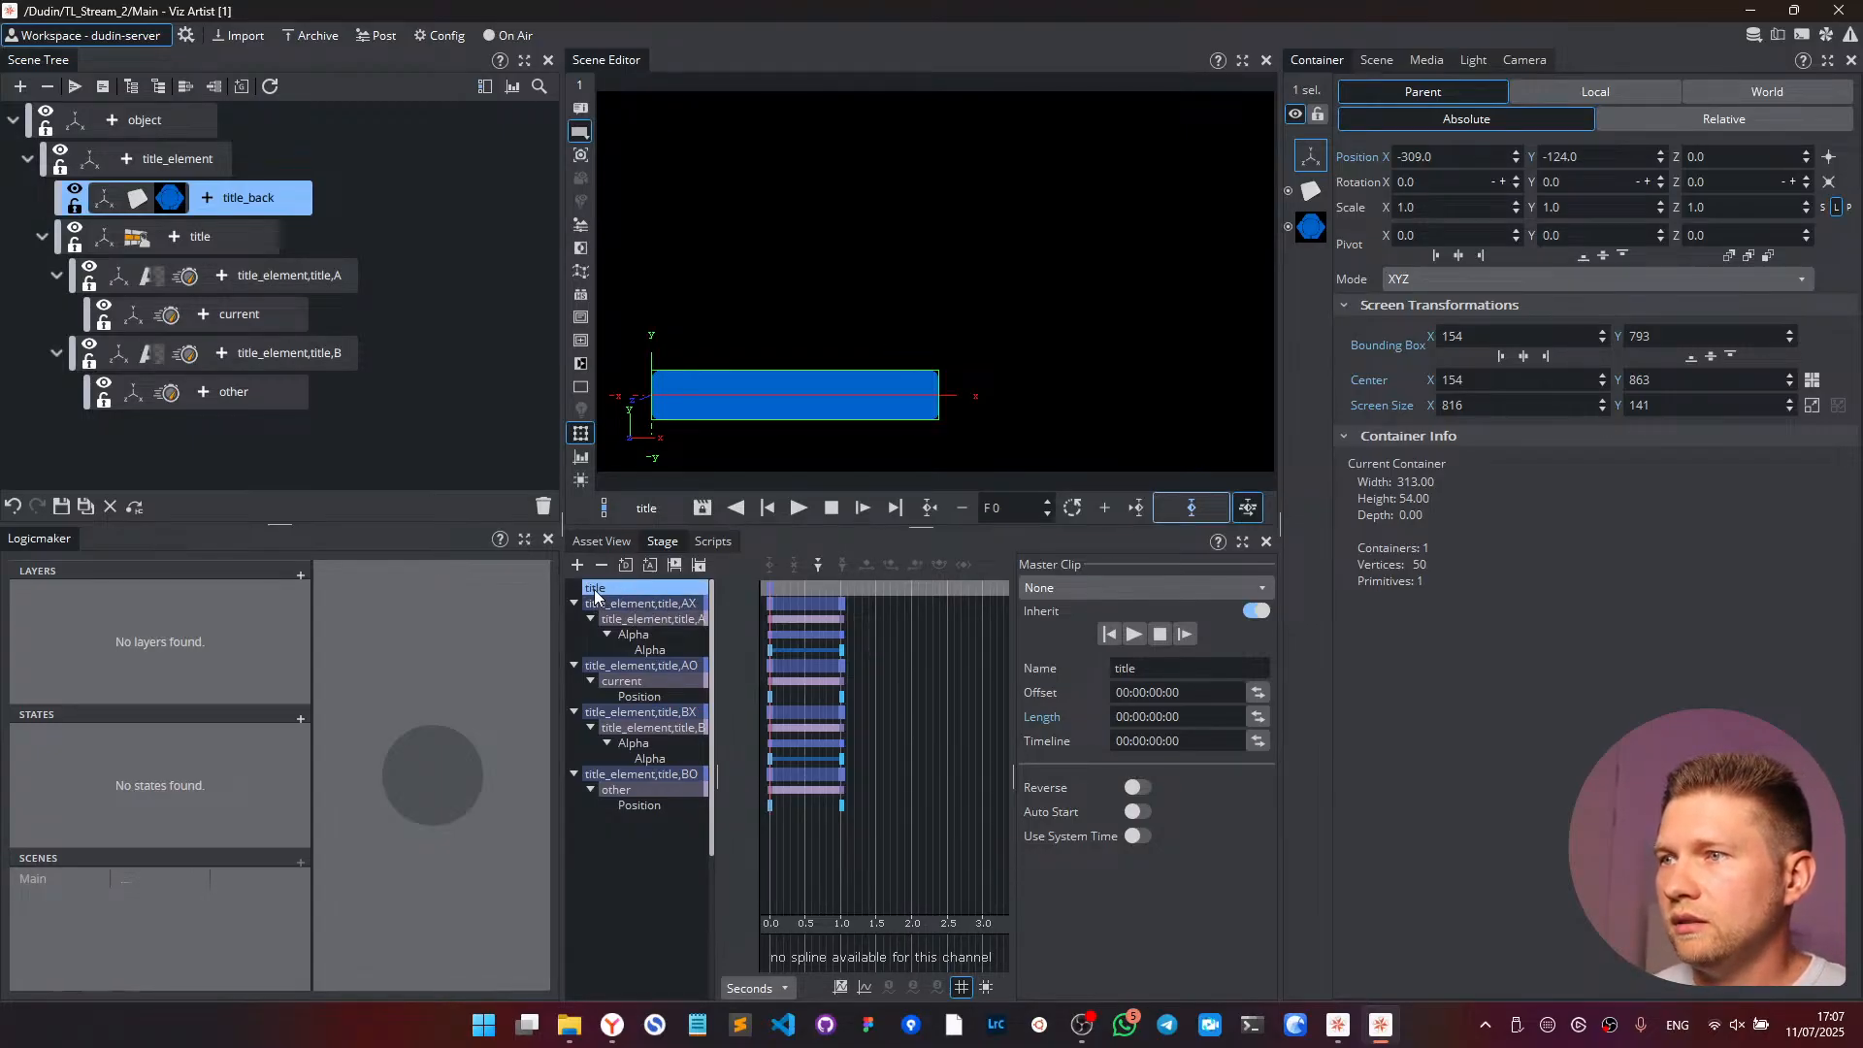
- Try to generate the Toggle plugin's default keyframes for the title container
left_click(141, 242)
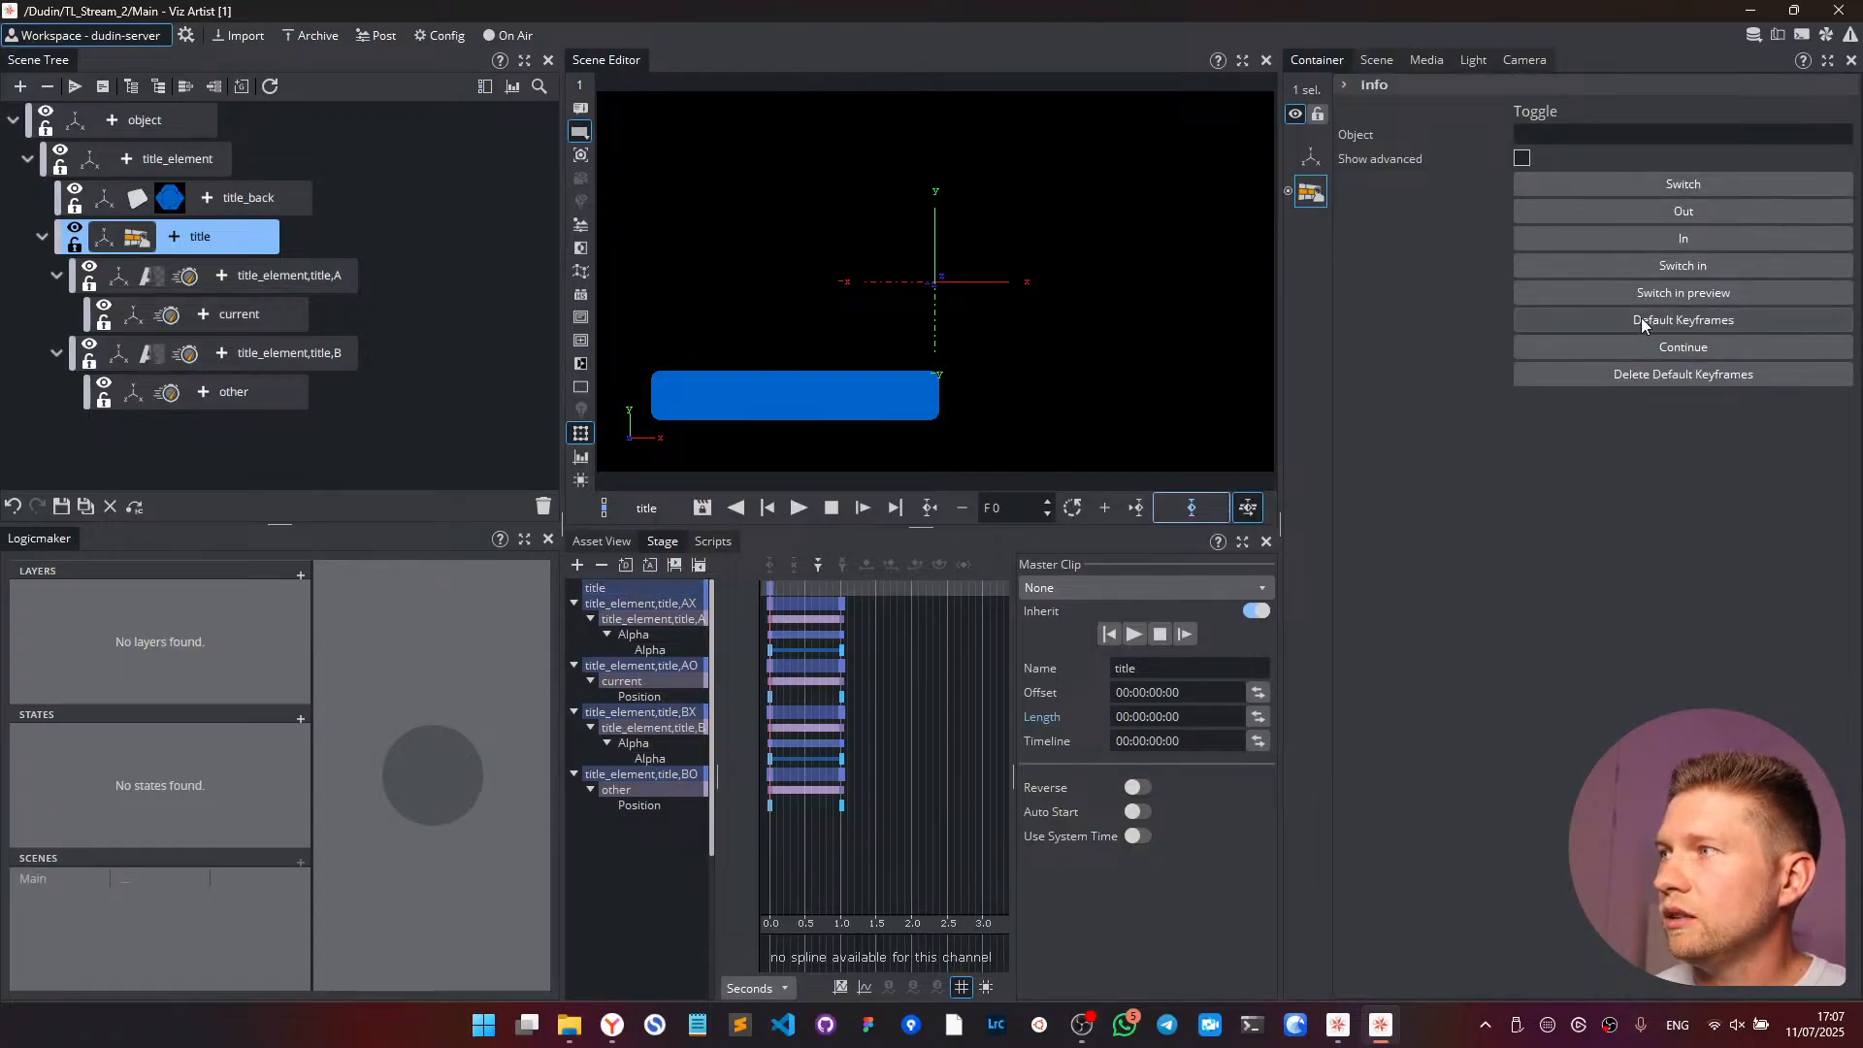
left_click(1641, 319)
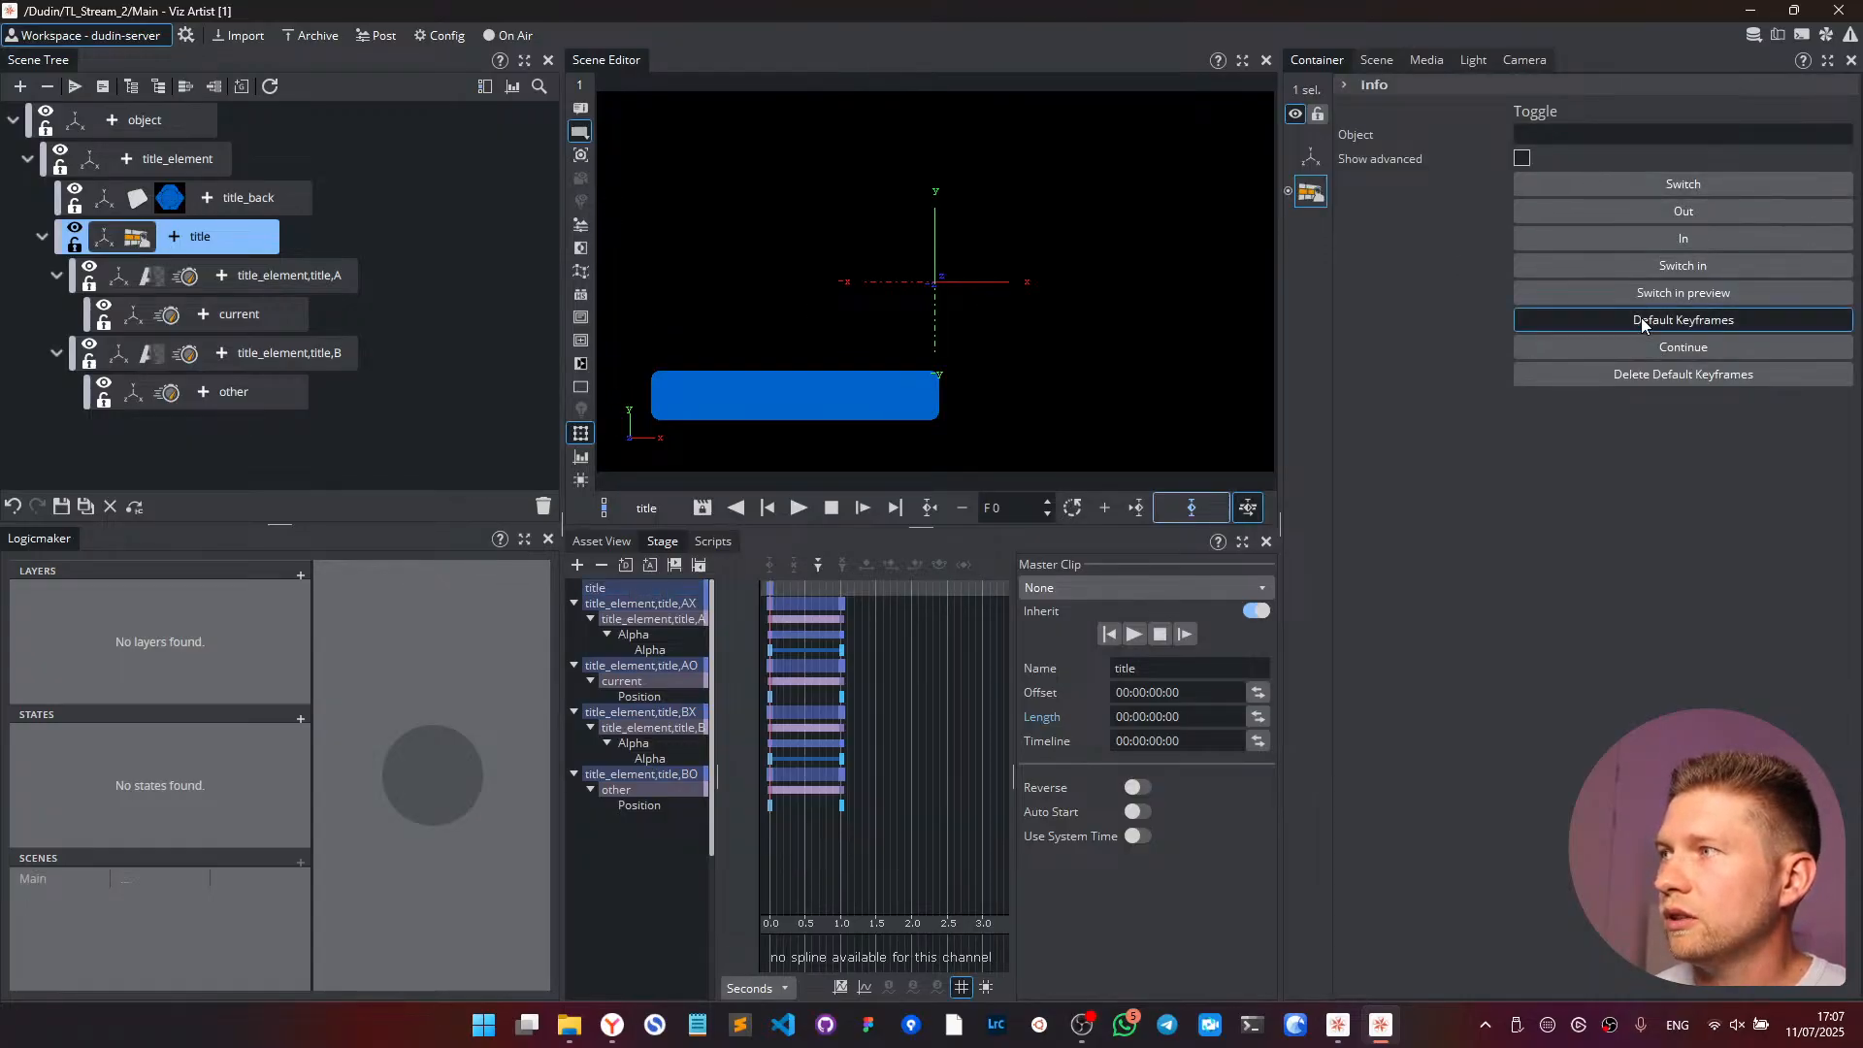
left_click(1850, 41)
left_click_drag(786, 341, 1155, 353)
left_click(997, 687)
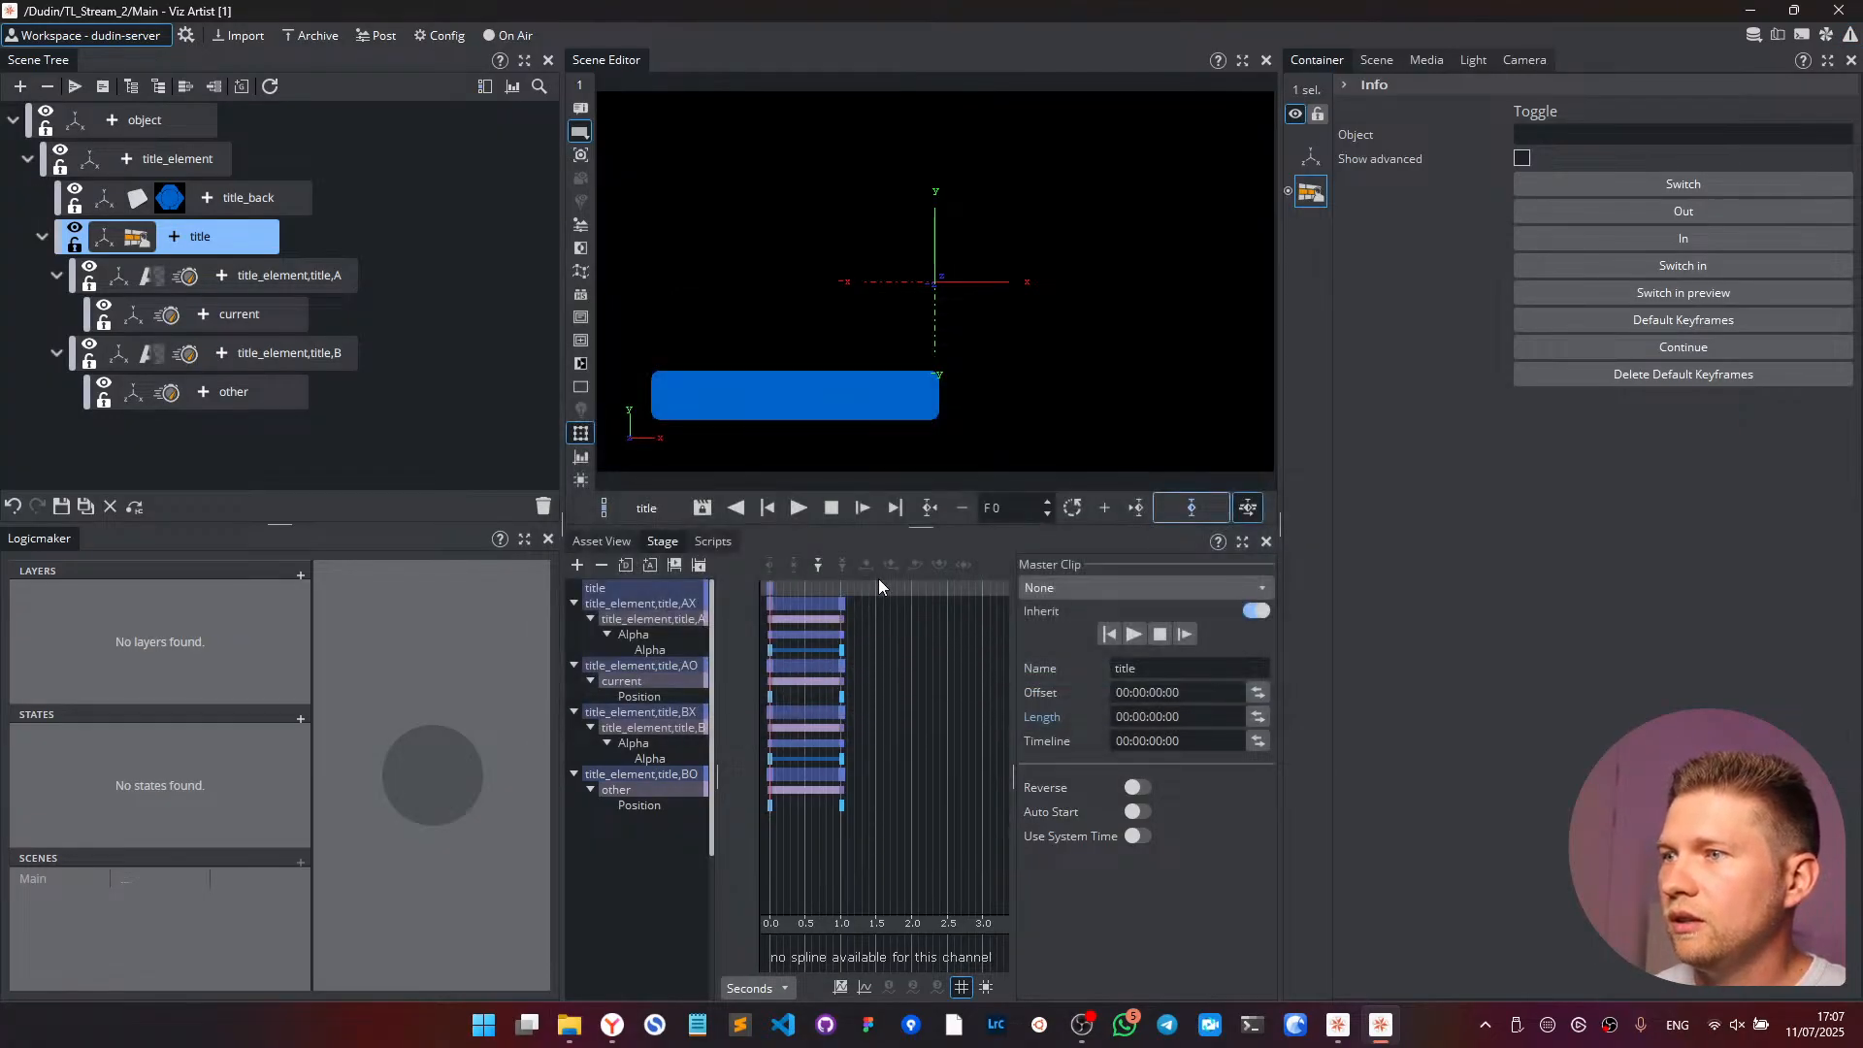
- Add stop points to the title director at 0 and 1 second
left_click(628, 586)
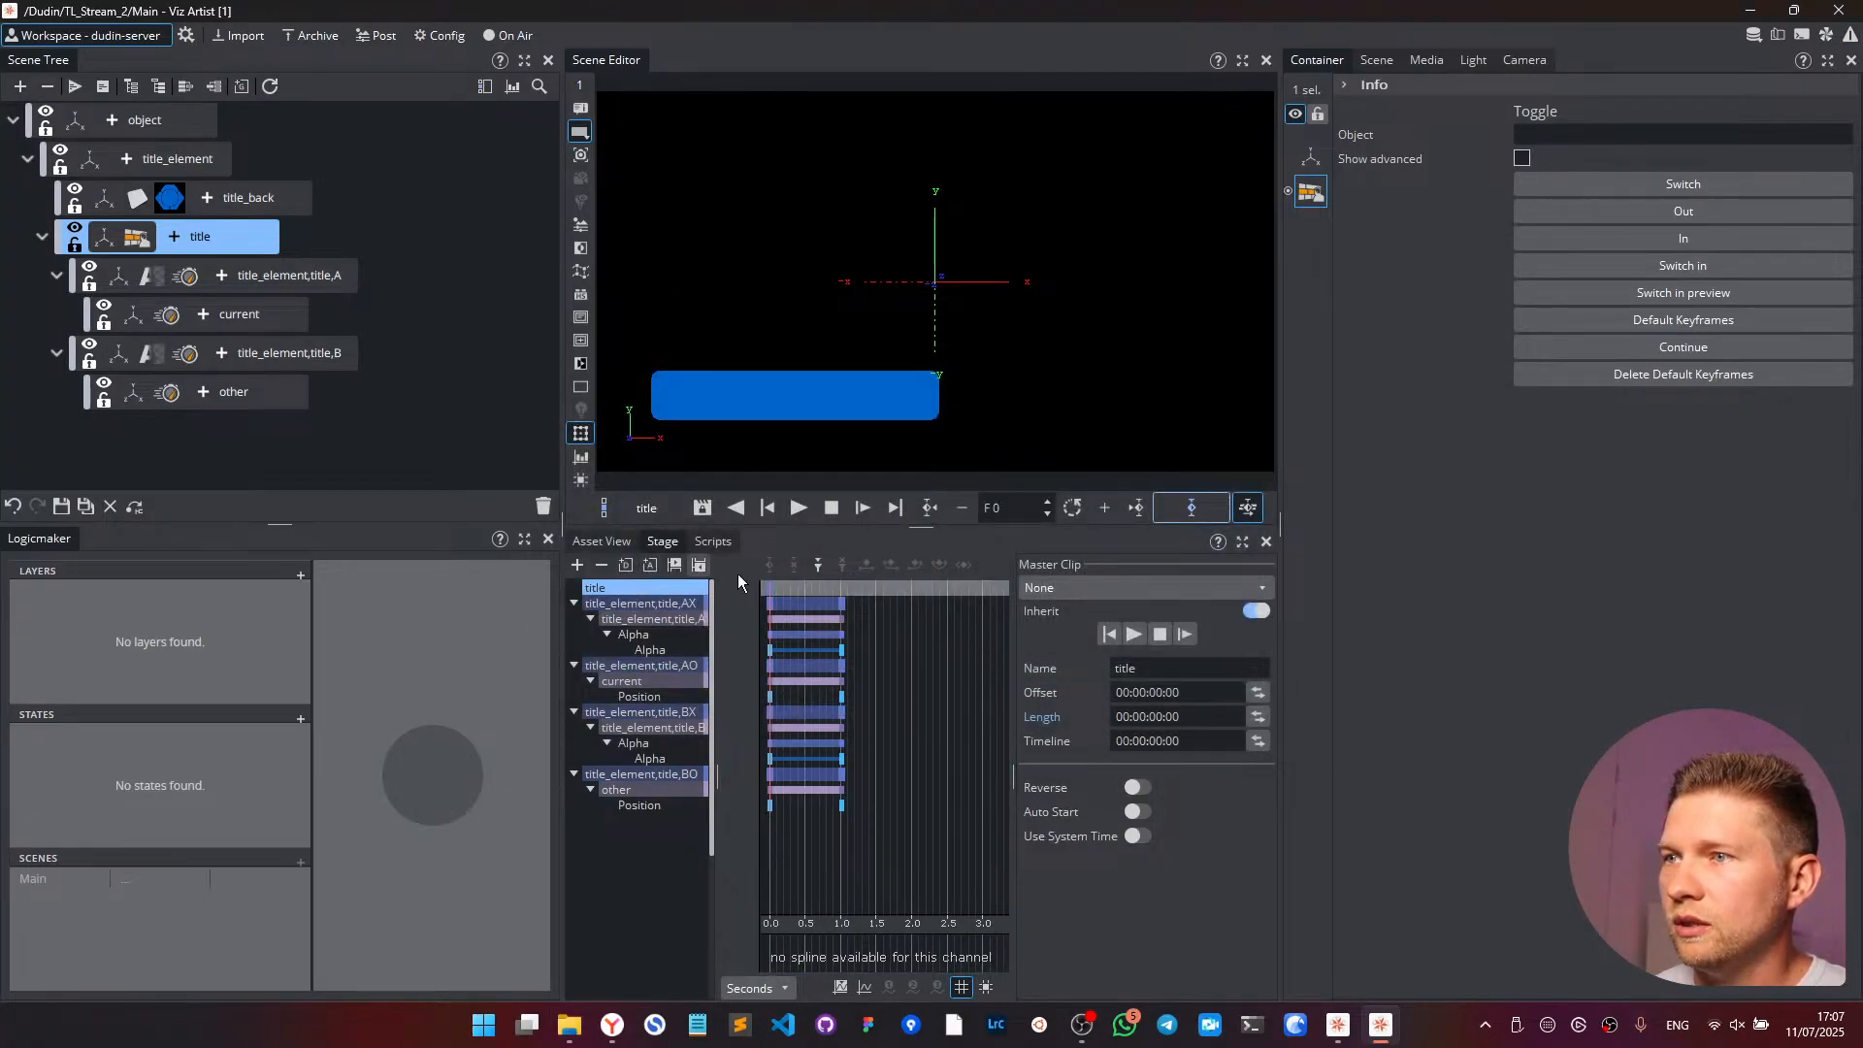
left_click(840, 589)
left_click(818, 566)
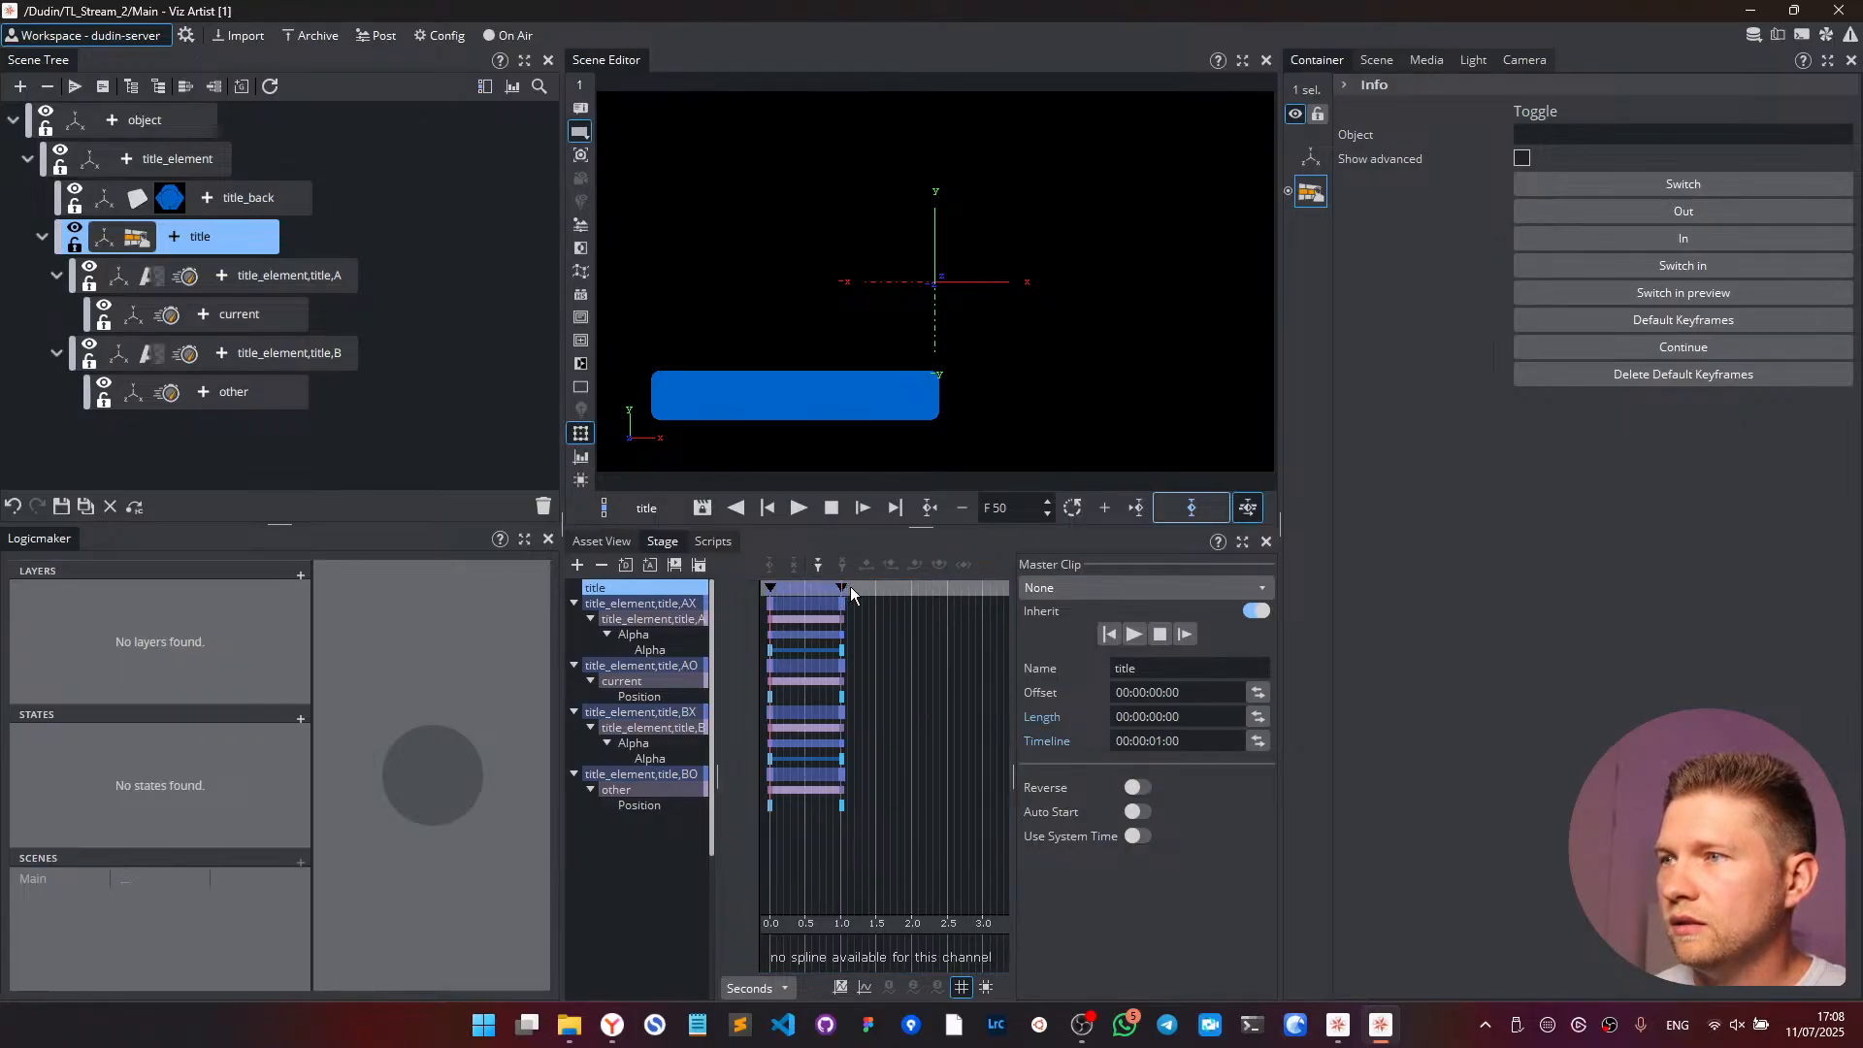
left_click(770, 588)
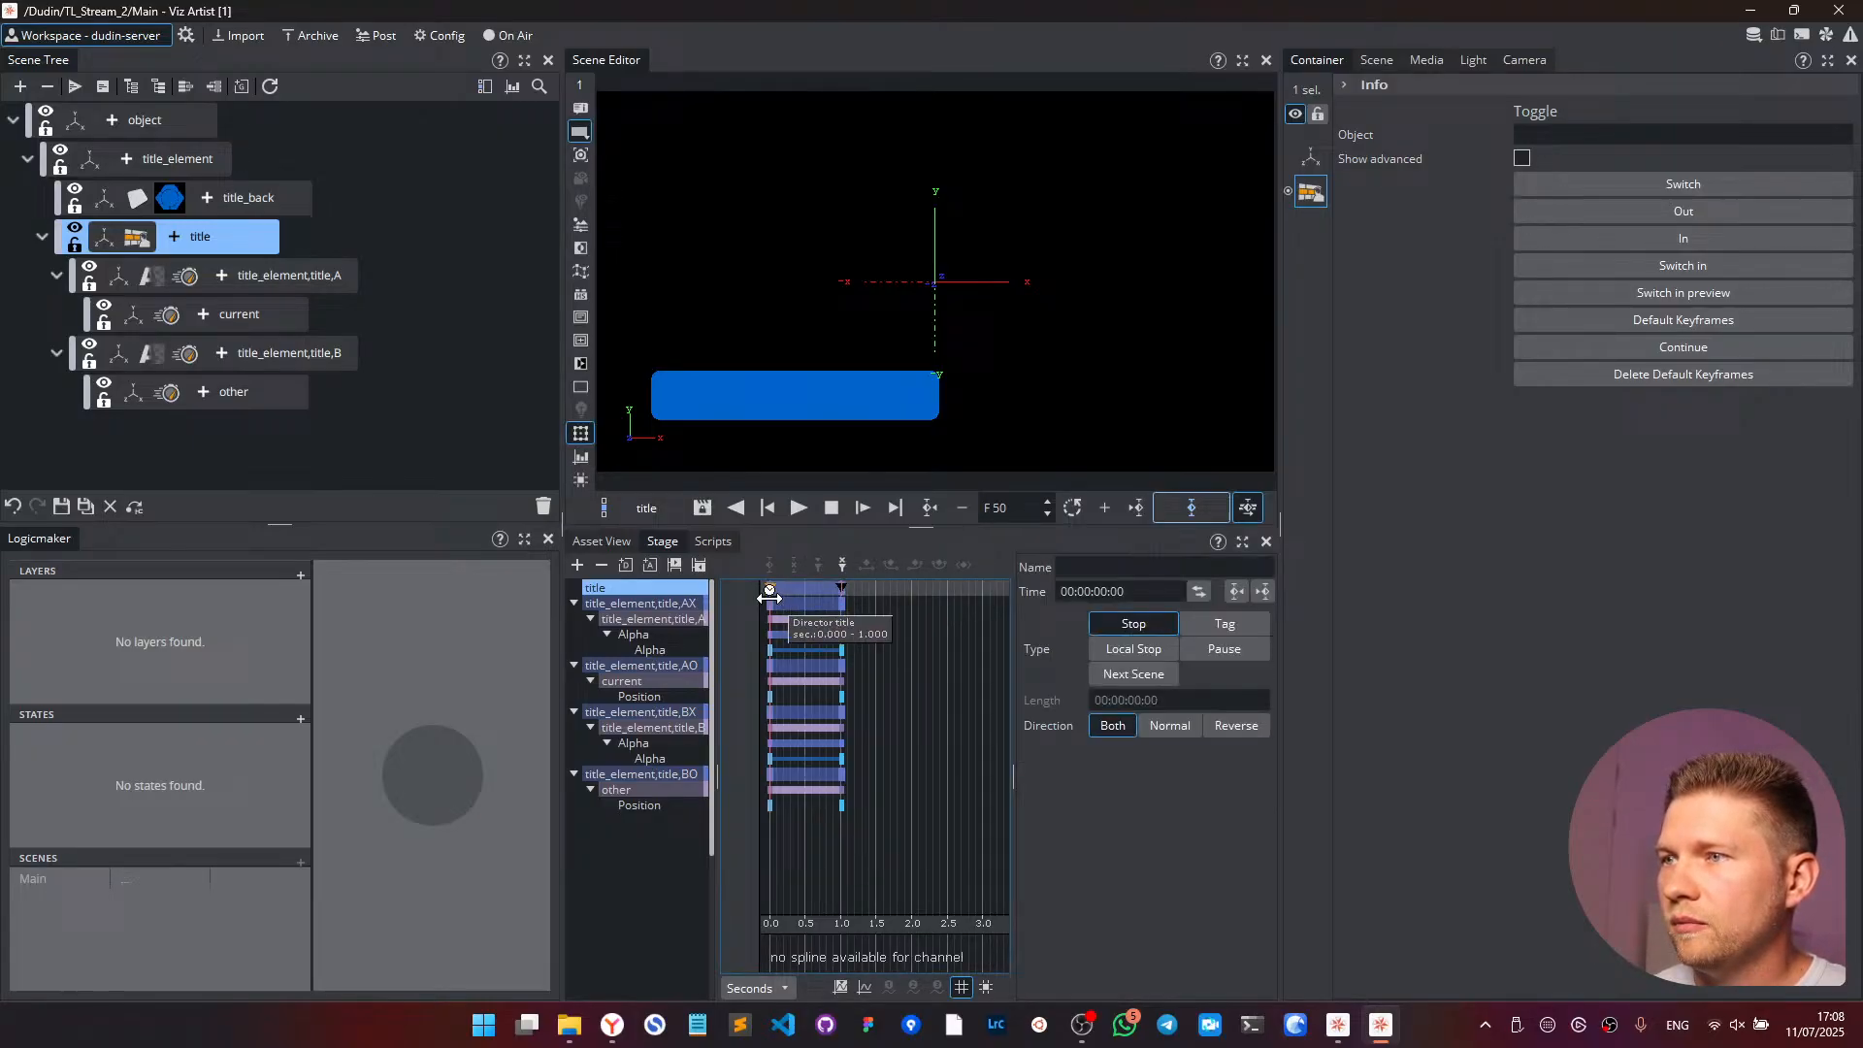
- Collapse the four title_element,title directors AX, AO, BX and BO on the stage
left_click(574, 666)
left_click(574, 603)
left_click(573, 634)
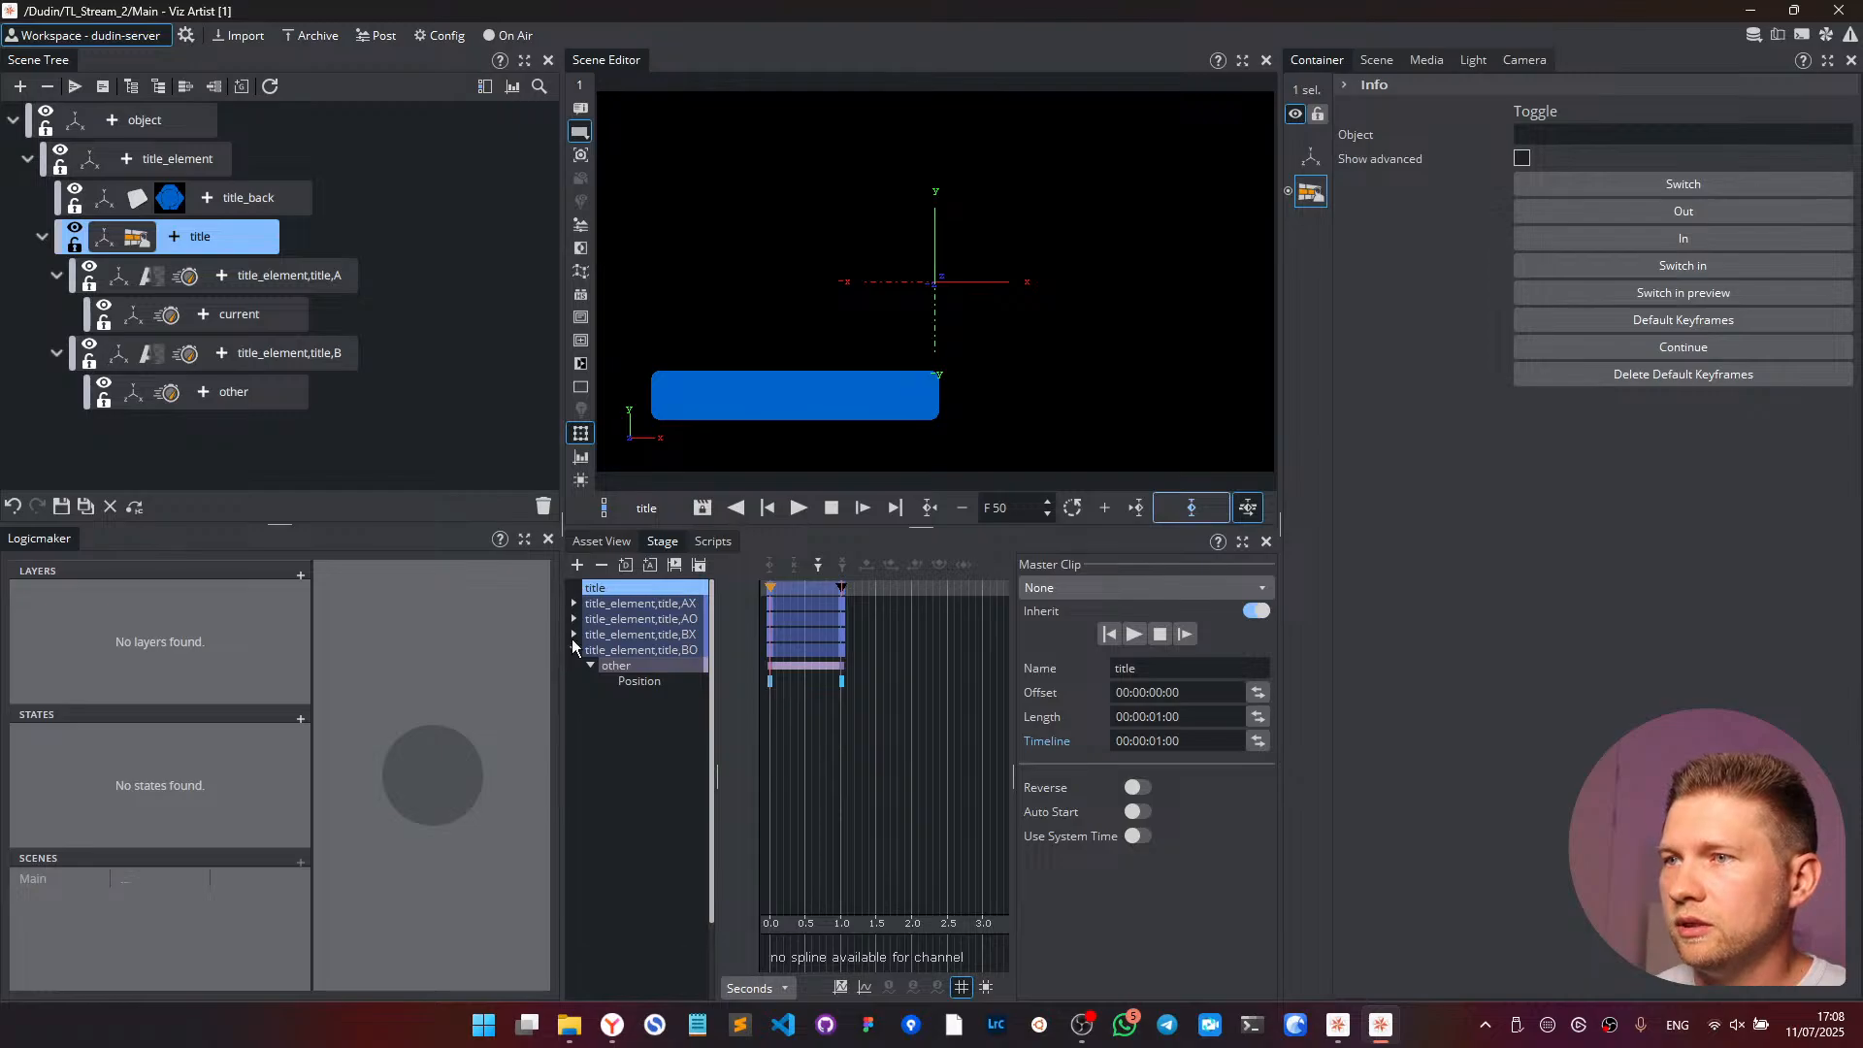
left_click(572, 649)
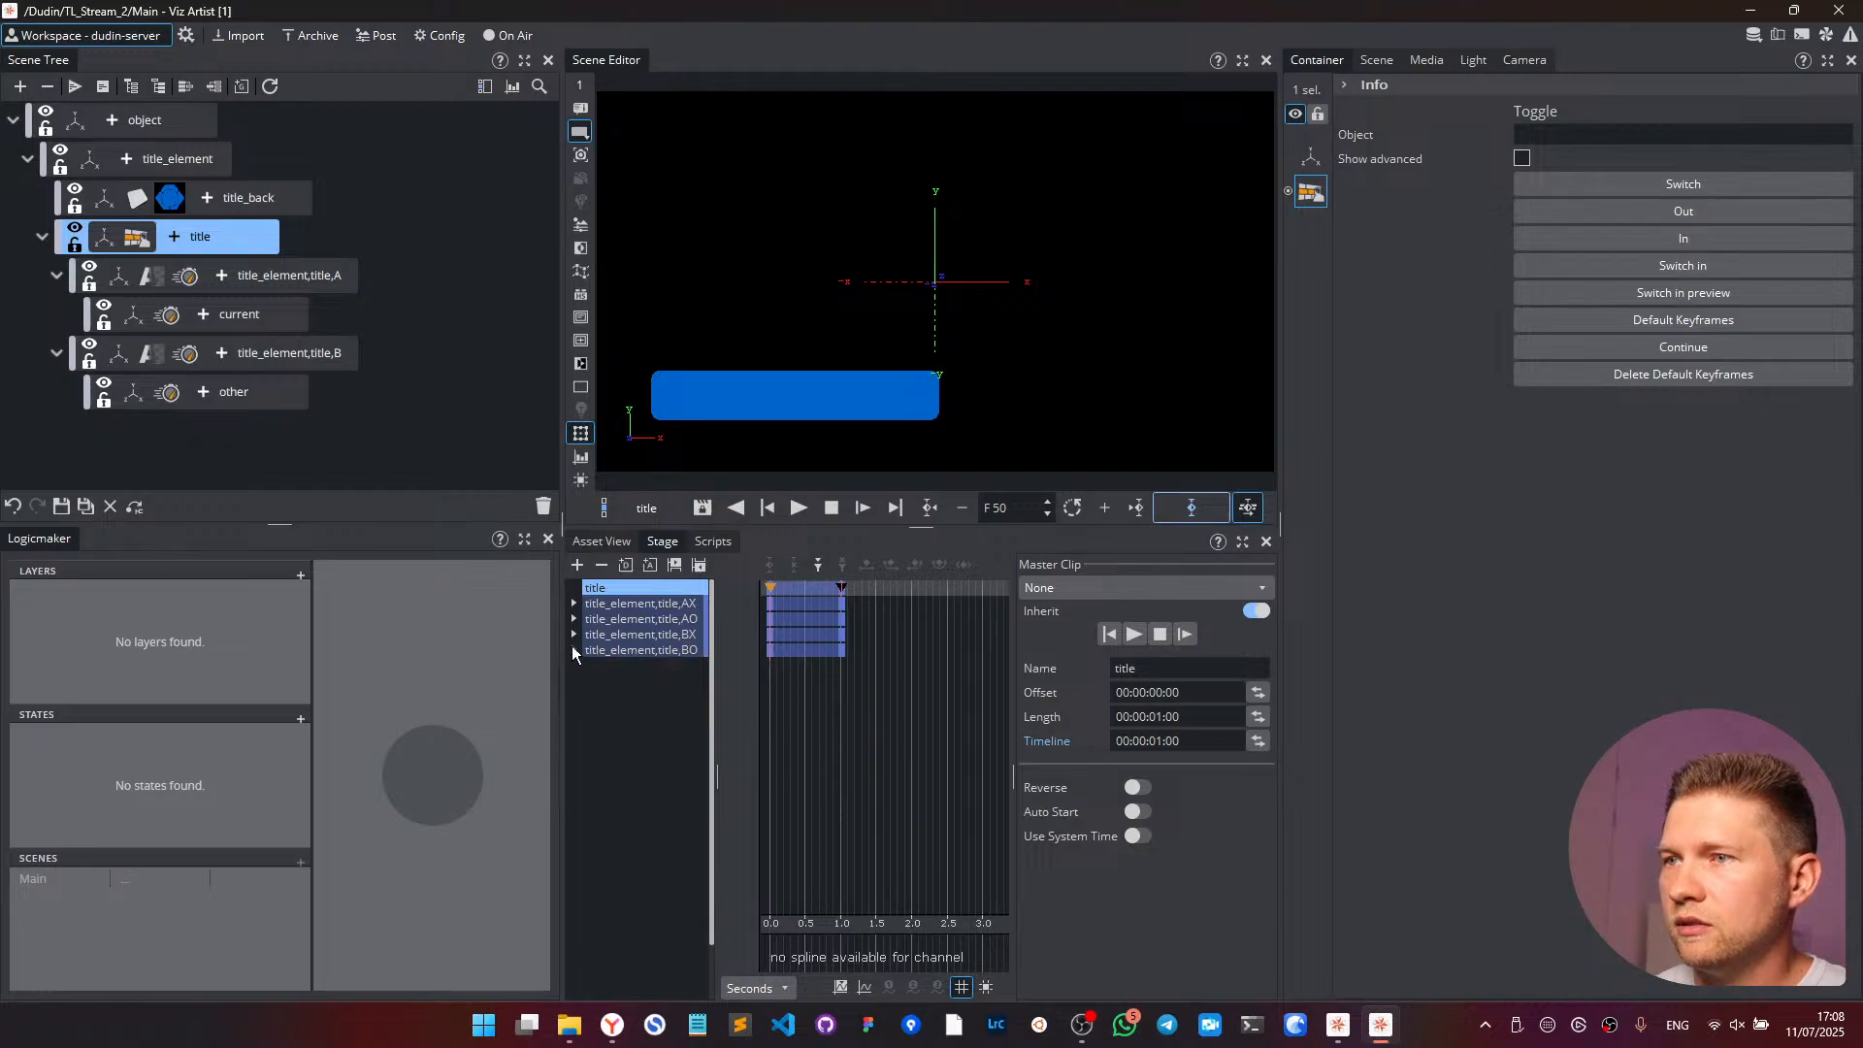
- Name the title director's stop at 0 seconds O and its stop at 1 second IN
left_click(772, 585)
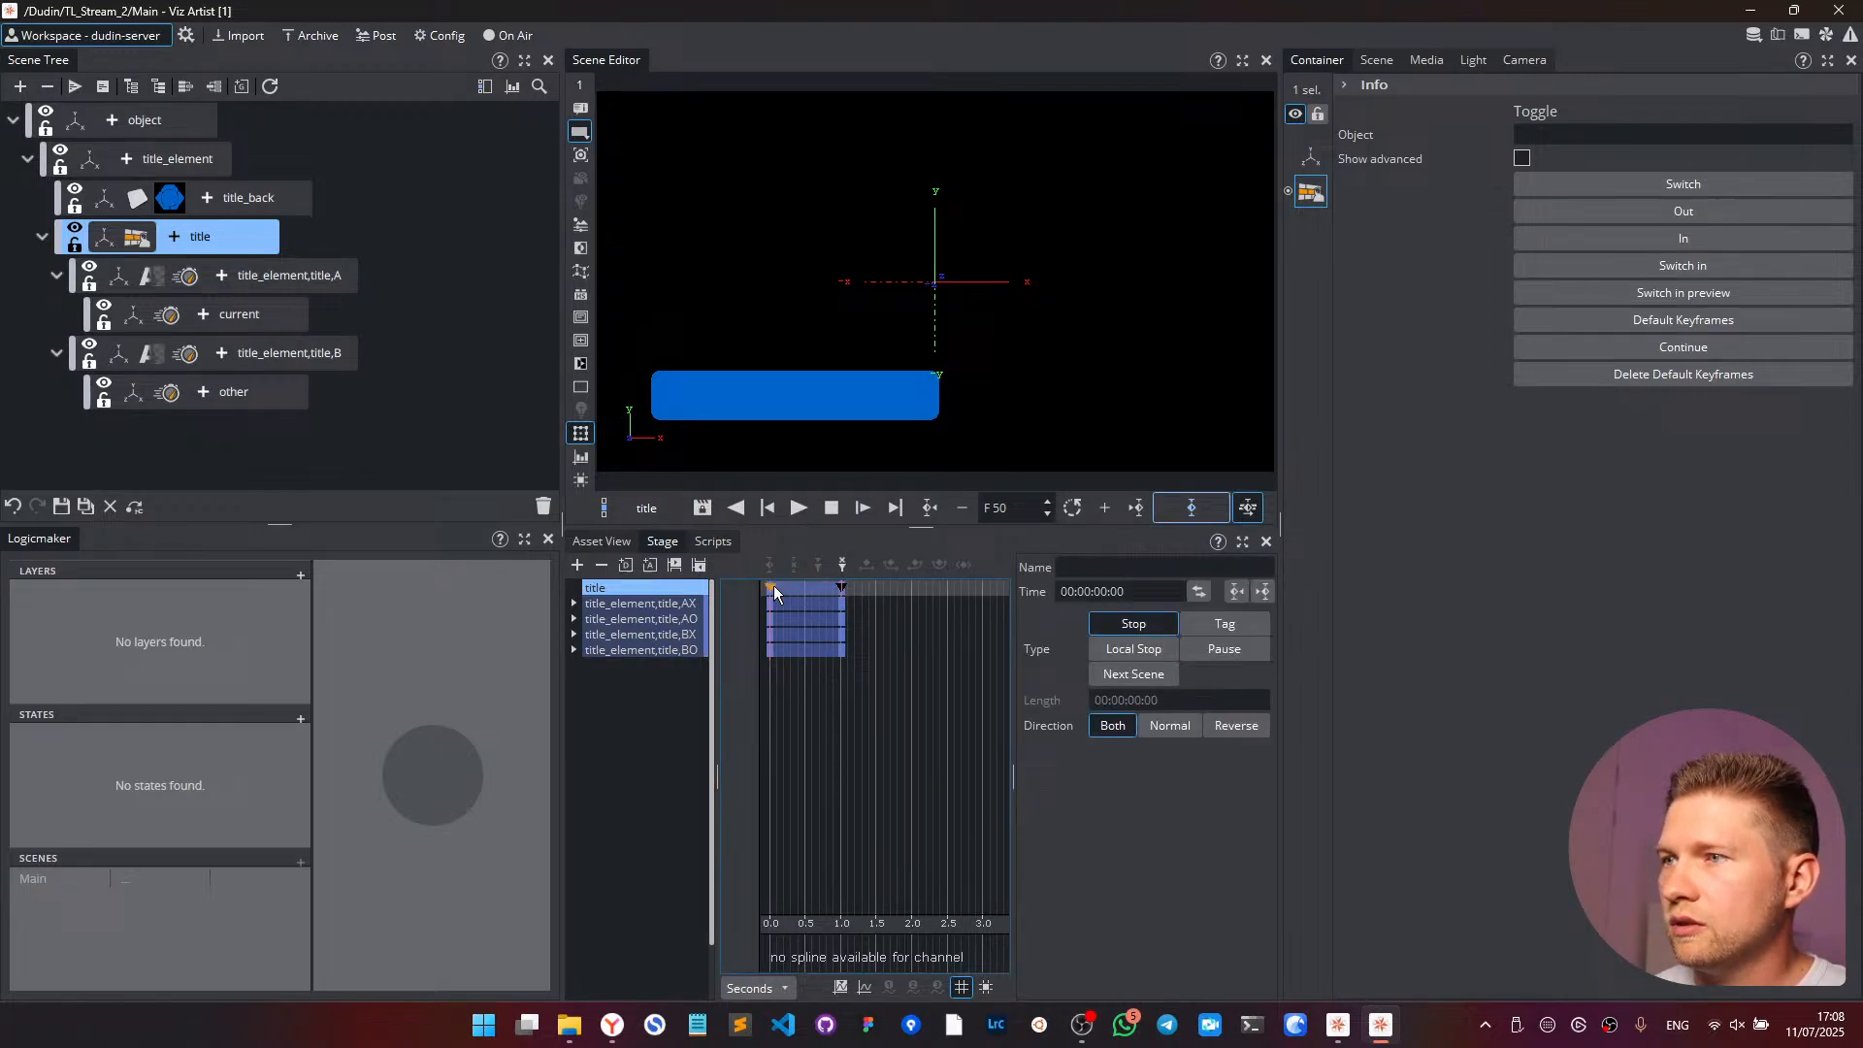
left_click(1119, 563)
type("O")
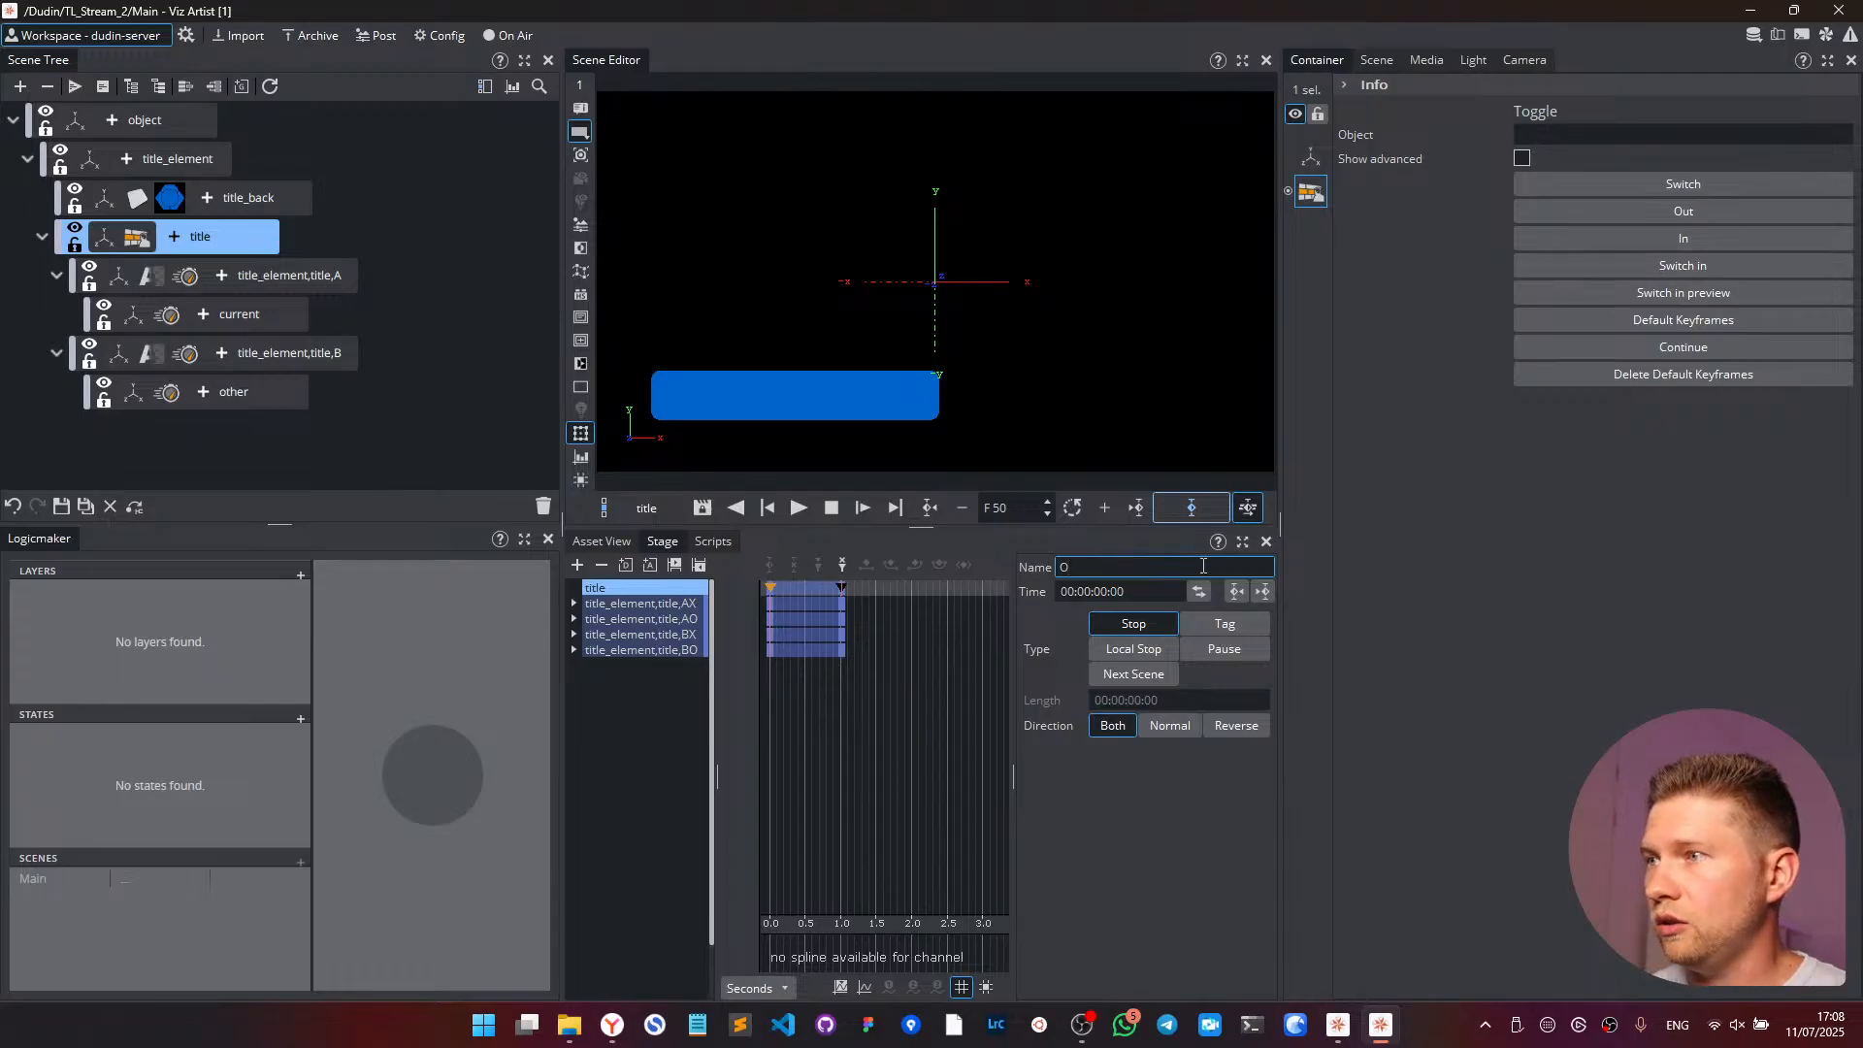
left_click(841, 587)
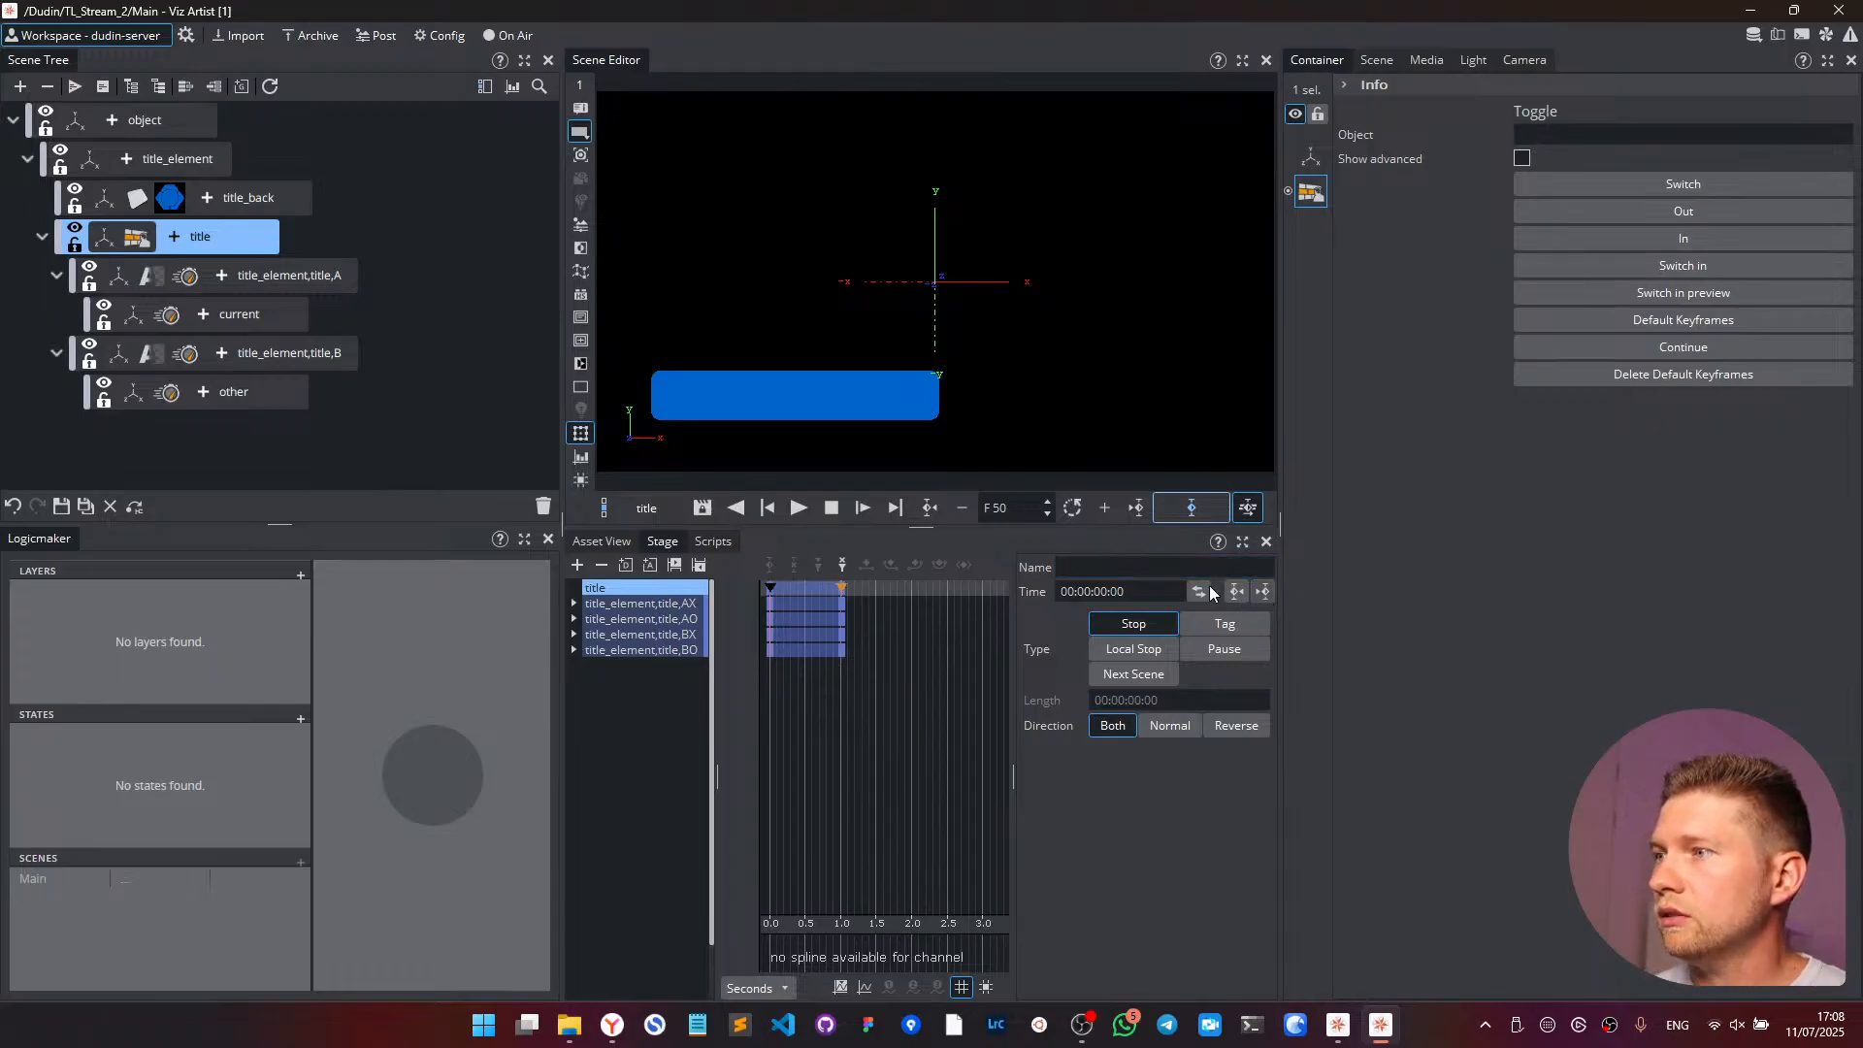
left_click(1111, 562)
type("IN")
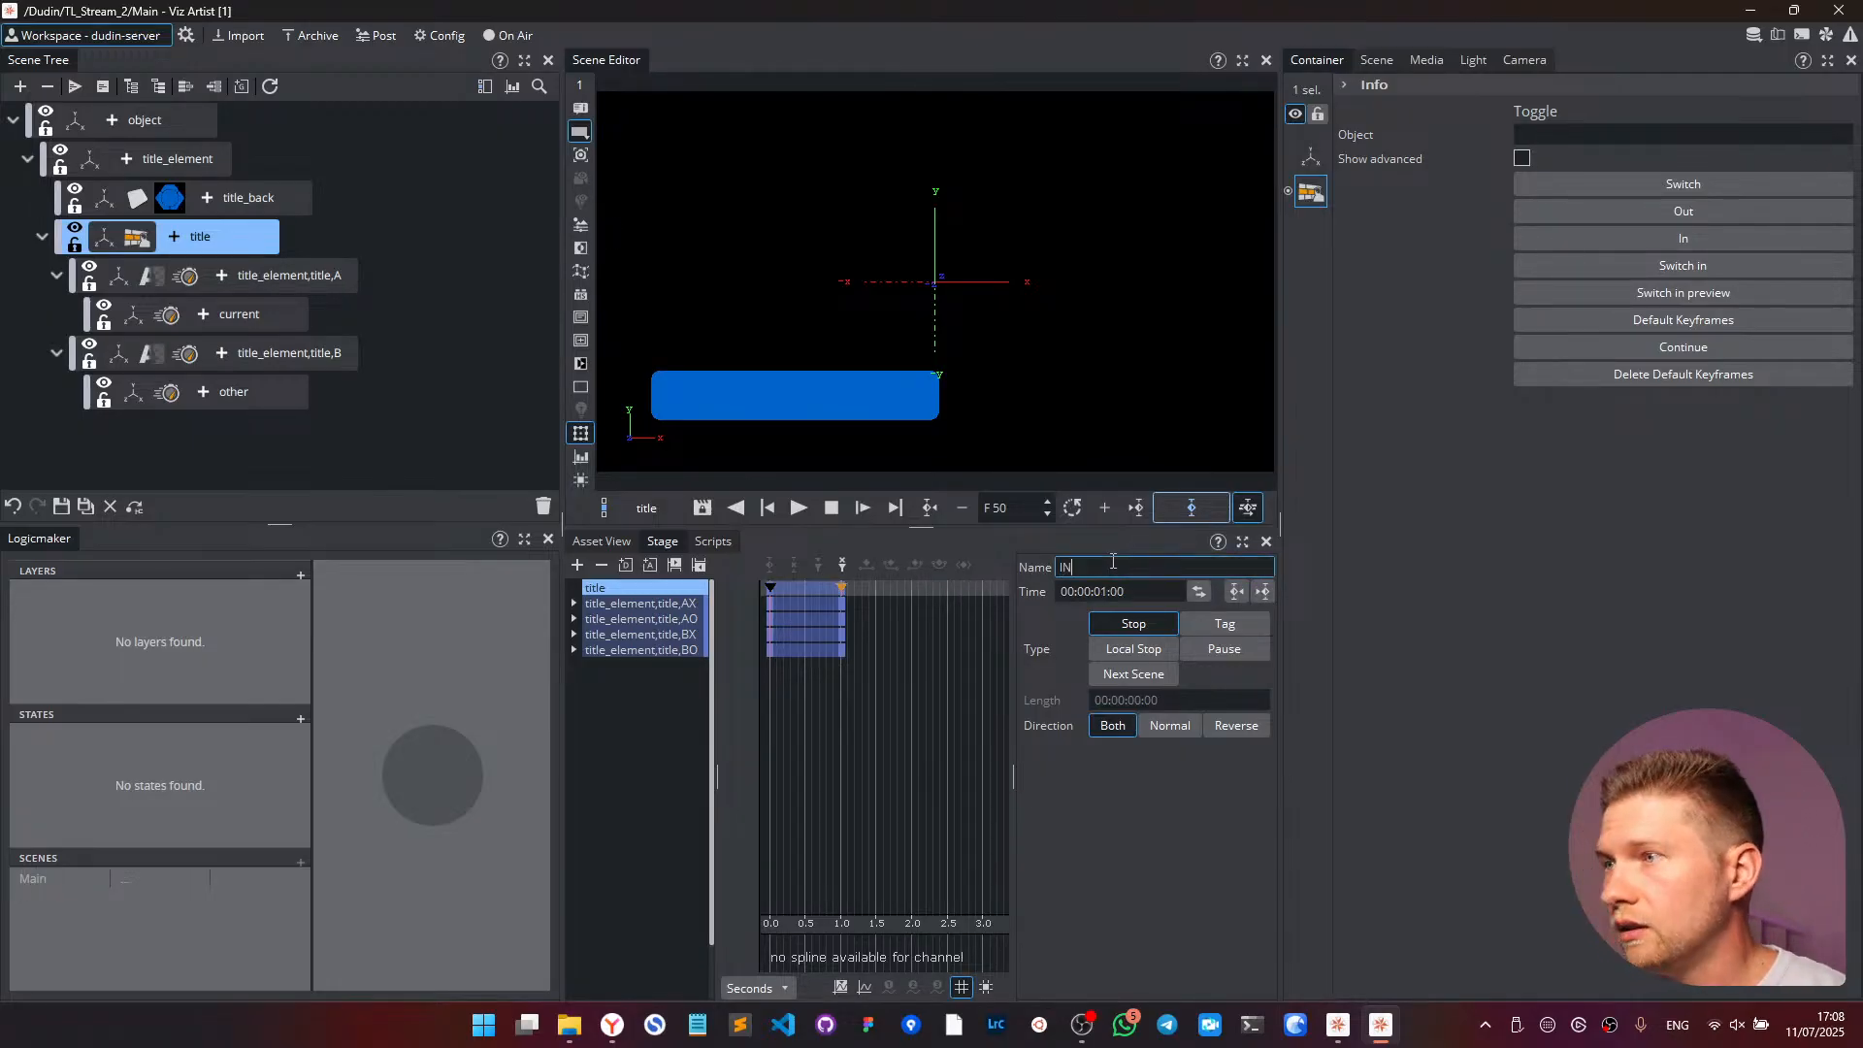
key("Return")
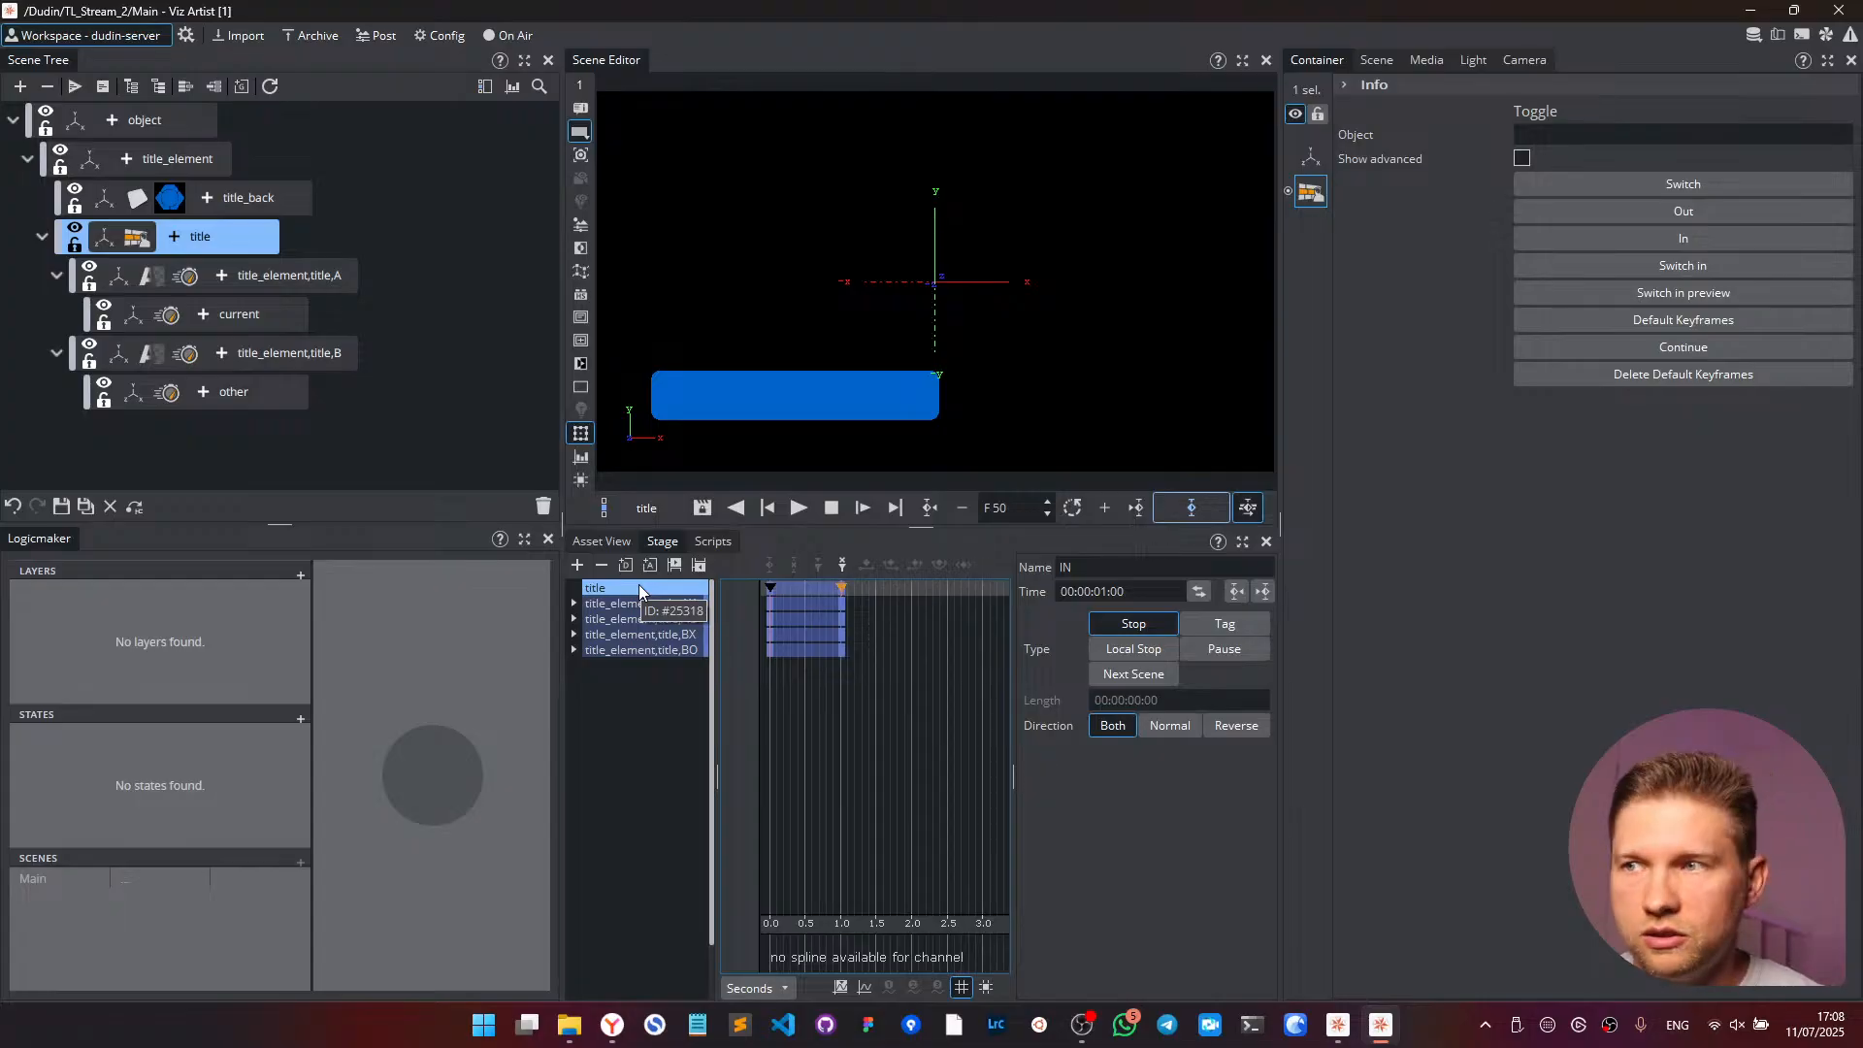
- Add a third stop to the title director at 00:00:01:24 and name it O
left_click(857, 588)
left_click_drag(769, 582, 877, 606)
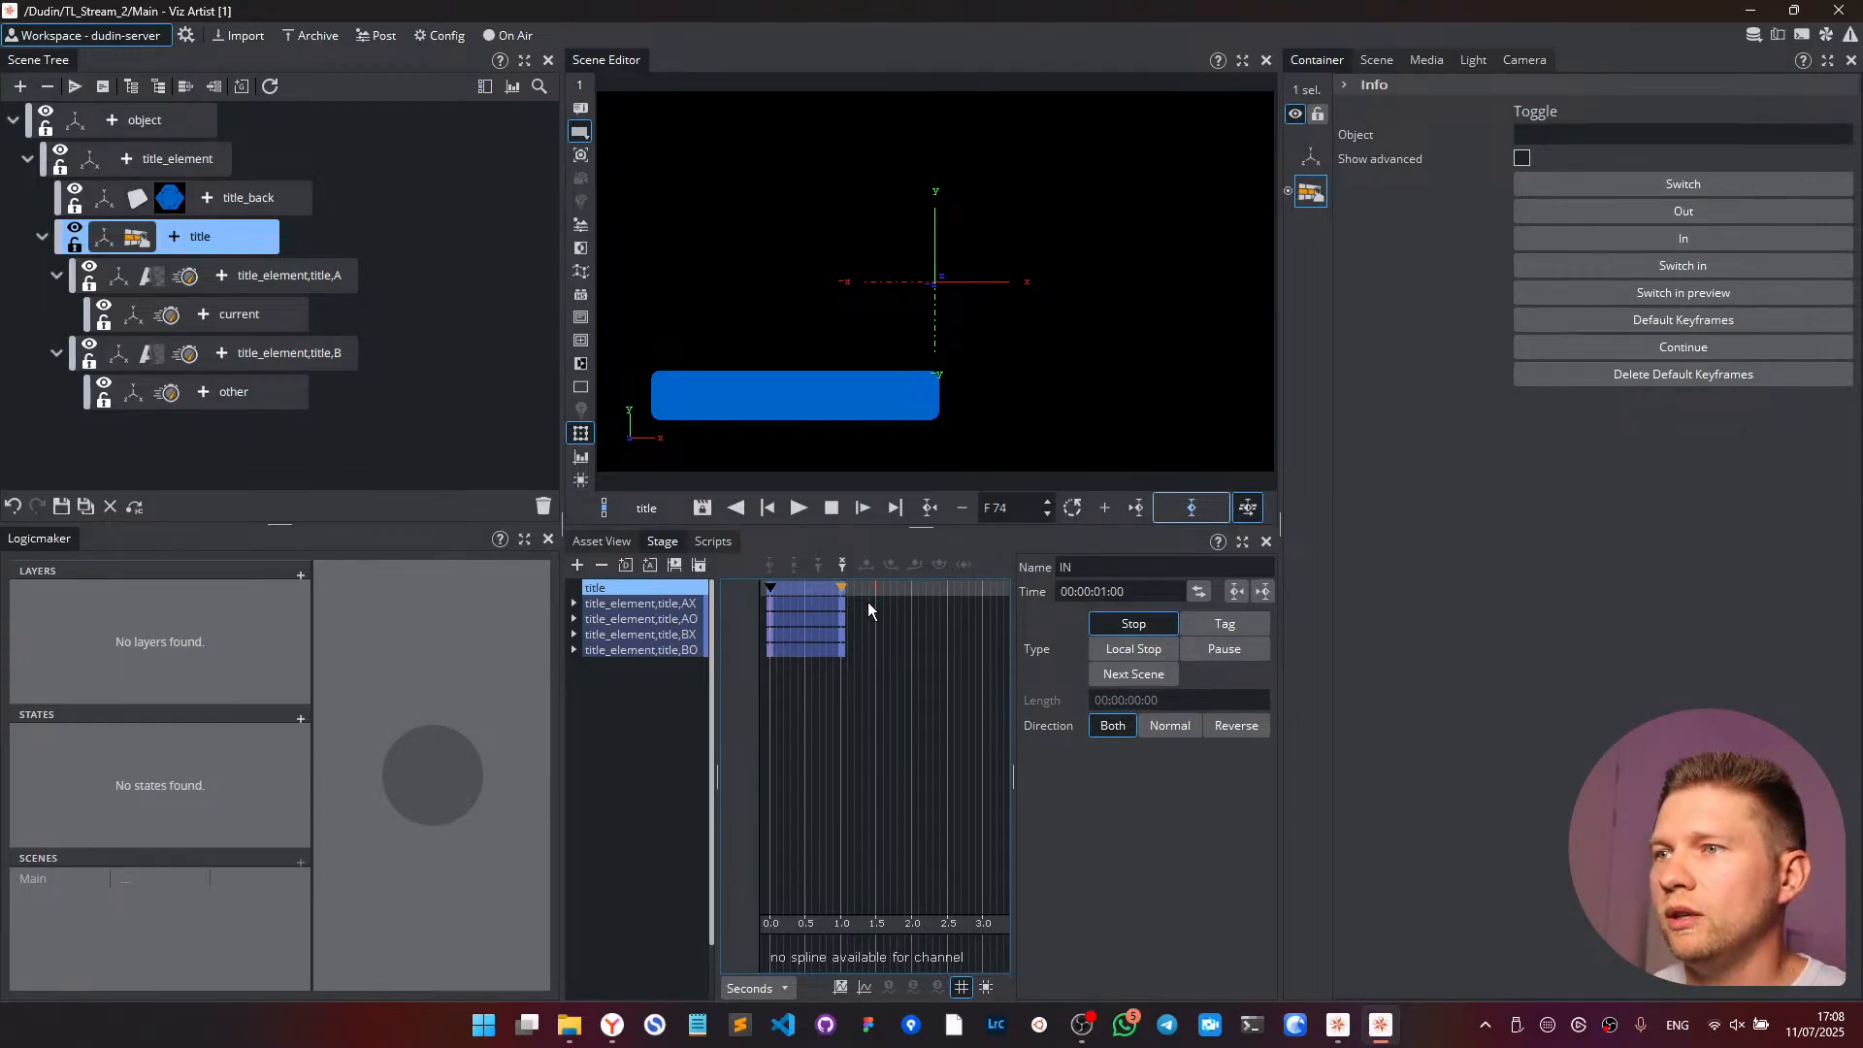
left_click(669, 586)
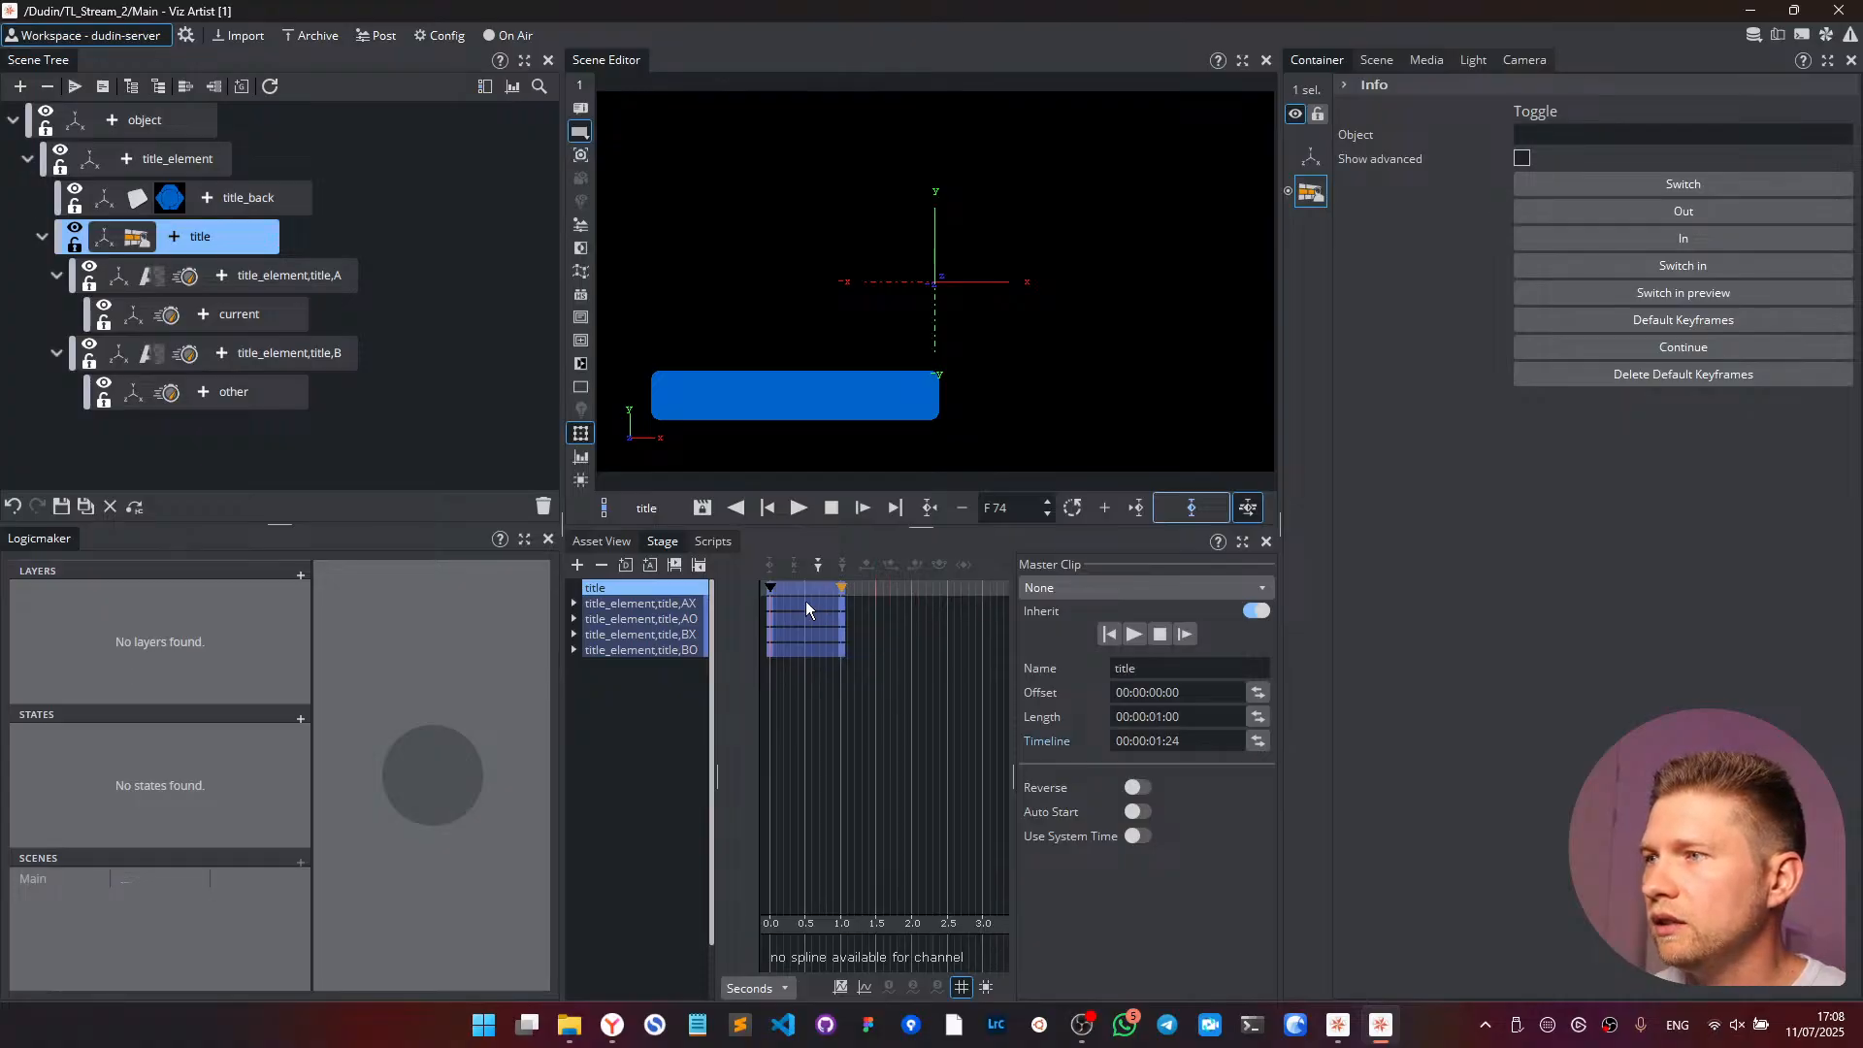
left_click(877, 589)
left_click(1080, 570)
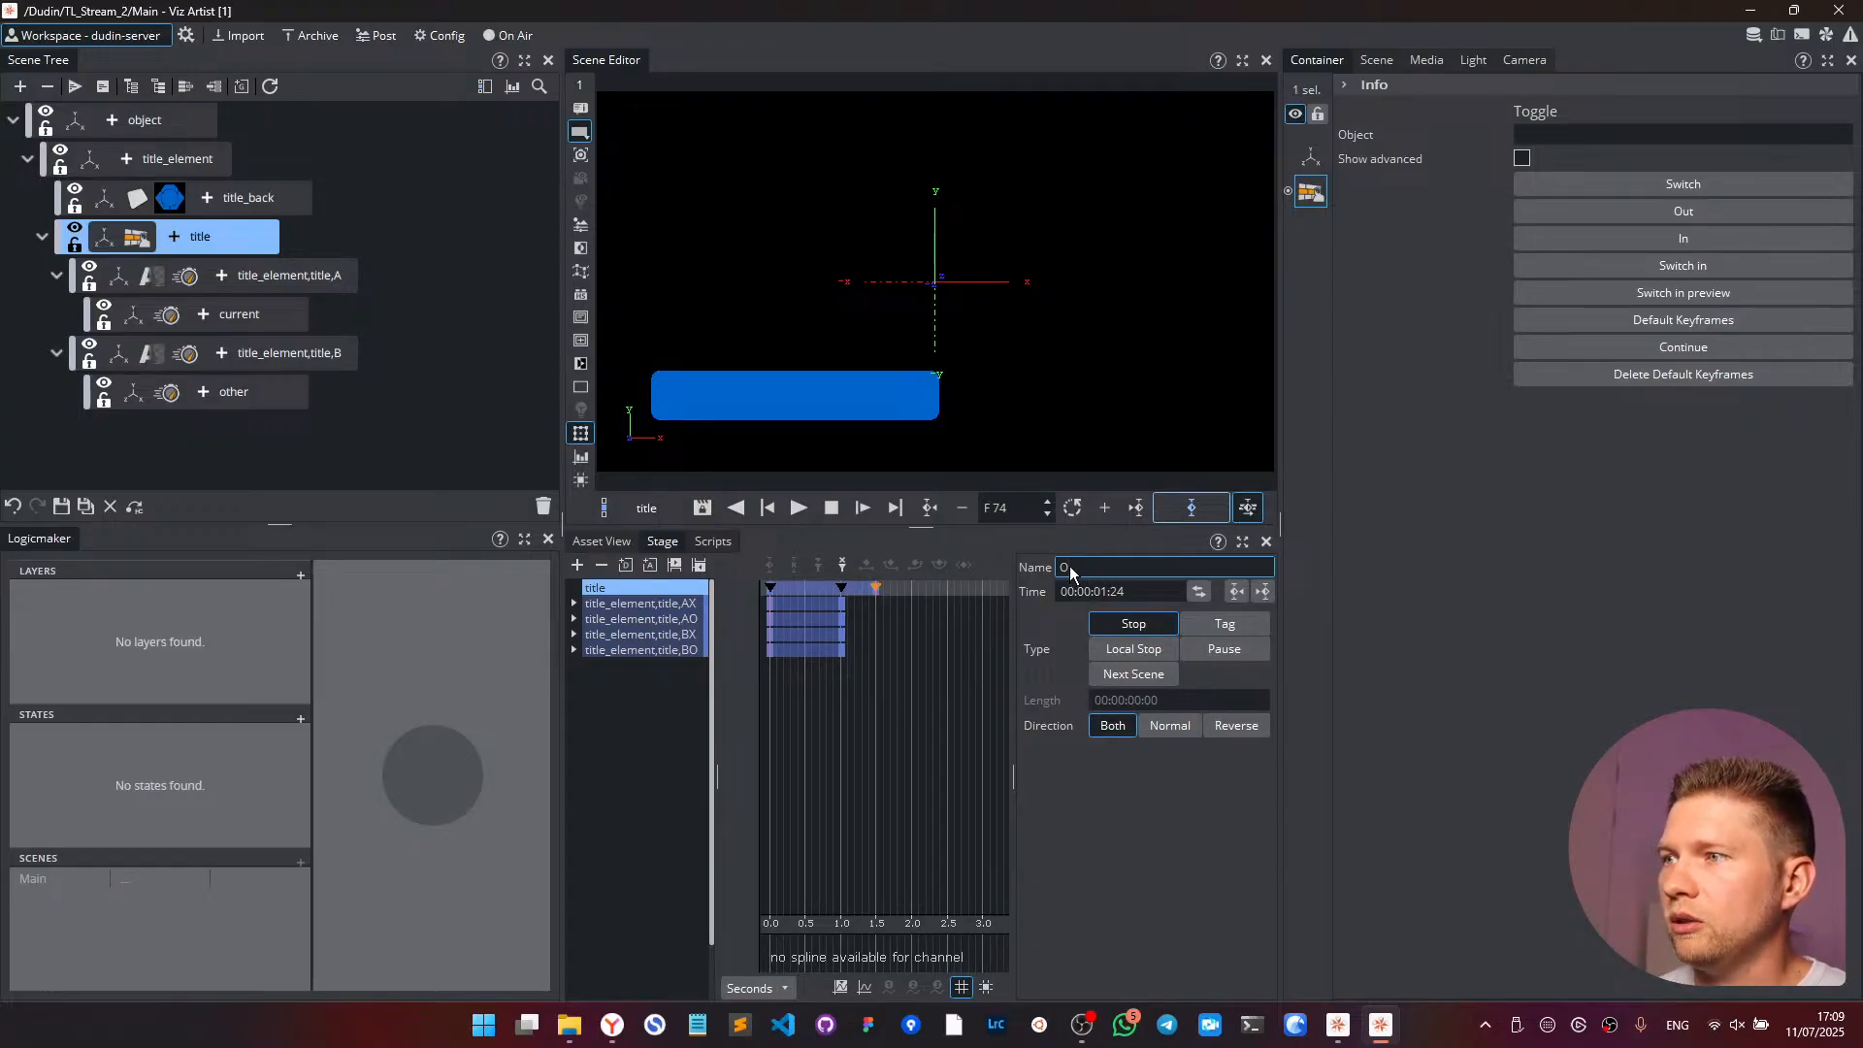
key("Return")
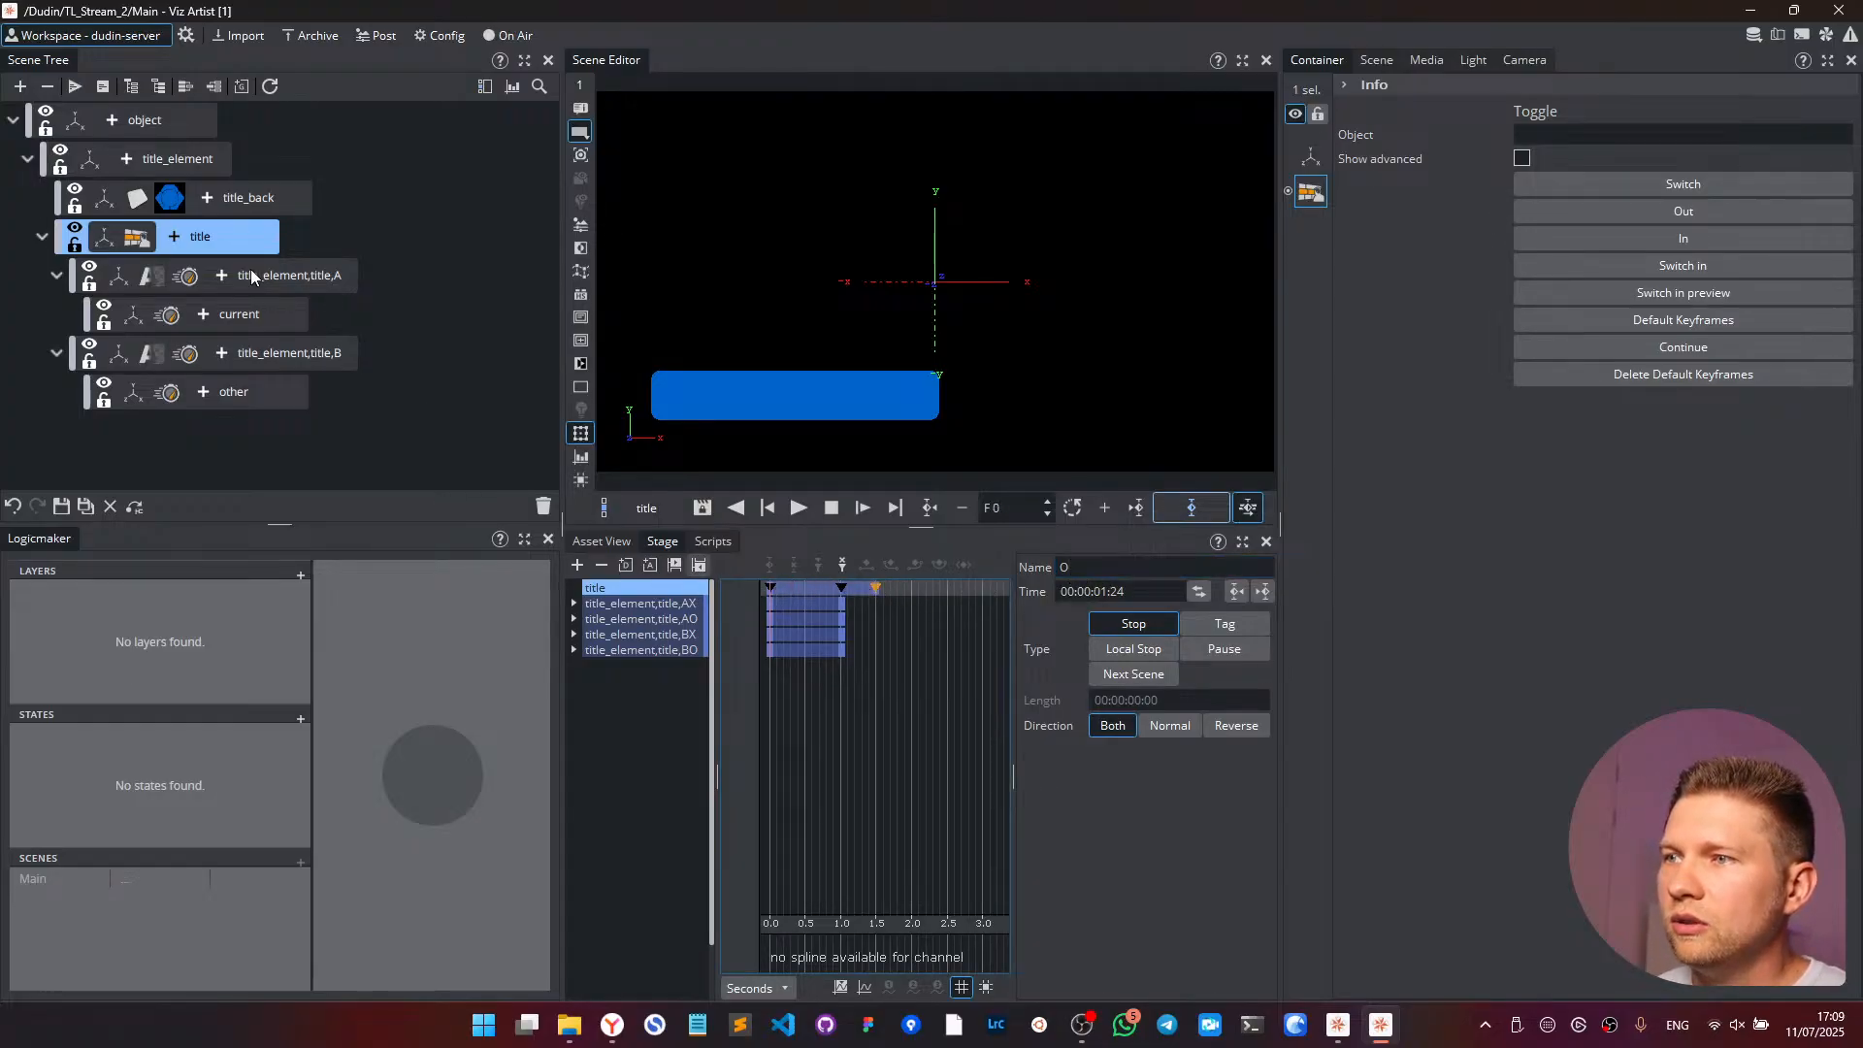
- Generate the Toggle plugin's default keyframes for the title container in the title director
left_click(1647, 321)
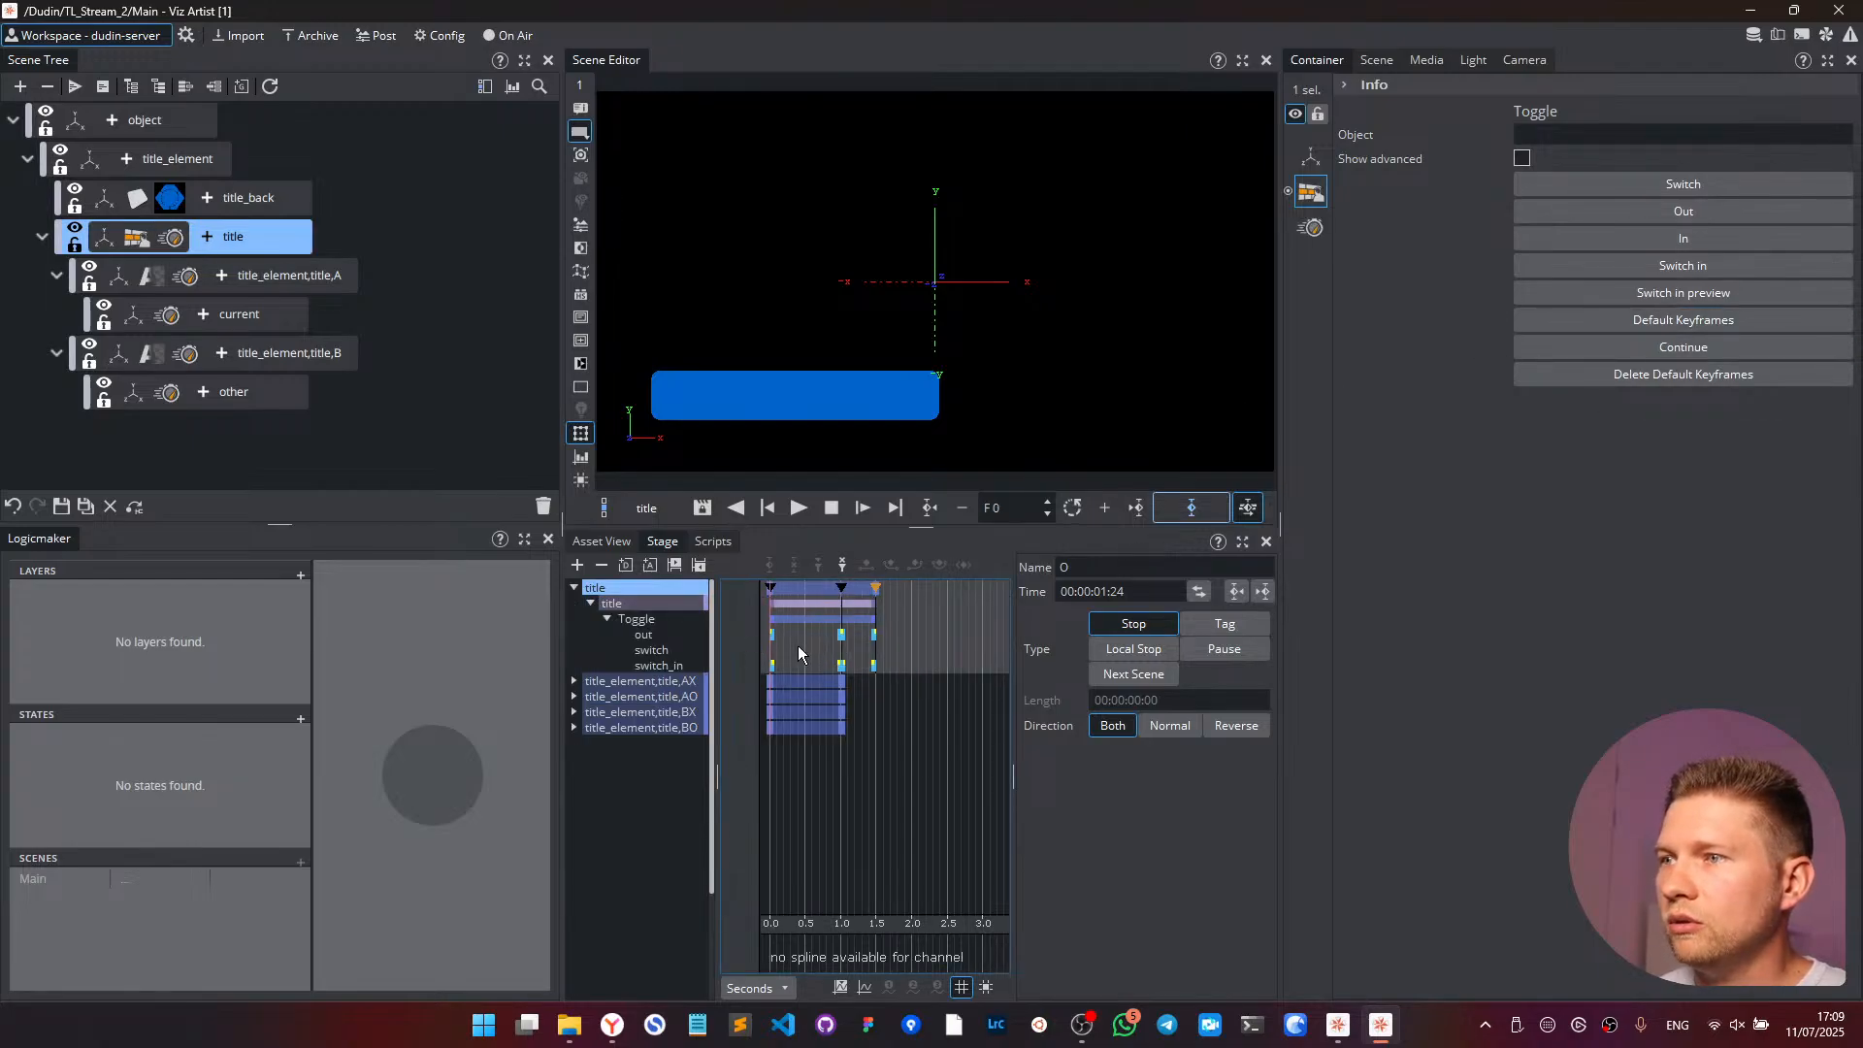
- Check the title director's Toggle keyframes and its O, IN and O stops on the timeline
scroll(807, 648, "up", 2)
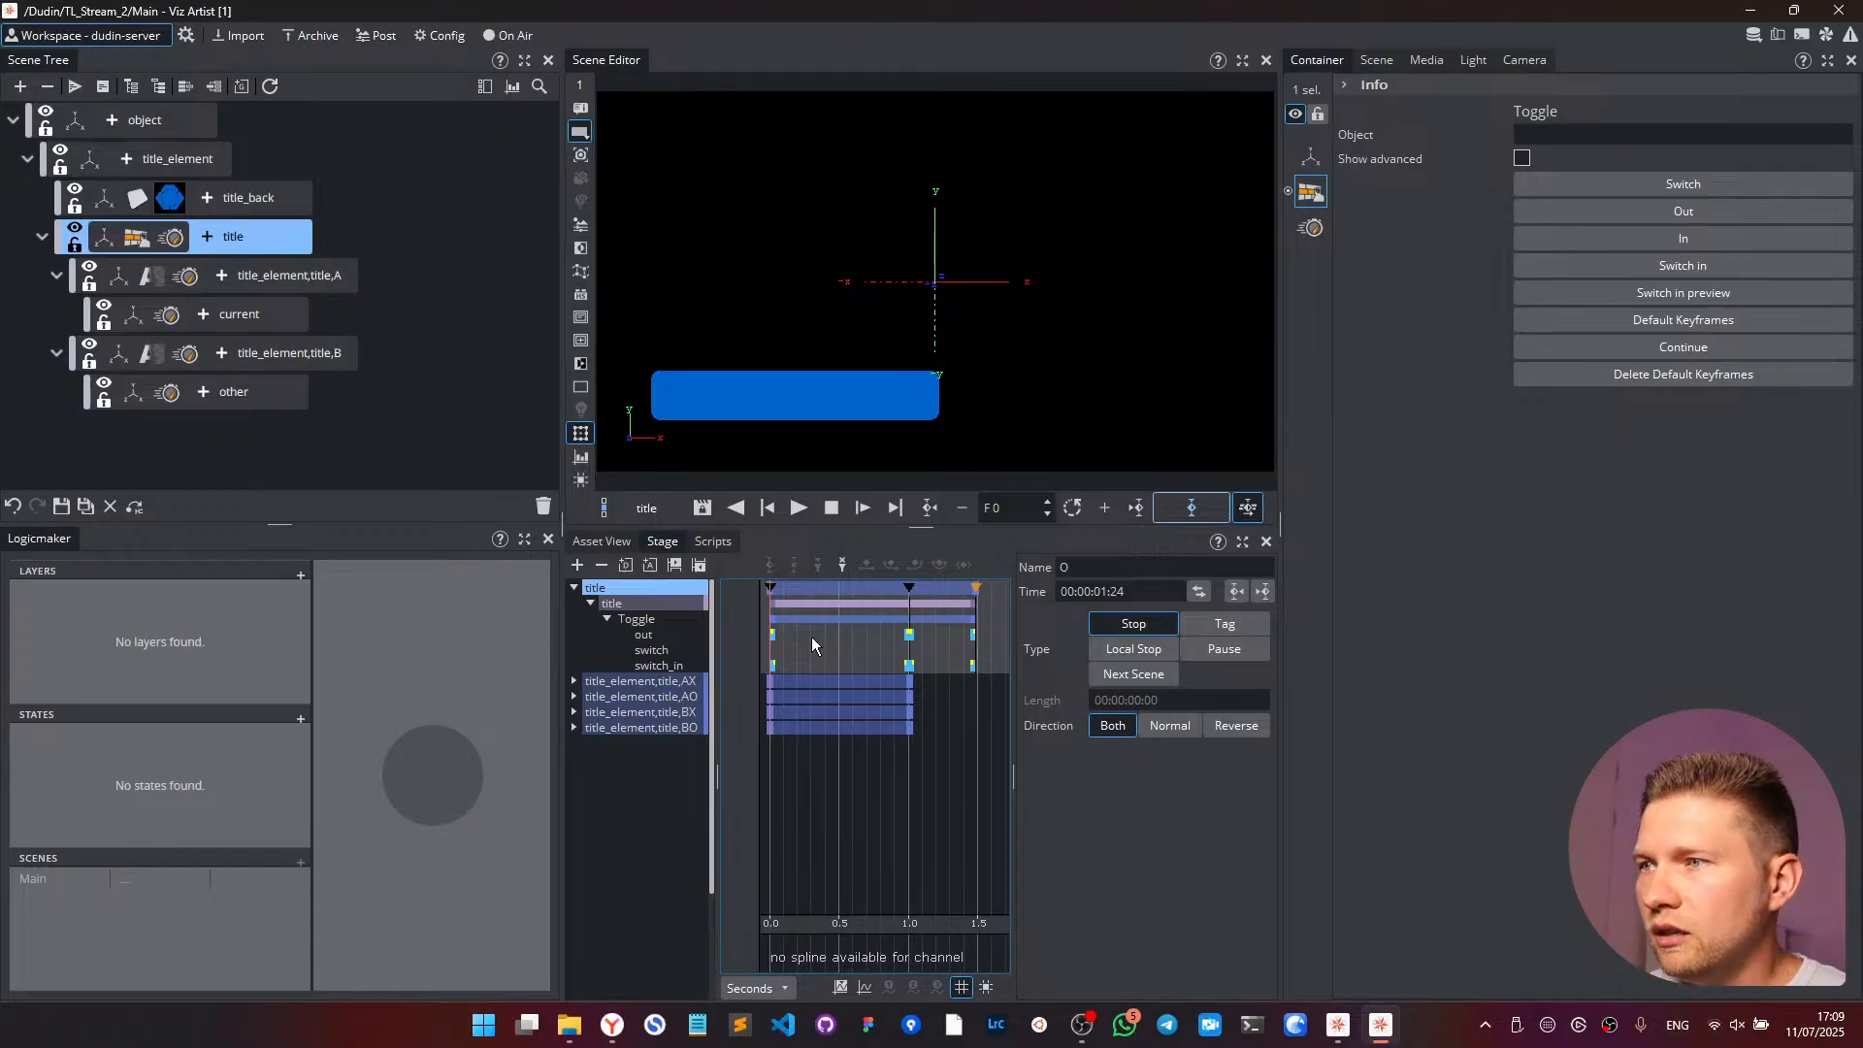
left_click(769, 637)
left_click_drag(767, 645, 973, 645)
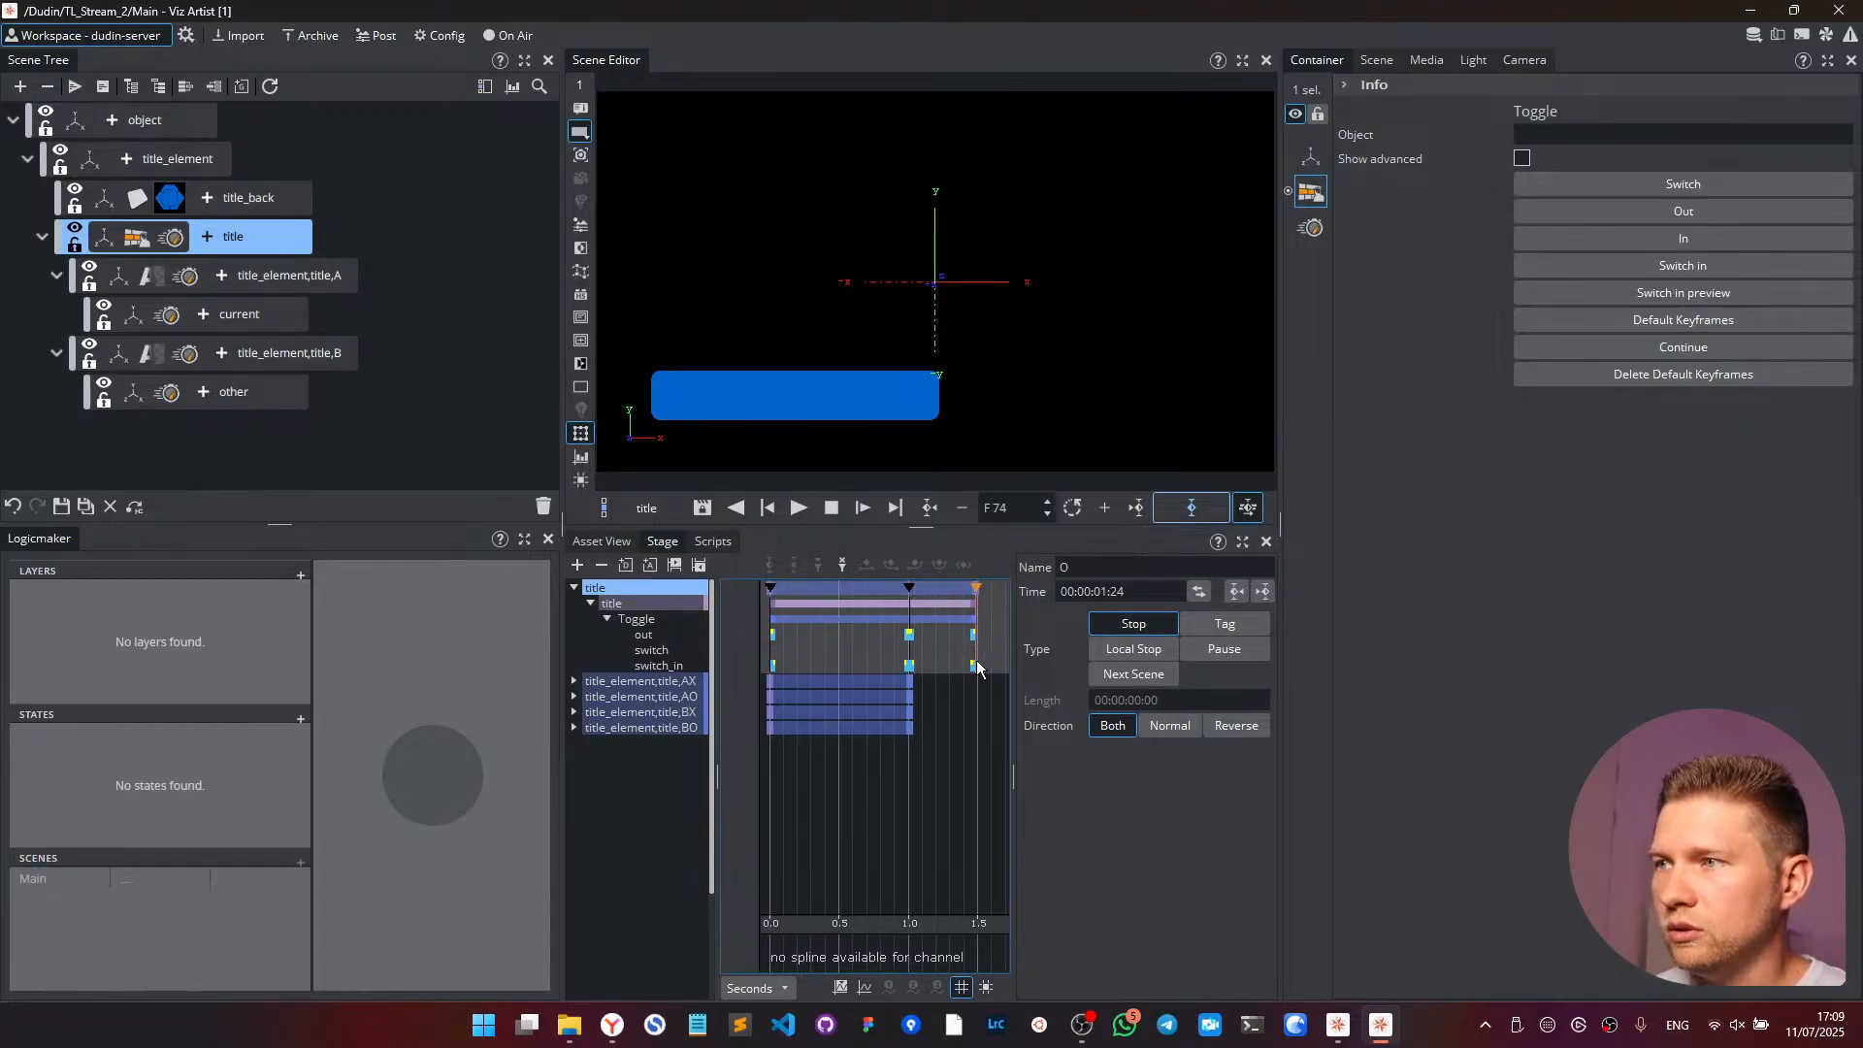
left_click(769, 588)
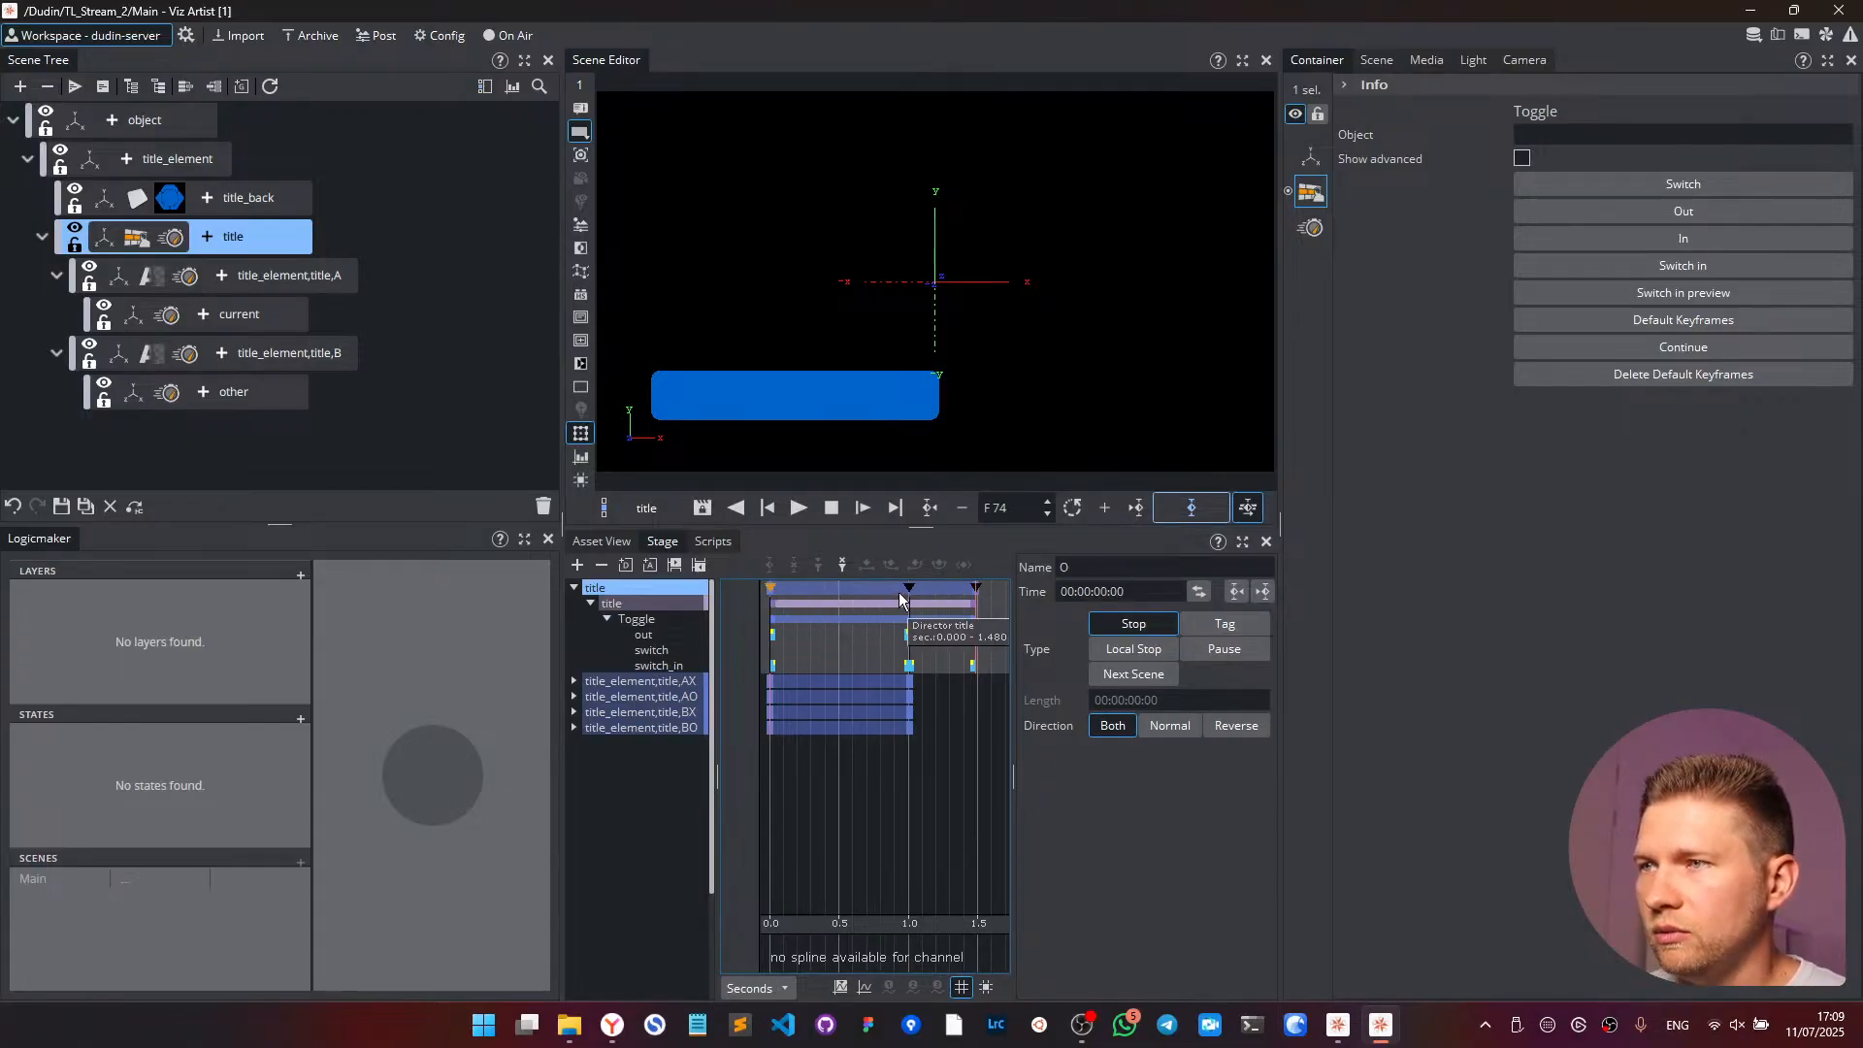
left_click(910, 588)
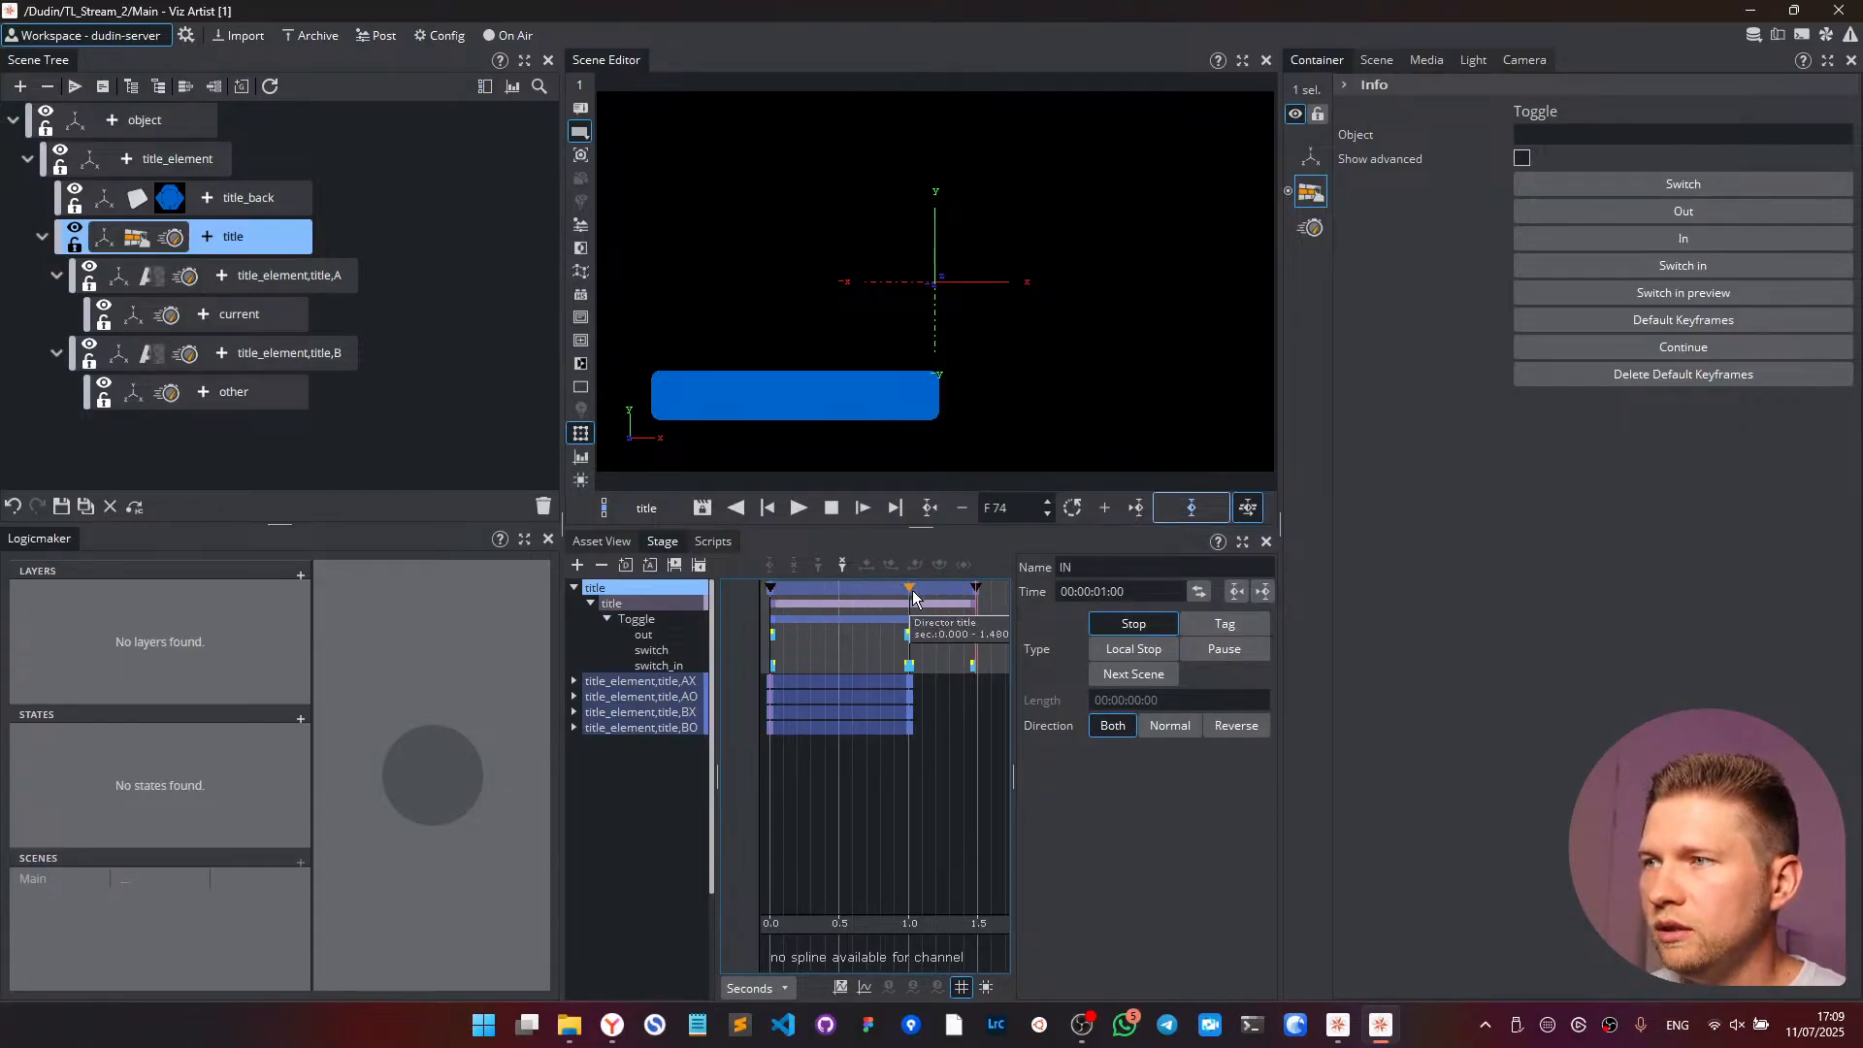
left_click(976, 587)
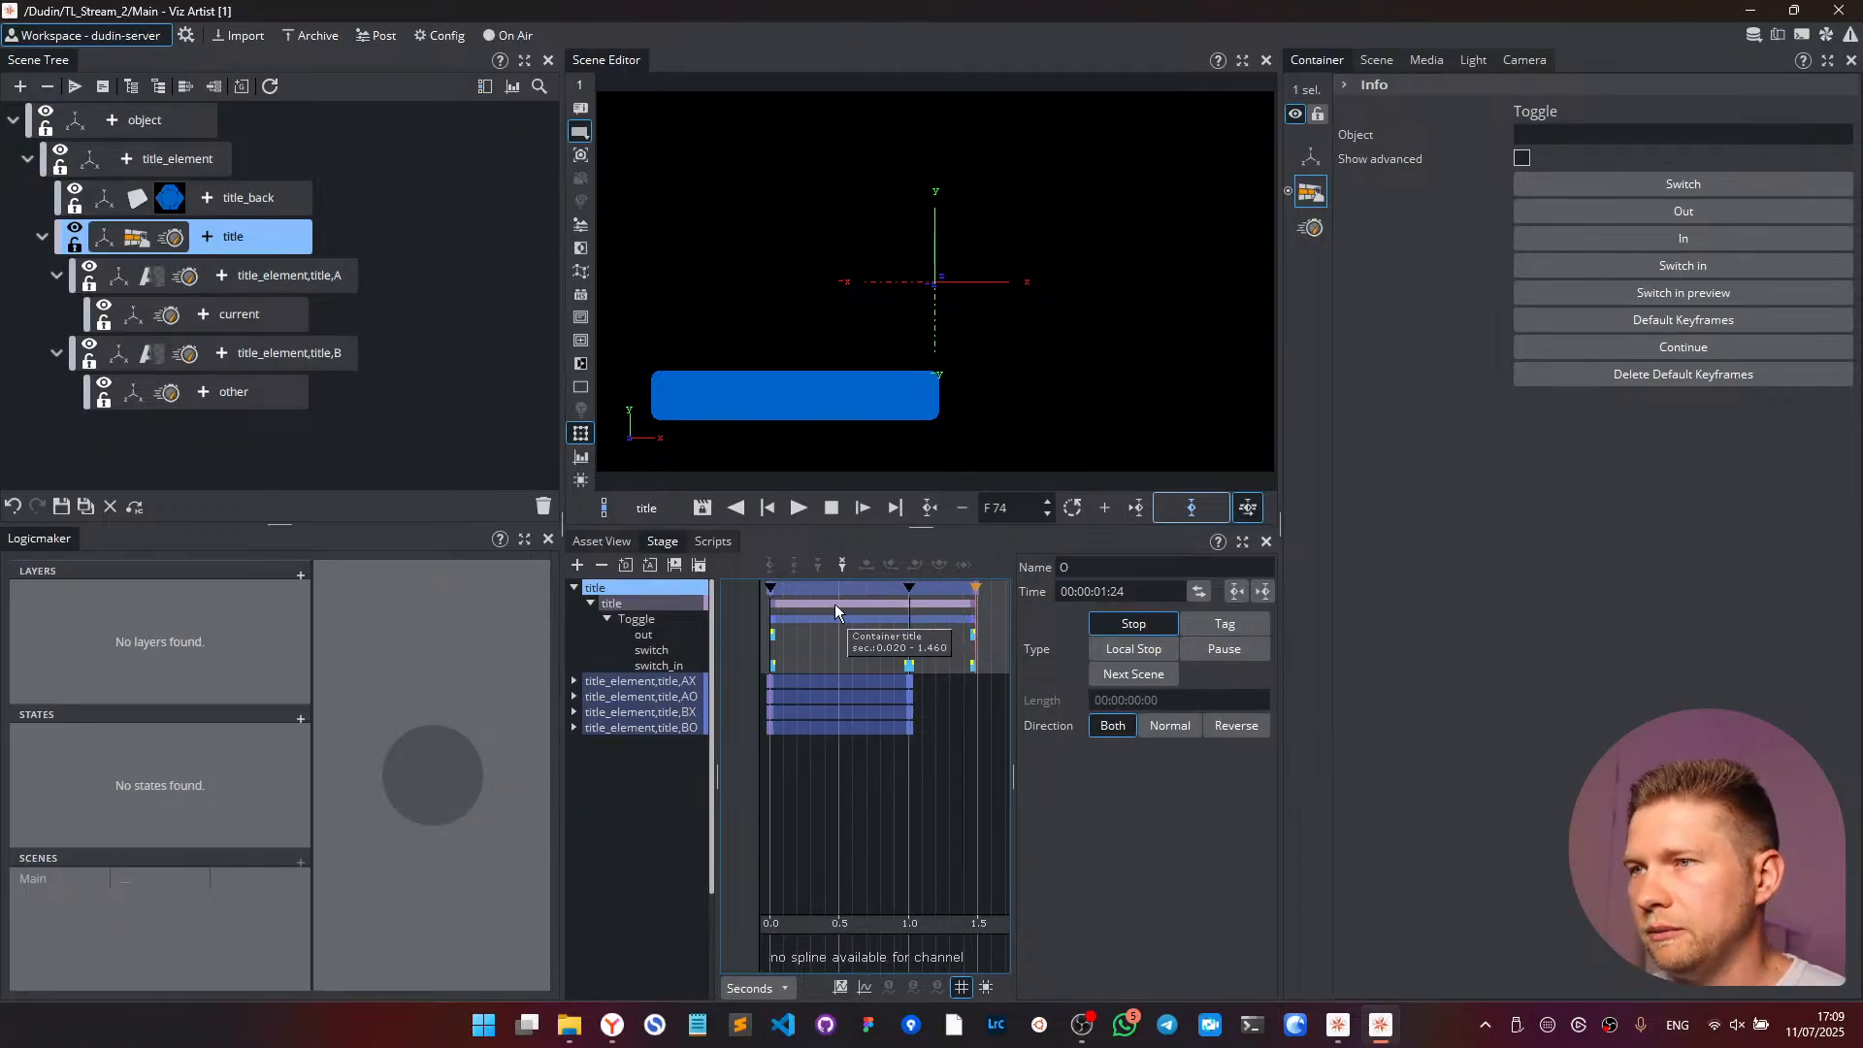
- Search the plugins for "windo" and add a Window Mask to the title_back container
left_click(138, 200)
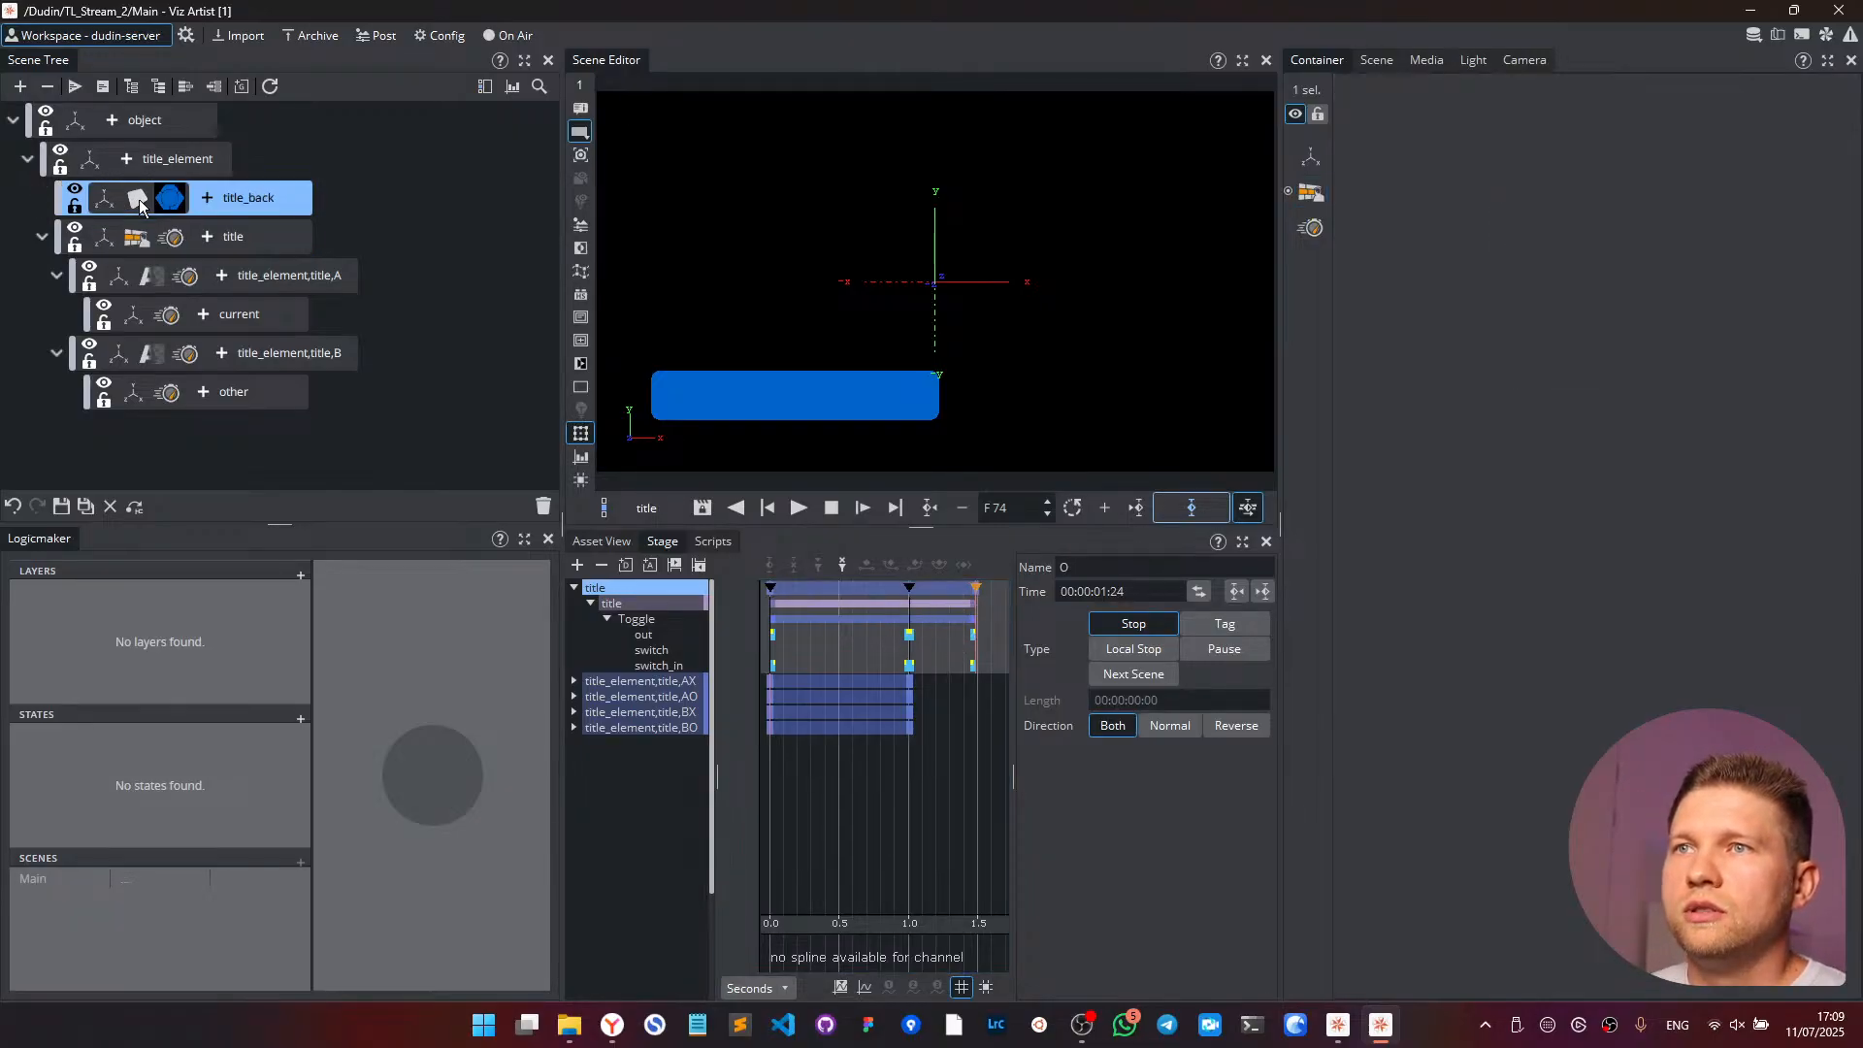
left_click(138, 200)
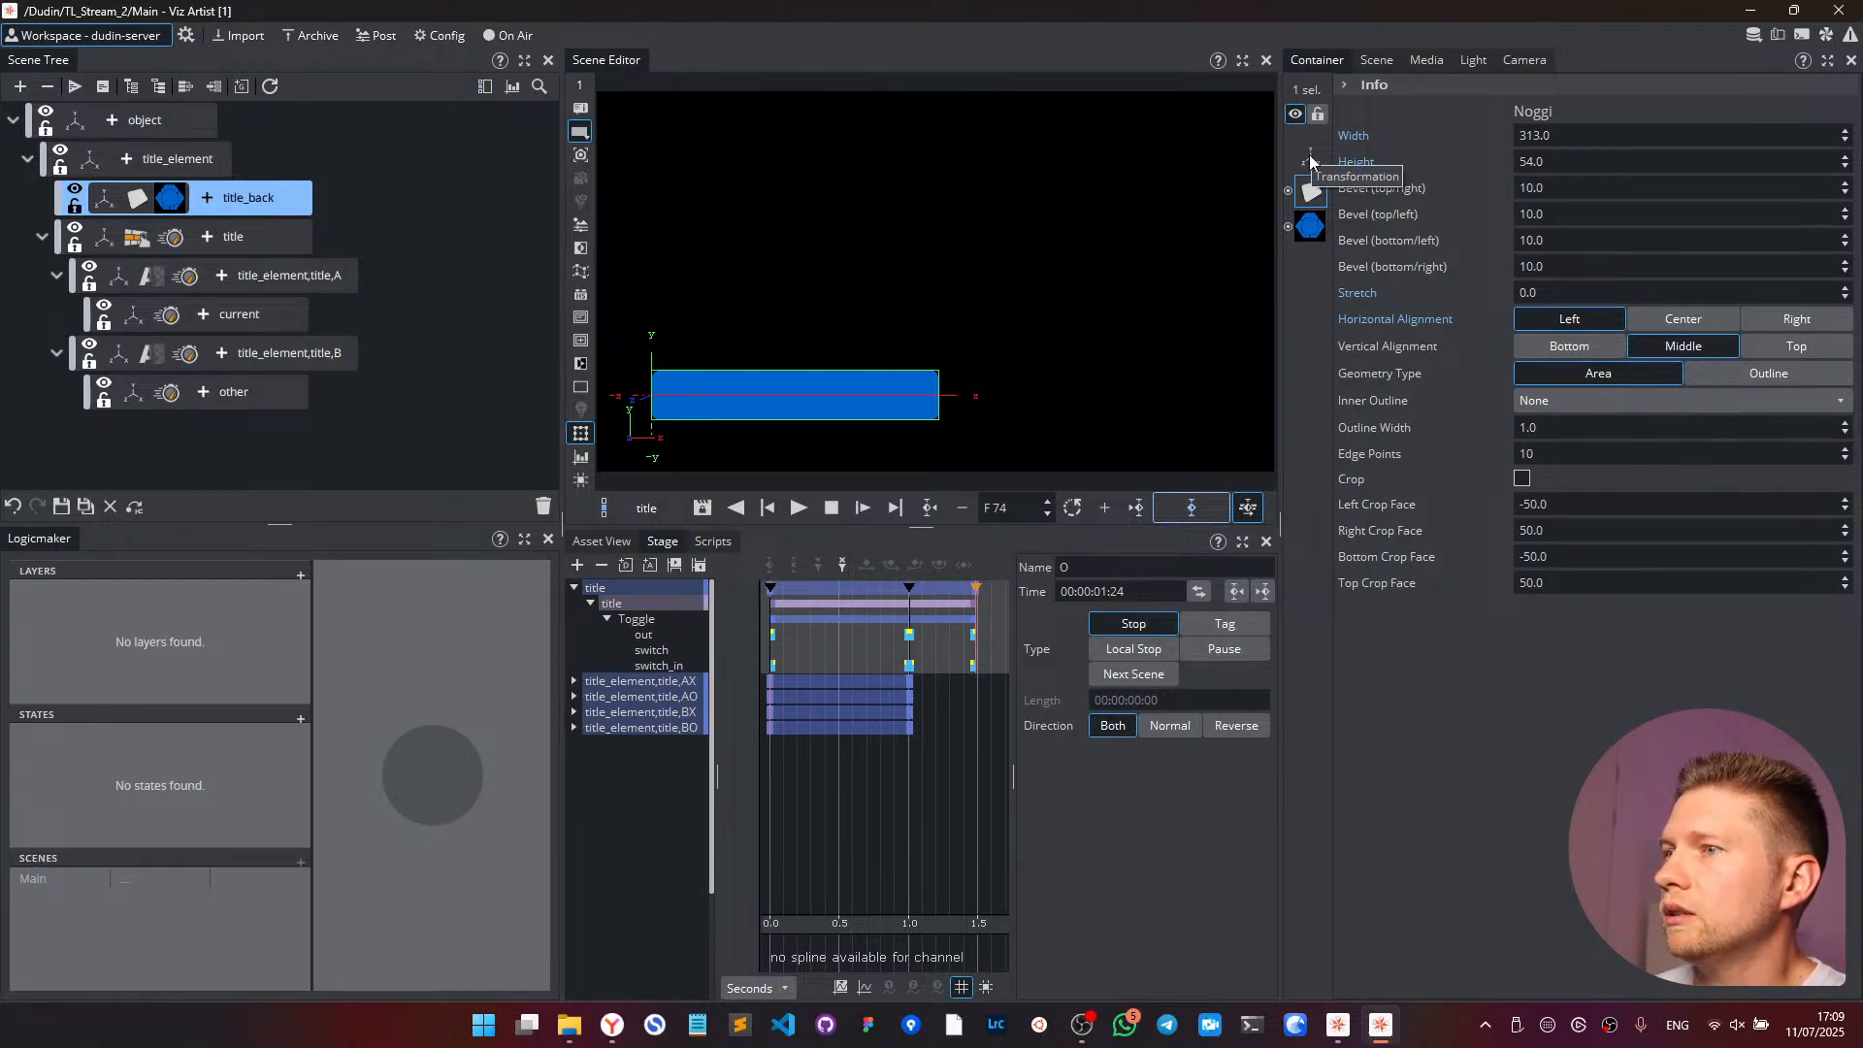
left_click(205, 198)
type("windo")
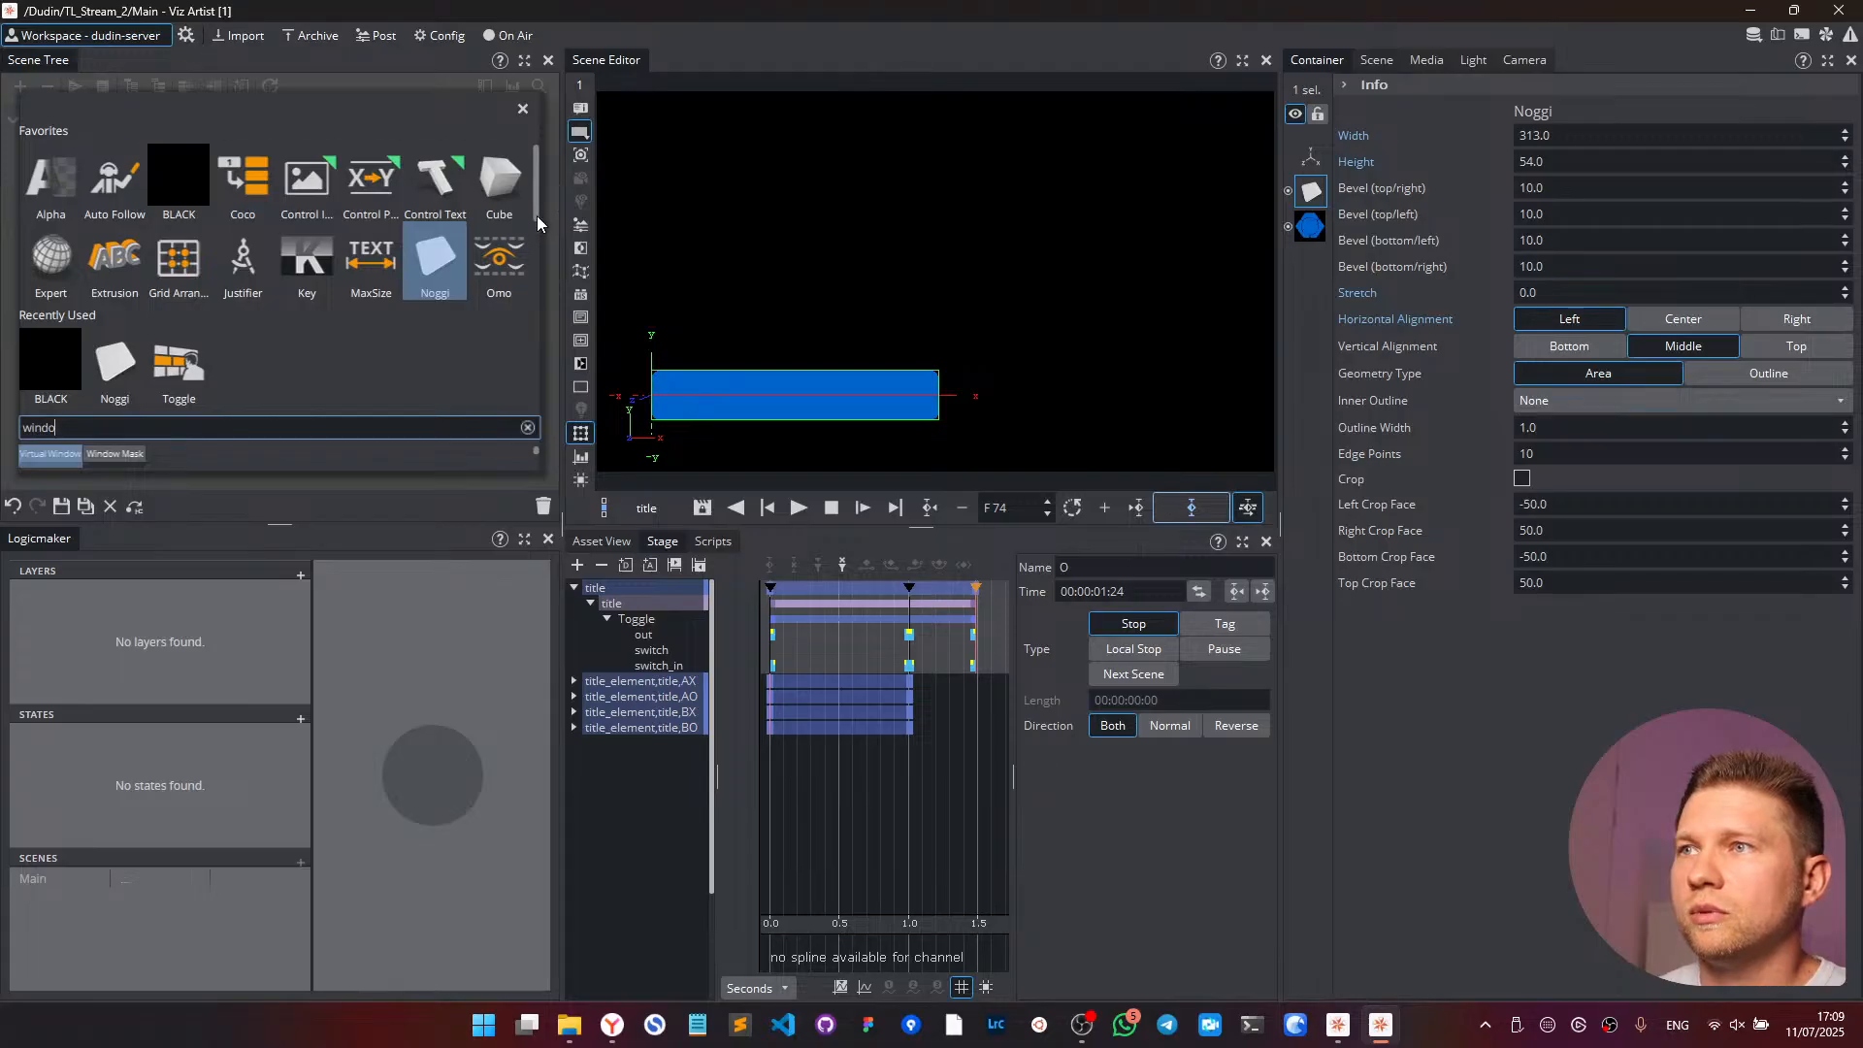
left_click_drag(537, 215, 538, 248)
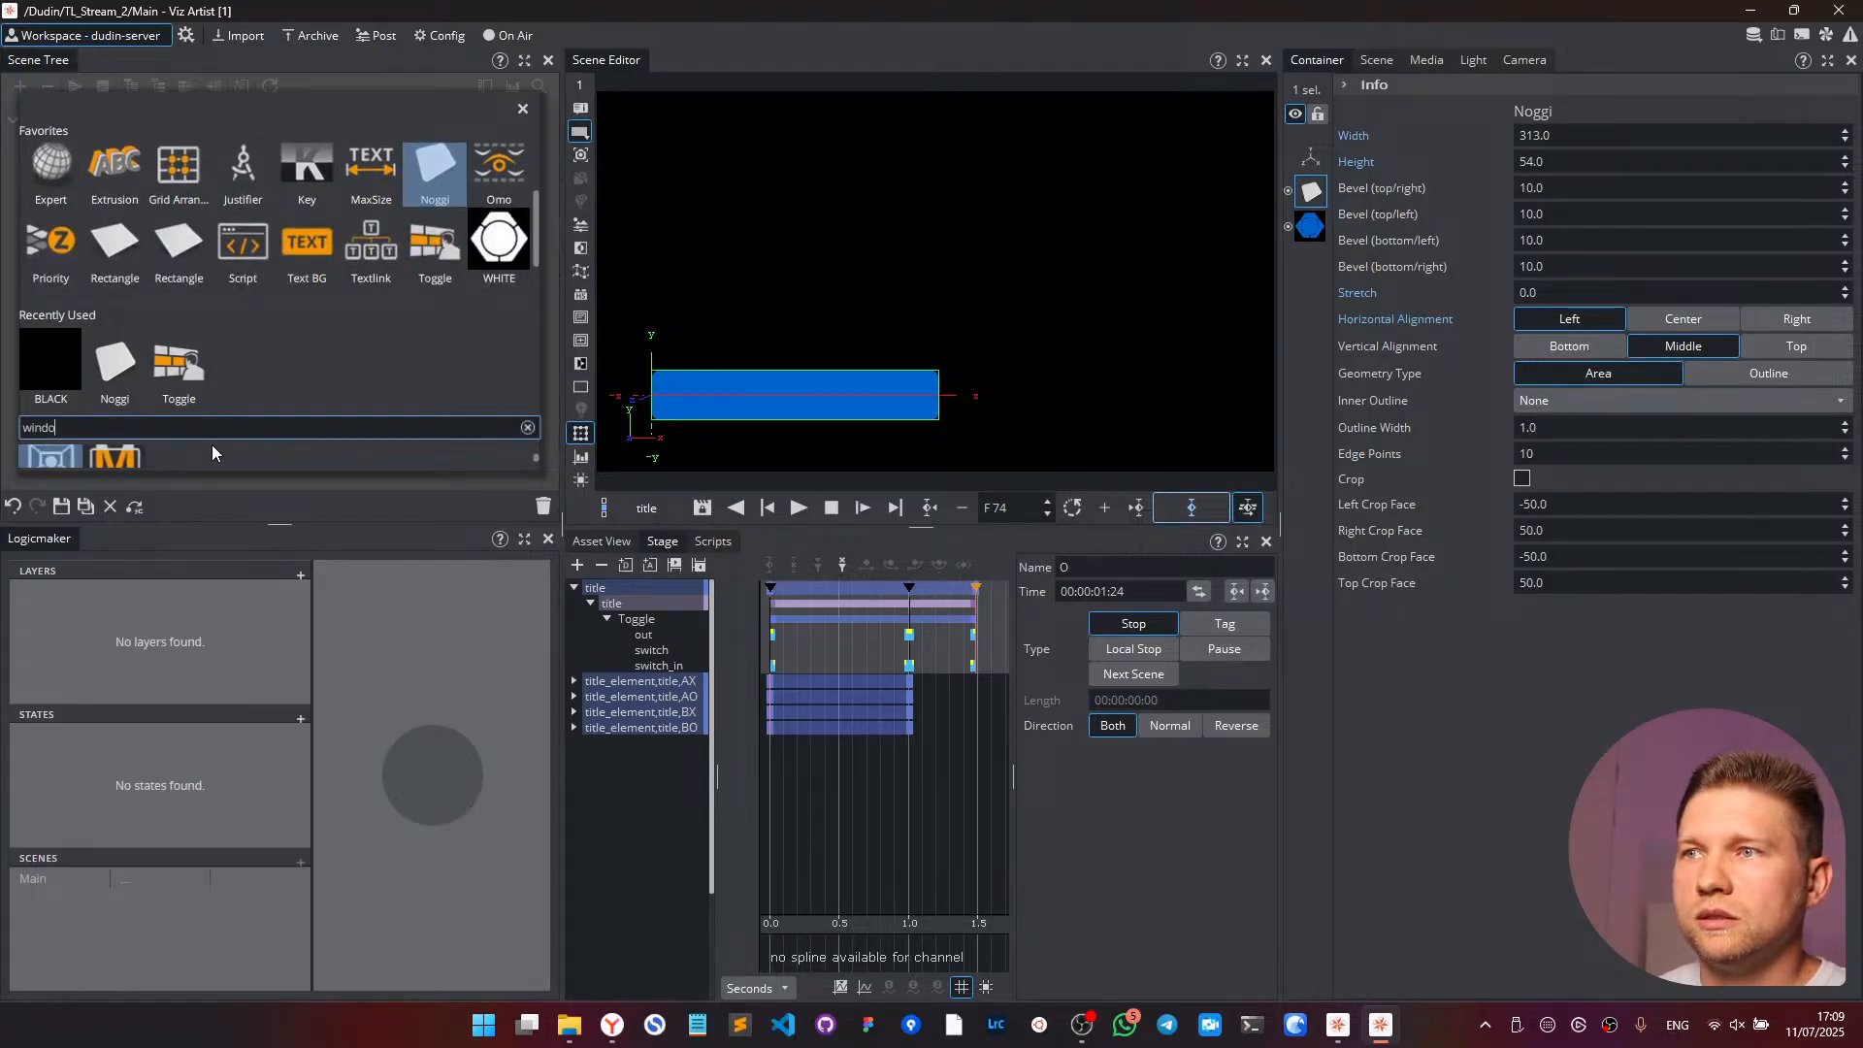
left_click(117, 454)
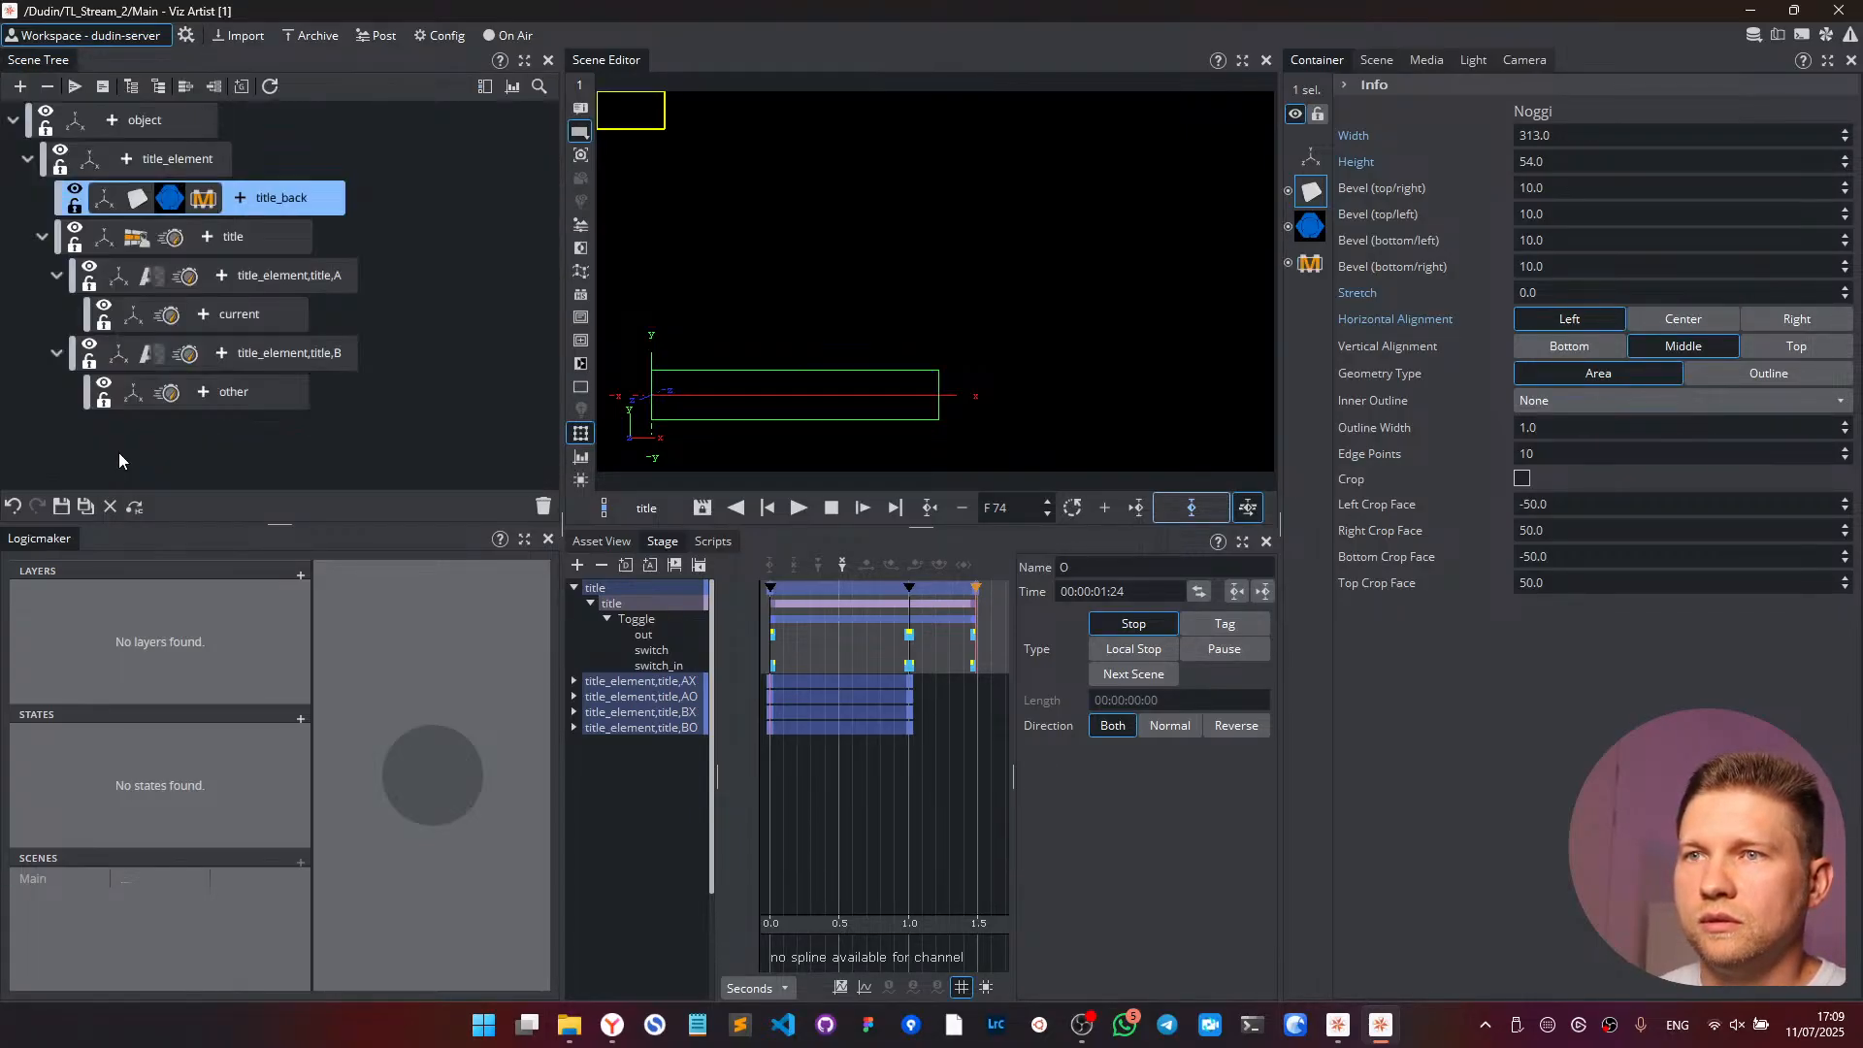
- Set the title_back window mask's width and height to 100
left_click(201, 200)
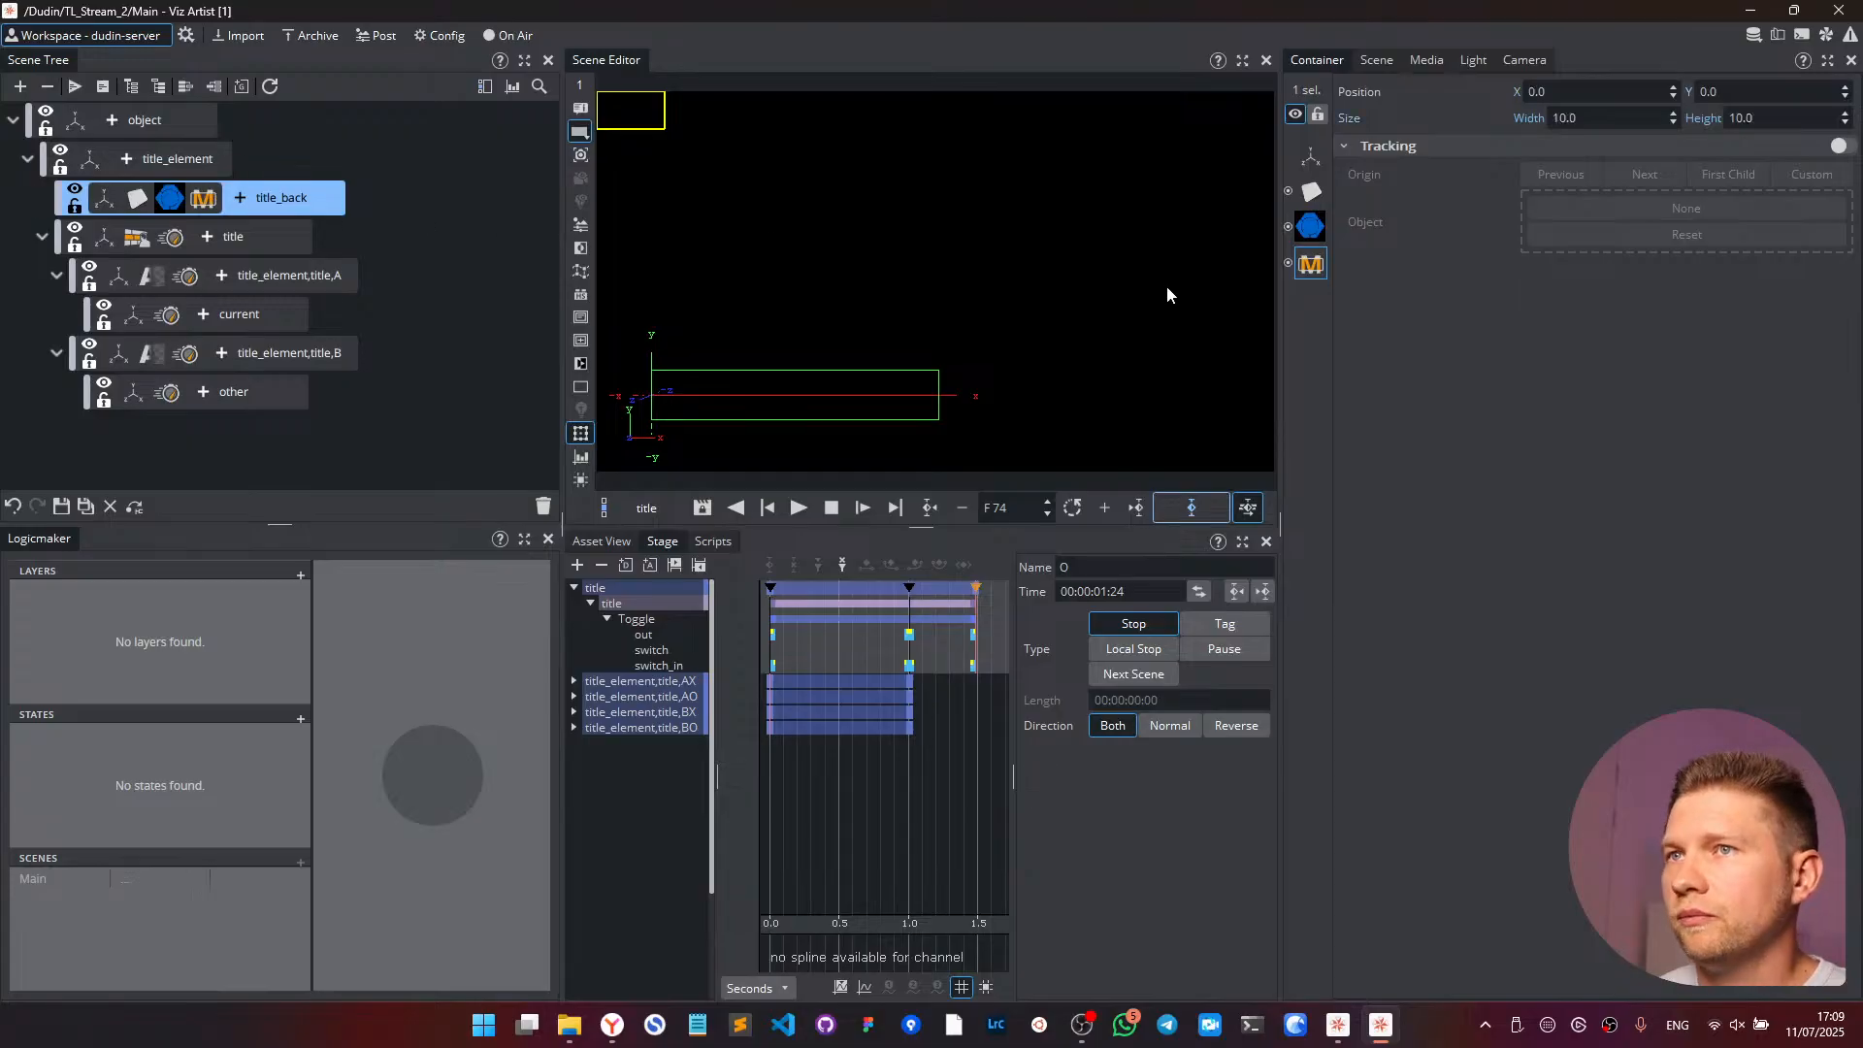
type("100")
key("Return")
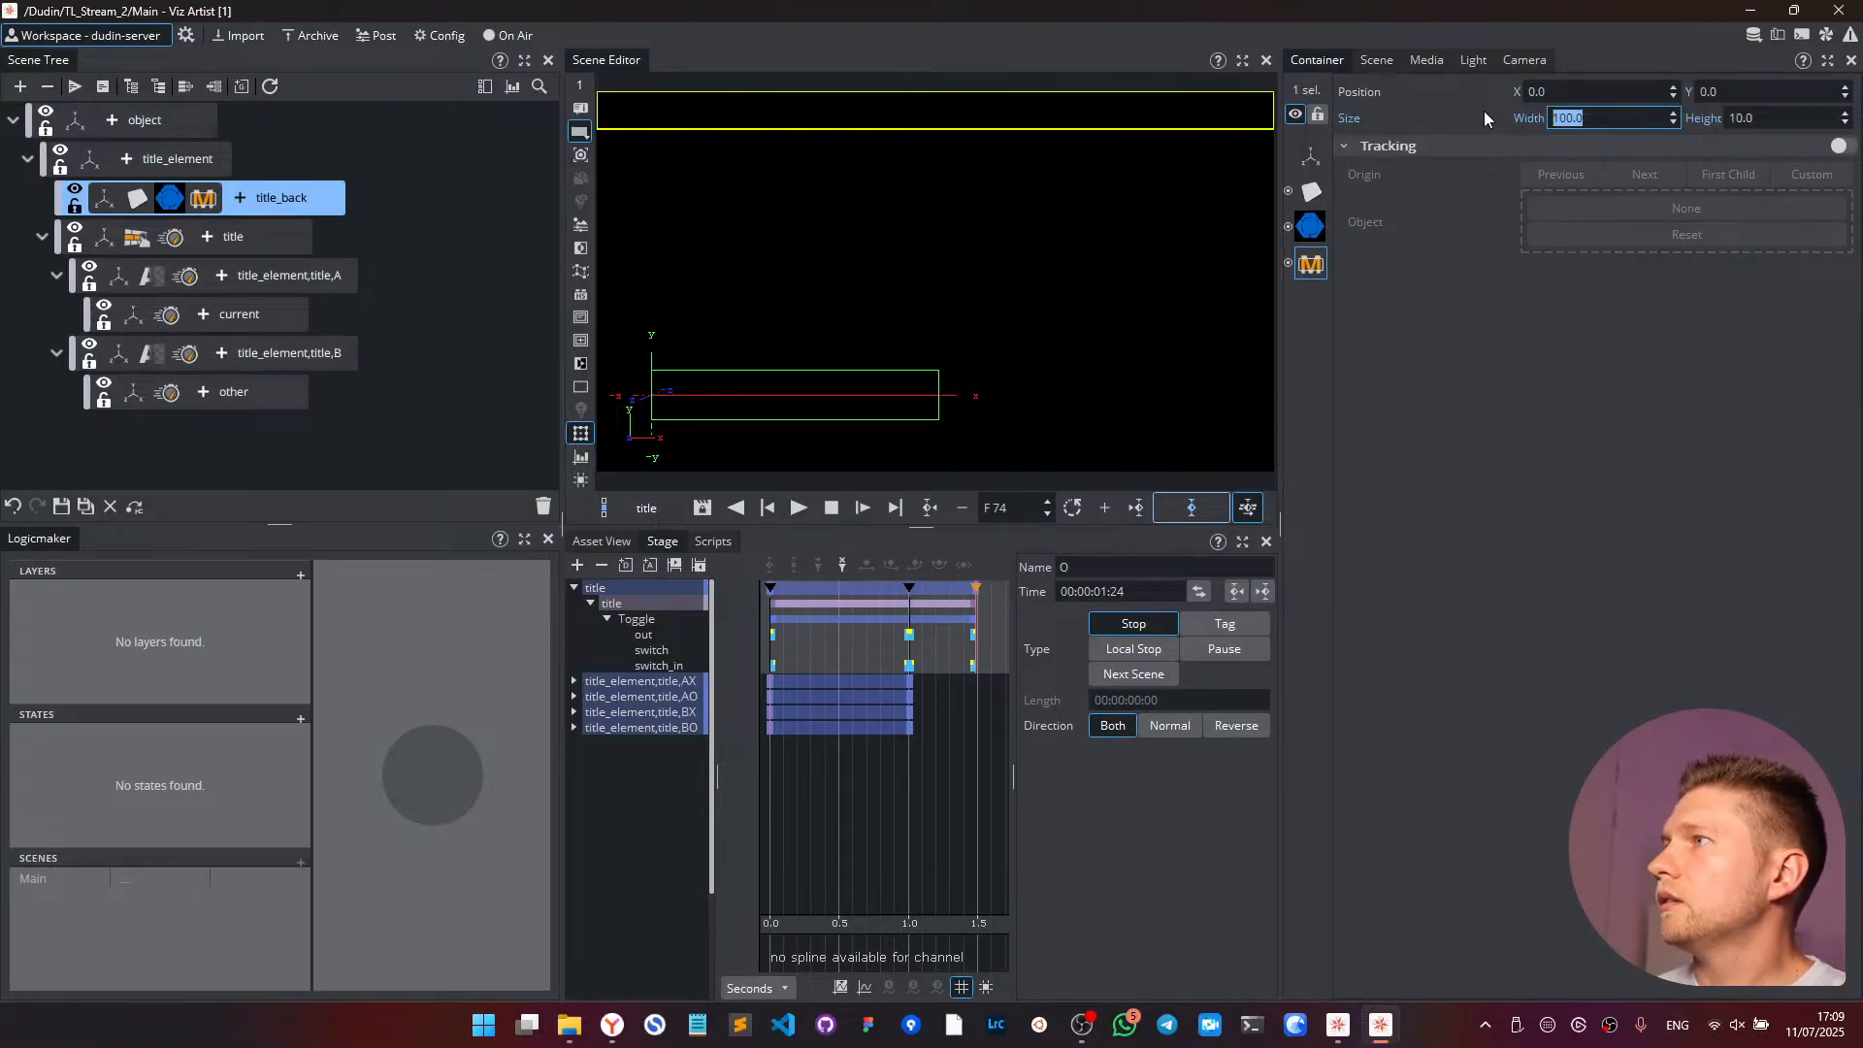
left_click_drag(1742, 119, 1834, 119)
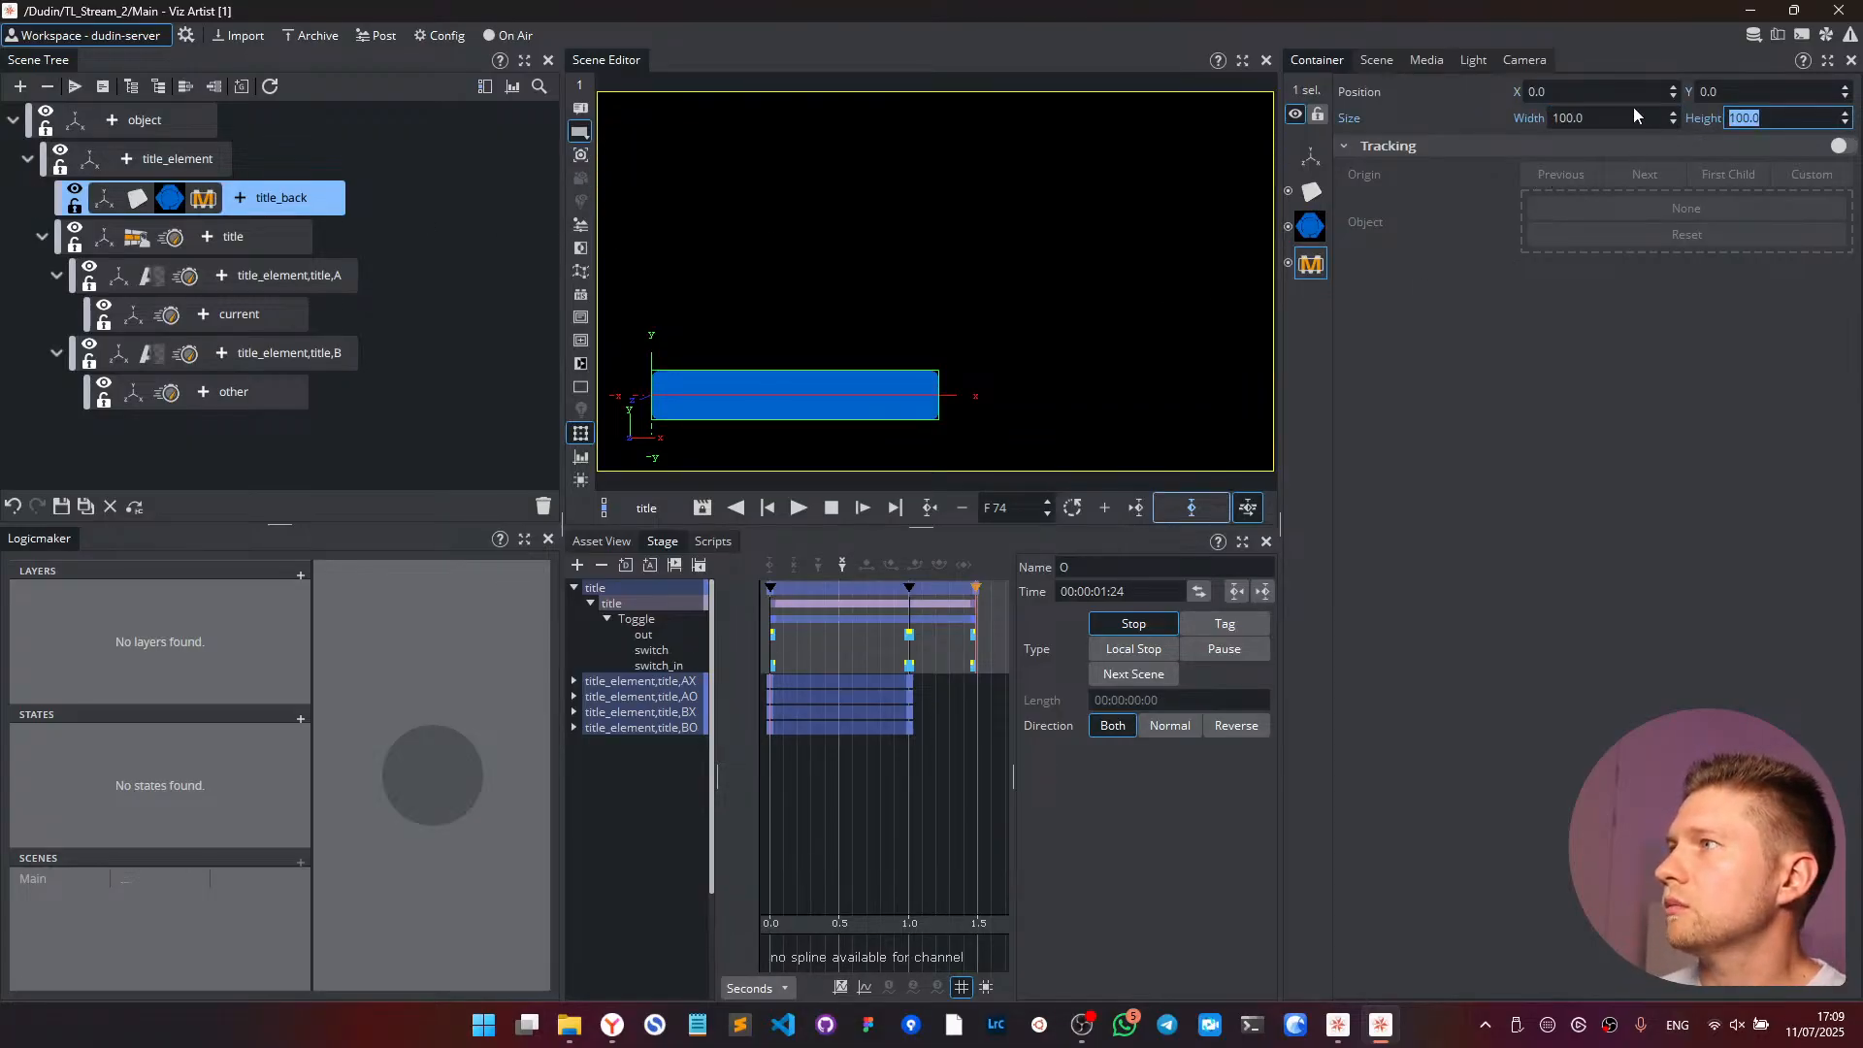
- Keyframe the title_back mask's width in the title director at 7 on frame 0 and 90 on frame 50
left_click_drag(1538, 118, 1513, 124)
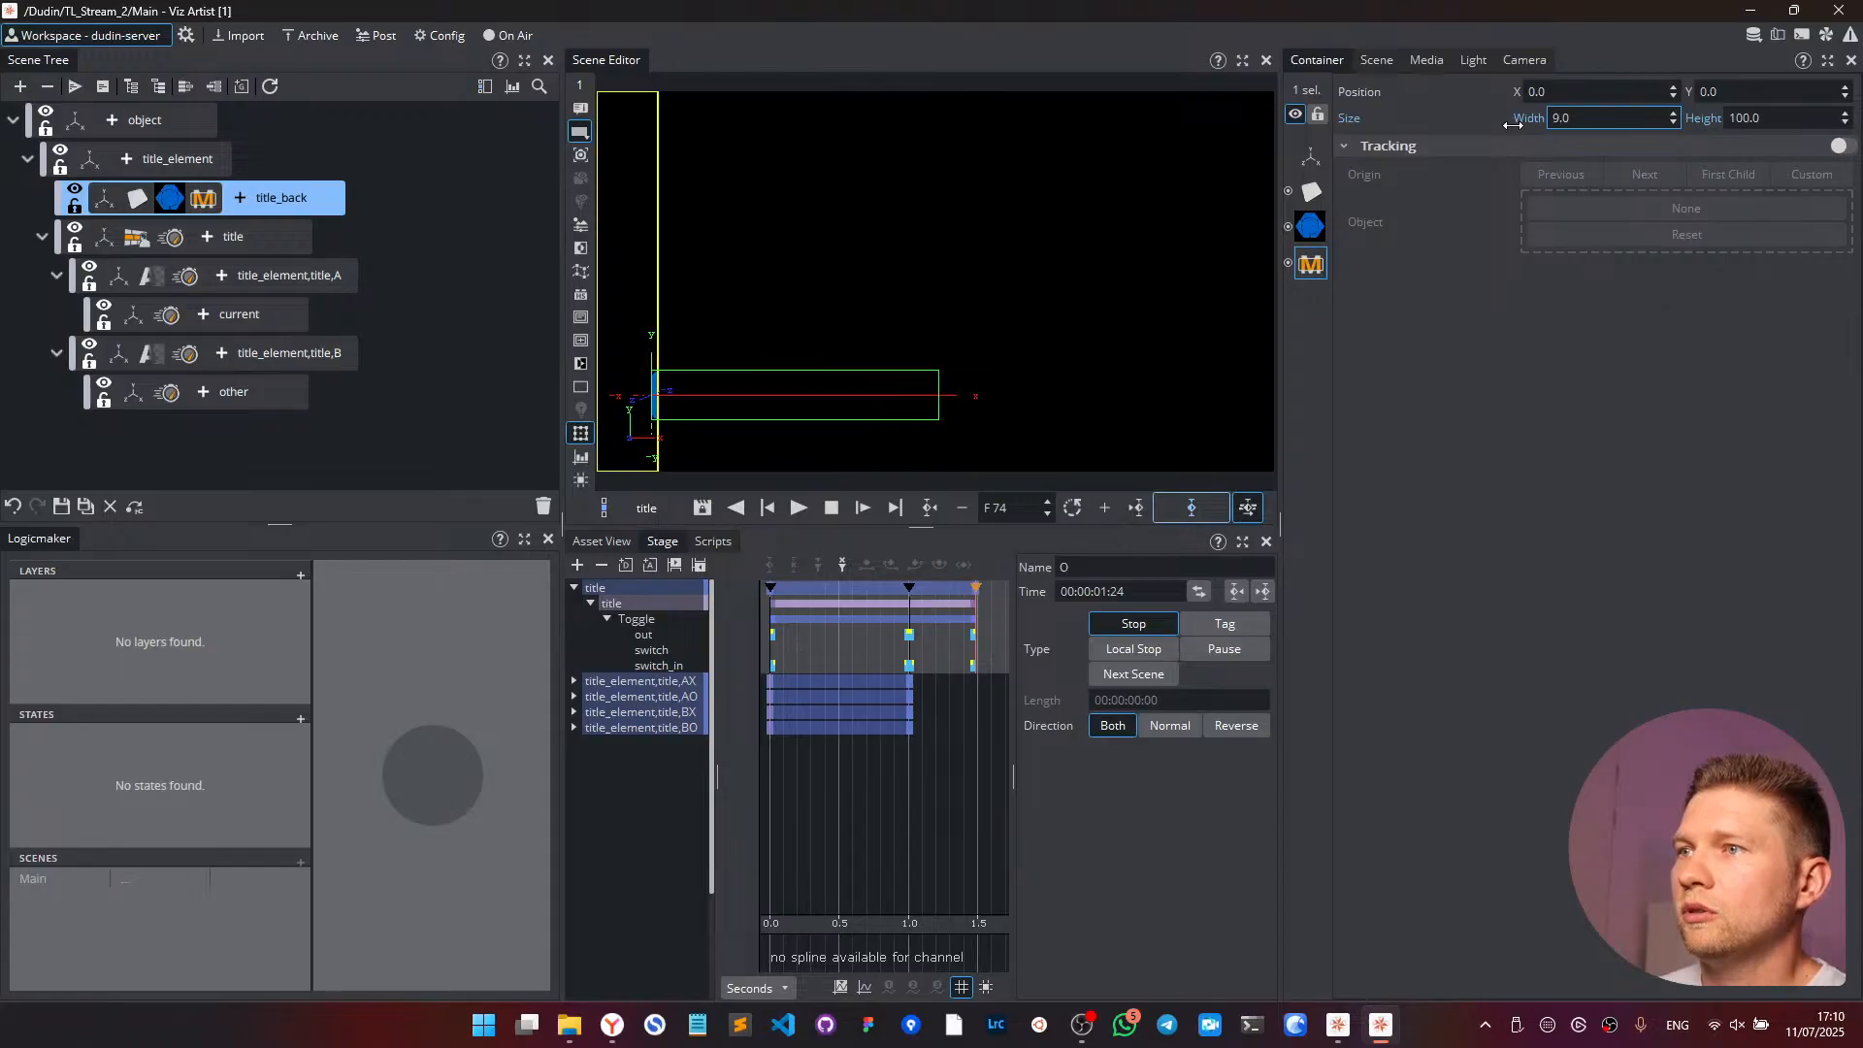
left_click(1571, 118)
type("7")
key("Return")
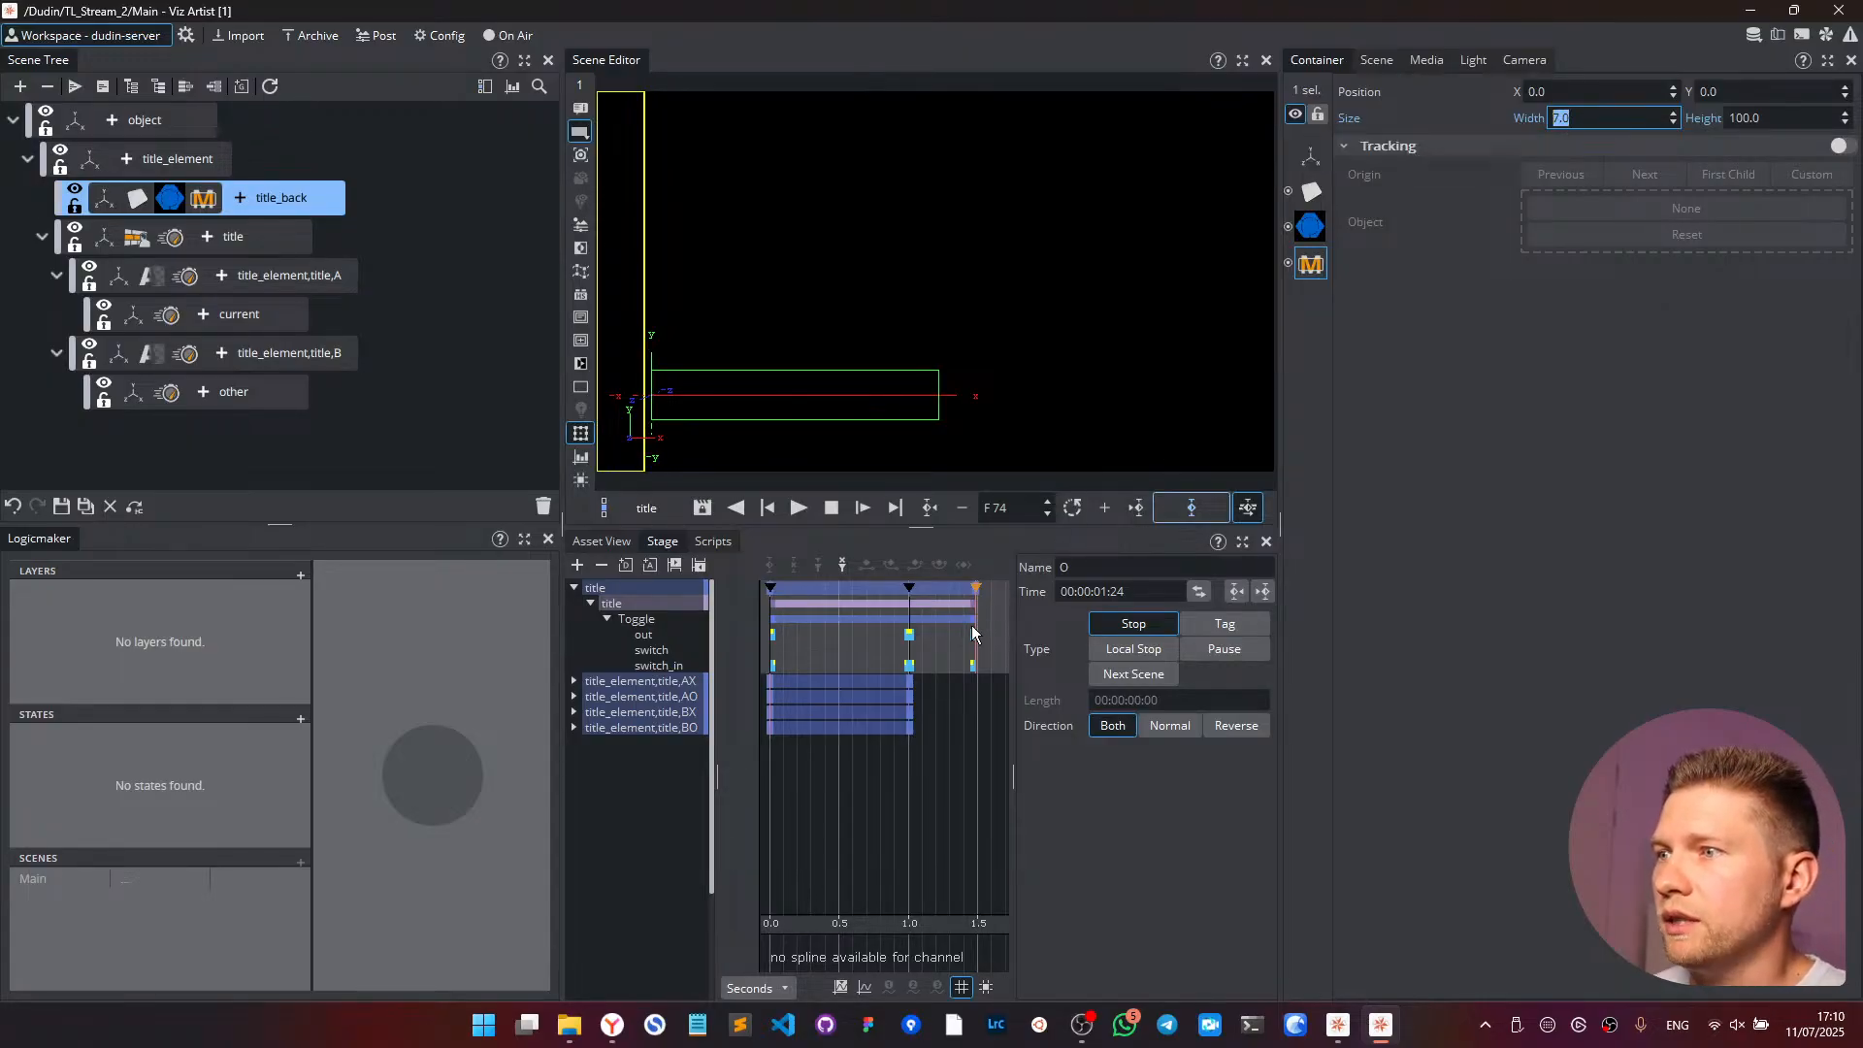
left_click(607, 627)
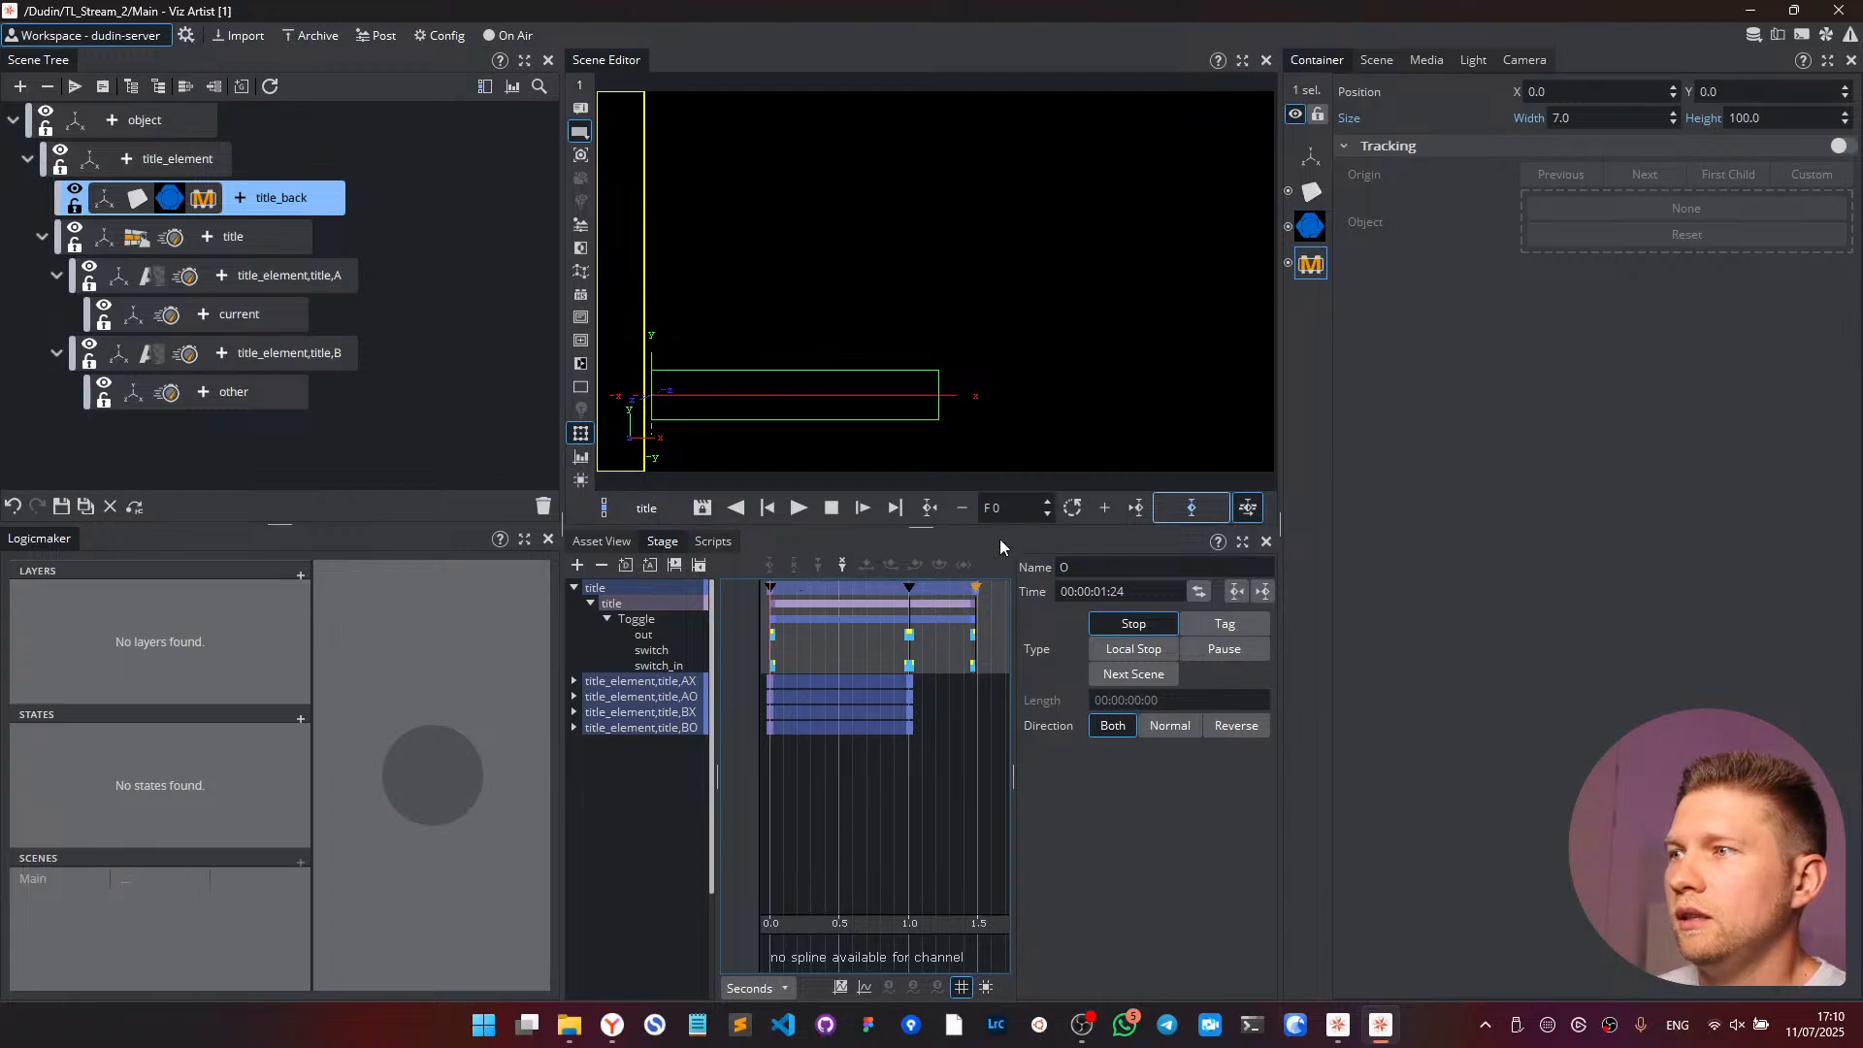
left_click(1170, 509)
left_click_drag(1572, 117, 1661, 124)
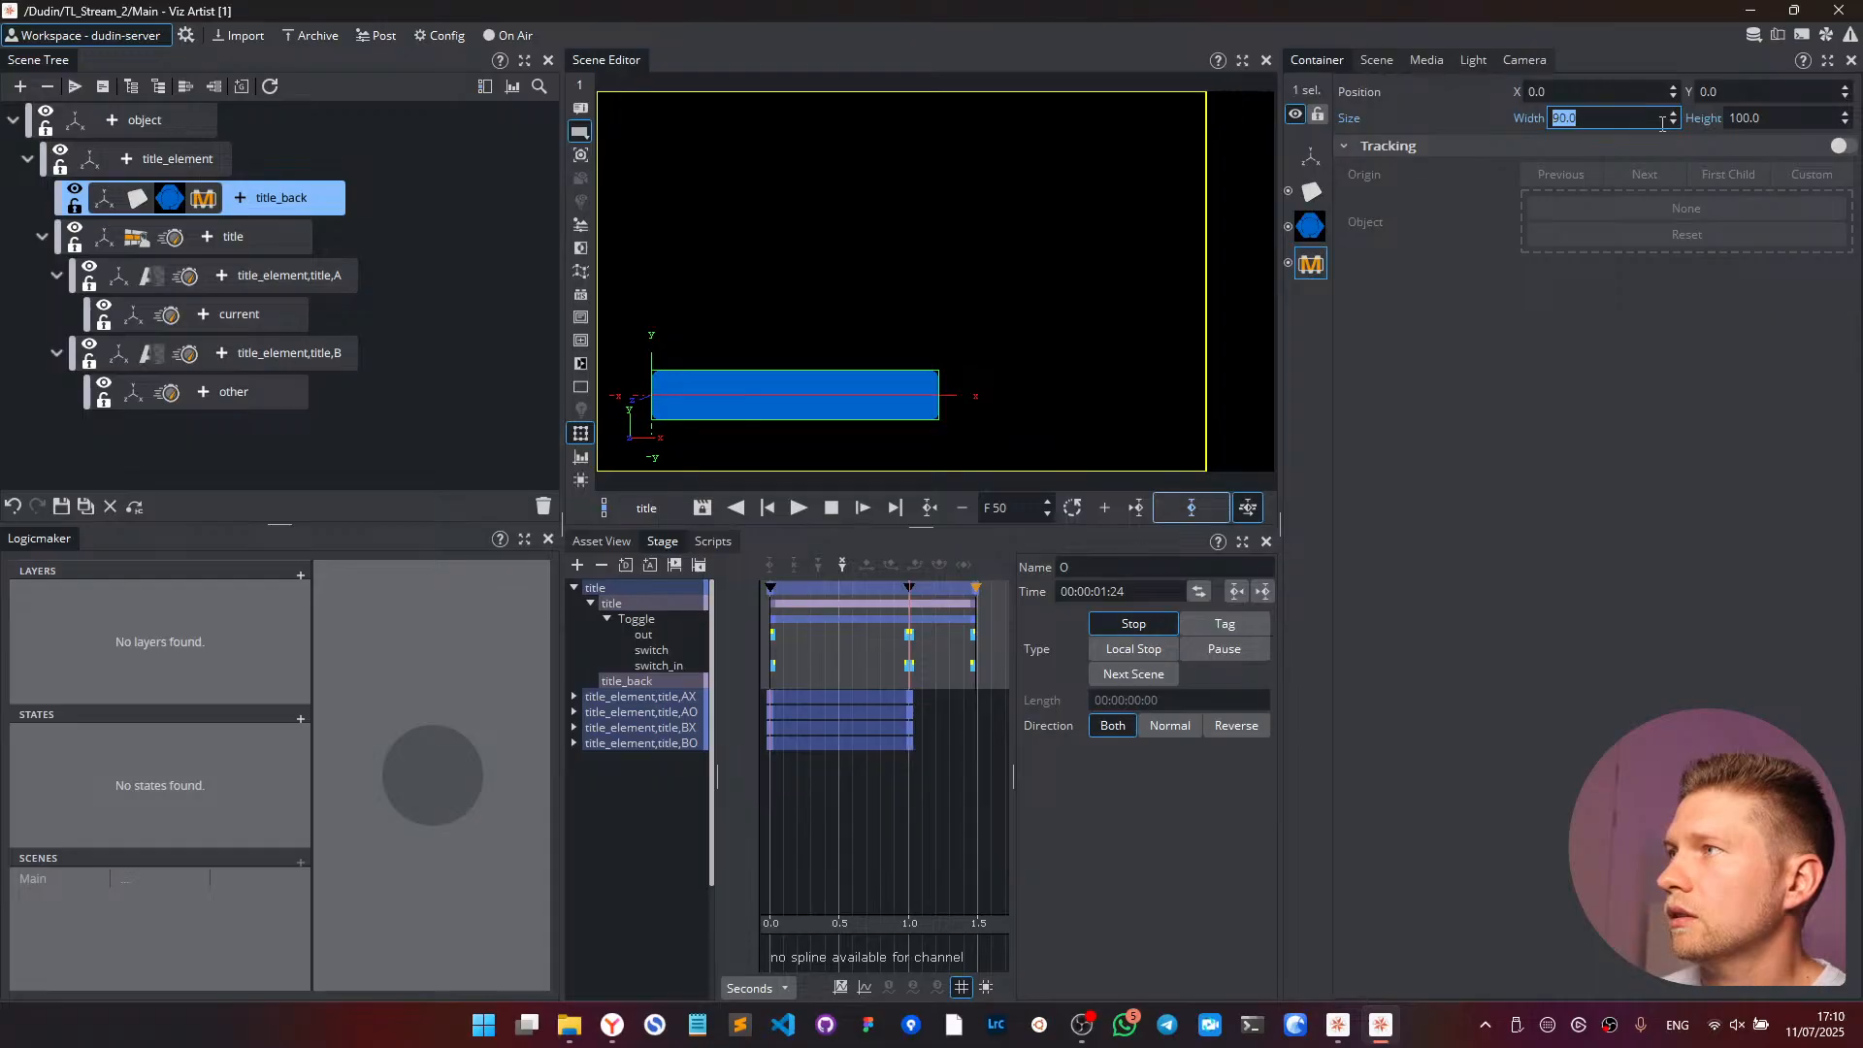
left_click(1191, 508)
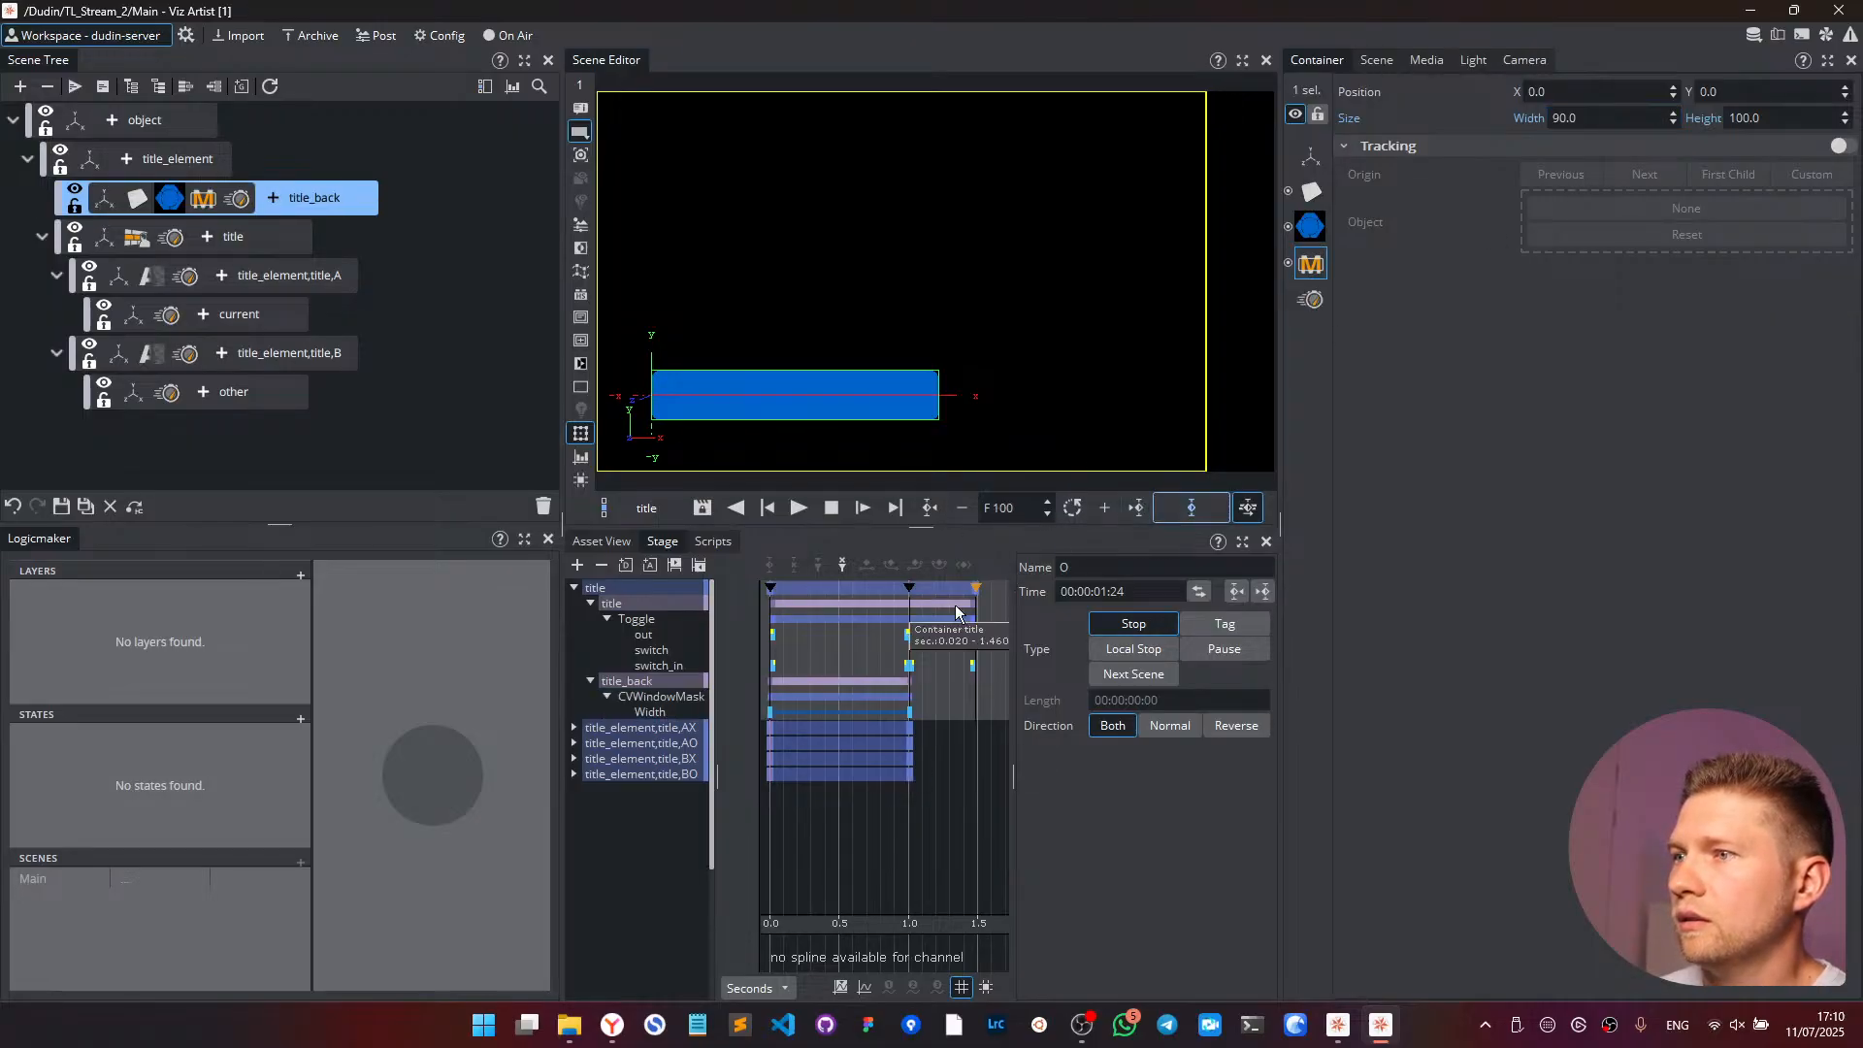
- Copy the mask's first Width keyframe to 00:00:01:24 and play the title director through its stops
mouse_move(901, 672)
left_mouse_down()
mouse_move(785, 662)
mouse_move(910, 657)
left_mouse_up()
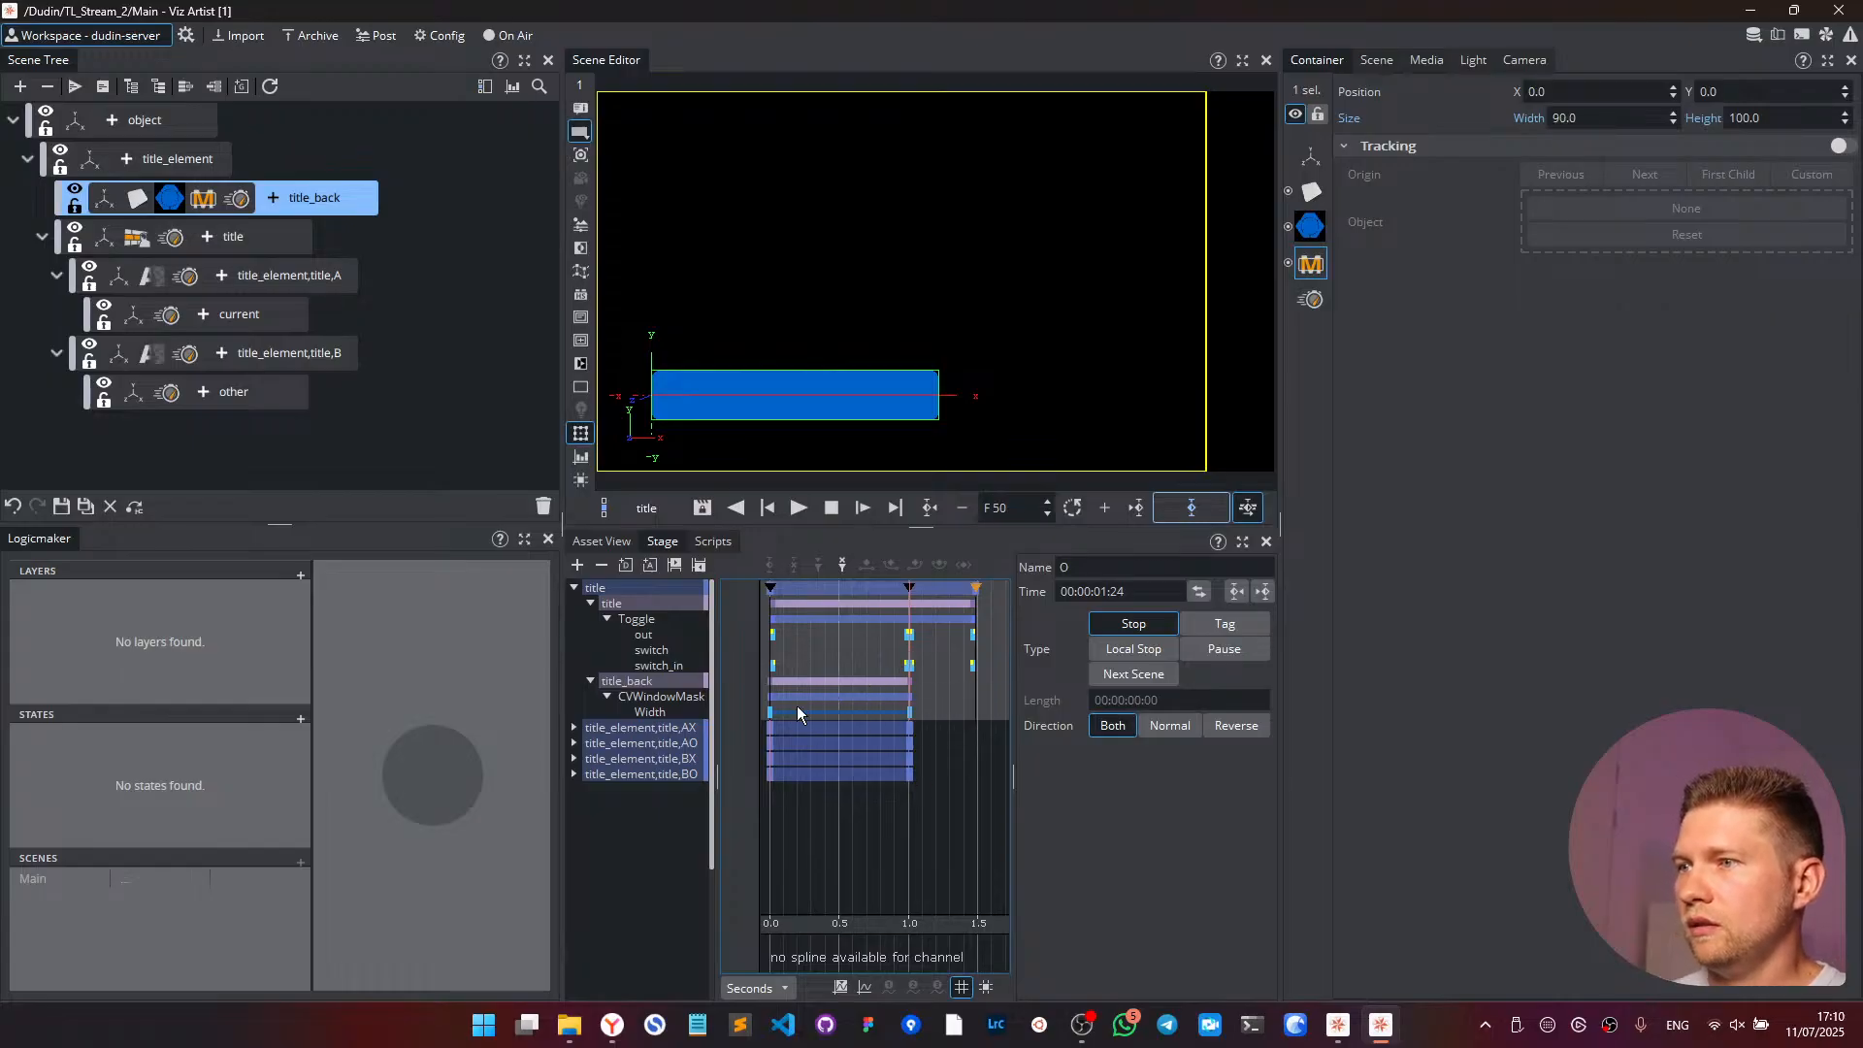
left_click_drag(770, 712, 977, 707, "ctrl")
left_click_drag(912, 656, 740, 665)
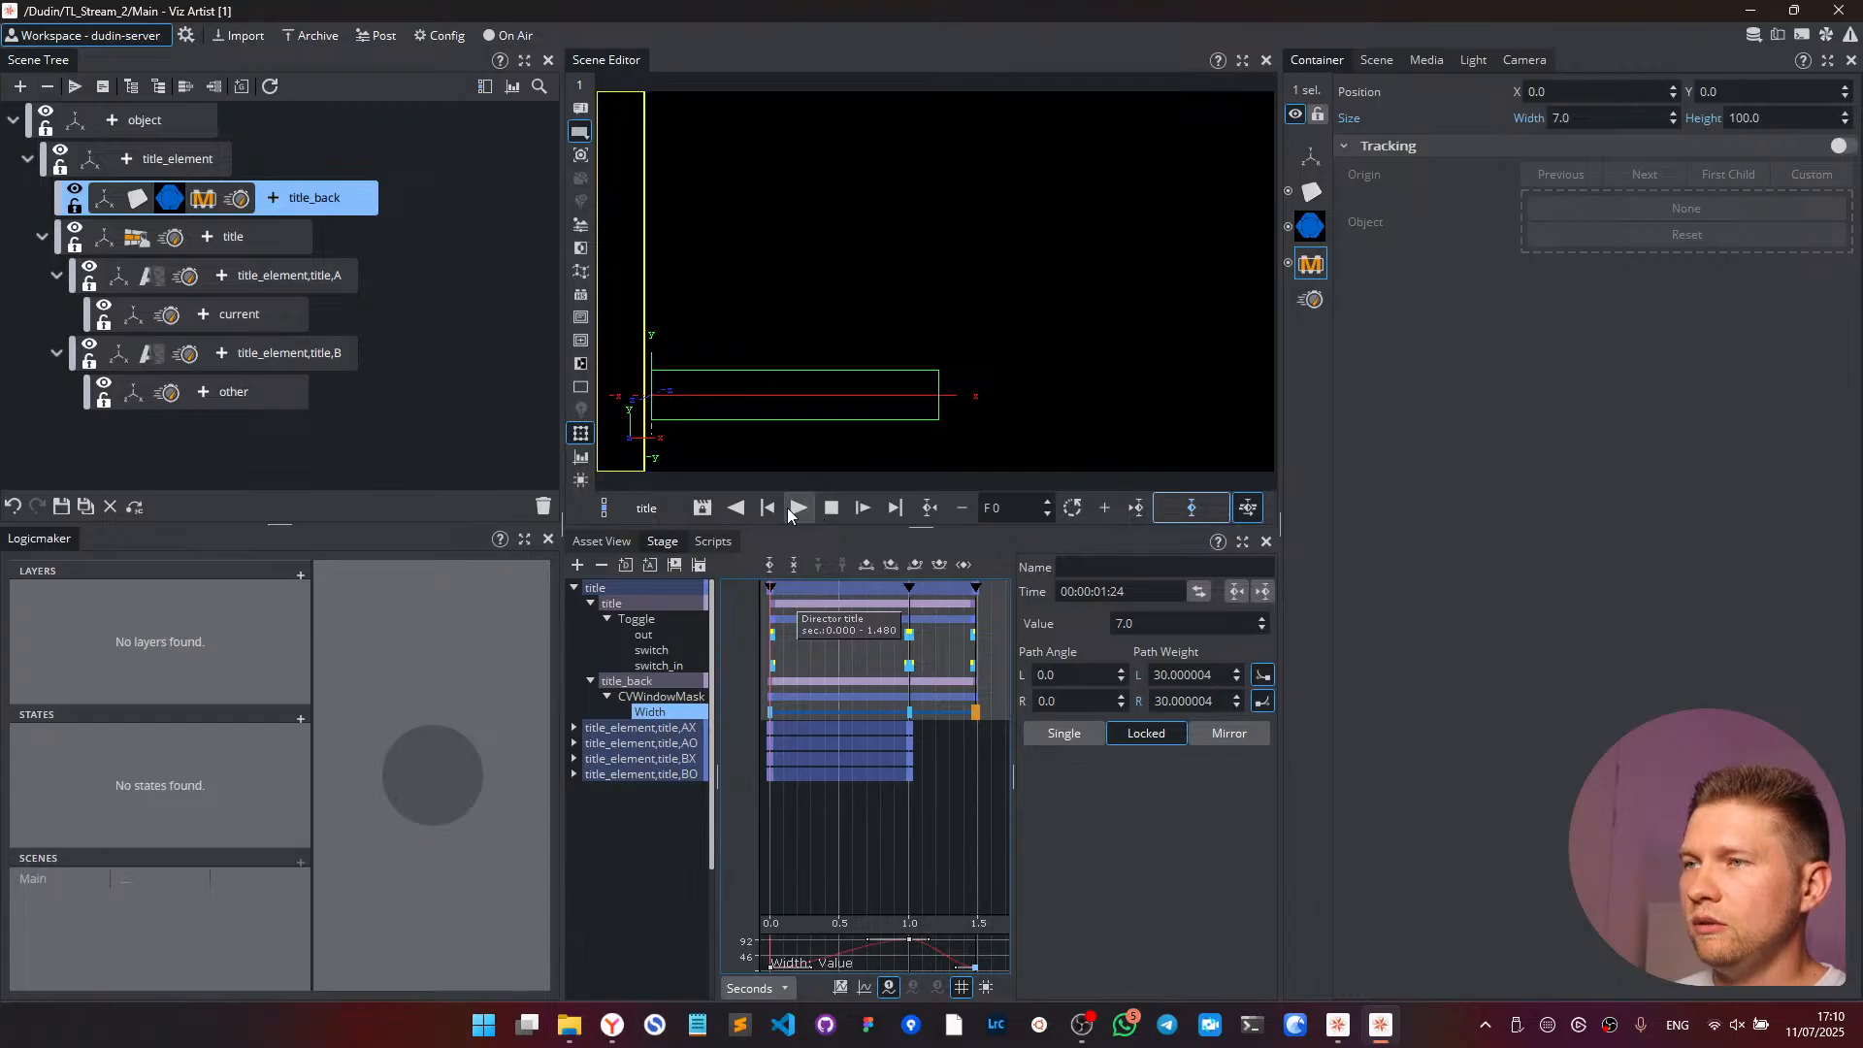
left_click(855, 516)
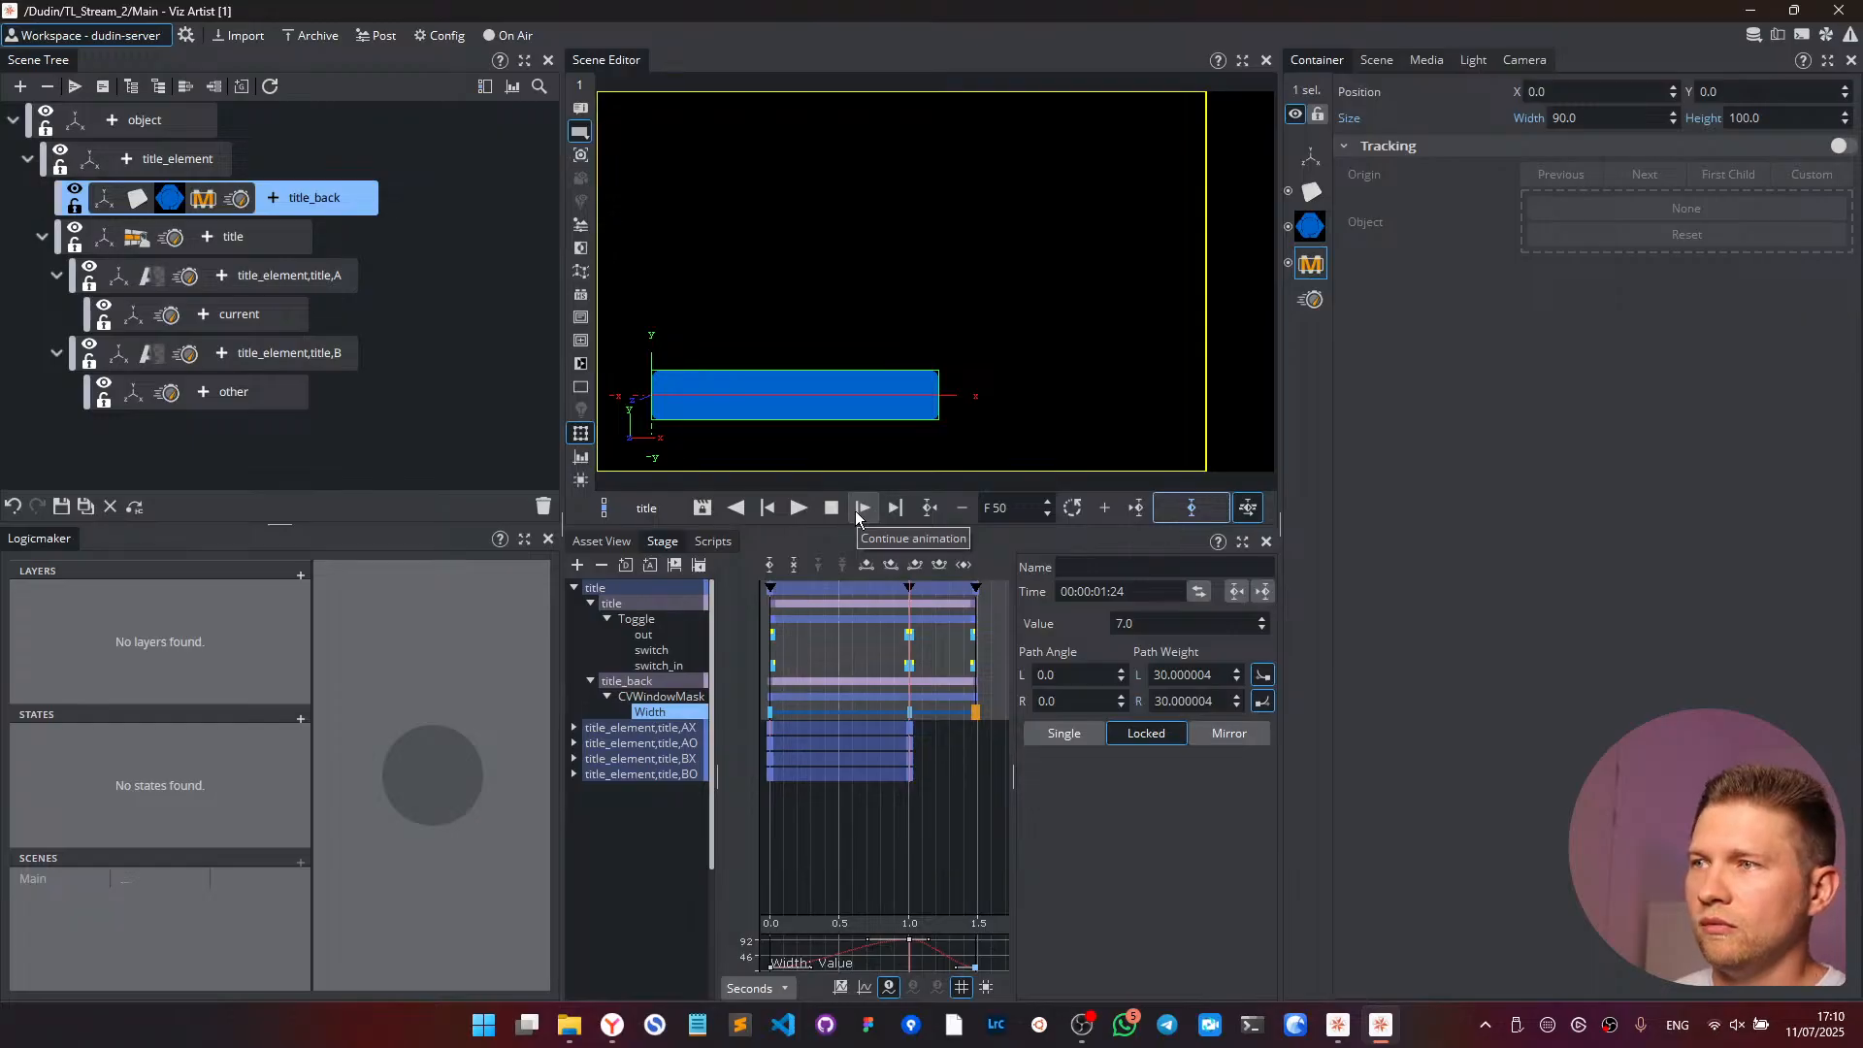
left_click(856, 514)
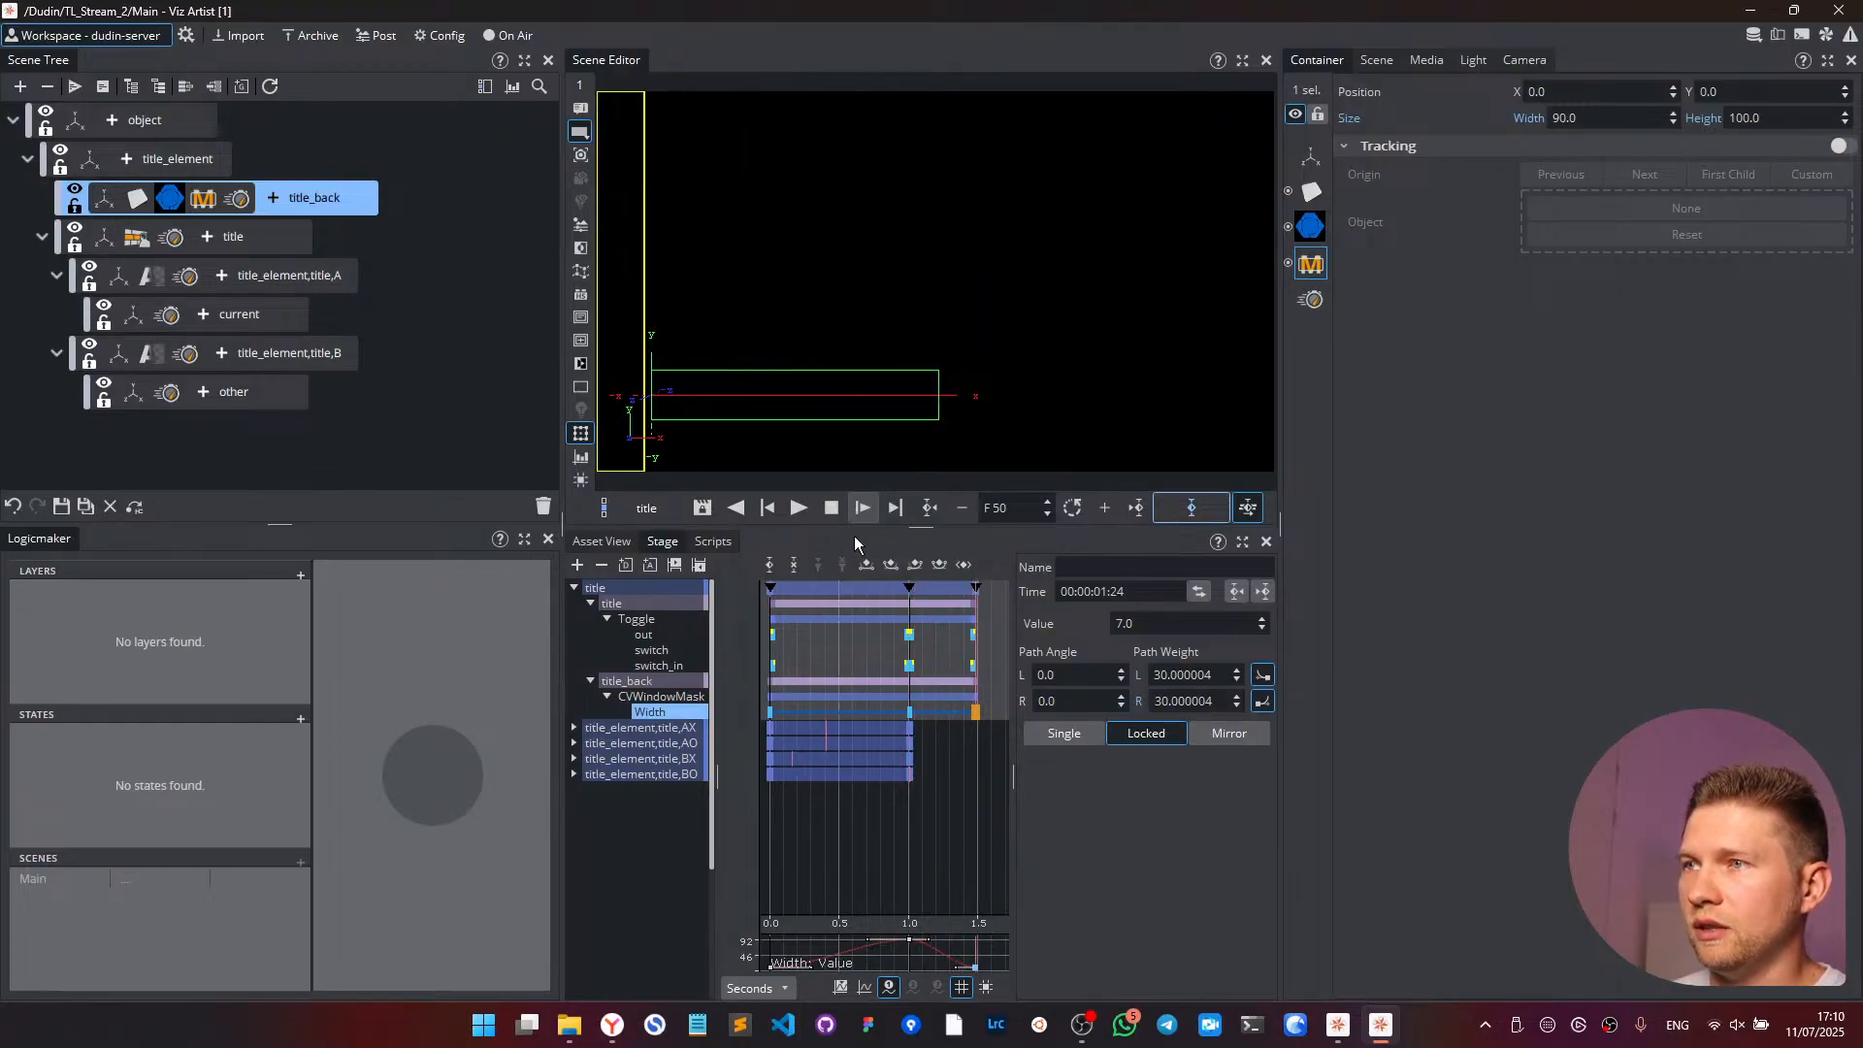
- Move the title director's final stop and last Toggle and Width keyframes to 00:00:01:15, and replay the animation
left_click(973, 727)
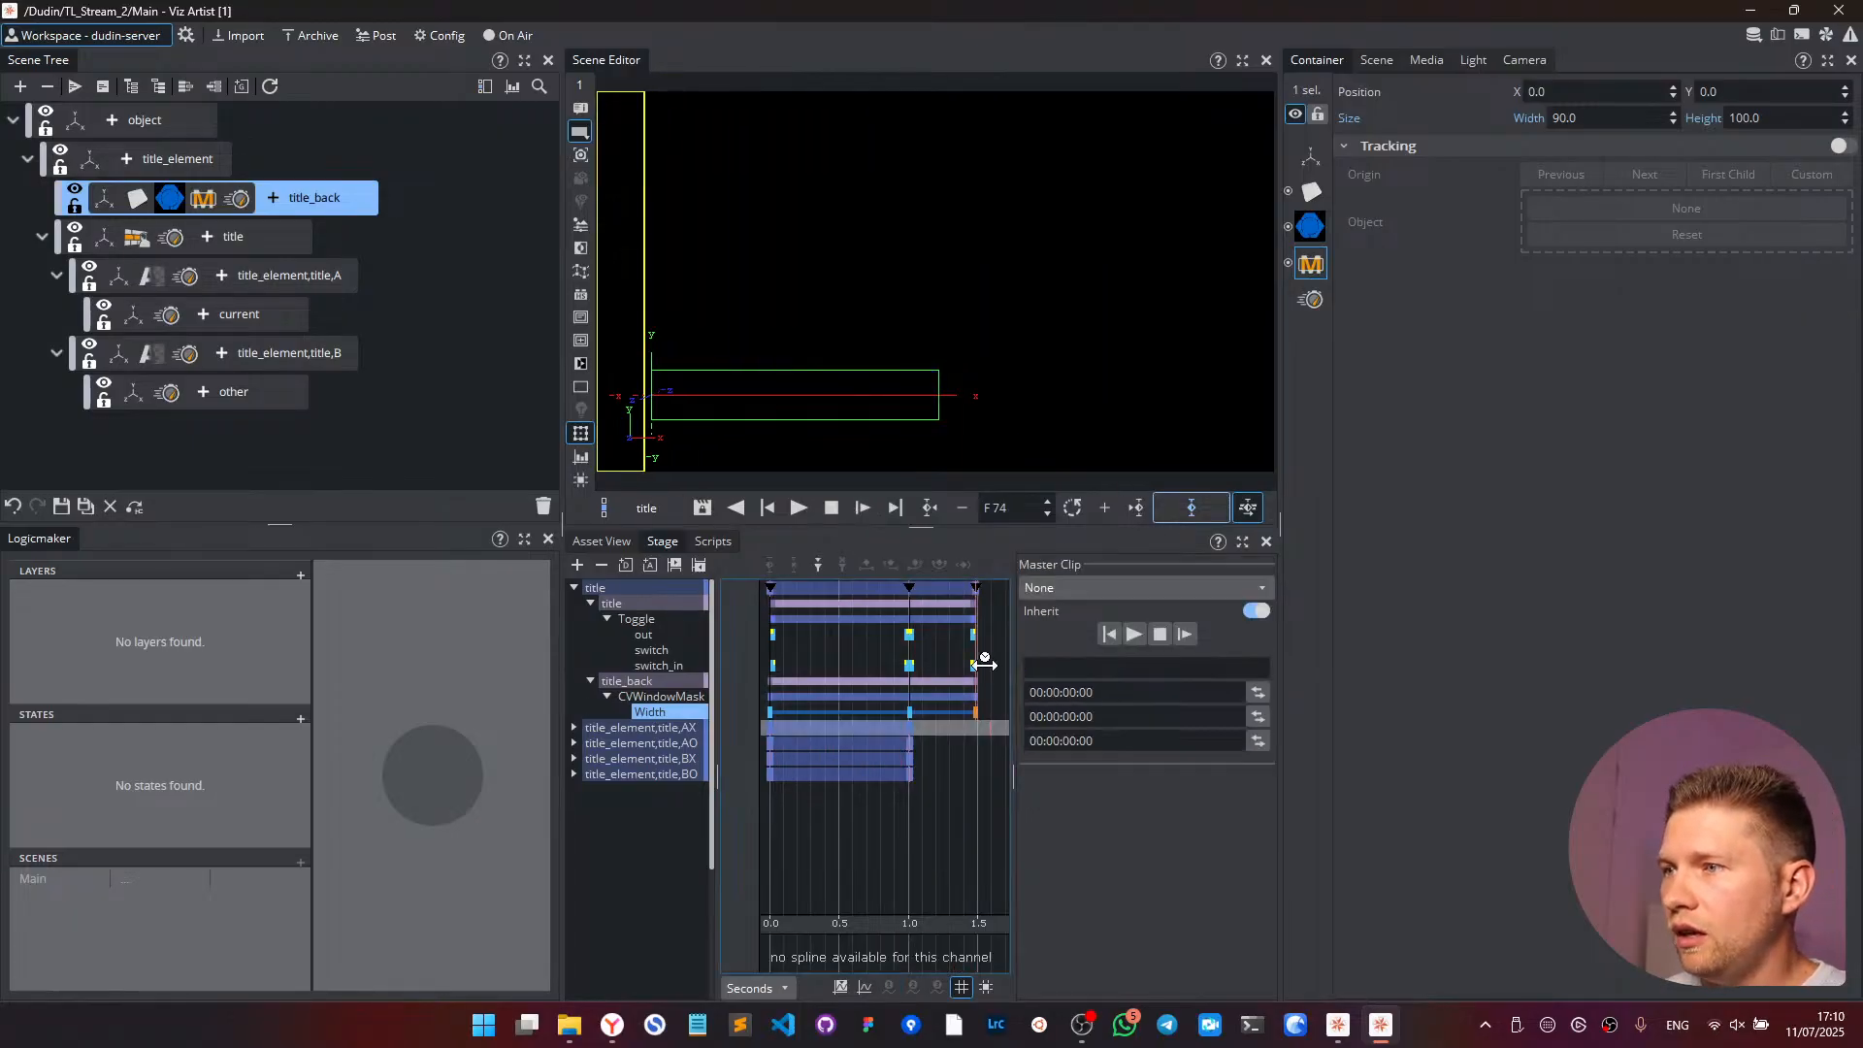
left_click(976, 713)
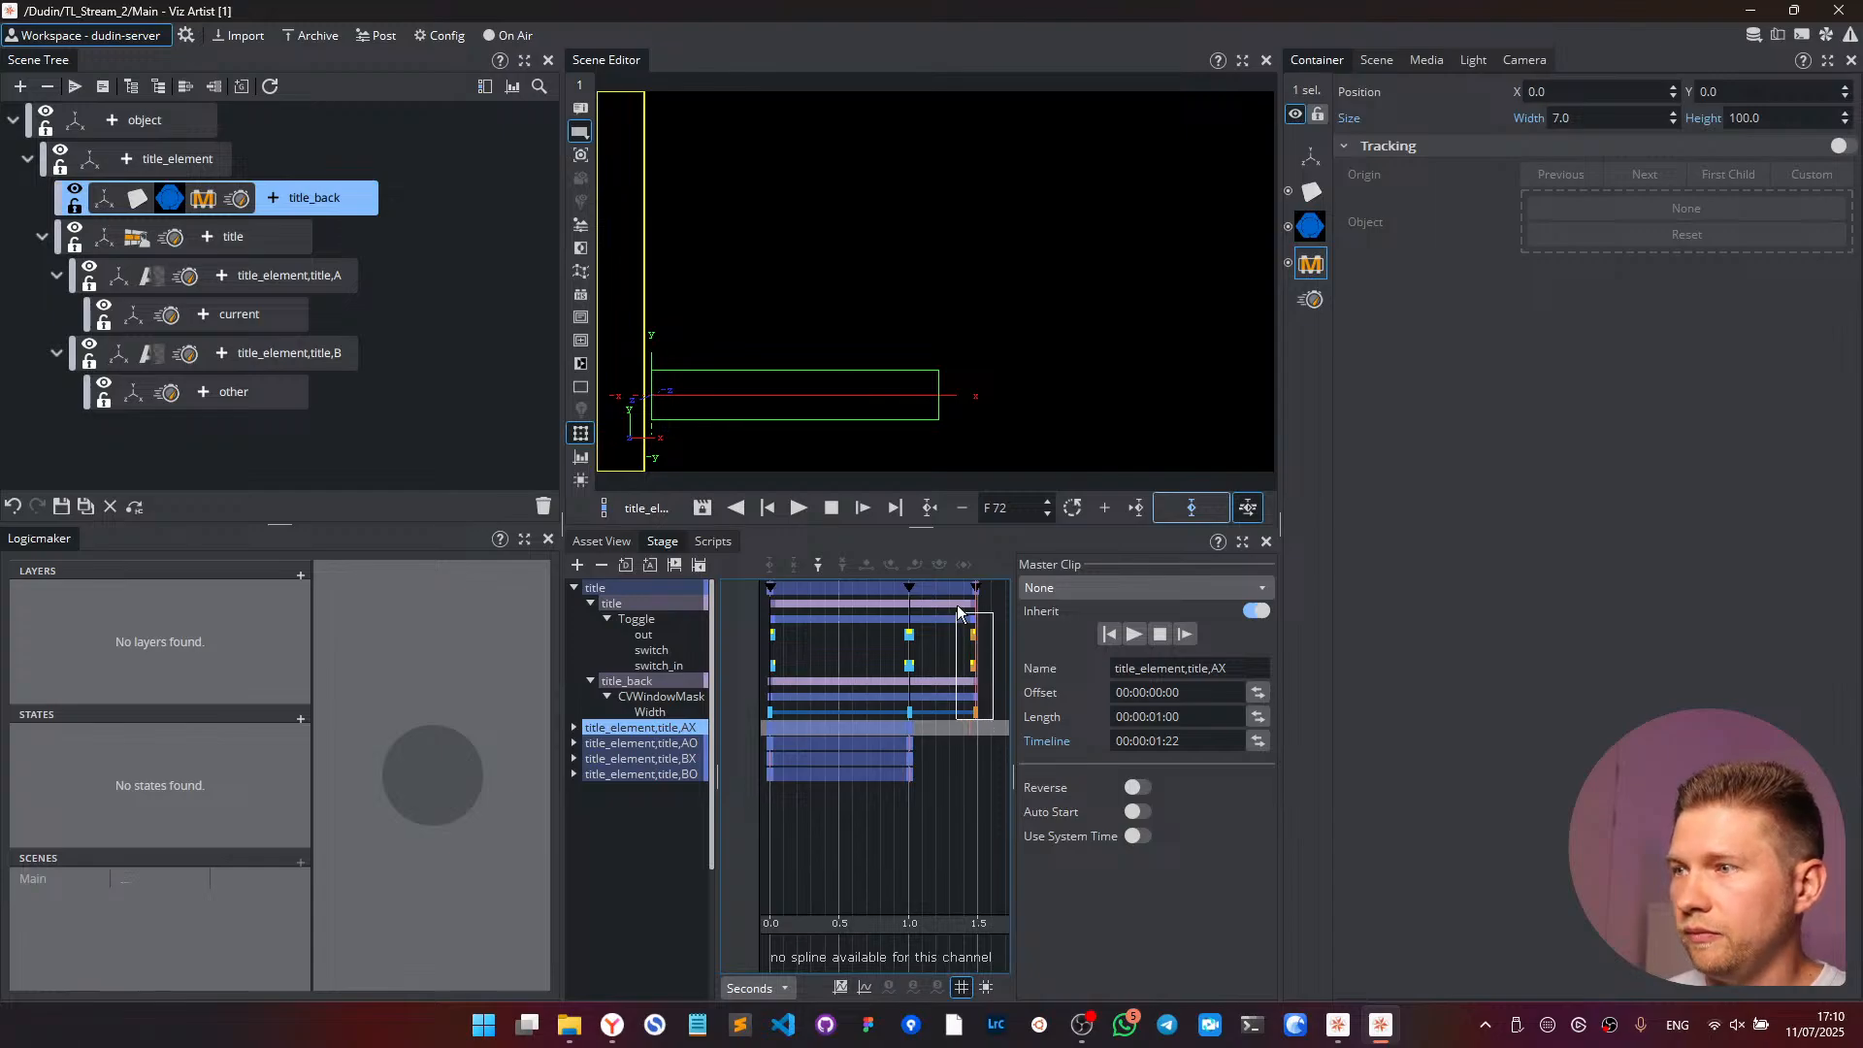
left_click_drag(976, 713, 948, 713)
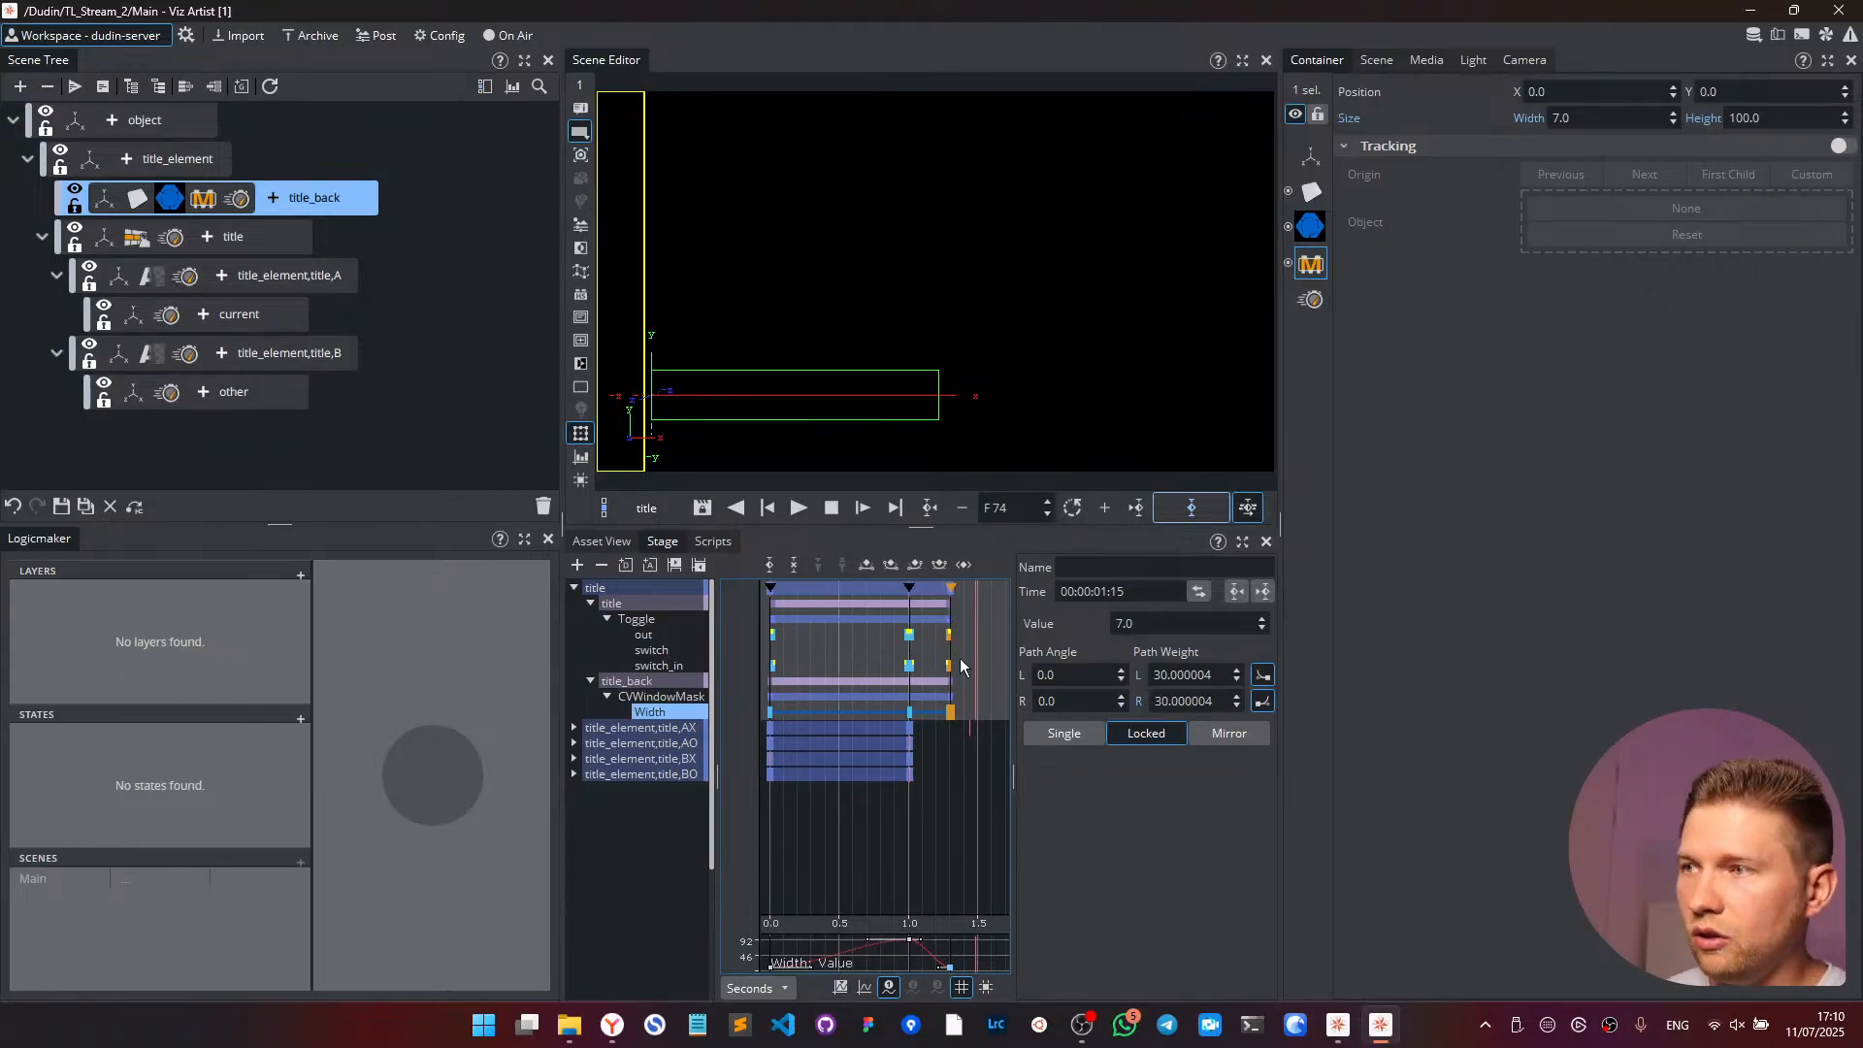
left_click_drag(950, 689, 935, 586)
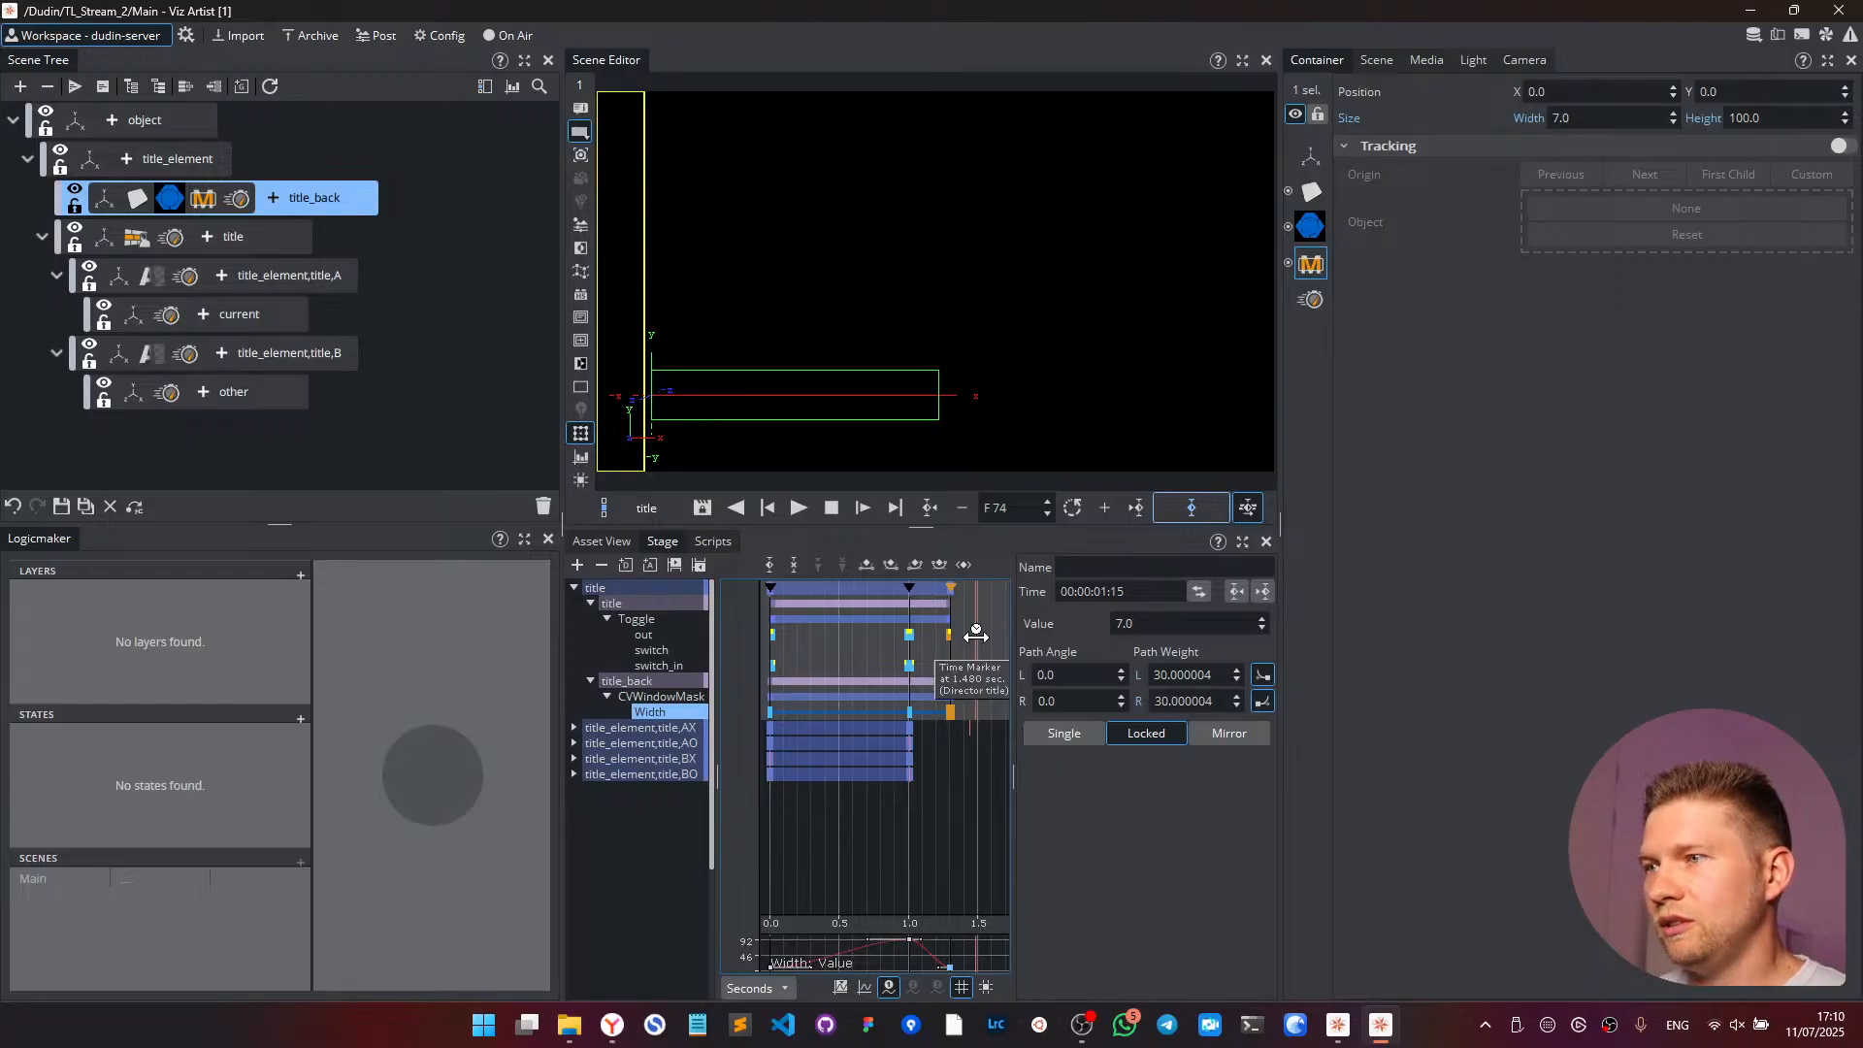
left_click_drag(976, 635, 728, 640)
left_click(863, 508)
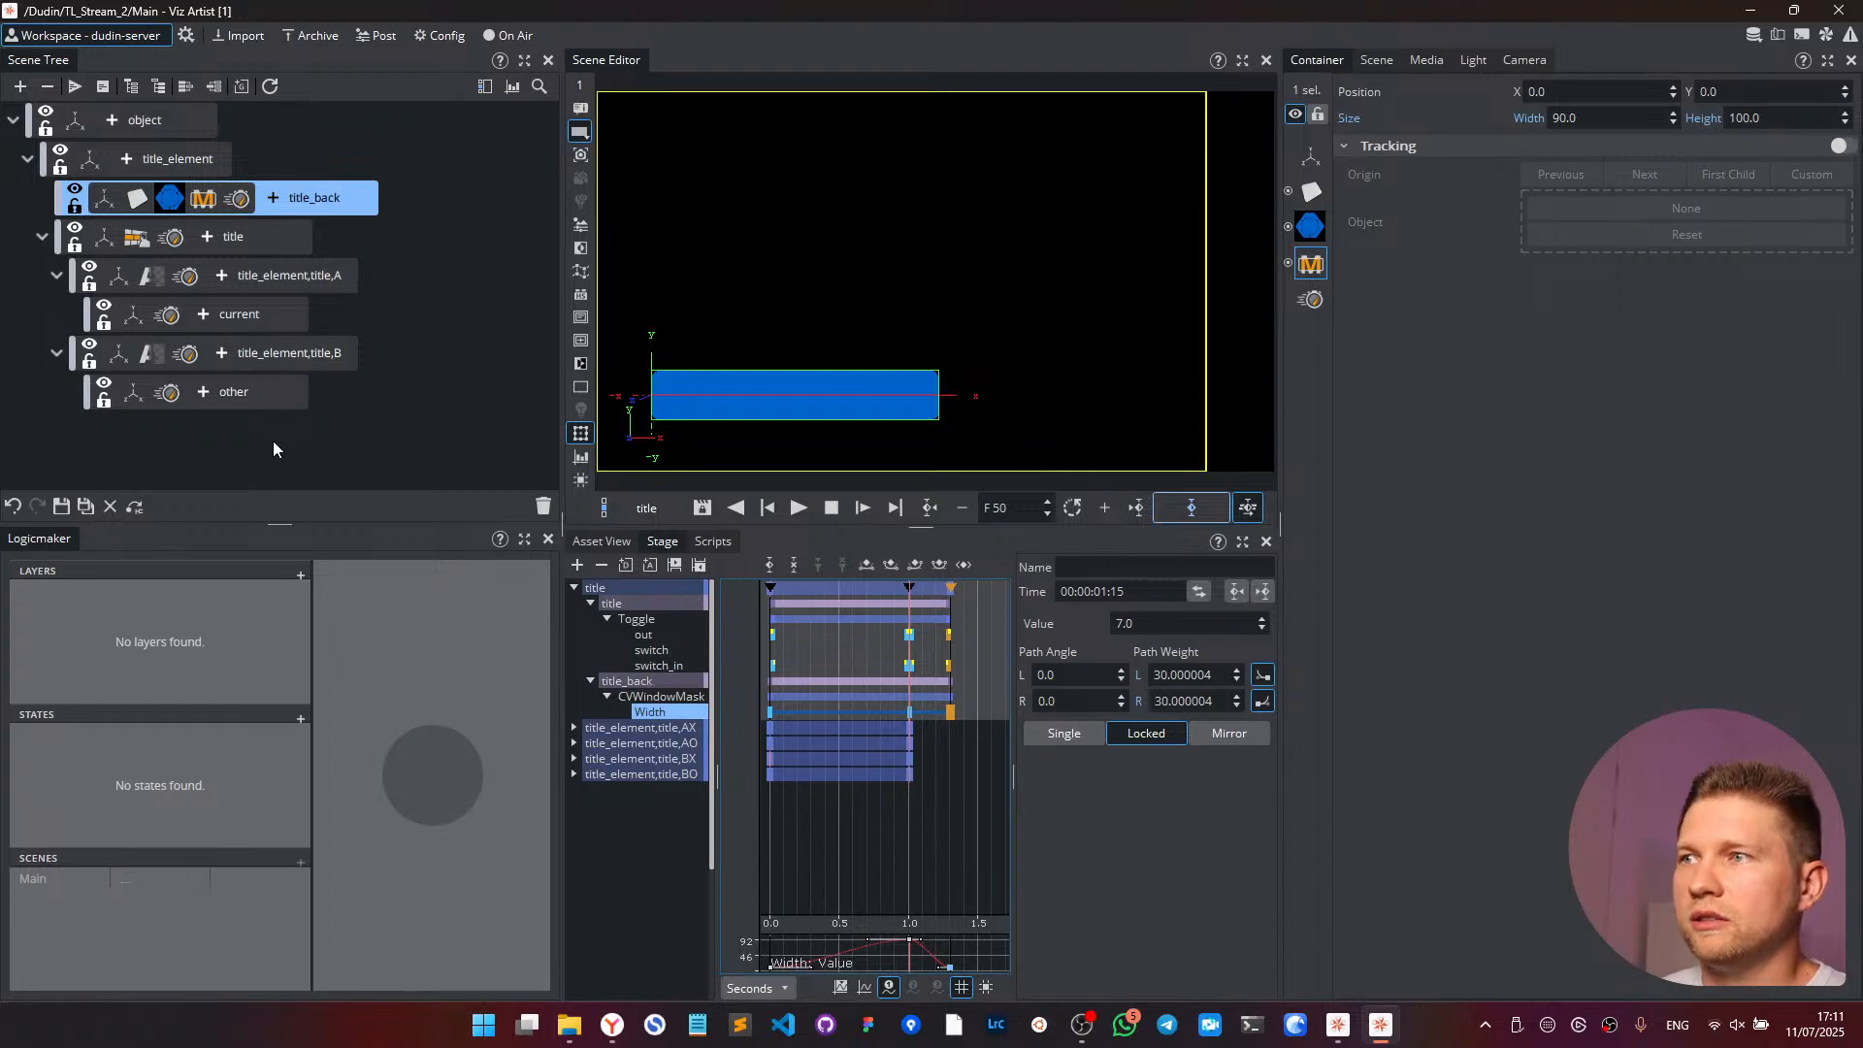
- Save the Main scene and locate it in the TL_Stream_2 asset folder
left_click(58, 506)
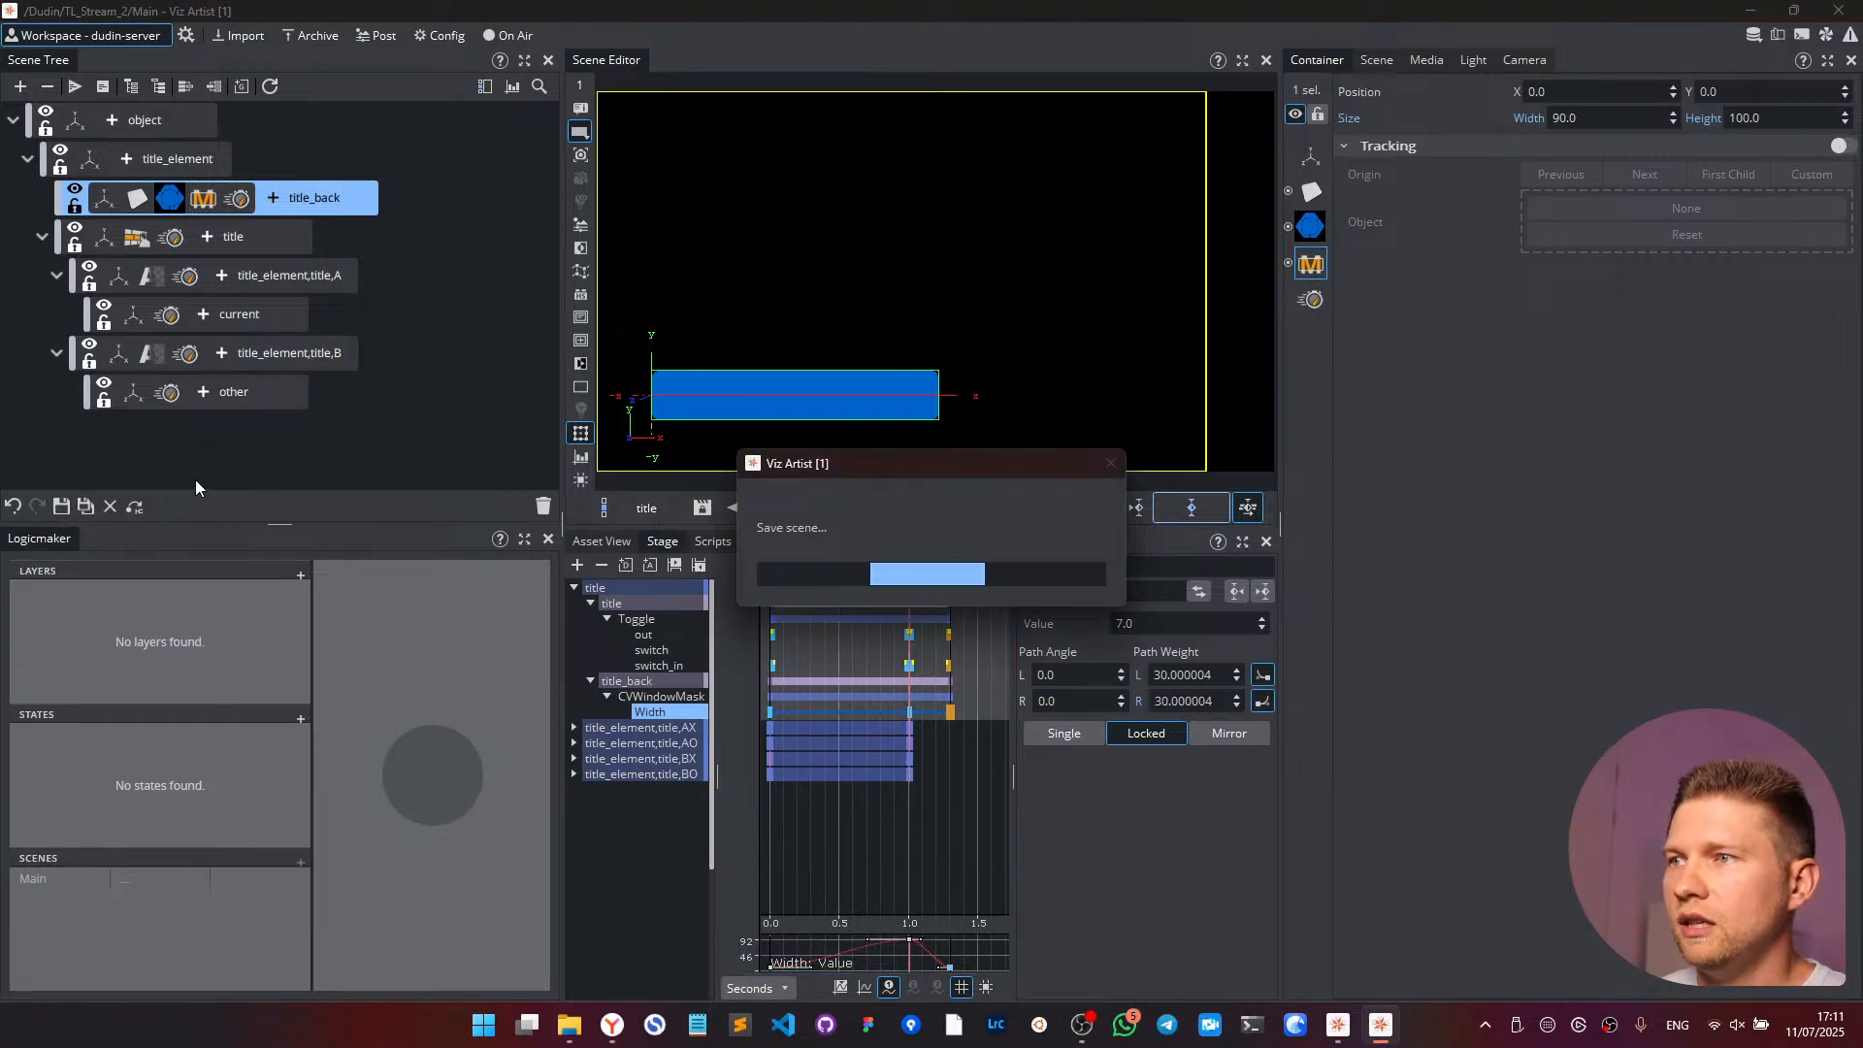
left_click(600, 541)
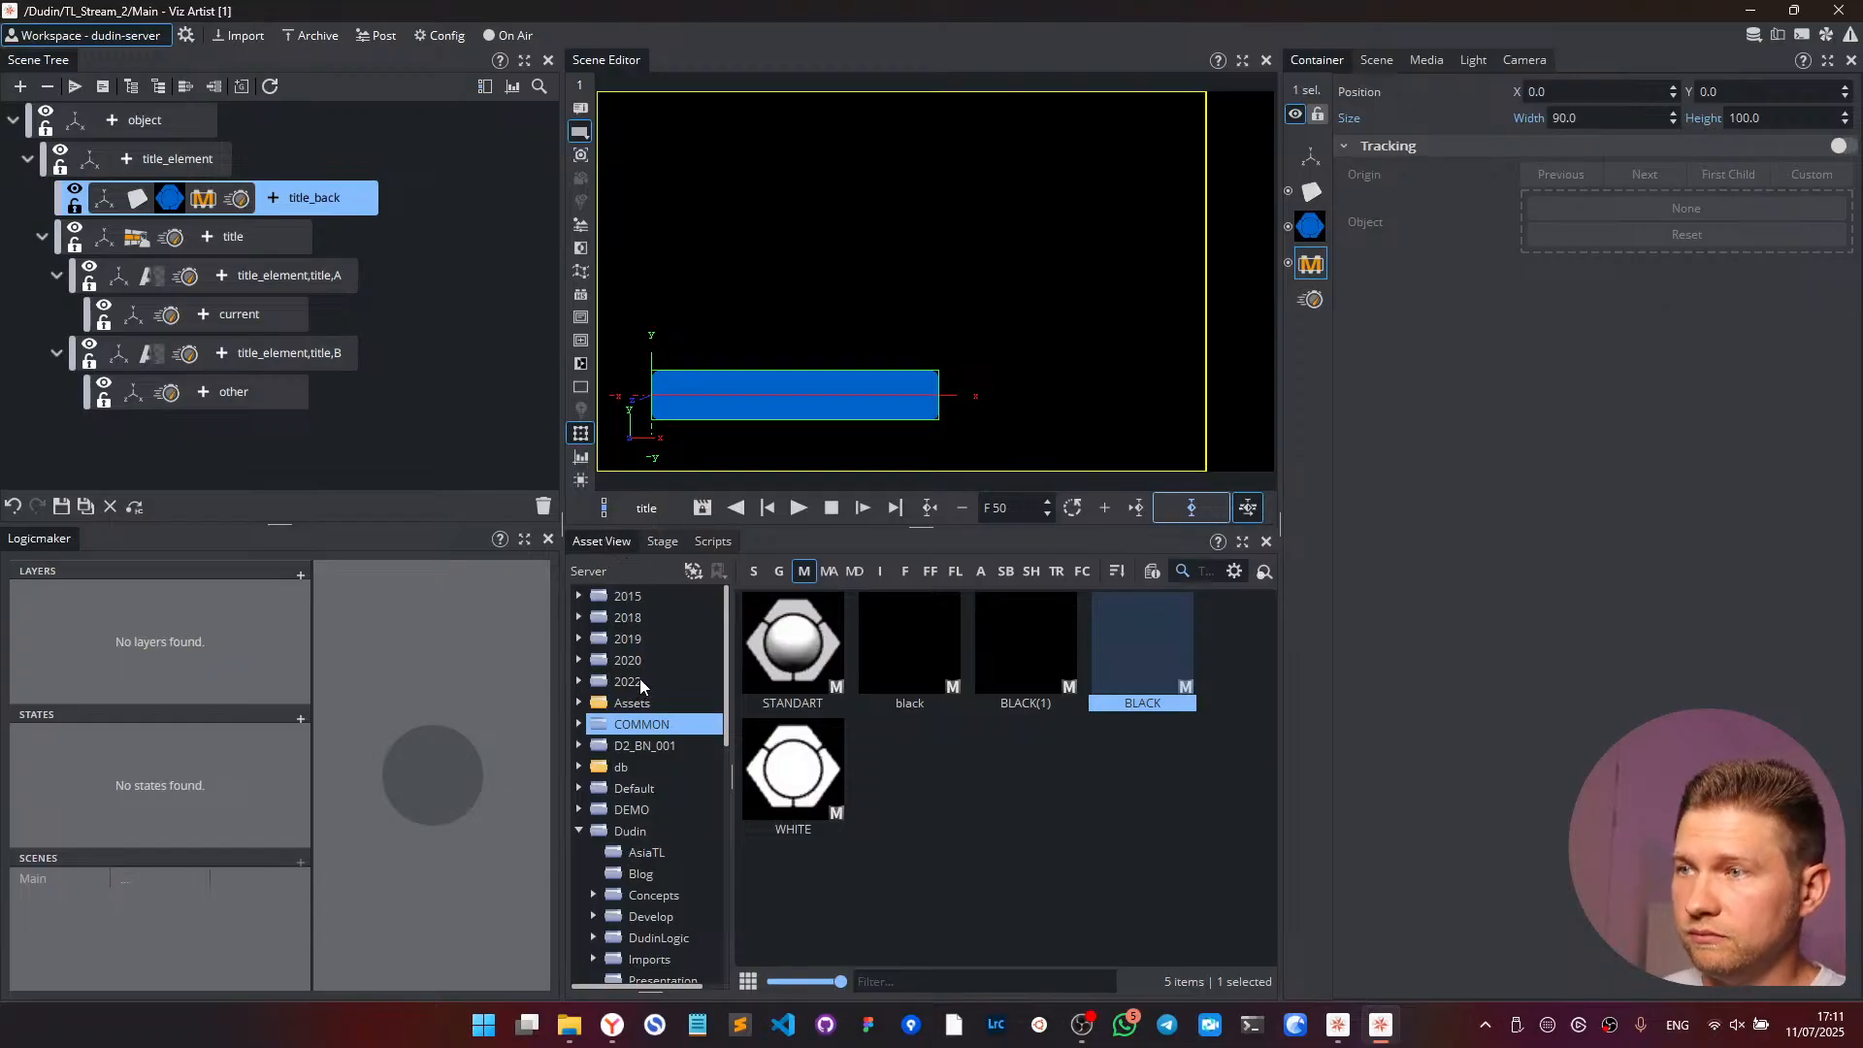
left_click(136, 506)
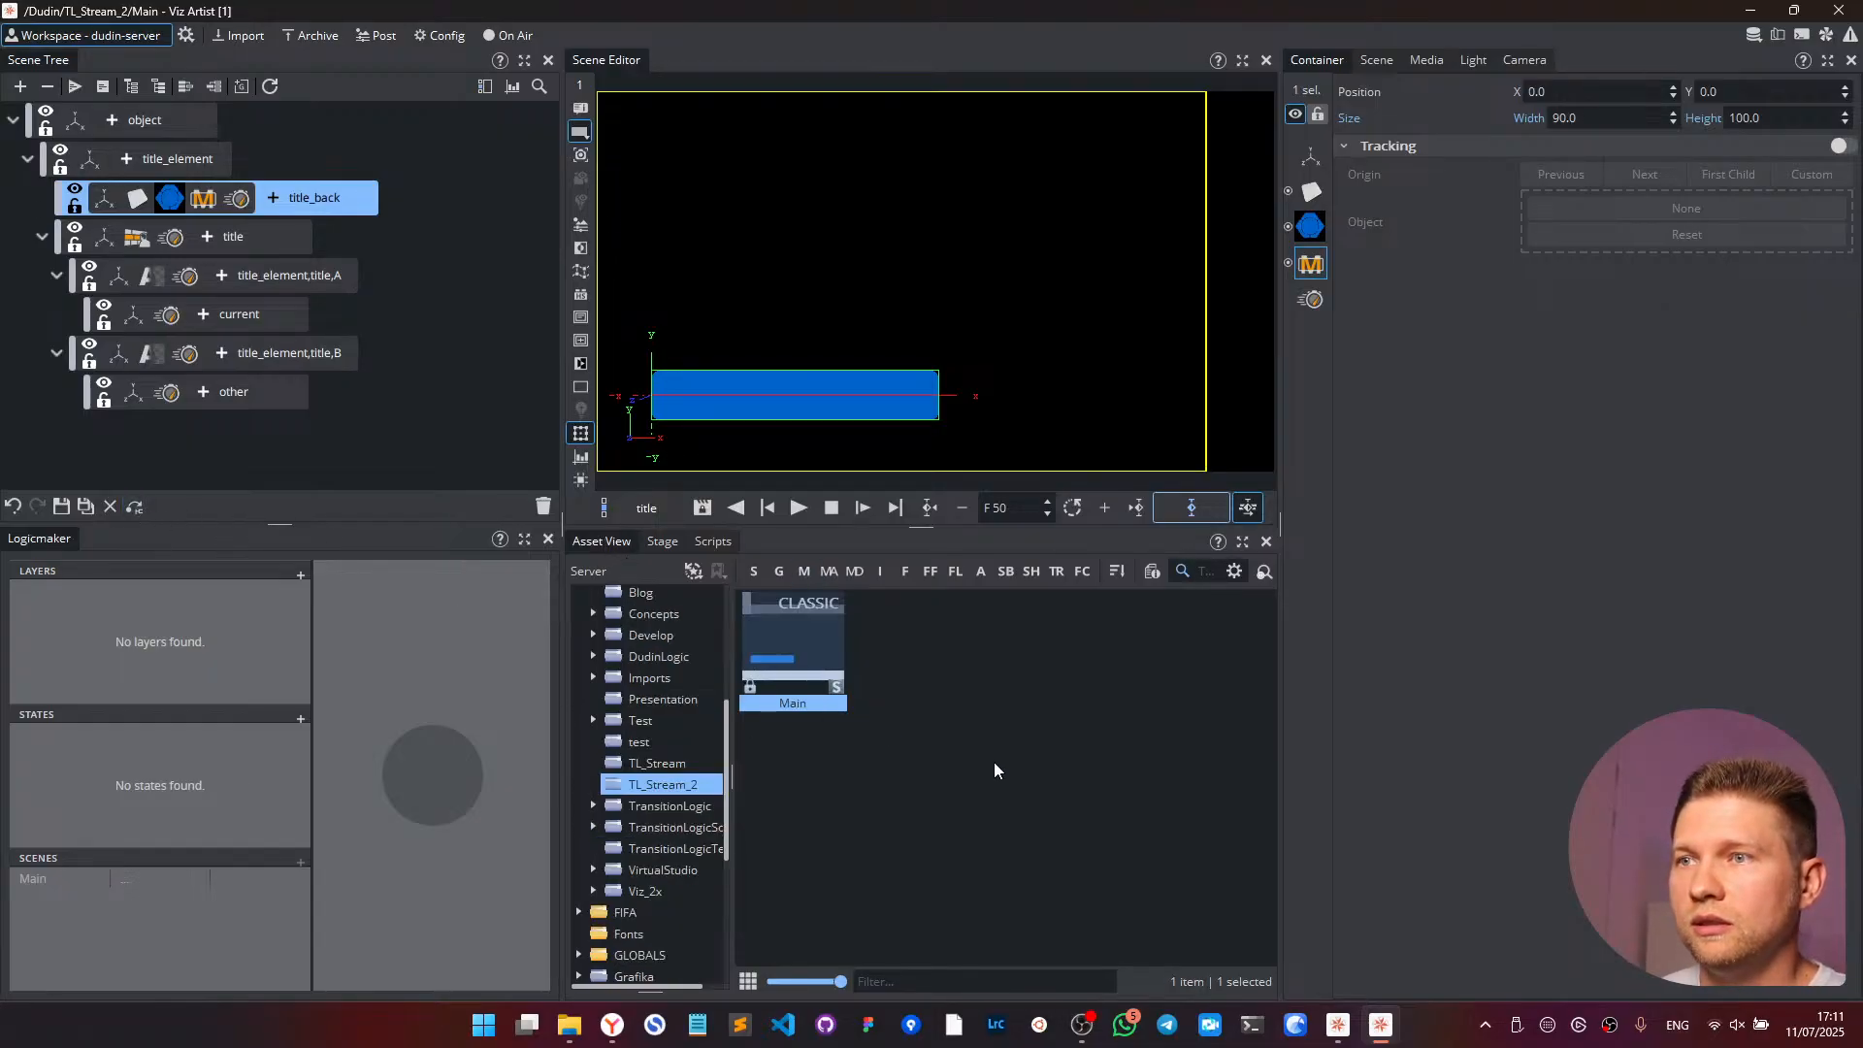
- Filter the TL_Stream_2 folder's assets to show only scenes
right_click(964, 725)
left_click(911, 726)
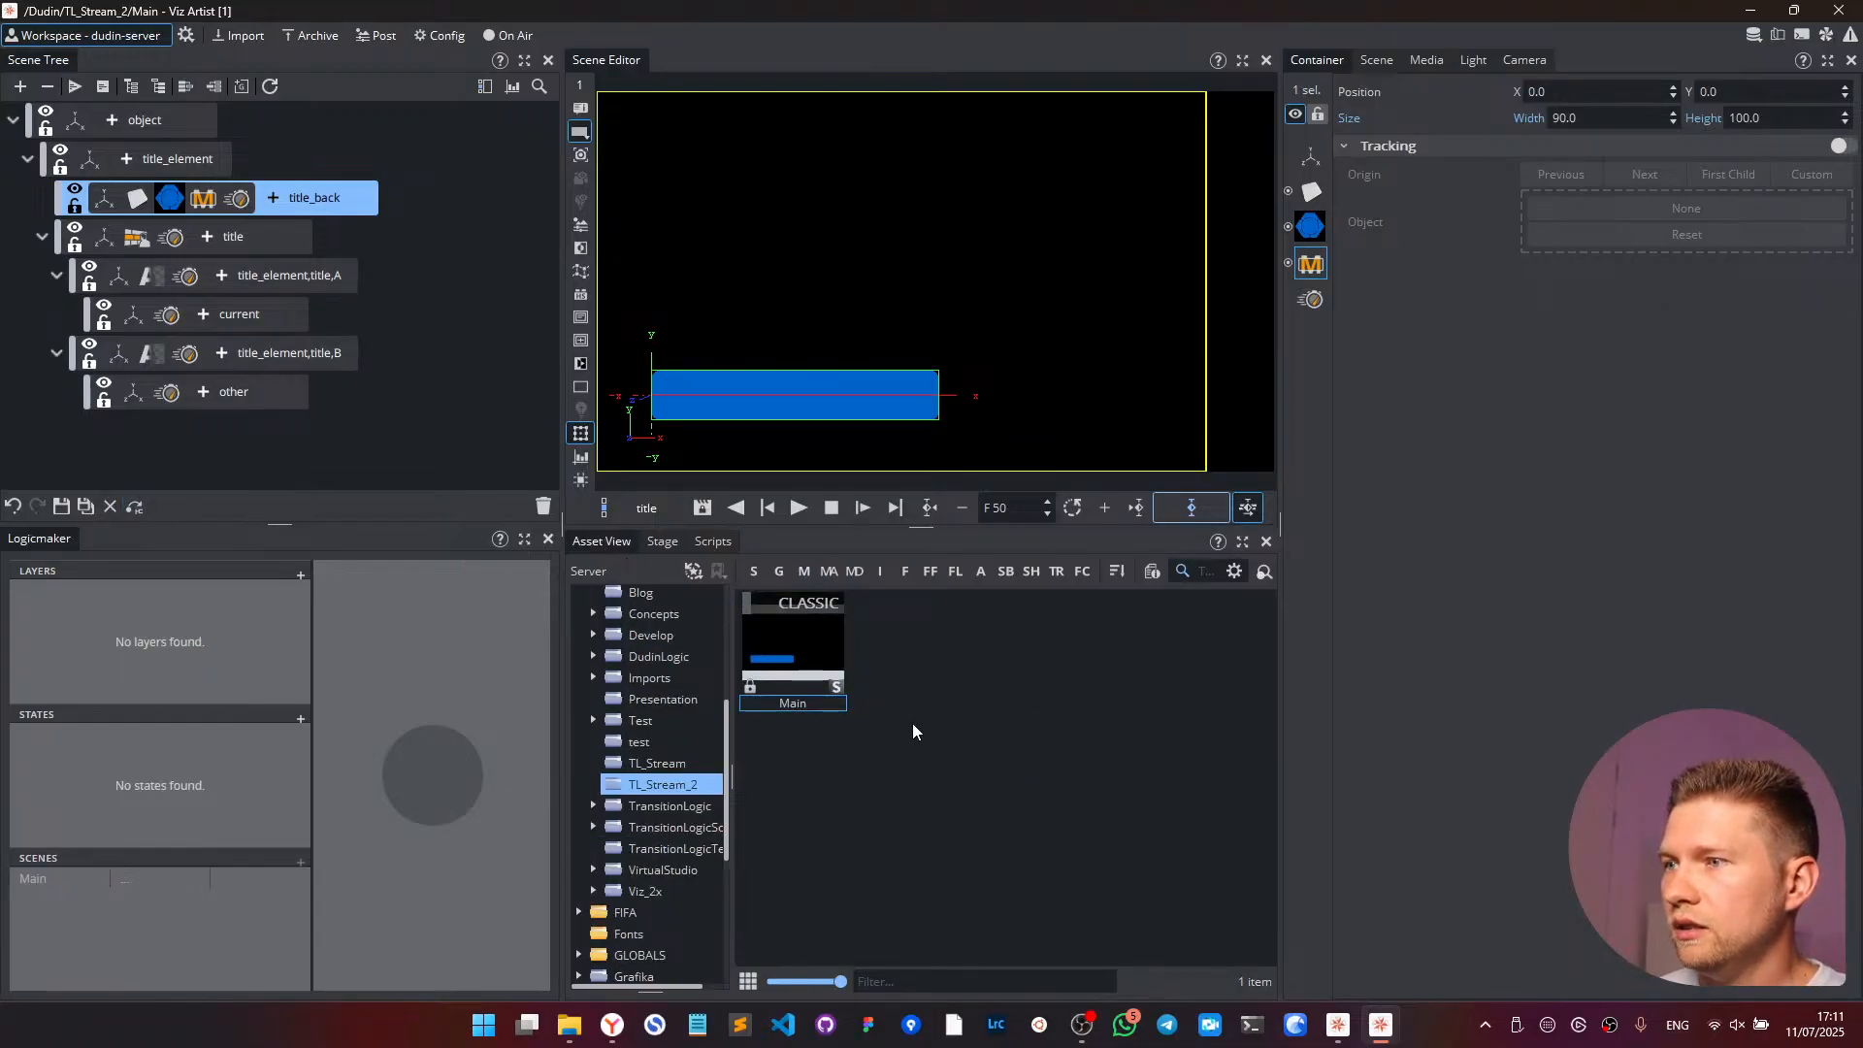
left_click(750, 569)
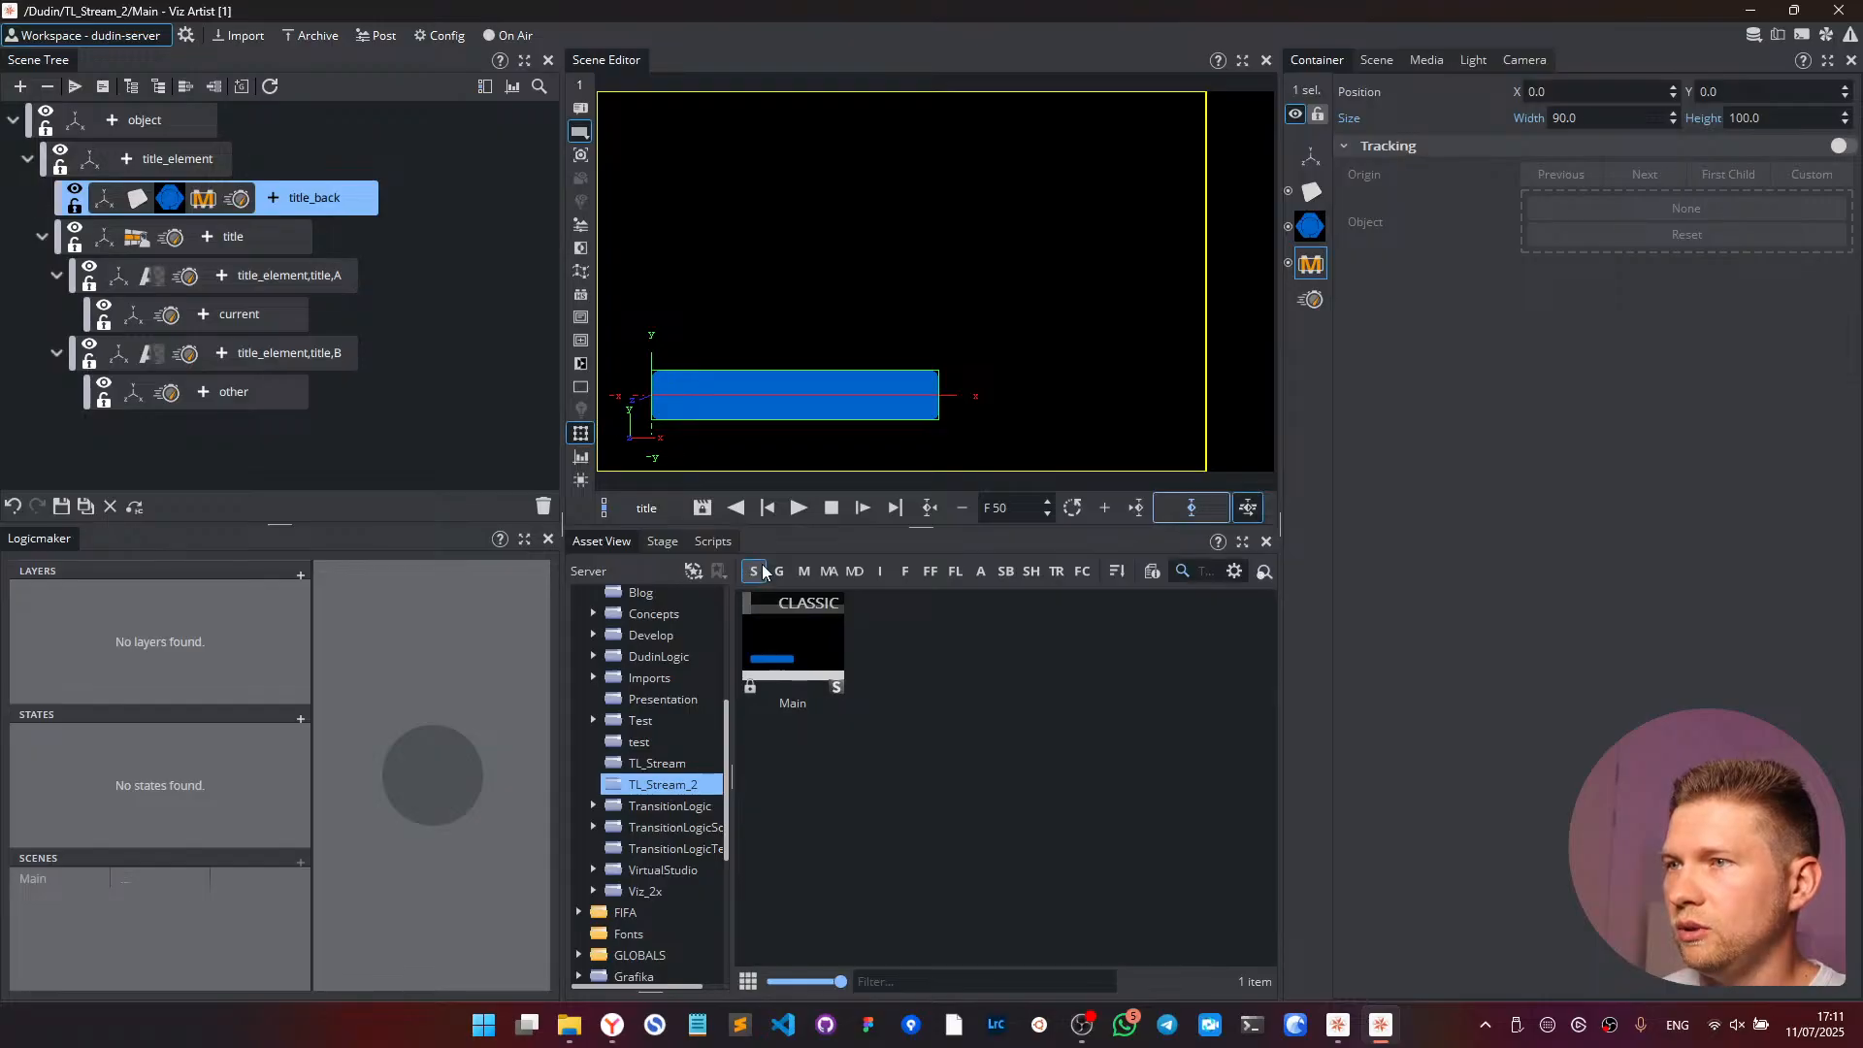
right_click(1014, 709)
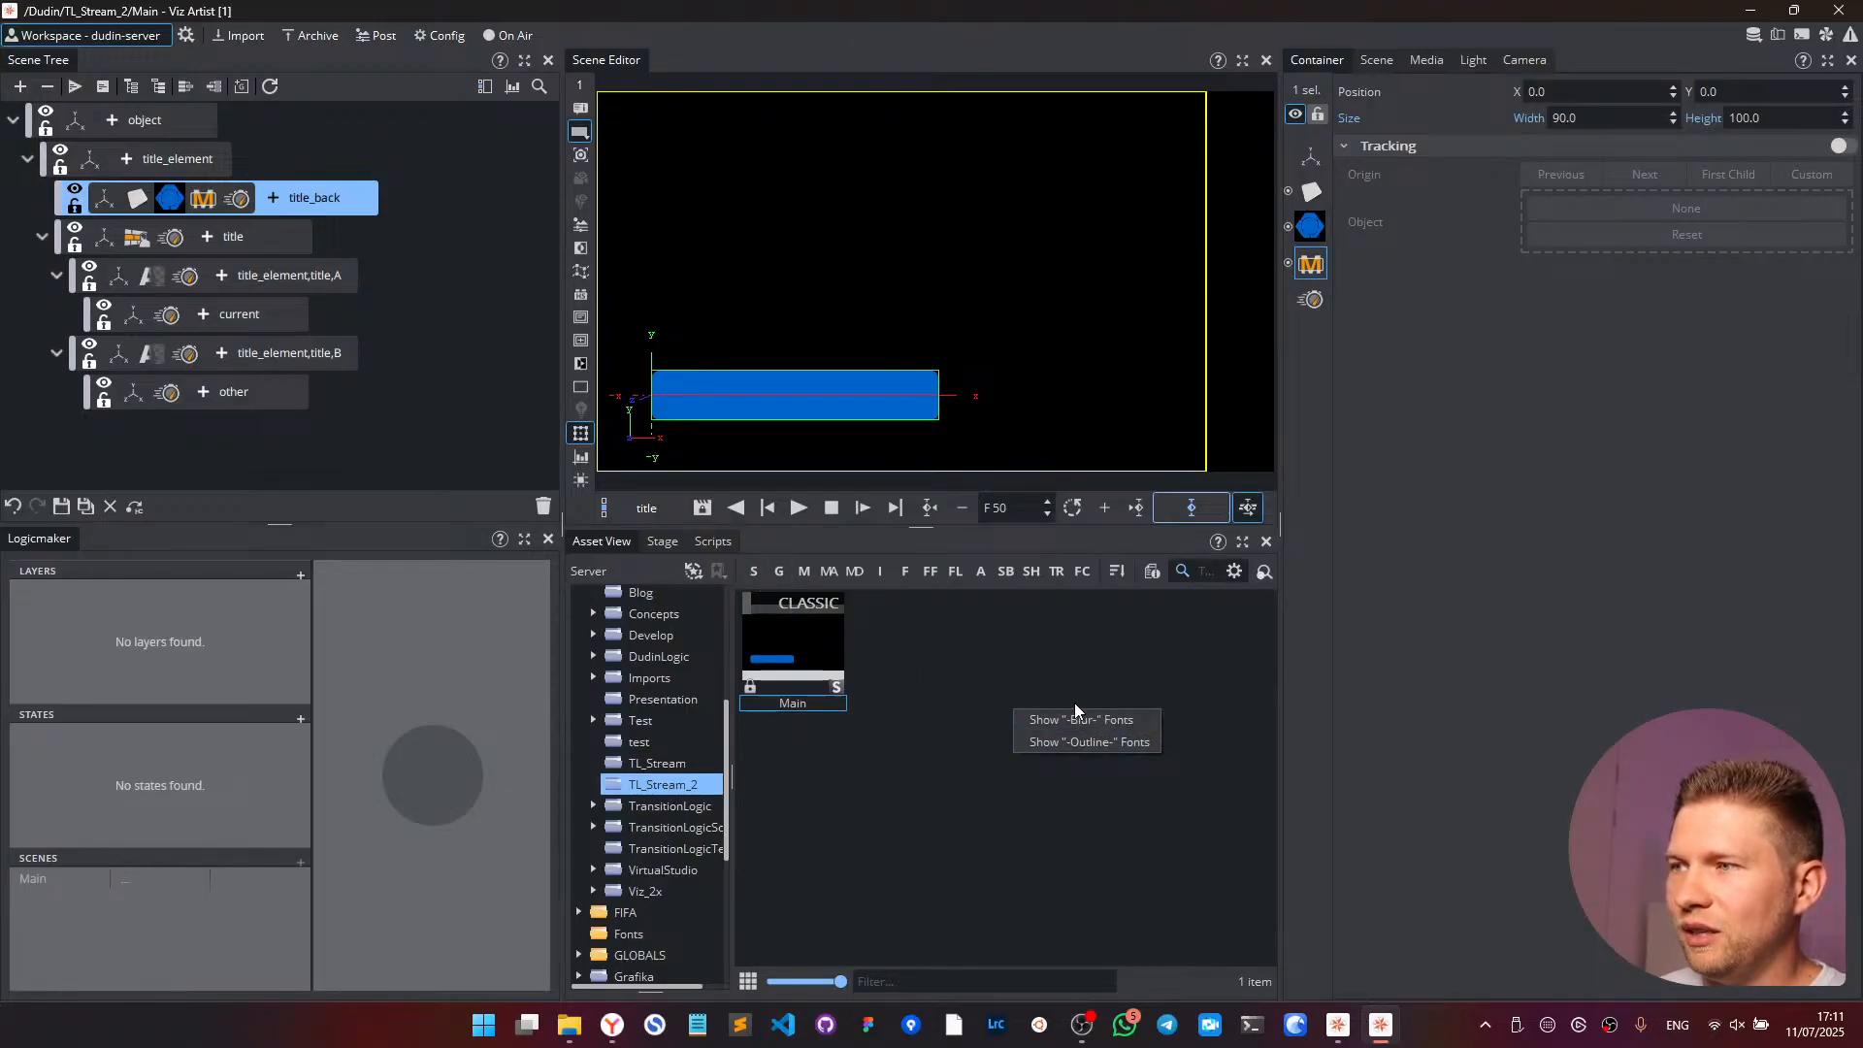
left_click(1028, 694)
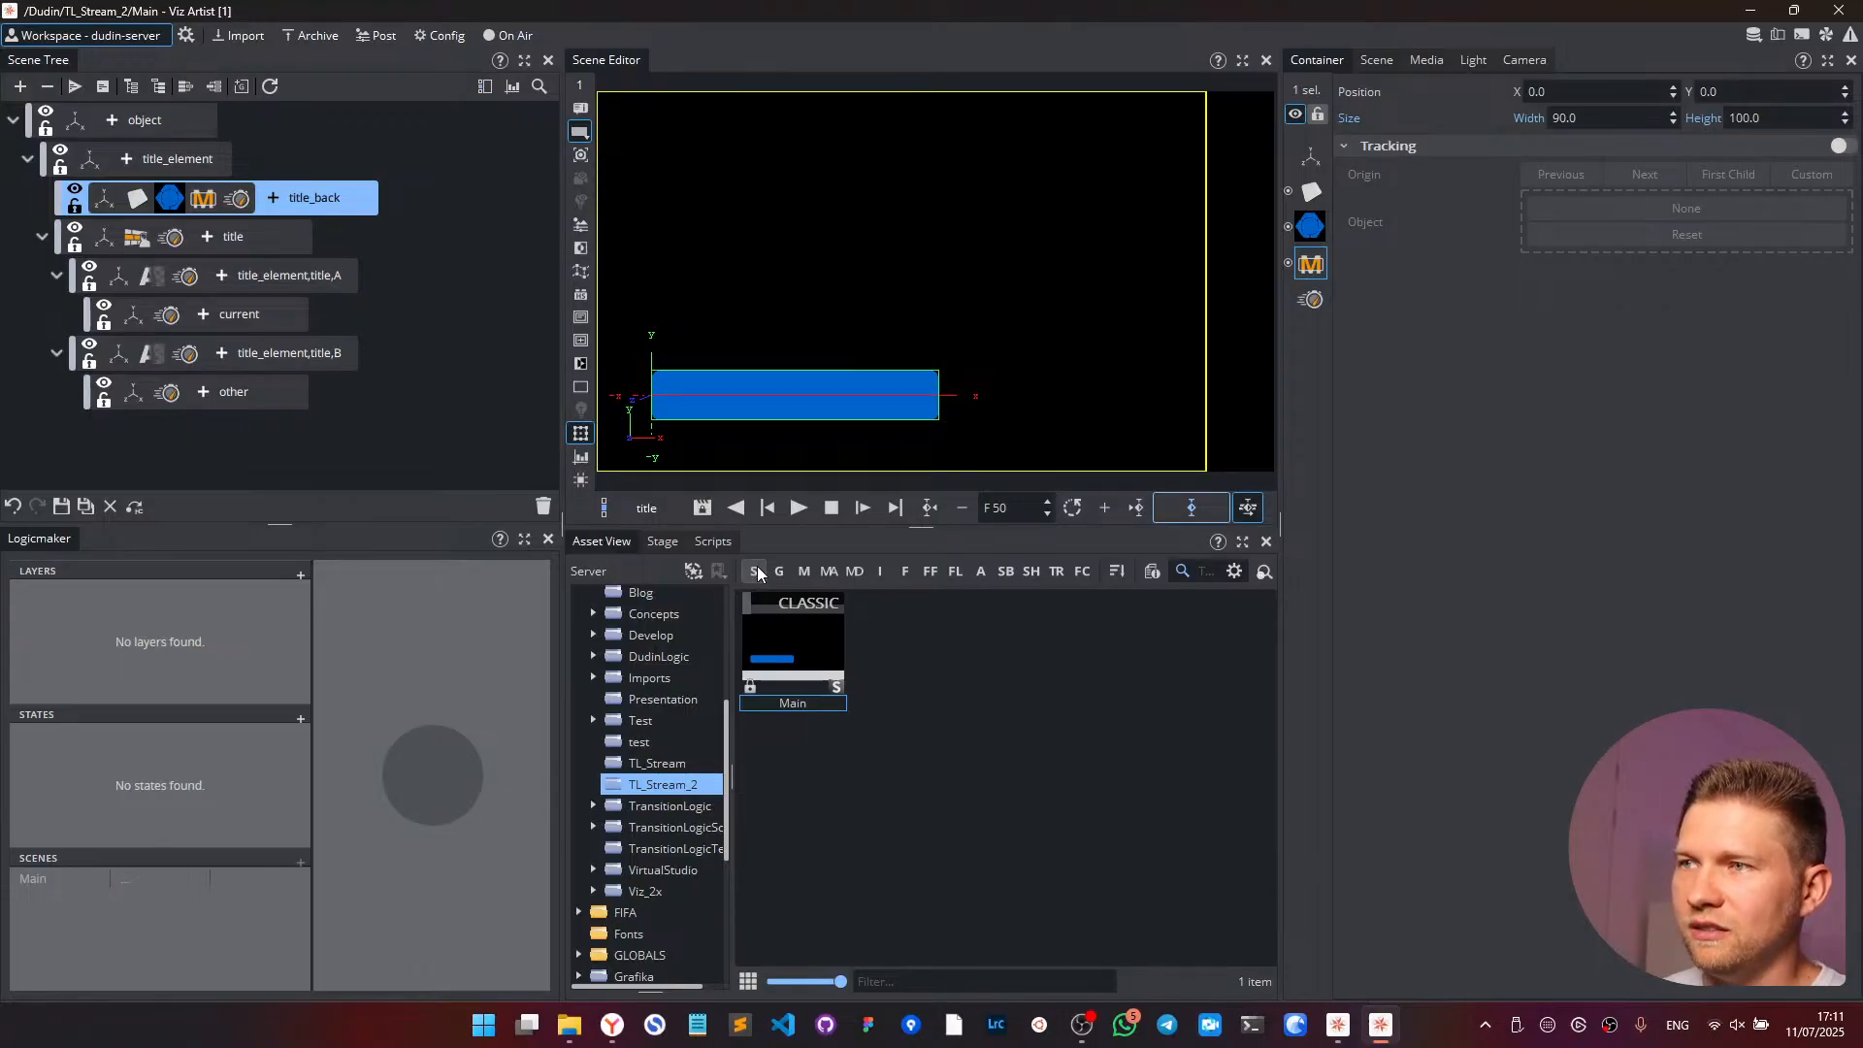
left_click(754, 571)
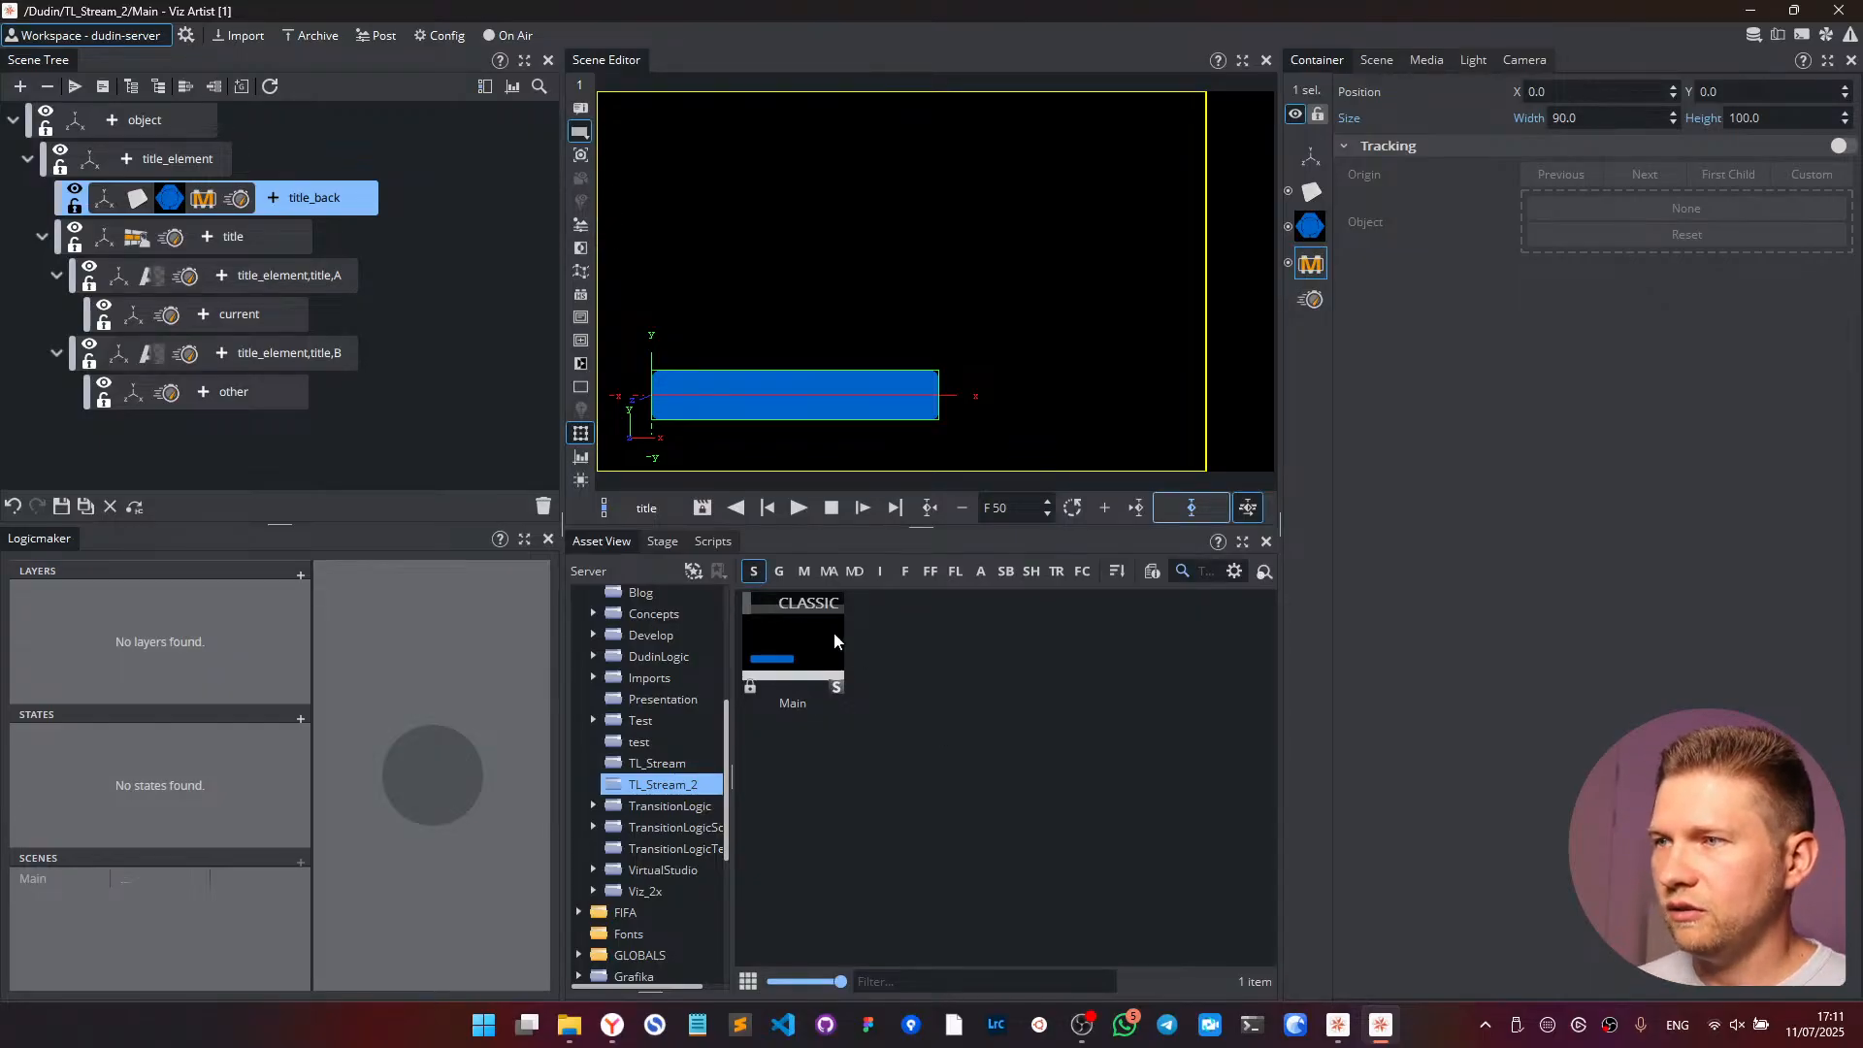
- Create a new scene named Title in the TL_Stream_2 folder and open it
right_click(945, 703)
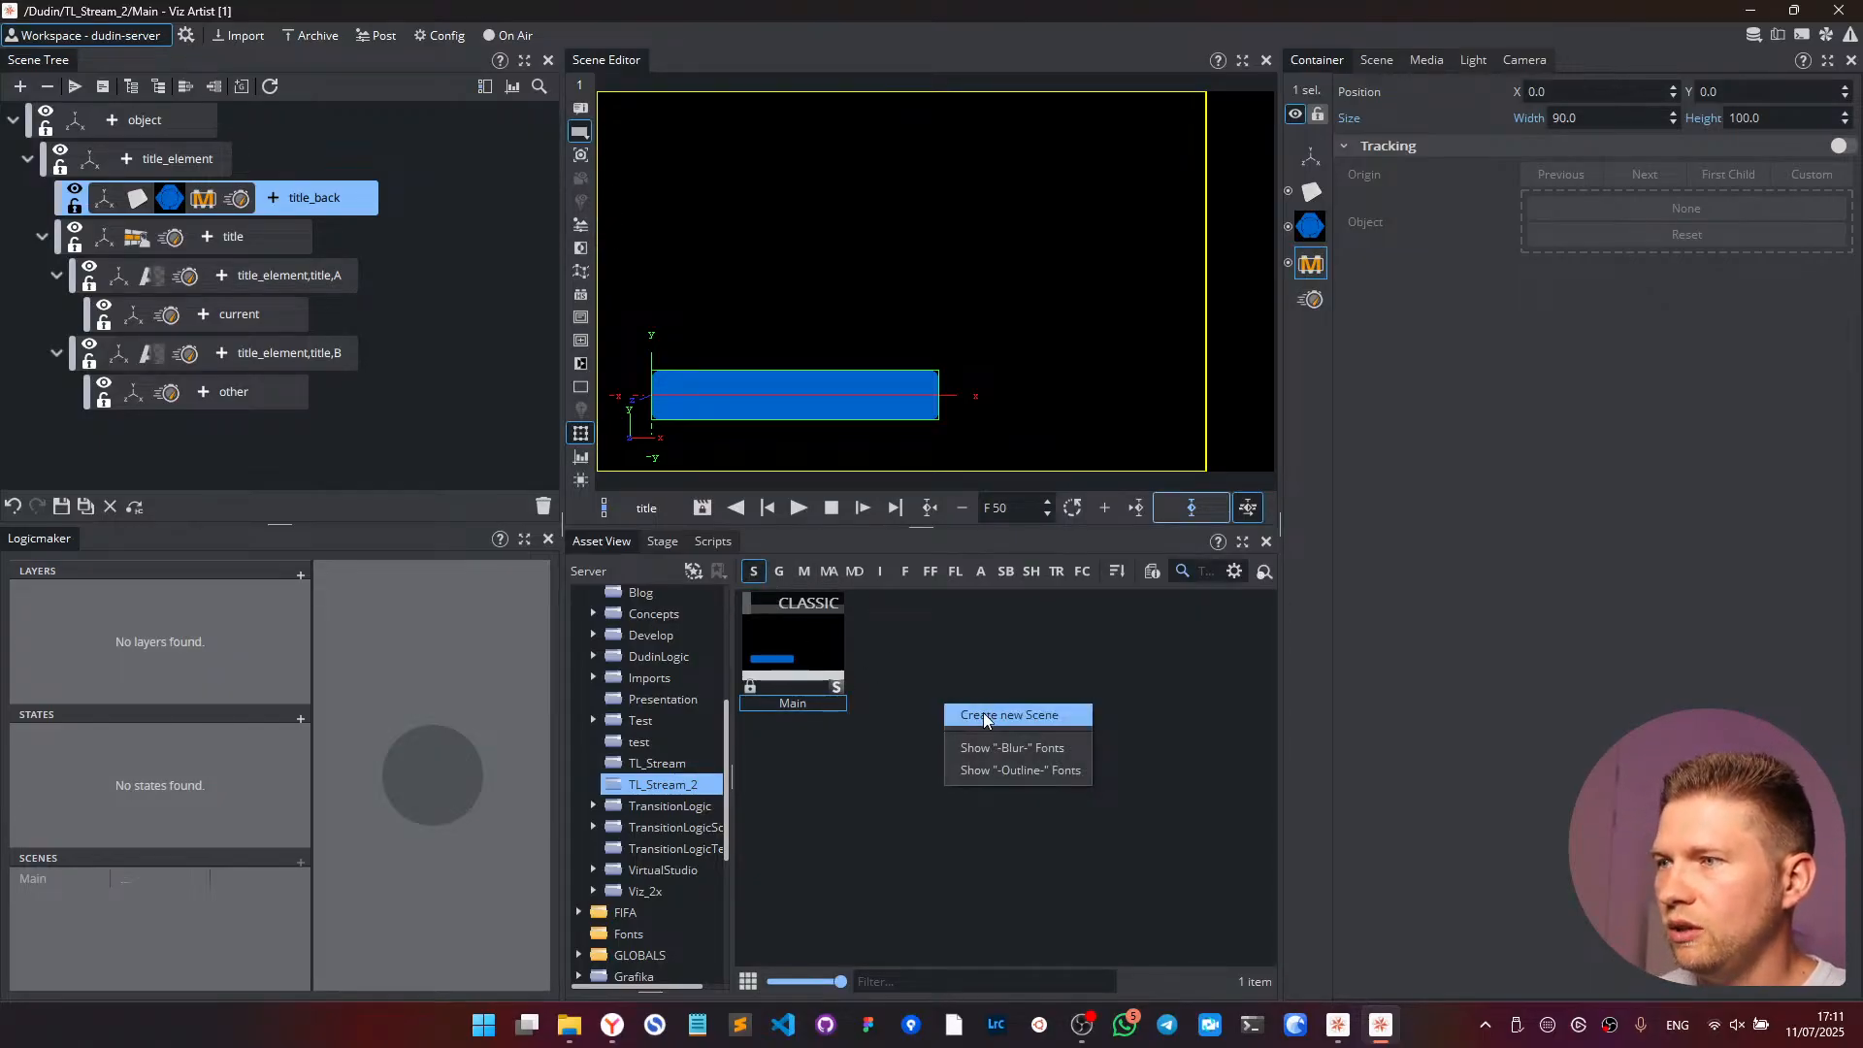
left_click(990, 714)
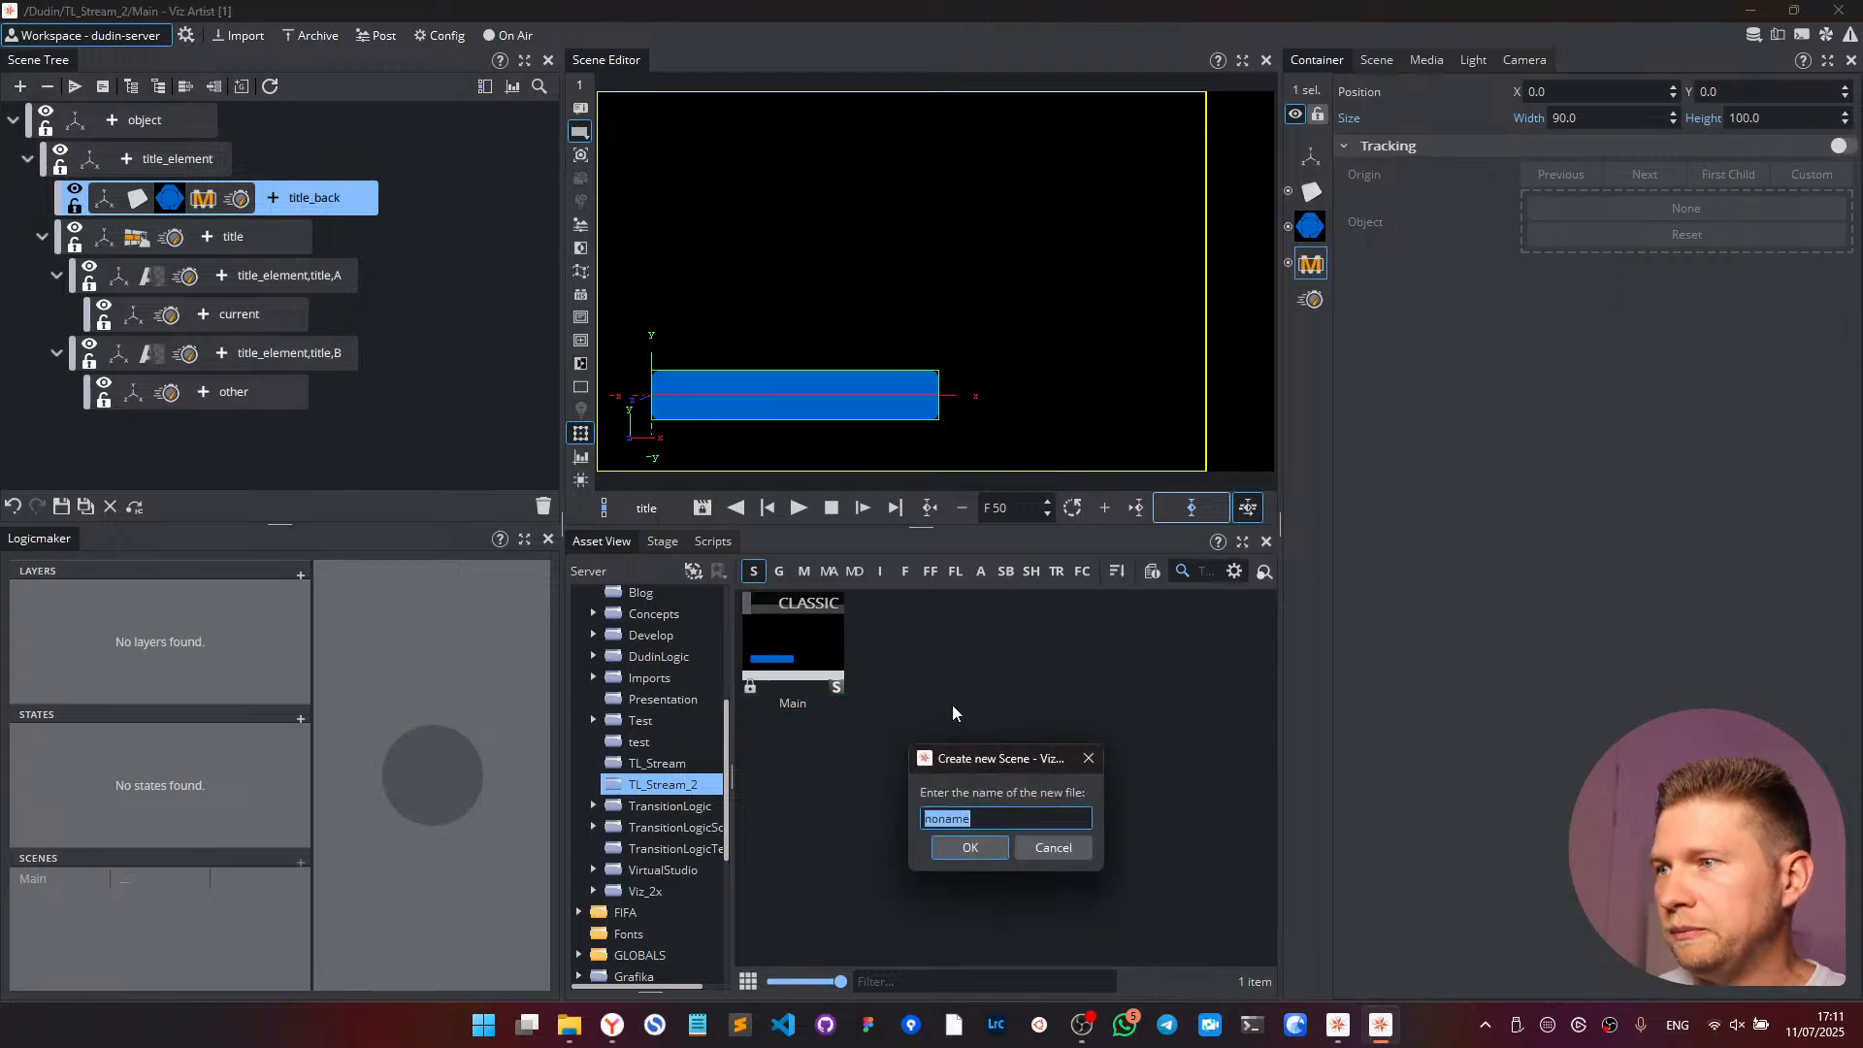
type("T")
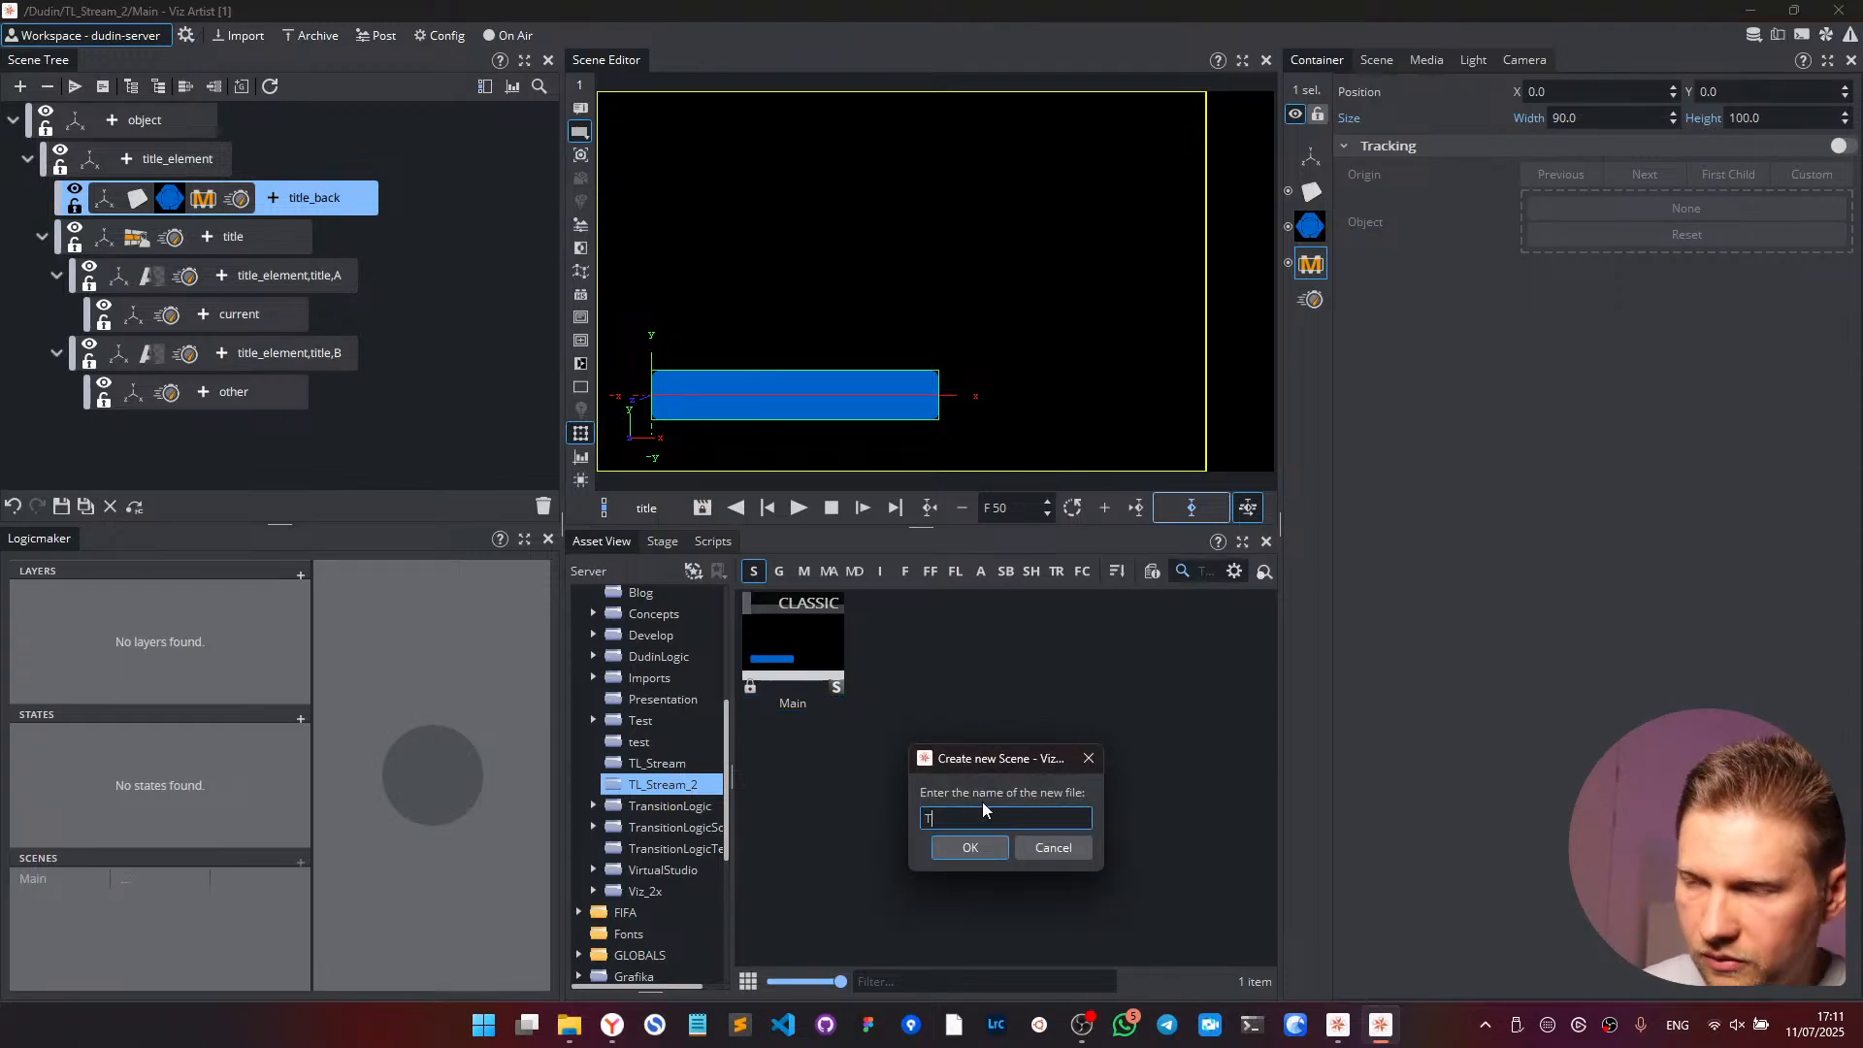
type("itle")
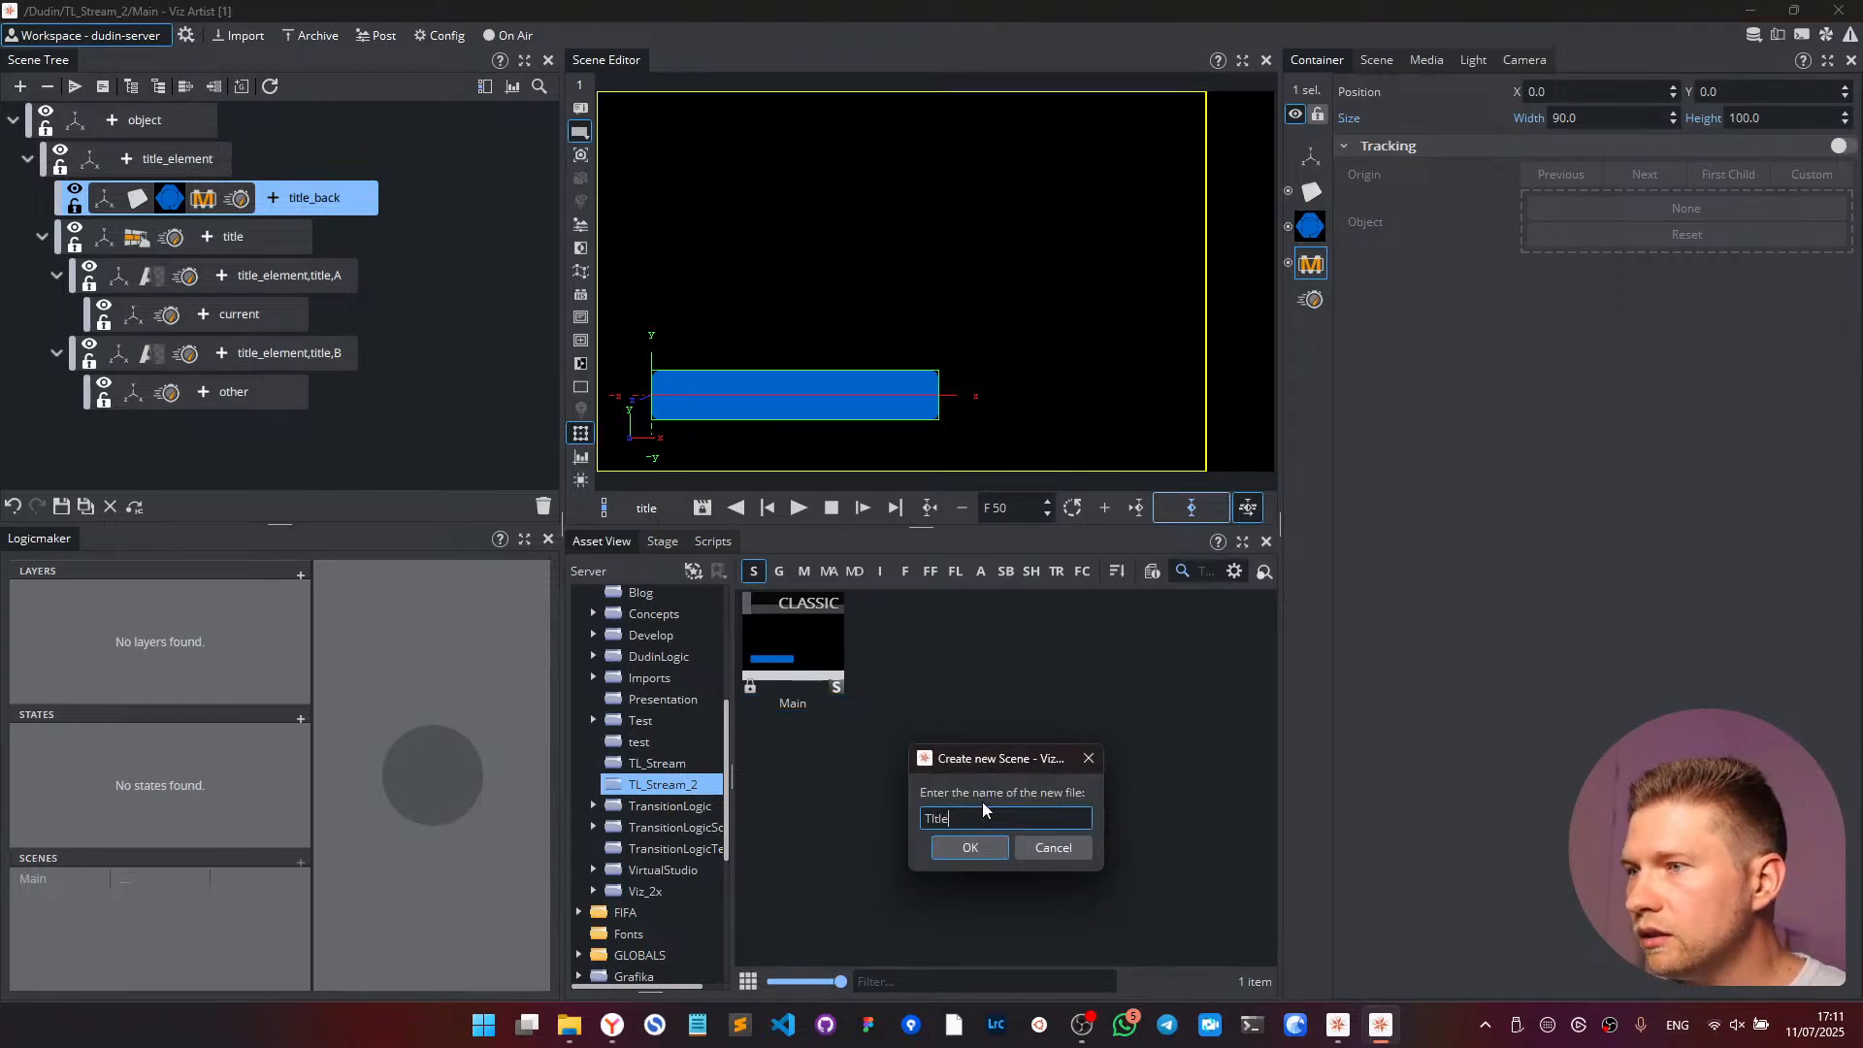
key("Return")
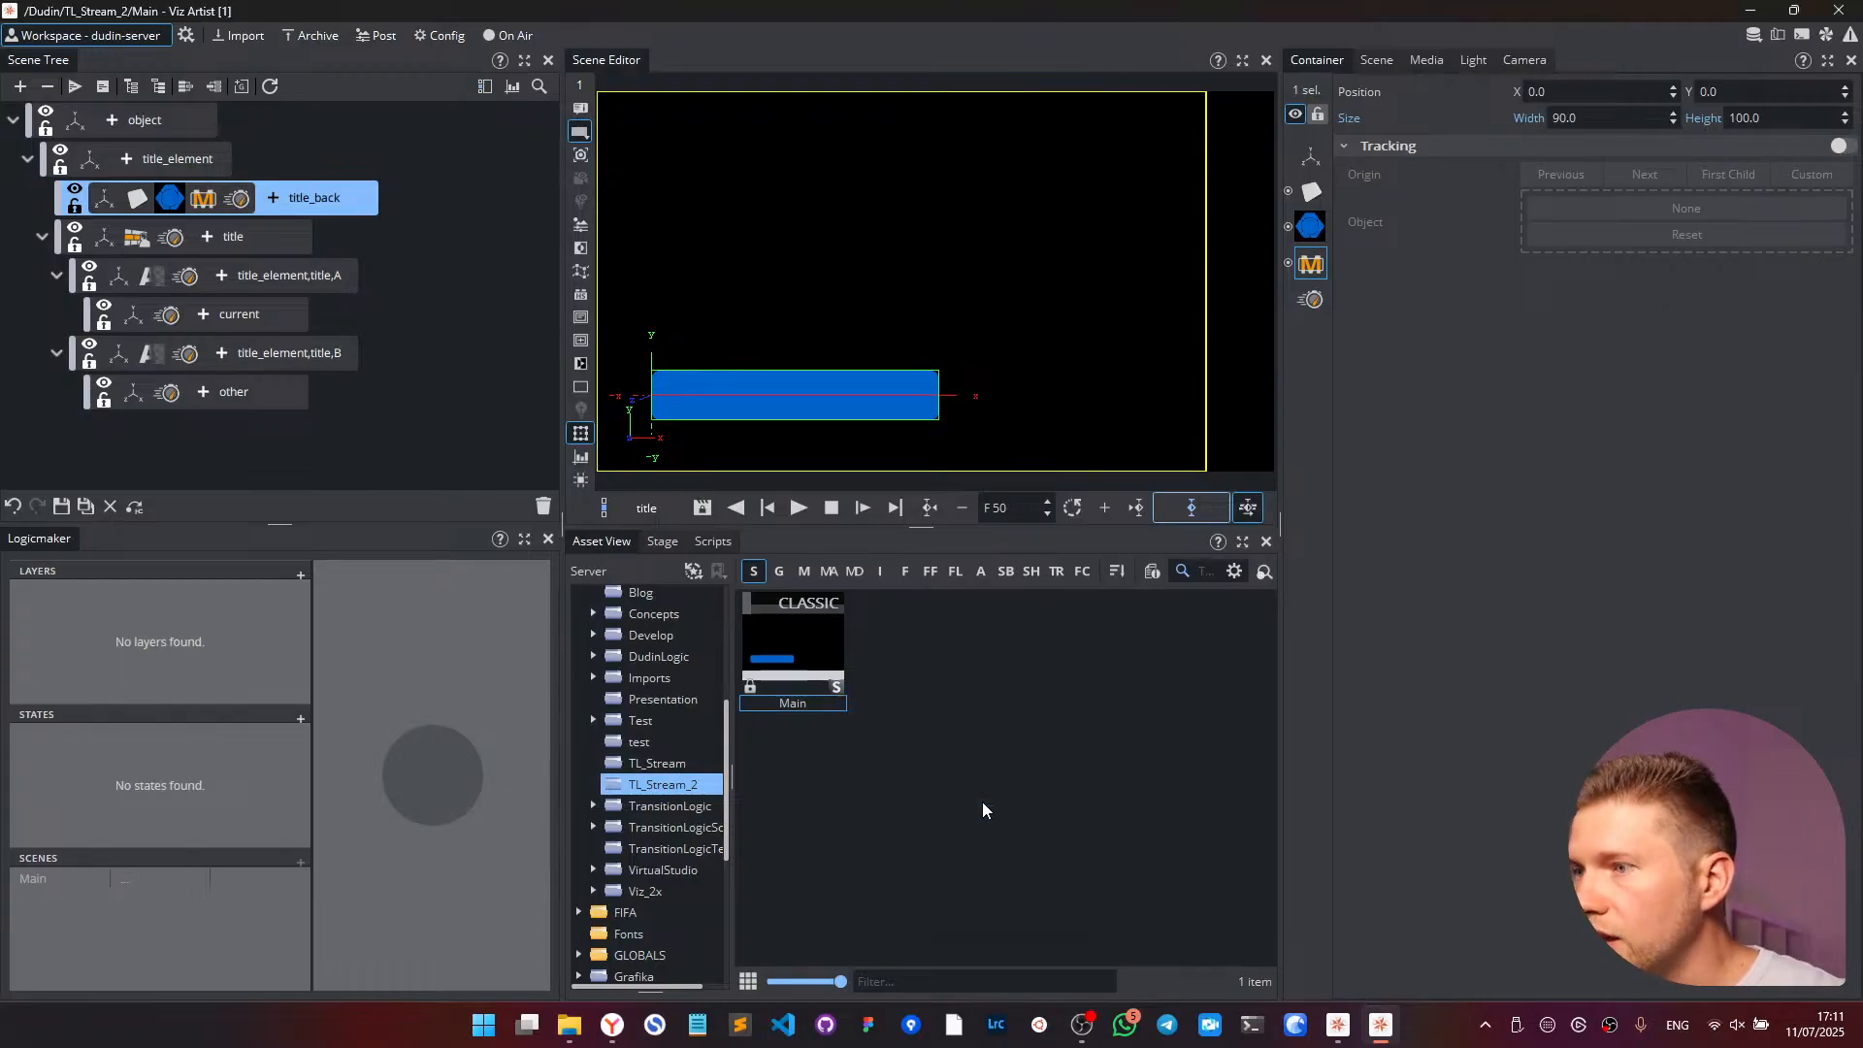
double_click(784, 644)
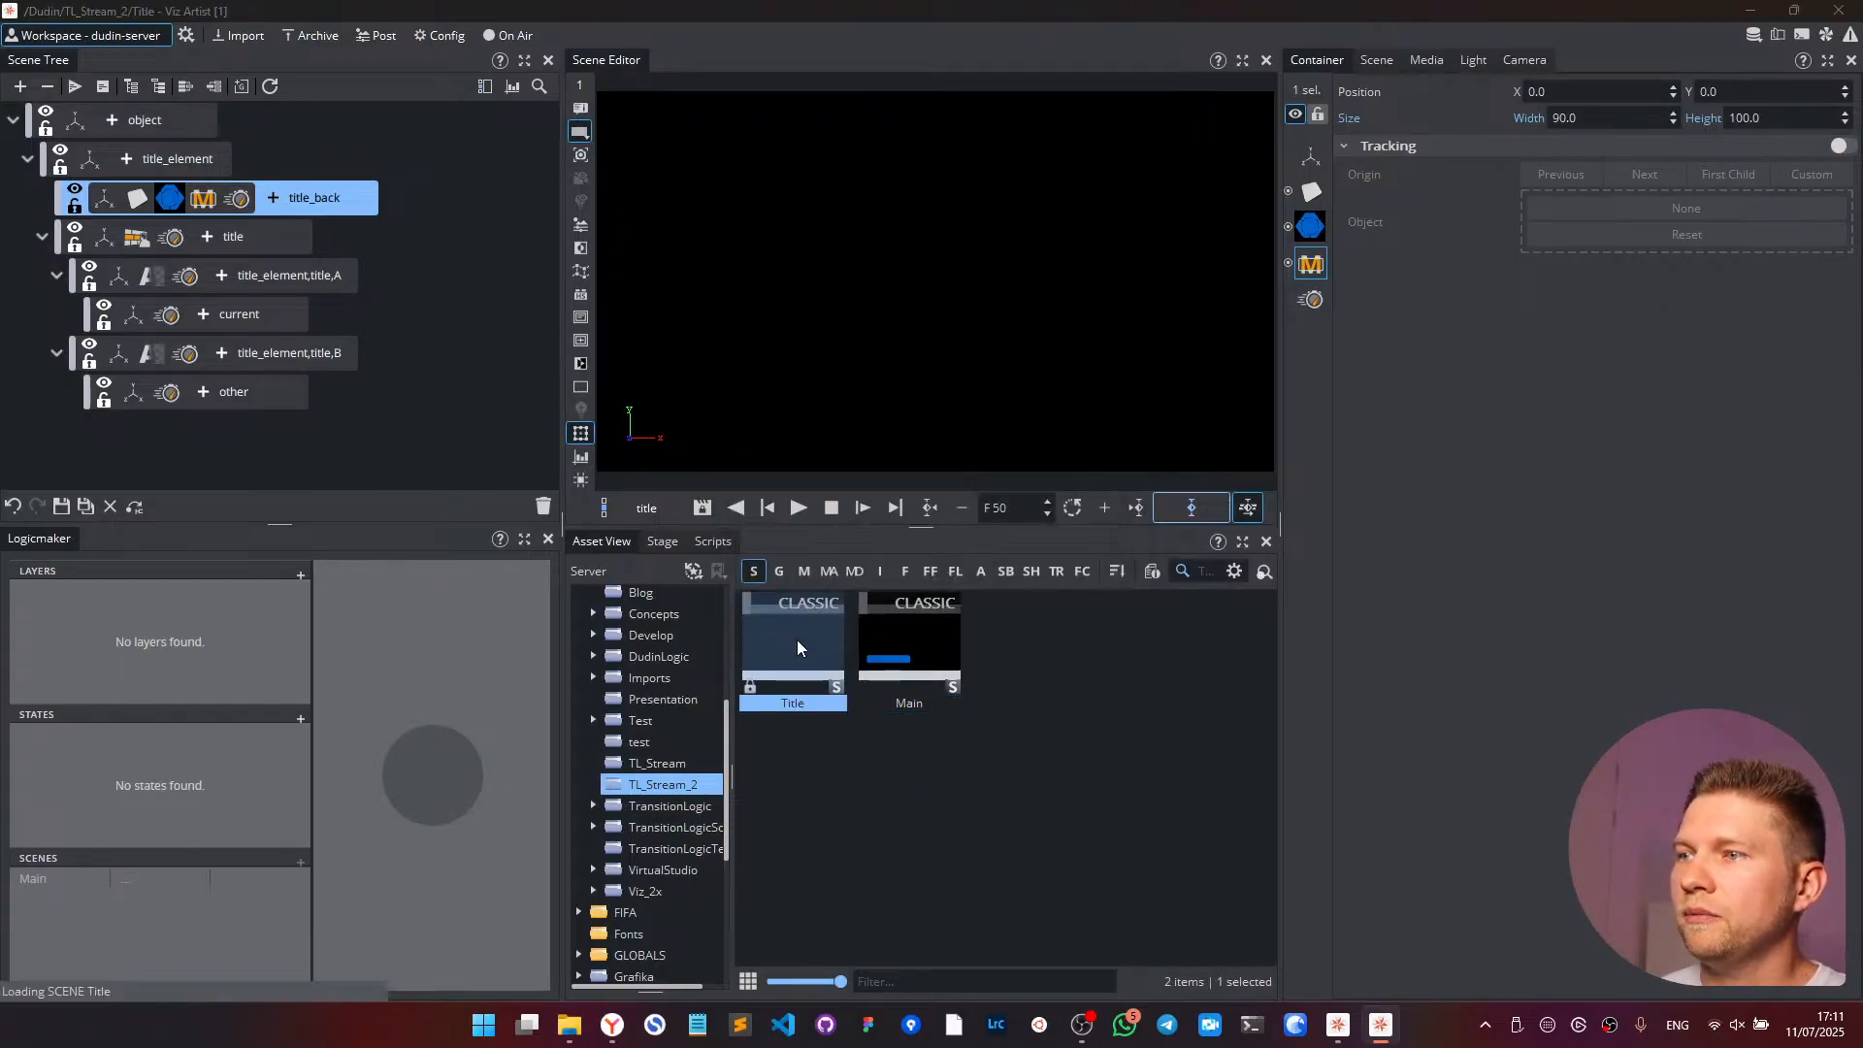
- Add a group container with a nested child group, naming the parent object and the child title
double_click(241, 89)
left_click_drag(151, 151, 282, 118)
left_click(133, 112)
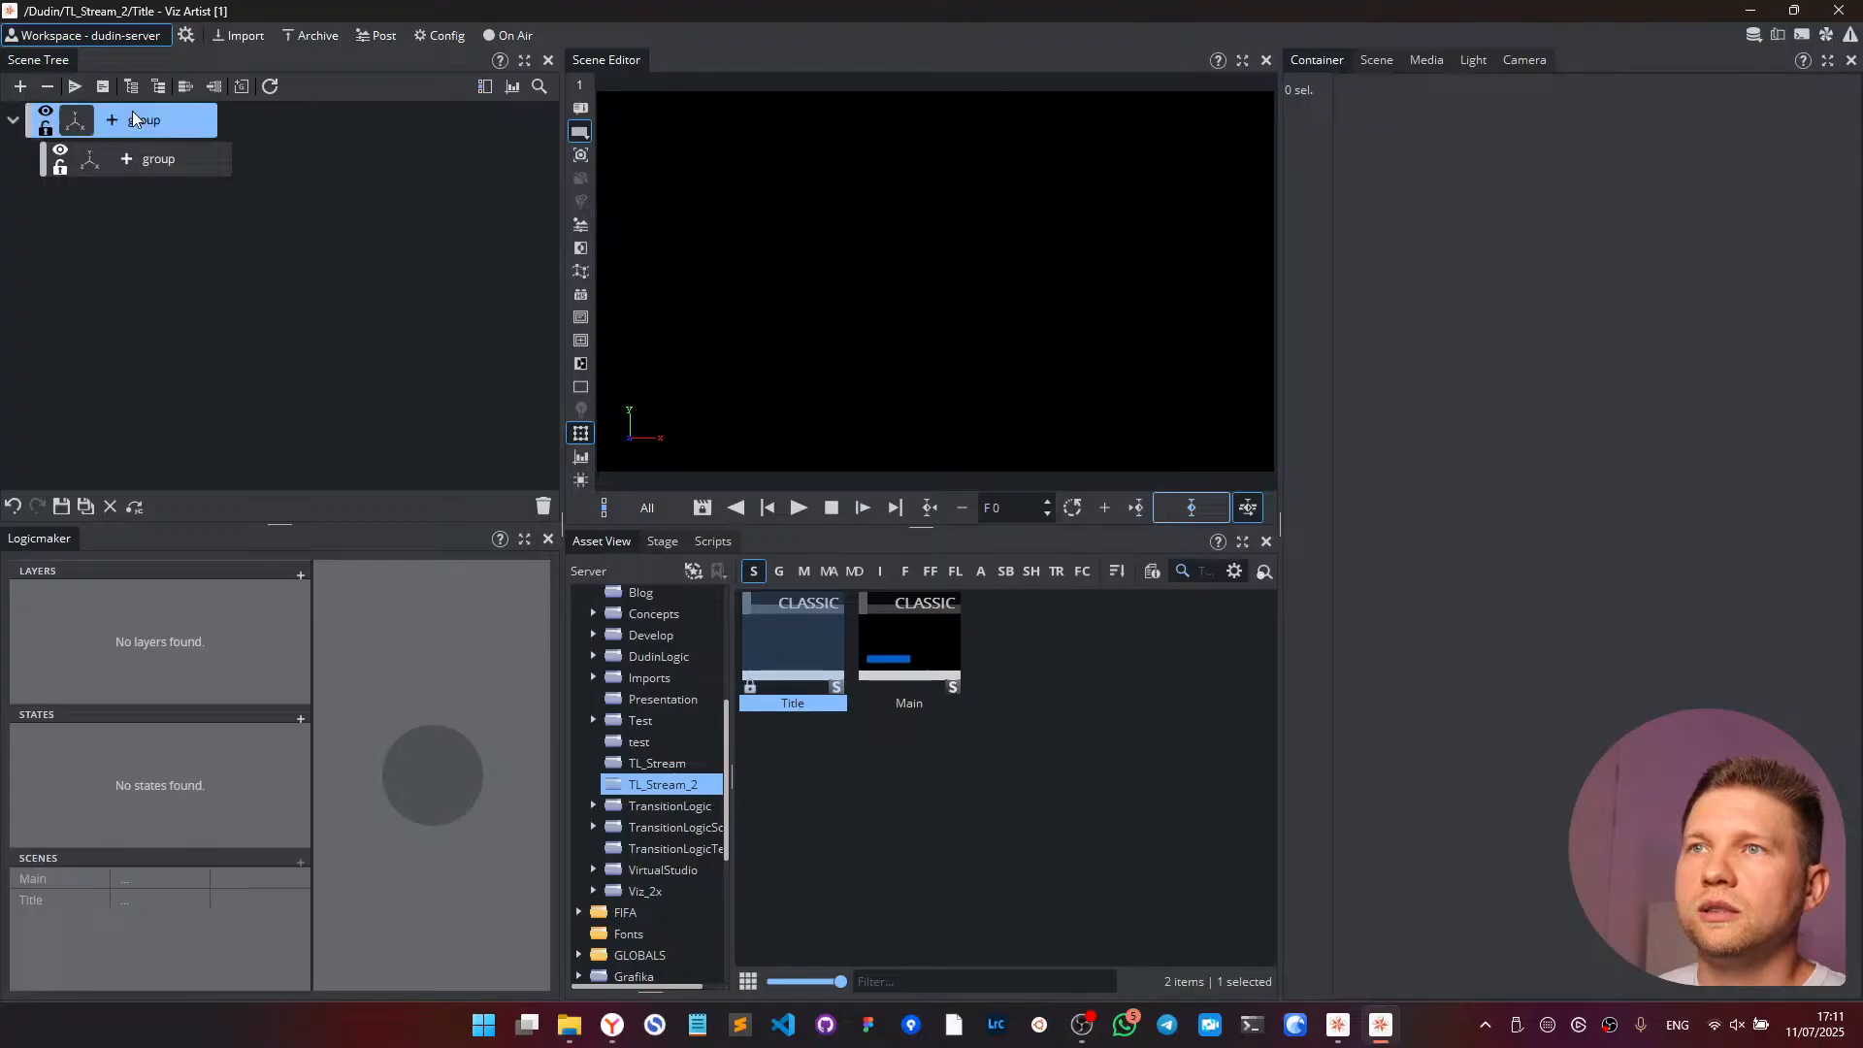
double_click(136, 120)
type("one")
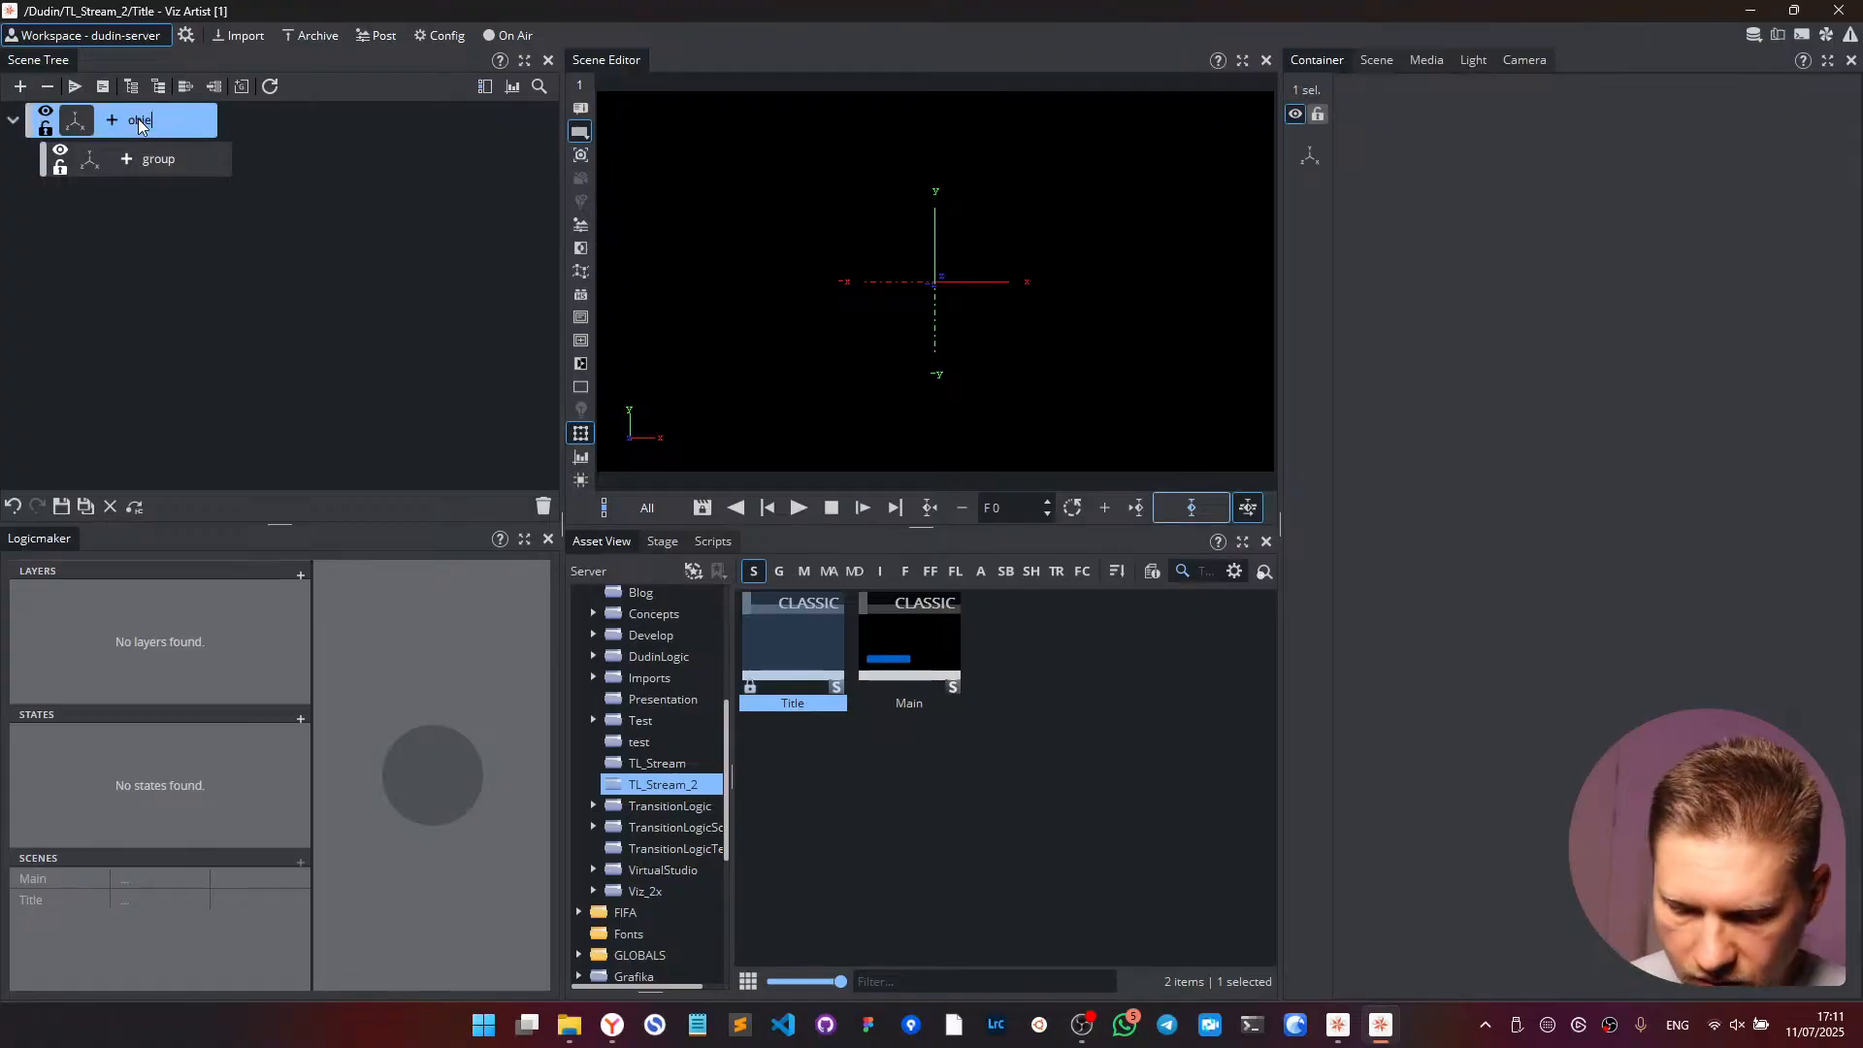
type("ct")
key("Tab")
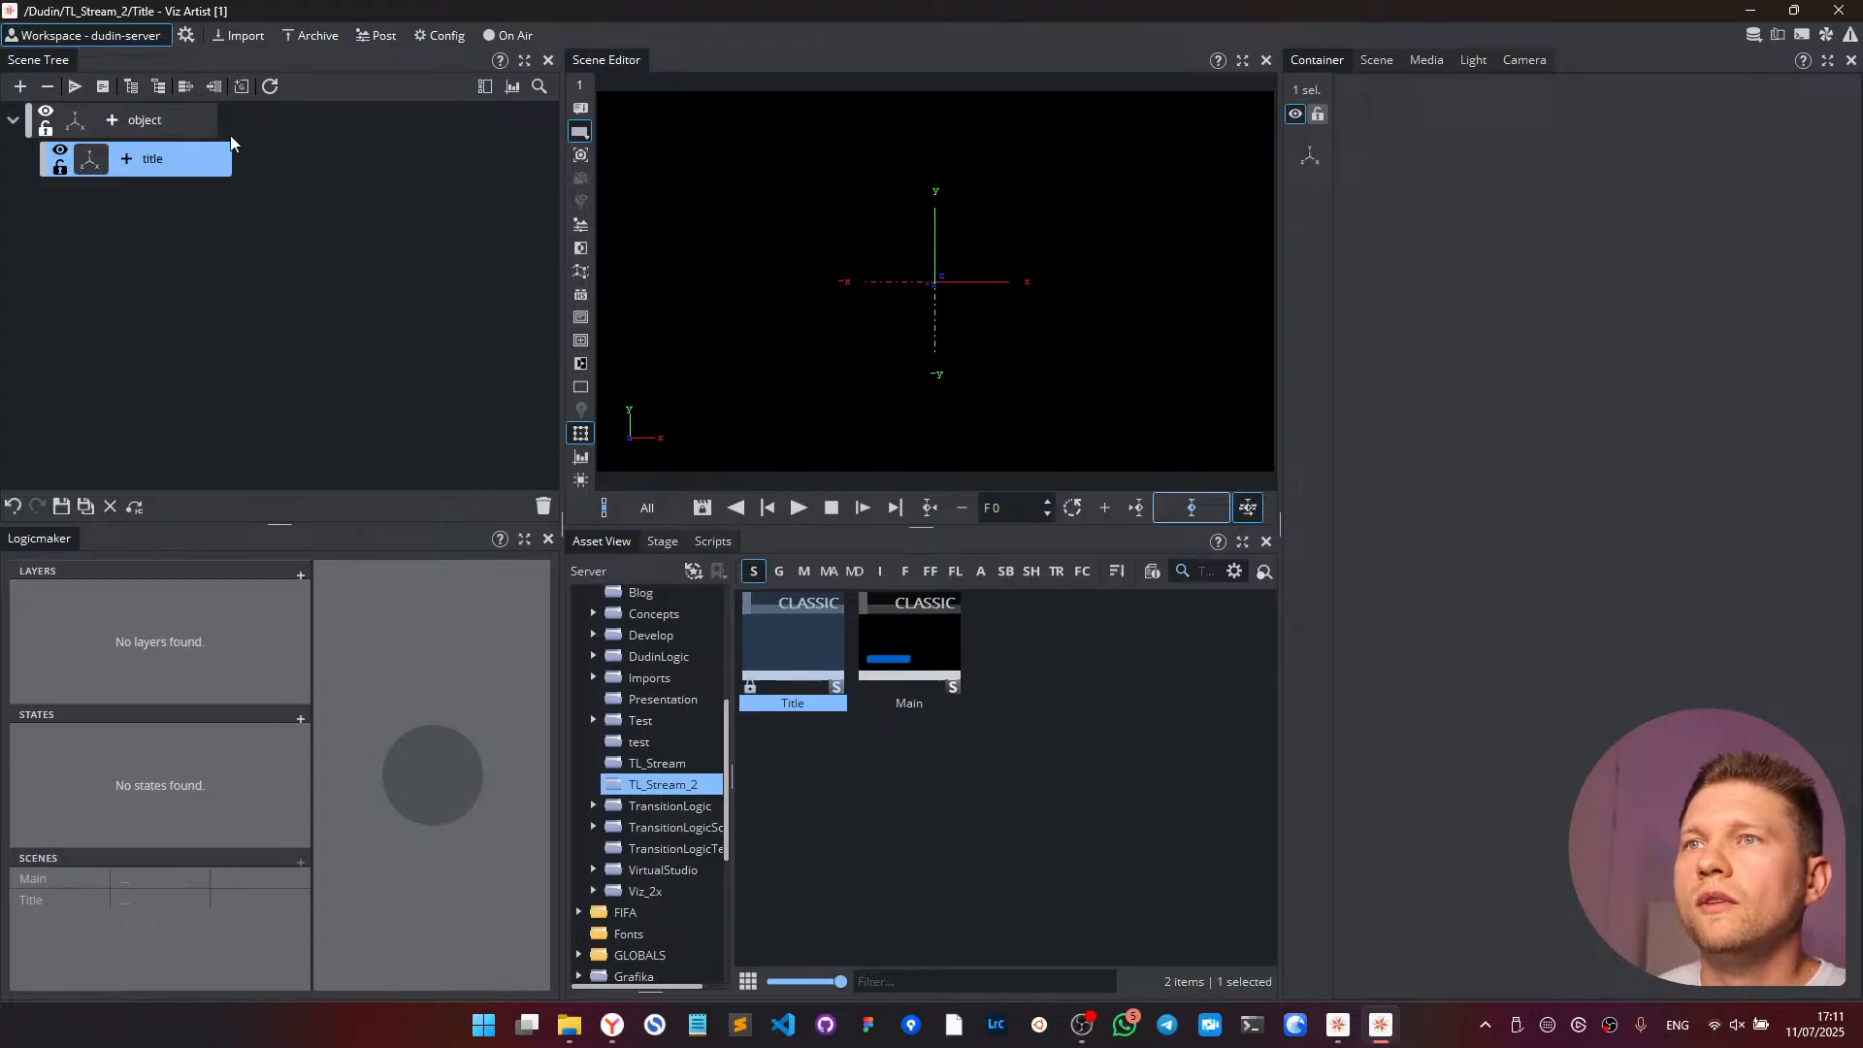
- Apply the bold Avenir-Next-Cyr font from /COMMON/FONTS/Avenir to the title container and set its text to "Bold text"
left_click(902, 573)
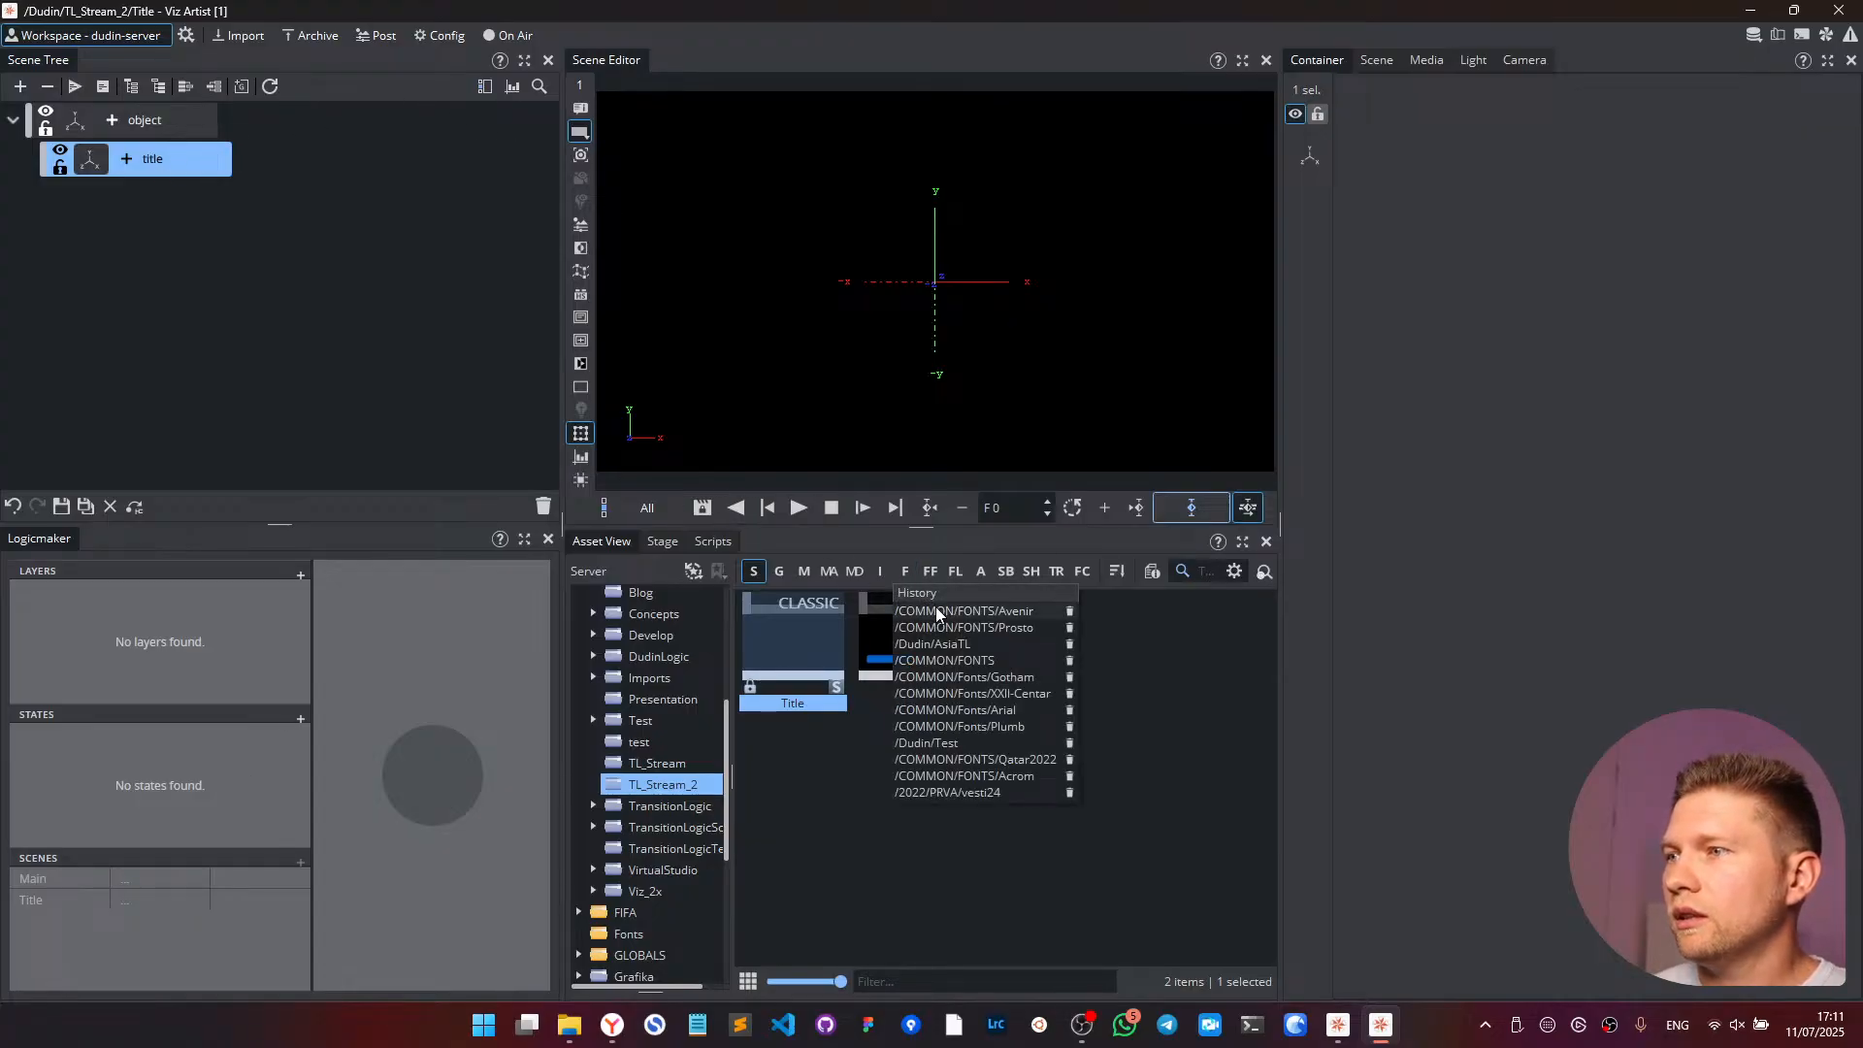
left_click(932, 608)
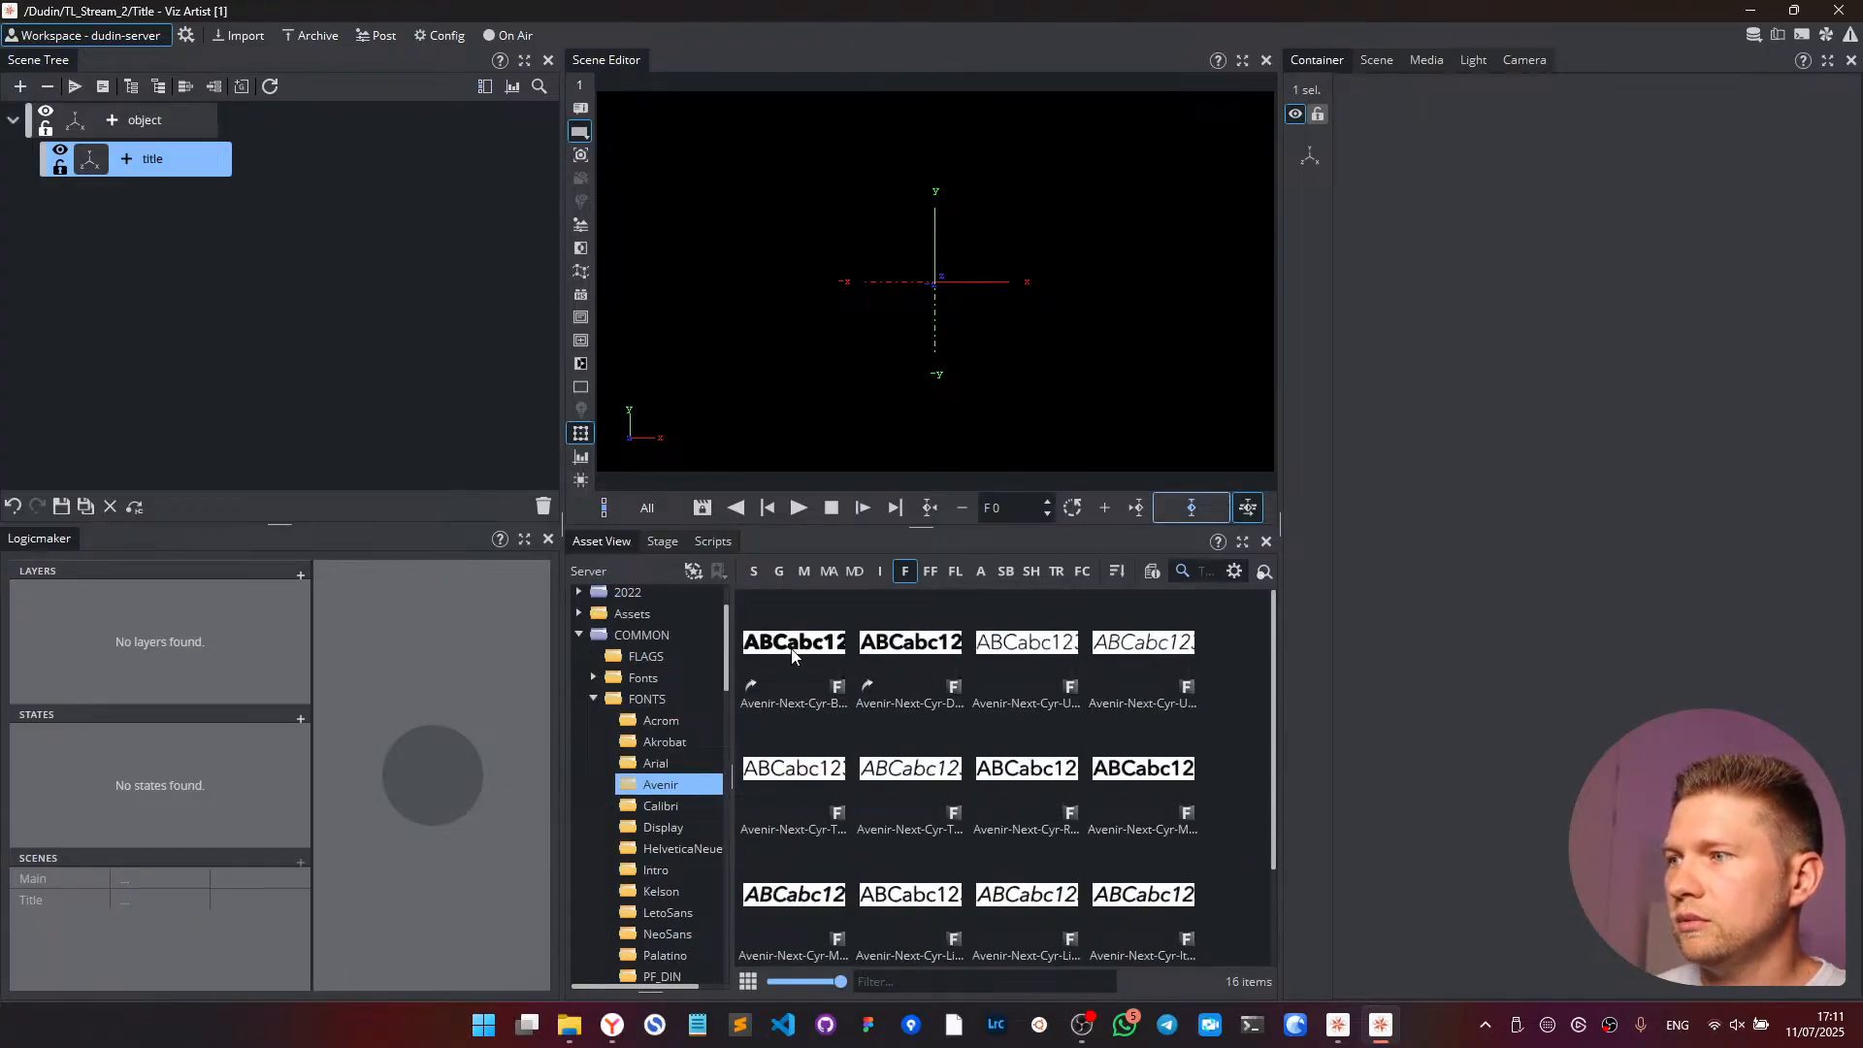
left_click_drag(795, 658, 208, 165)
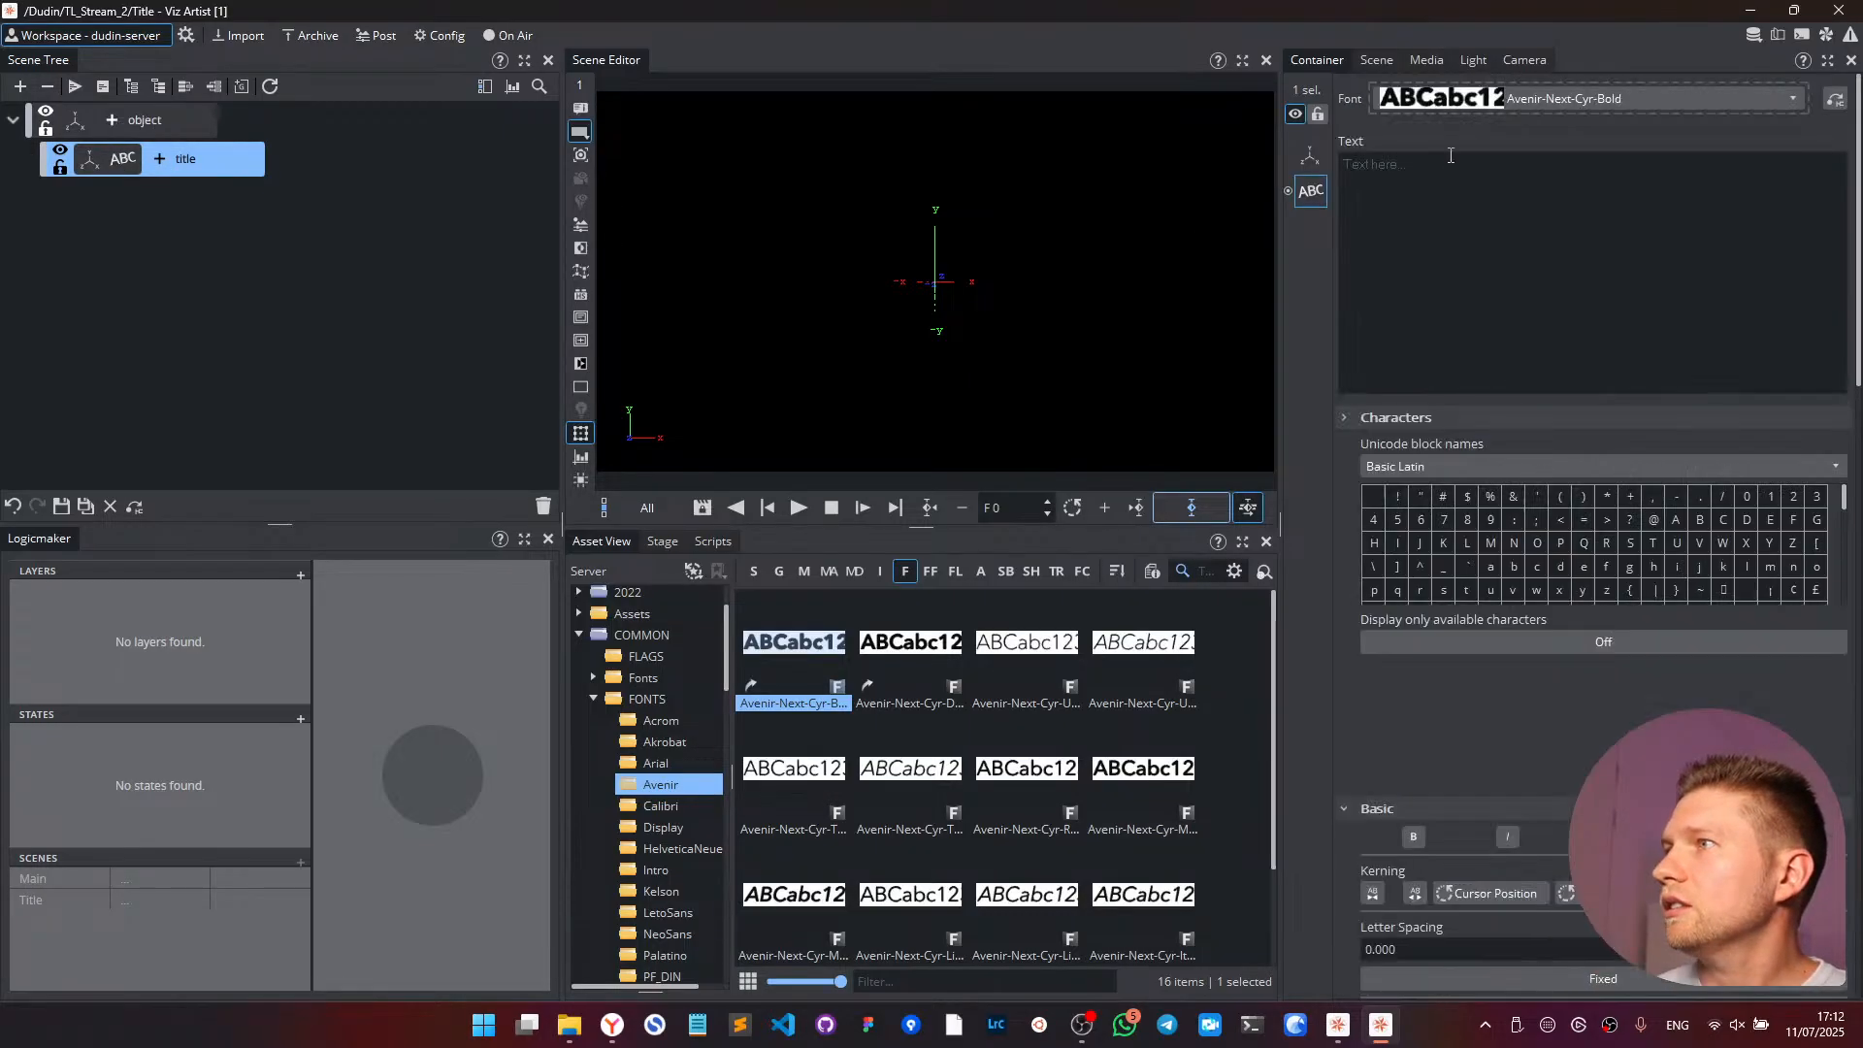
left_click(1459, 187)
type("Bold text")
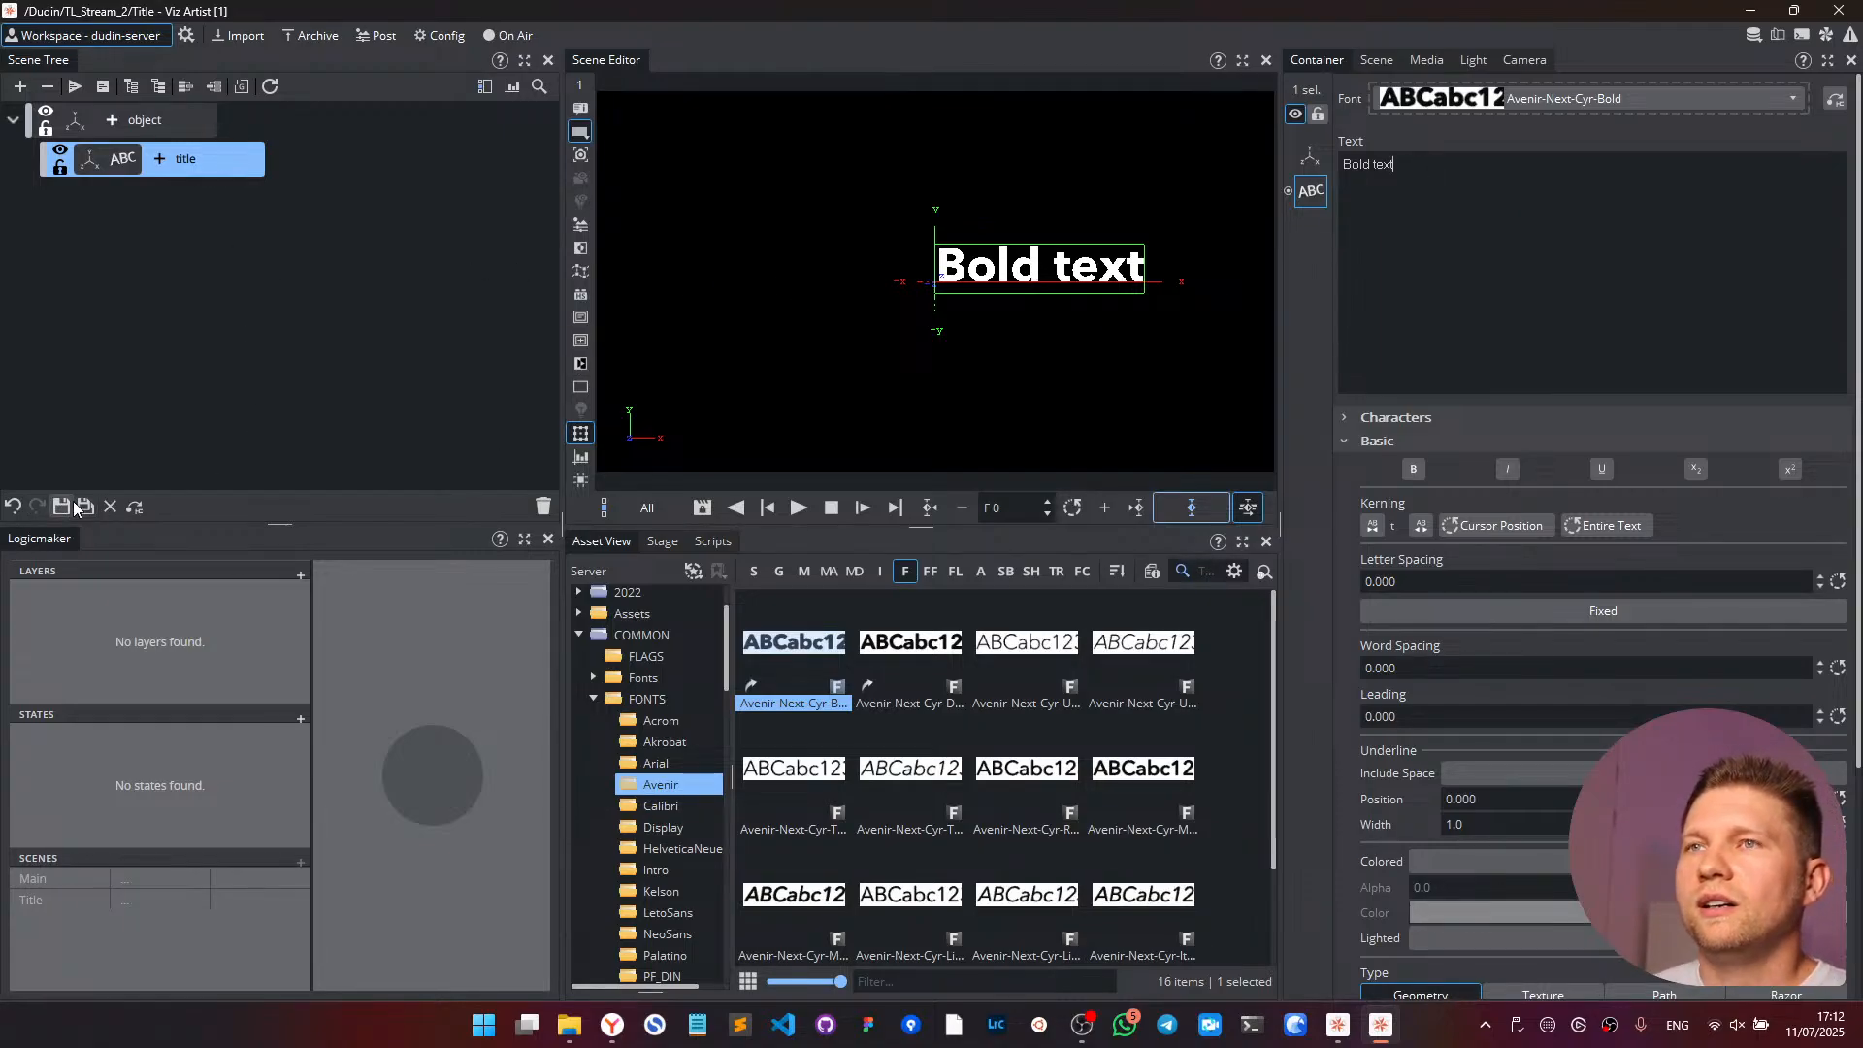
left_click(157, 160)
type("te")
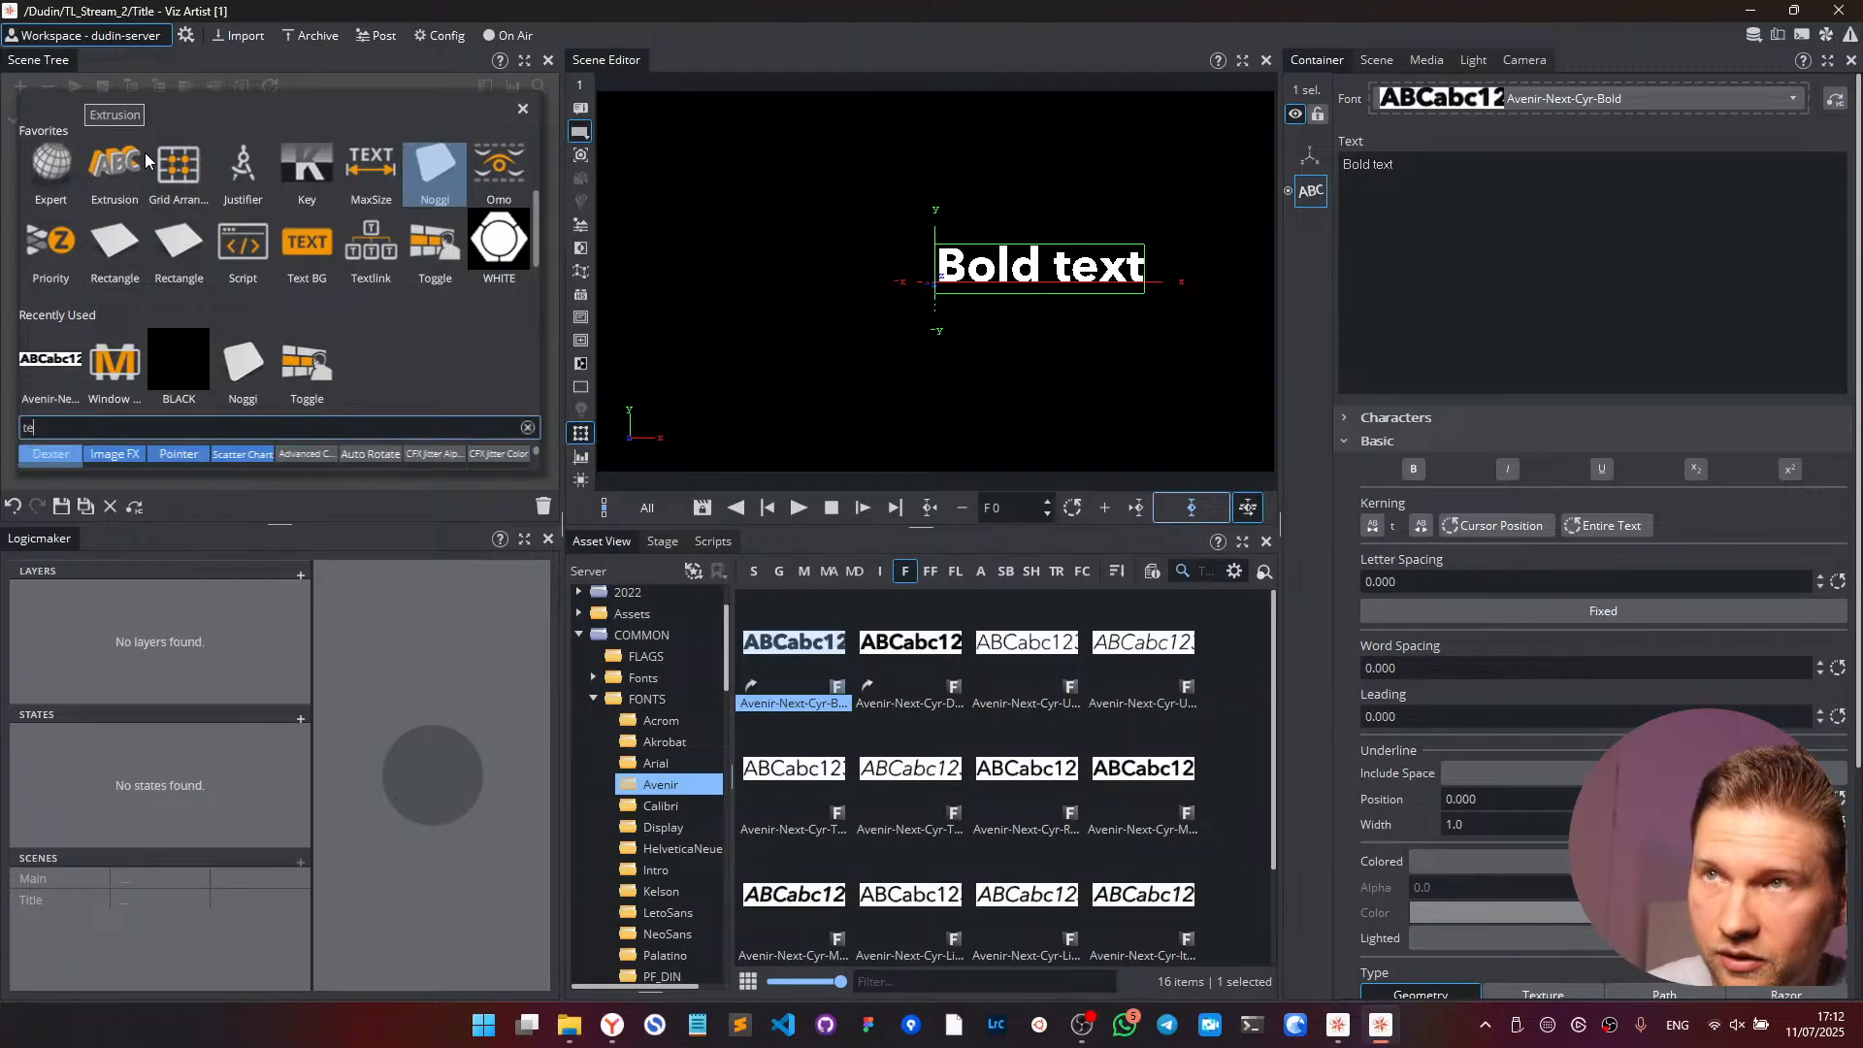
type("xt")
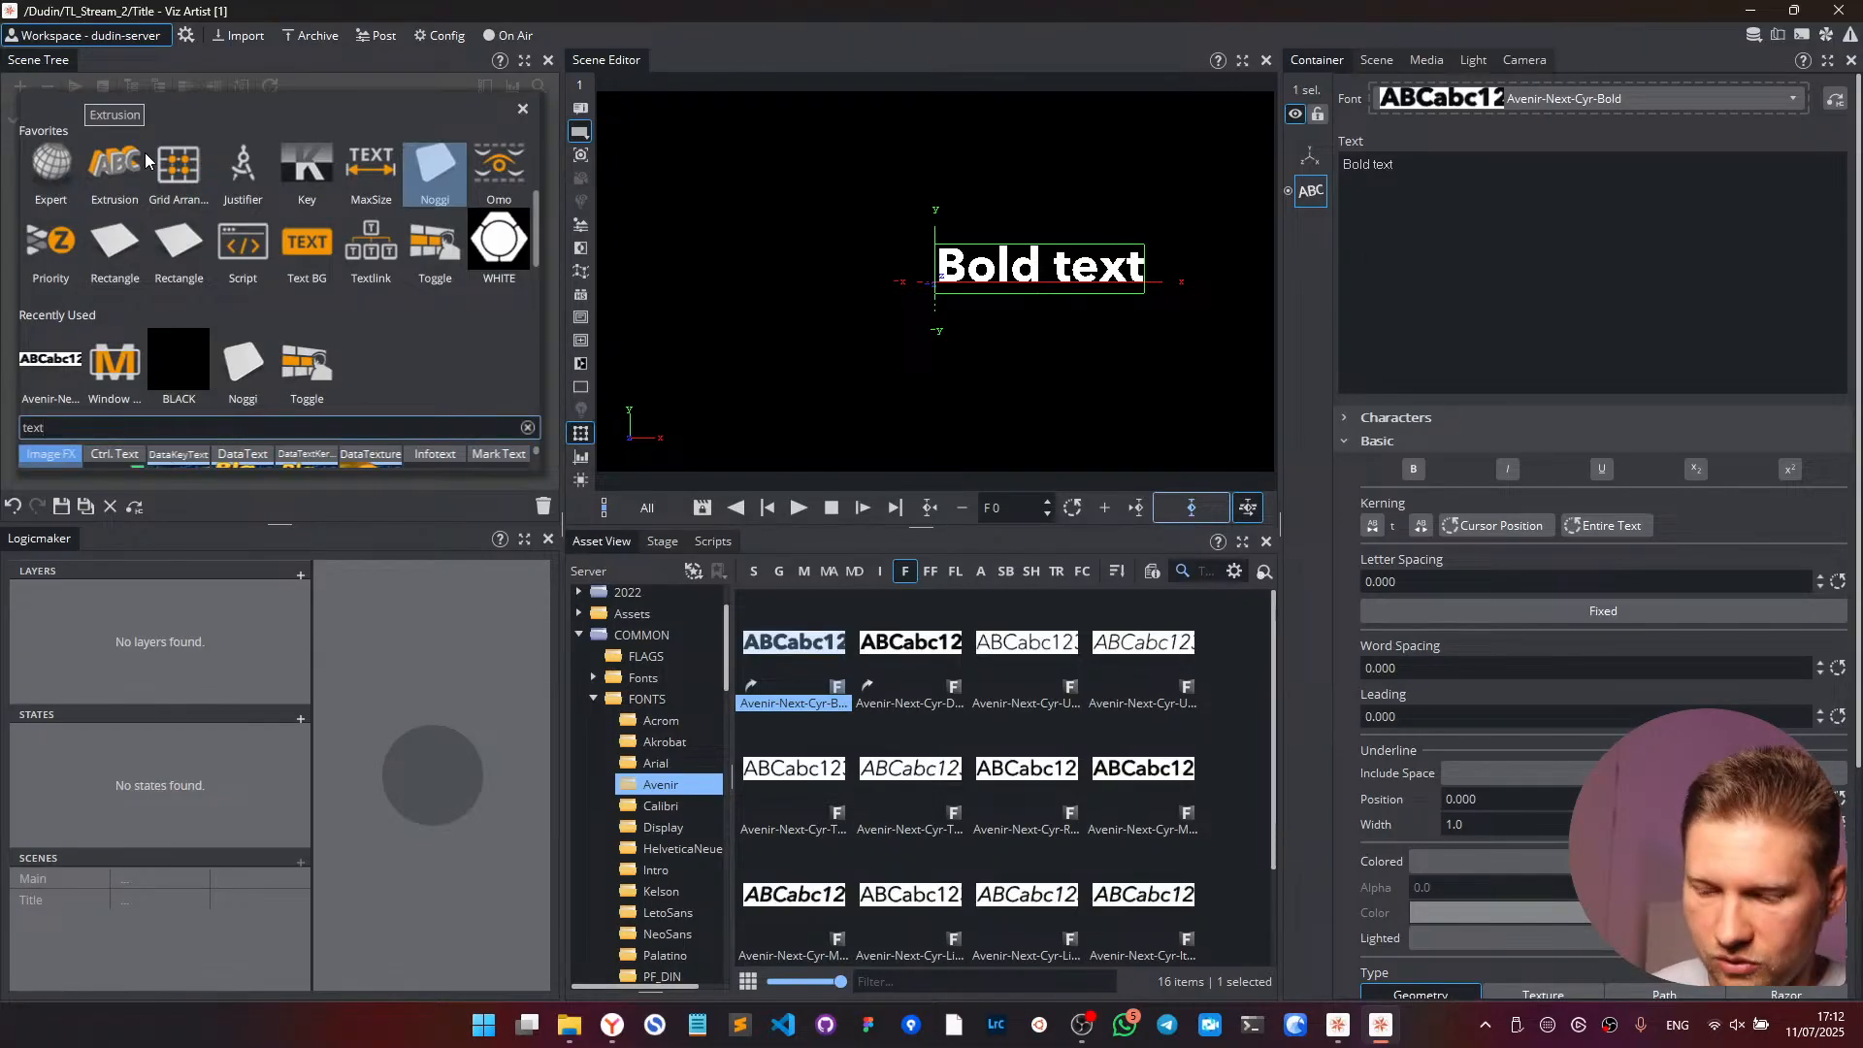
type("cont")
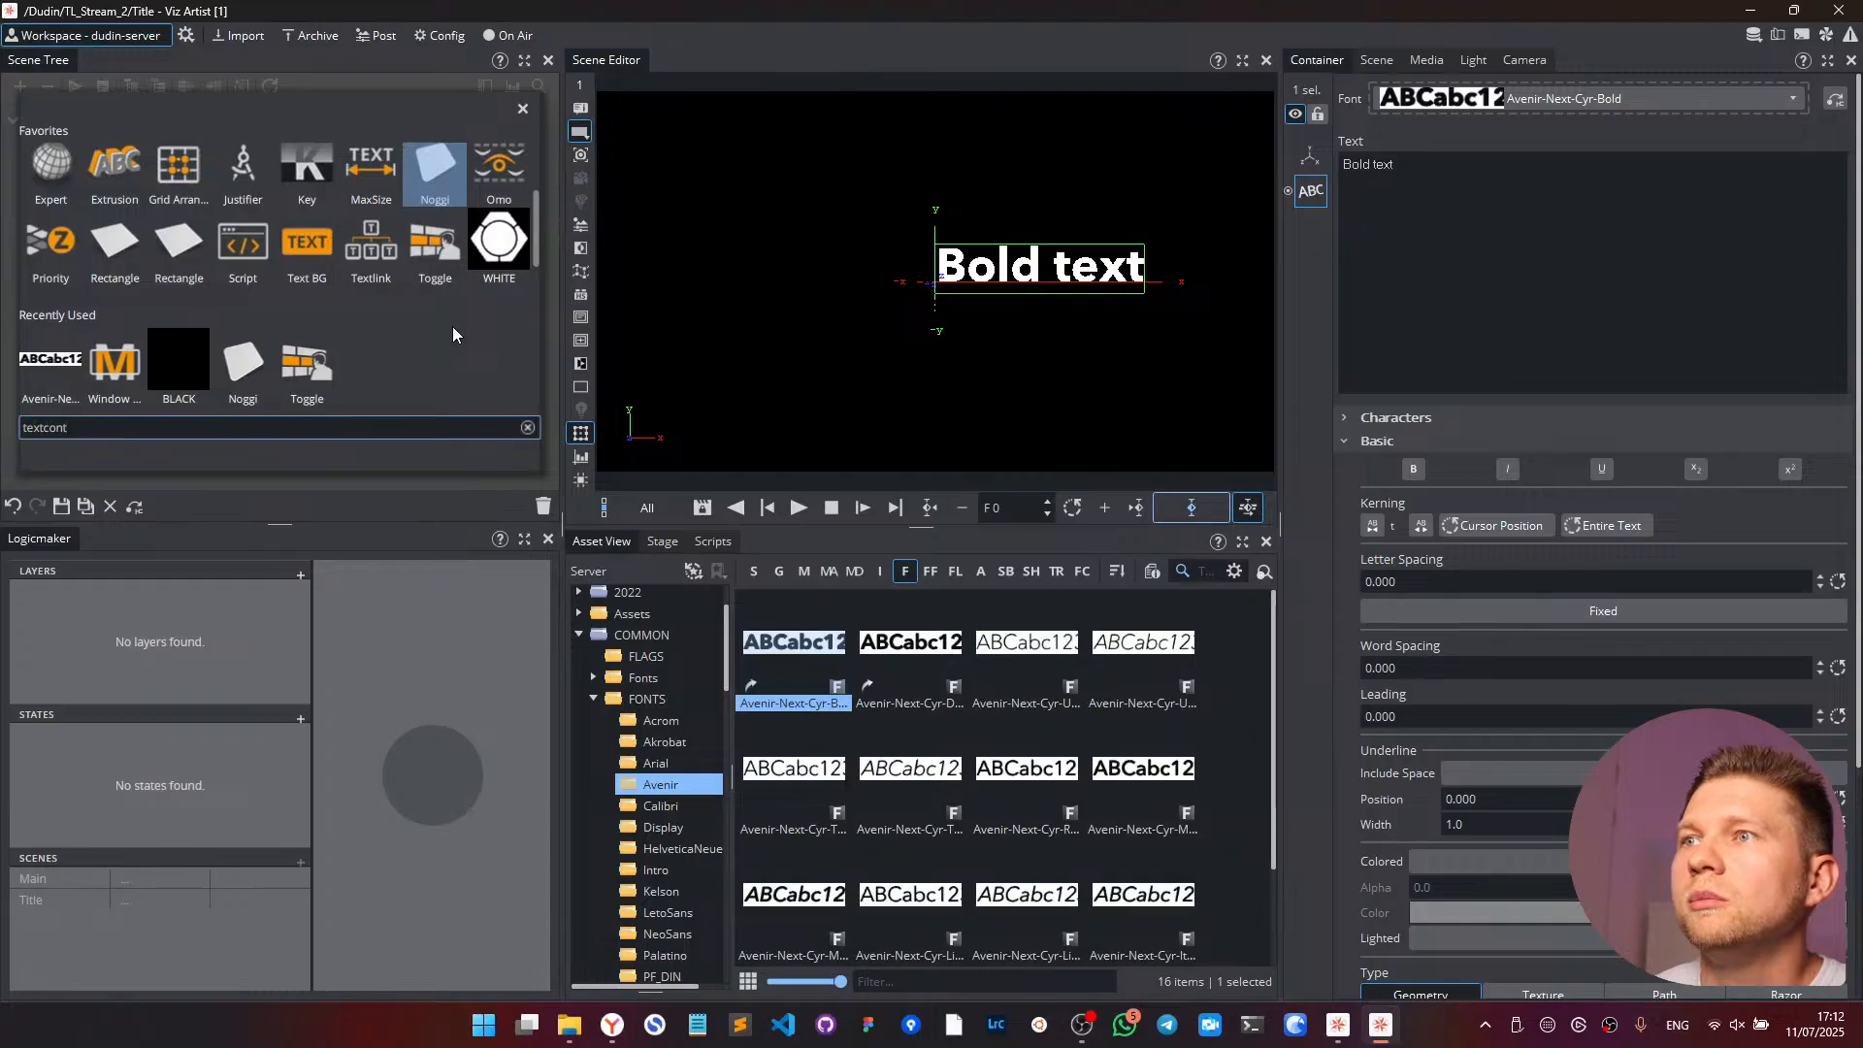
left_click(491, 495)
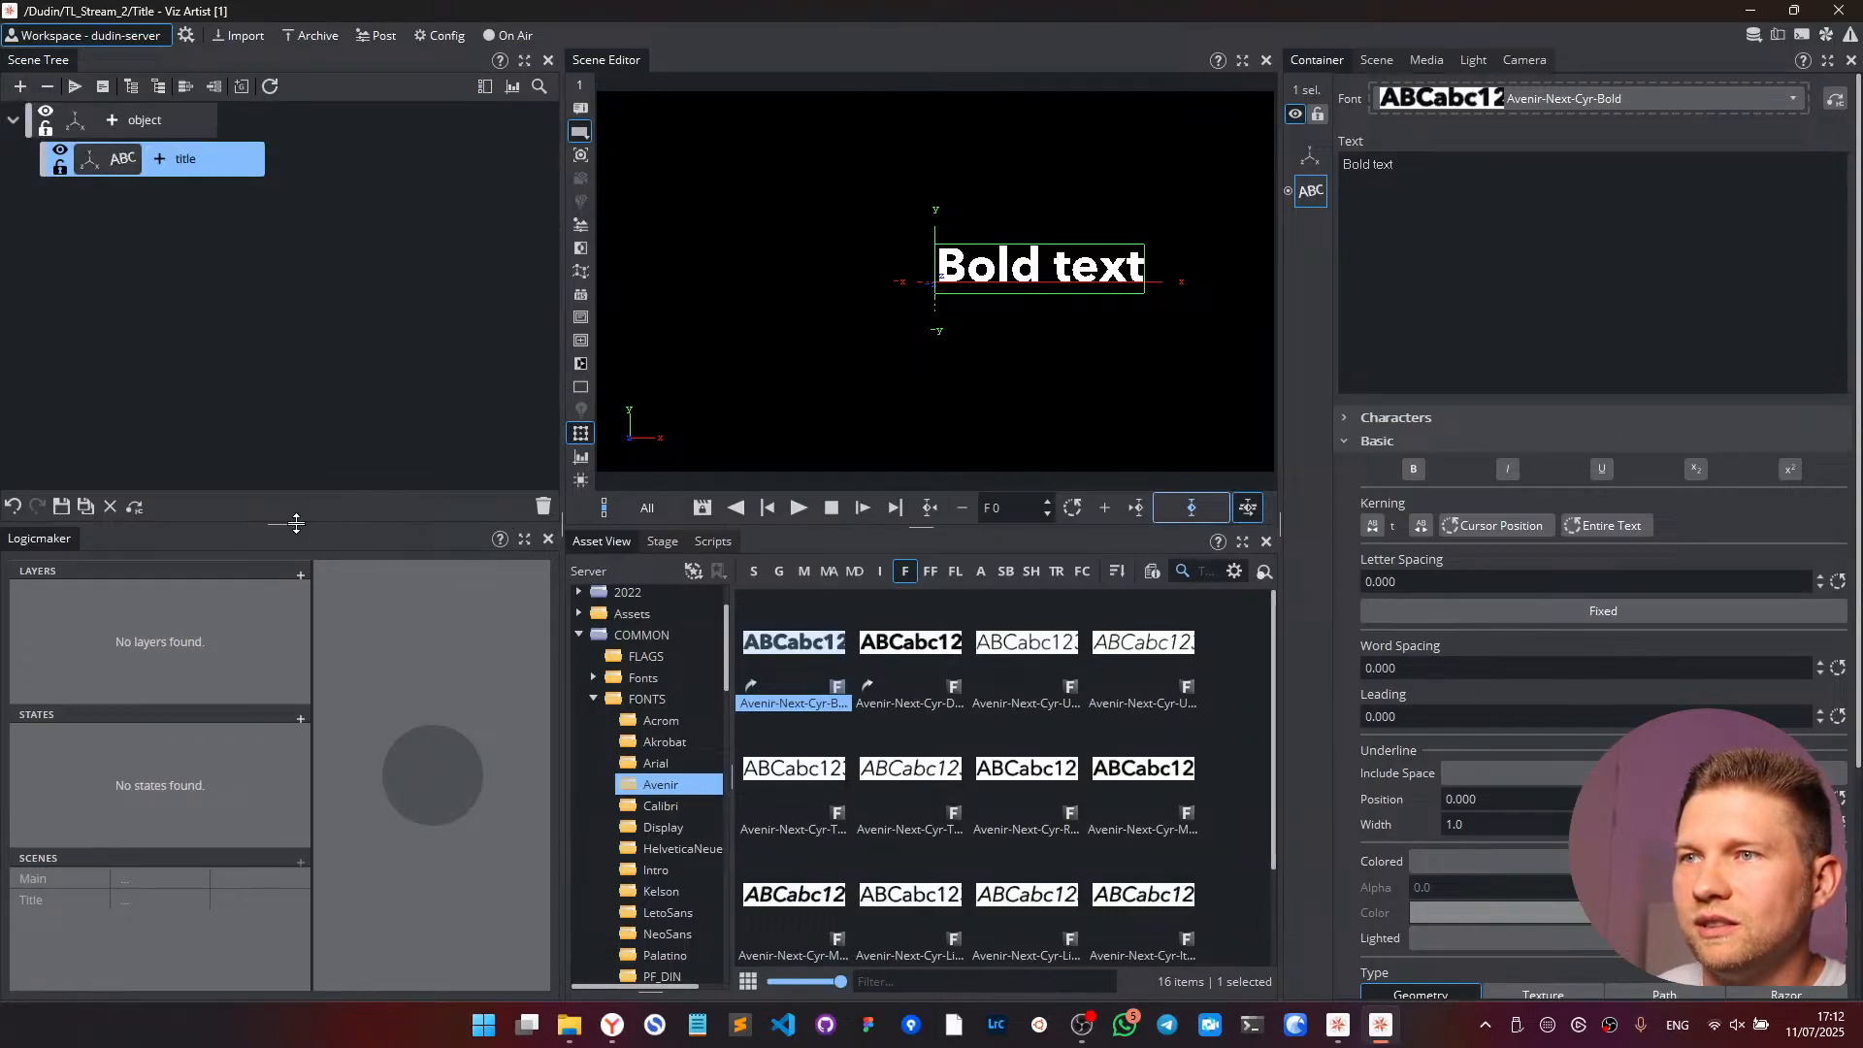
- Enlarge the scene tree area and add the Control Text plugin to the title container
left_click_drag(296, 523, 292, 772)
double_click(173, 167)
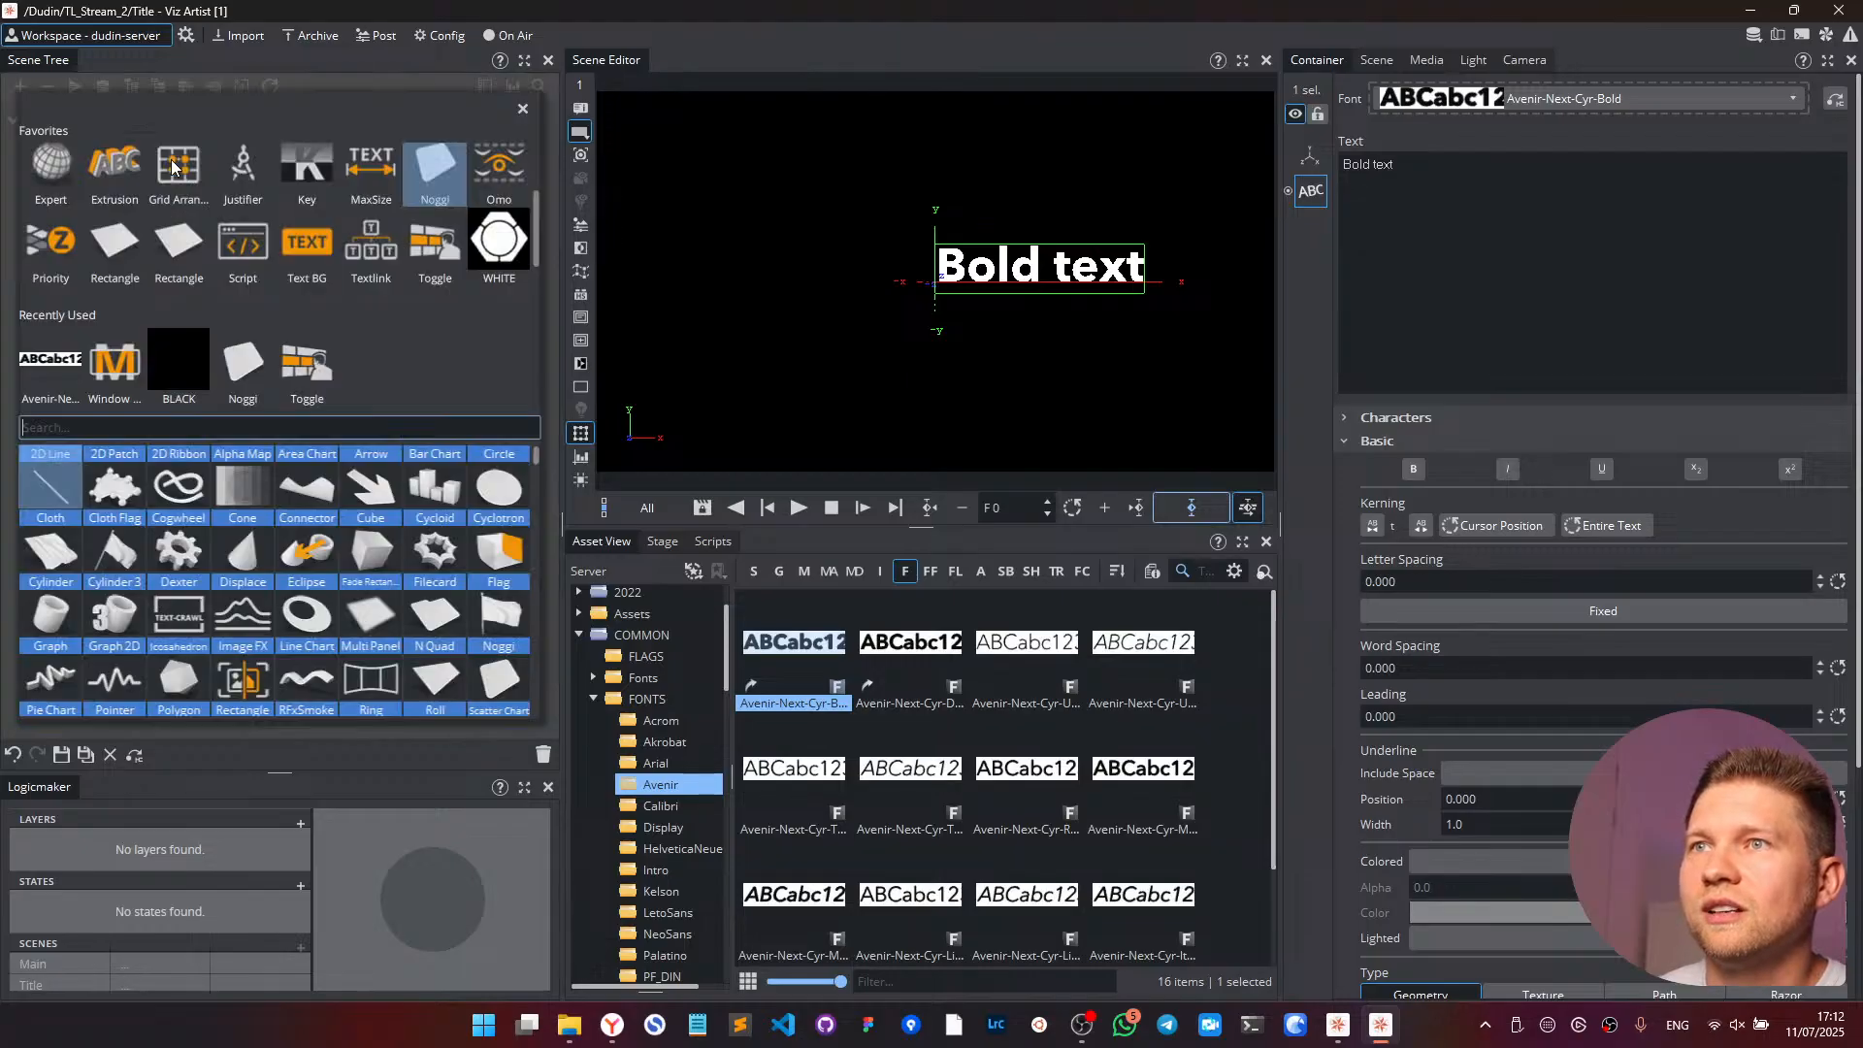
type("te")
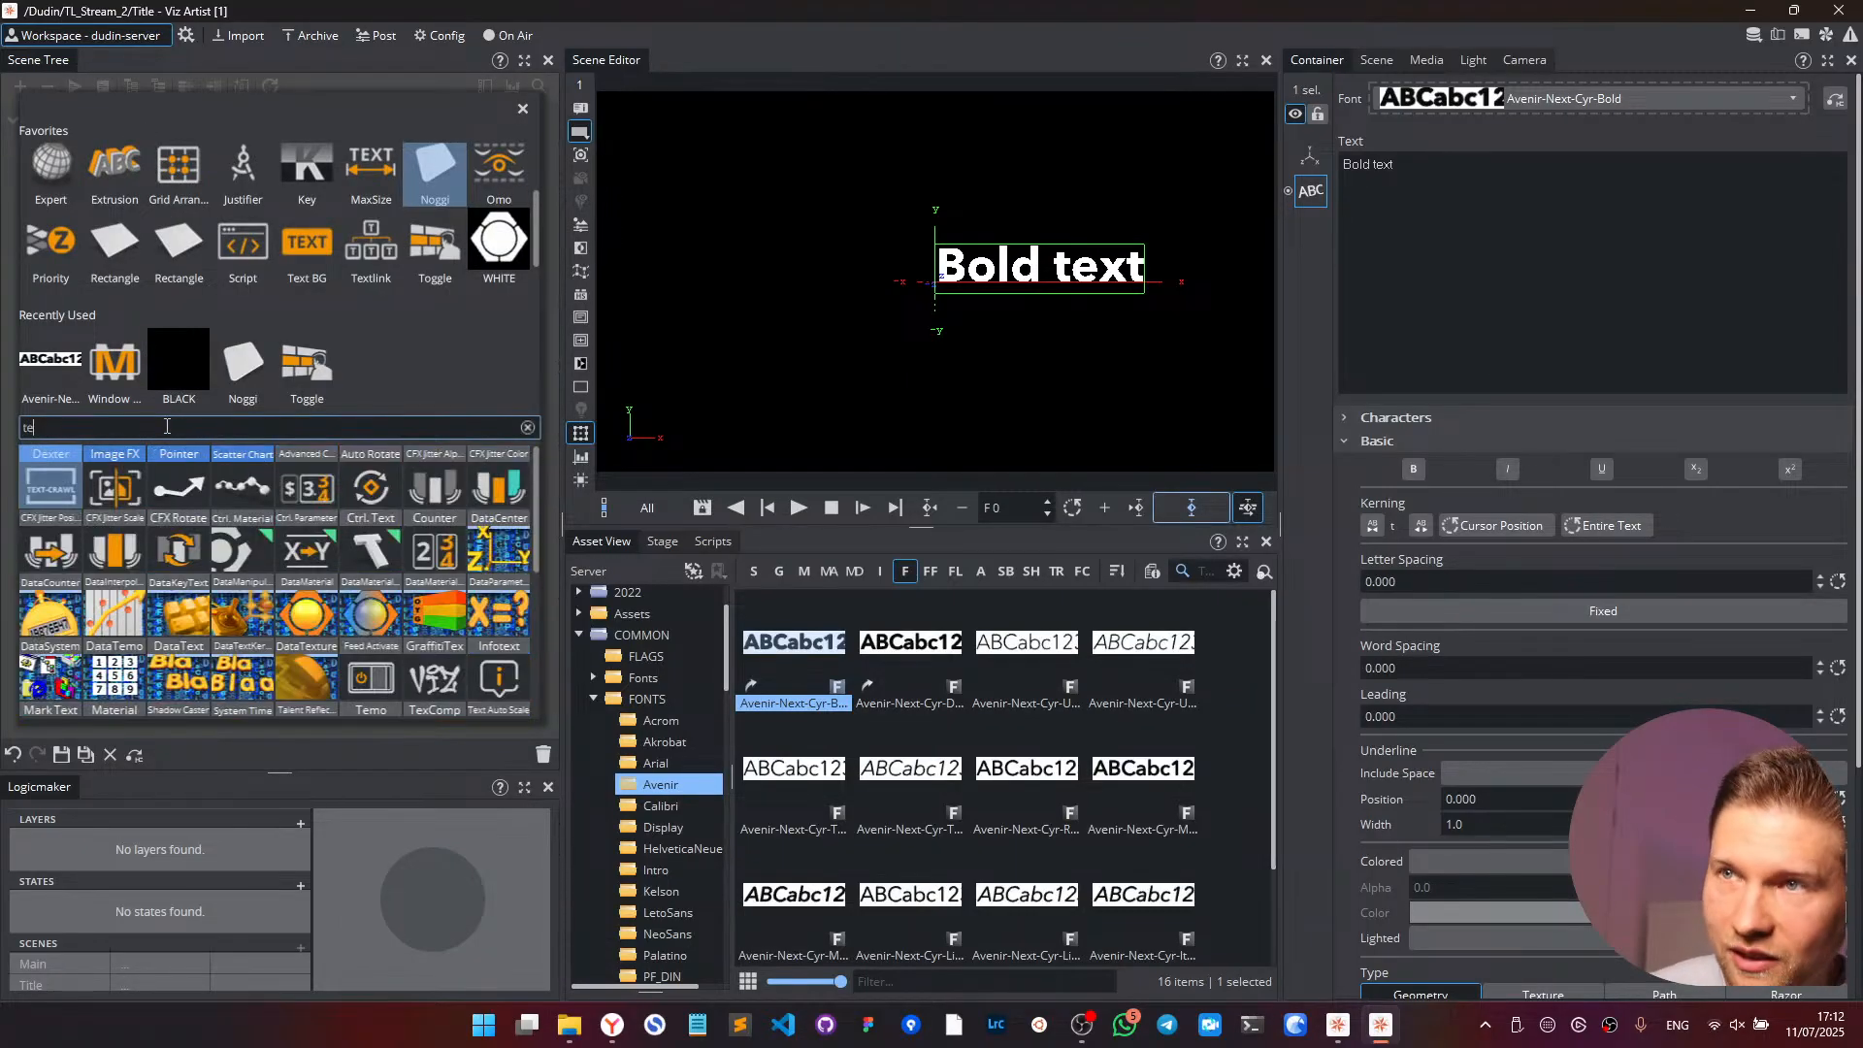
key("BackSpace")
key("BackSpace")
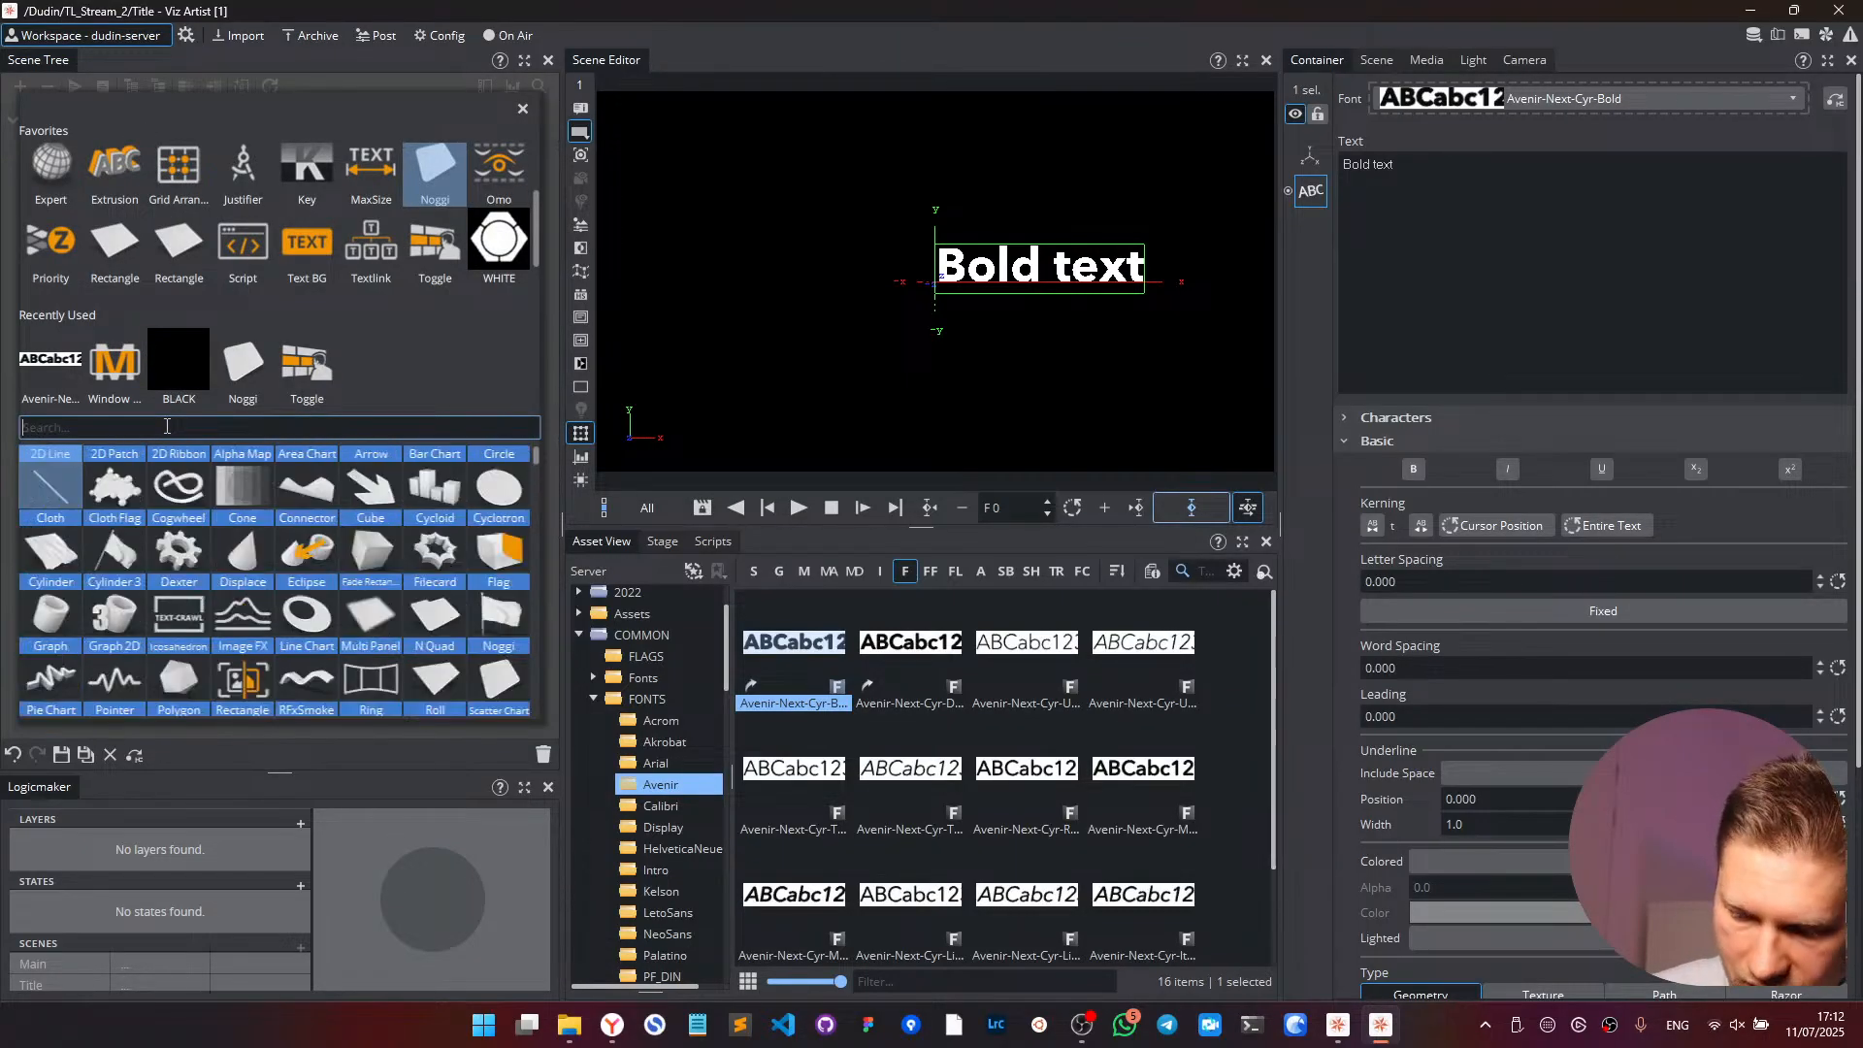
type("ControlTe")
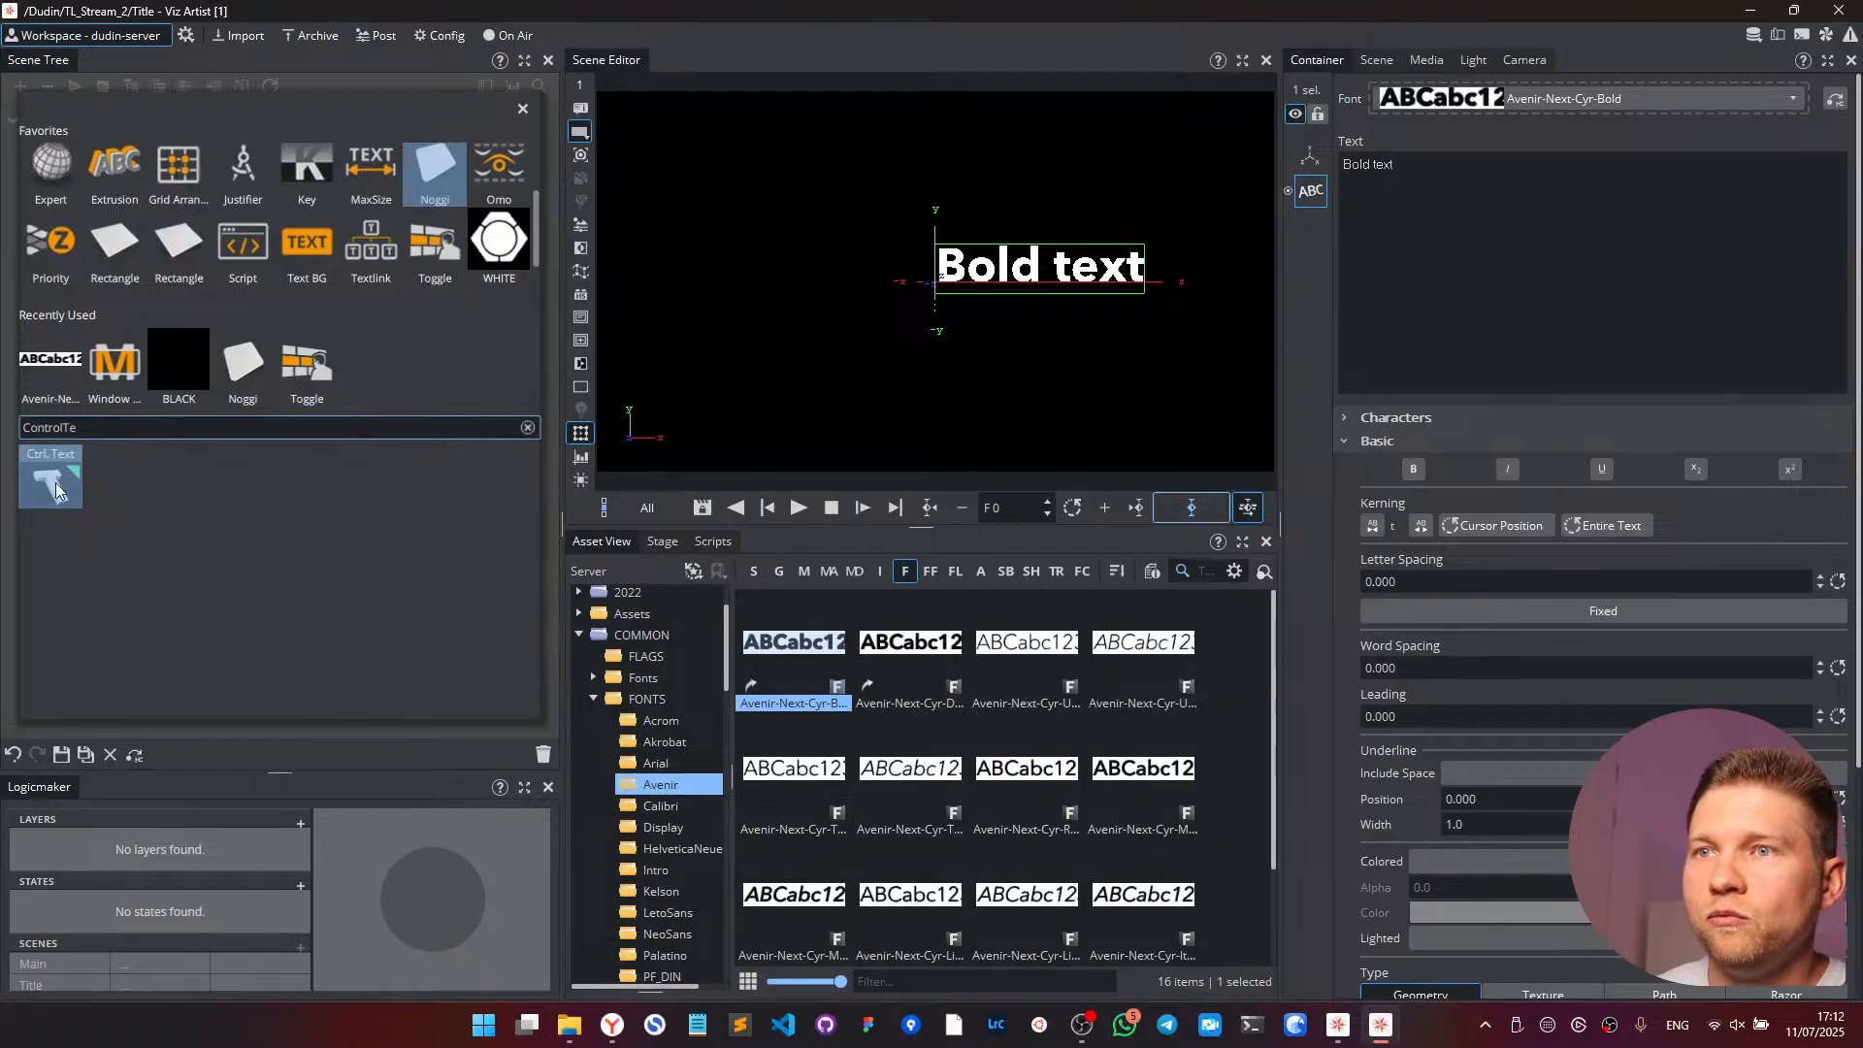
double_click(55, 482)
left_click(153, 160)
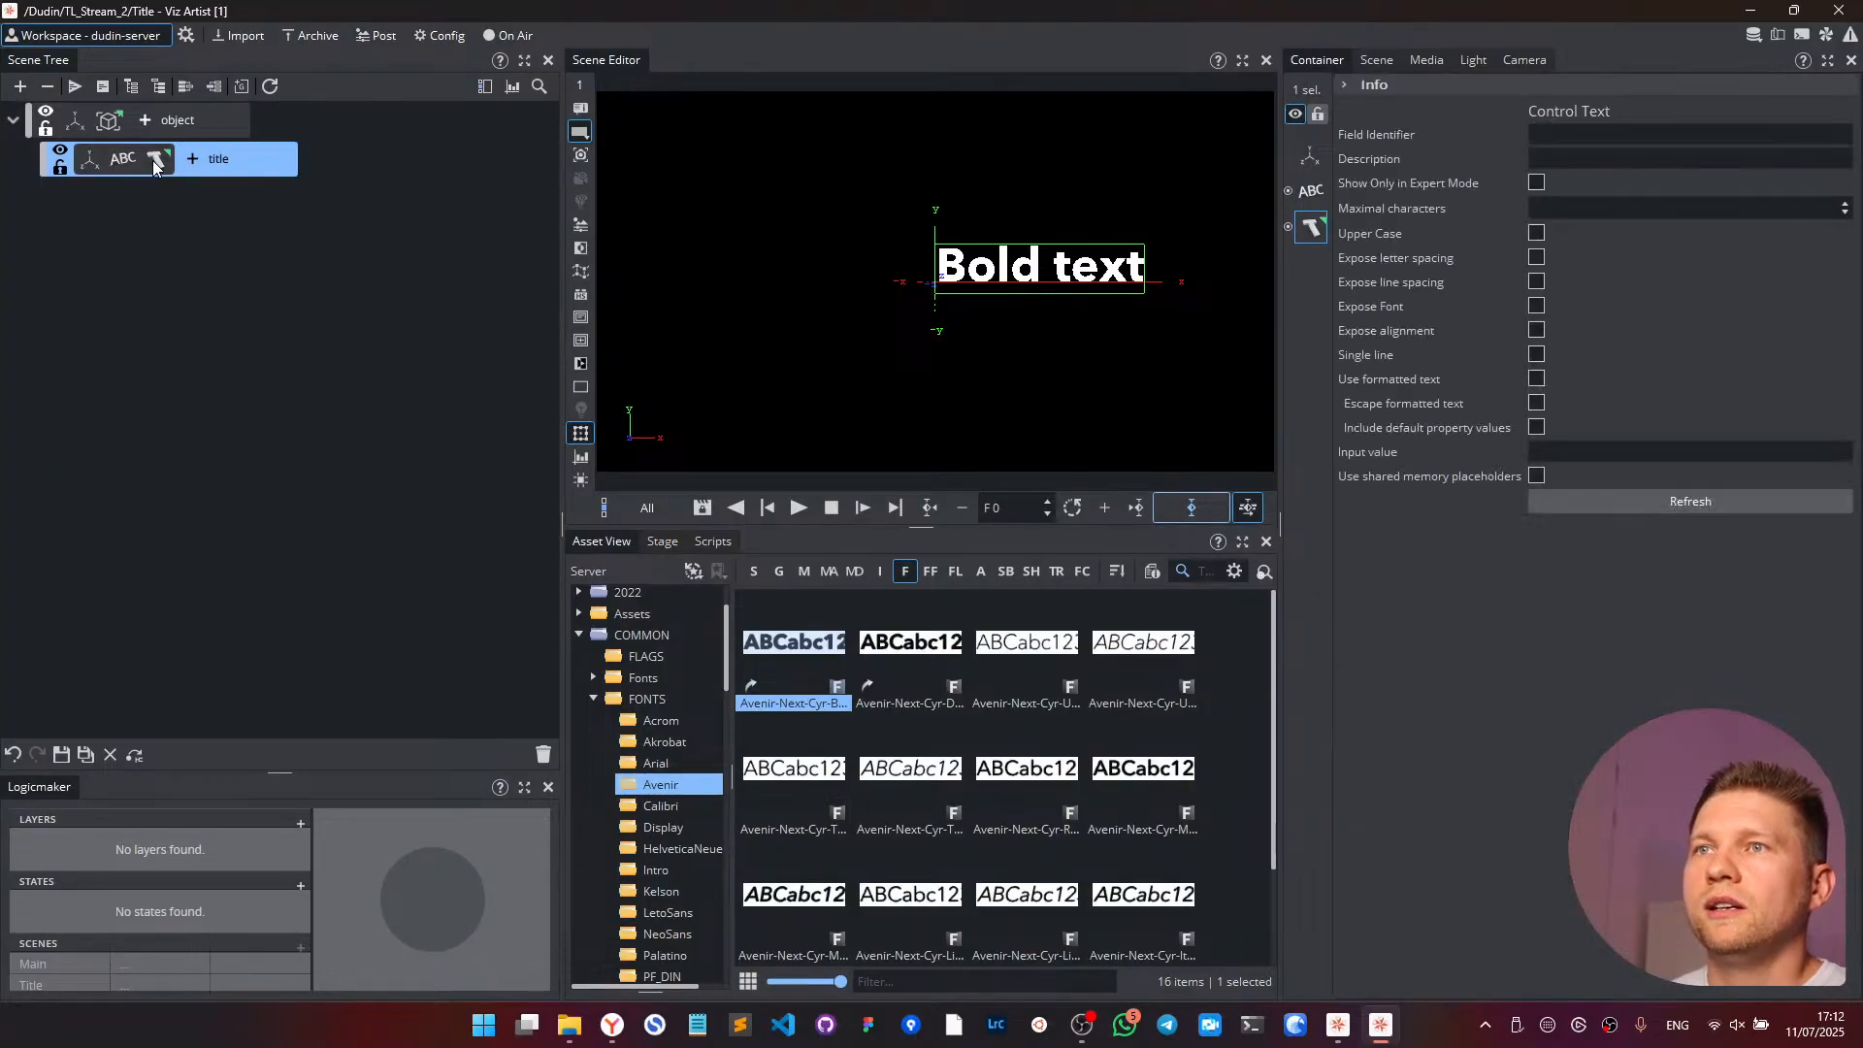
- Set the Control Text field identifier and description to title, and disable formatted text
left_click_drag(1560, 159, 1521, 160)
left_click(1553, 133)
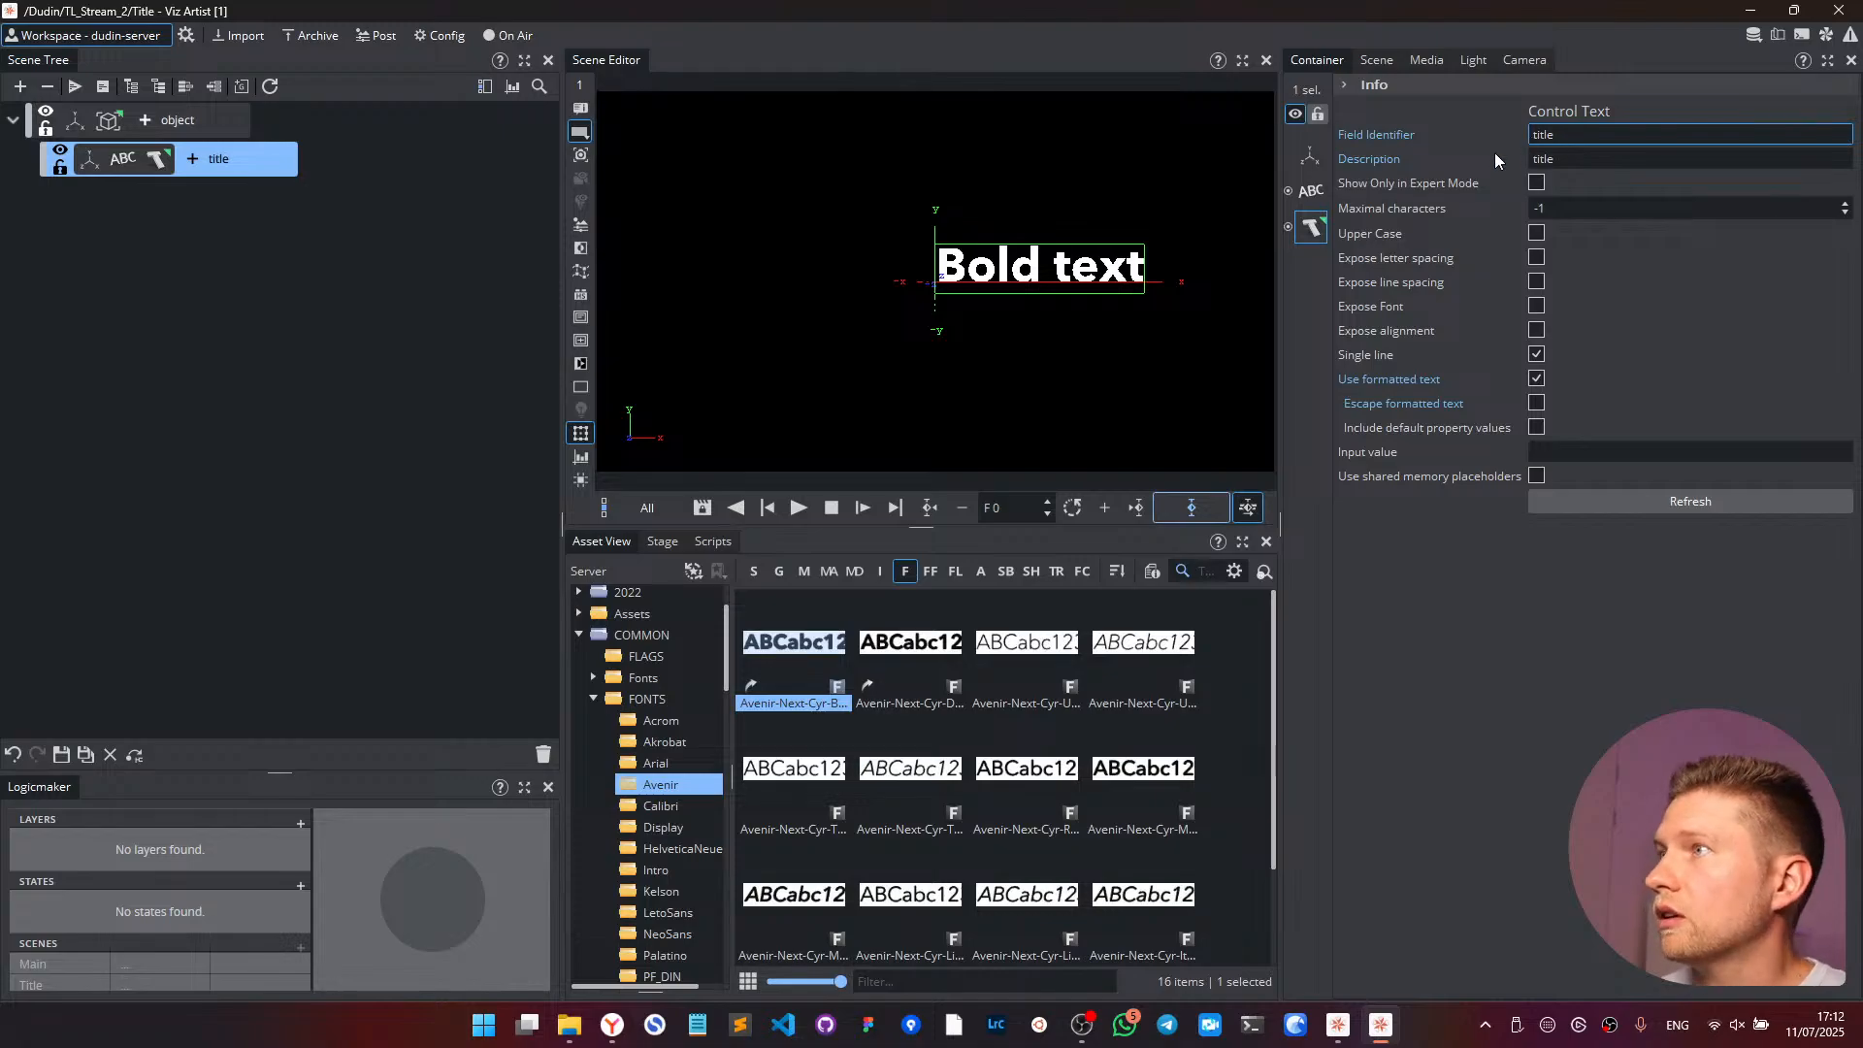
left_click(1537, 380)
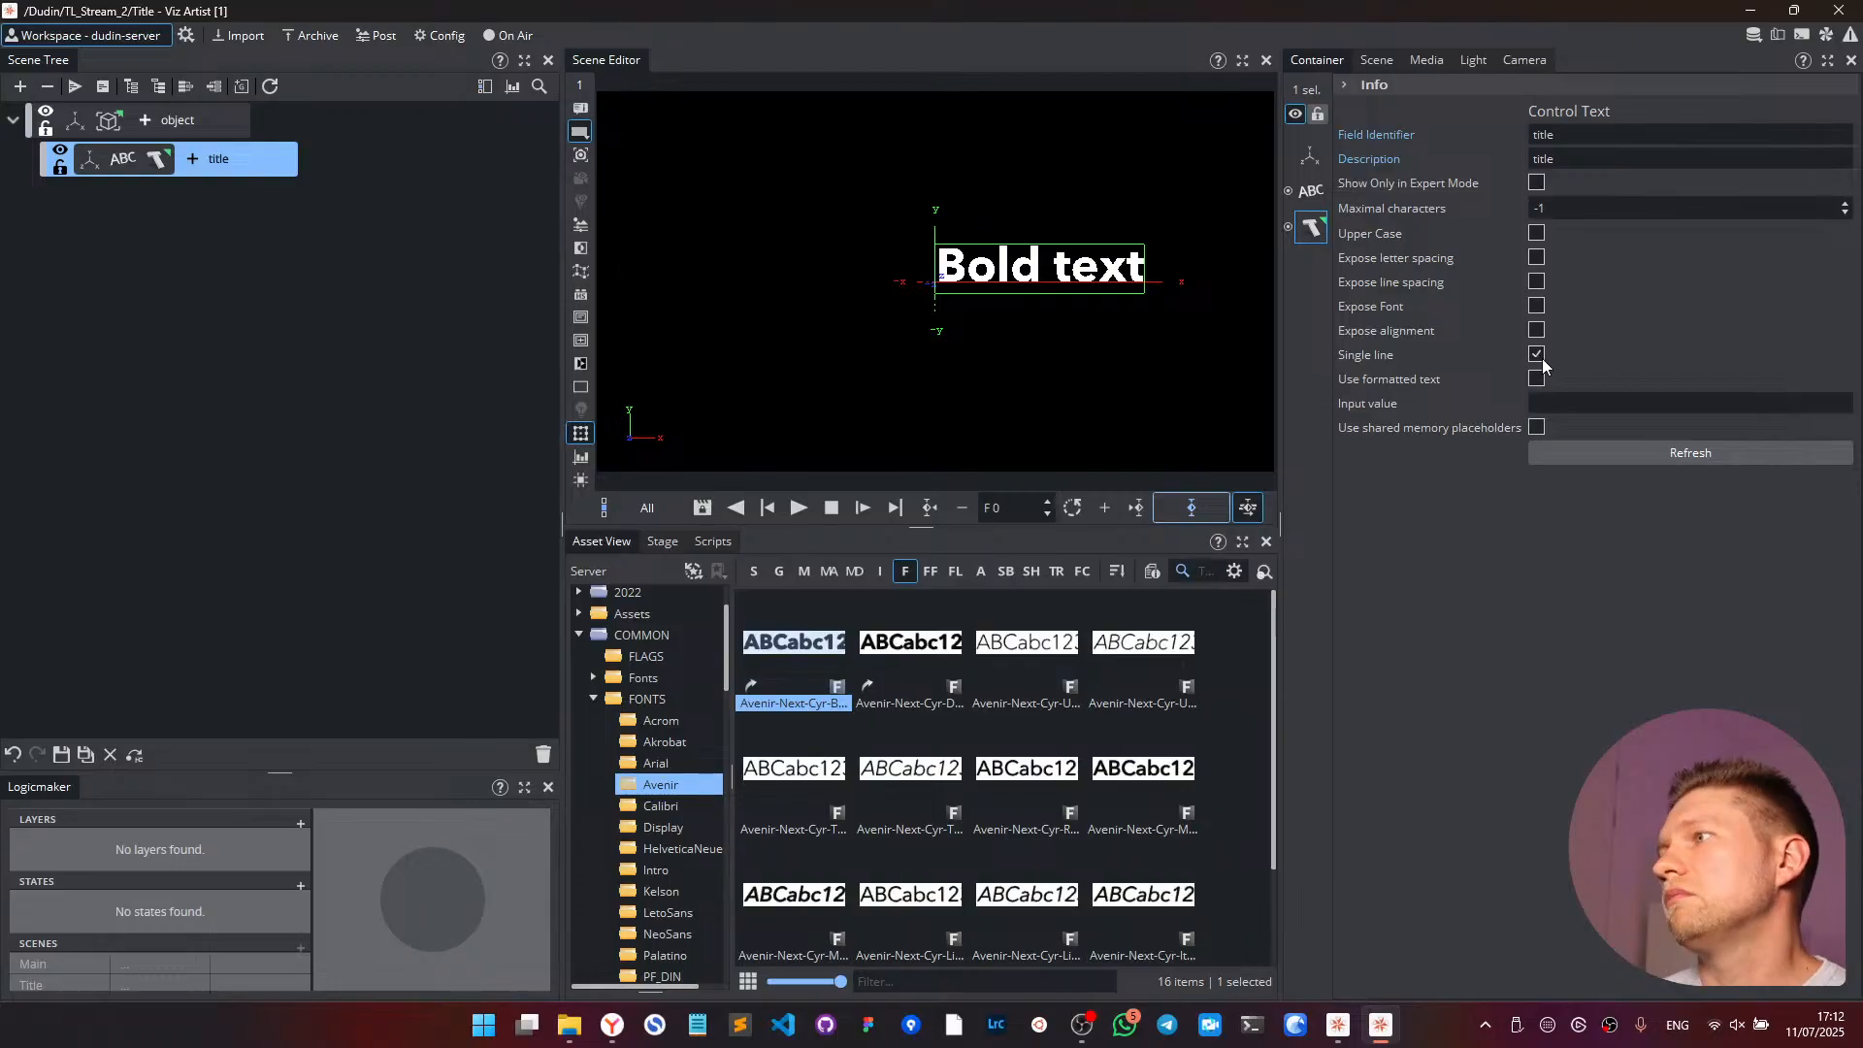
- Enable Transition Logic on the object container's Control Object, with layer identifier title, state identifier IN and background scene Main
left_click(101, 127)
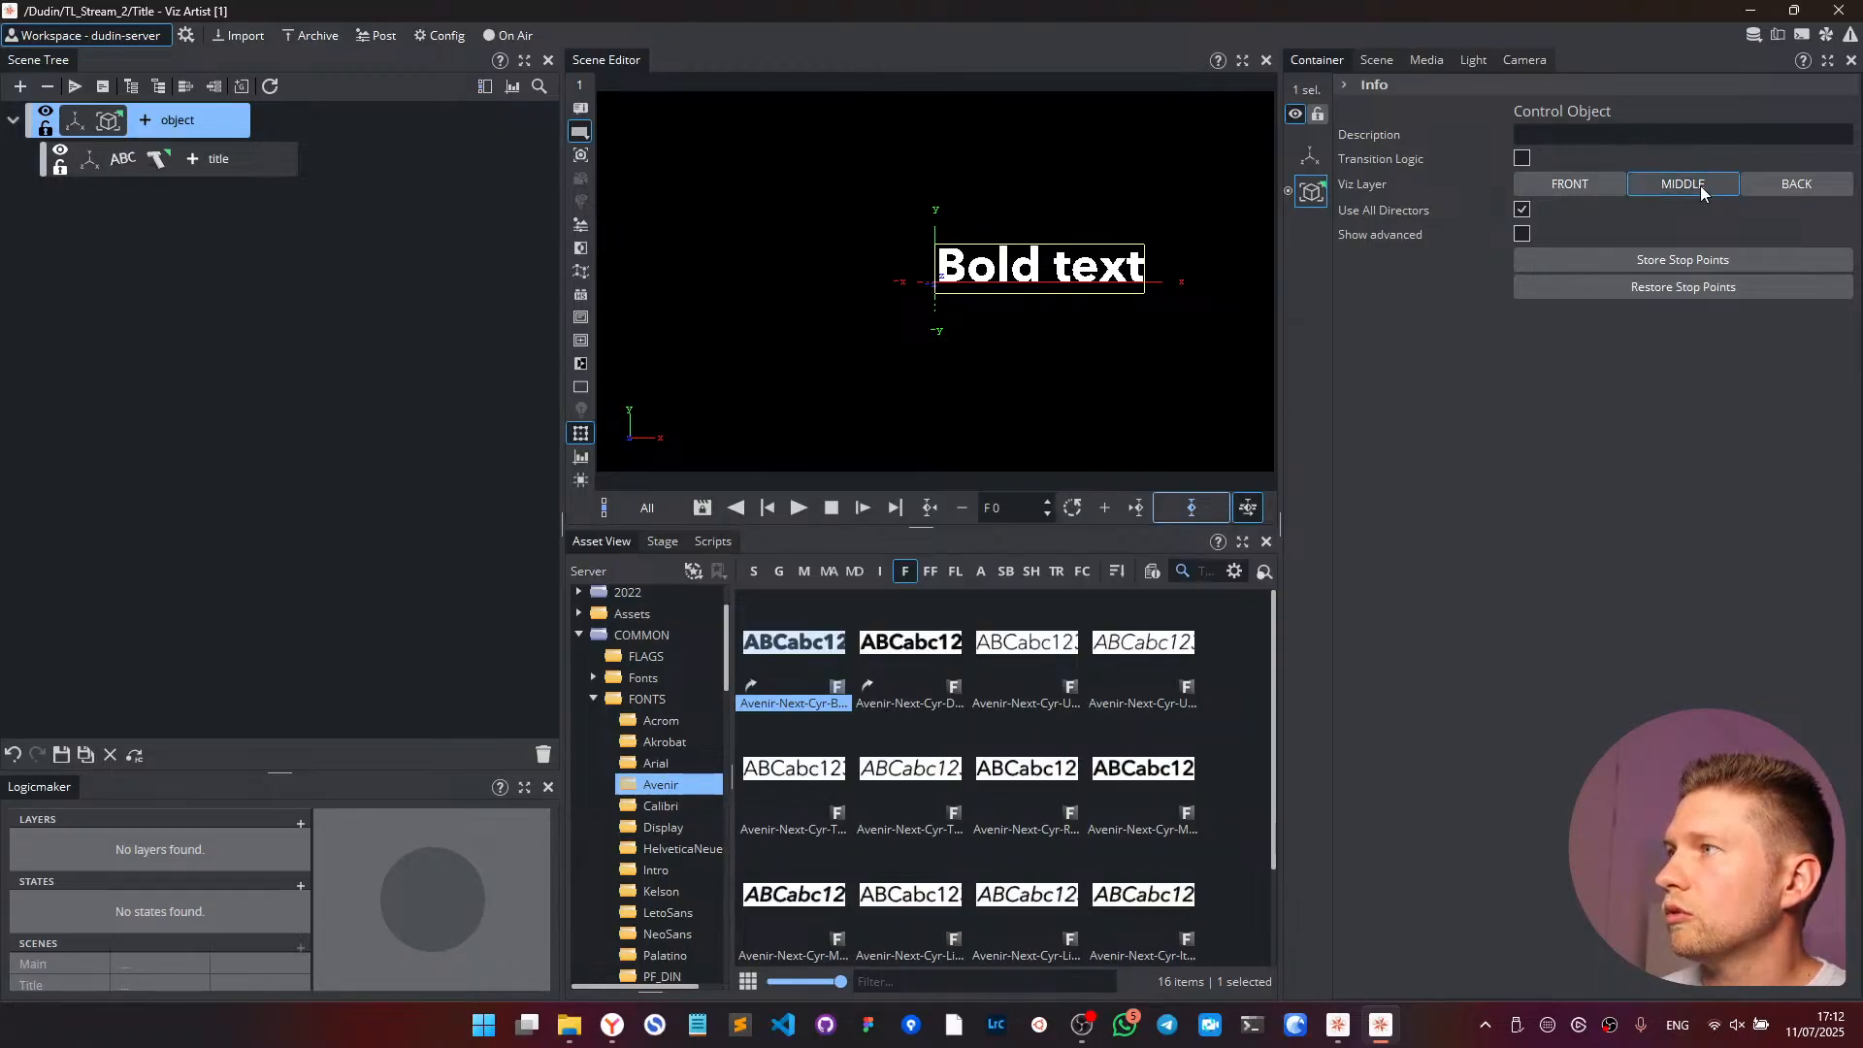
left_click(1523, 159)
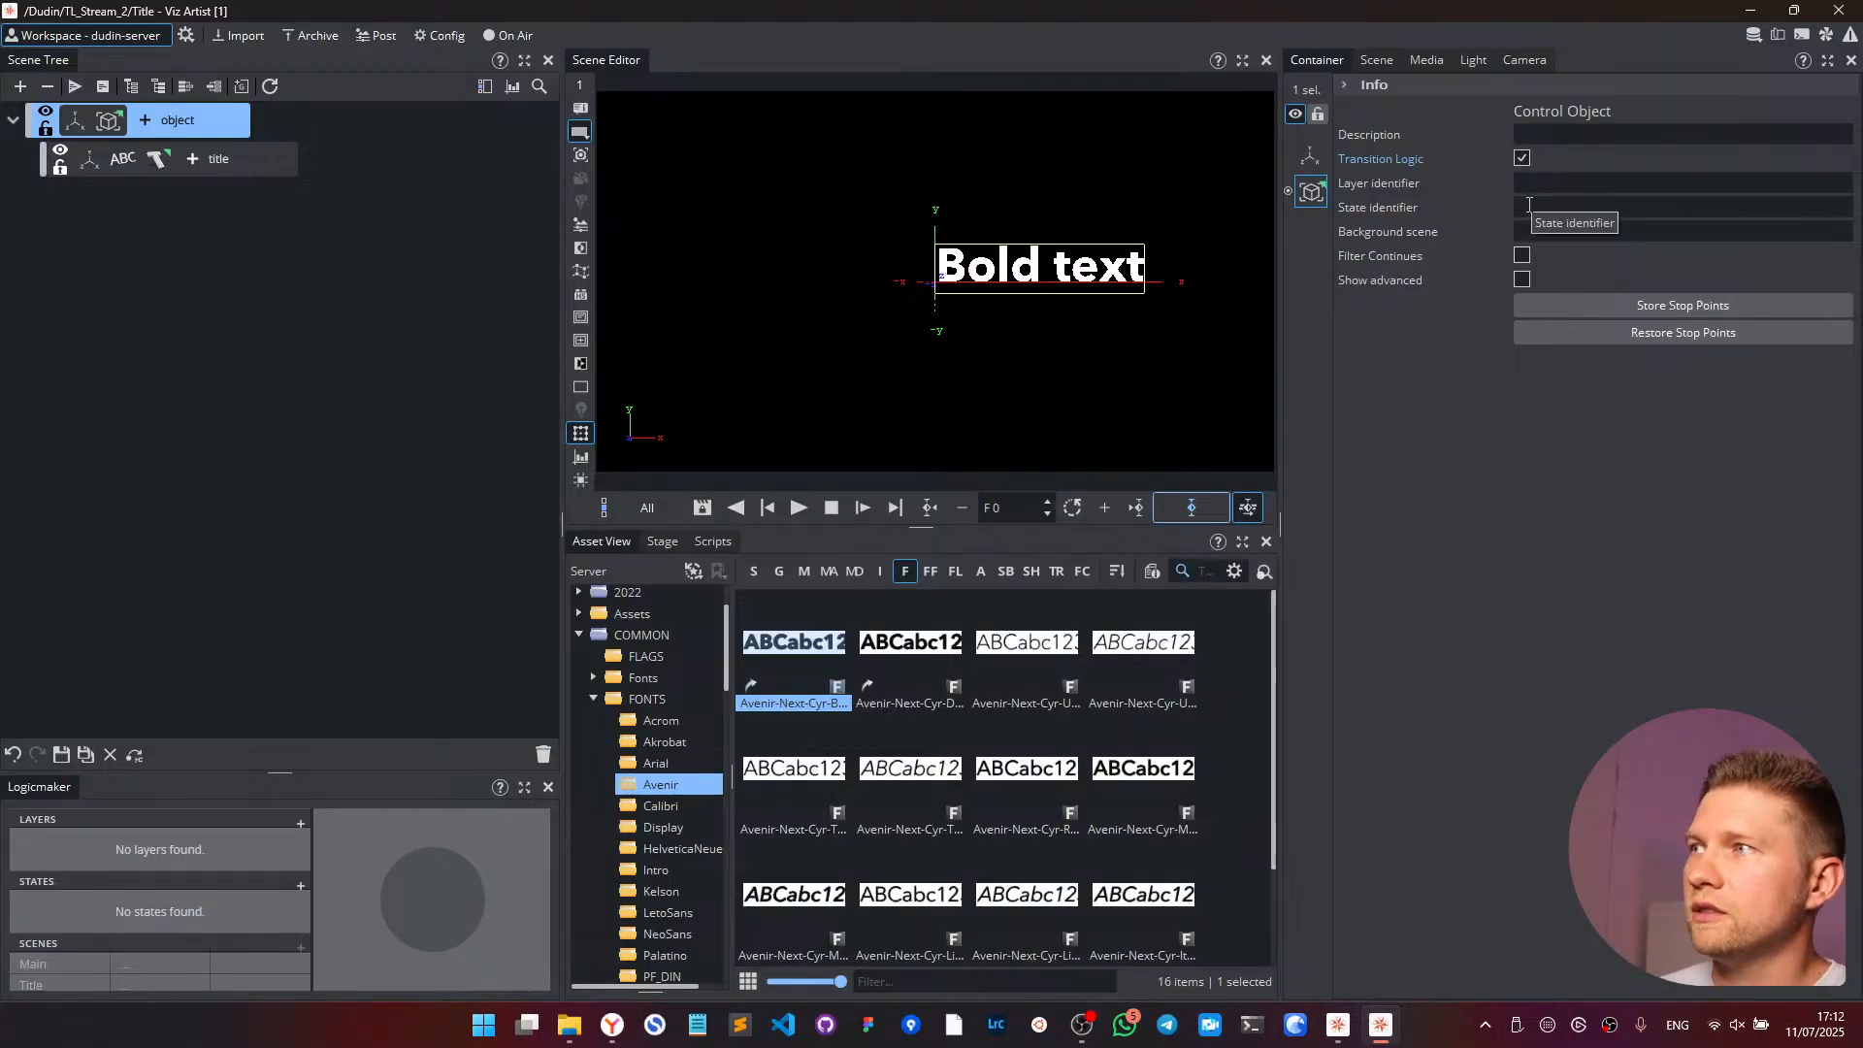
left_click(1524, 184)
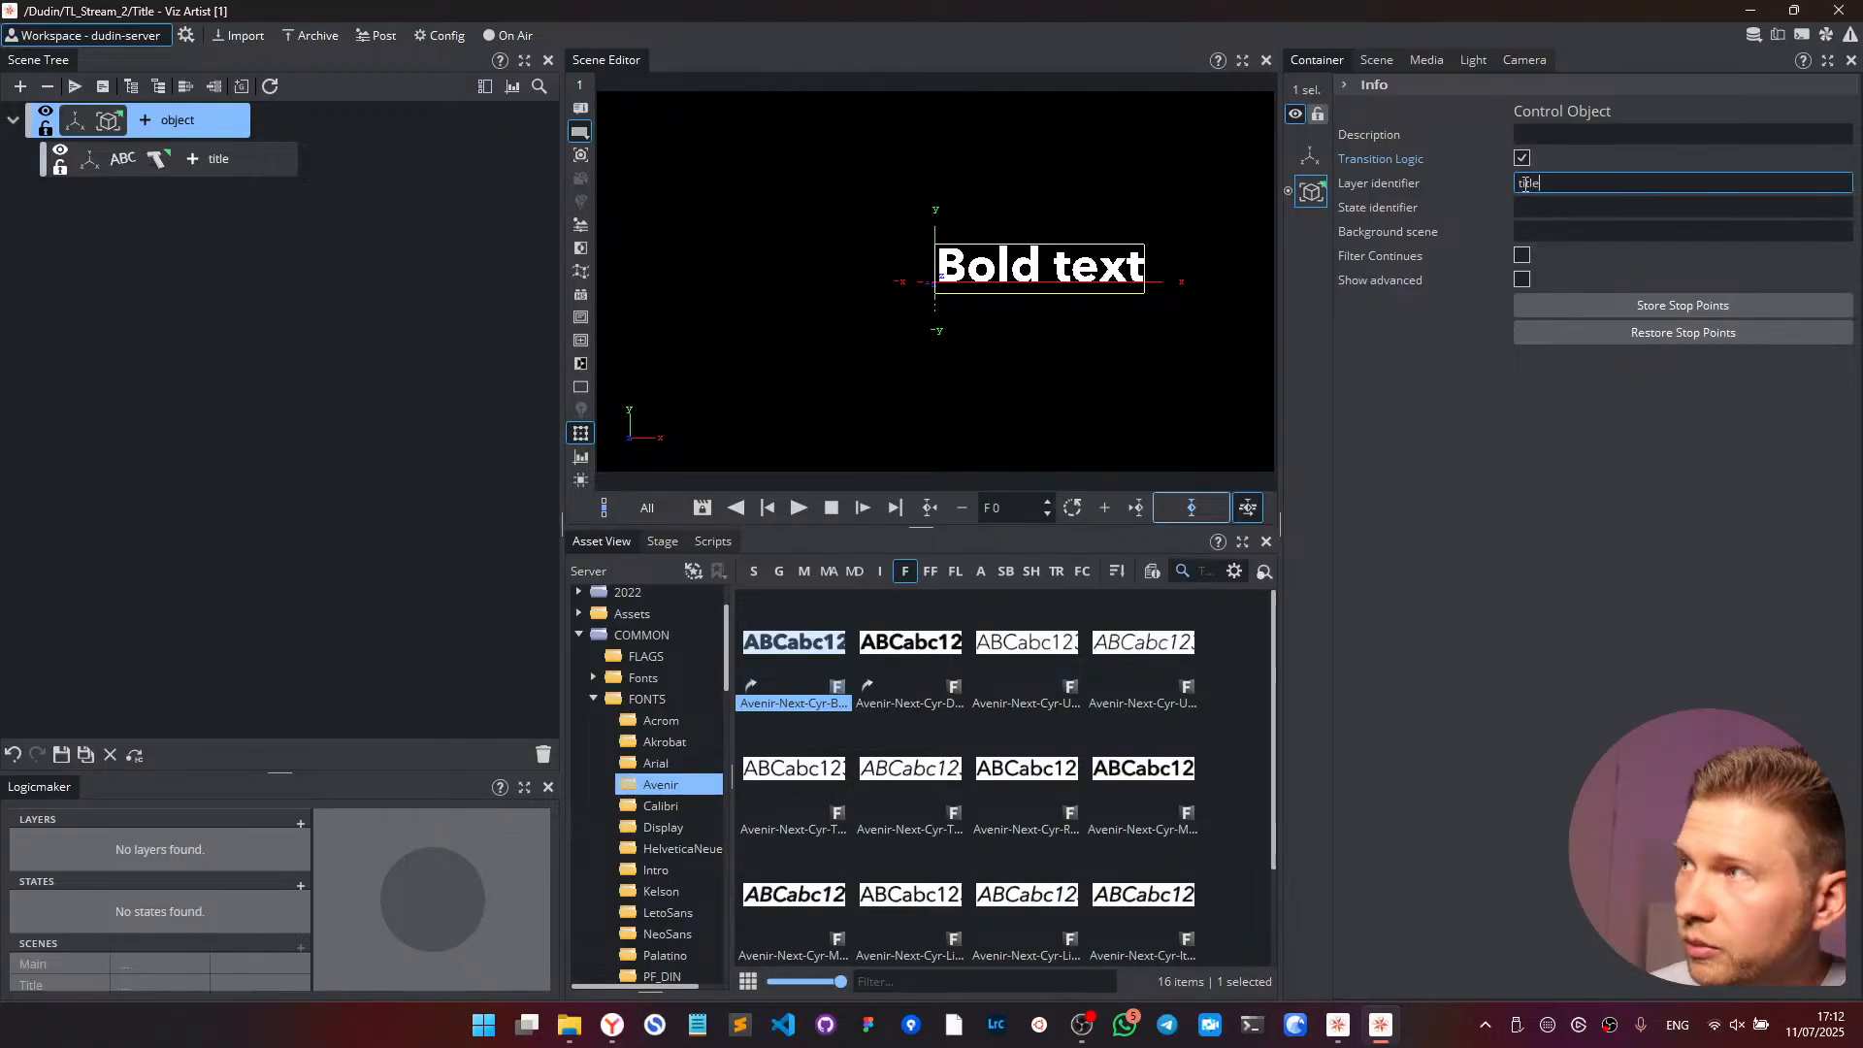
key("Tab")
type("IN")
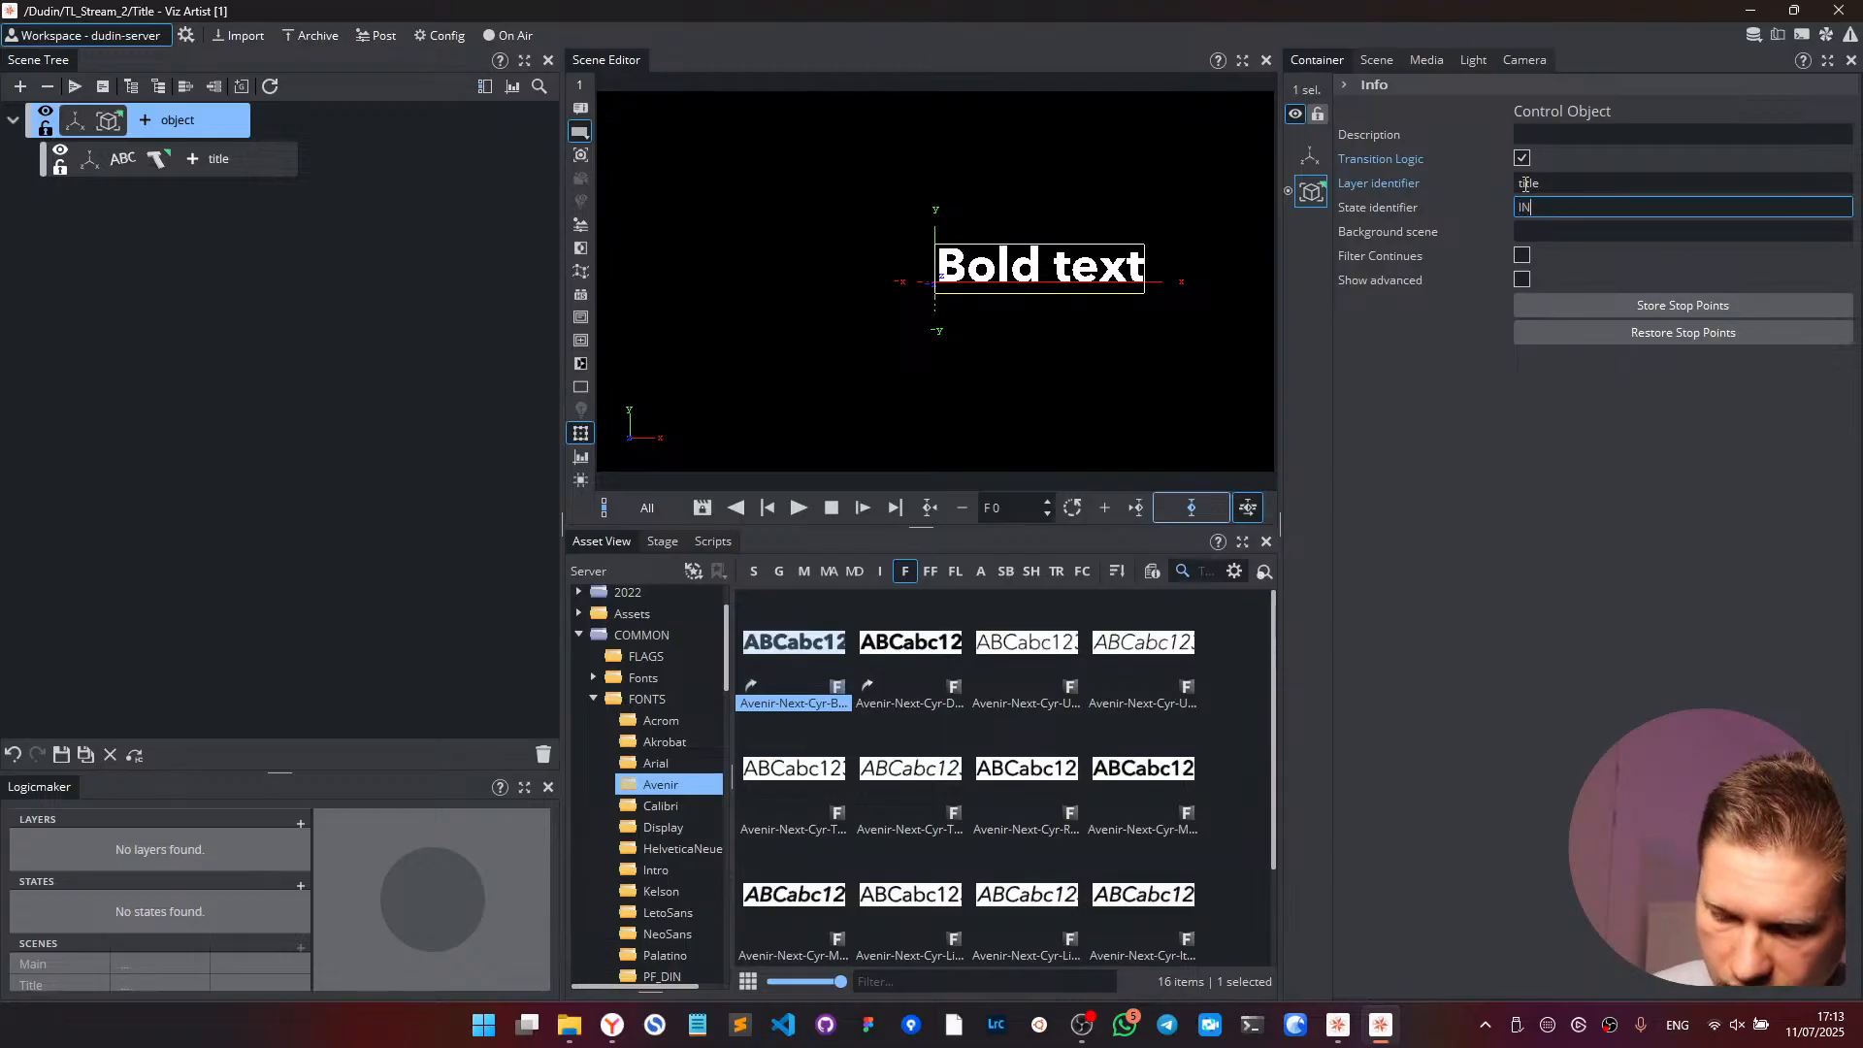
key("Tab")
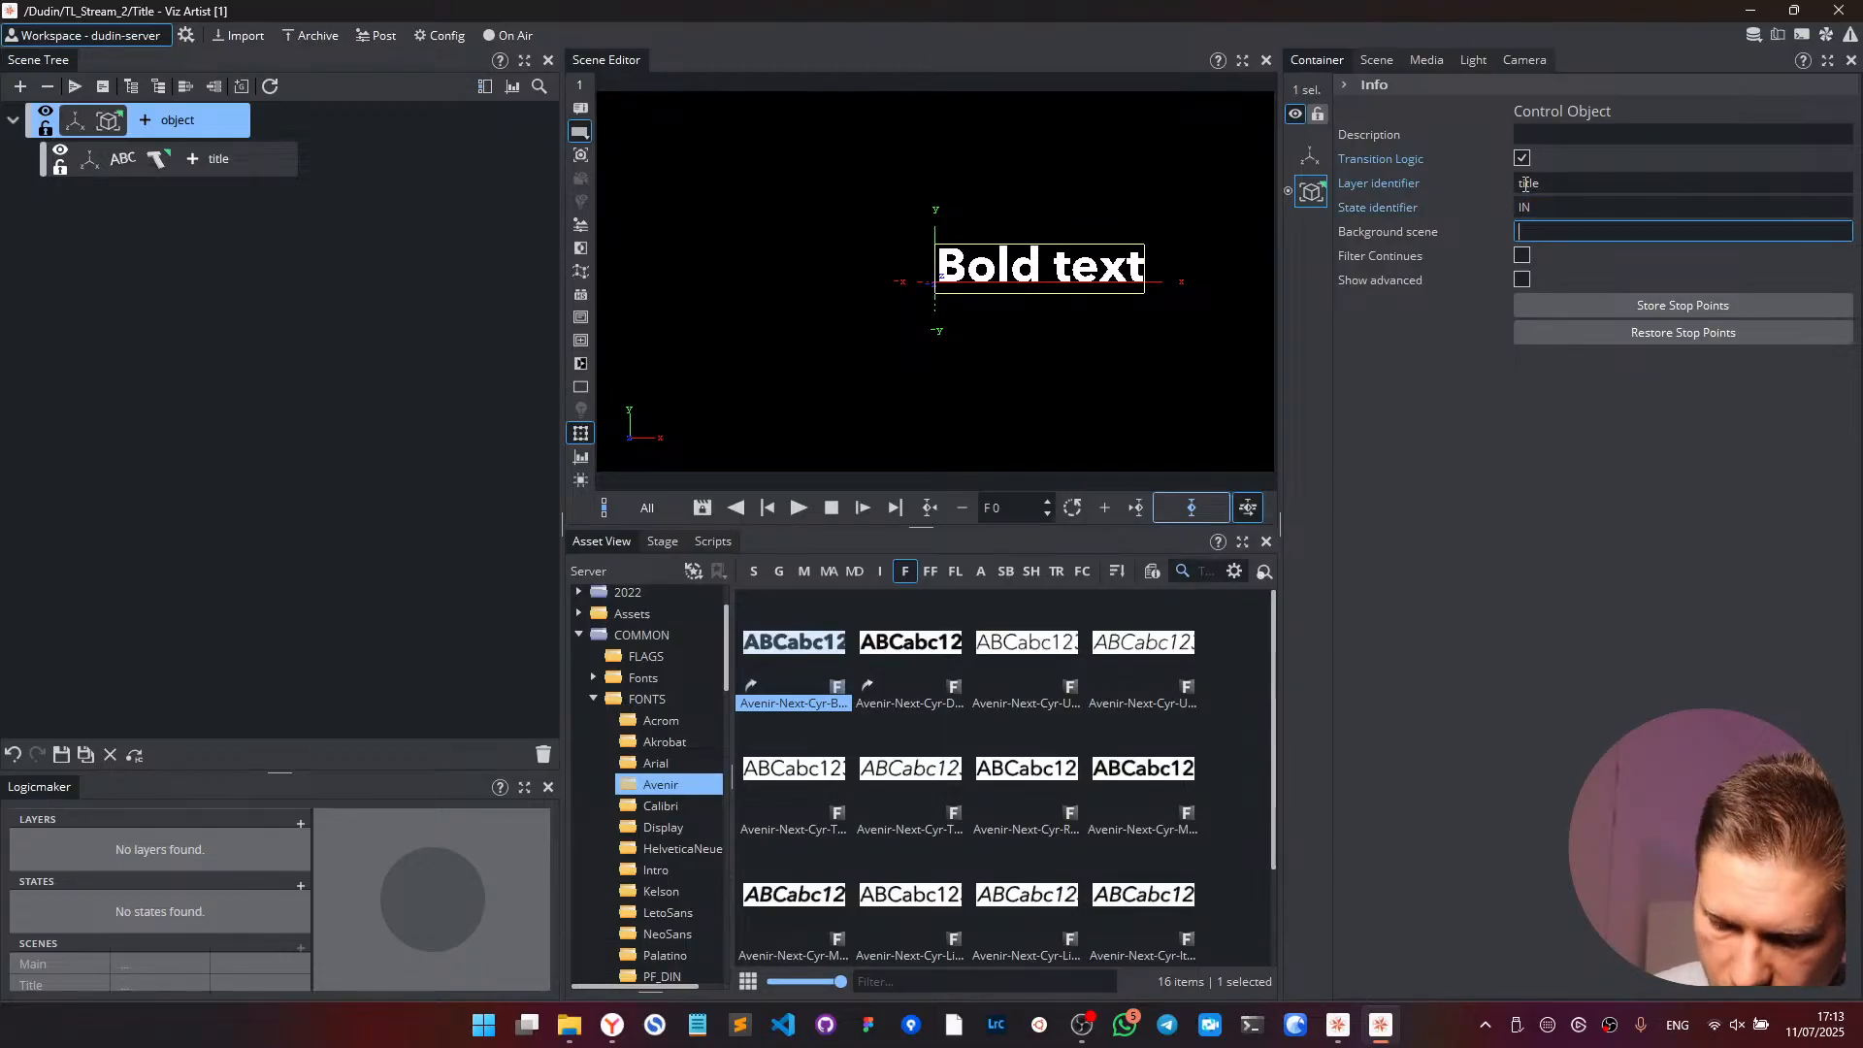
type("Main")
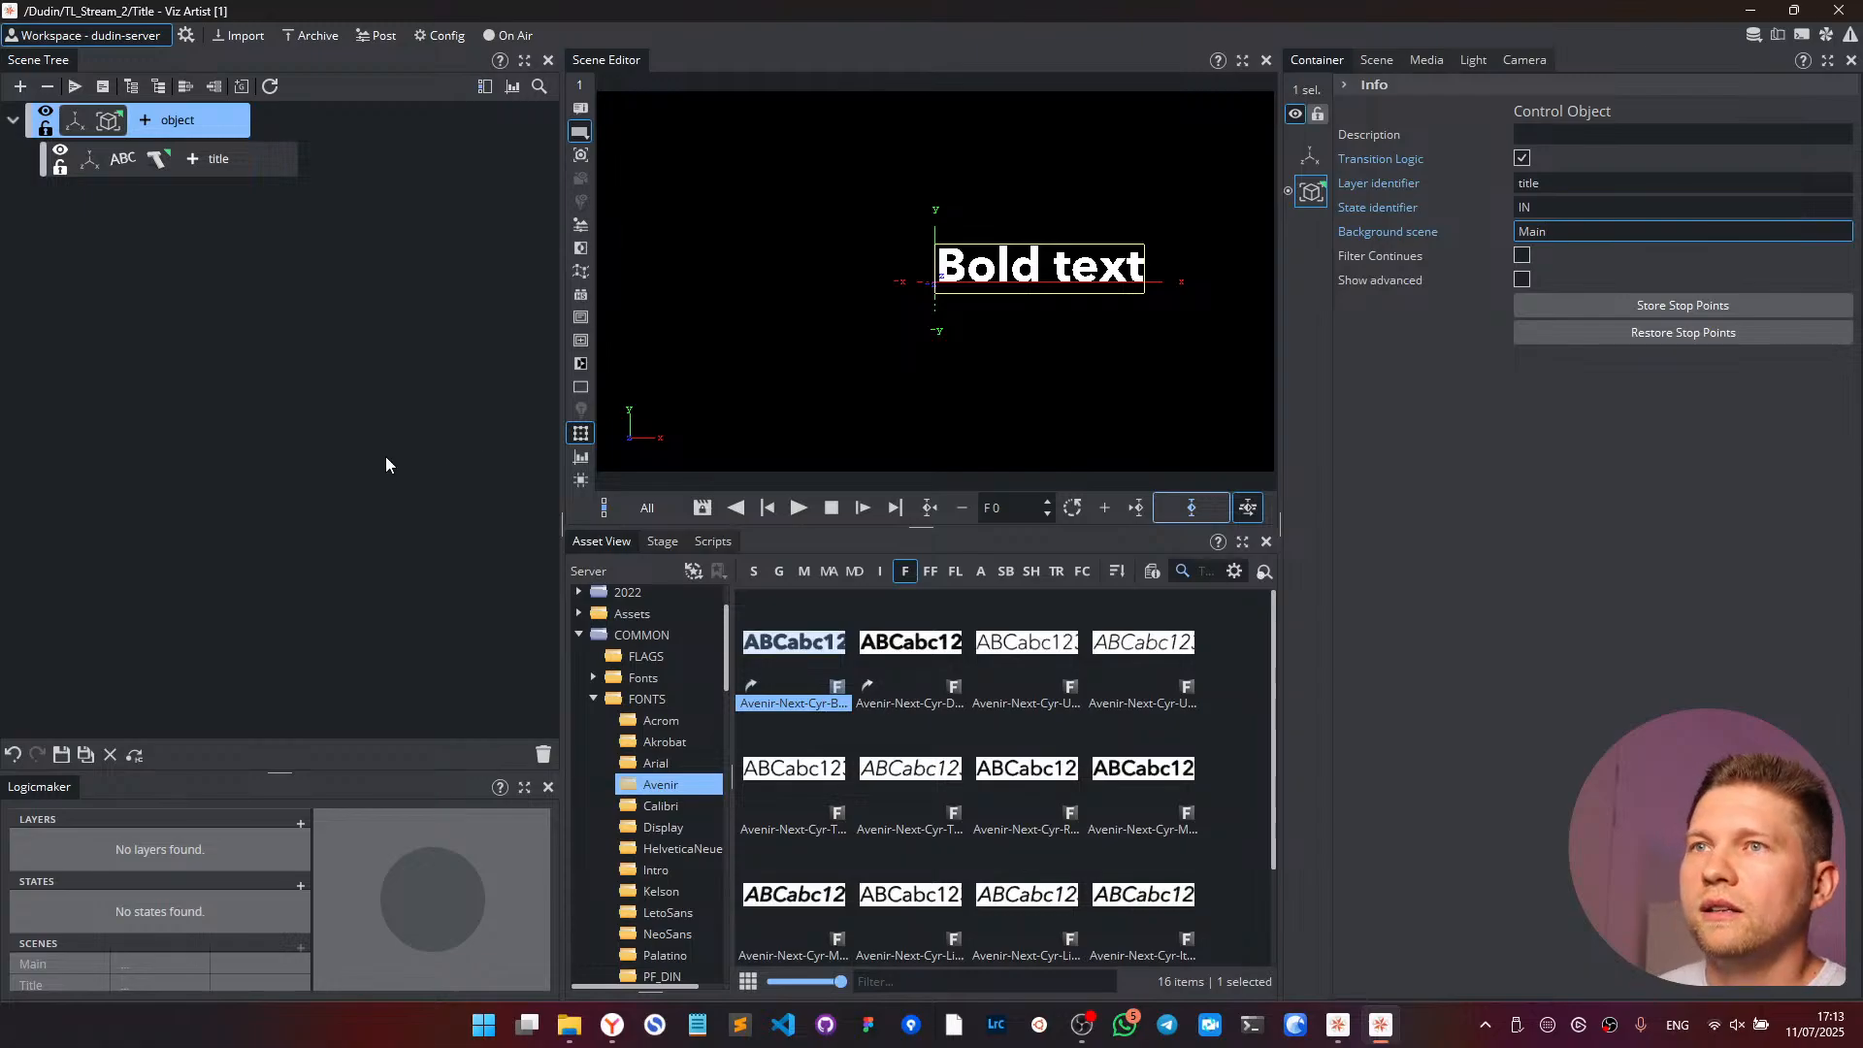
- Save the Title scene and open the Main scene from the TL_Stream_2 folder
left_click(60, 754)
left_click(828, 440)
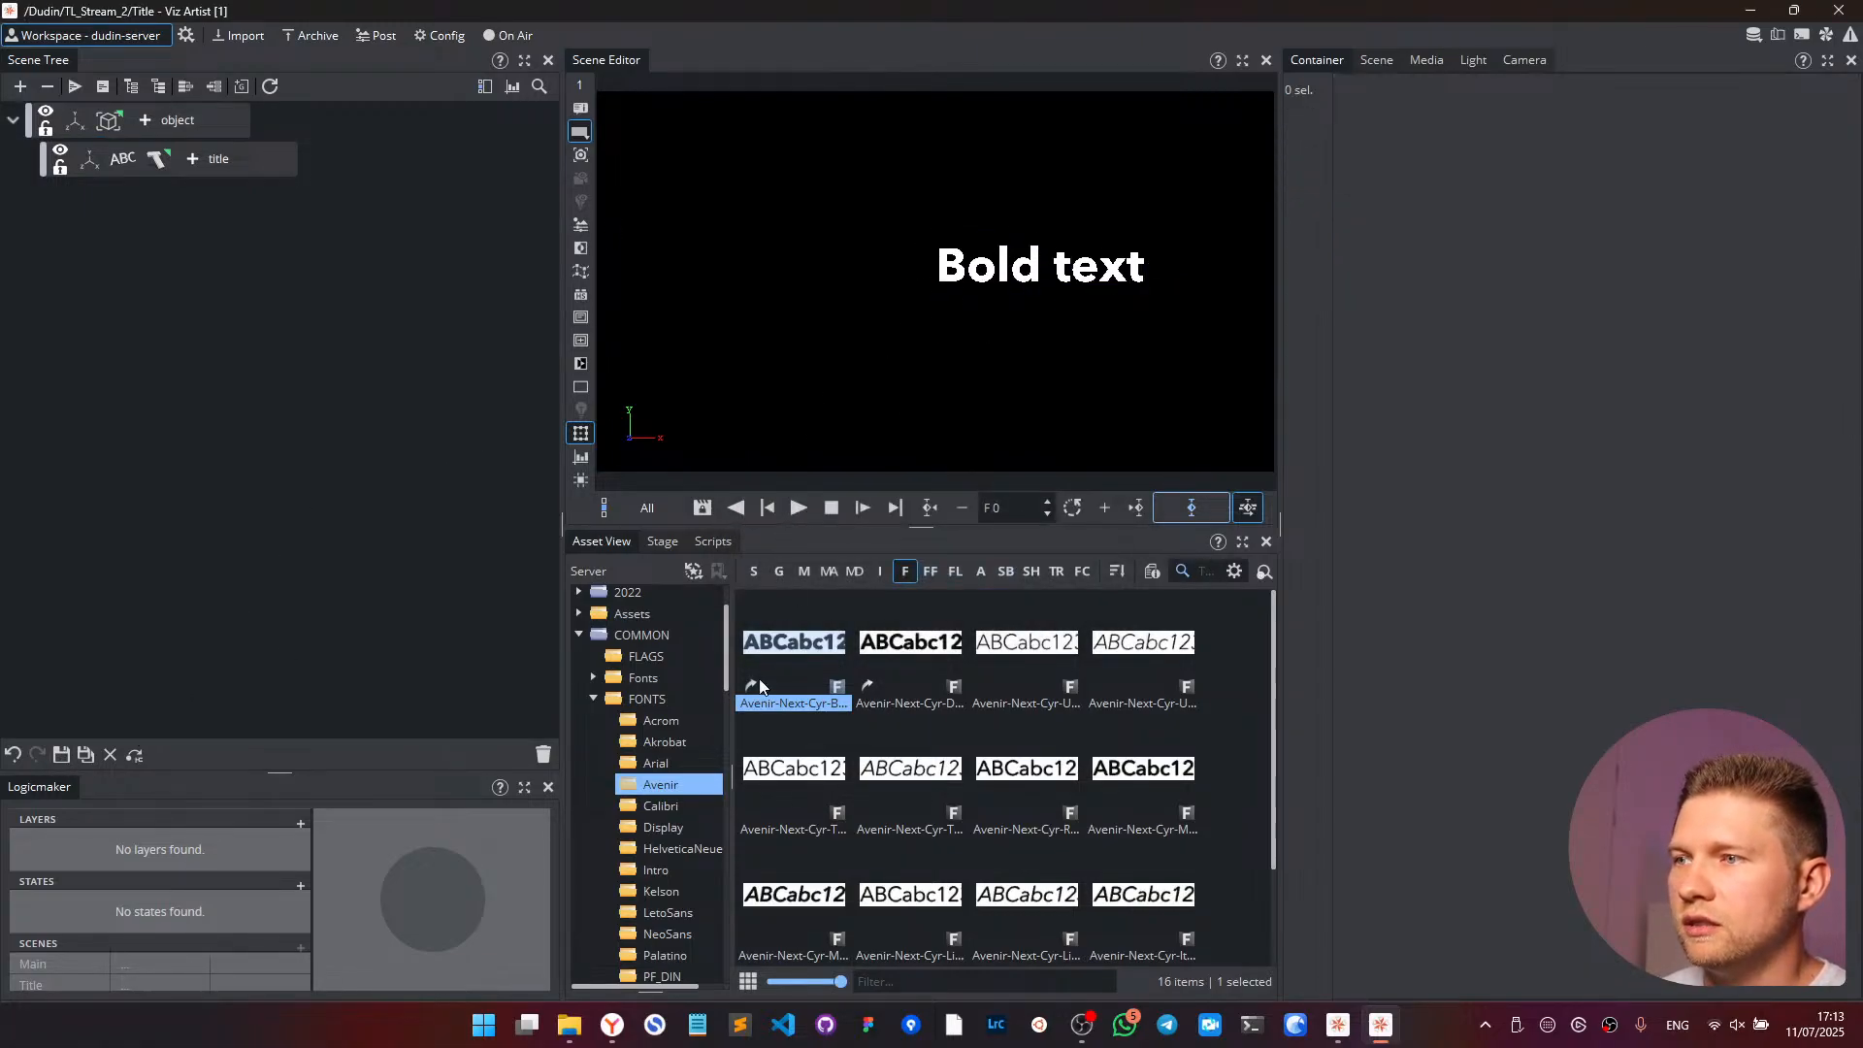
left_click(135, 754)
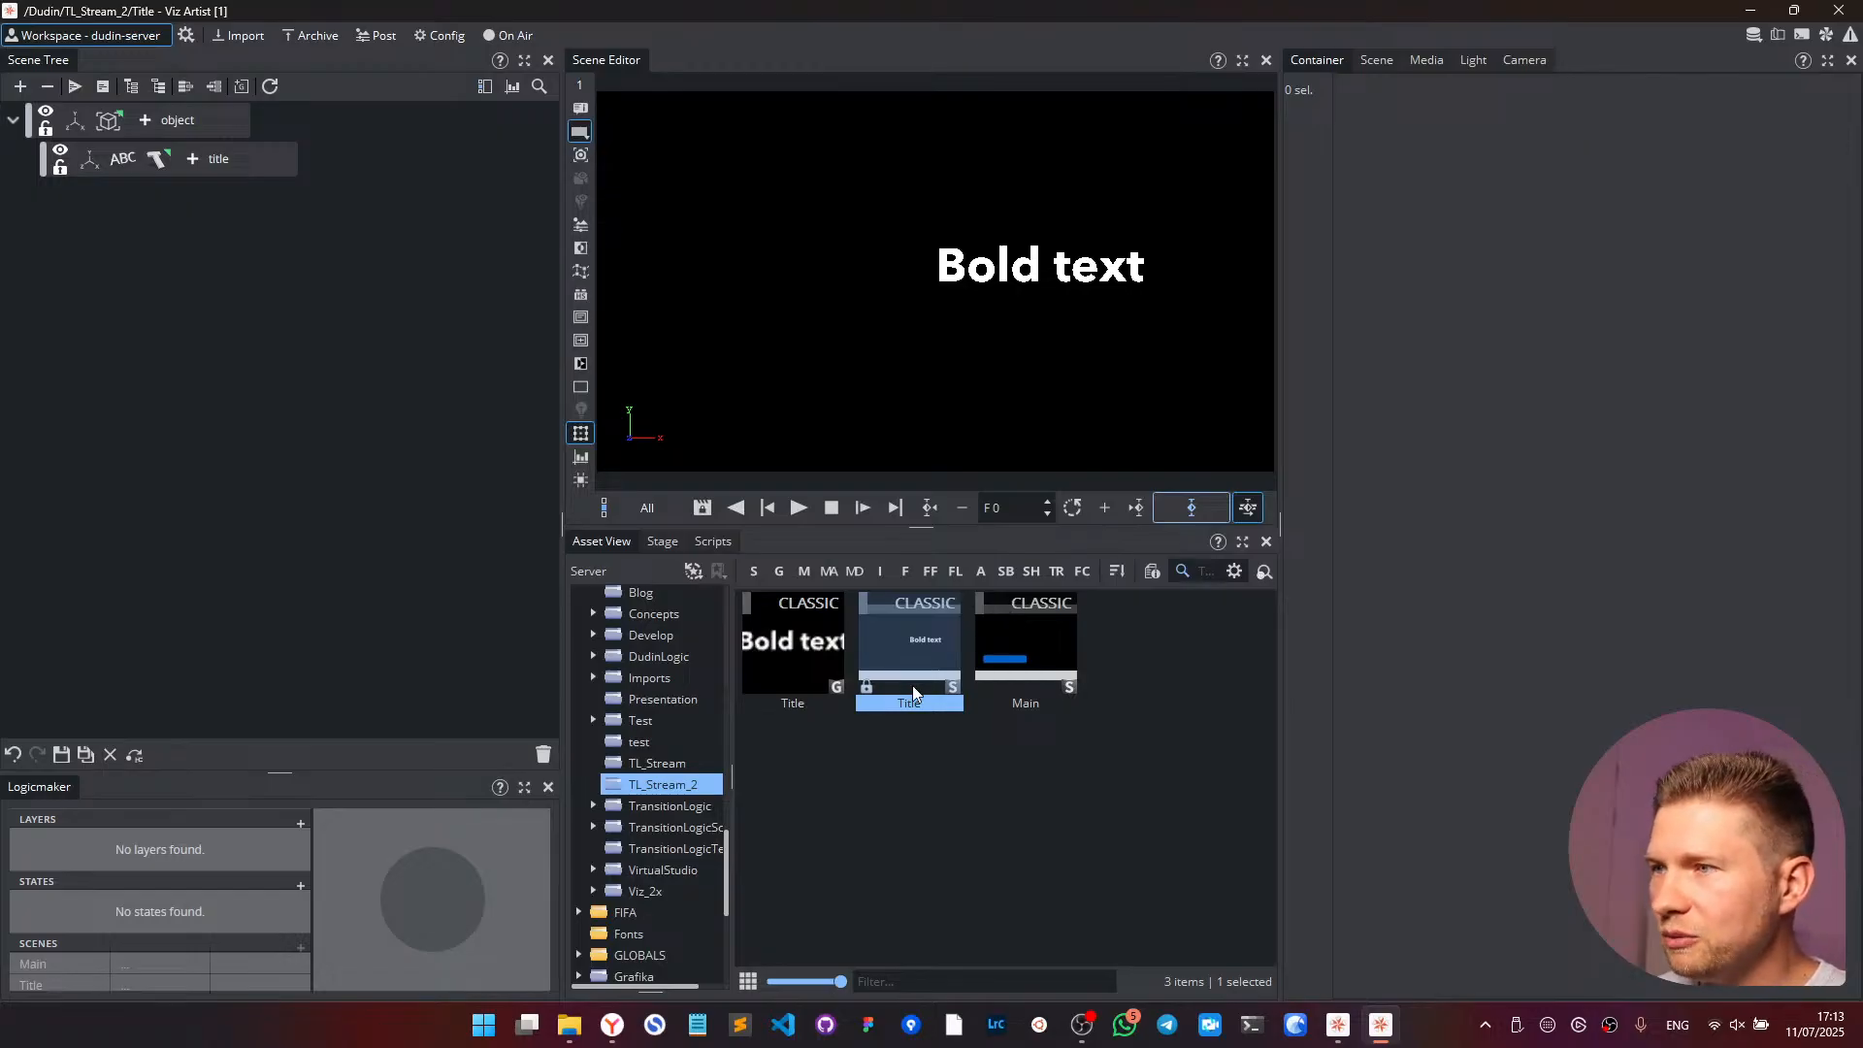
left_click(754, 569)
double_click(910, 648)
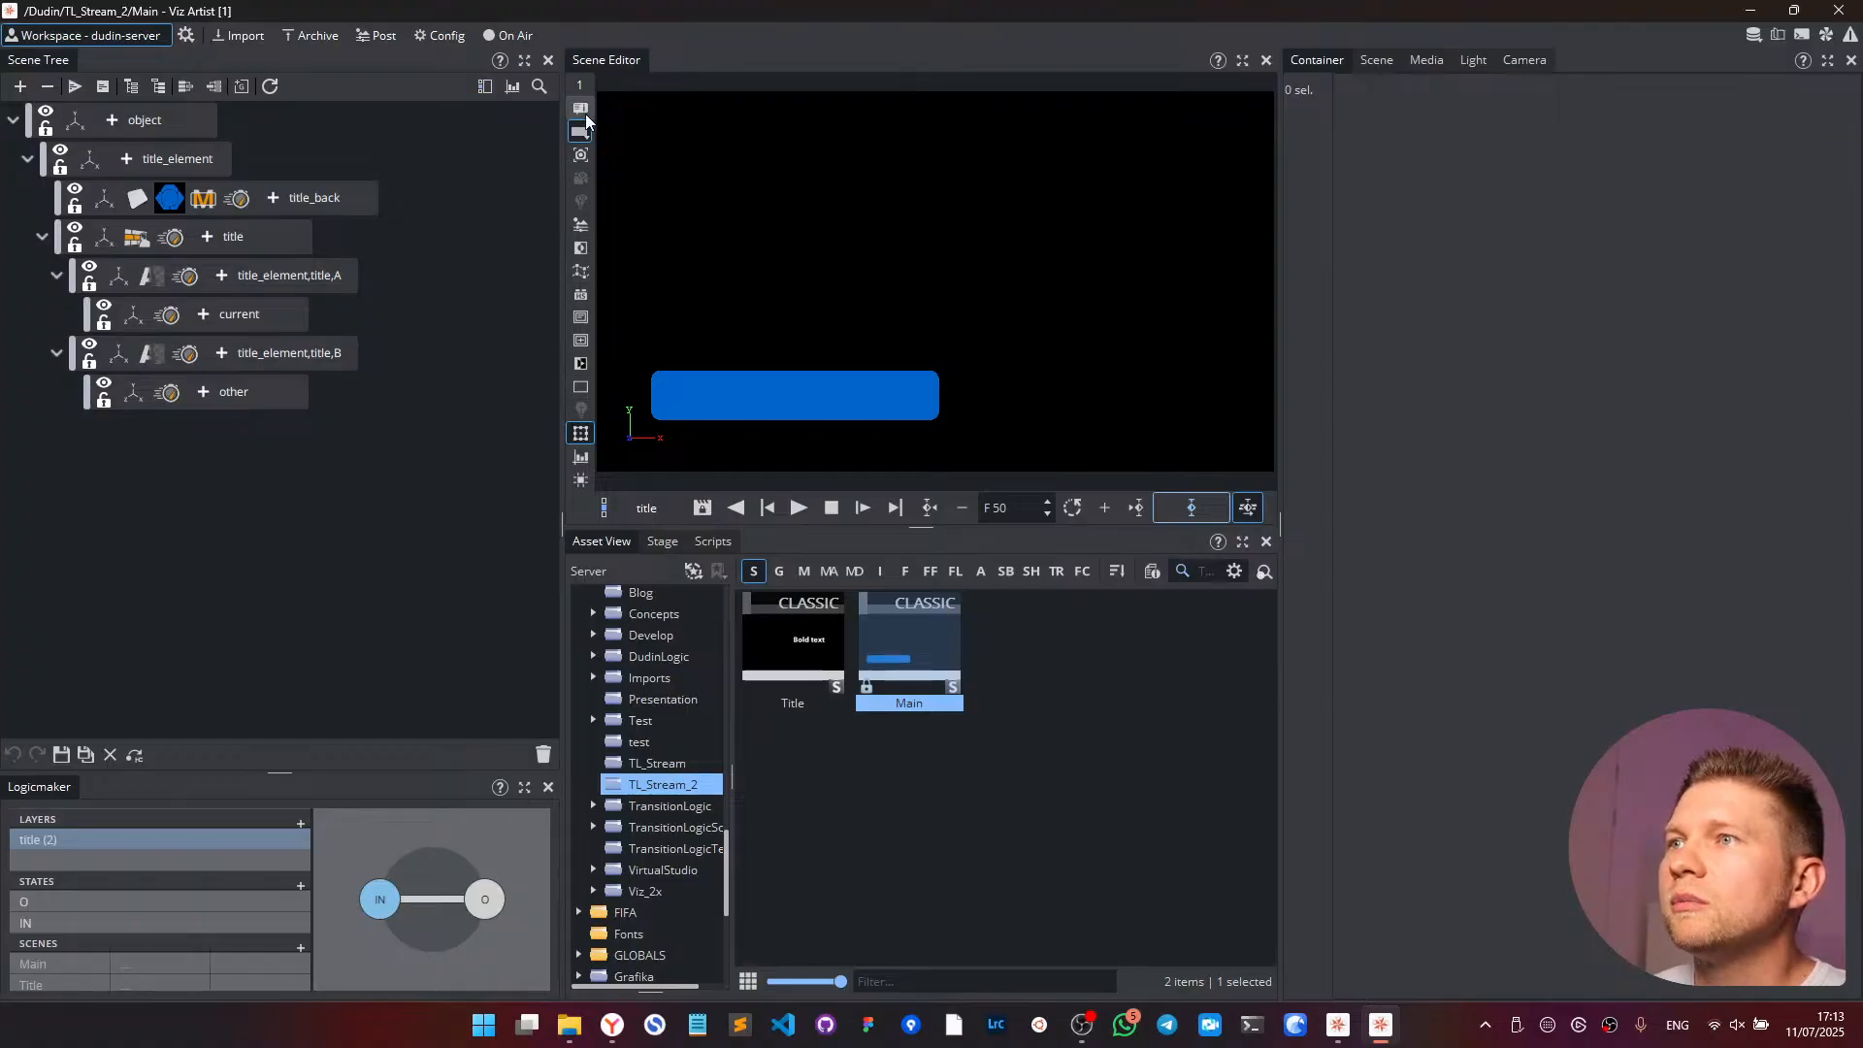
- Take an RGBA snapshot of the Main scene and name the image title
left_click(580, 155)
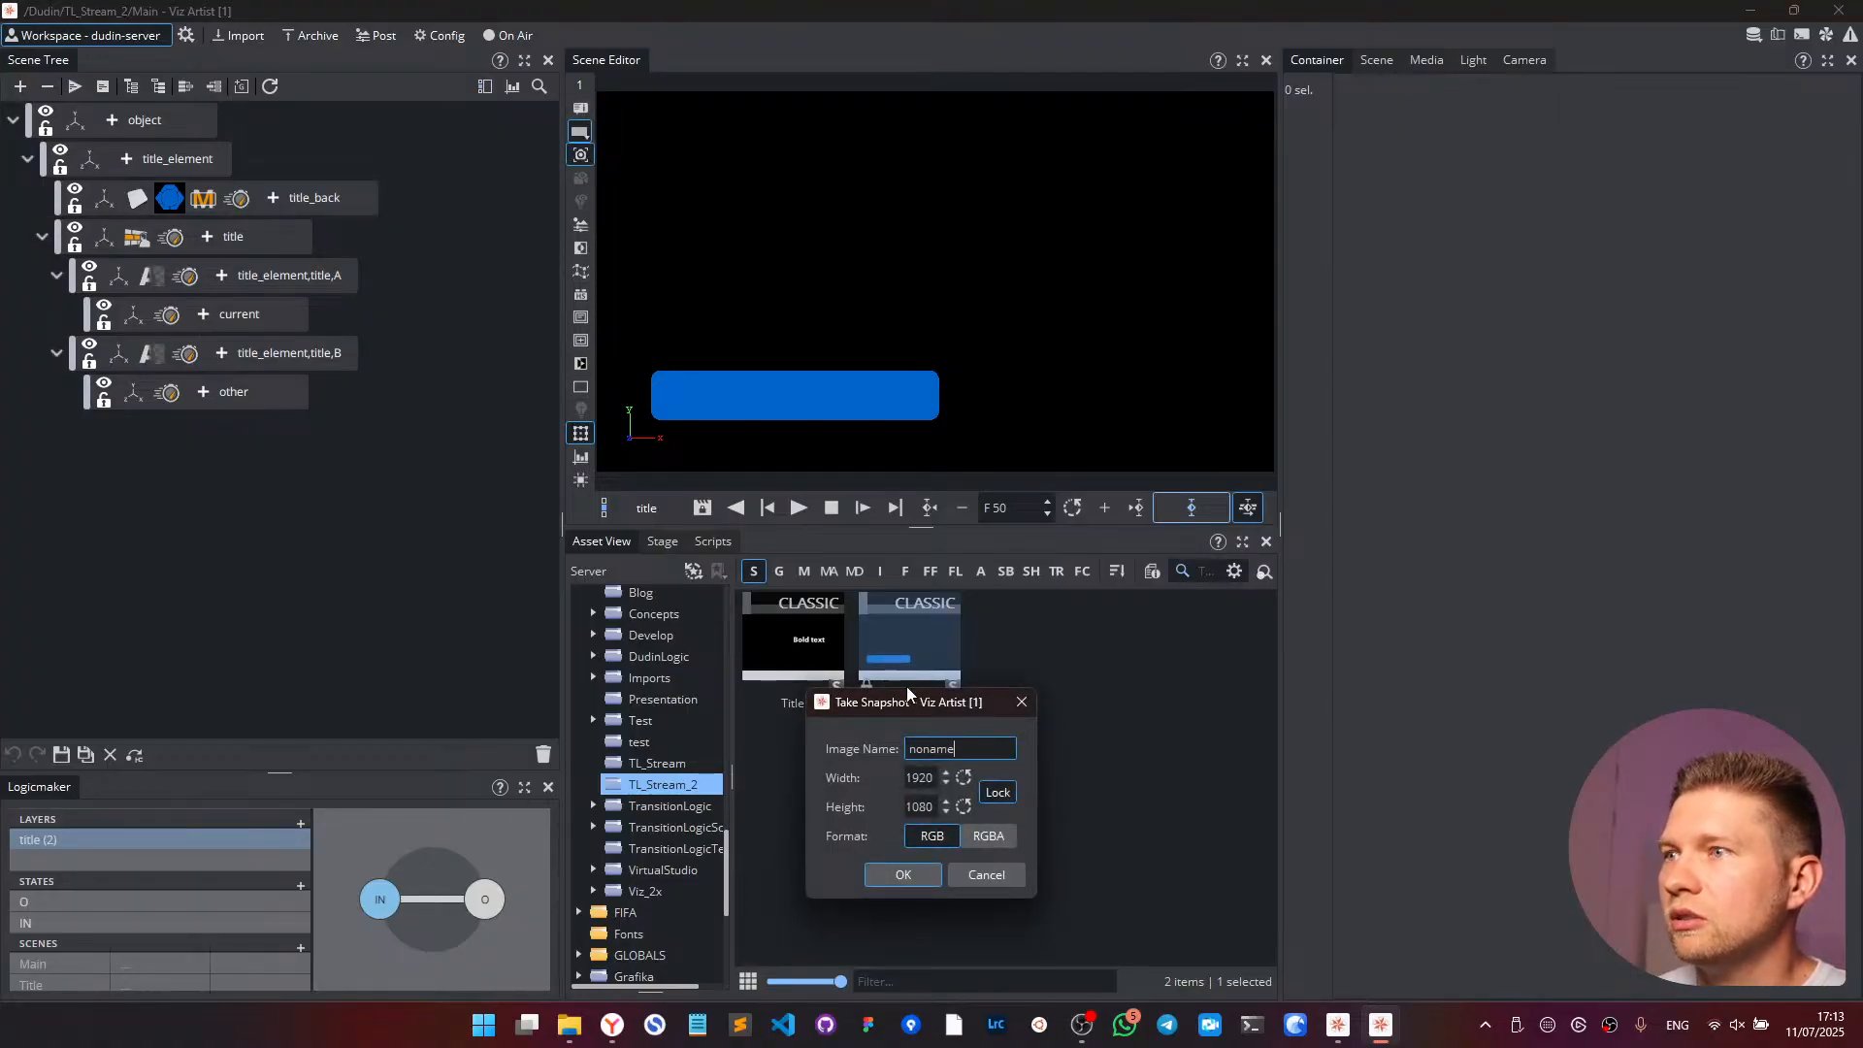
left_click(988, 836)
double_click(954, 750)
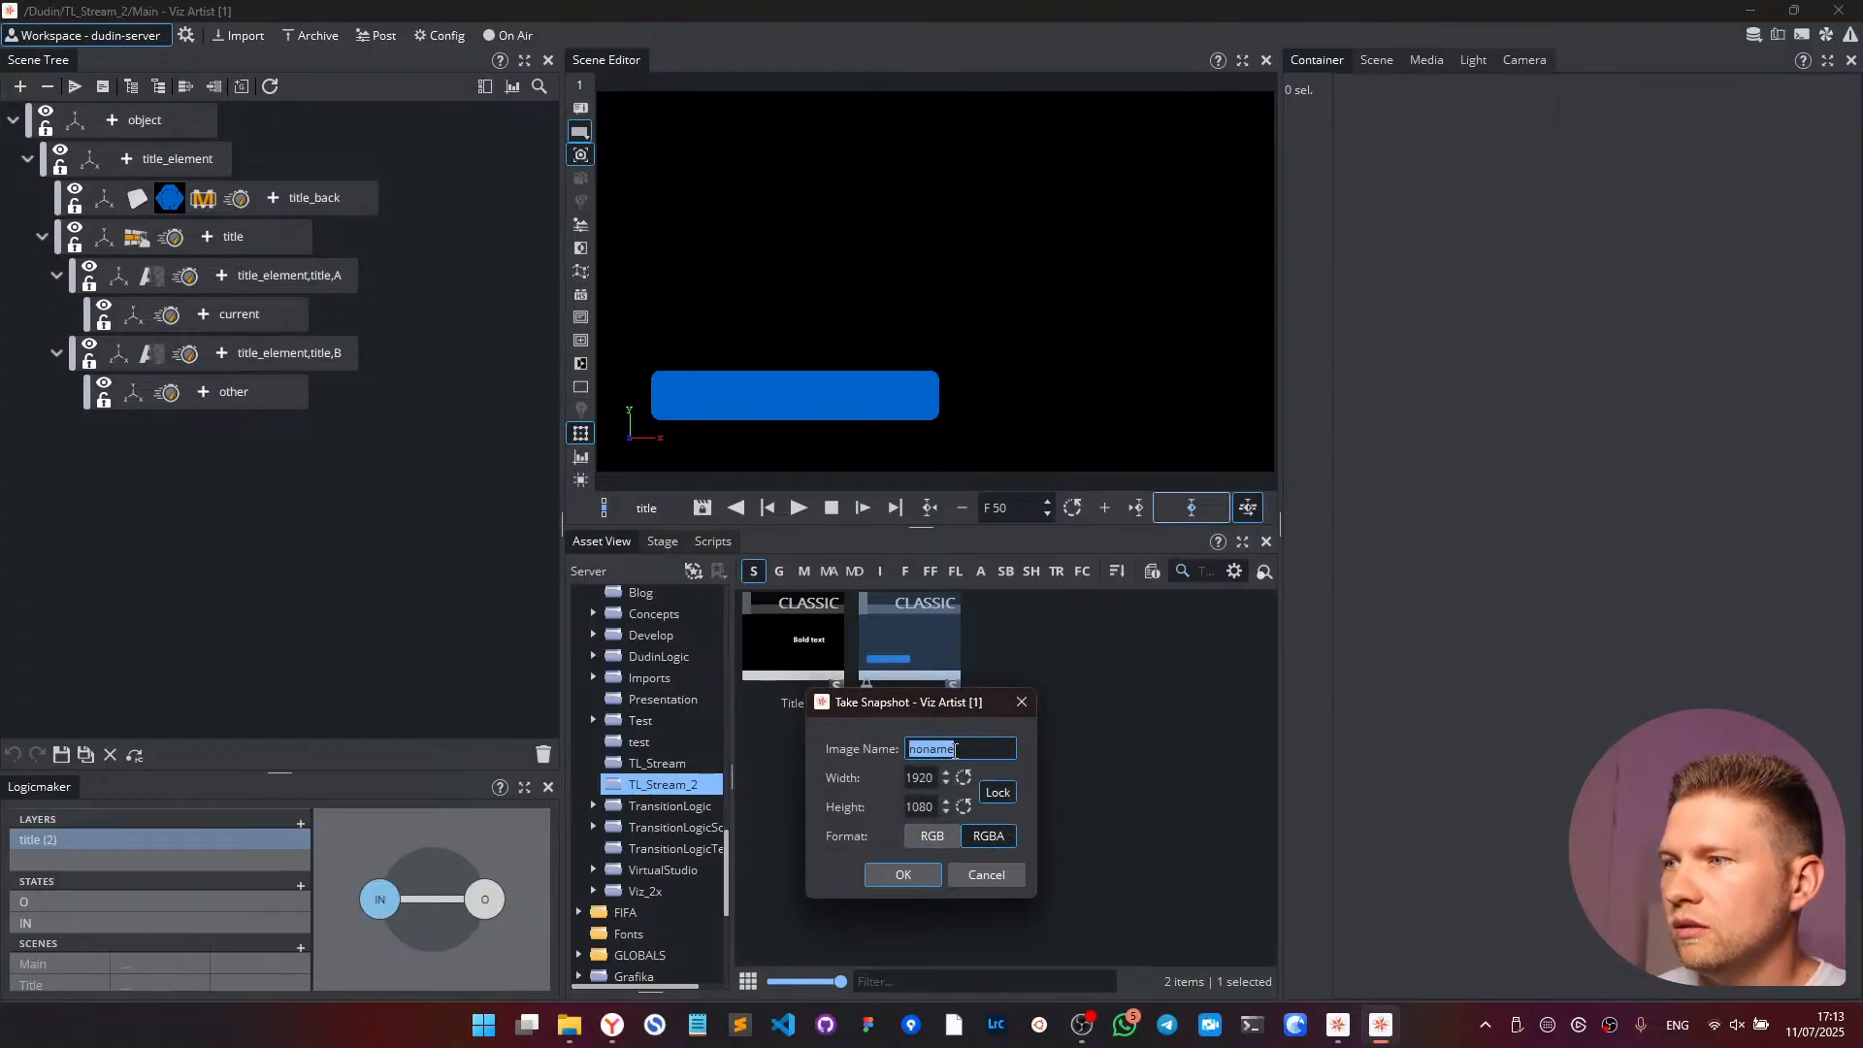
type("ts")
key("BackSpace")
key("BackSpace")
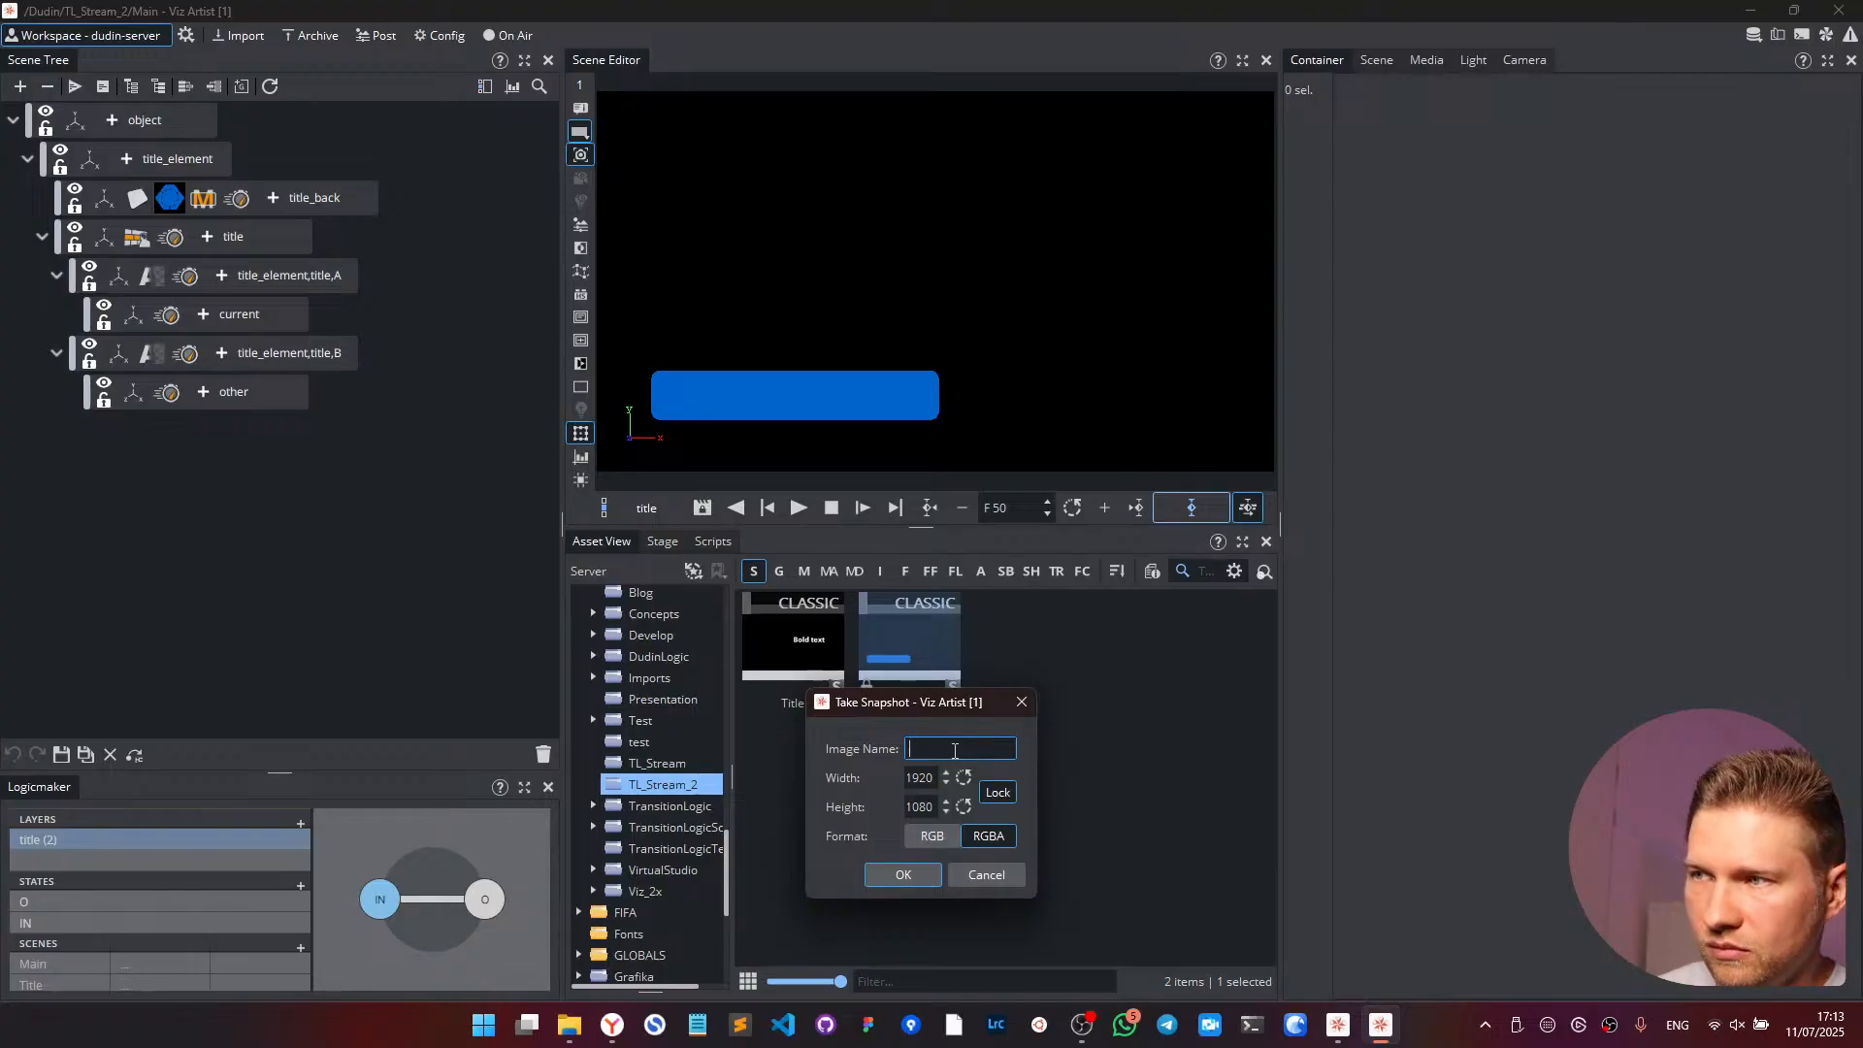
left_click(901, 874)
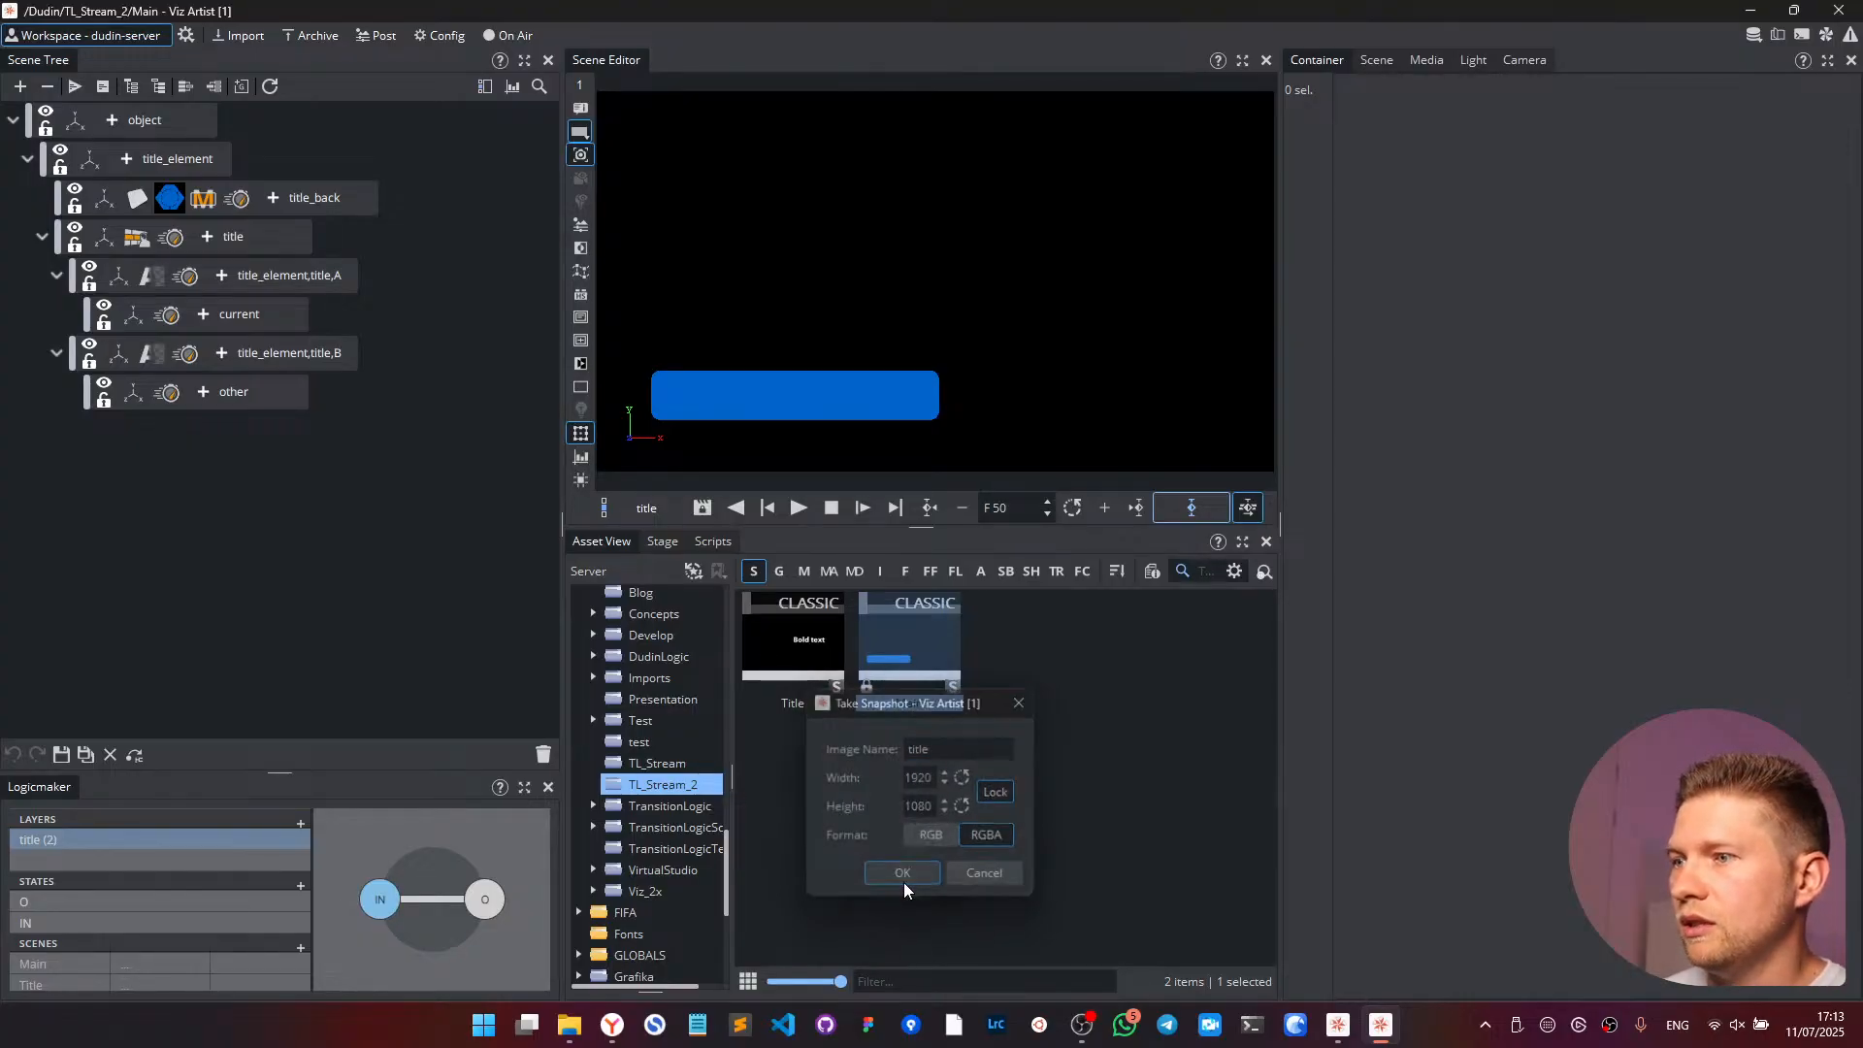
- Open the Title scene and add the title snapshot image as a container above the object container
double_click(793, 636)
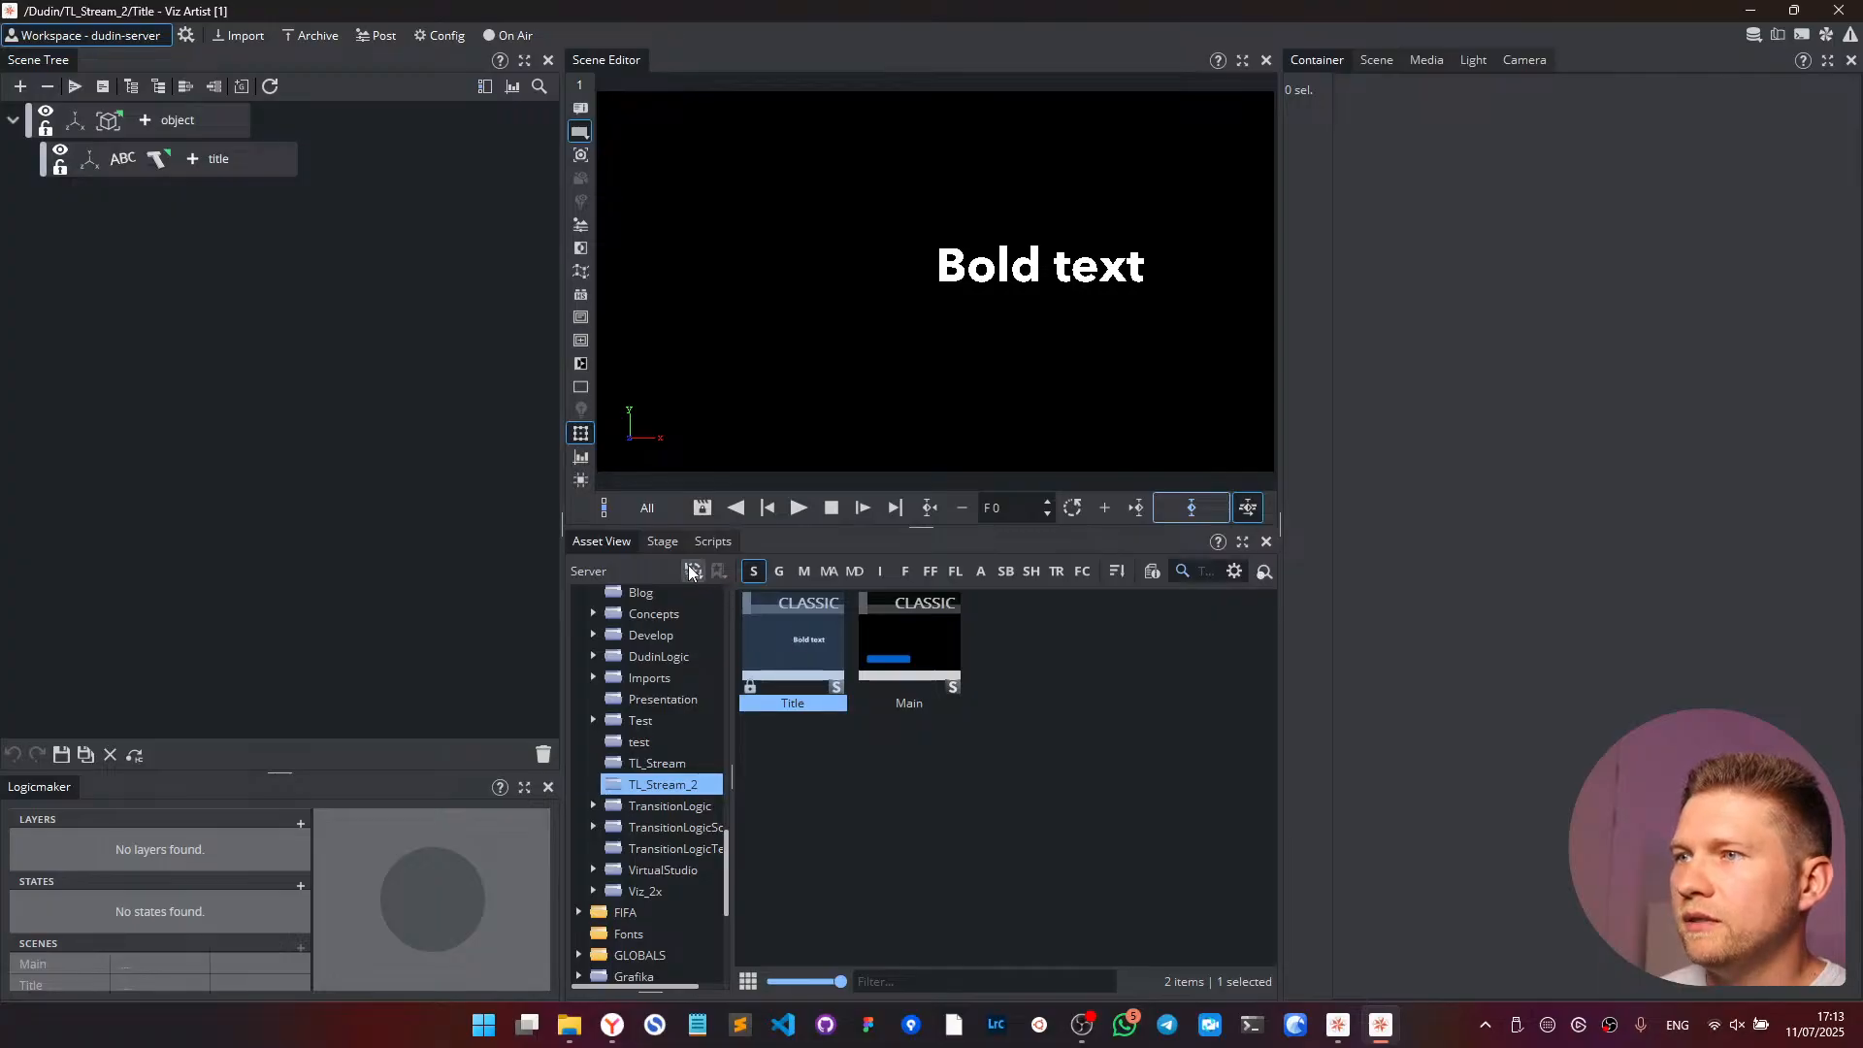
left_click(879, 571)
left_click_drag(820, 621, 163, 107)
left_click(109, 159)
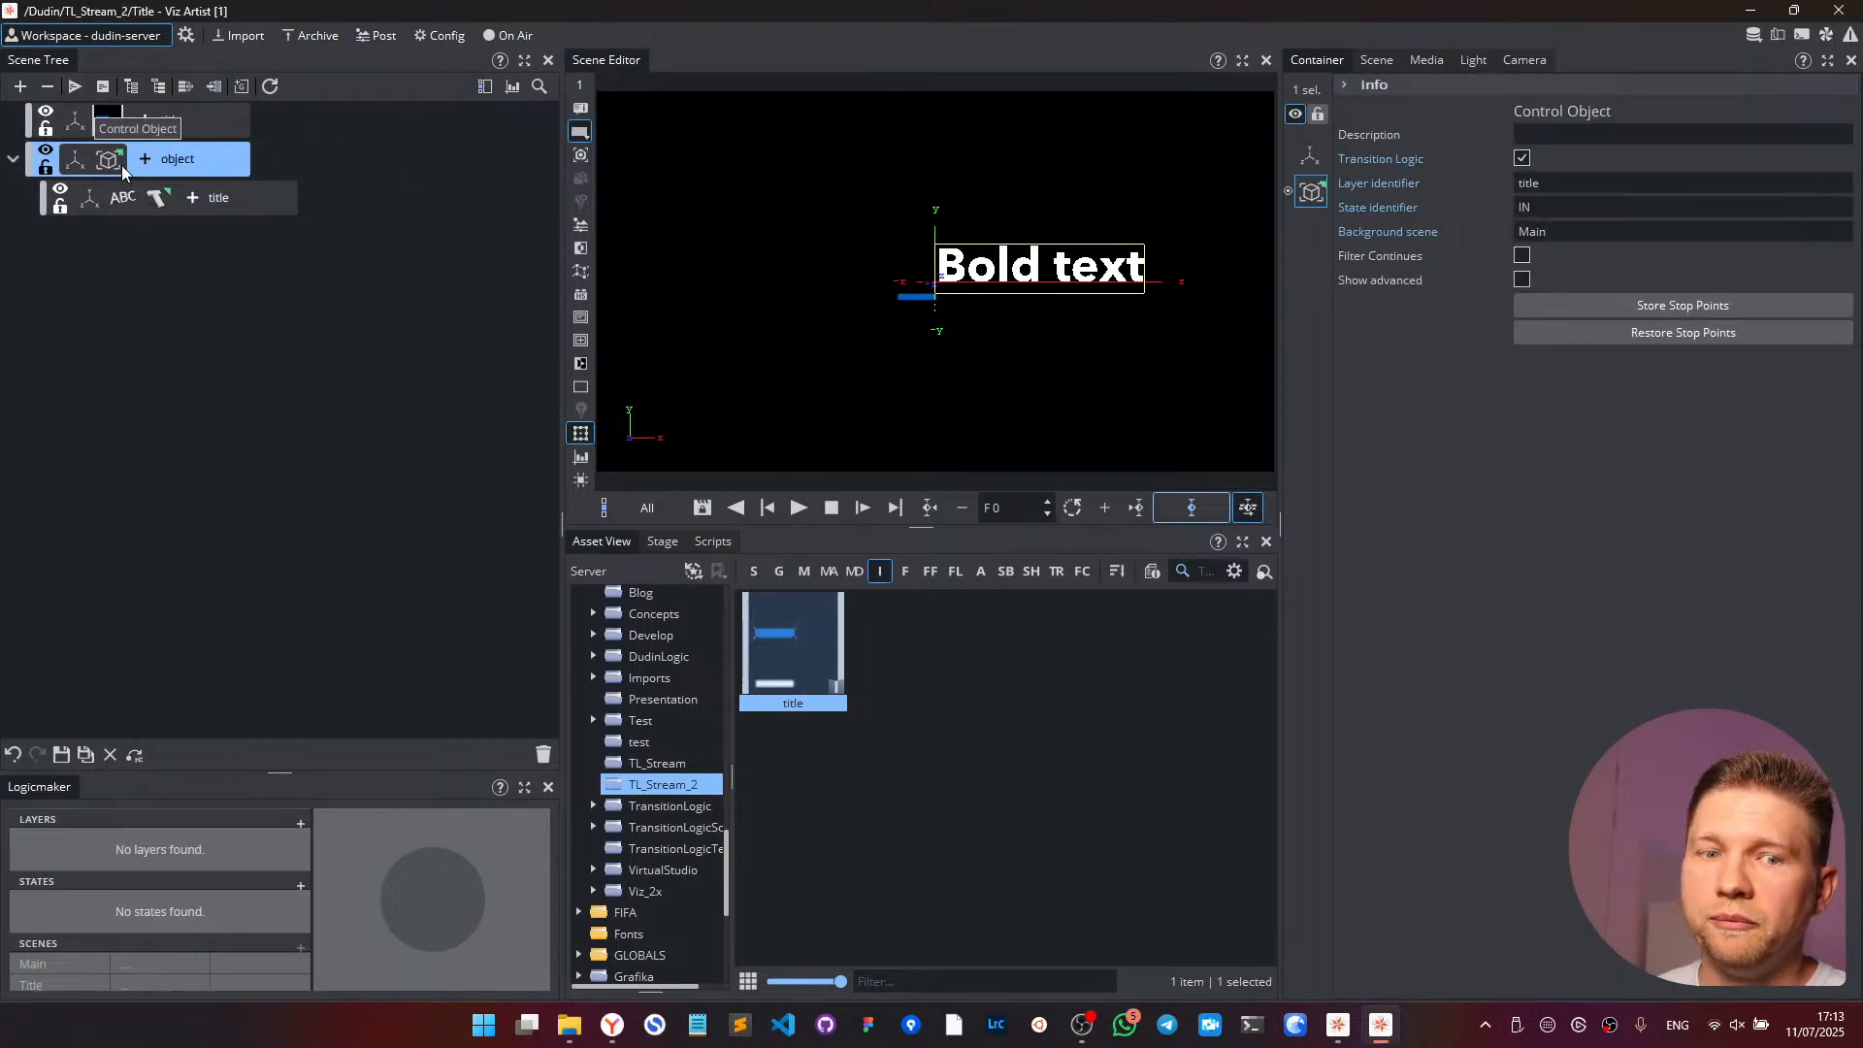
- Set the title image's Z position to -393 and scale it to fill the 1920 by 1080 screen
left_click(78, 122)
left_click_drag(1727, 160, 1350, 167)
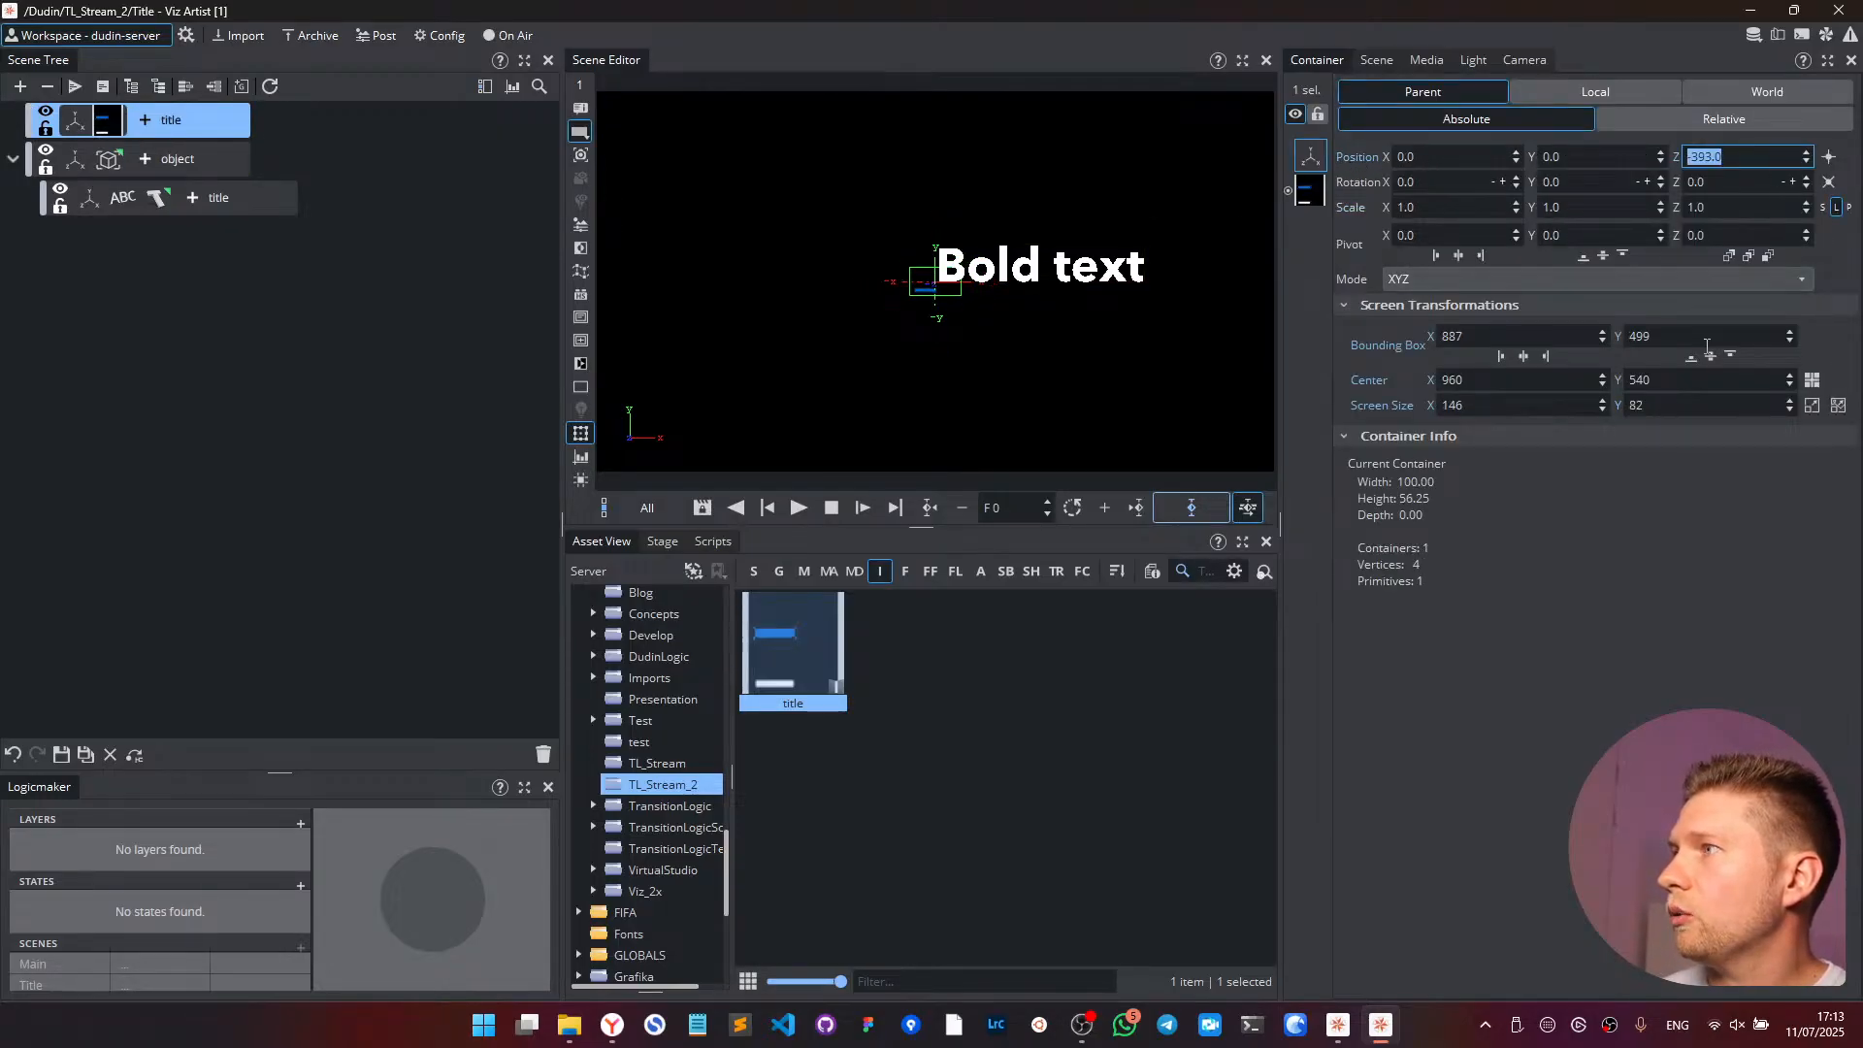
left_click(1839, 407)
left_click(1839, 406)
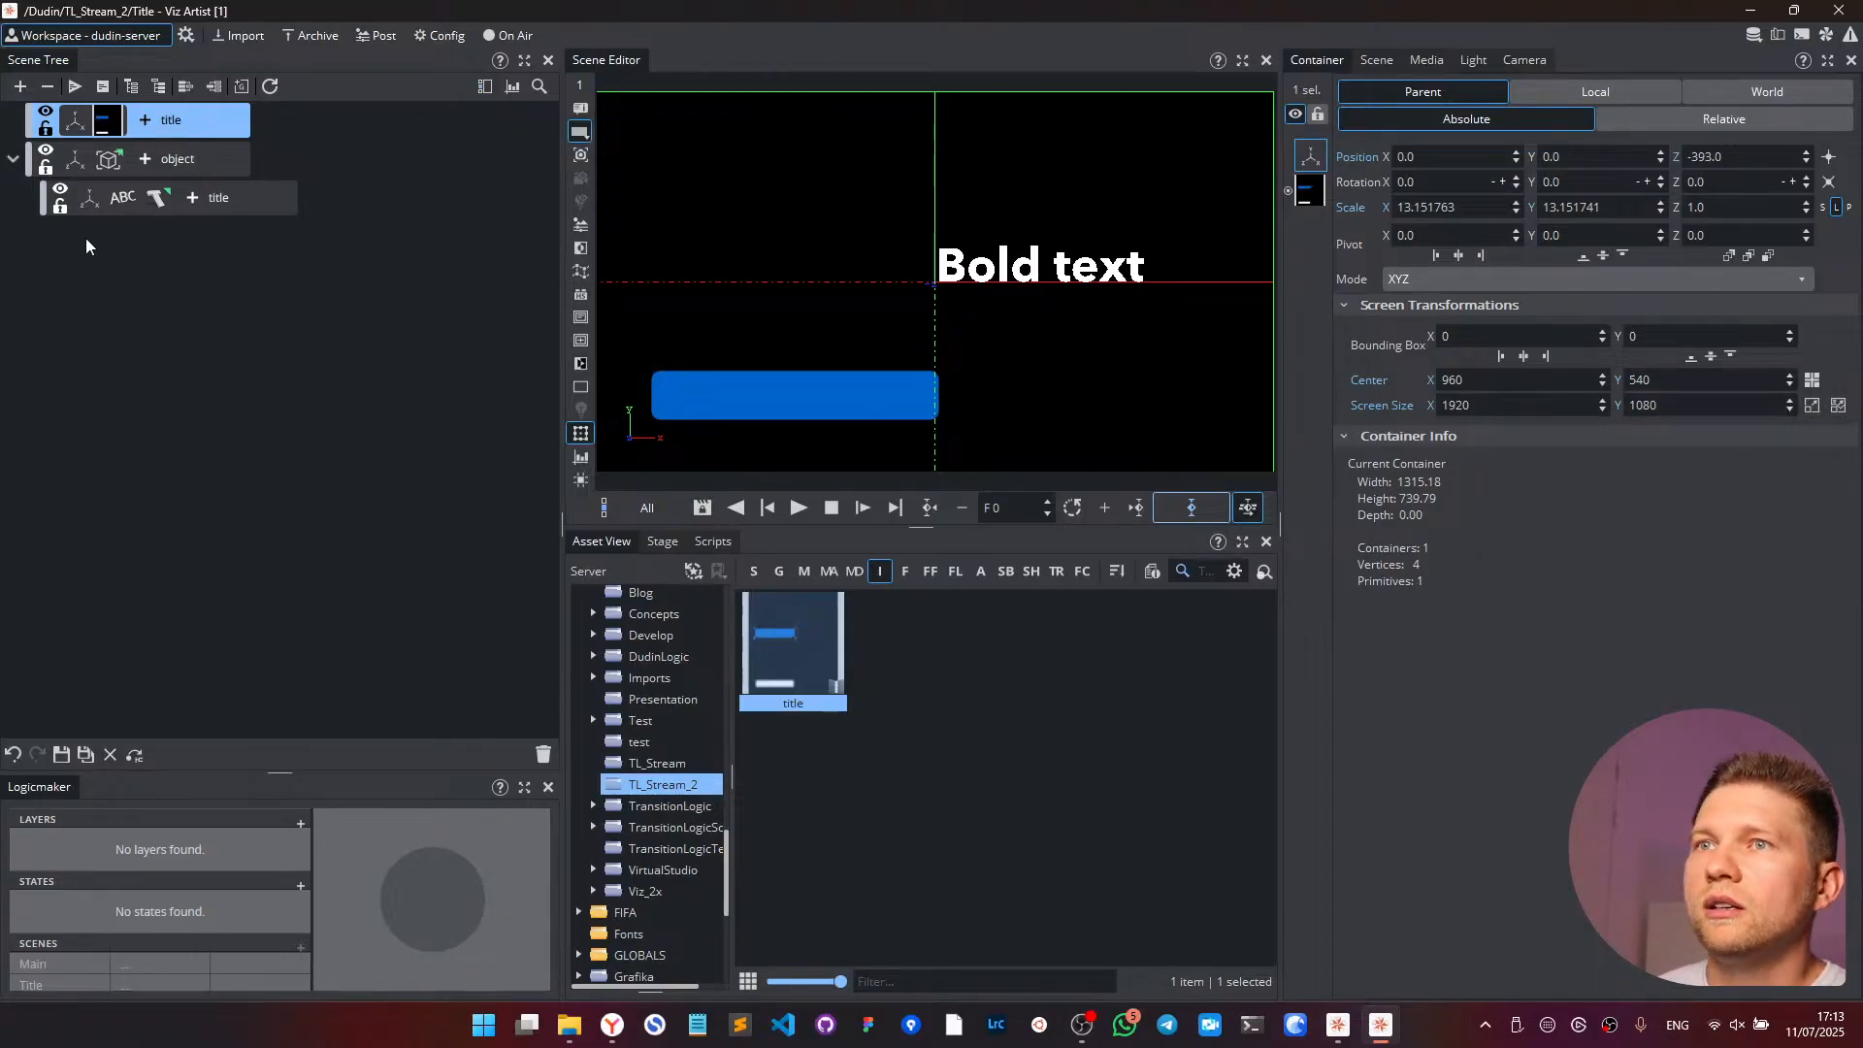
- Move the title text onto the blue bar at X -294.4 and Y -142.2, with the bounding box display turned off
left_click(250, 200)
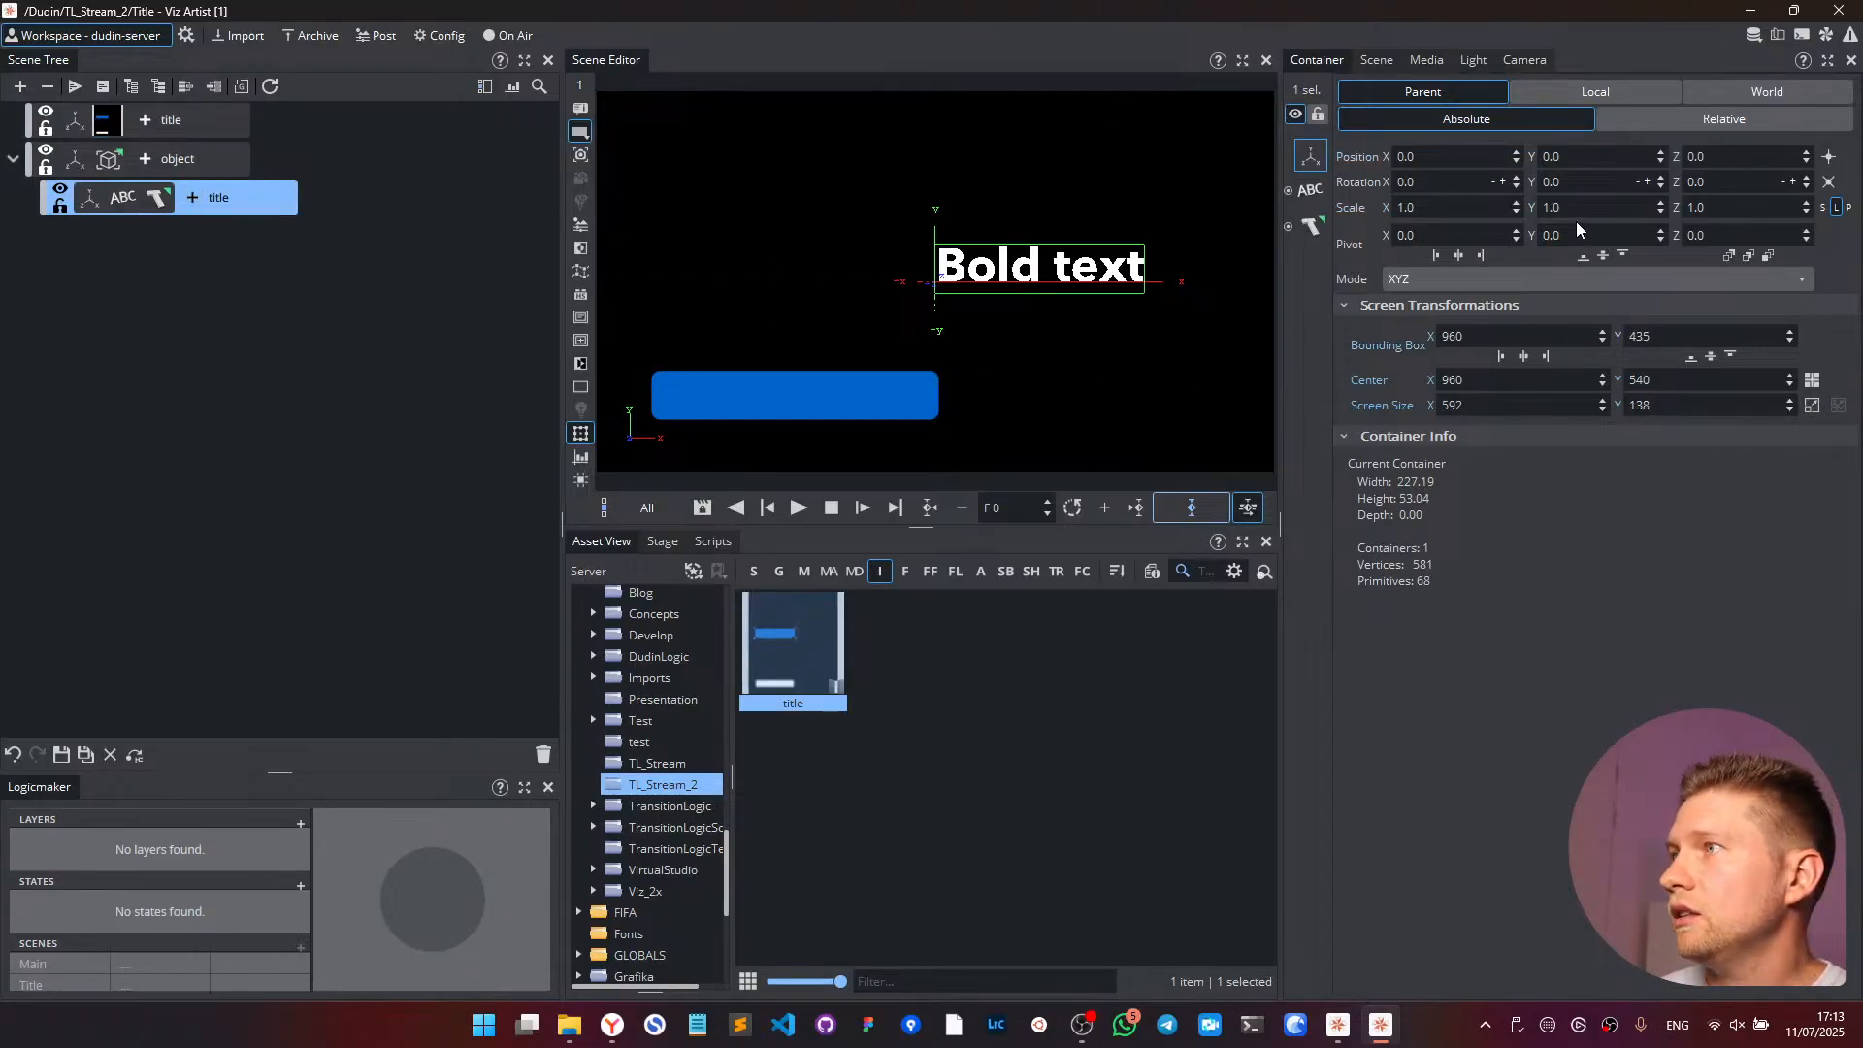
left_click_drag(1450, 154, 1167, 175)
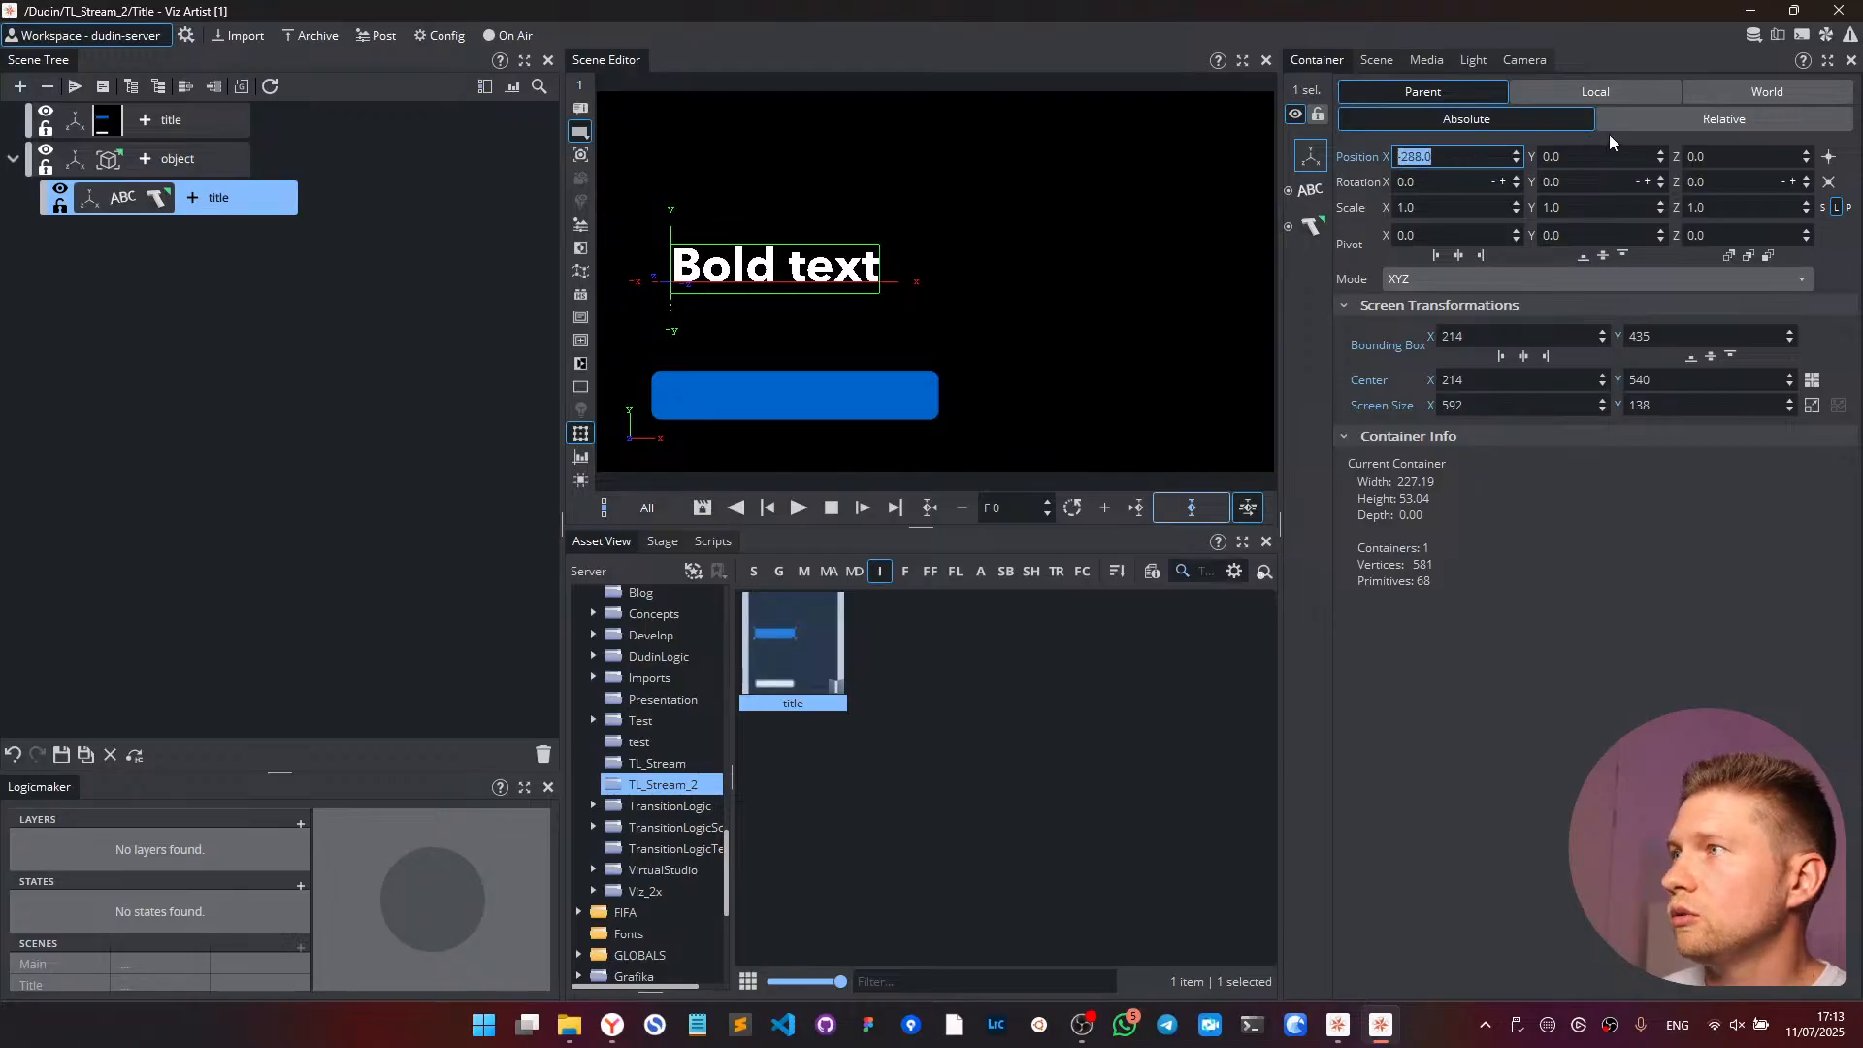
left_click_drag(1578, 156, 1450, 176)
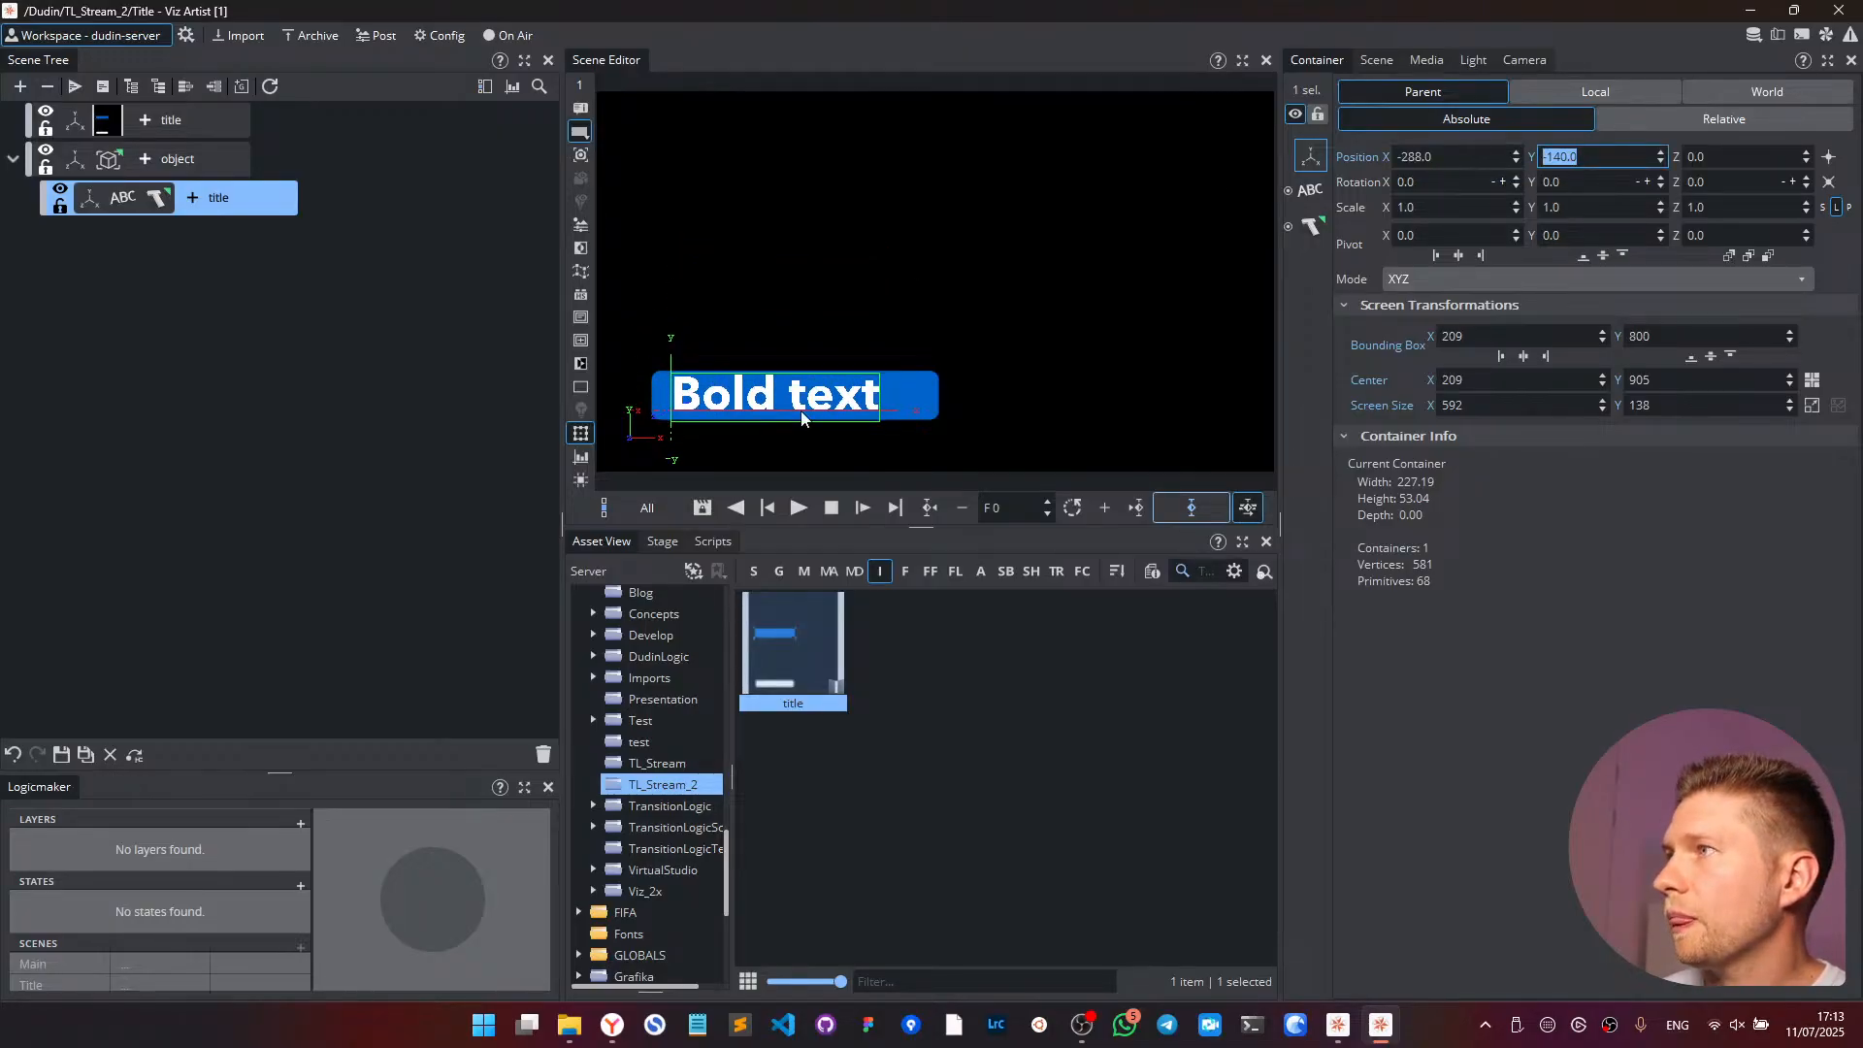
left_click(581, 436)
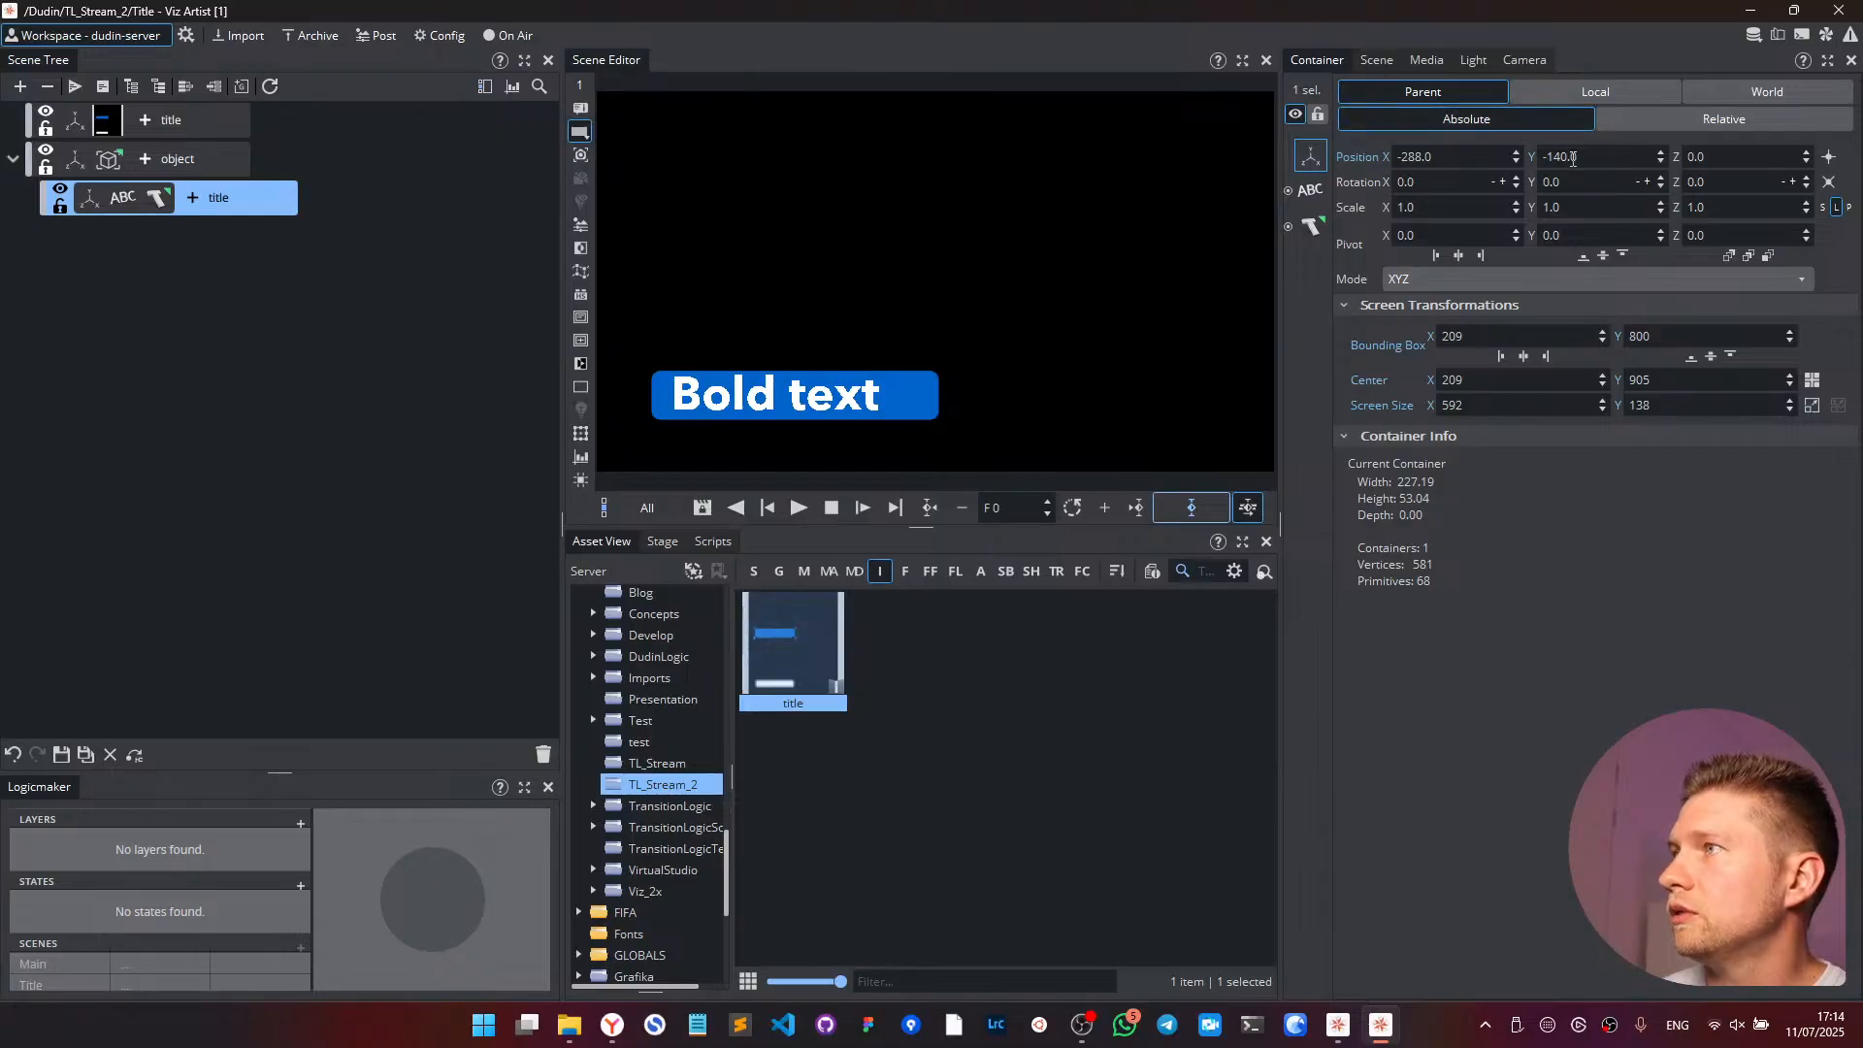
left_click_drag(1573, 157, 1387, 172)
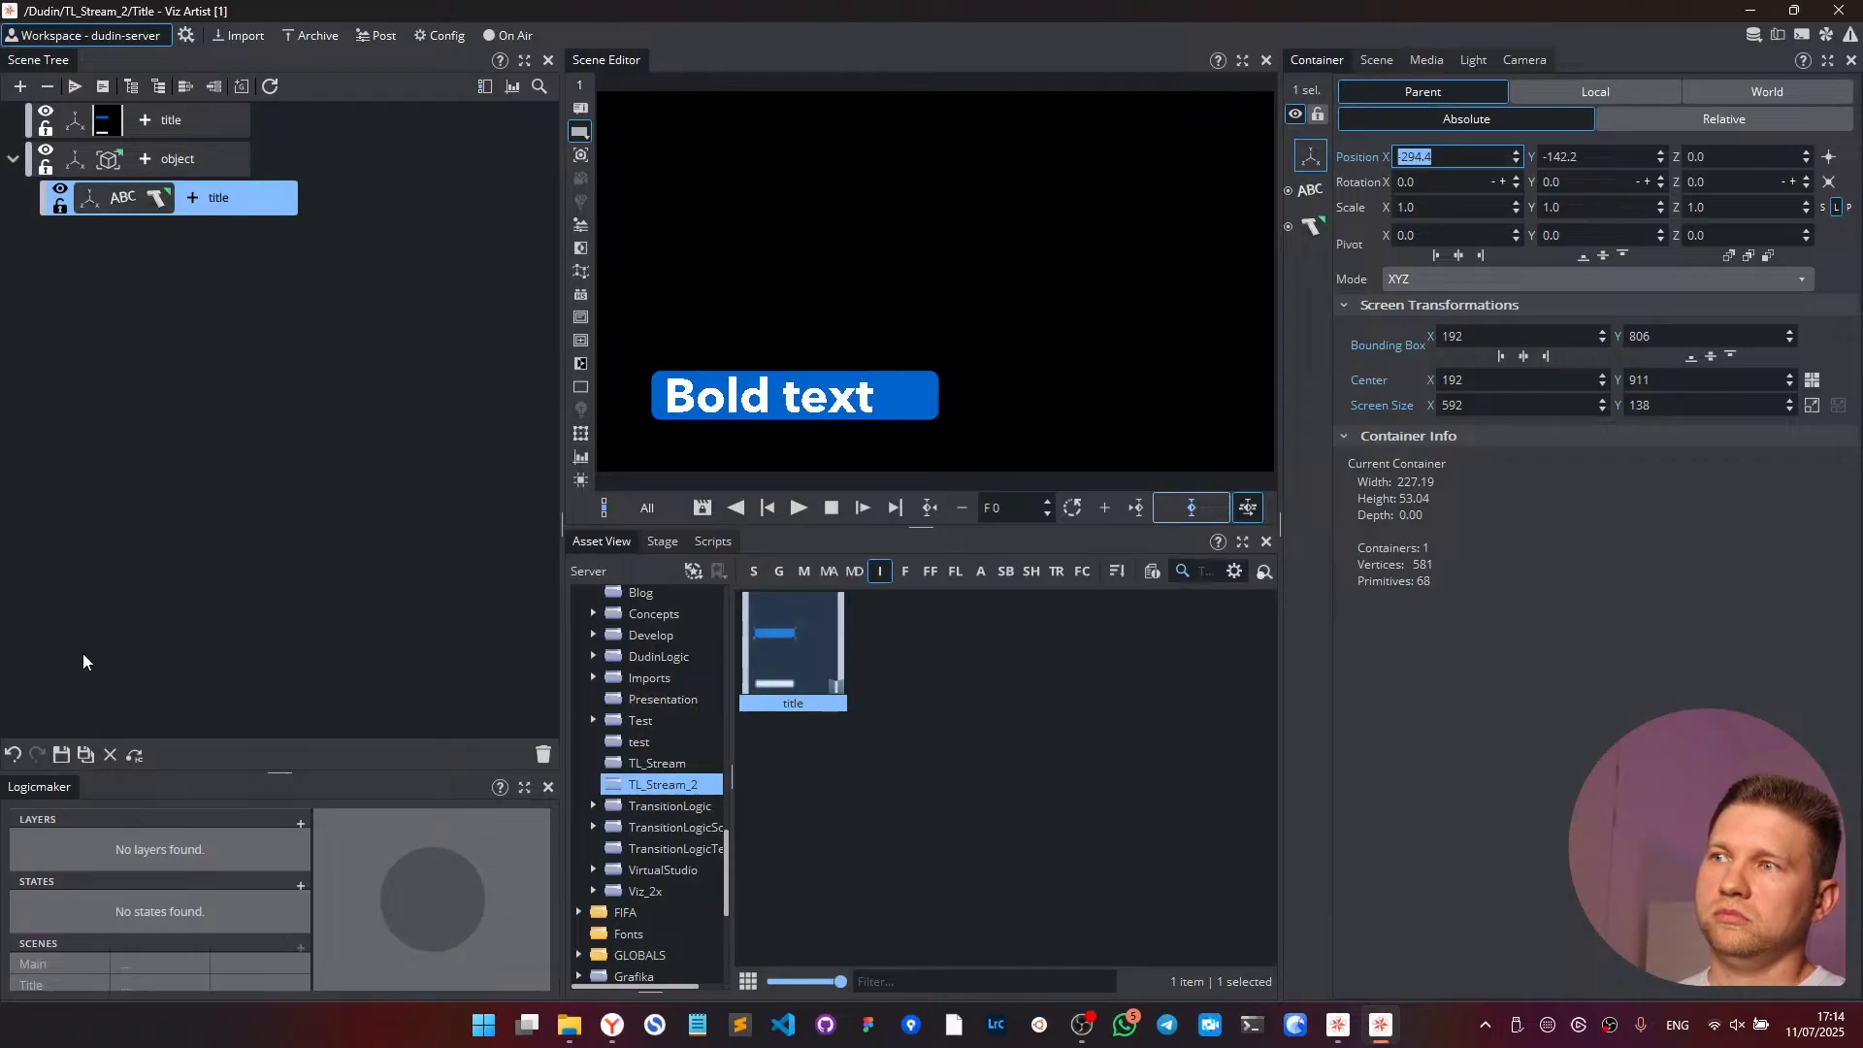
- Save the Title scene and close it
left_click(61, 756)
left_click(107, 755)
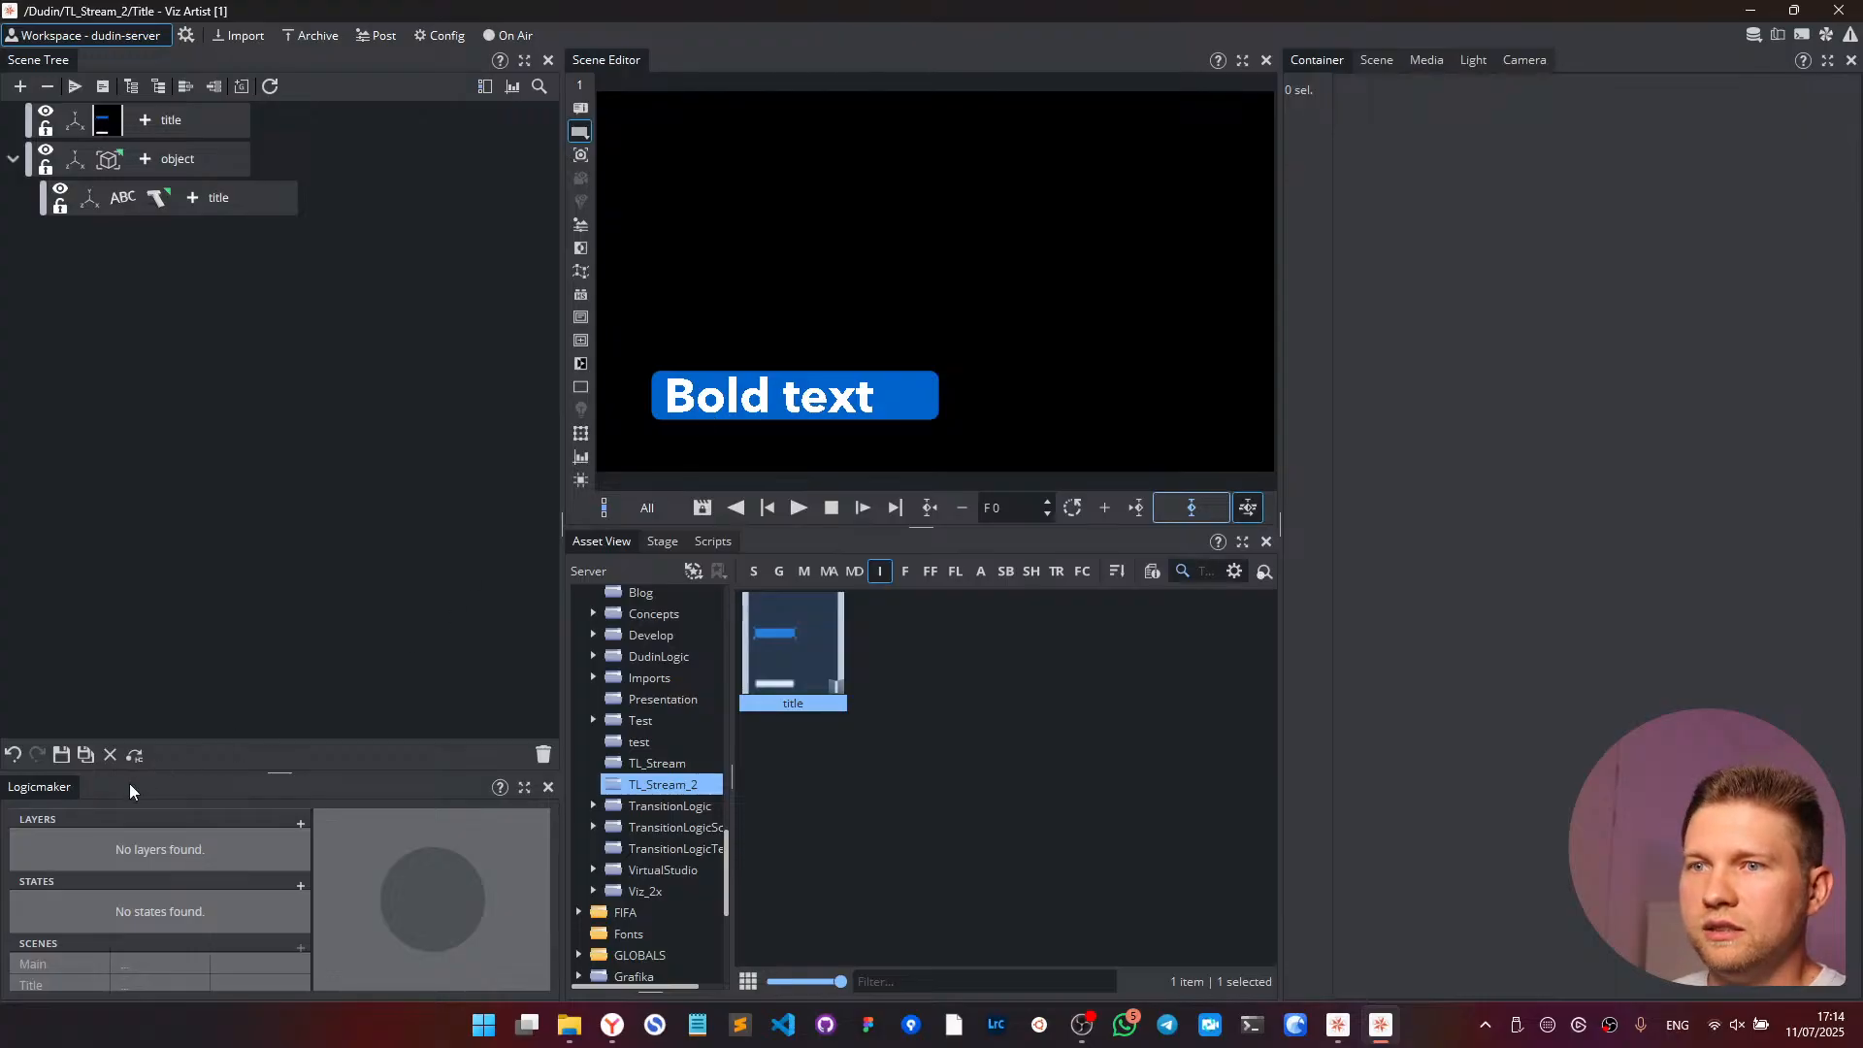
left_click(137, 755)
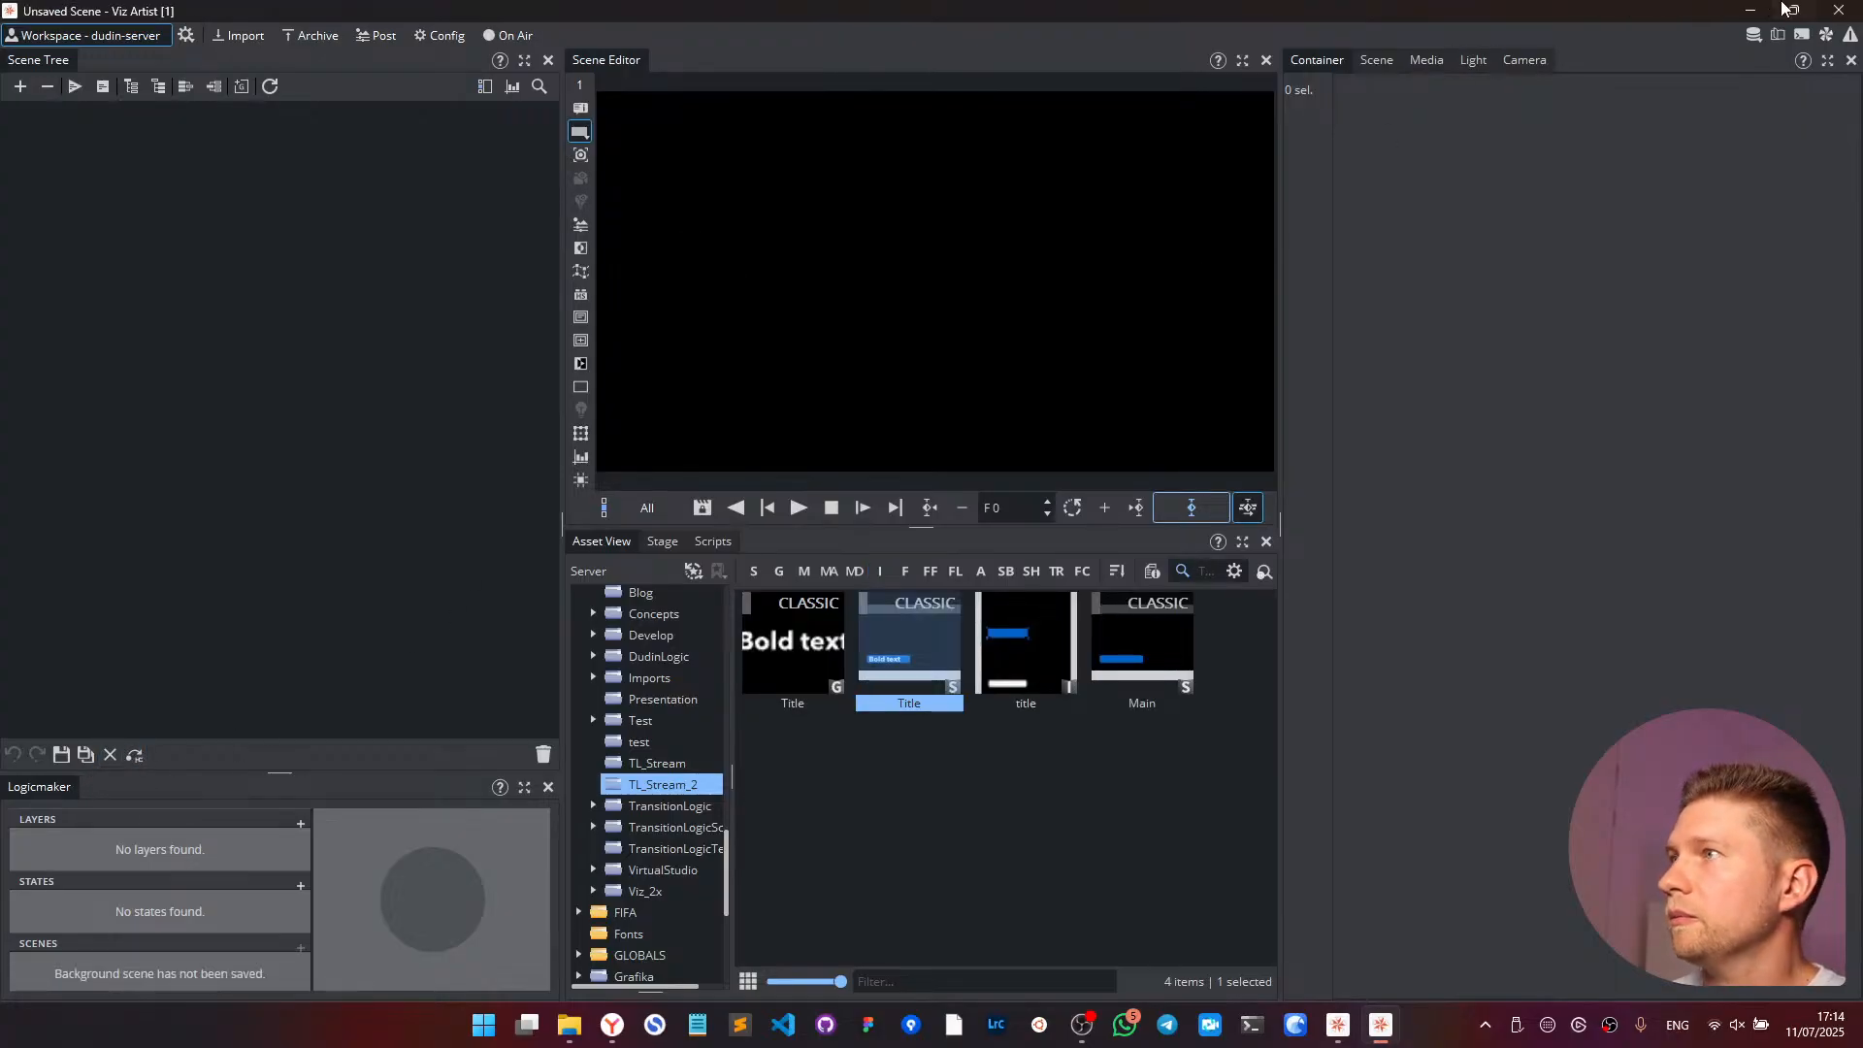
- Try to start Viz Trio from the desktop
left_click(1751, 12)
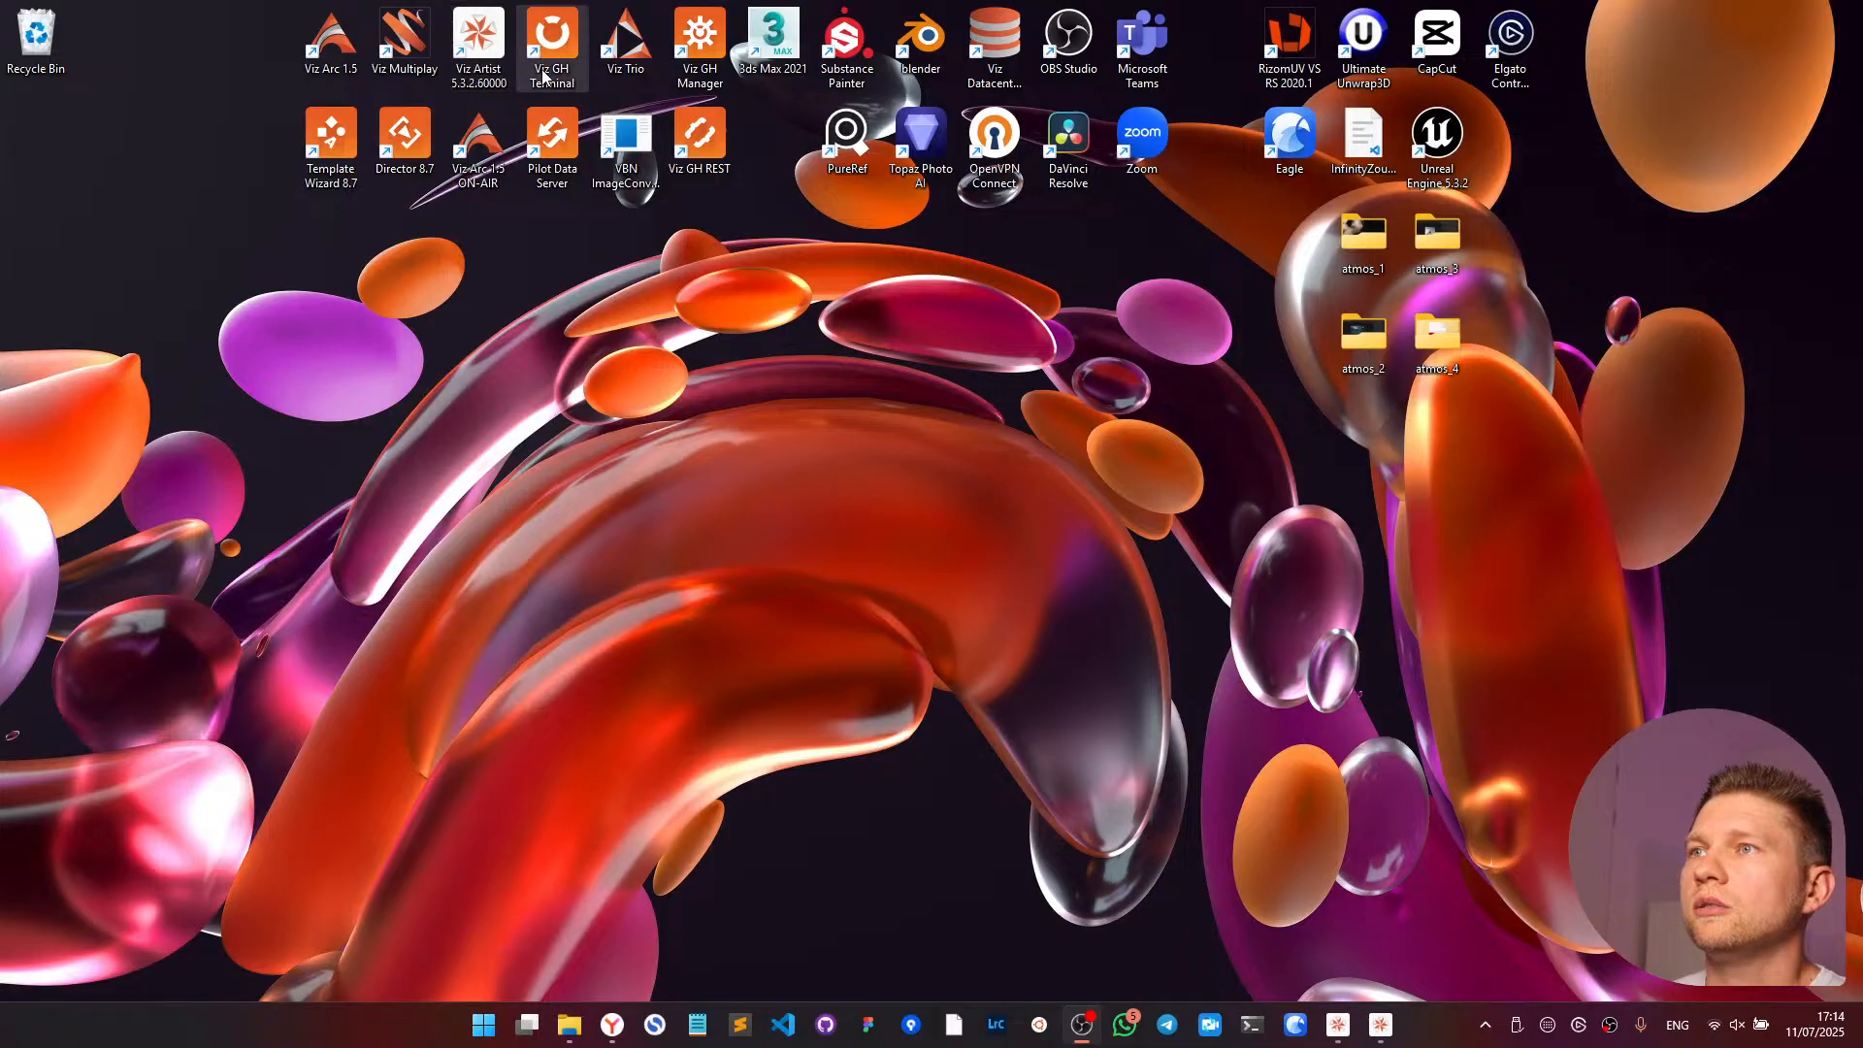
double_click(613, 66)
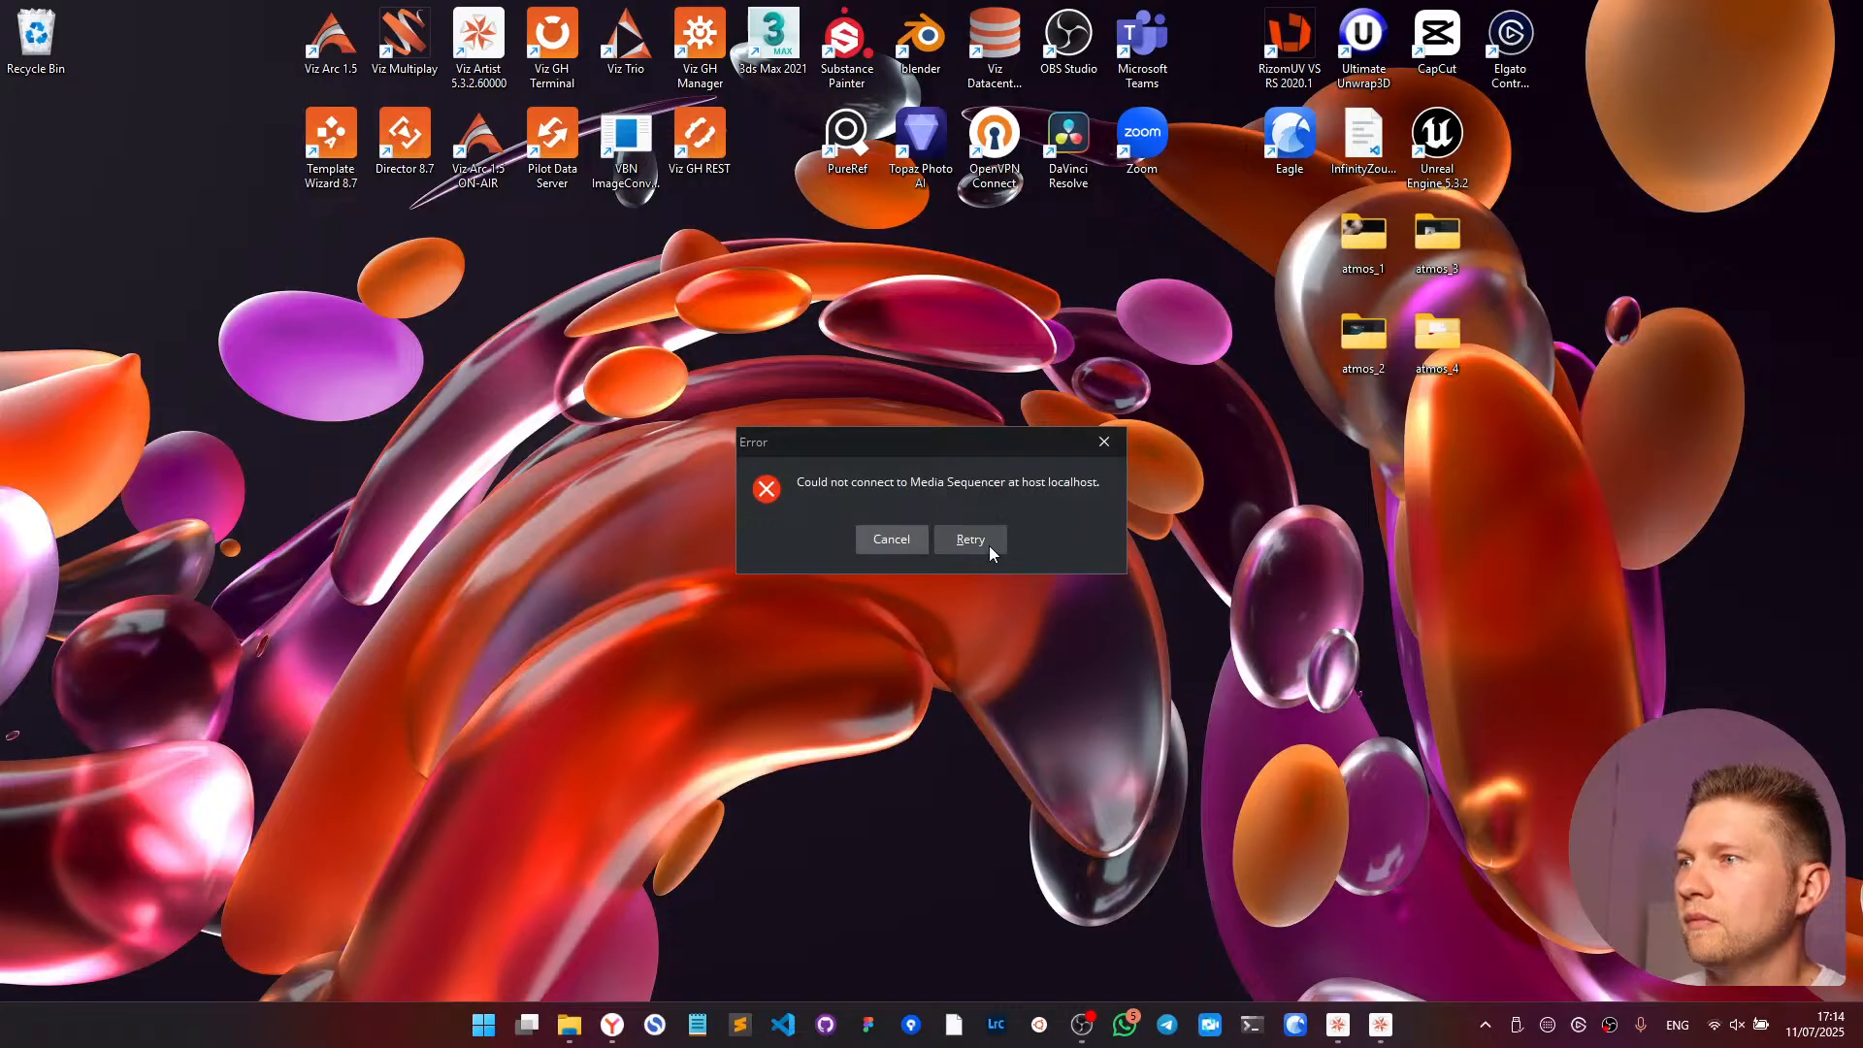
left_click(906, 533)
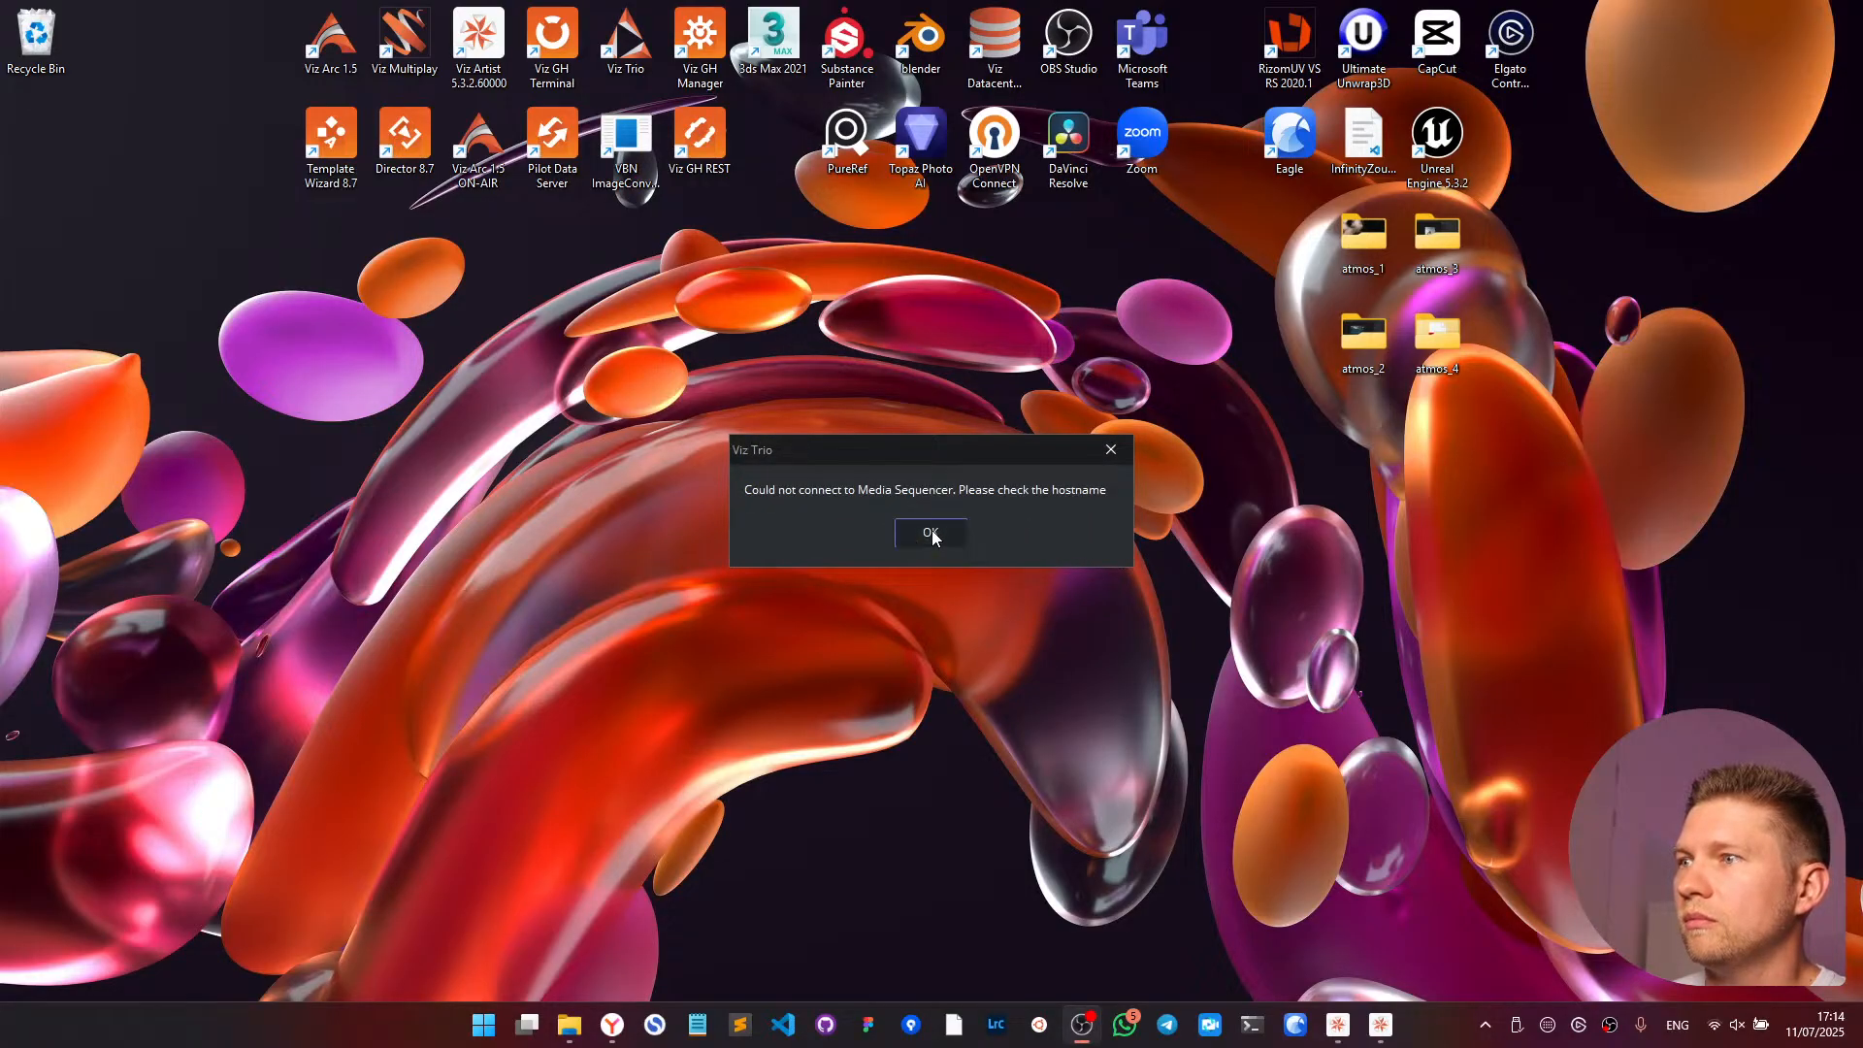
left_click(932, 530)
- Launch Template Wizard 8.7 and, back in Viz Artist, open the Main scene from TL_Stream_2
double_click(331, 141)
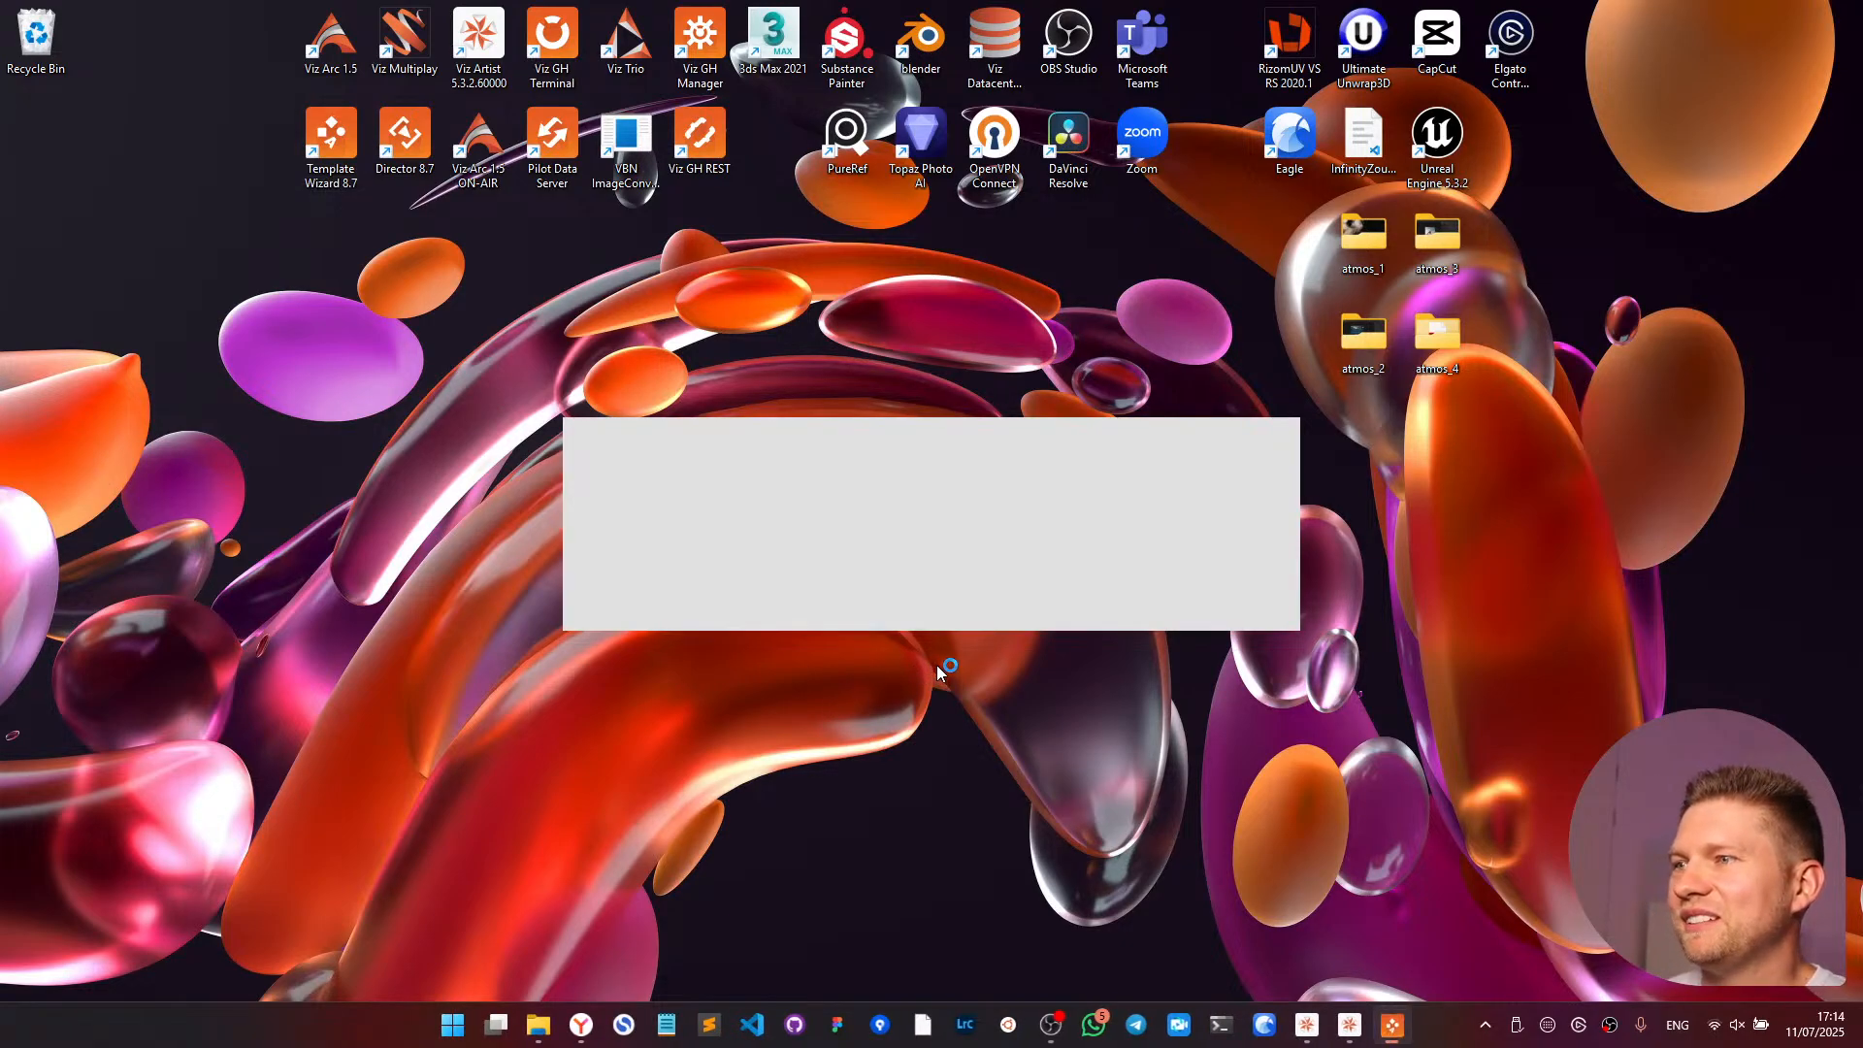
left_click(1349, 1024)
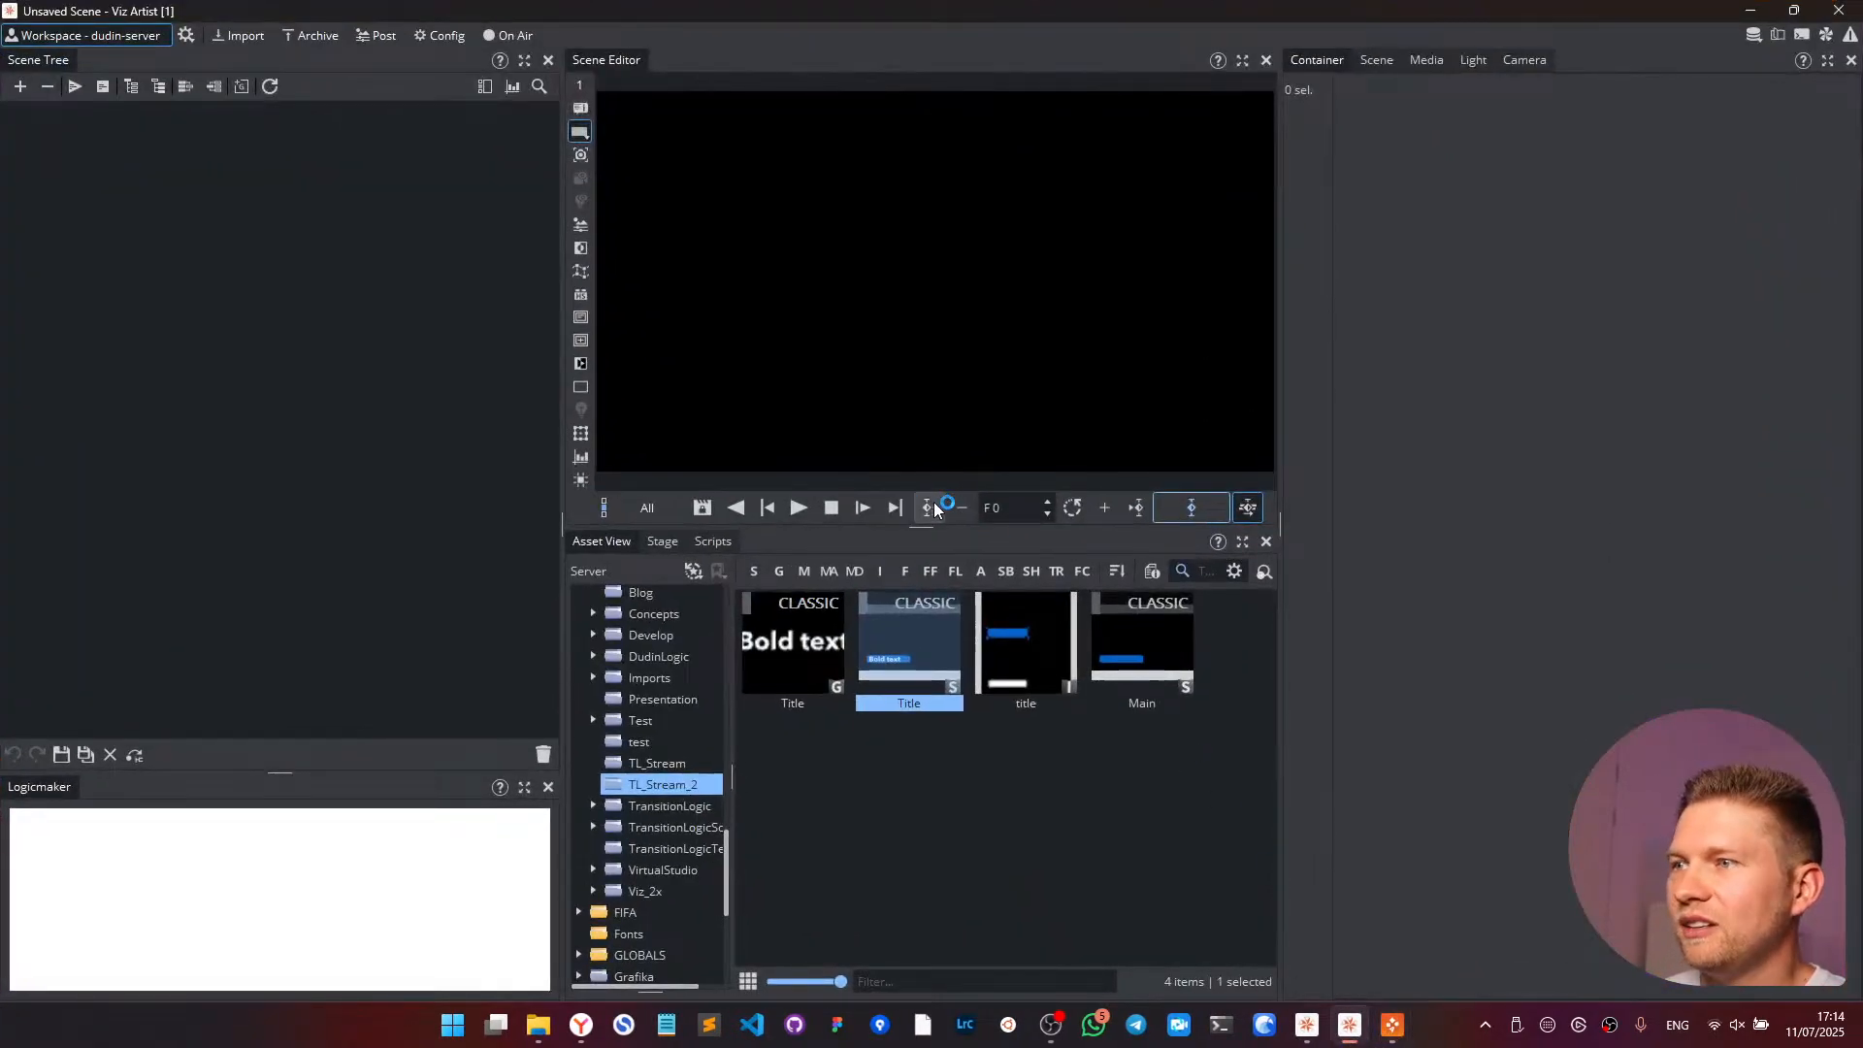
left_click(752, 570)
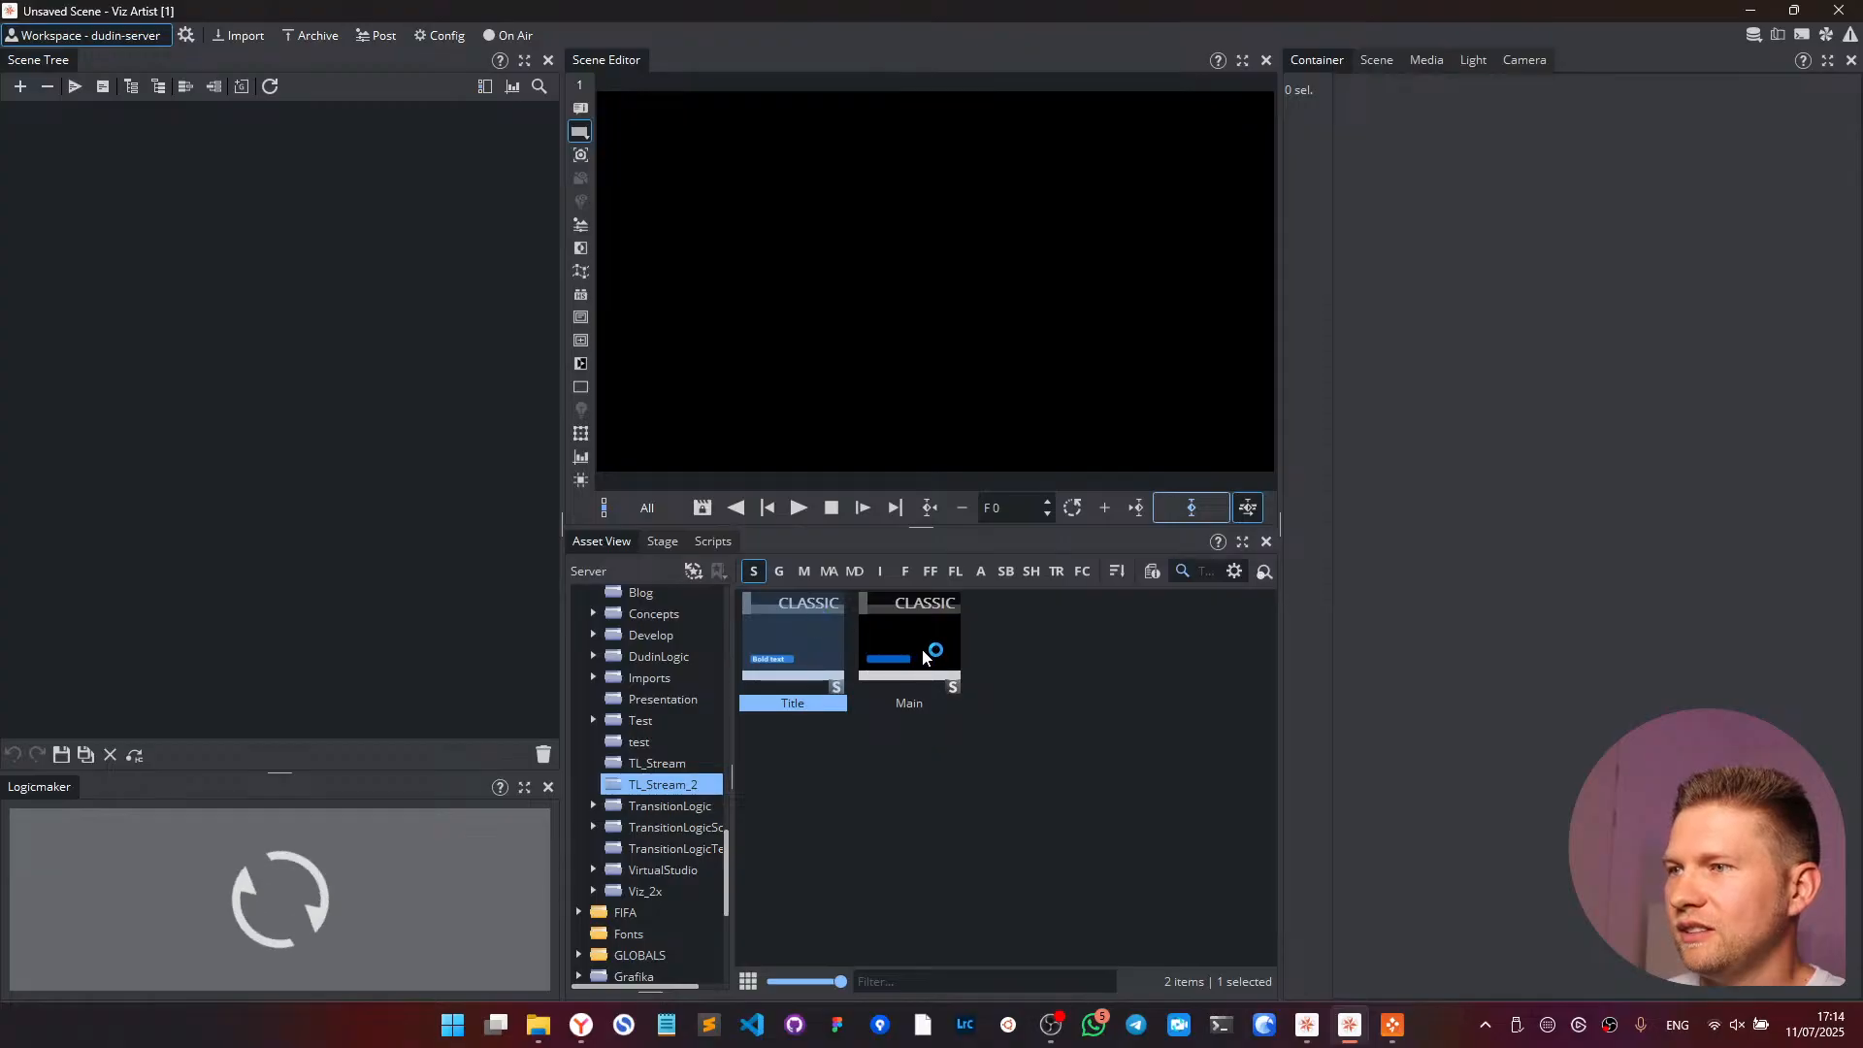
left_click(892, 648)
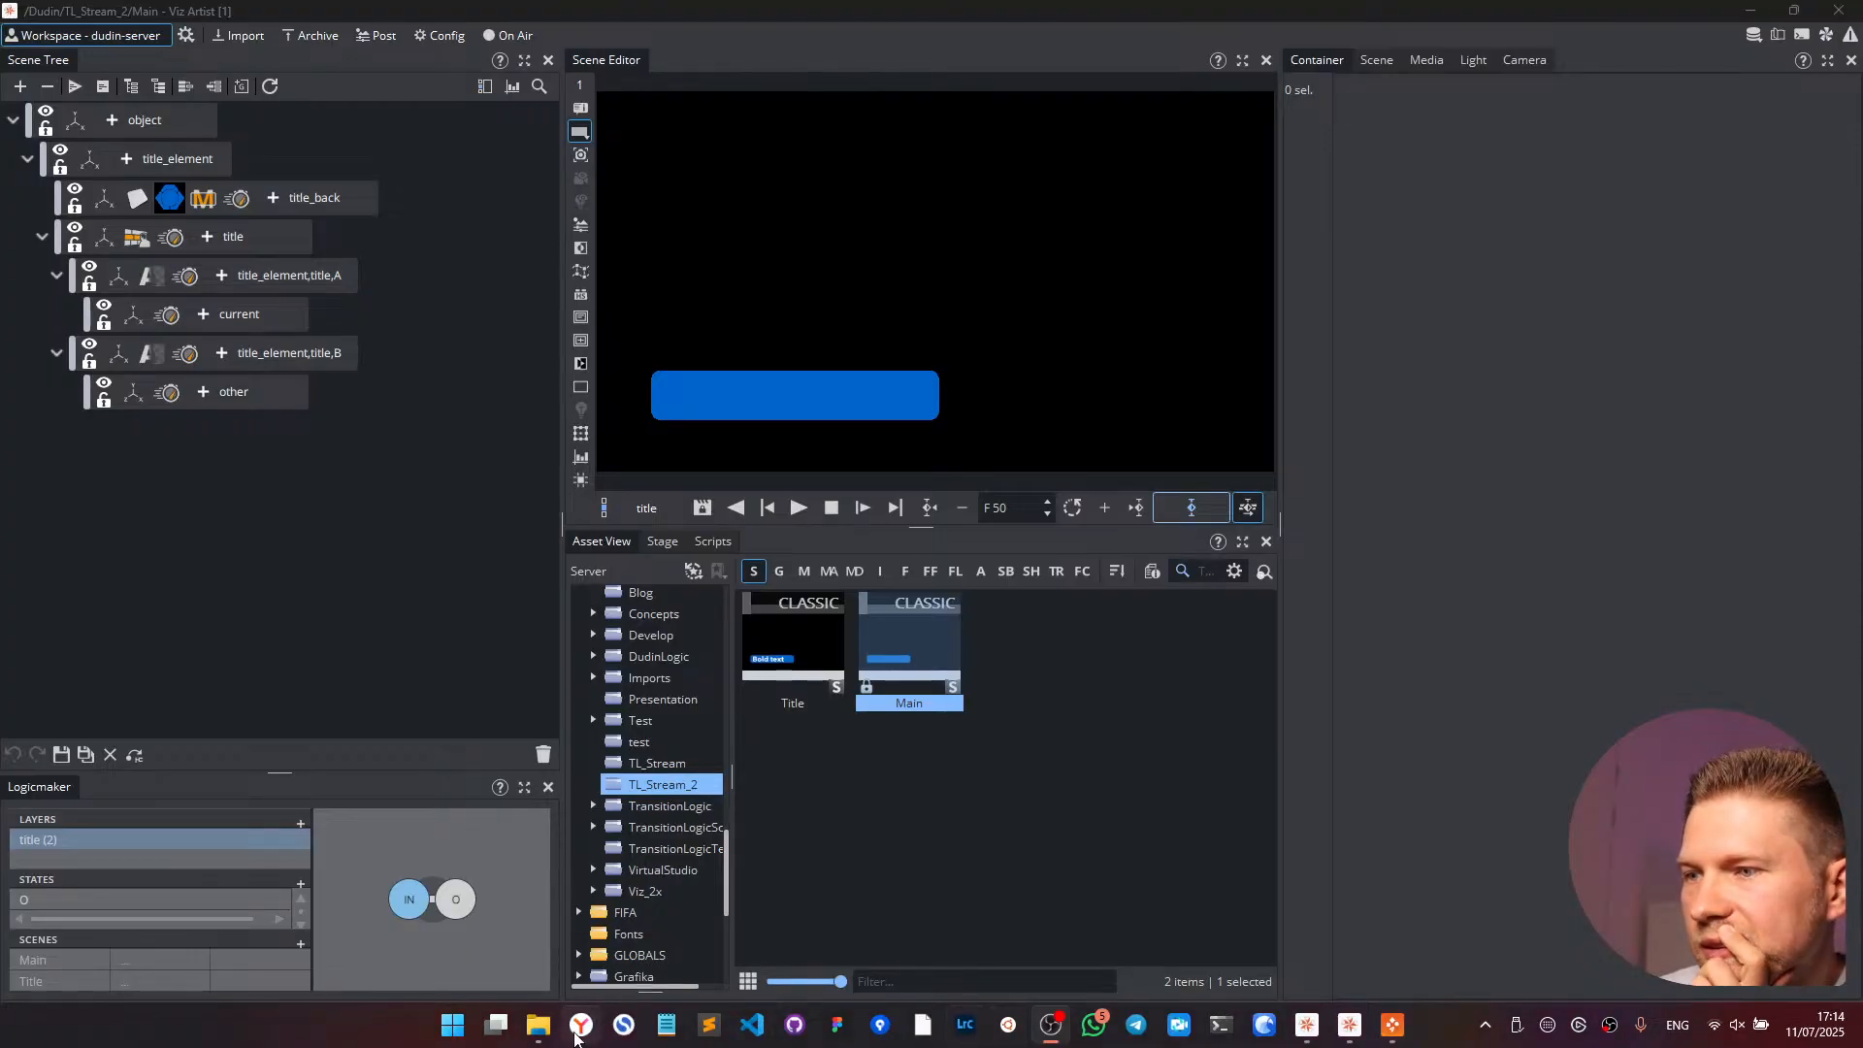
- Open Template Wizard's Viz Engine selection and switch Viz Artist to On Air mode
mouse_move(579, 1030)
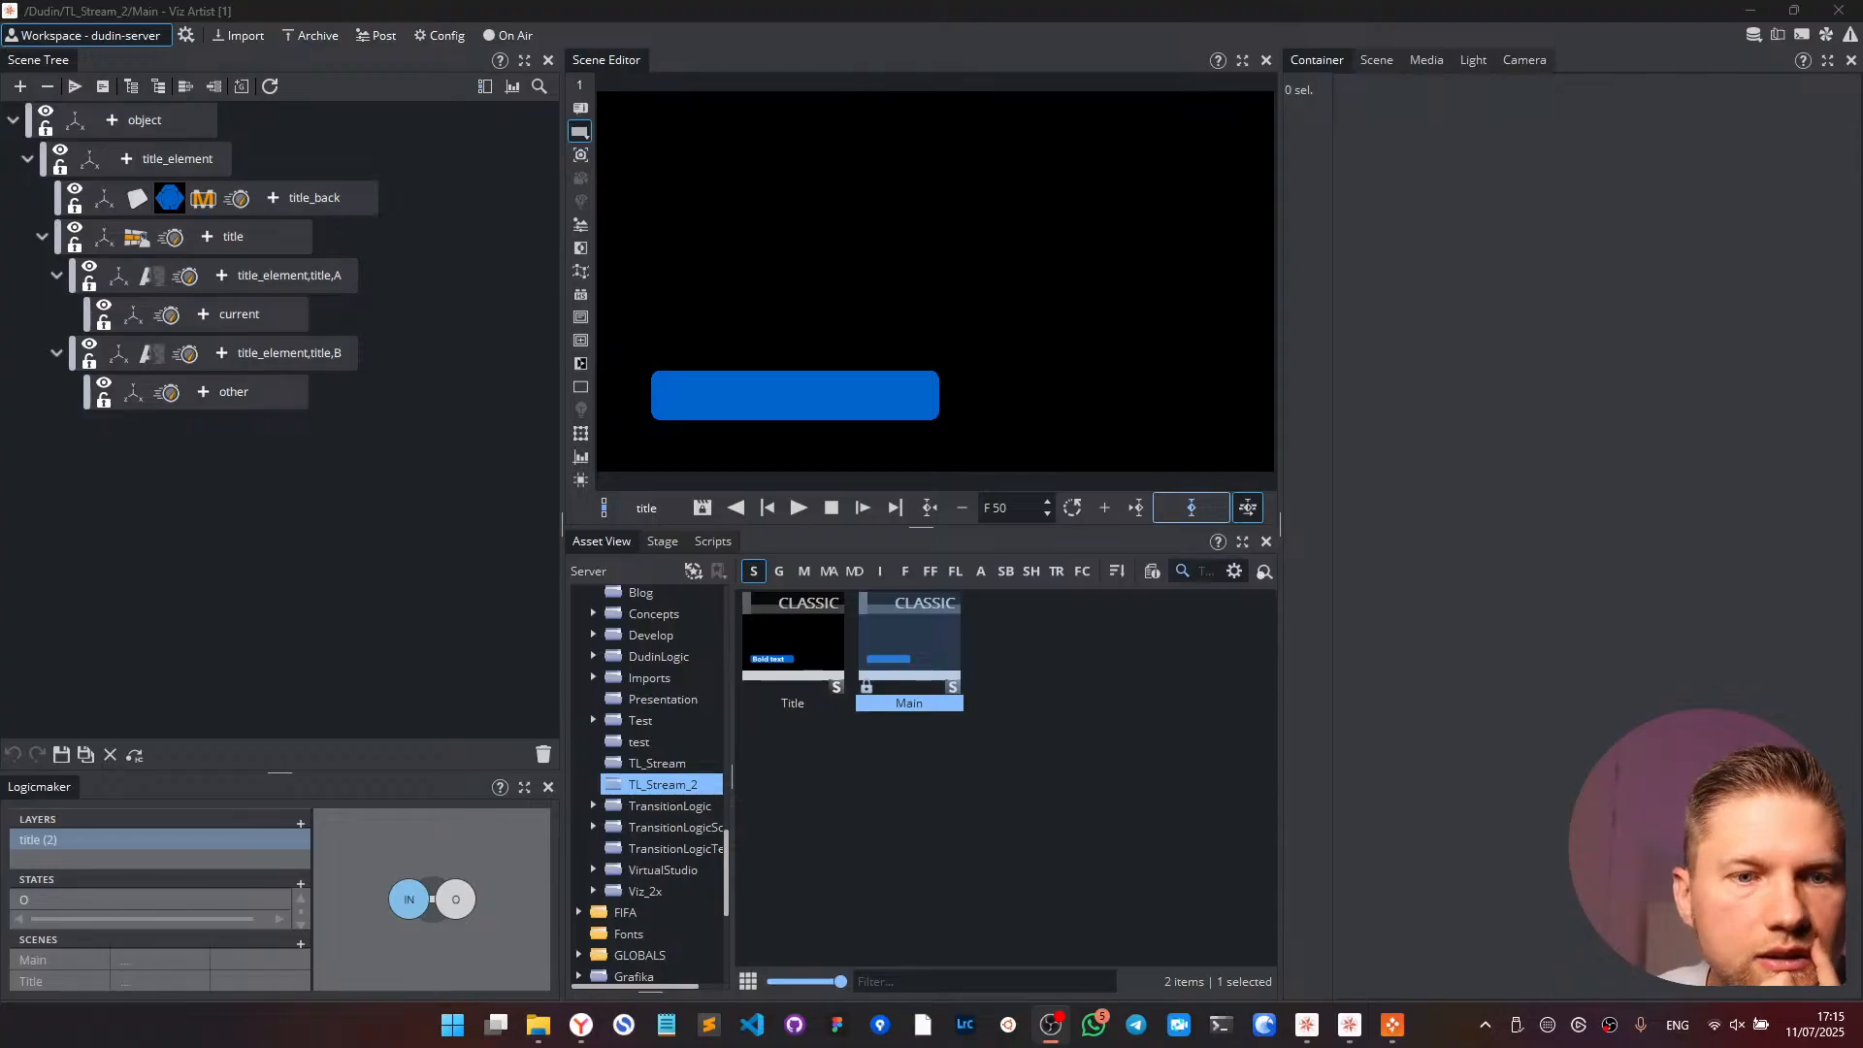
left_click(1750, 12)
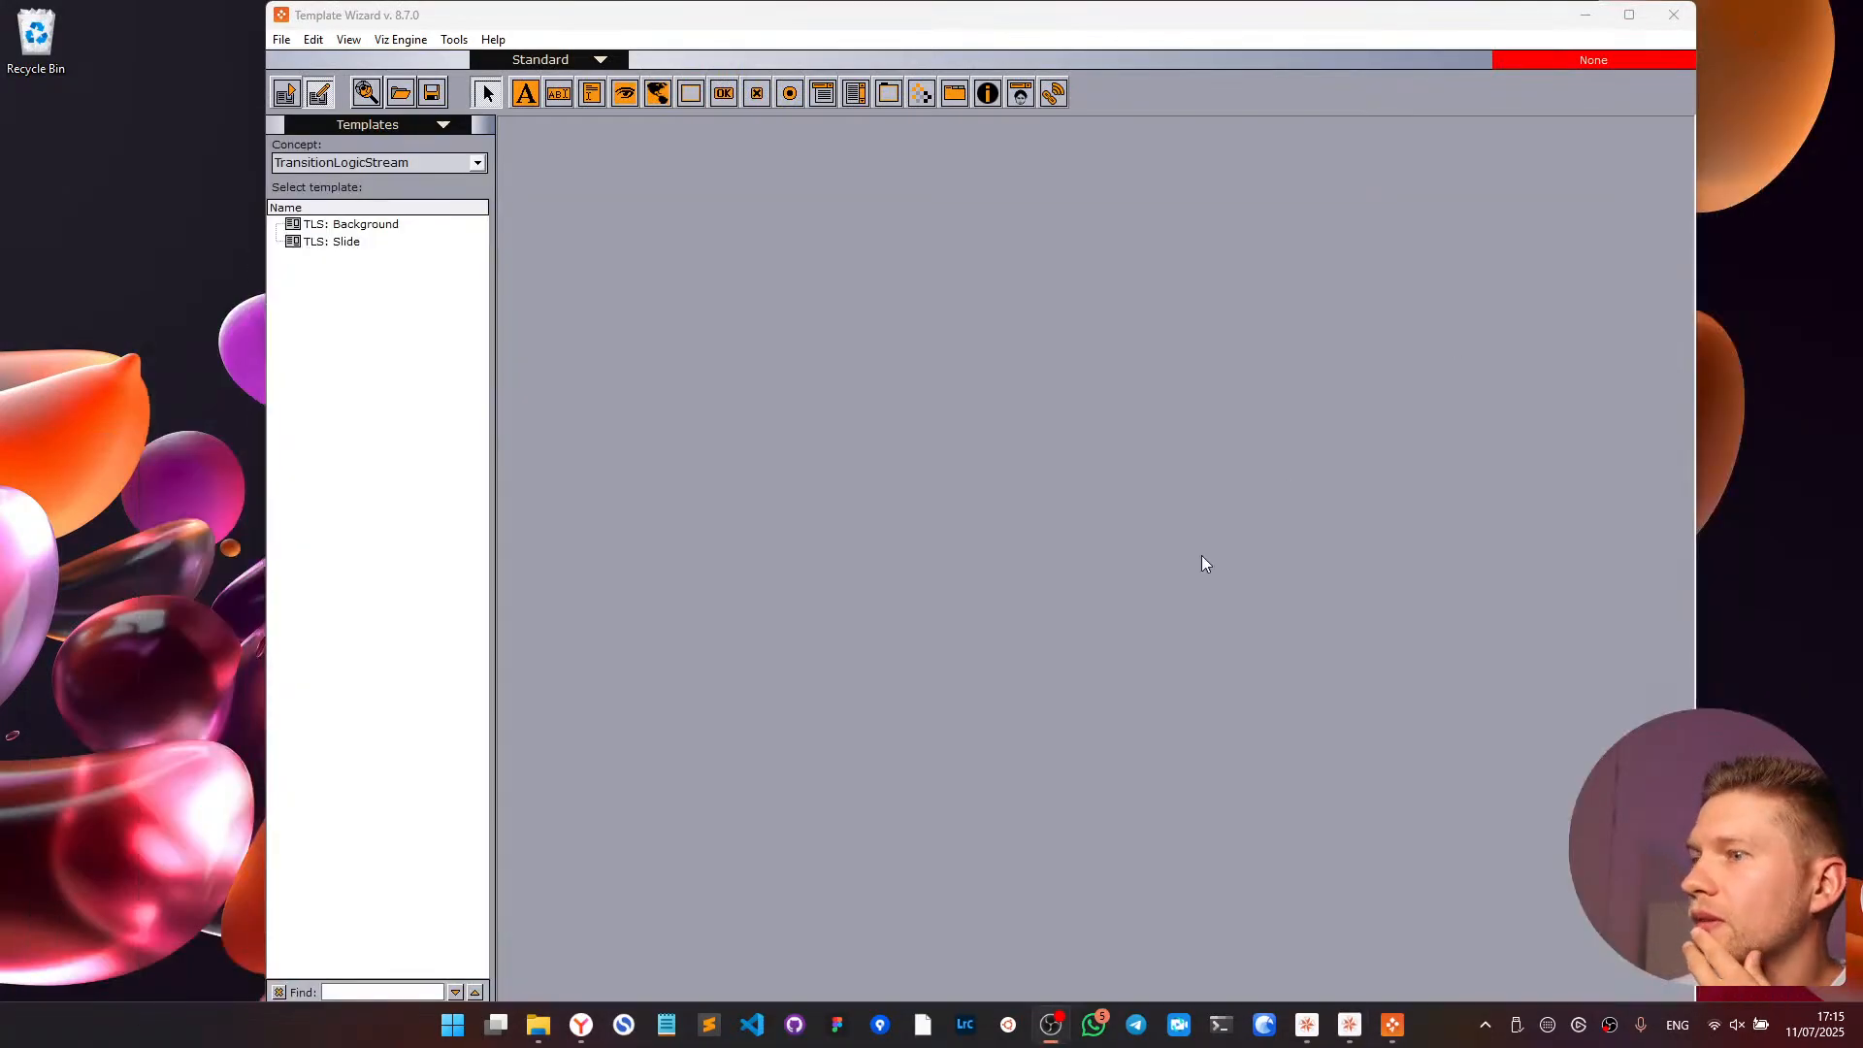
left_click(1603, 66)
left_click(1350, 1024)
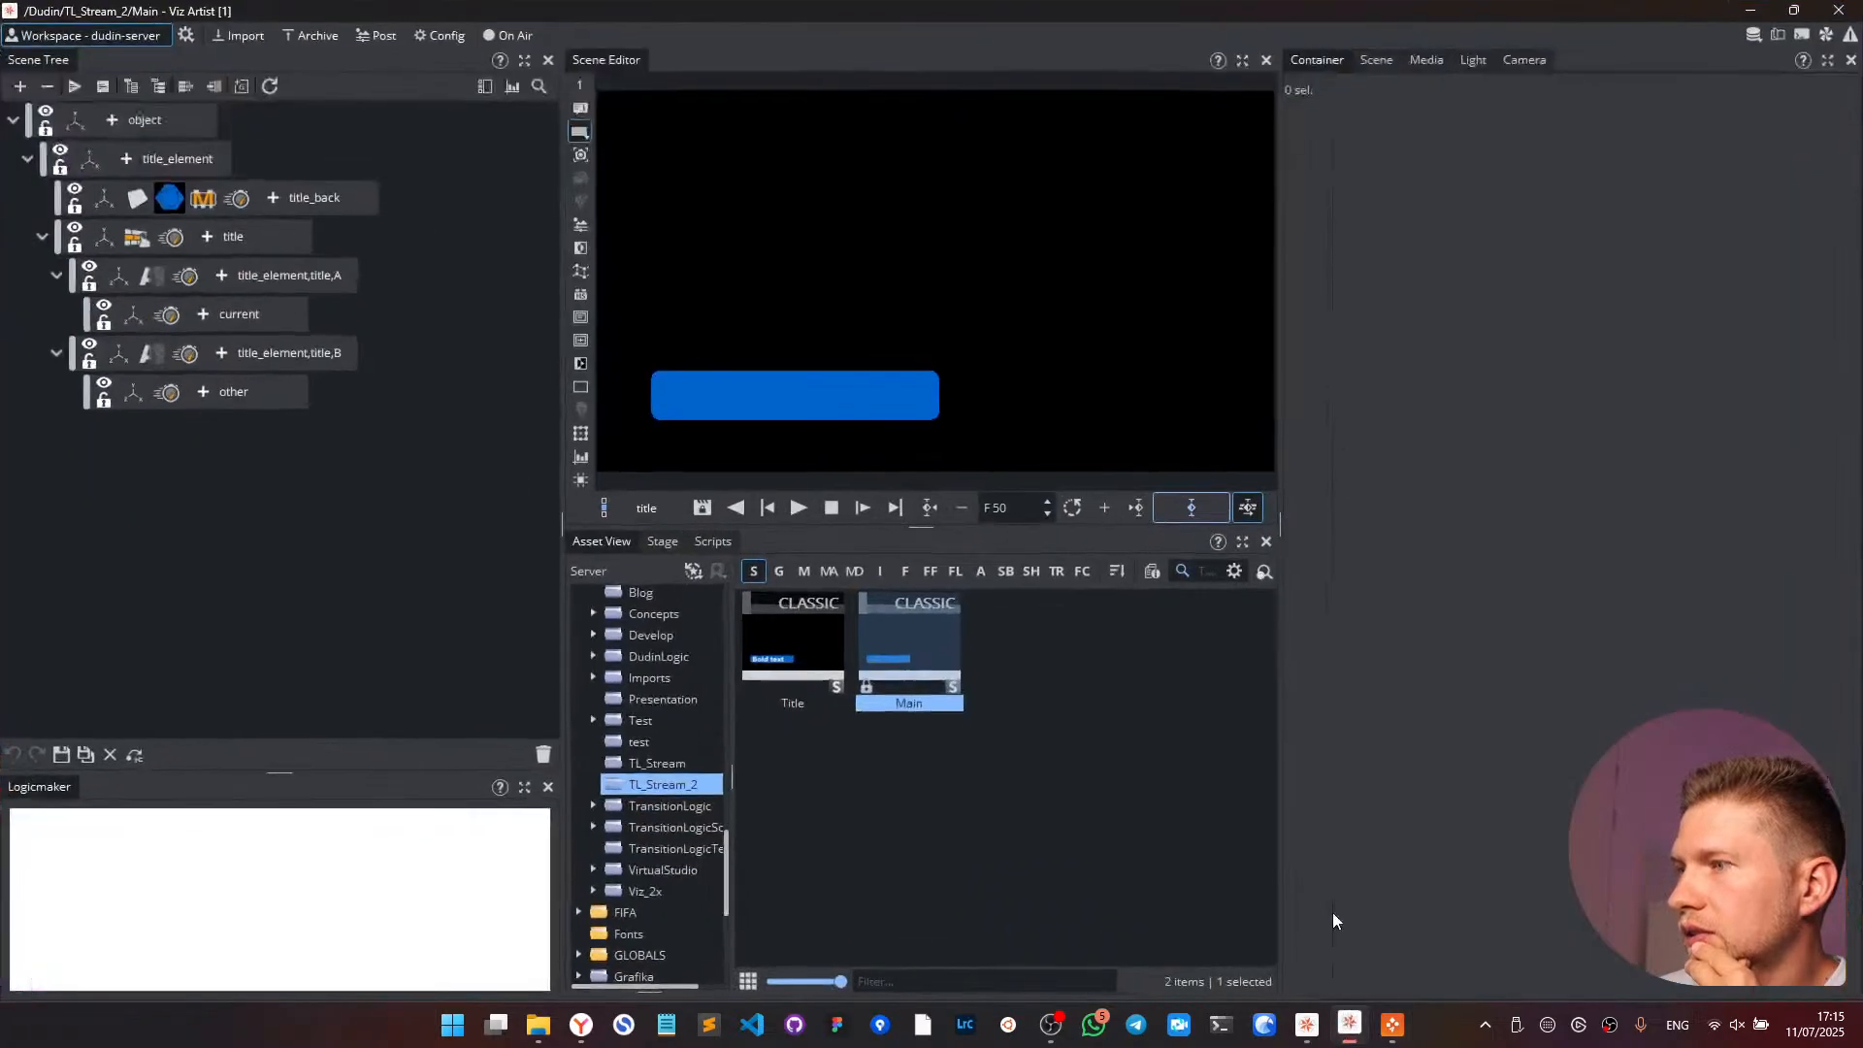
left_click(509, 35)
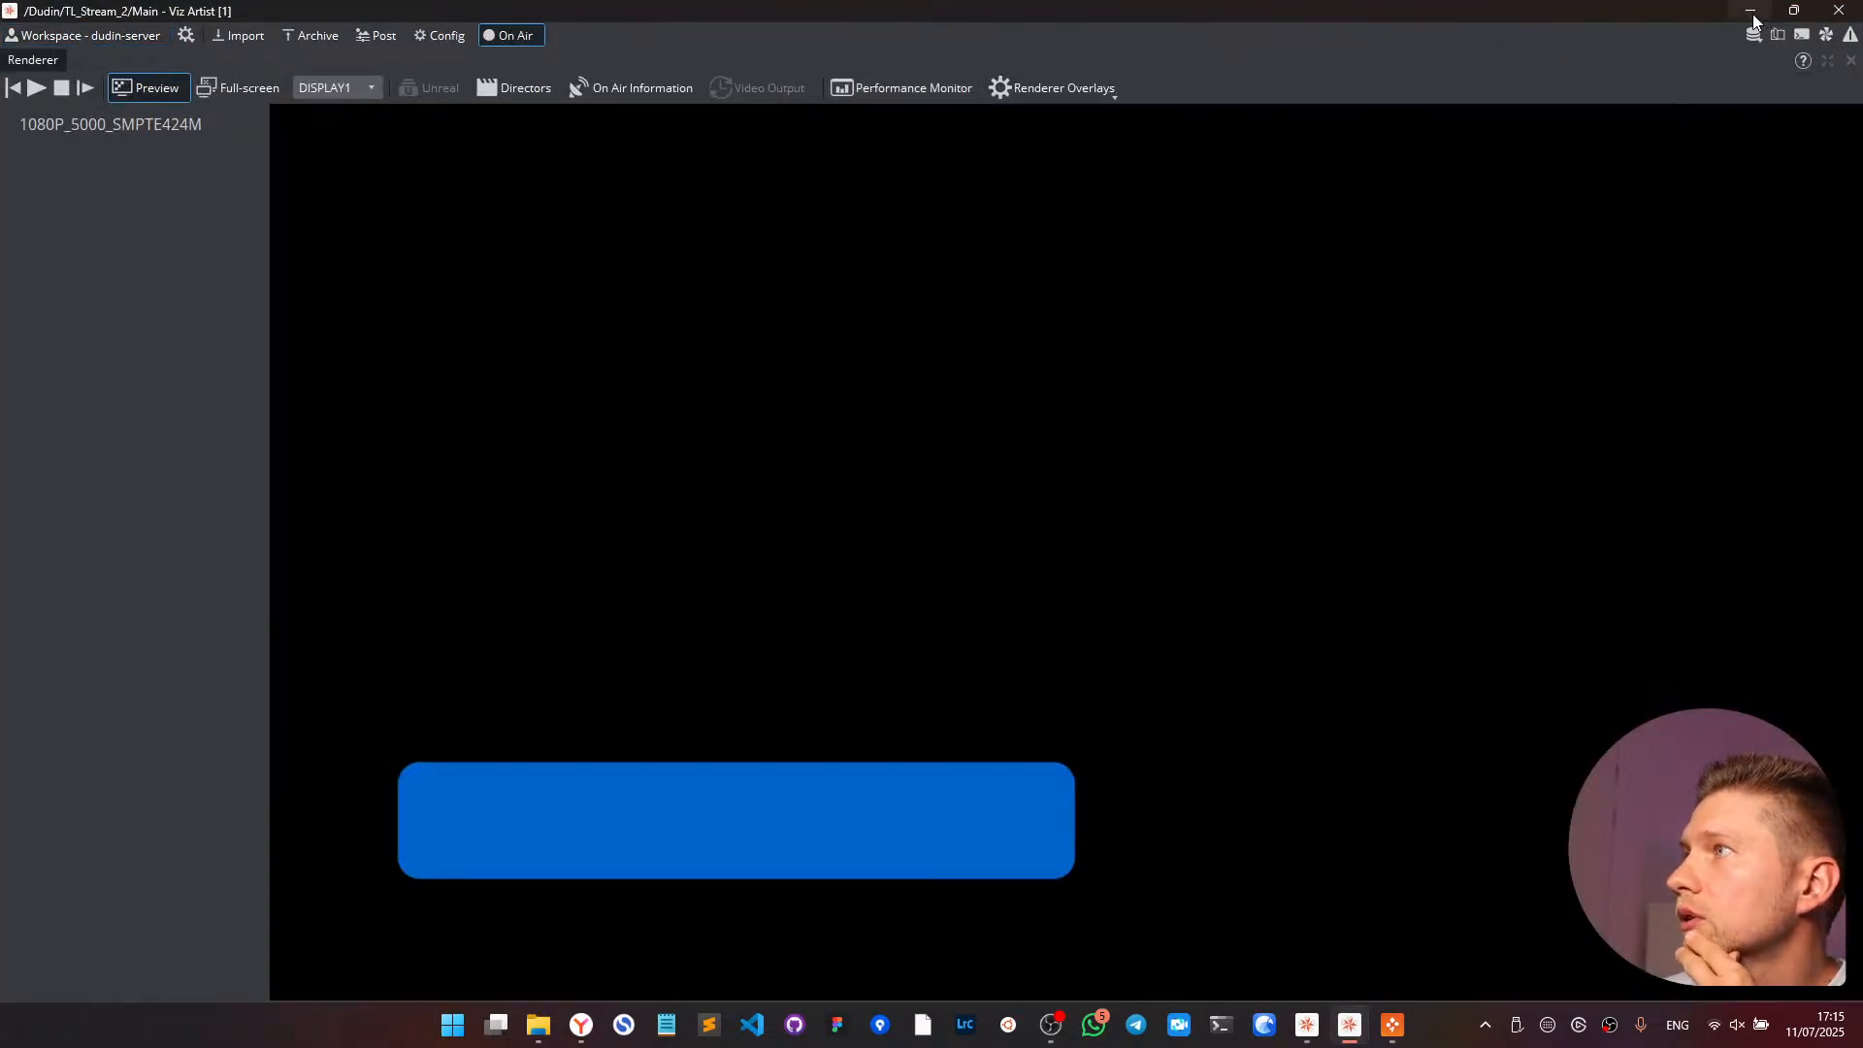
- Return to Template Wizard and connect it to the localhost Viz Engine
left_click(1752, 14)
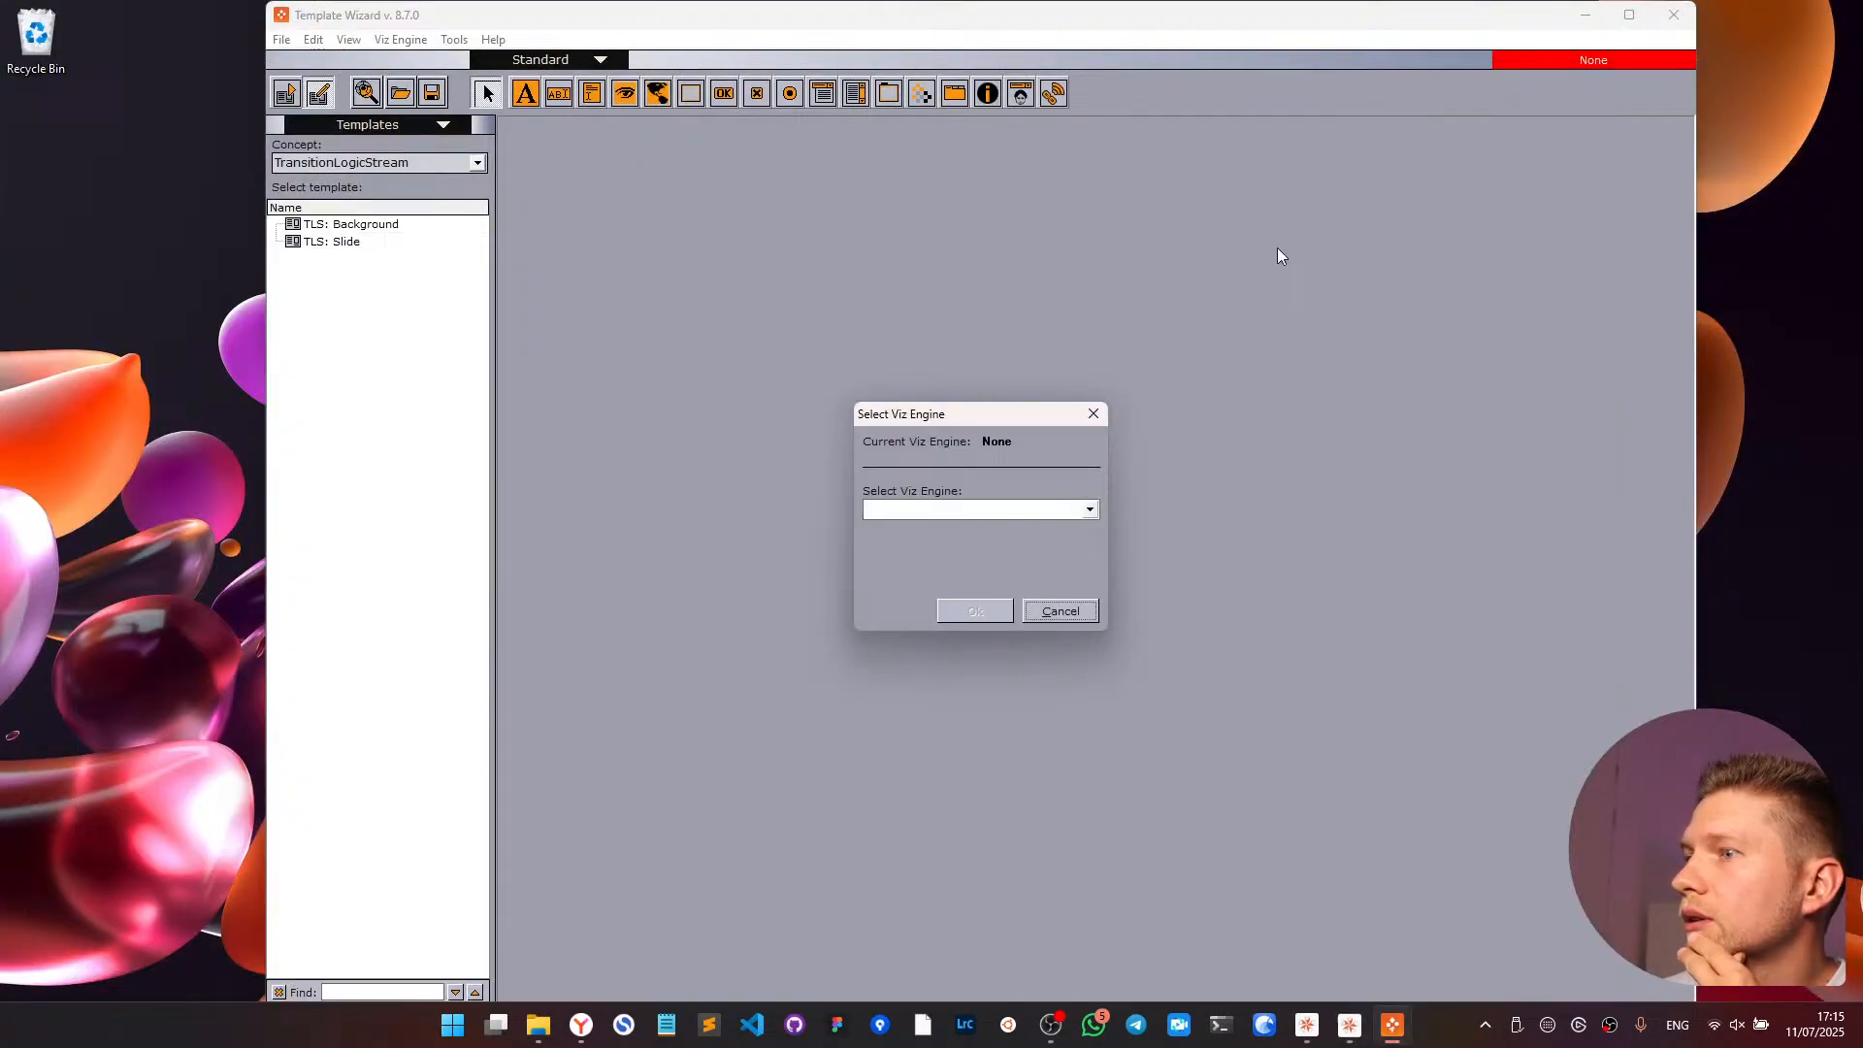
left_click(1056, 514)
left_click(1050, 530)
left_click(973, 610)
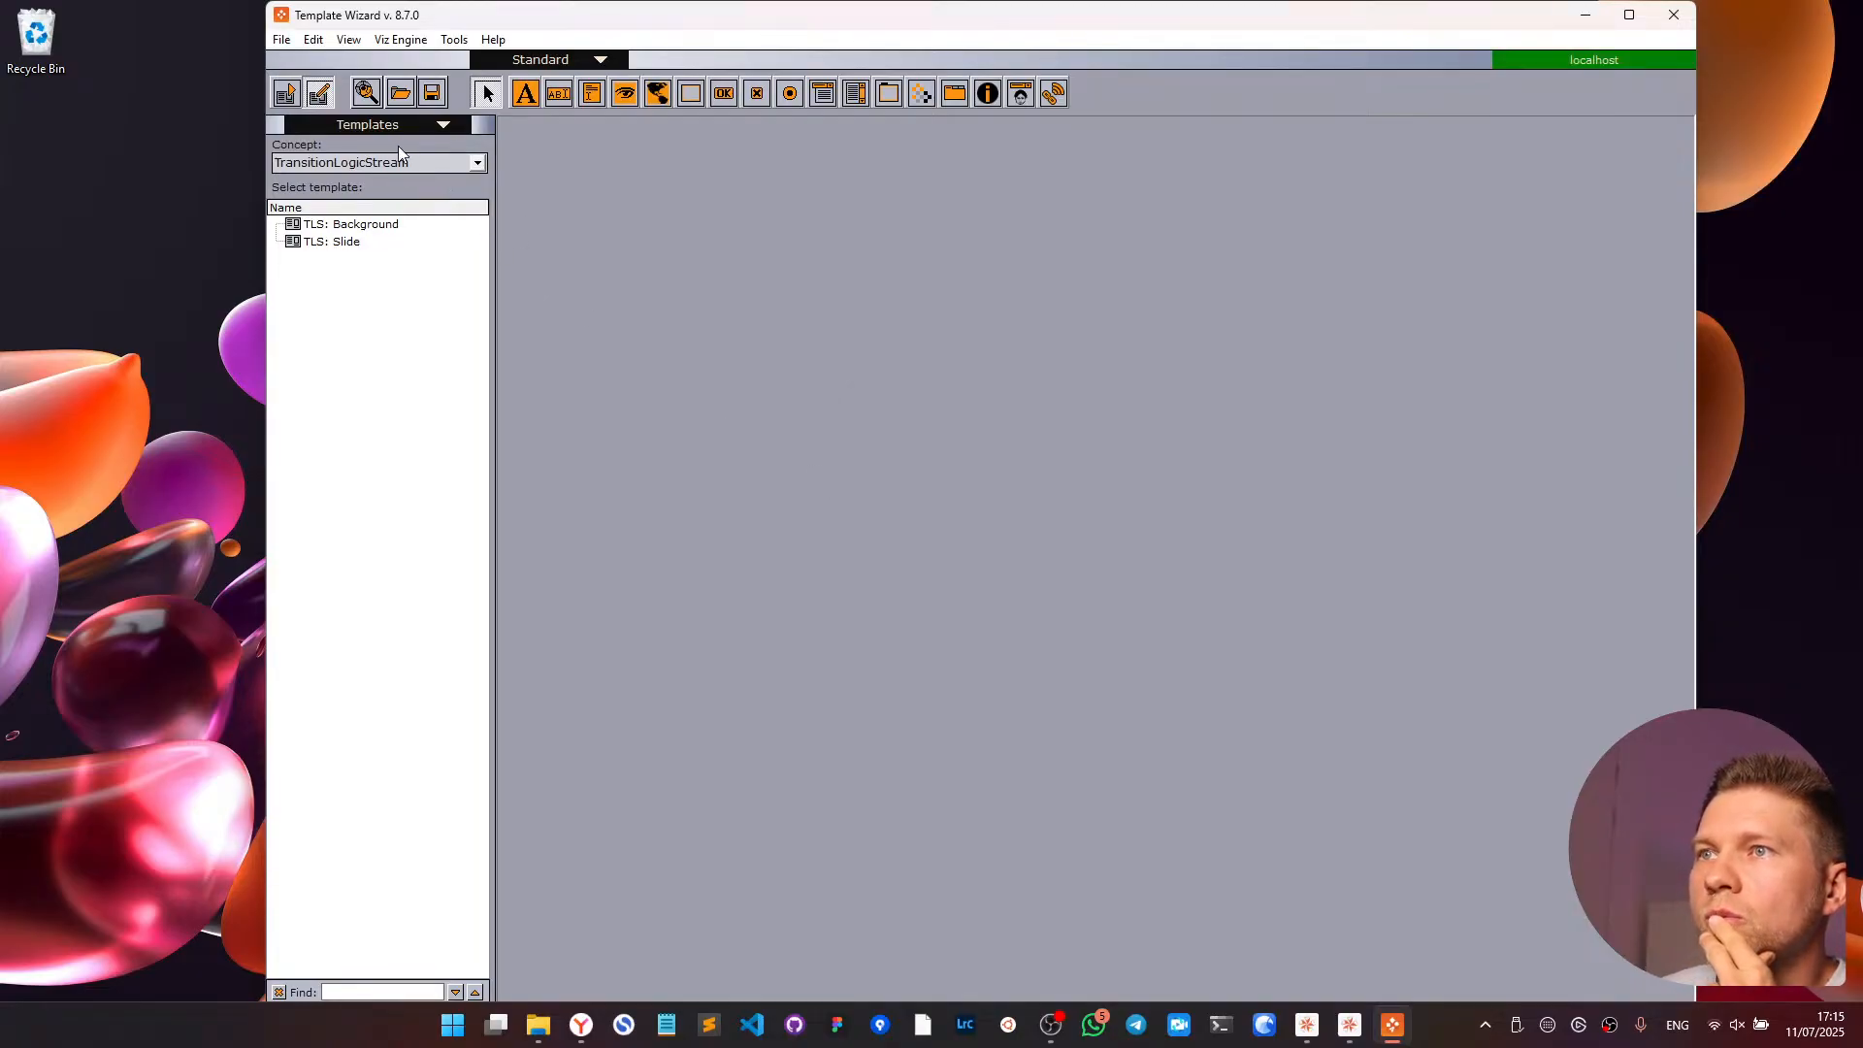
- Create a template from the Title scene in the TL_Stream_2 folder, including its exposed title text object
left_click(366, 92)
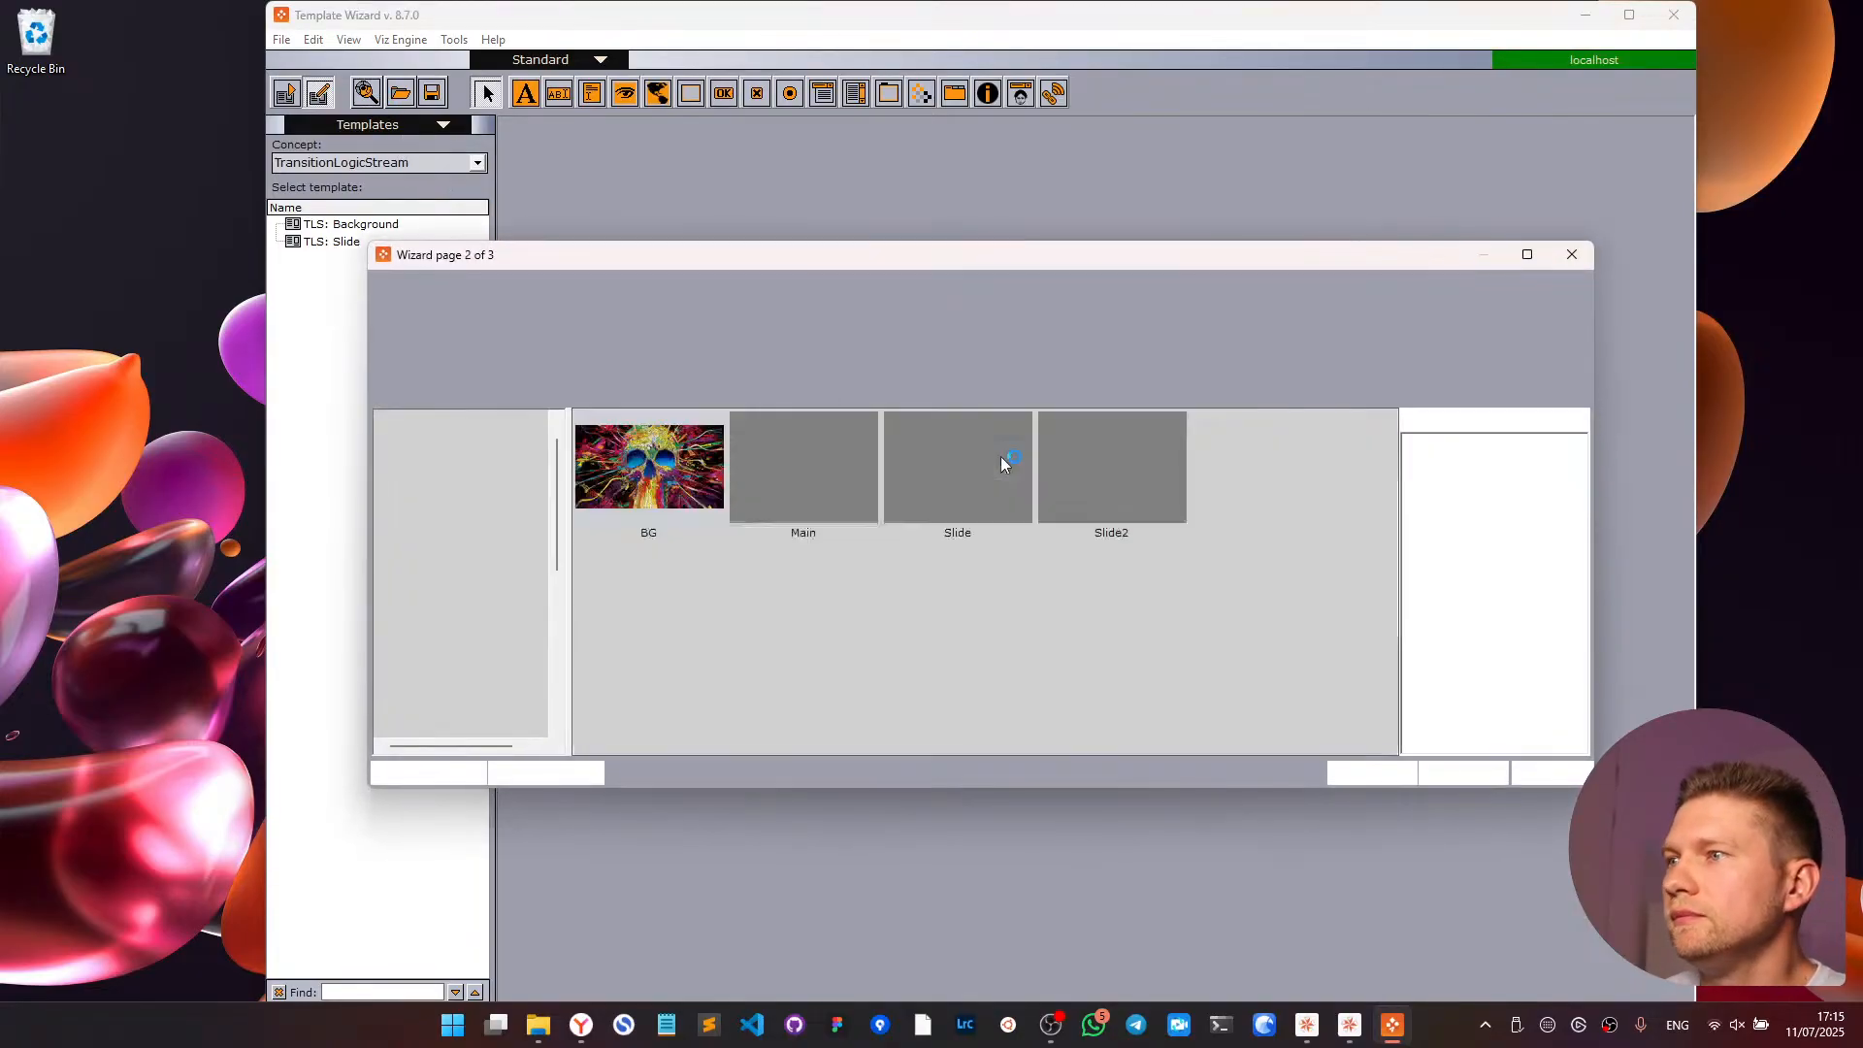
left_click_drag(561, 551, 563, 627)
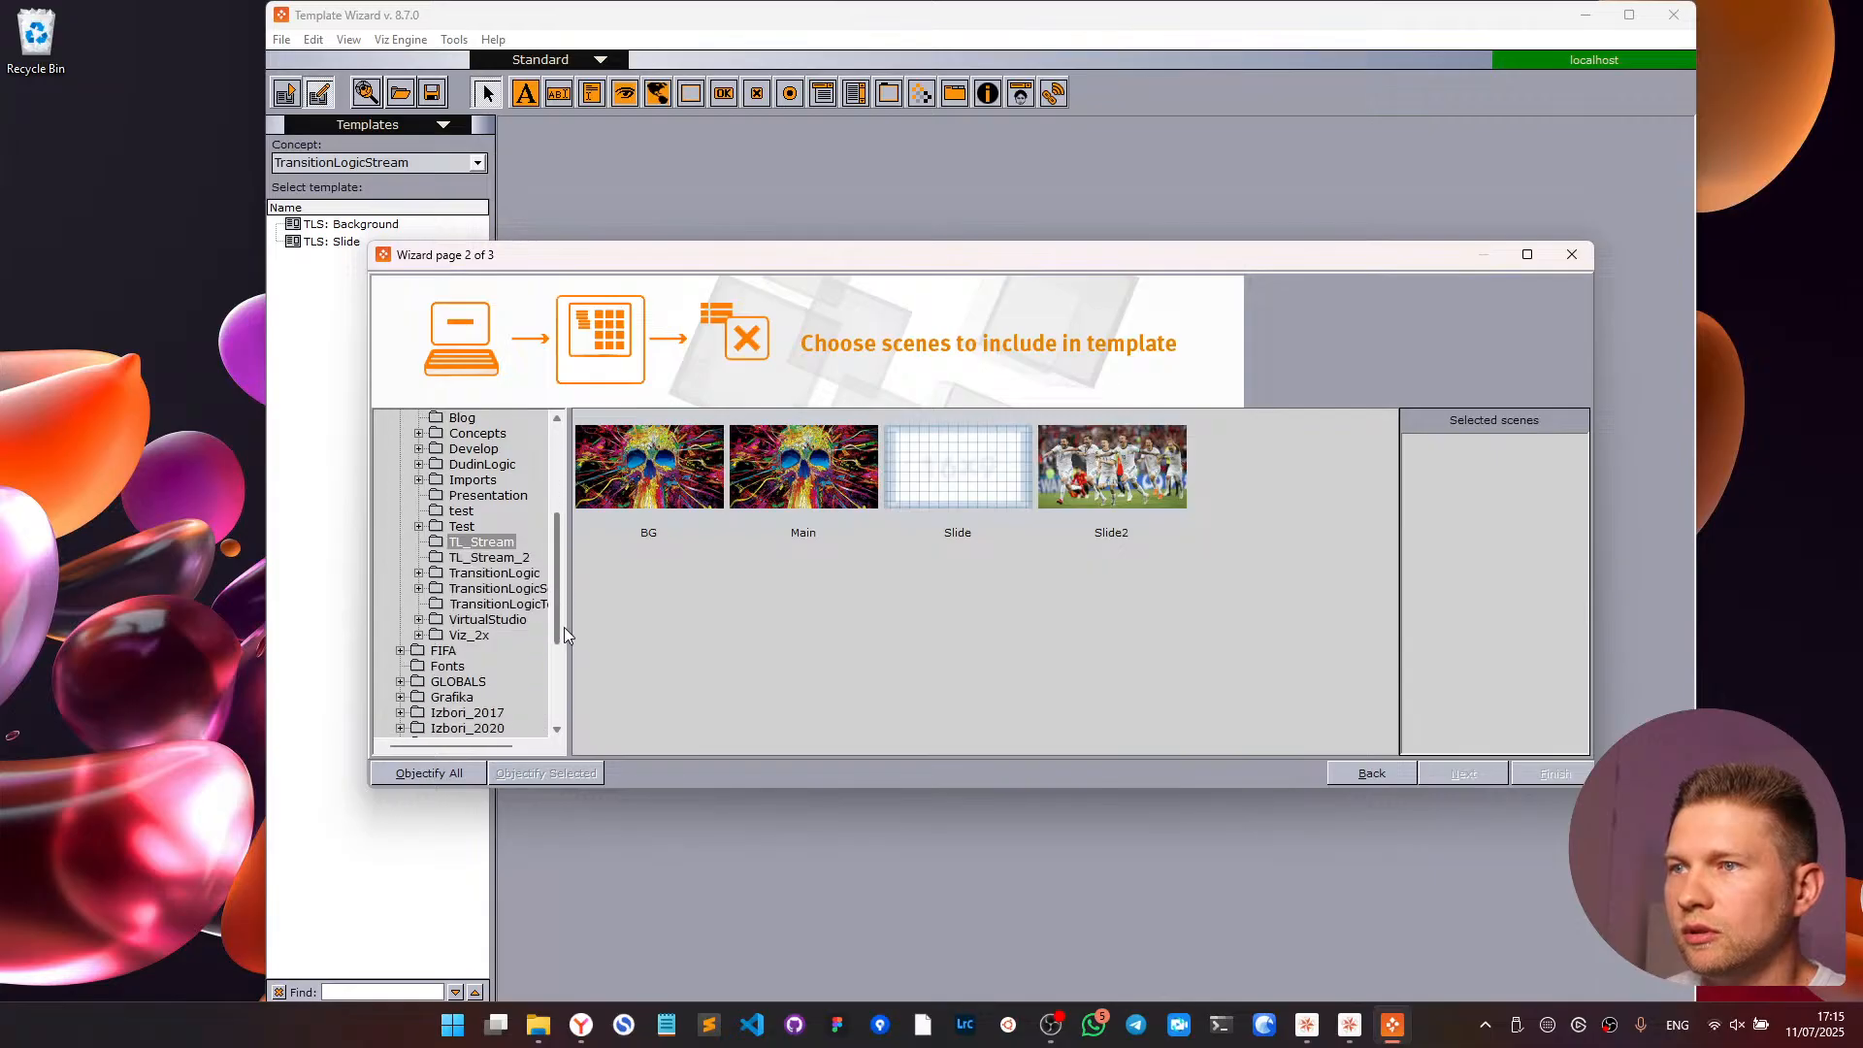
left_click(501, 556)
left_click(685, 487)
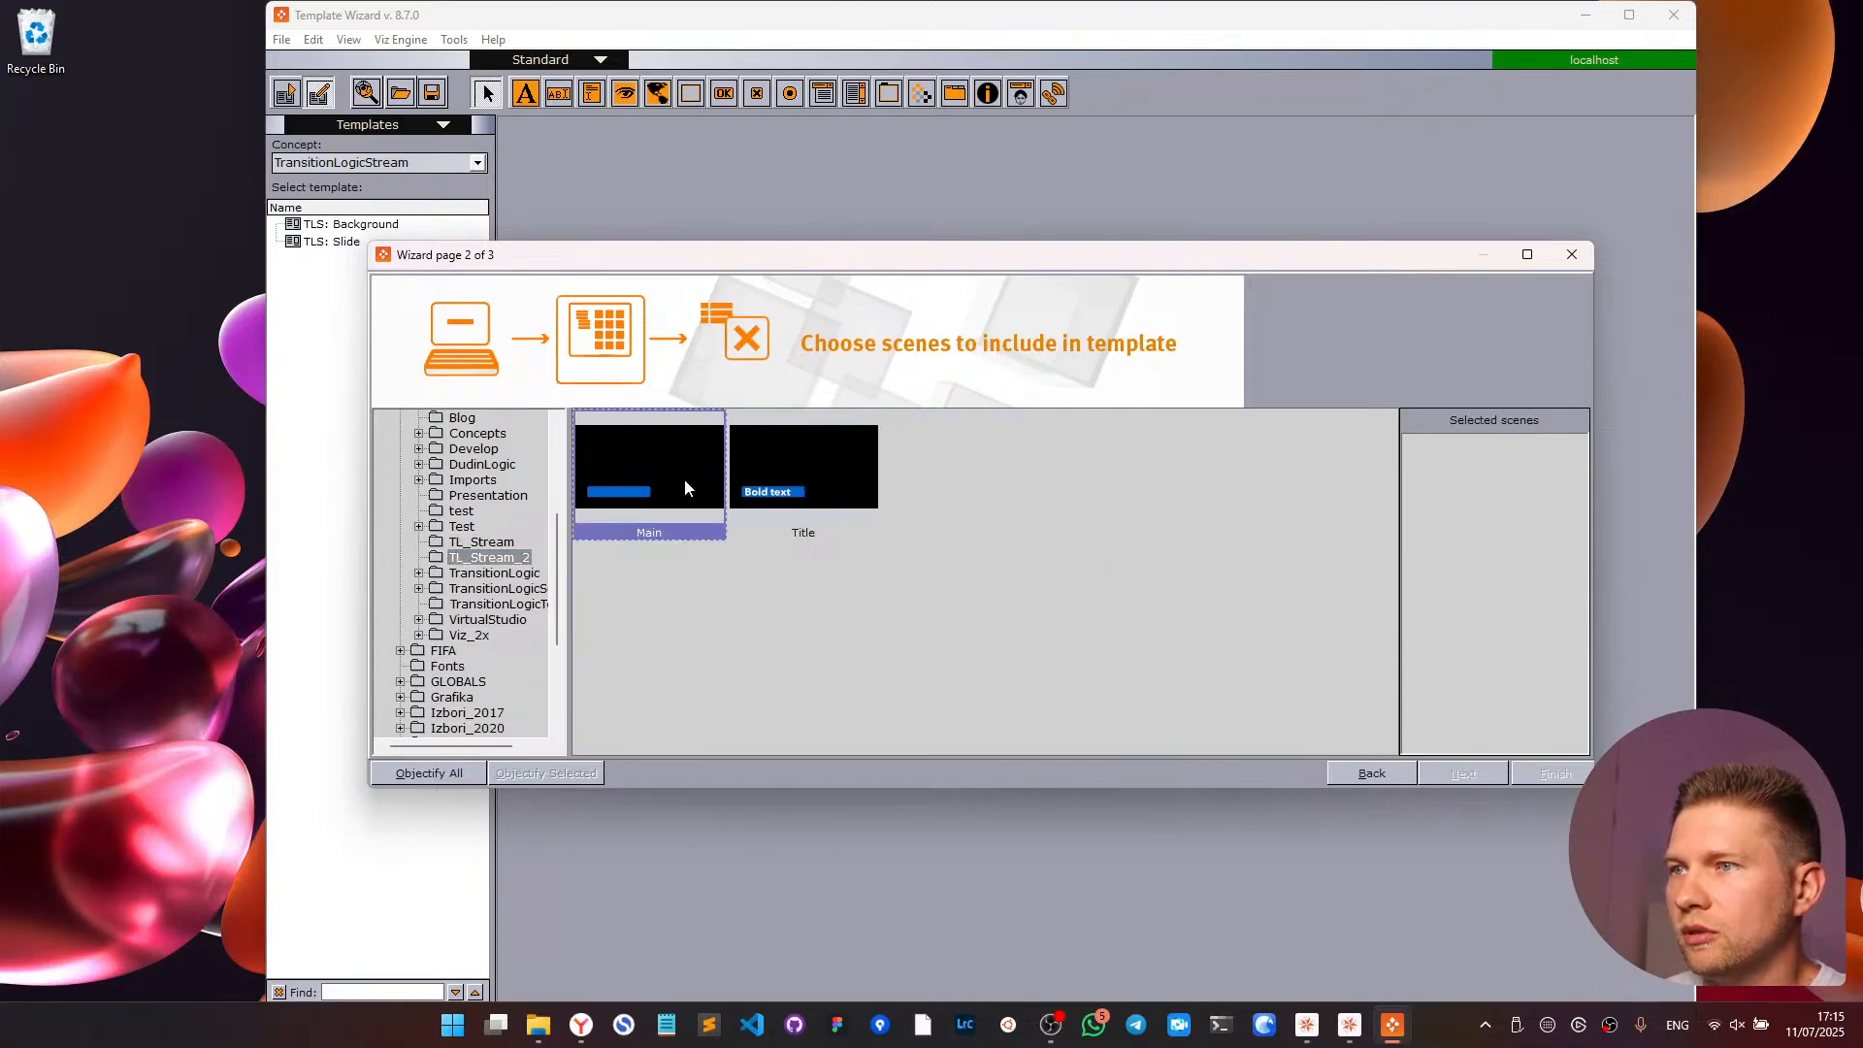
left_click(772, 468)
double_click(797, 479)
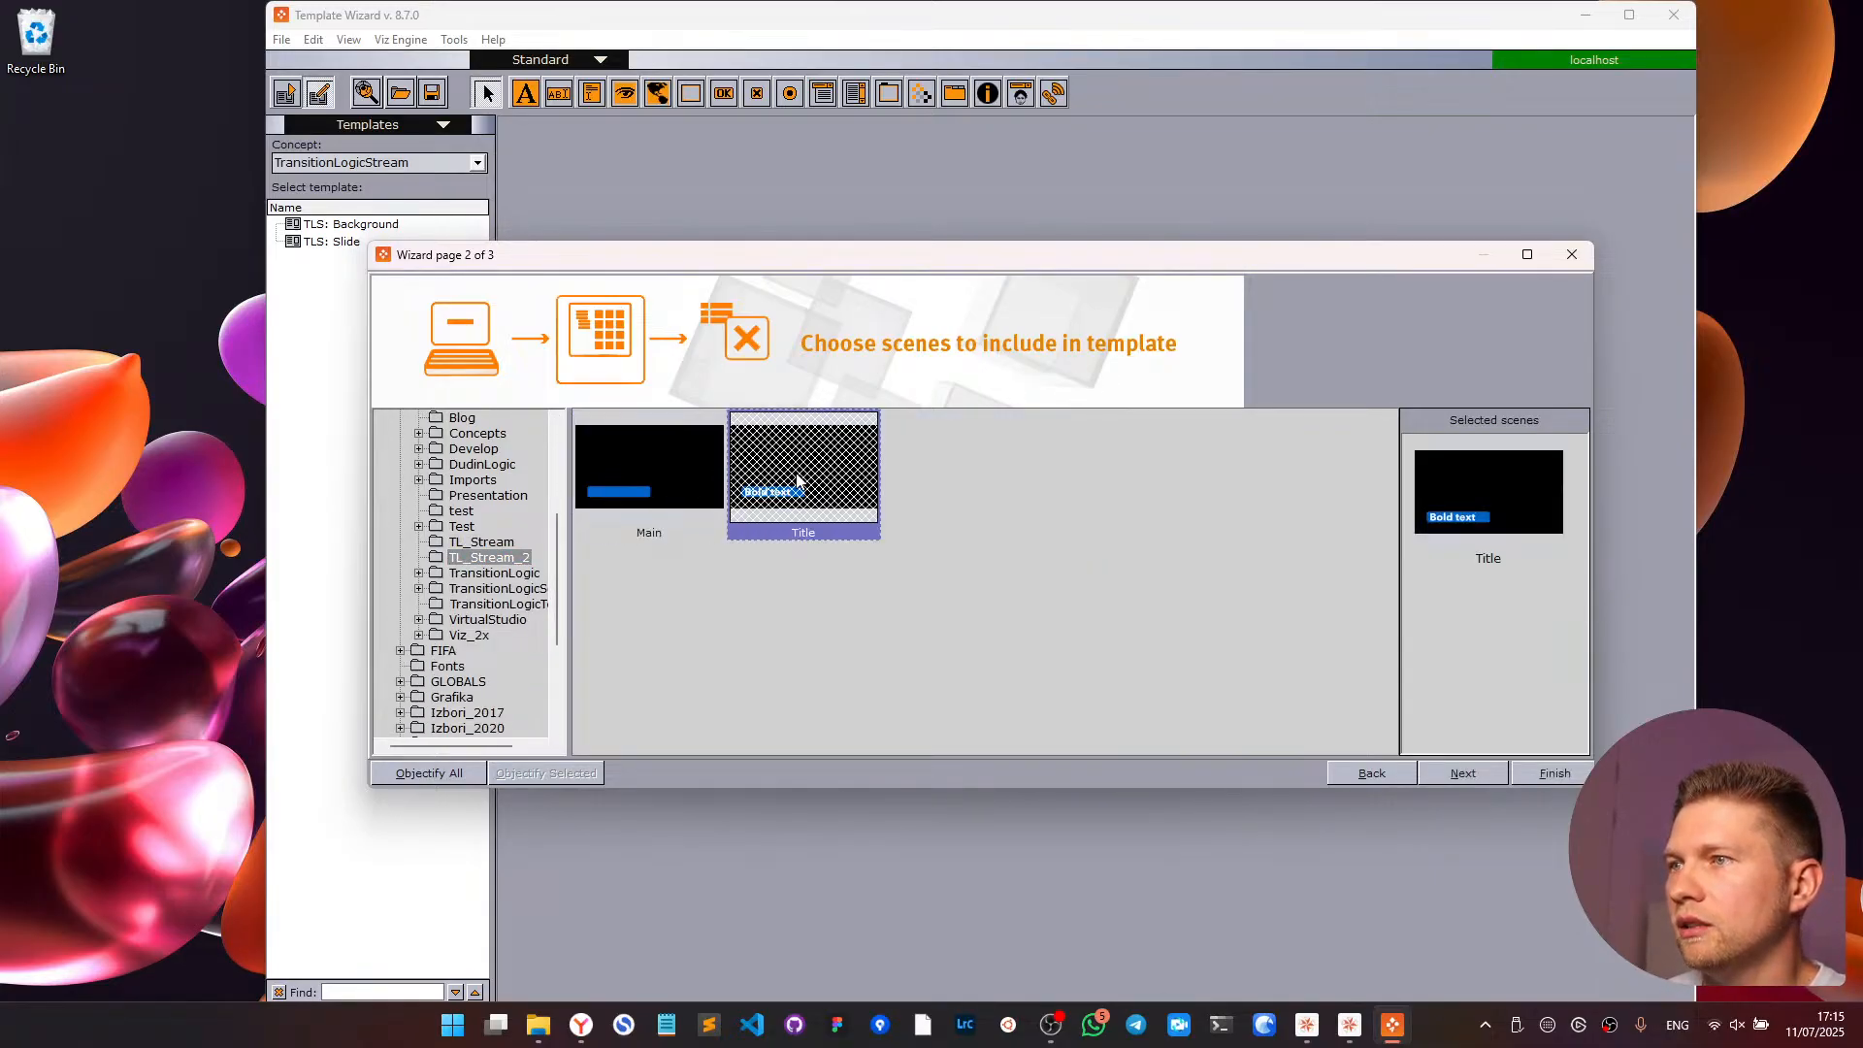
left_click(1463, 774)
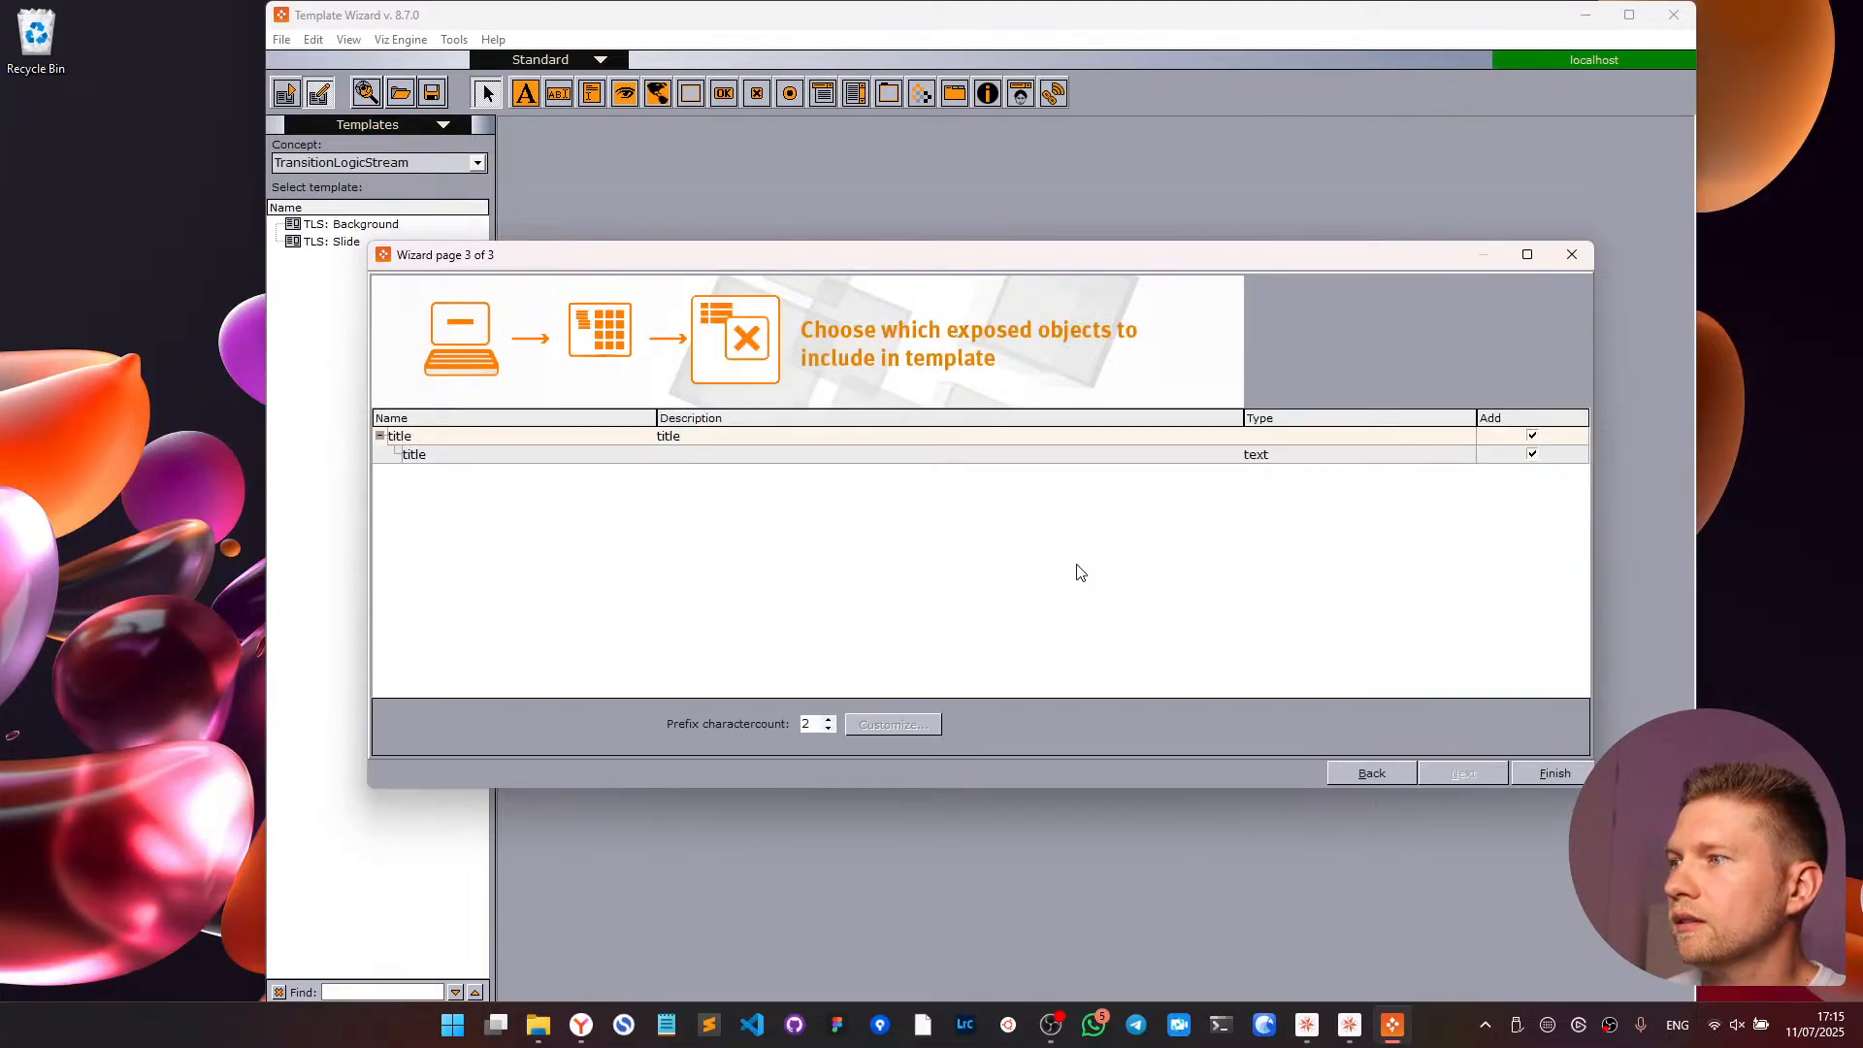
left_click(1550, 774)
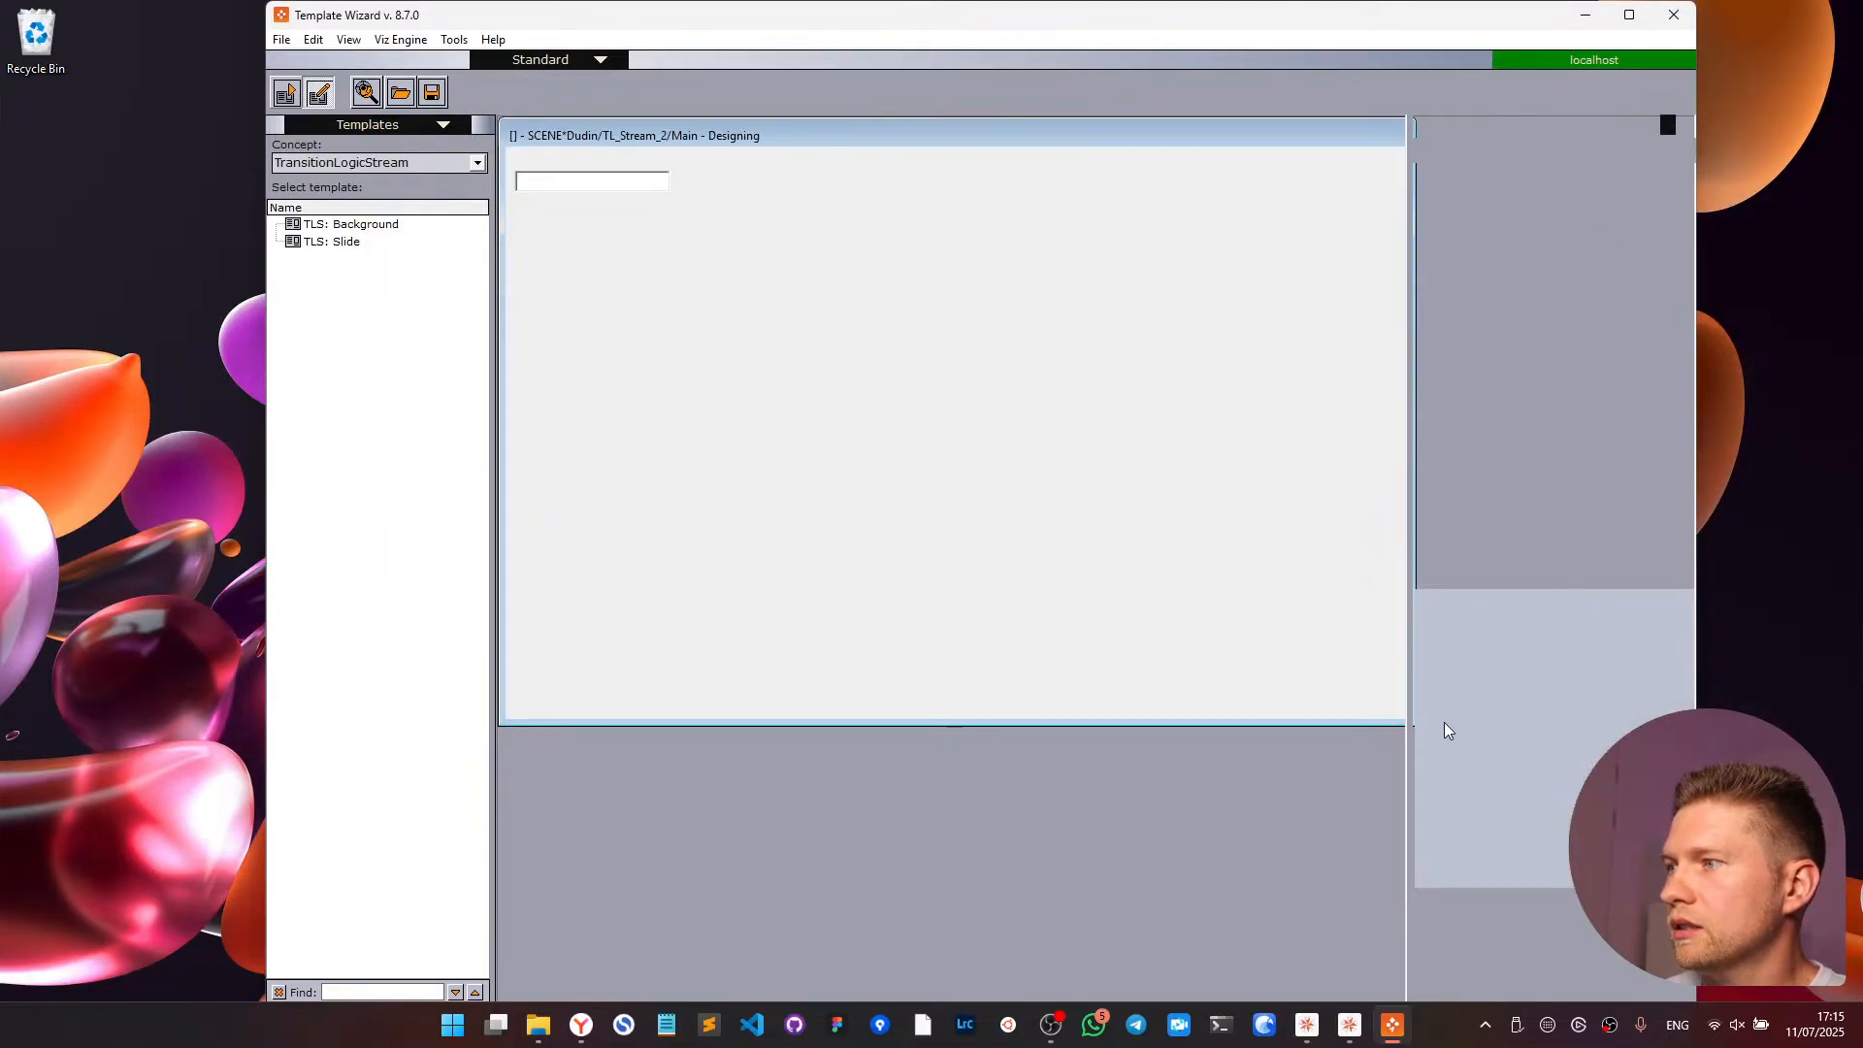
- Set the font size of the title text field in the template to 16
left_click(394, 182)
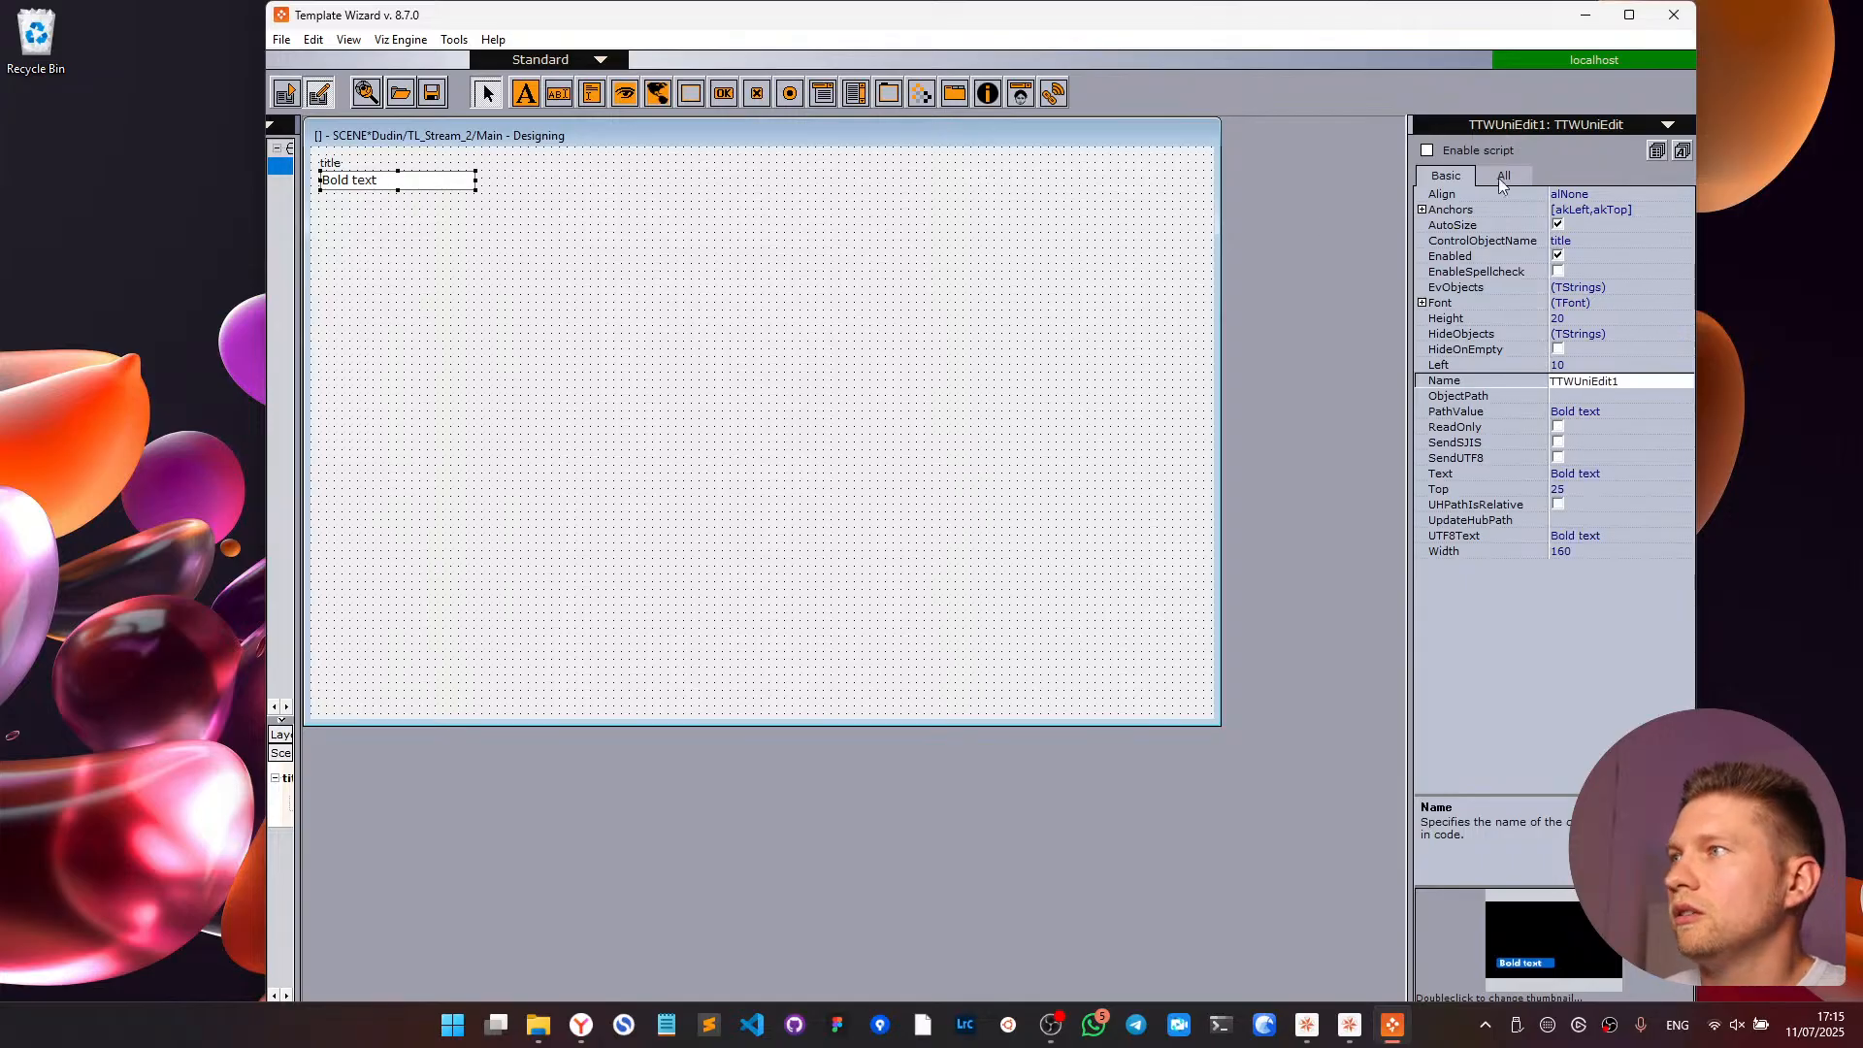
left_click(1502, 176)
left_click(1422, 566)
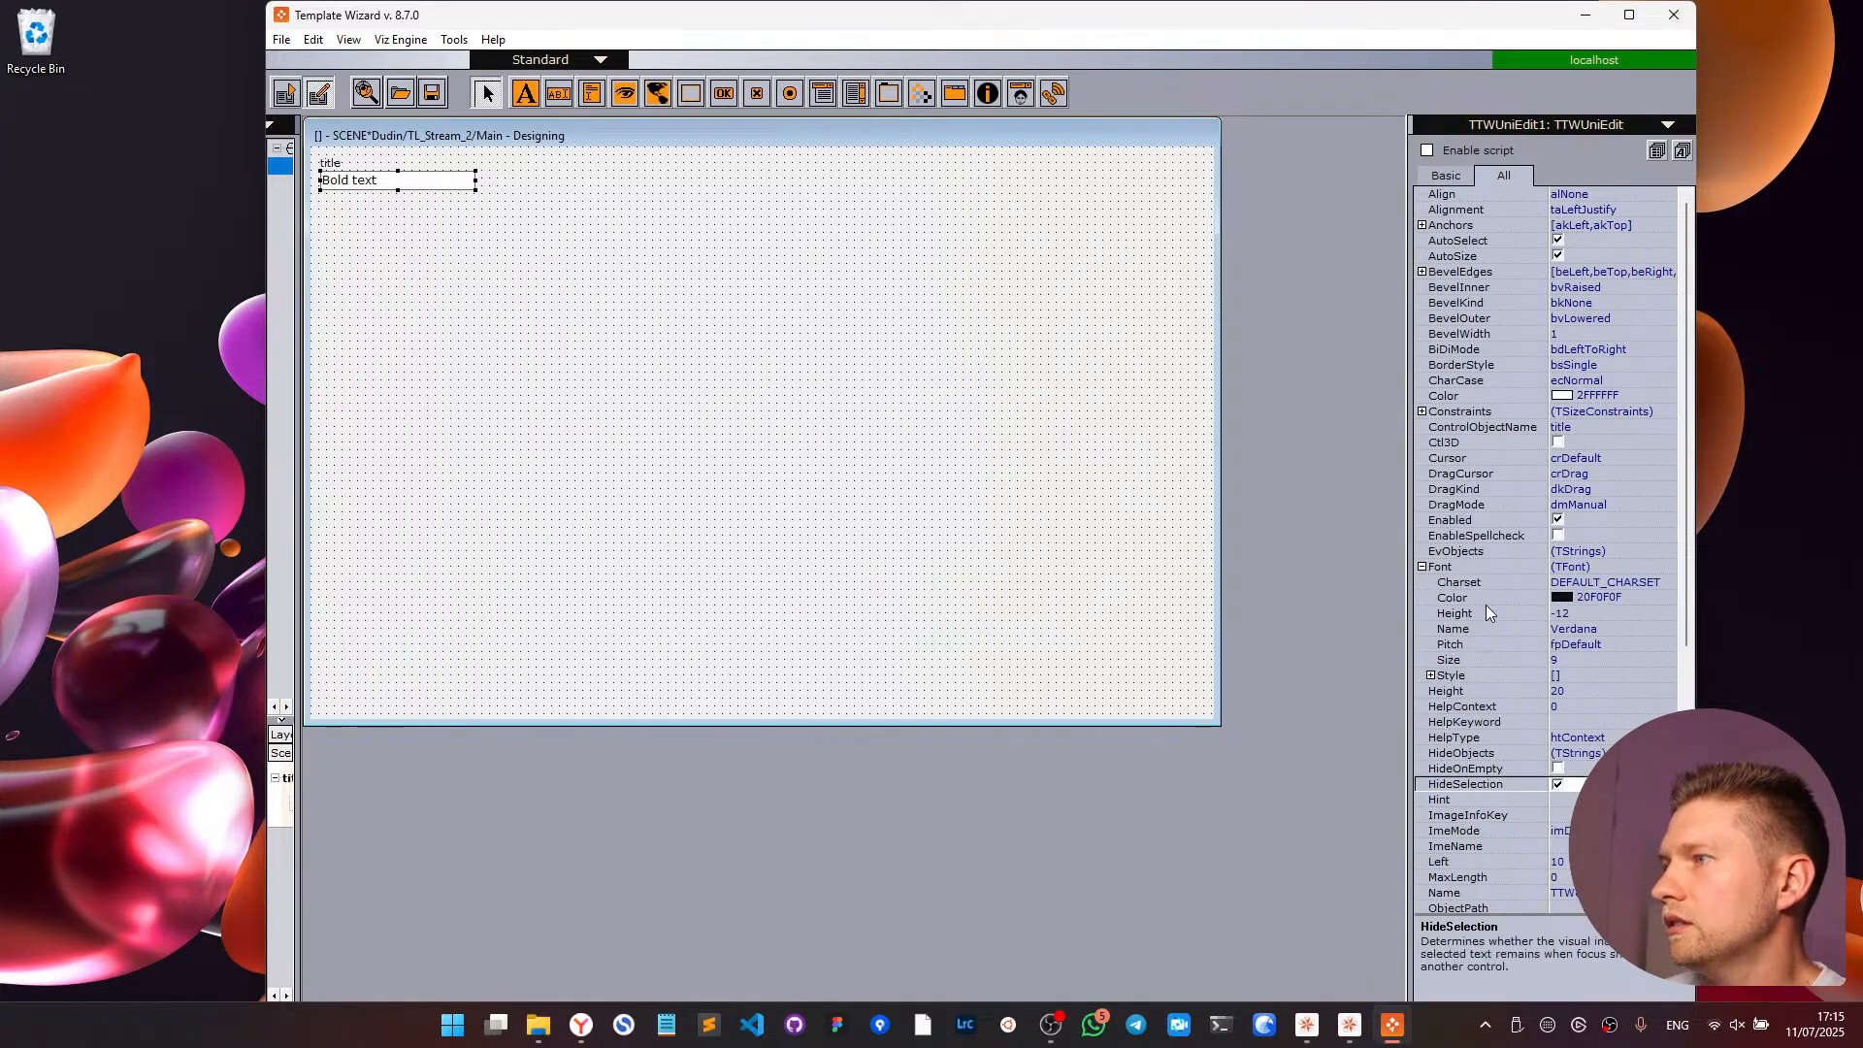
left_click(1574, 660)
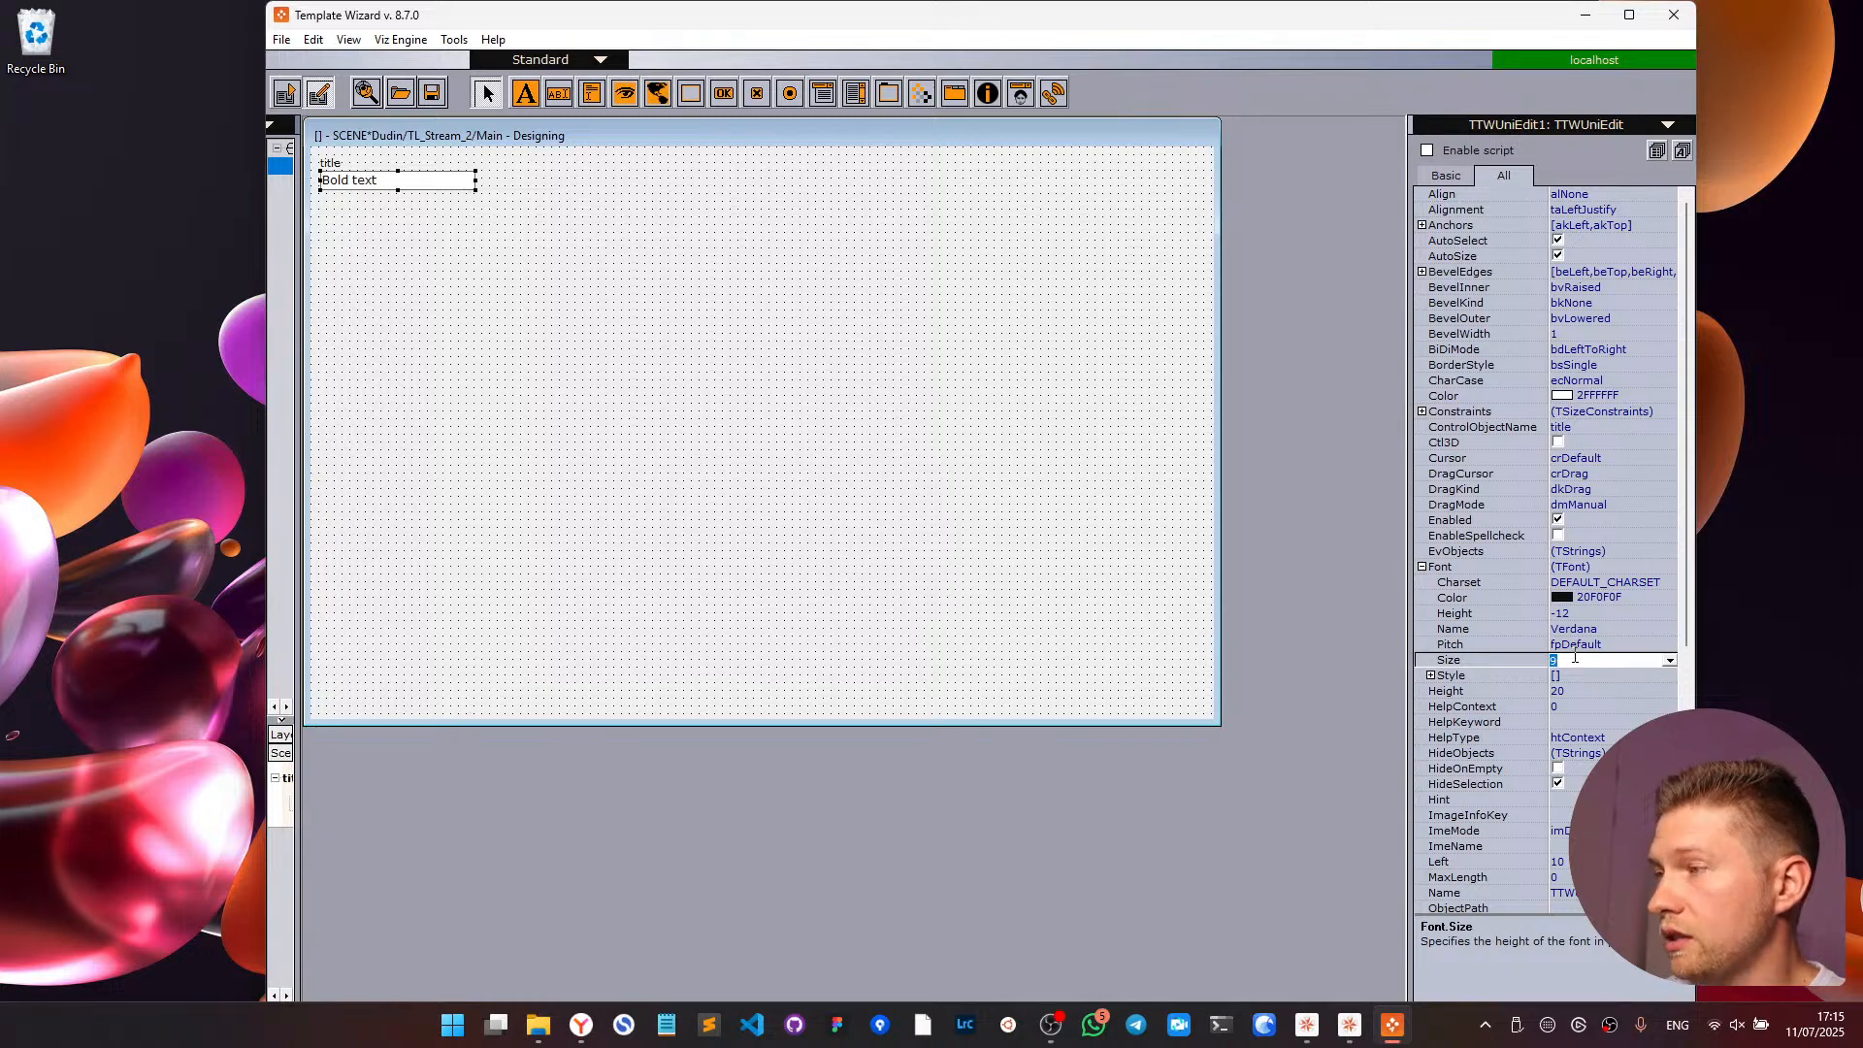
type("16")
key("Return")
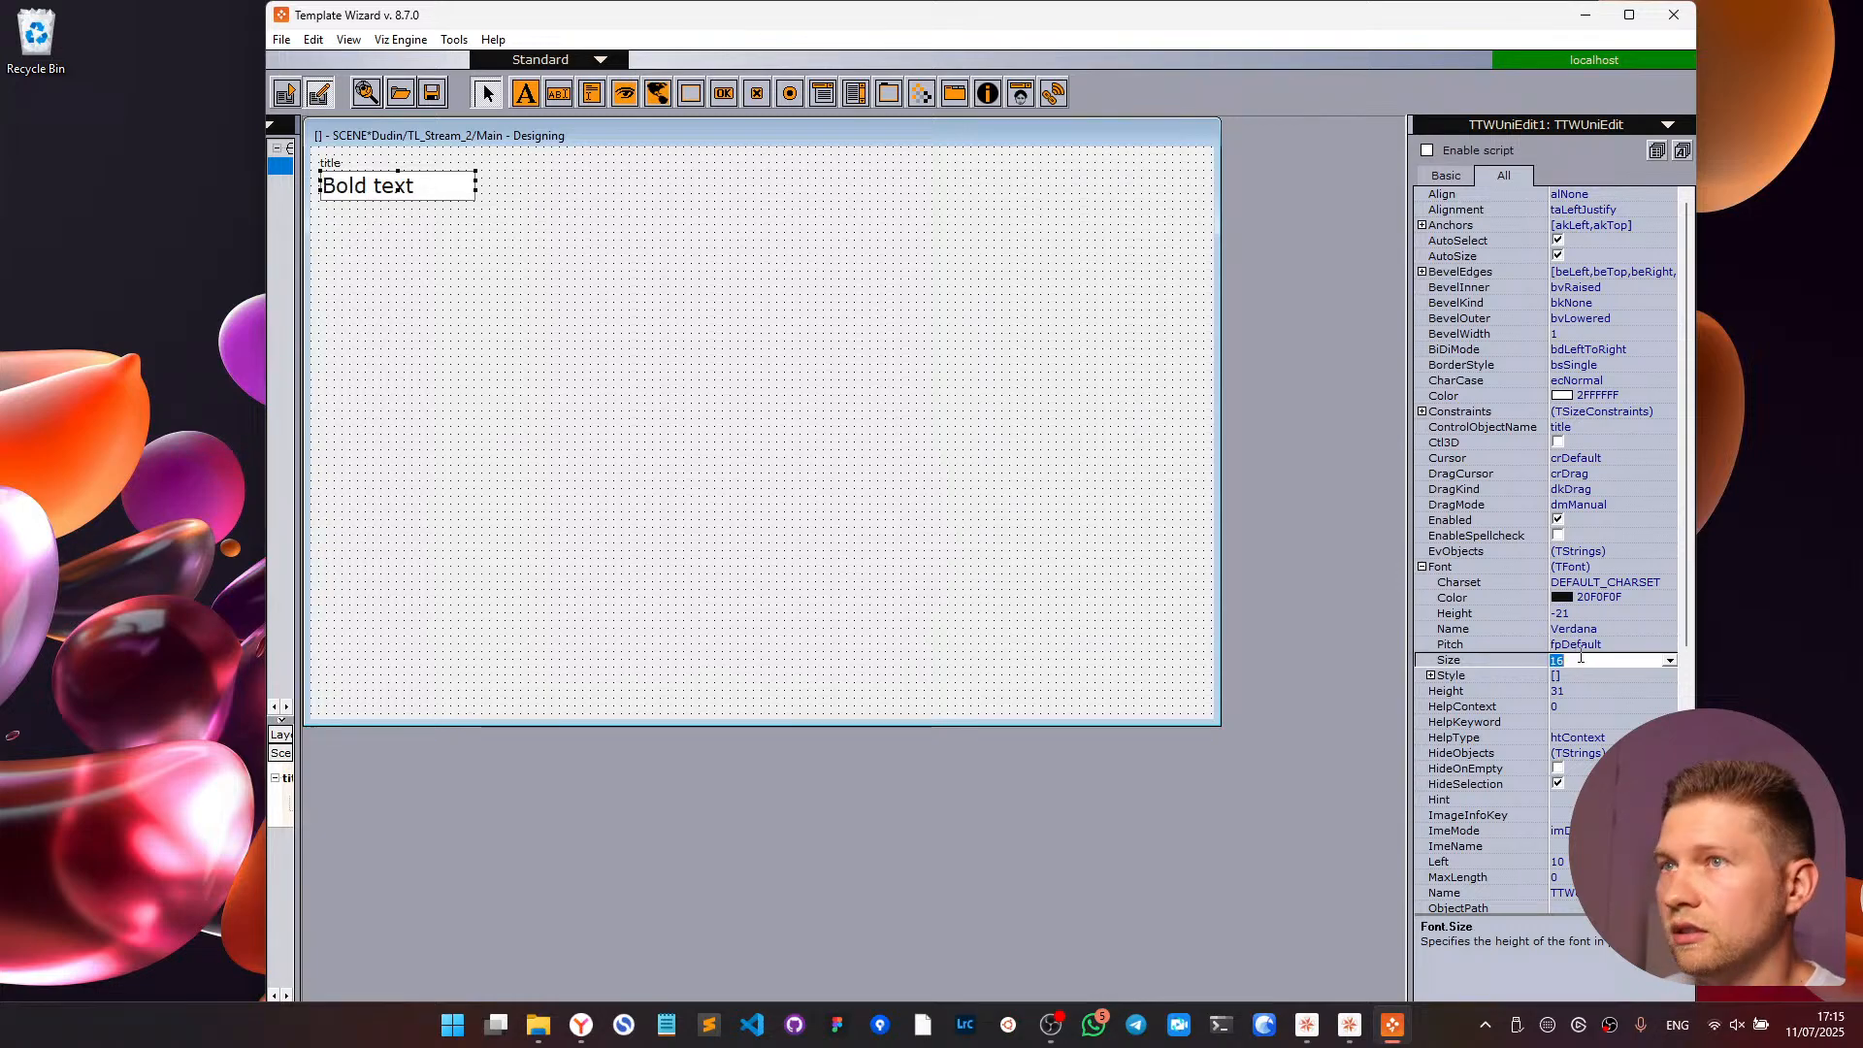
- Shrink the template form to a compact area and move the title text field slightly down, away from its label
left_click(520, 257)
left_click_drag(1220, 725, 810, 258)
left_click(419, 194)
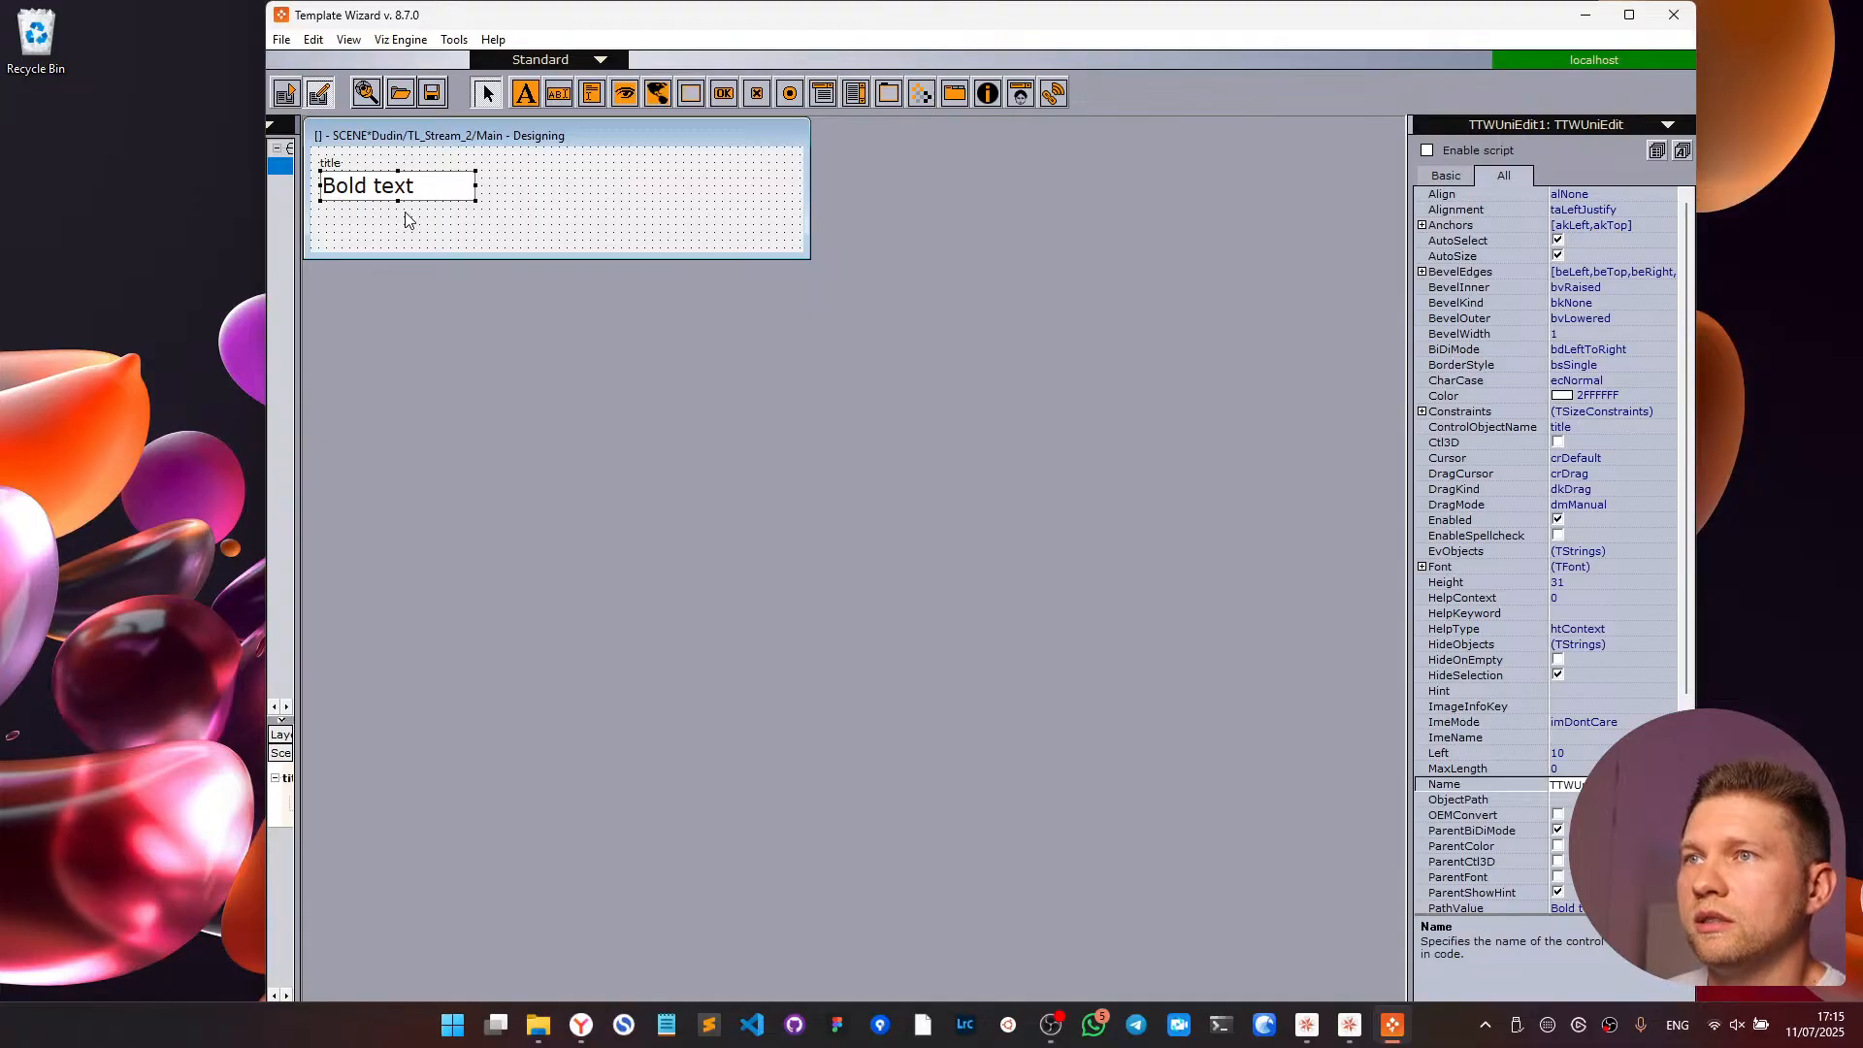
left_click_drag(406, 219, 407, 219)
- Delete the title label and stretch the text field across most of the form's width
left_click(335, 165)
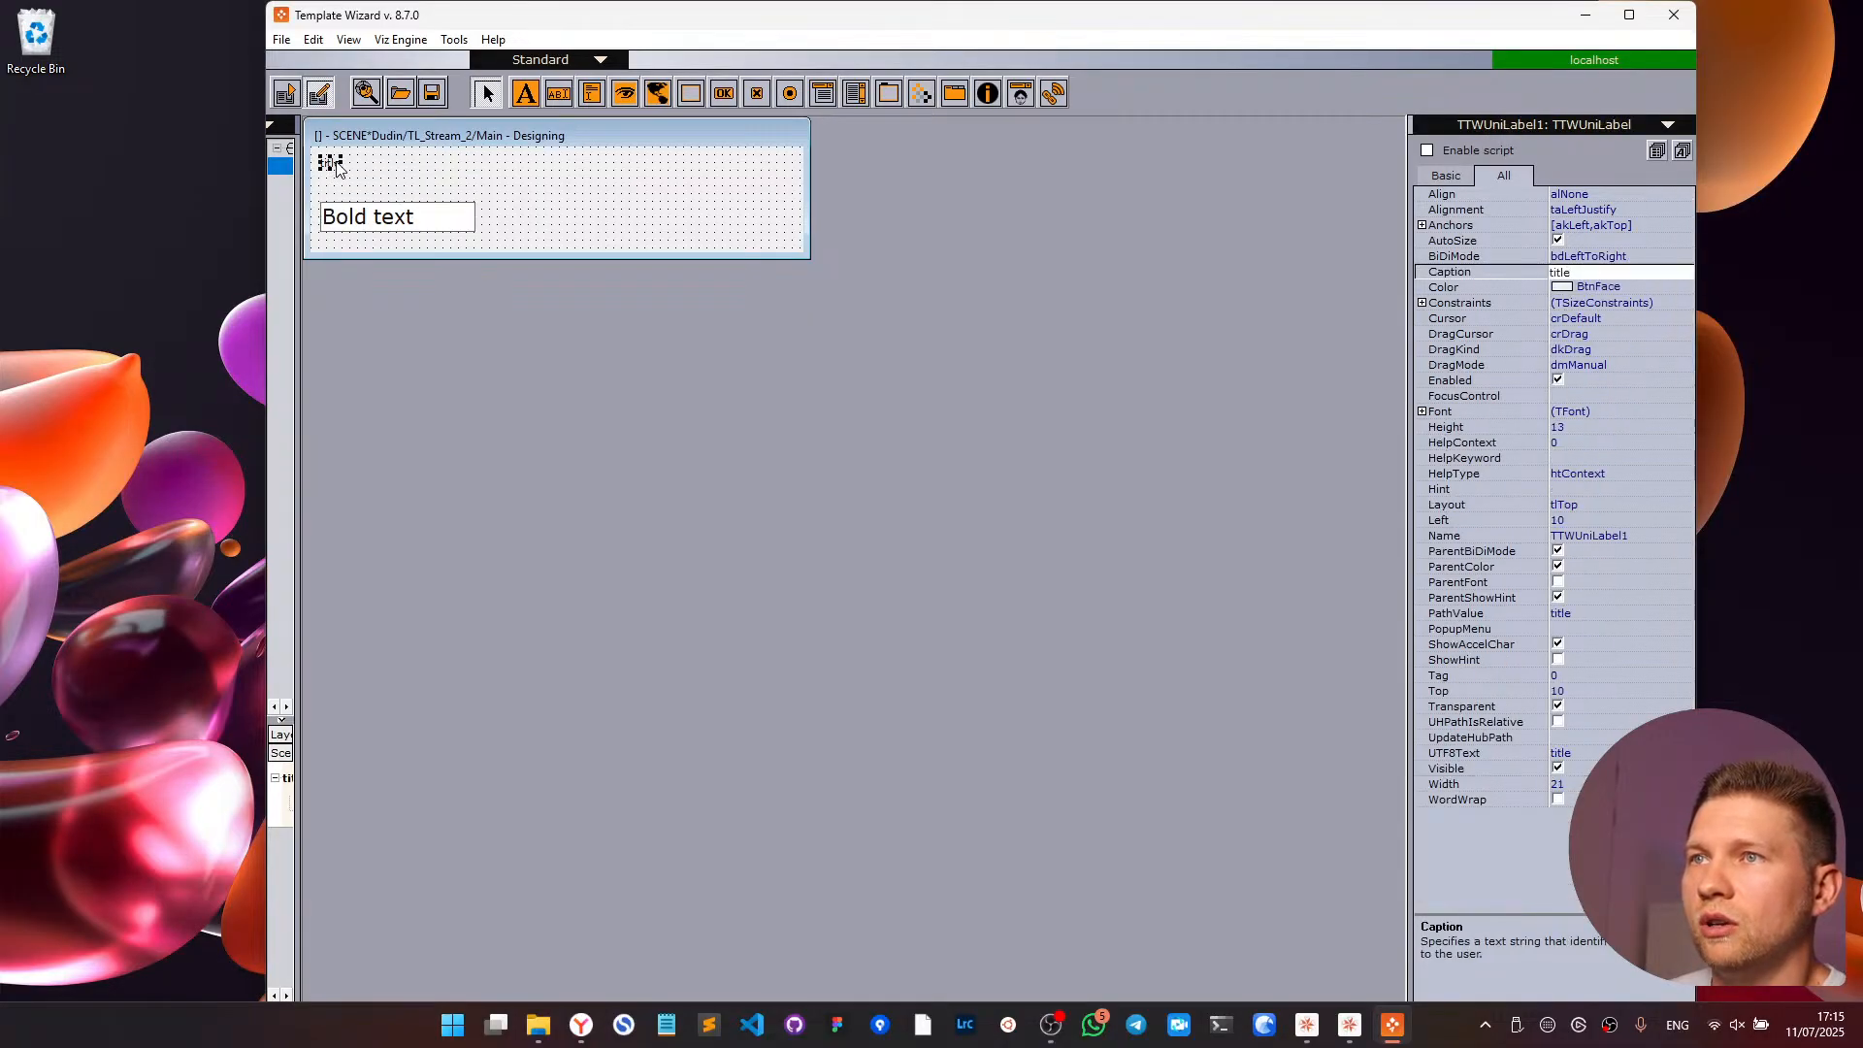
left_click(392, 229)
left_click_drag(476, 217, 696, 242)
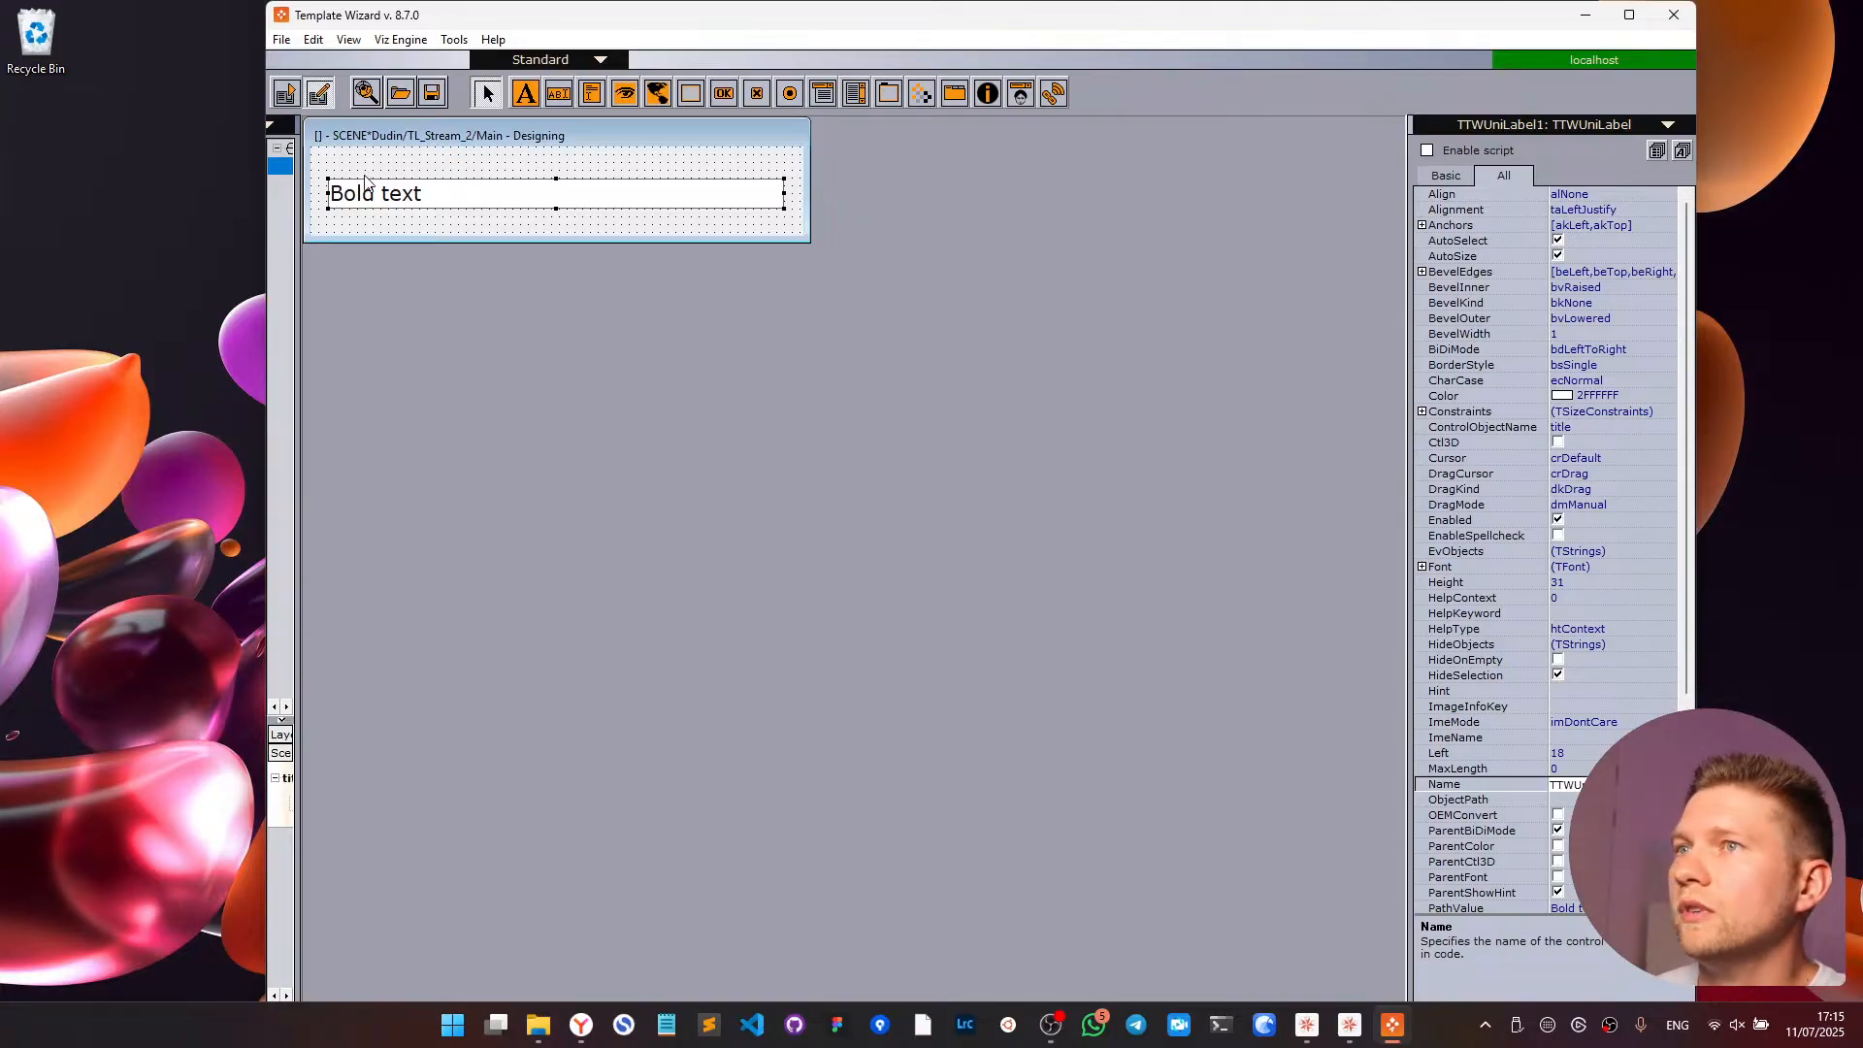
- Save the template as new under the name "TLS: Title" in the TransitionLogicStream concept, and minimize Template Wizard
left_click(433, 94)
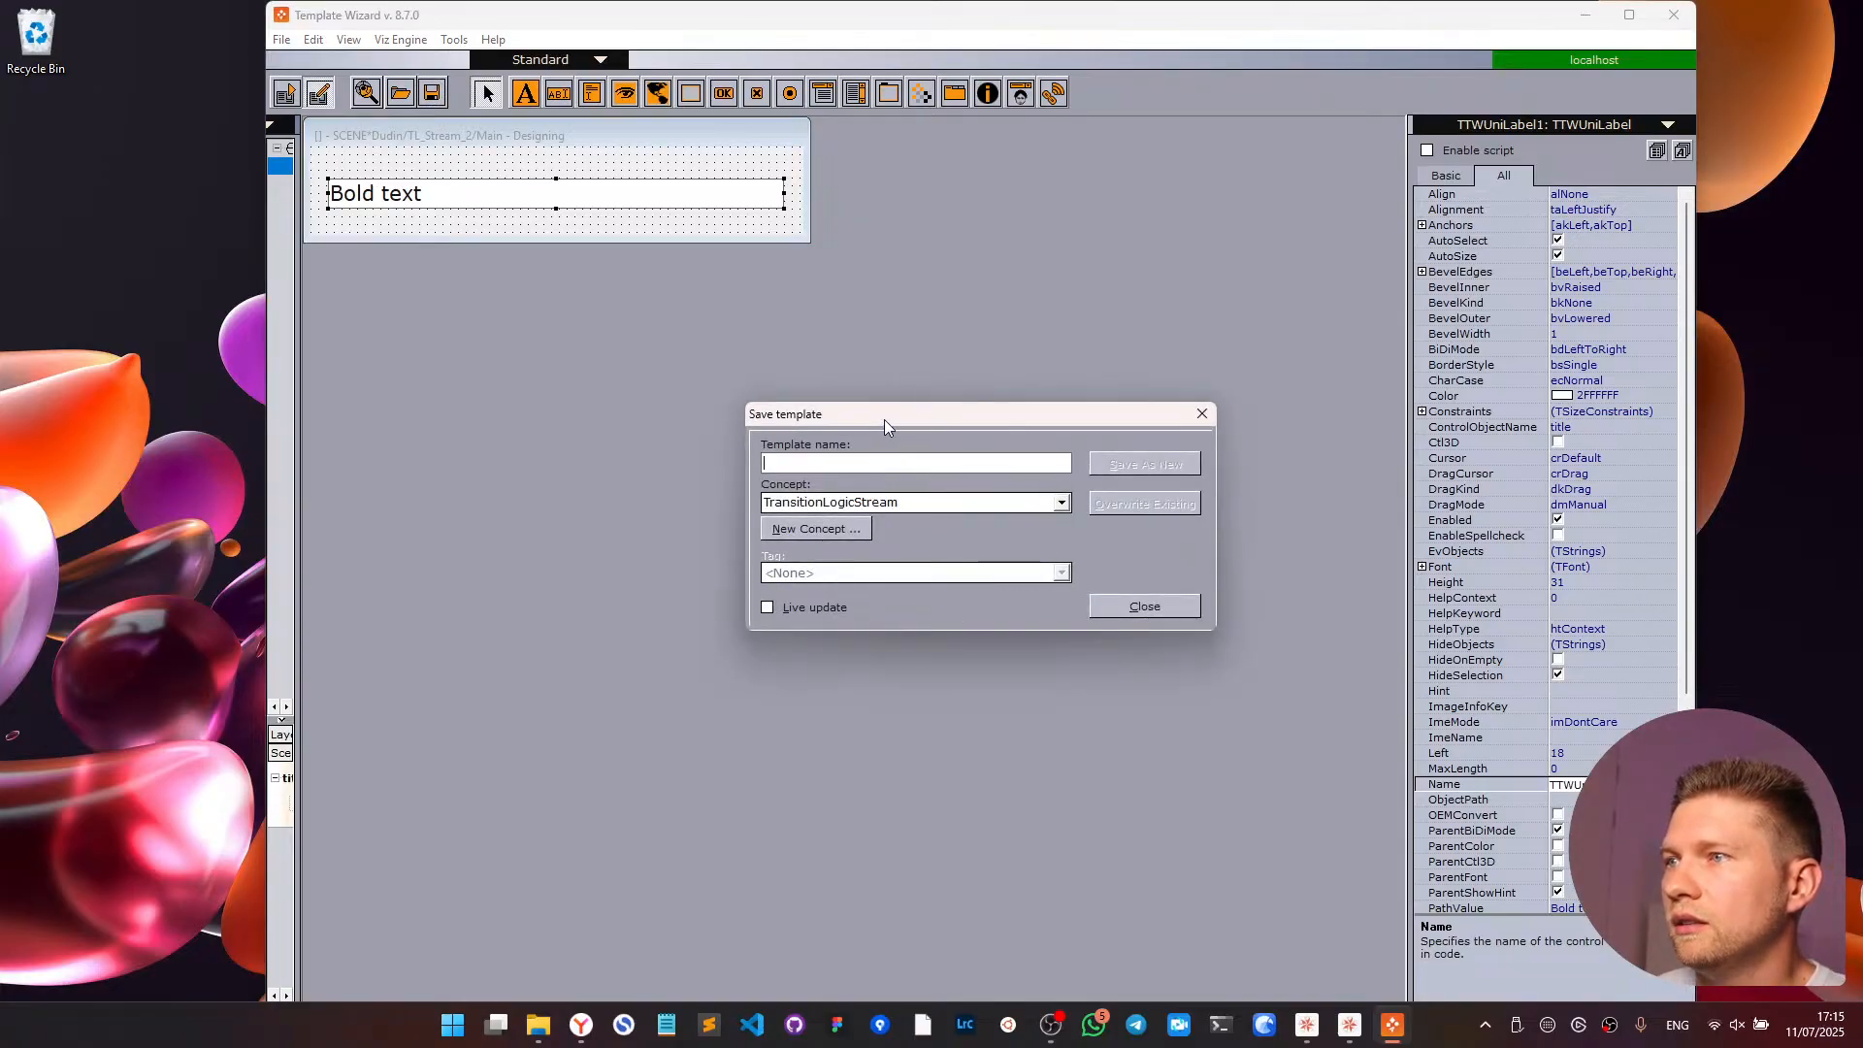
left_click(863, 462)
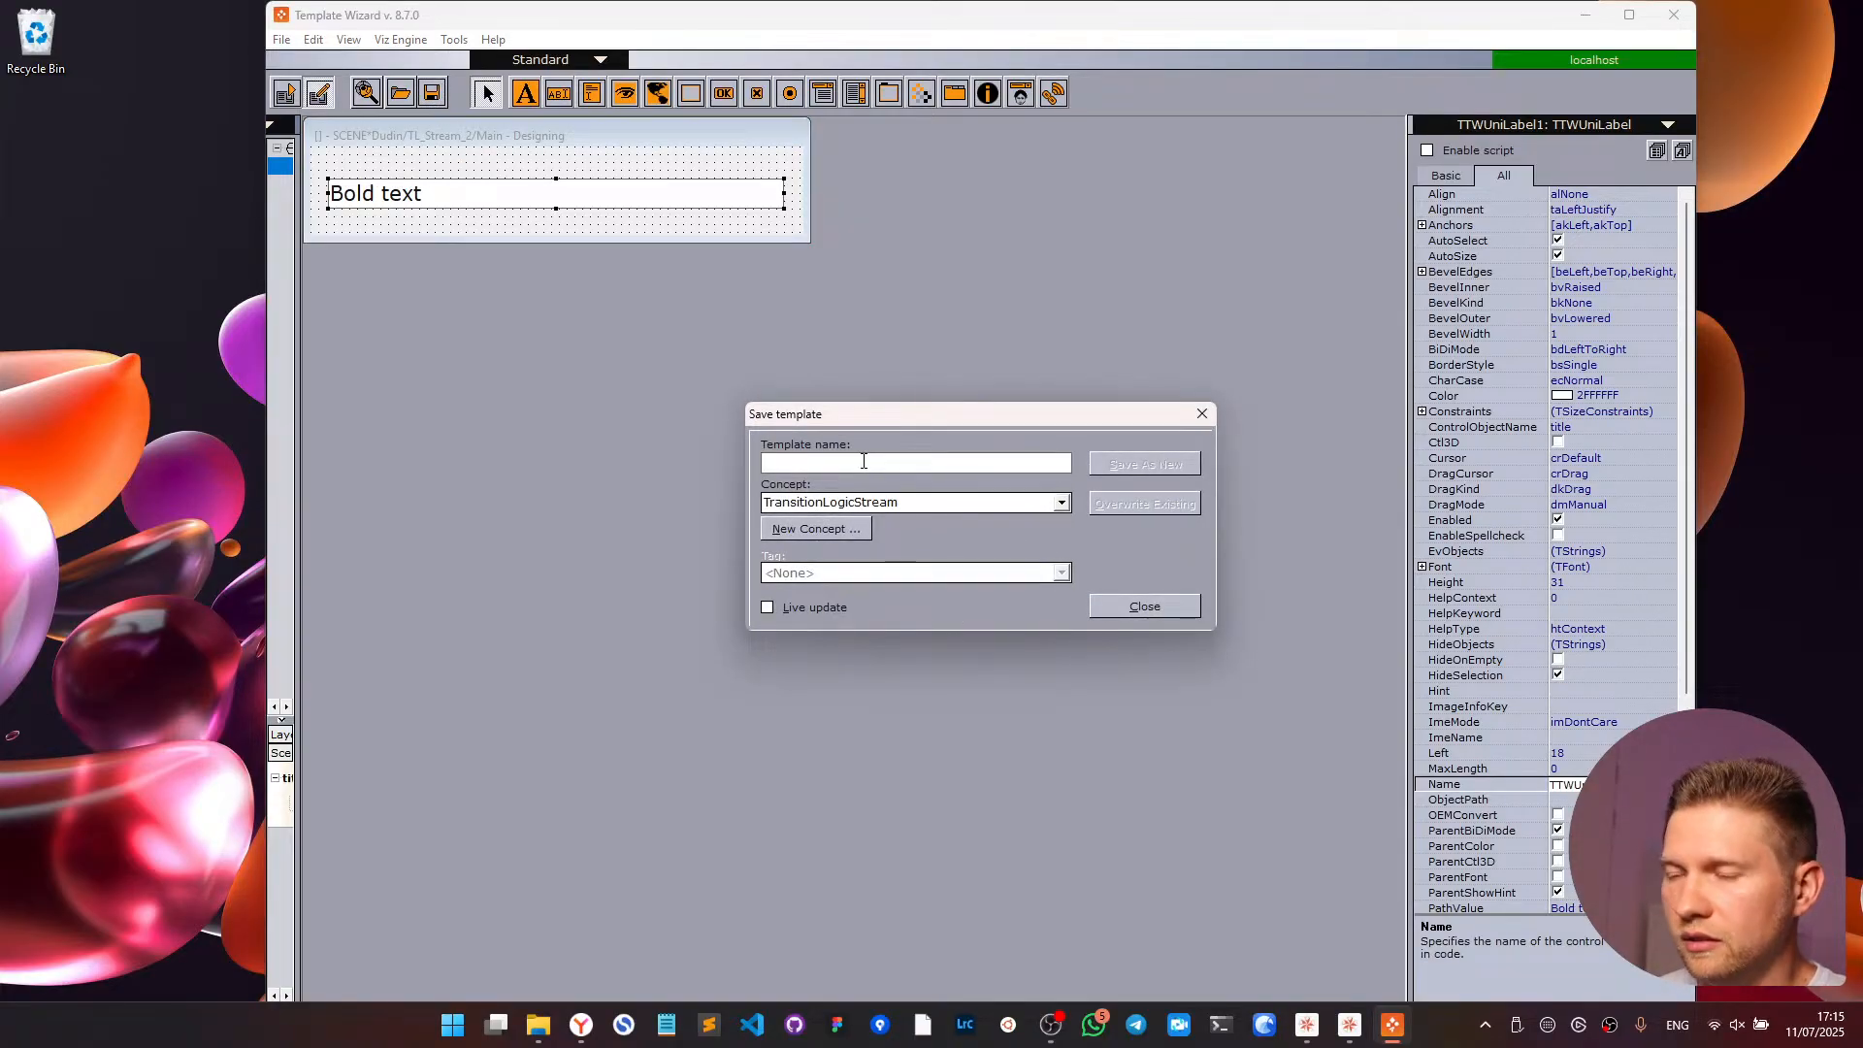
type("TLS: Title")
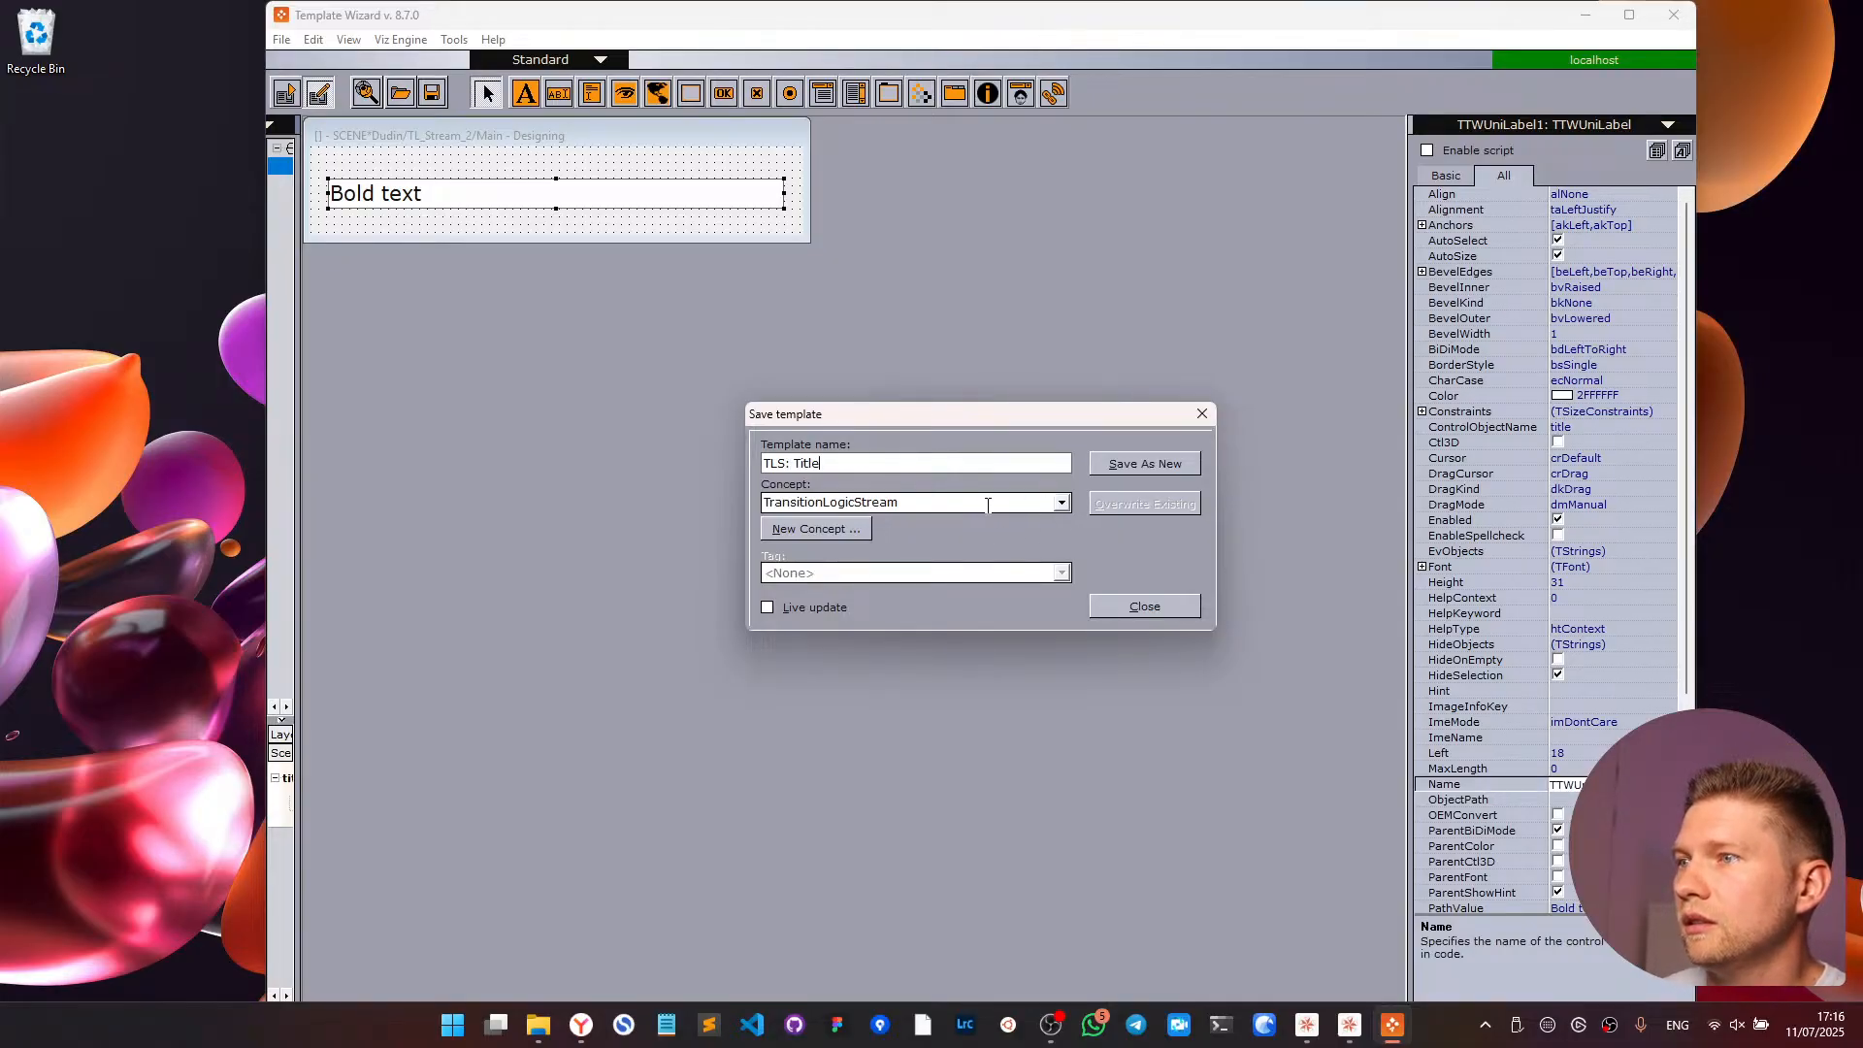
left_click(1135, 465)
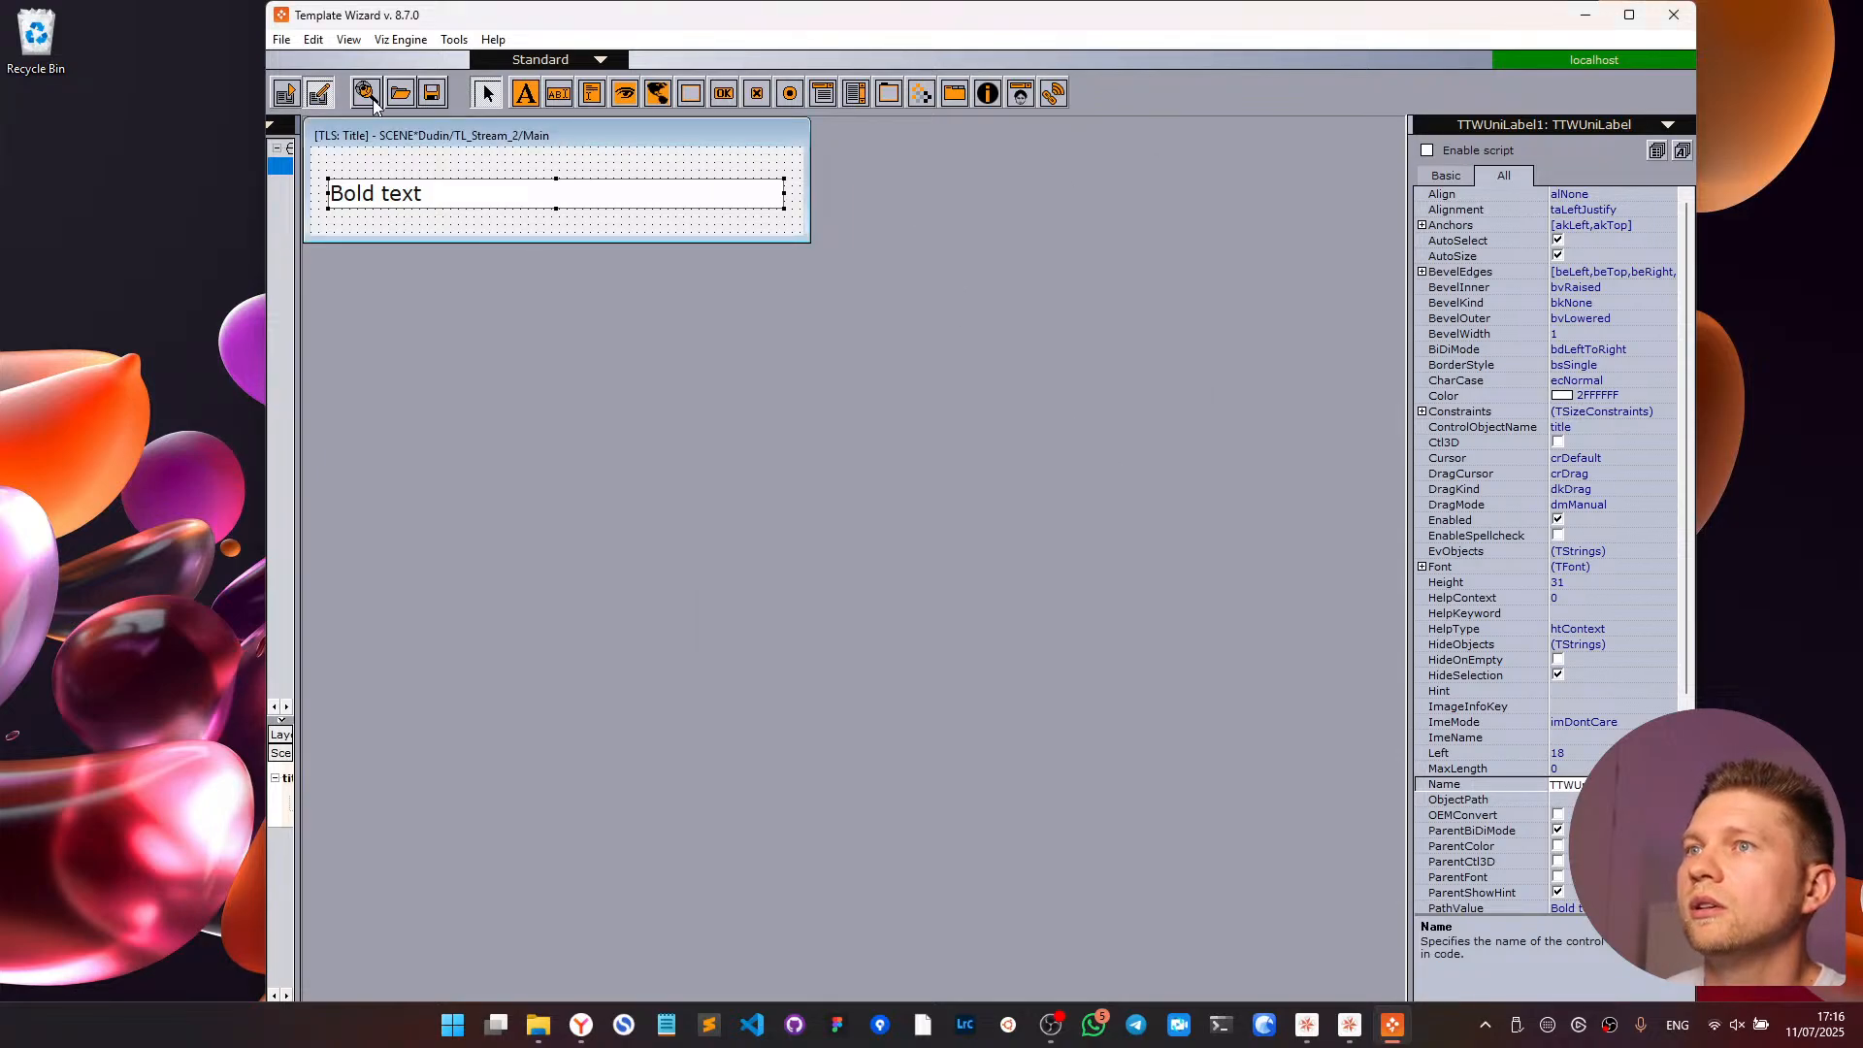
left_click(1584, 15)
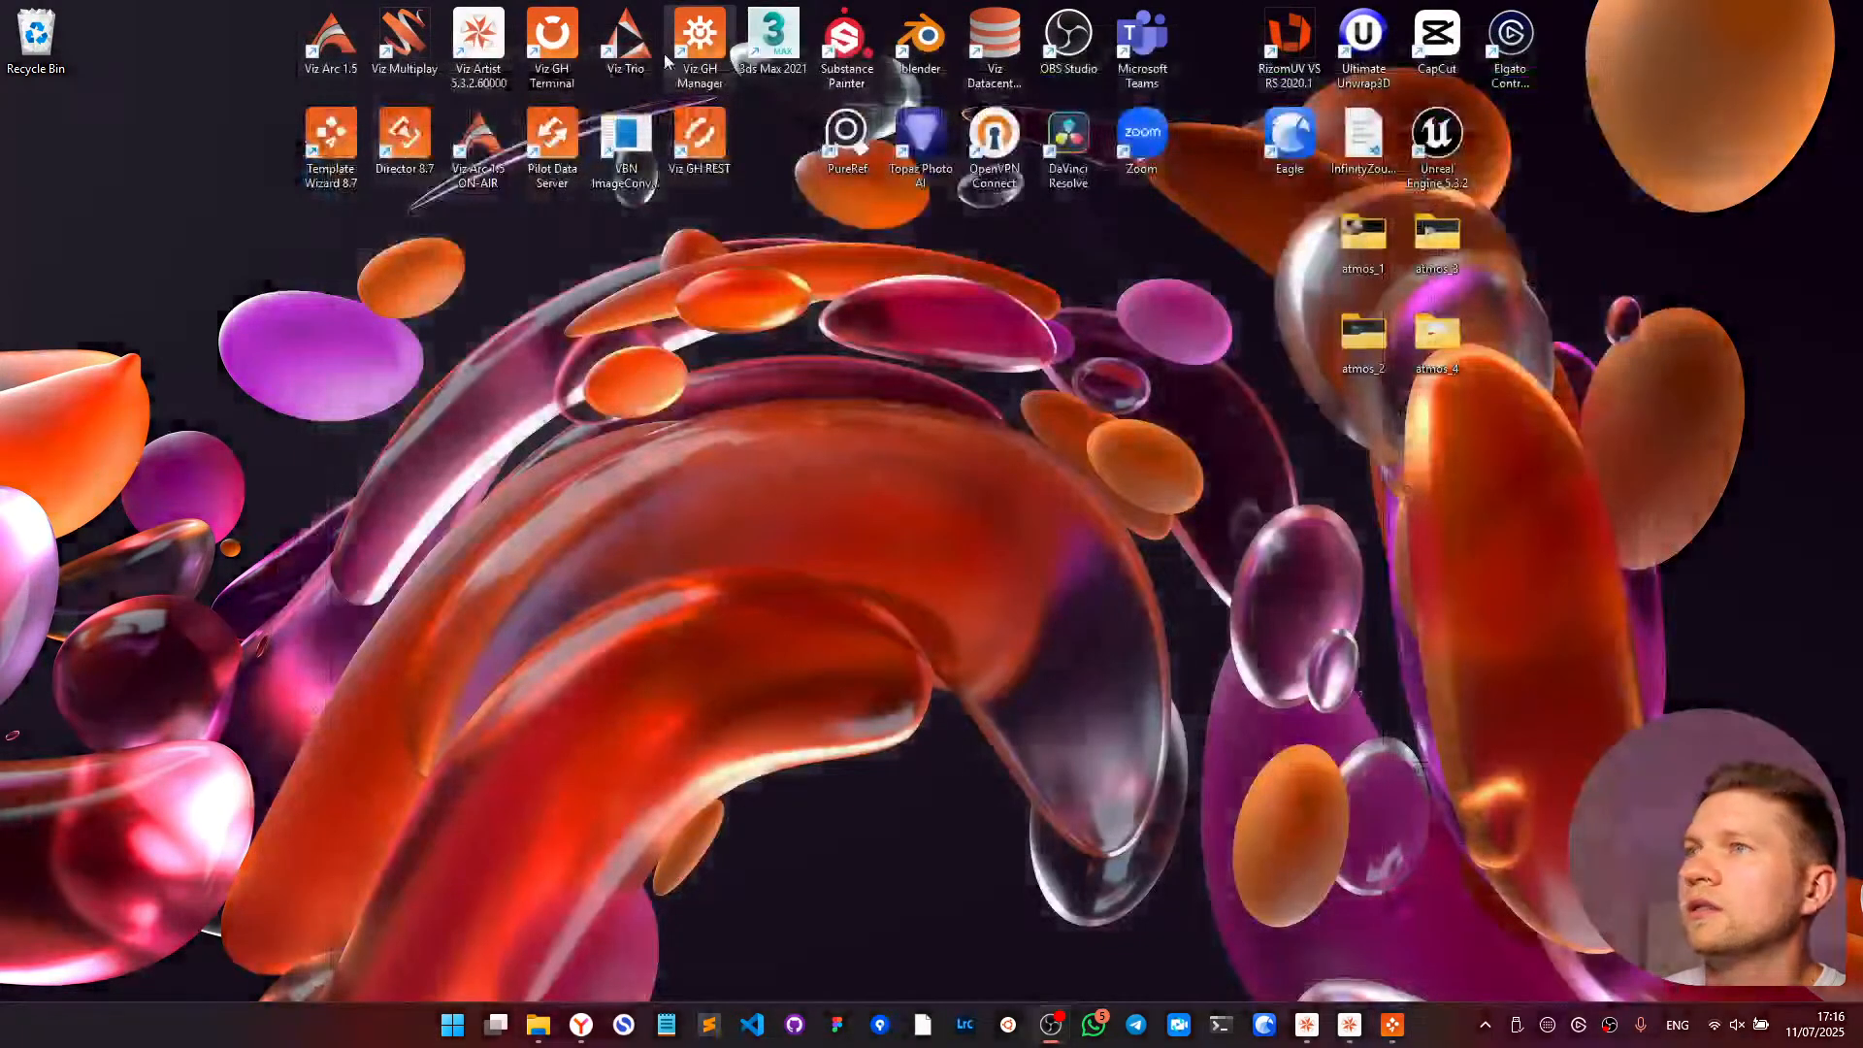
- Try to launch Director 8.7 from the desktop
double_click(386, 147)
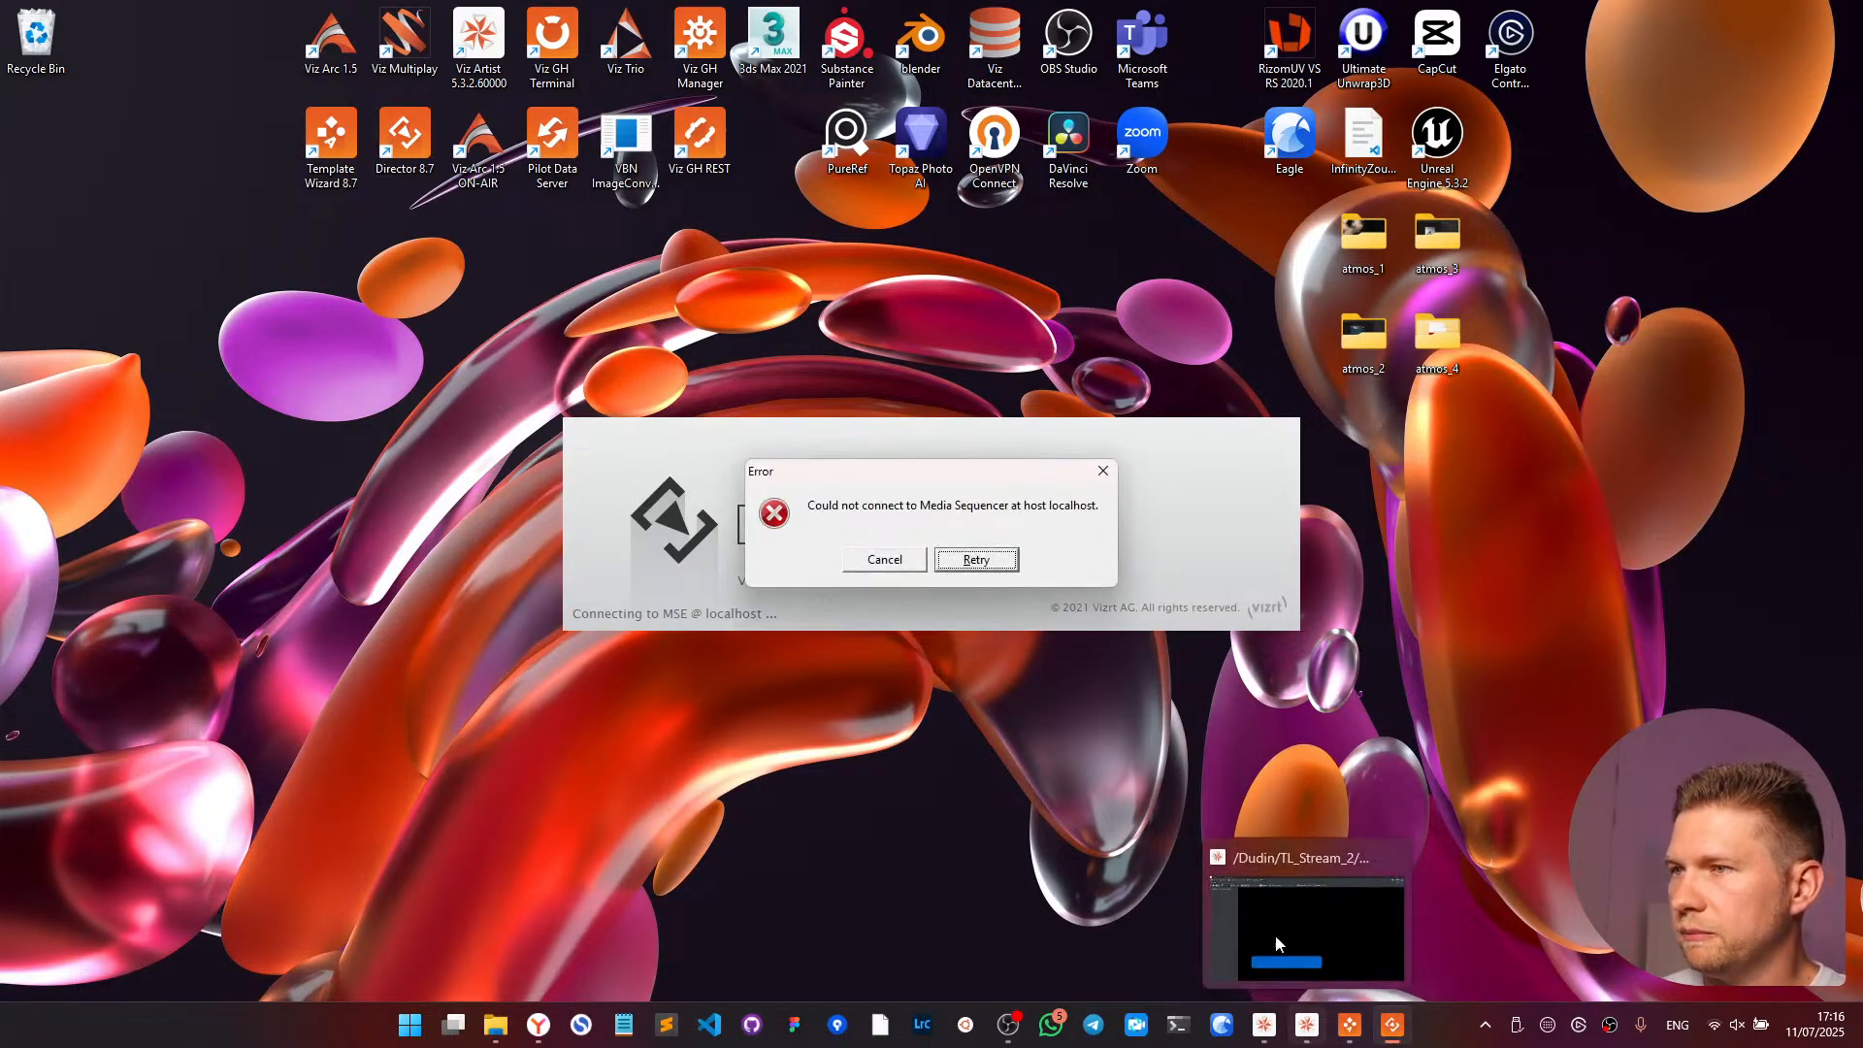
left_click(898, 559)
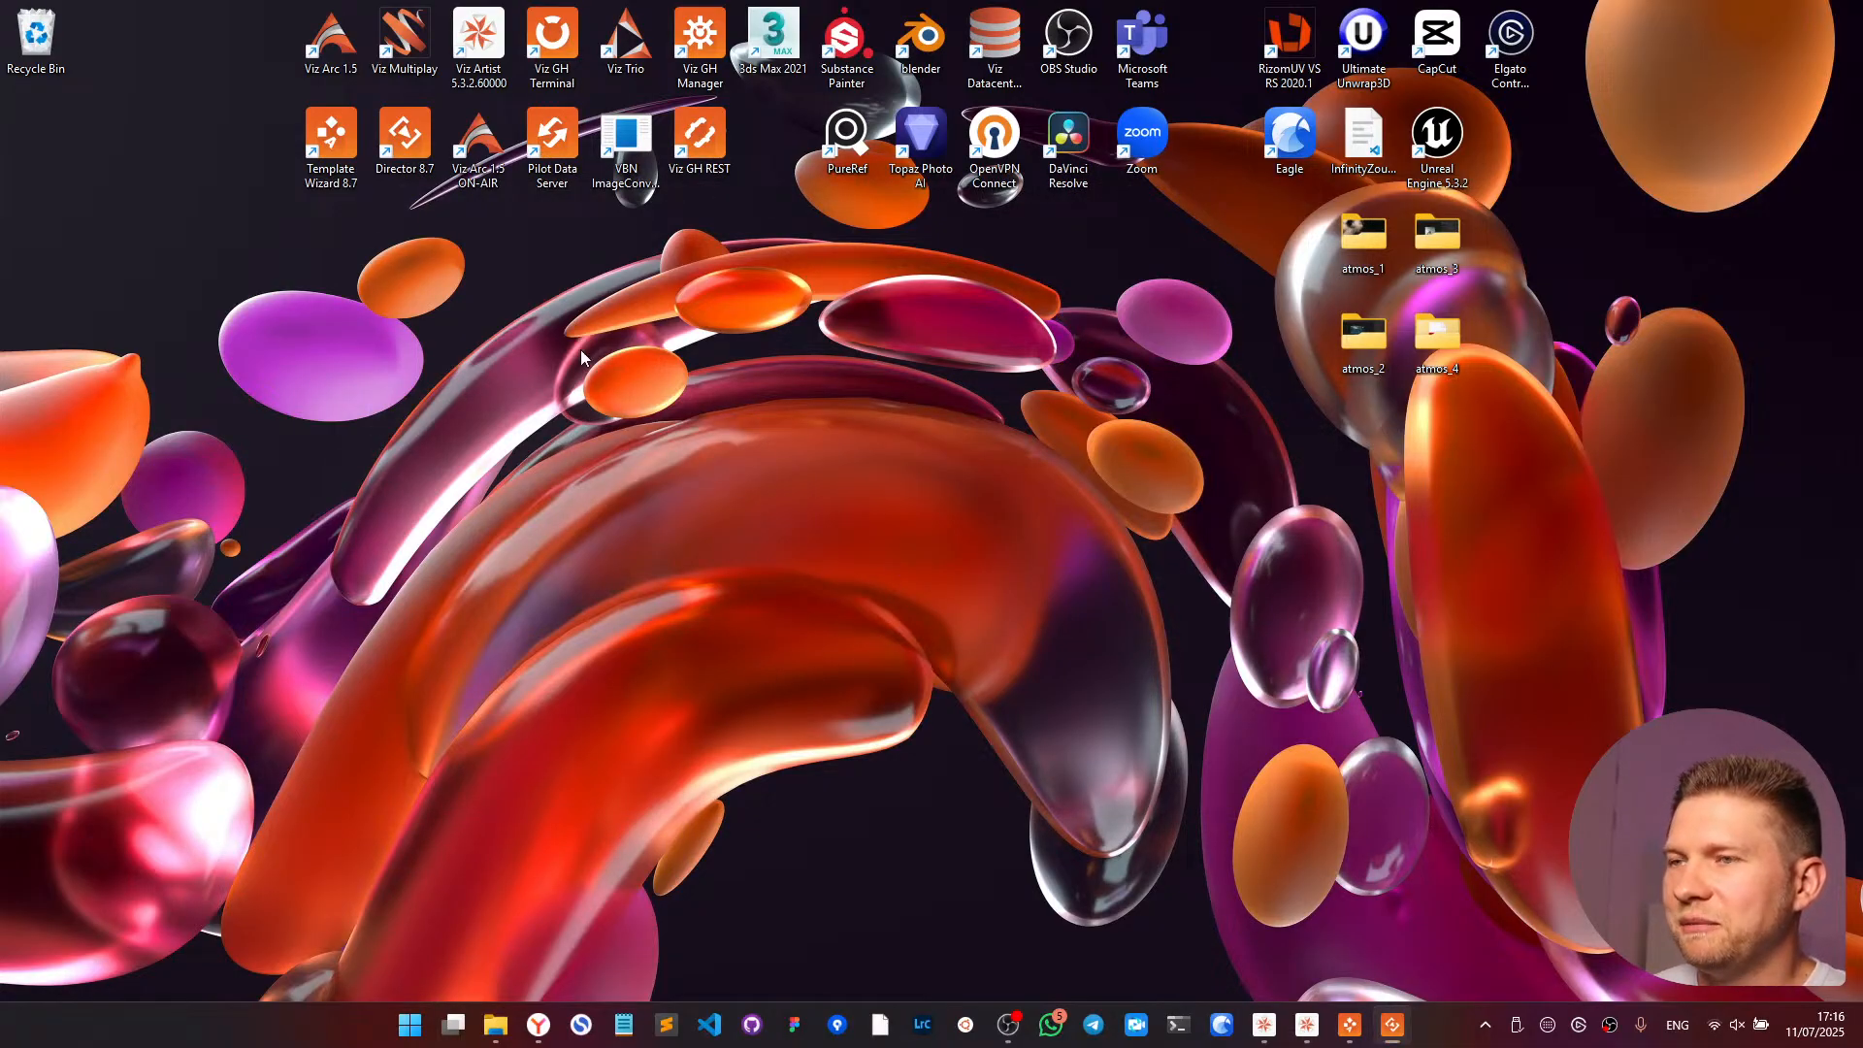
left_click(1100, 578)
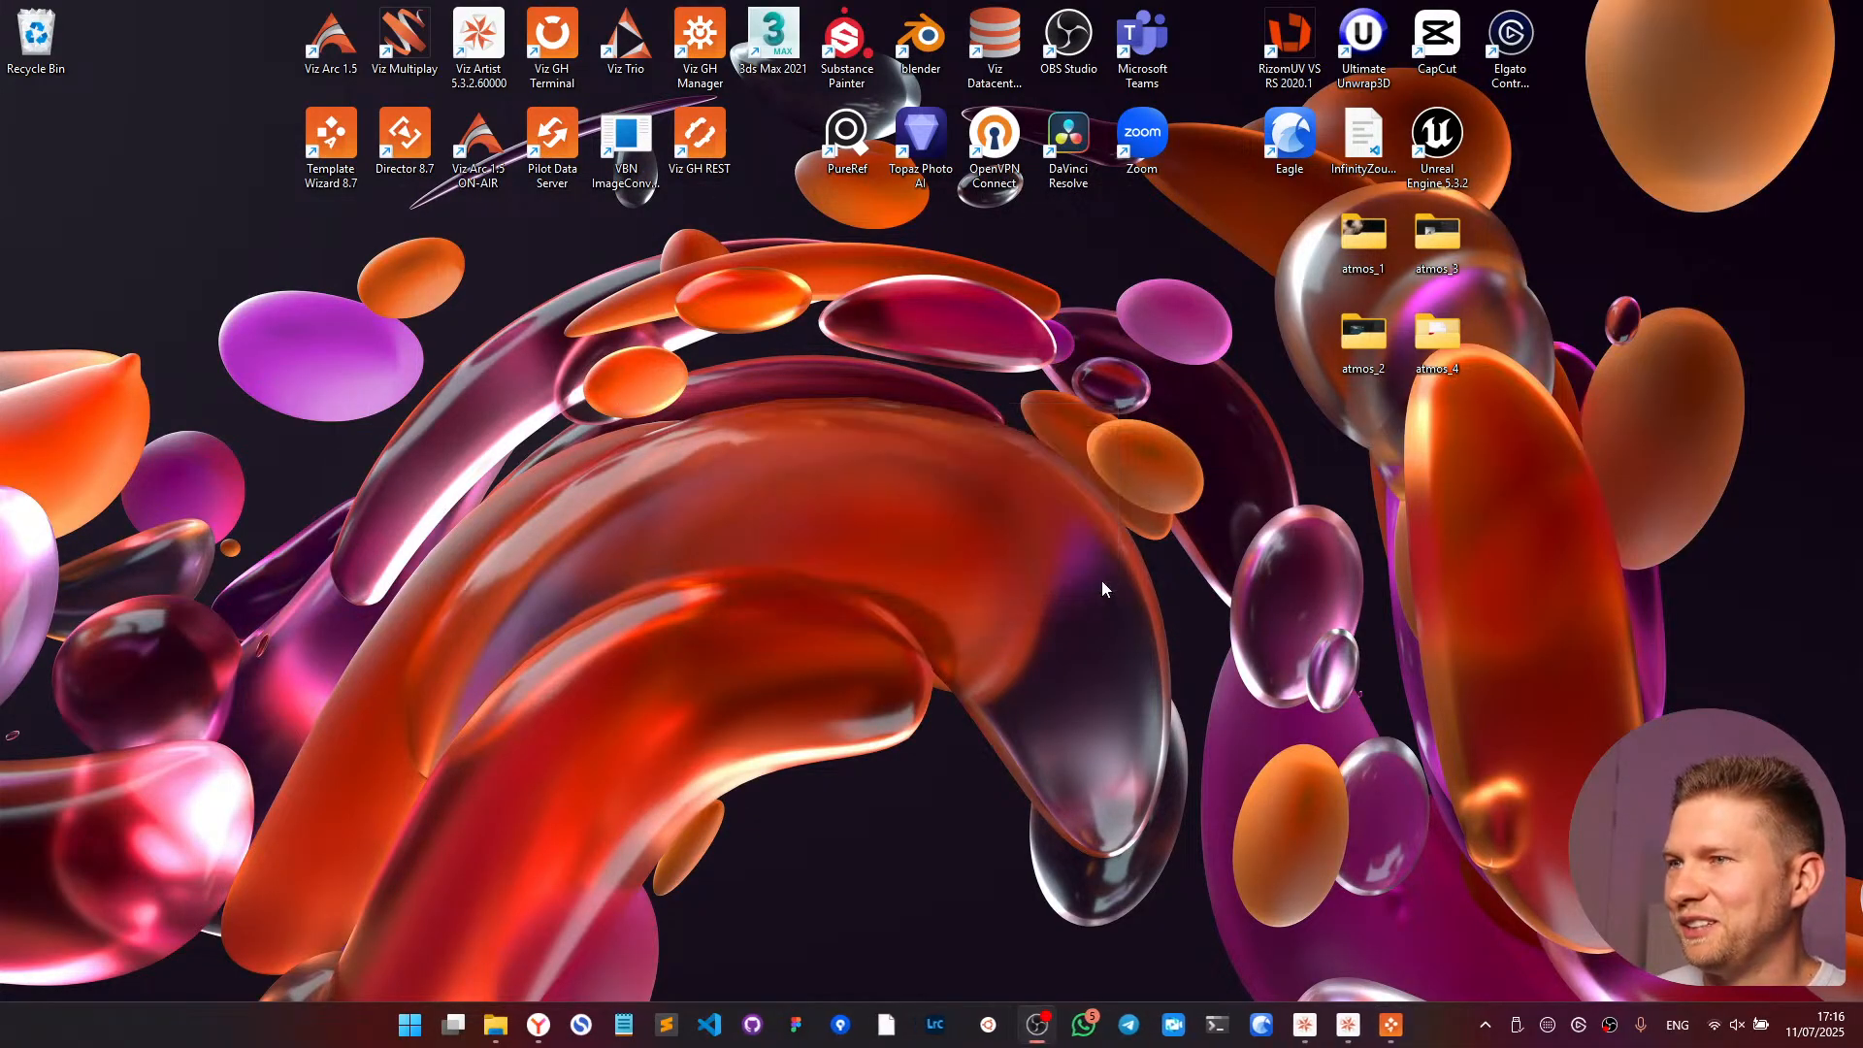
- Find and launch Media Sequencer, and move its launcher window clear of the desktop shortcuts
key("super")
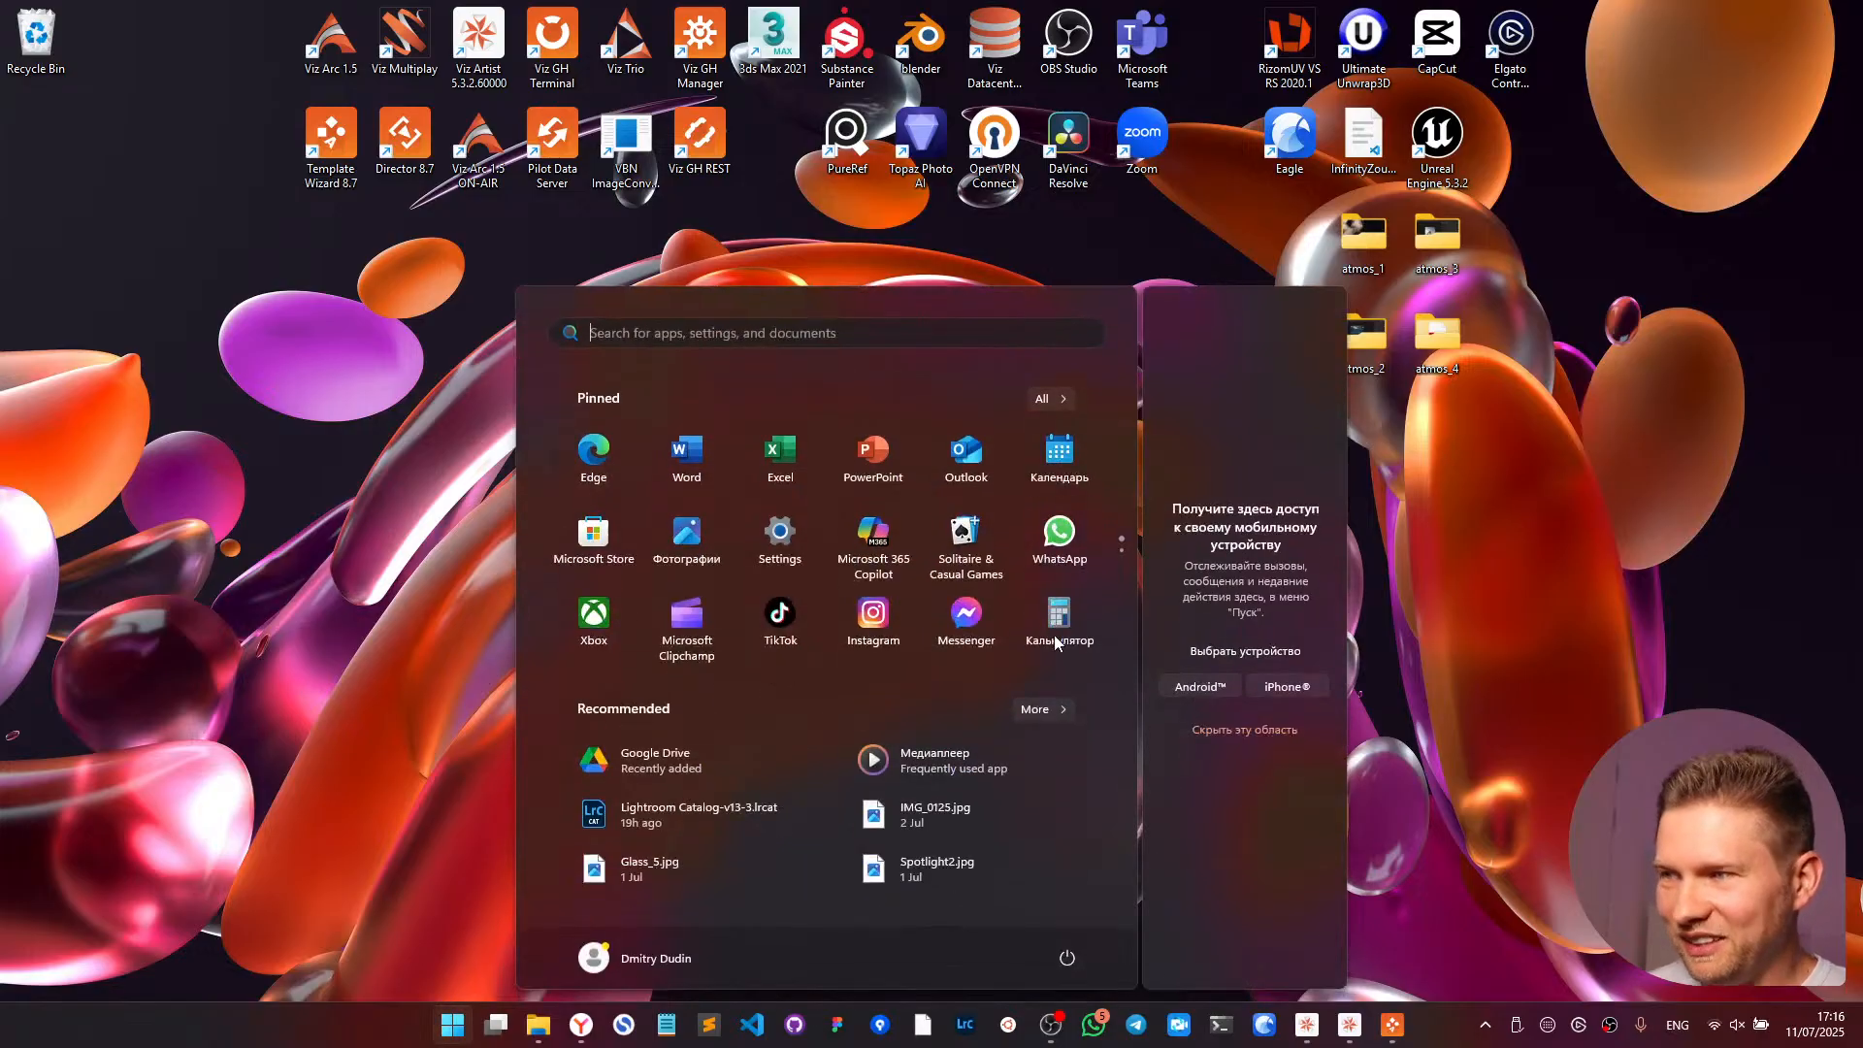
type("me")
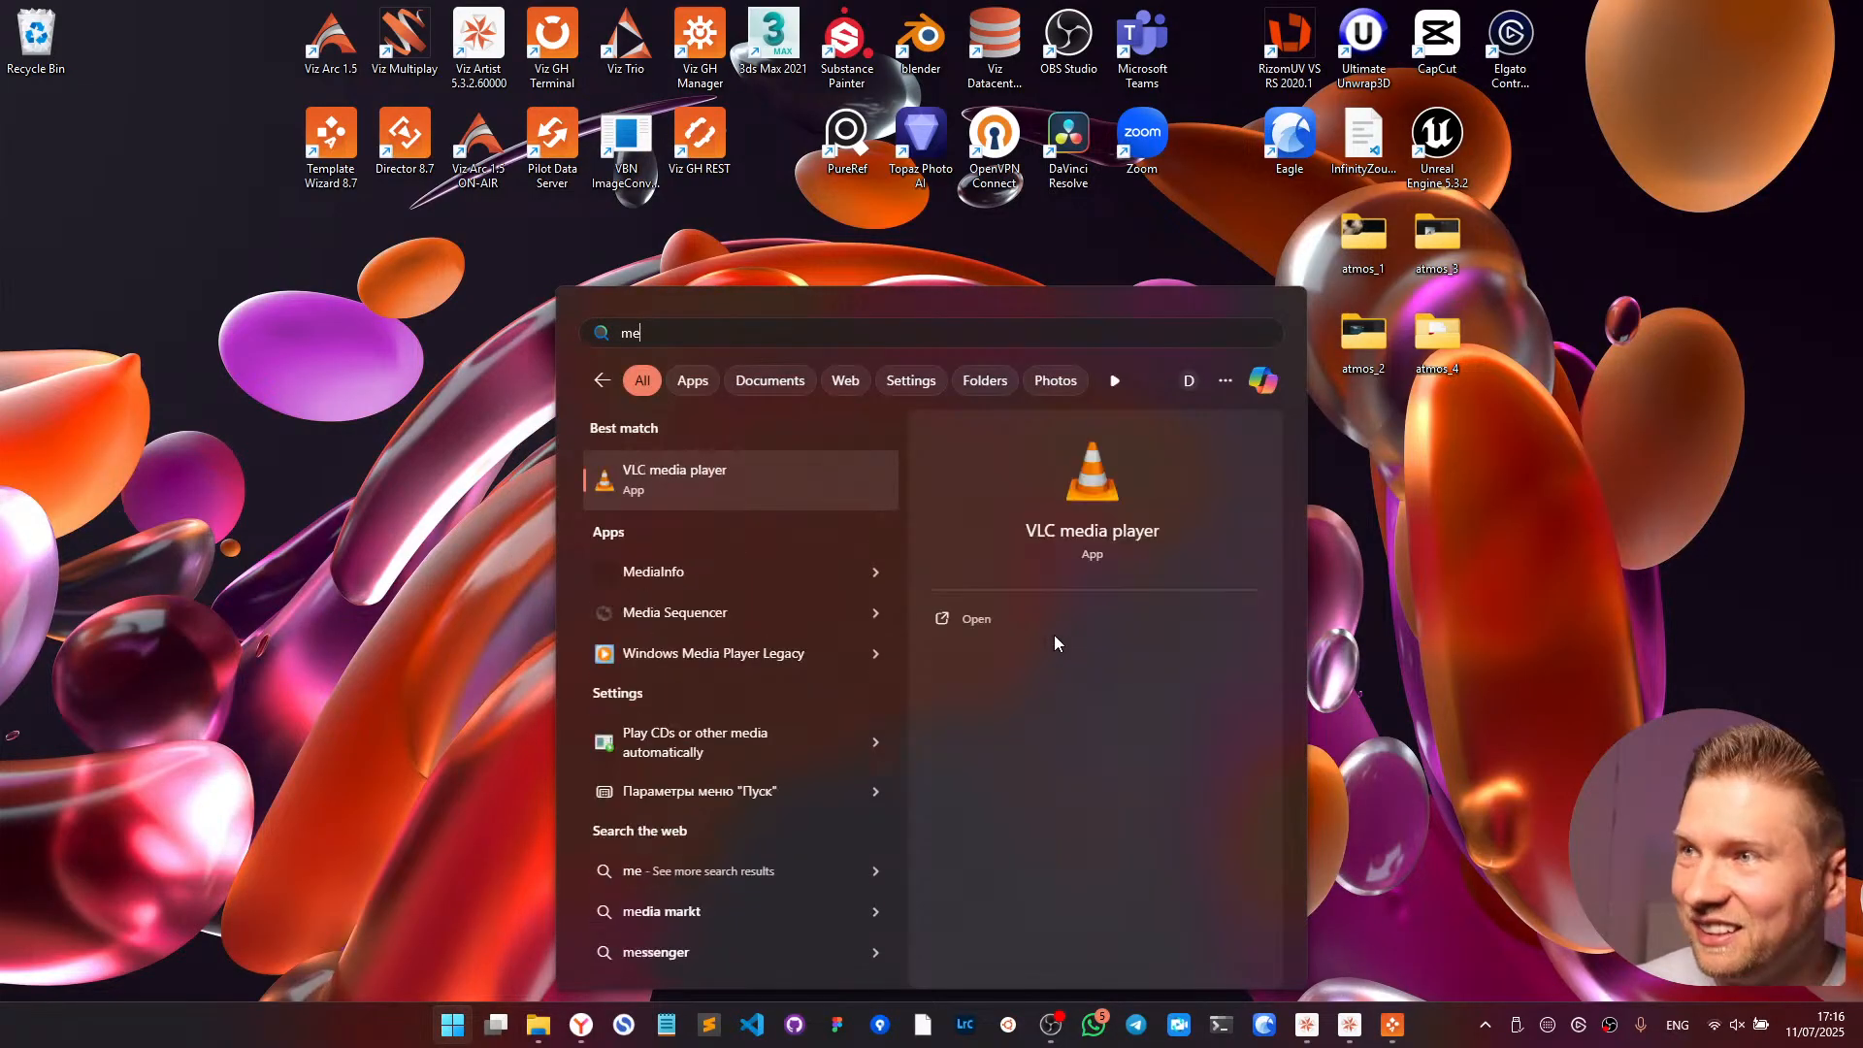
type("dia seq")
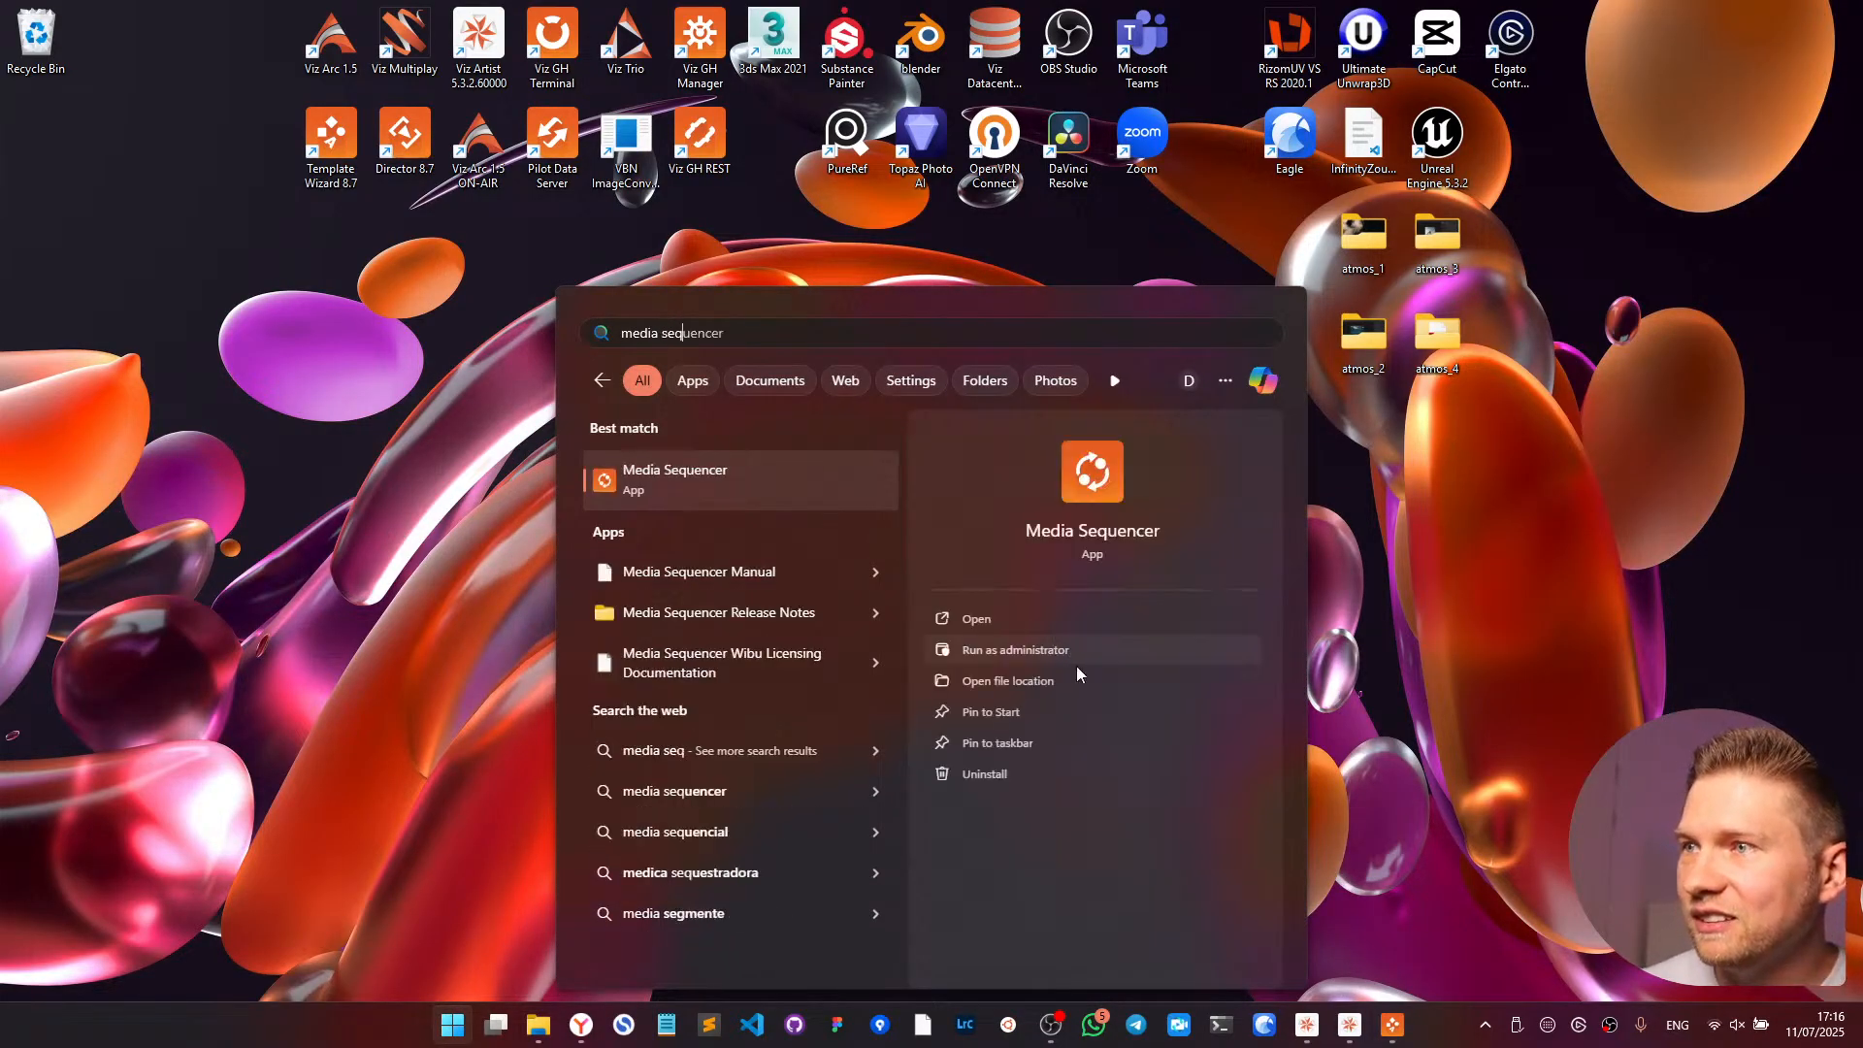
left_click(736, 476)
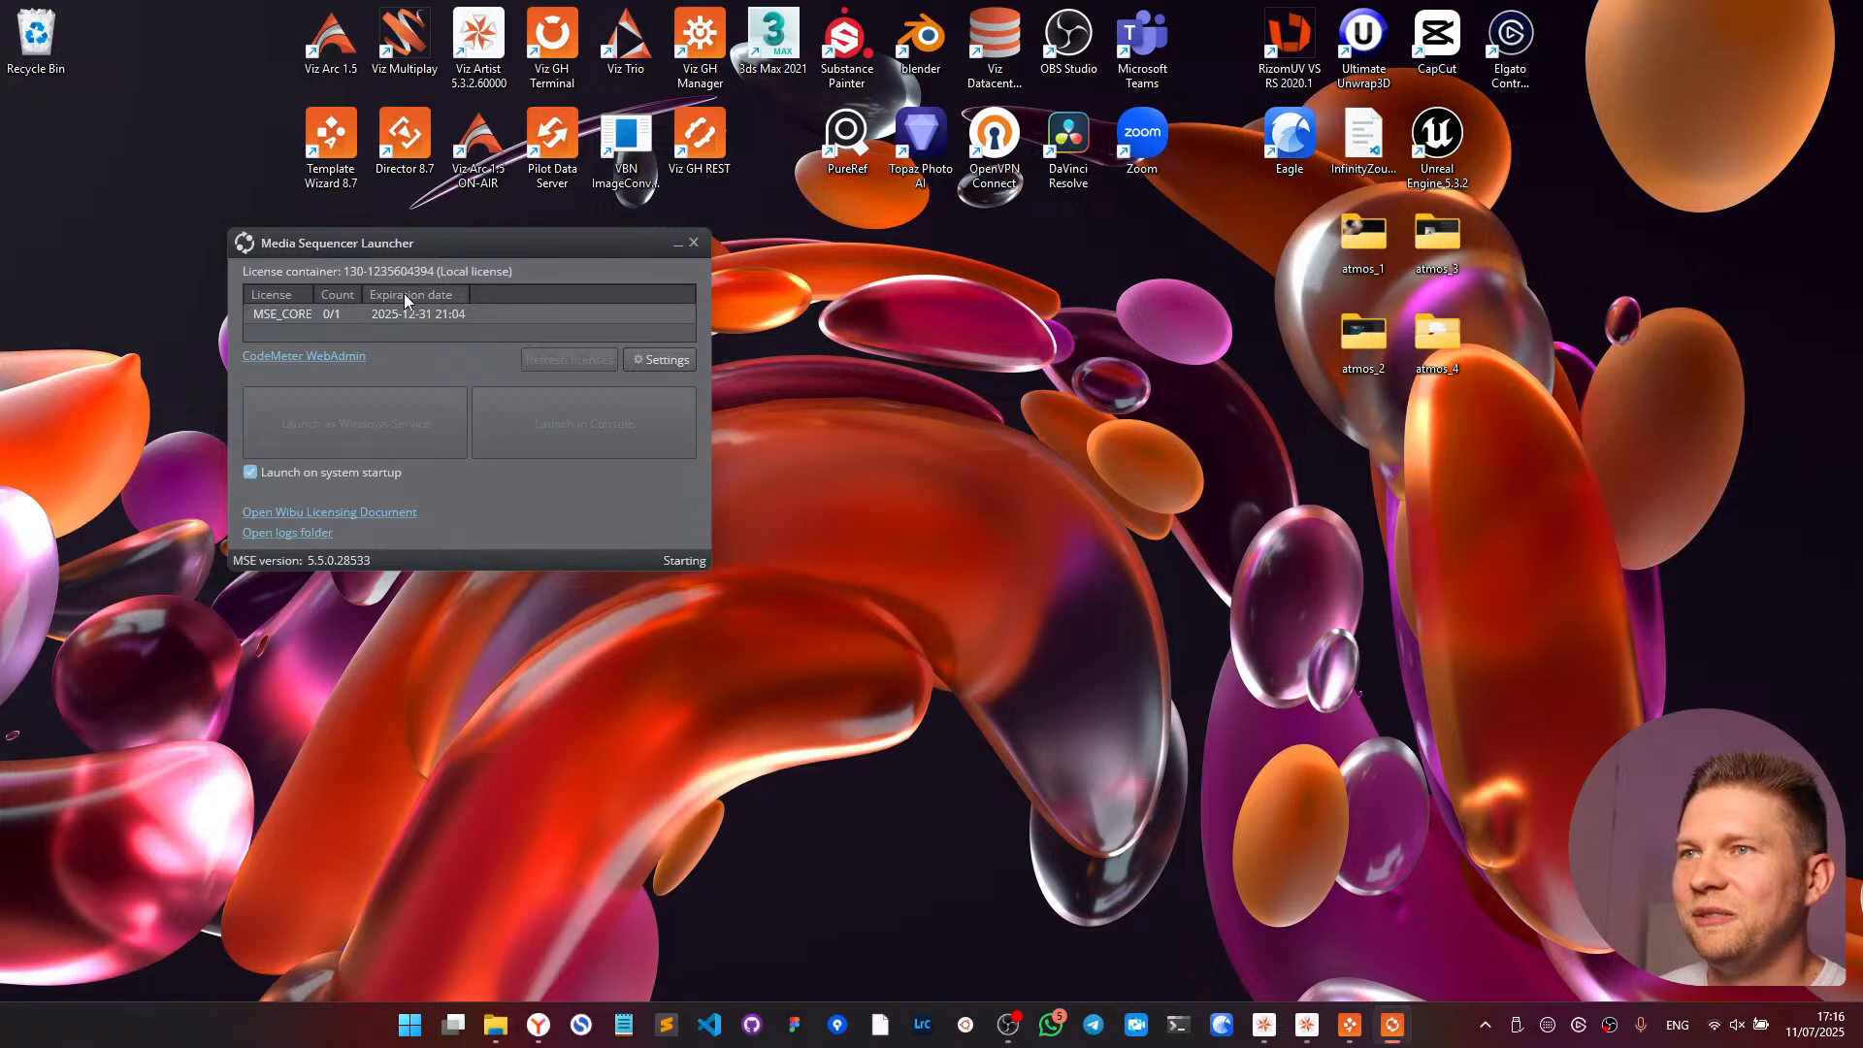
left_click_drag(393, 249, 387, 575)
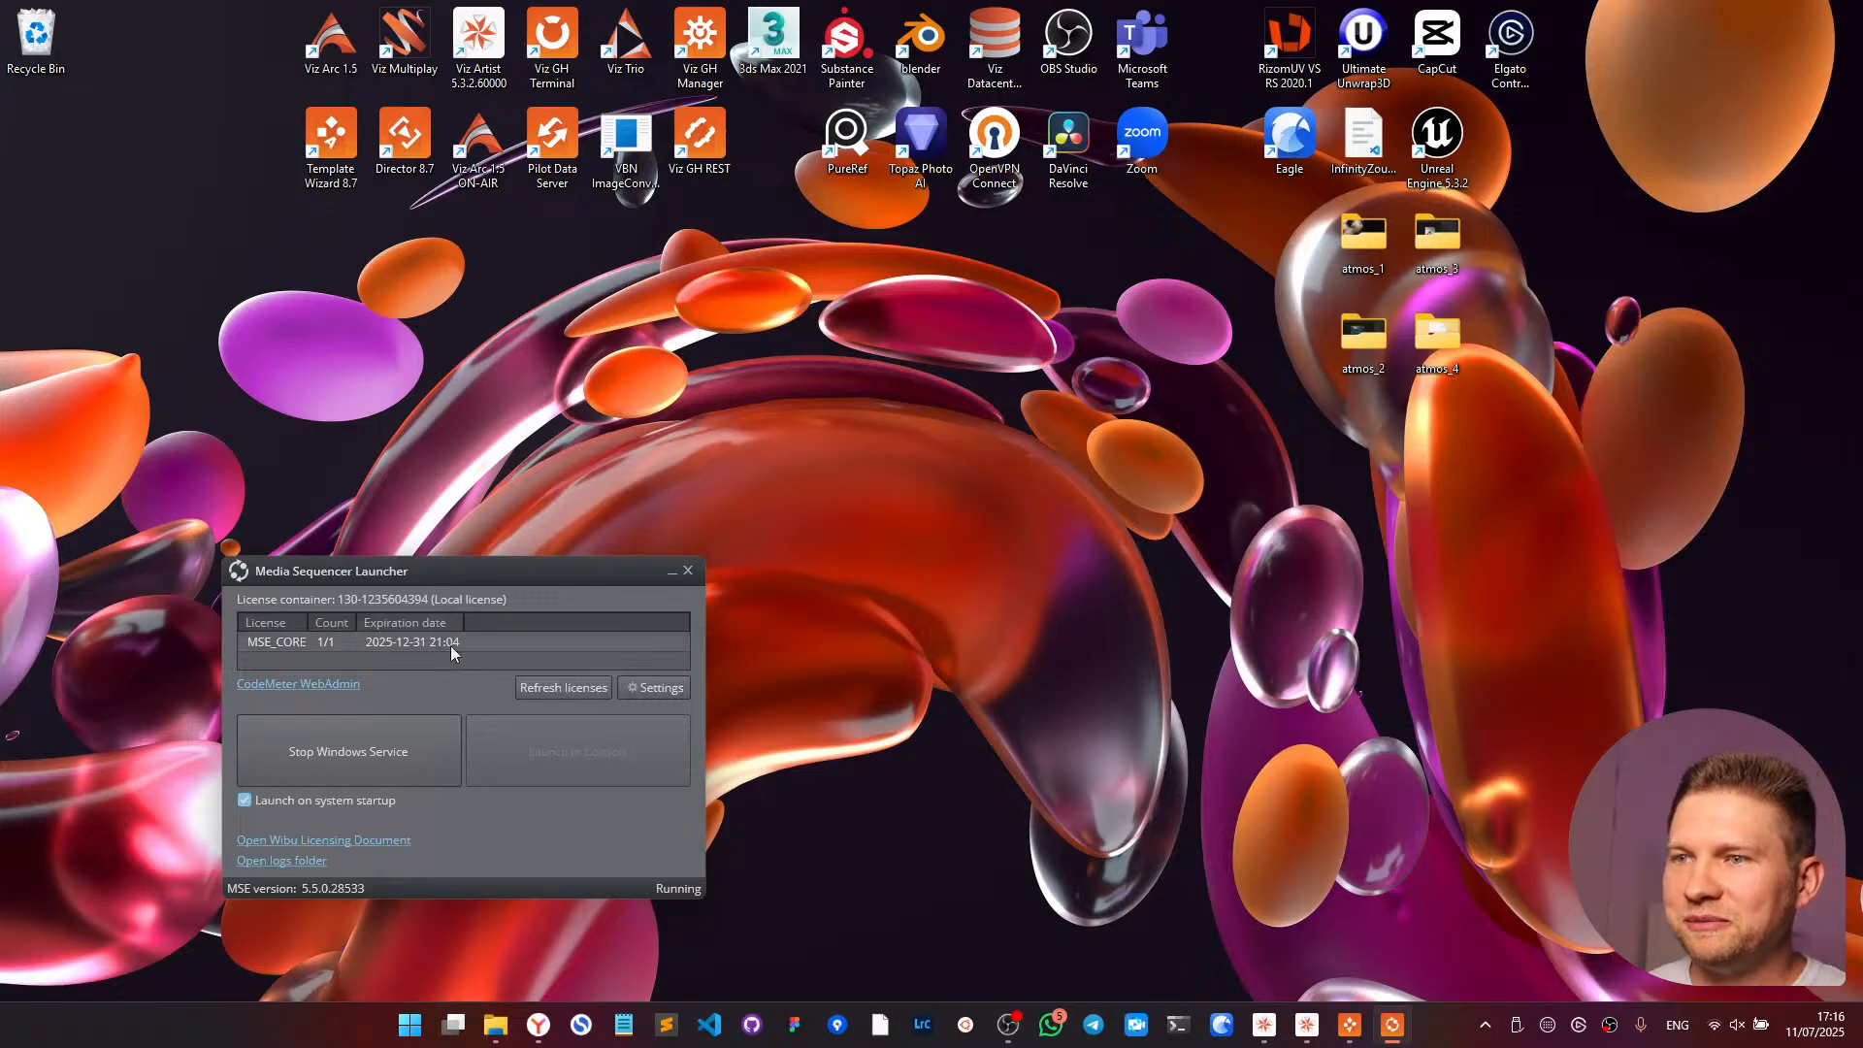
- Launch Director 8.7 and close the Media Sequencer Launcher window
double_click(407, 153)
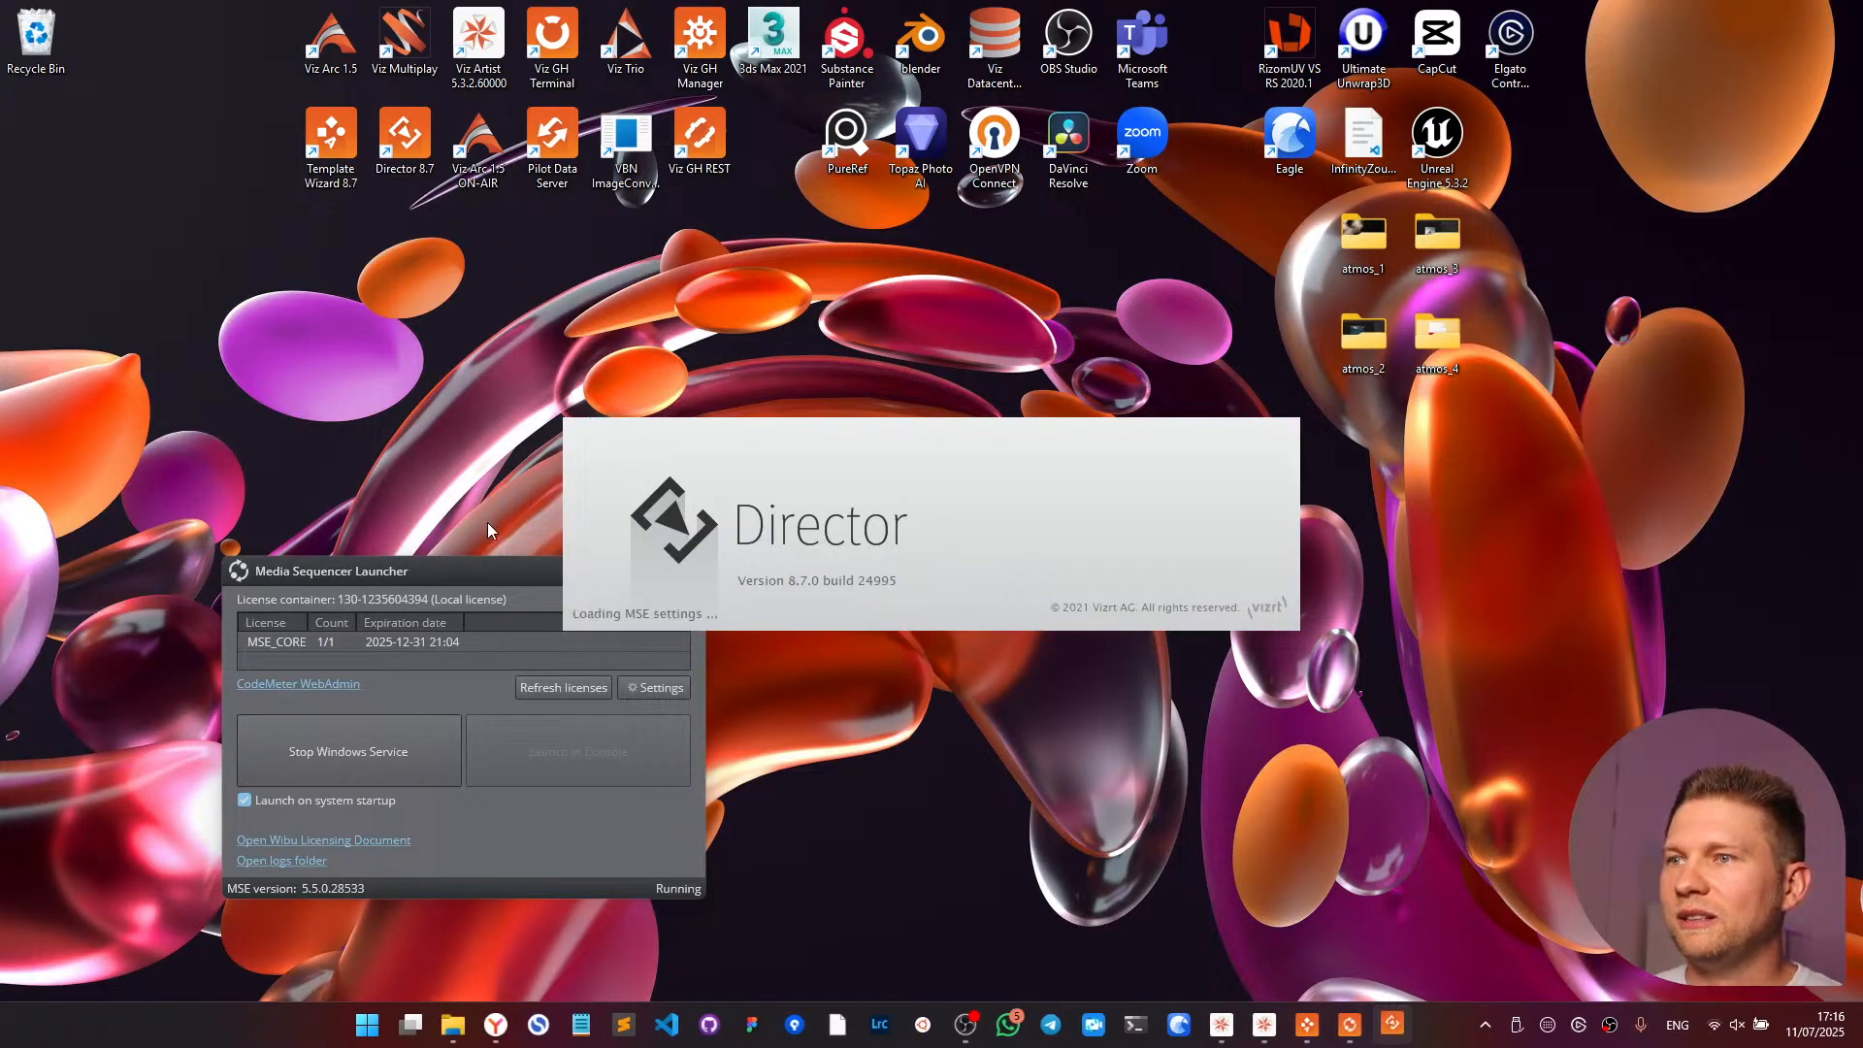
left_click_drag(485, 569, 450, 576)
left_click(652, 578)
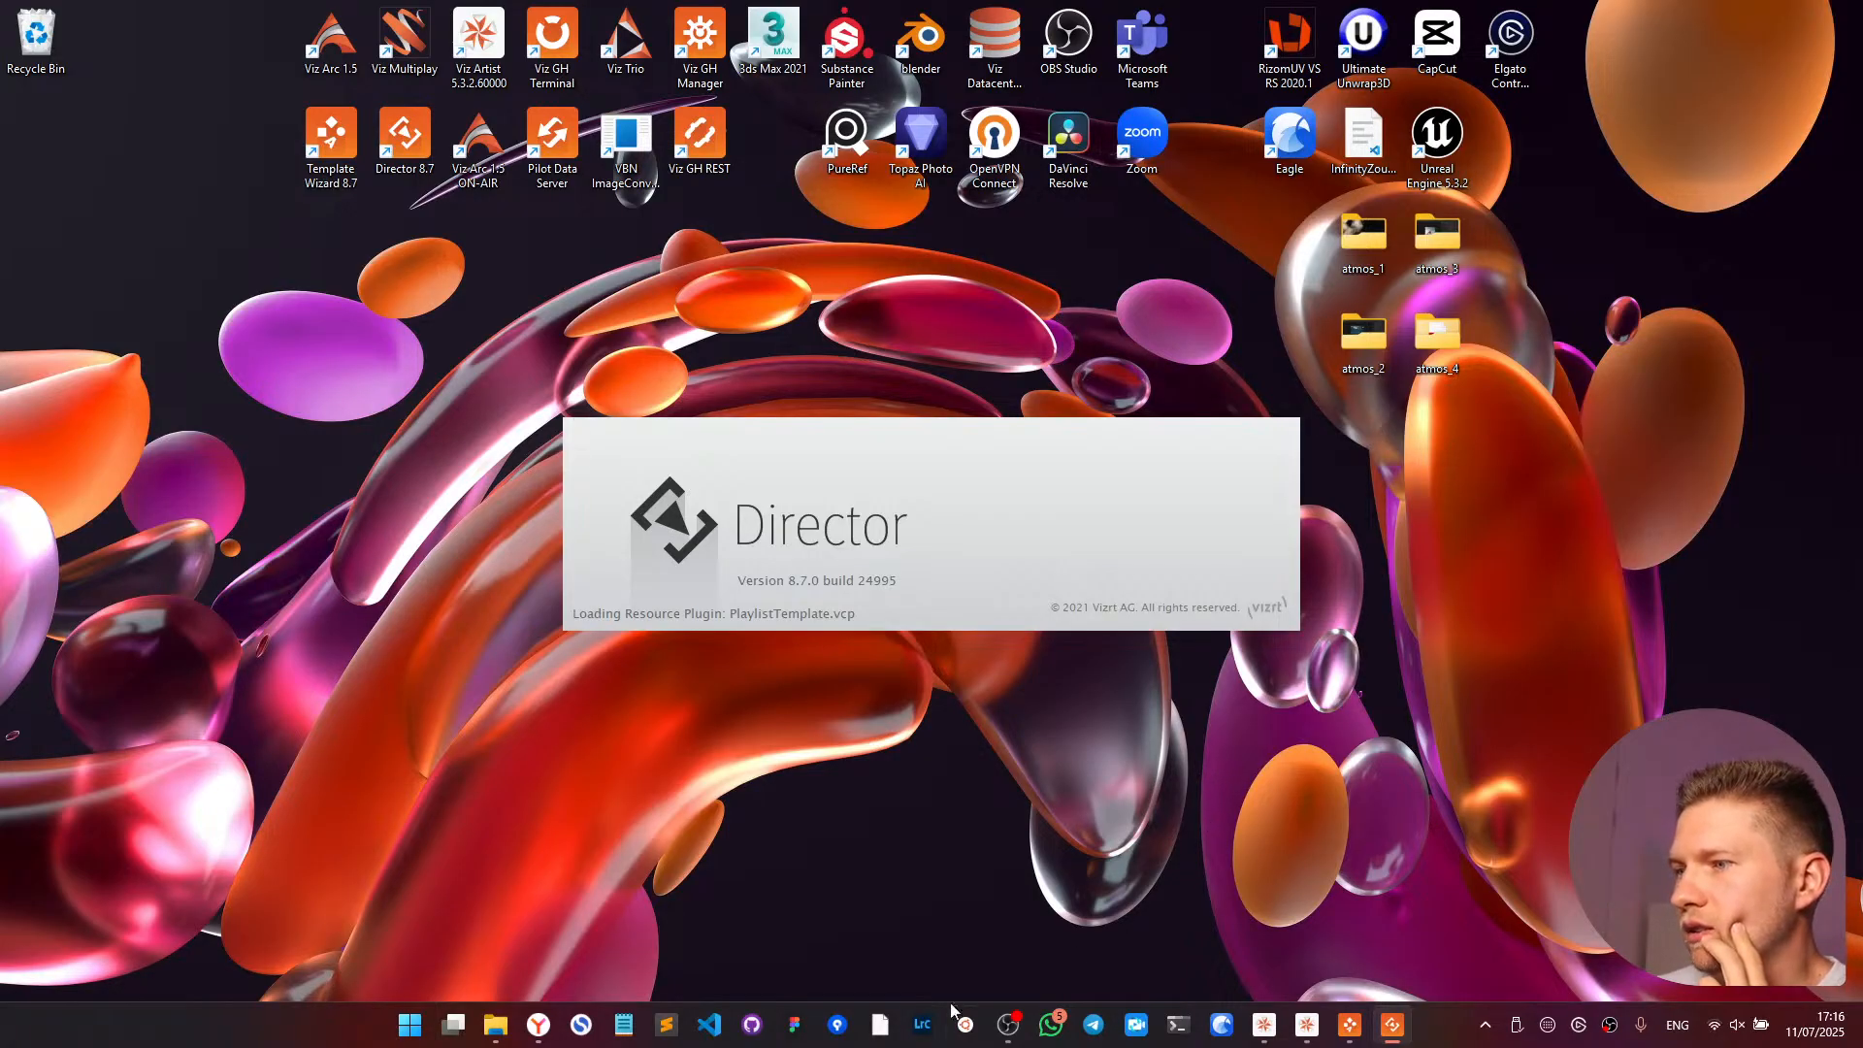
- Switch to Viz Artist, toggle its On Air mode, and minimize it again
left_click(1316, 1036)
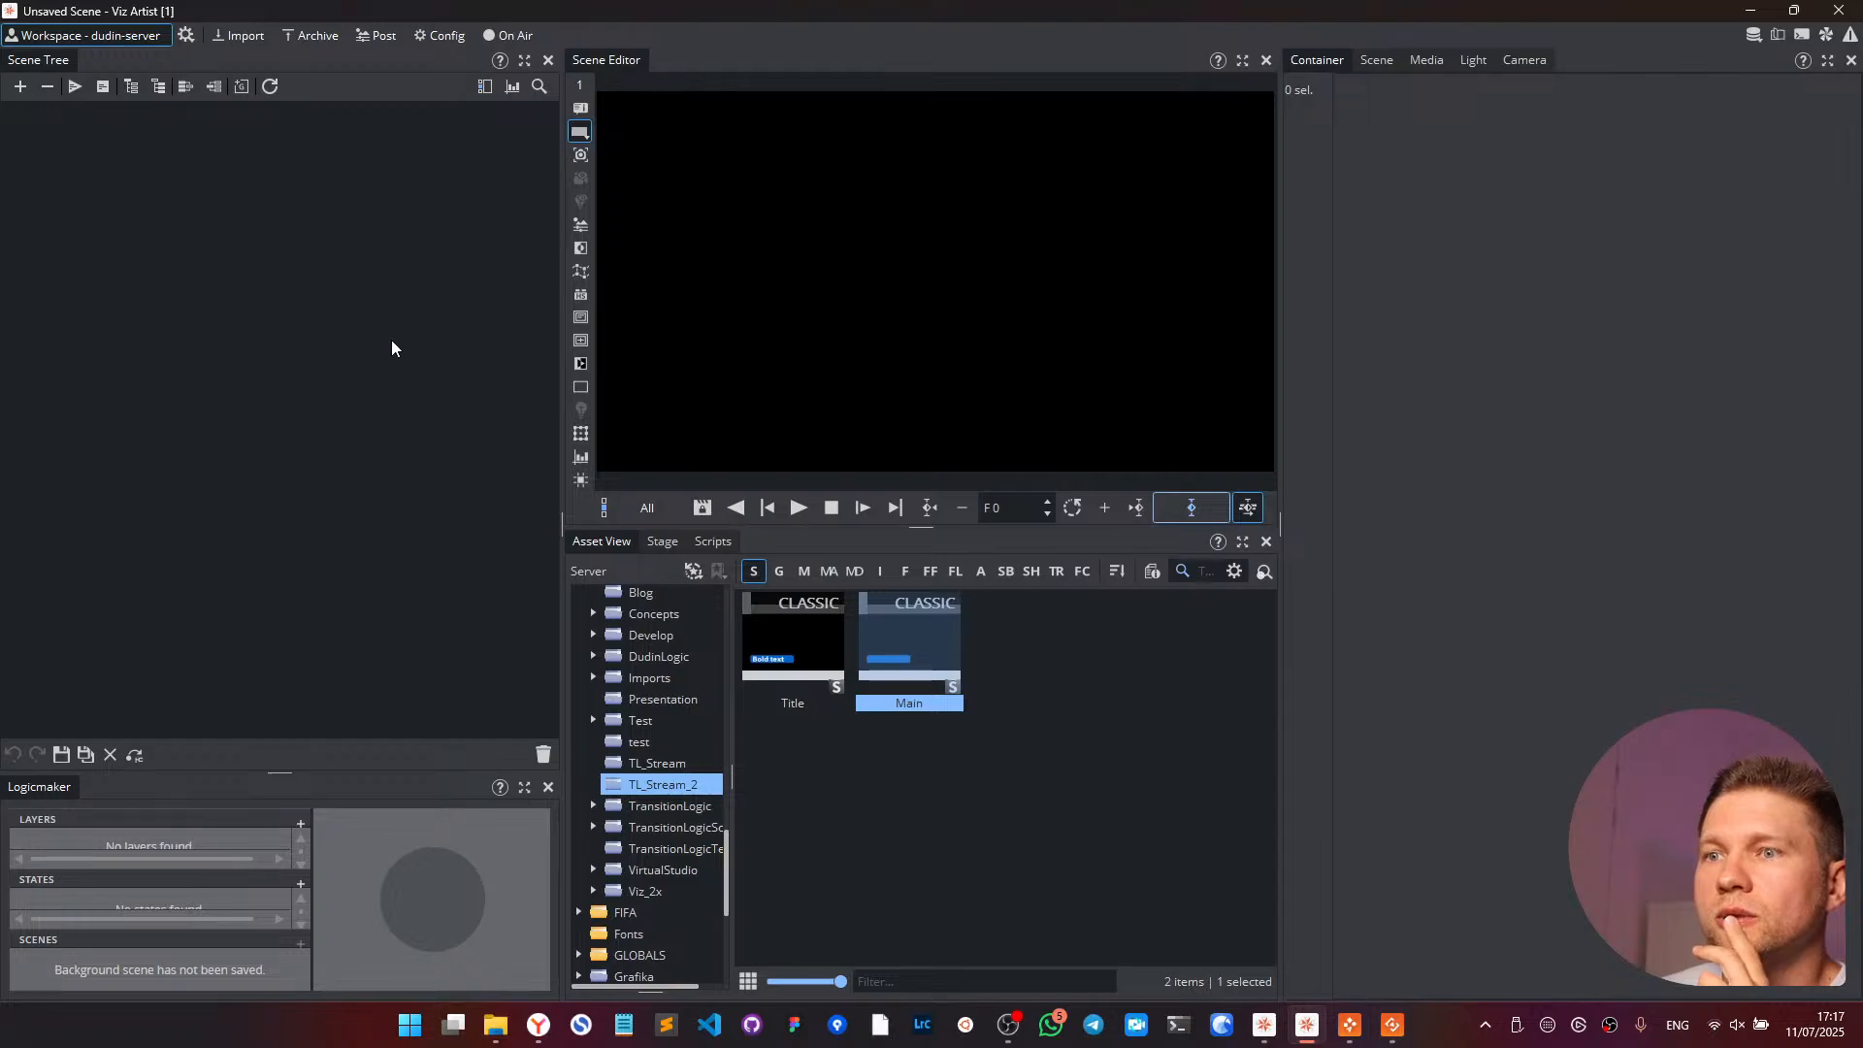
left_click(510, 37)
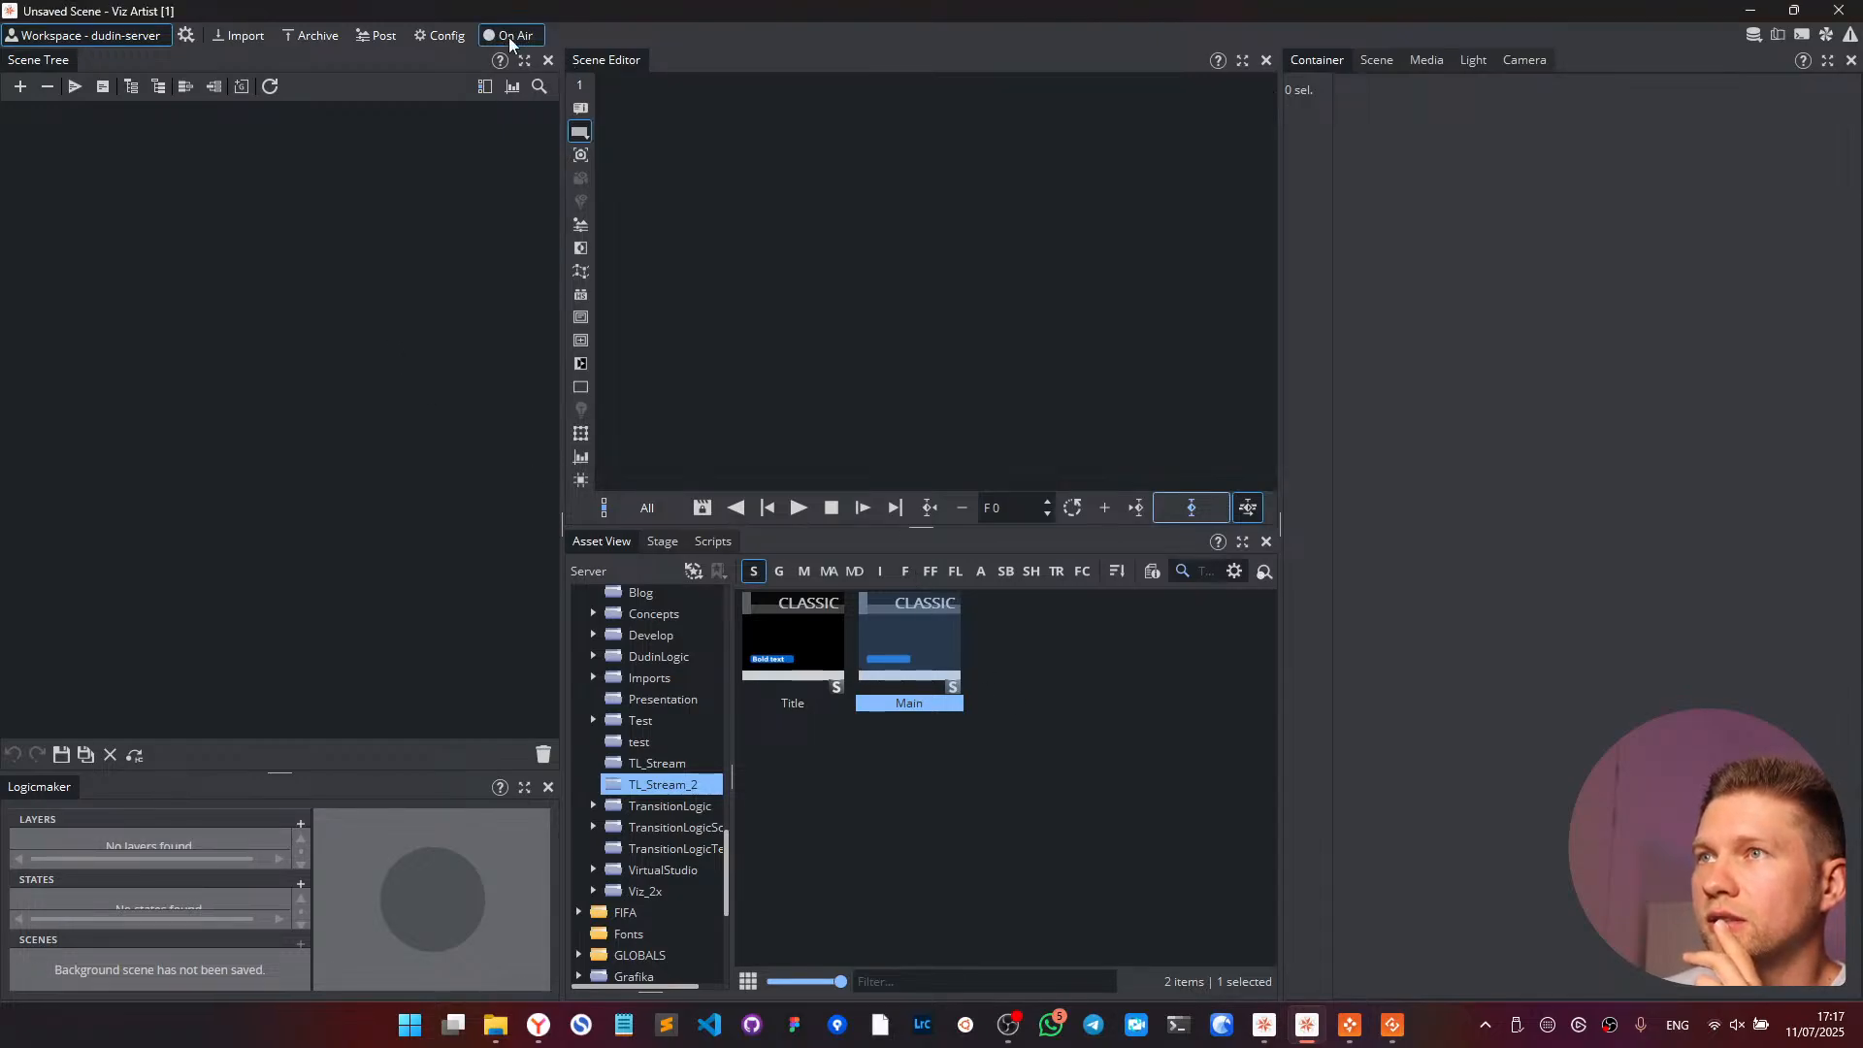
left_click(1752, 14)
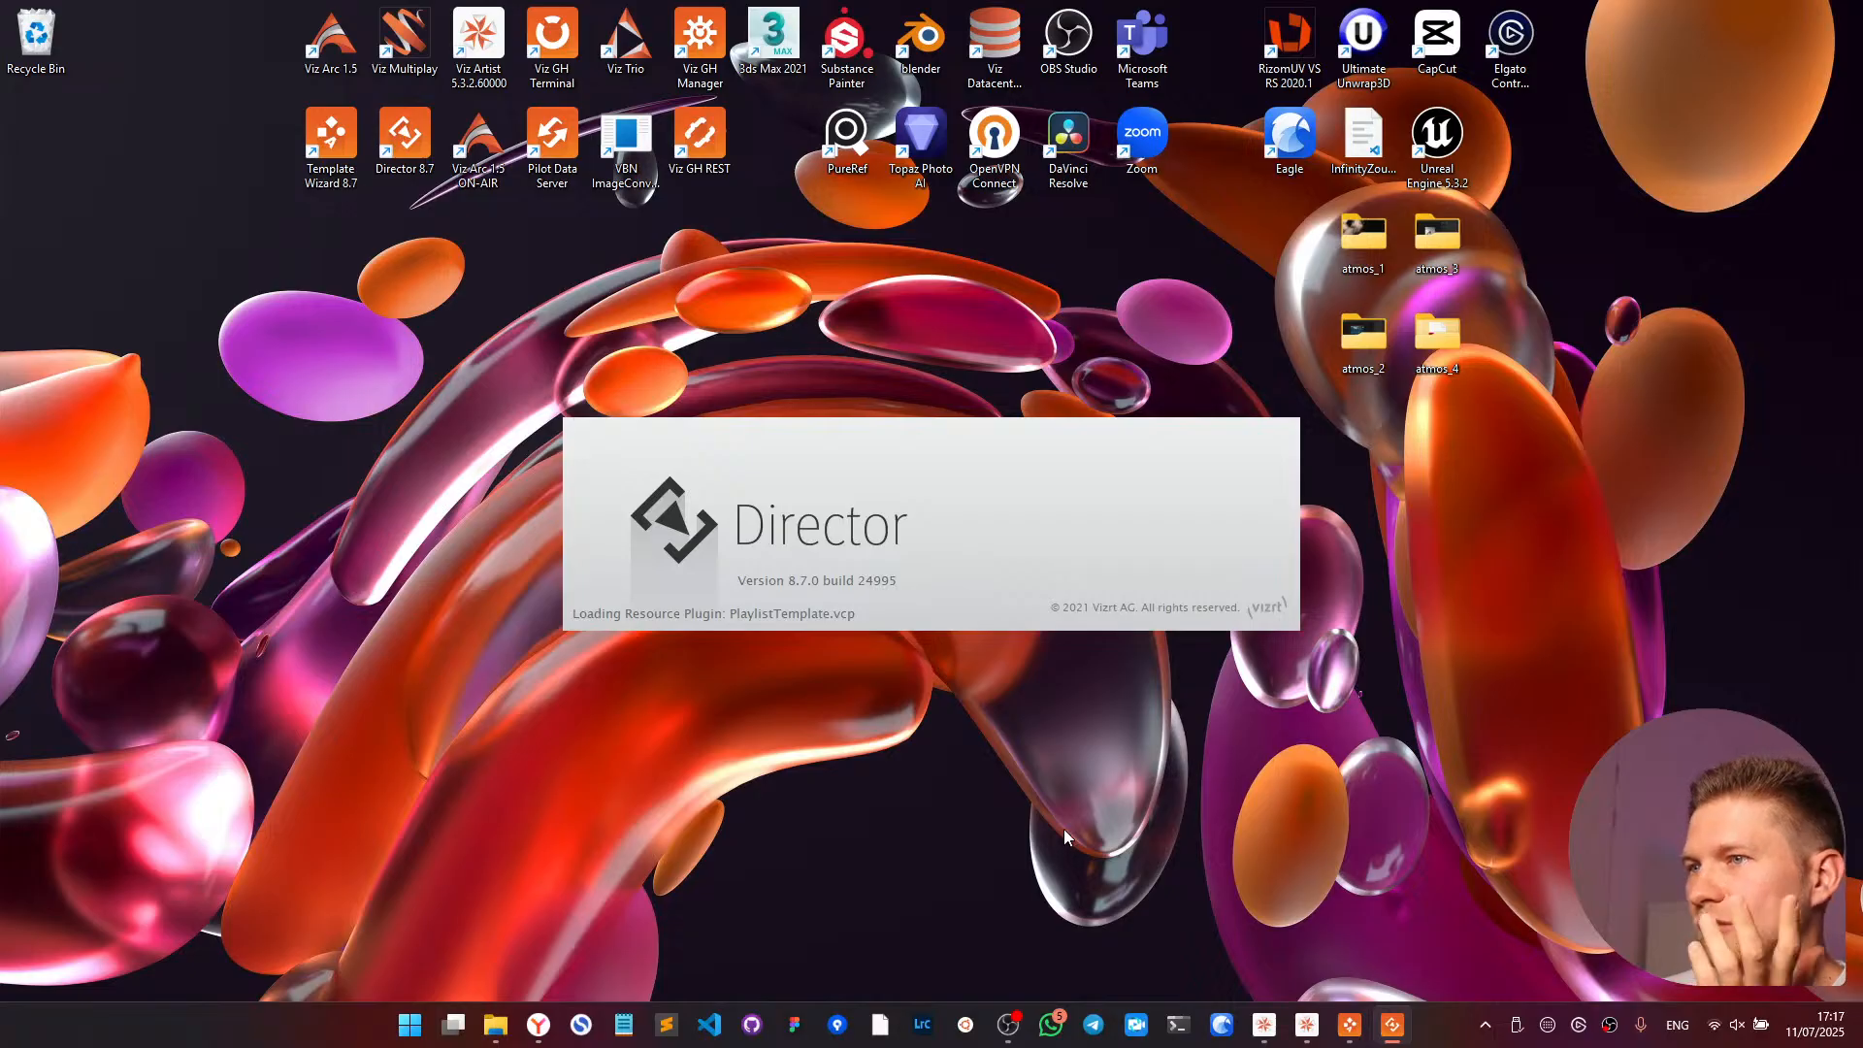
- Return to Template Wizard and widen the TLS: Title form to leave free space beside the text field
mouse_move(1351, 1024)
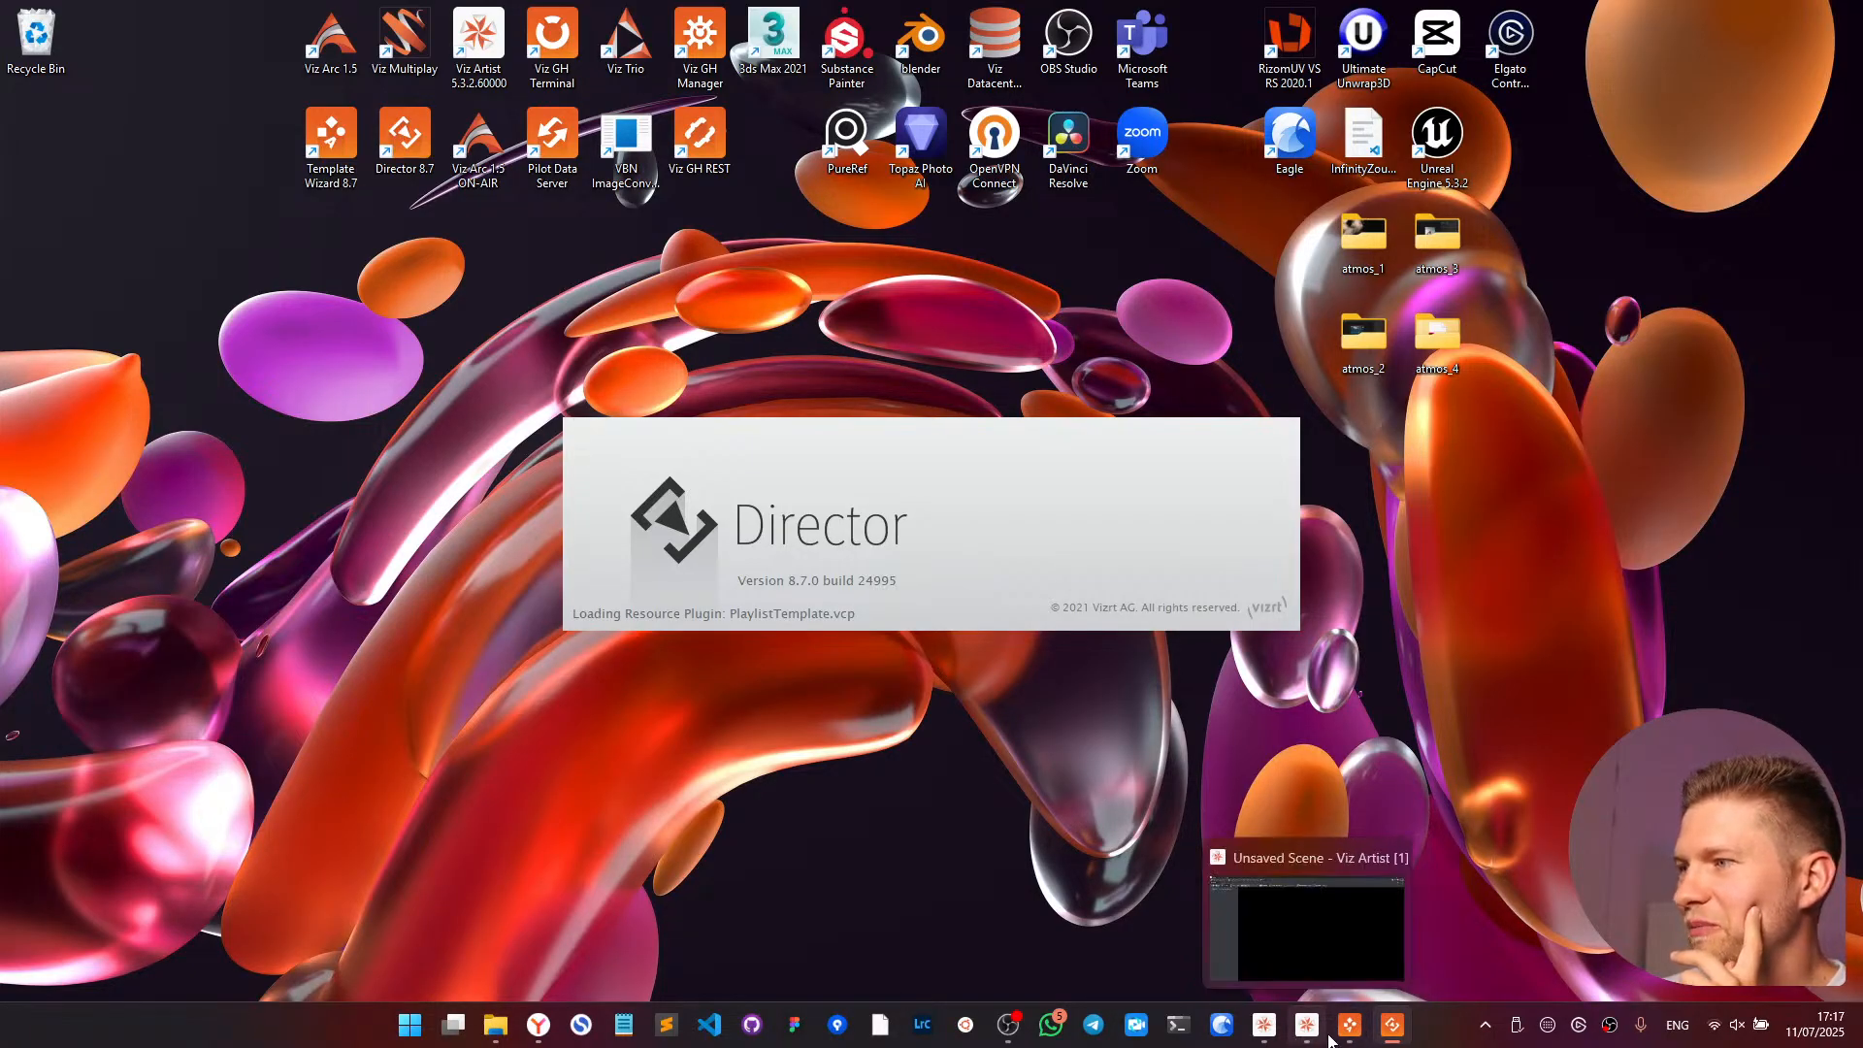
left_click(1350, 1030)
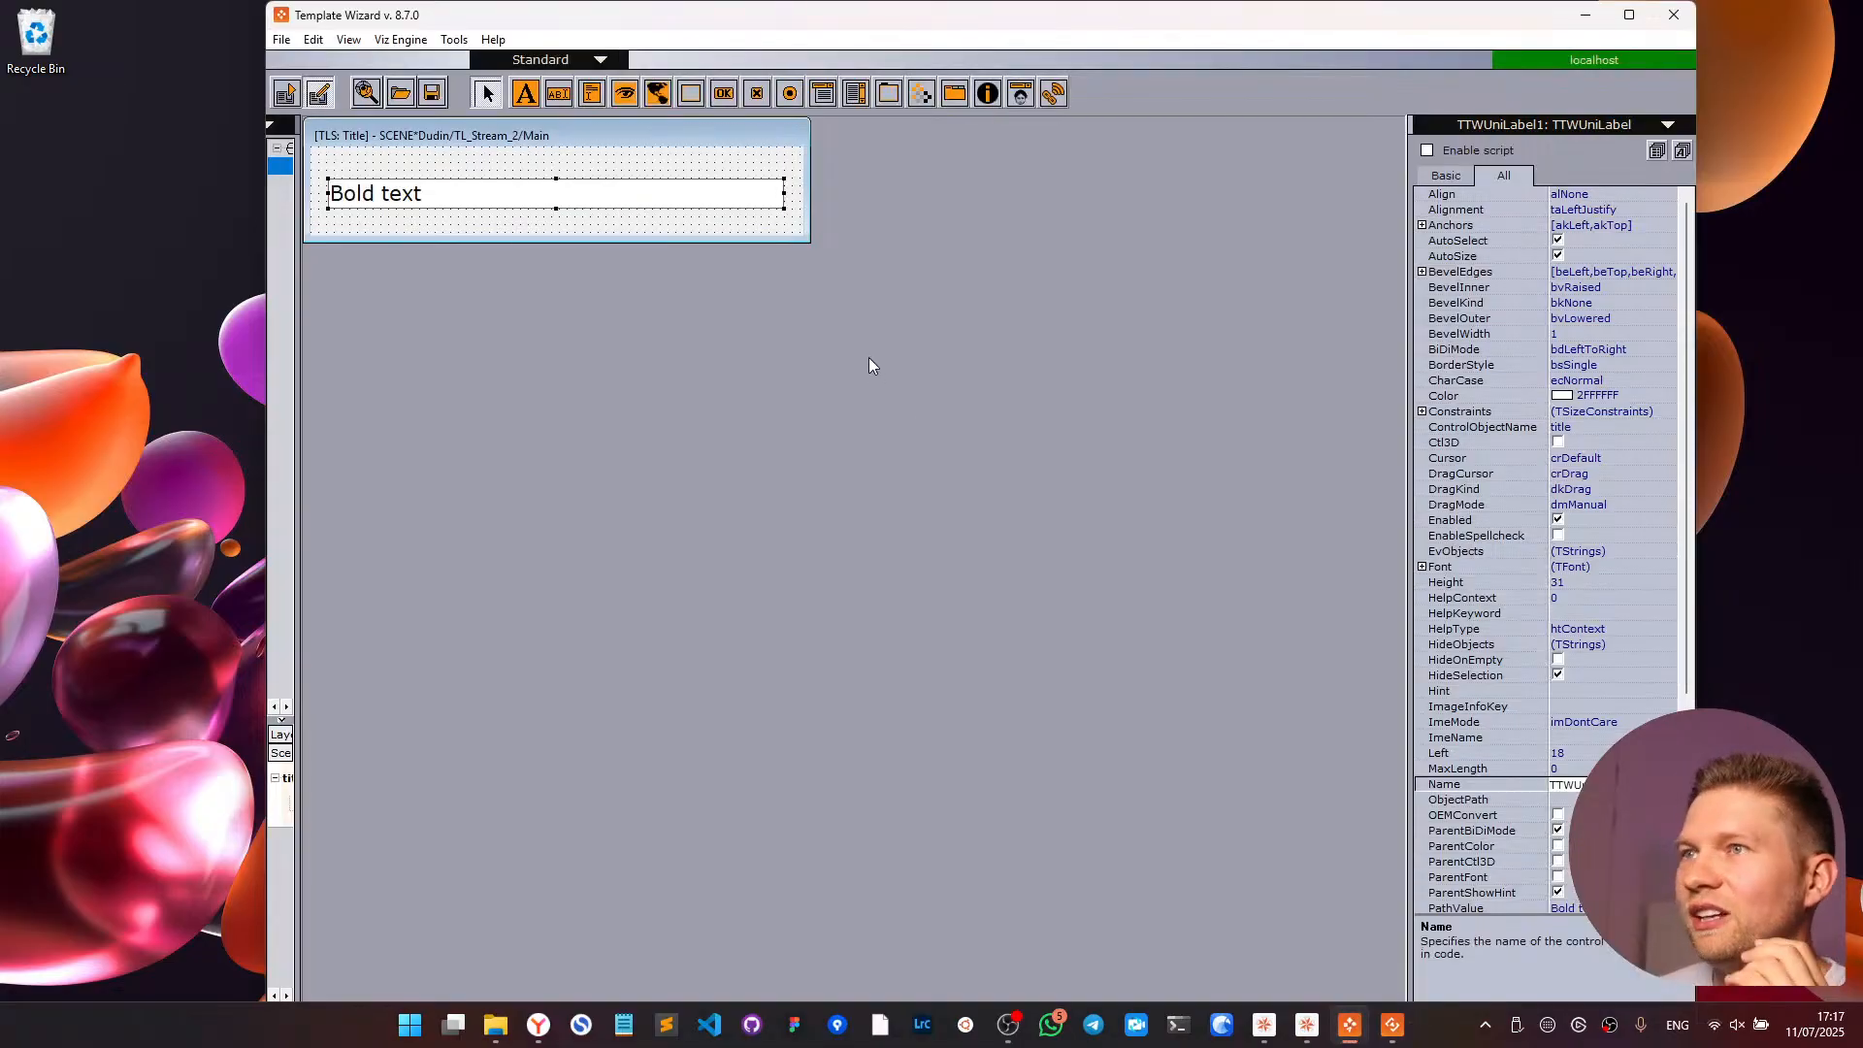
left_click_drag(805, 234, 1040, 281)
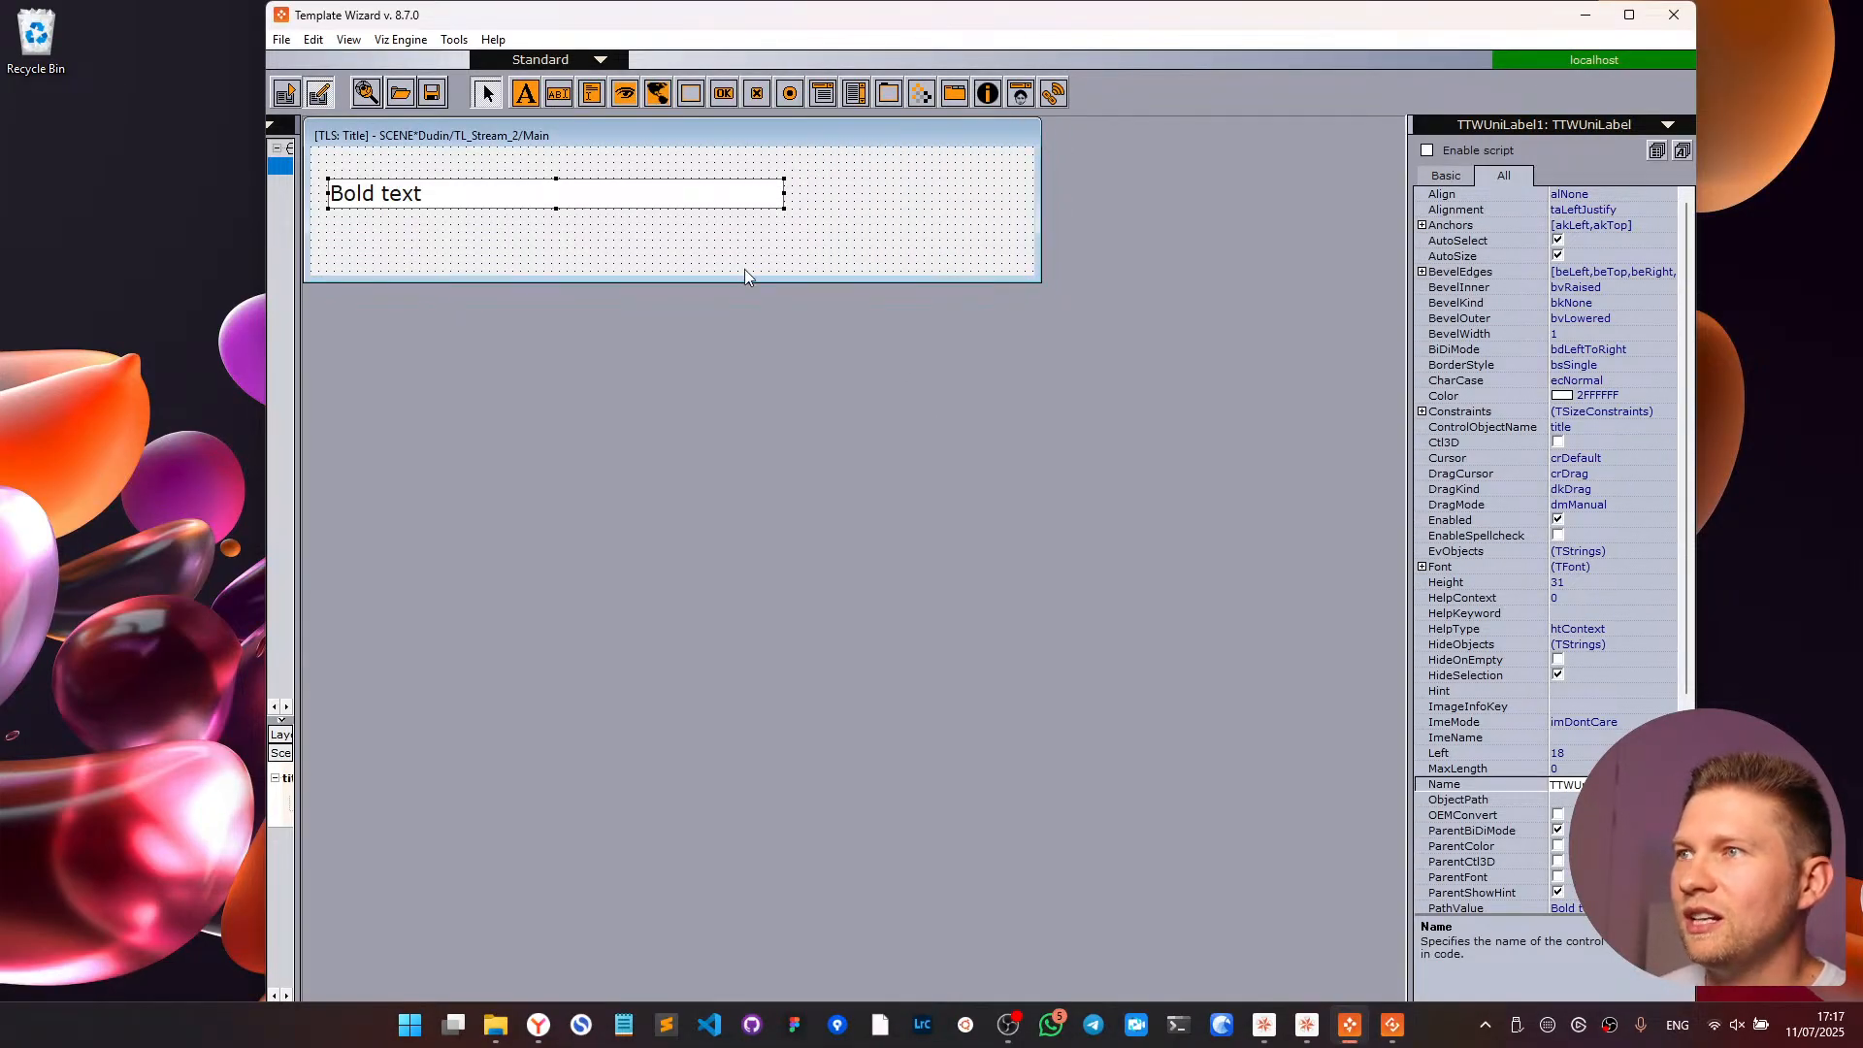
left_click_drag(745, 276, 772, 202)
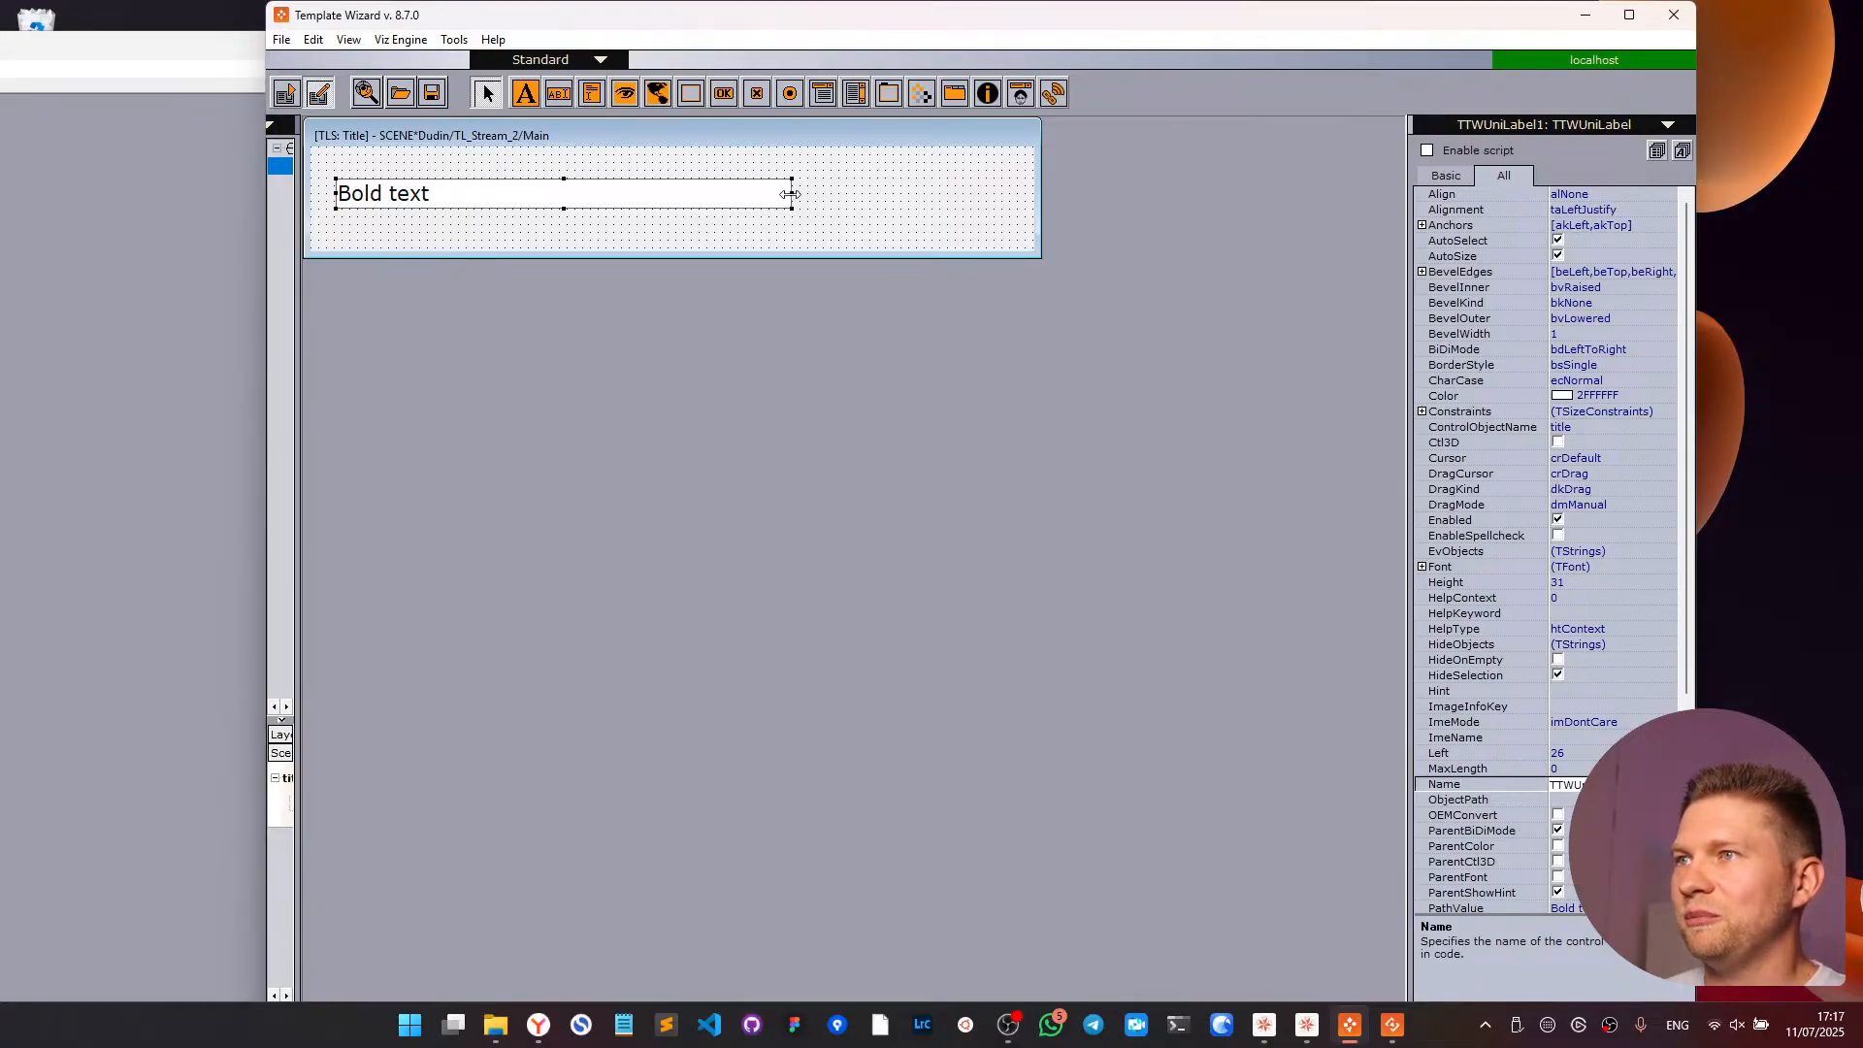
- Add a text label beside the title text field and name it "Label"
left_click(535, 95)
left_click(814, 197)
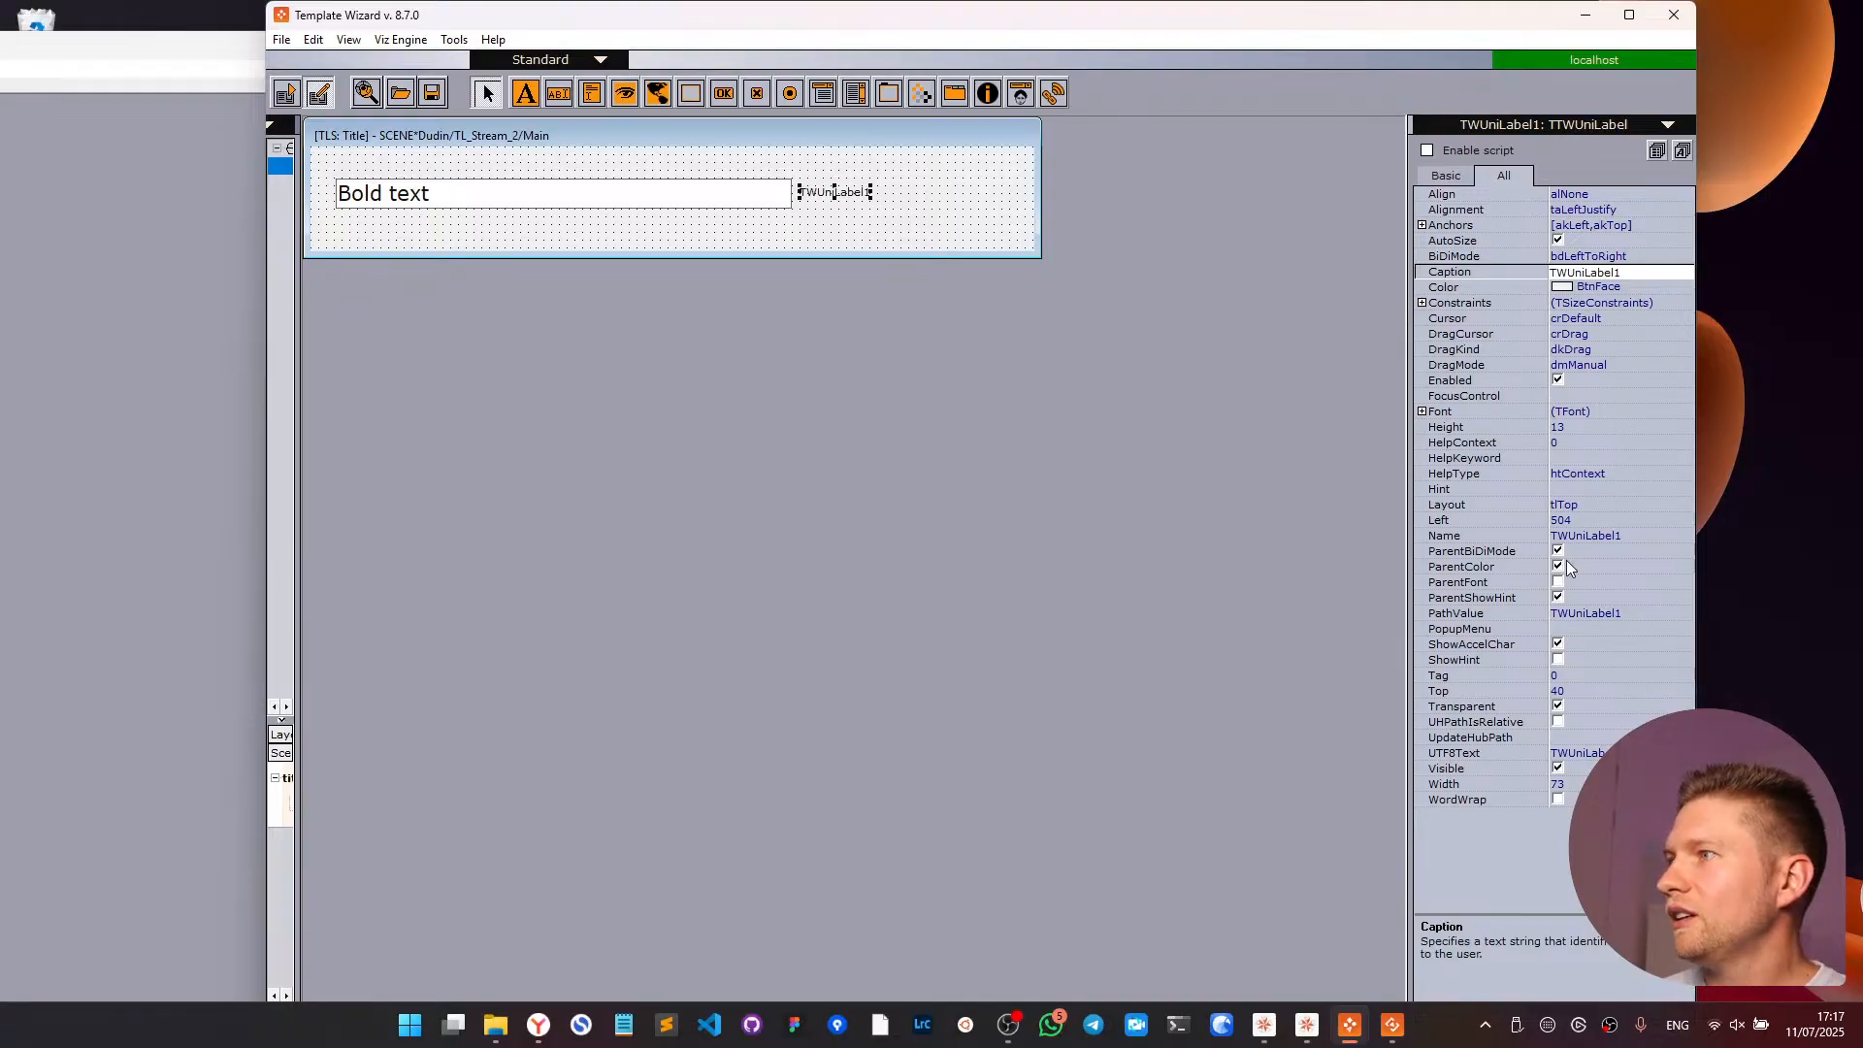
left_click(1589, 537)
left_click_drag(1586, 538, 1544, 539)
key("BackSpace")
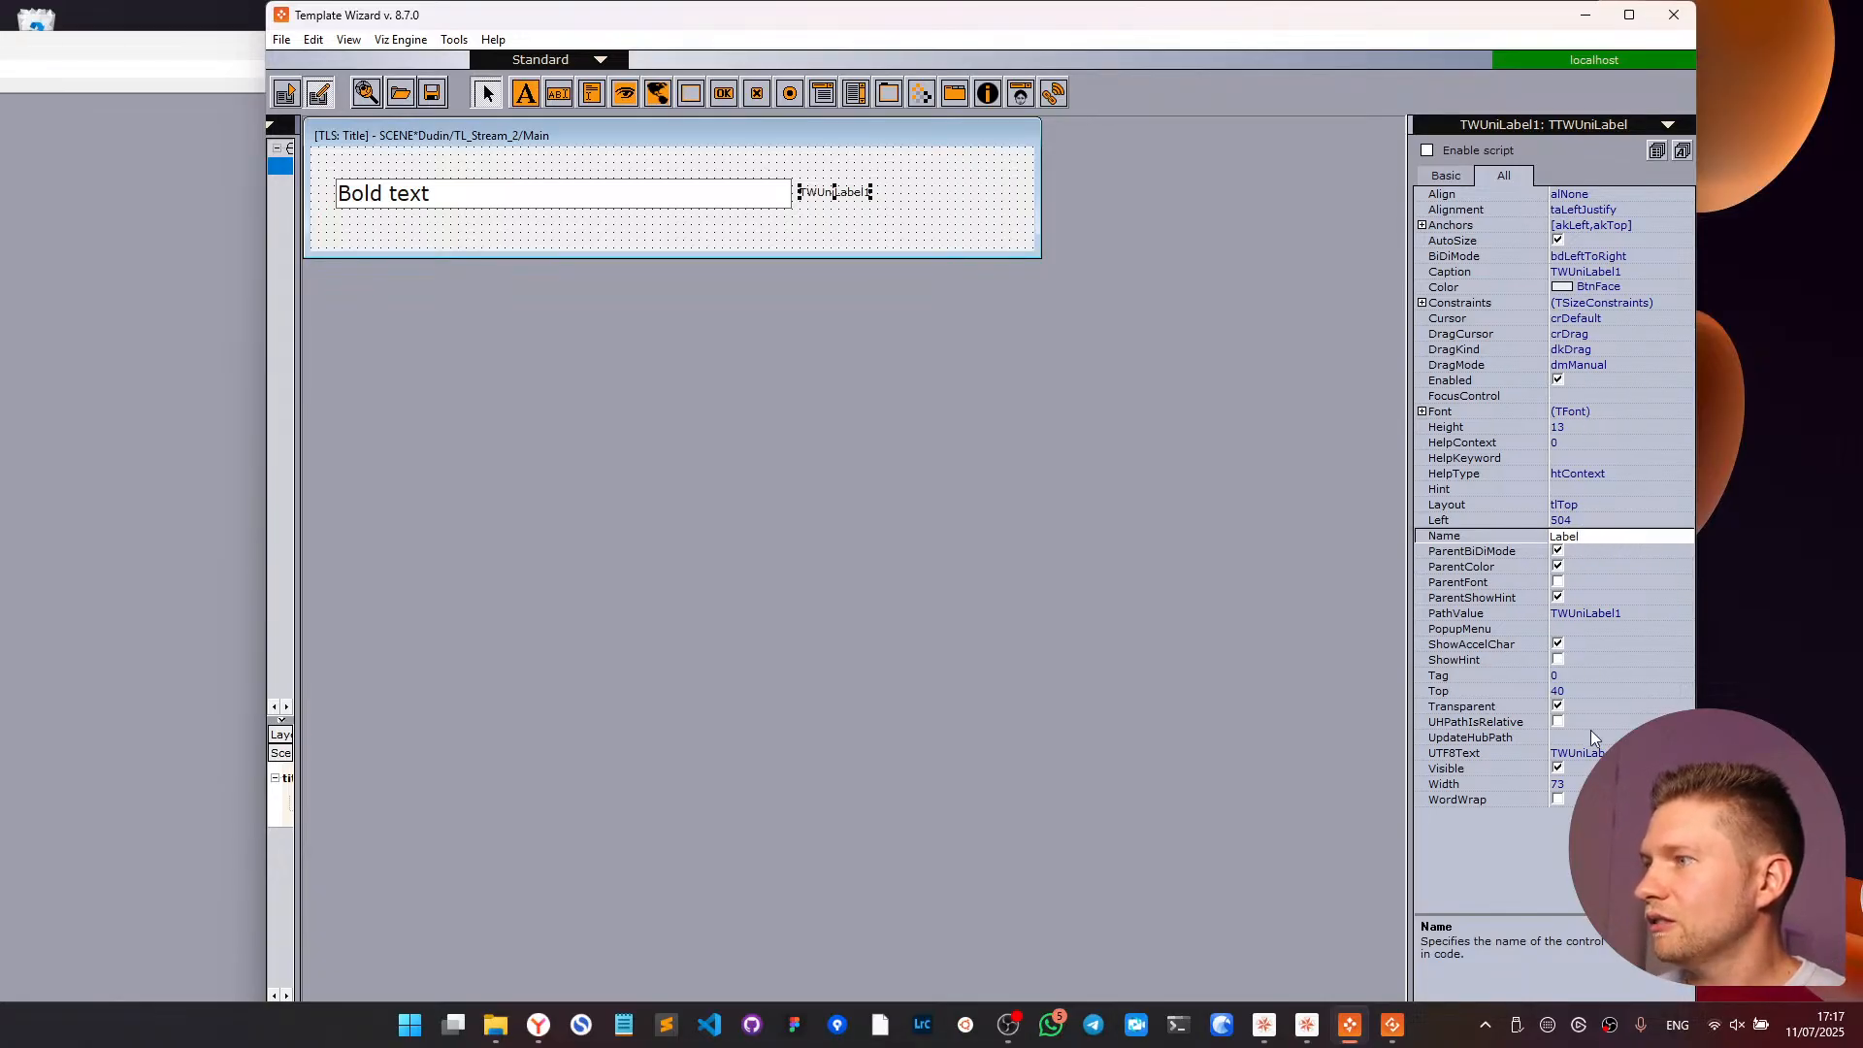
- Enable scripting for the template and create an OnChange event handler for the title text field
left_click(1427, 150)
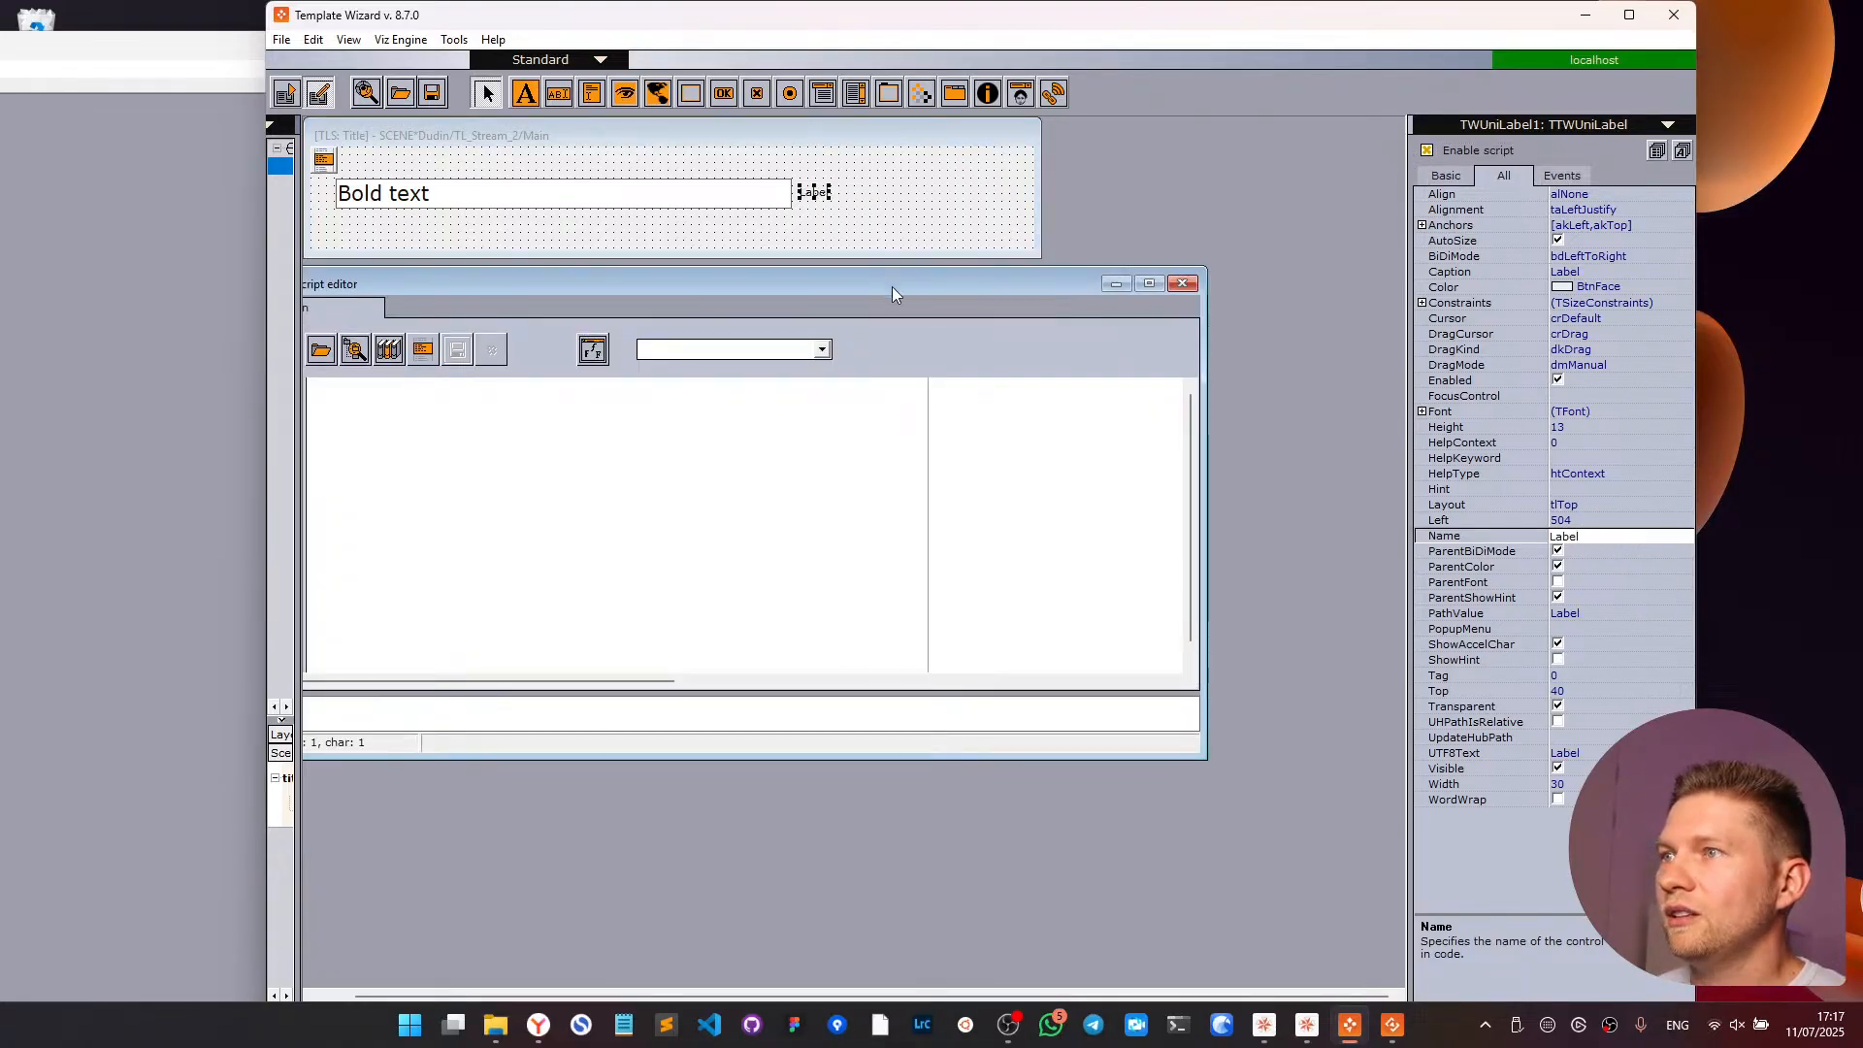
left_click_drag(892, 287, 1019, 428)
left_click(698, 194)
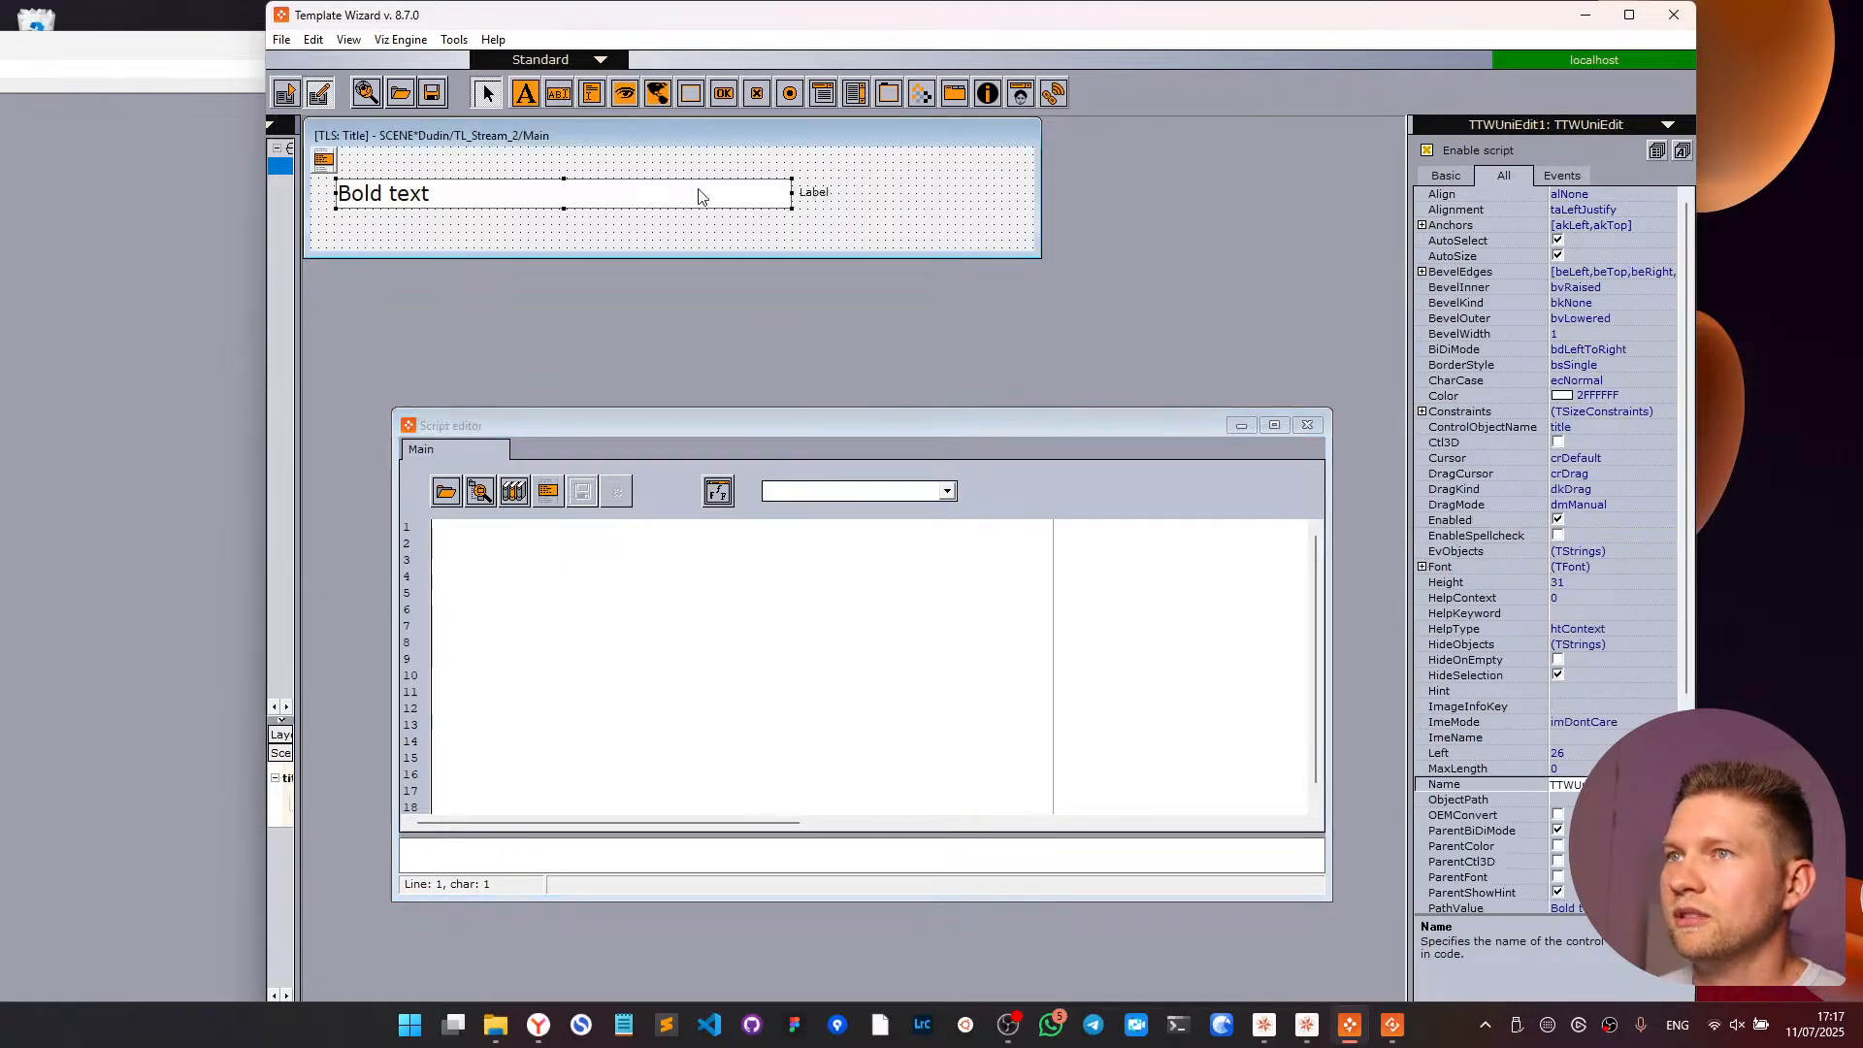
left_click(1564, 175)
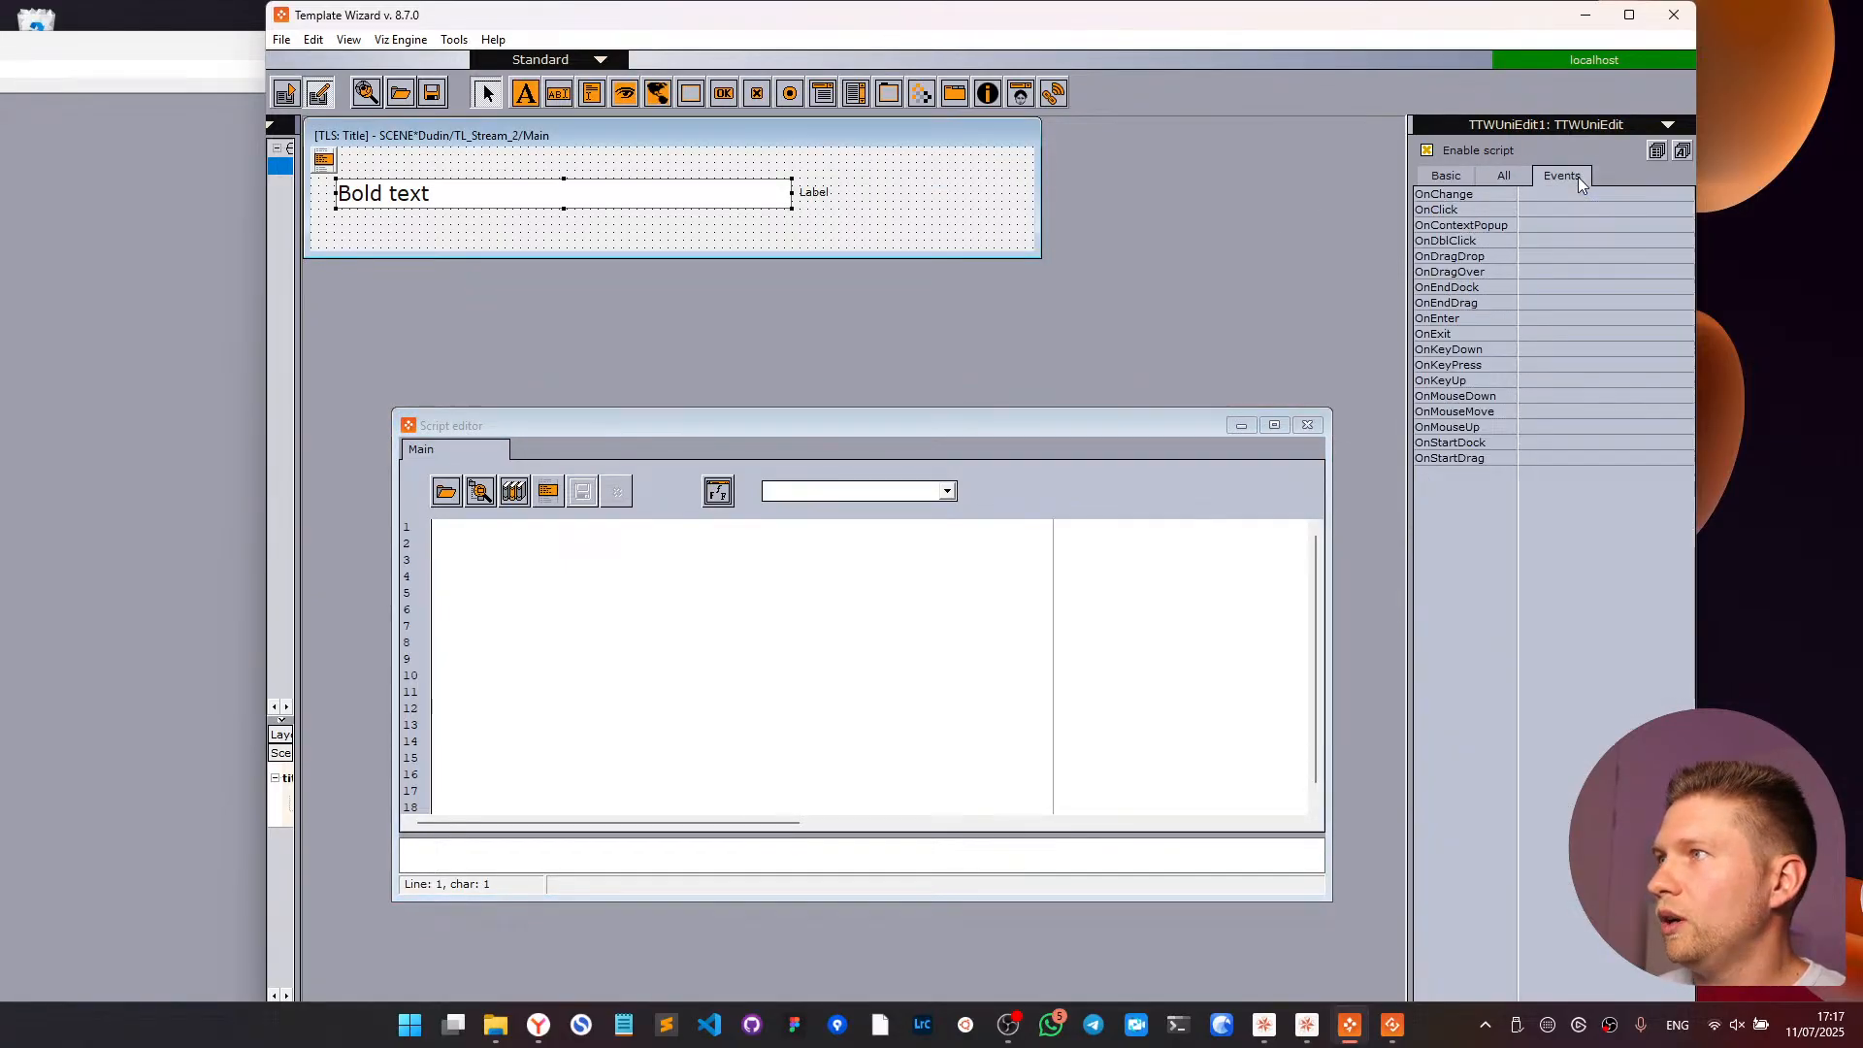
double_click(1530, 194)
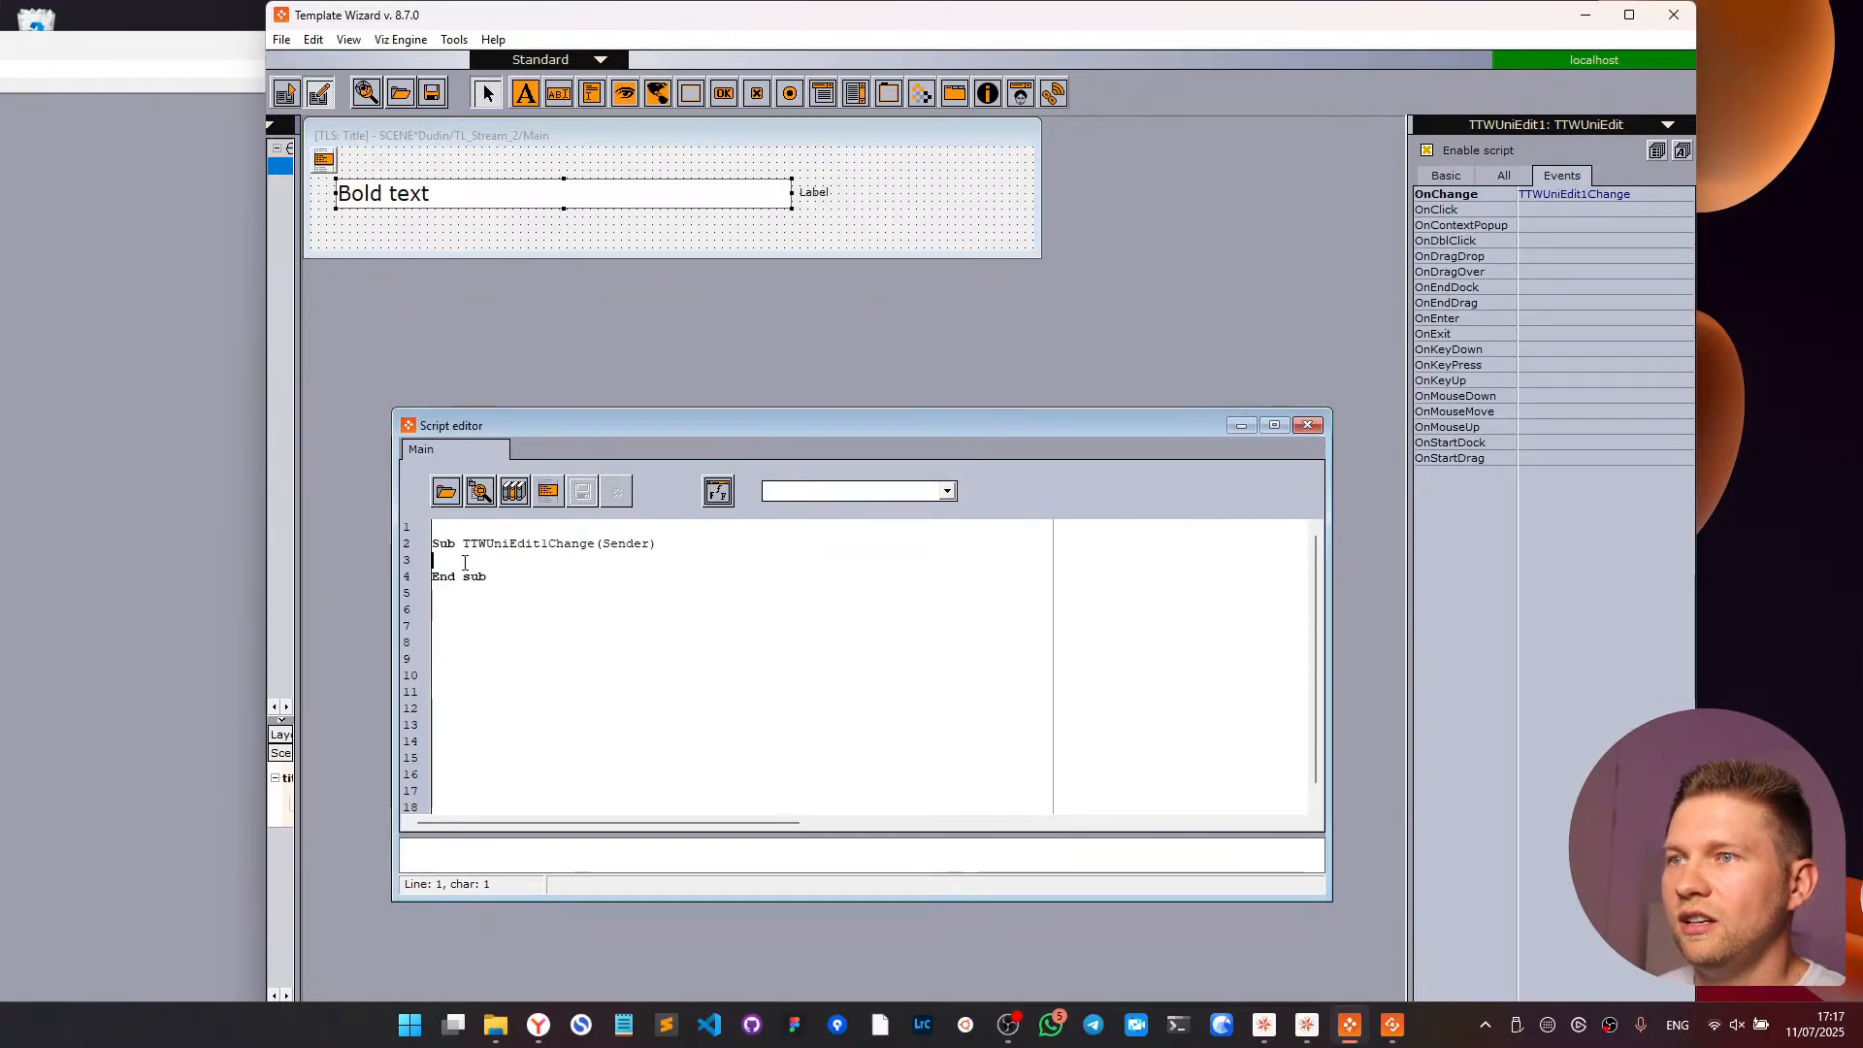
- Rename the title text field control as EditTitle
left_click(512, 237)
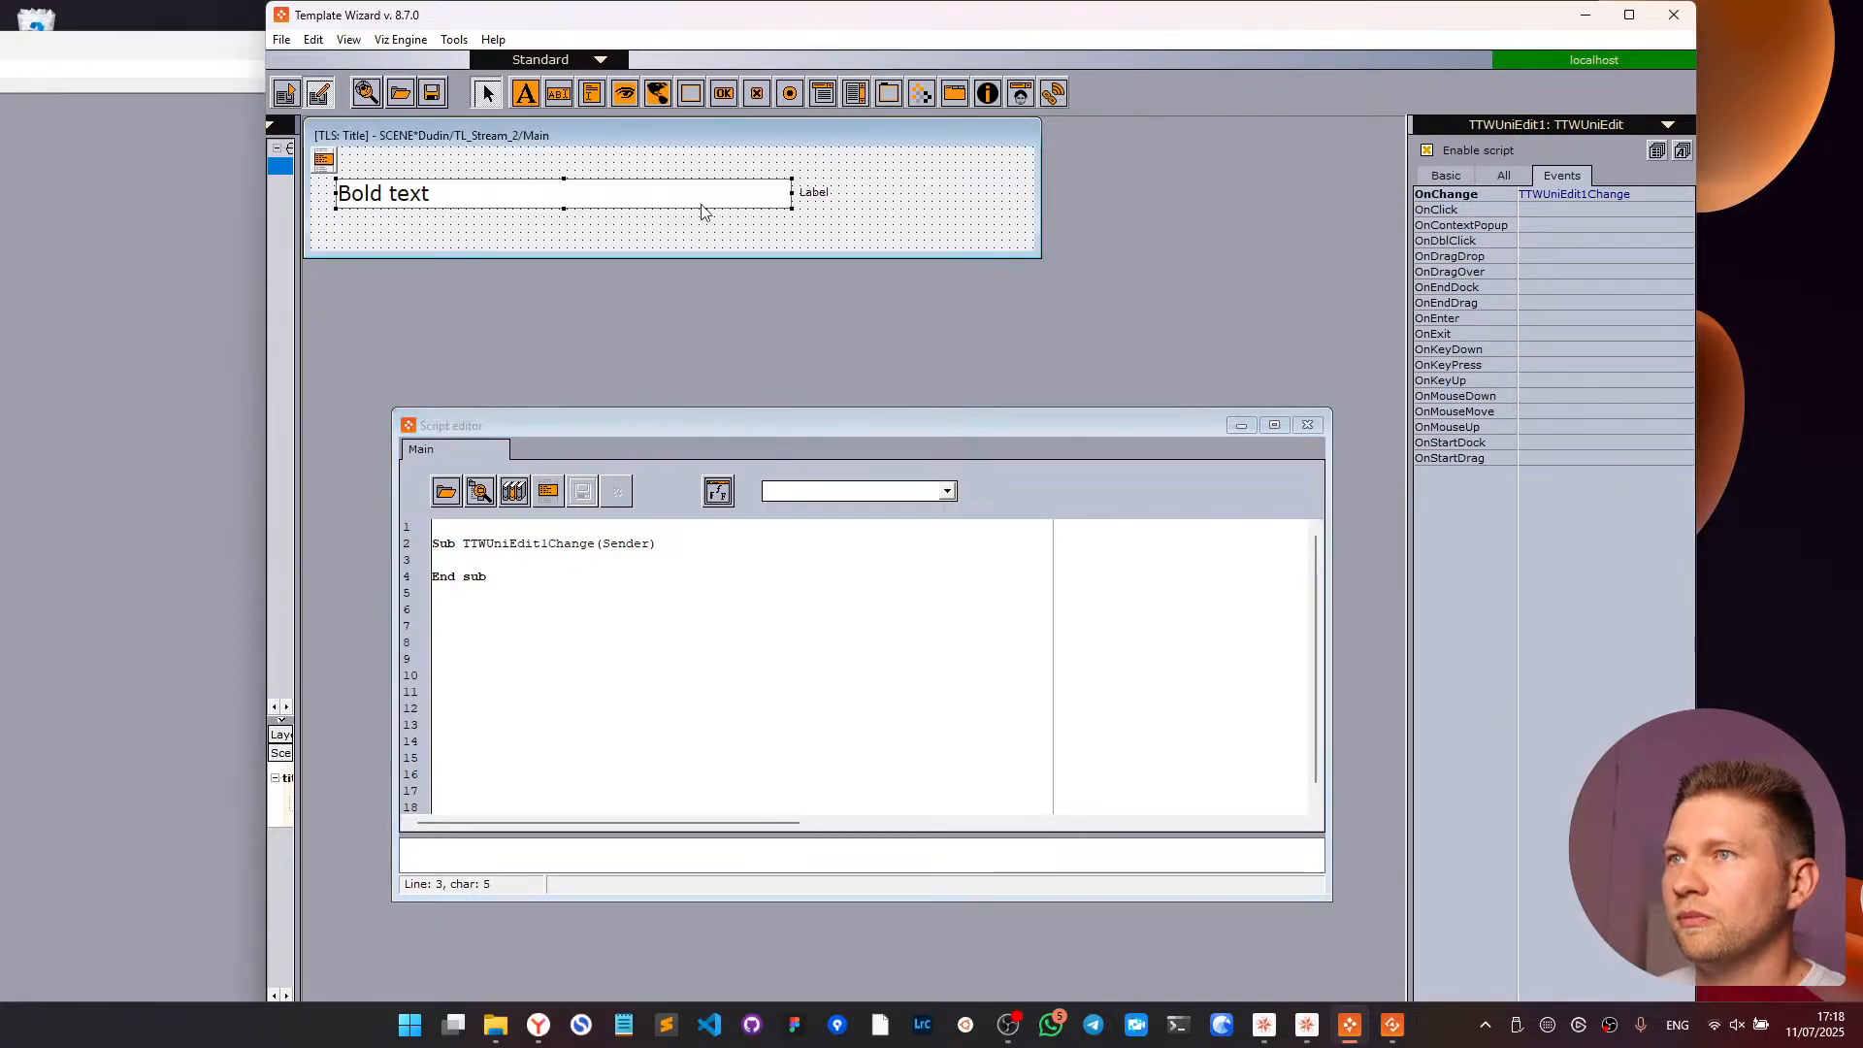
left_click(1512, 179)
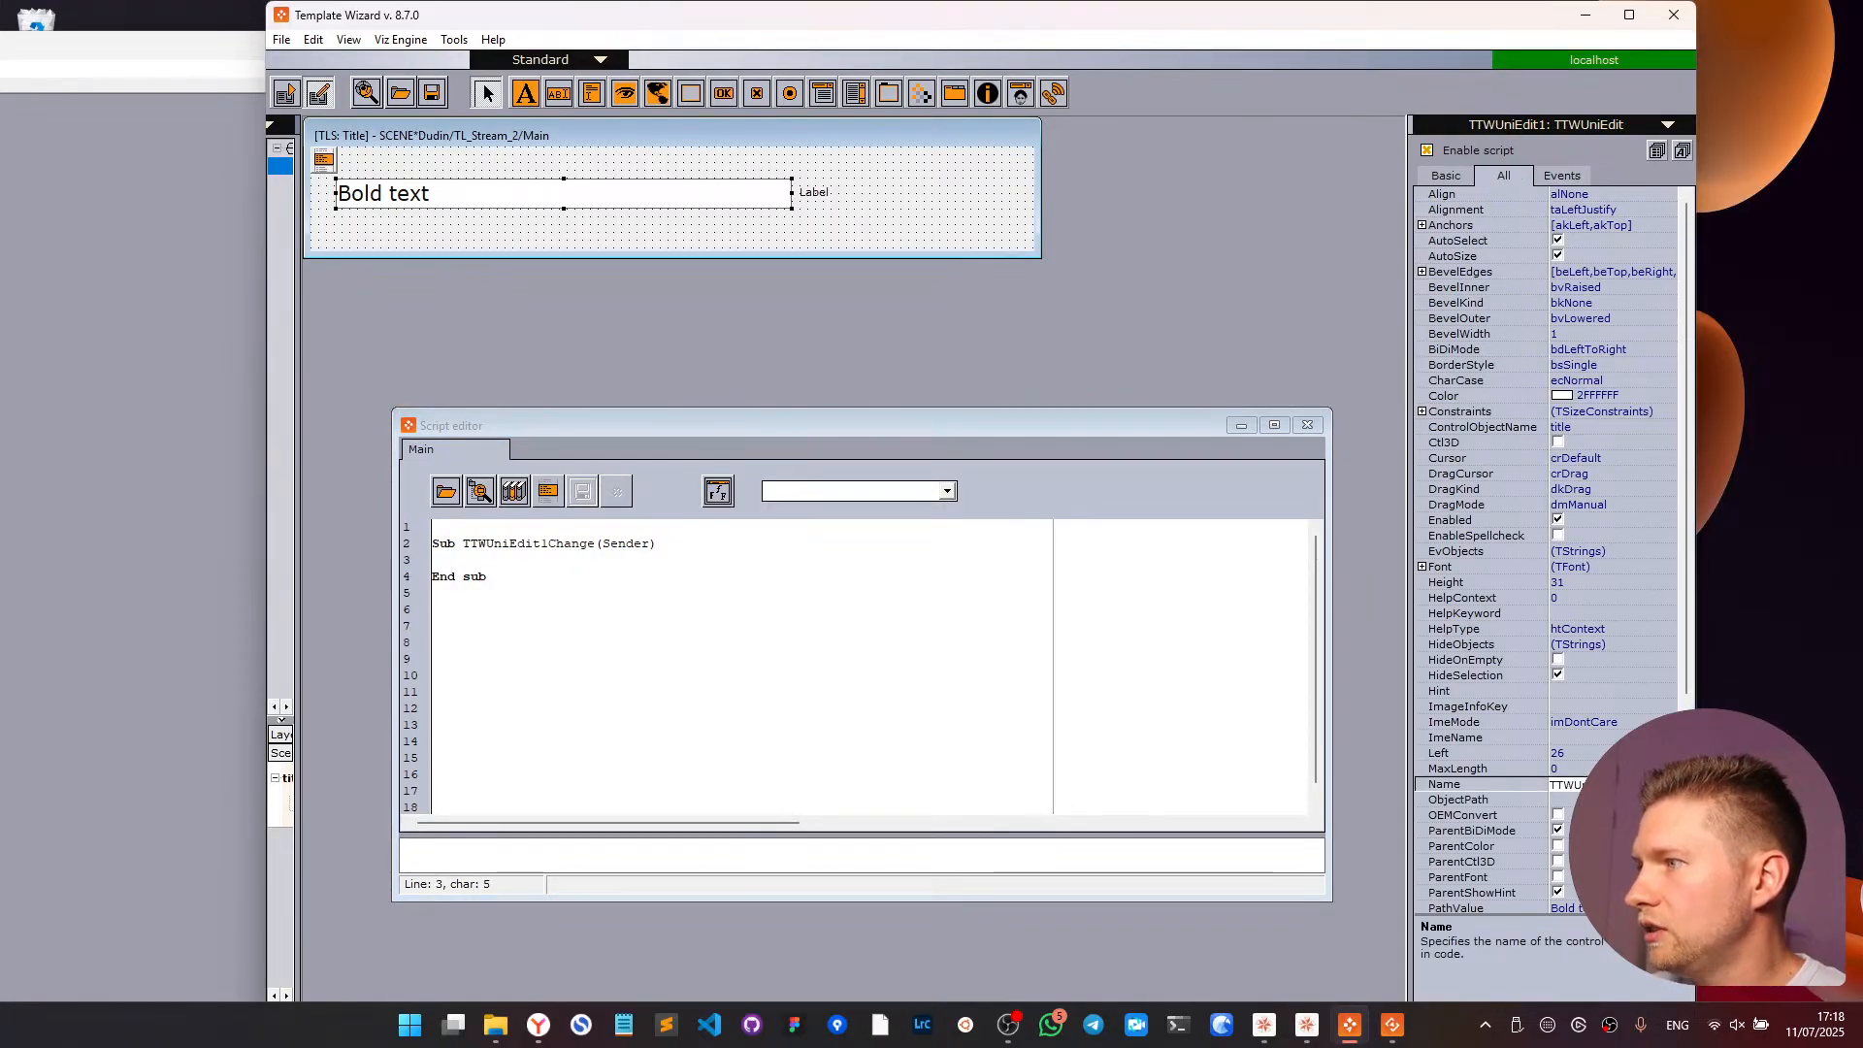
left_click_drag(1591, 784, 1515, 787)
key("BackSpace")
double_click(1568, 784)
left_click(1584, 783)
key("BackSpace")
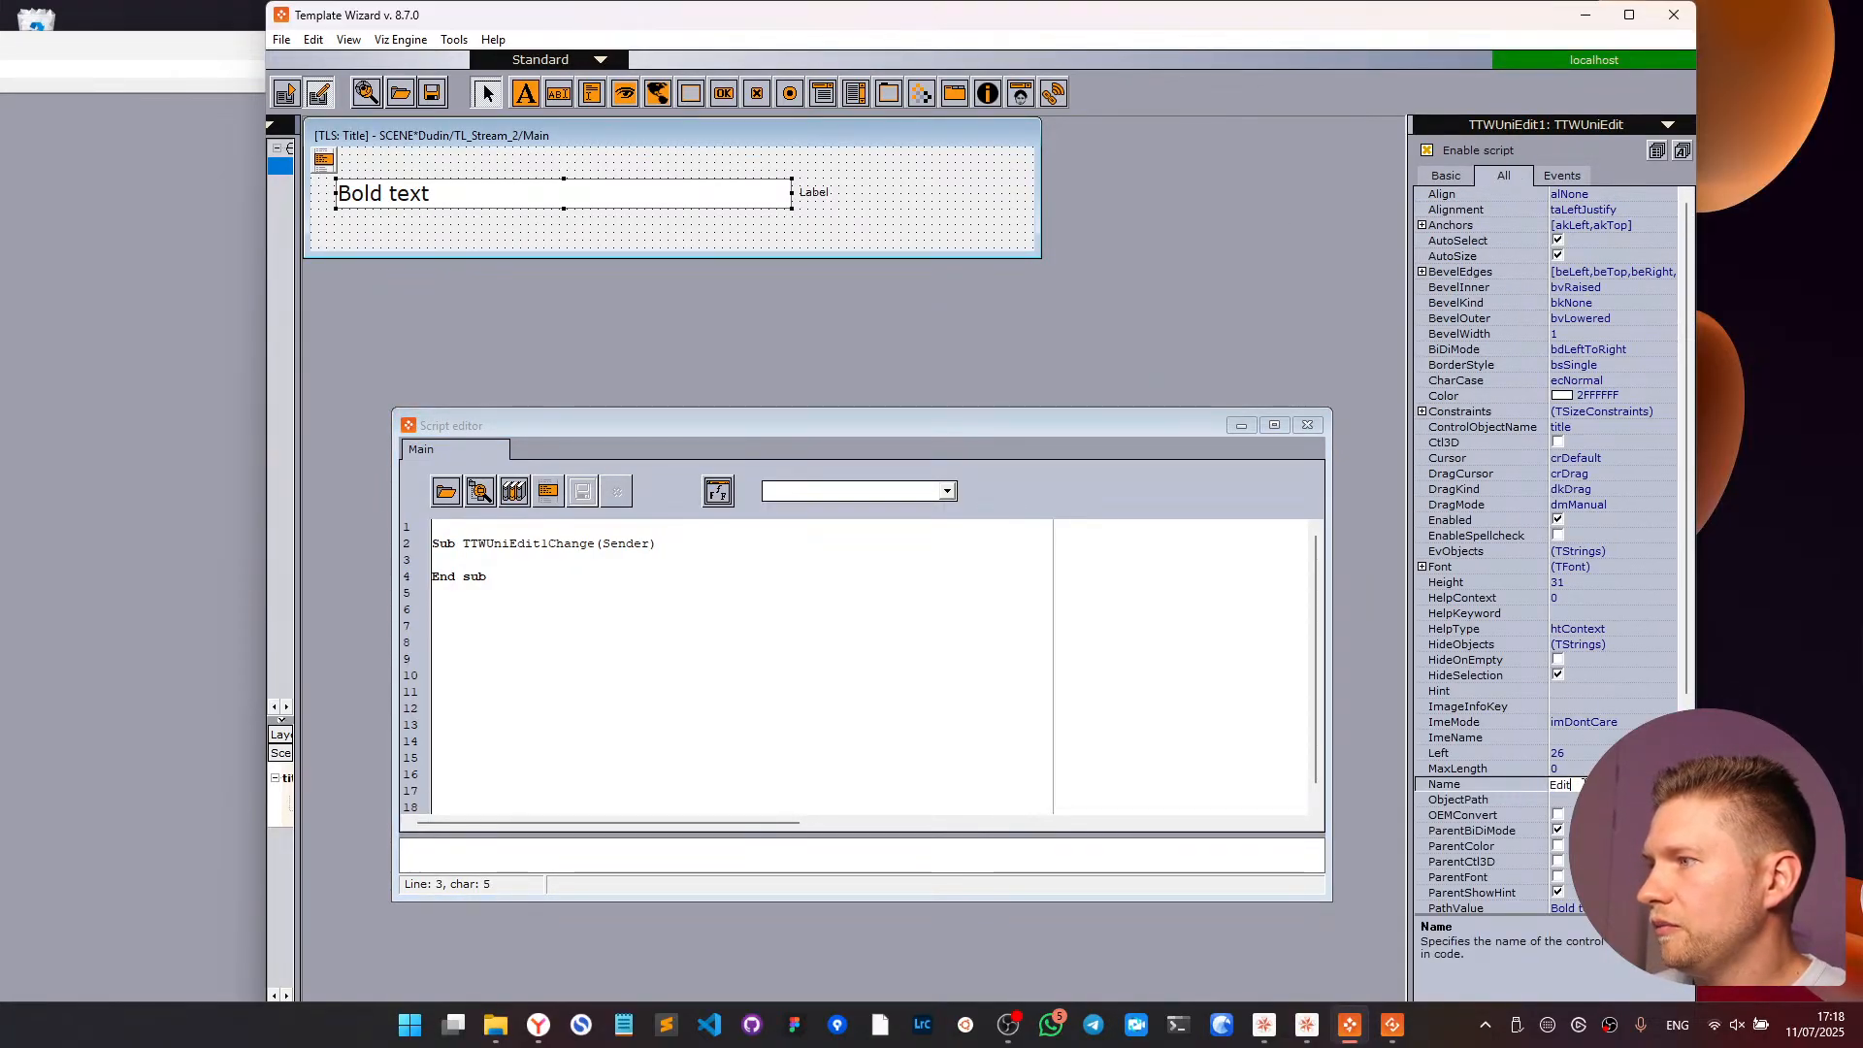
type("Title")
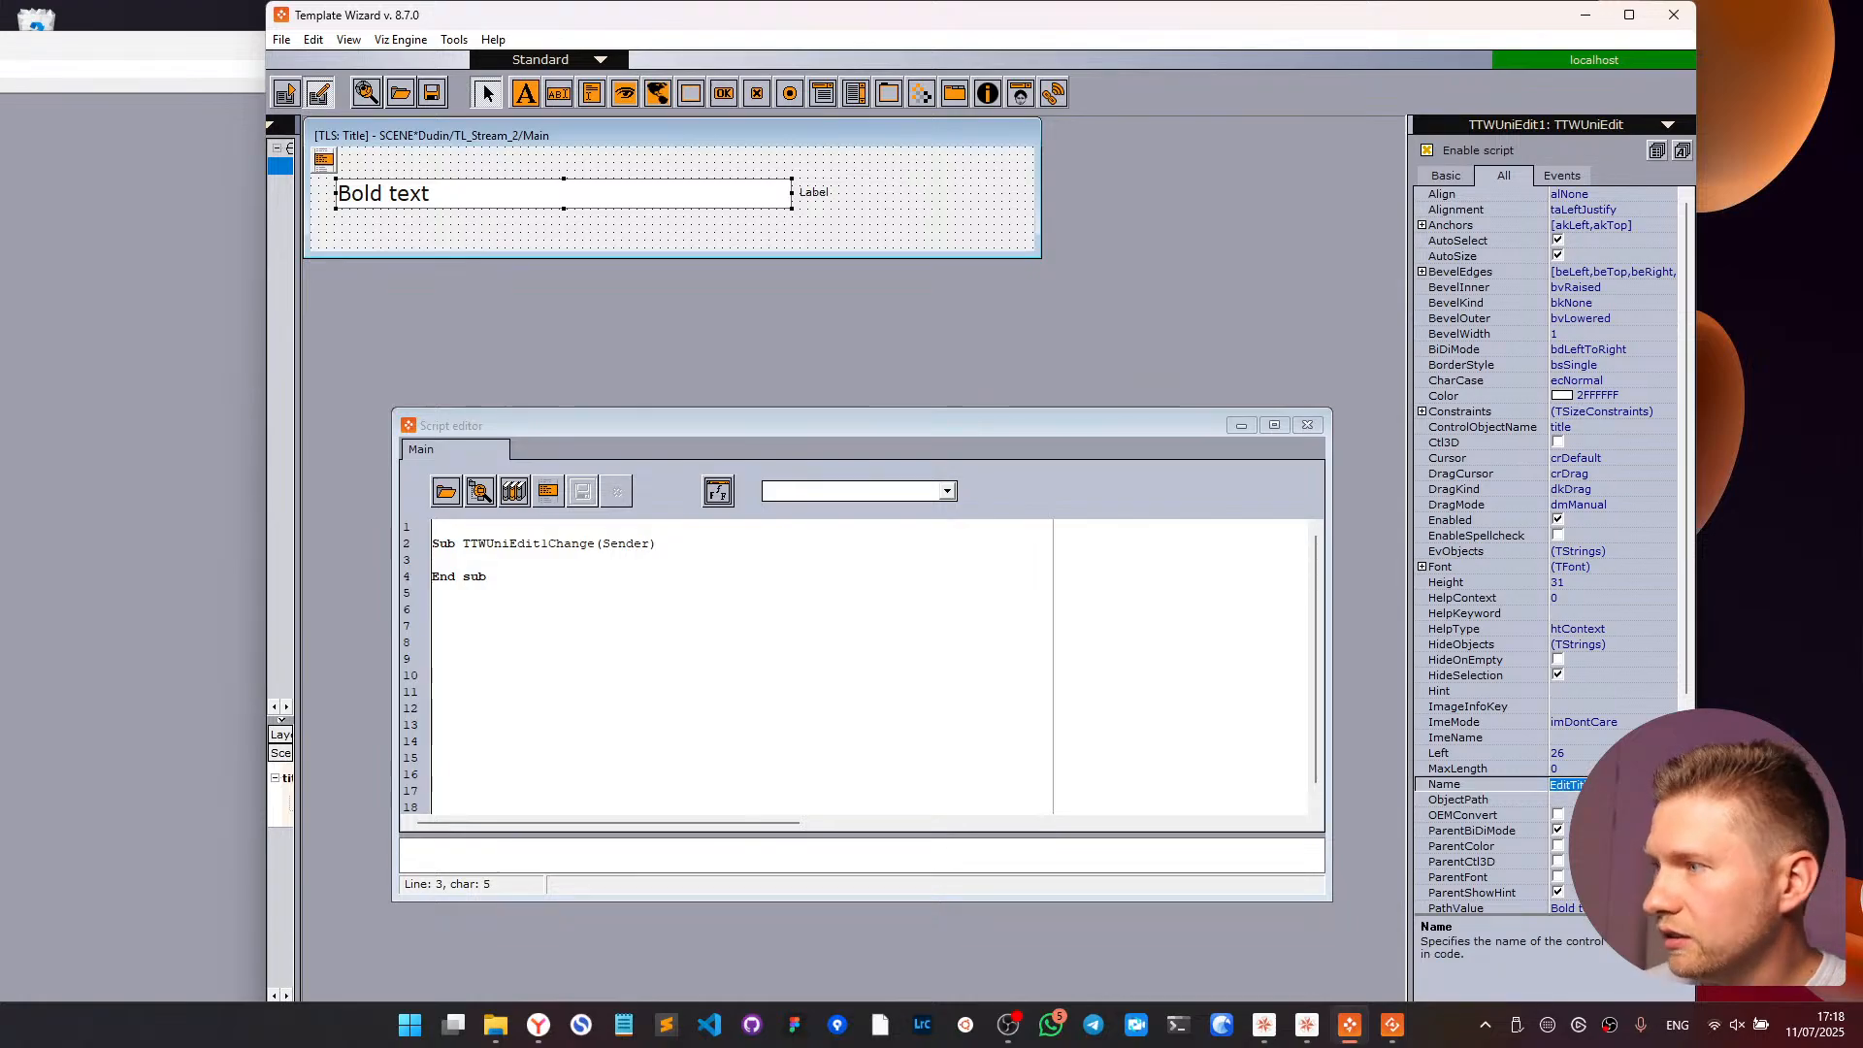
- Delete the old TTWUniEdit1Change handler code from the script and clear the title text field's OnChange assignment
left_click(627, 576)
key("ctrl+a")
key("Delete")
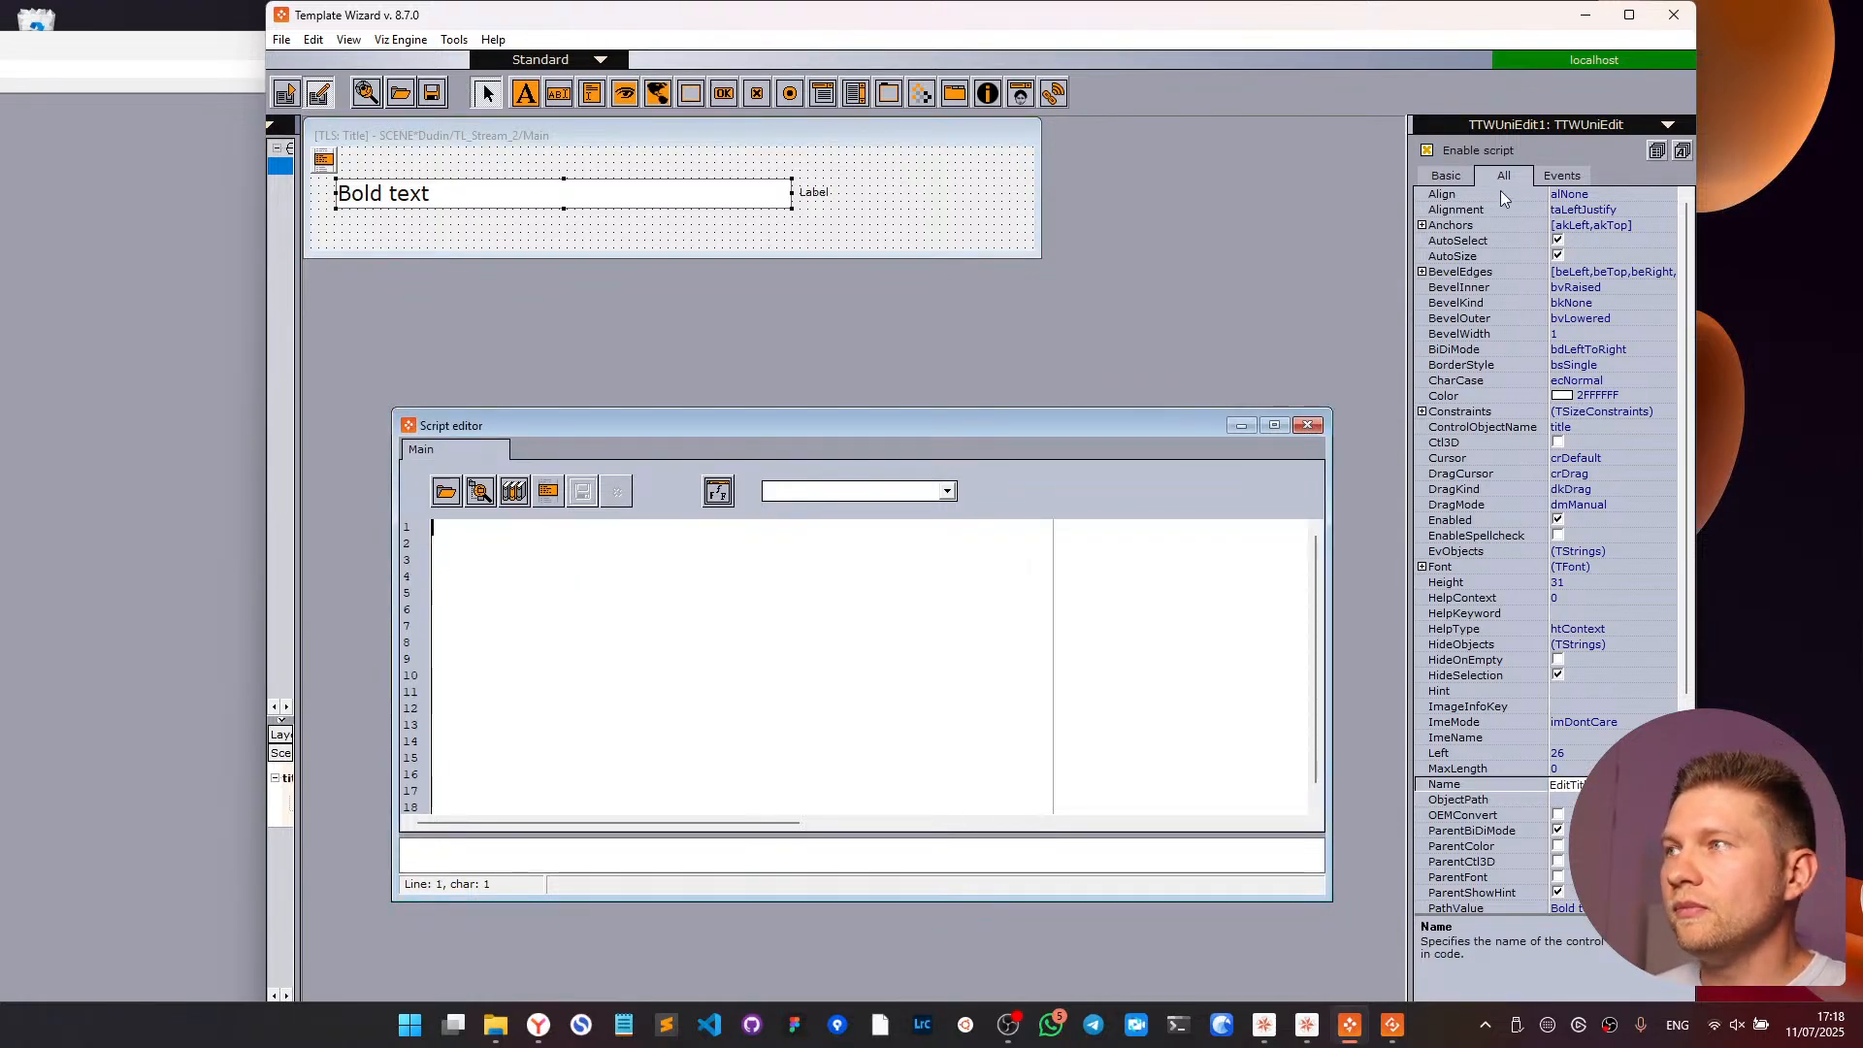
left_click(1562, 174)
left_click(1619, 195)
mouse_move(1634, 195)
left_mouse_down()
mouse_move(1502, 198)
mouse_move(1634, 195)
left_mouse_up()
double_click(1499, 198)
key("Delete")
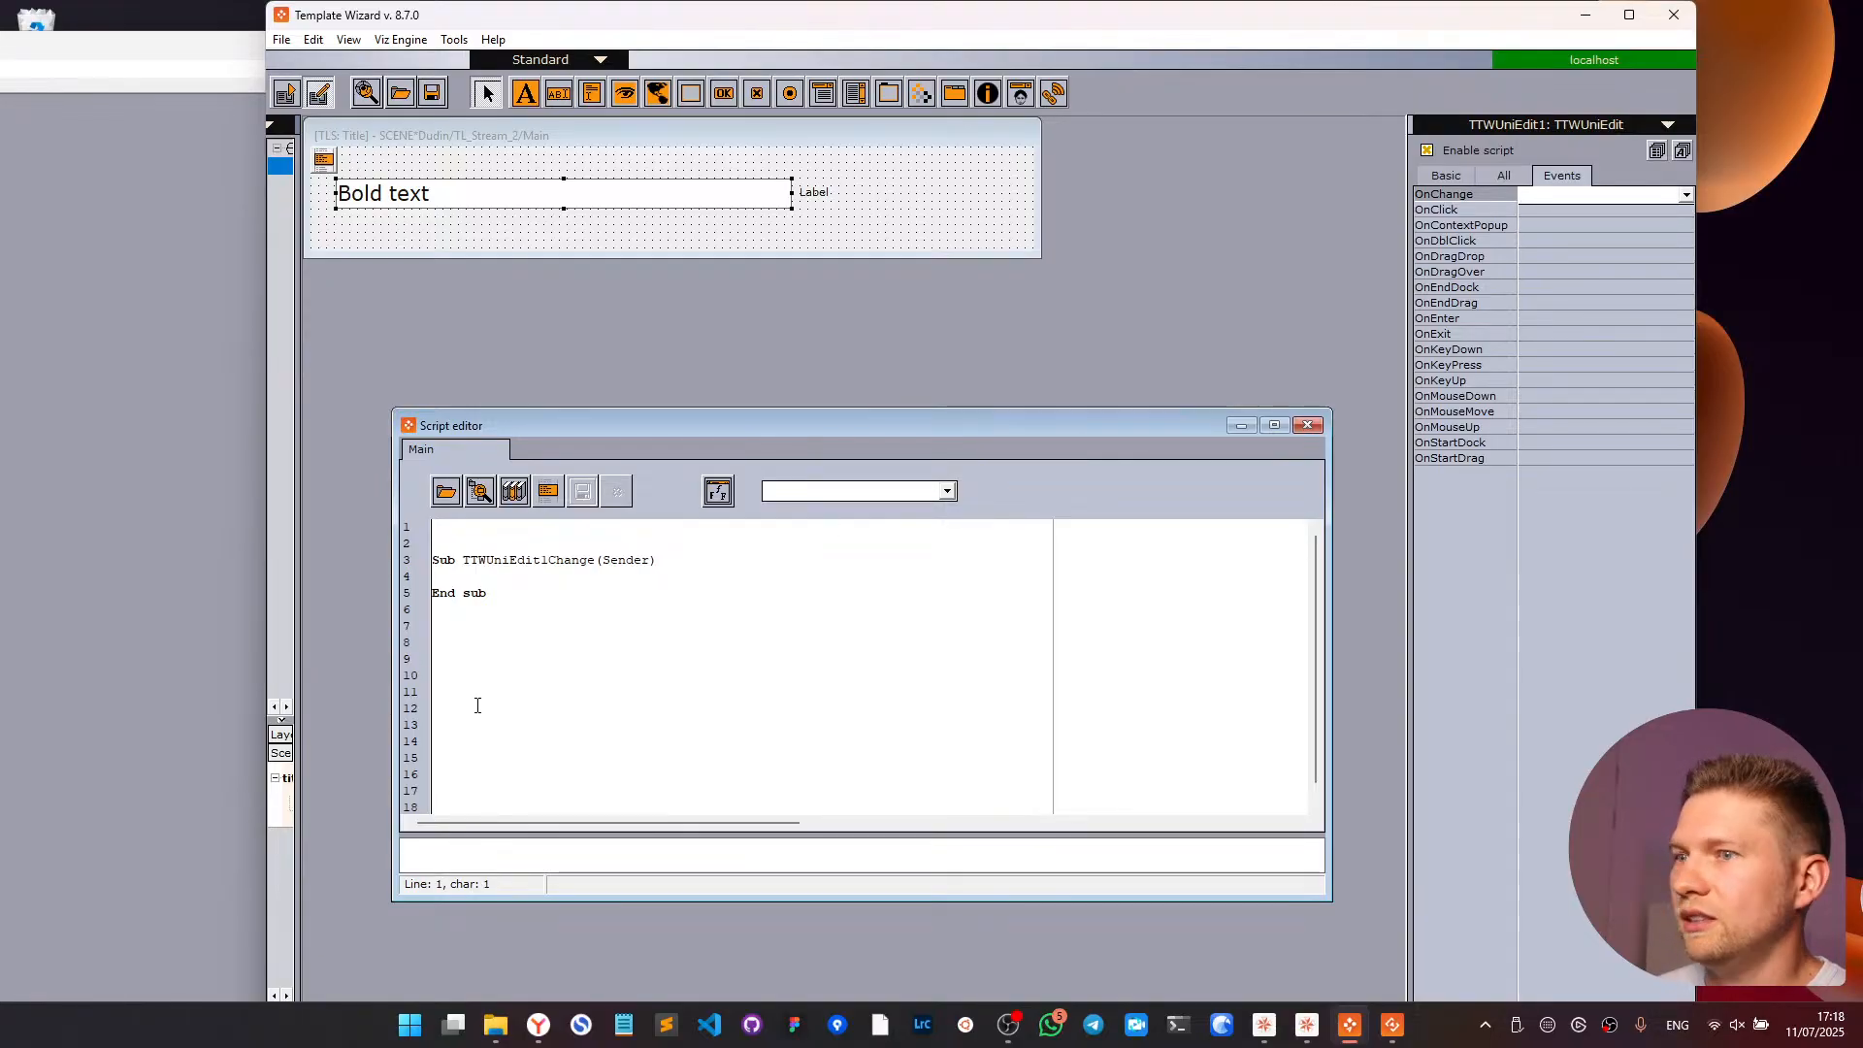
left_click_drag(477, 705, 544, 541)
key("Delete")
- Create a new OnChange handler for the title text field and remove the blank lines above it in the script
left_click(1540, 224)
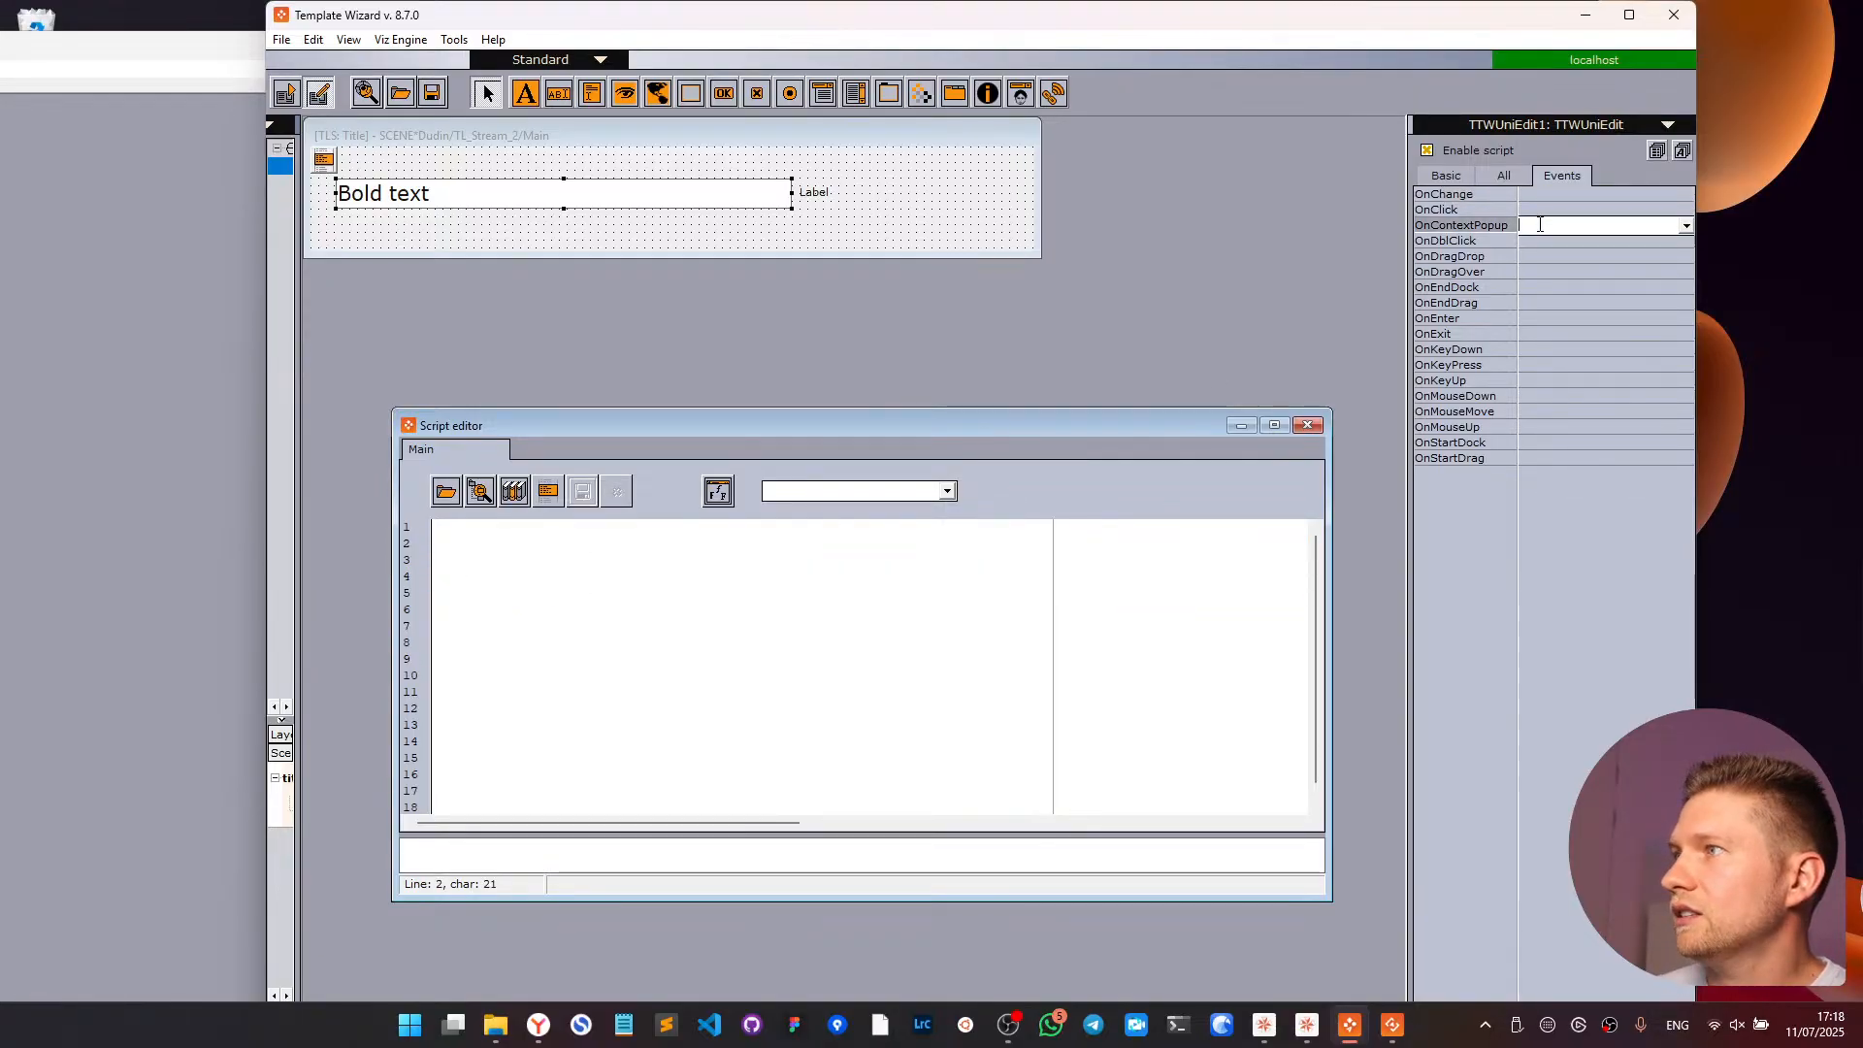
double_click(1543, 194)
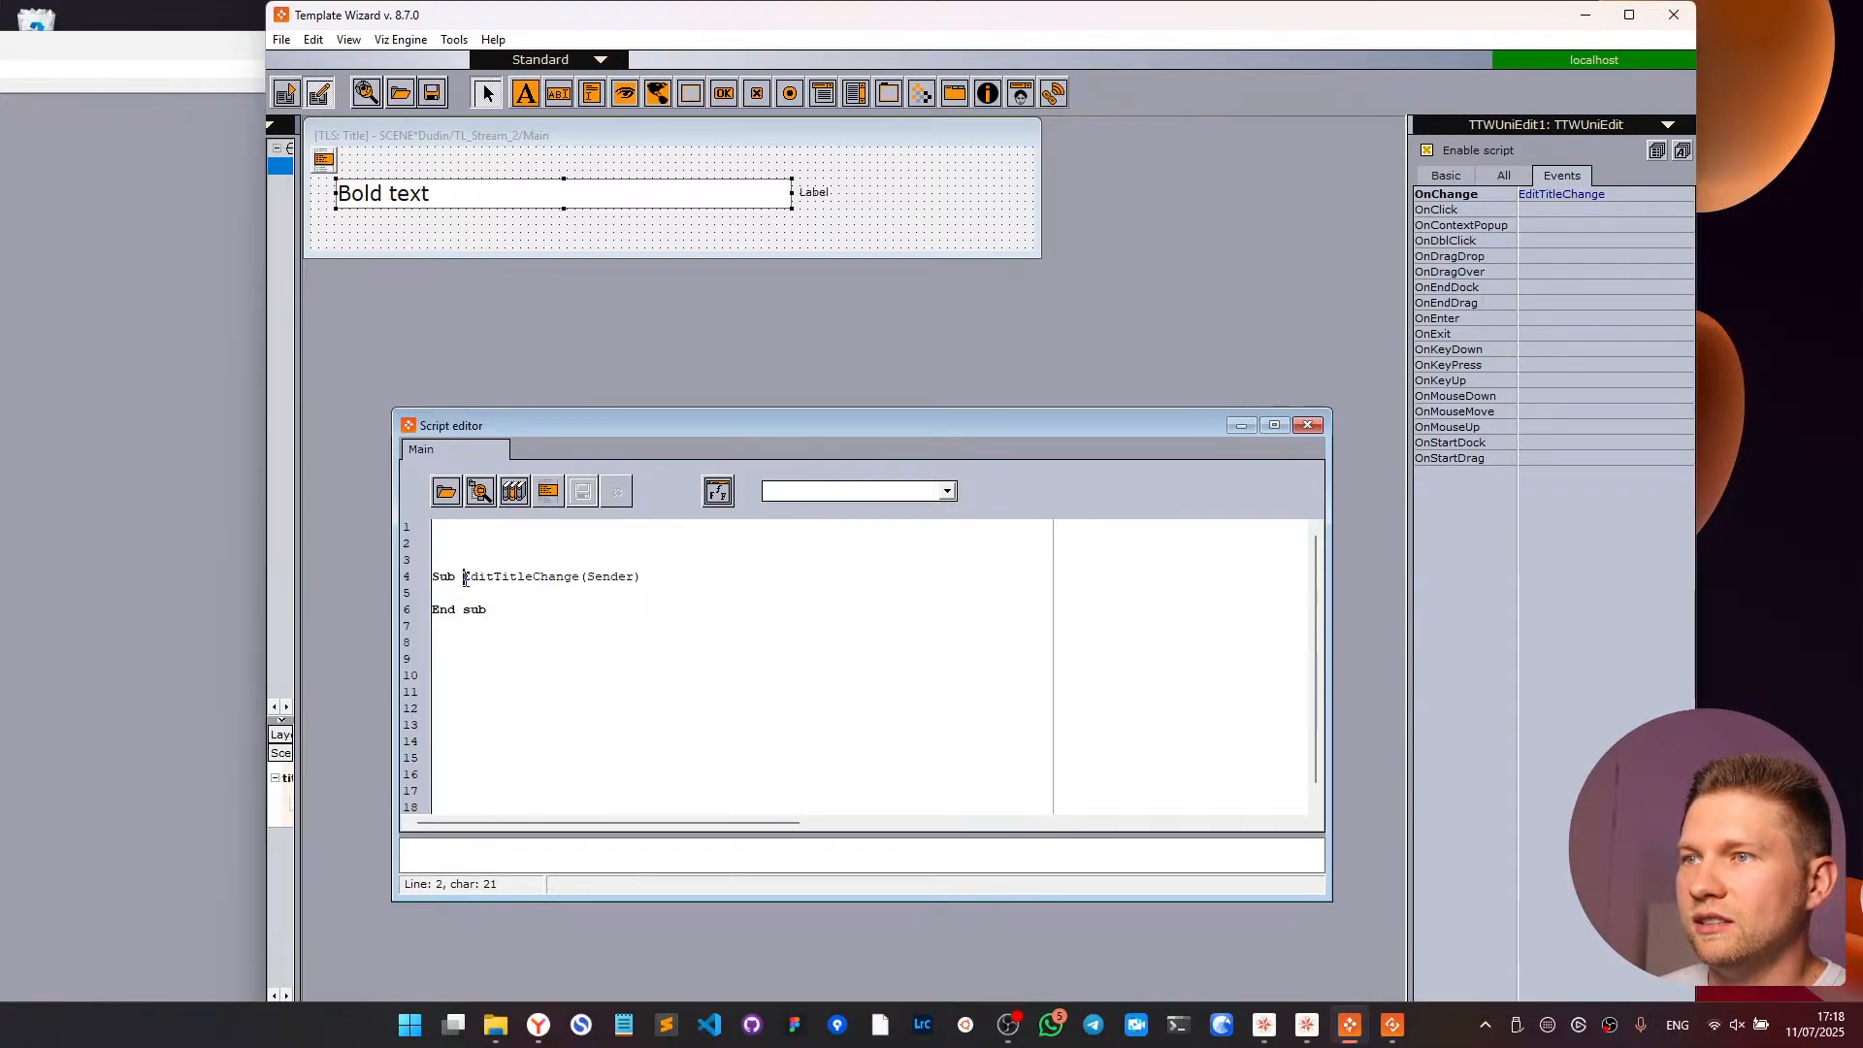
left_click_drag(464, 579, 387, 518)
left_click(517, 593)
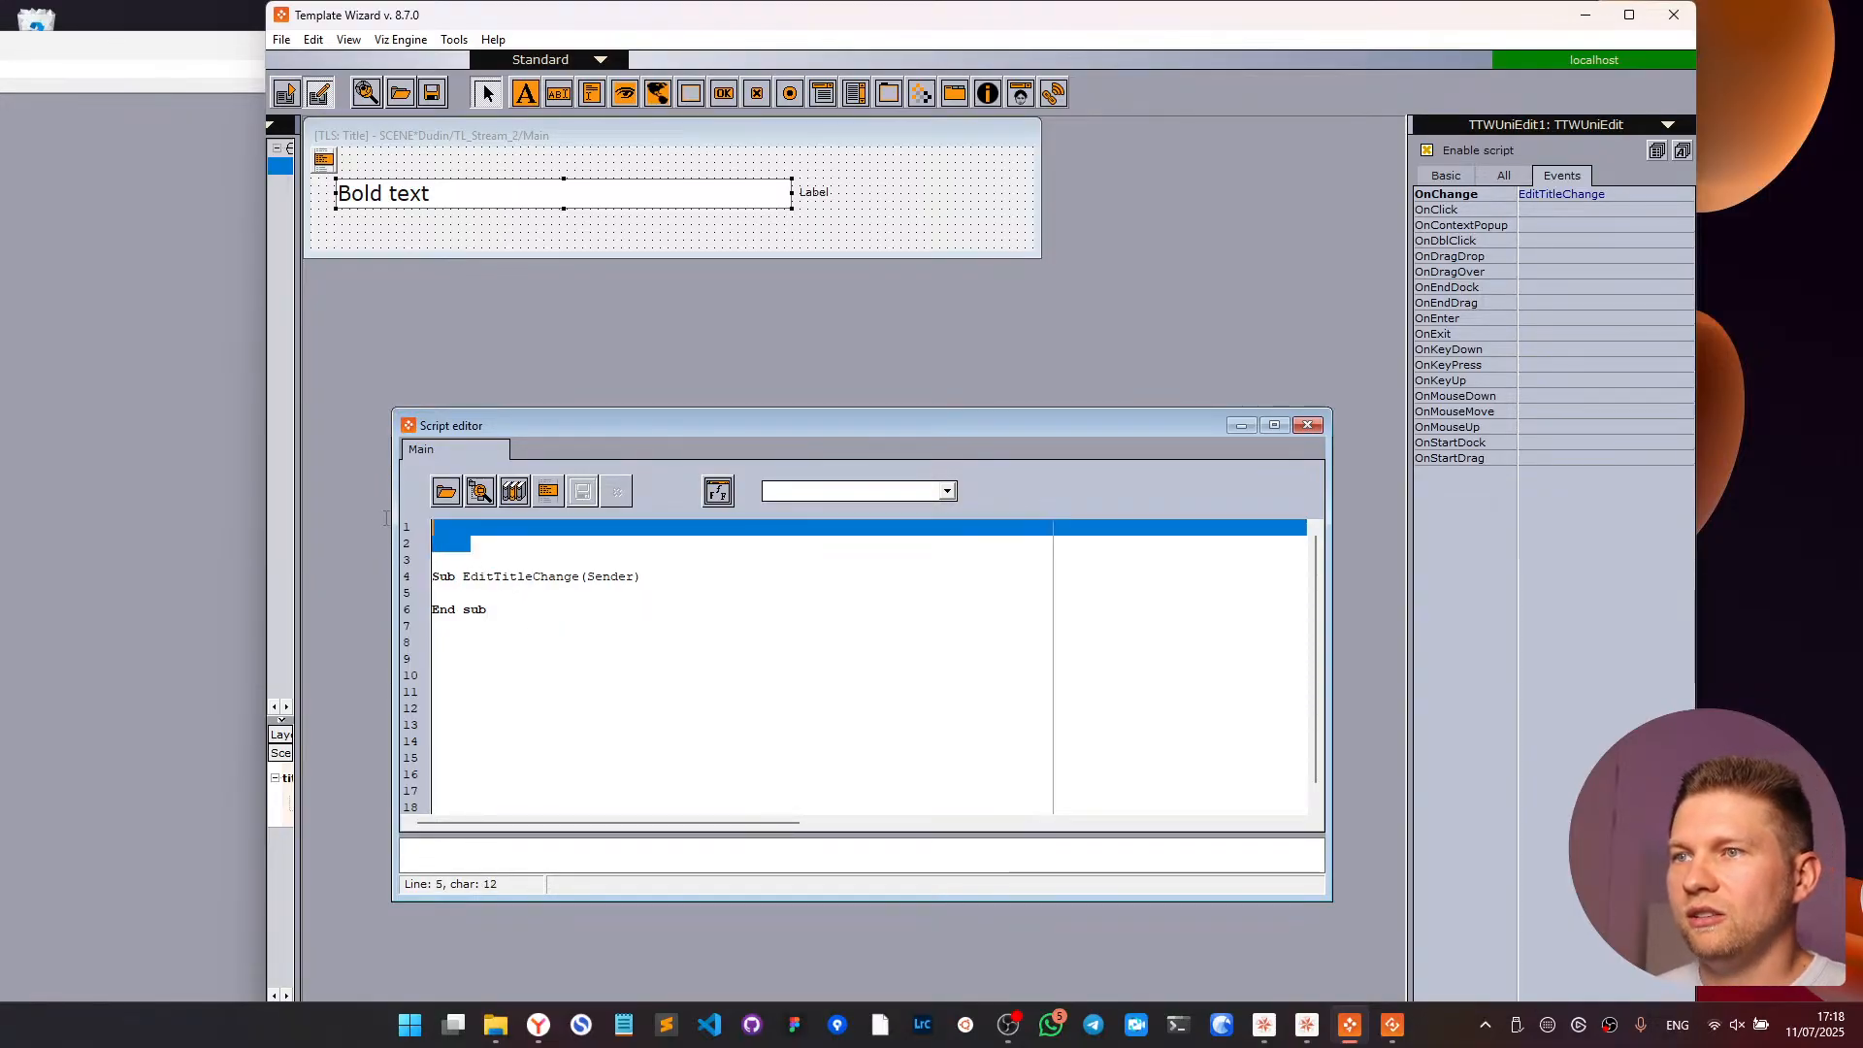
key("Delete")
key("Delete")
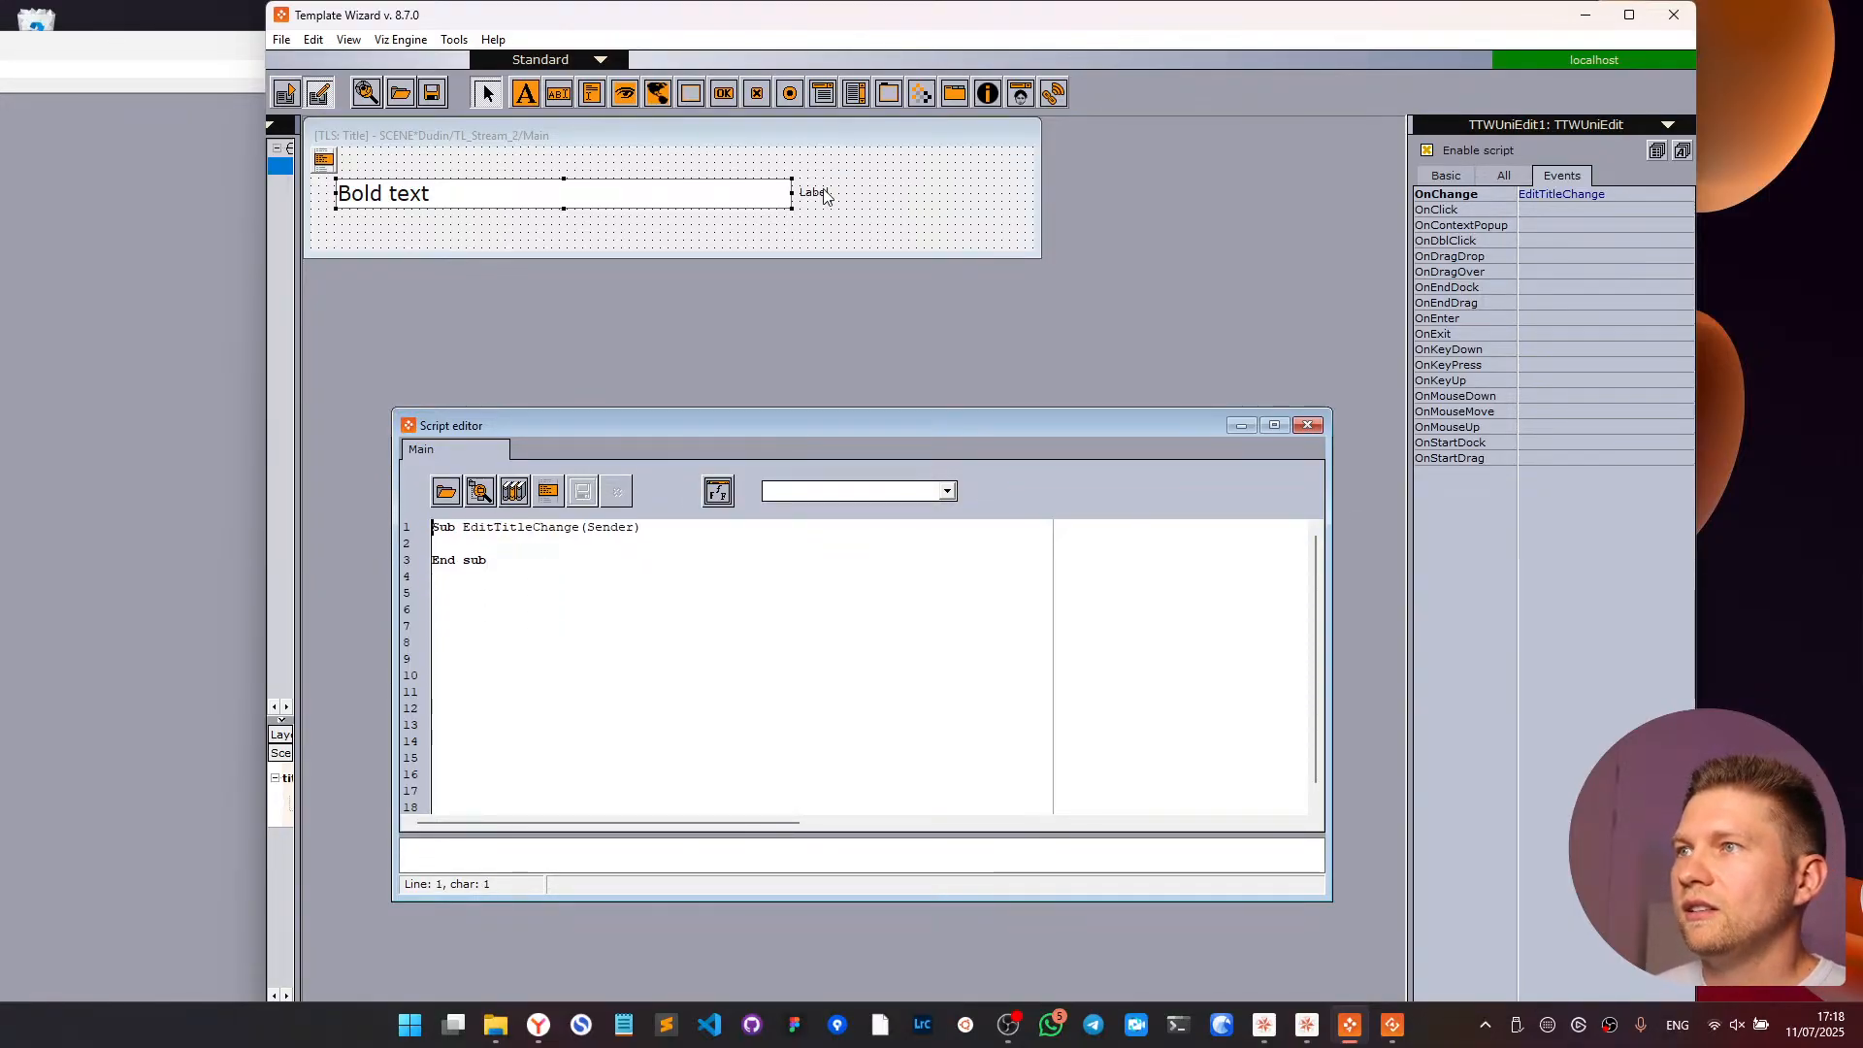
- Inside the EditTitleChange handler, add the line Label.UTF8Text = "10/100"
left_click(826, 197)
left_click(1504, 175)
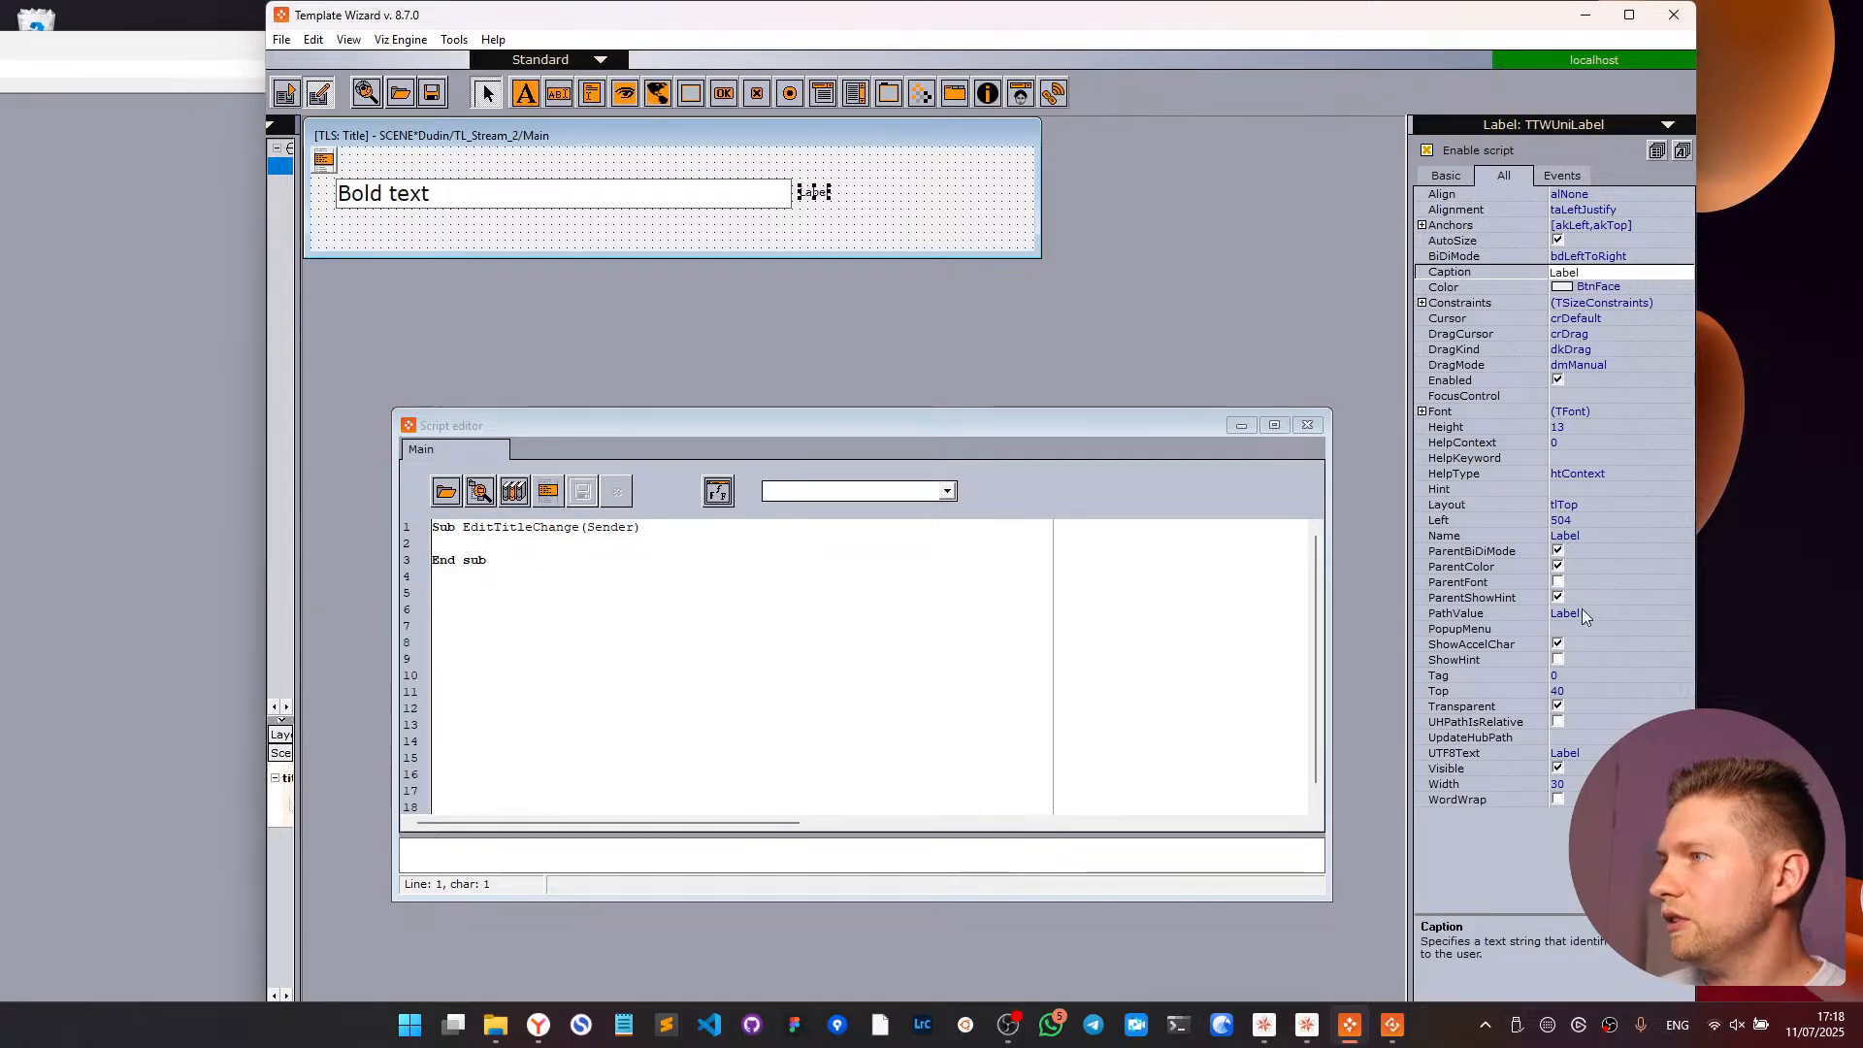
left_click(1588, 535)
key("ctrl+c")
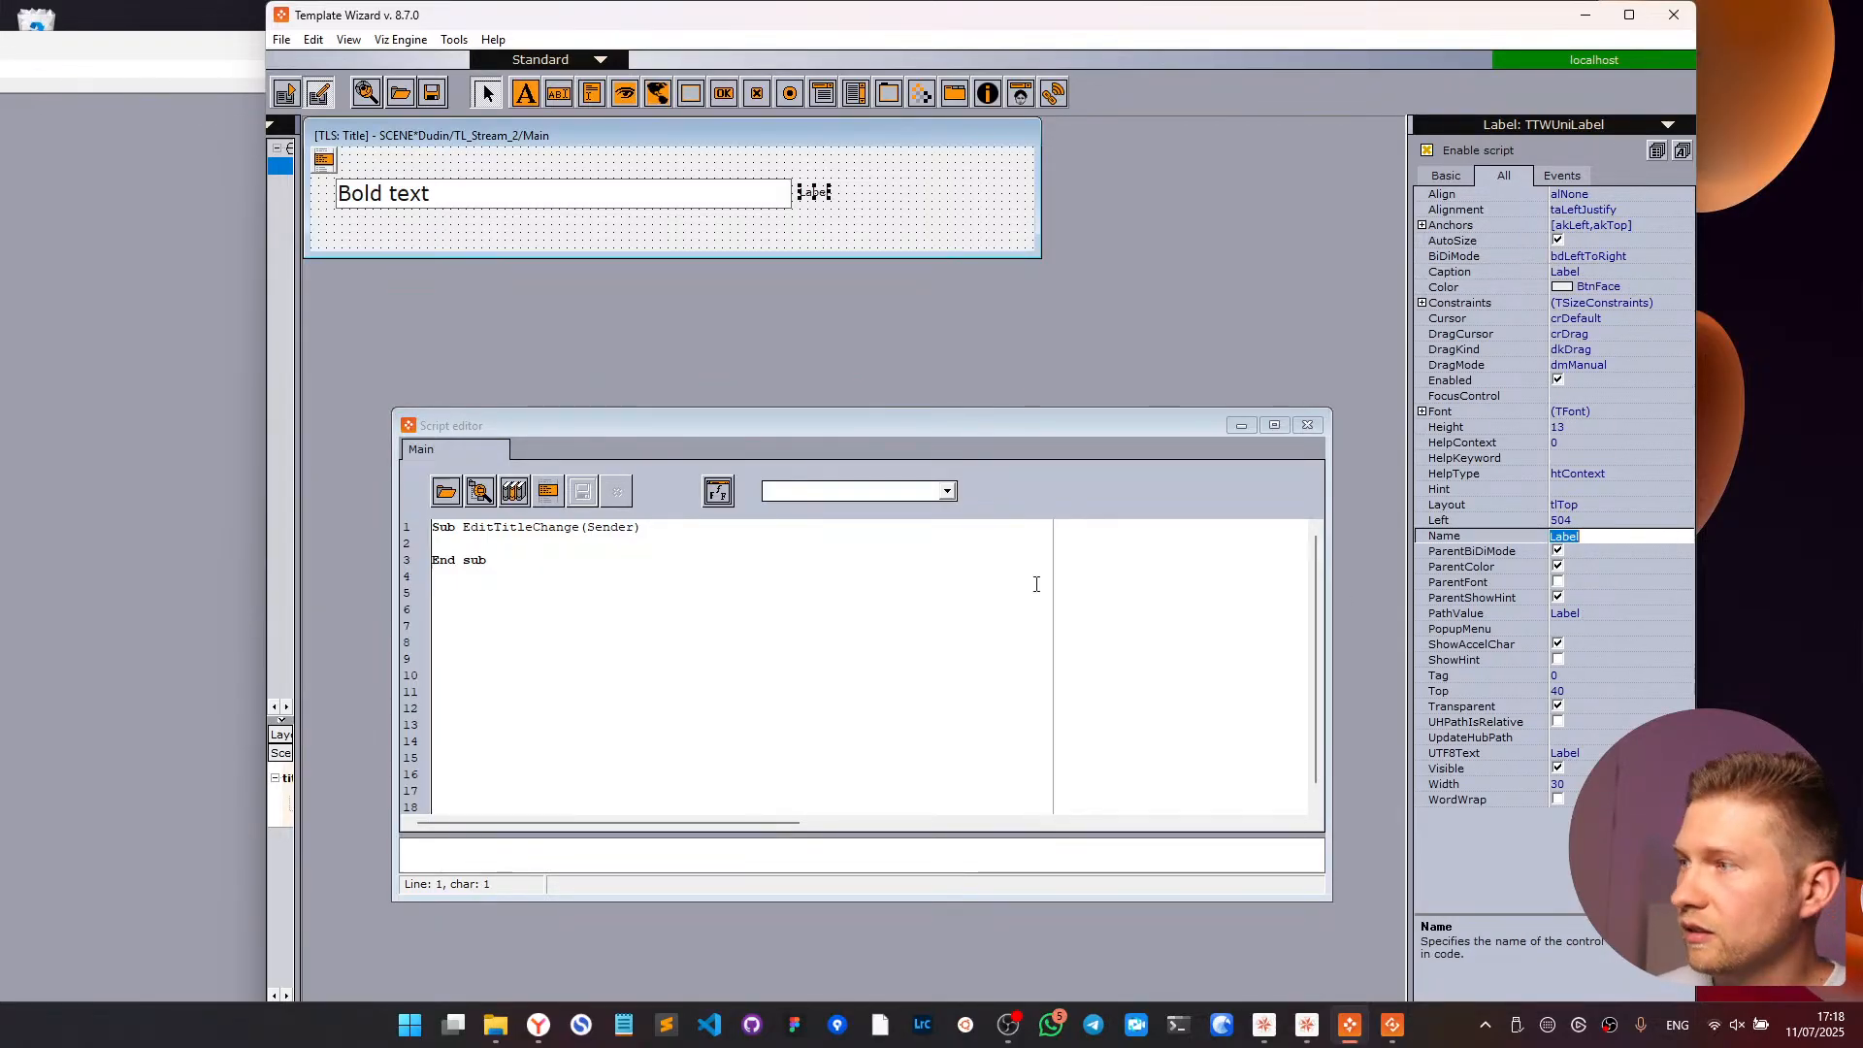
left_click(463, 546)
key("ctrl+v")
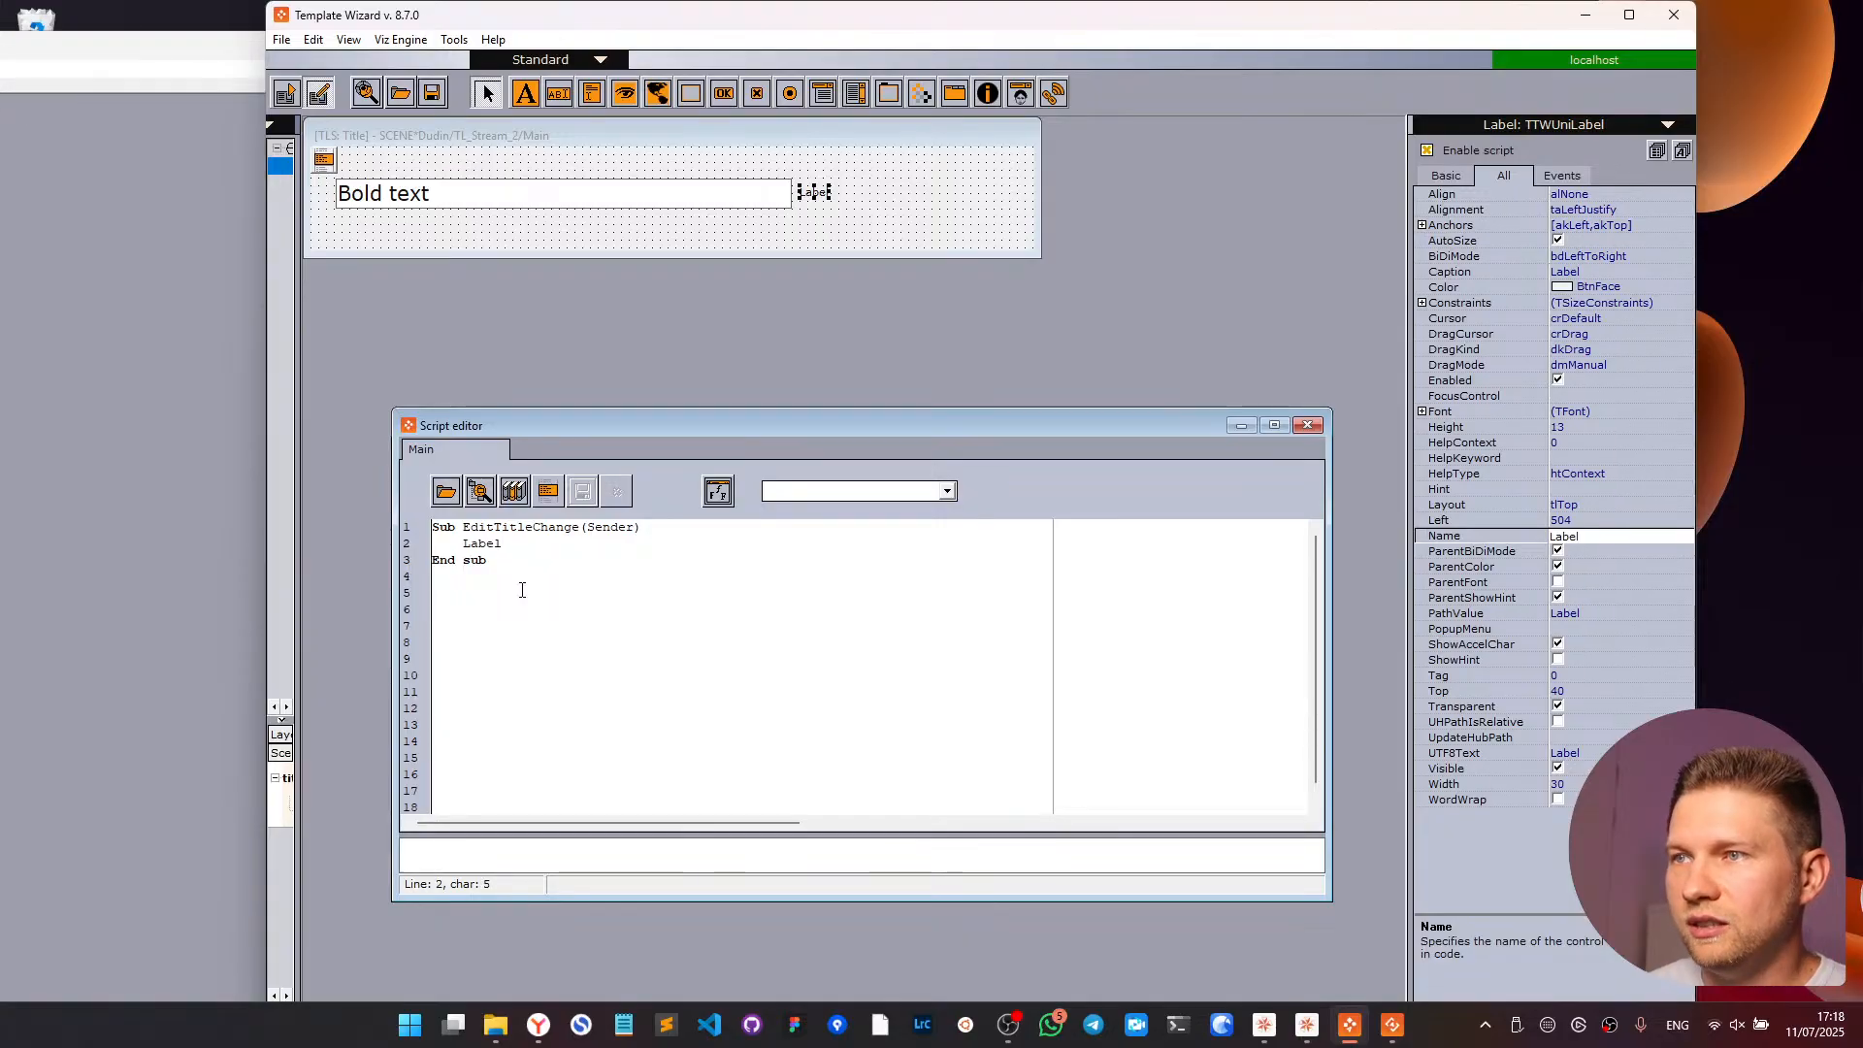
type(".UTF8Text")
key("Return")
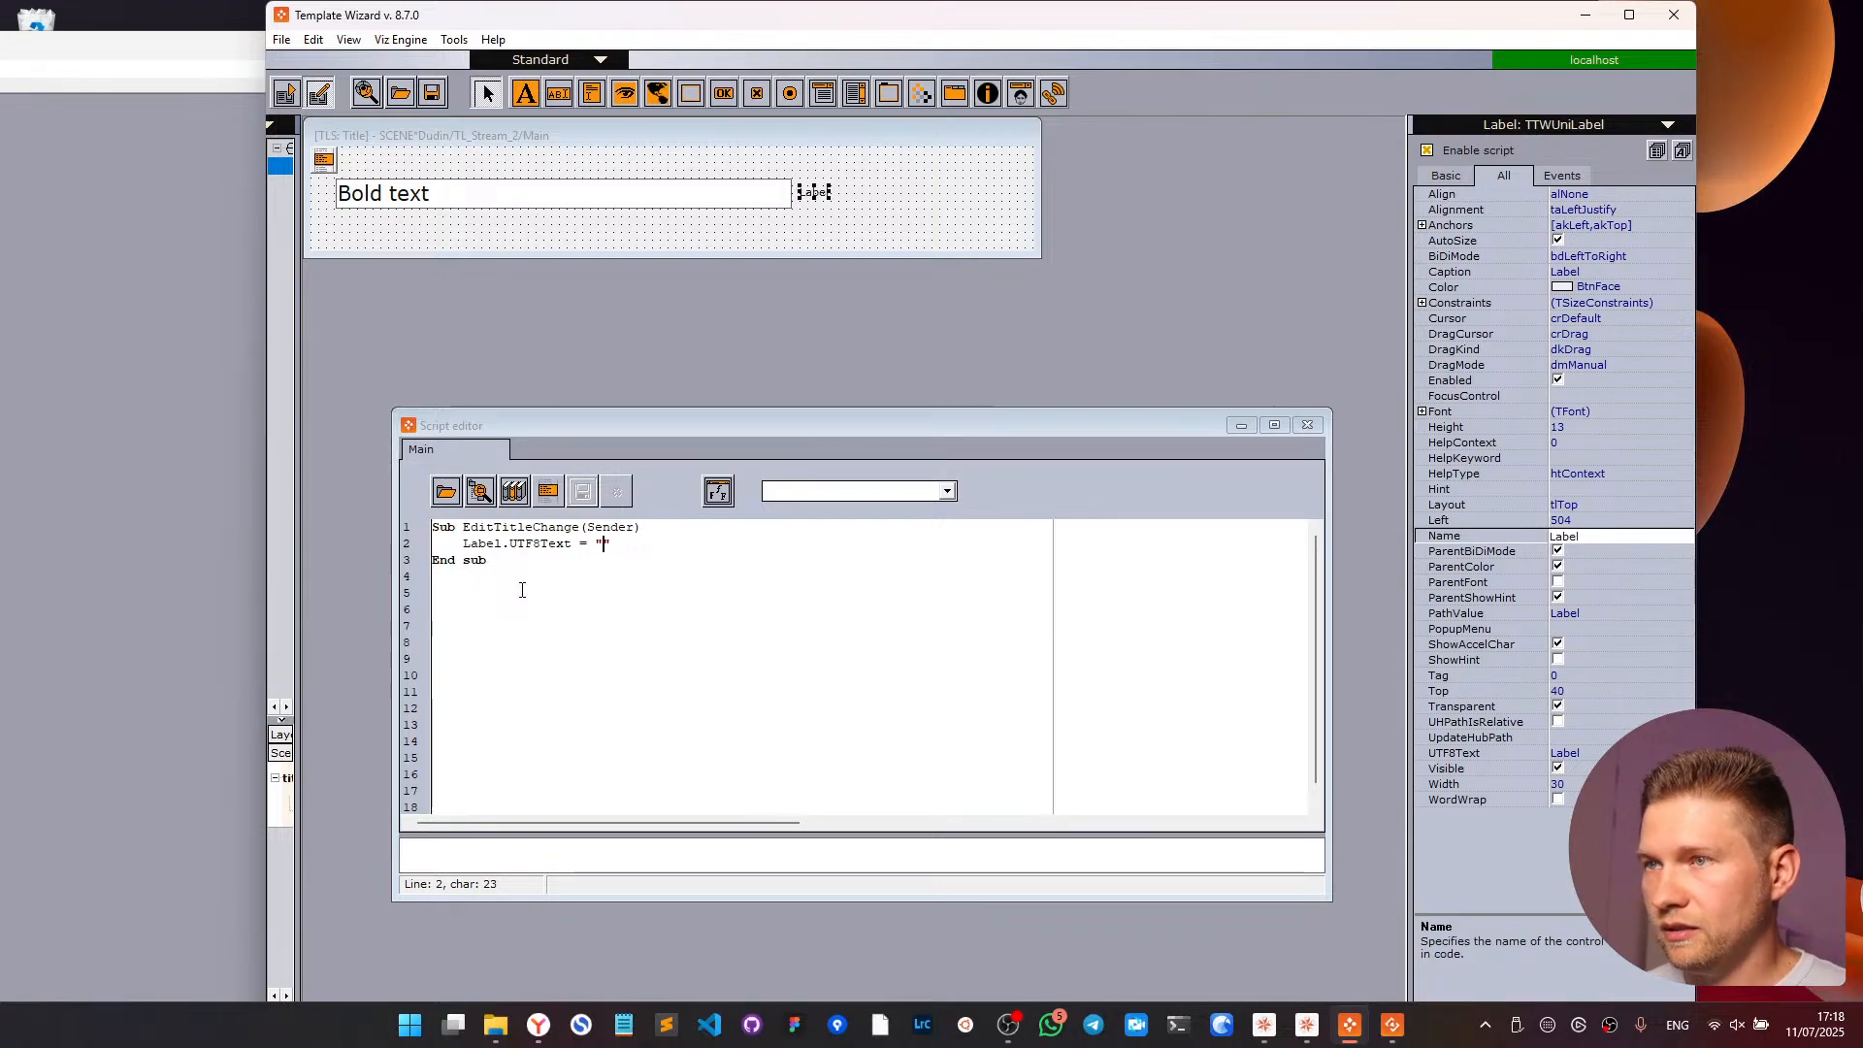
type("10")
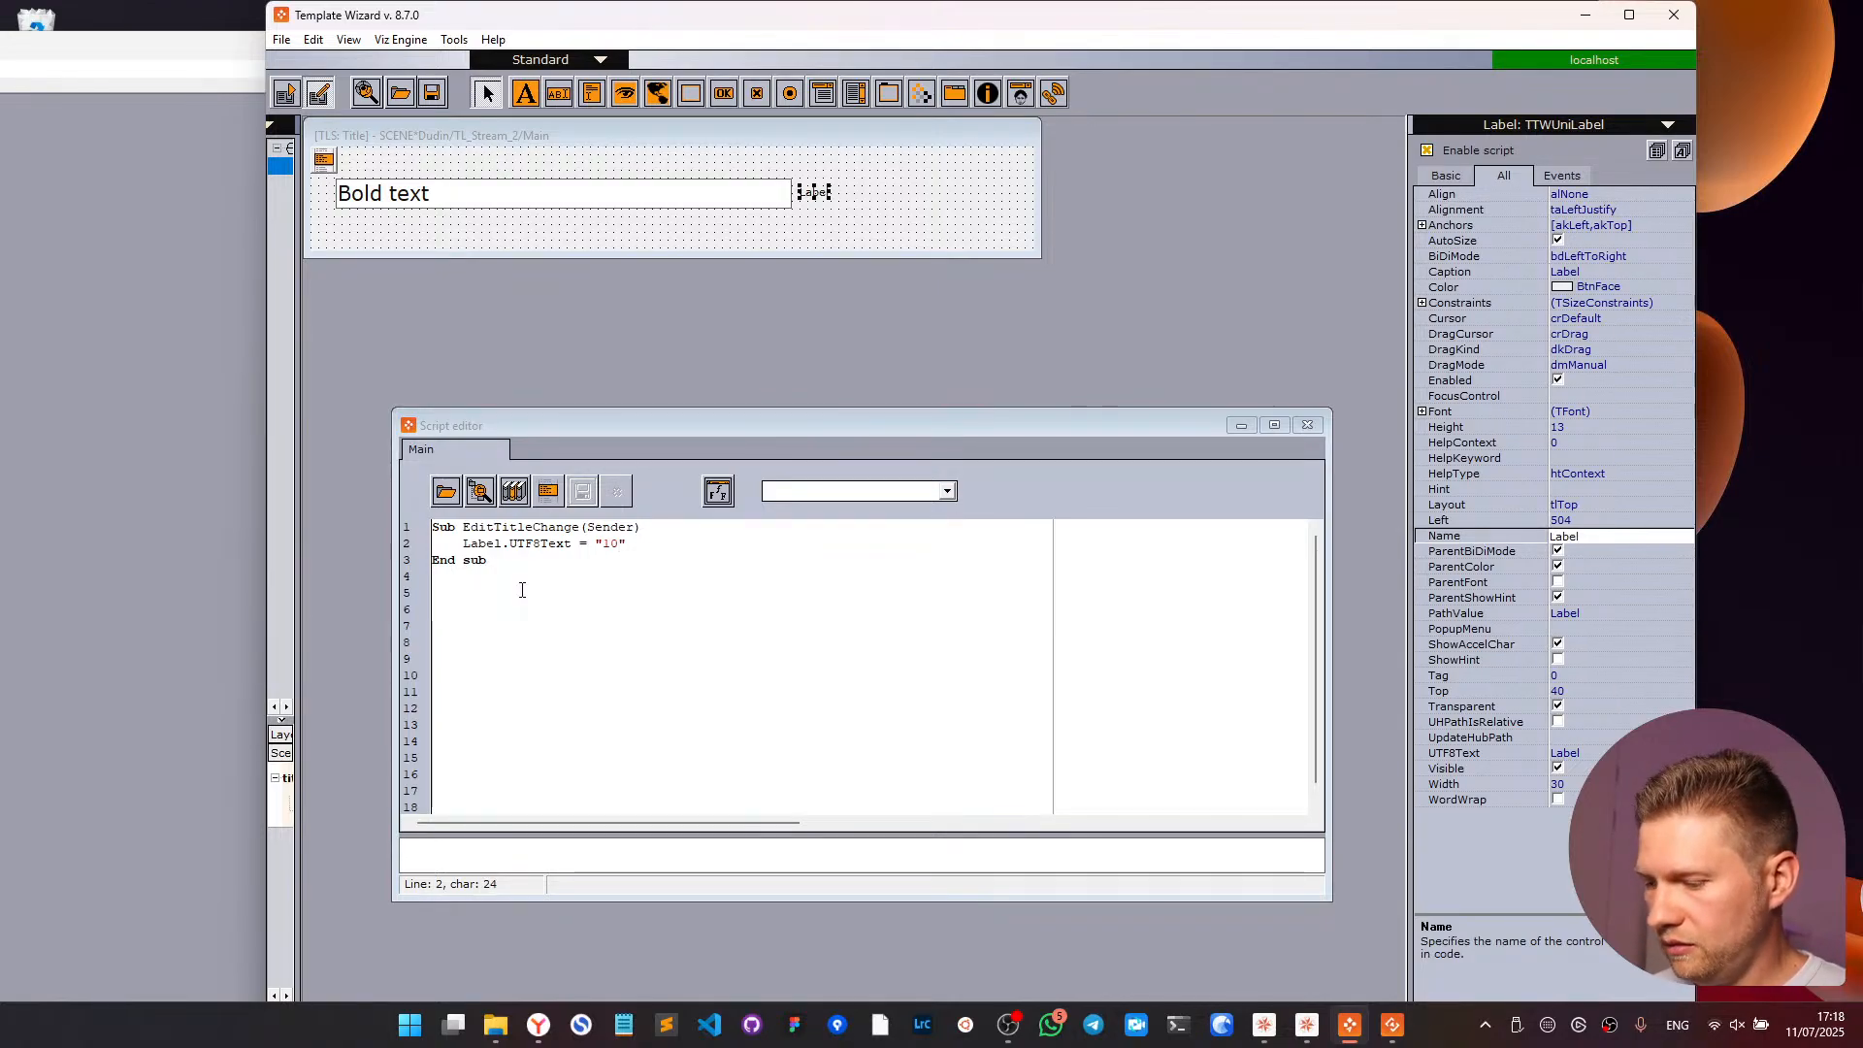
type("/1")
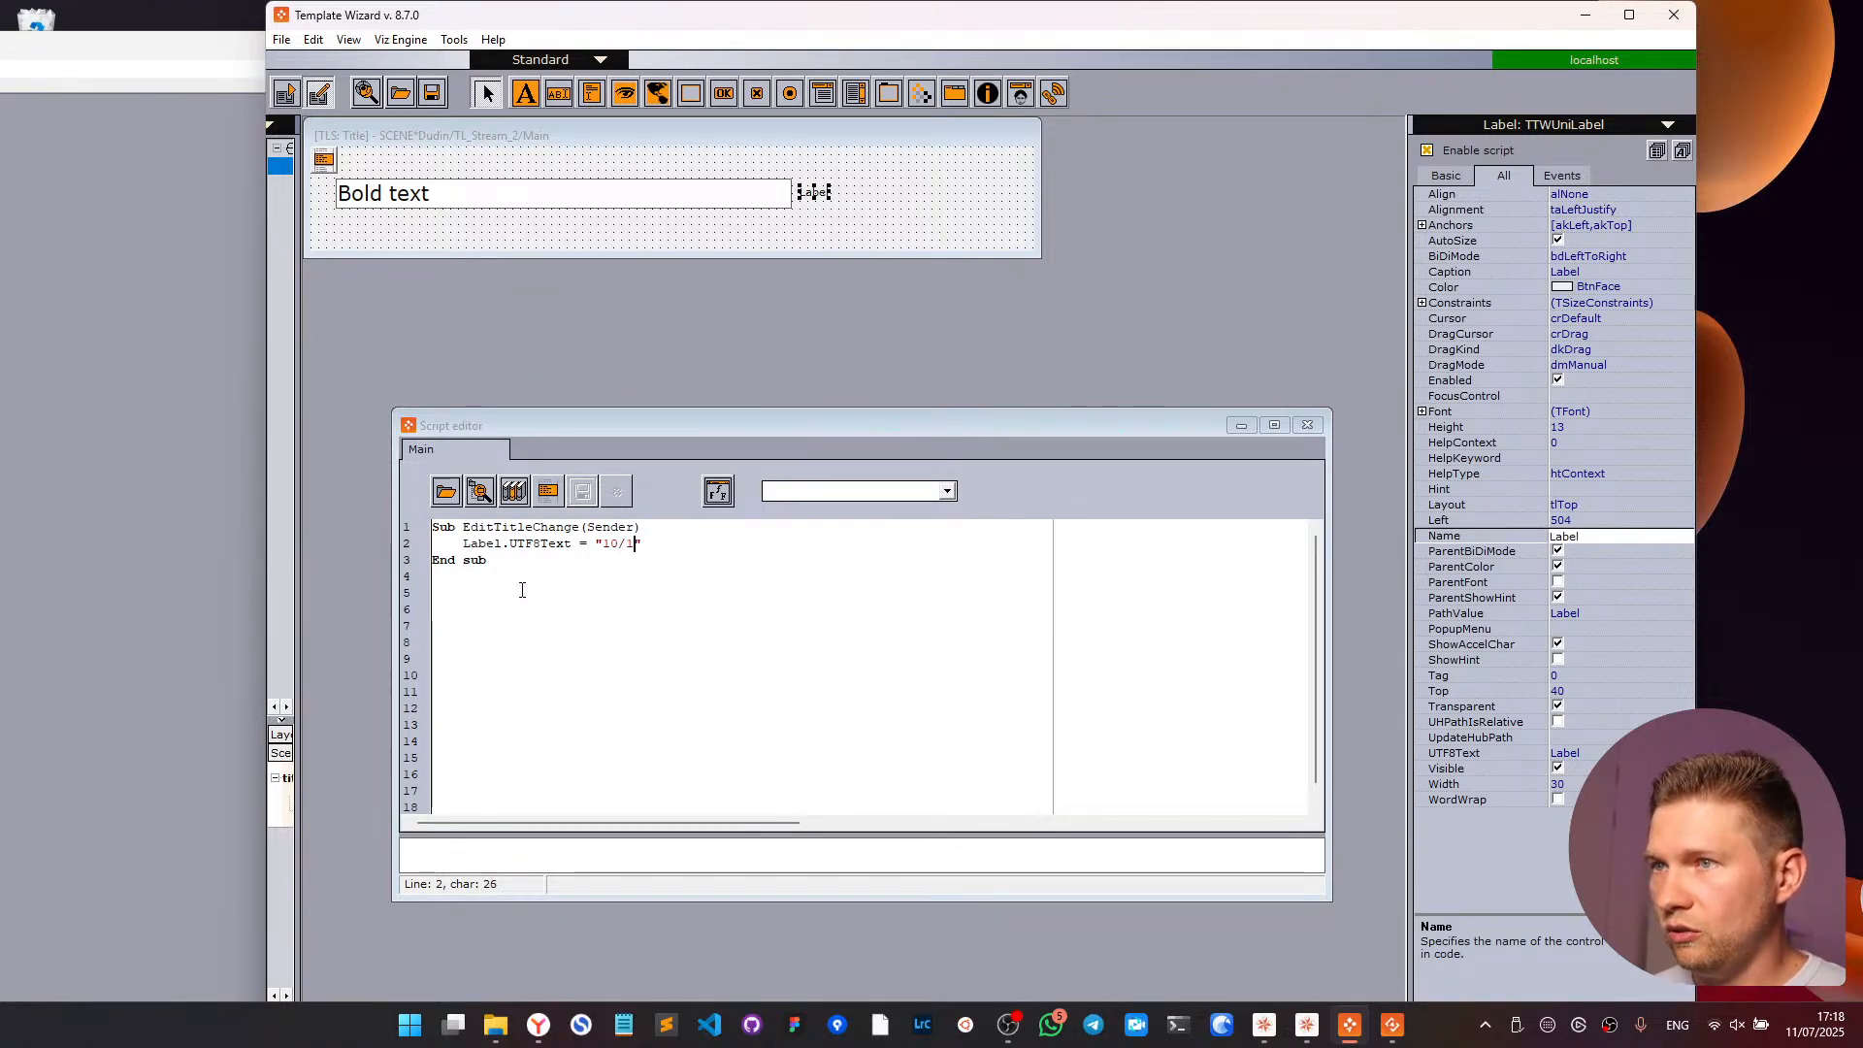
type("00")
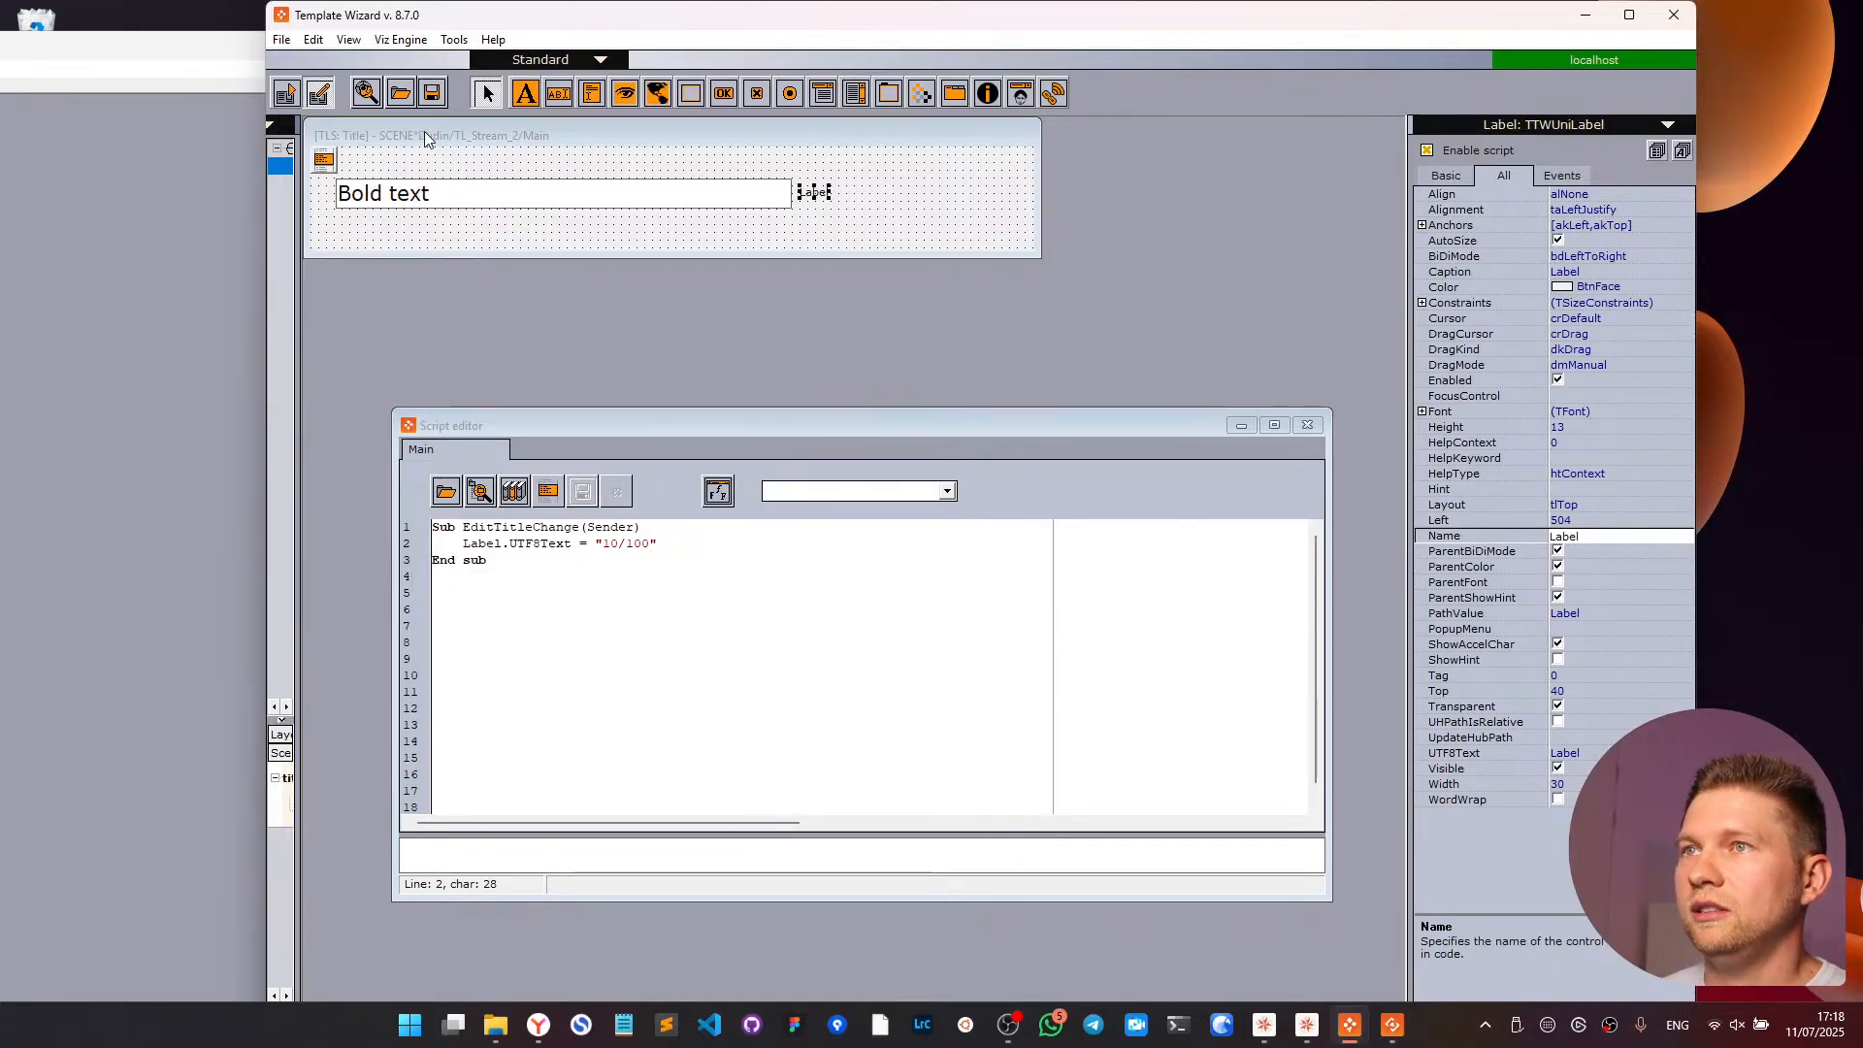
- Run the template, append "ddfdf" to the title text to test the handler, and return to design mode
left_click(289, 93)
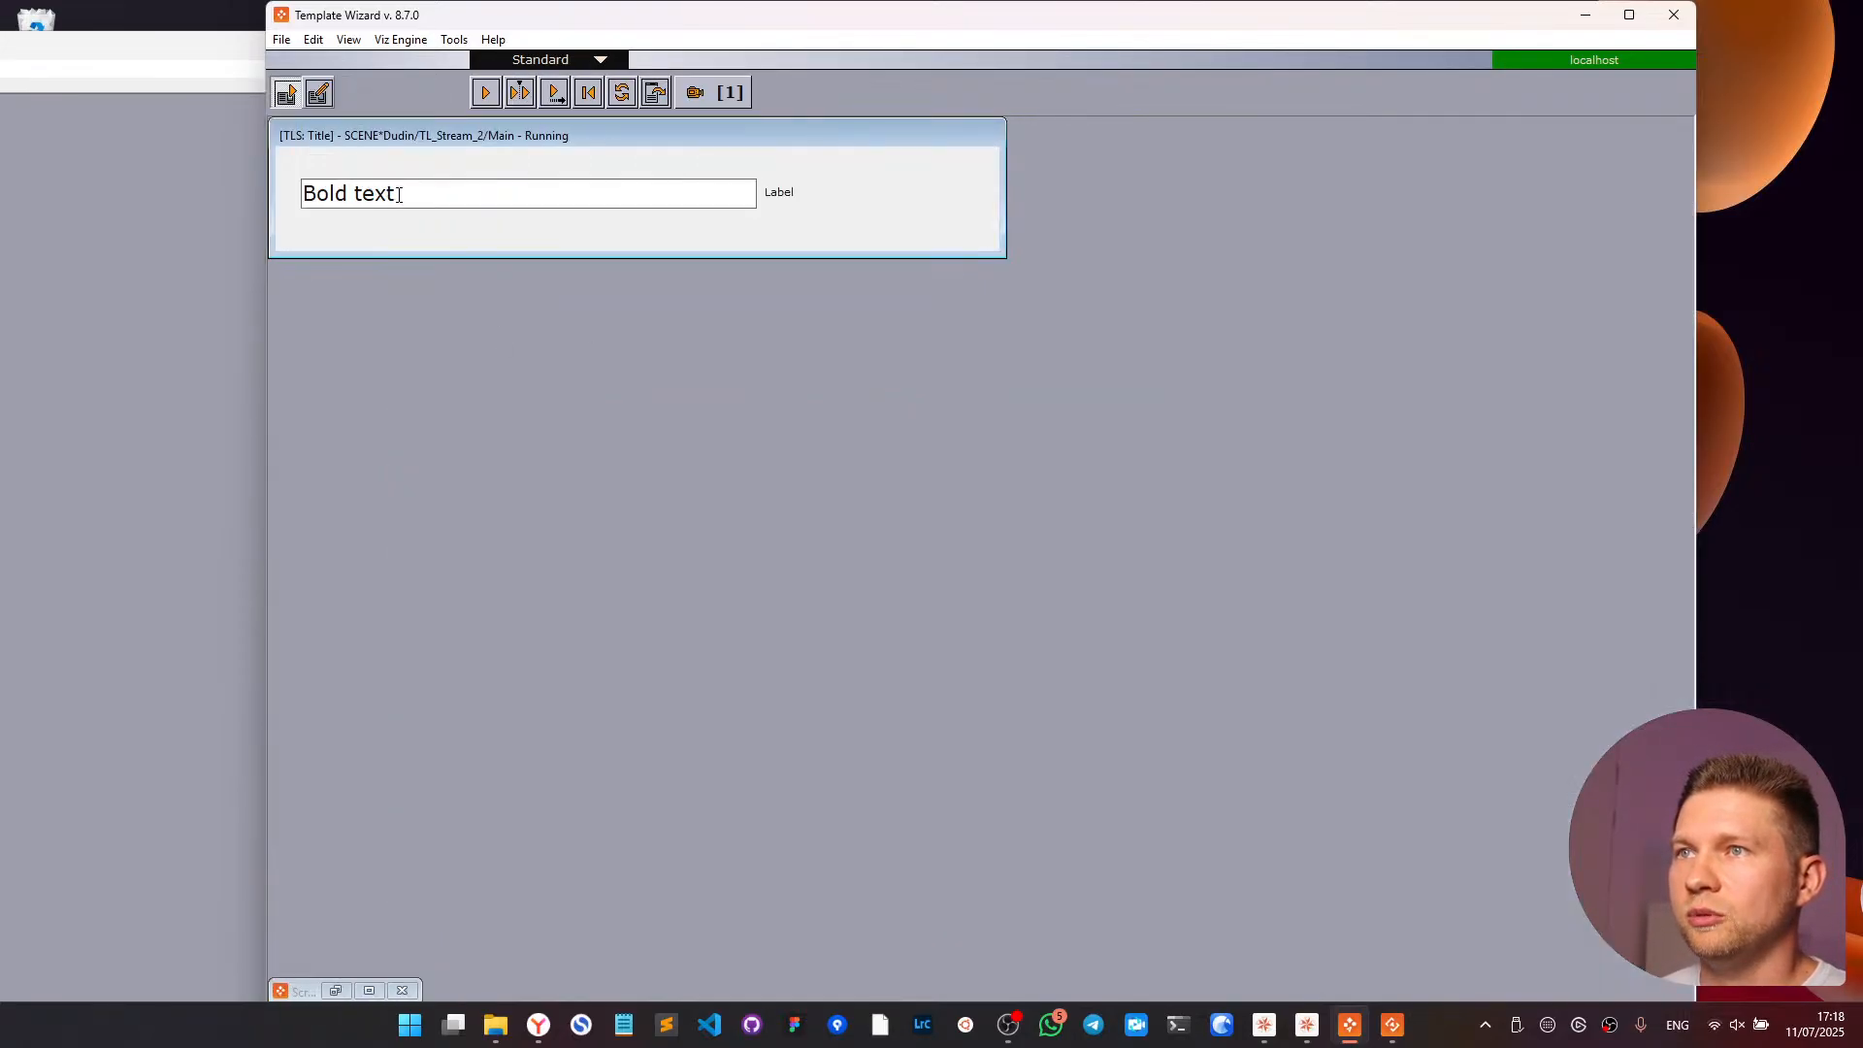
type("ddfdf")
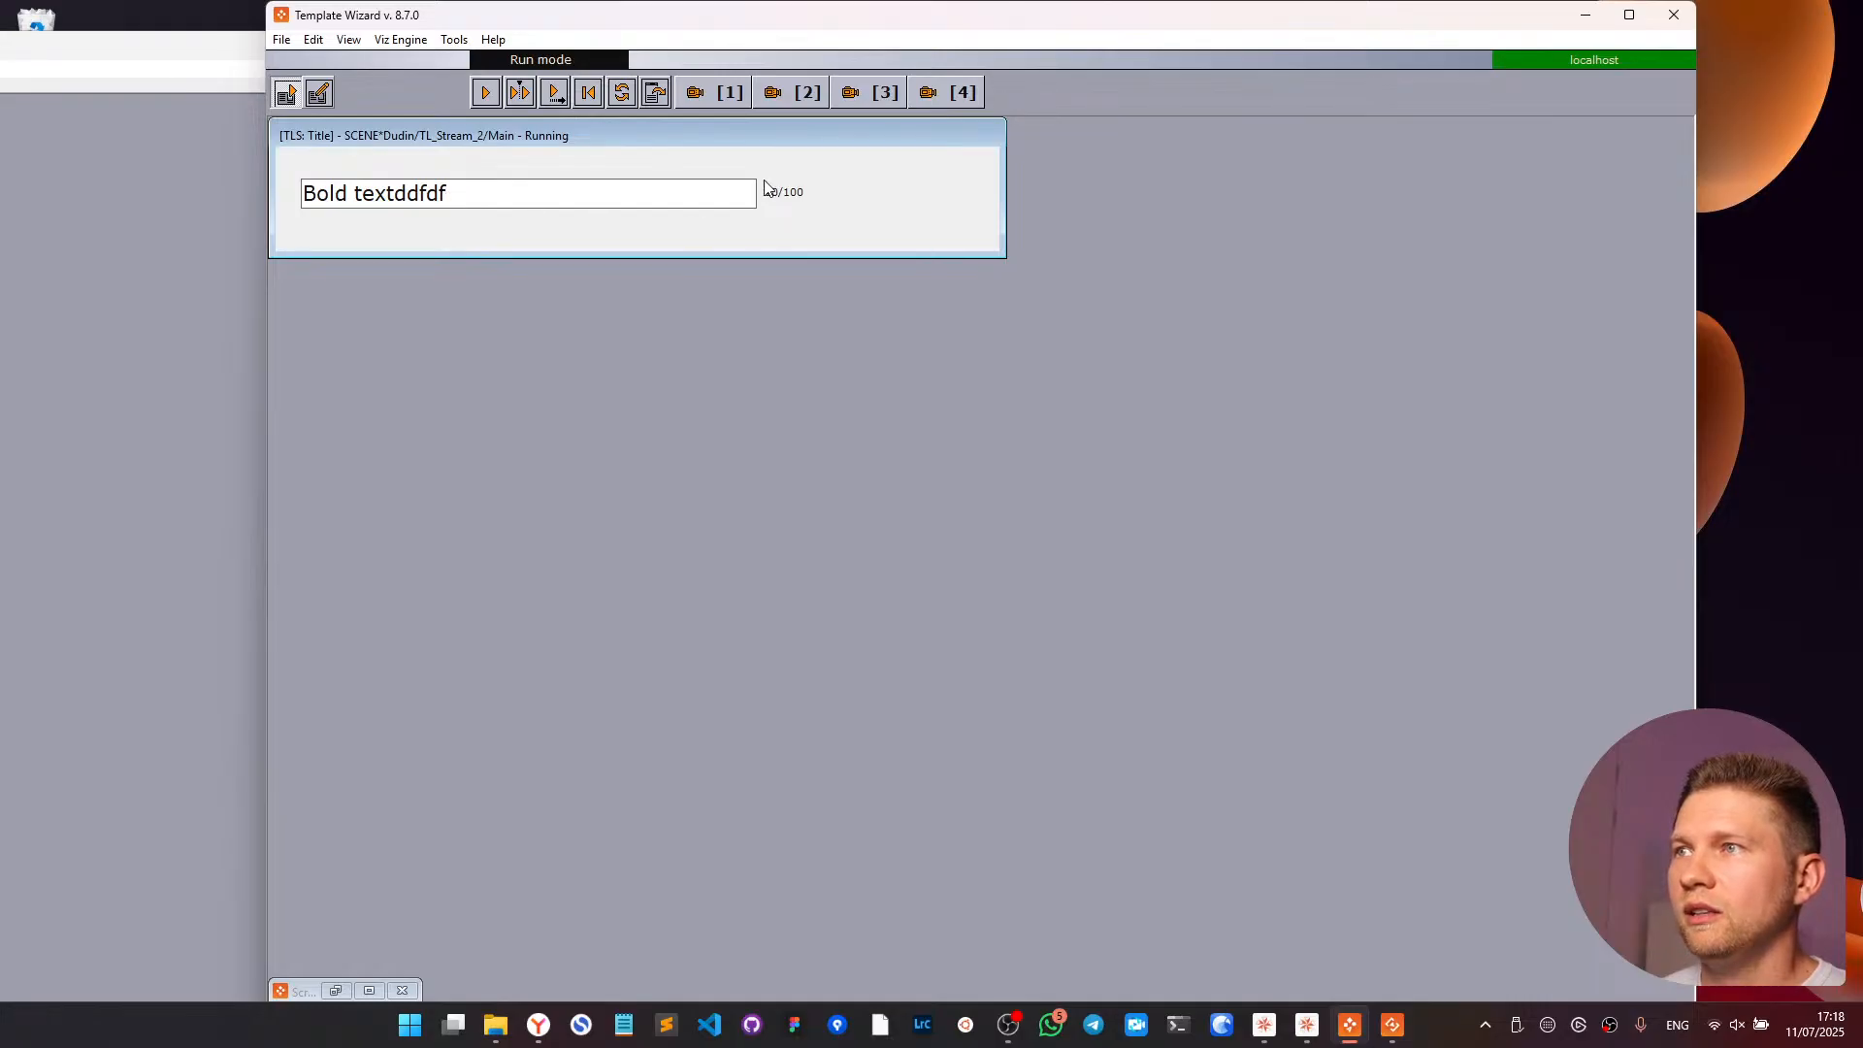
left_click(289, 93)
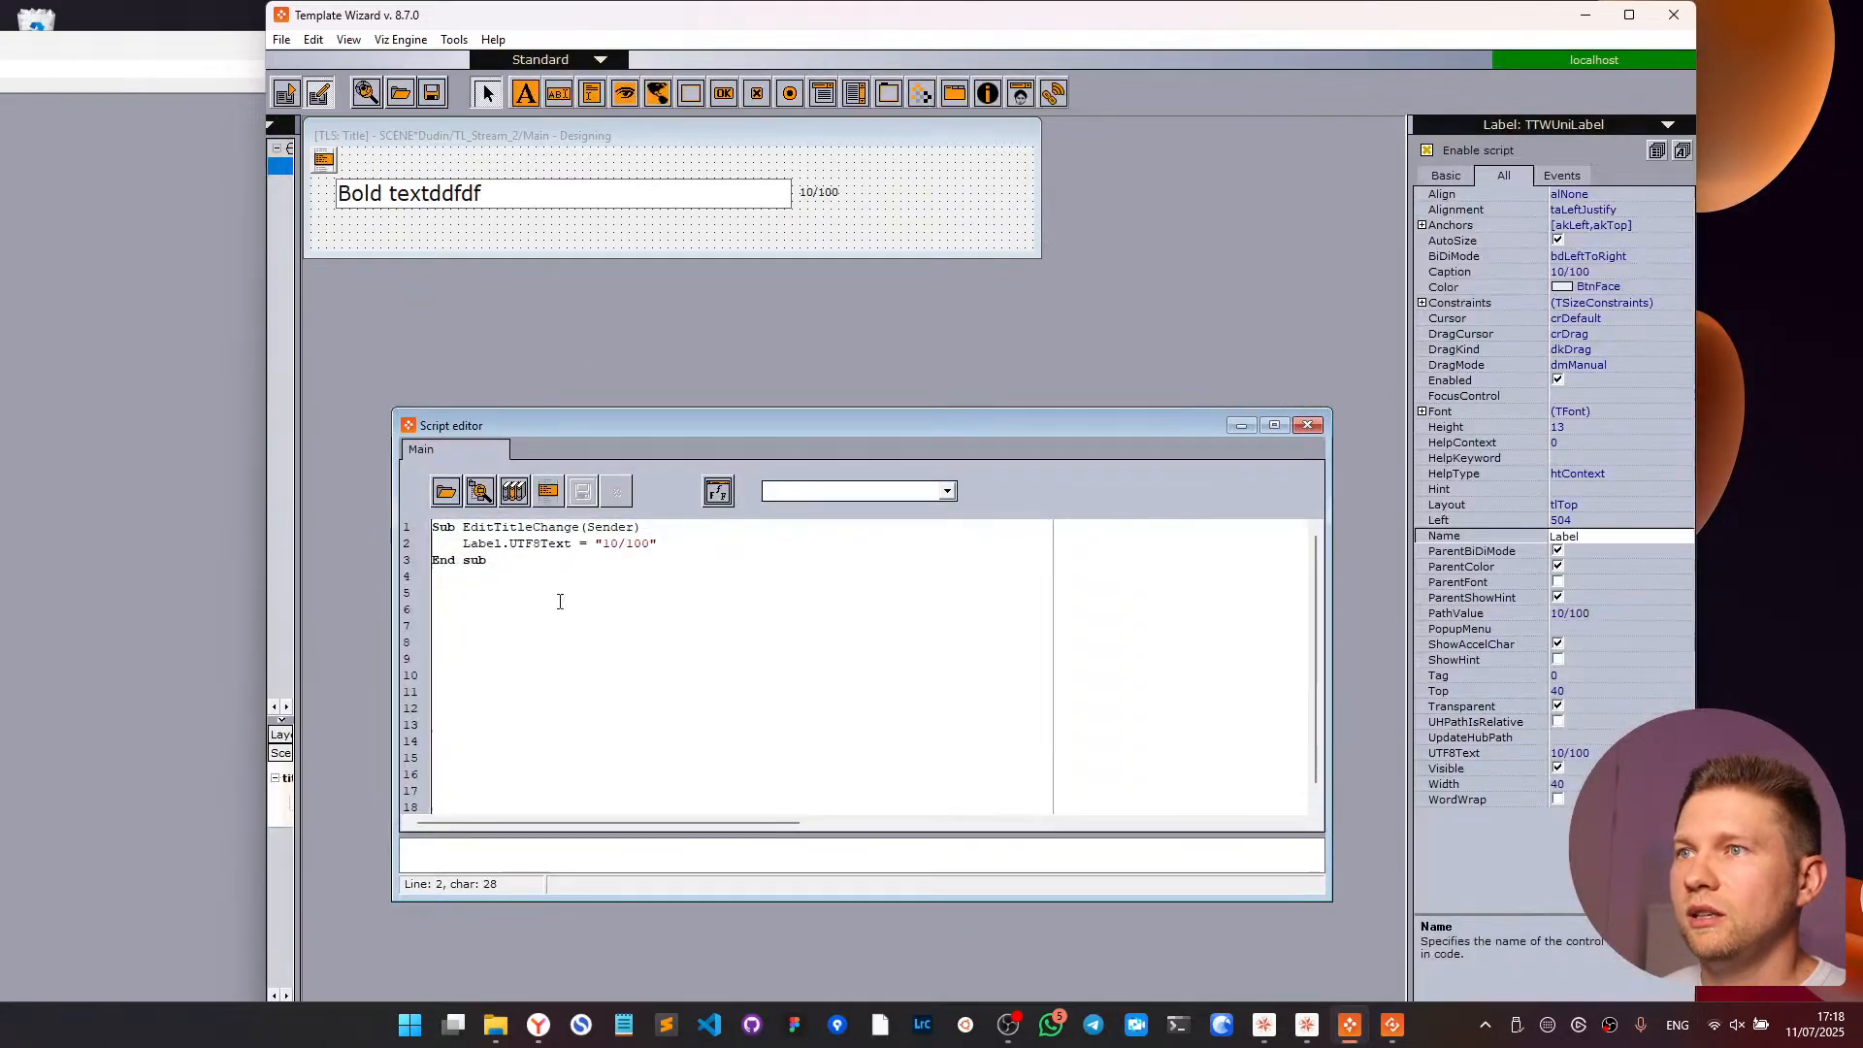
- Remove the numbers 10 and 100 from the string assigned to Label.UTF8Text, leaving only "/"
left_click_drag(604, 544, 619, 546)
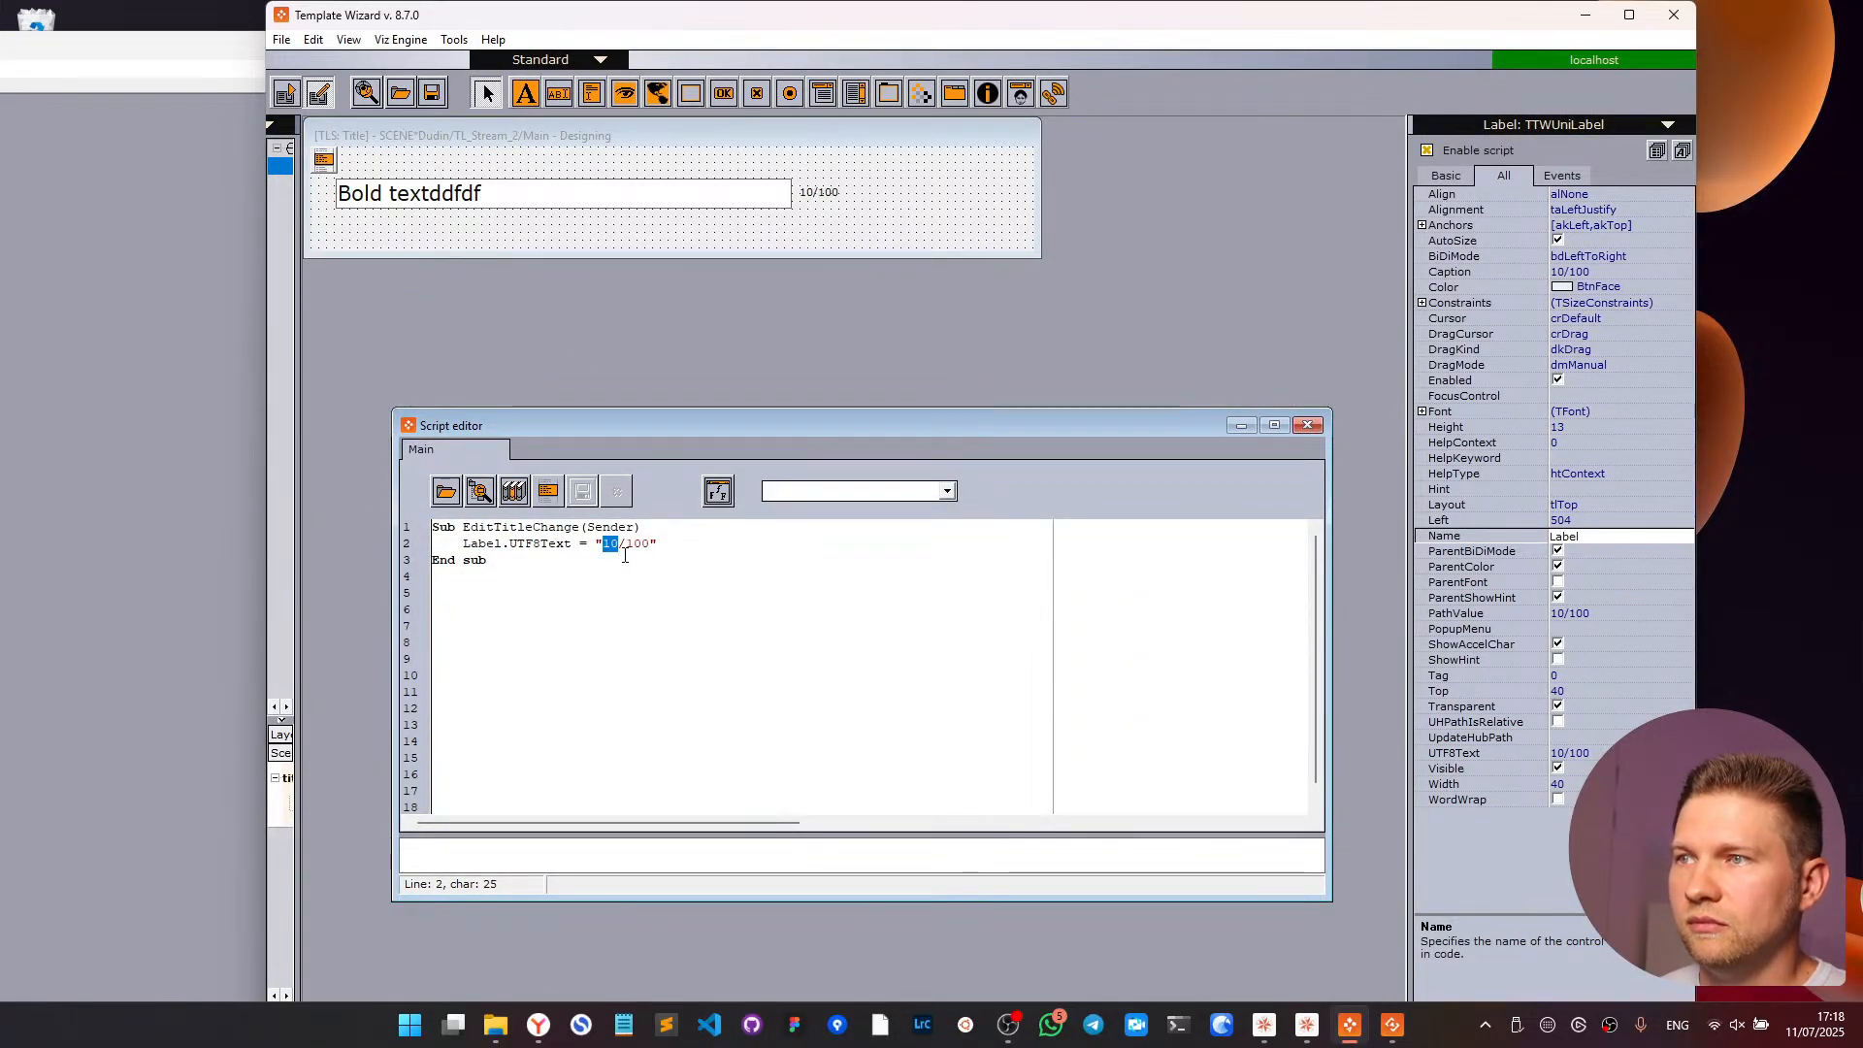
key("BackSpace")
double_click(629, 549)
key("BackSpace")
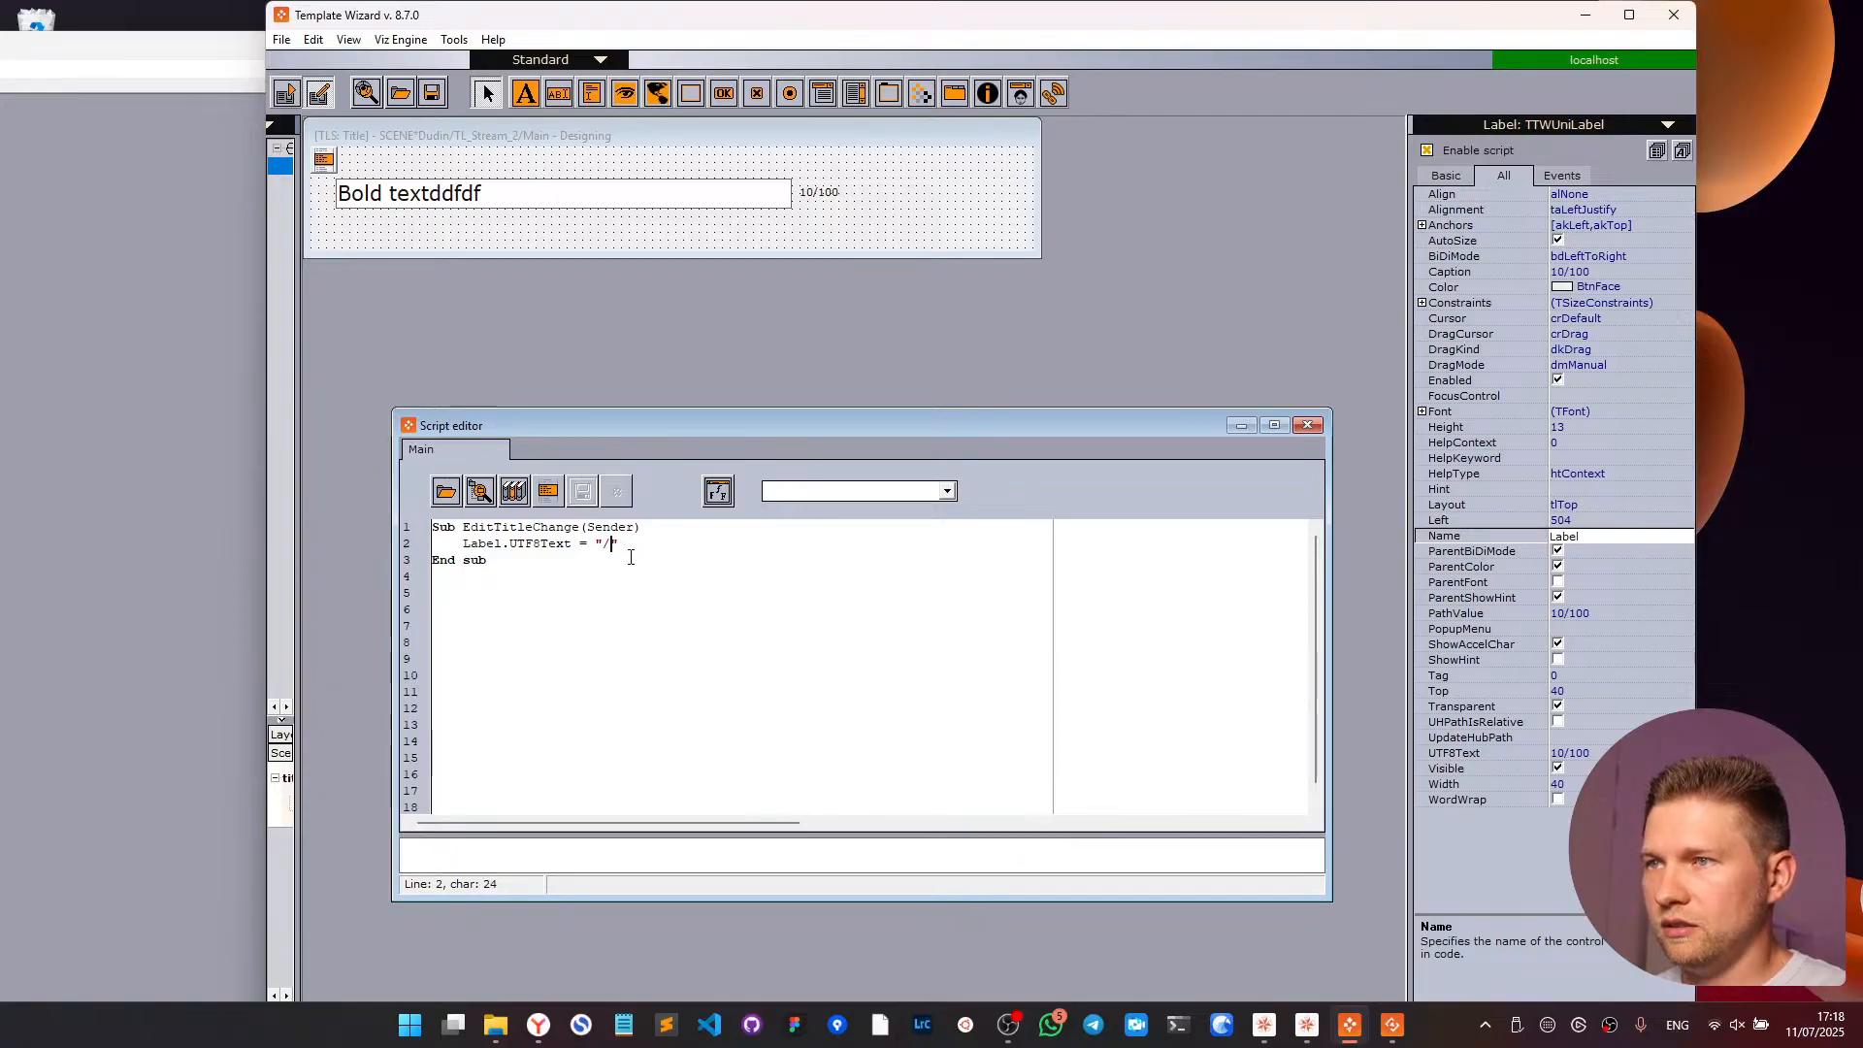
left_click(588, 546)
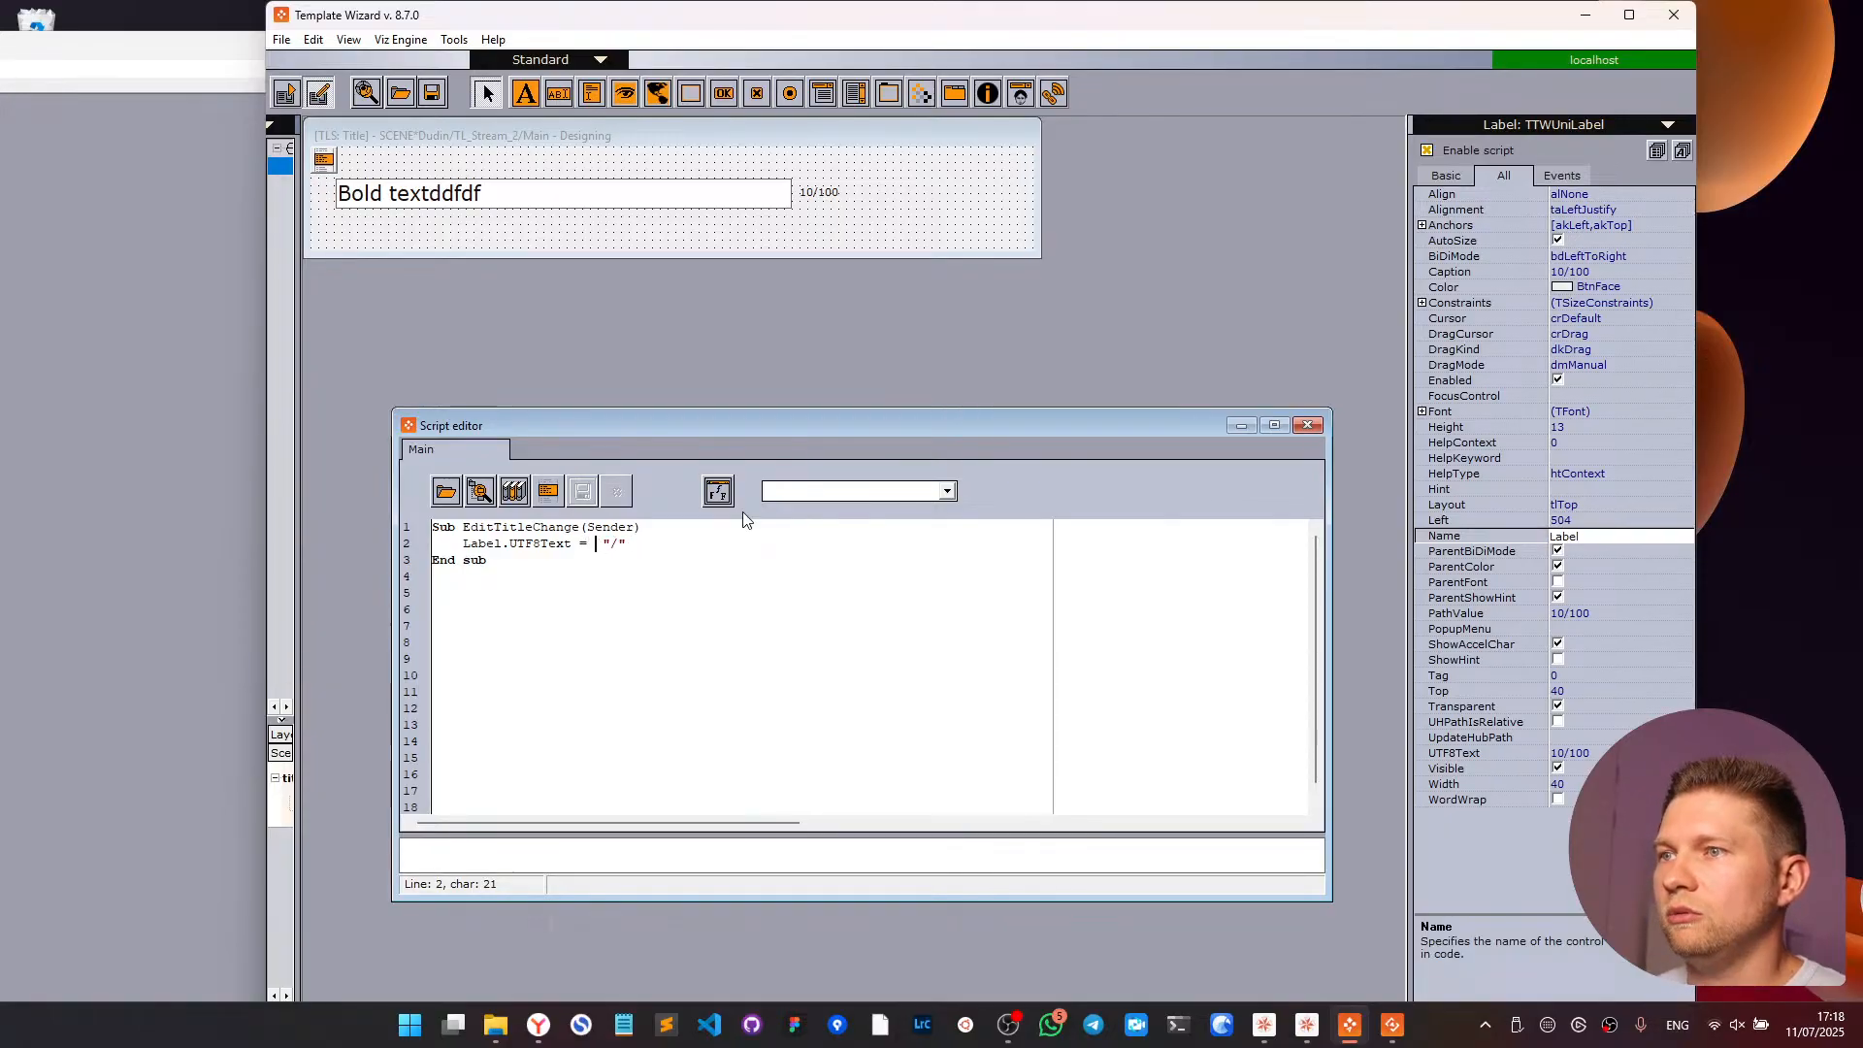
- Insert the reference EditTitle.UTF8Text before the "/" string in the label assignment
left_click(591, 190)
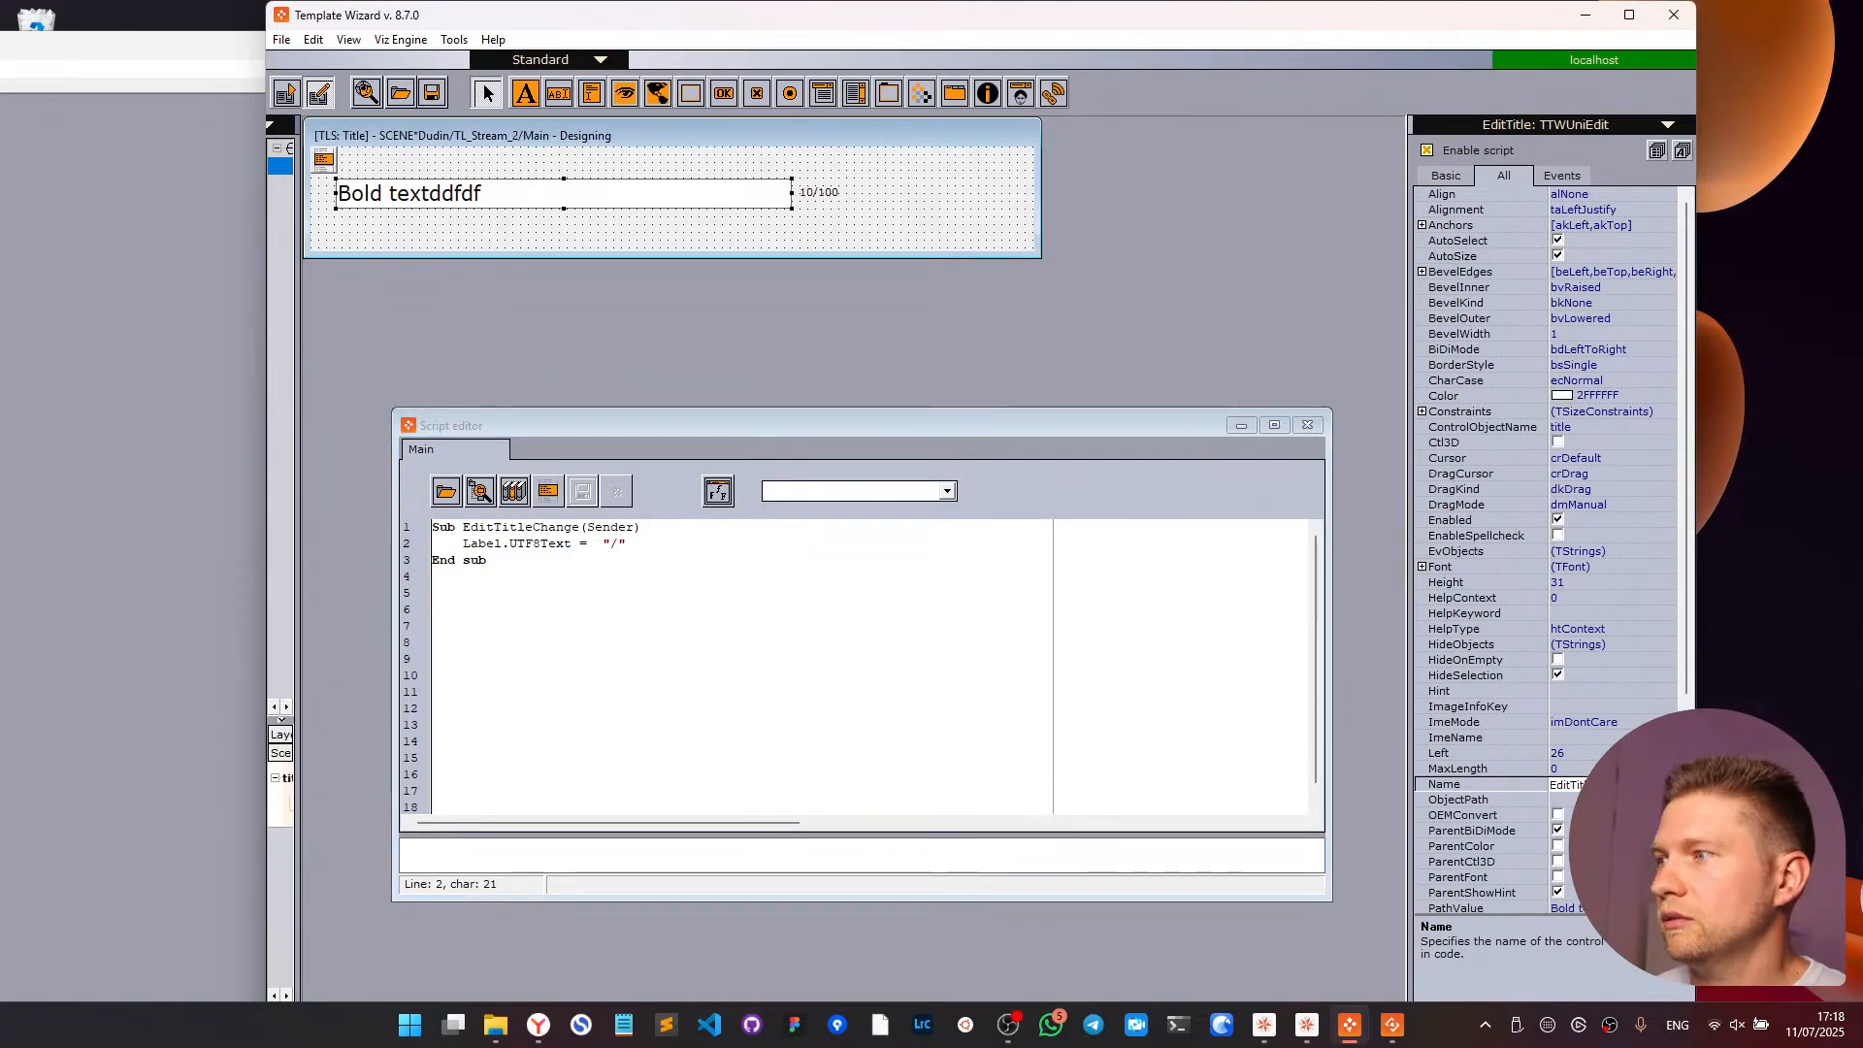
left_click(593, 543)
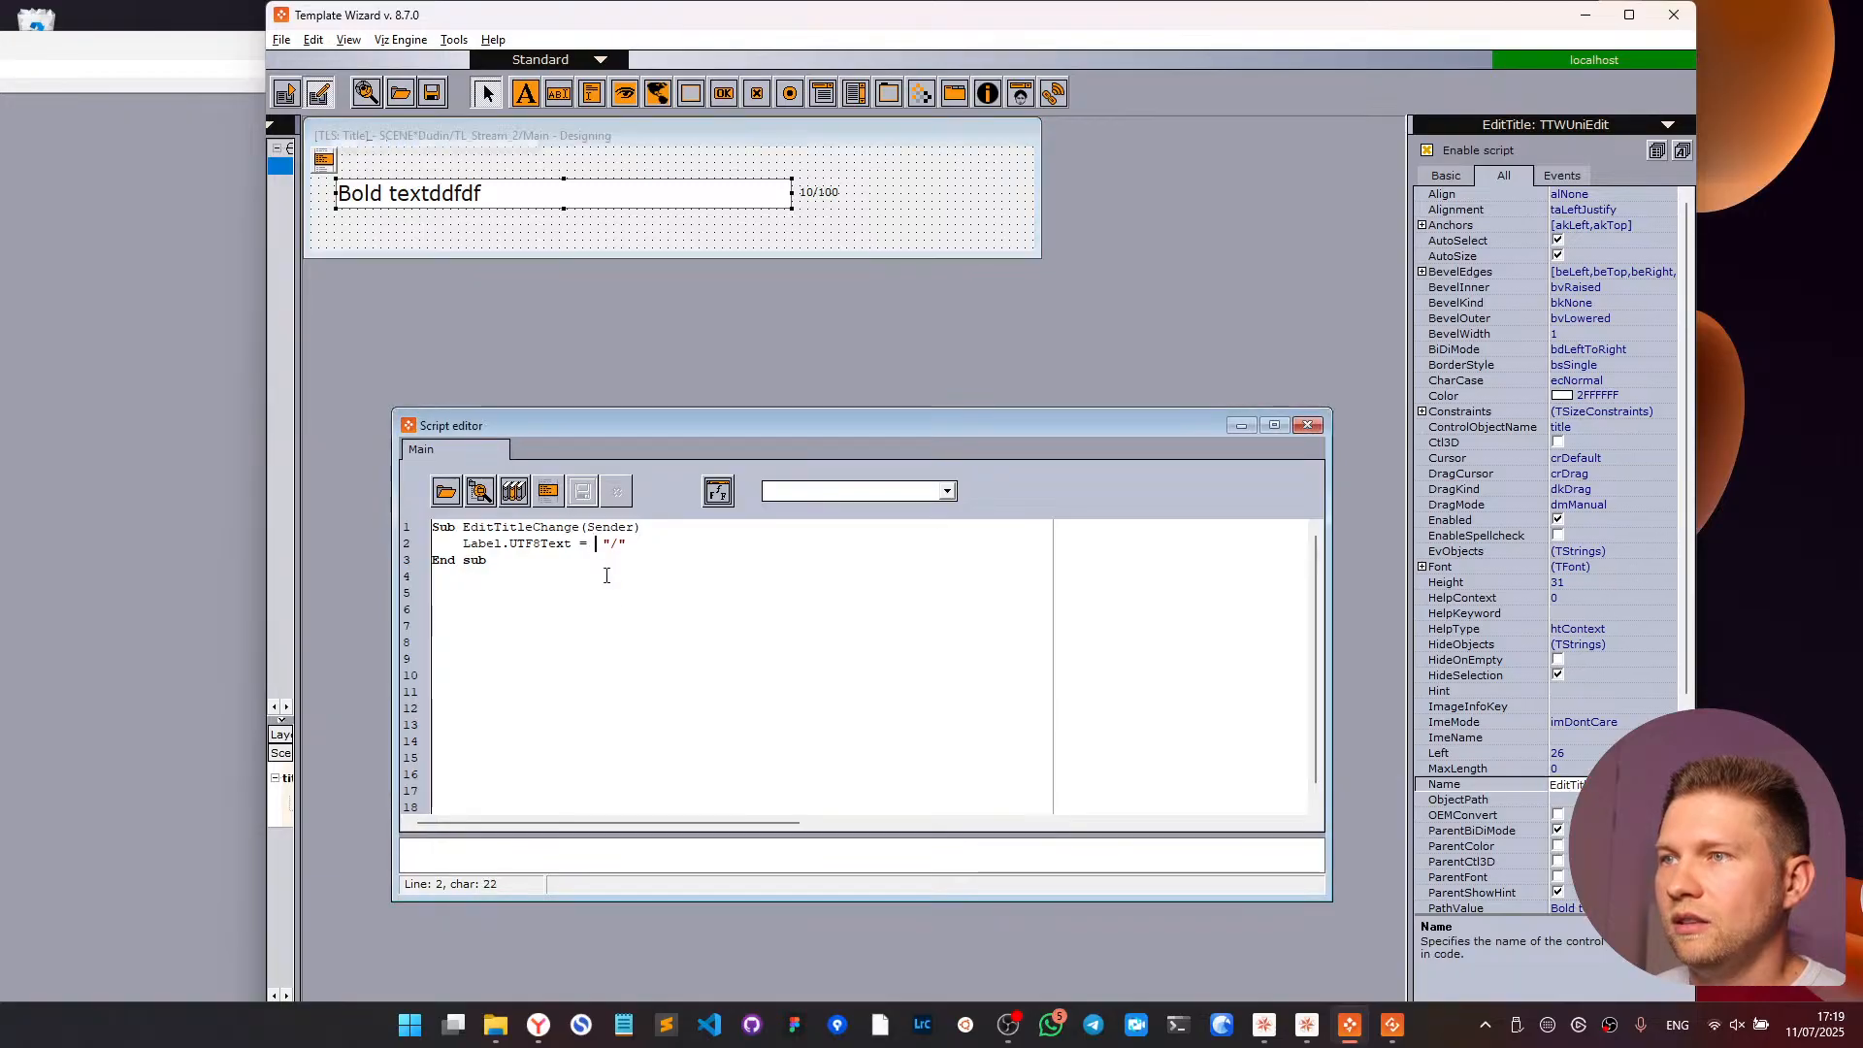
key("alt+v")
key("Escape")
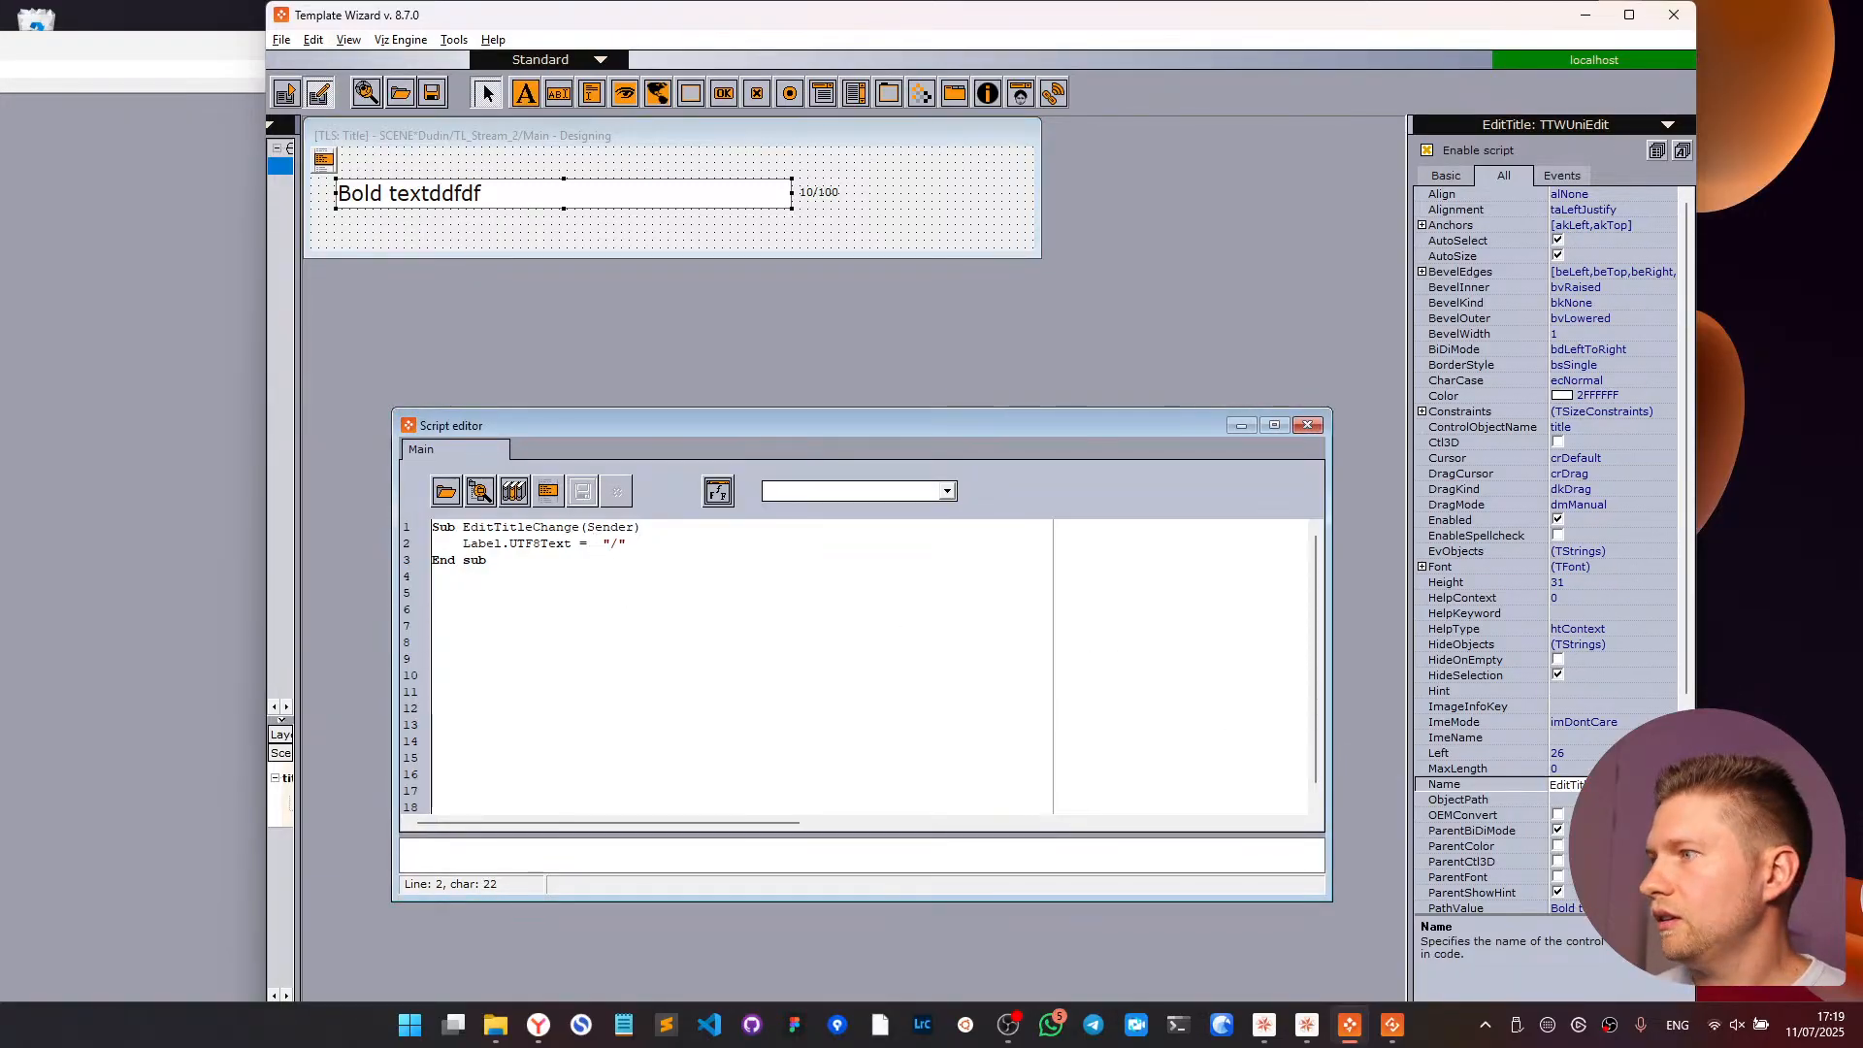
type("EditTitle")
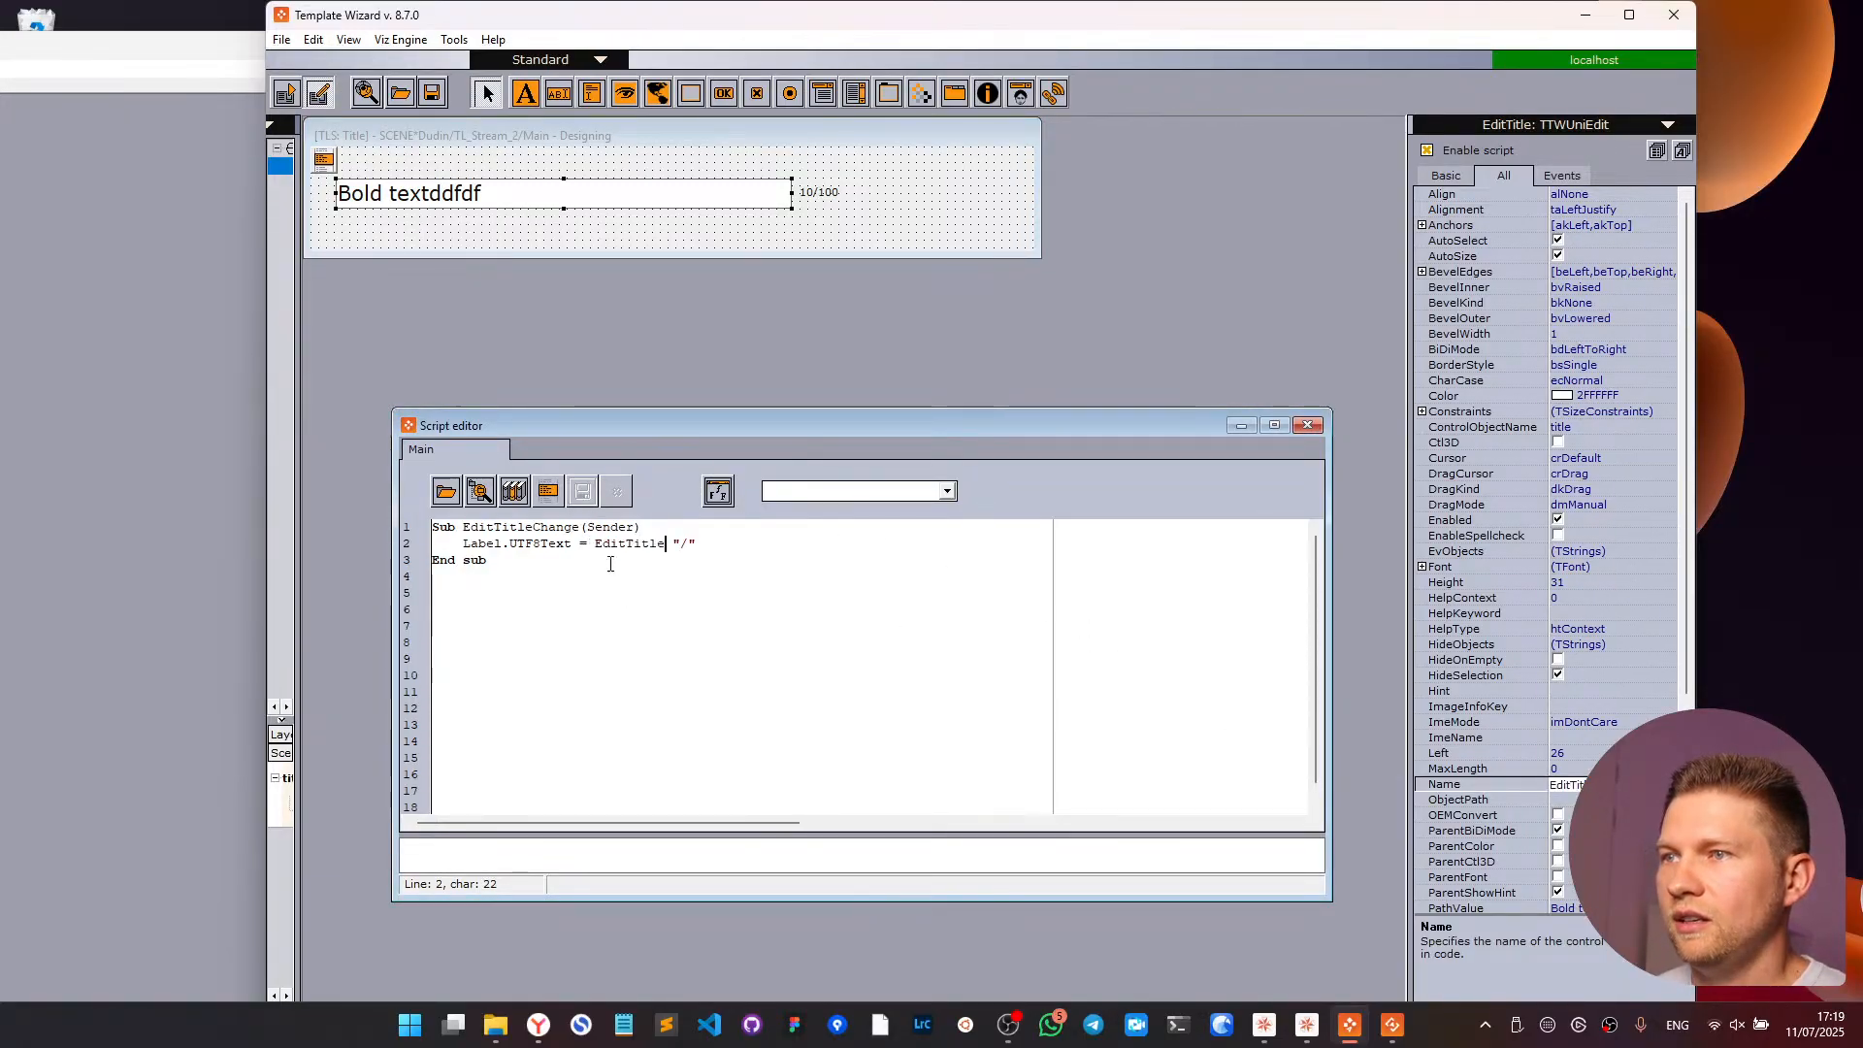
type(".")
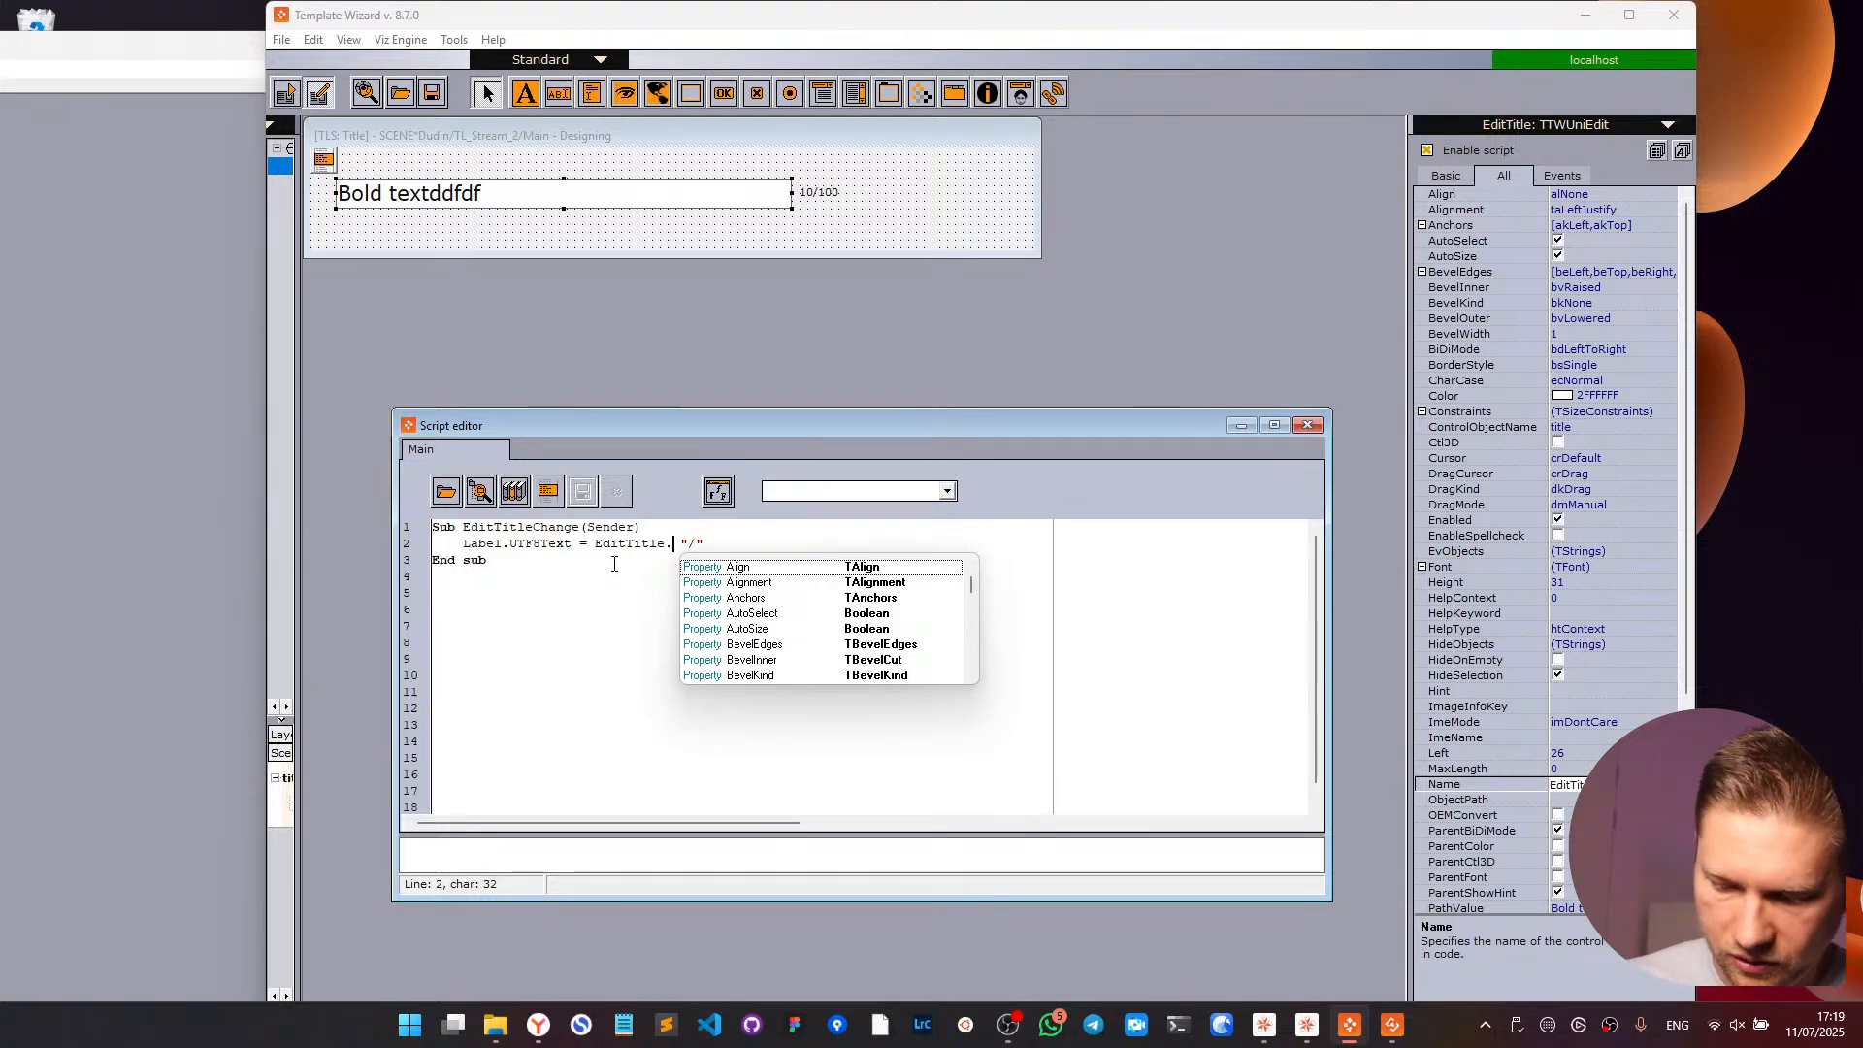
type("UTF8Text.")
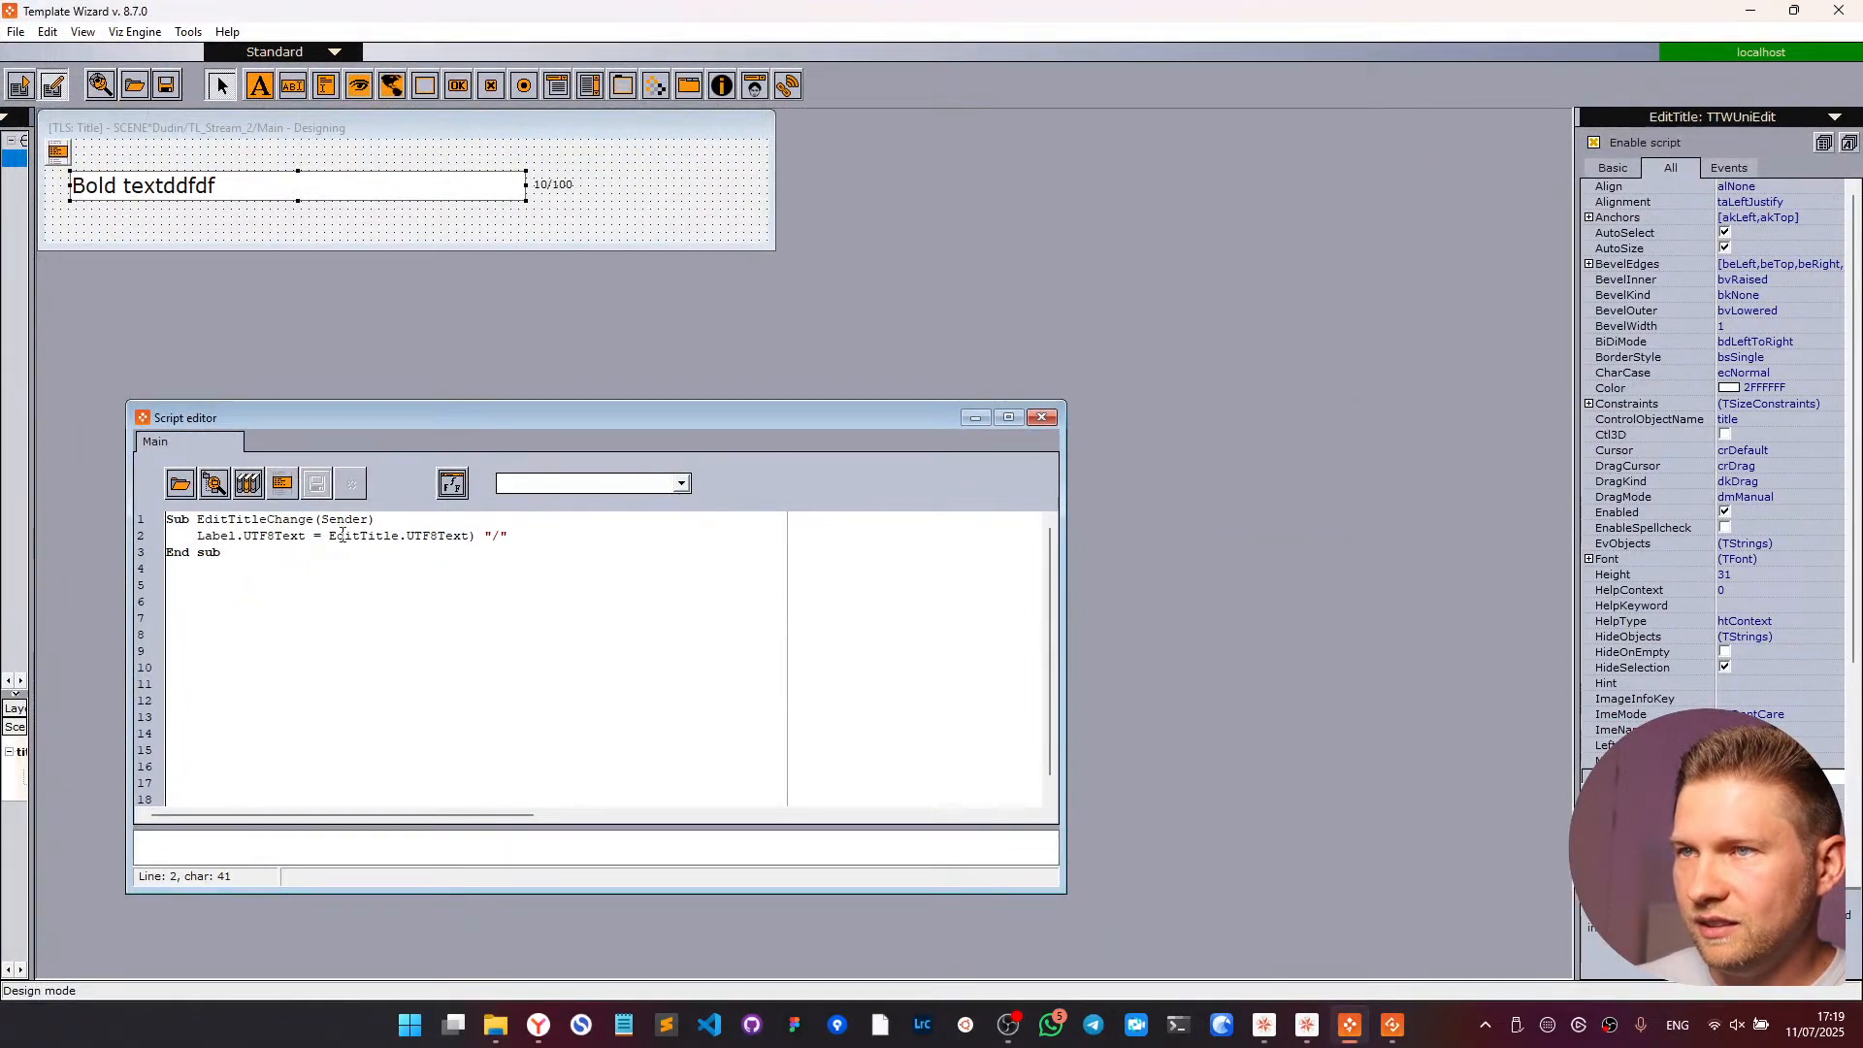
- Complete the assignment as Label.UTF8Text = Len(EditTitle.UTF8Text) & "/ 100"
left_click(329, 536)
type("Len(")
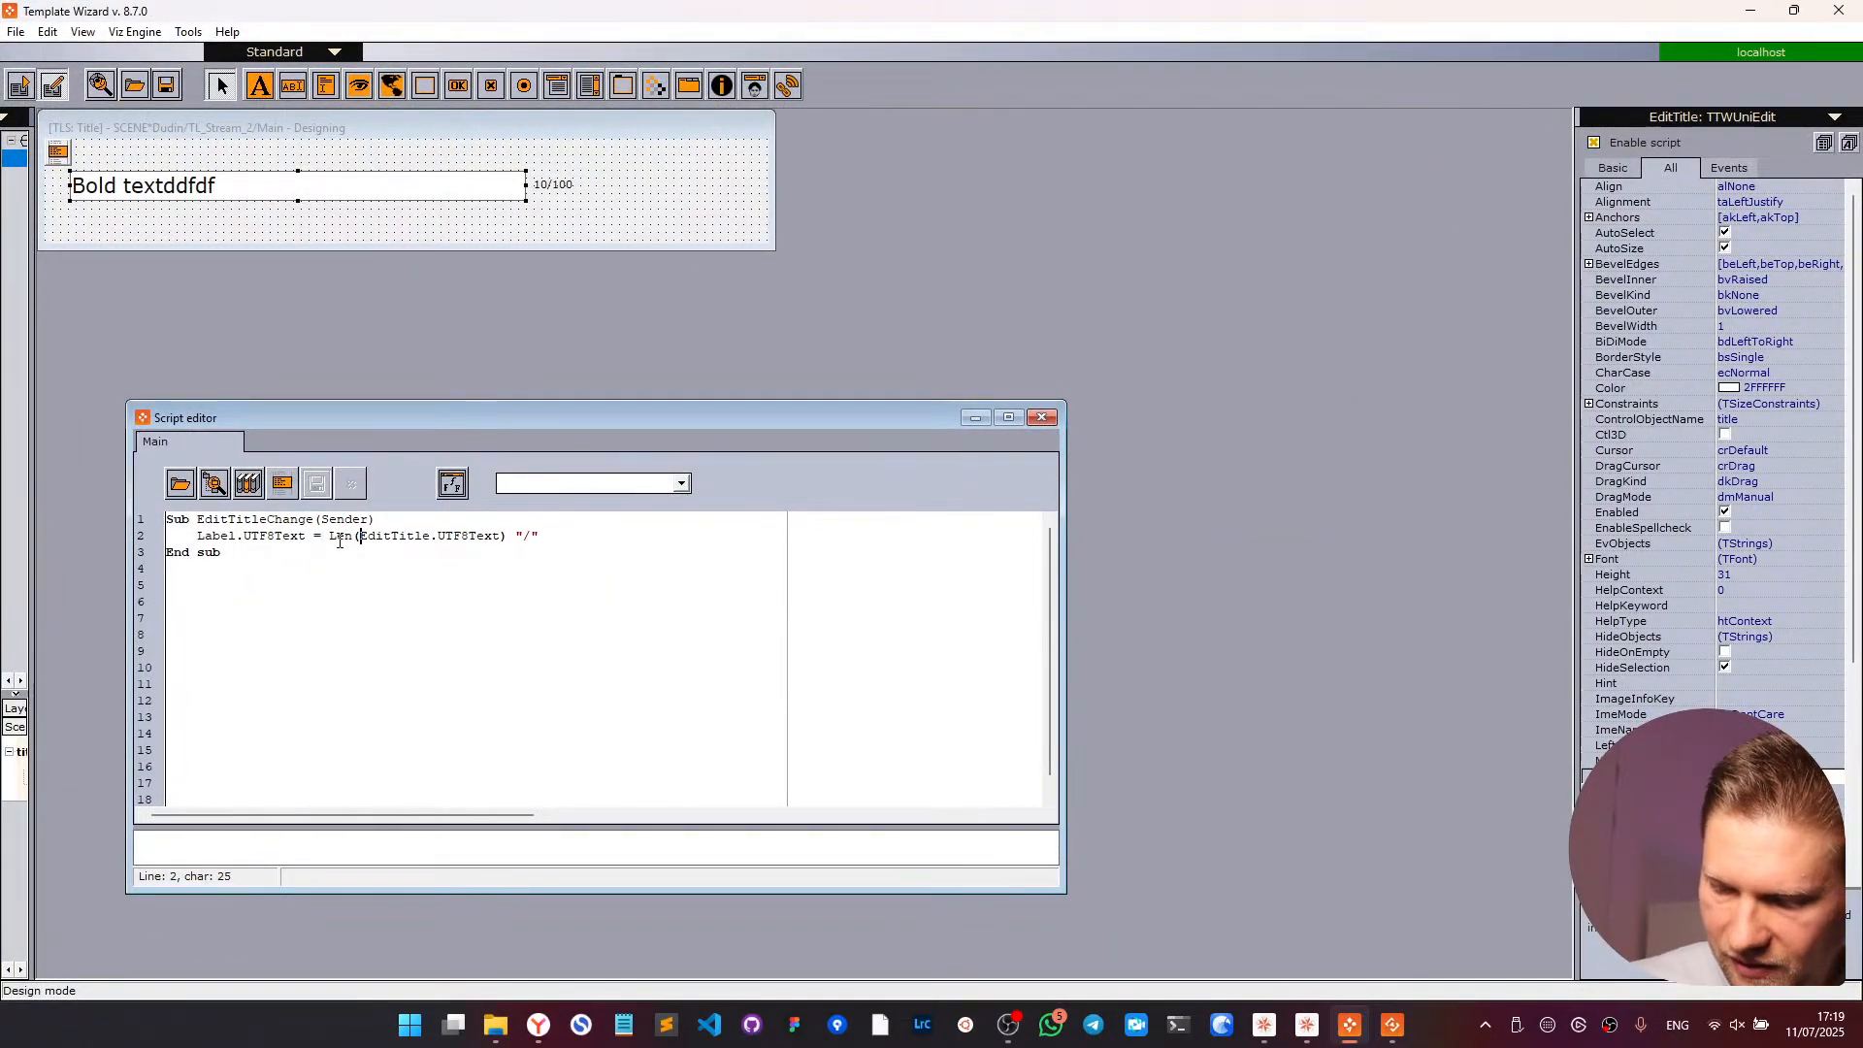
left_click(513, 539)
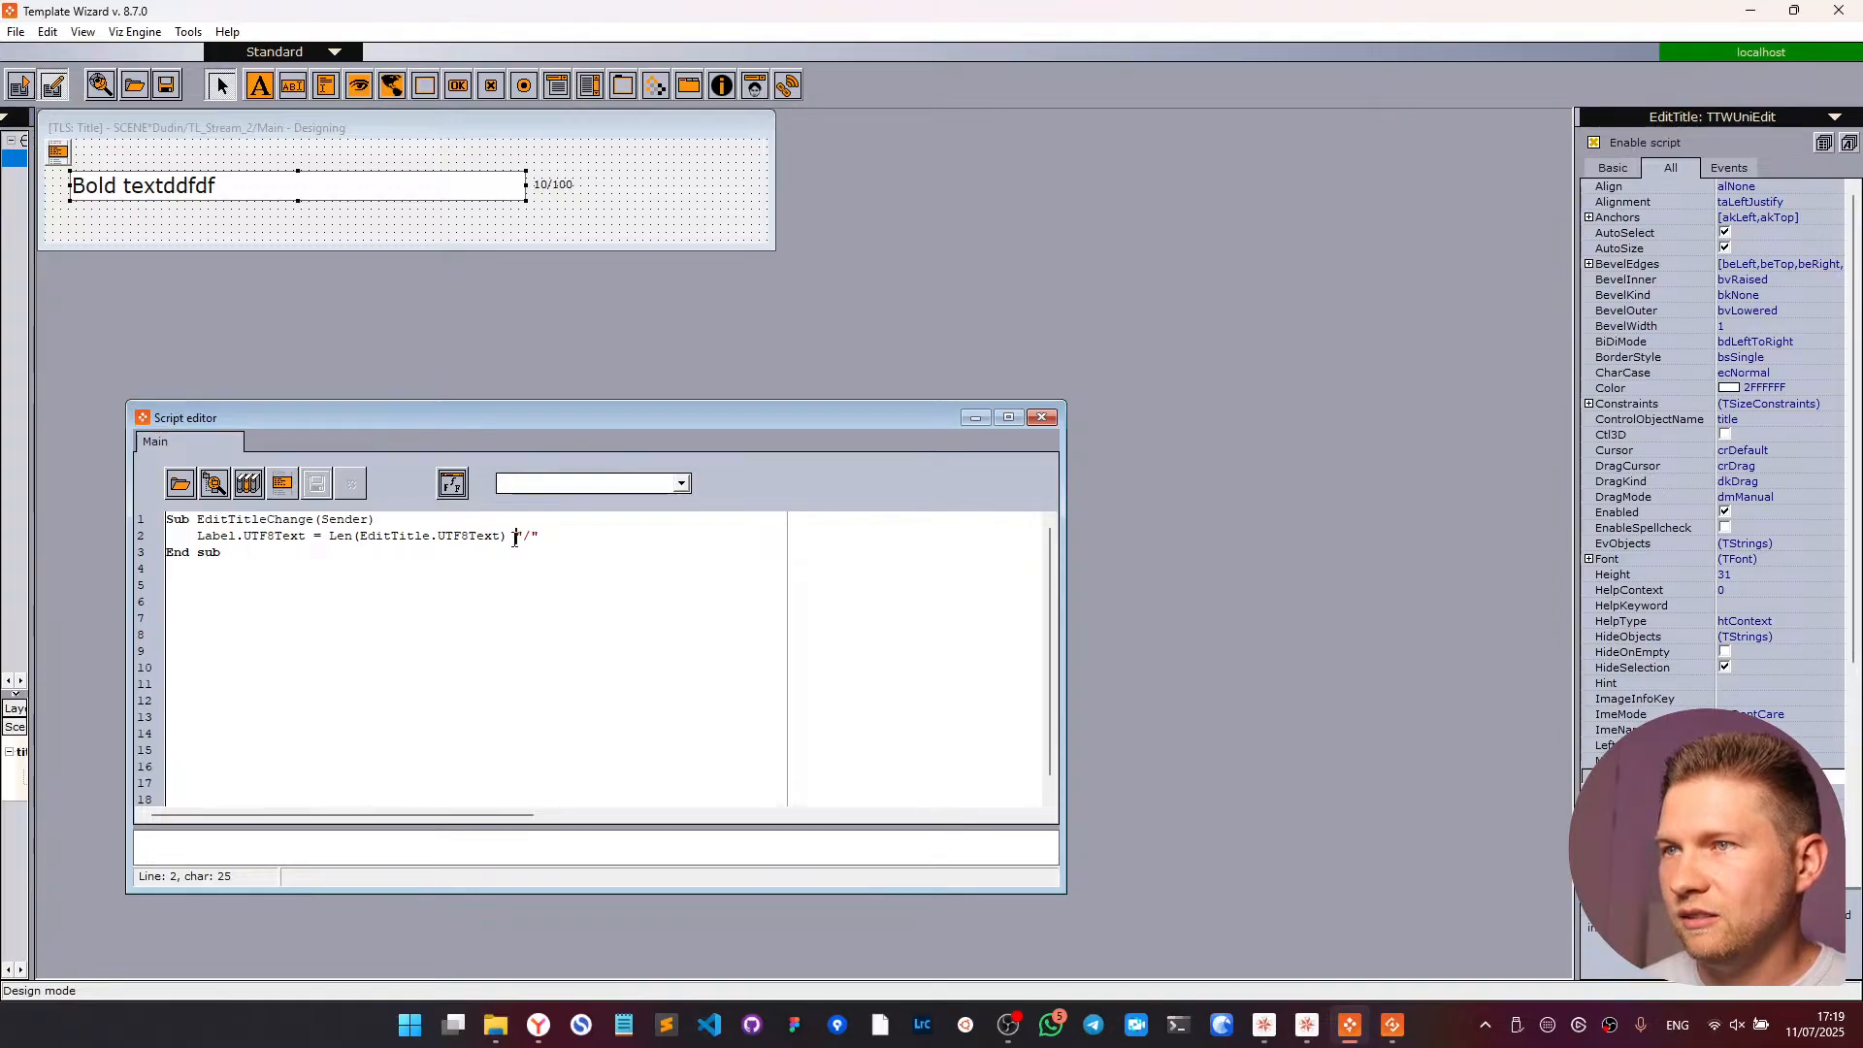
type("&")
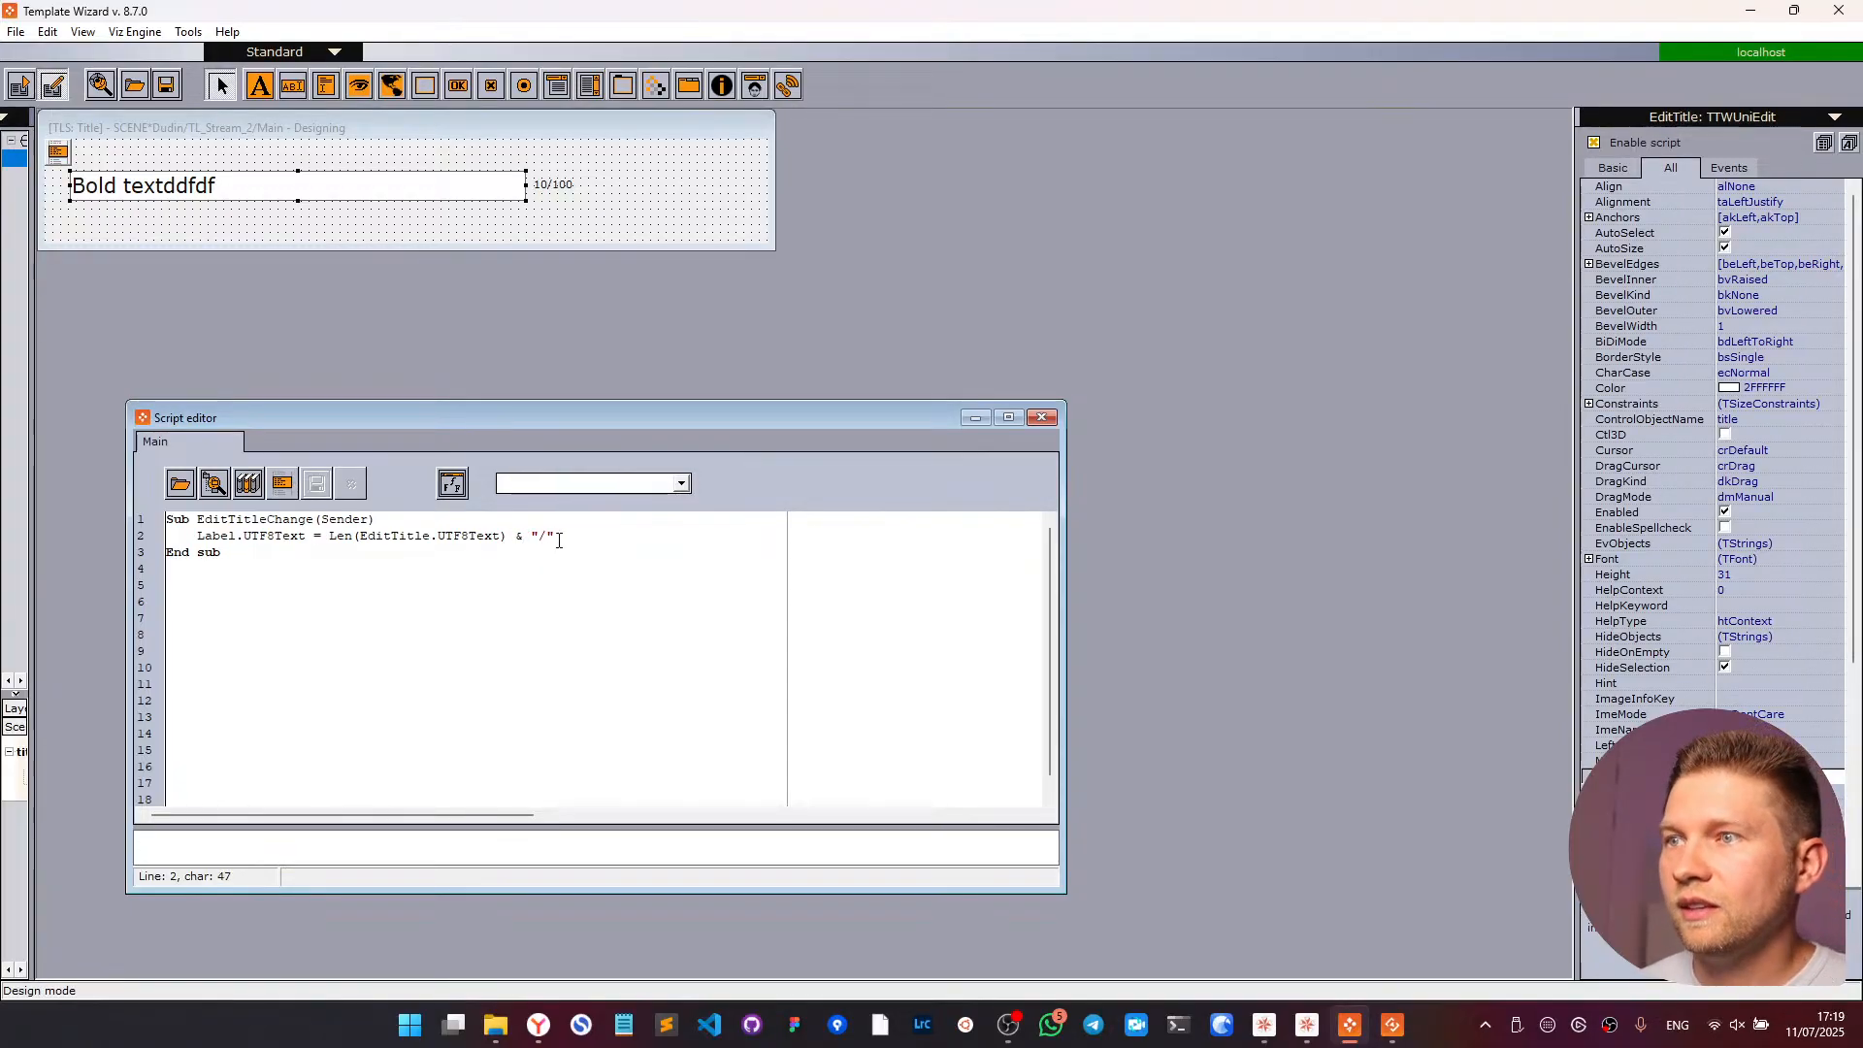
left_click(545, 541)
type("100")
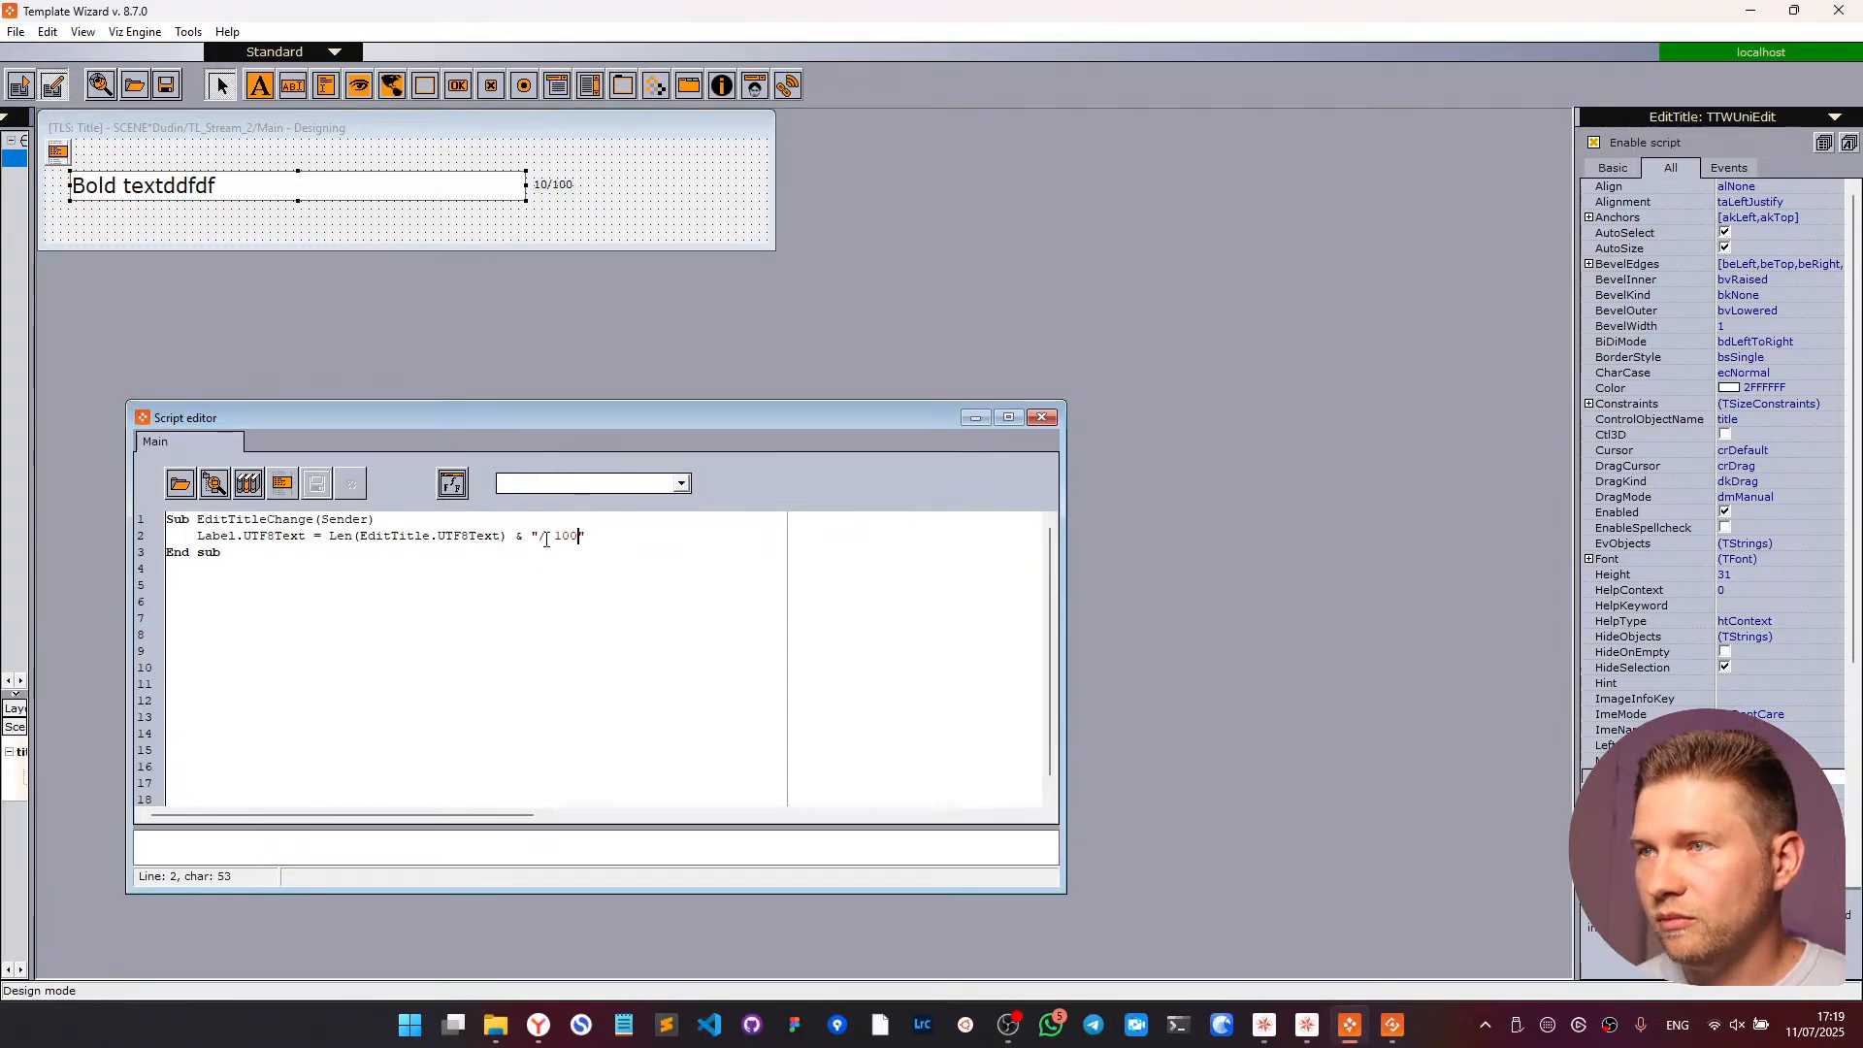
- Run the template and test the character counter by adding "dfdfdf" to the title text and deleting characters again
left_click(19, 85)
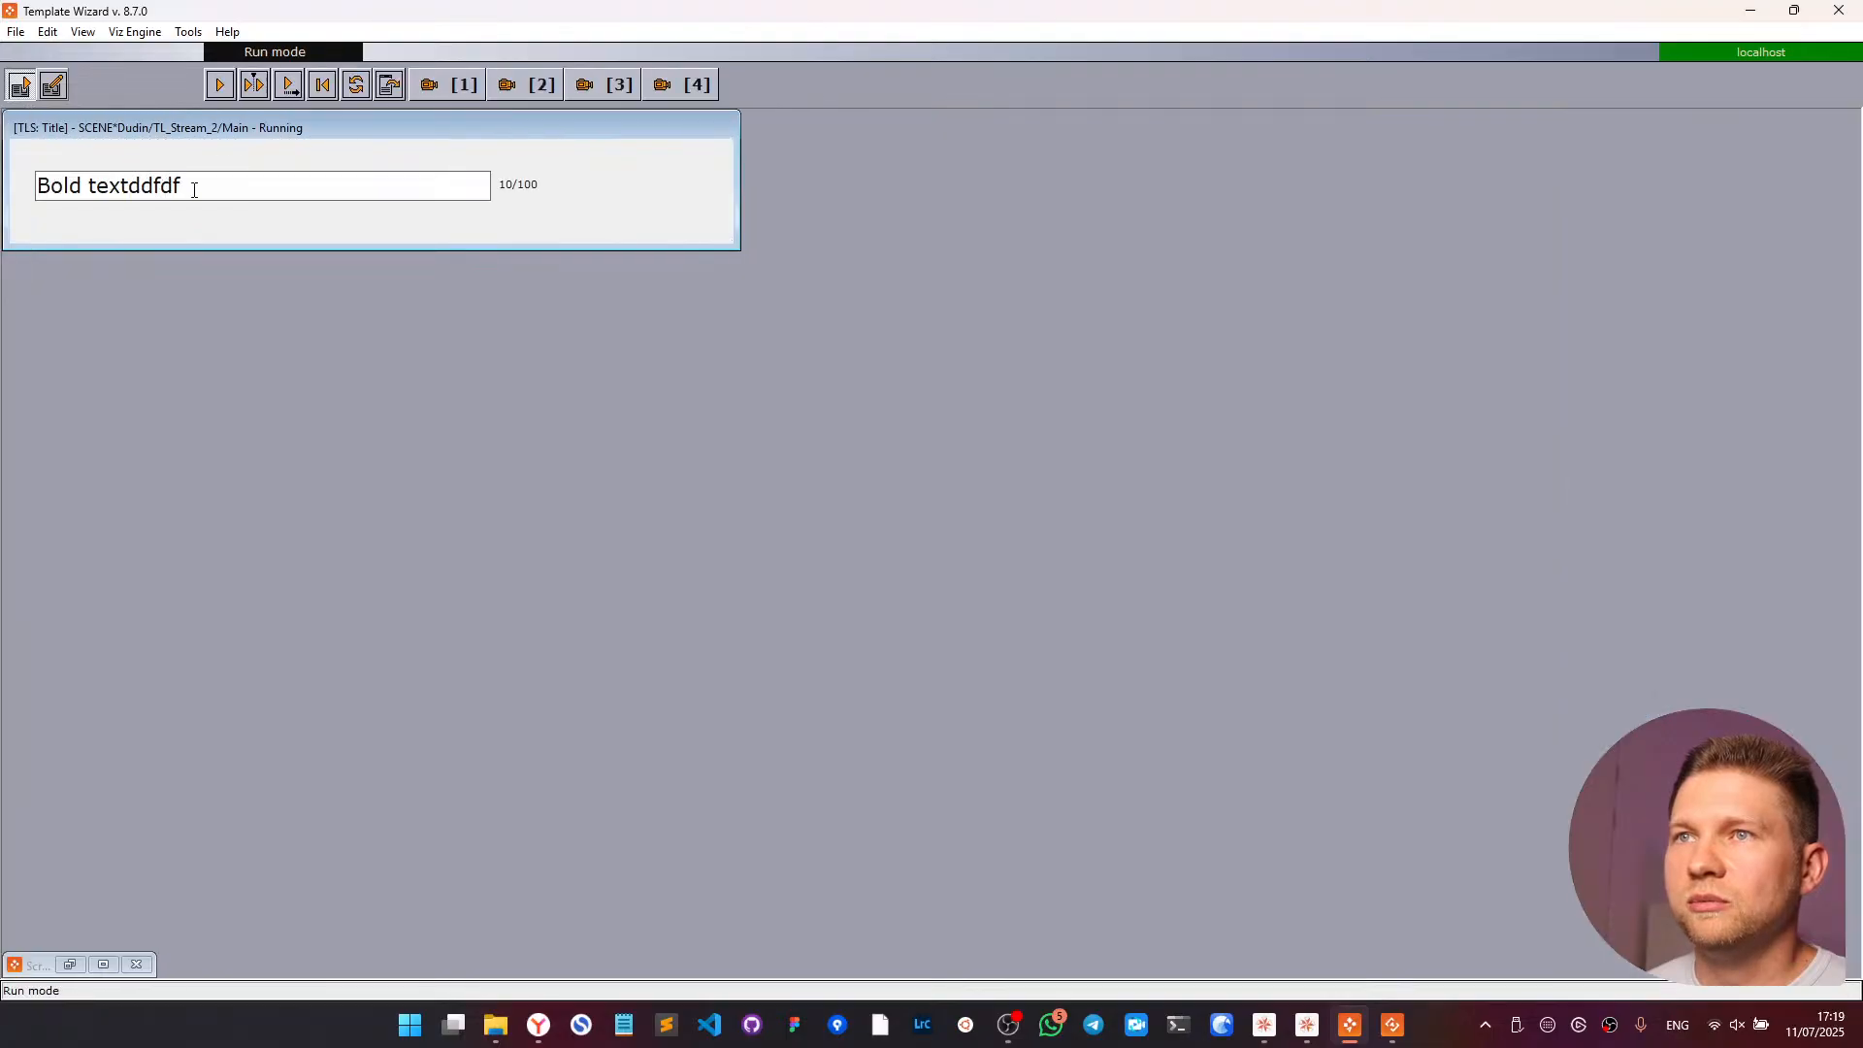
left_click(191, 186)
type("dfdfdf")
left_click_drag(217, 185, 243, 186)
key("BackSpace")
key("BackSpace")
key("BackSpace")
key("BackSpace")
key("BackSpace")
key("BackSpace")
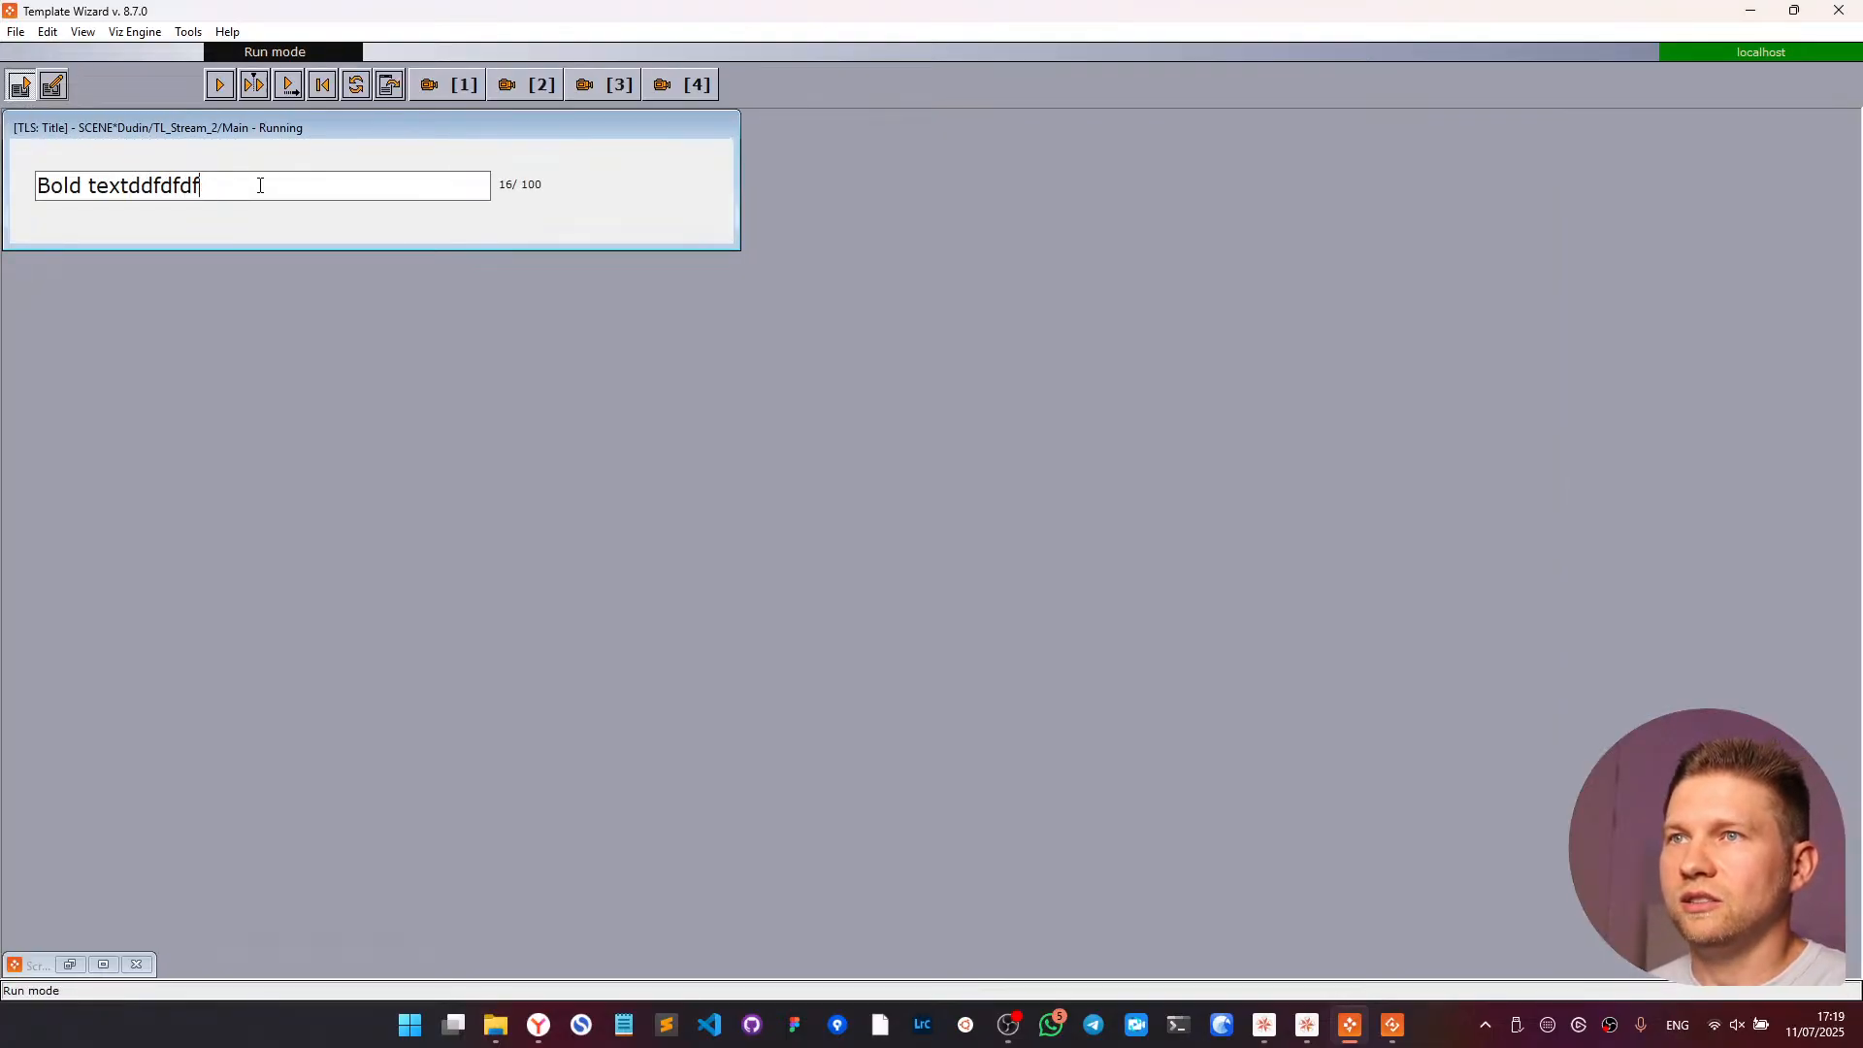
- Delete the test characters at the end of the title down to "Bold textdd" and return the template to design mode
key("BackSpace")
key("BackSpace")
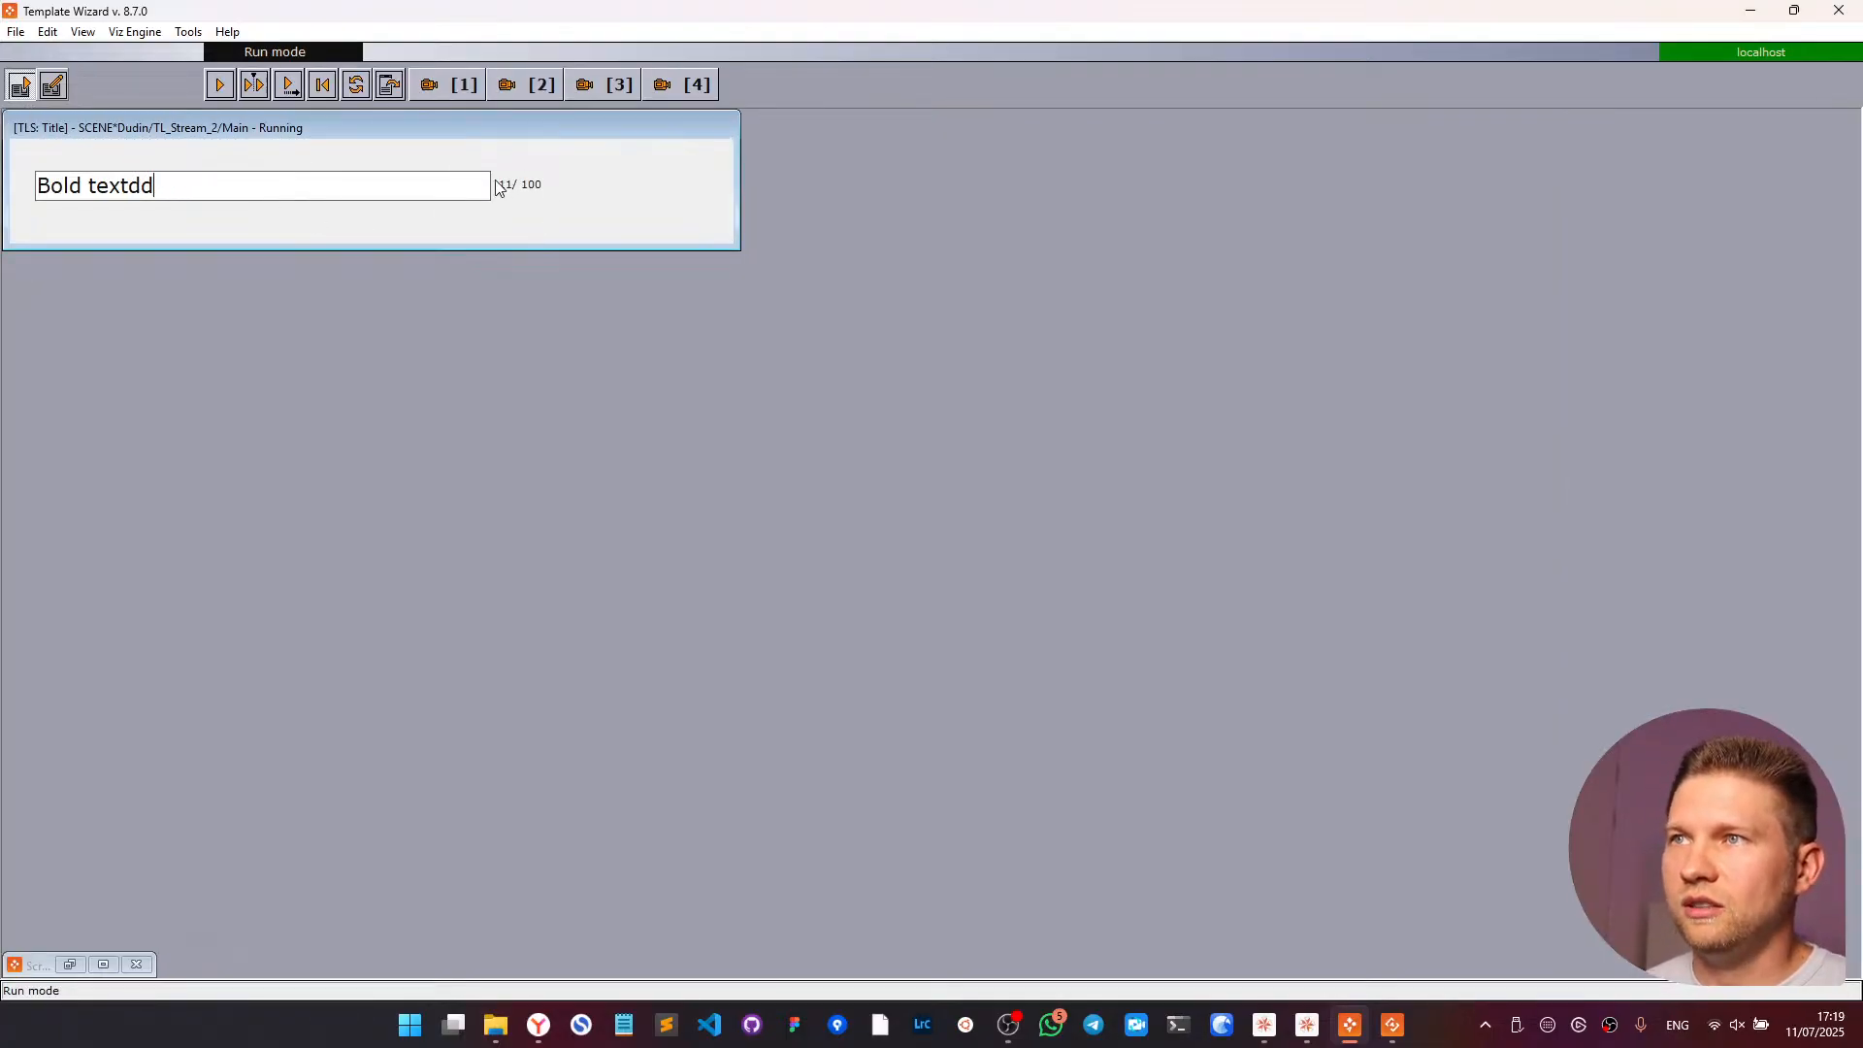
left_click(61, 93)
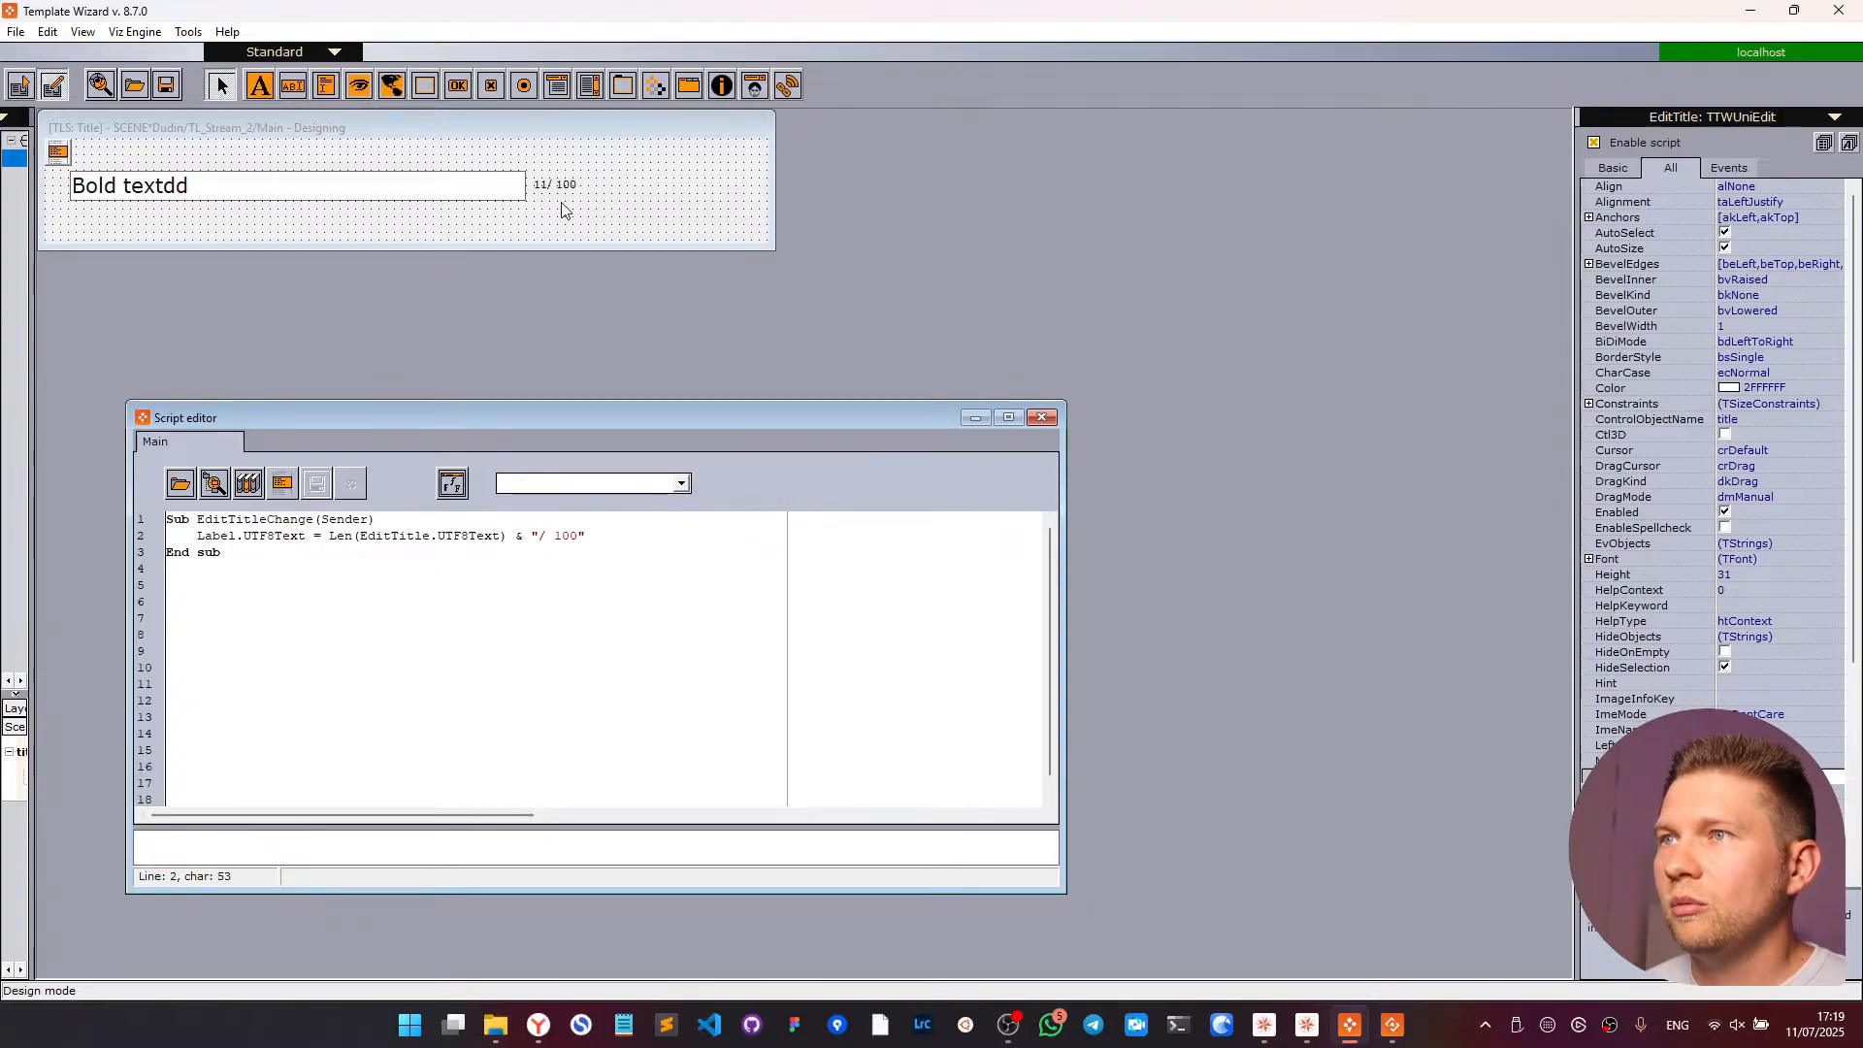
- Select the title edit field on the form and copy its name EditTitle from the label assignment in the script
left_click_drag(552, 536, 569, 538)
left_click(553, 536)
left_click(497, 186)
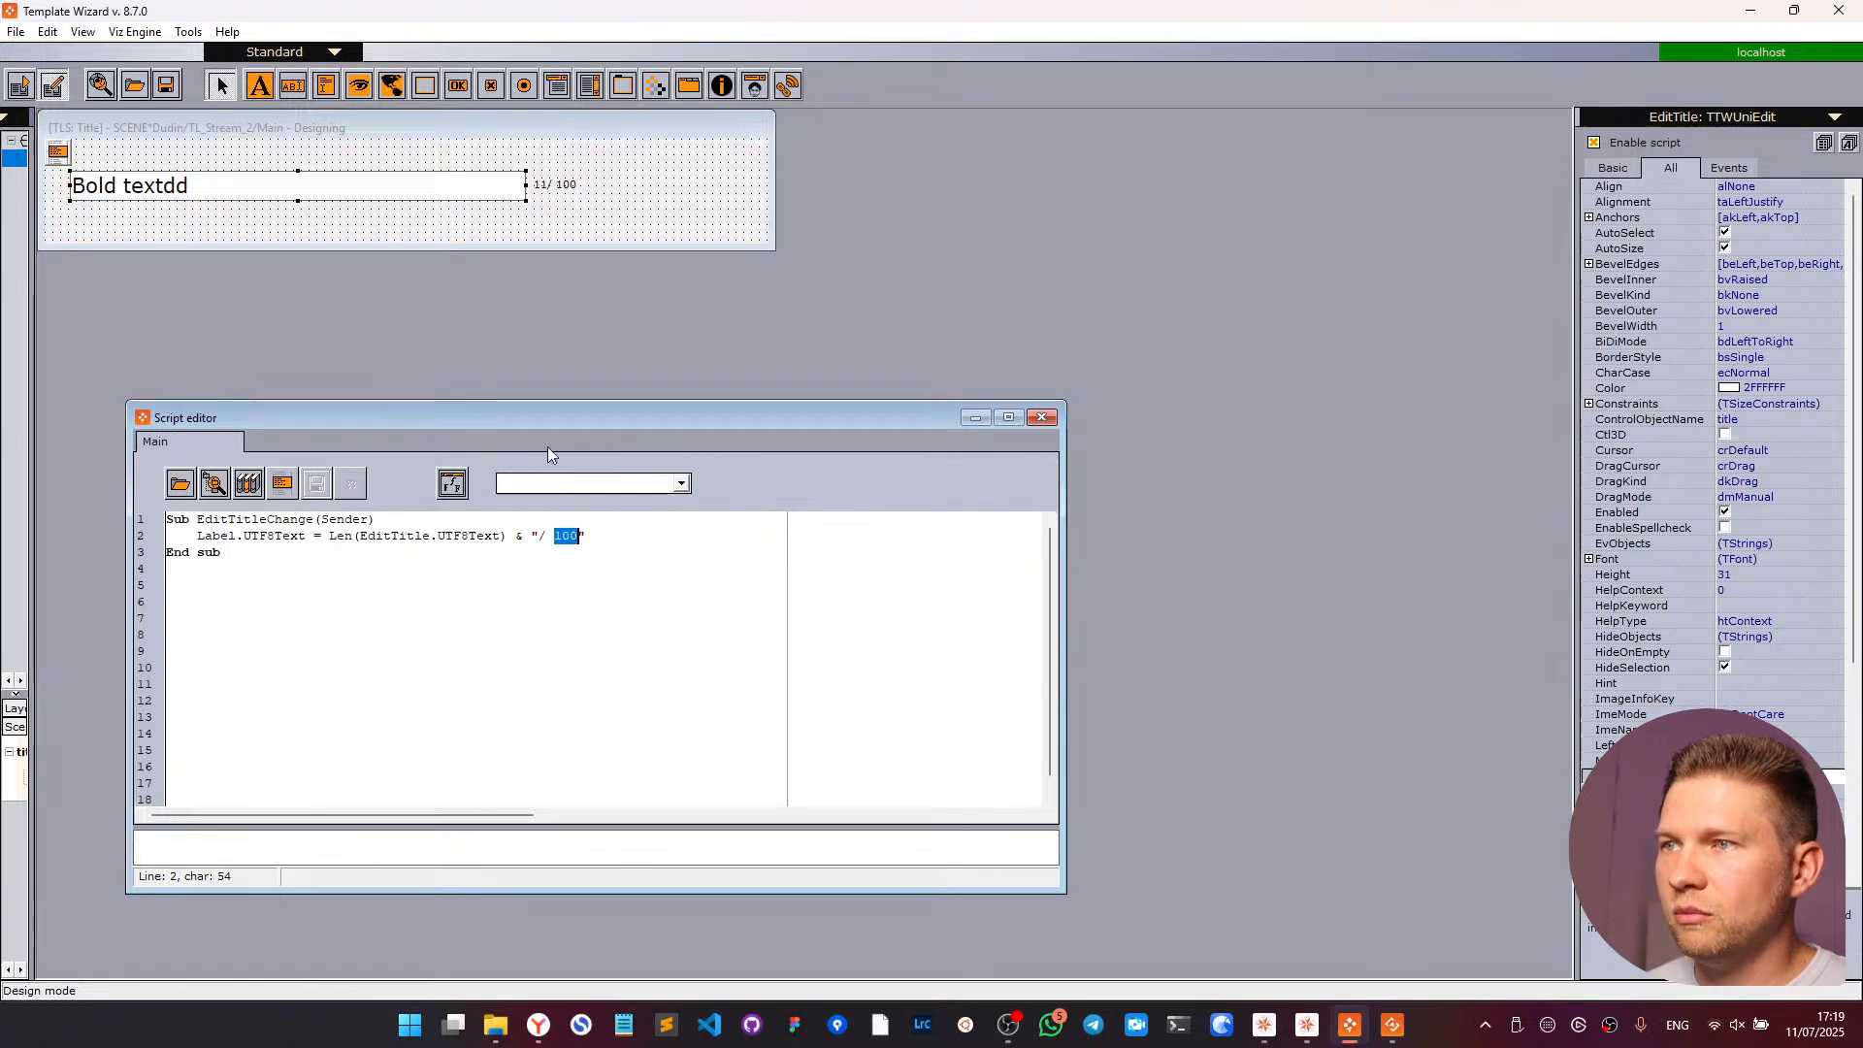
left_click(423, 198)
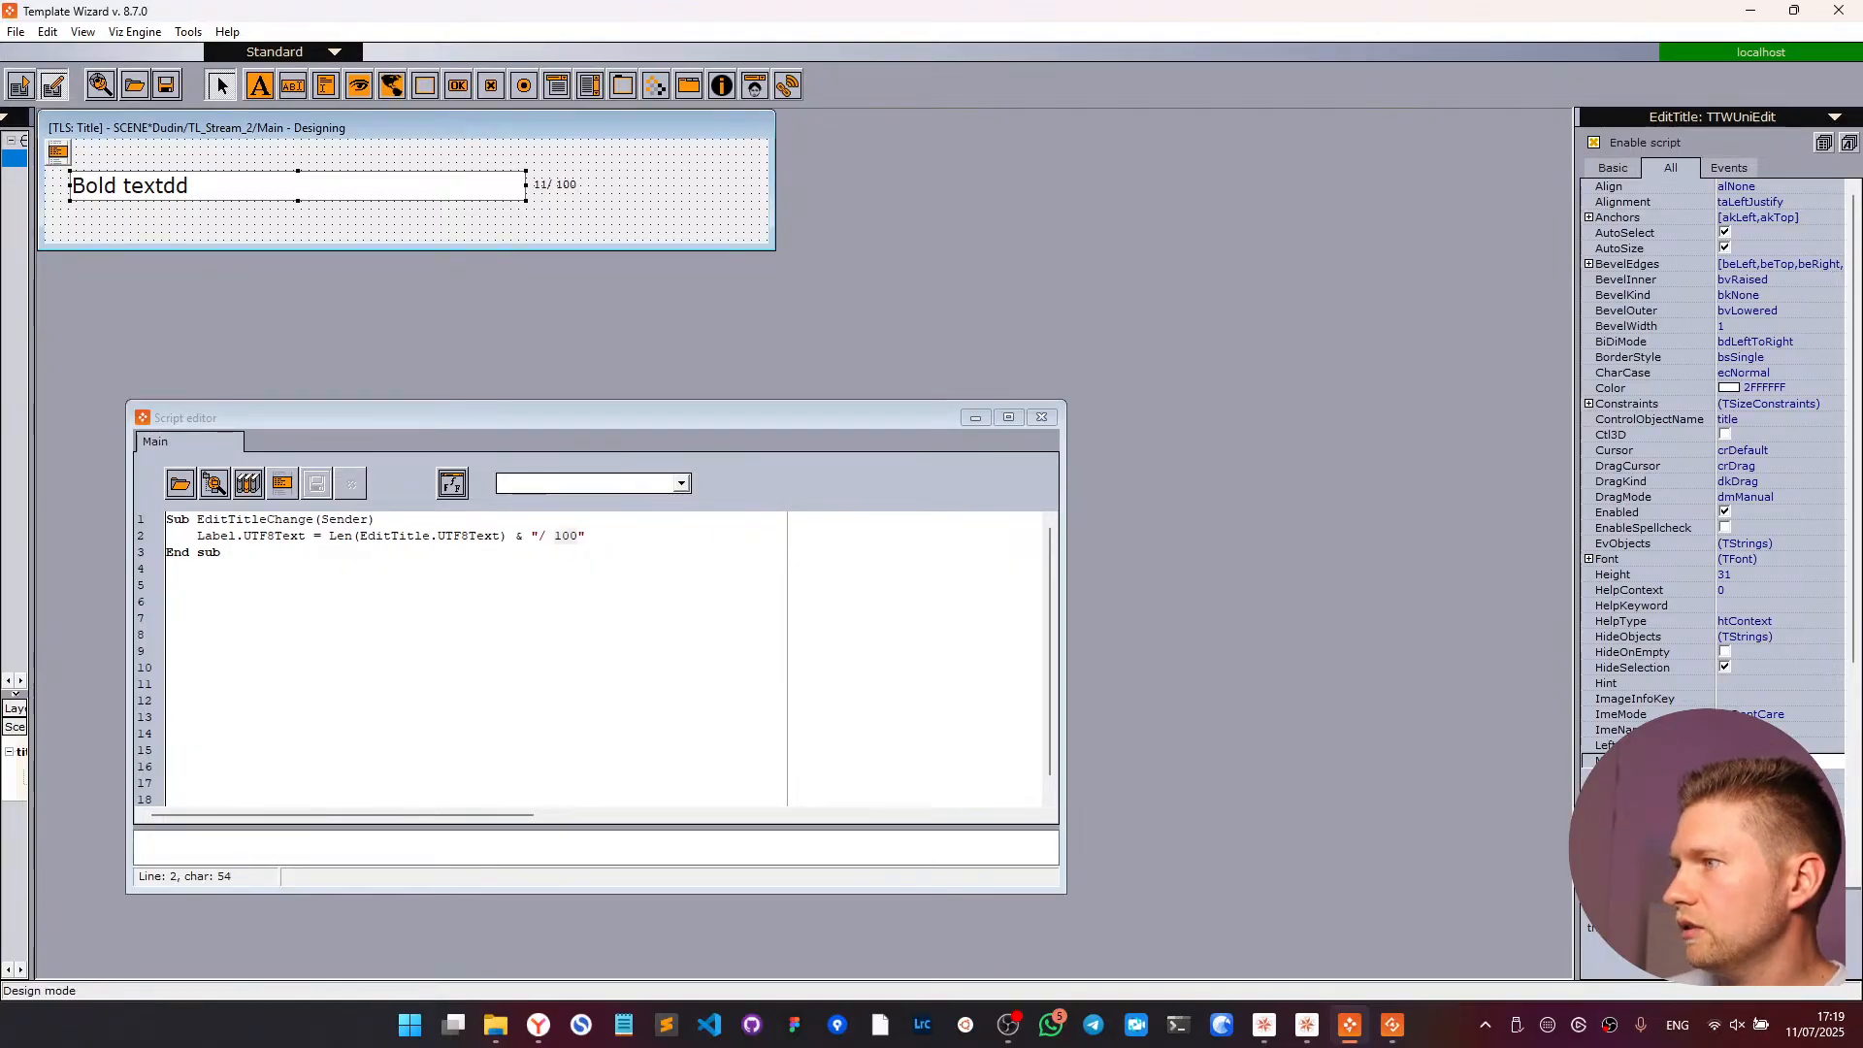
double_click(405, 534)
key("ctrl+c")
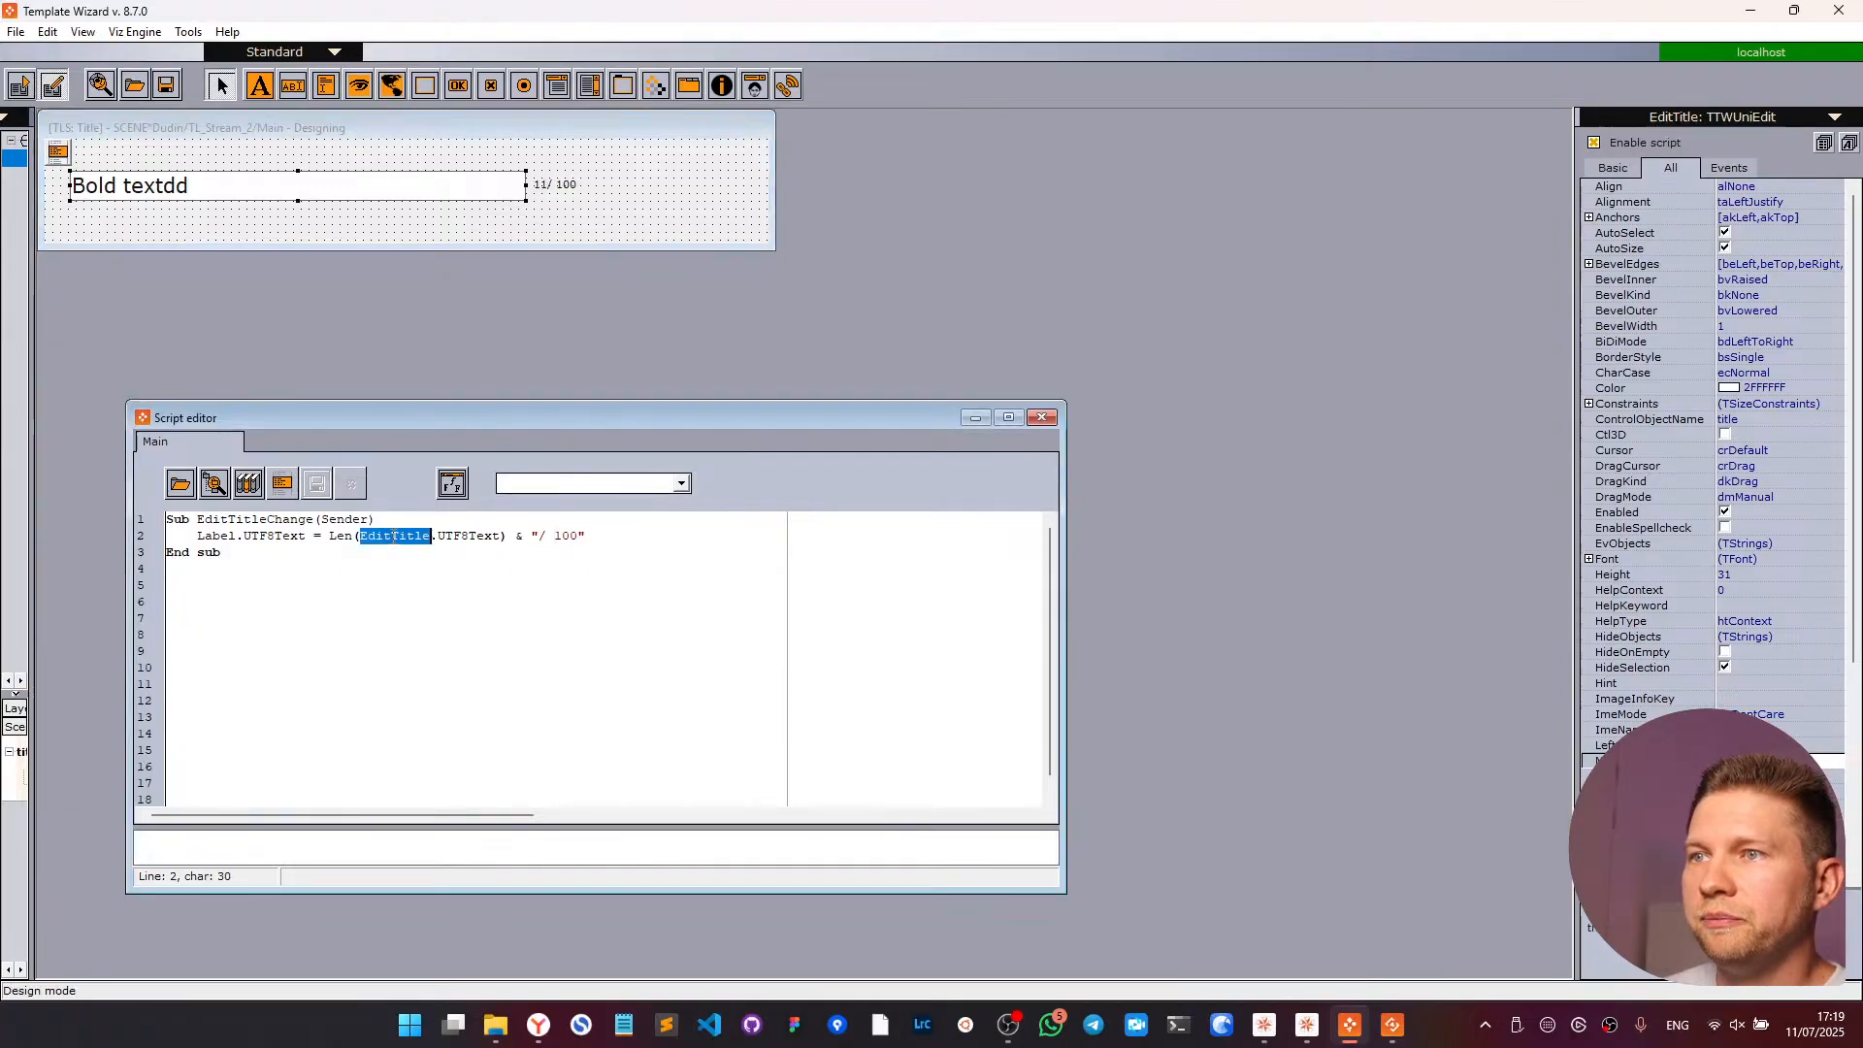
- Replace the fixed 100 in the label assignment so that it ends with "/" & EditTitle.MaxLength
left_click(554, 537)
left_click_drag(554, 536, 579, 538)
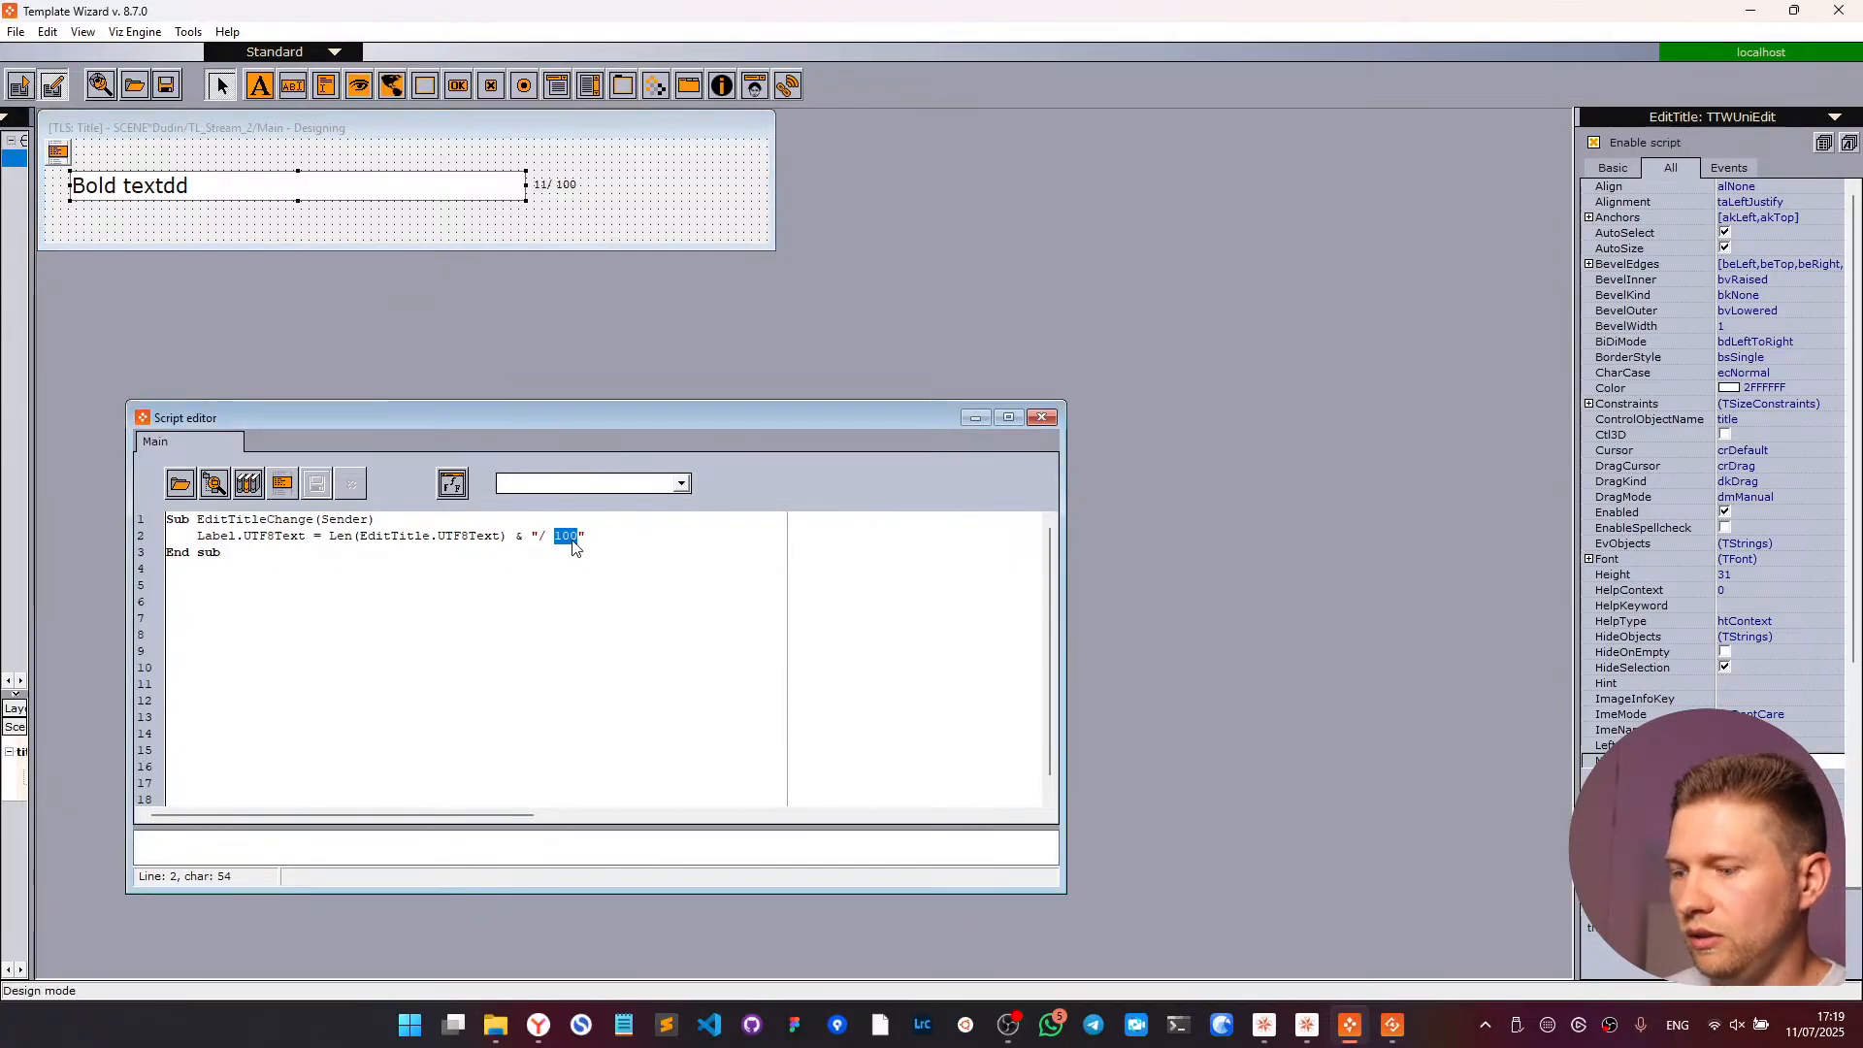
key("BackSpace")
type("\" &")
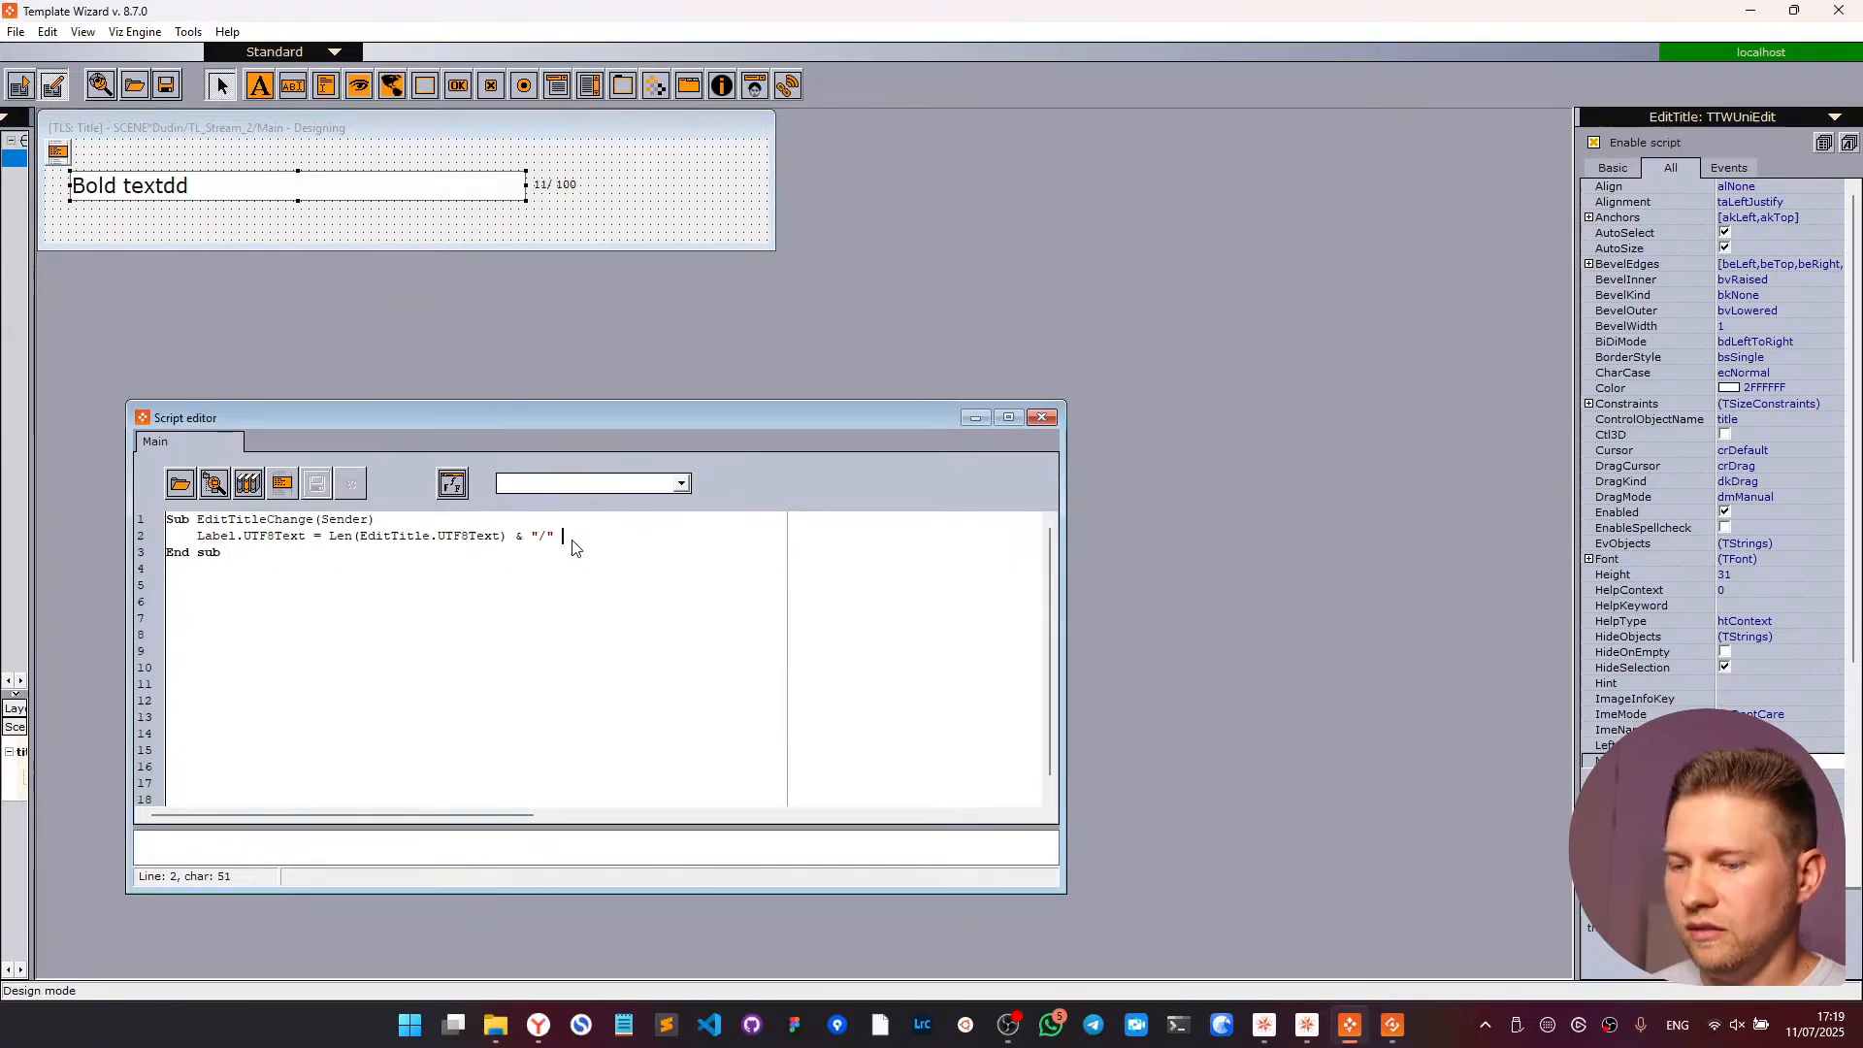
key("ctrl+v")
type(".")
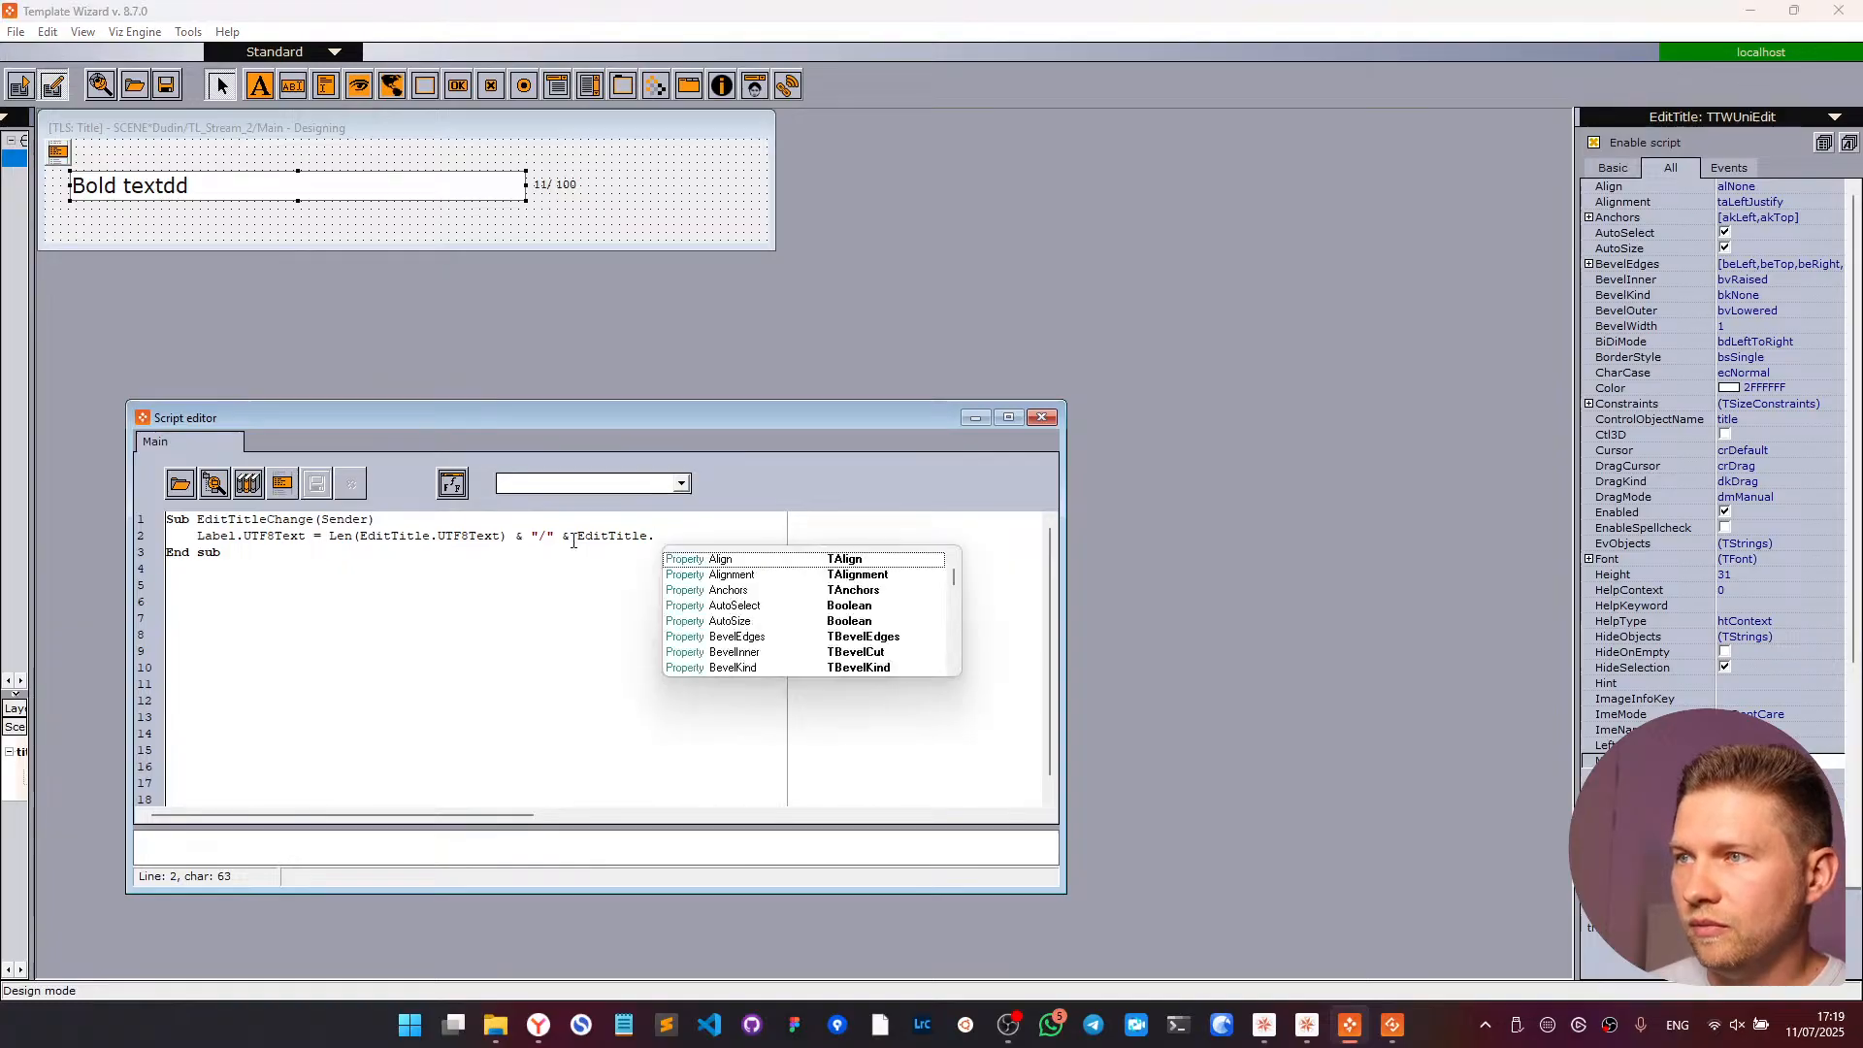
type("Max")
key("Return")
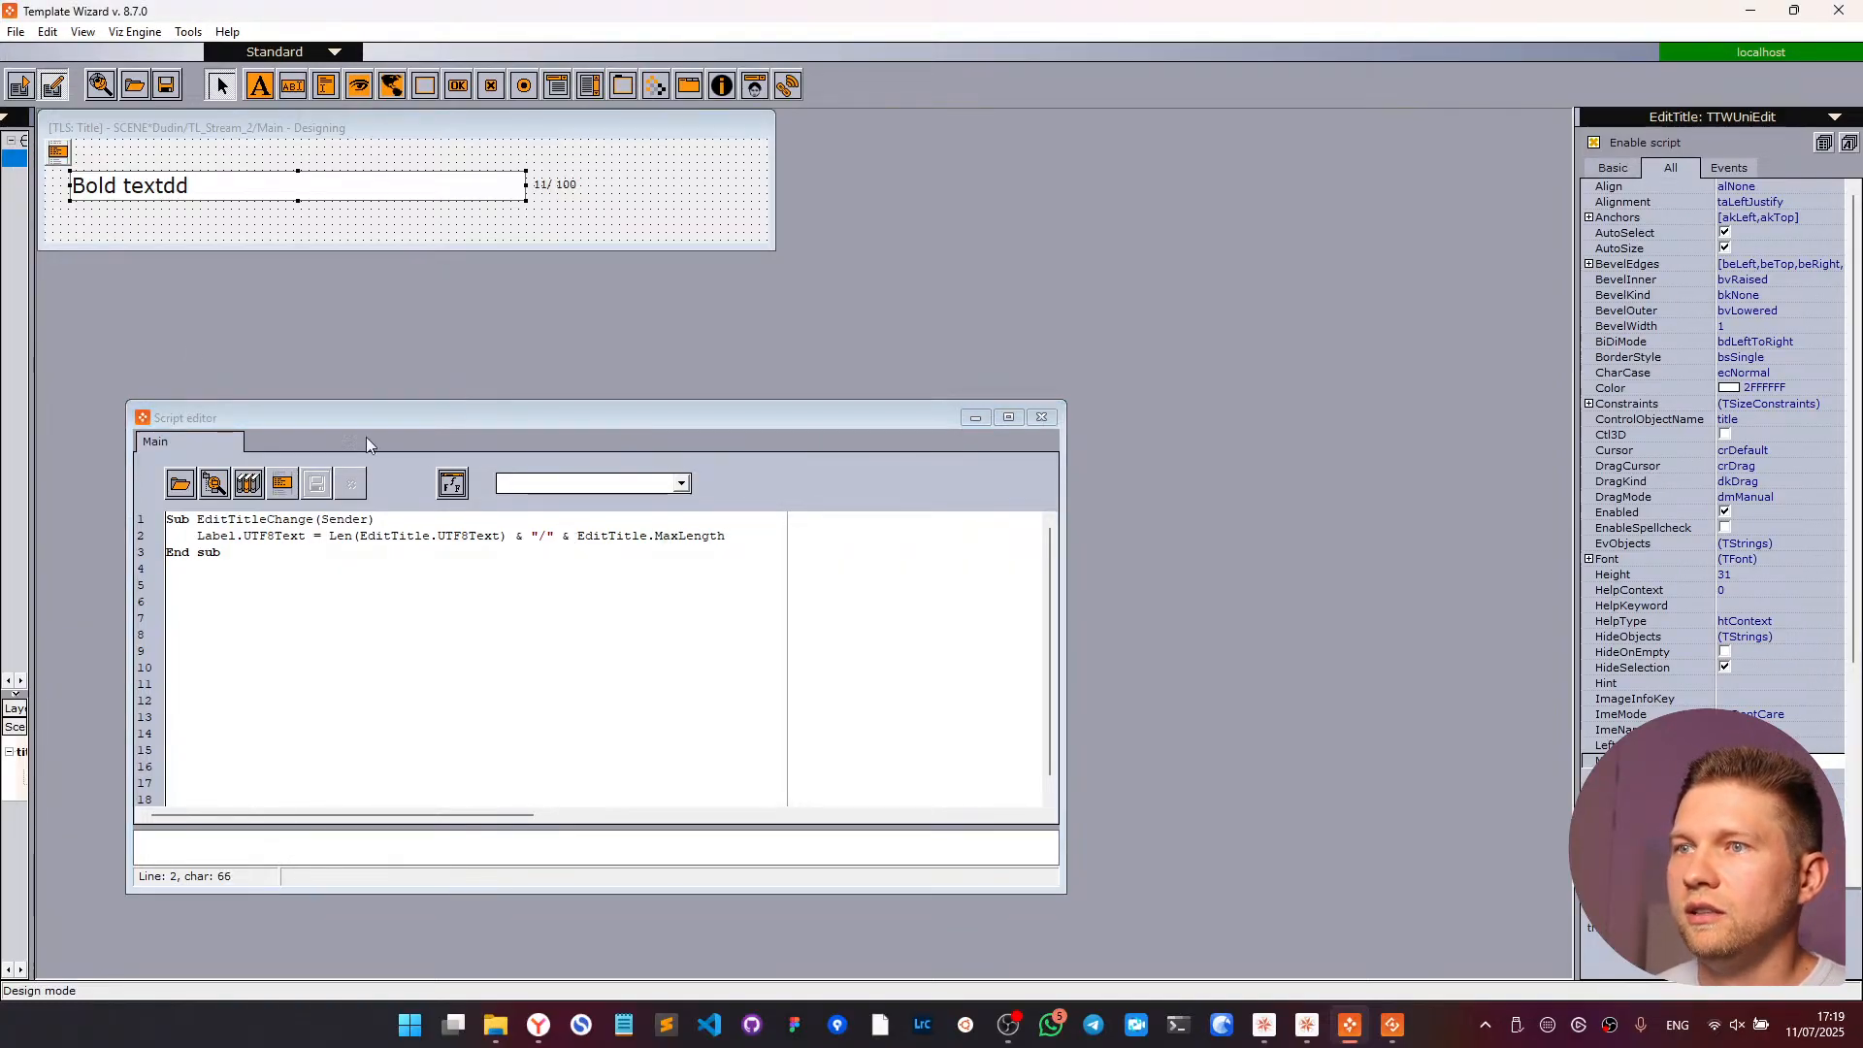
- Test the counter in run mode by adding "dsdsd" to the title and clearing the text, then return to design mode
type("dsdsd")
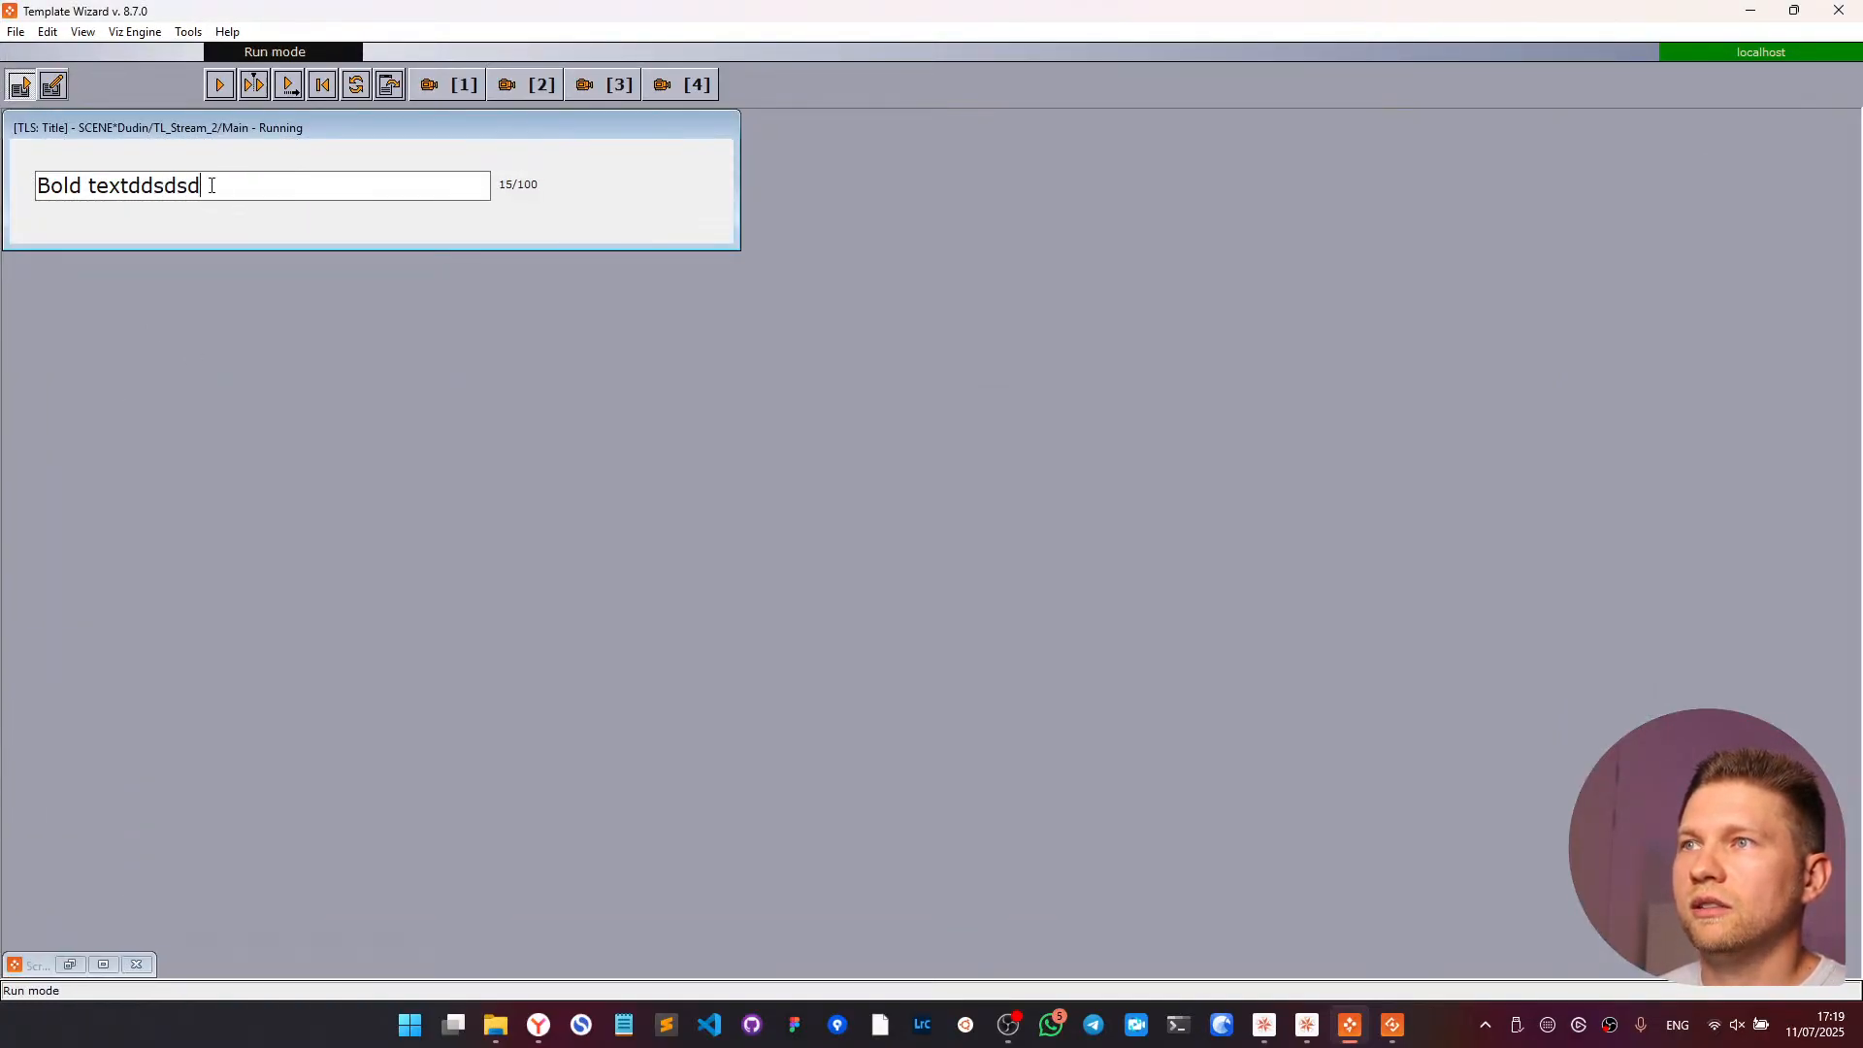
left_click_drag(212, 184, 12, 174)
key("BackSpace")
key("BackSpace")
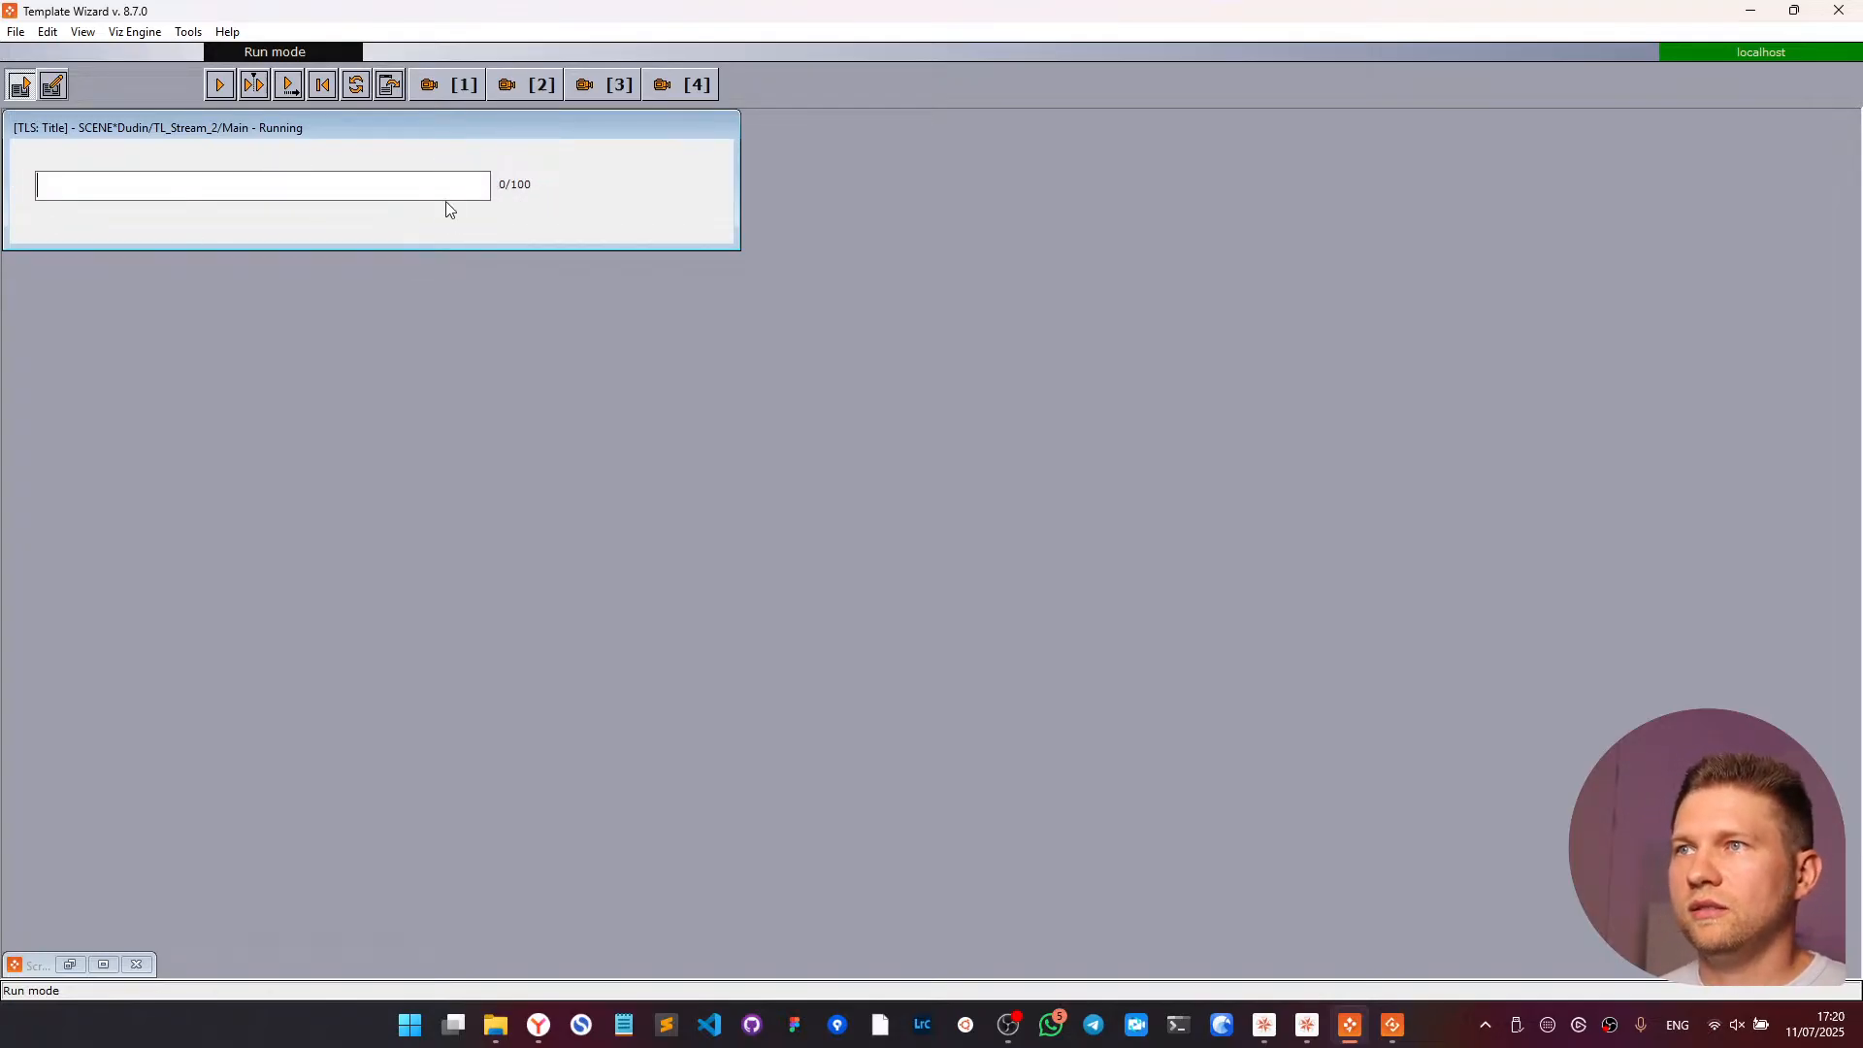
left_click(53, 85)
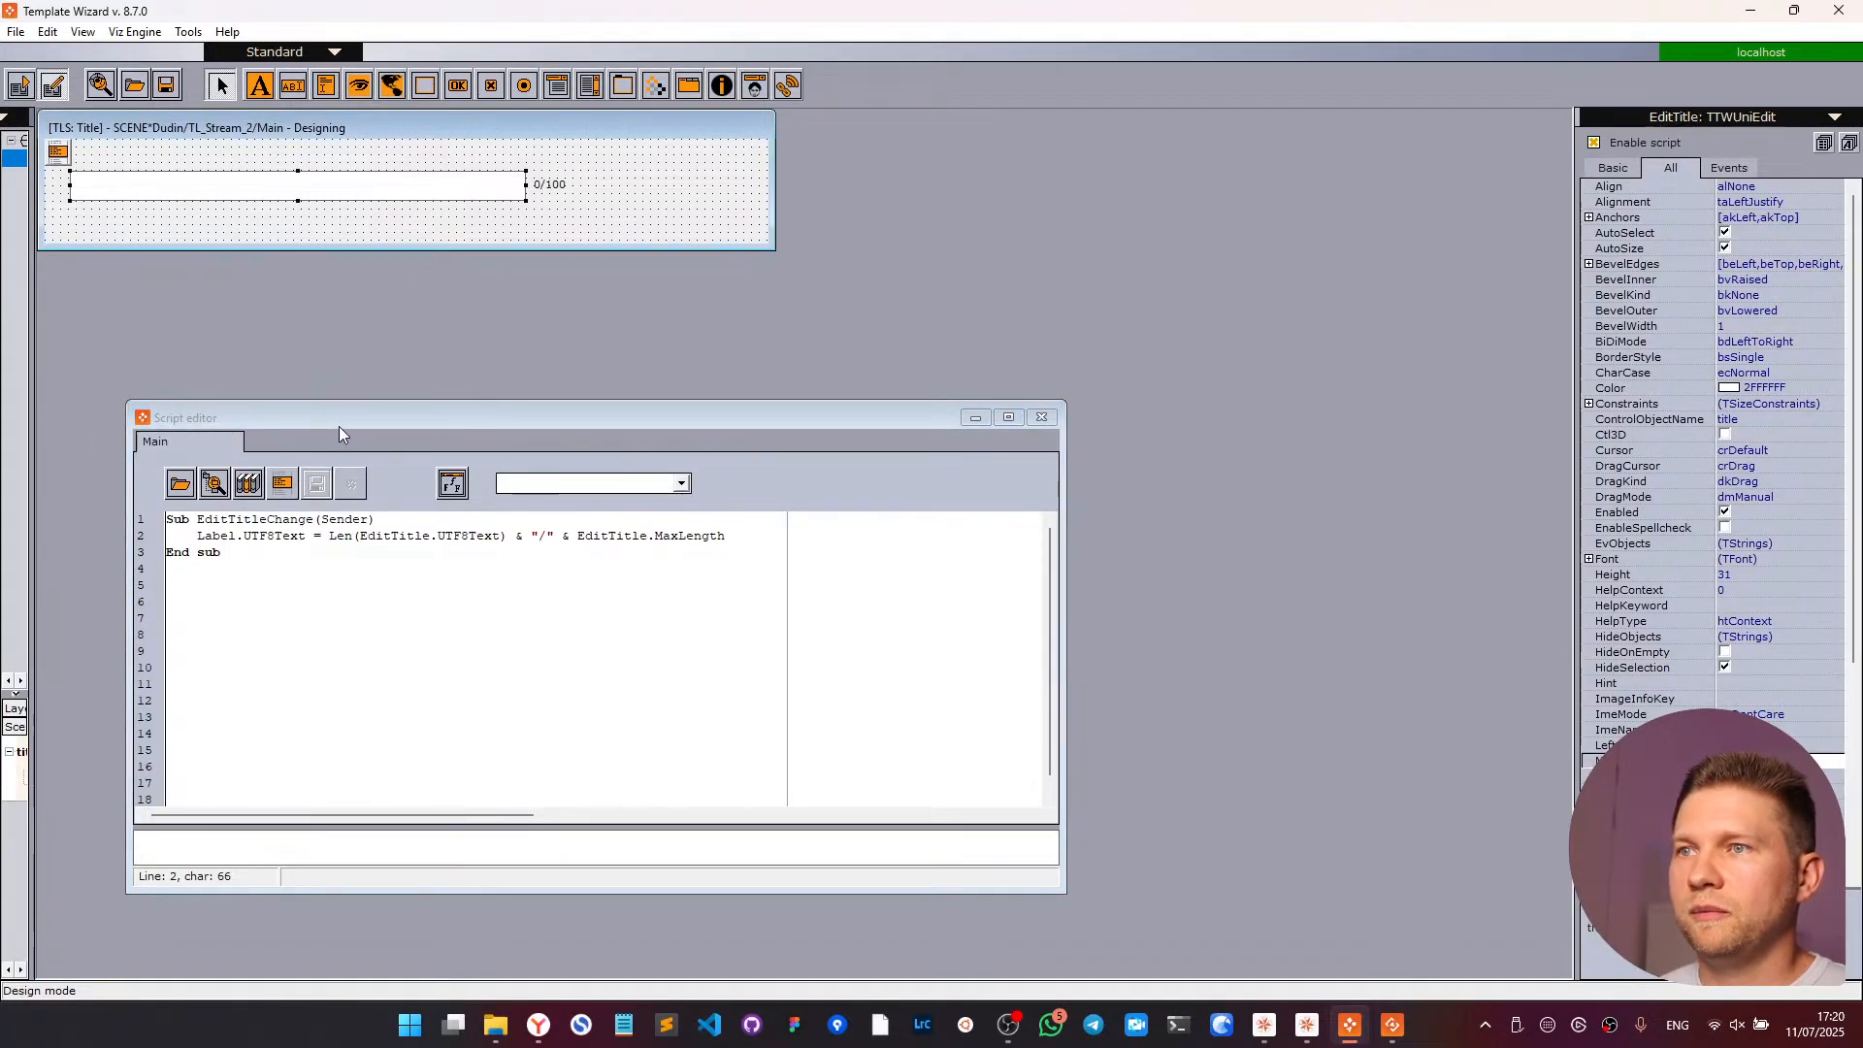
- Save the template, minimize Template Wizard and switch to Director in a maximized window
left_click_drag(339, 426, 317, 370)
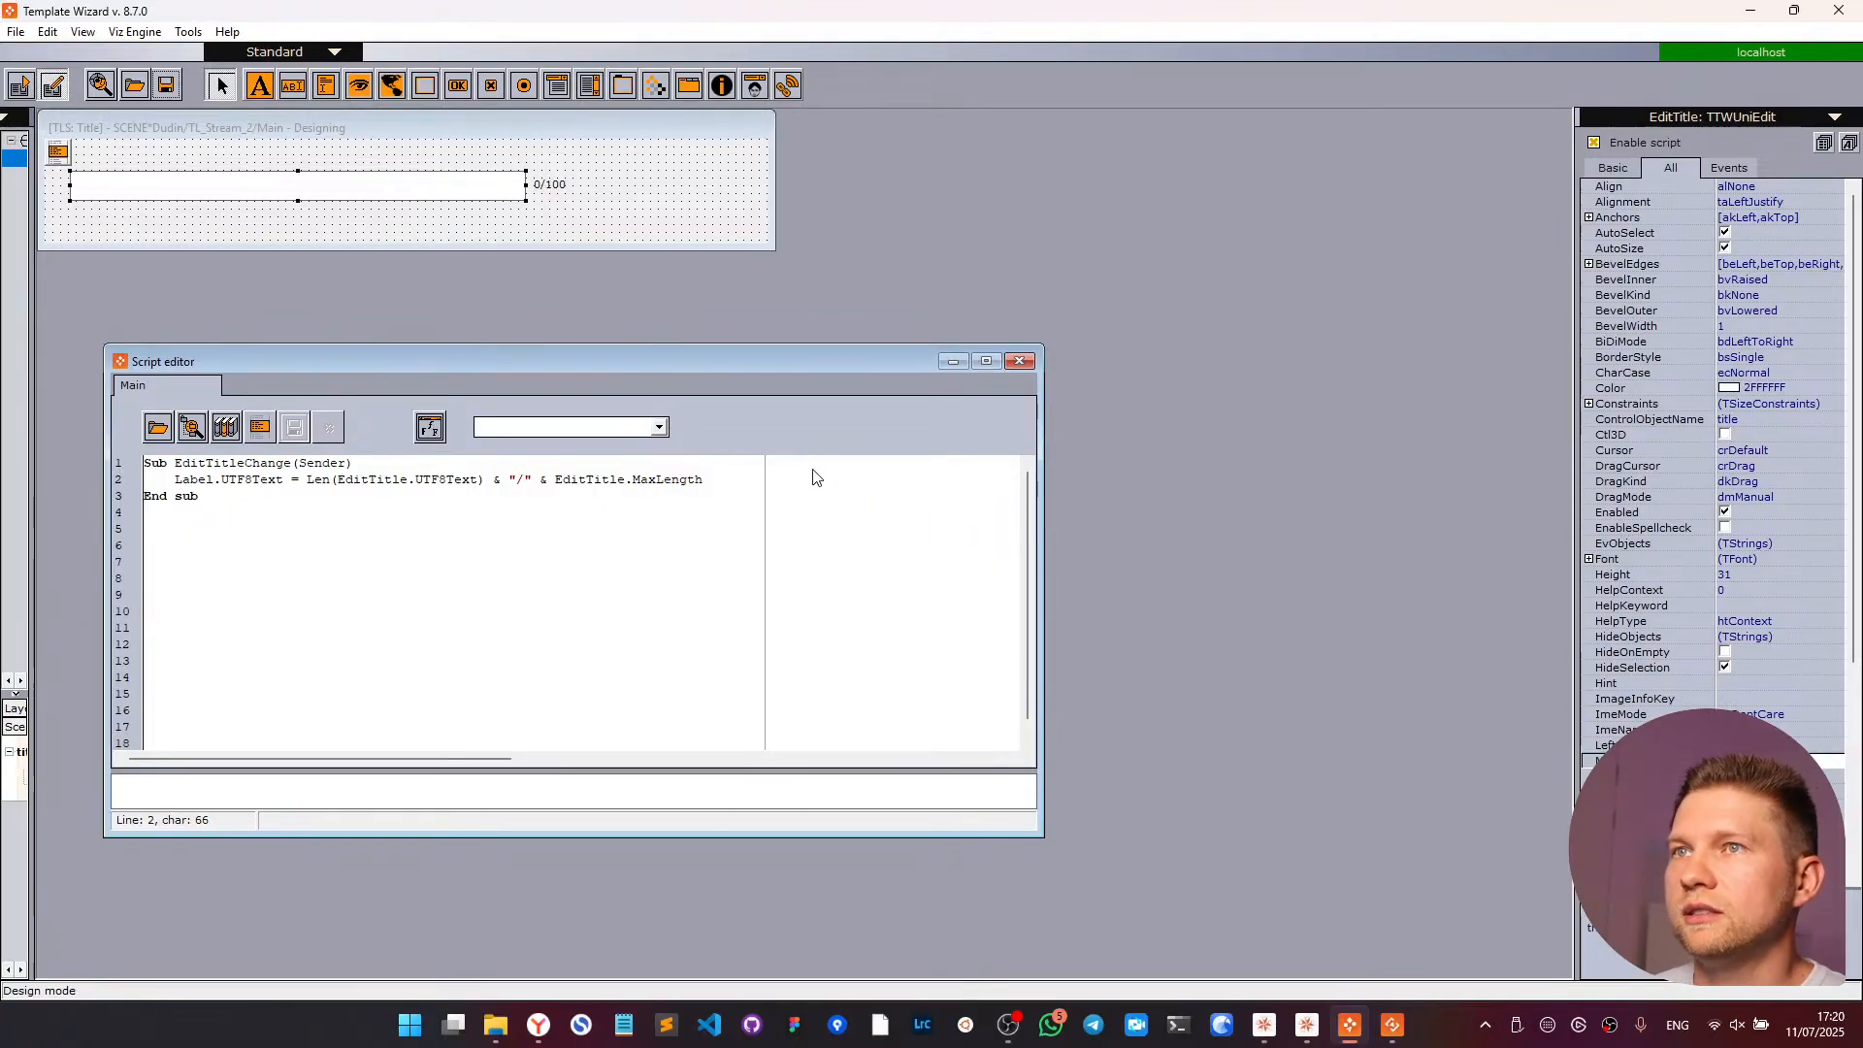
key("ctrl+s")
left_click(1115, 502)
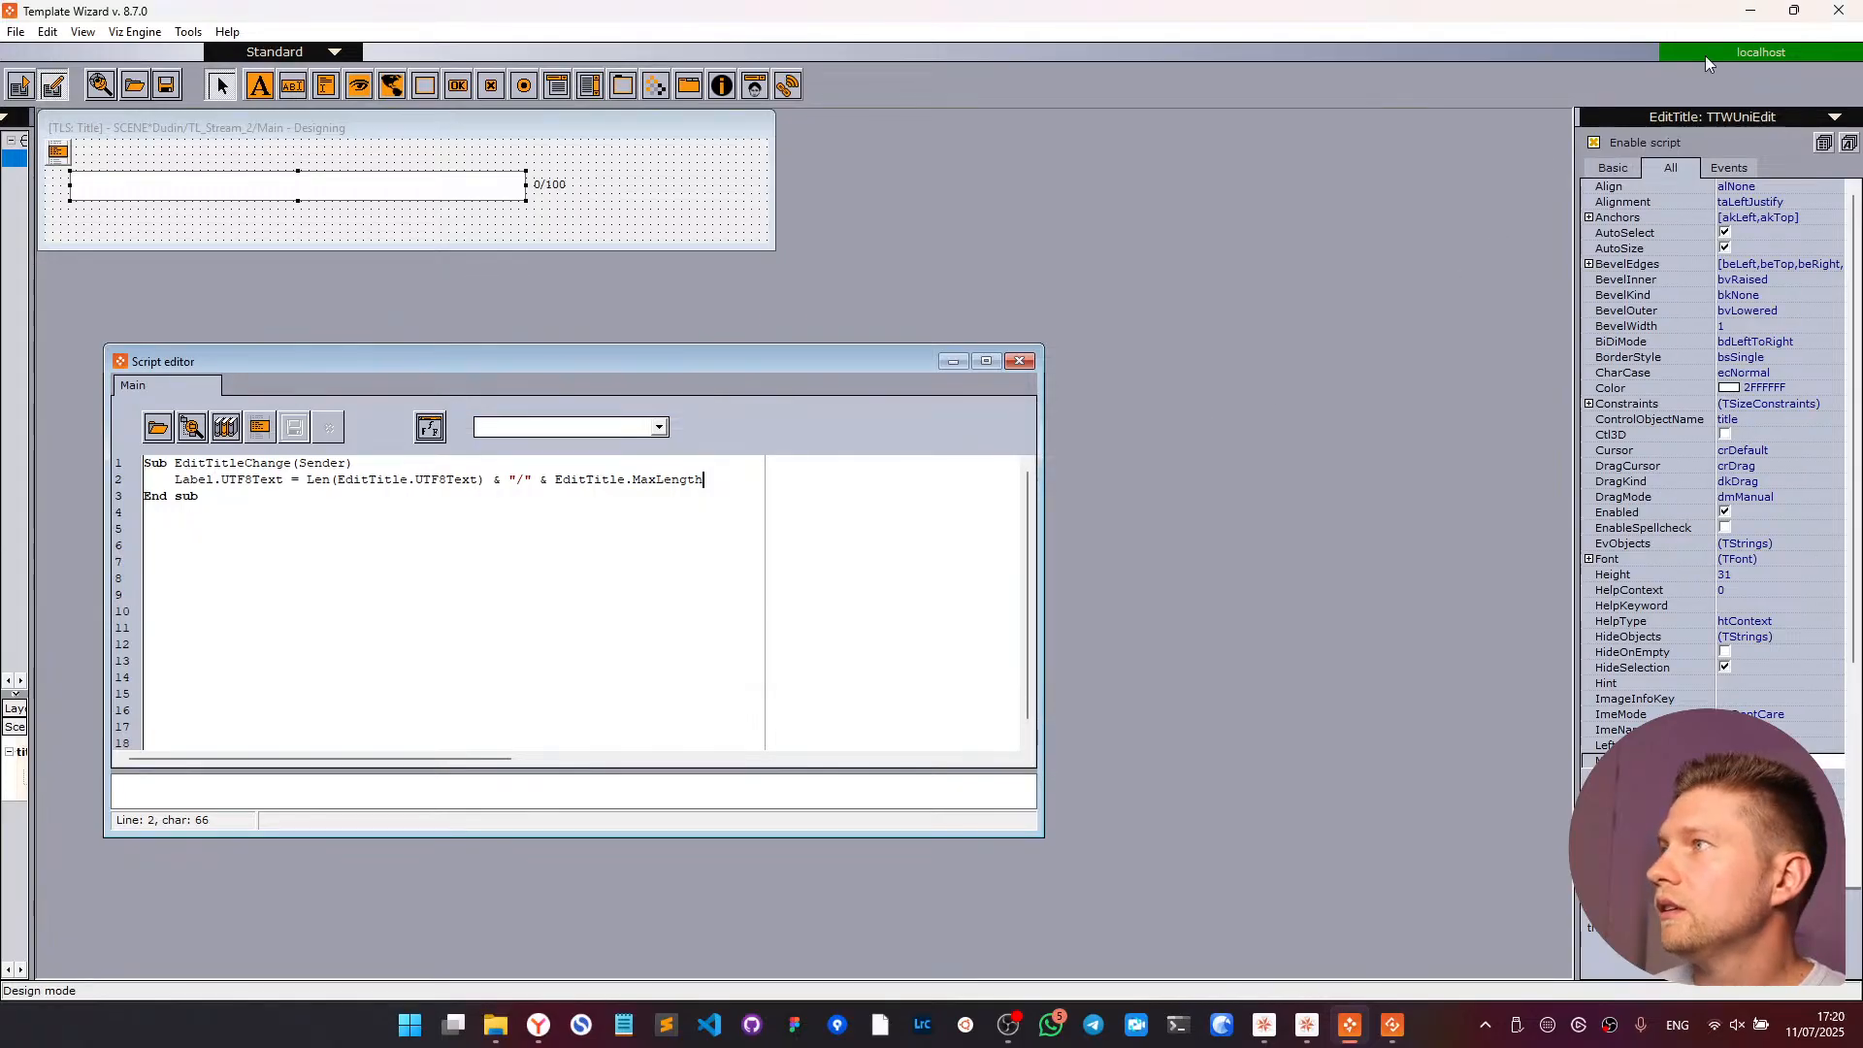
left_click(1756, 14)
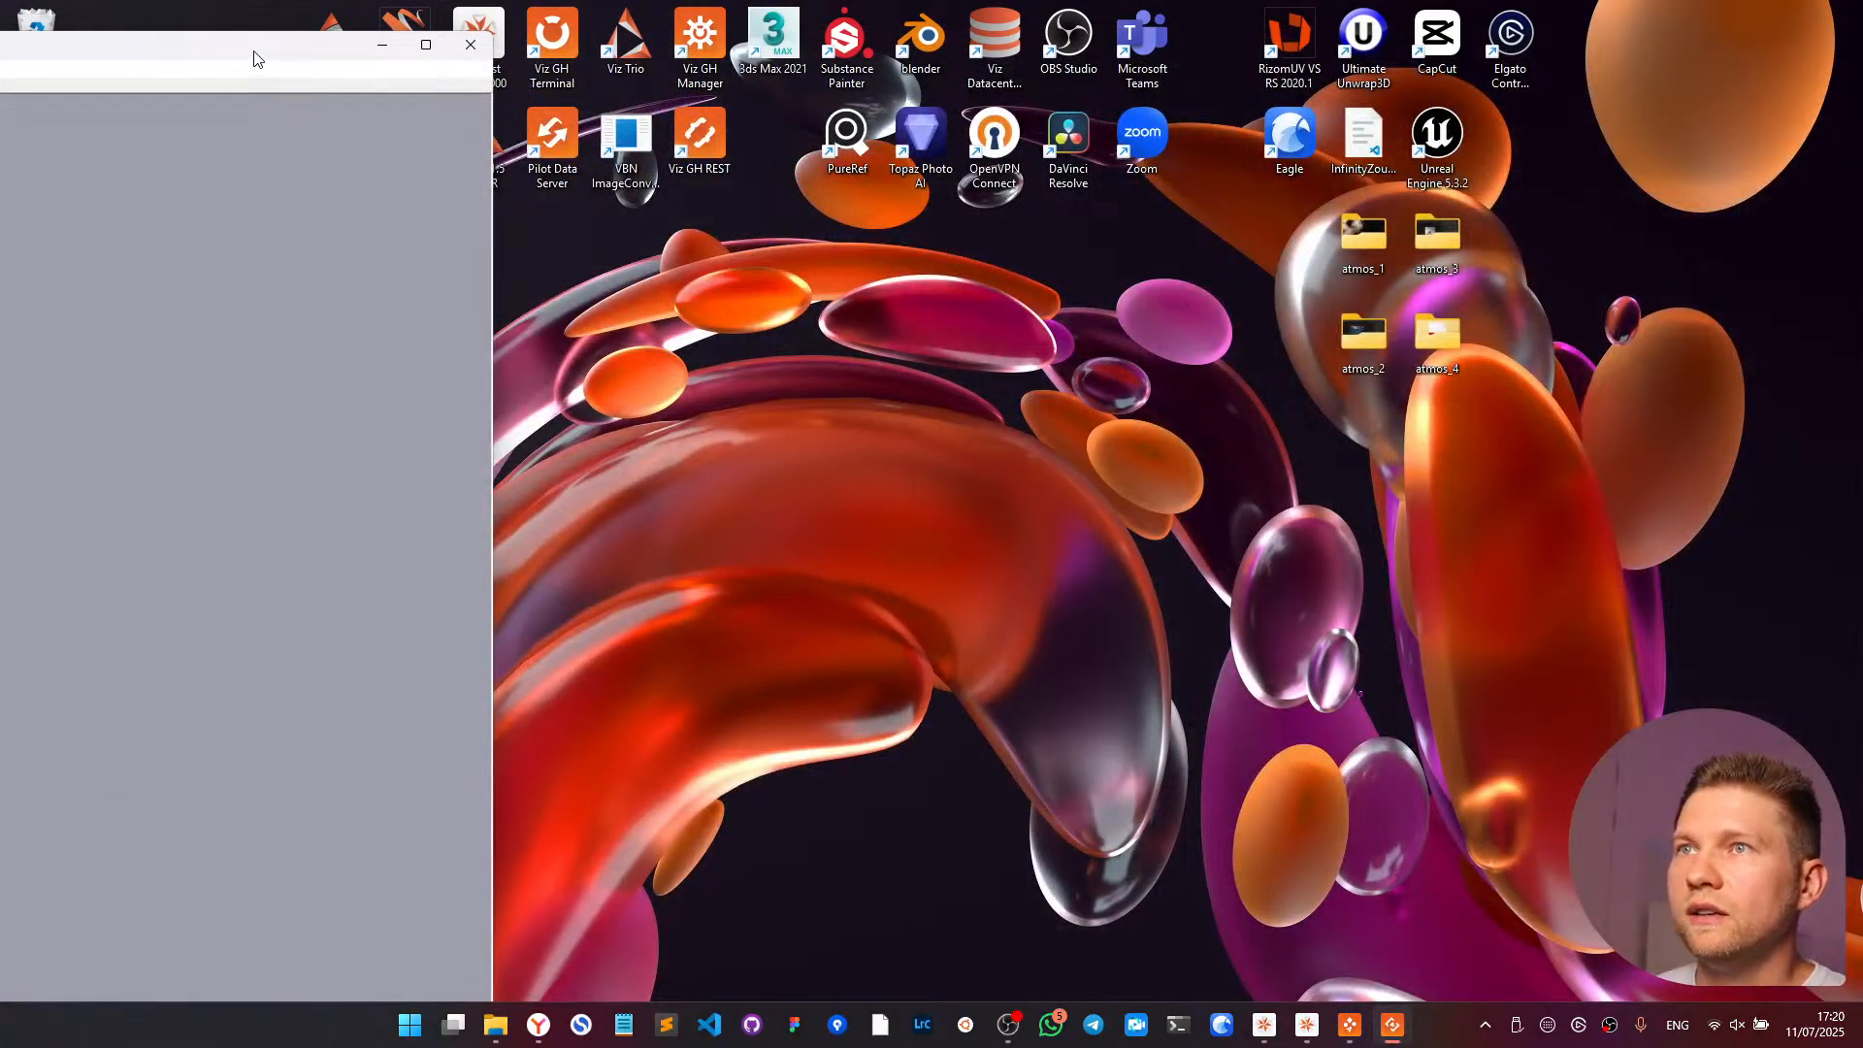
double_click(255, 58)
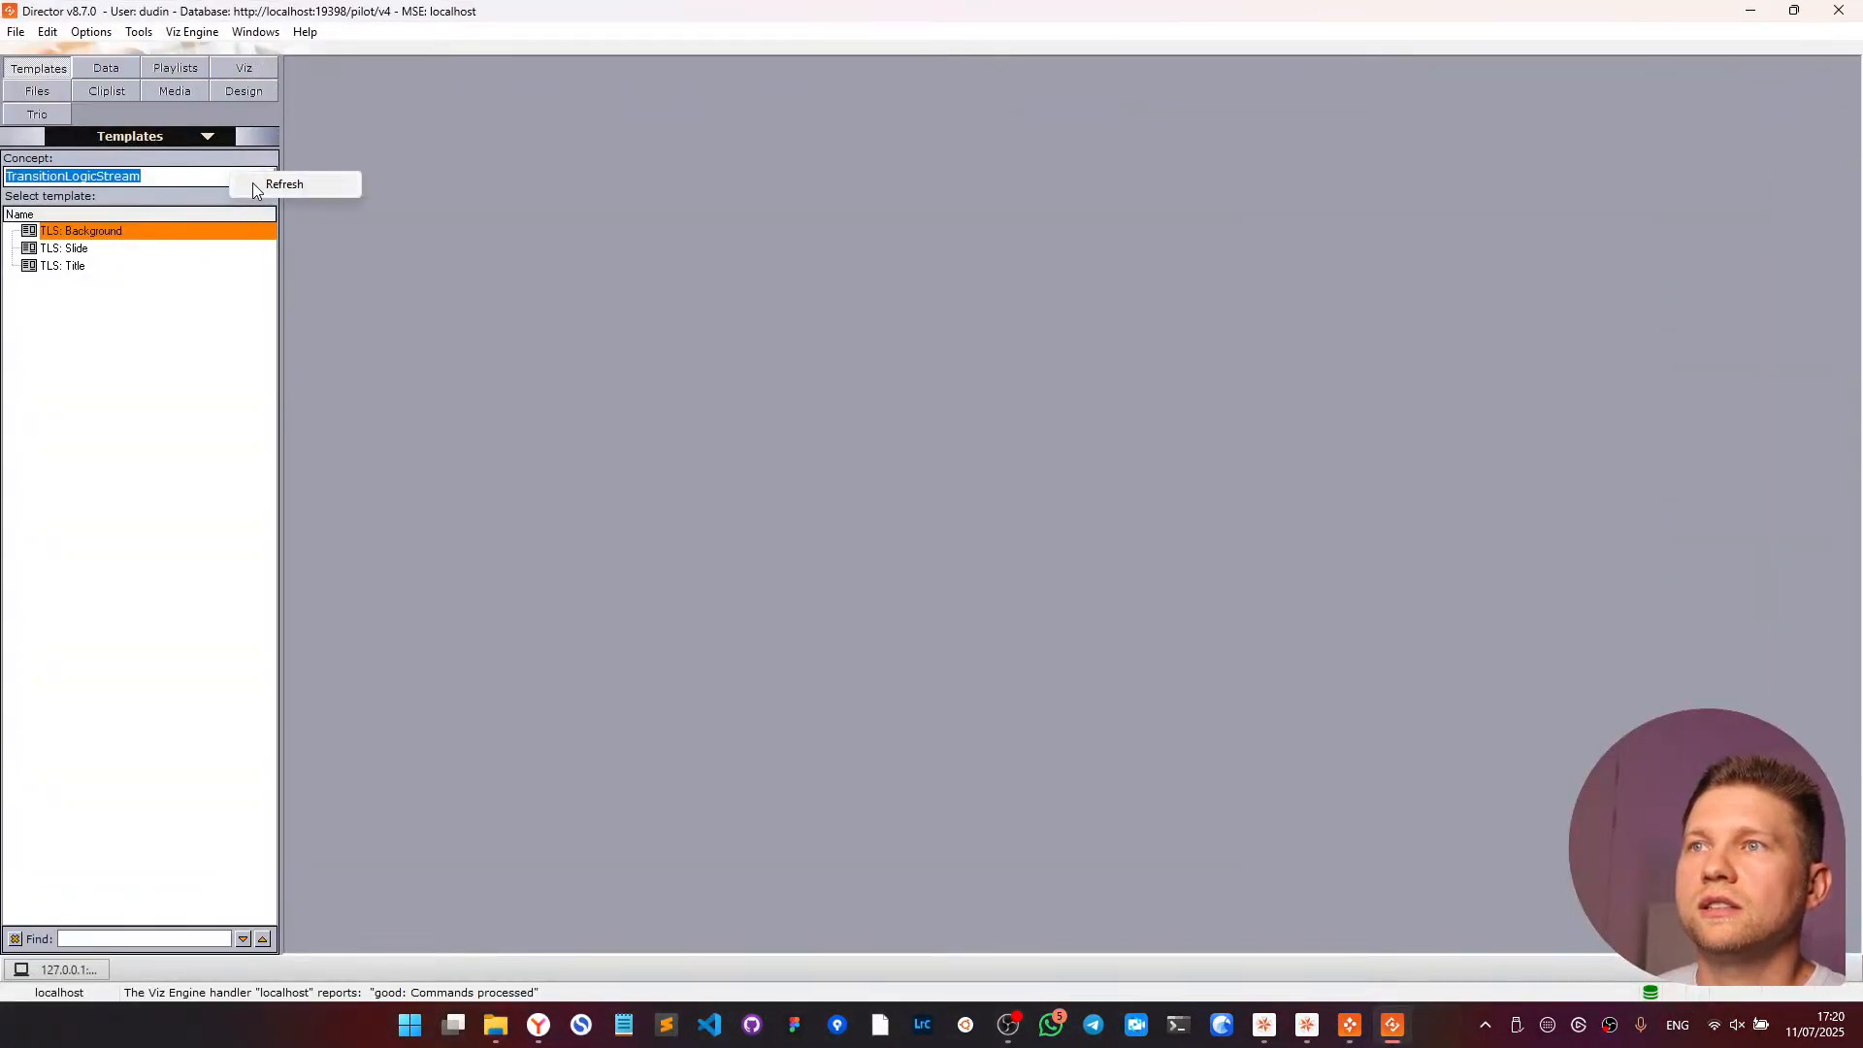
- Open three copies of the TLS: Title template and arrange them one below another
left_click(69, 268)
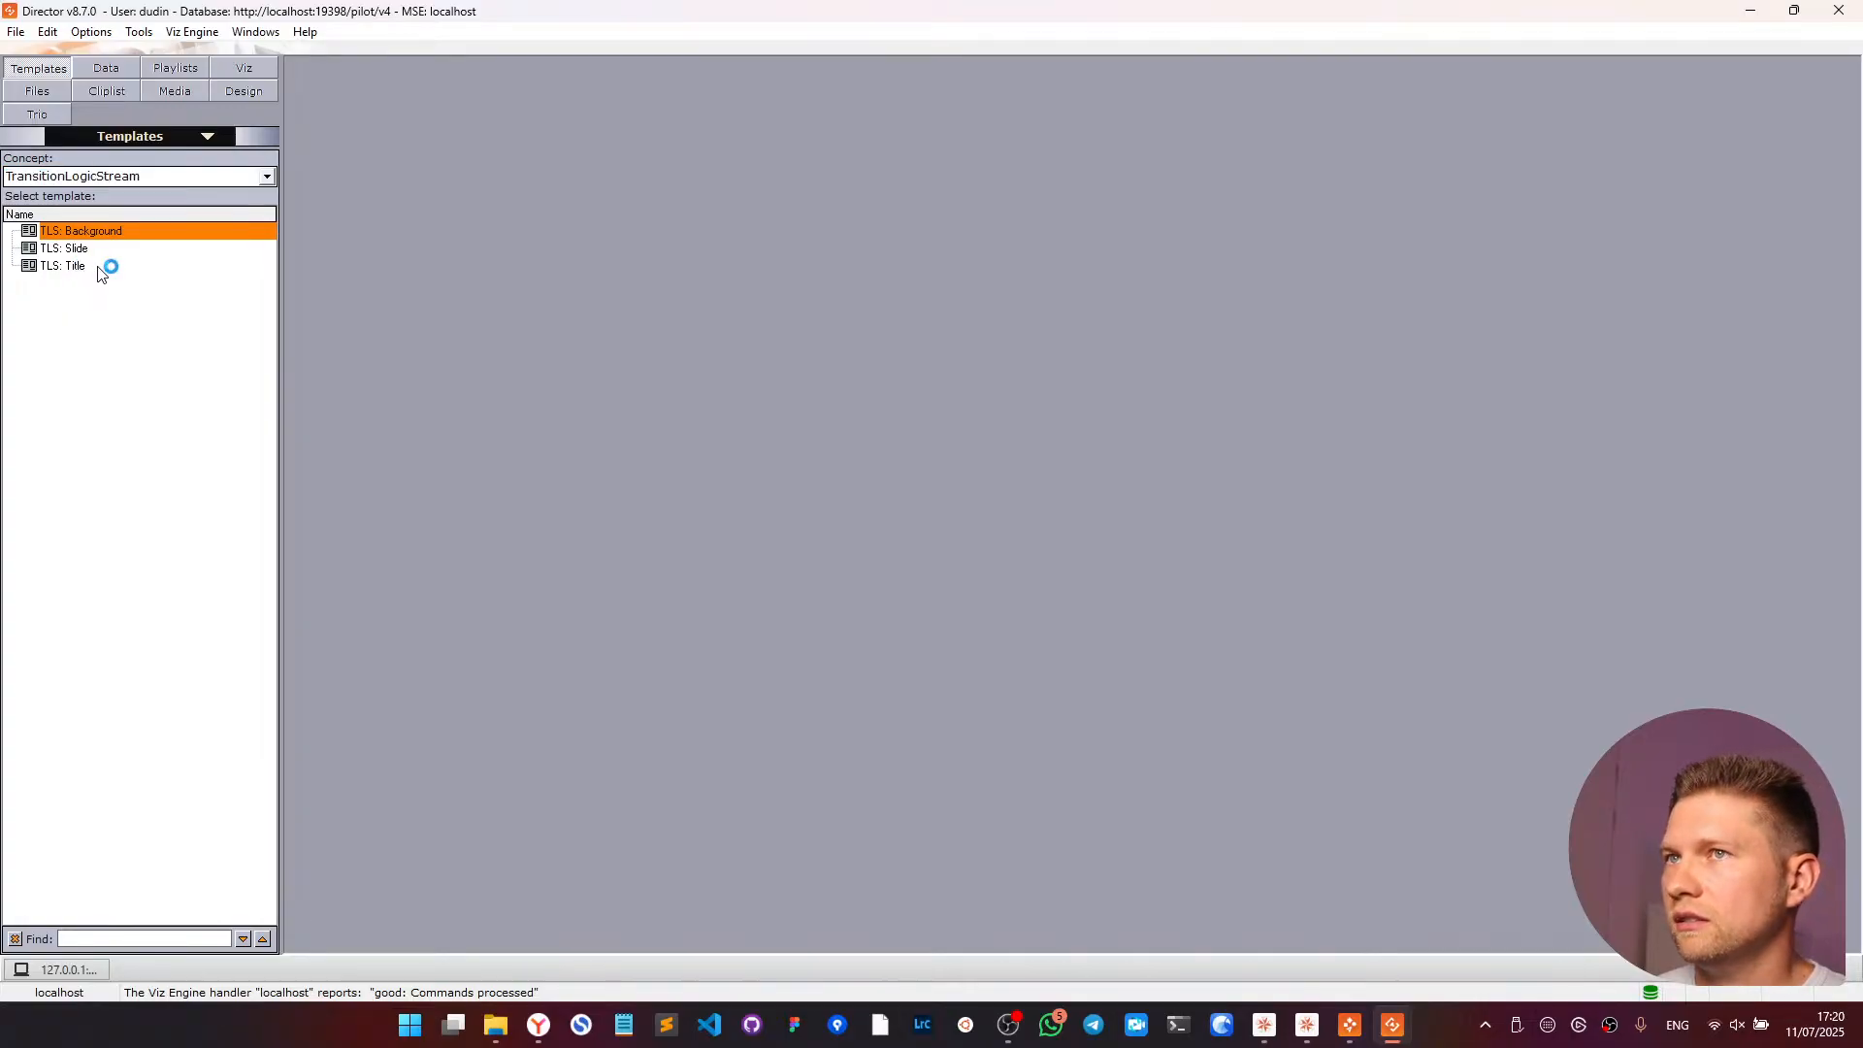
double_click(87, 265)
left_click(986, 109)
double_click(68, 268)
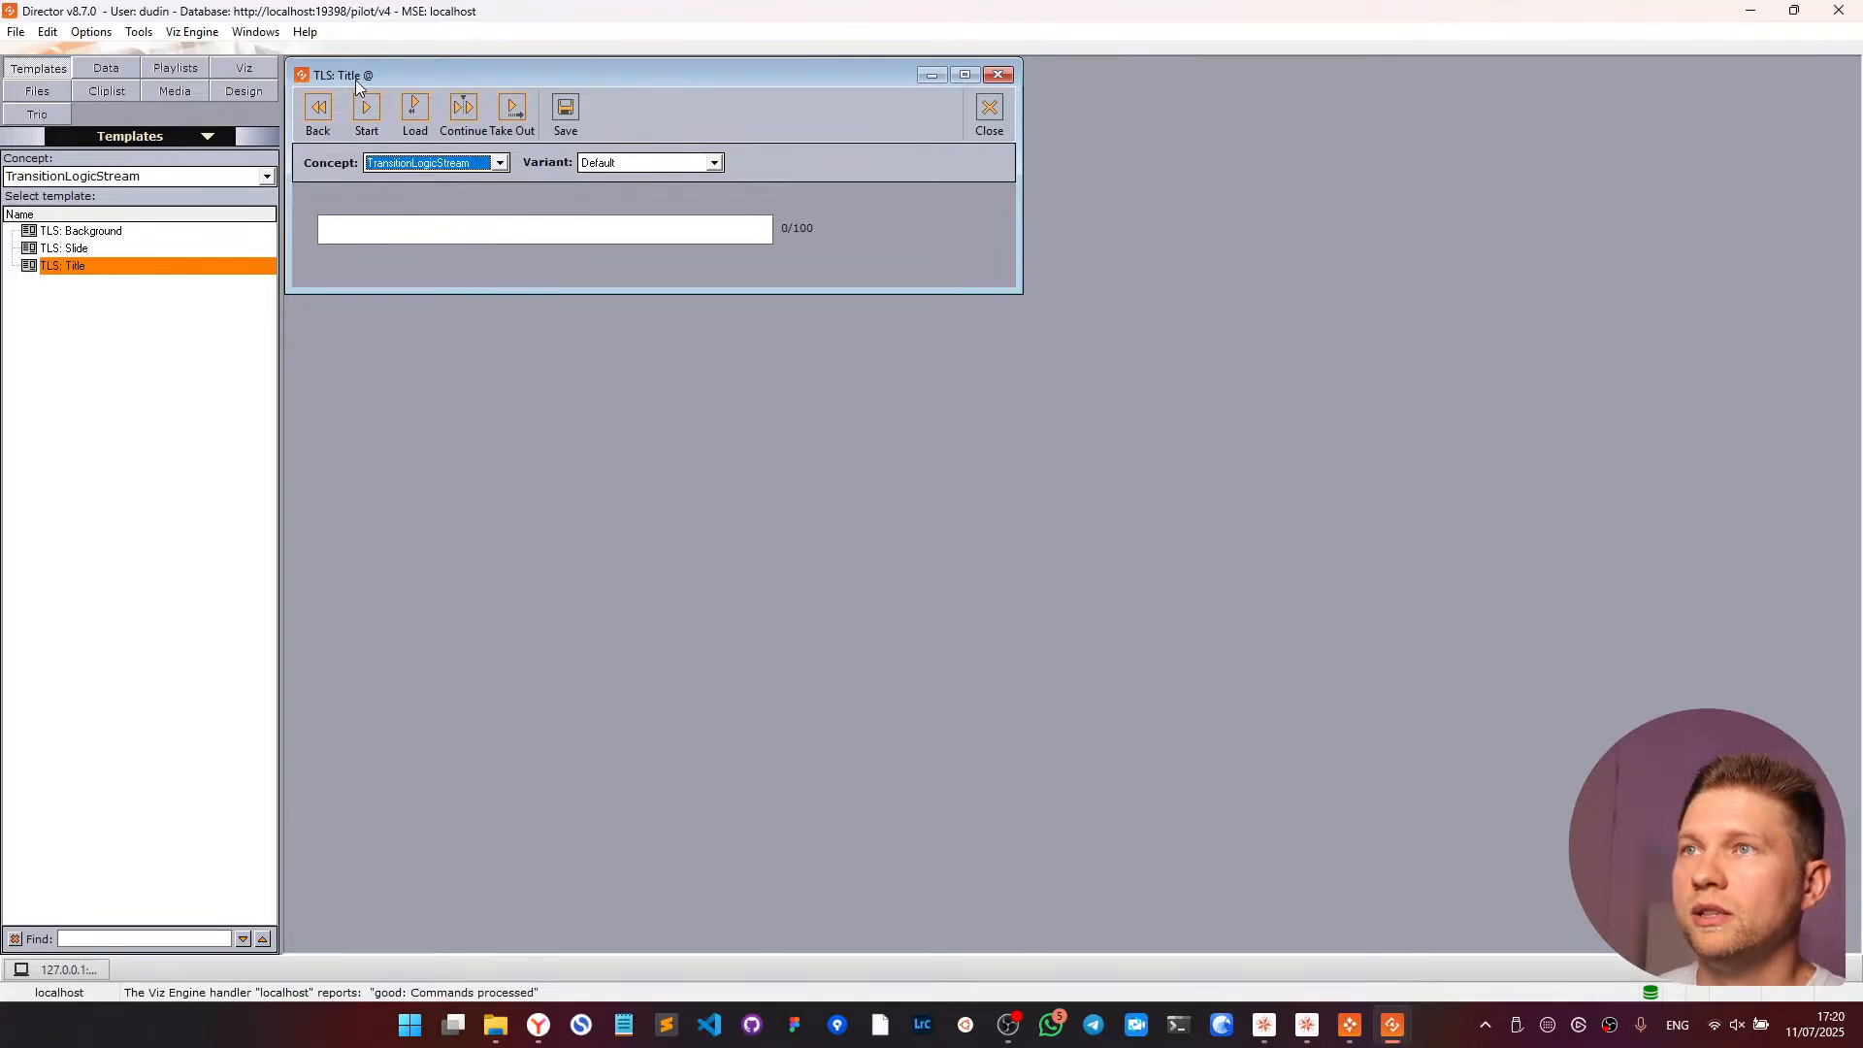
left_click_drag(363, 73, 507, 335)
left_click(390, 126)
double_click(133, 266)
double_click(145, 266)
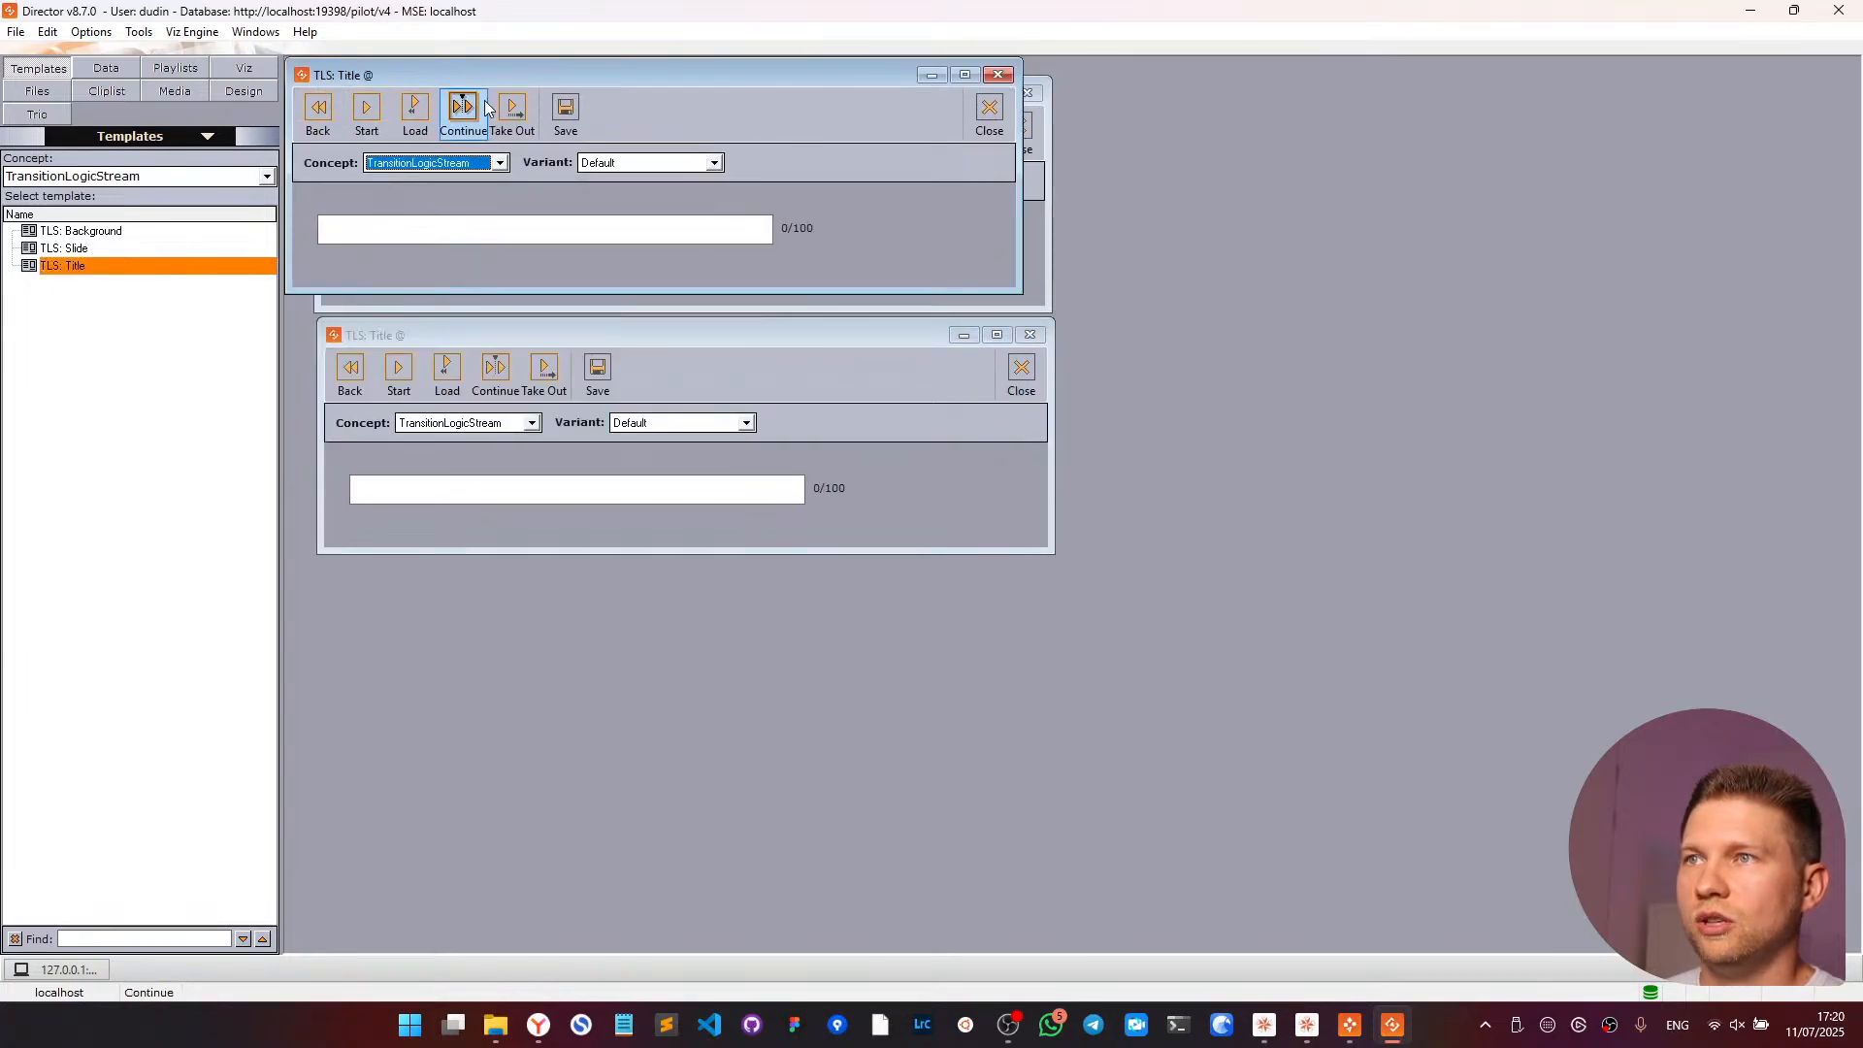
left_click_drag(520, 93, 502, 595)
left_click(442, 758)
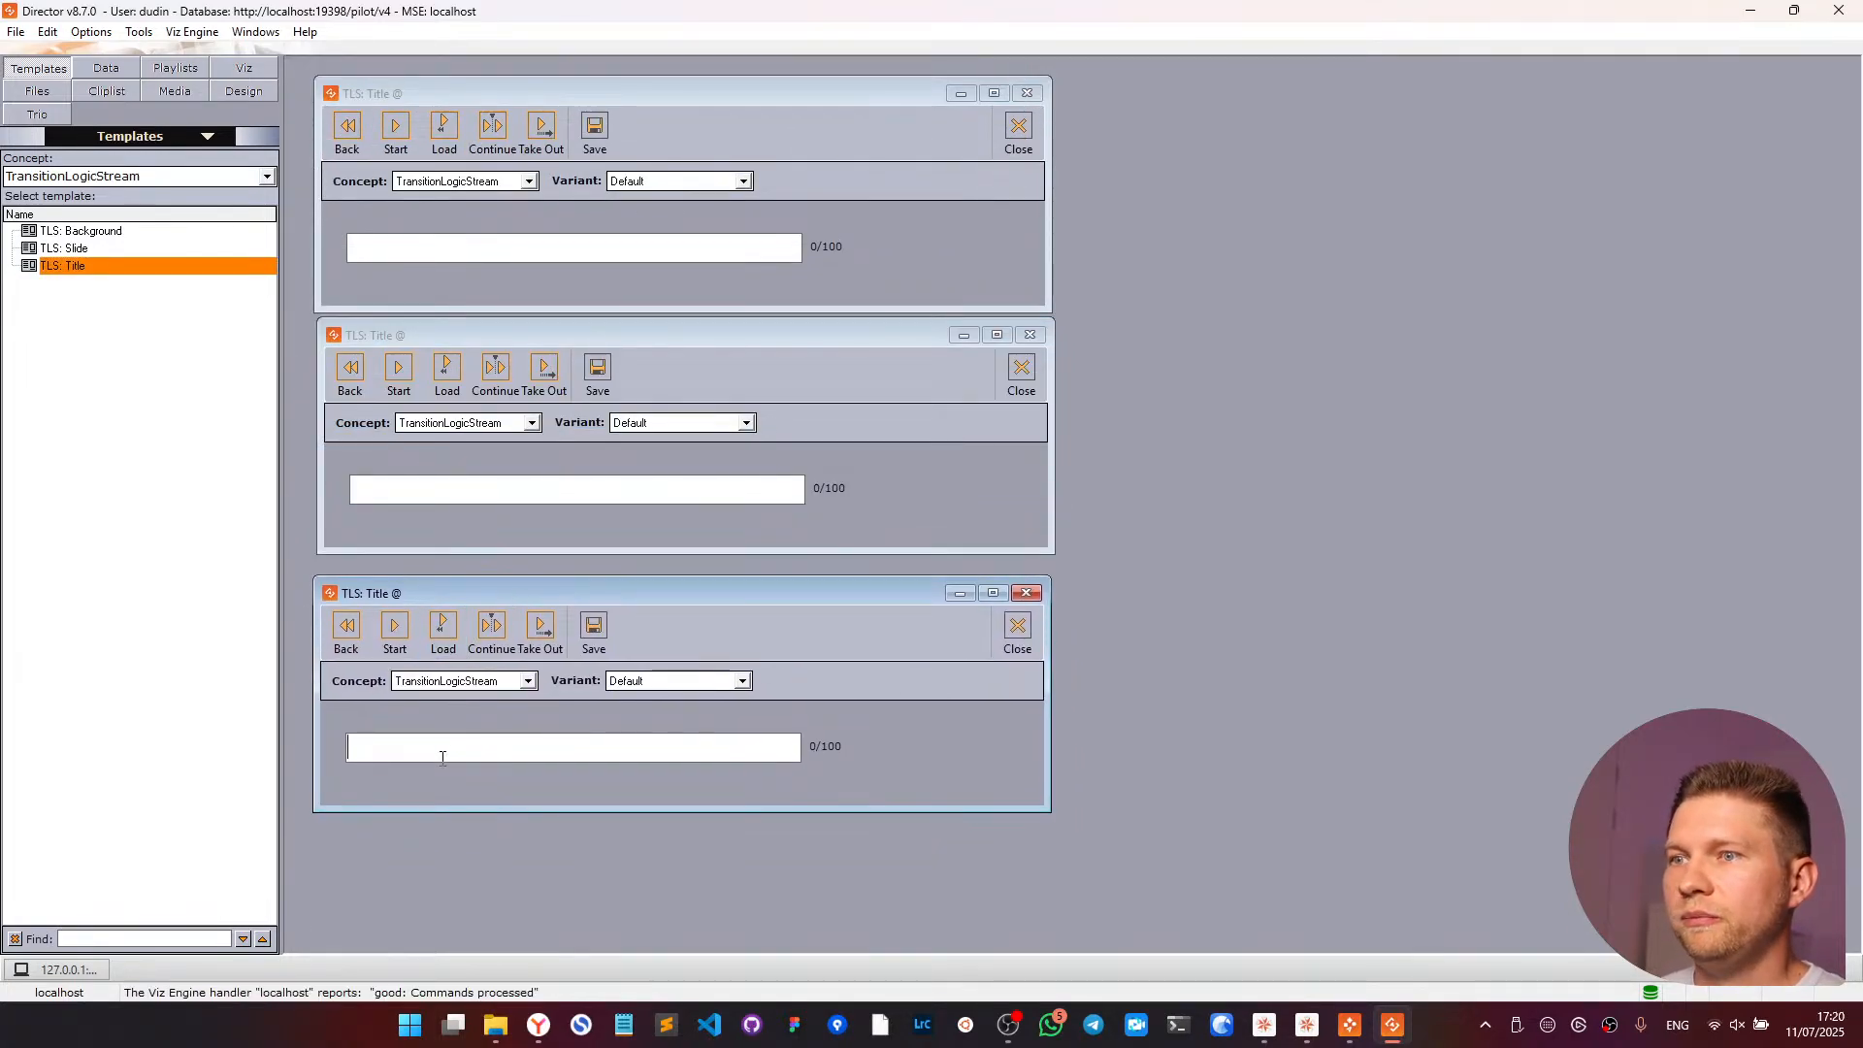
type("123123 213 213 213 12")
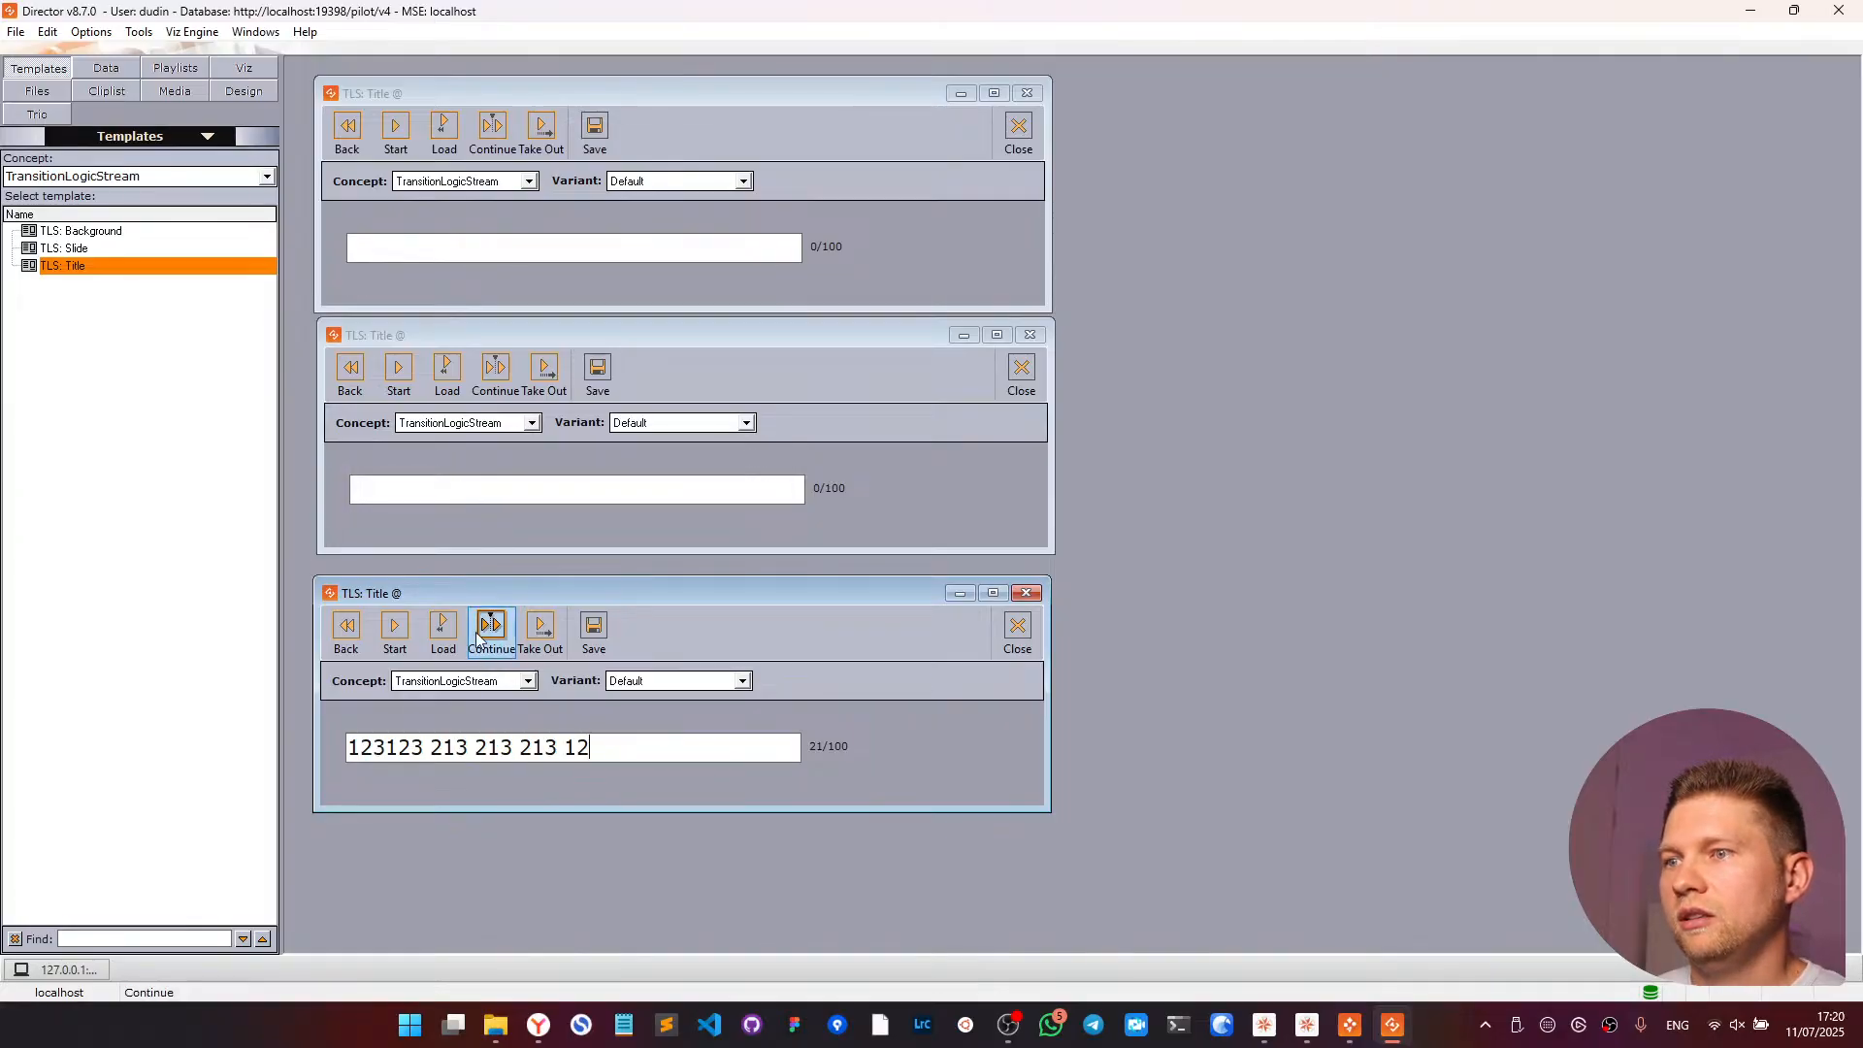
left_click(471, 490)
type("aFdfsfd")
key("ctrl+a")
type("F")
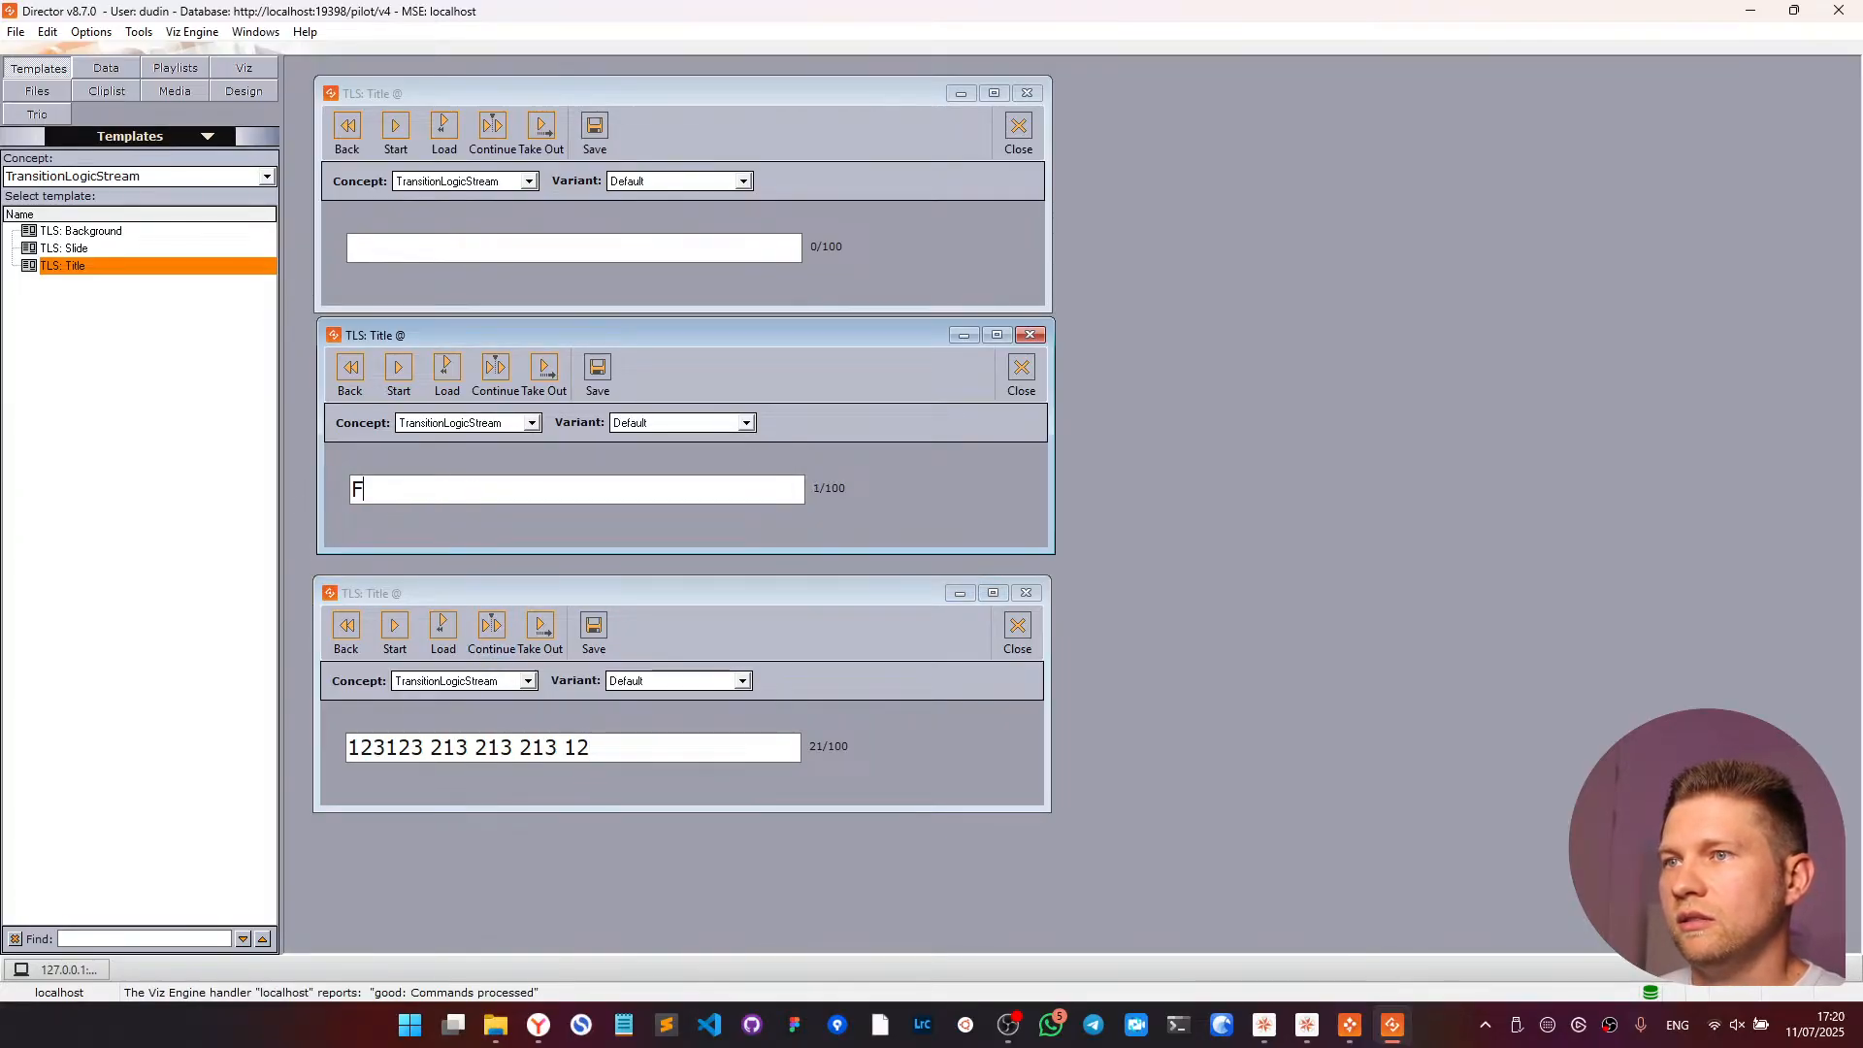
type("dfsdfsd fsdf sddfdf")
left_click(498, 253)
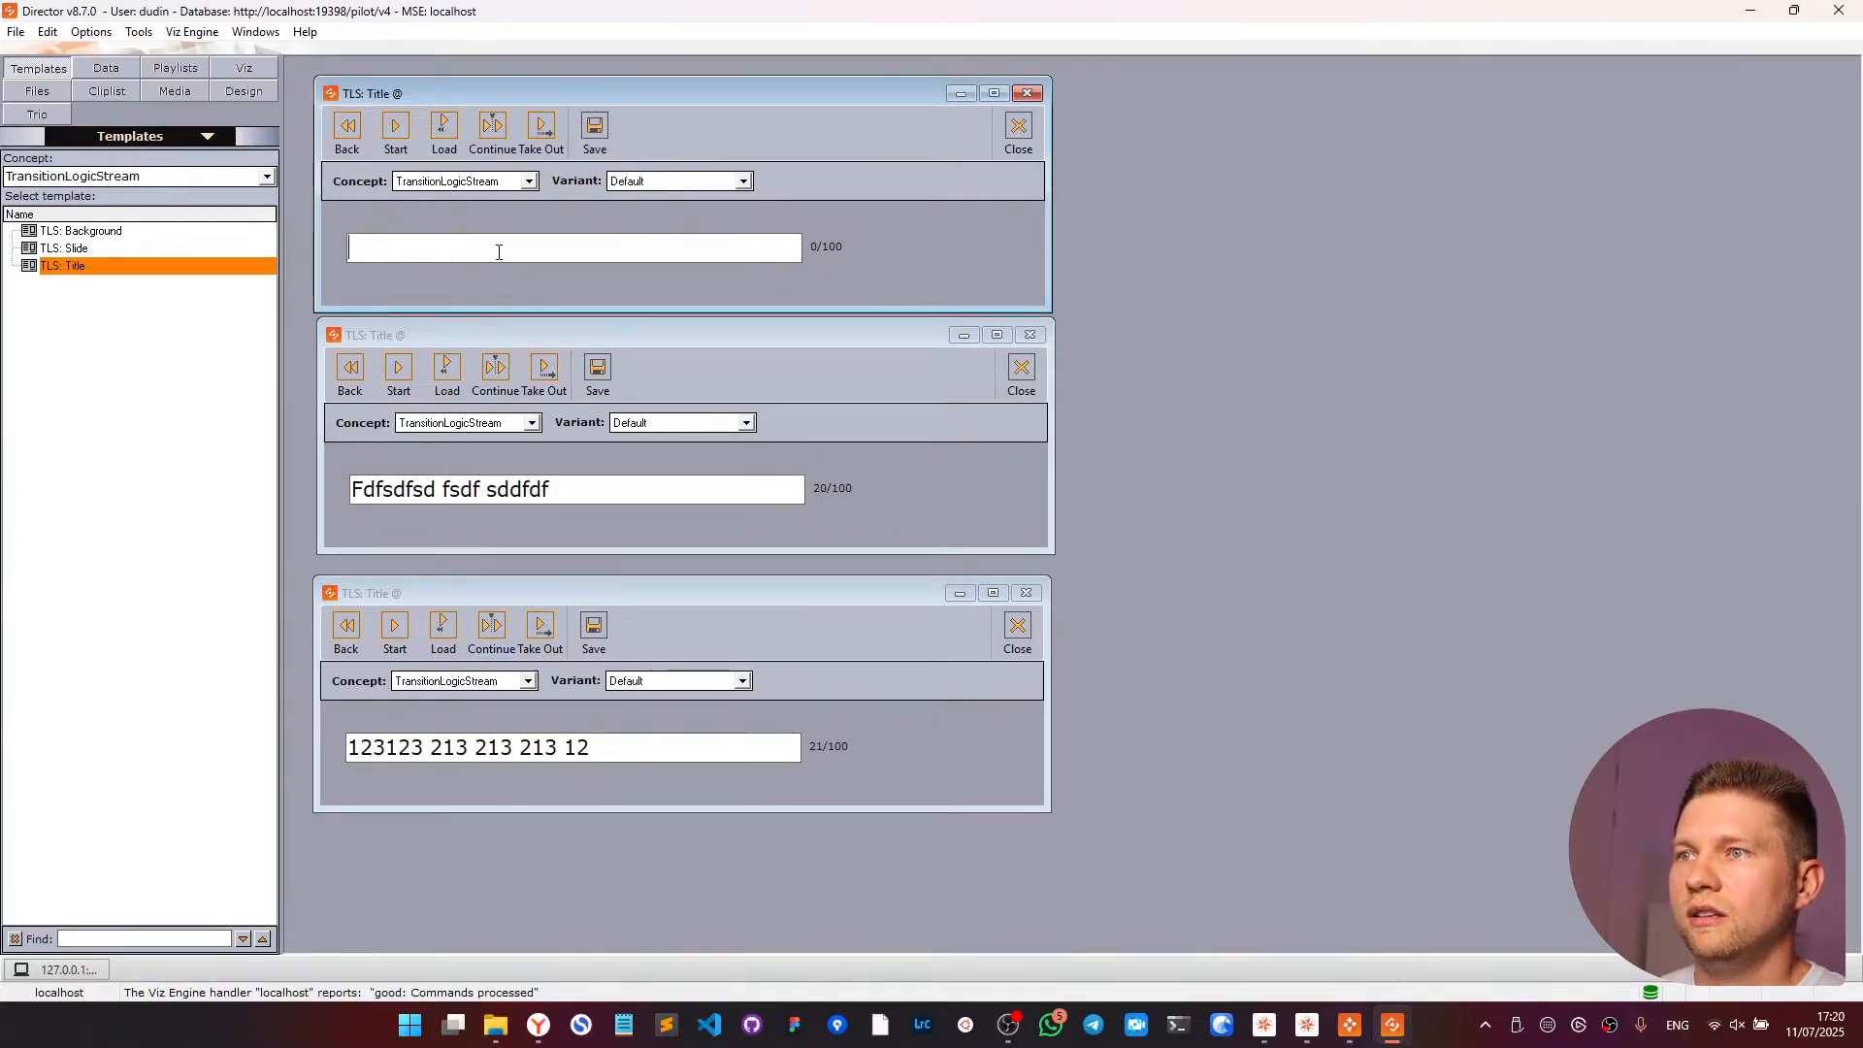
type("GDSGS DFSDF SDF SDF")
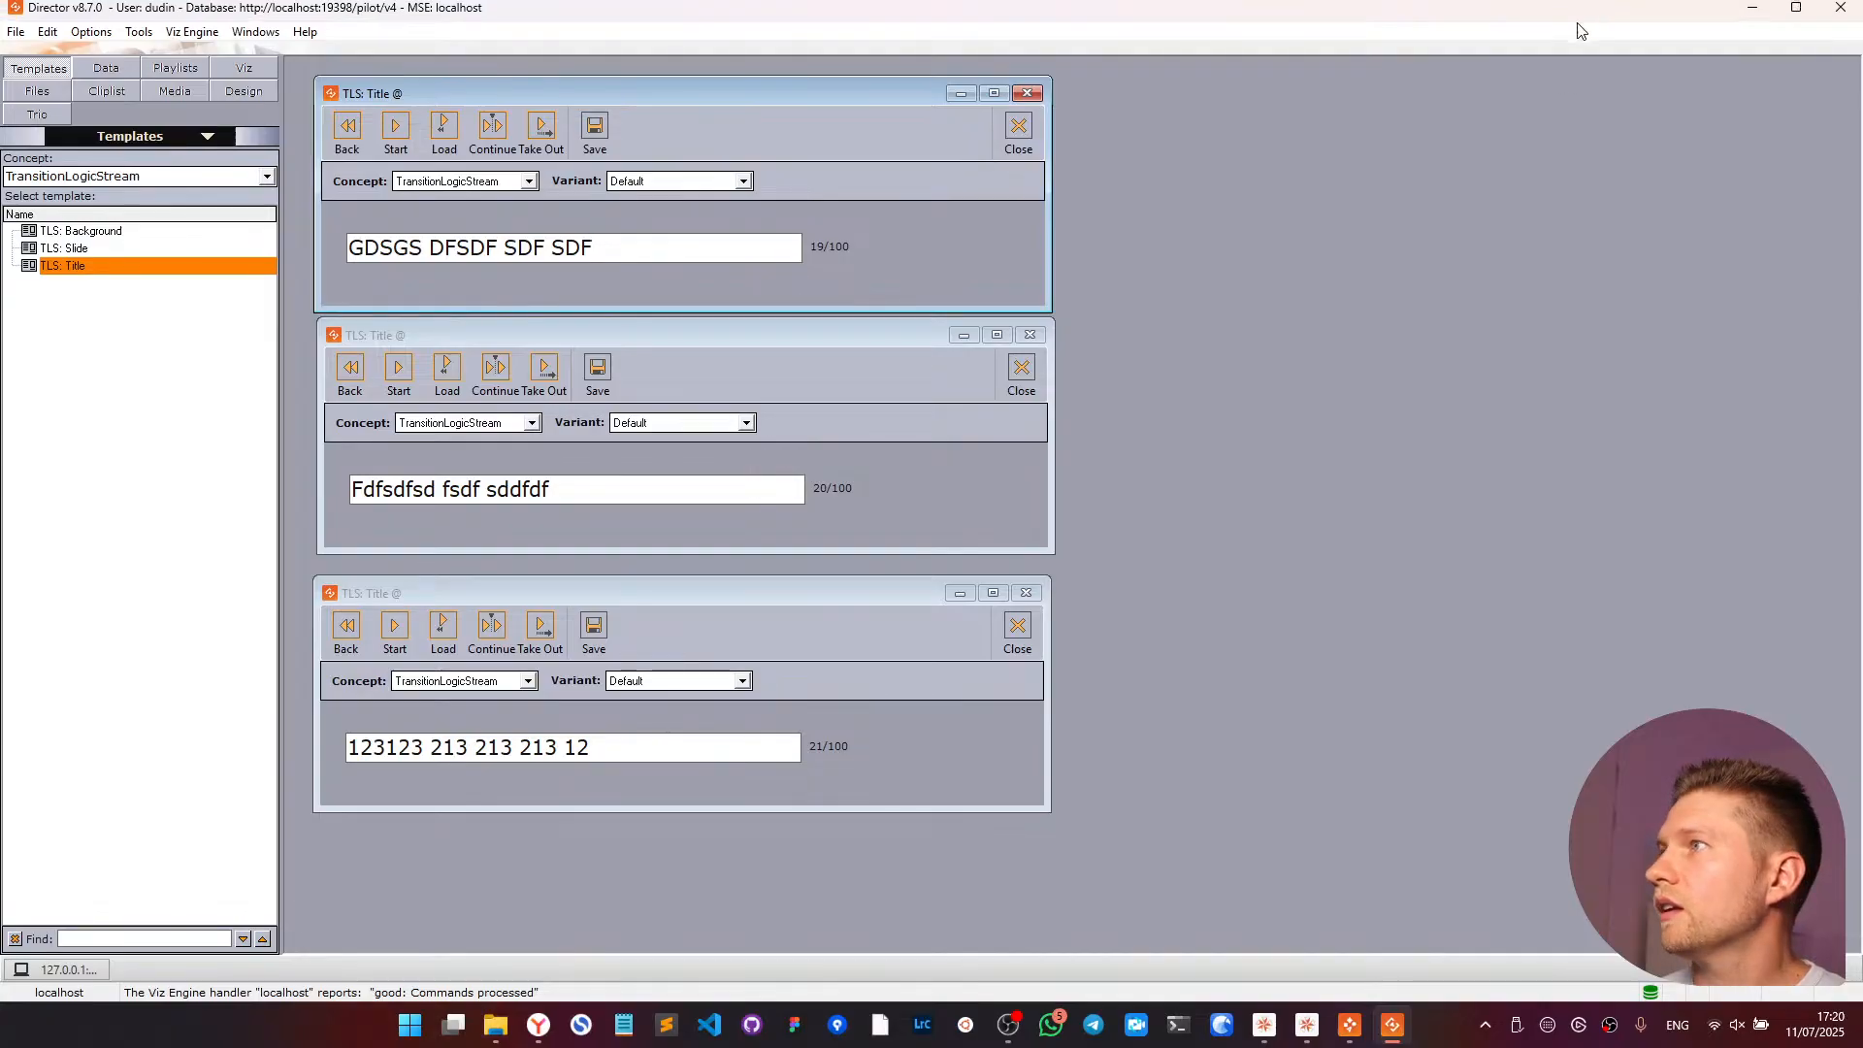
- Restore Director to a smaller window and bring it up over the Viz Artist on-air renderer
left_click_drag(1577, 24, 820, 39)
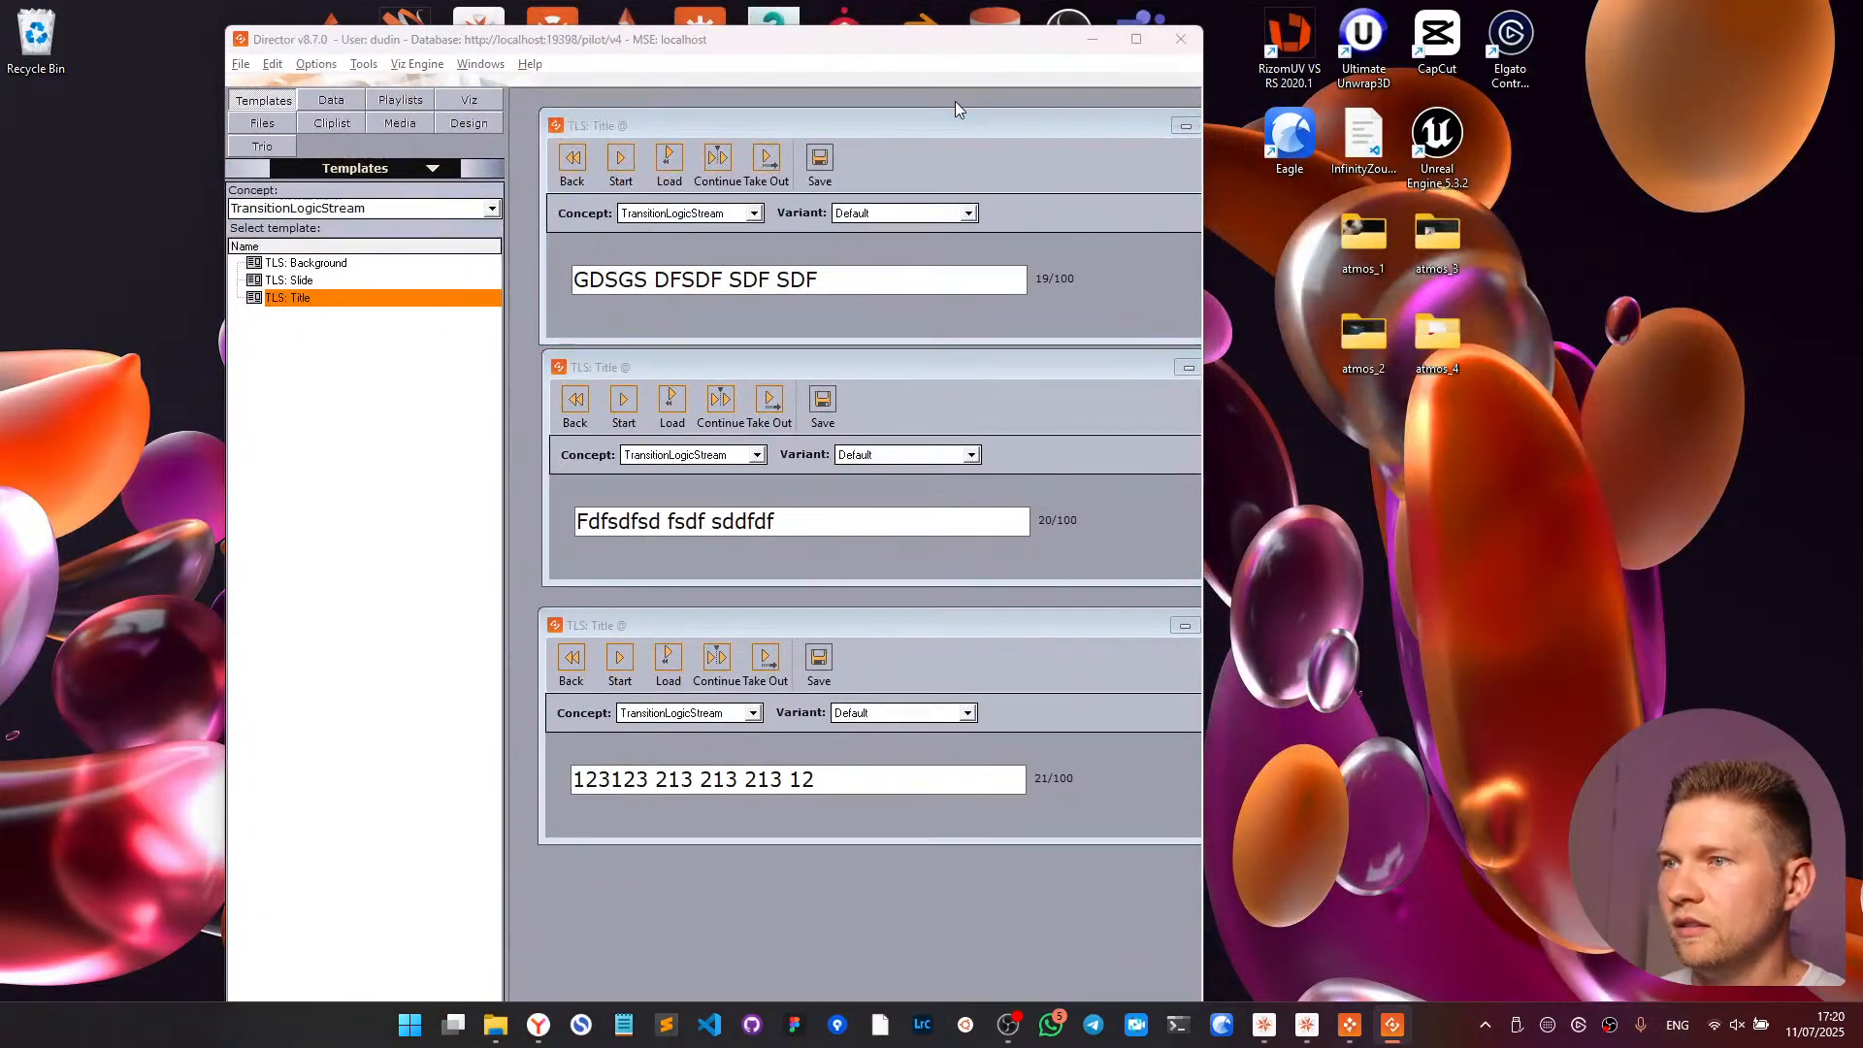
key("alt+Tab")
key("alt+Tab")
key("alt+Tab")
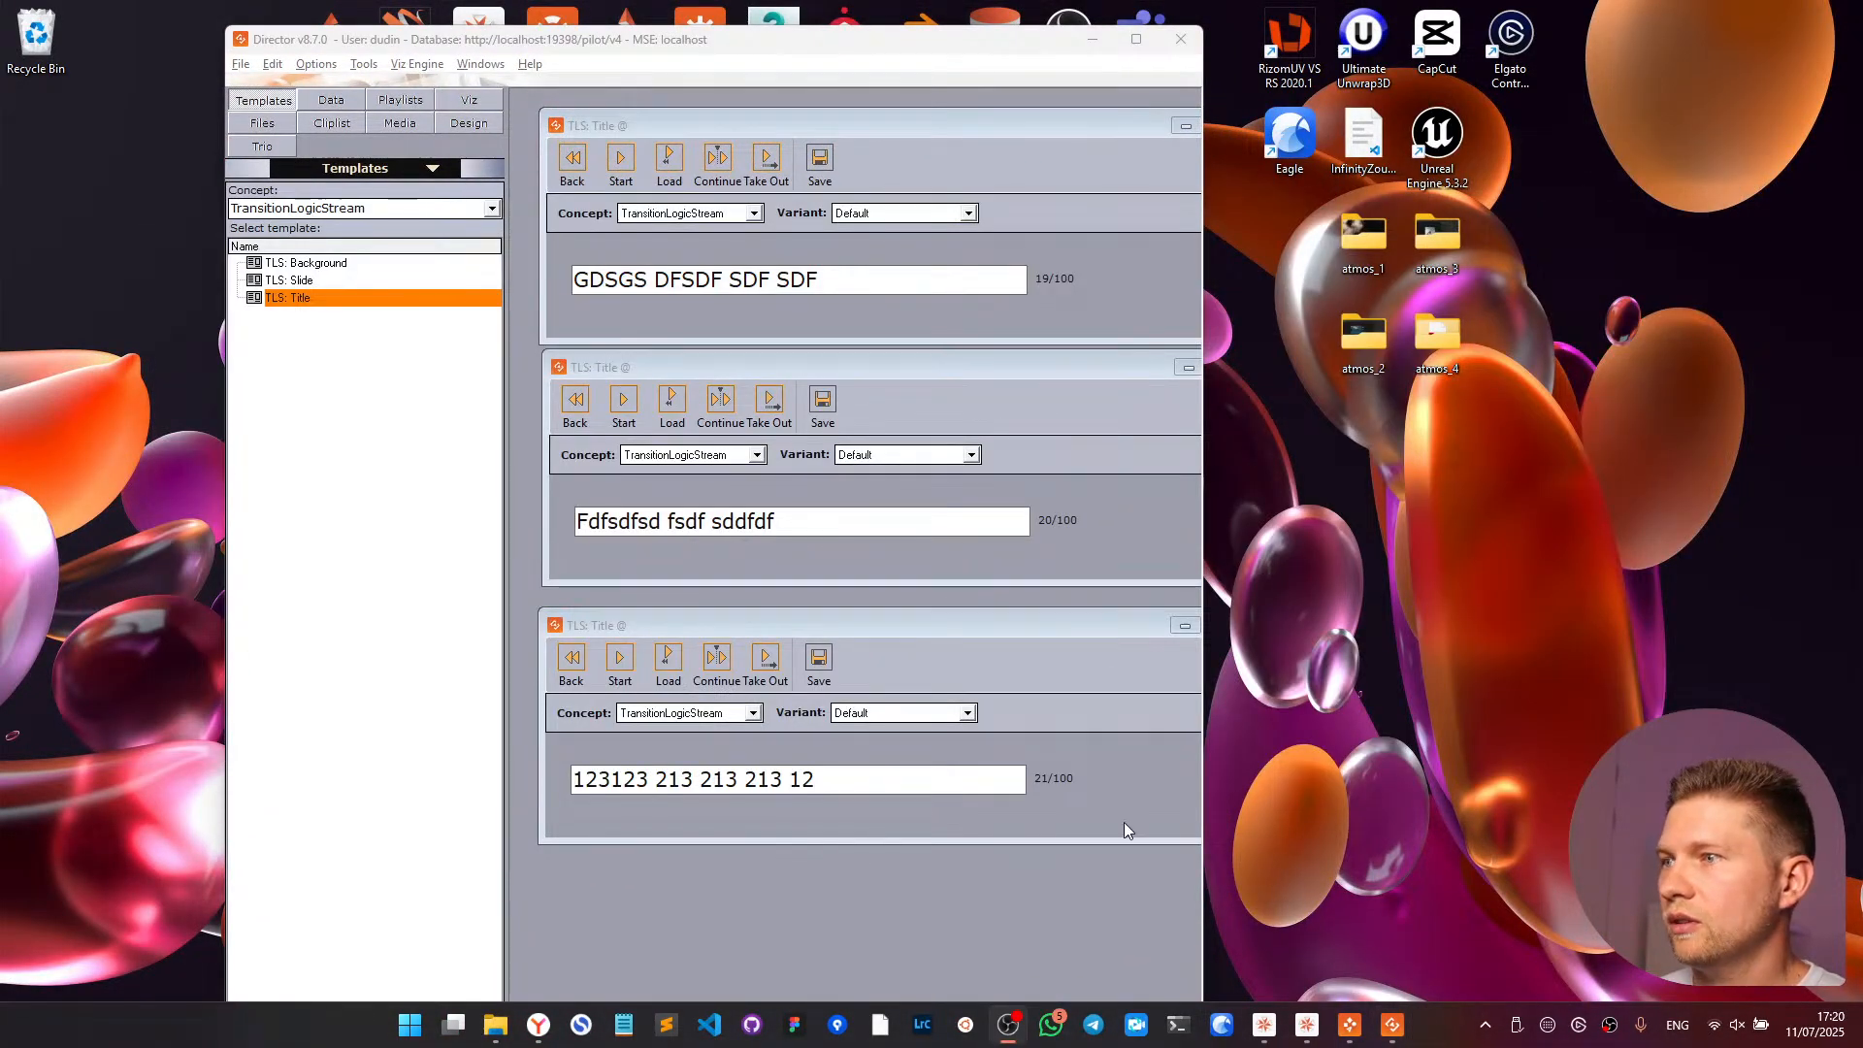
left_click(1307, 1025)
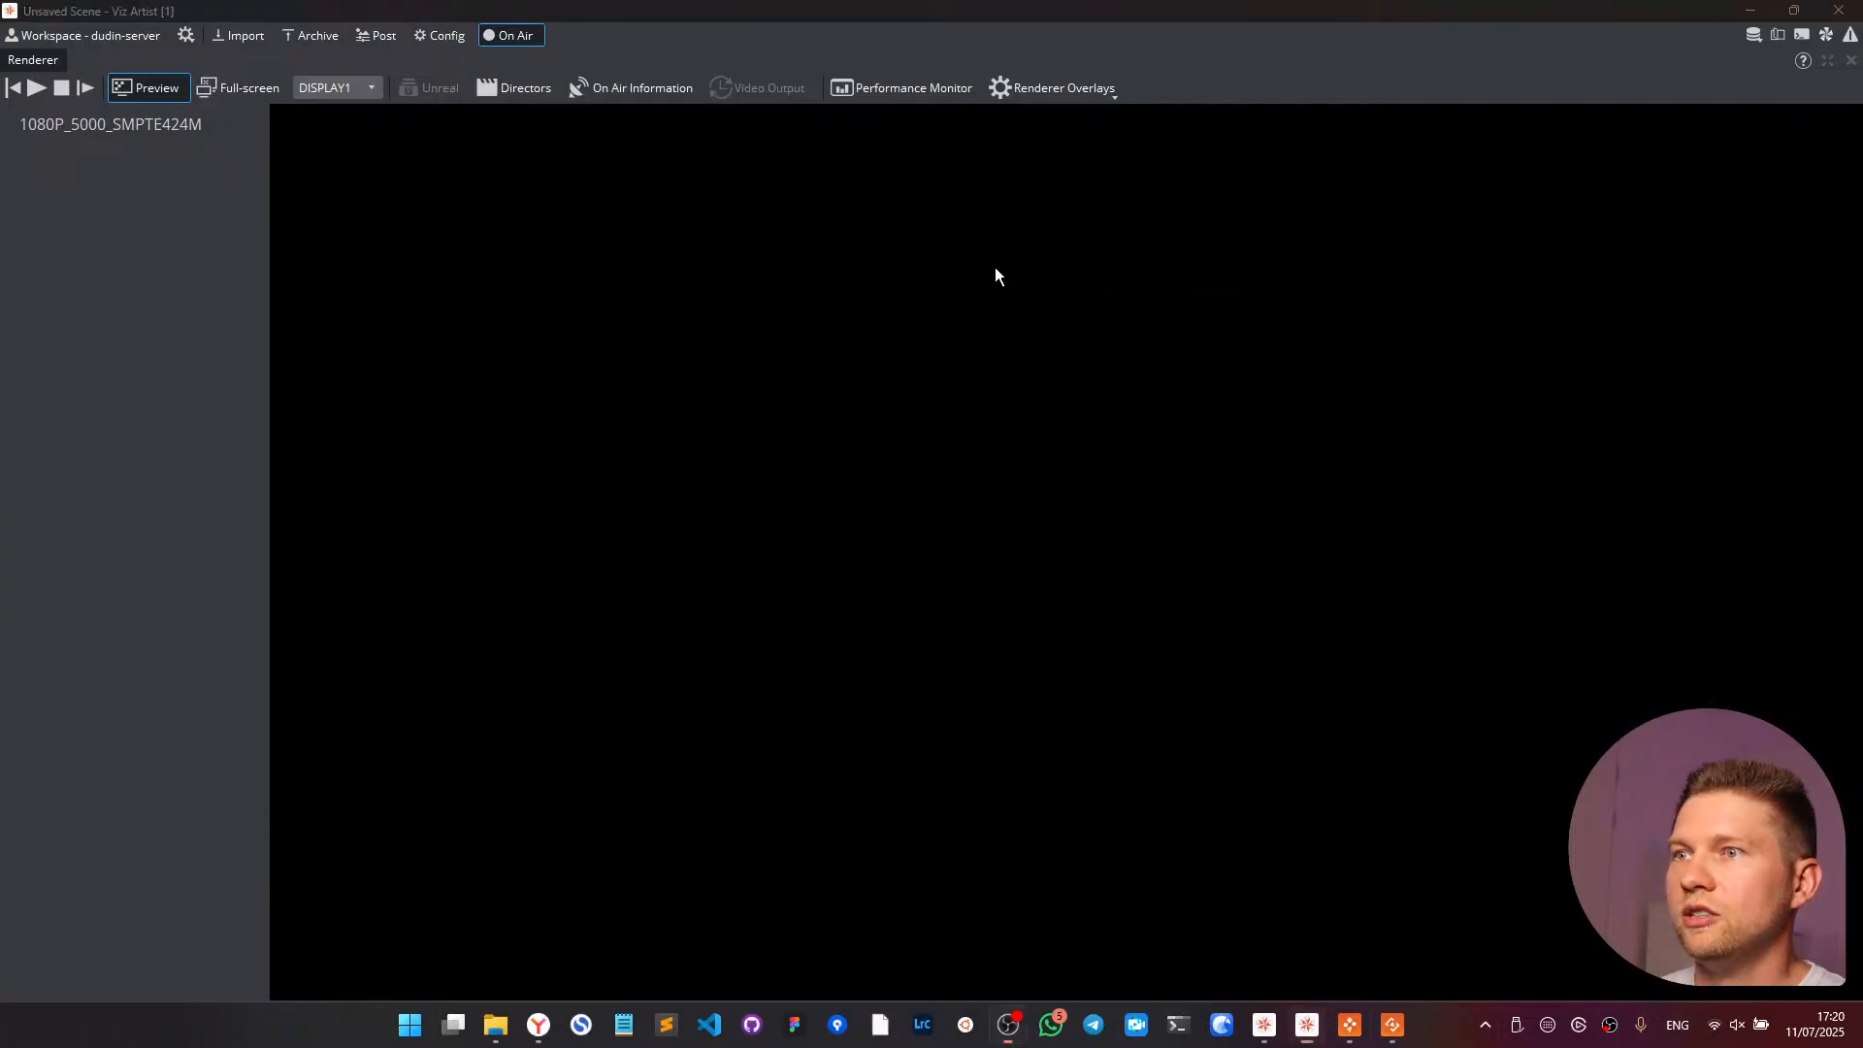
key("alt+Tab")
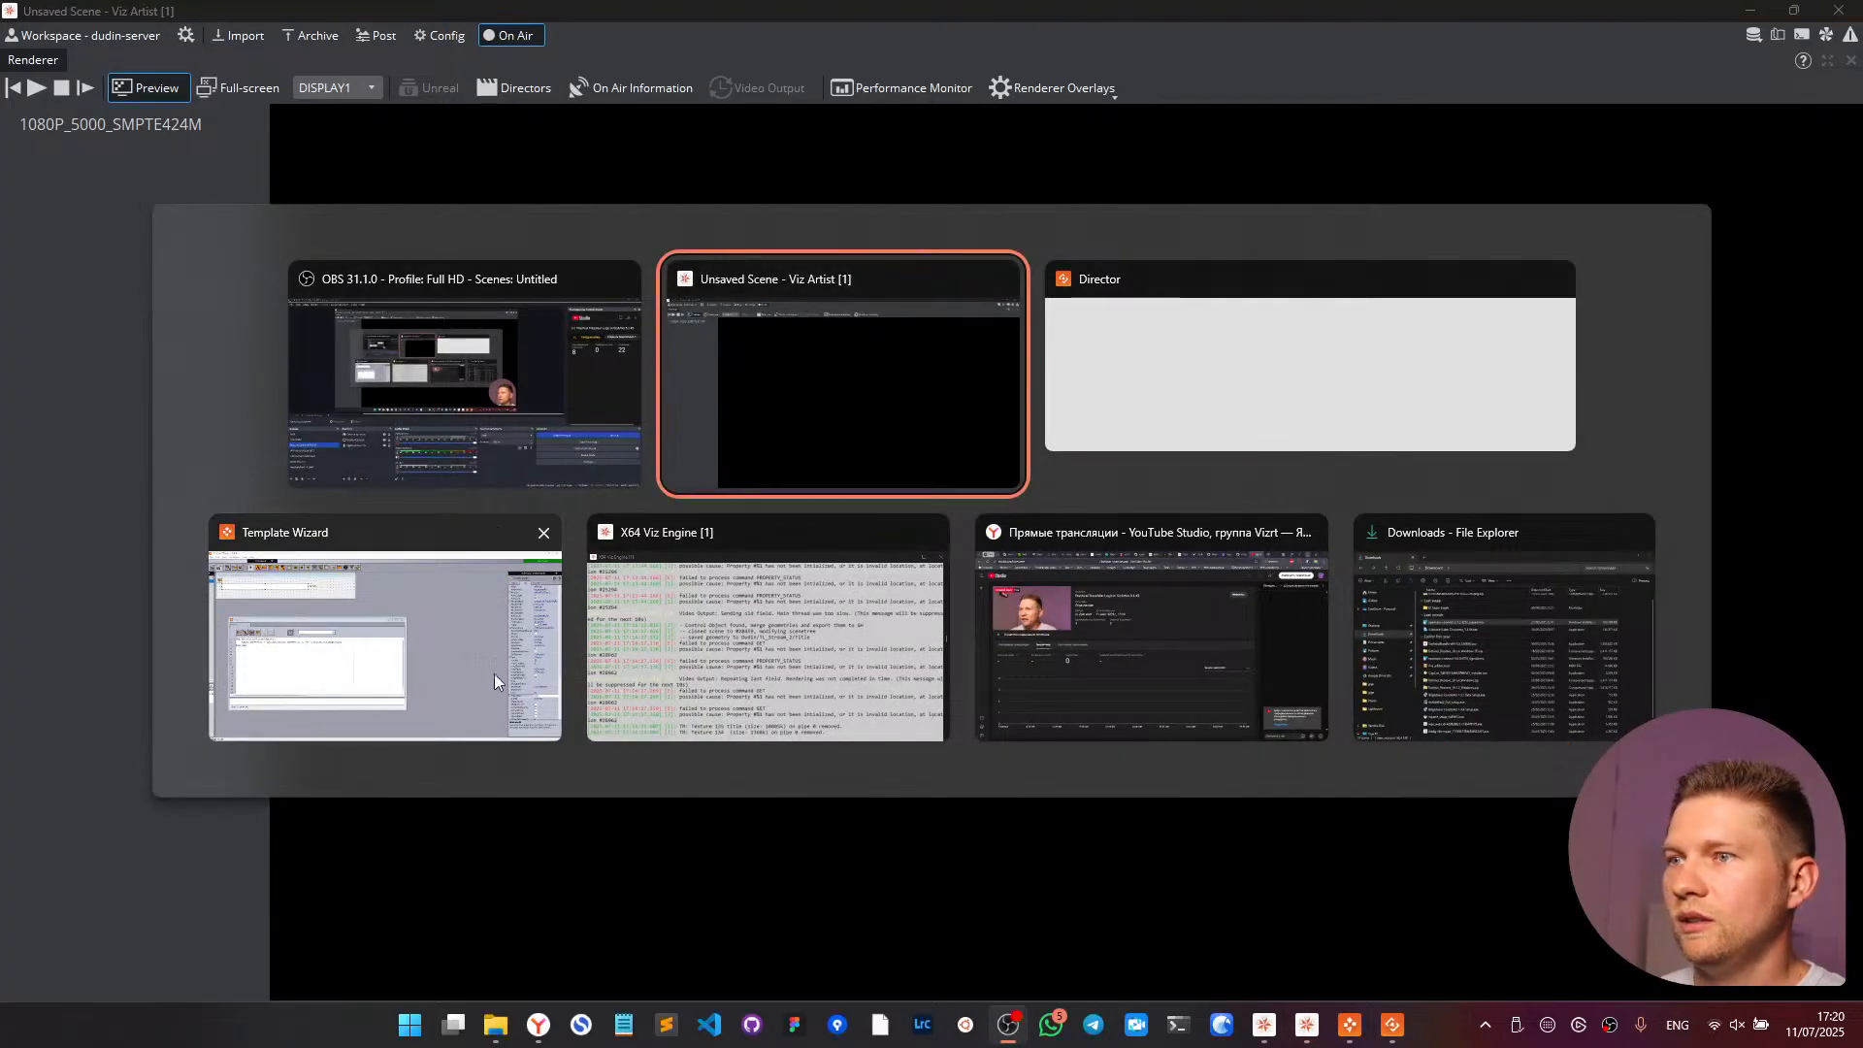
left_click(1164, 370)
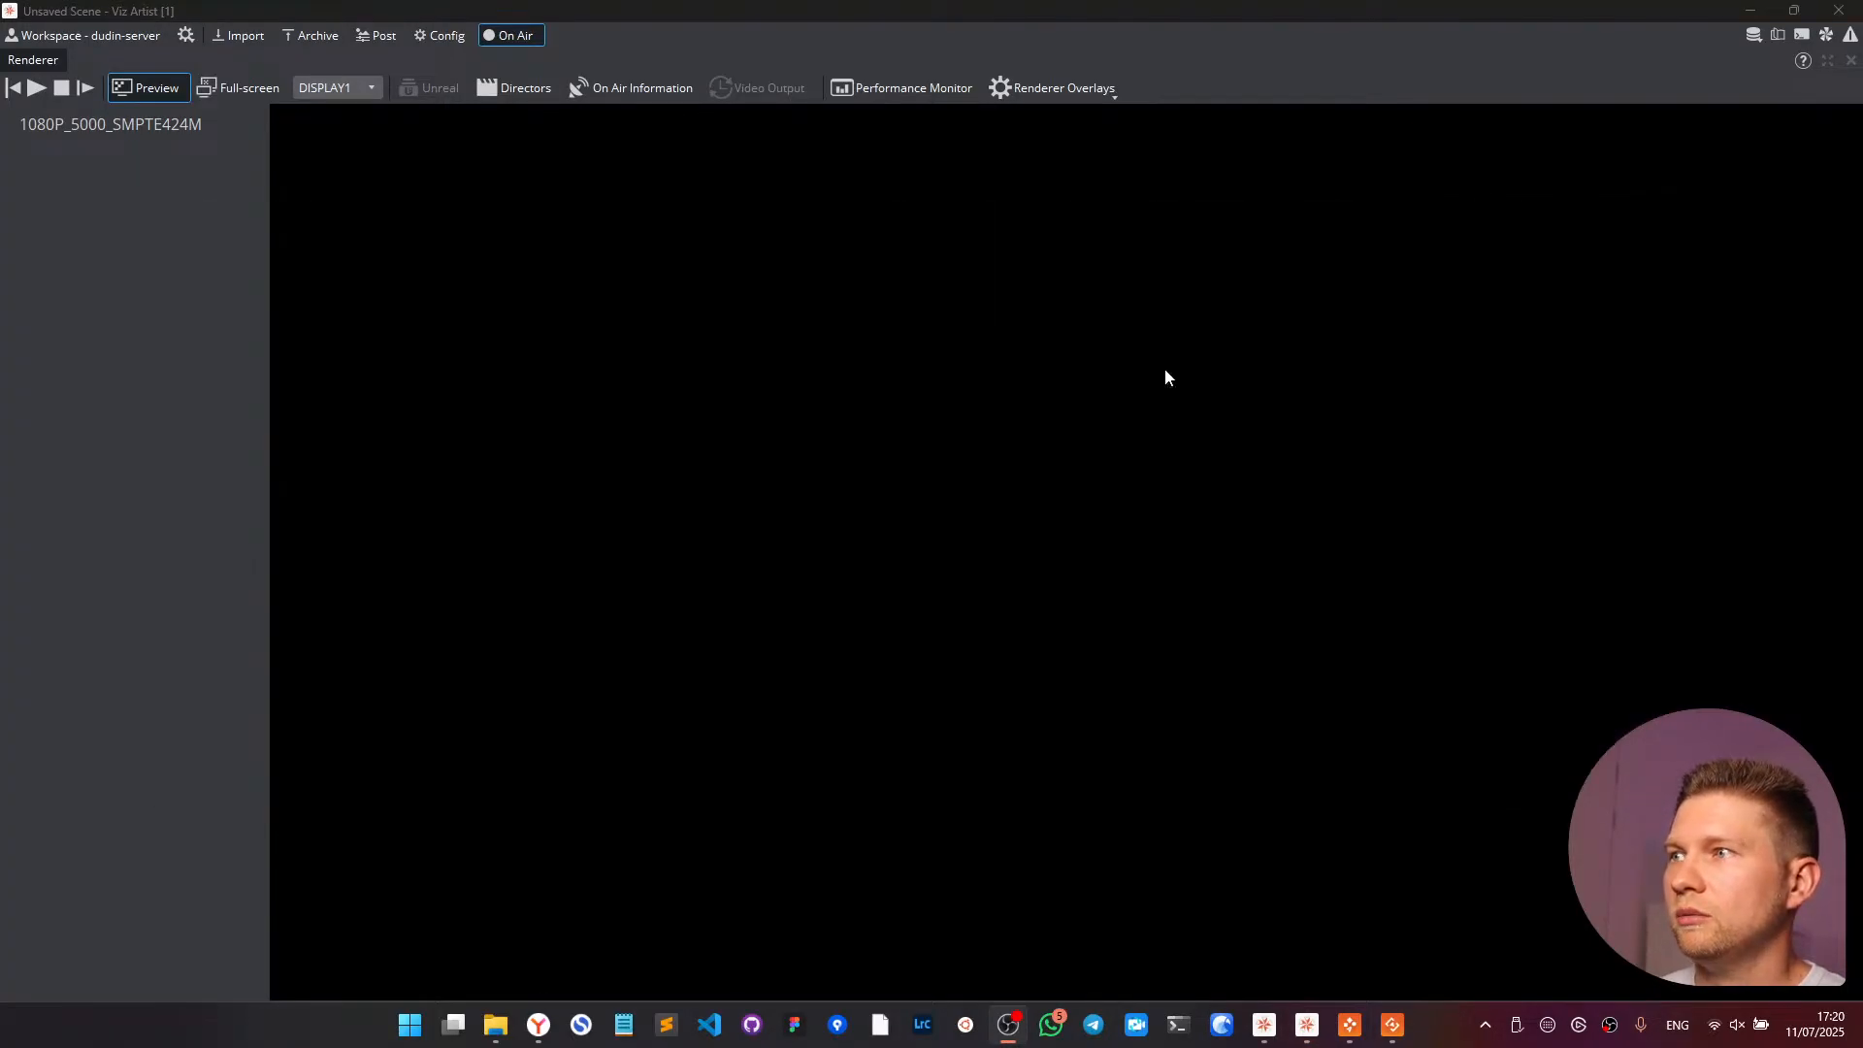
- Start the title "GDSGS DFSDF SDF SDF" on air and position Director beside the rendered output
left_click_drag(737, 29, 198, 66)
left_click(252, 176)
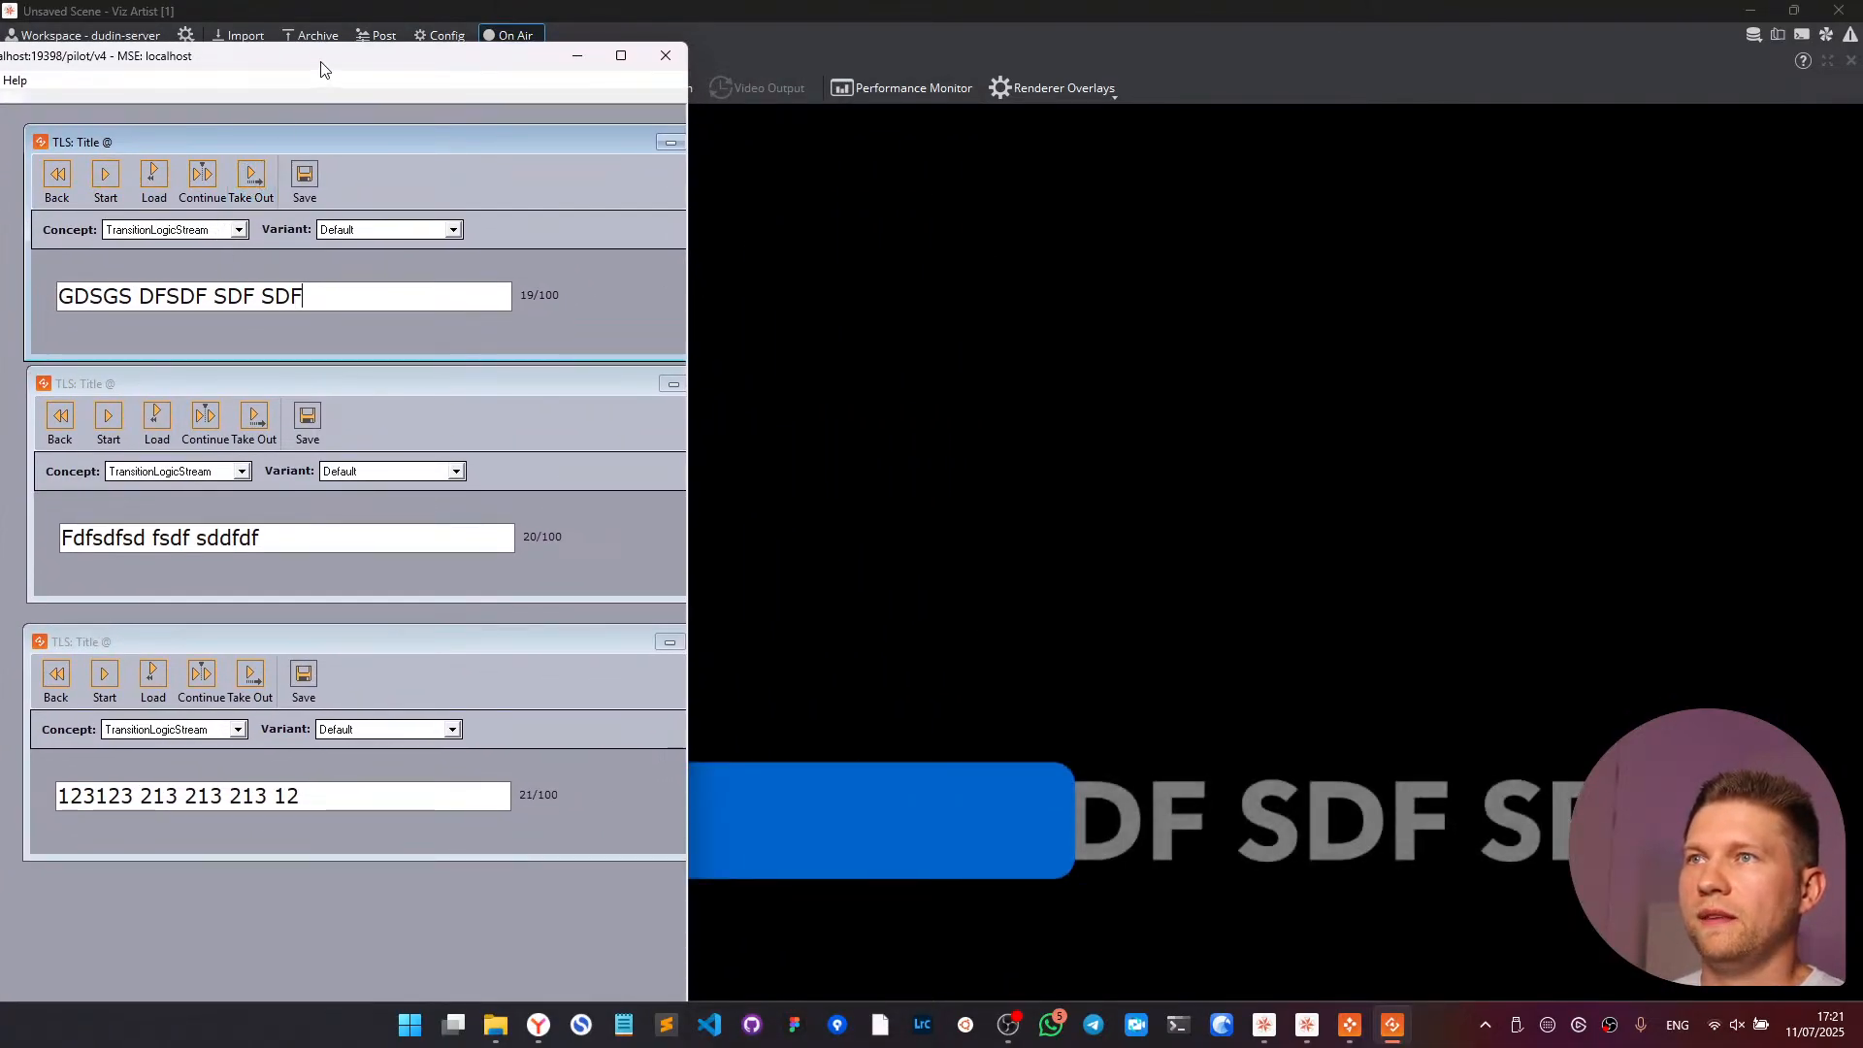
left_click_drag(323, 68, 3, 271)
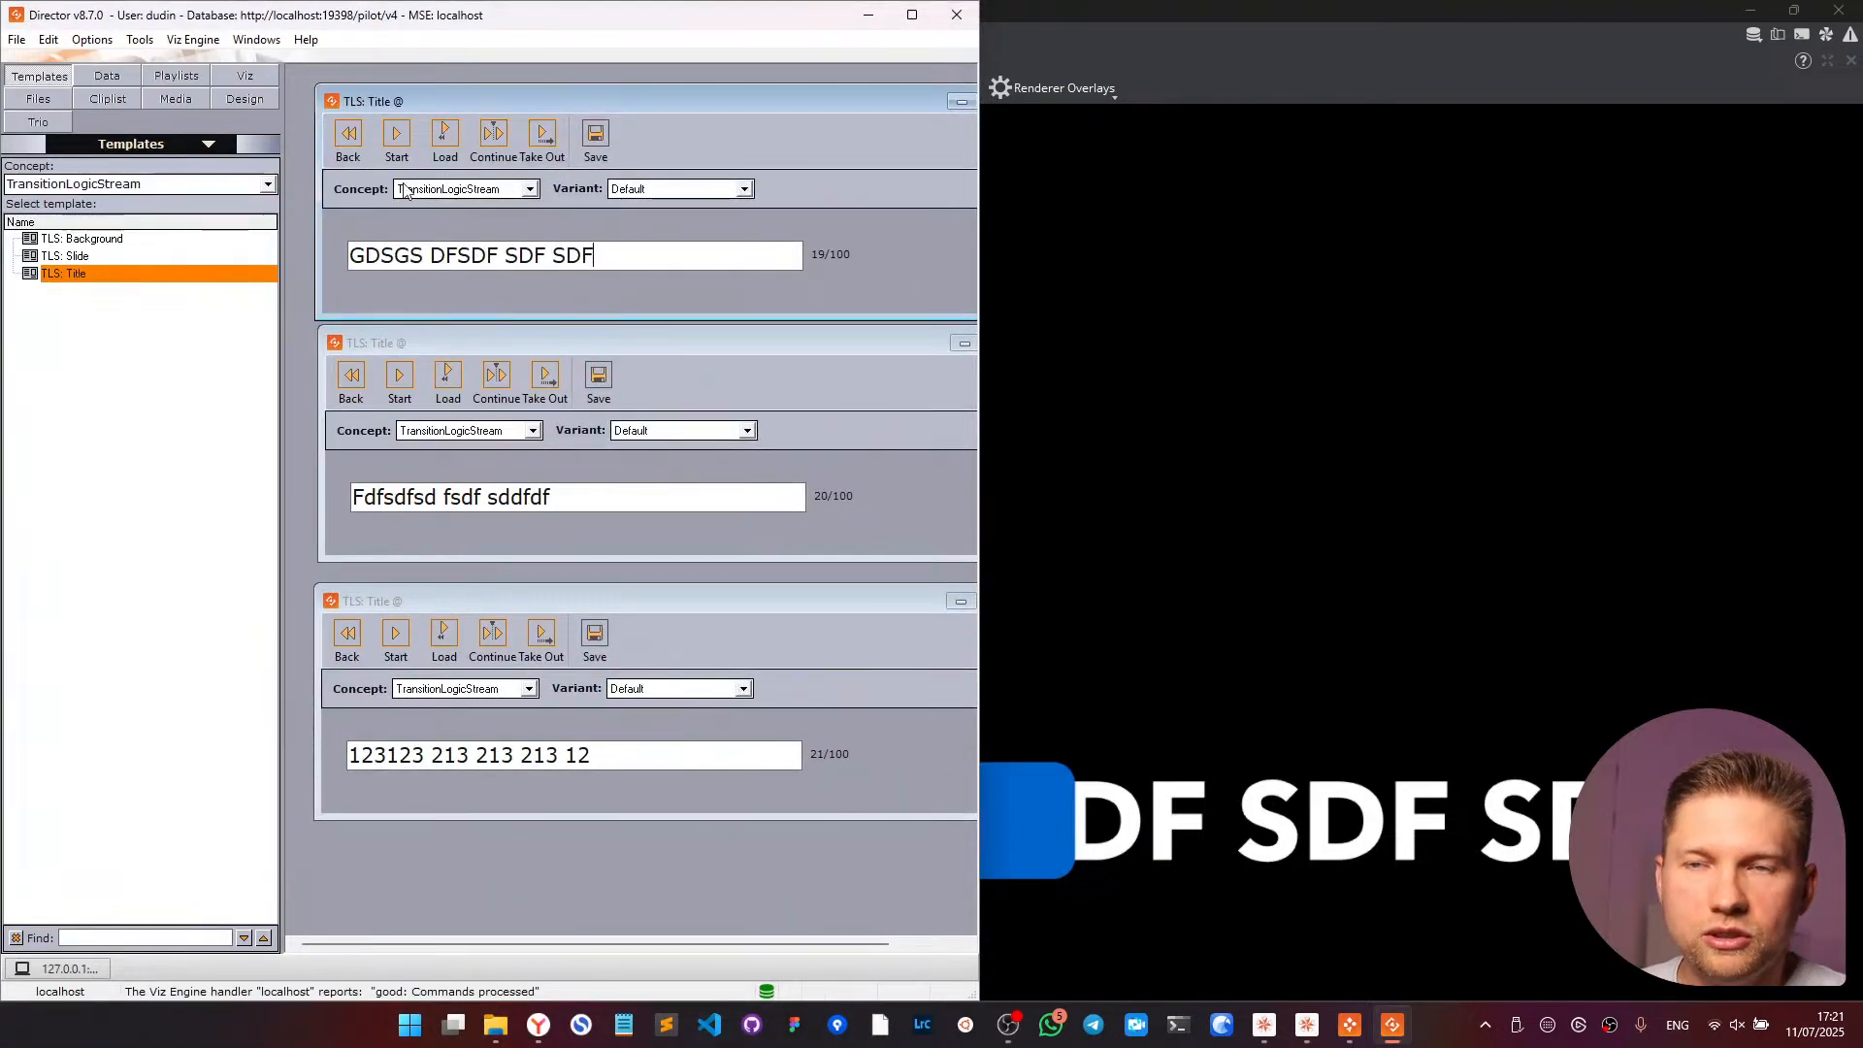
- Switch Viz Artist to its workspace and show the transformation properties of the title container in the Main scene
left_click(1103, 531)
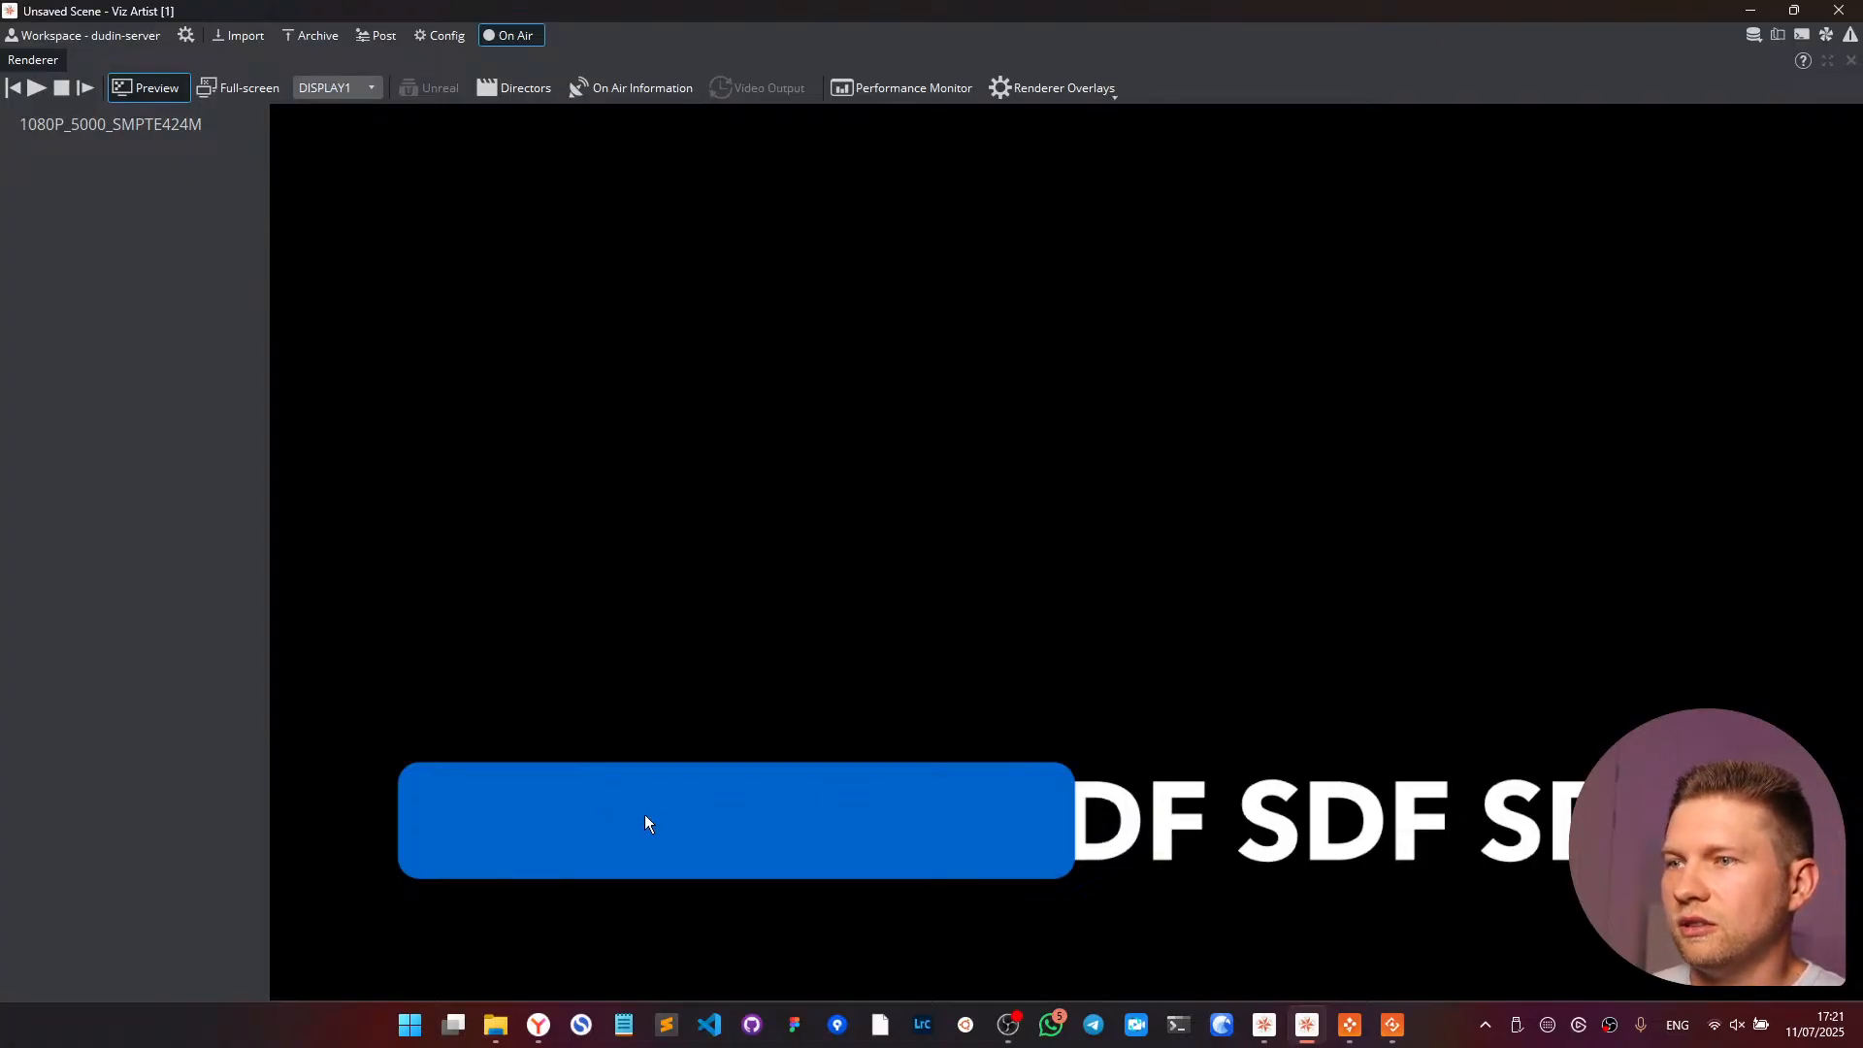
left_click(46, 35)
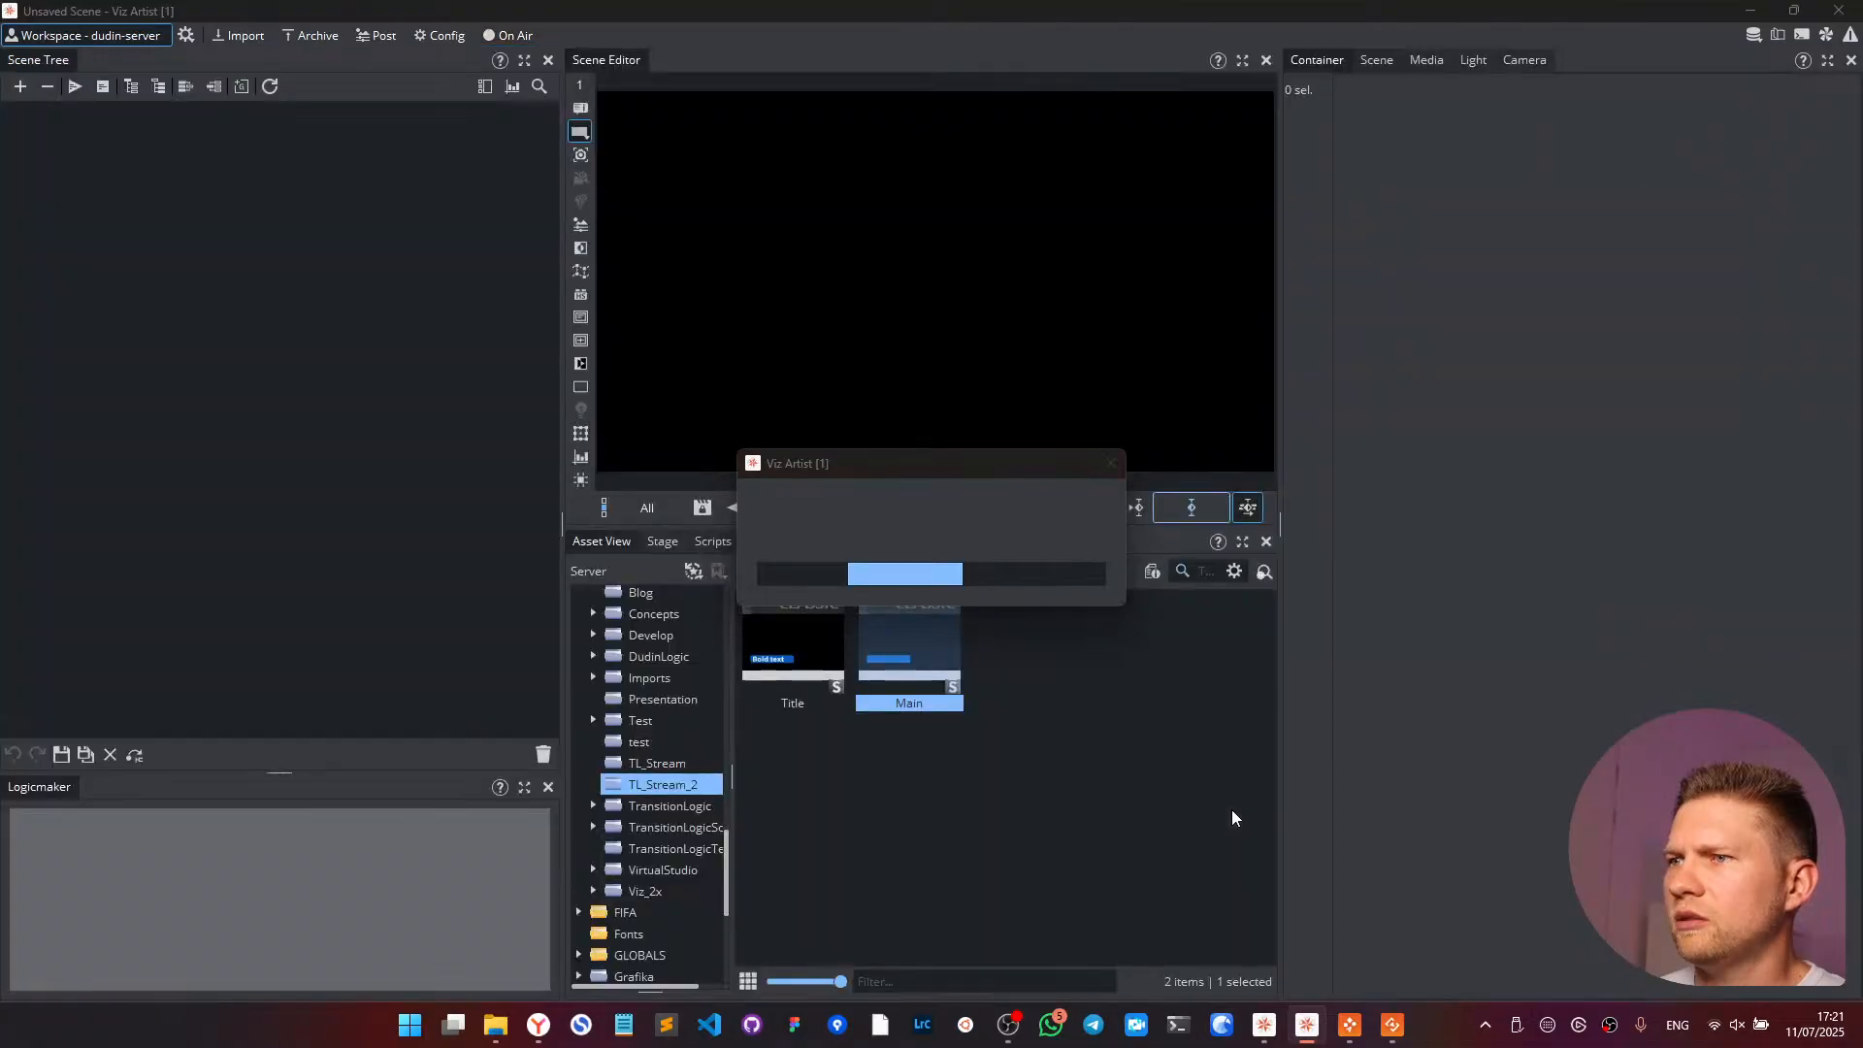
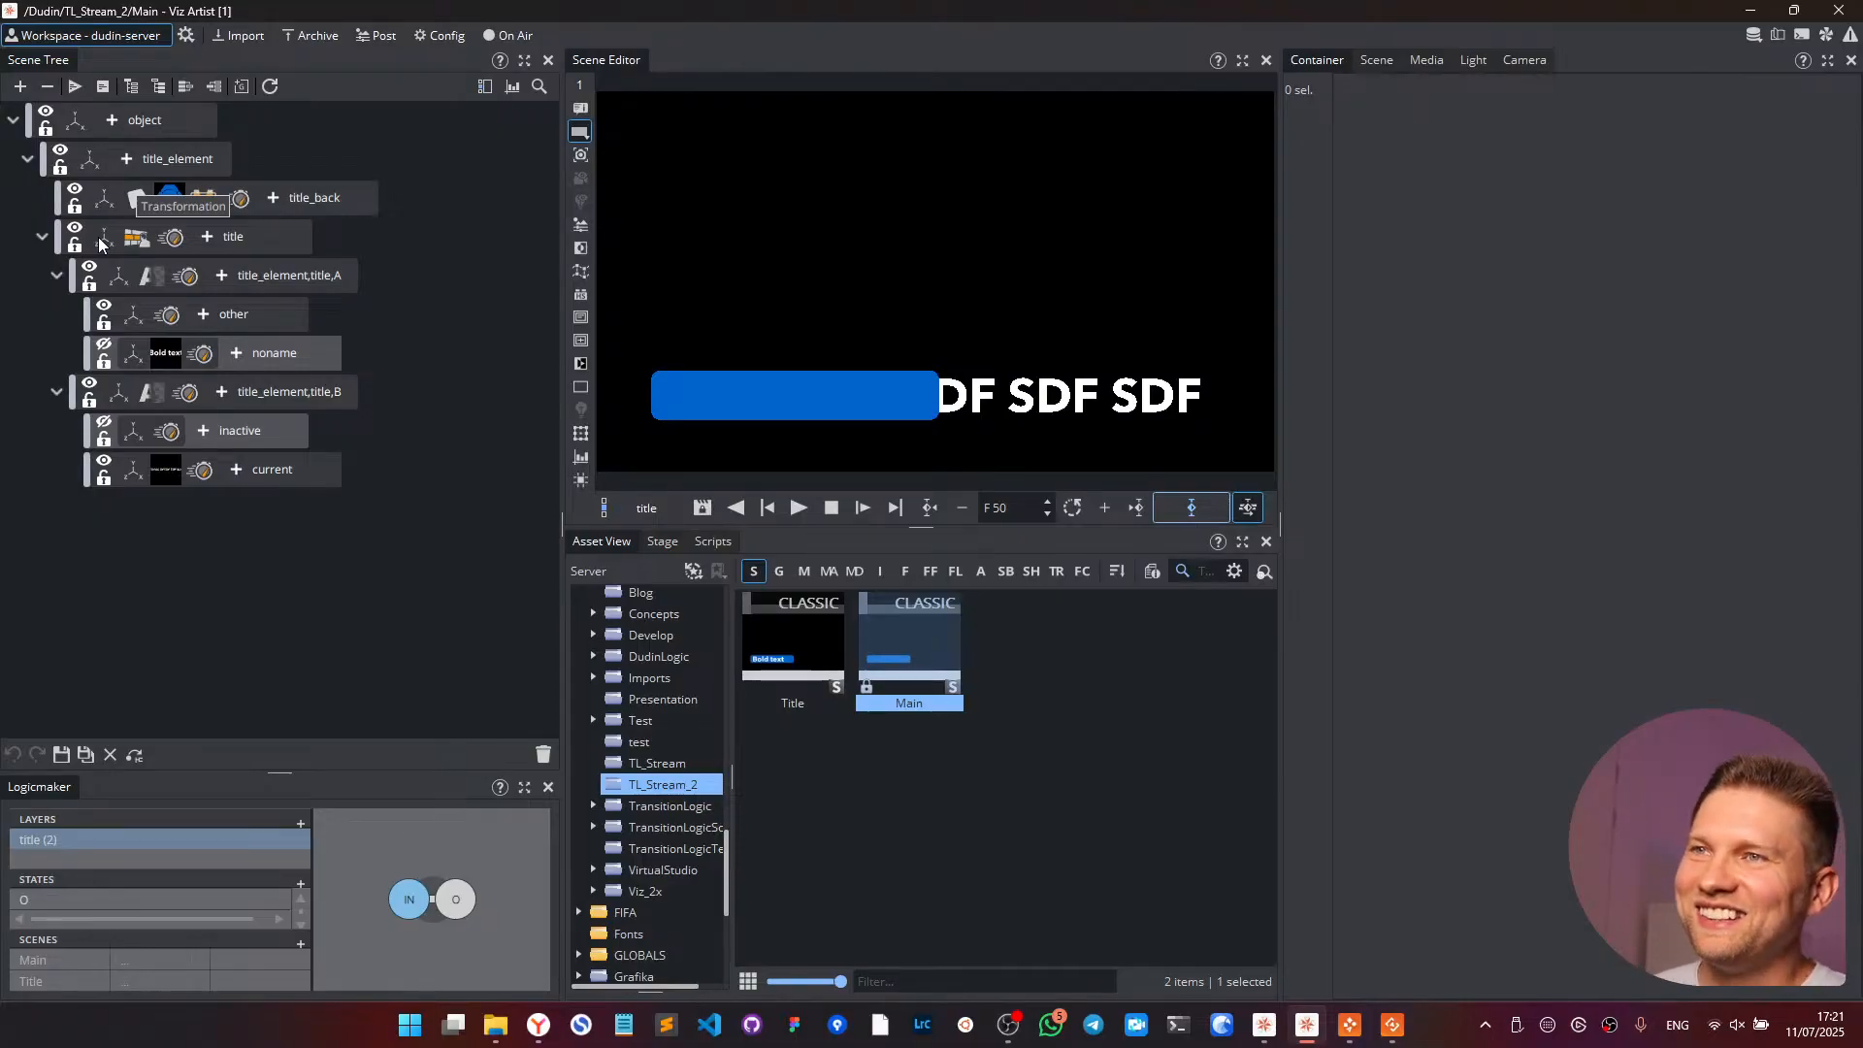
left_click(101, 239)
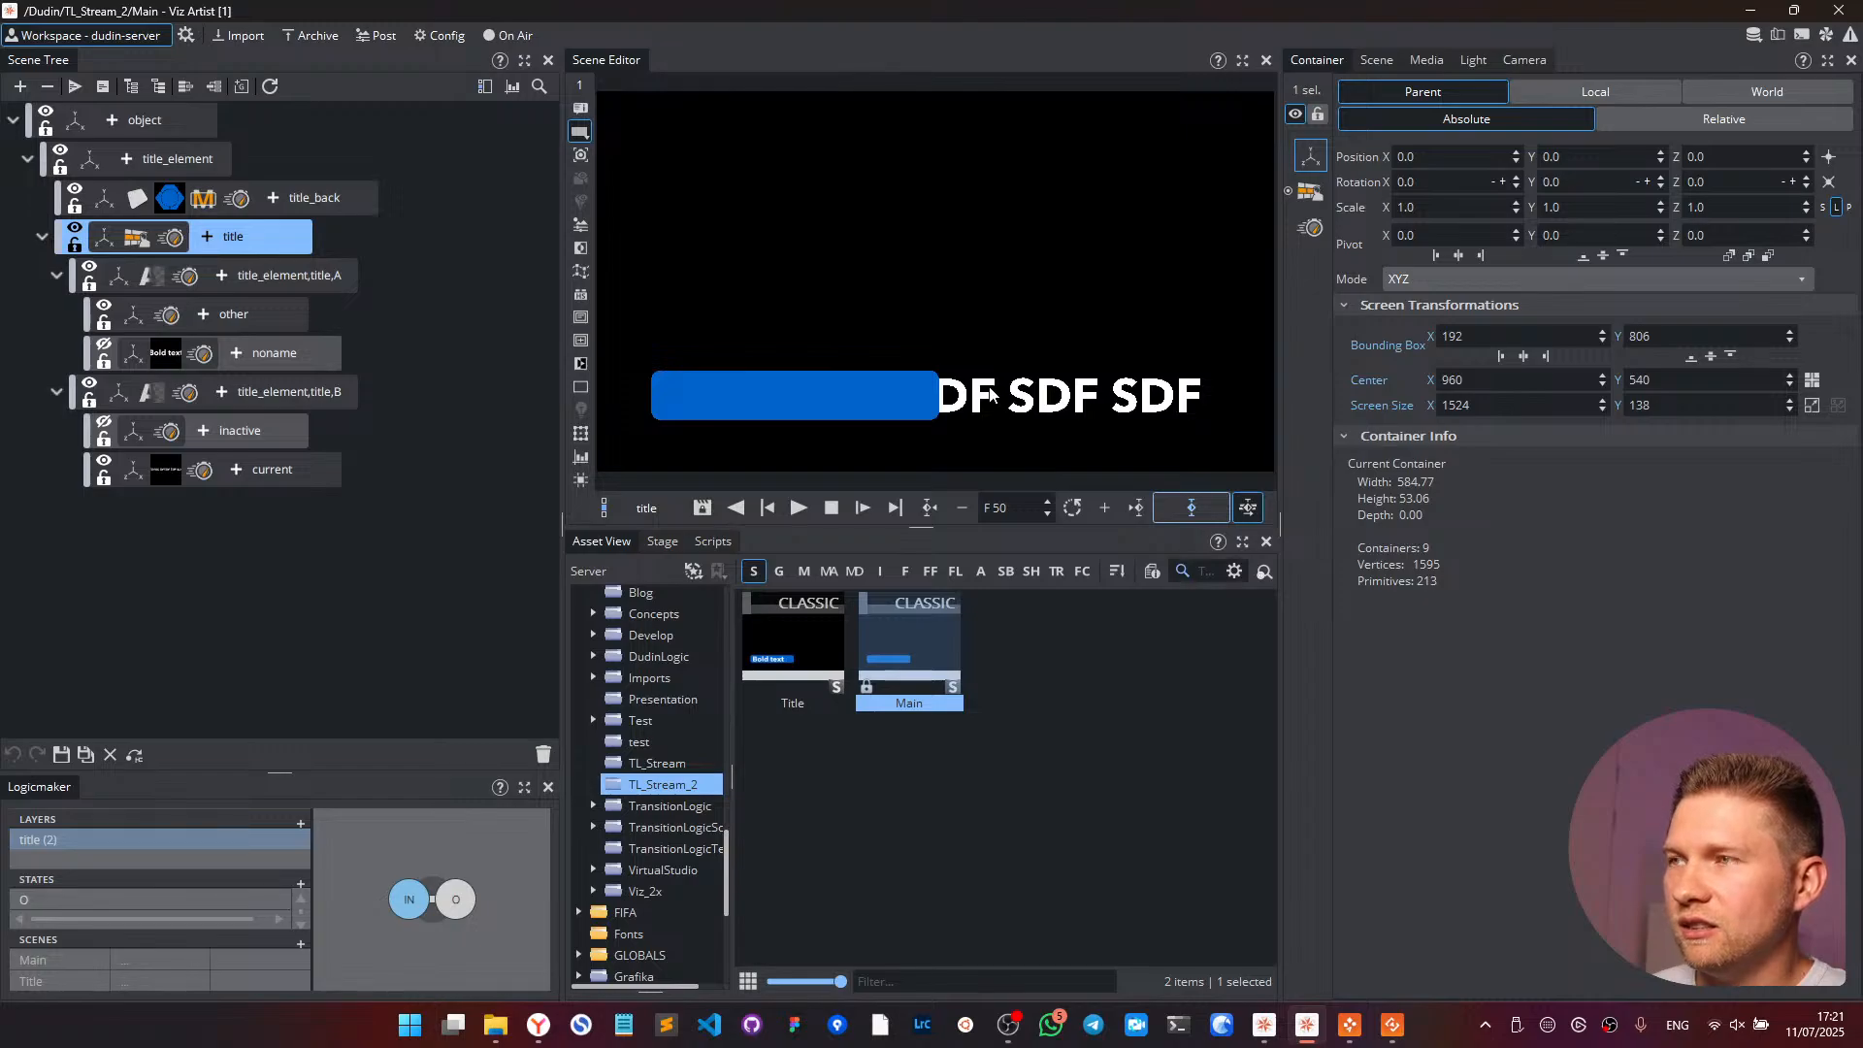
- Check the Z positions of the title_element,title_A and title_element,title_B containers in the Main scene
left_click(334, 278)
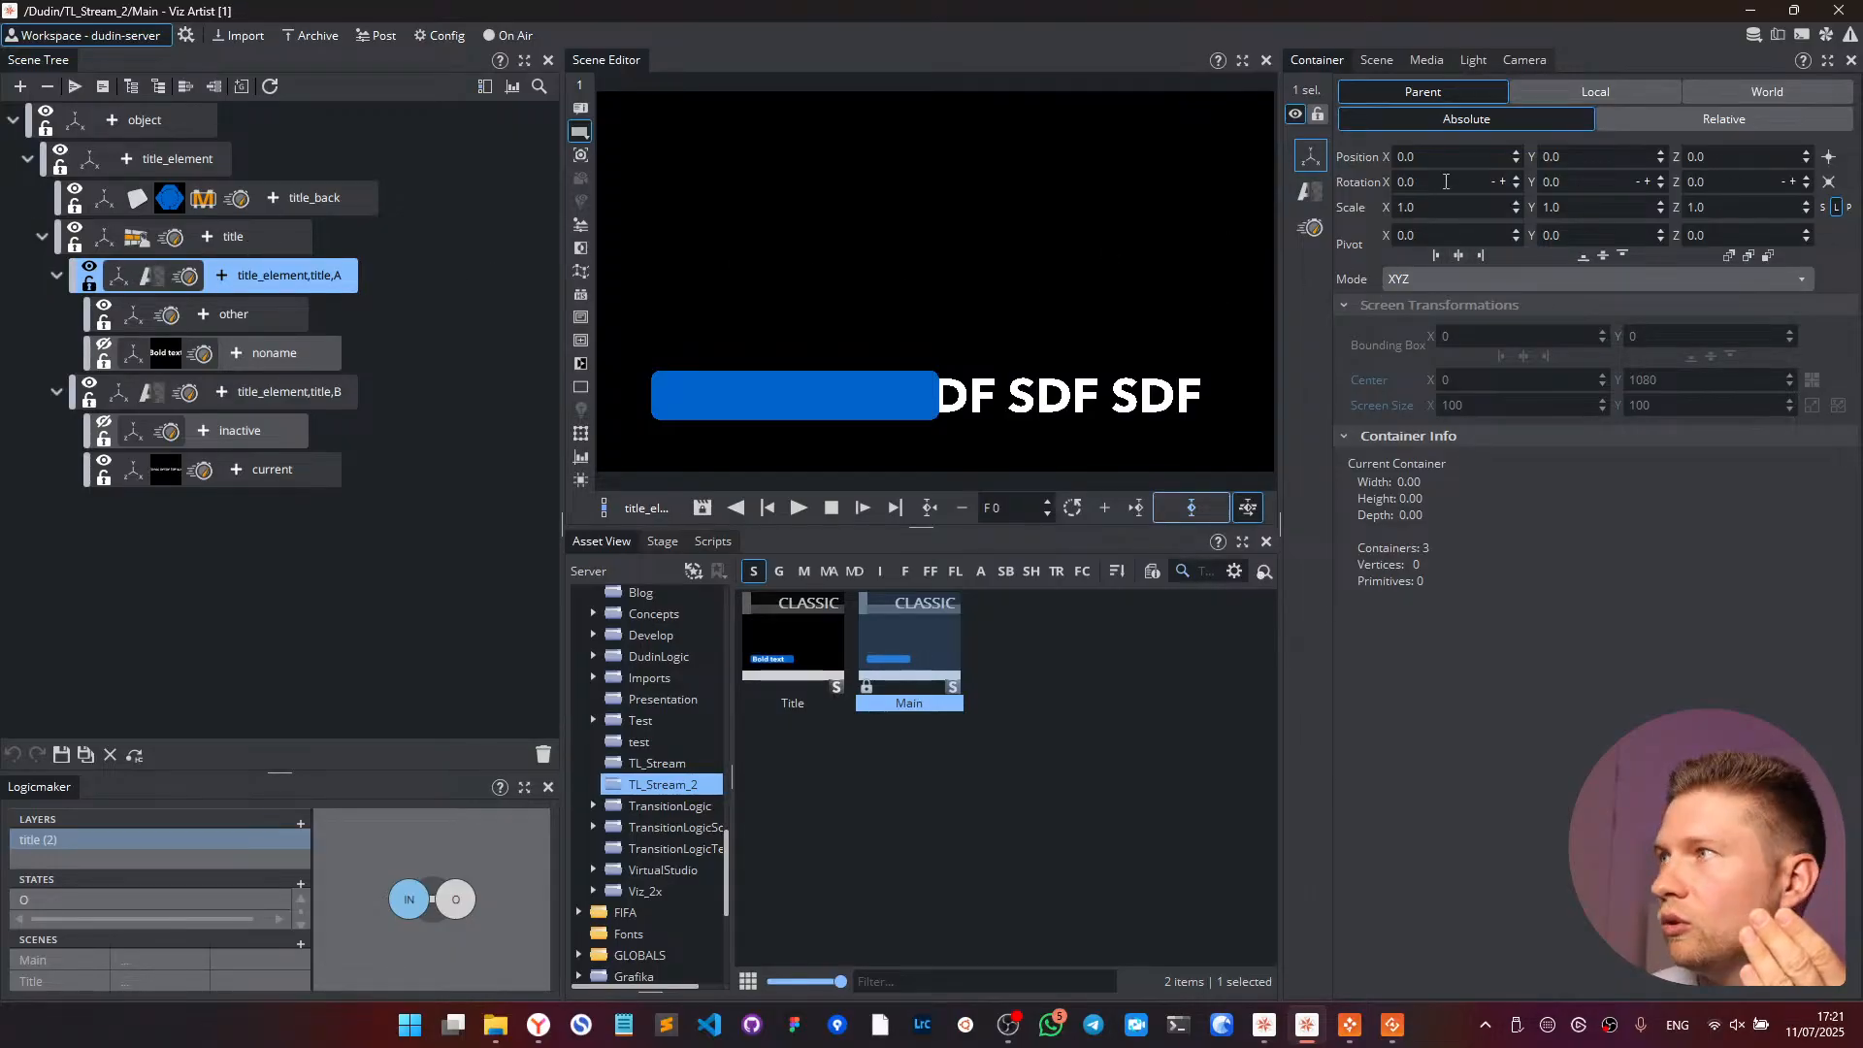
left_click(1724, 158)
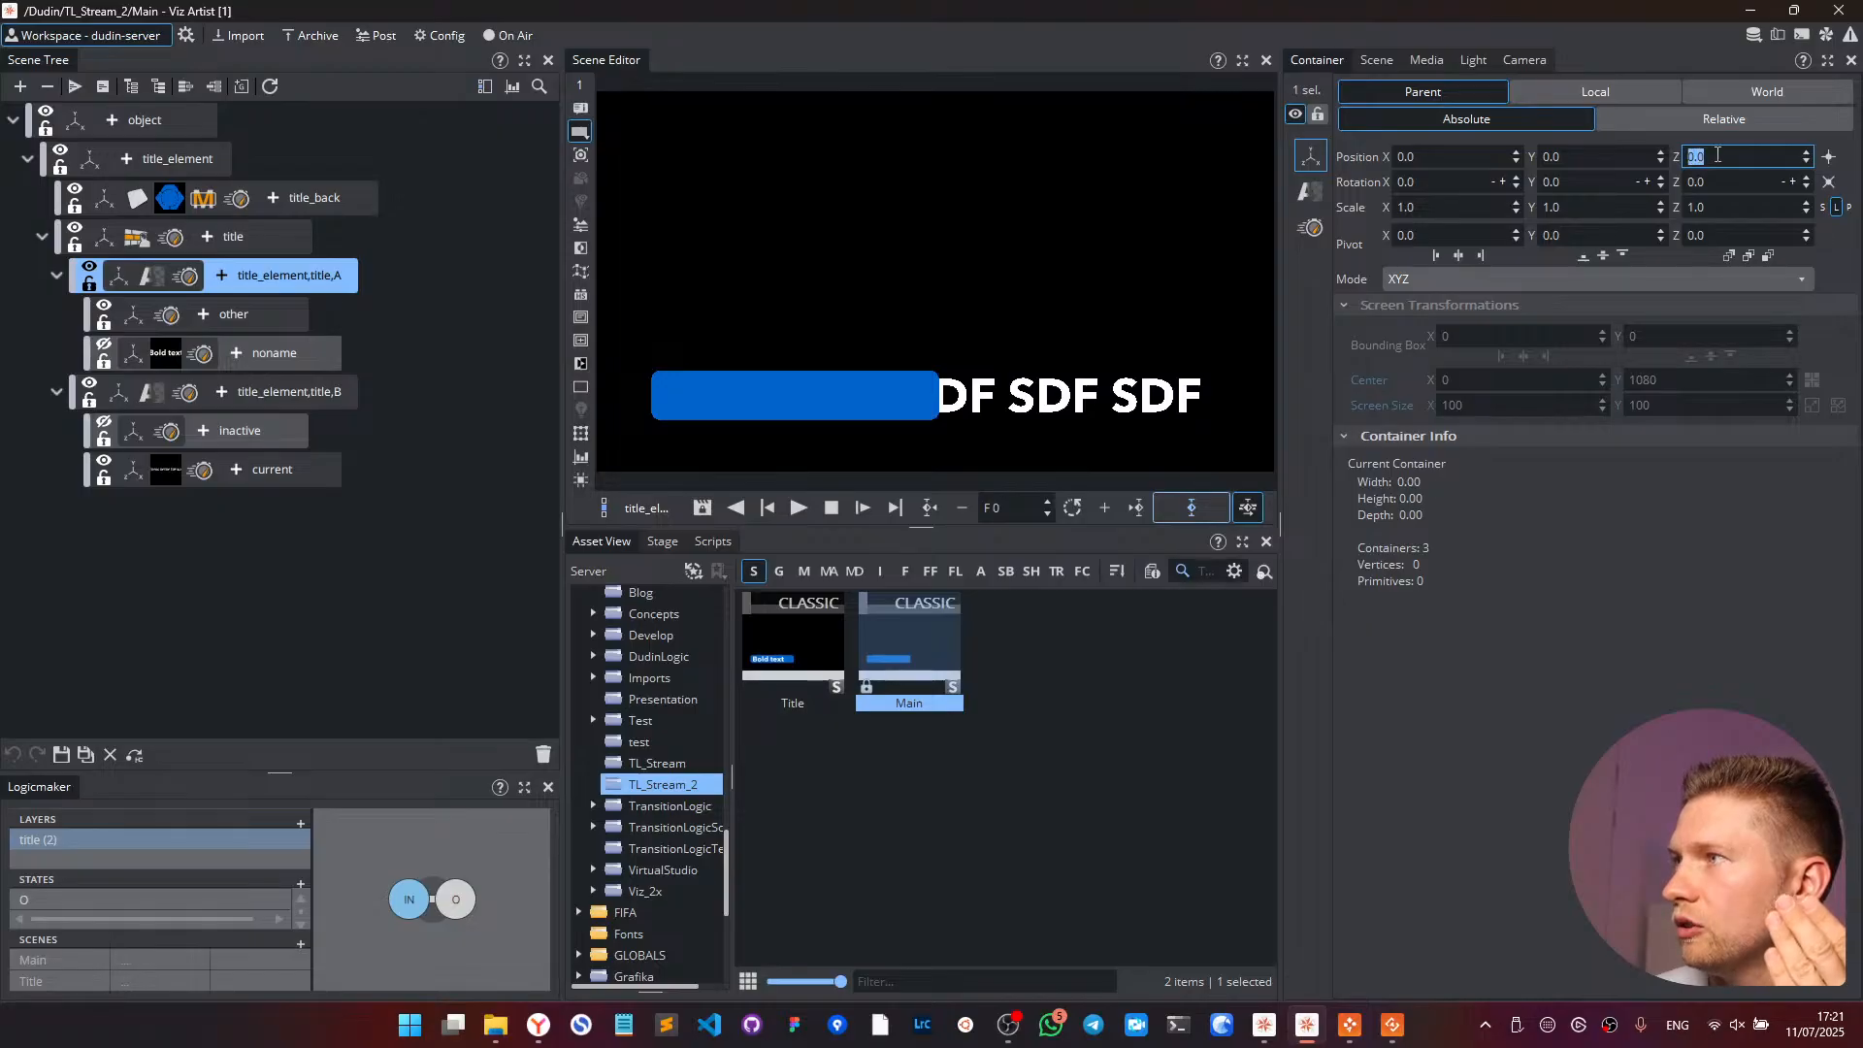
left_click(113, 401)
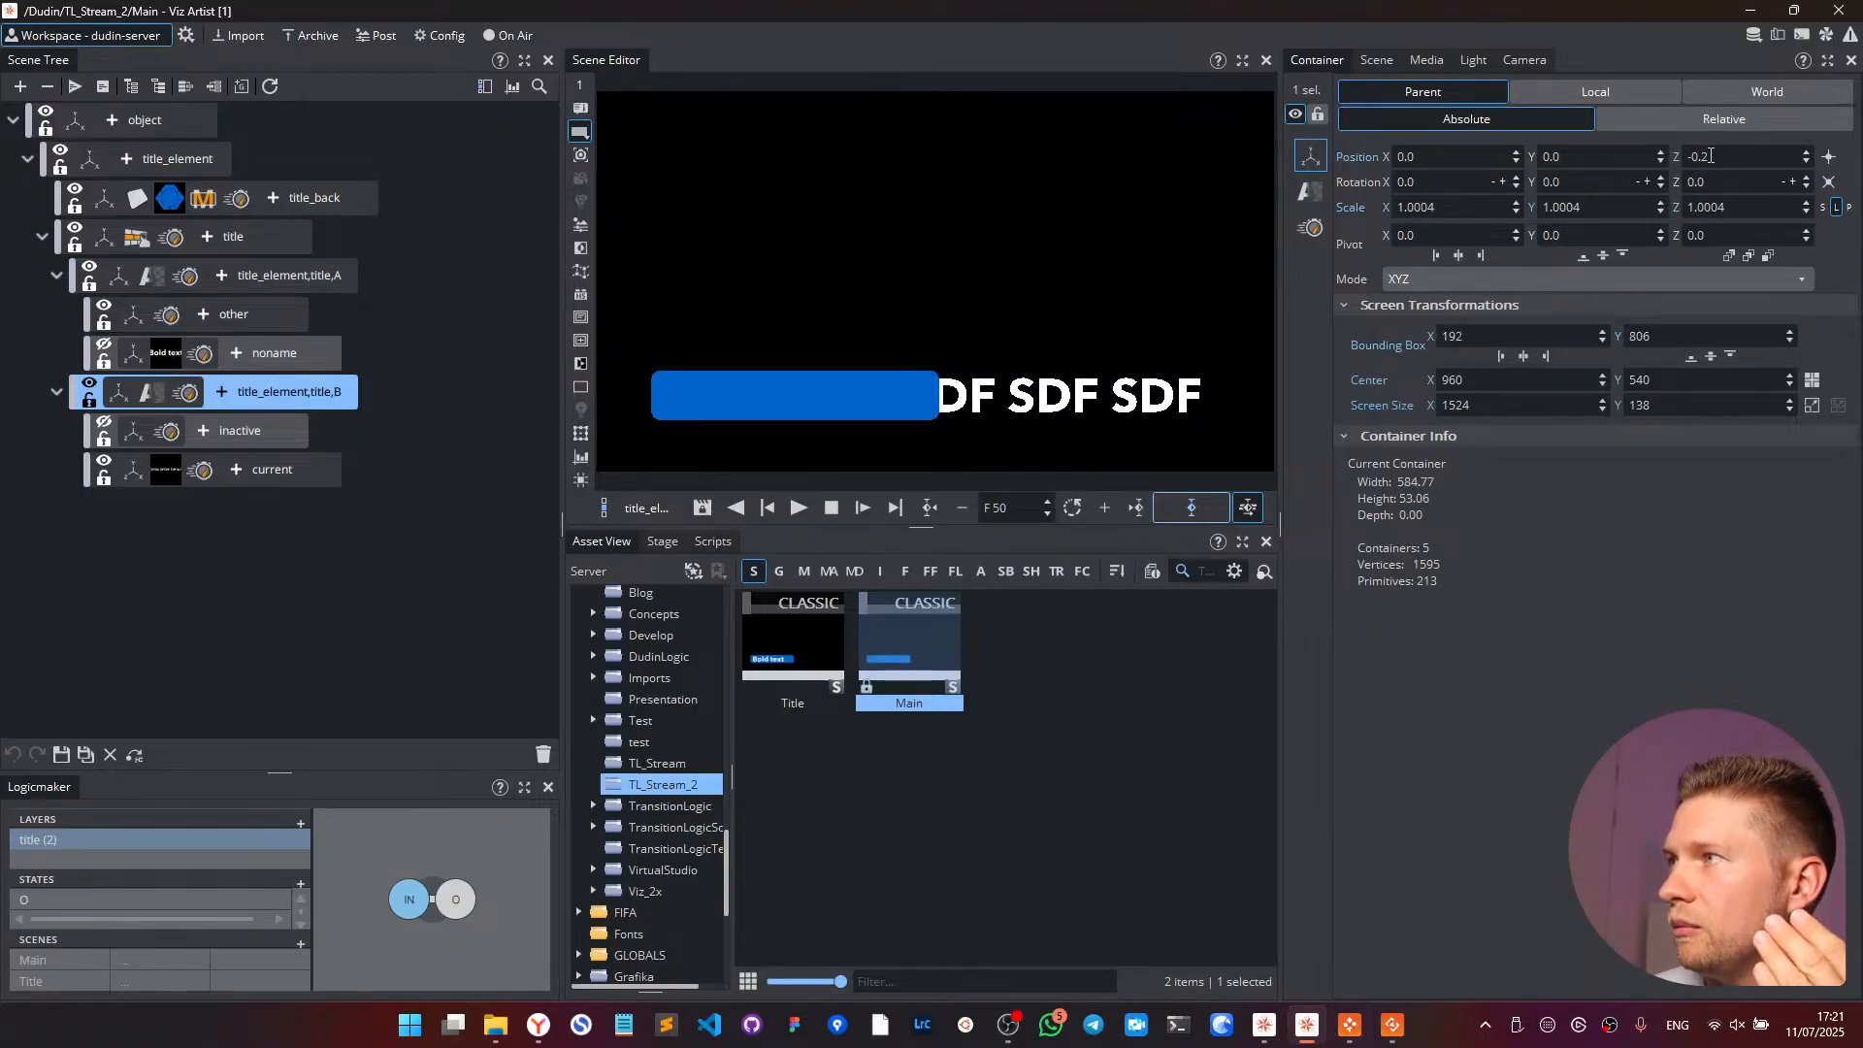
left_click(1711, 155)
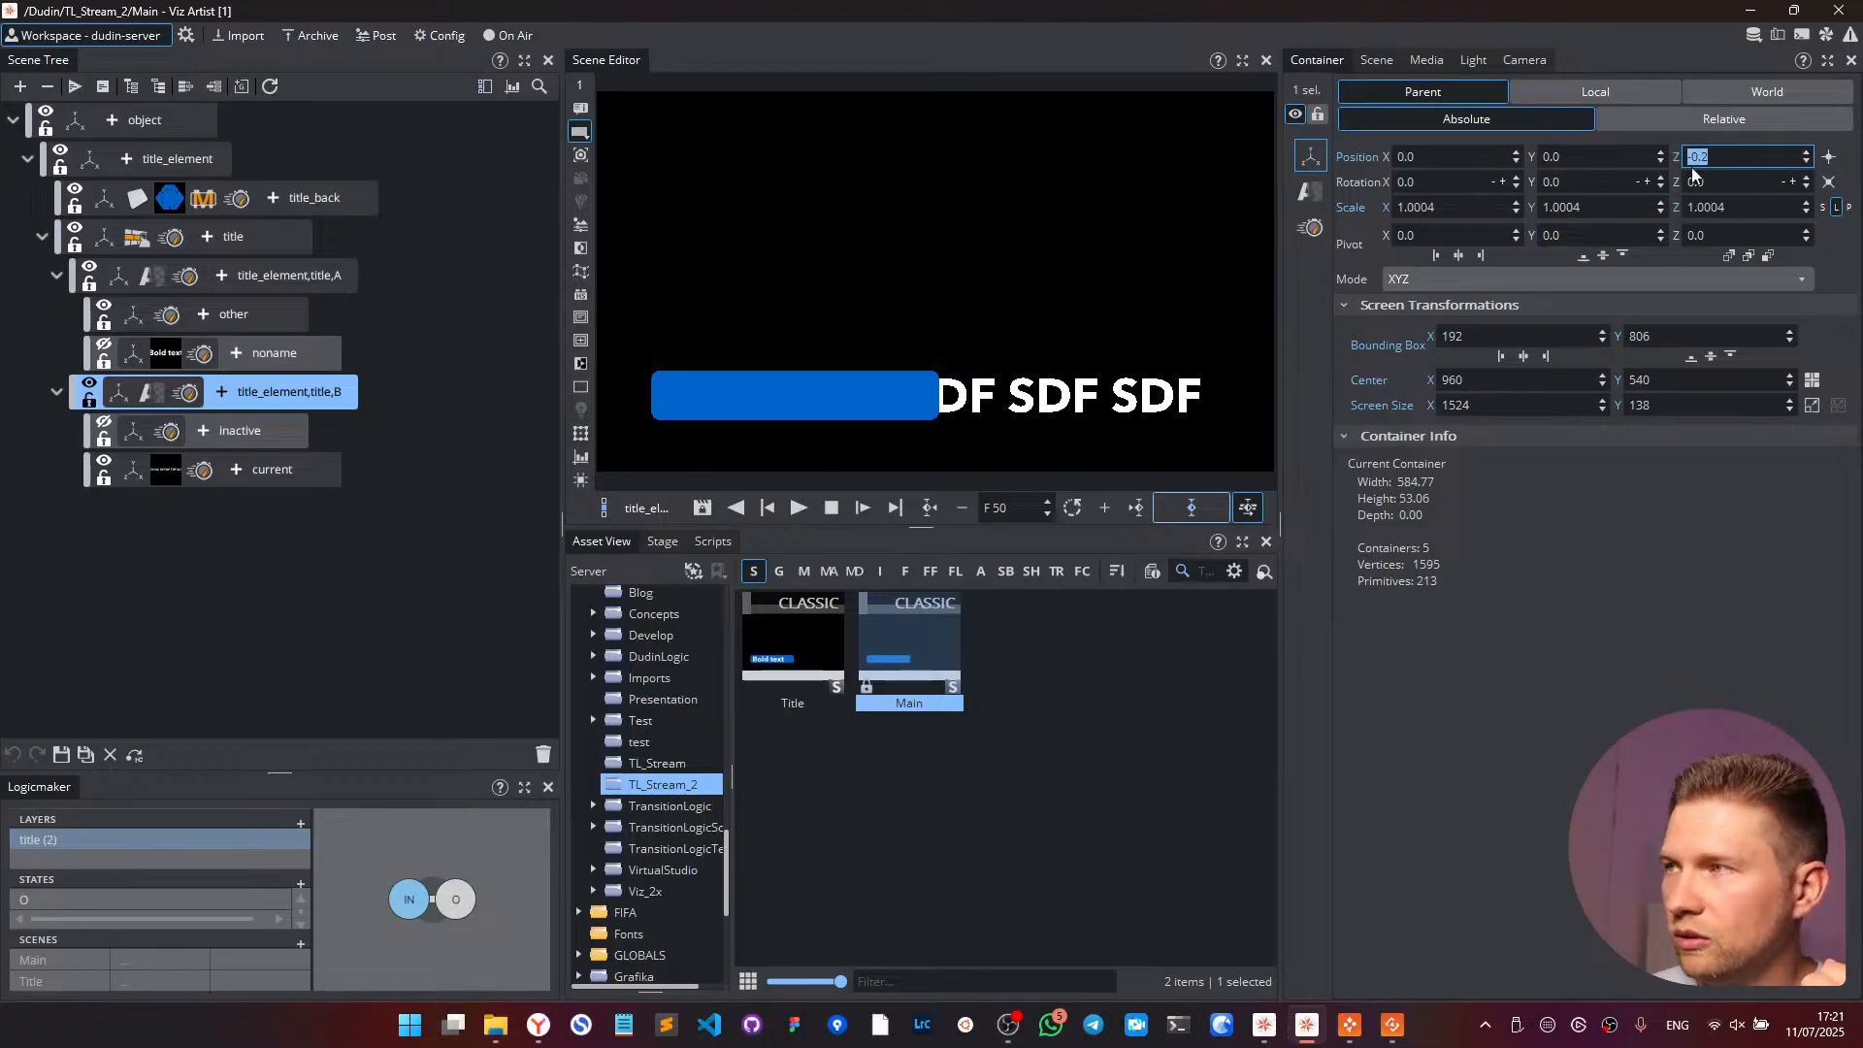
- Set the Z position of the title_back container to -0.3 so the blue bar sits behind the title text
left_click(276, 470)
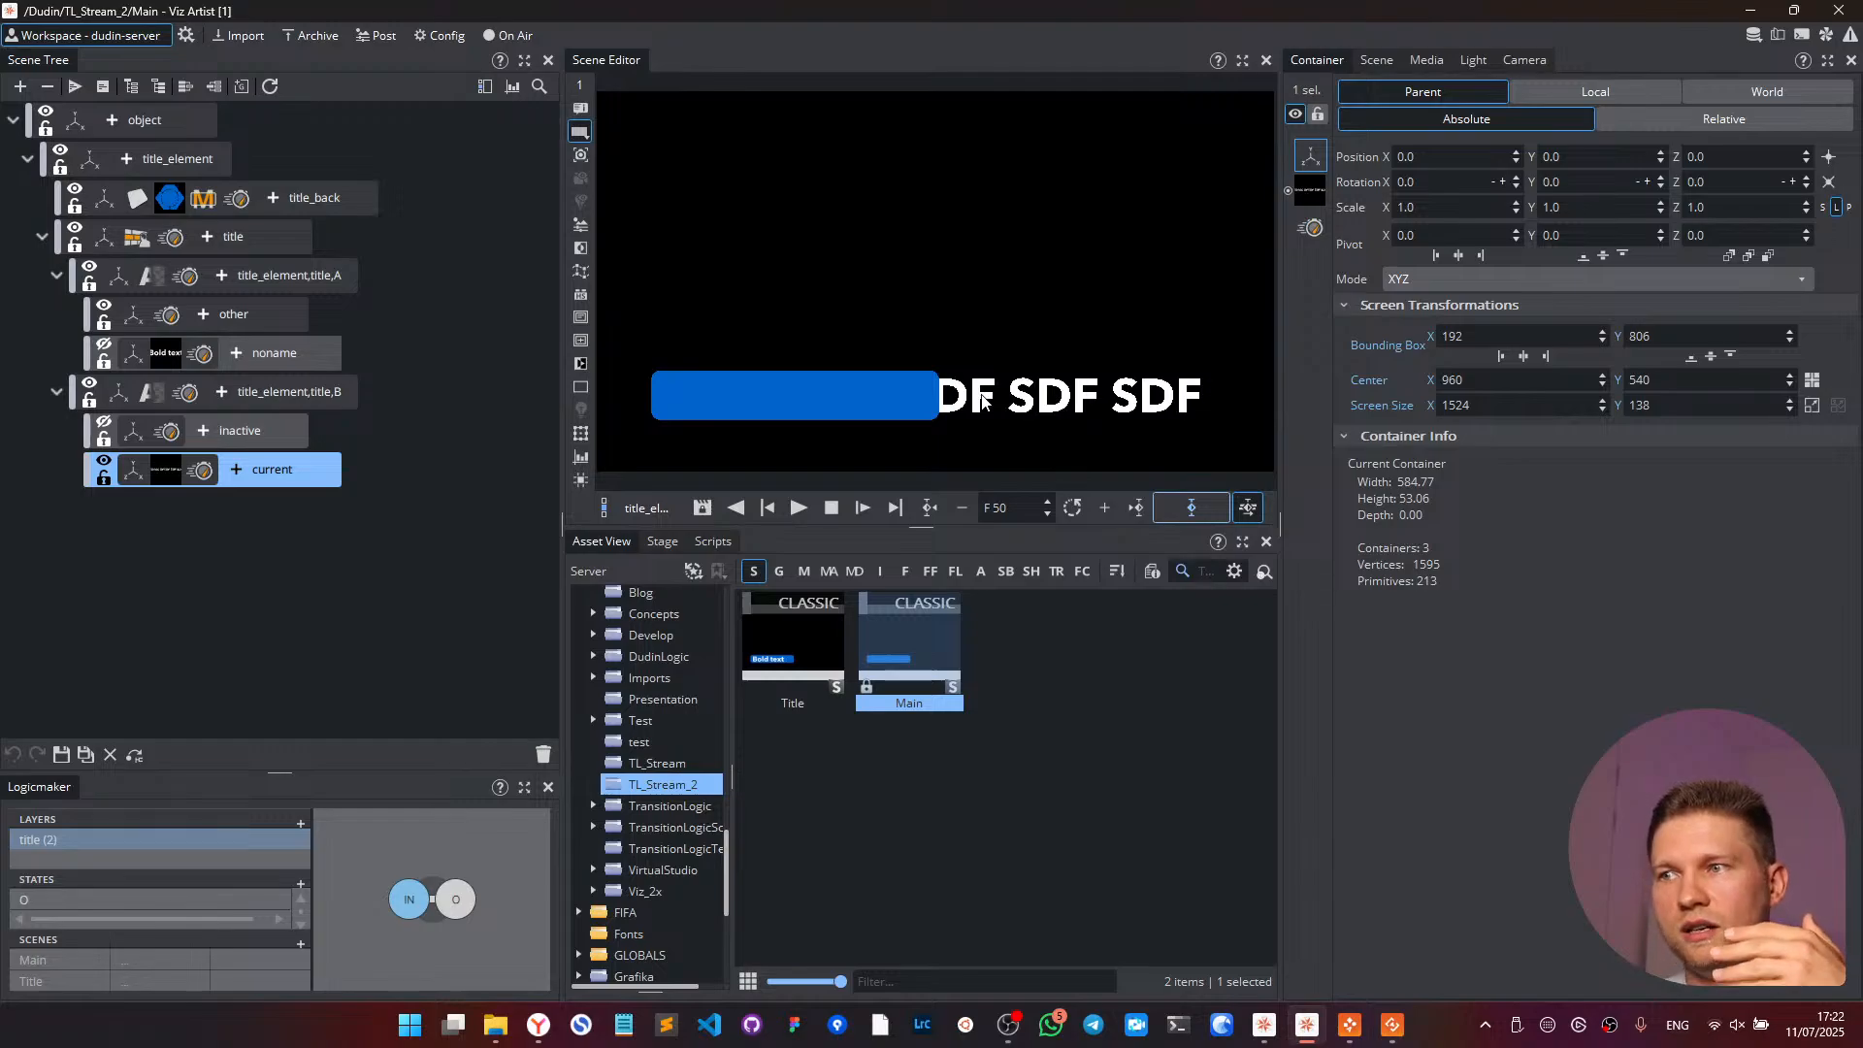
left_click(782, 398)
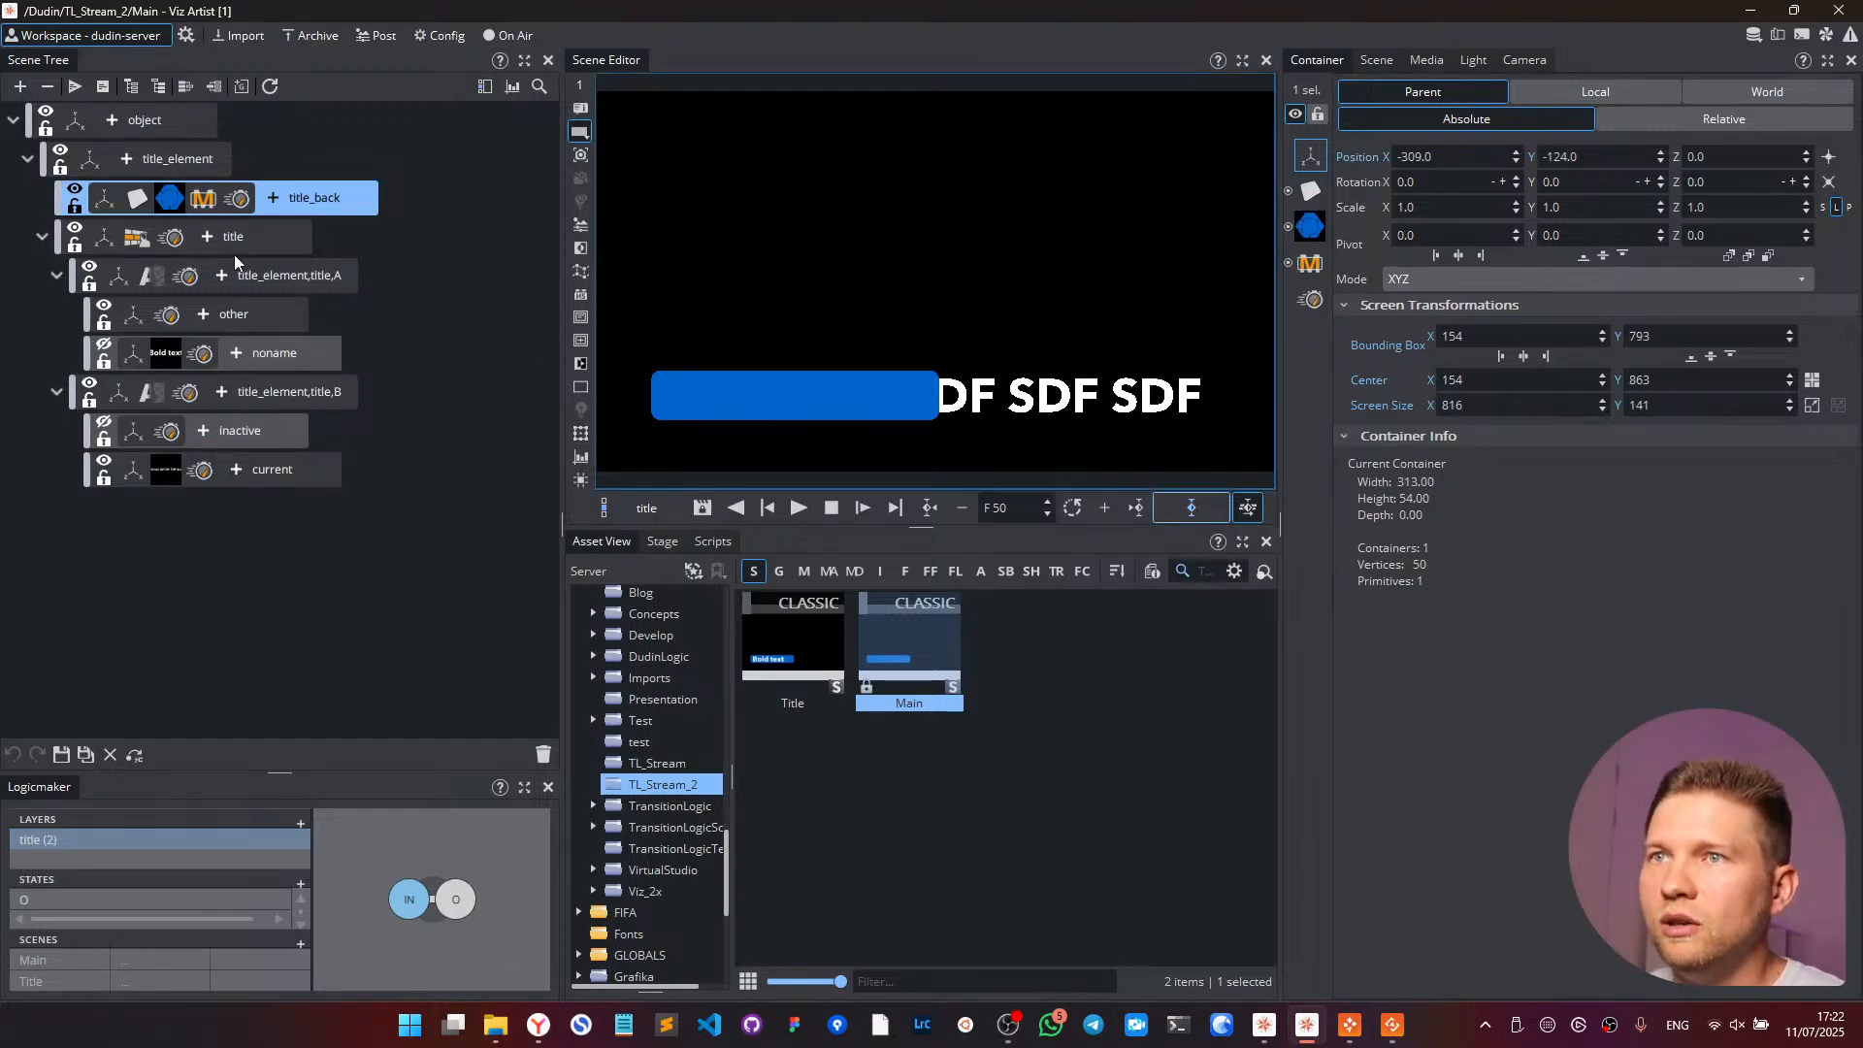
left_click(1807, 162)
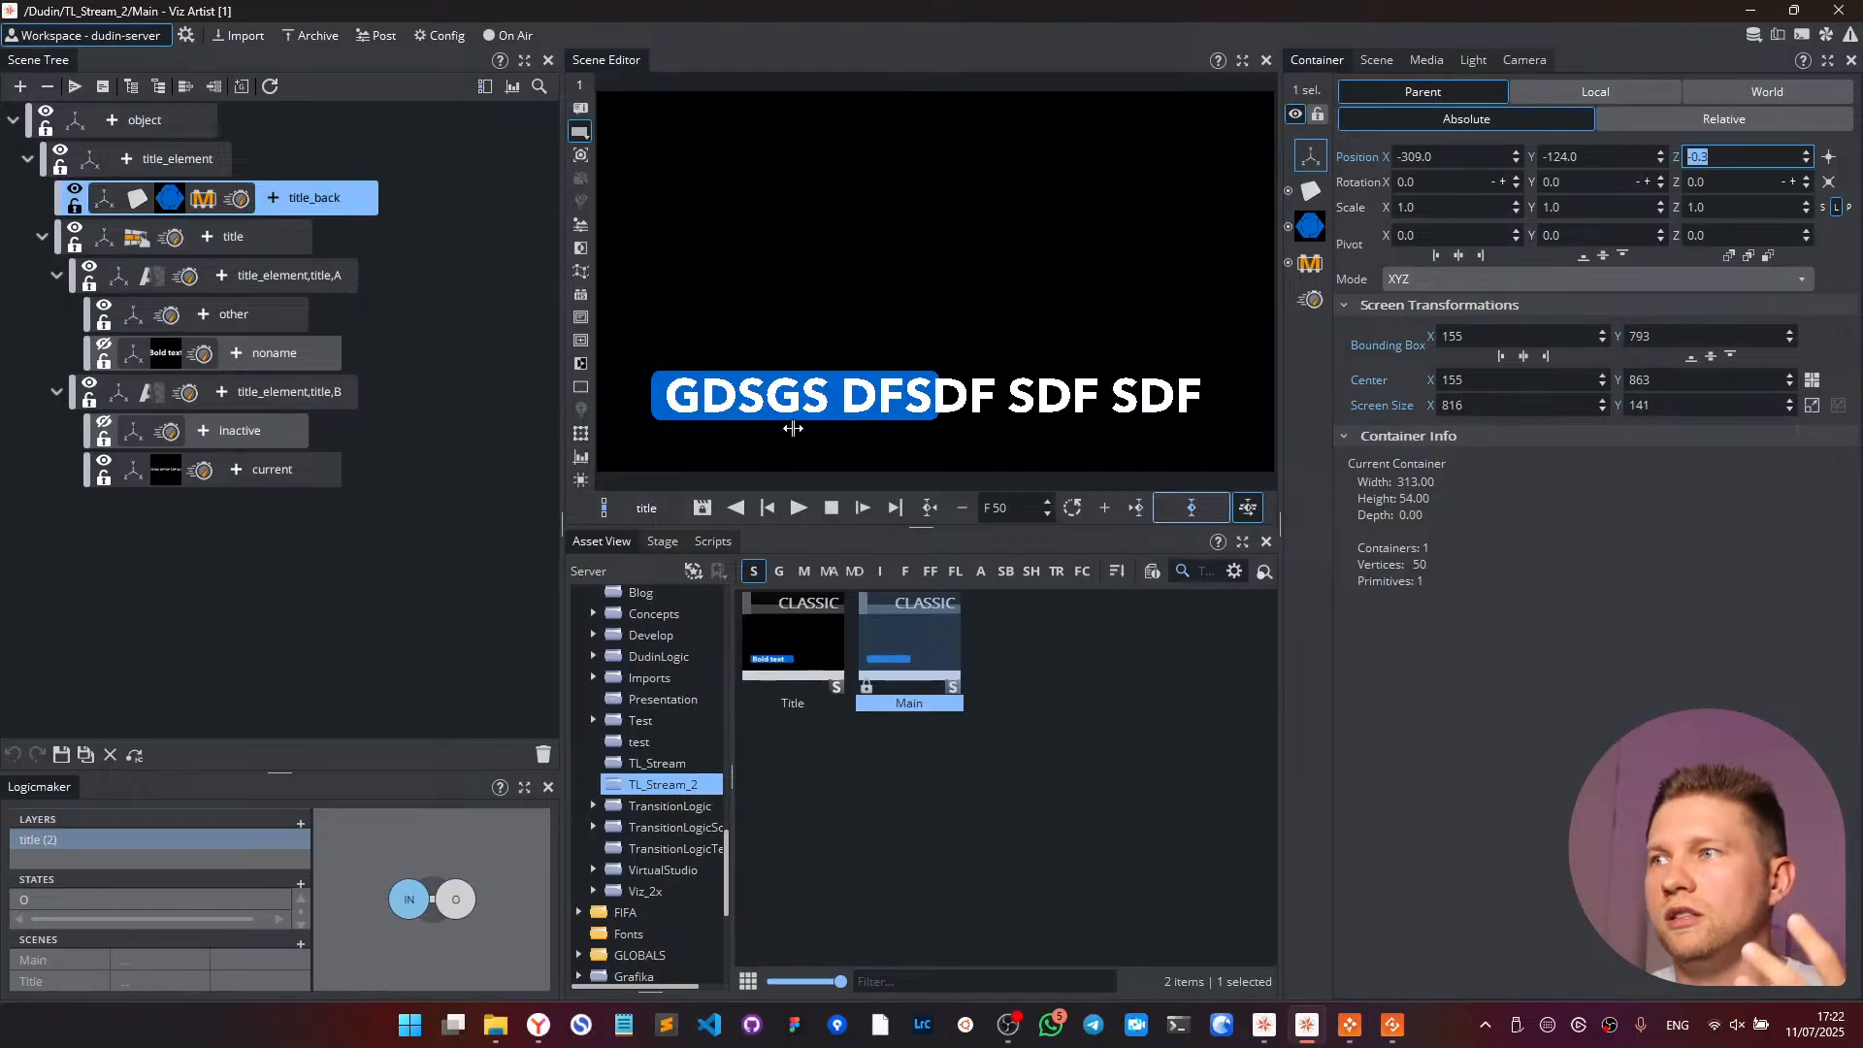
- Show the advanced options of the title container's Toggle plugin and delete the objects loaded in it
left_click(136, 236)
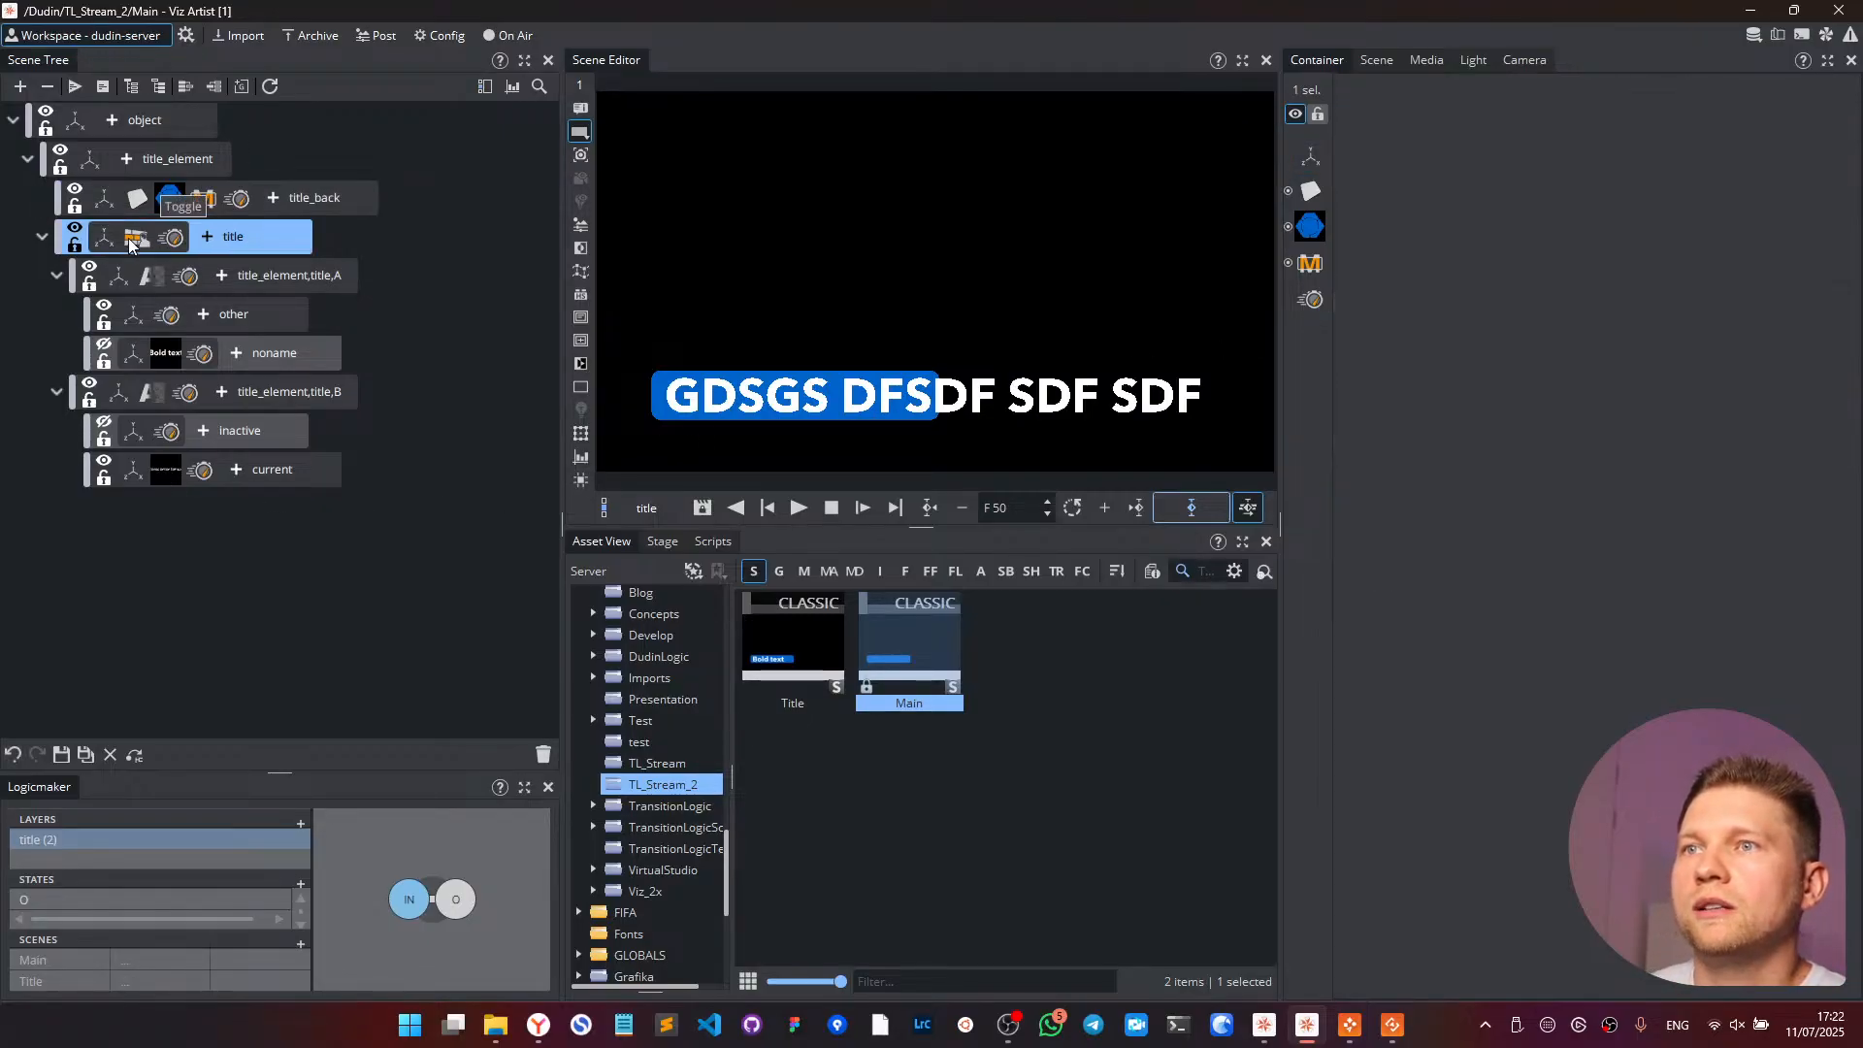
left_click(1521, 158)
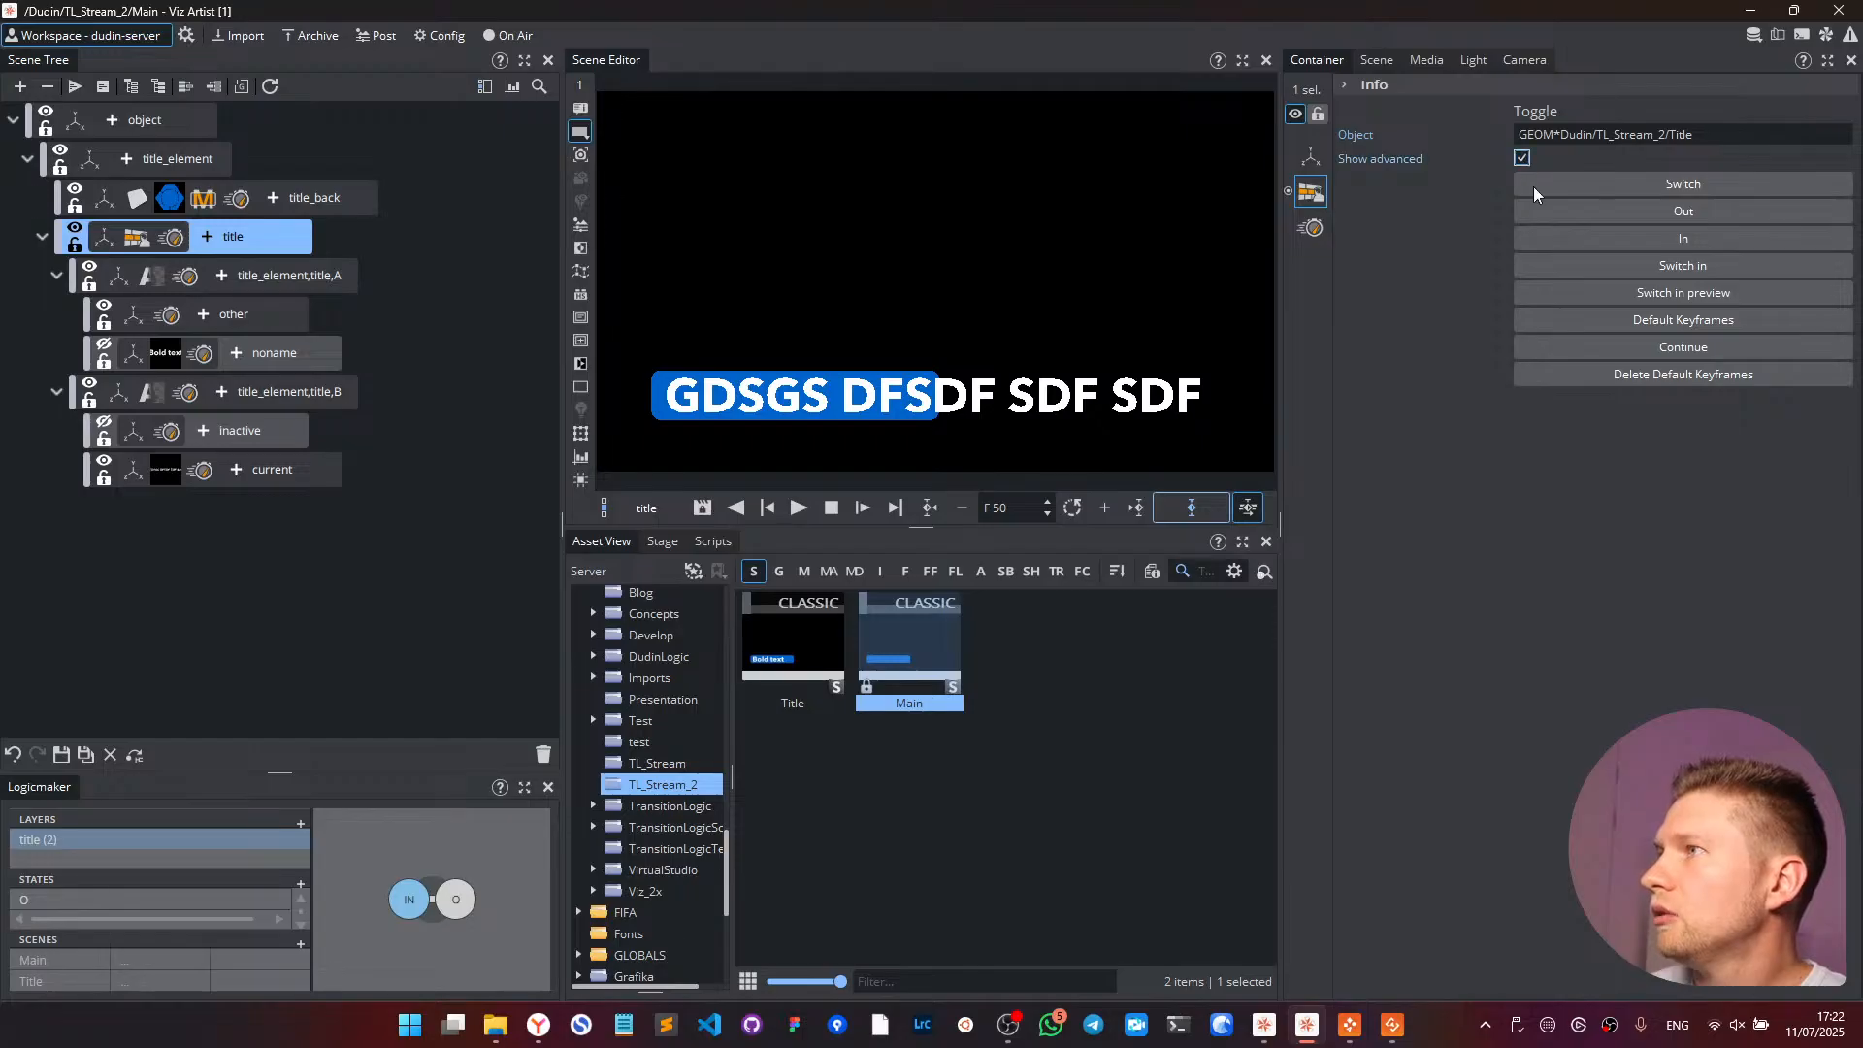
scroll(1537, 194, "down", 1)
left_click(1649, 949)
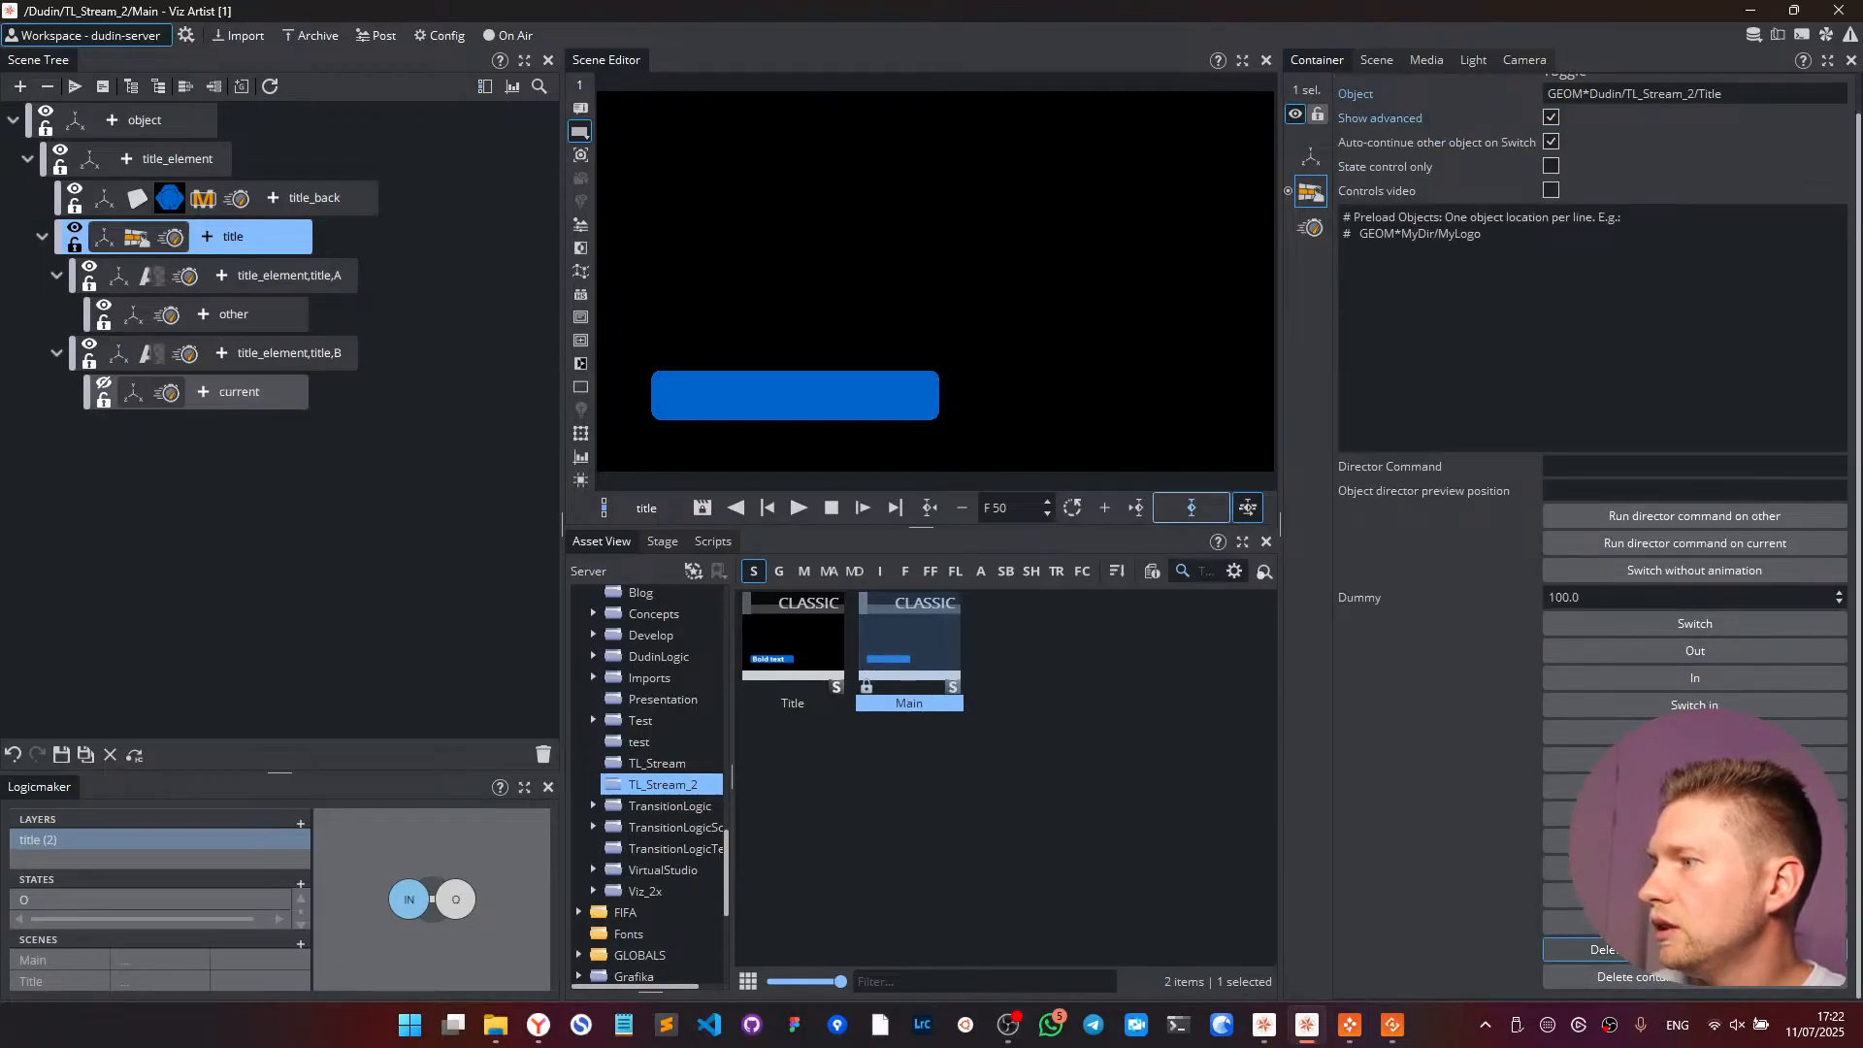
- Save and close the Main scene, and switch Viz Artist to its on-air renderer
left_click(62, 755)
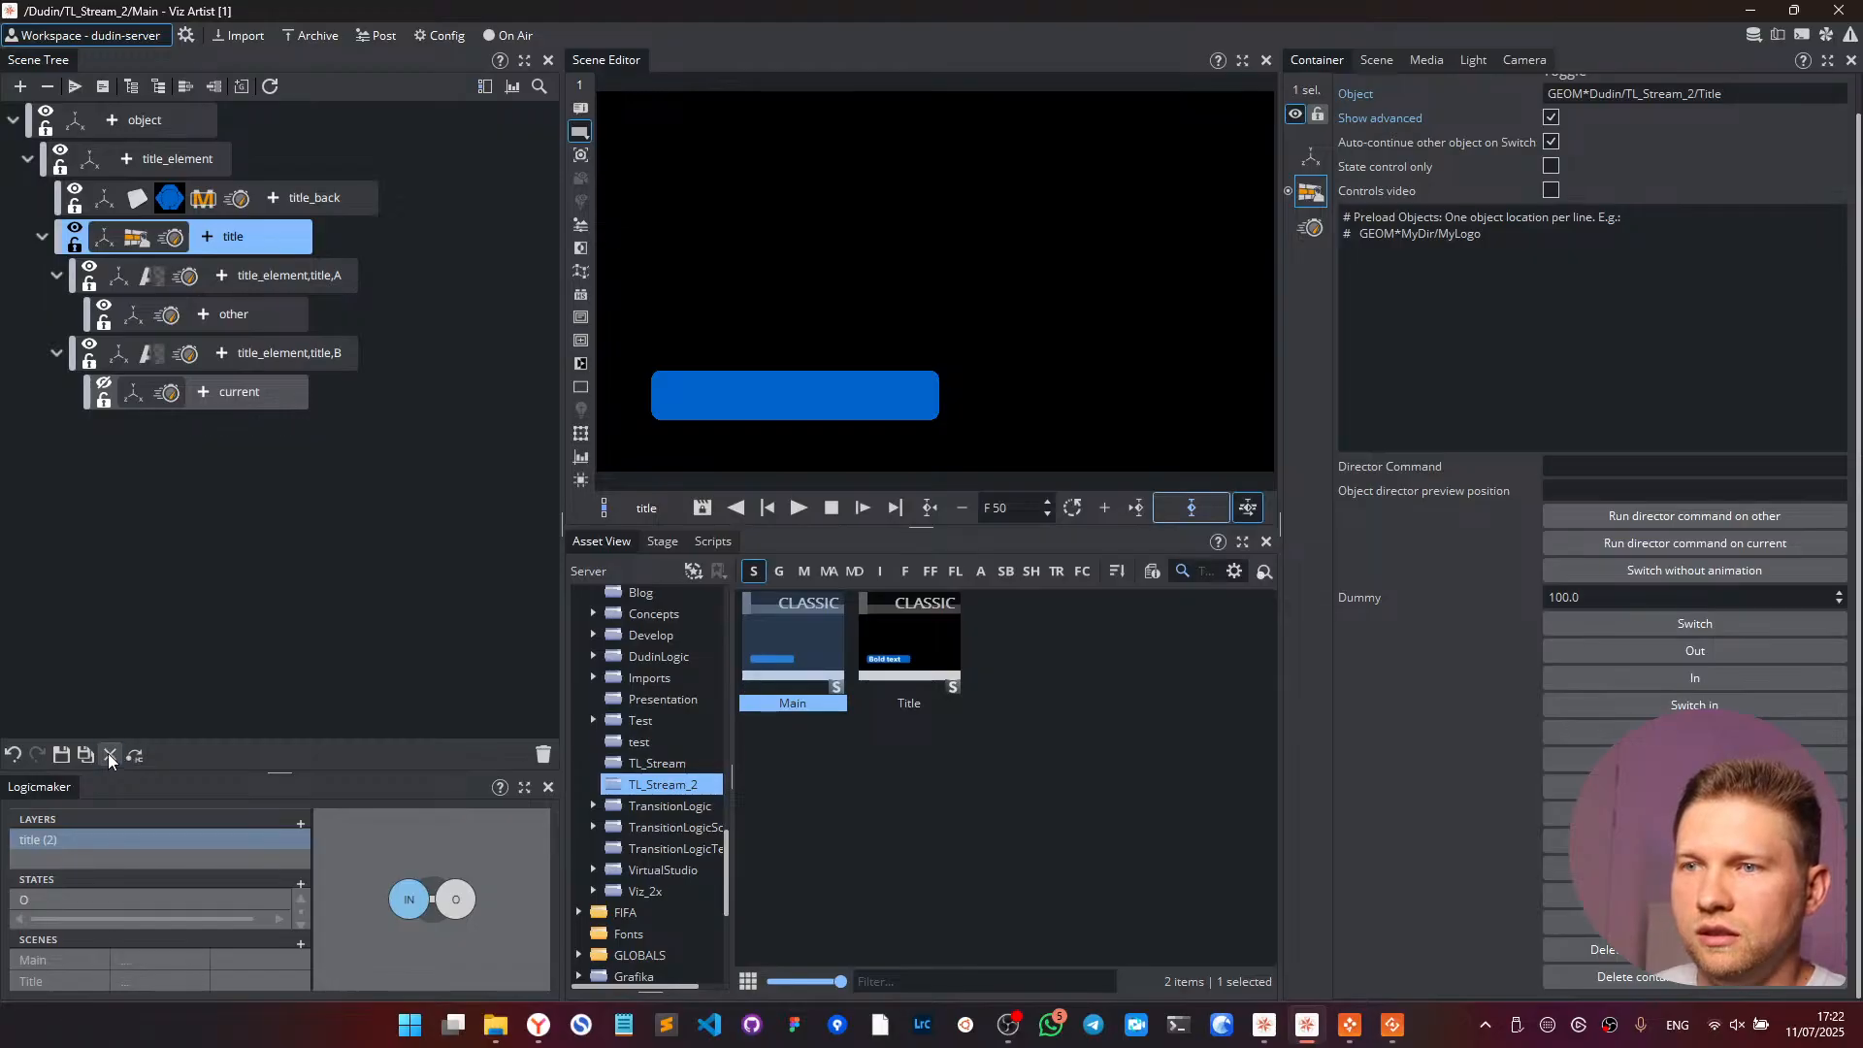
left_click(108, 753)
left_click(497, 43)
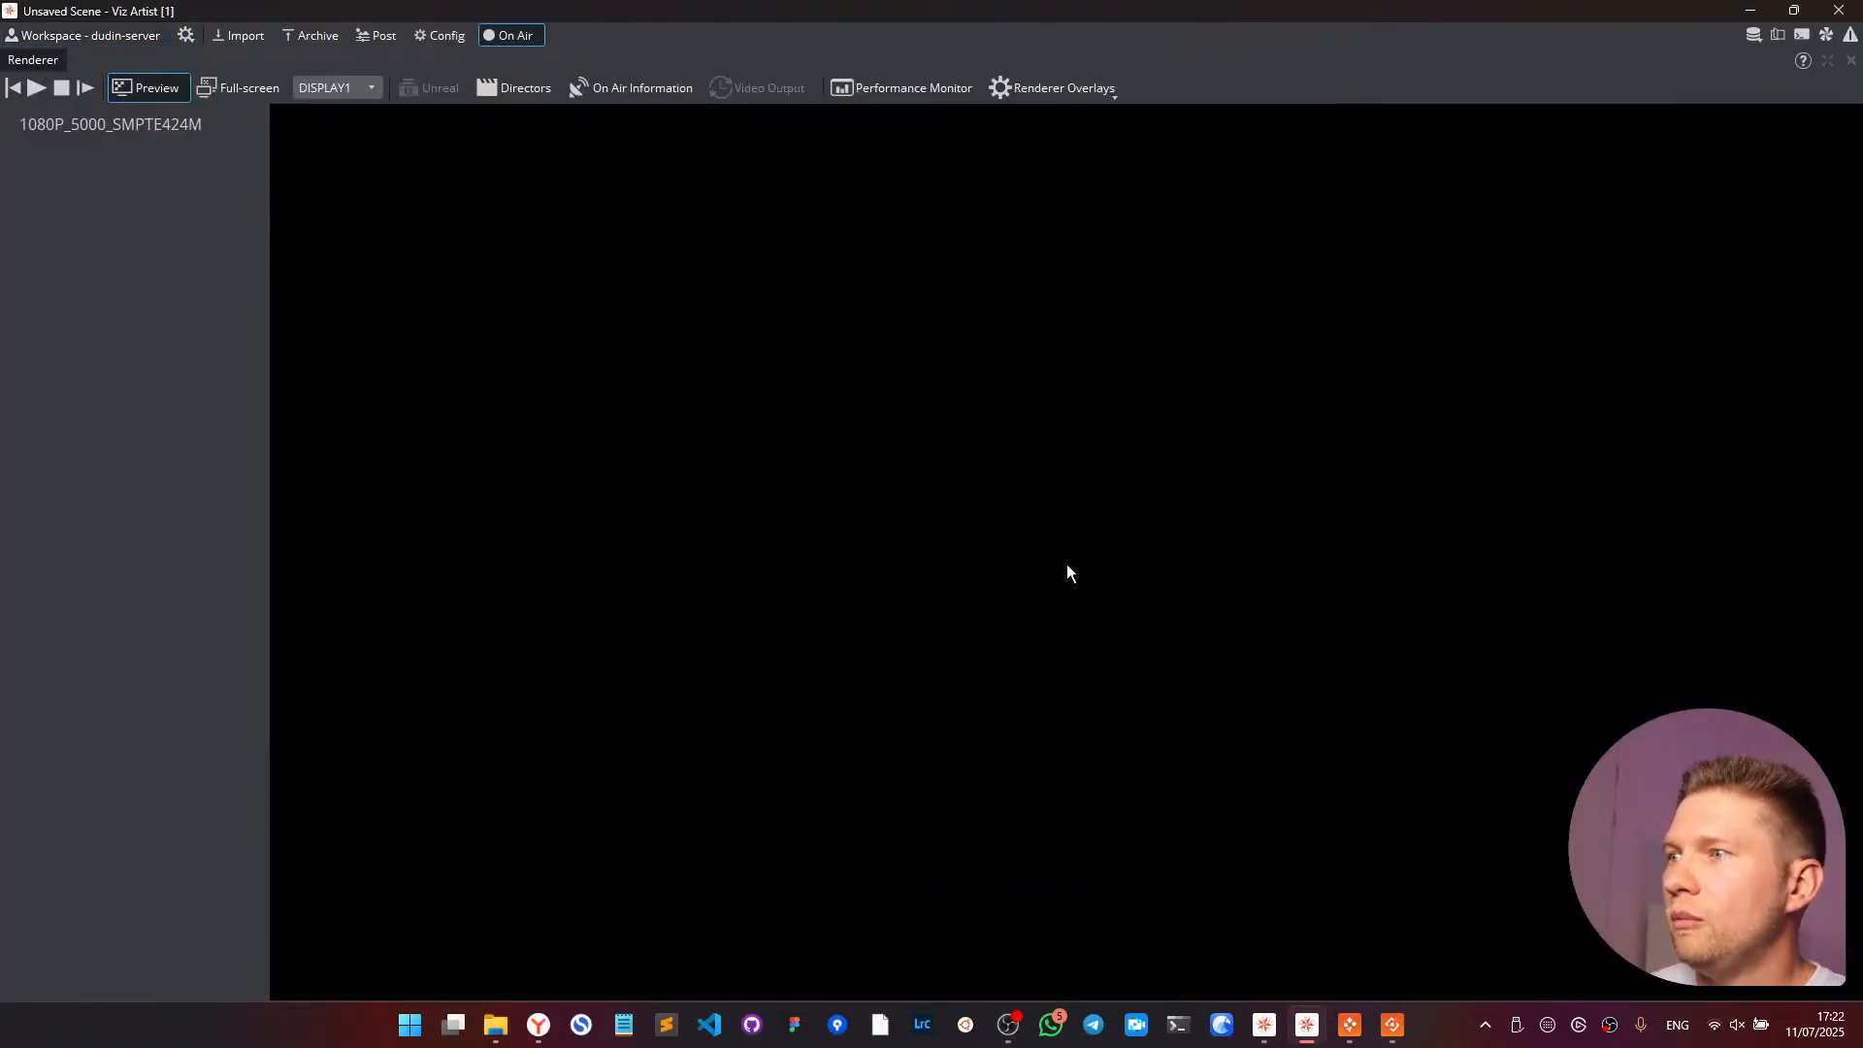
- Switch to Director, start the title "GDSGS DFSDF SDF SDF" on air, and move Director aside to reveal the rendered output
key("alt+Tab")
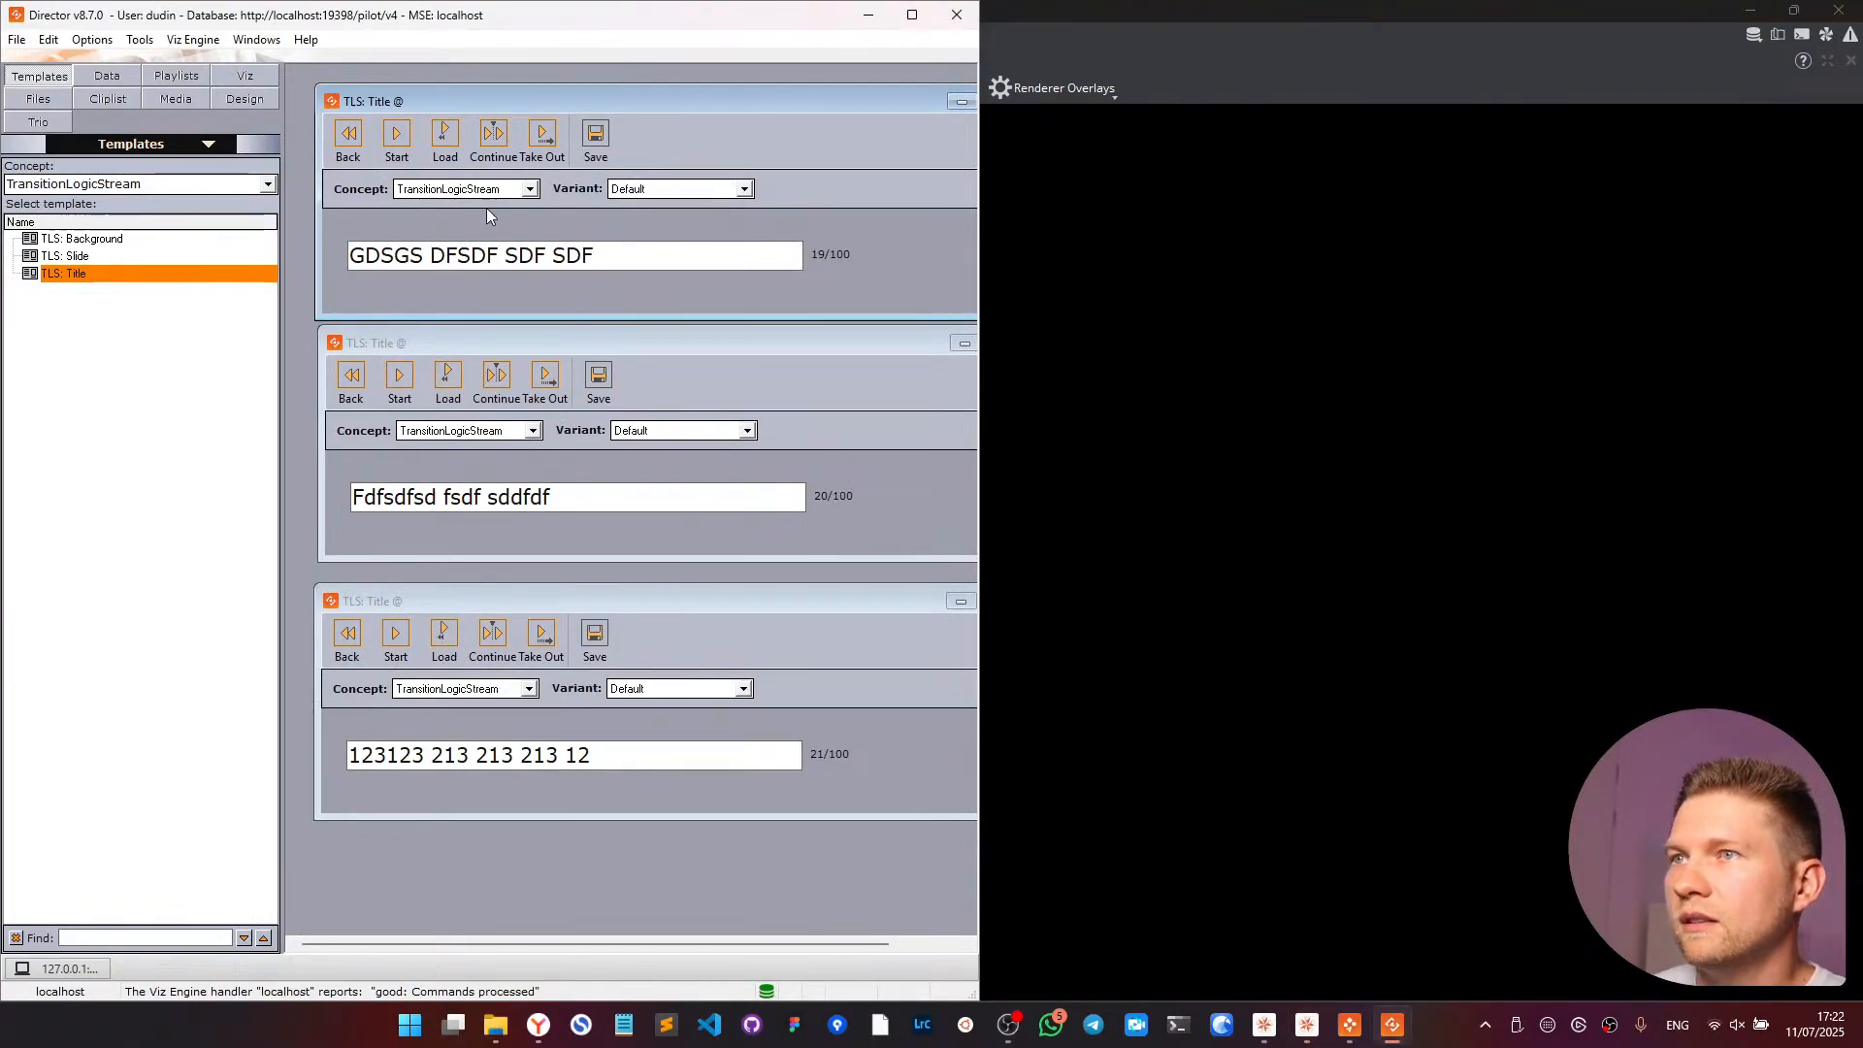
left_click(396, 136)
left_click(541, 136)
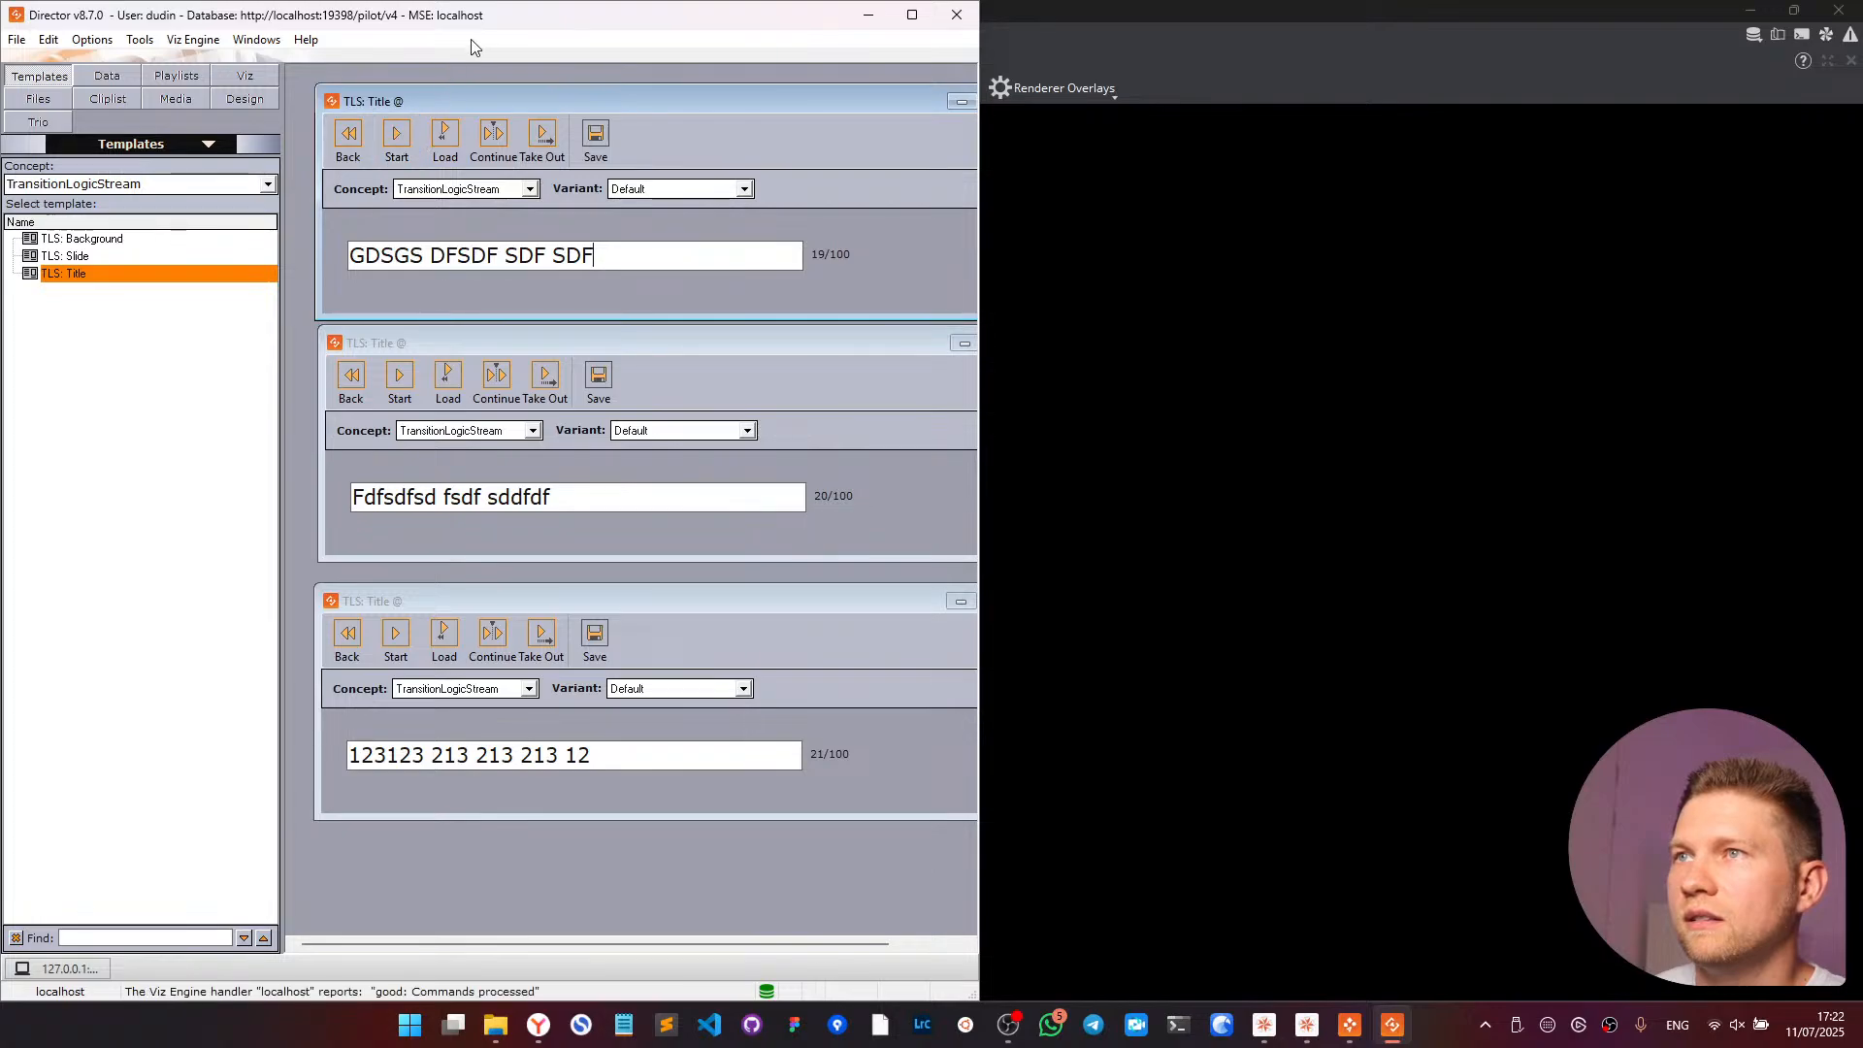
left_click_drag(490, 27, 141, 212)
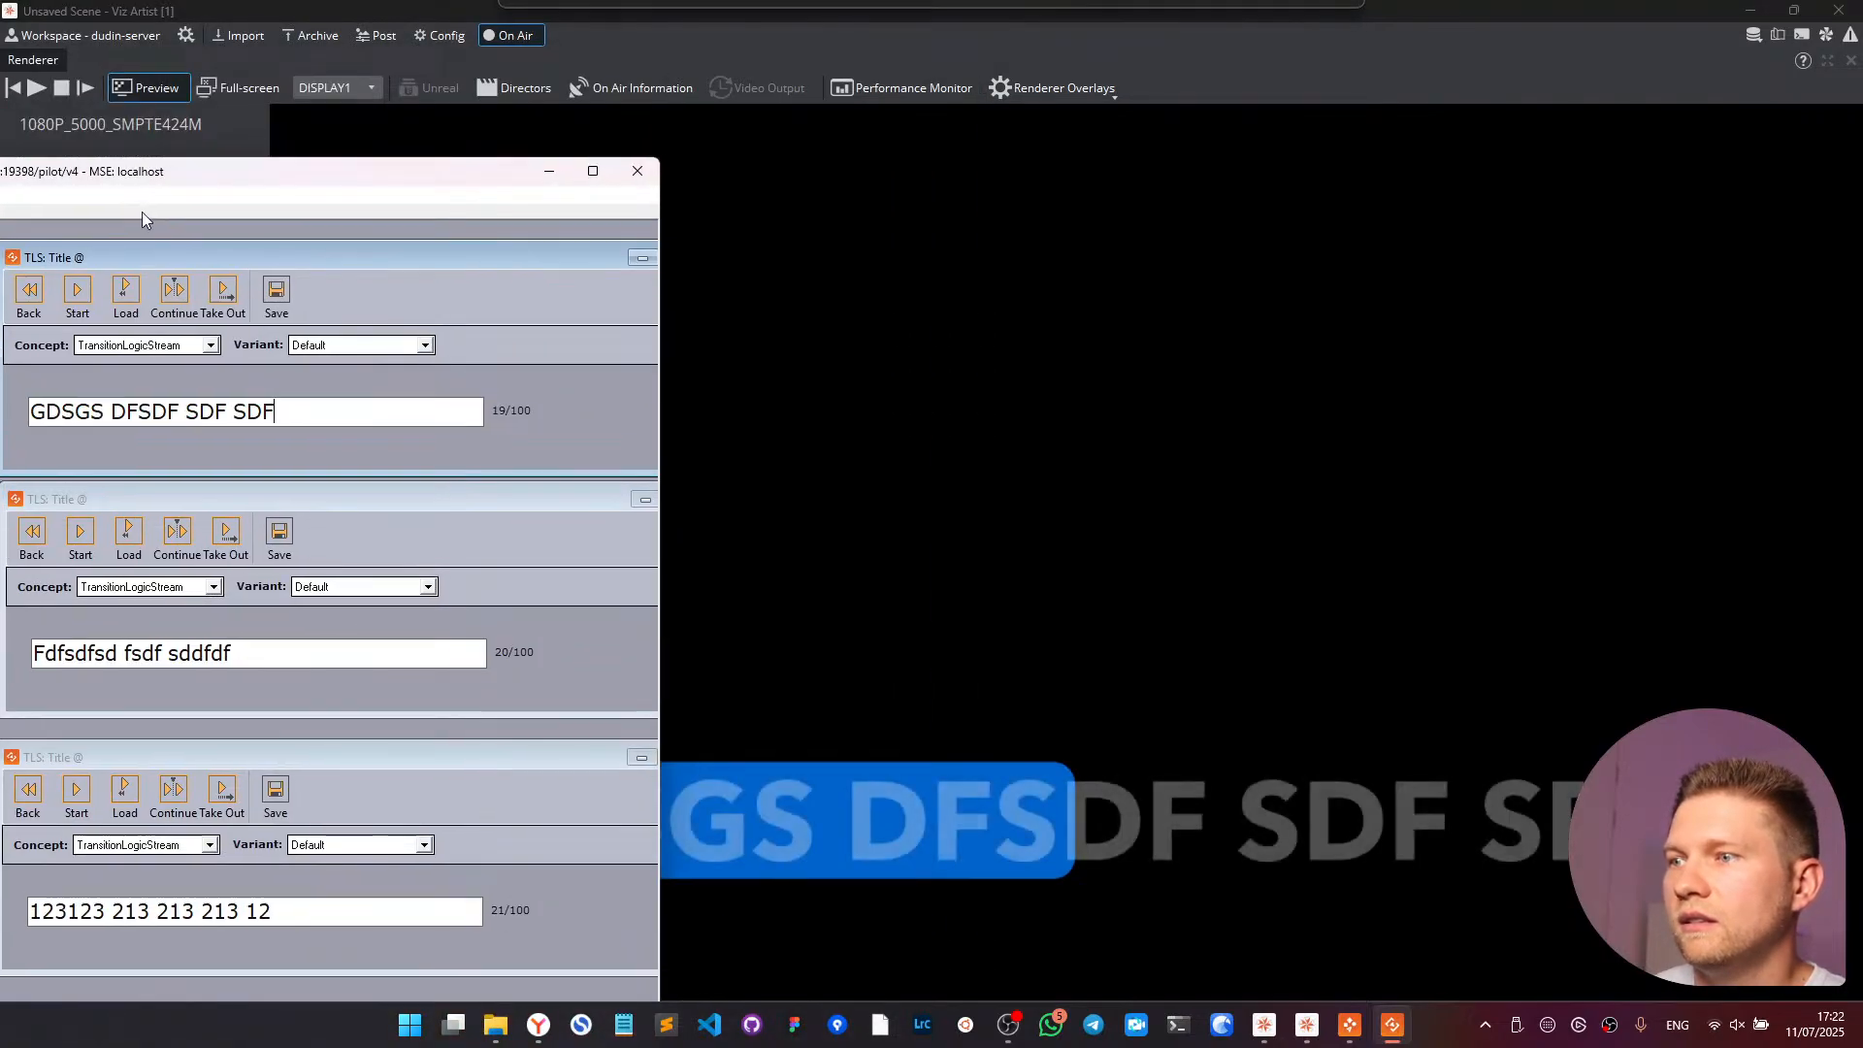
left_click_drag(360, 184, 293, 146)
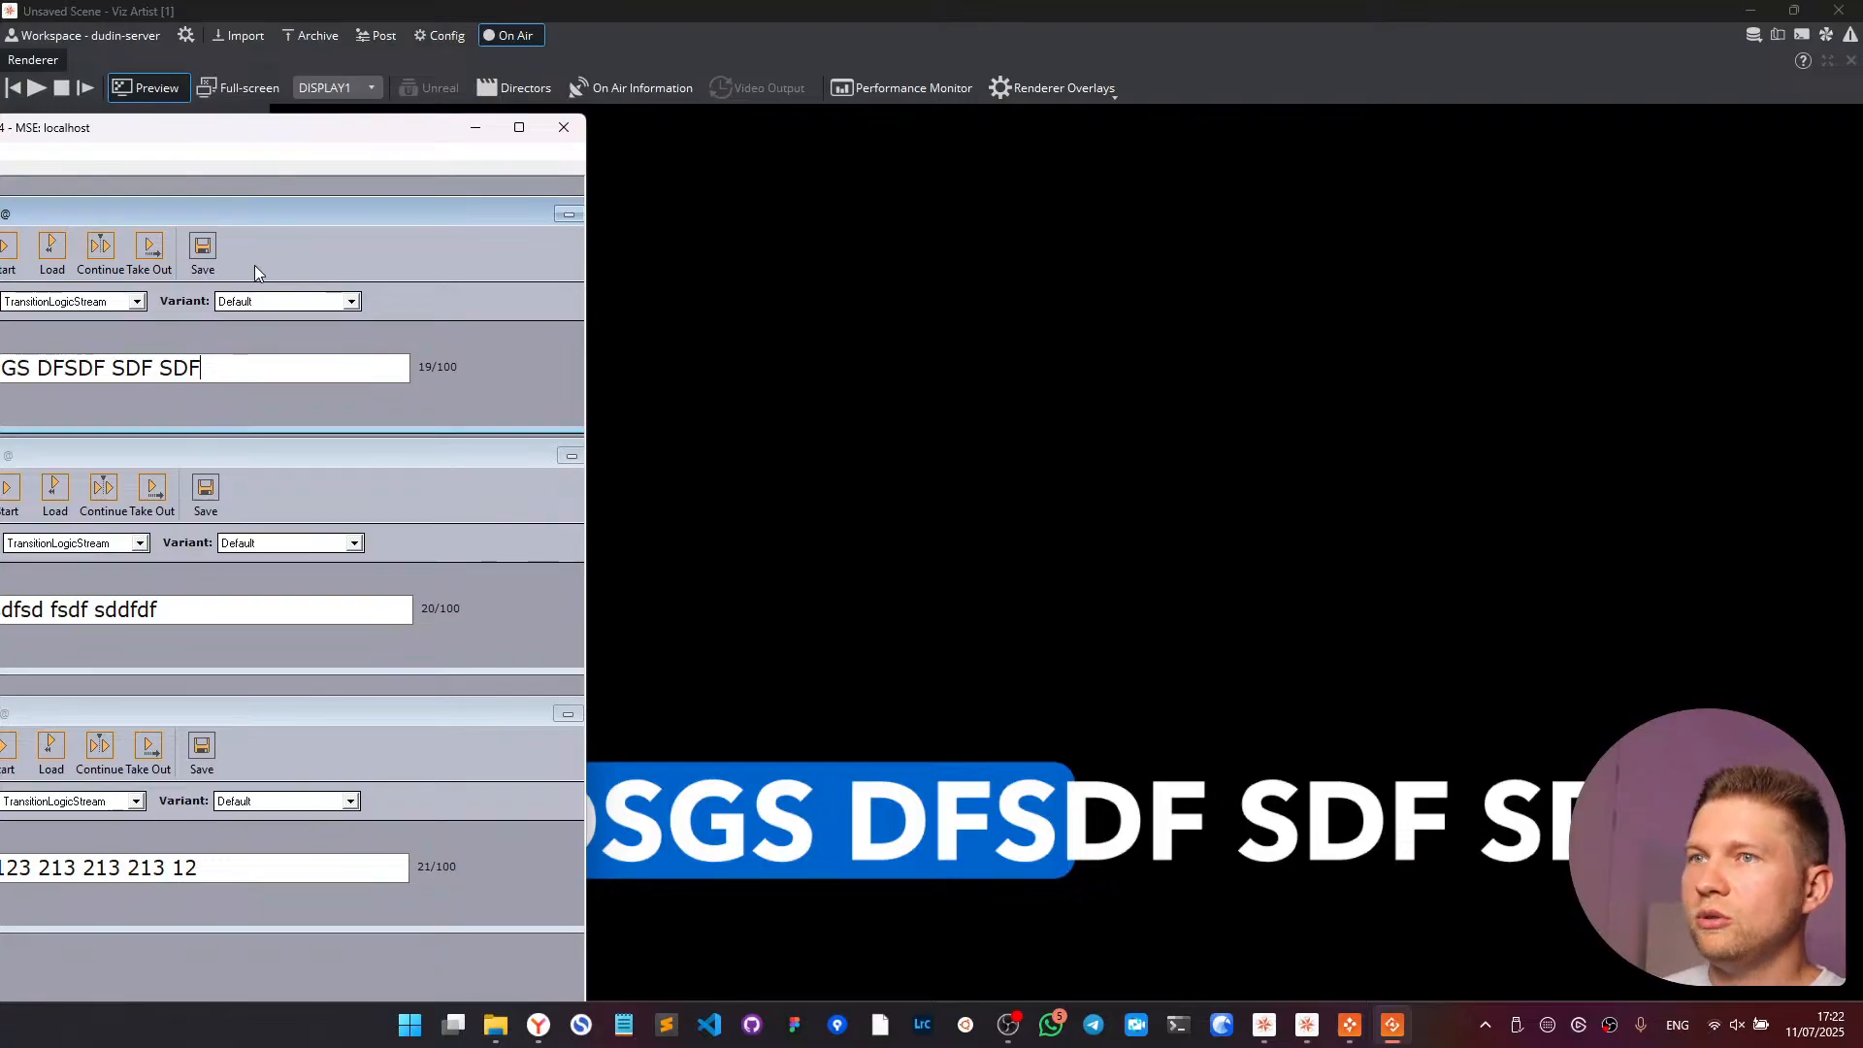
- Take the title off air from the "Fdfsdfsd fsdf sddfdf" entry and reposition Director above the title's area in the renderer
left_click(151, 500)
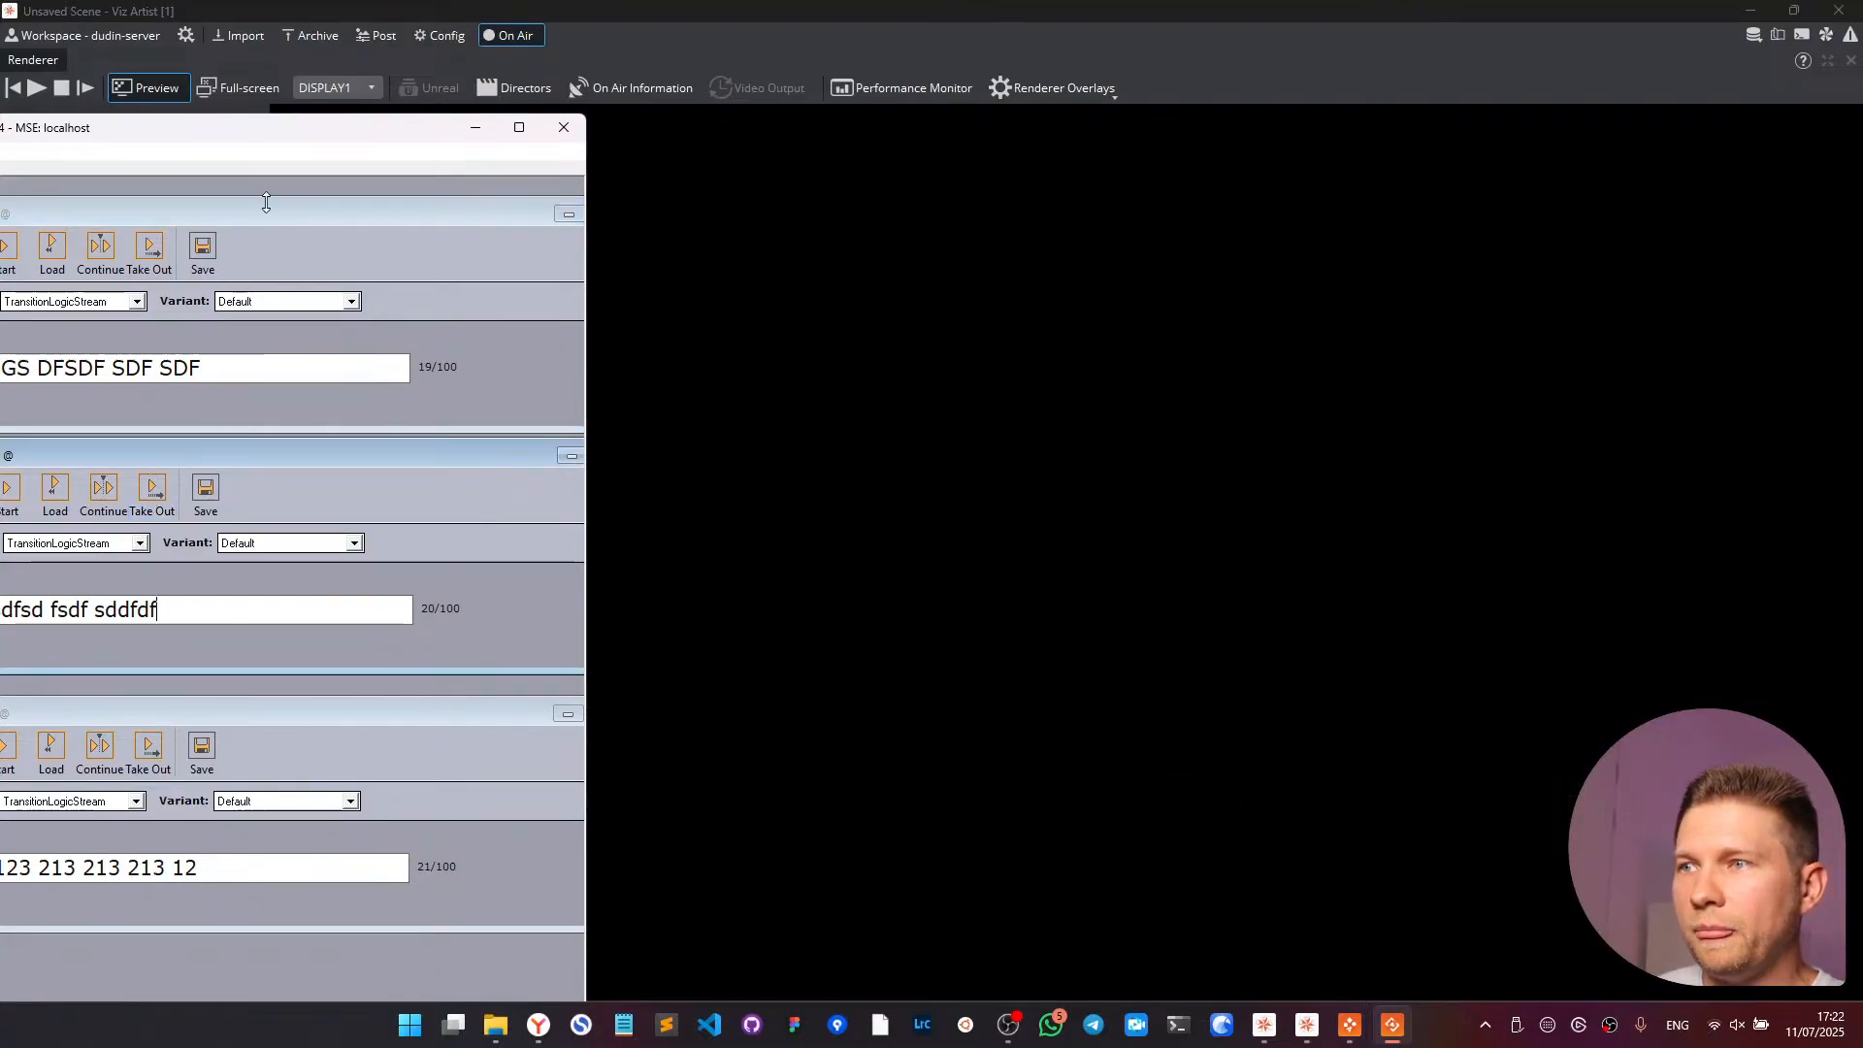
left_click_drag(296, 134, 625, 297)
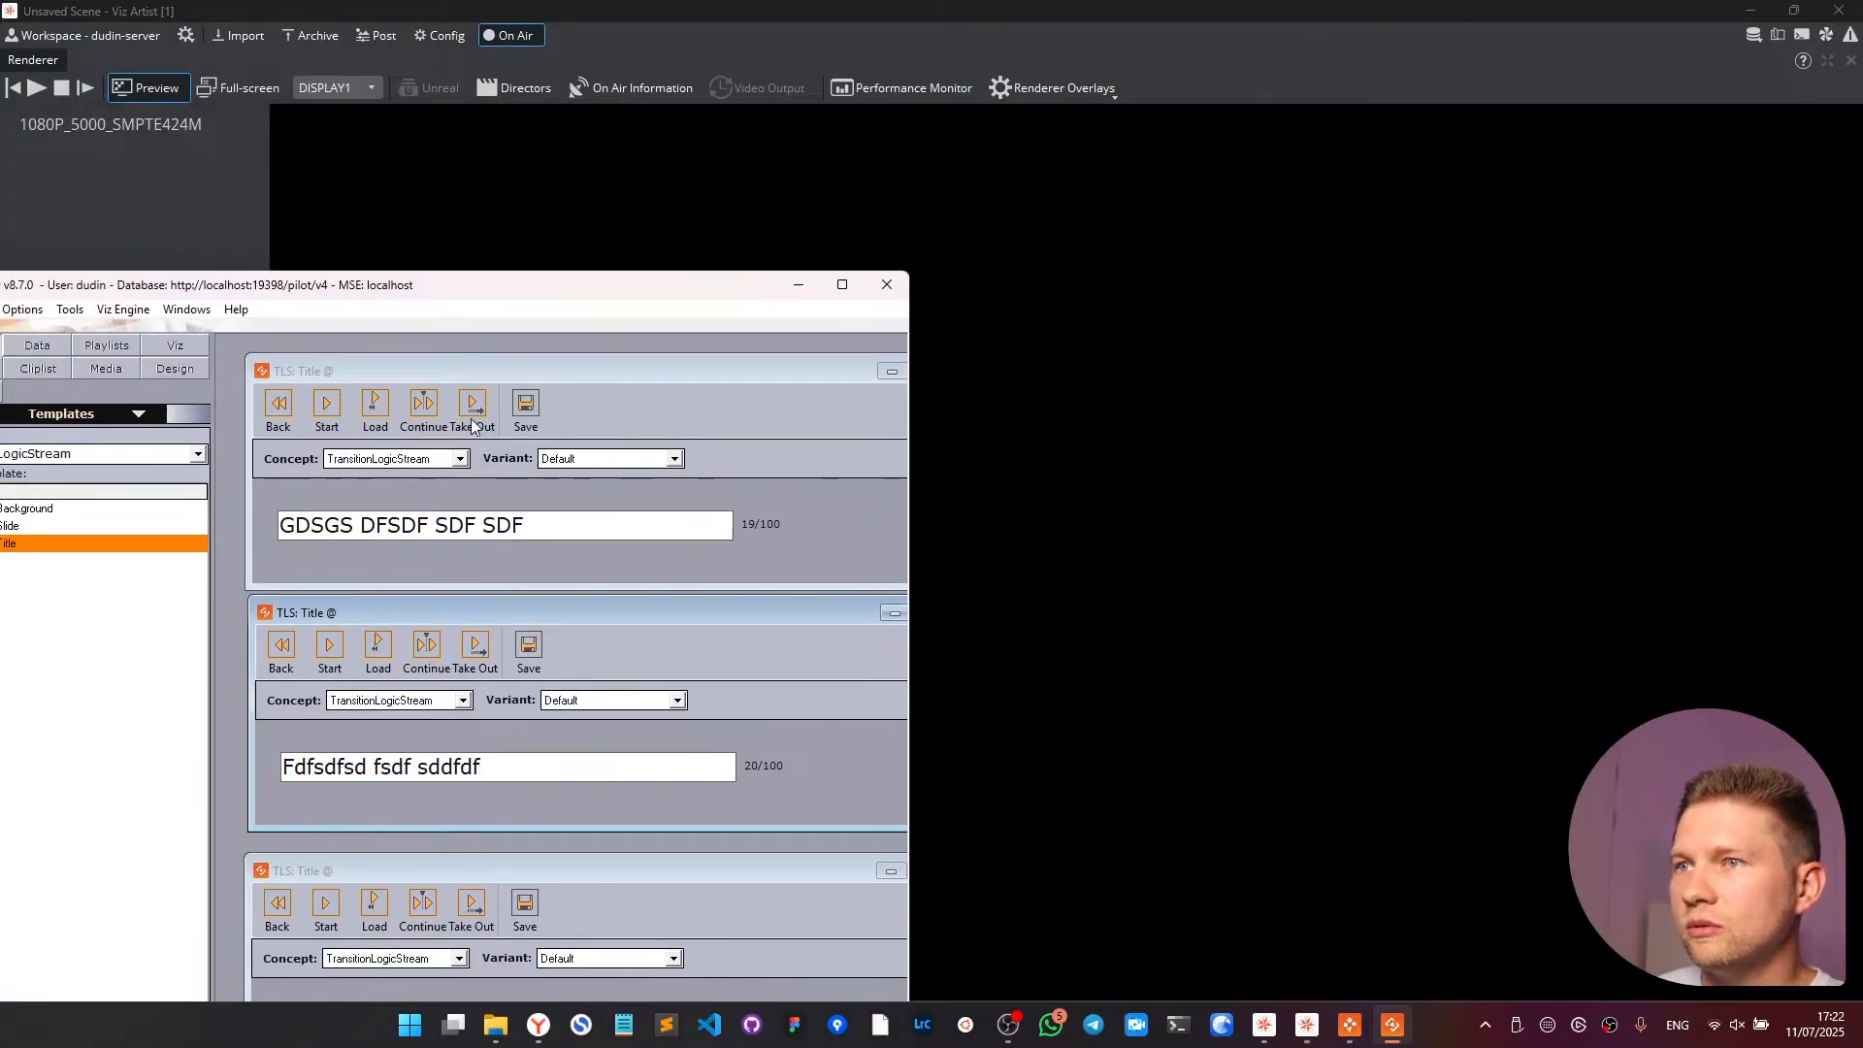
left_click_drag(483, 291, 607, 73)
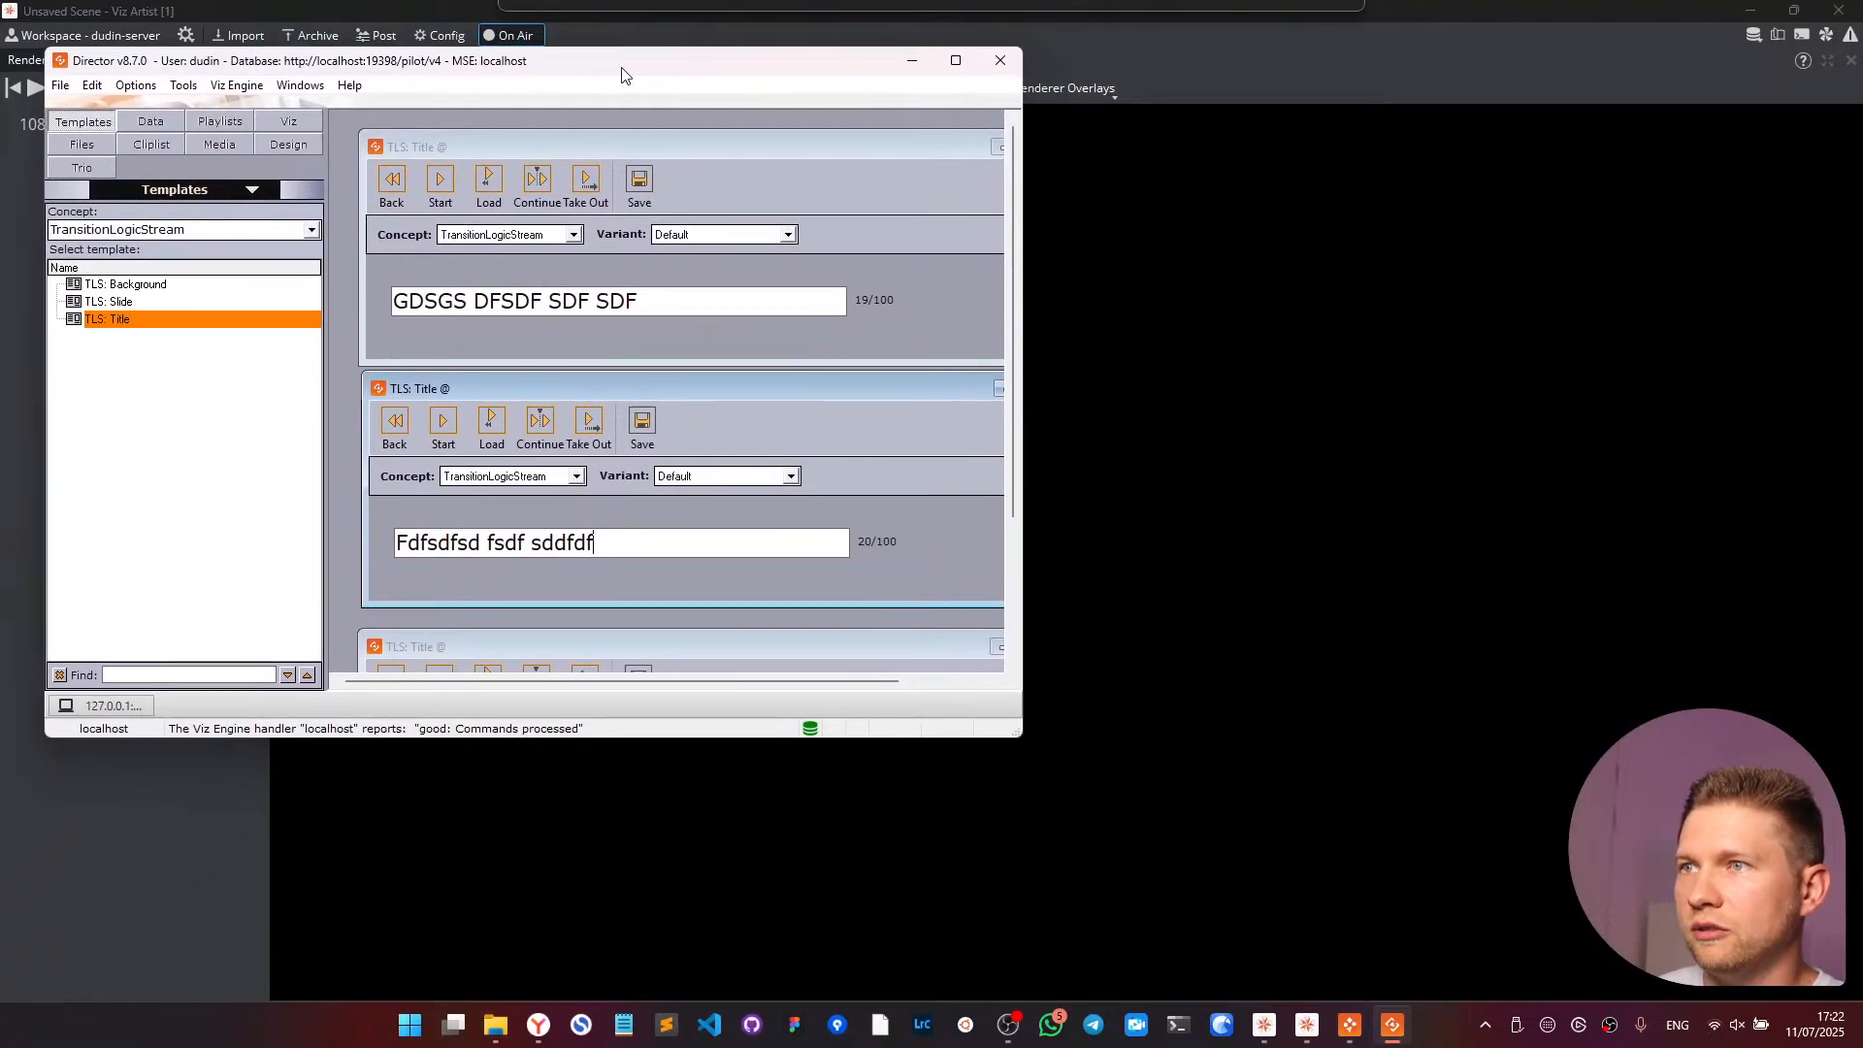
- Start the title "GDSGS DFSDF SDF SDF" on air again with the title area in full view
left_click(439, 180)
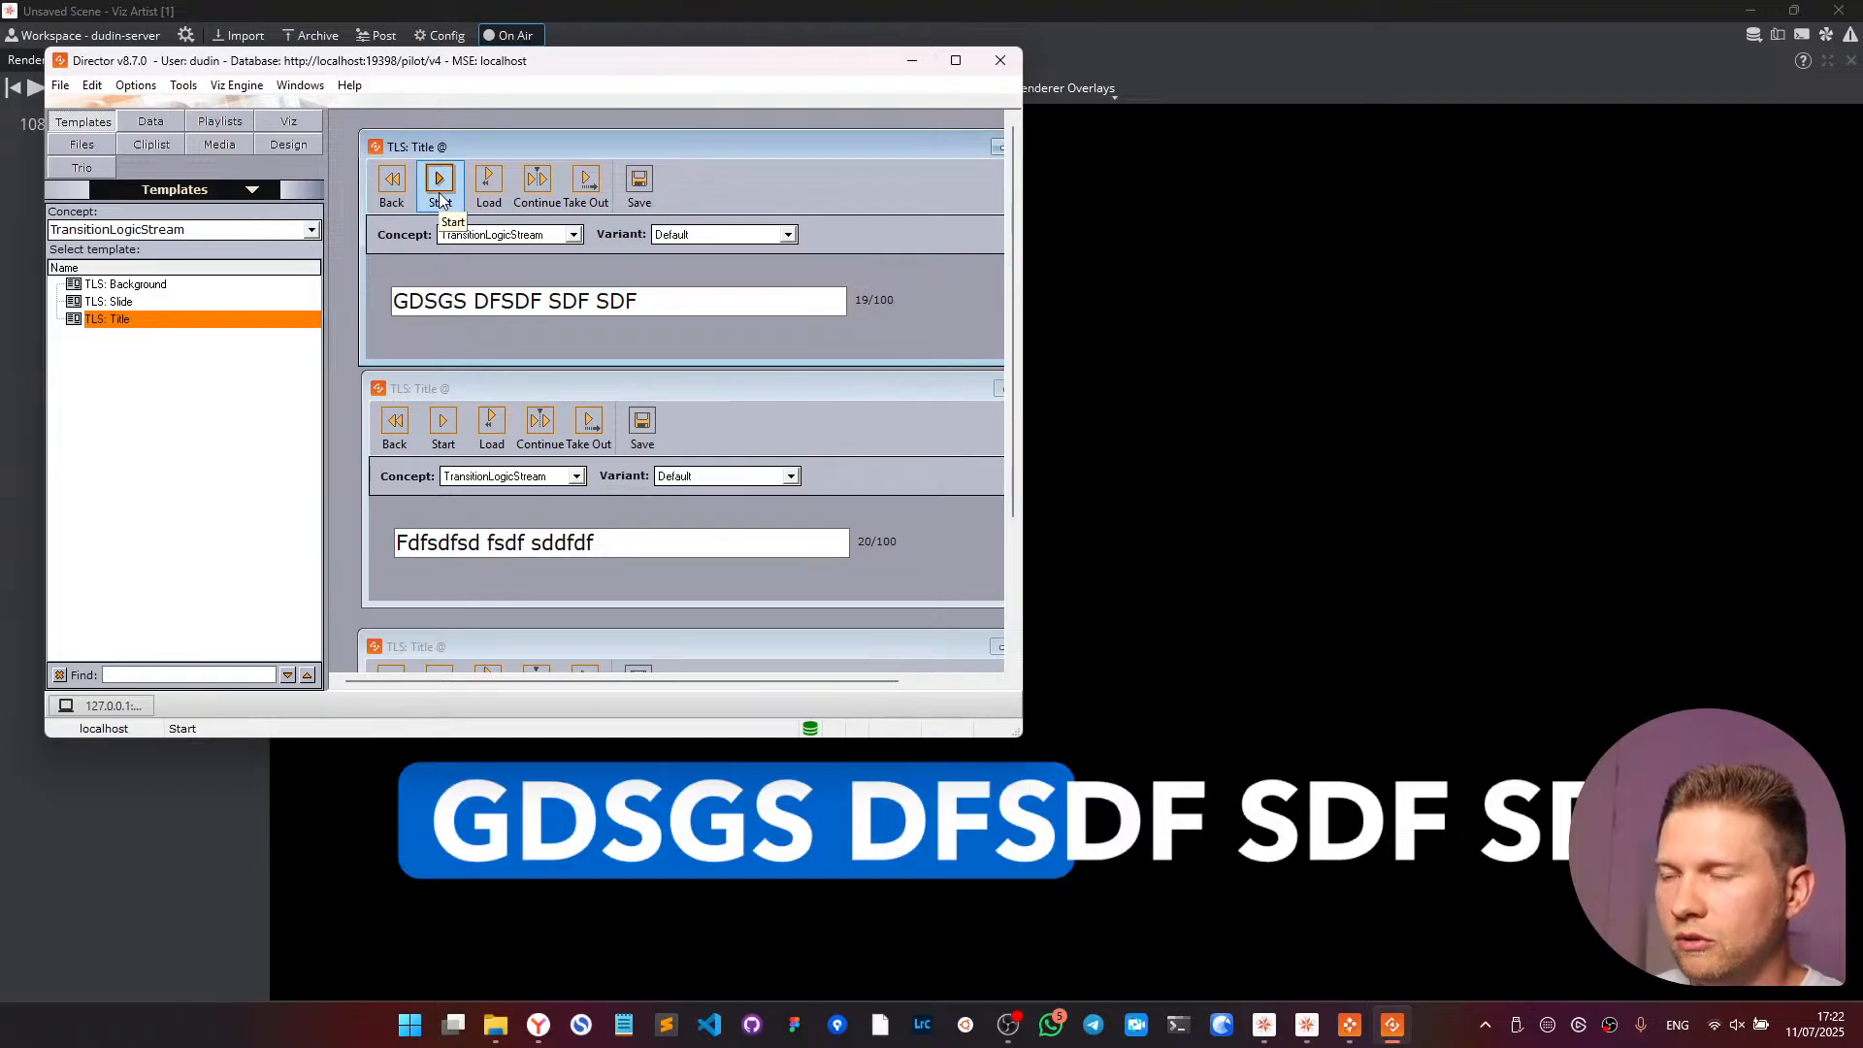
left_click(485, 184)
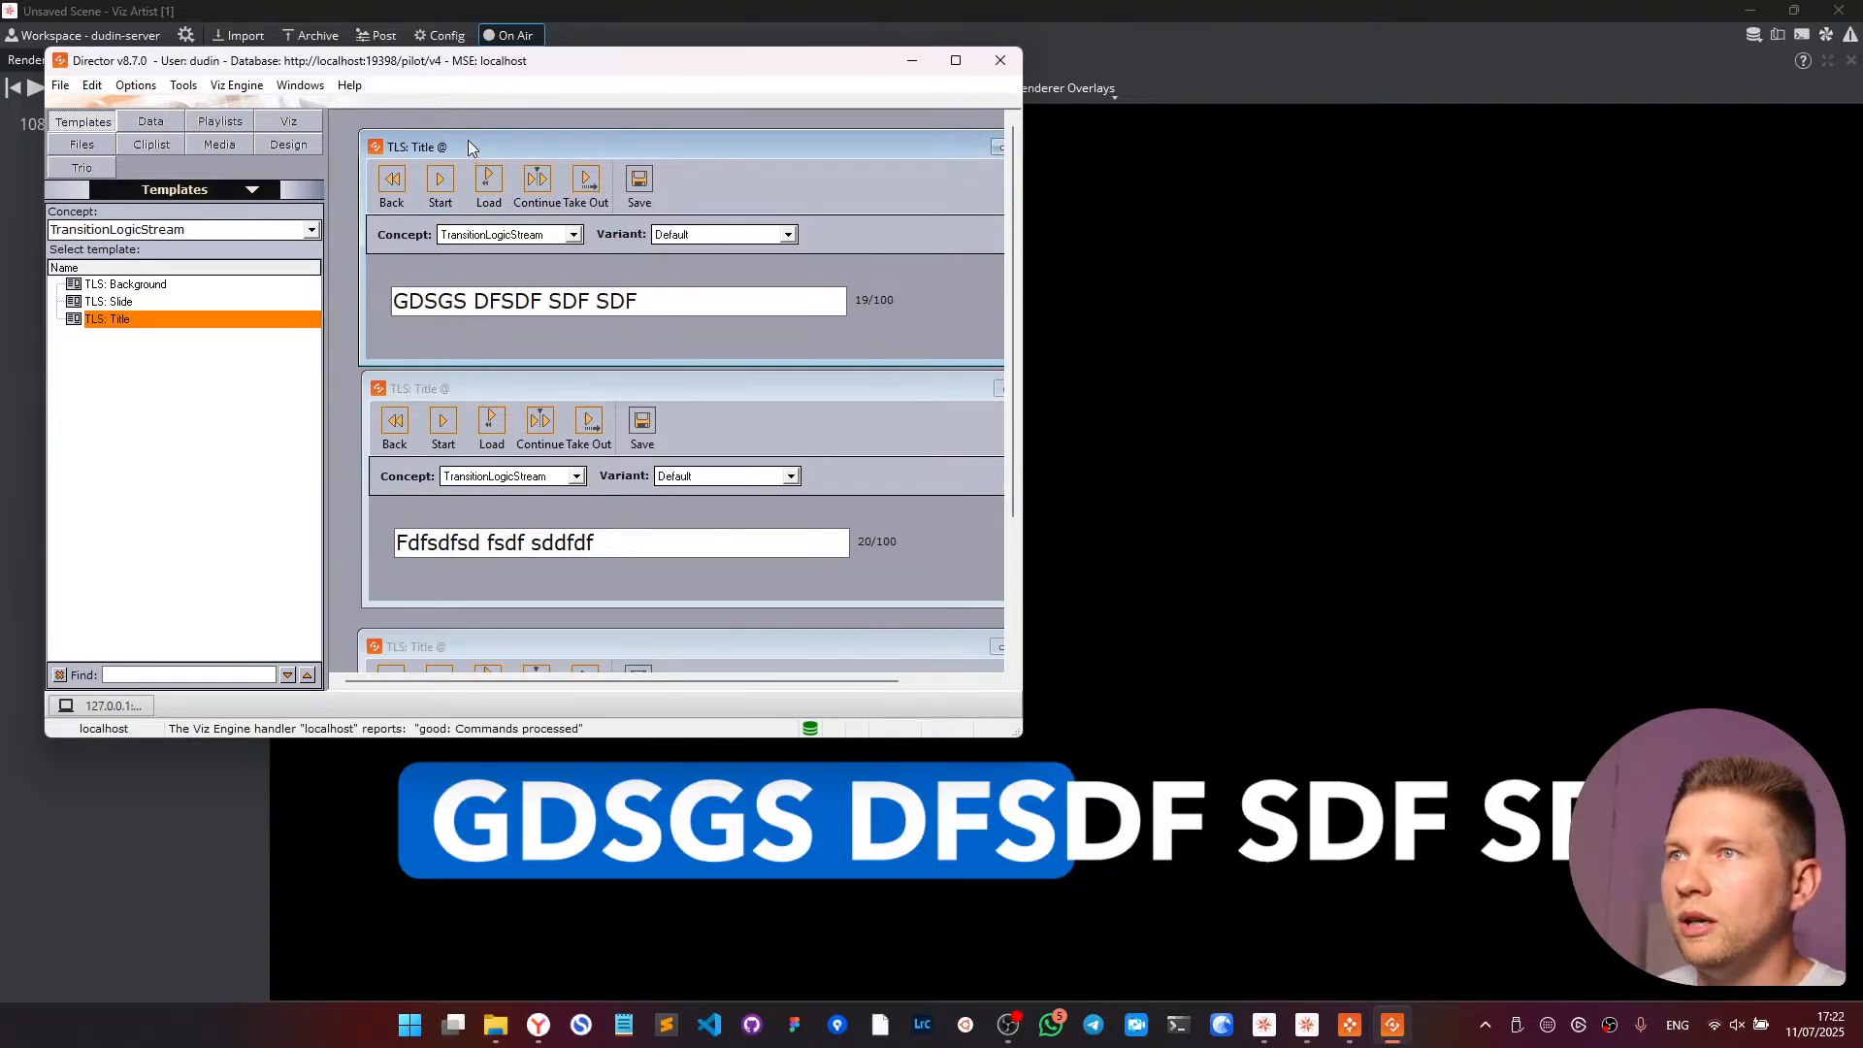
- Take the first TLS: Title graphic with the text "GDSGS DFSDF SDF SDF" out and start it on air again
left_click(578, 175)
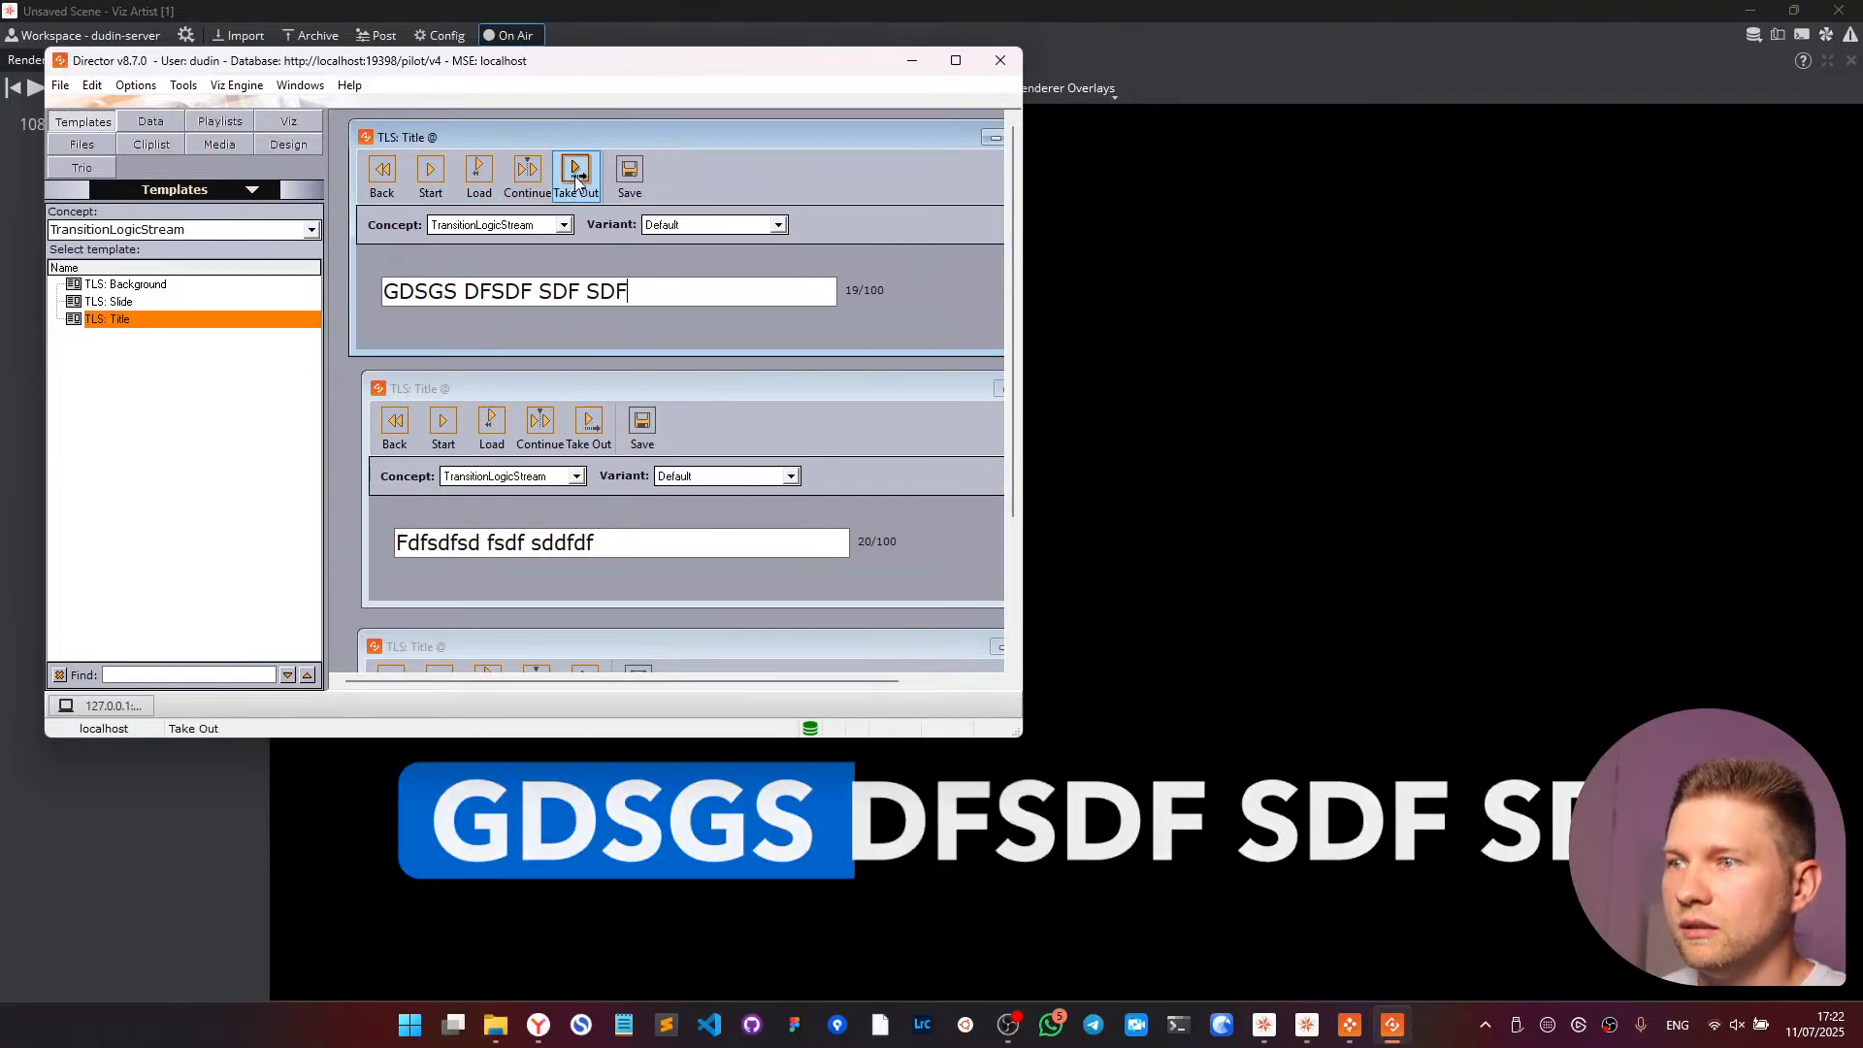
left_click(443, 190)
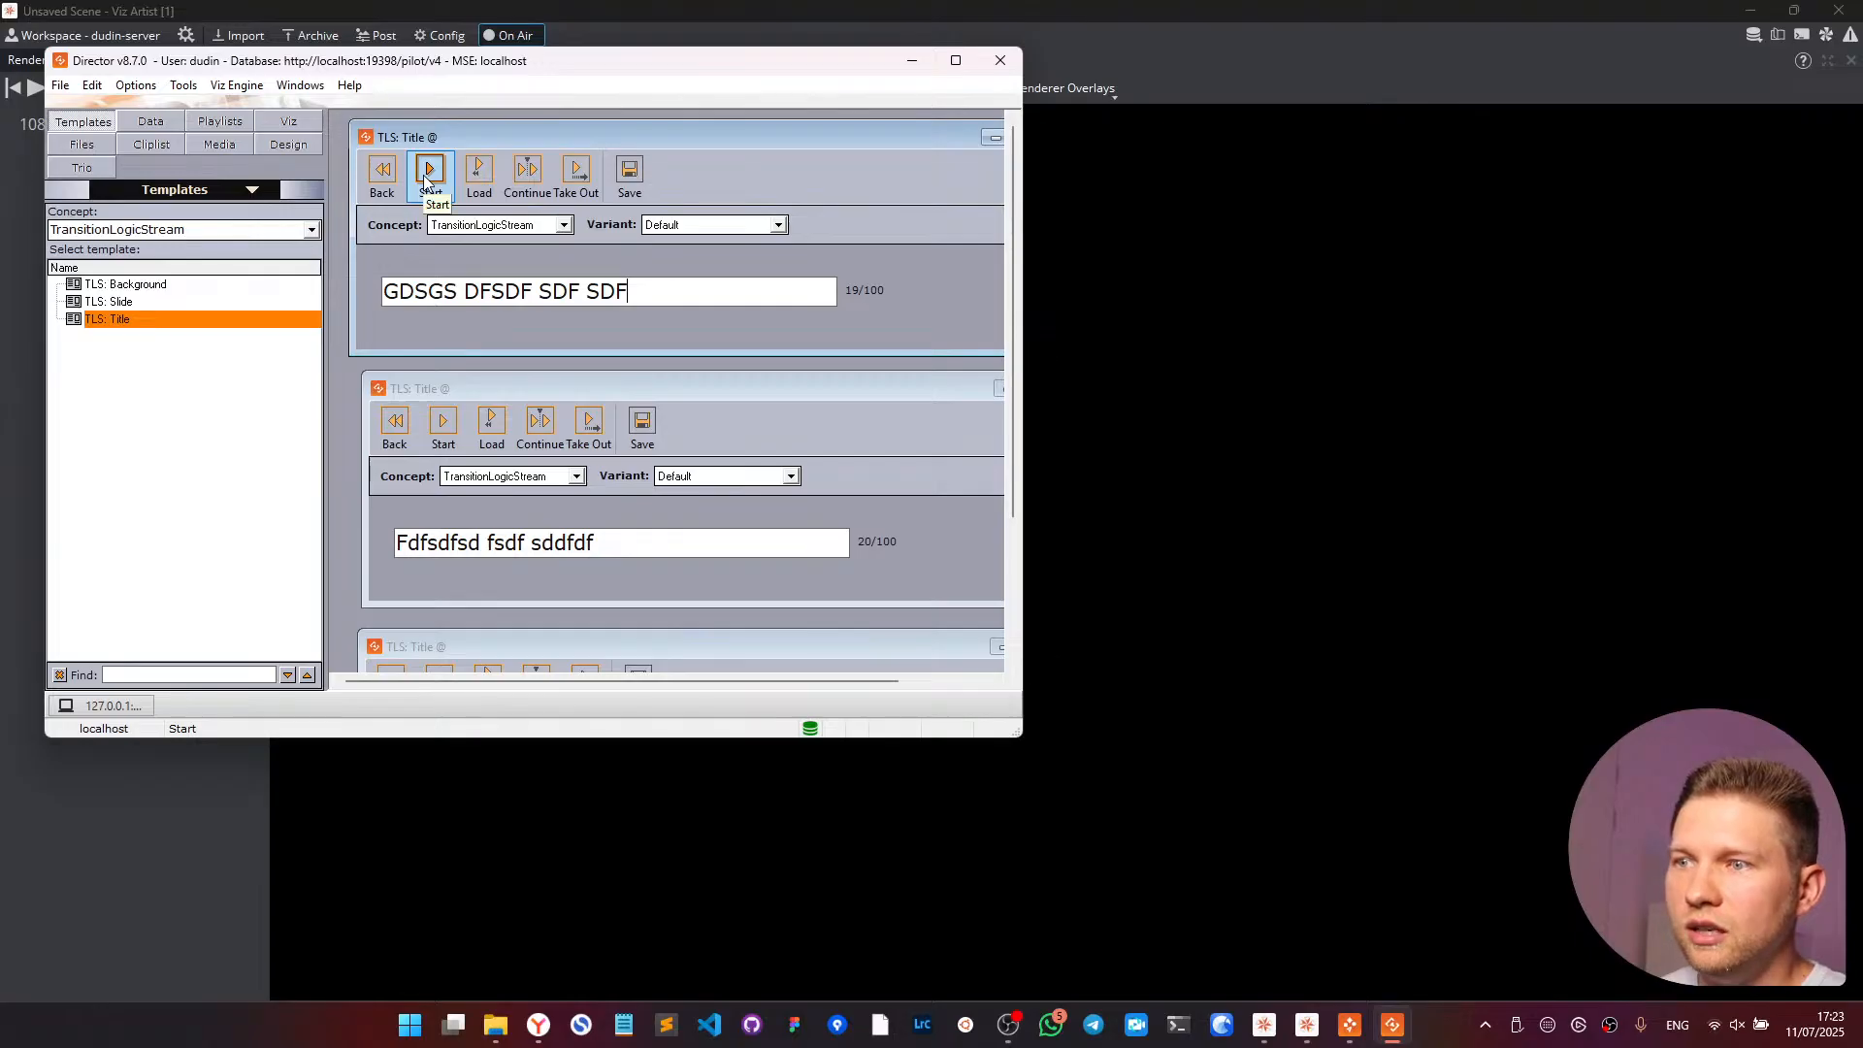
left_click(426, 181)
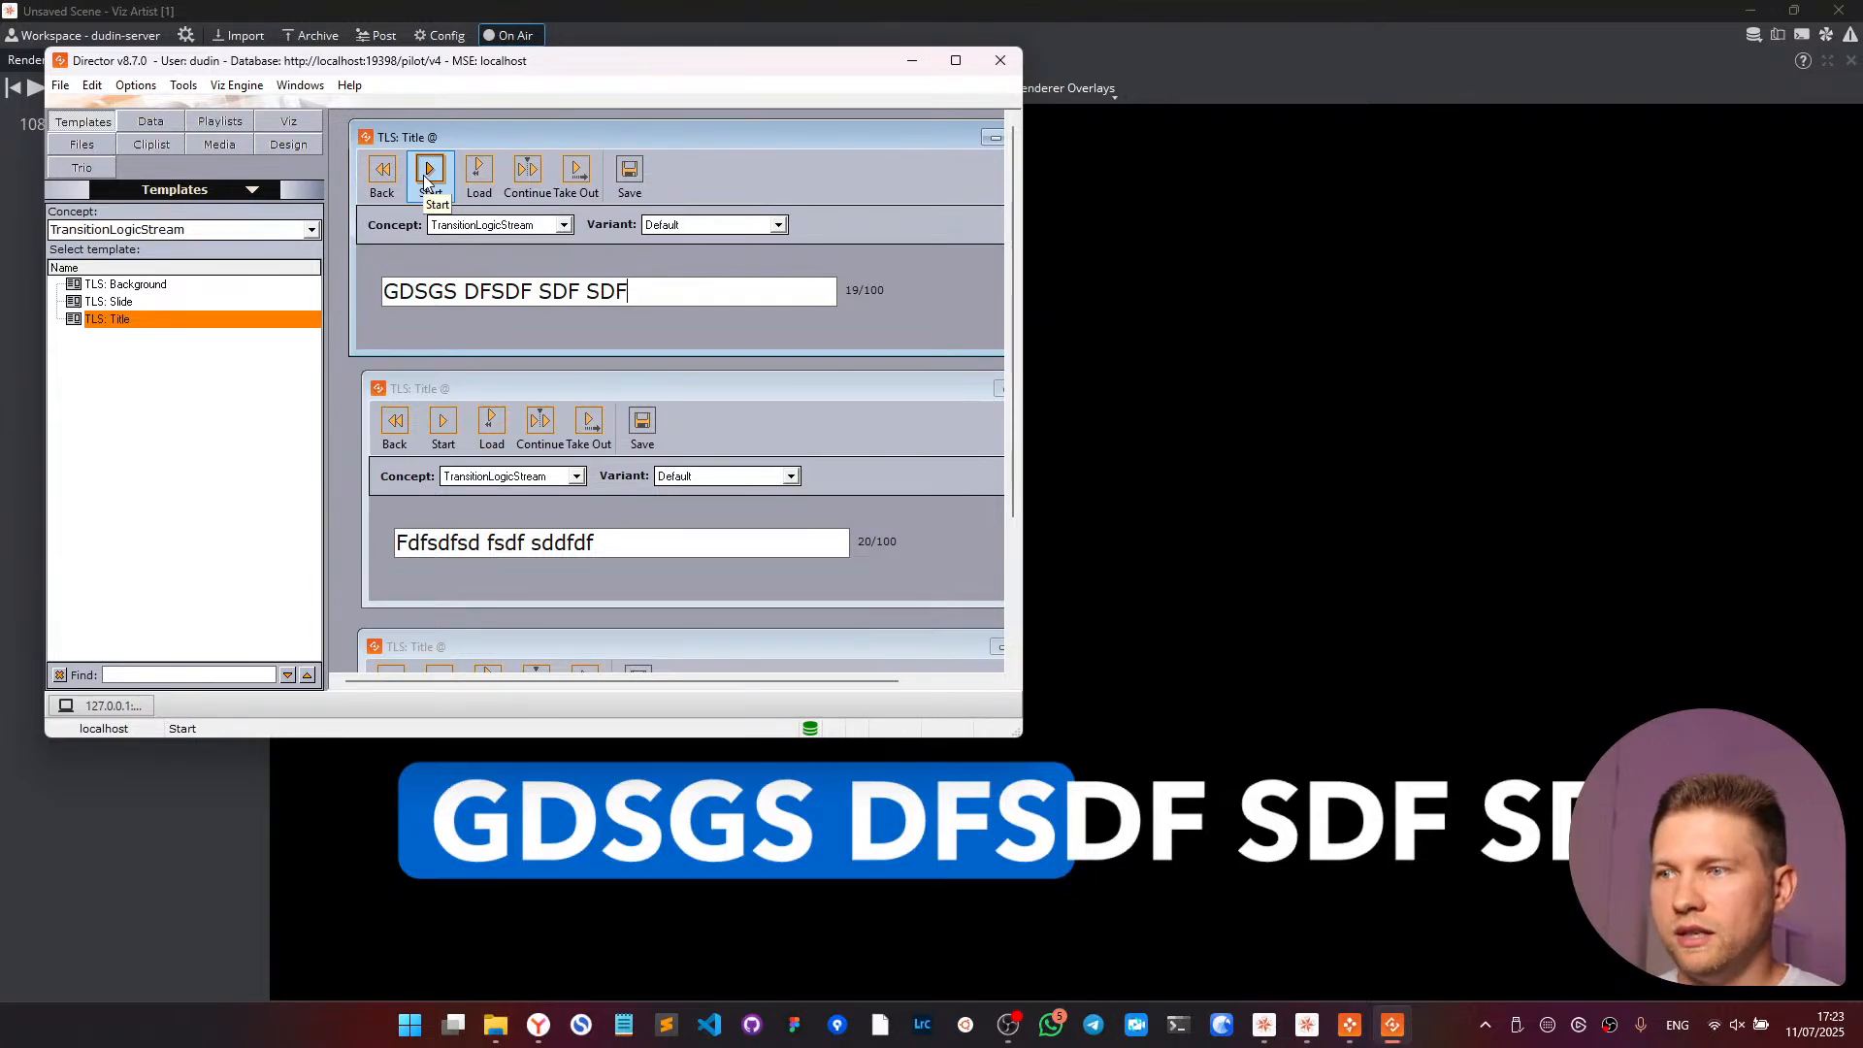
left_click(427, 175)
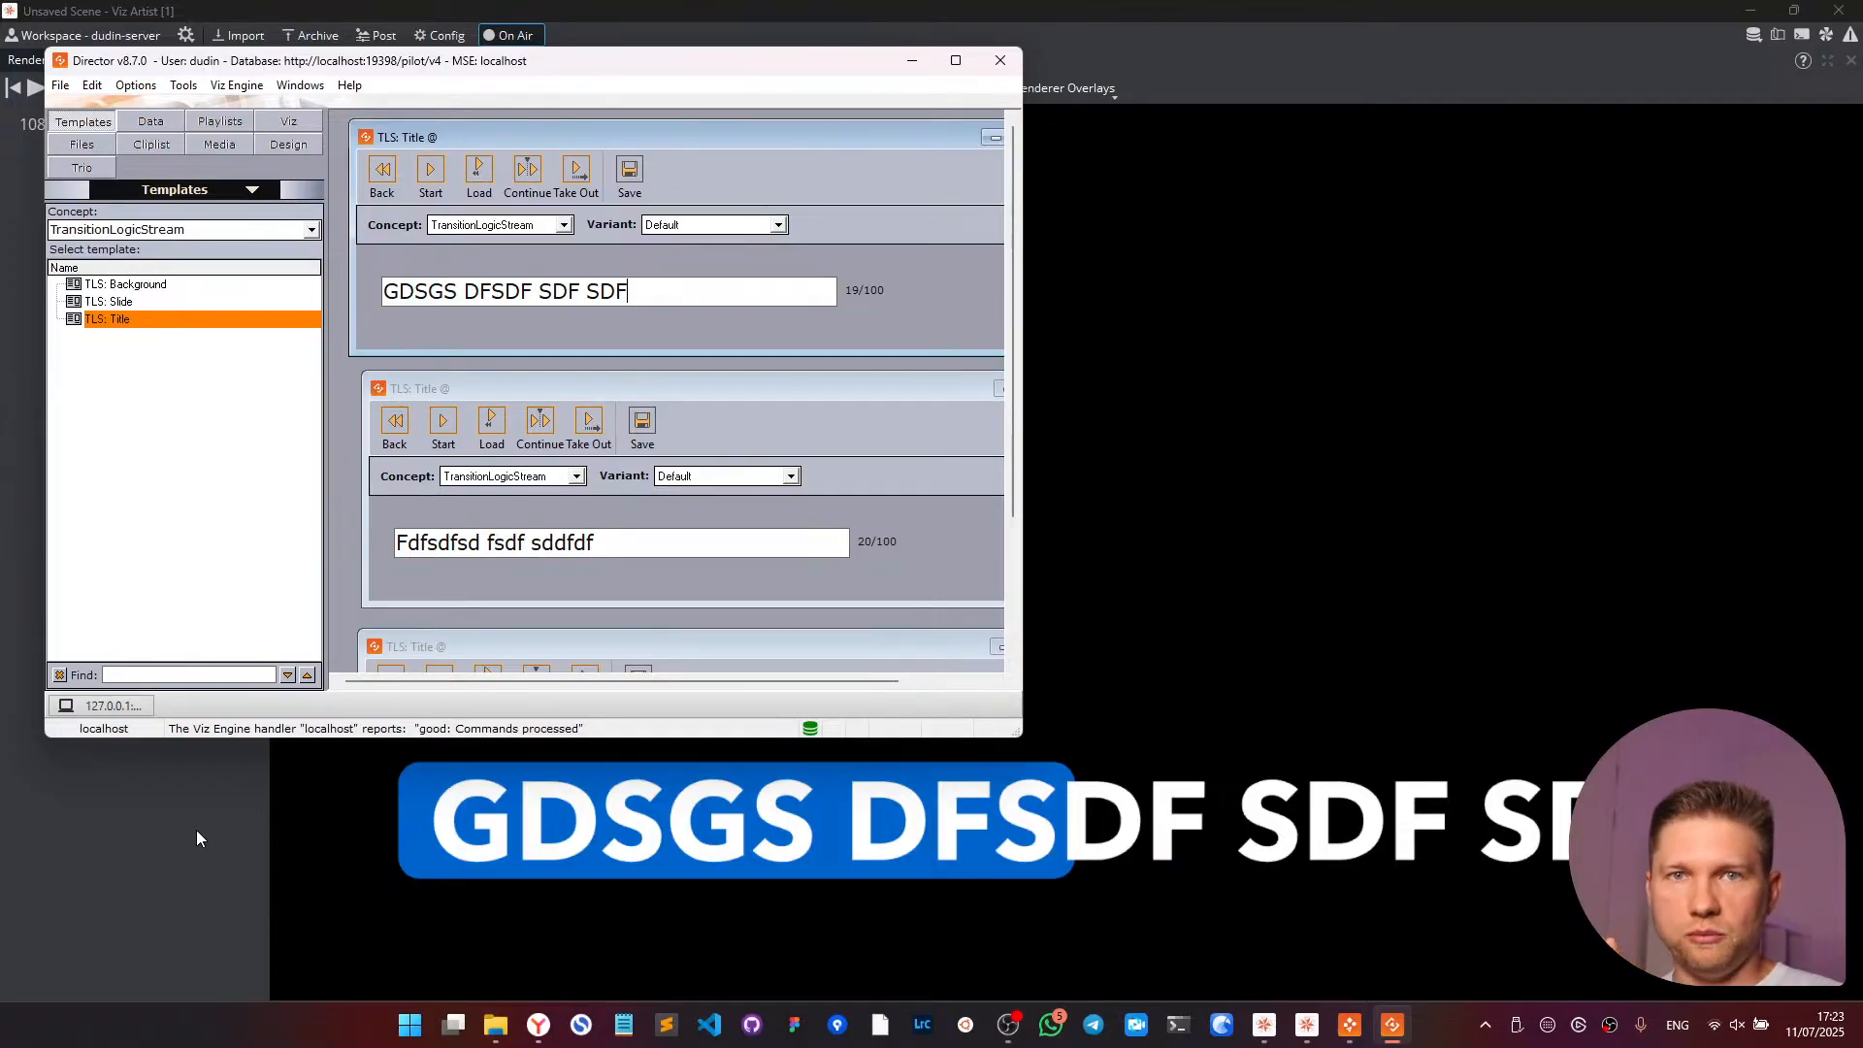
left_click(1220, 66)
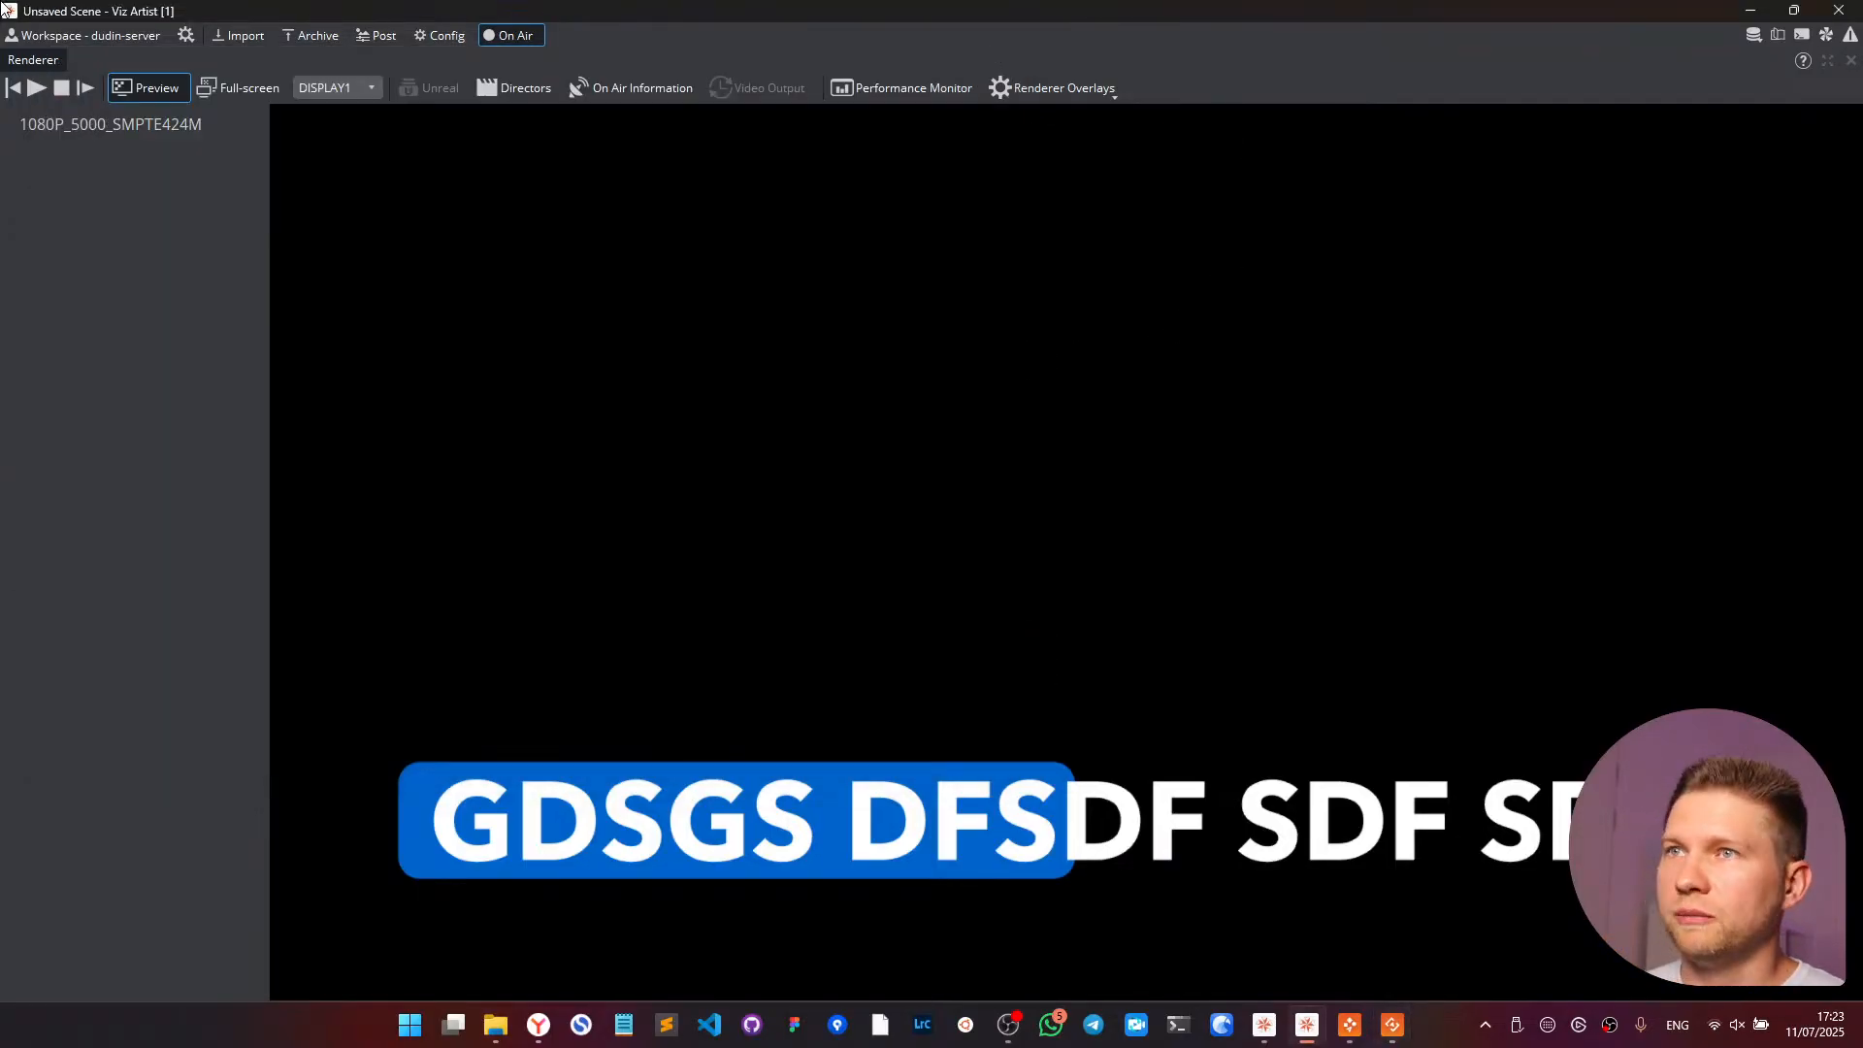
left_click(126, 37)
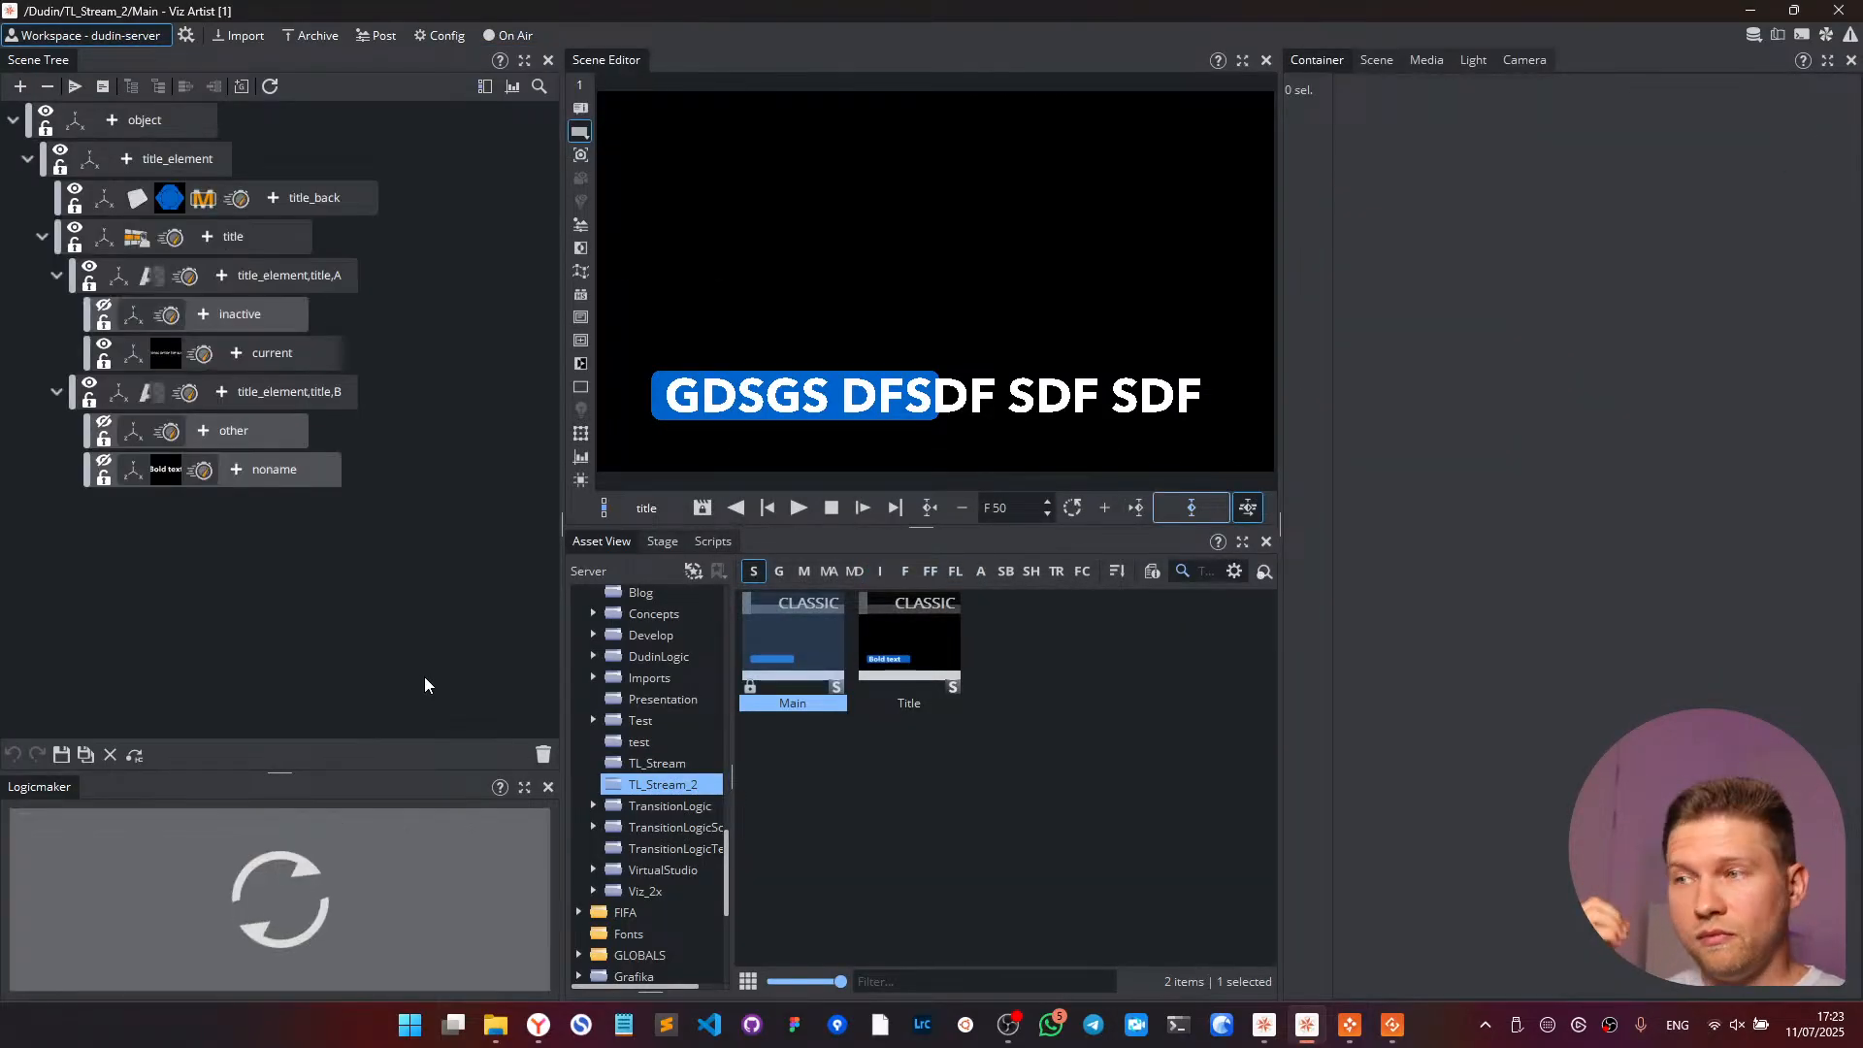
left_click(924, 673)
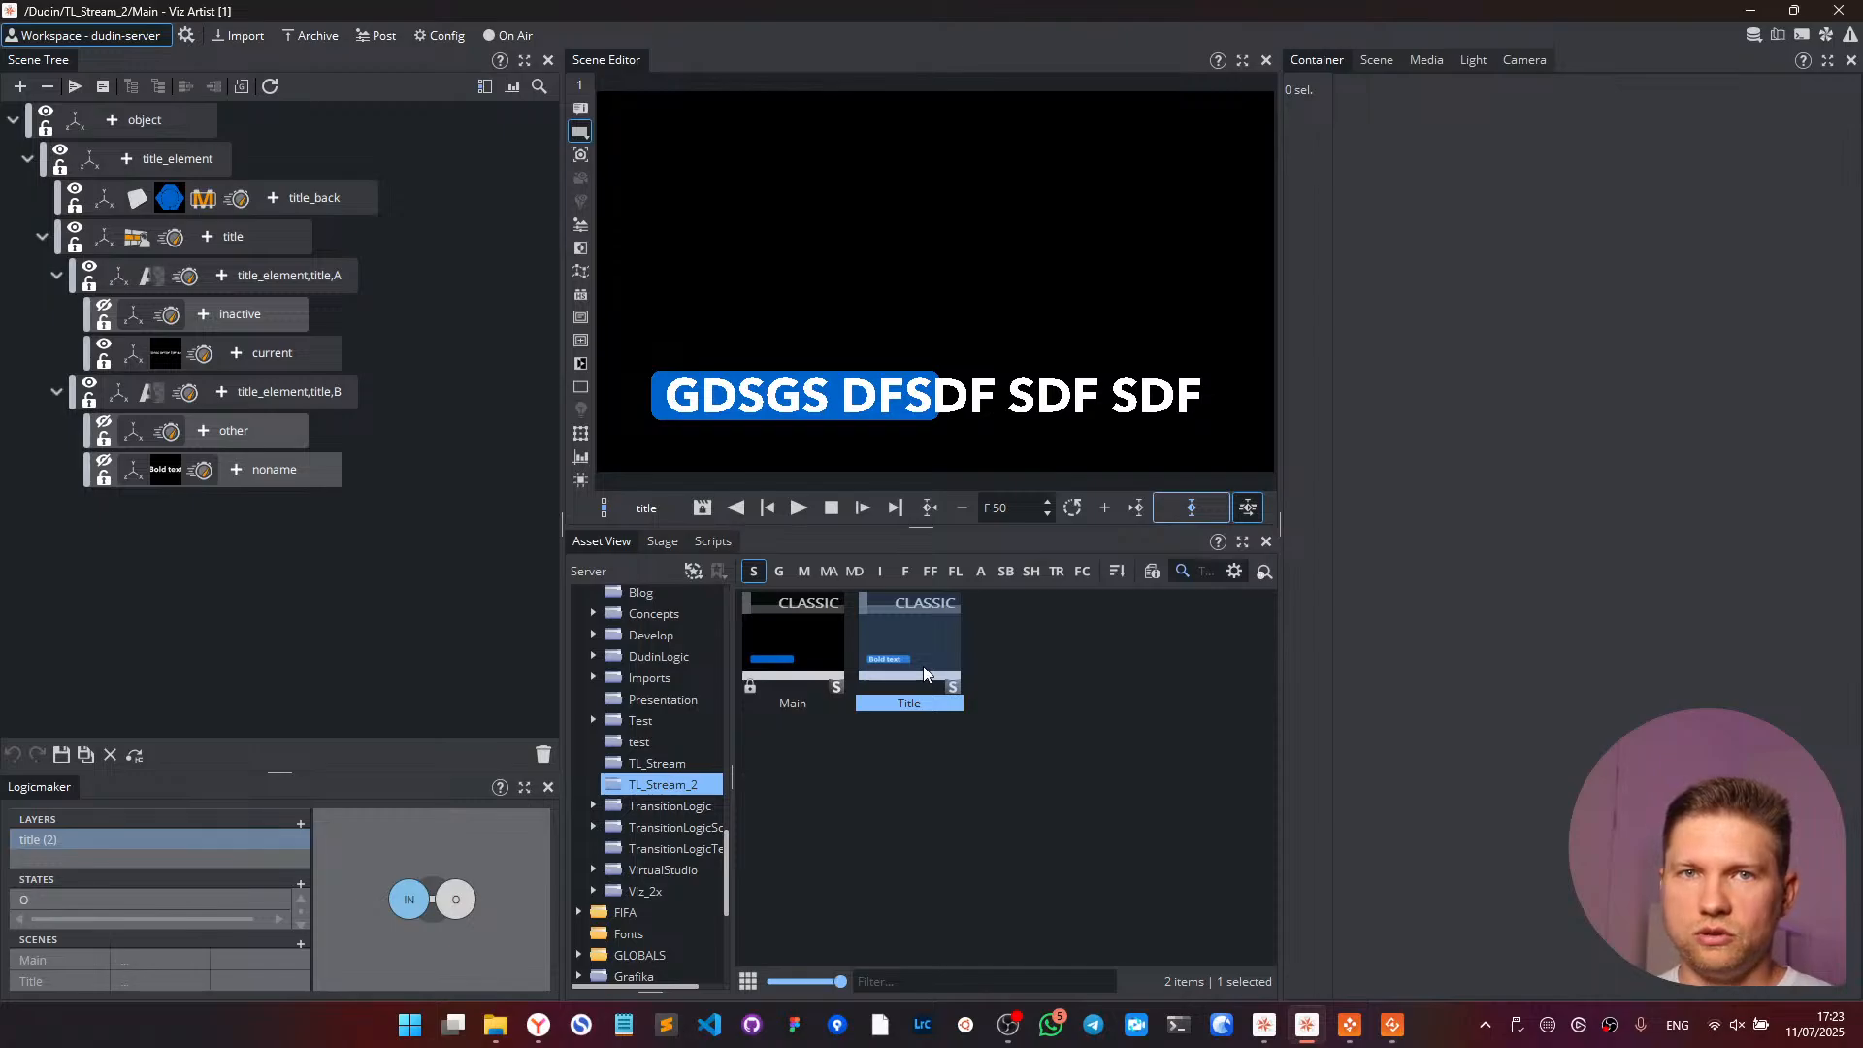
double_click(922, 669)
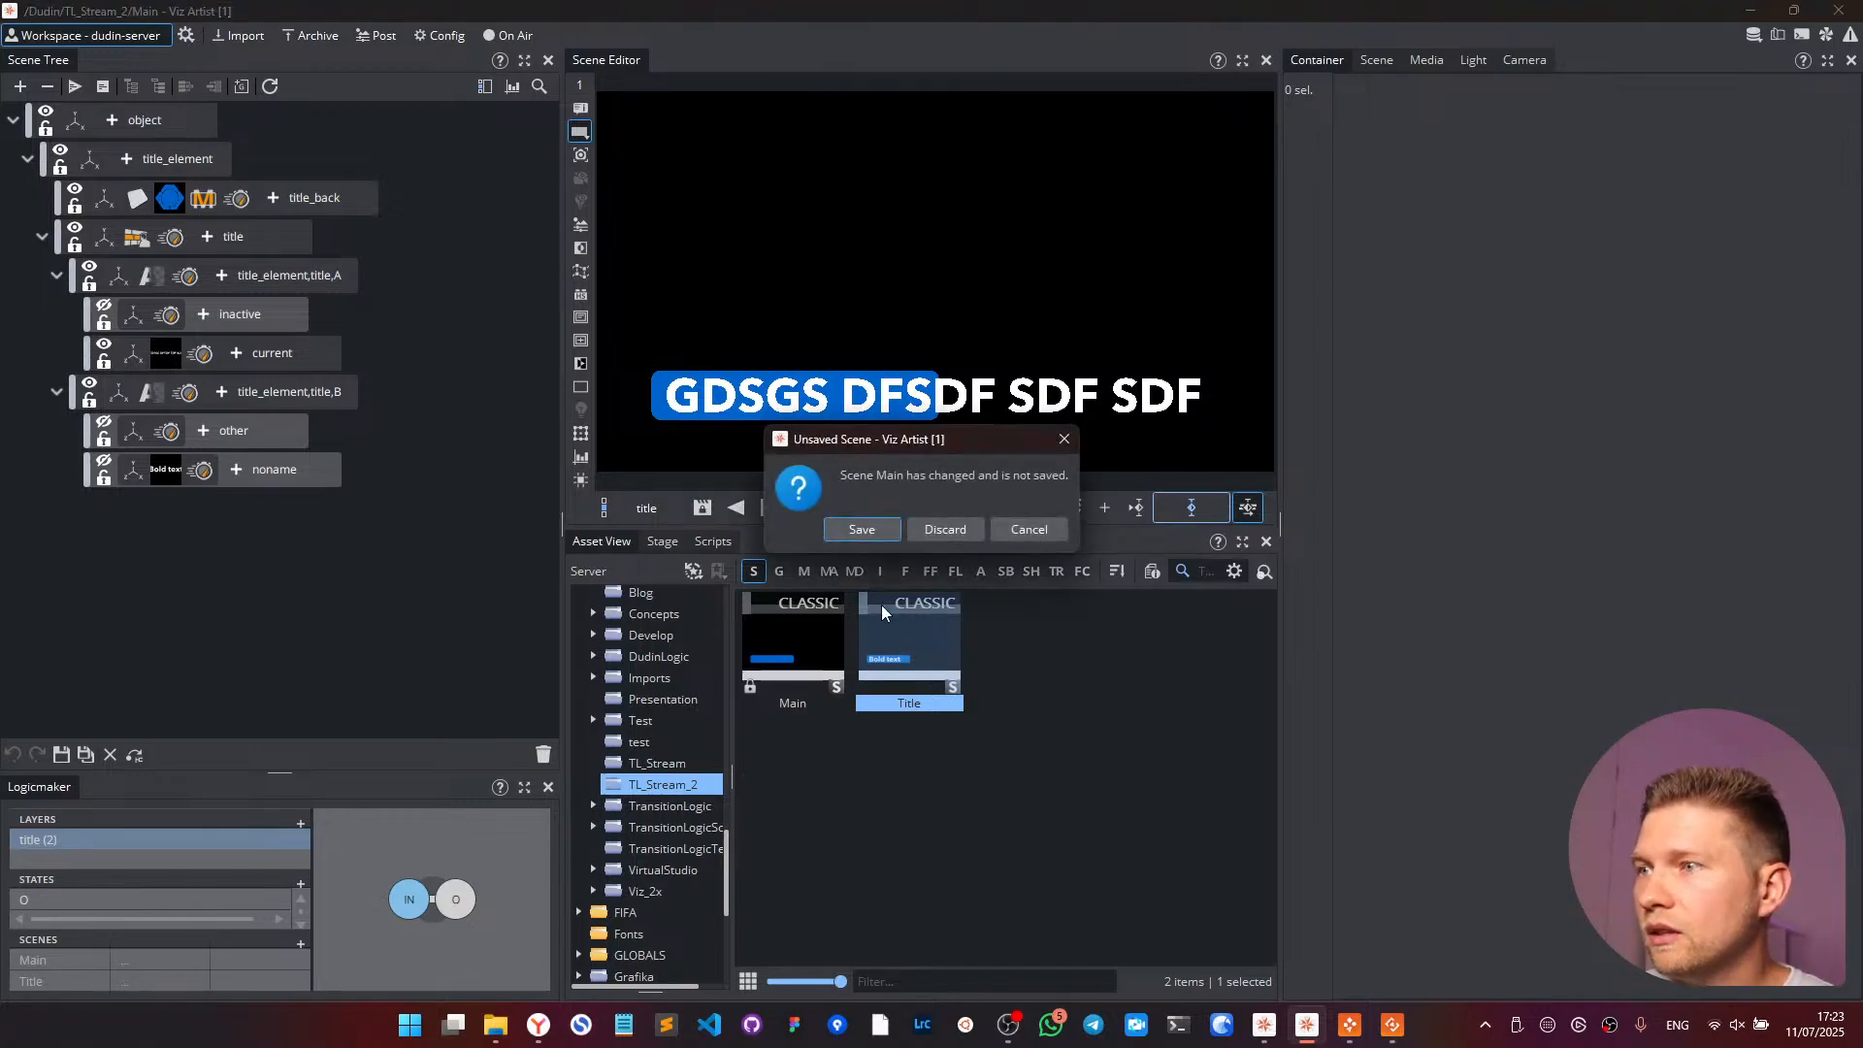
left_click(945, 529)
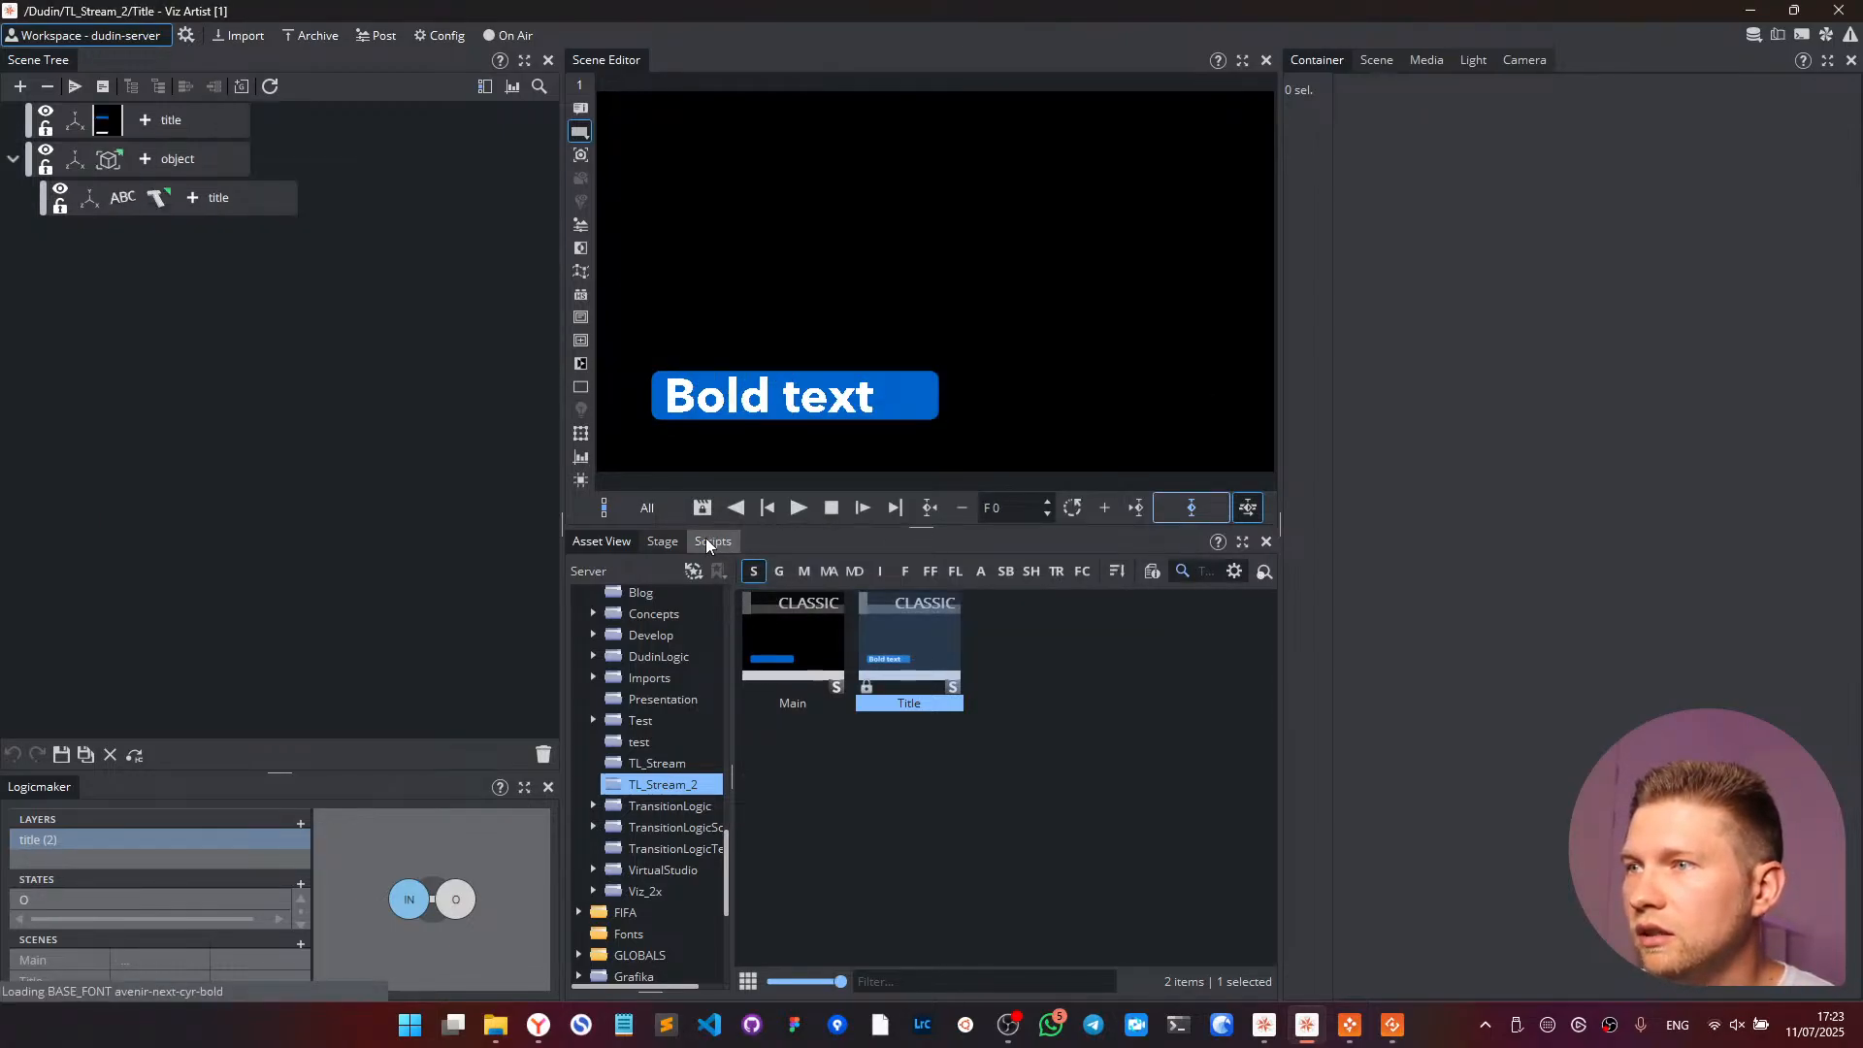
left_click(663, 541)
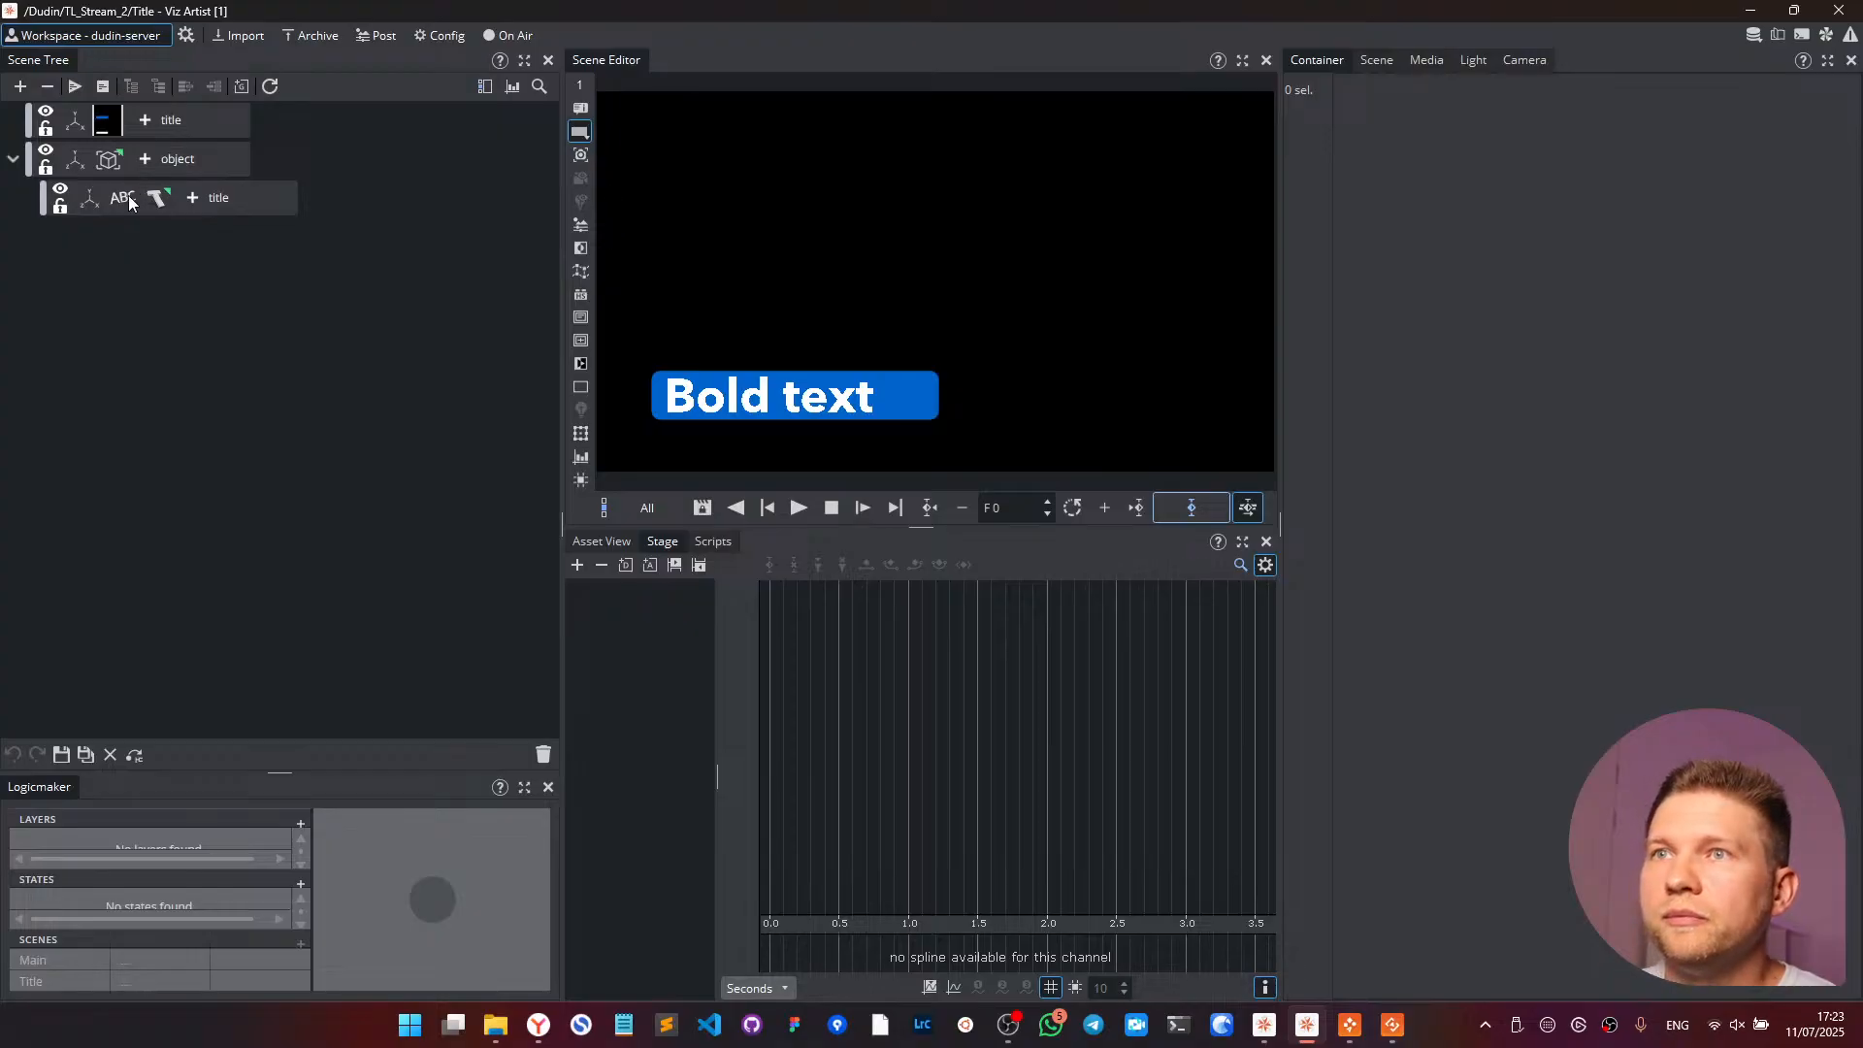
left_click(918, 703)
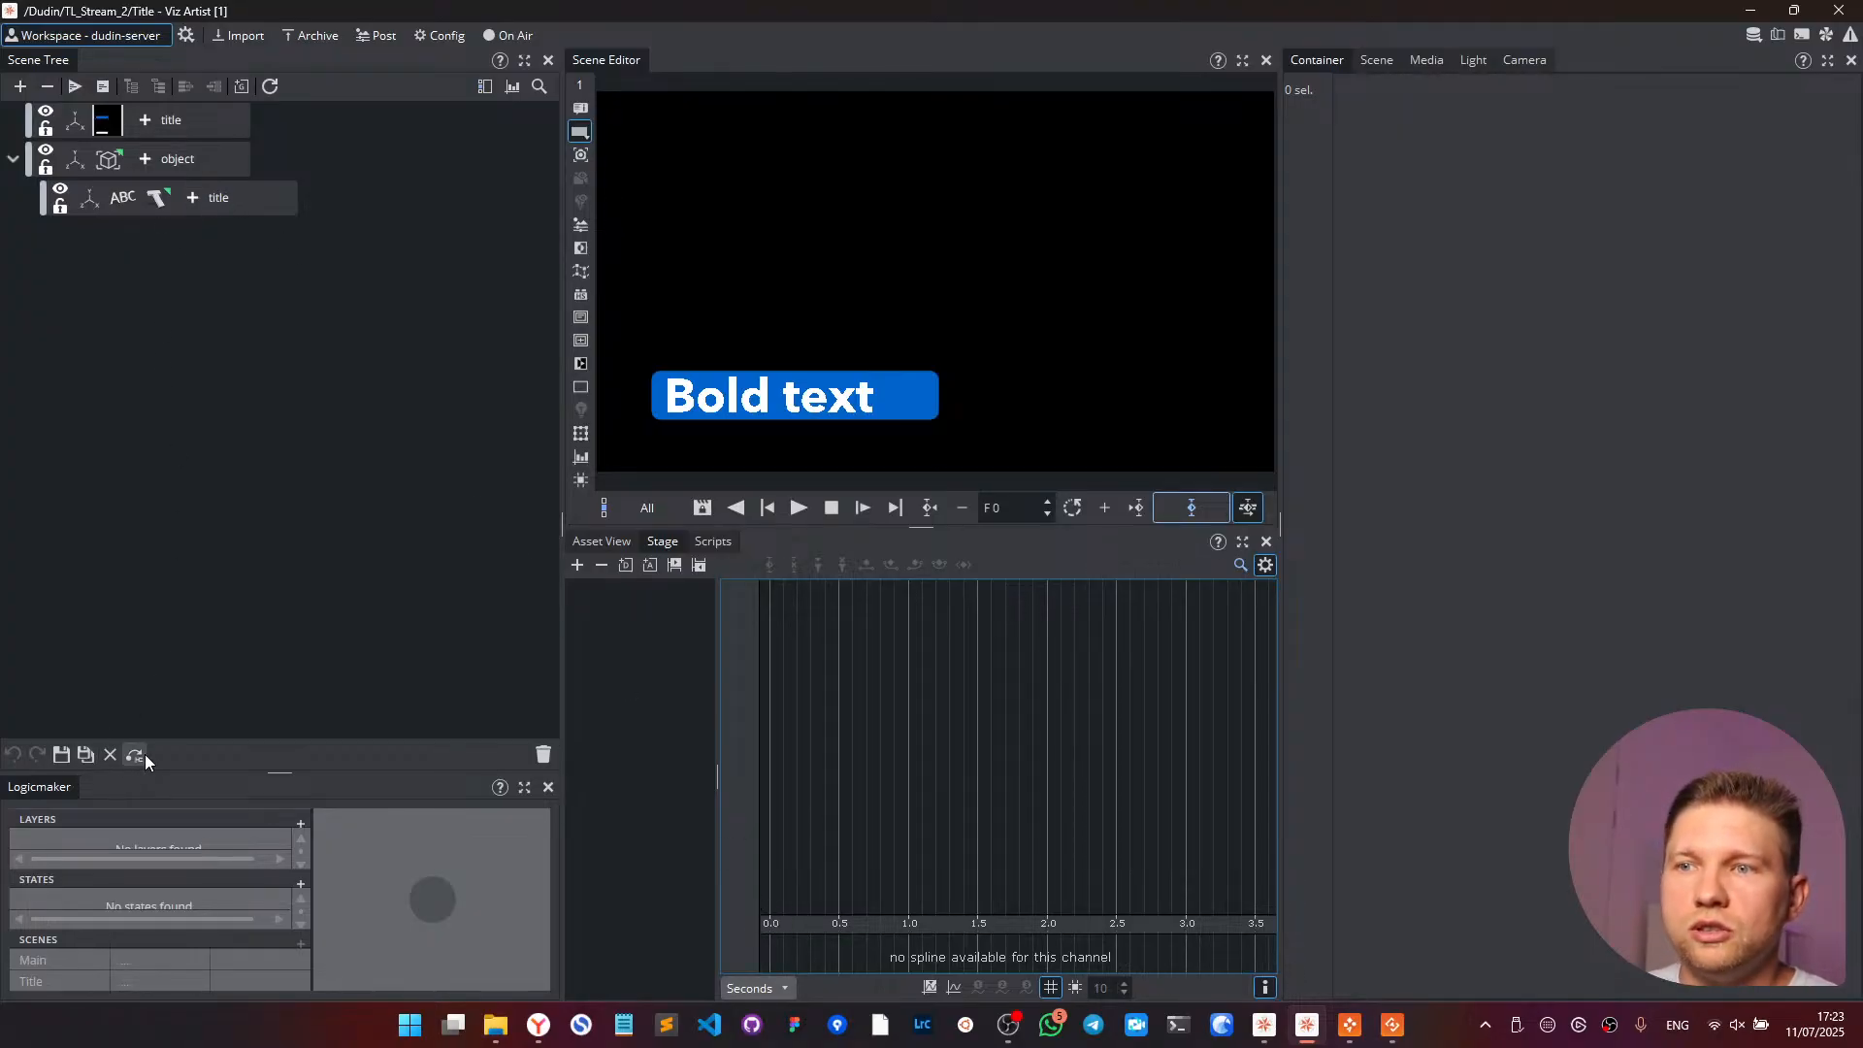
- Close the Title scene, reopen the Main scene from TL_Stream_2, and show its directors on the stage timeline
left_click(108, 754)
left_click(602, 540)
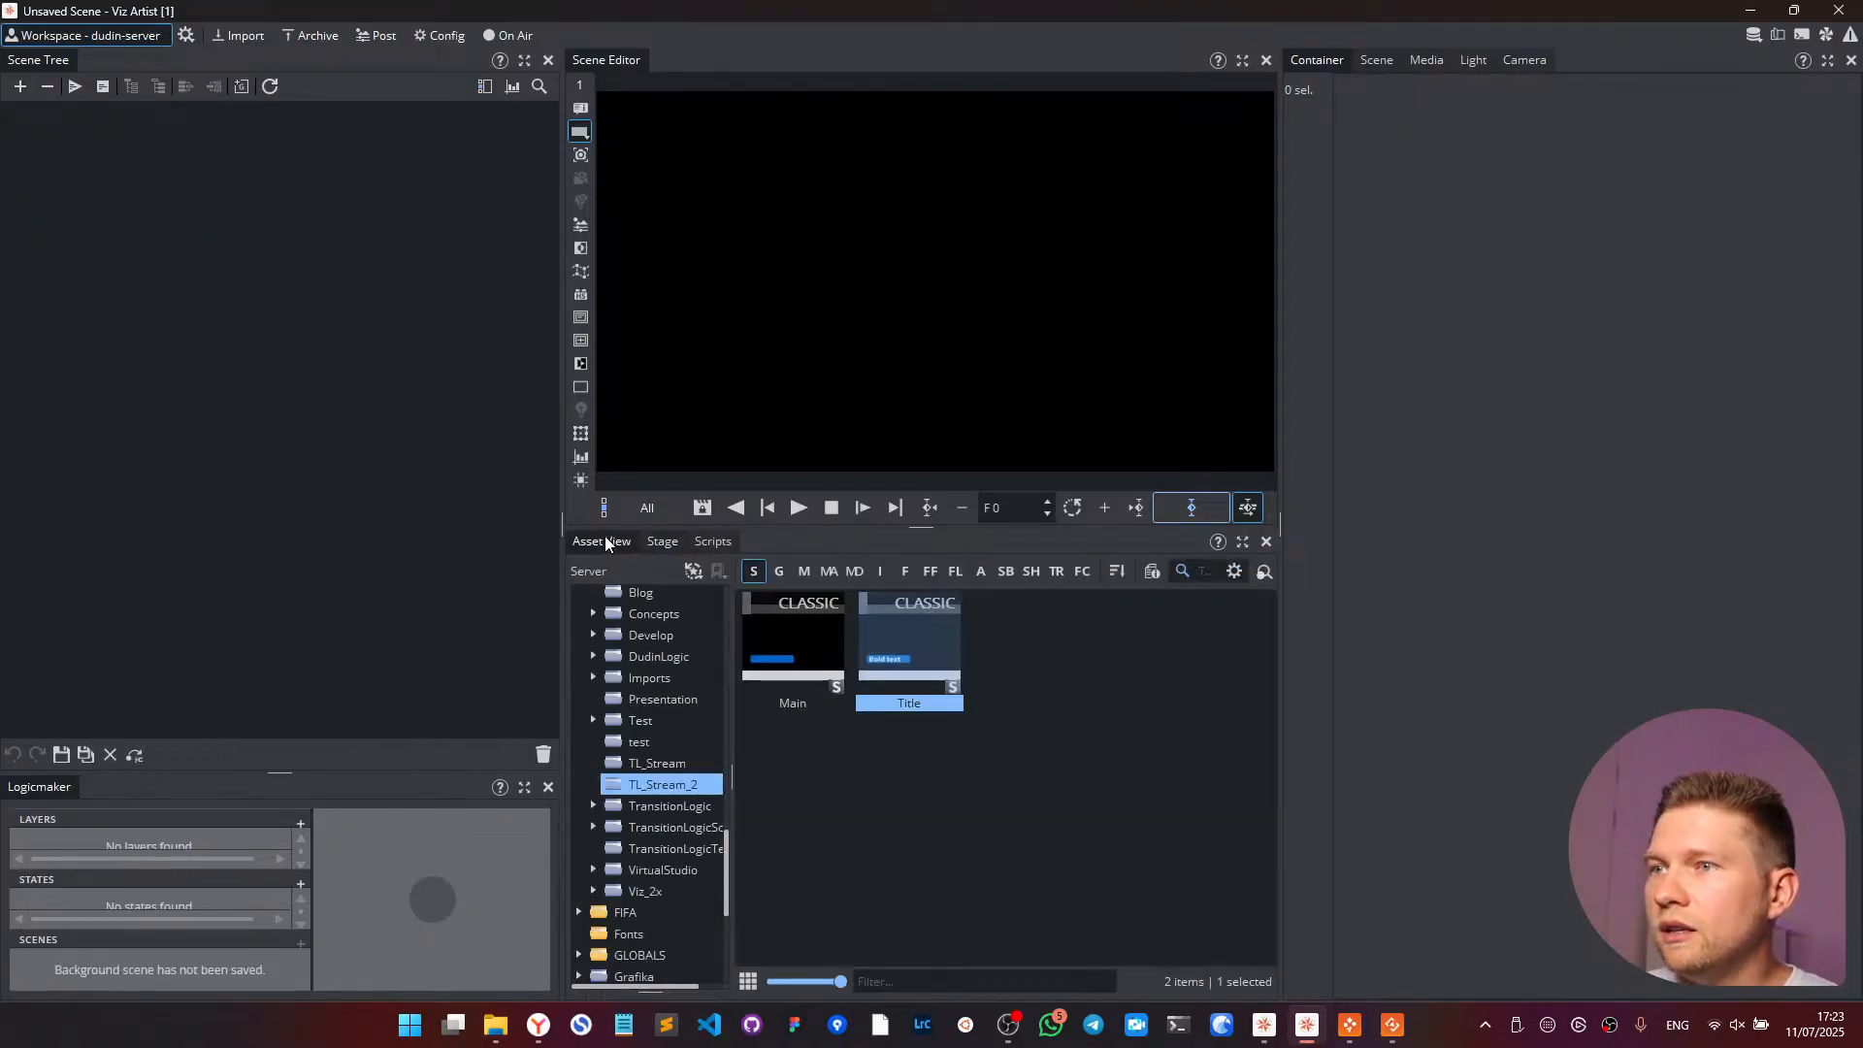
double_click(778, 624)
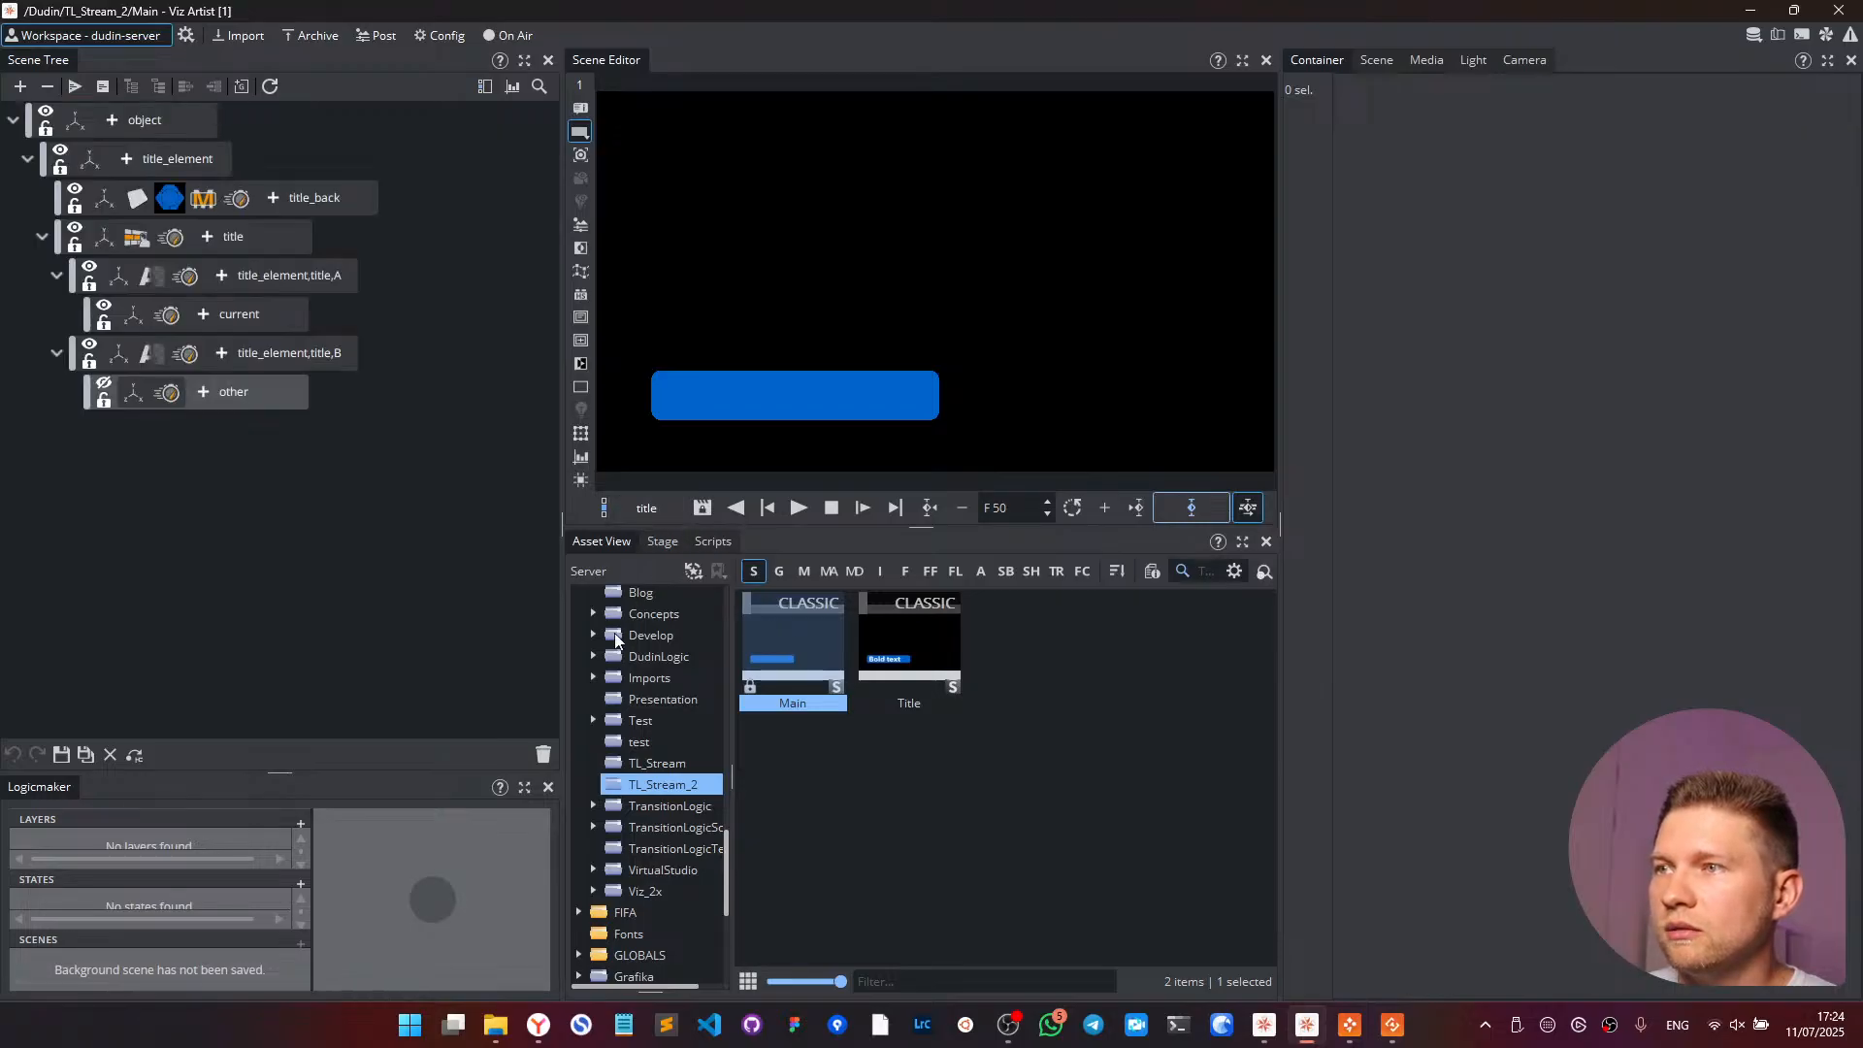
left_click(663, 540)
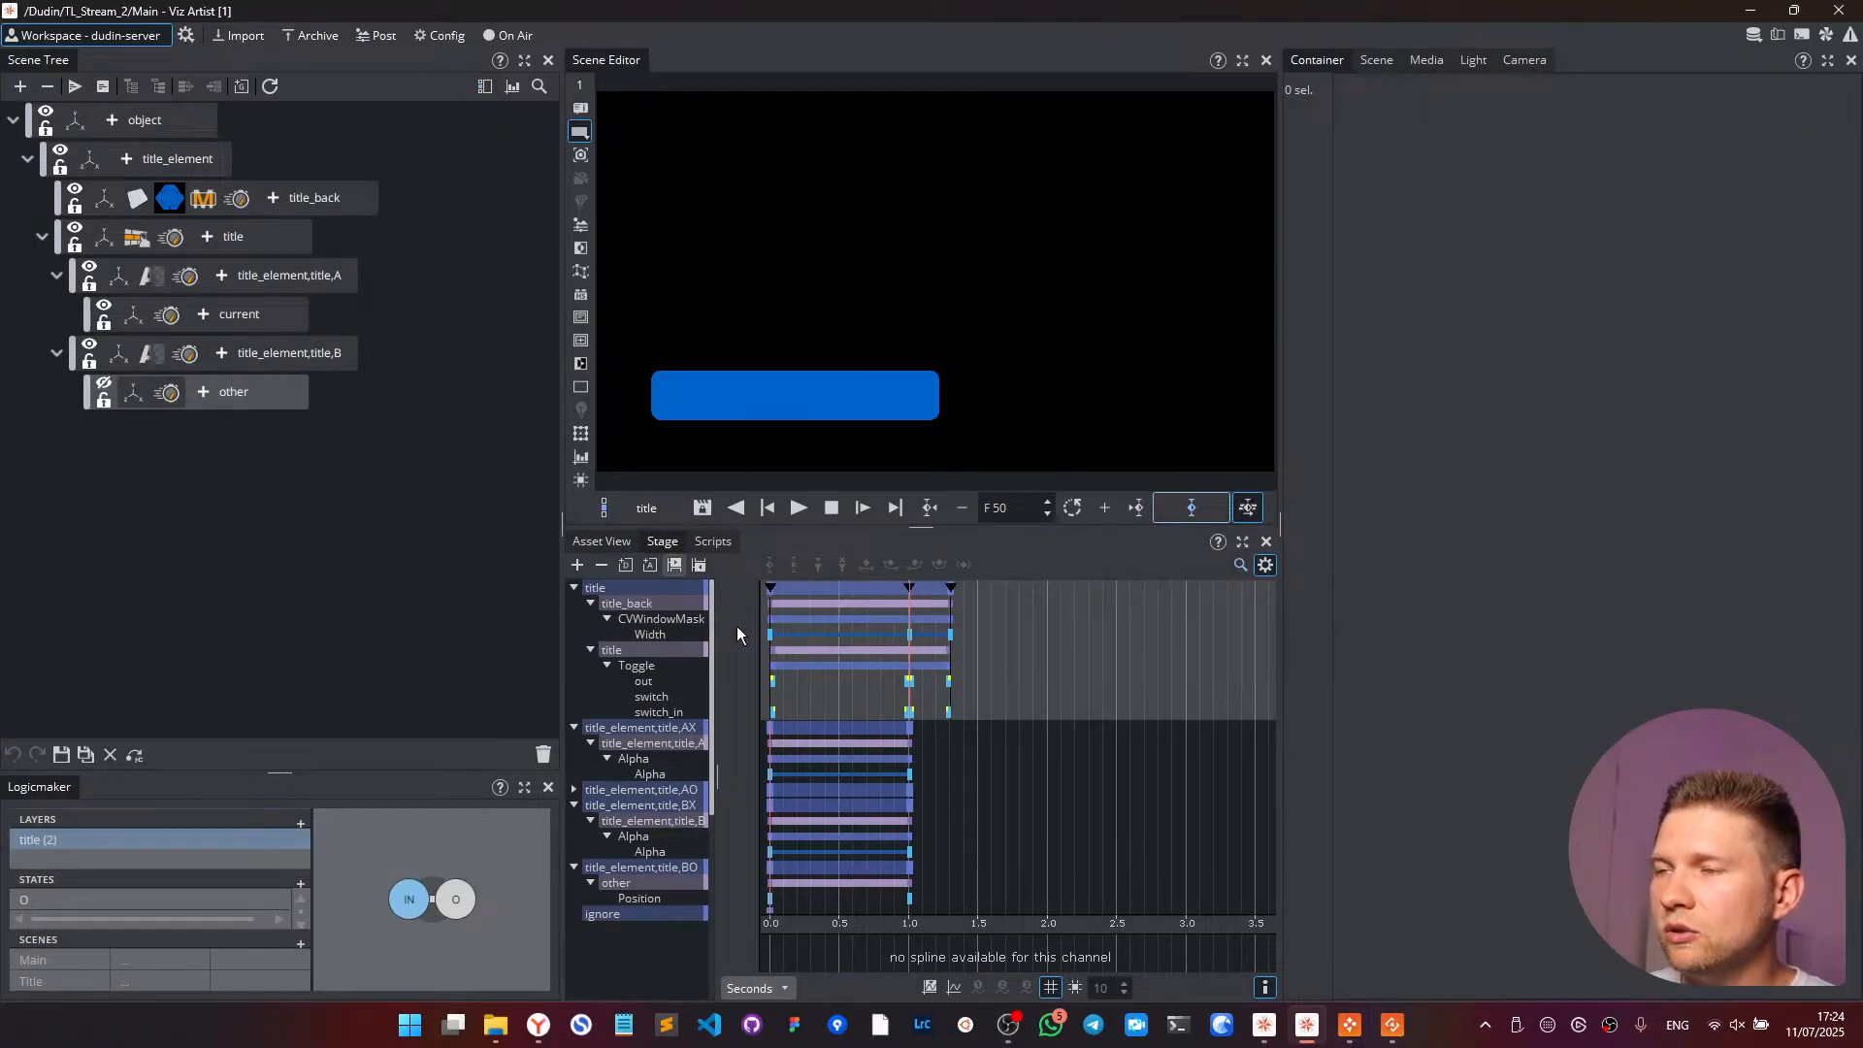
scroll(967, 802, "down", 2)
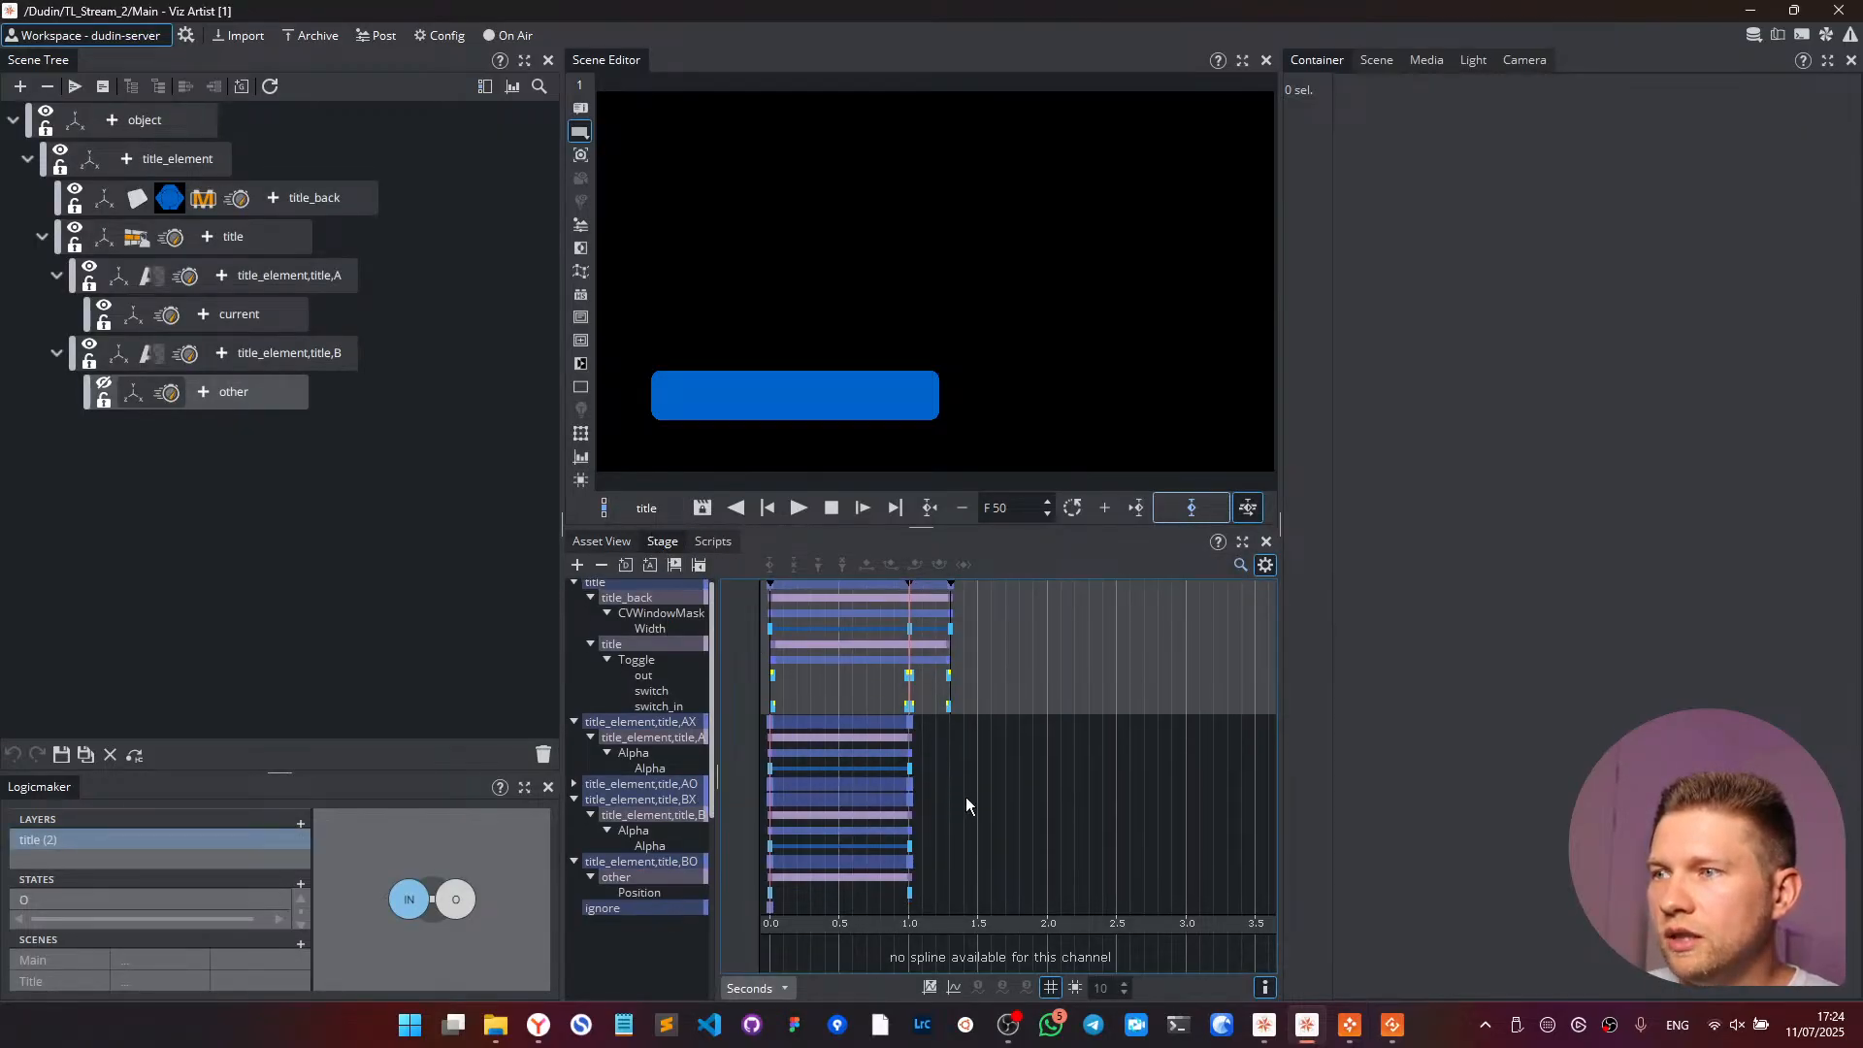
- Examine the Alpha animations of the title_element,title,AX and title_element,title,BX directors, selecting the BX start keyframe
left_click(915, 724)
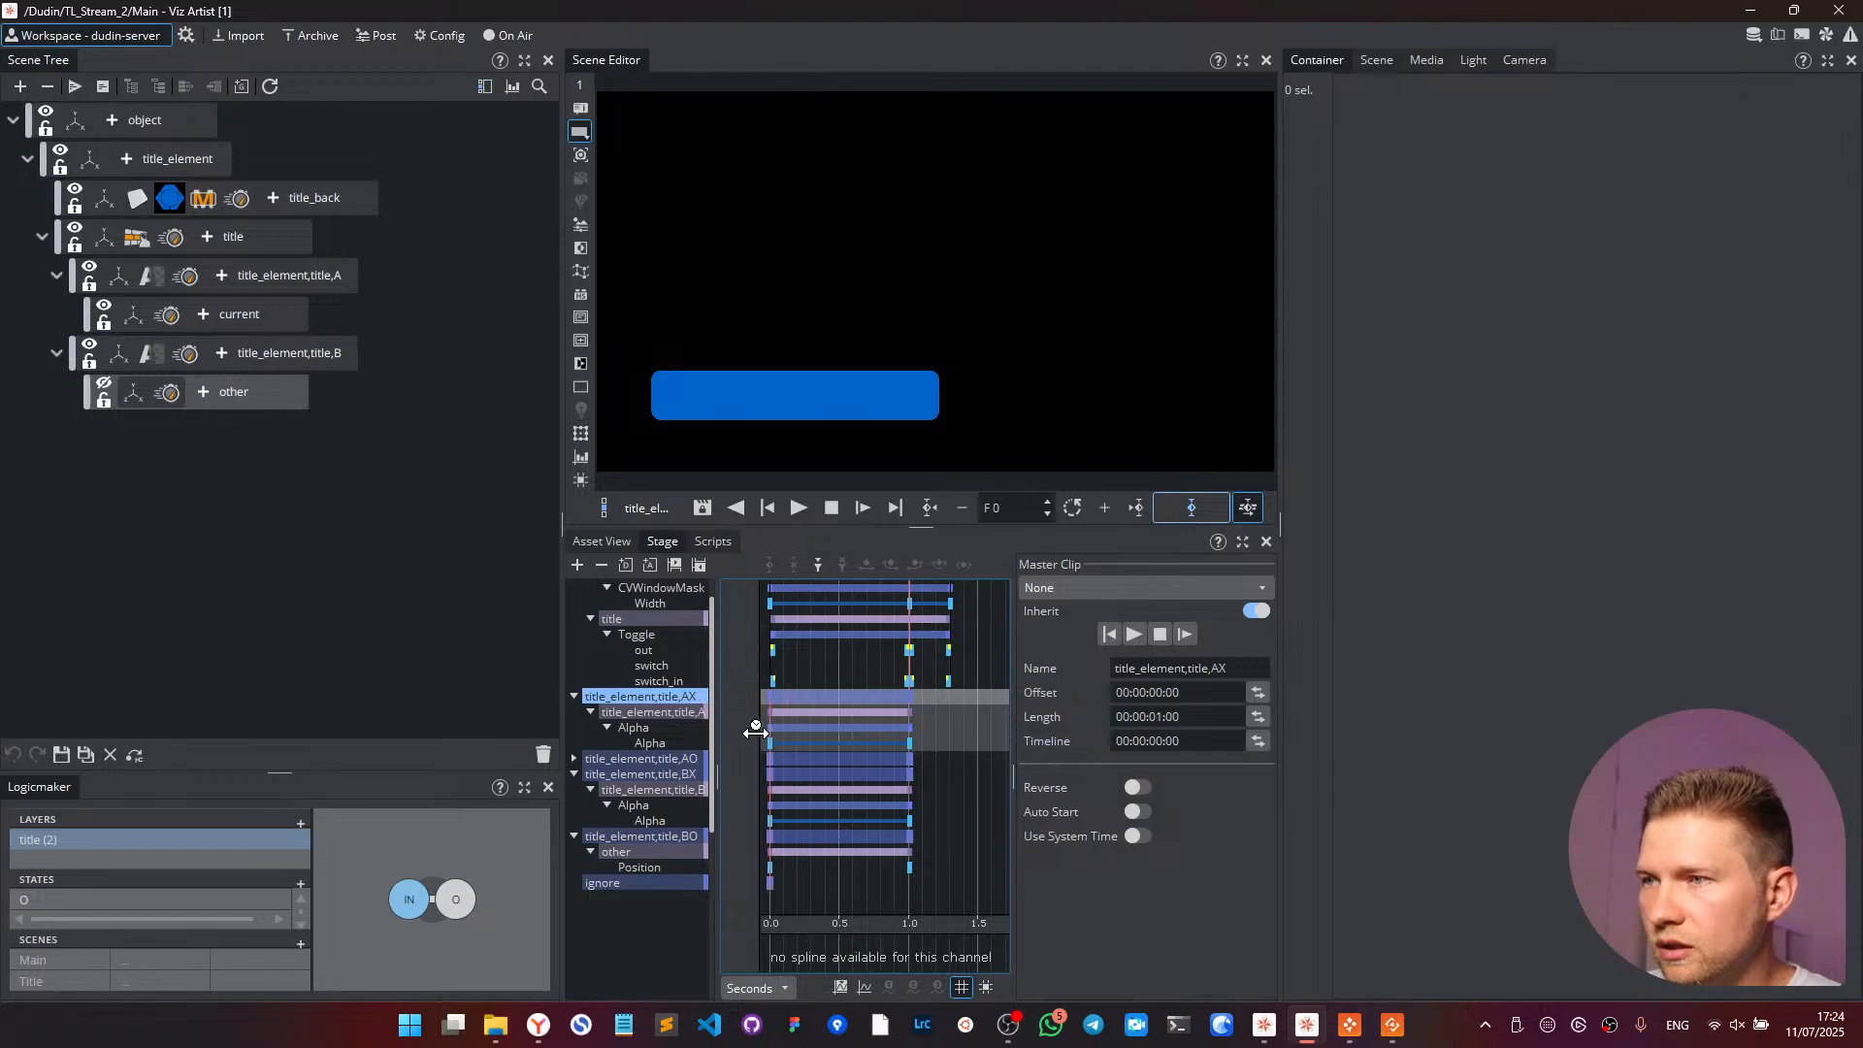
left_click_drag(909, 737, 749, 741)
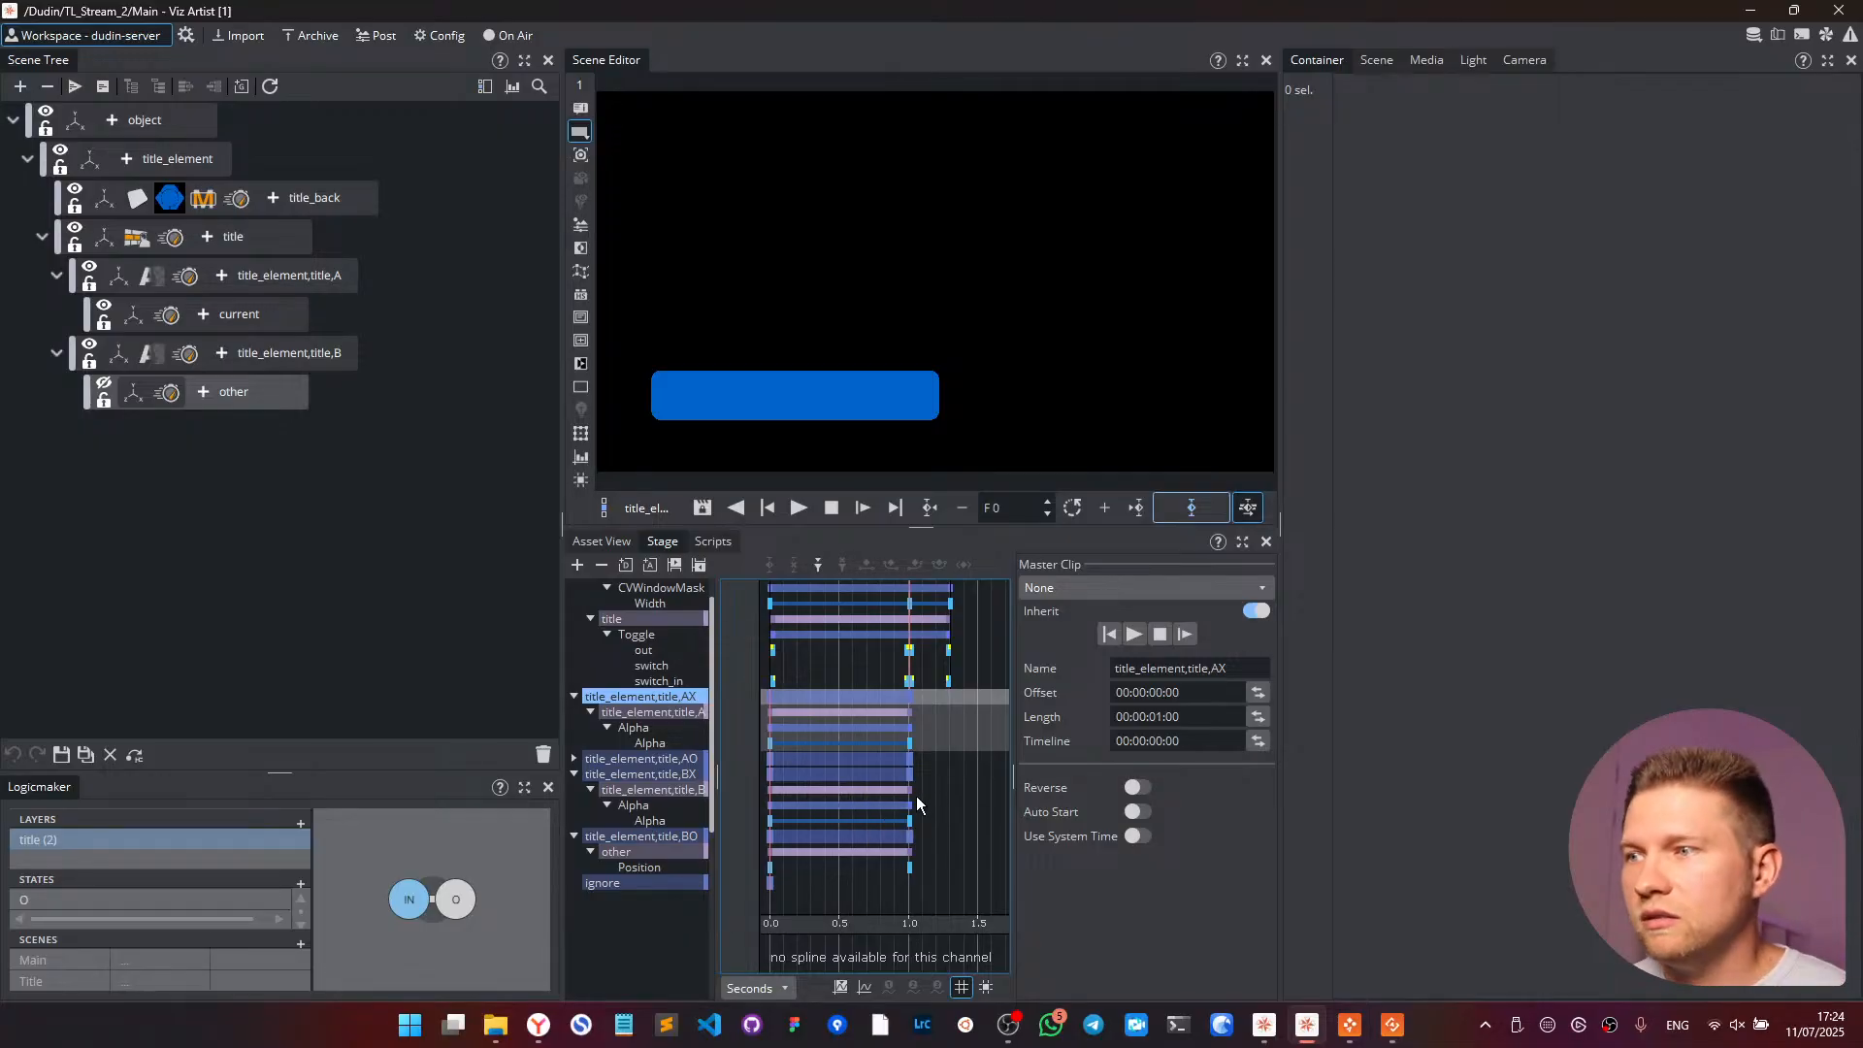
left_click(771, 820)
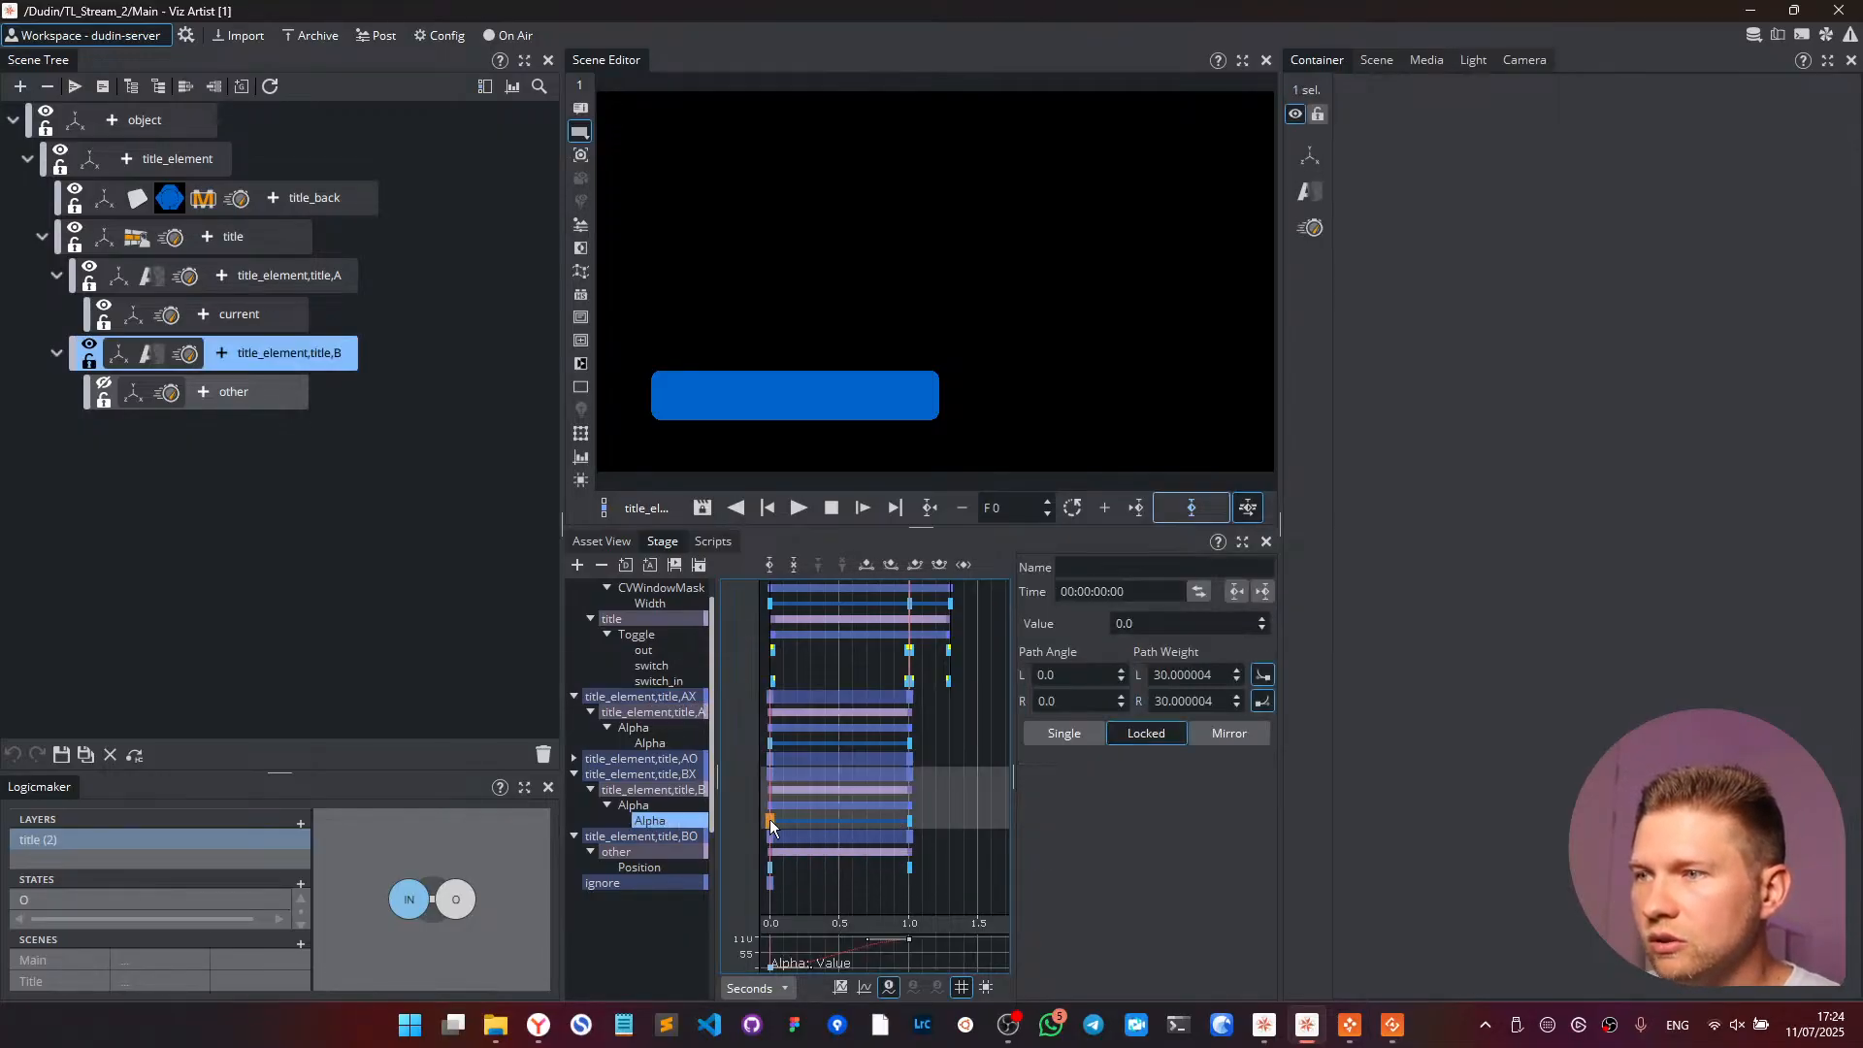
left_click_drag(945, 810, 740, 801)
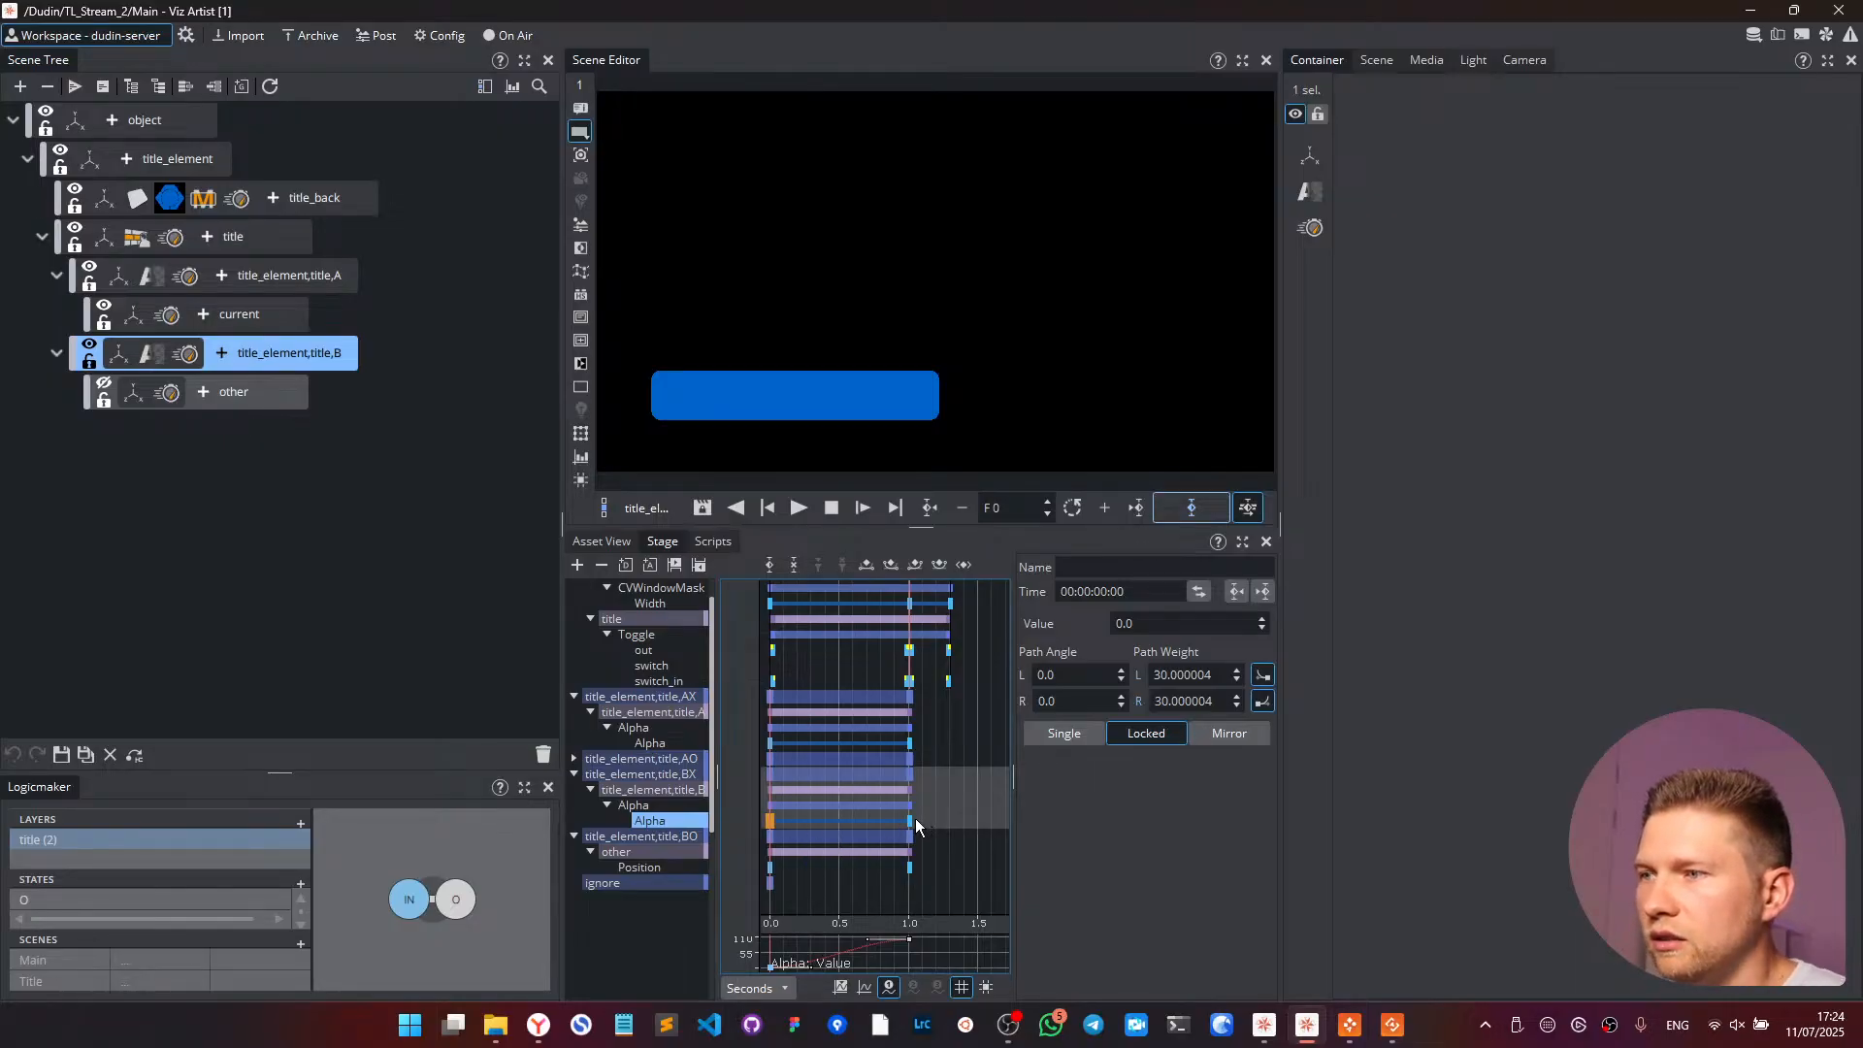
- Try moving the end Alpha keyframe of title_element,title,BX to 0.5 s, then return it to 1 s
left_click_drag(910, 820, 840, 827)
left_click(841, 830)
left_click(841, 821)
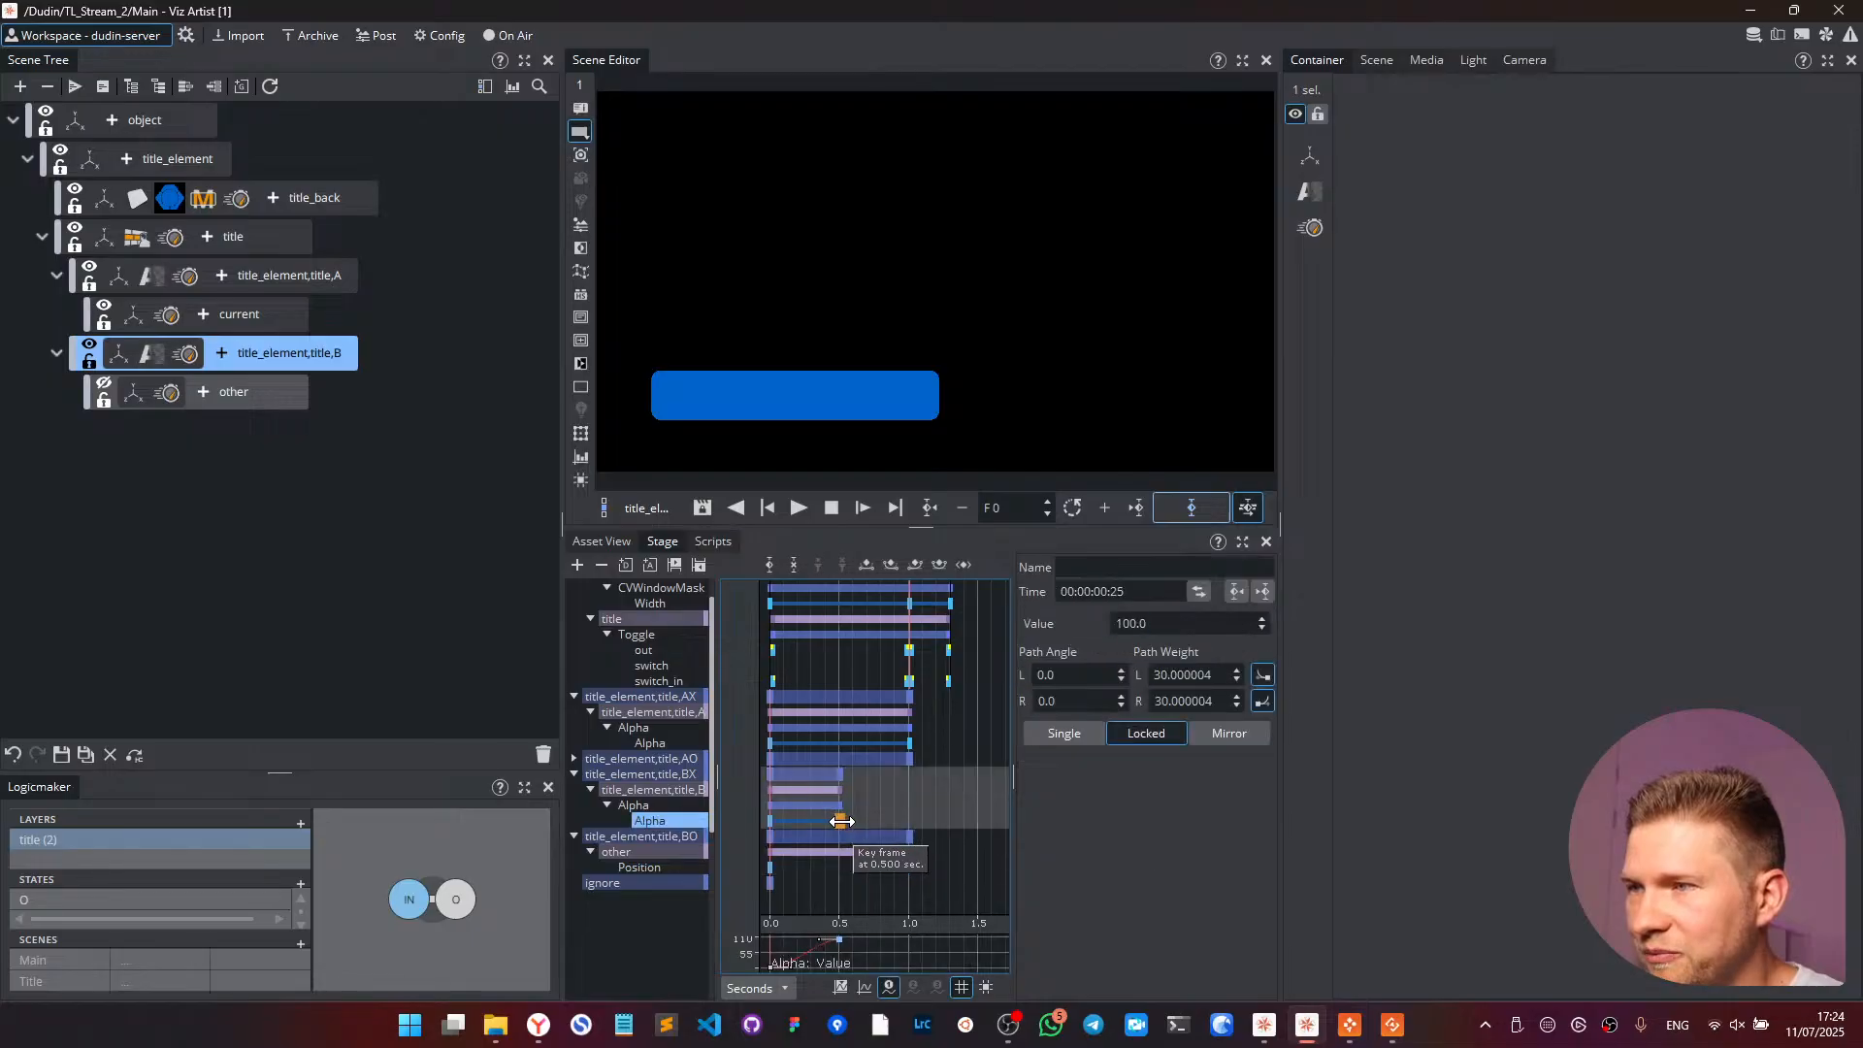
left_click_drag(841, 821, 910, 821)
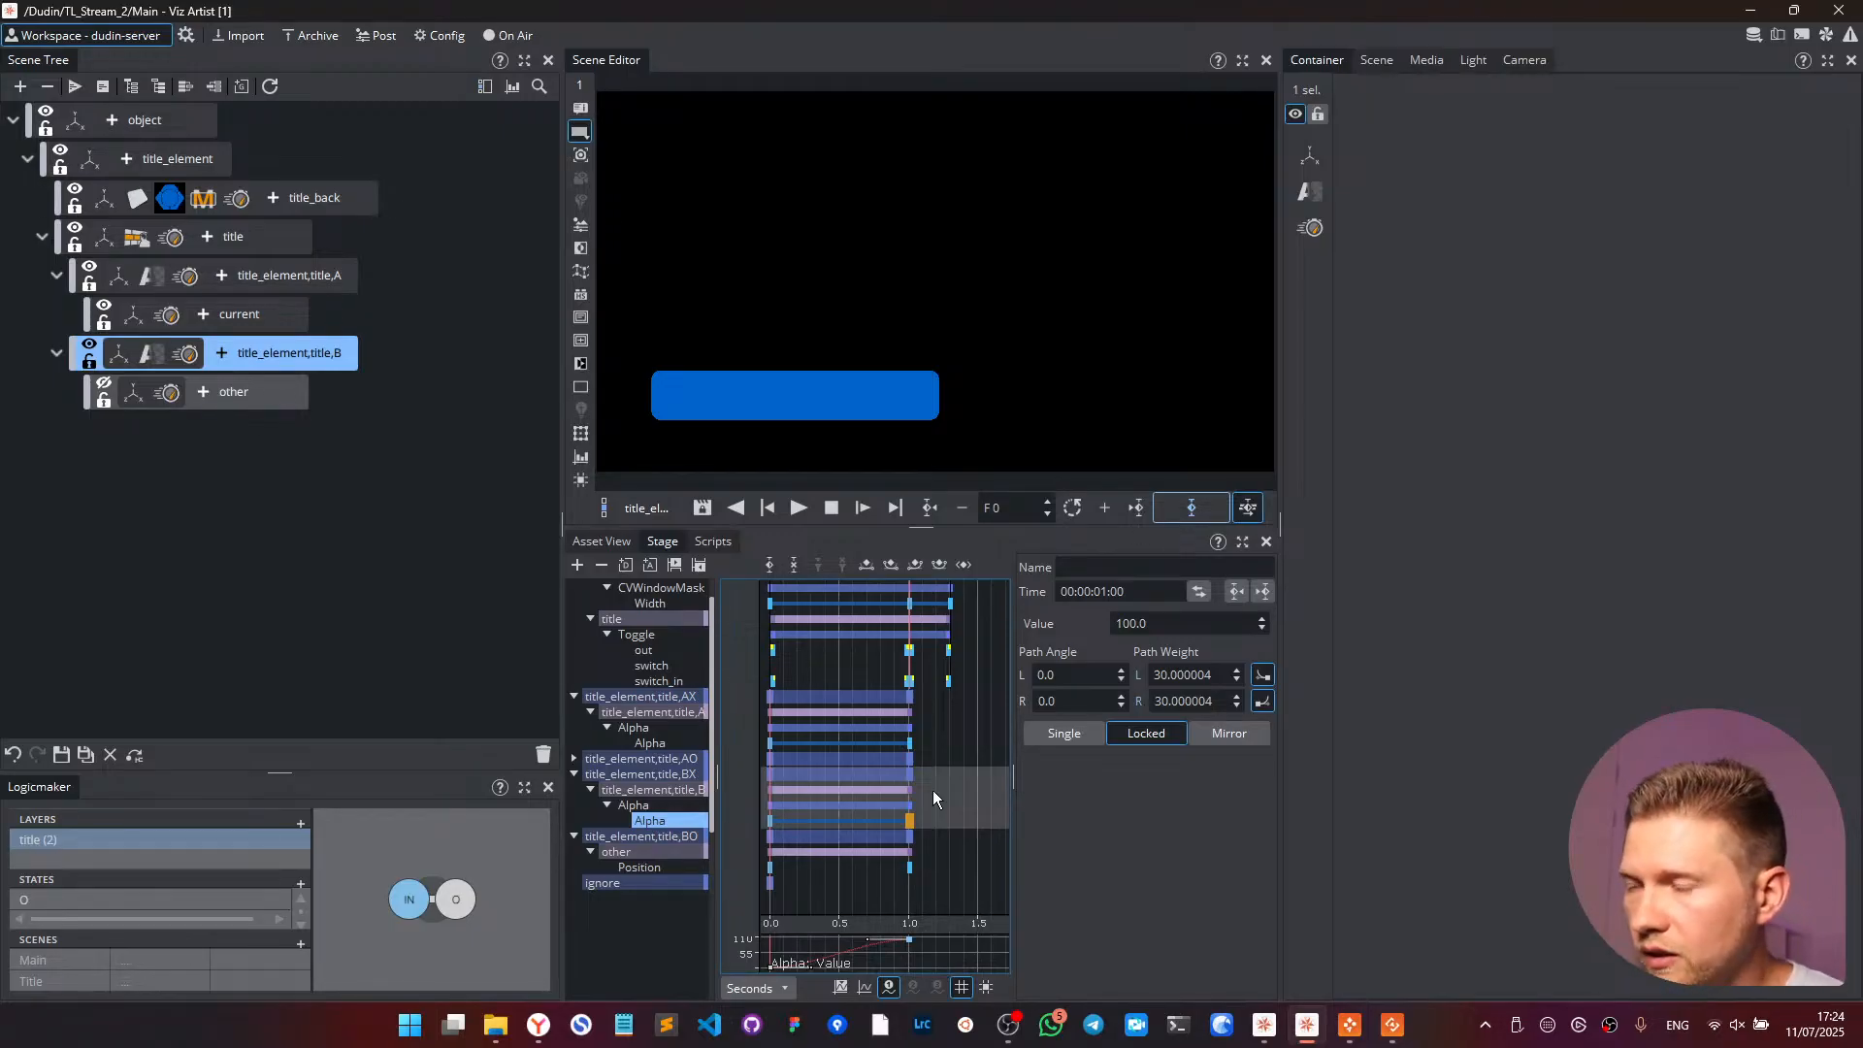
- Inspect the title_element,title,AX director and the Toggle plugin's settings and channels in the title director
left_click(934, 732)
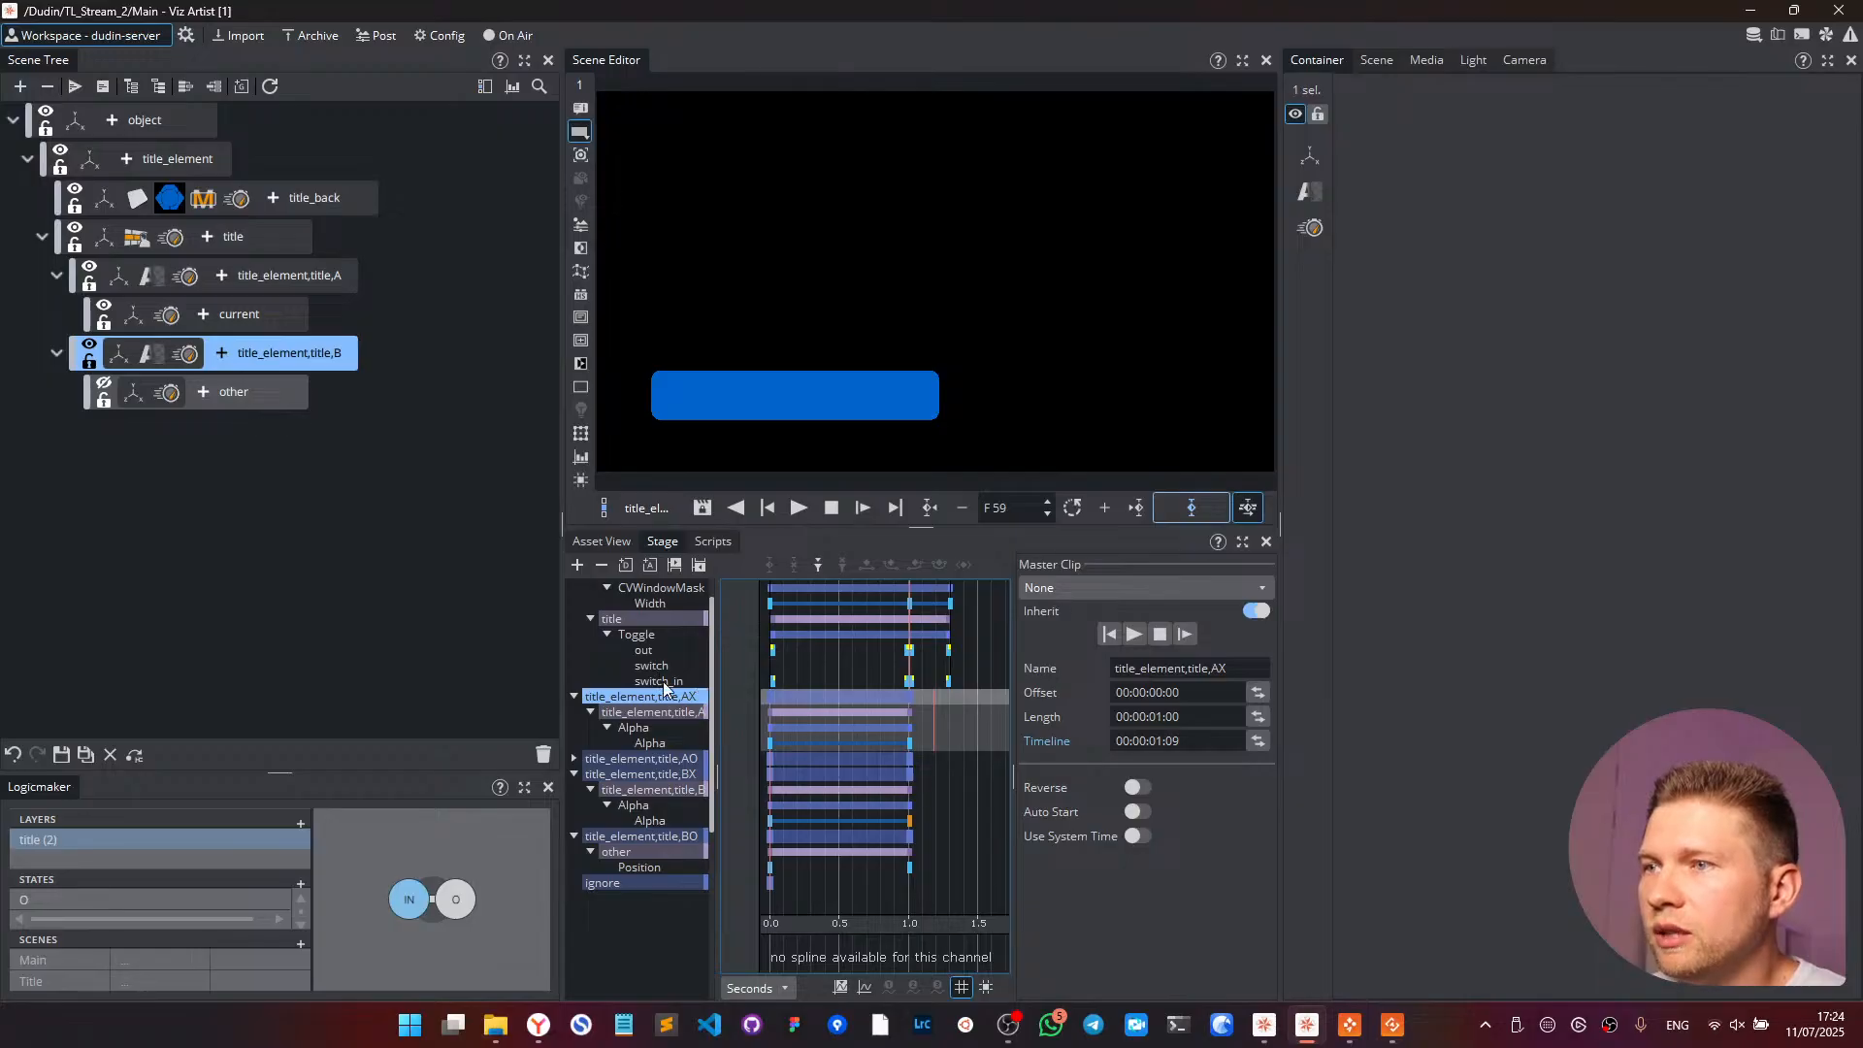
scroll(661, 681, "up", 1)
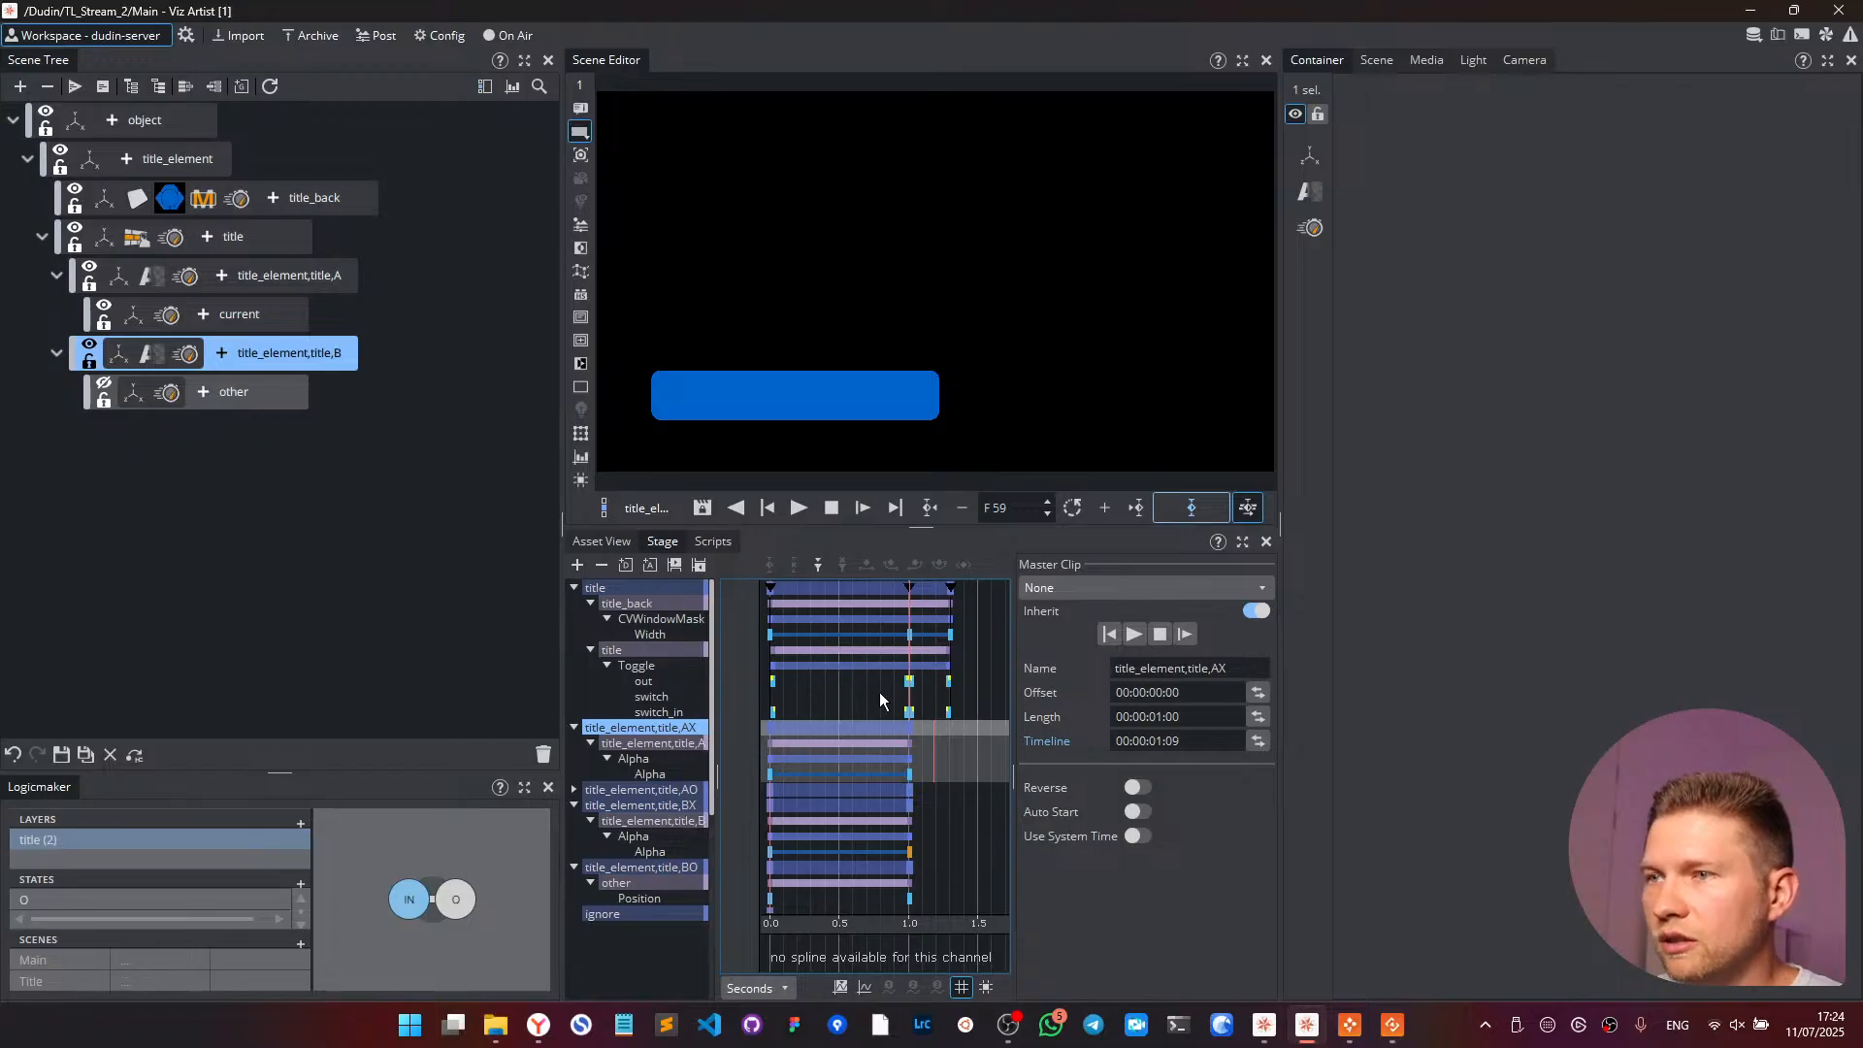
left_click(633, 663)
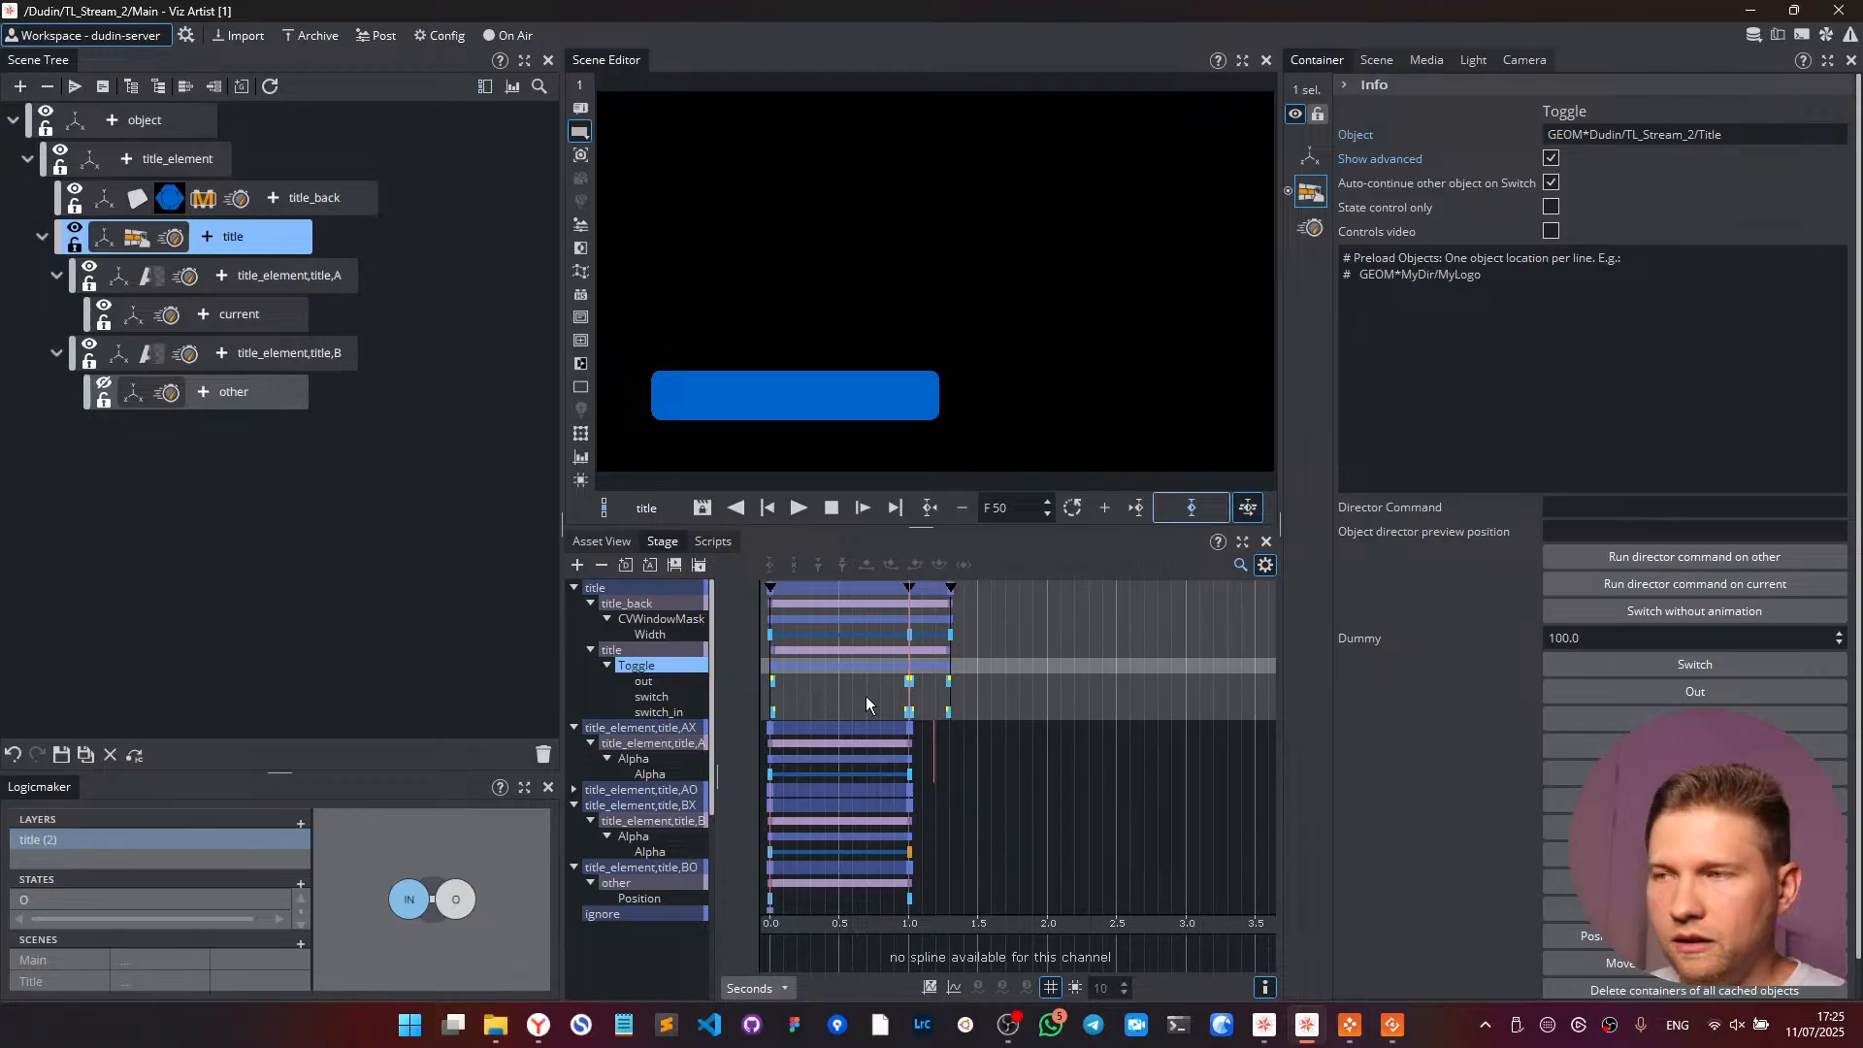
key("ctrl")
key("ctrl")
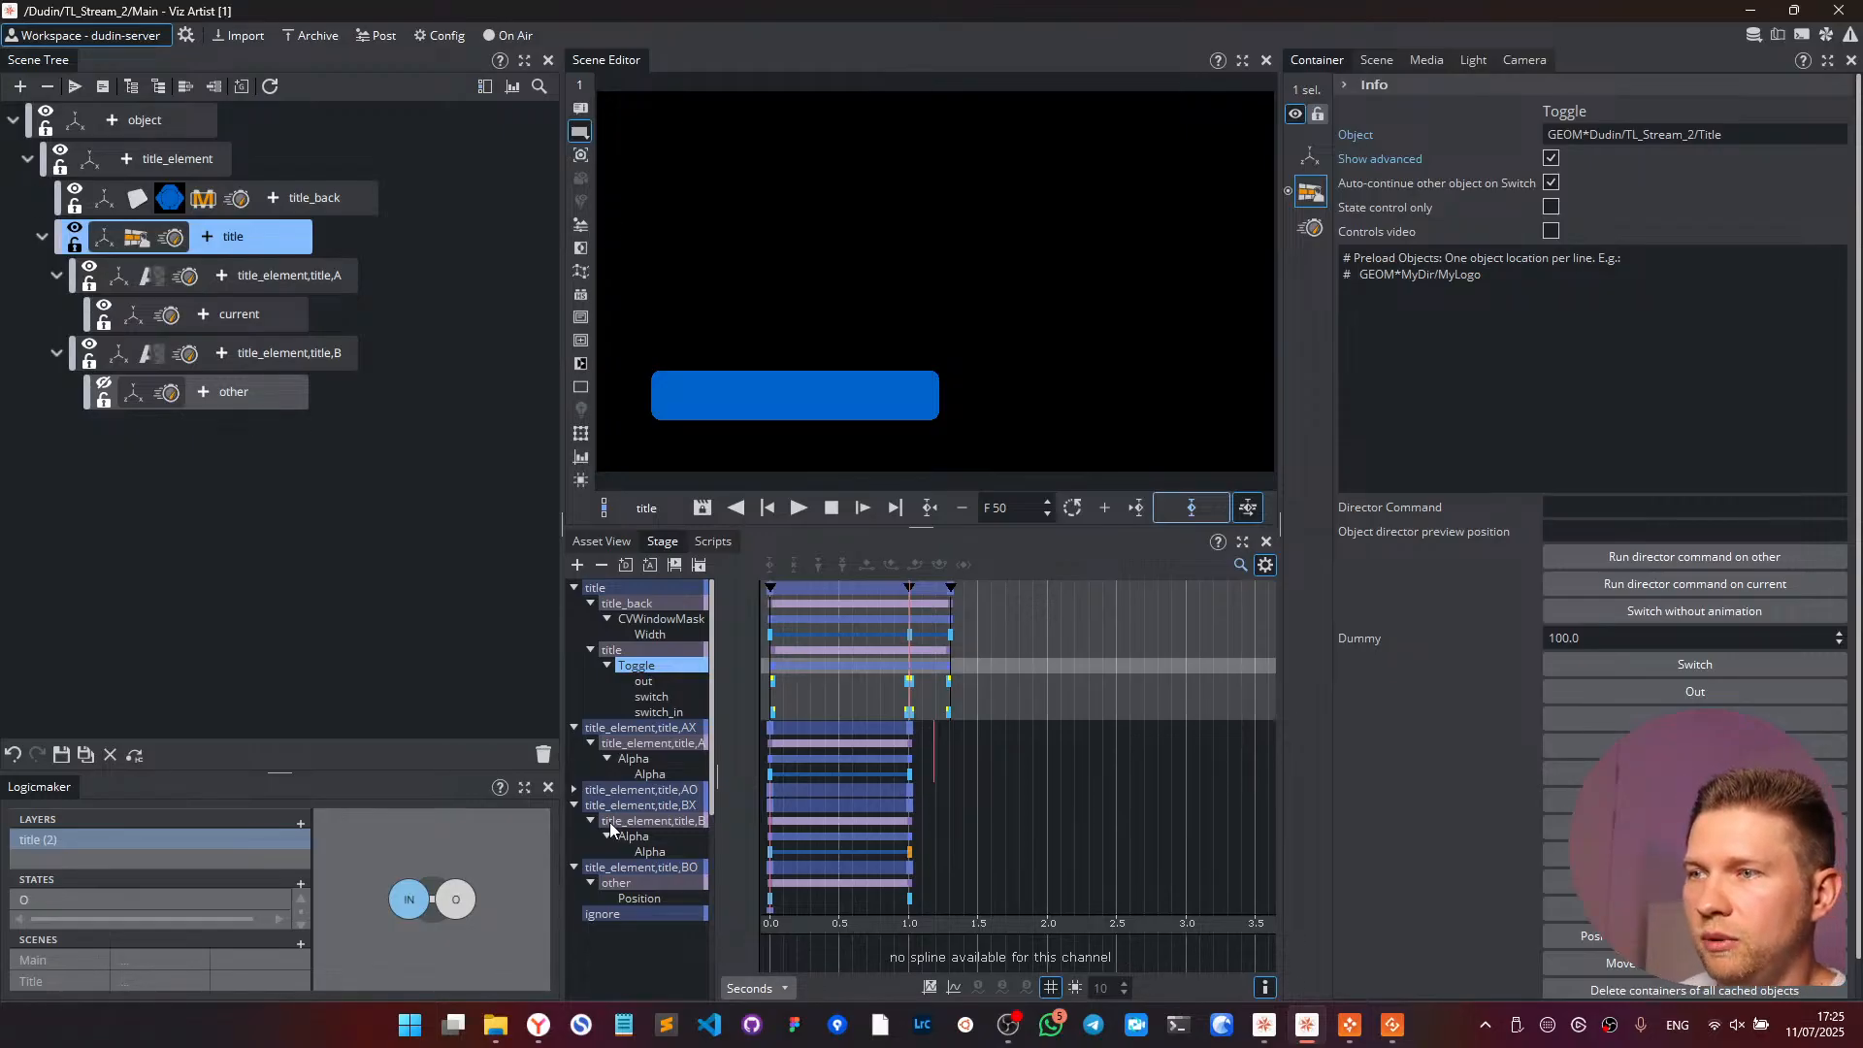
left_click(684, 729)
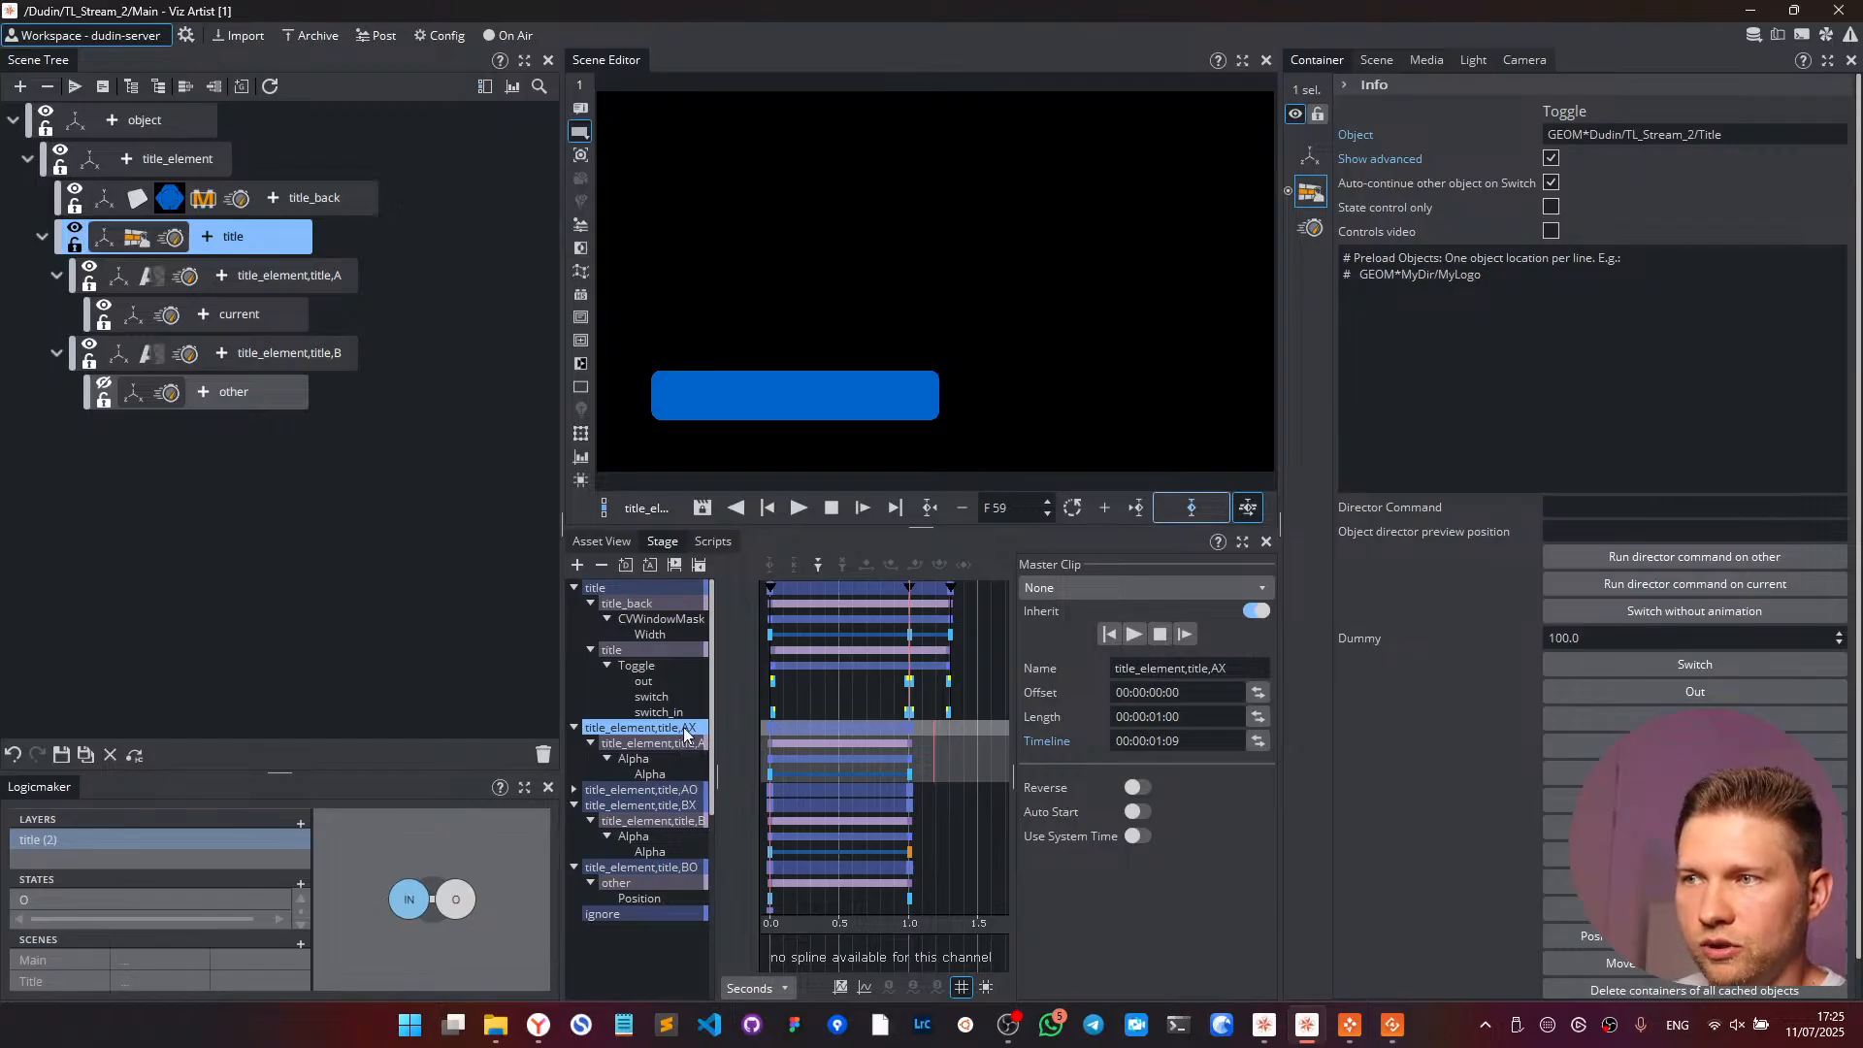
- Try moving the Toggle's switch_in keyframe just before 1 s to 0.1 s, then back towards 1 s
left_click(907, 713)
left_click(907, 713)
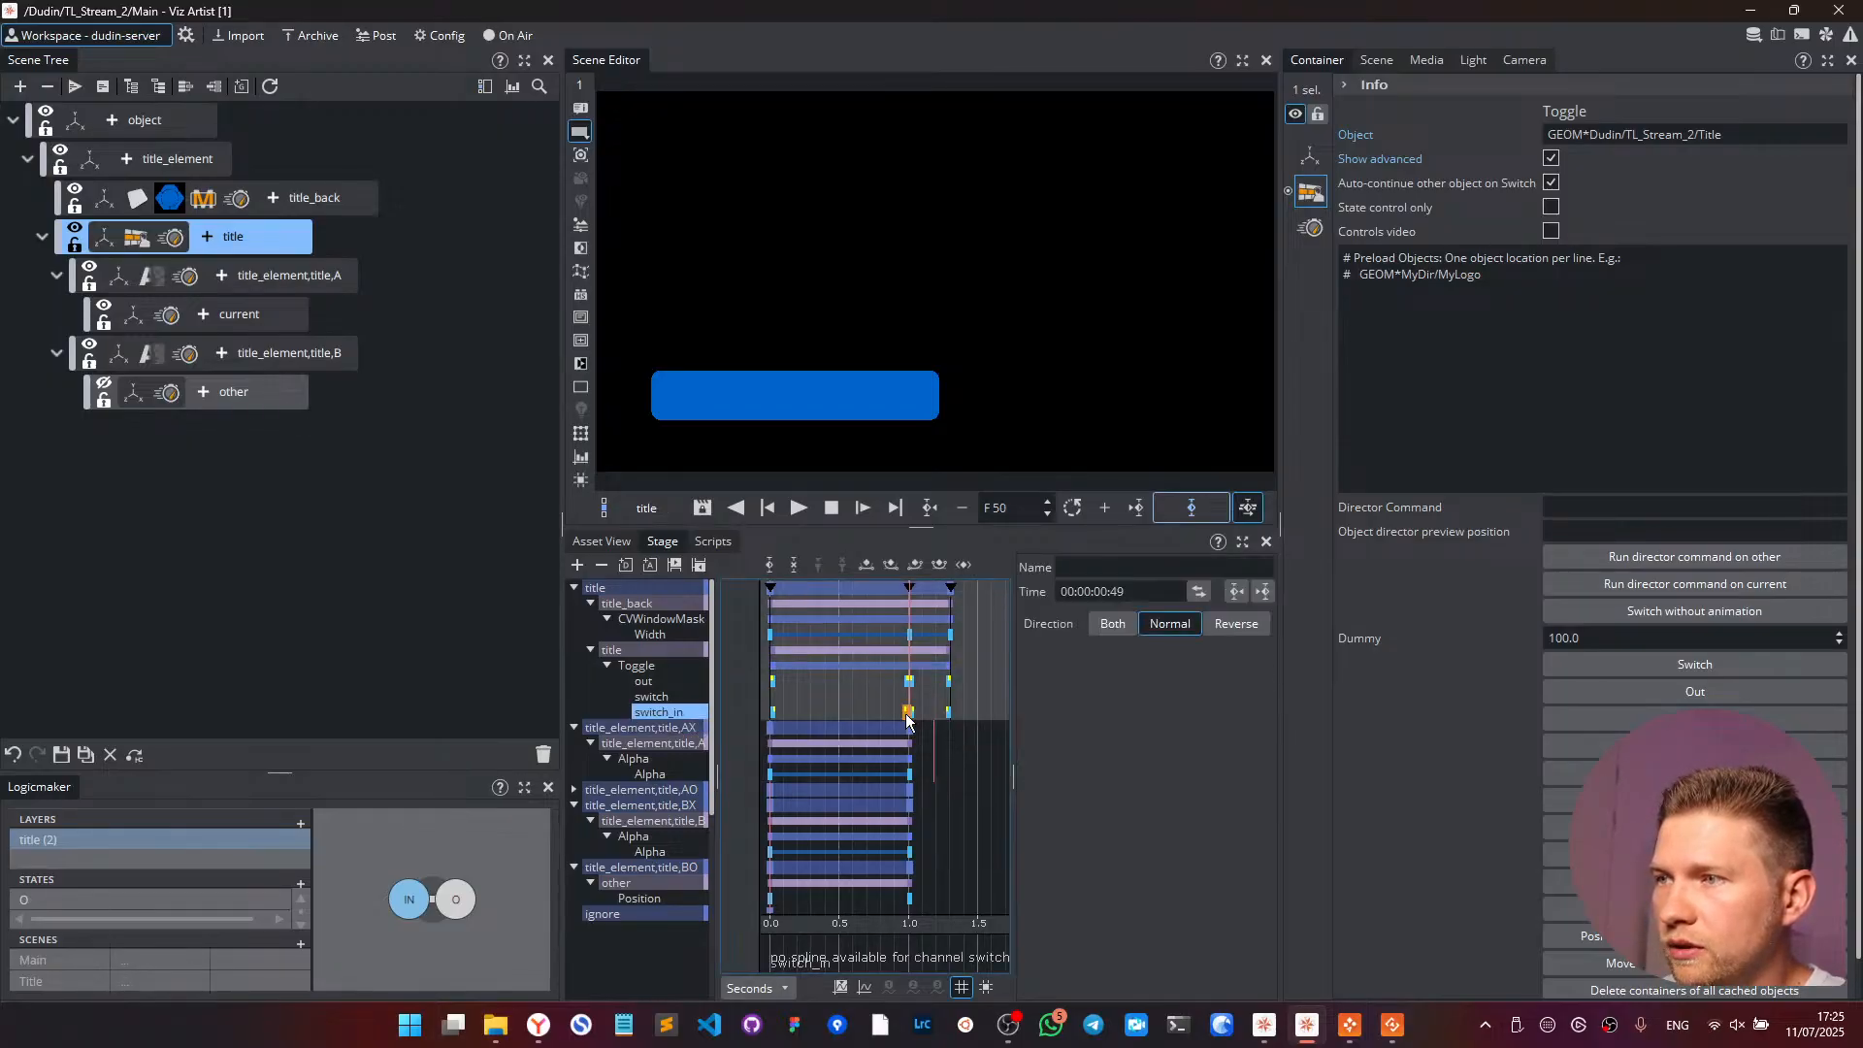
left_click_drag(907, 713, 783, 716)
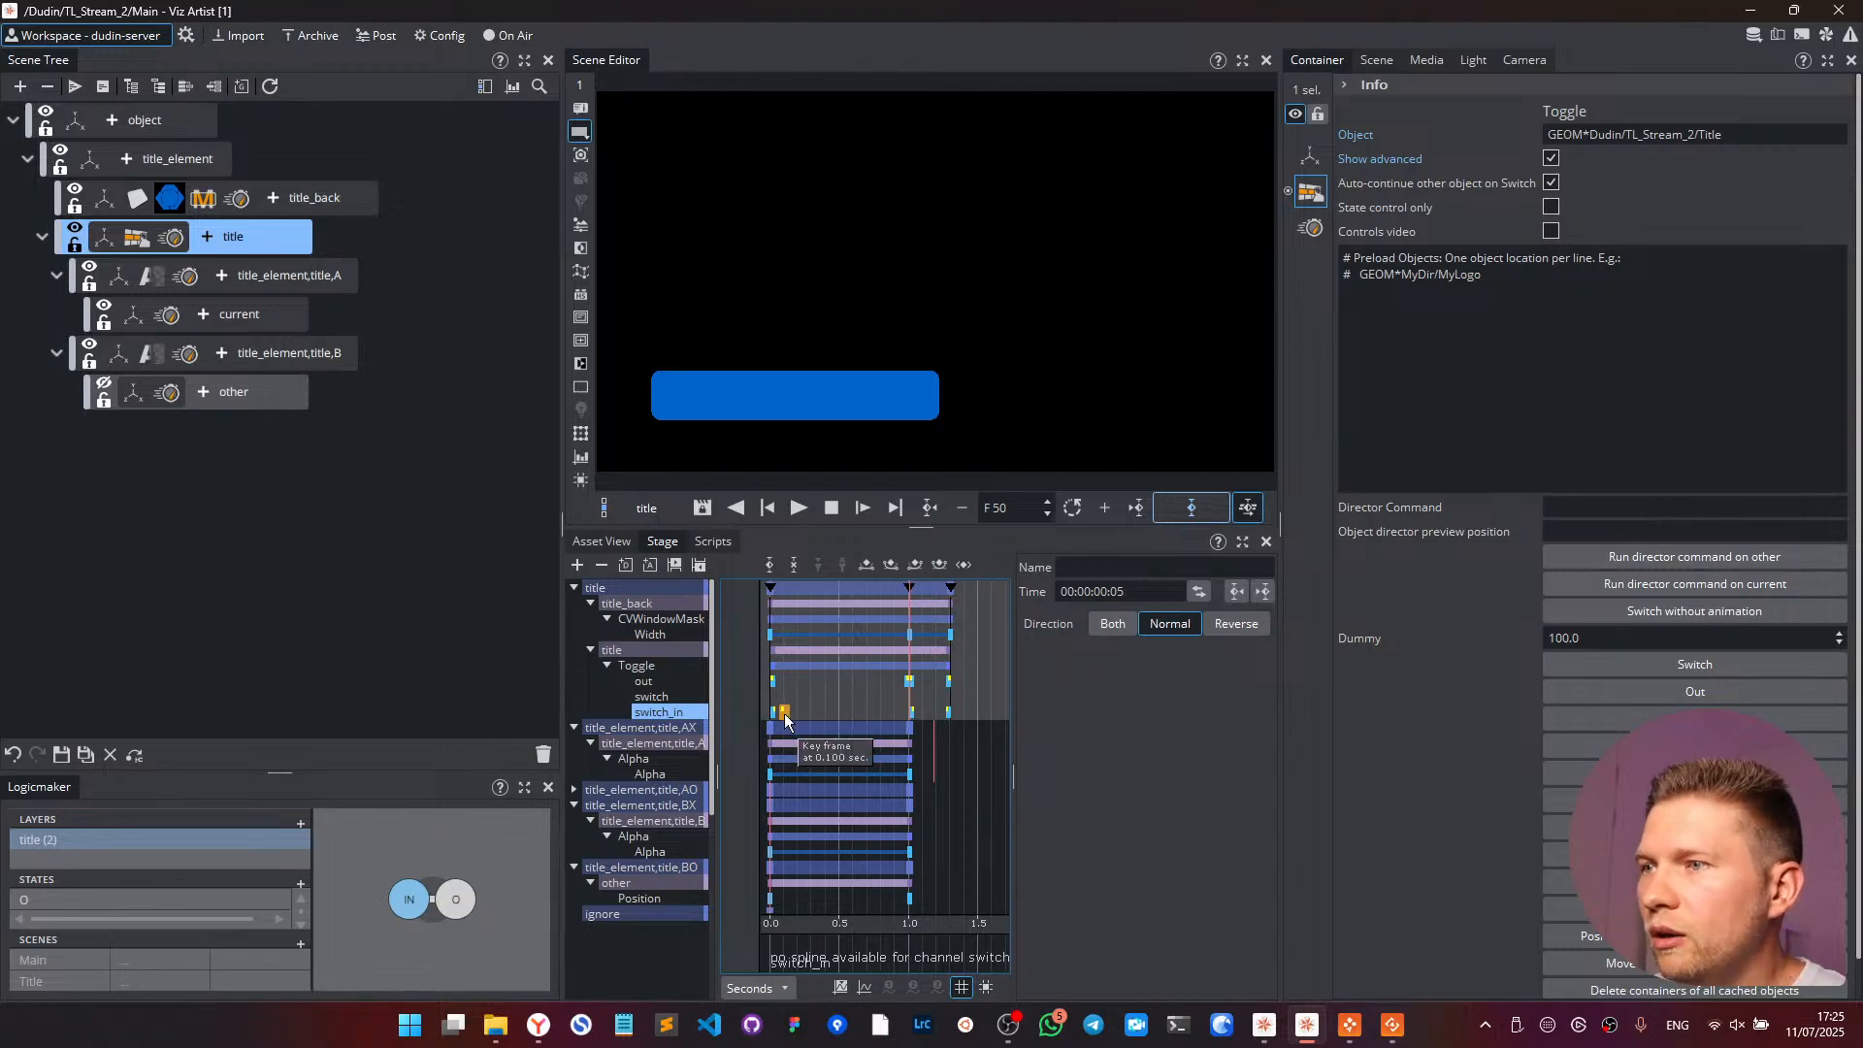
left_click_drag(784, 713, 902, 715)
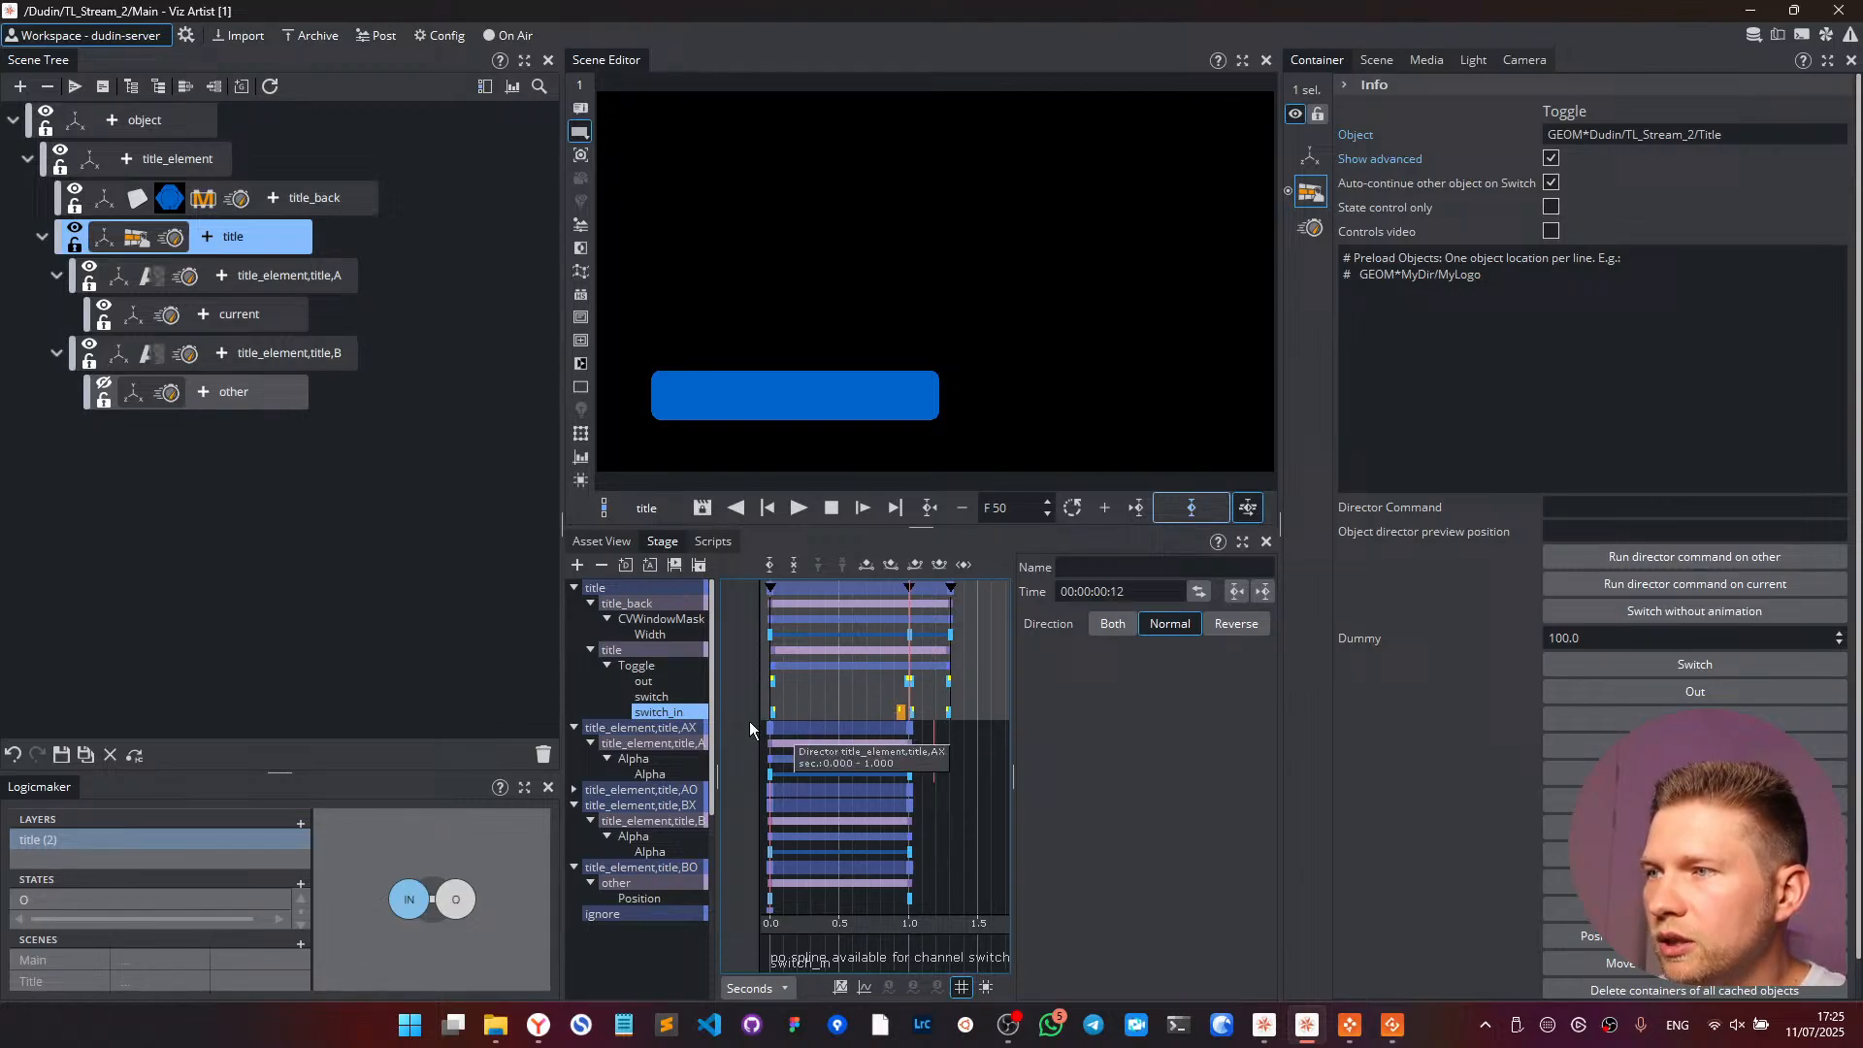
- Move the Normal-direction switch_in keyframe of the title Toggle to frame 46, at 0.92 s
left_click(672, 718)
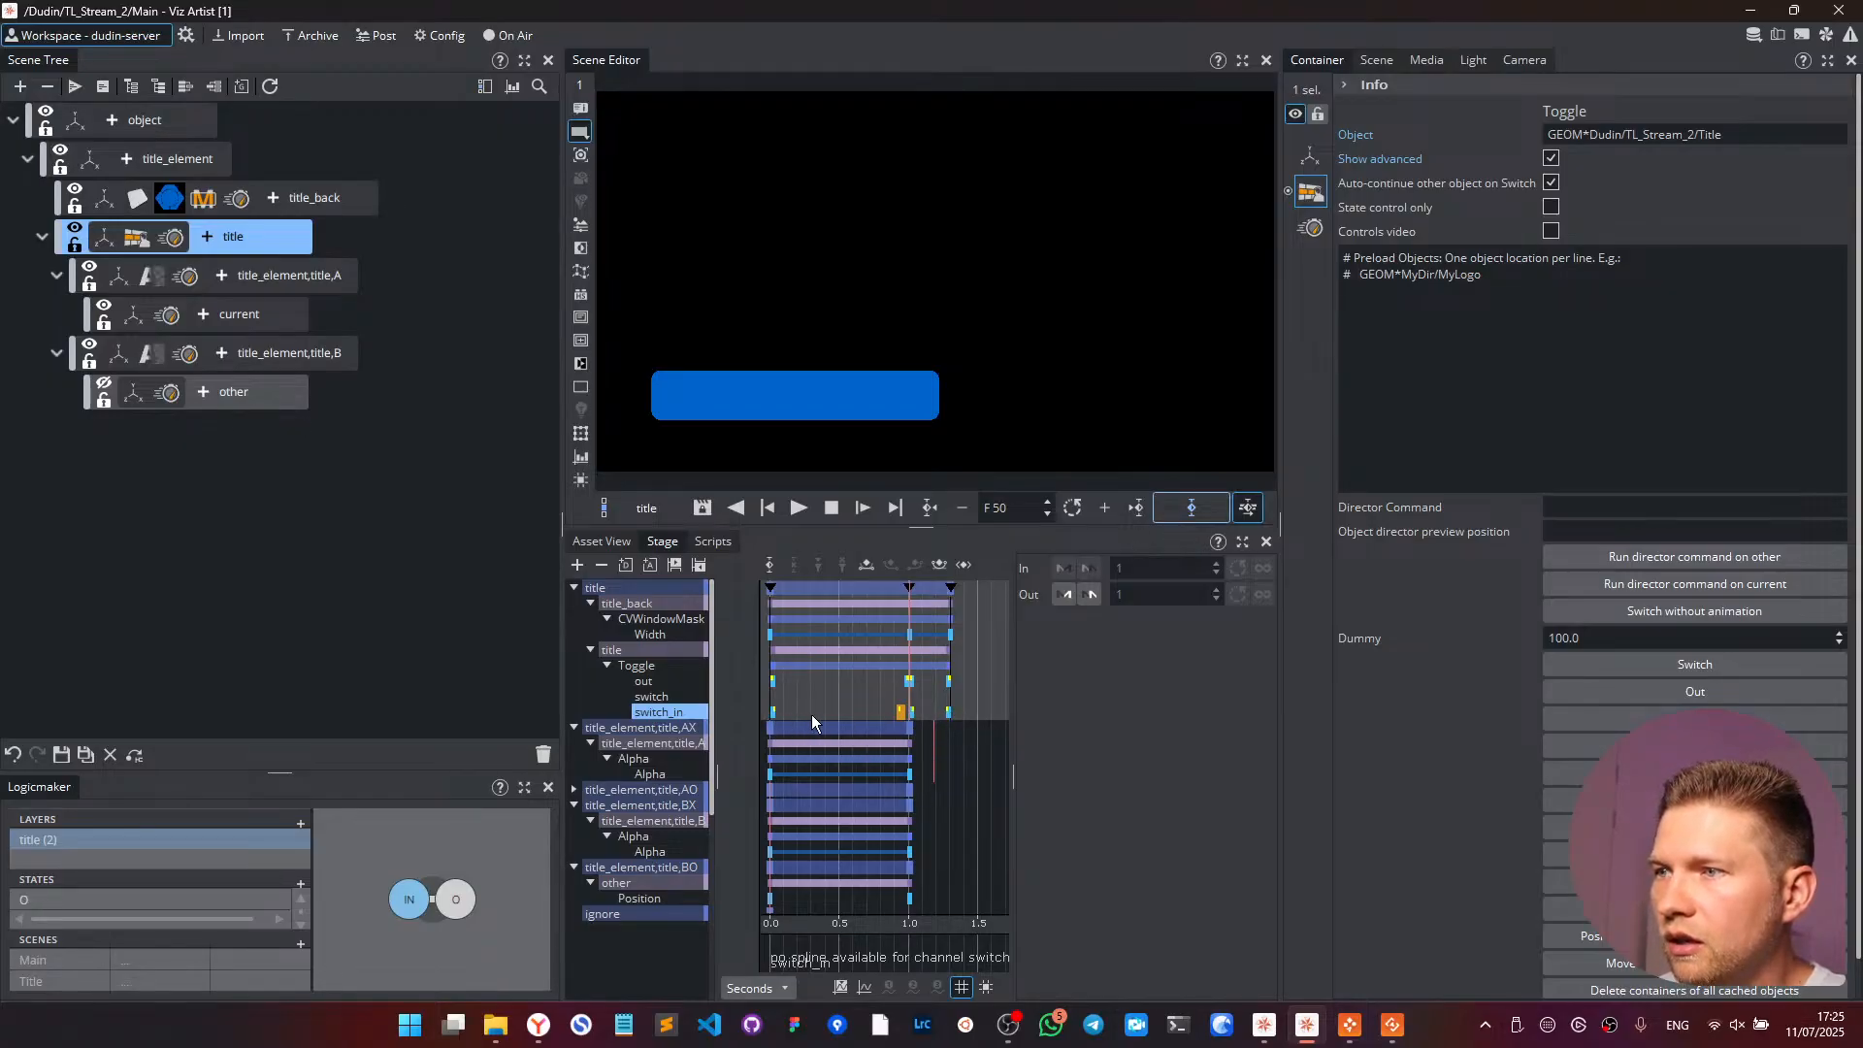
left_click_drag(894, 710, 879, 716)
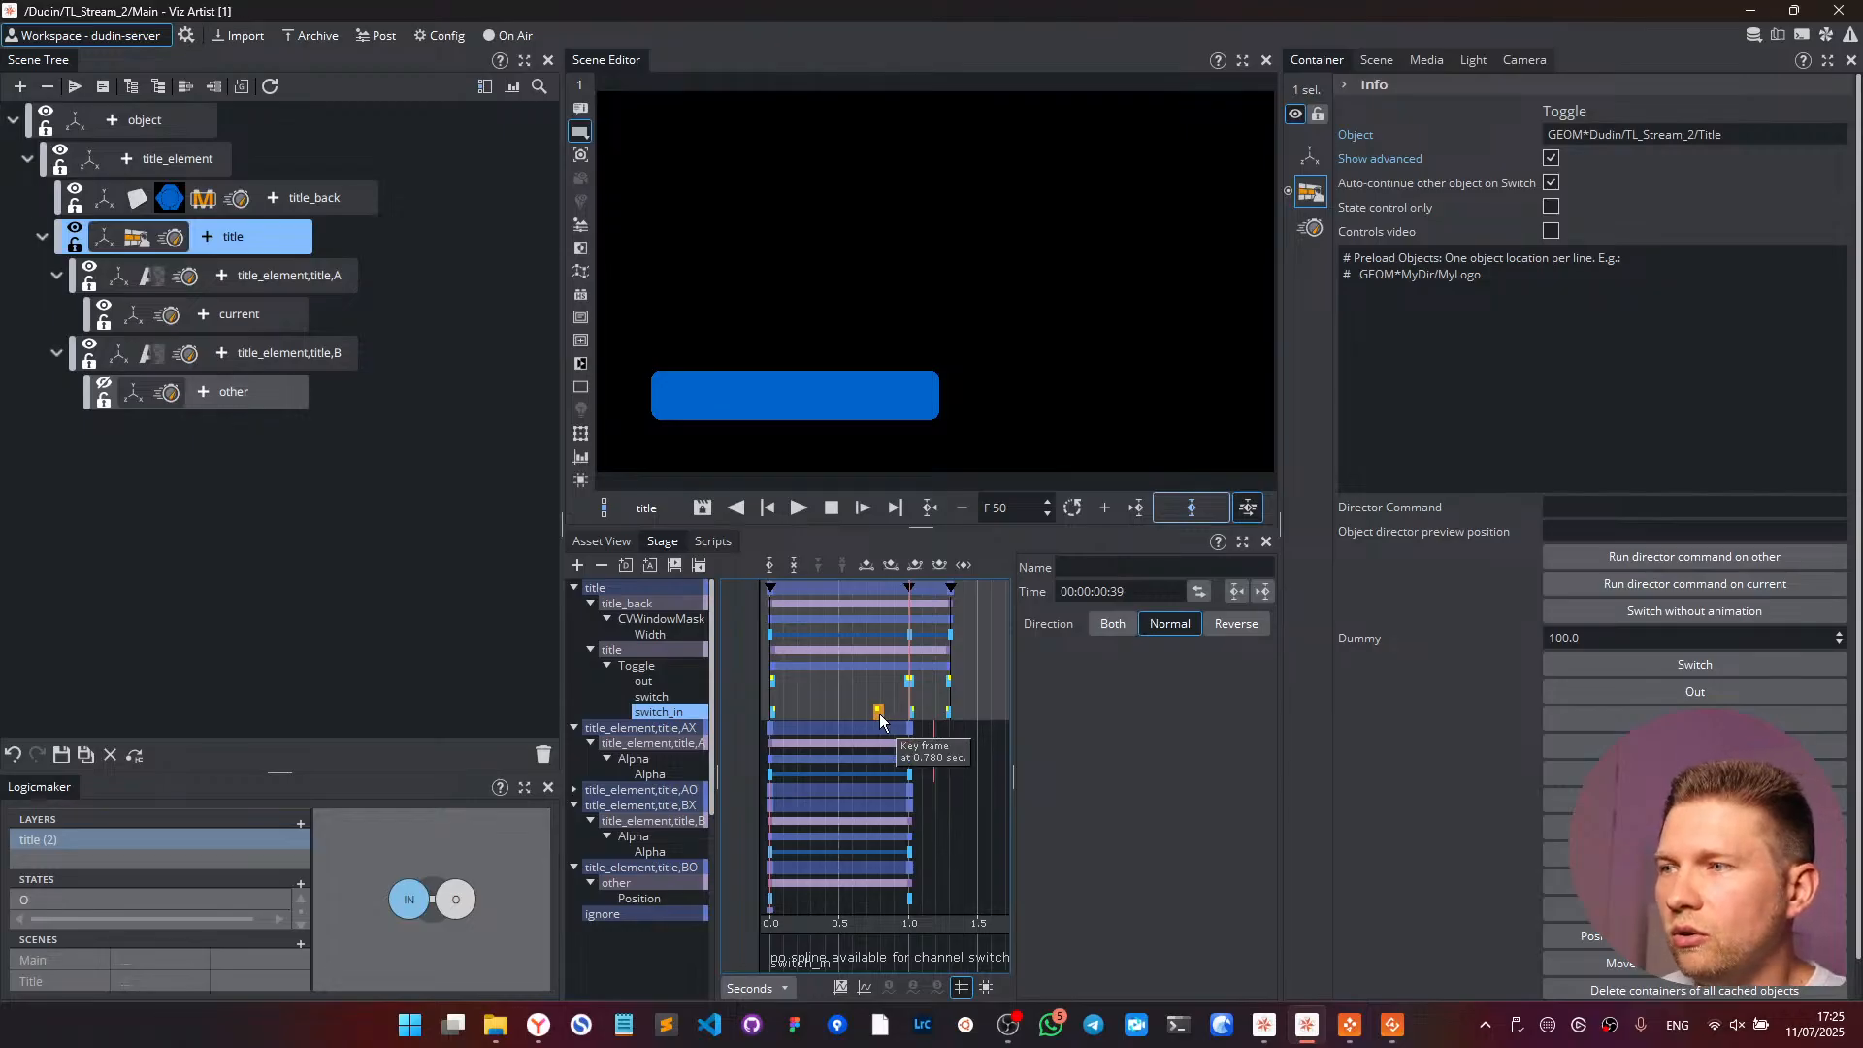
left_click_drag(879, 713, 900, 715)
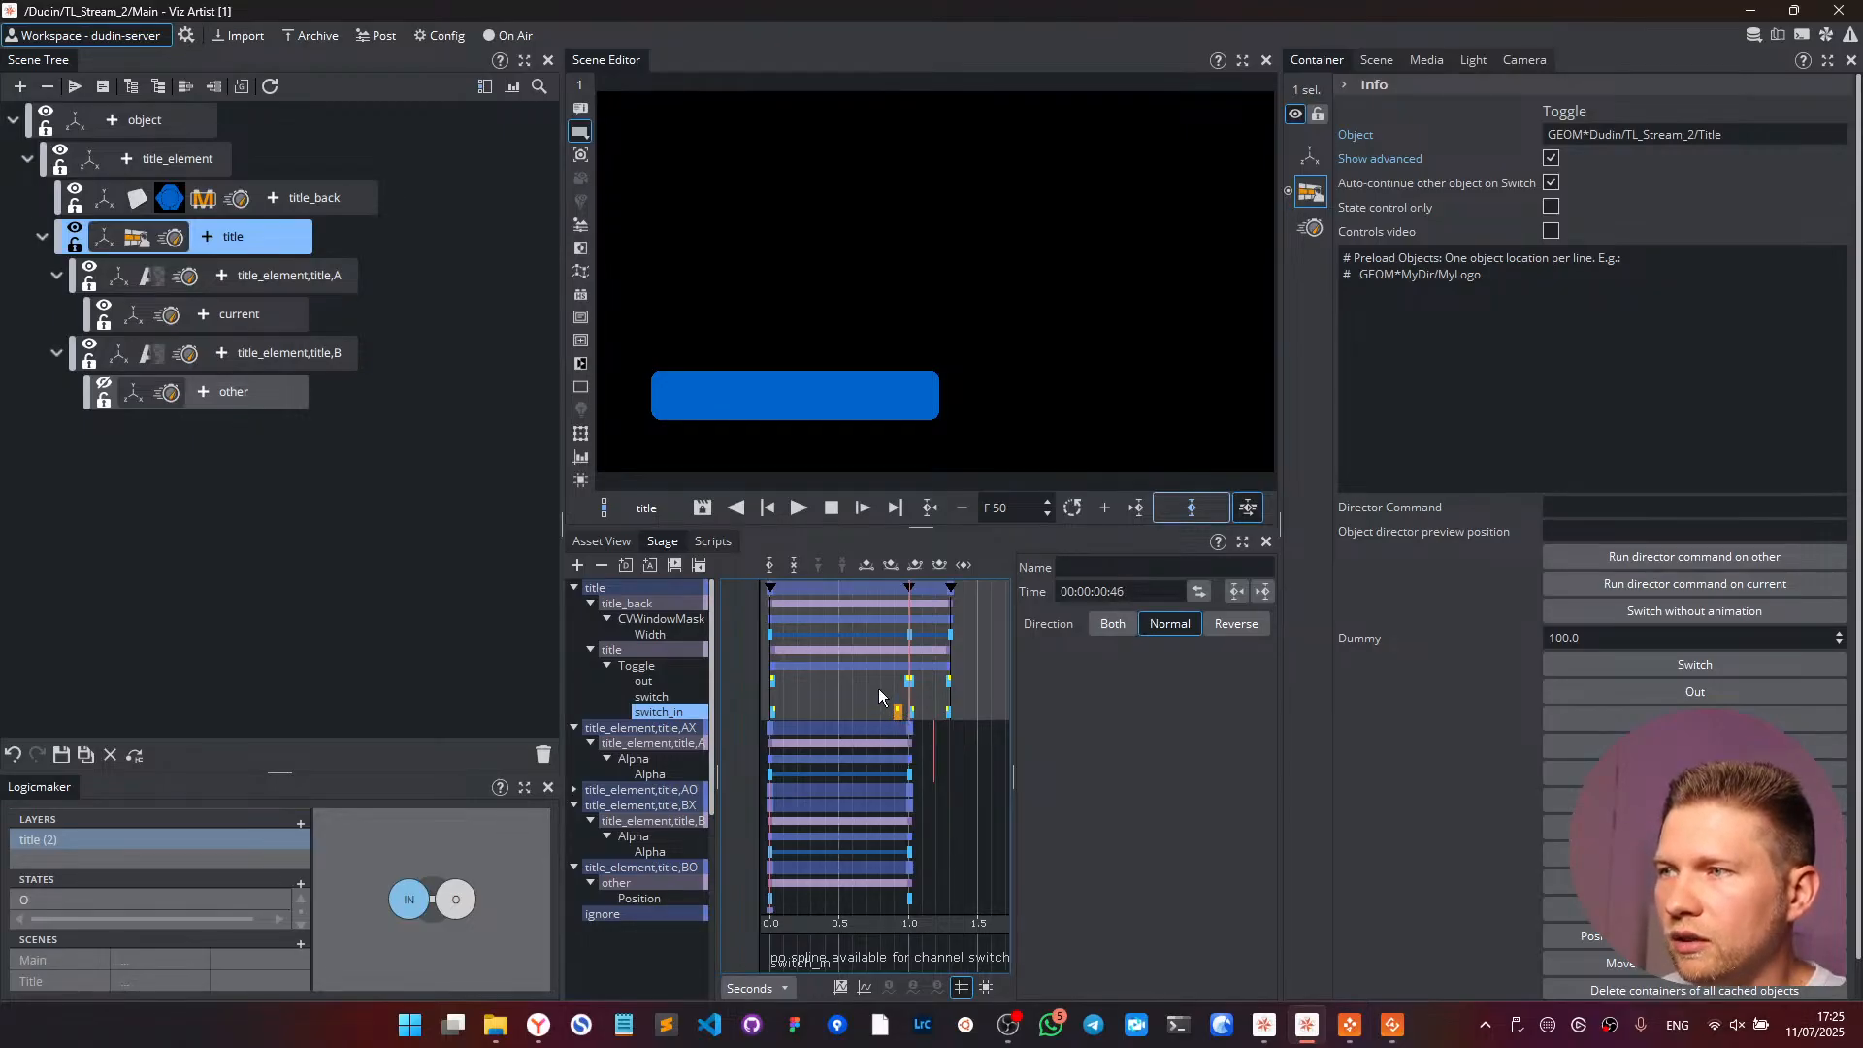
- Scrub the title director to frame 29 and compare the Direction settings of the switch_in keyframes at 0.92 s and 0.02 s
left_click(807, 681)
left_click_drag(803, 682, 852, 683)
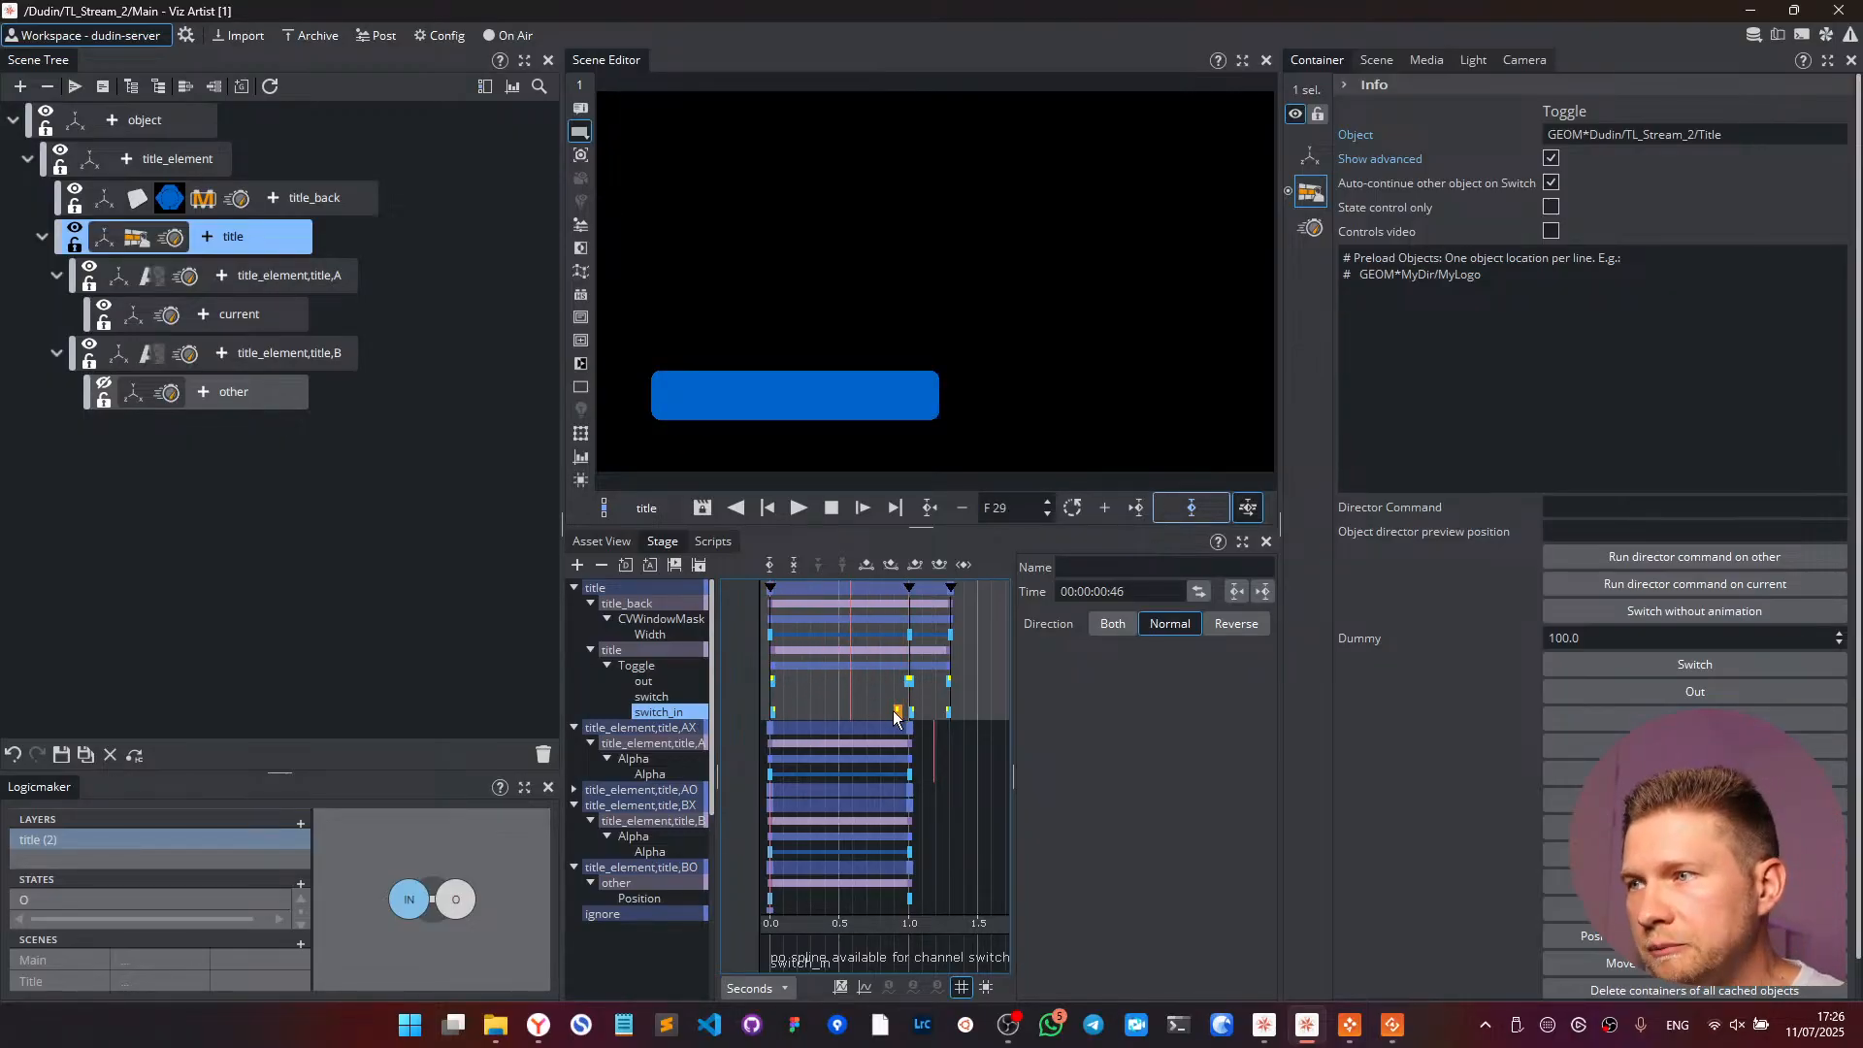
left_click(1168, 622)
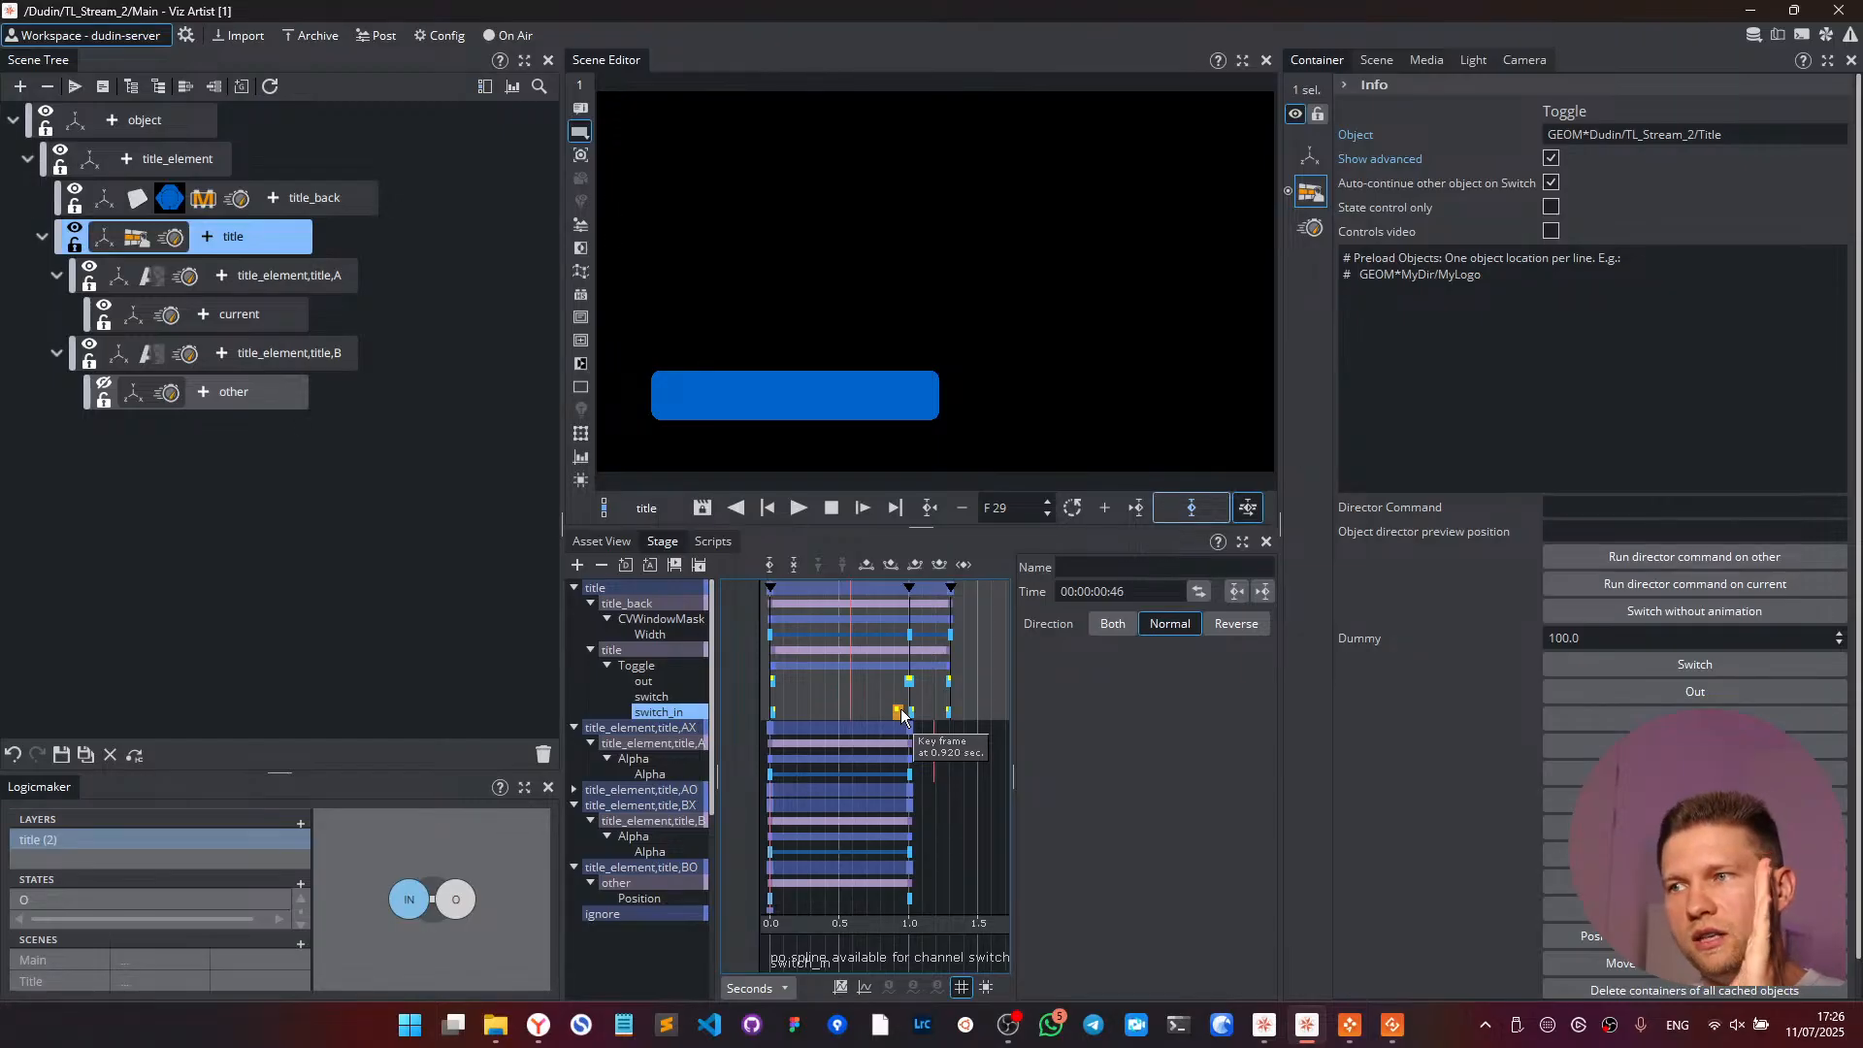
left_click_drag(901, 715, 774, 713)
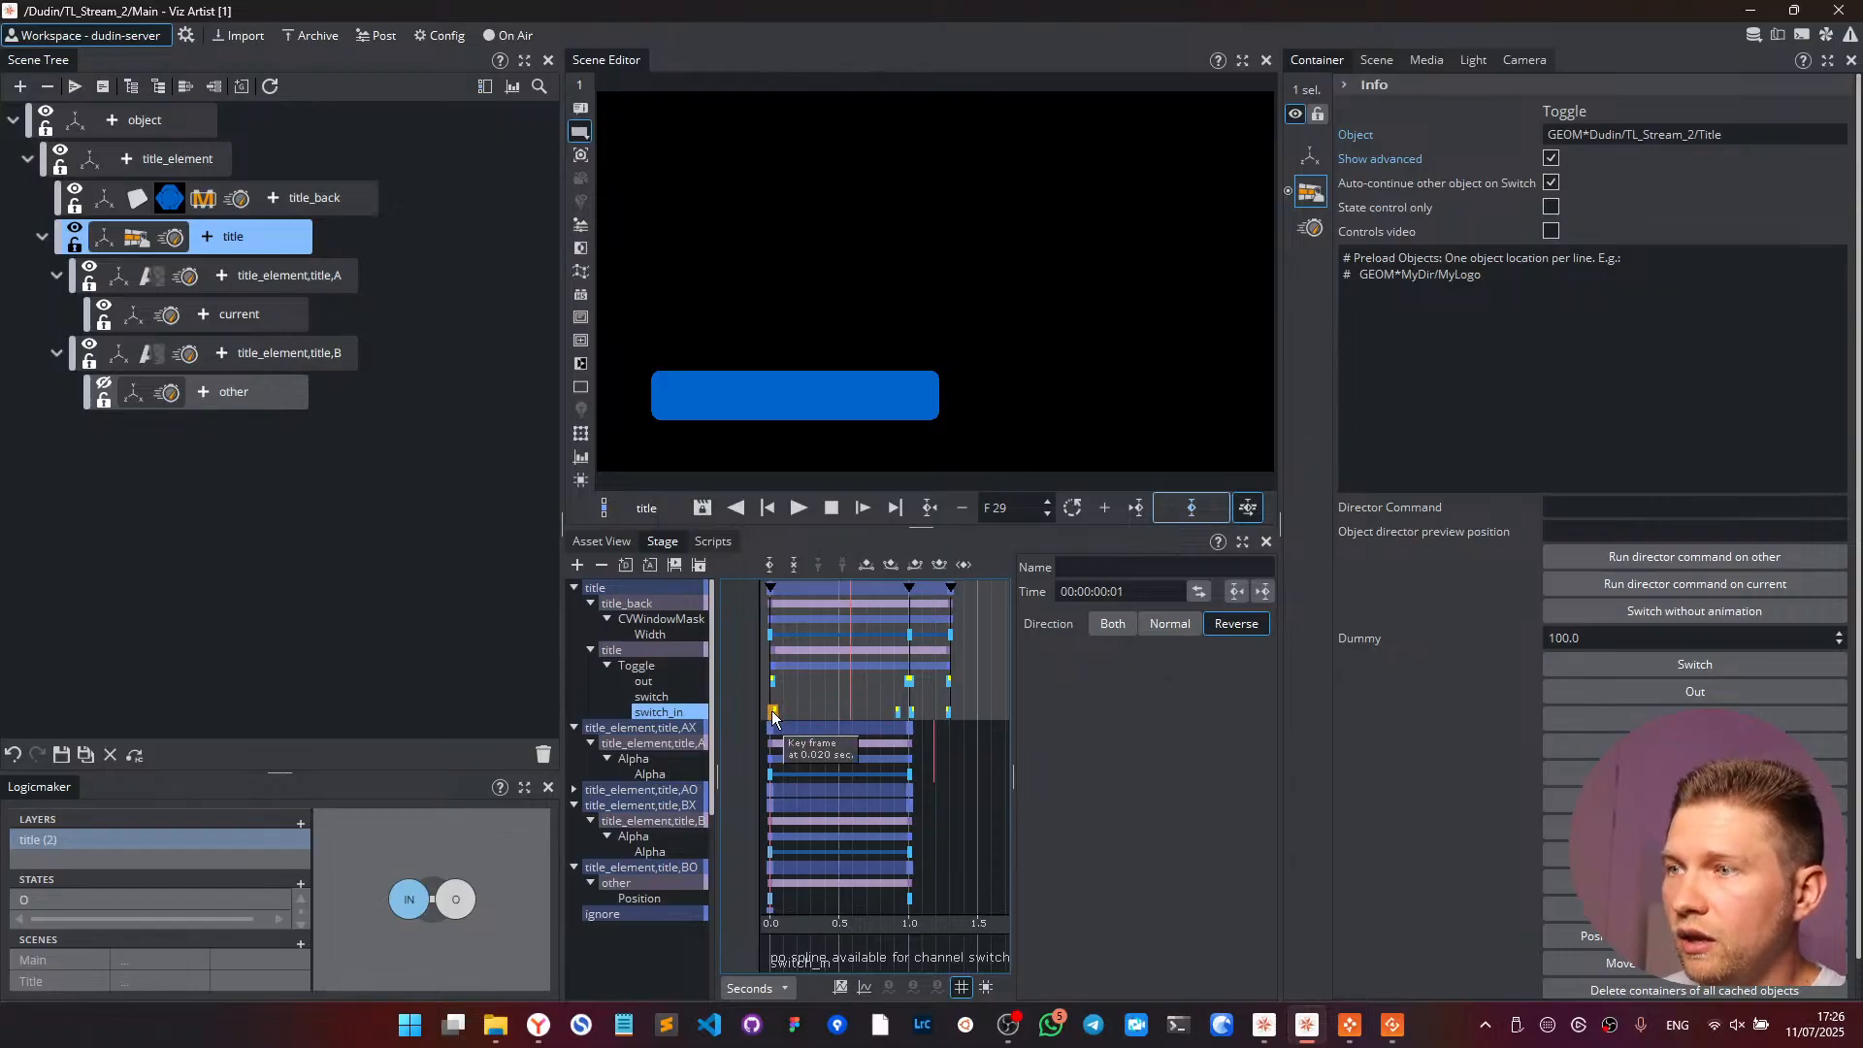
- Delete the title Toggle's switch_in keyframes at 0.02 s, near 1 s and at 1.28 s
left_click_drag(771, 710, 839, 710)
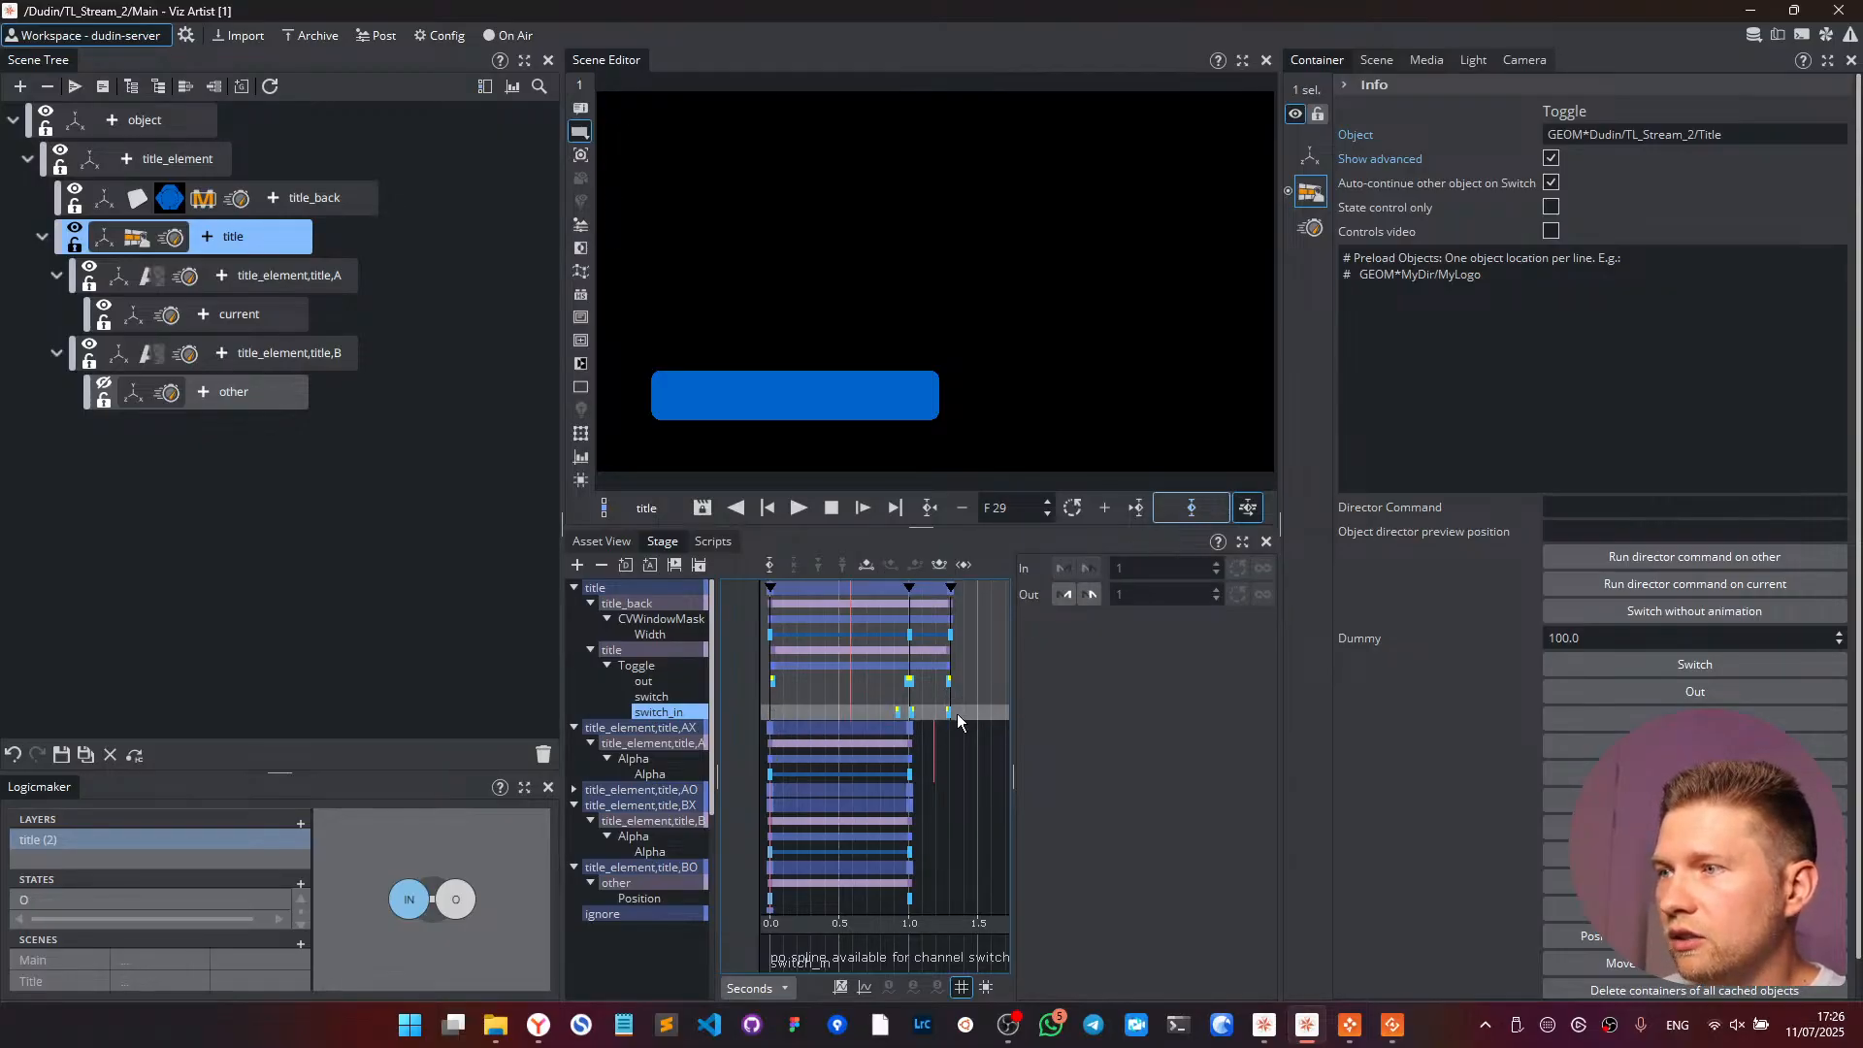
left_click(912, 713)
key("Delete")
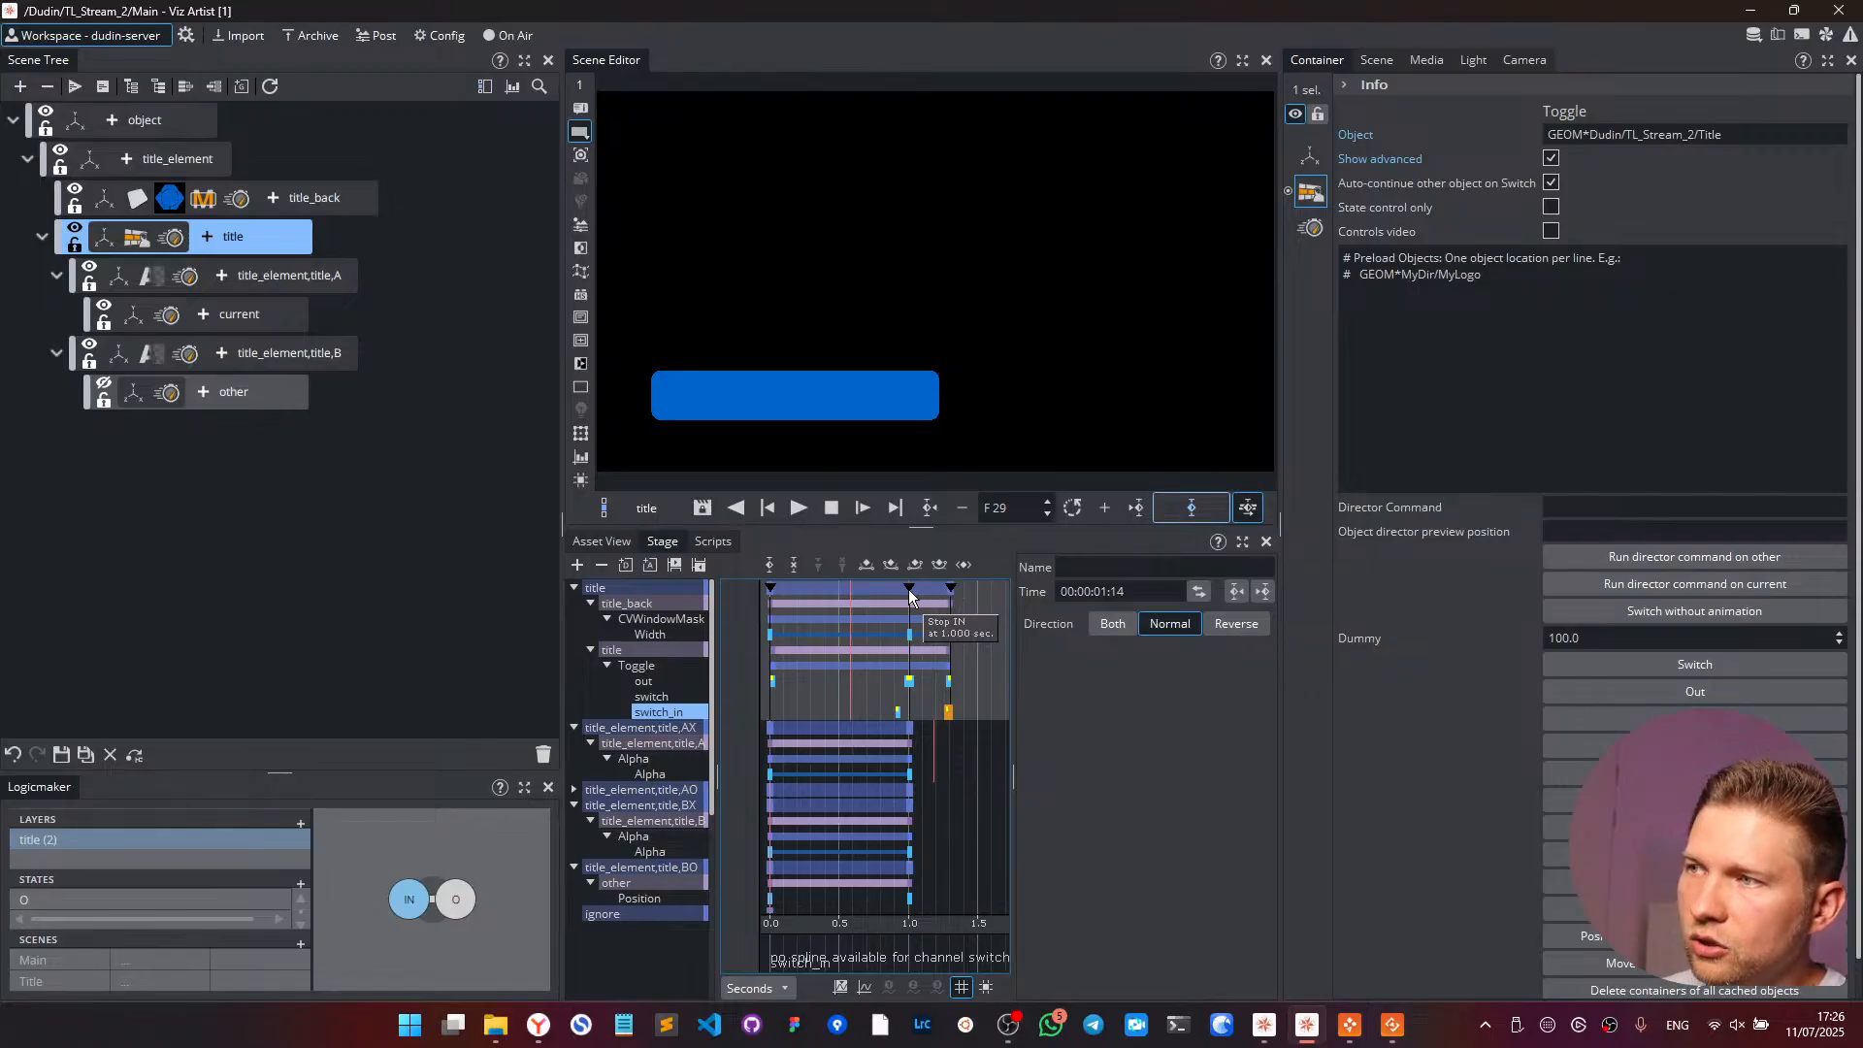
left_click(949, 704)
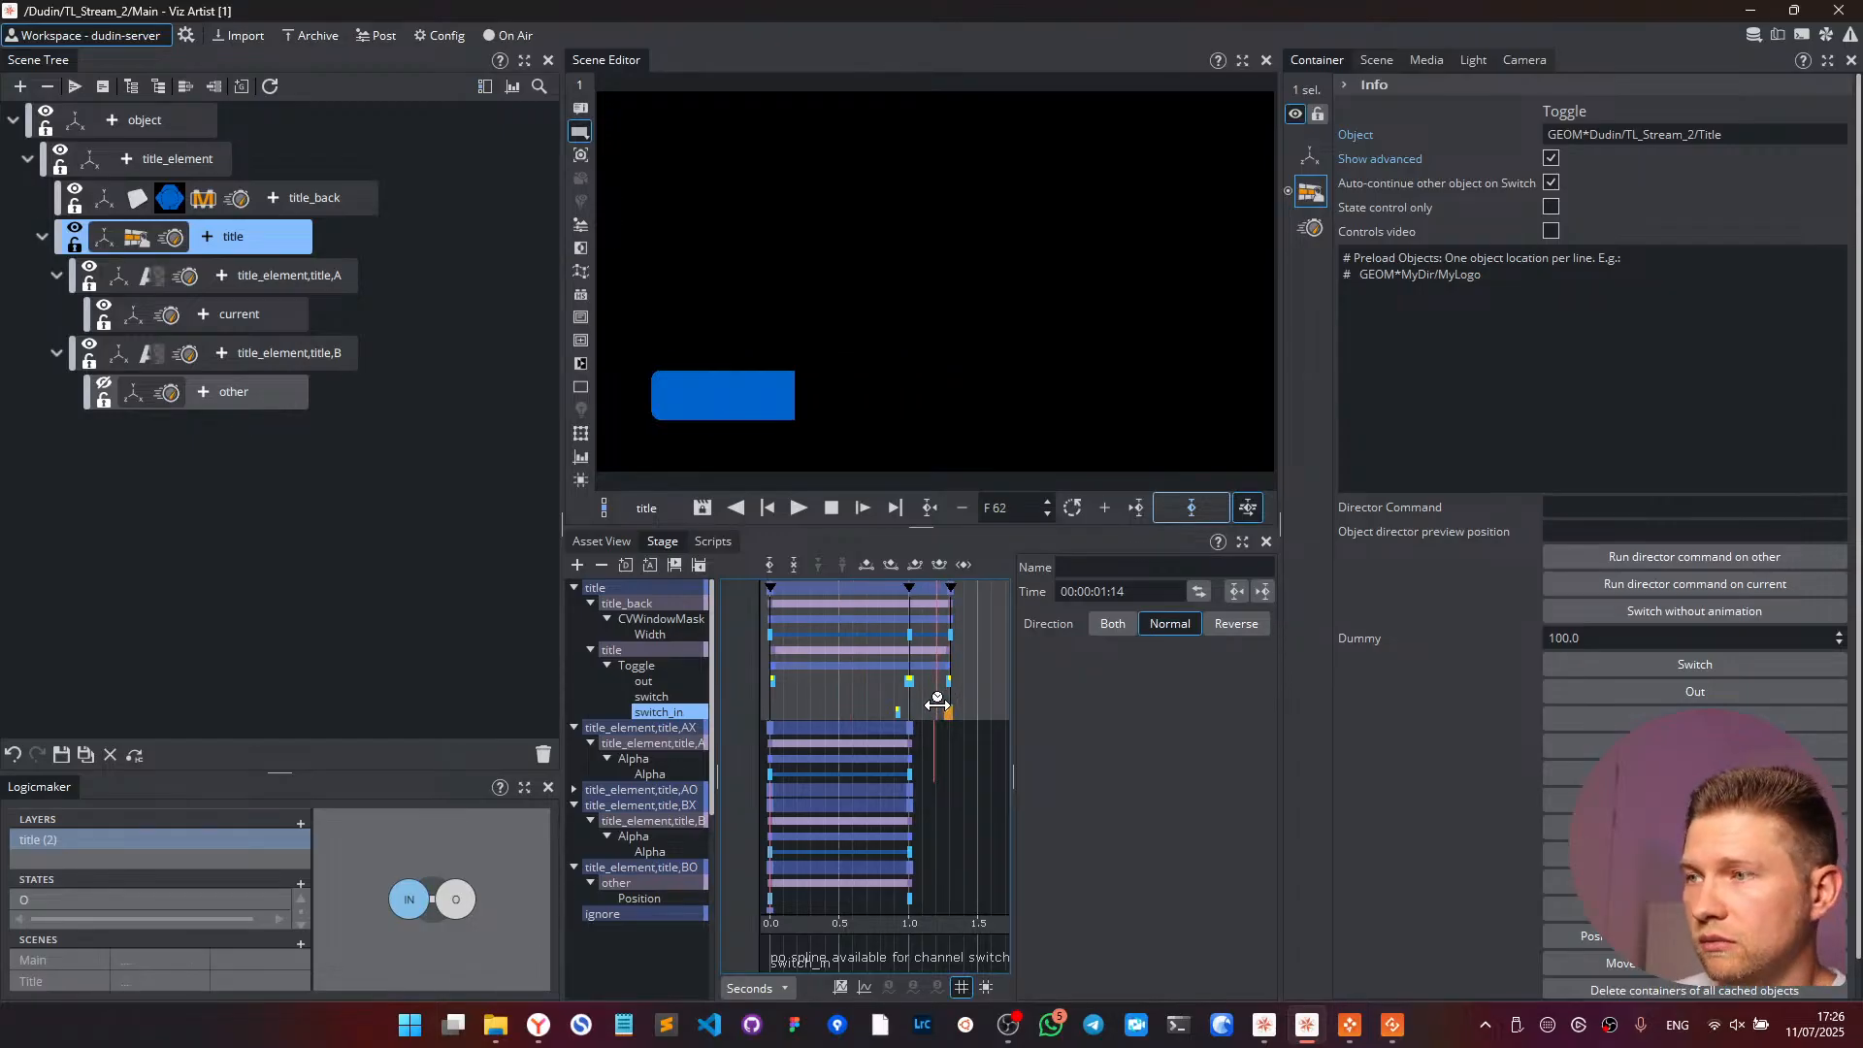
left_click(948, 718)
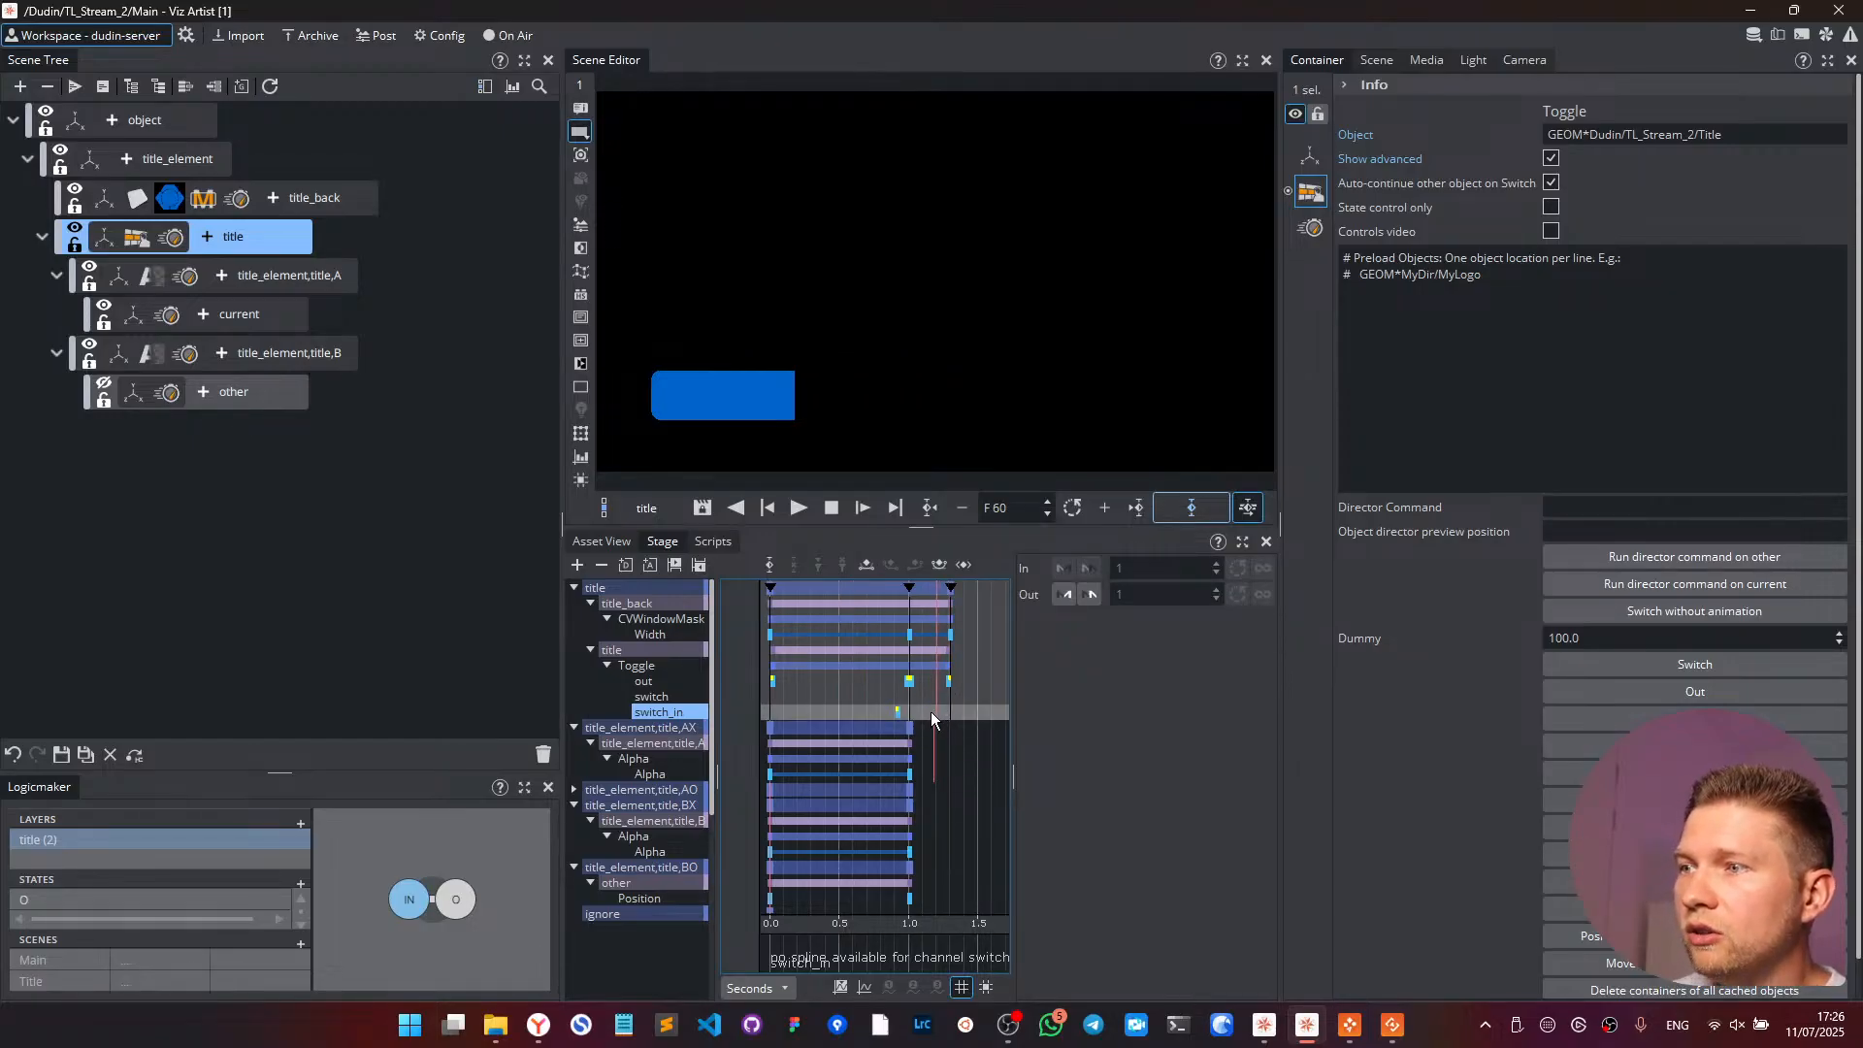
- Move the remaining Normal-direction switch_in keyframe of the title Toggle to frame 15, at 0.3 s
left_click(916, 709)
mouse_move(917, 709)
left_mouse_down()
mouse_move(868, 710)
mouse_move(907, 717)
left_mouse_up()
left_click(897, 711)
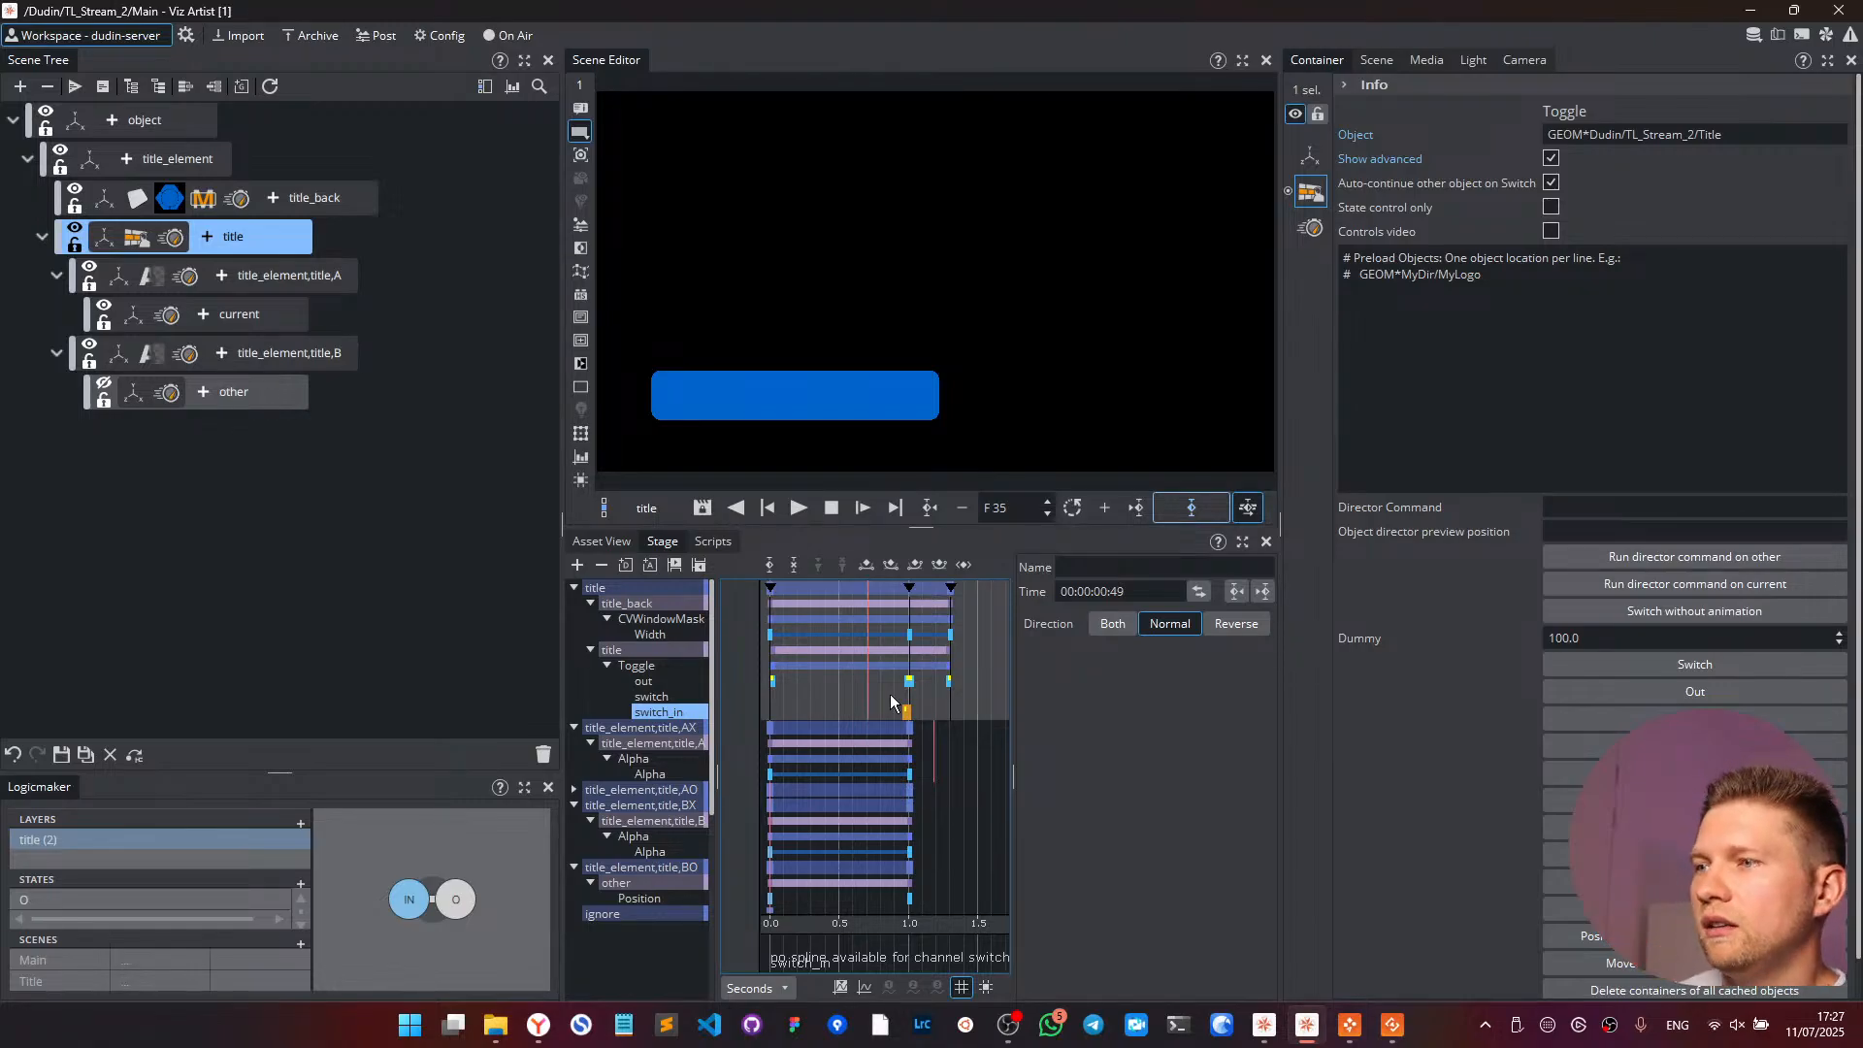
left_click_drag(905, 712, 772, 718)
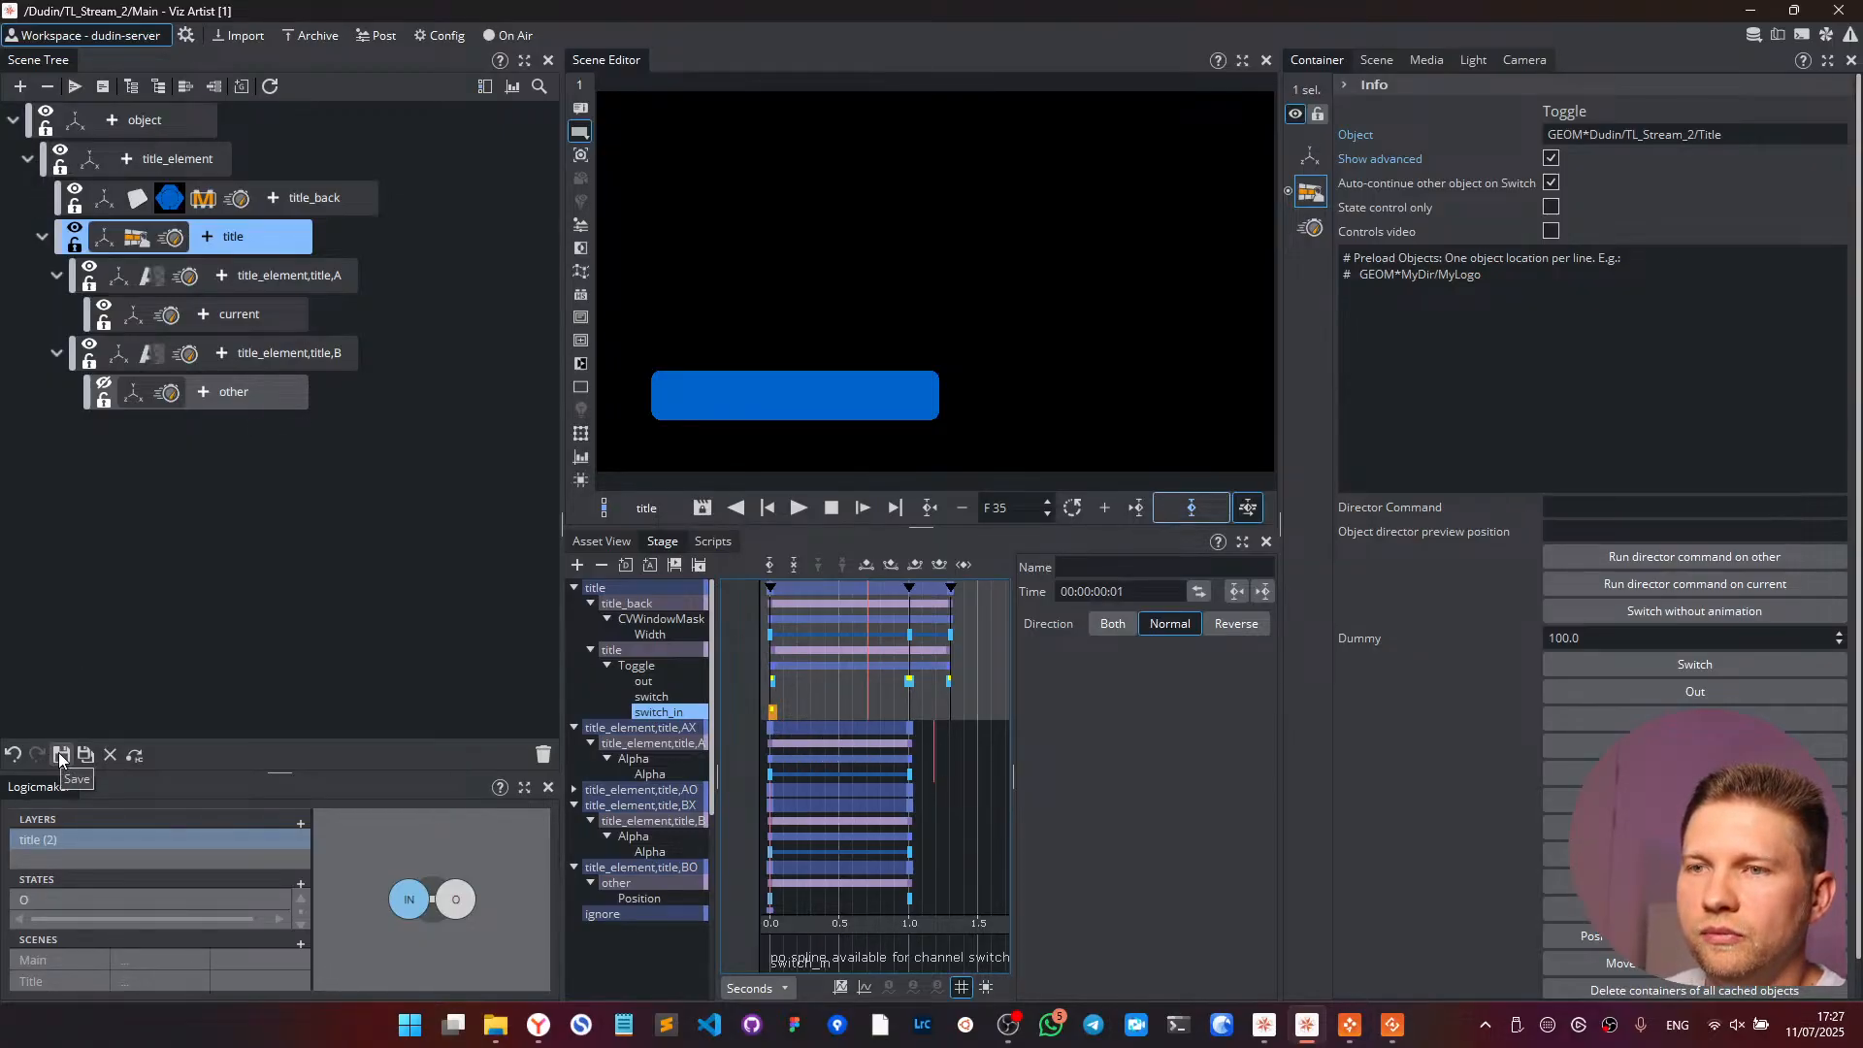
mouse_move(803, 698)
left_mouse_down()
mouse_move(776, 697)
mouse_move(830, 699)
mouse_move(795, 713)
mouse_move(813, 713)
left_mouse_up()
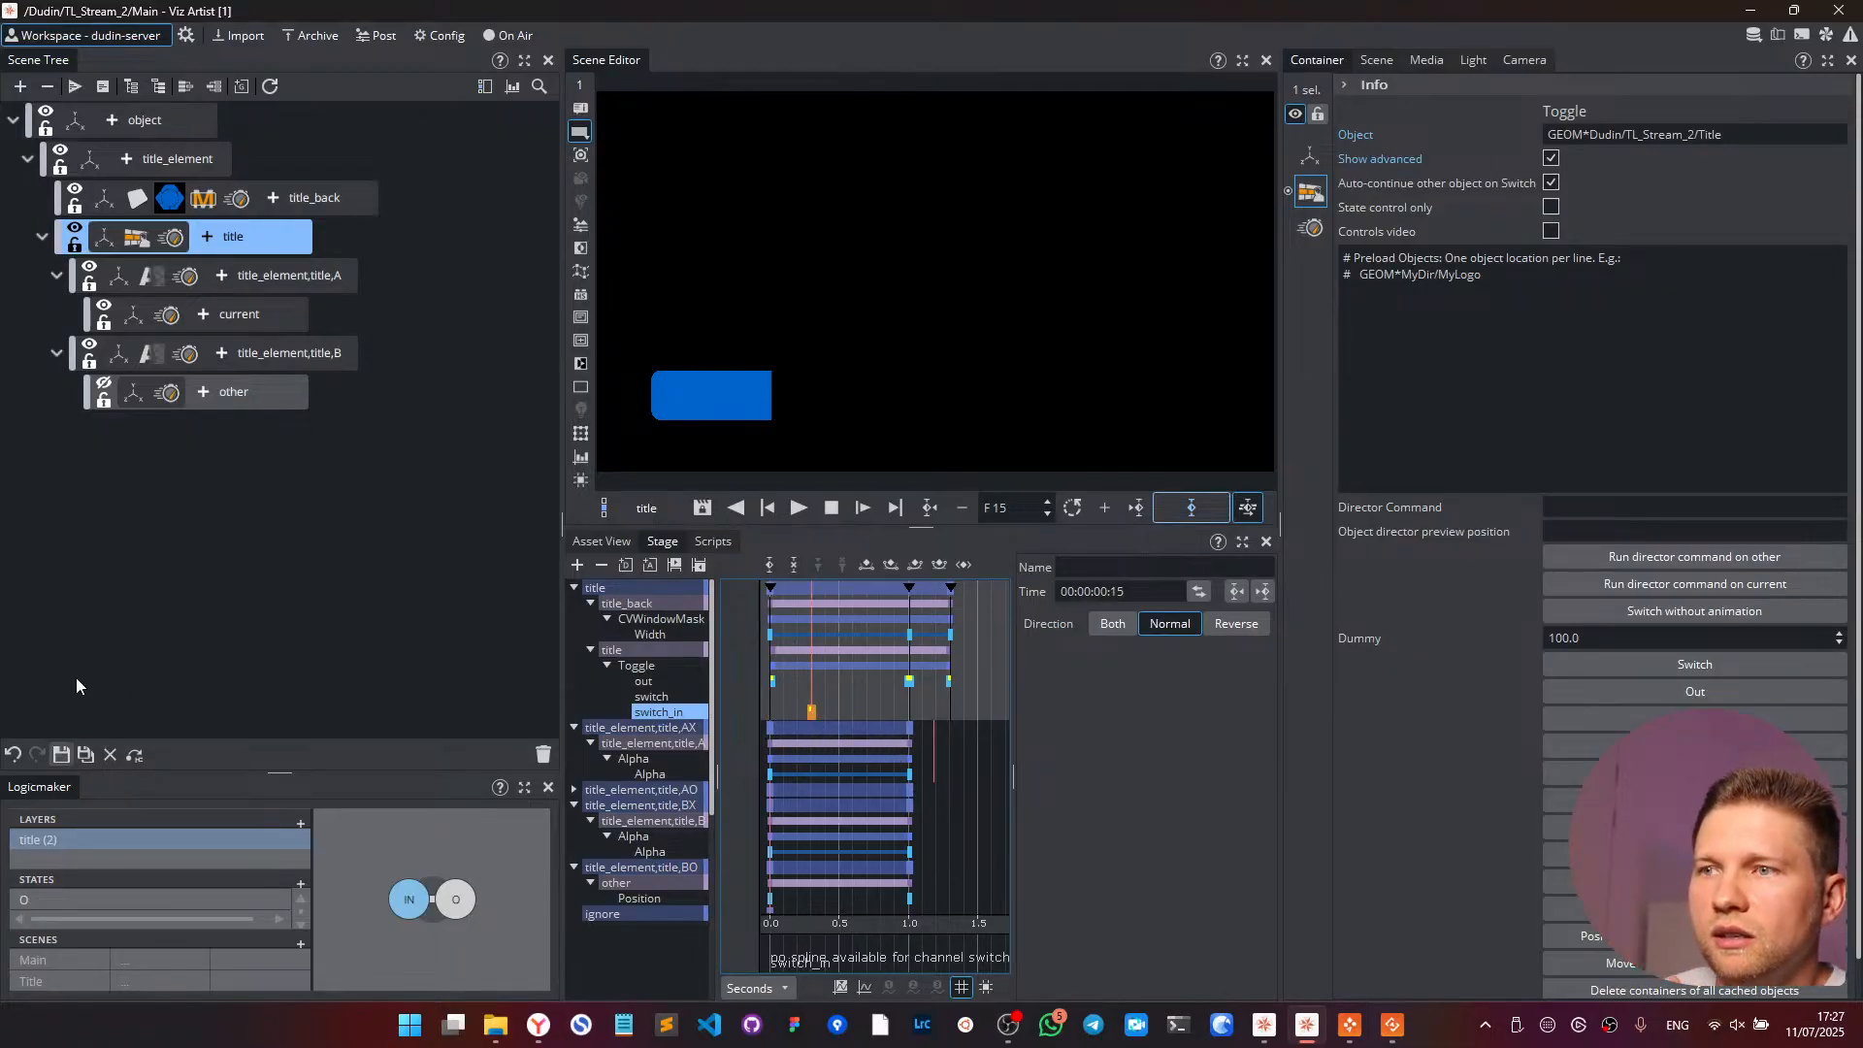
- Save and close the Main scene, and switch to the On Air view
scroll(1582, 984, "down", 1)
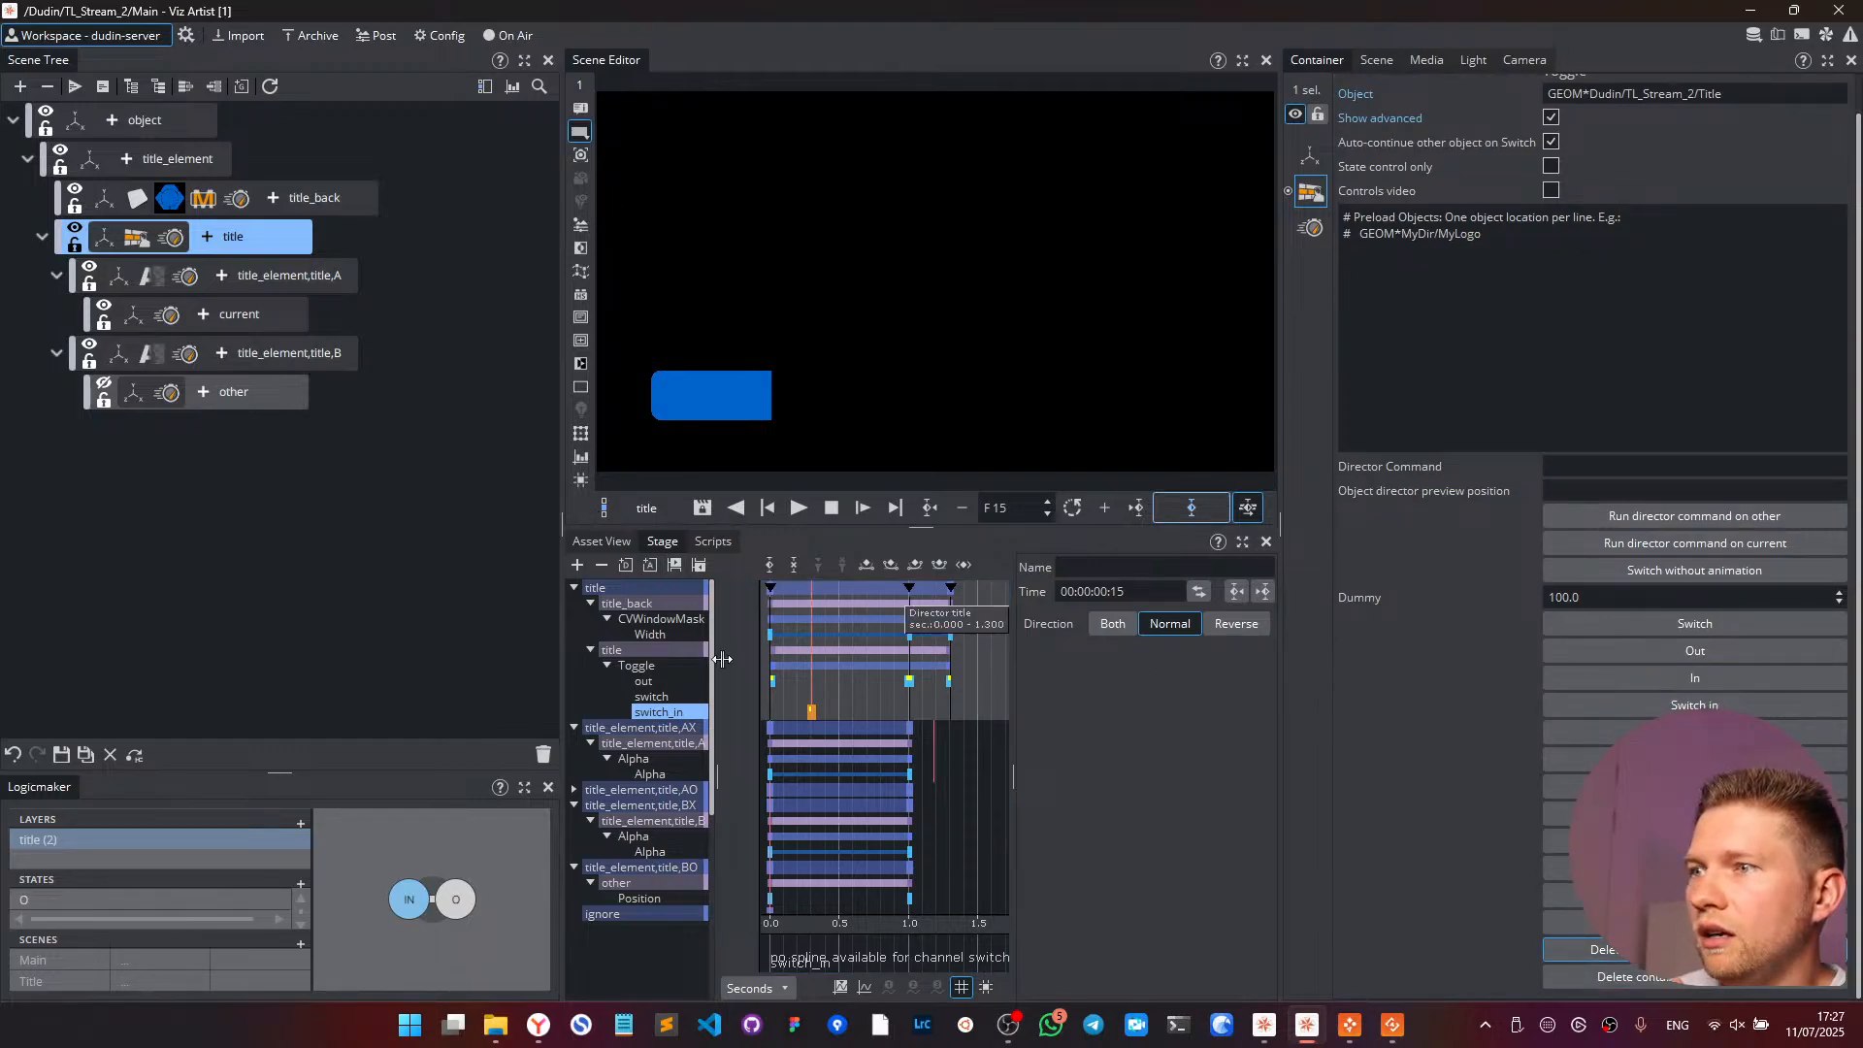
left_click(787, 706)
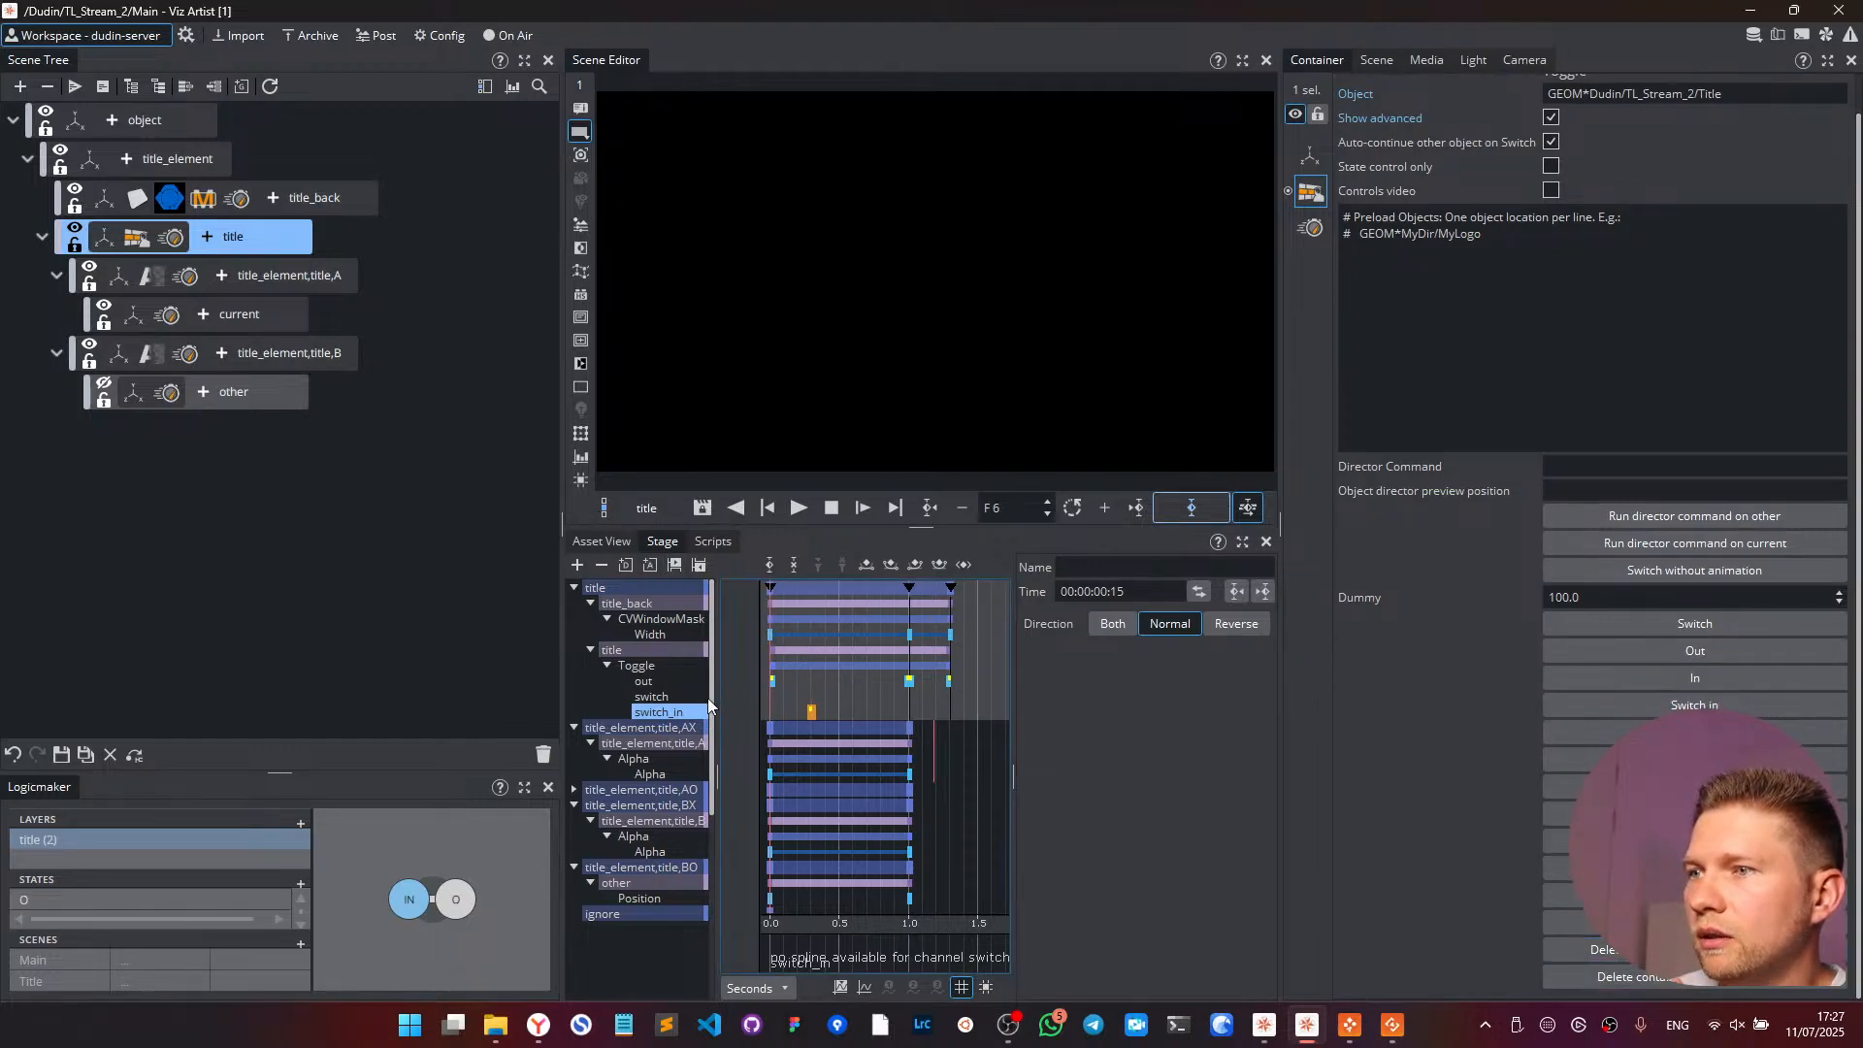
left_click(61, 756)
left_click(108, 755)
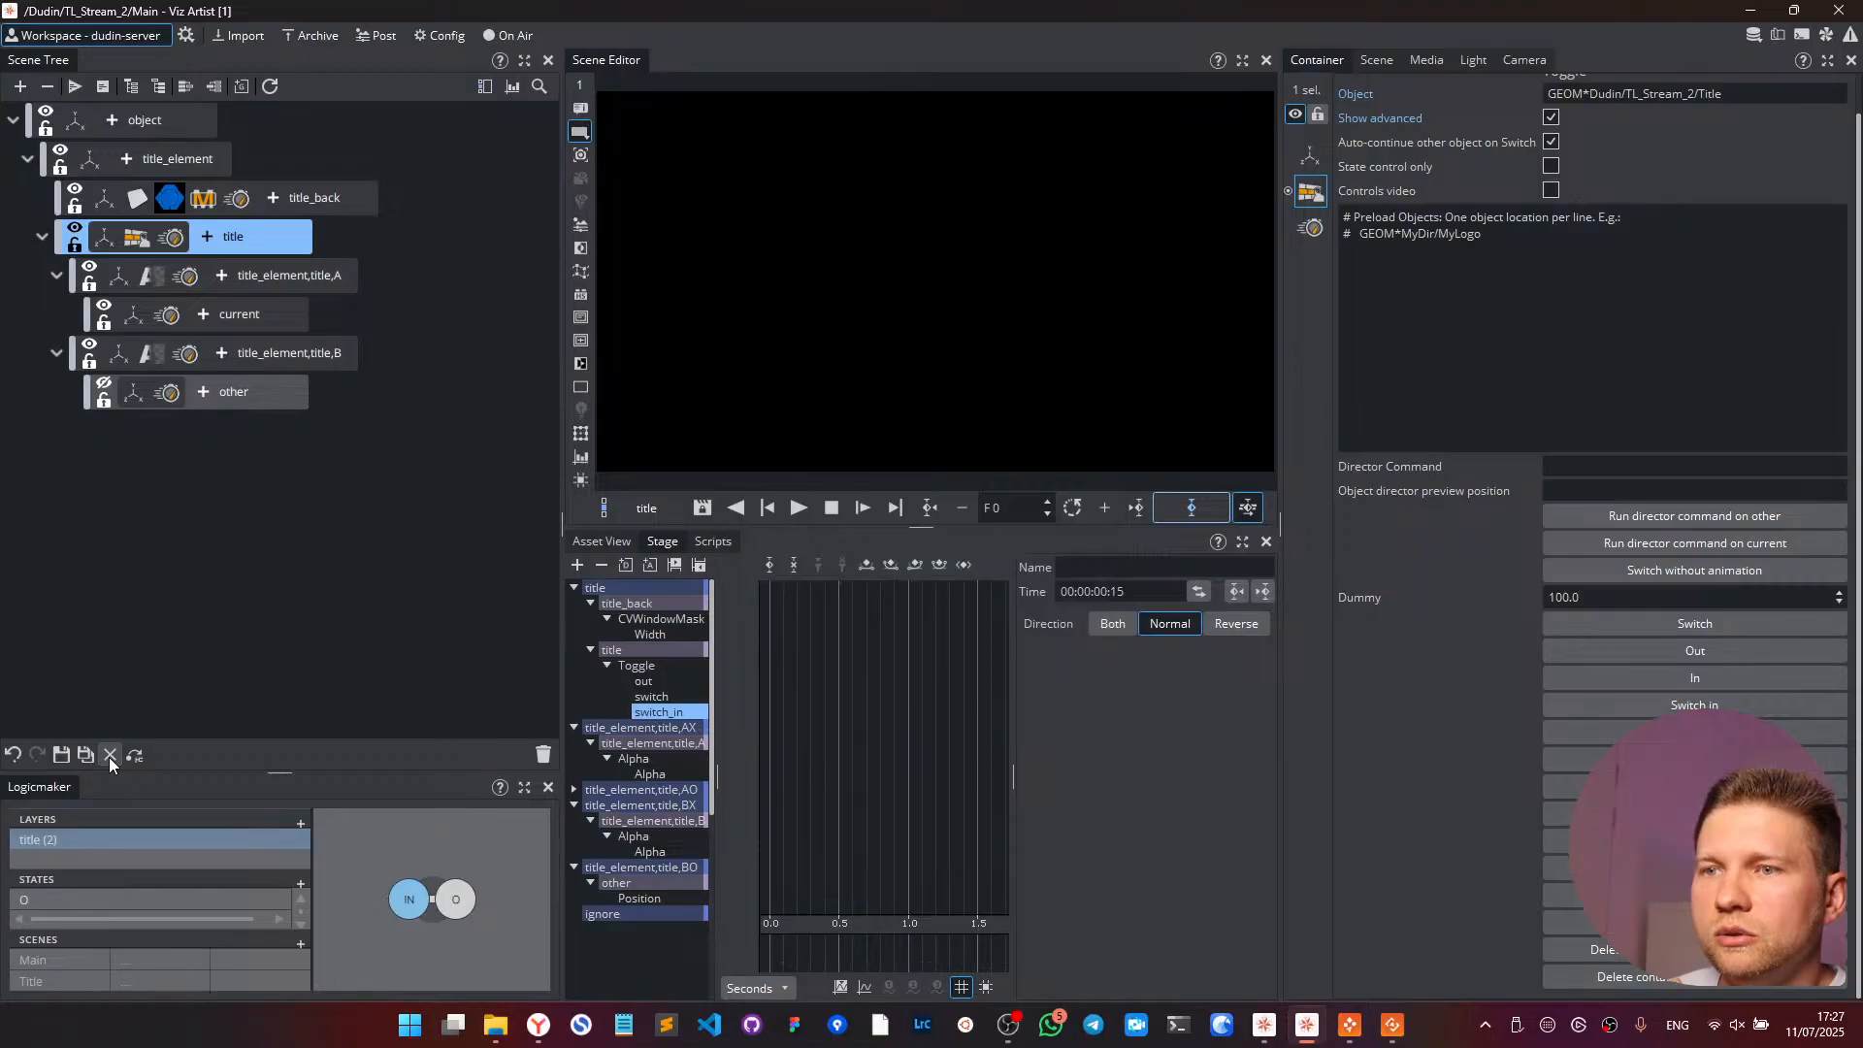
left_click(499, 37)
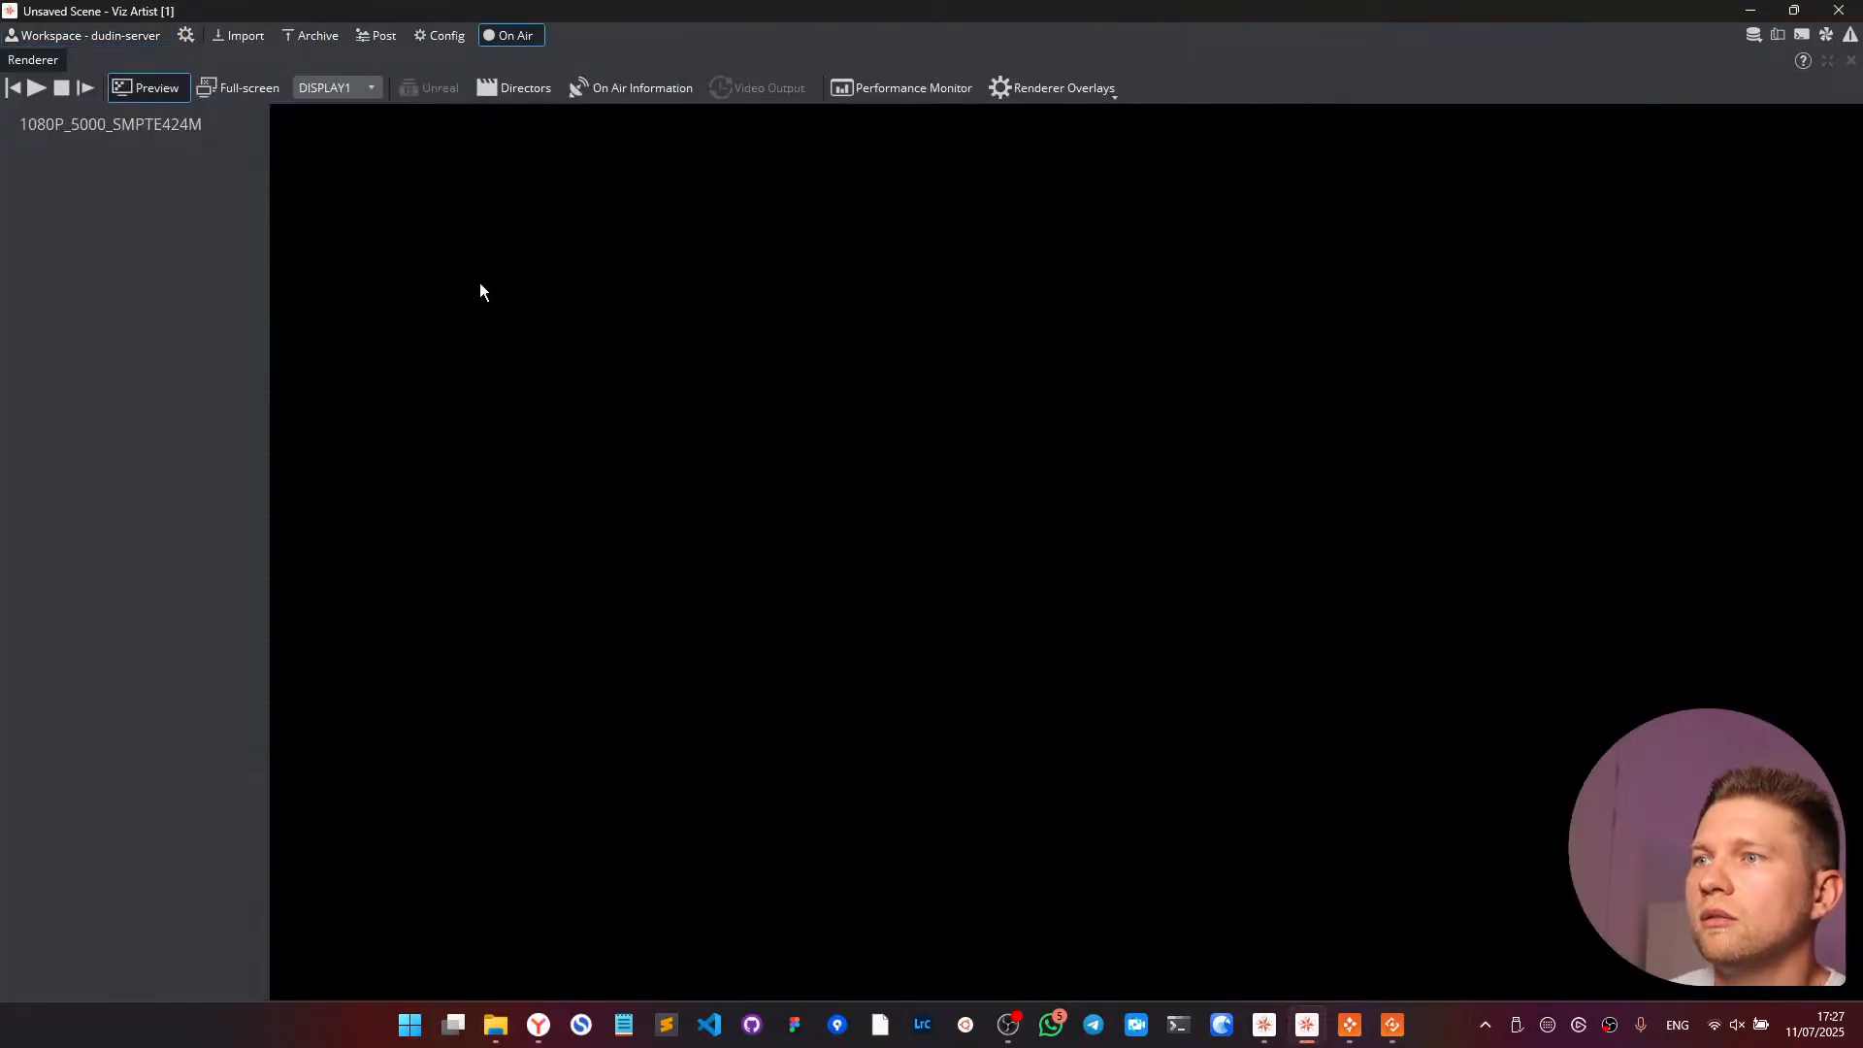
- Switch to Director and repeatedly start and take out the TLS: Title template "GDSGS DFSDF SDF SDF" to test its animation
key("alt+Tab")
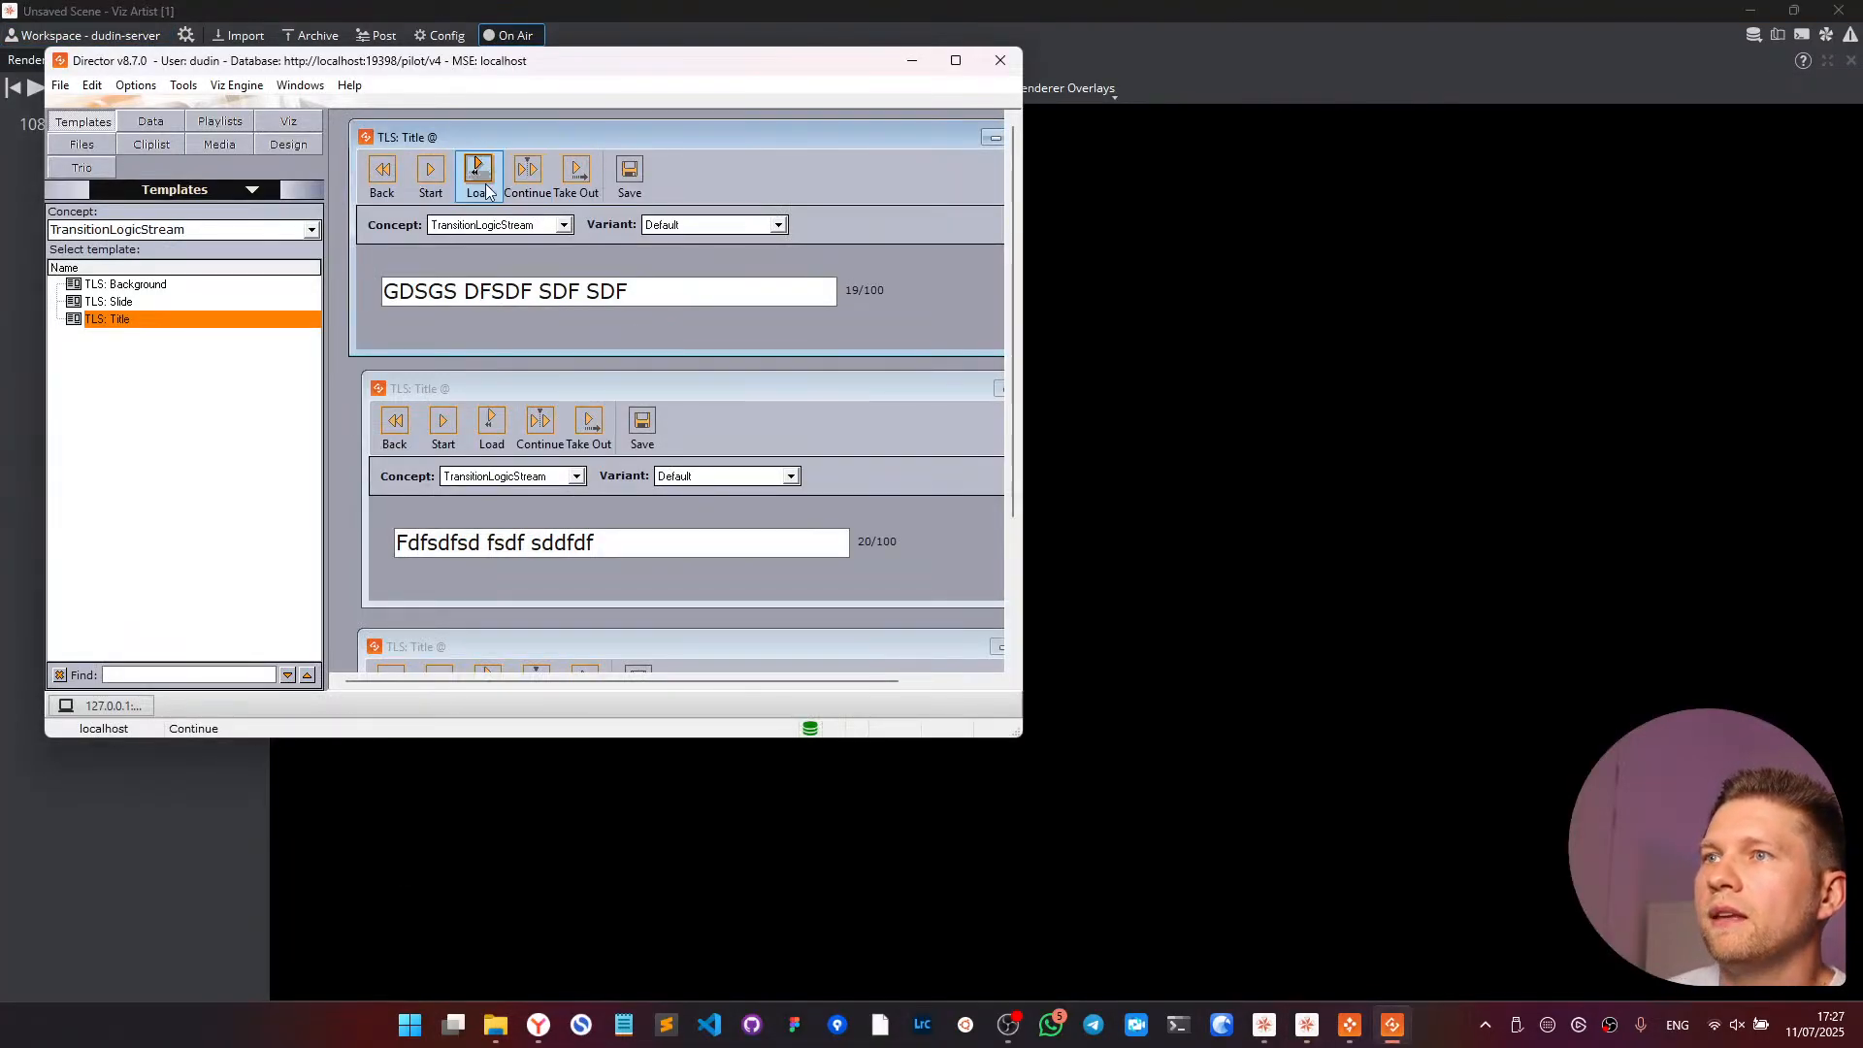
left_click(430, 173)
left_click(576, 174)
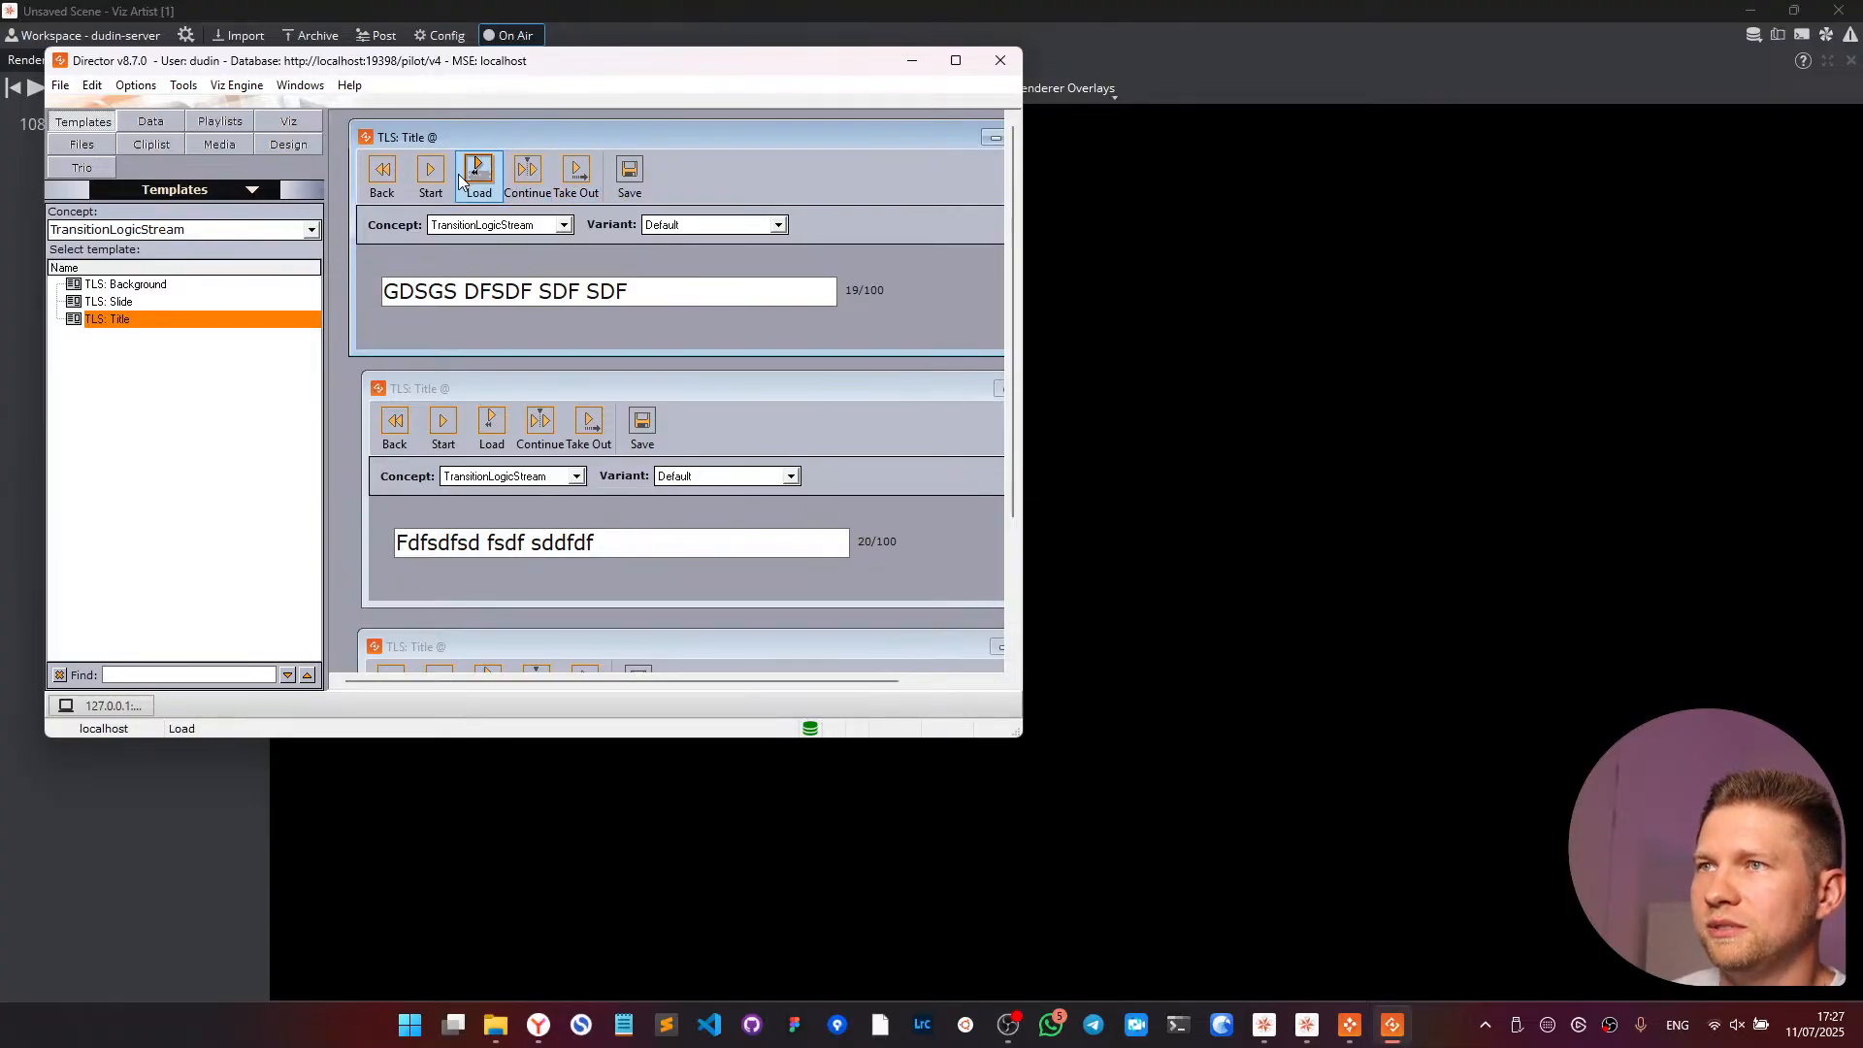
left_click(430, 173)
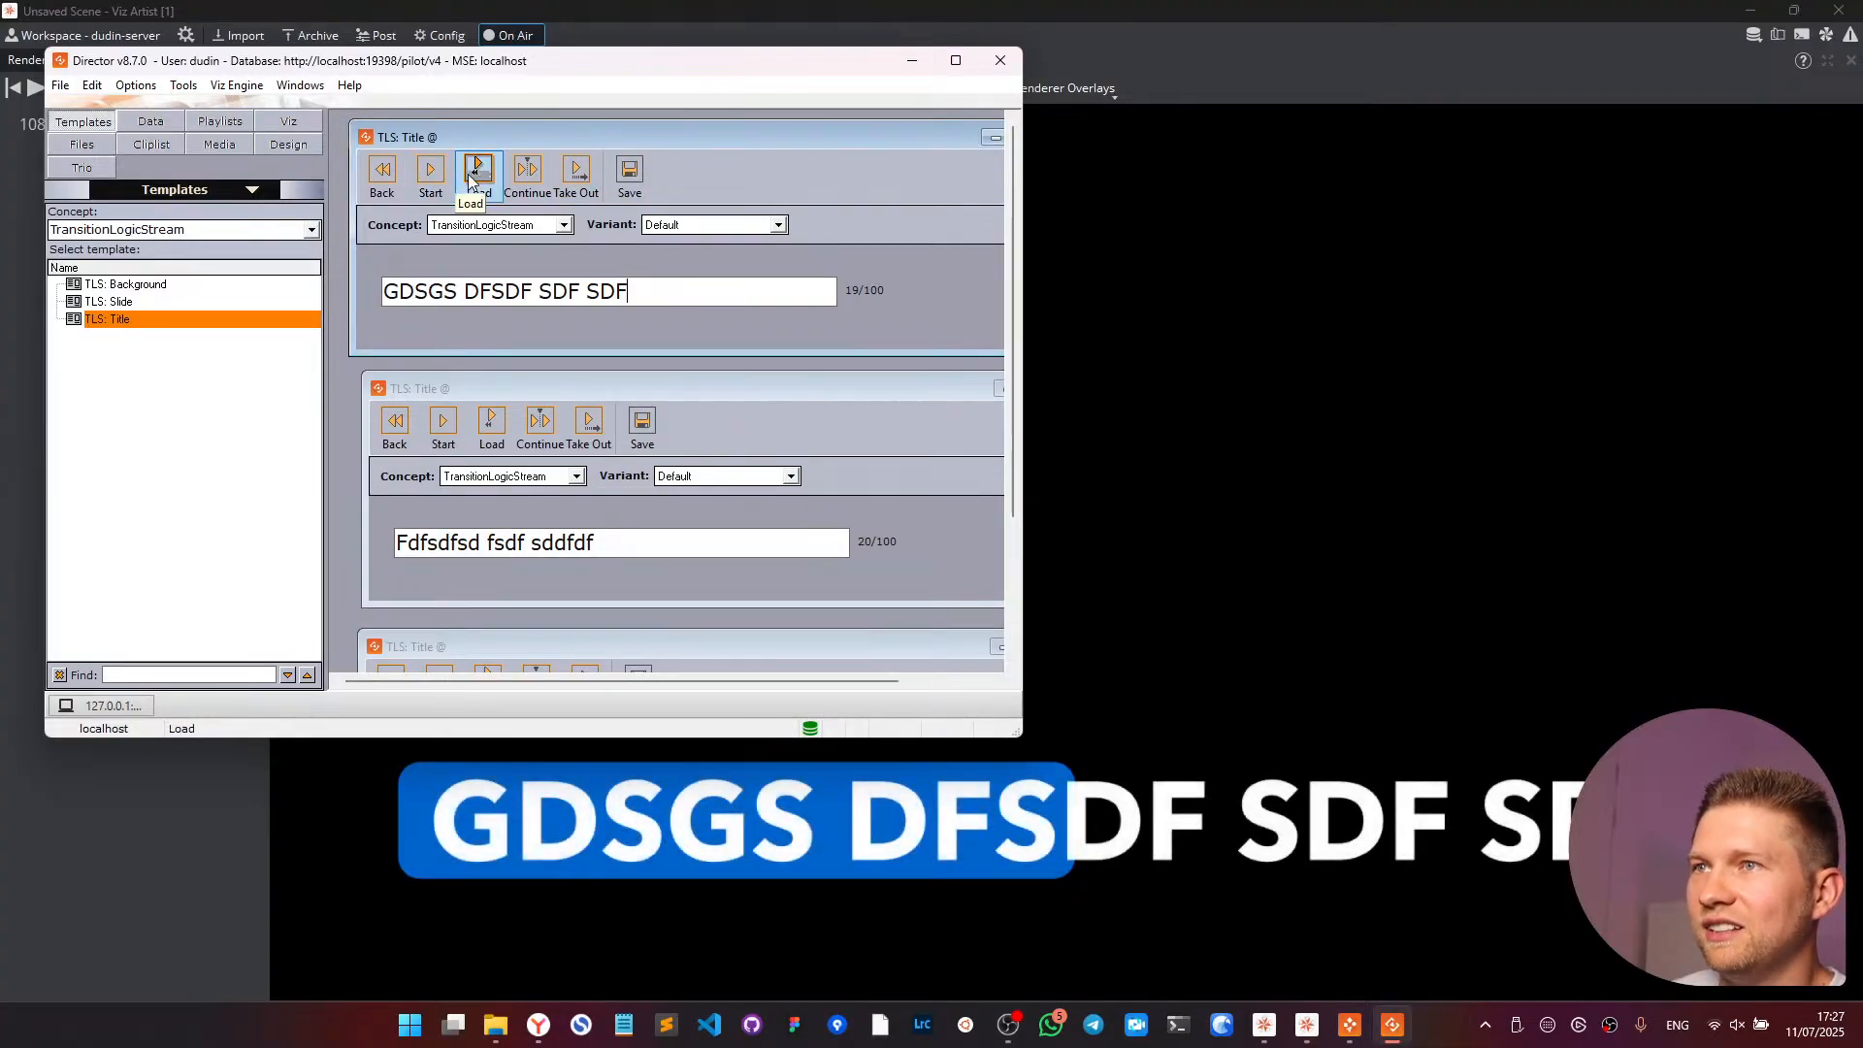
left_click(575, 175)
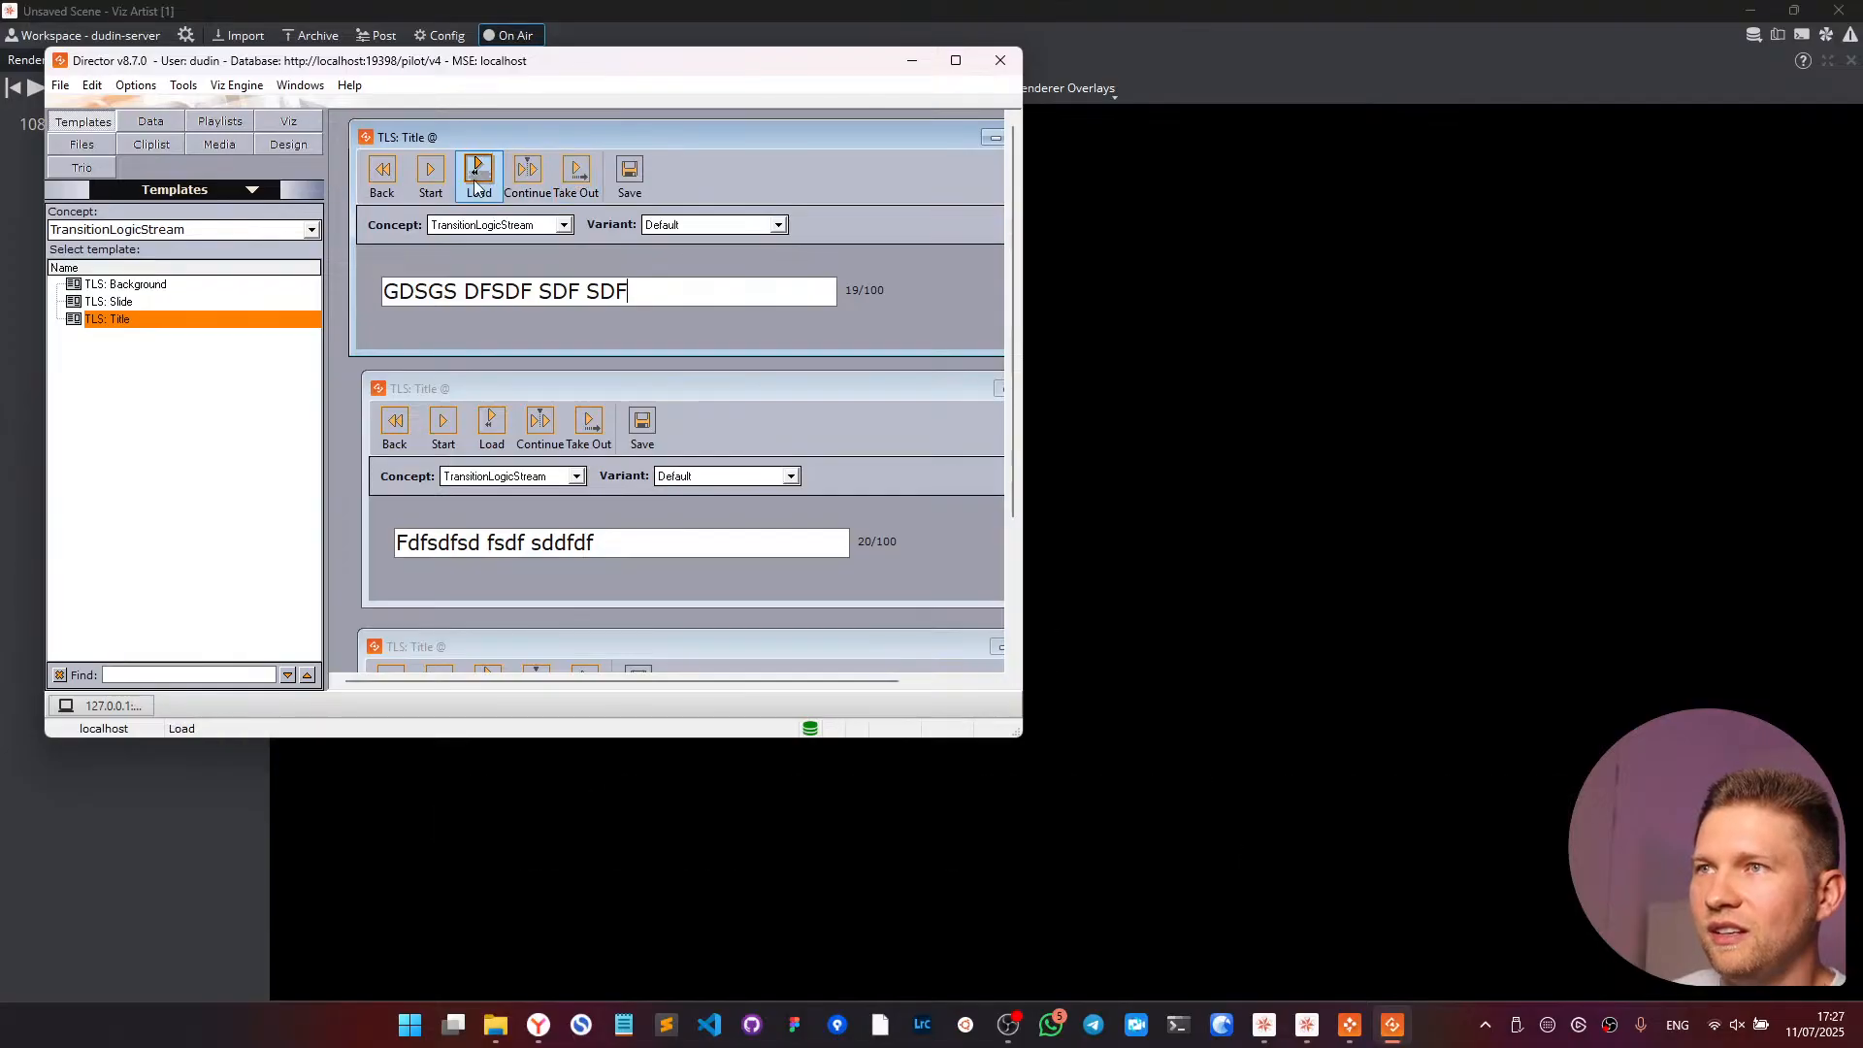
left_click(432, 176)
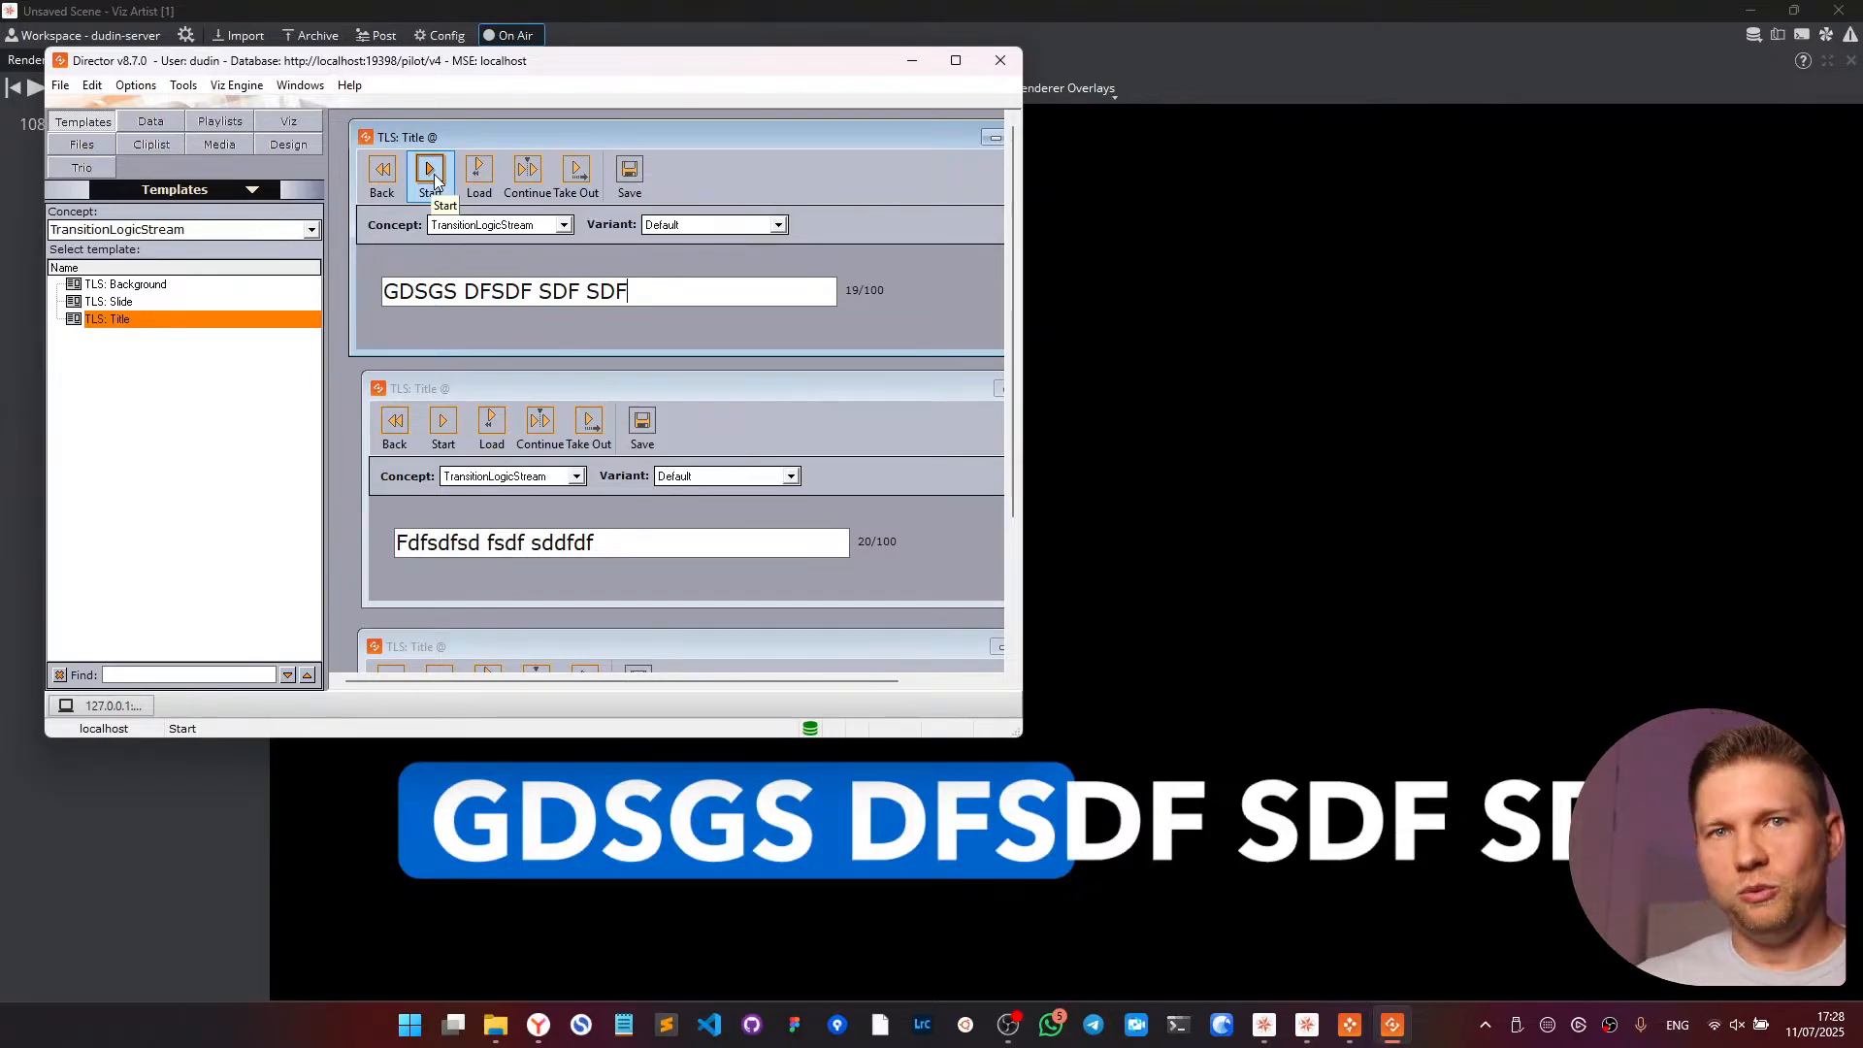
left_click(578, 175)
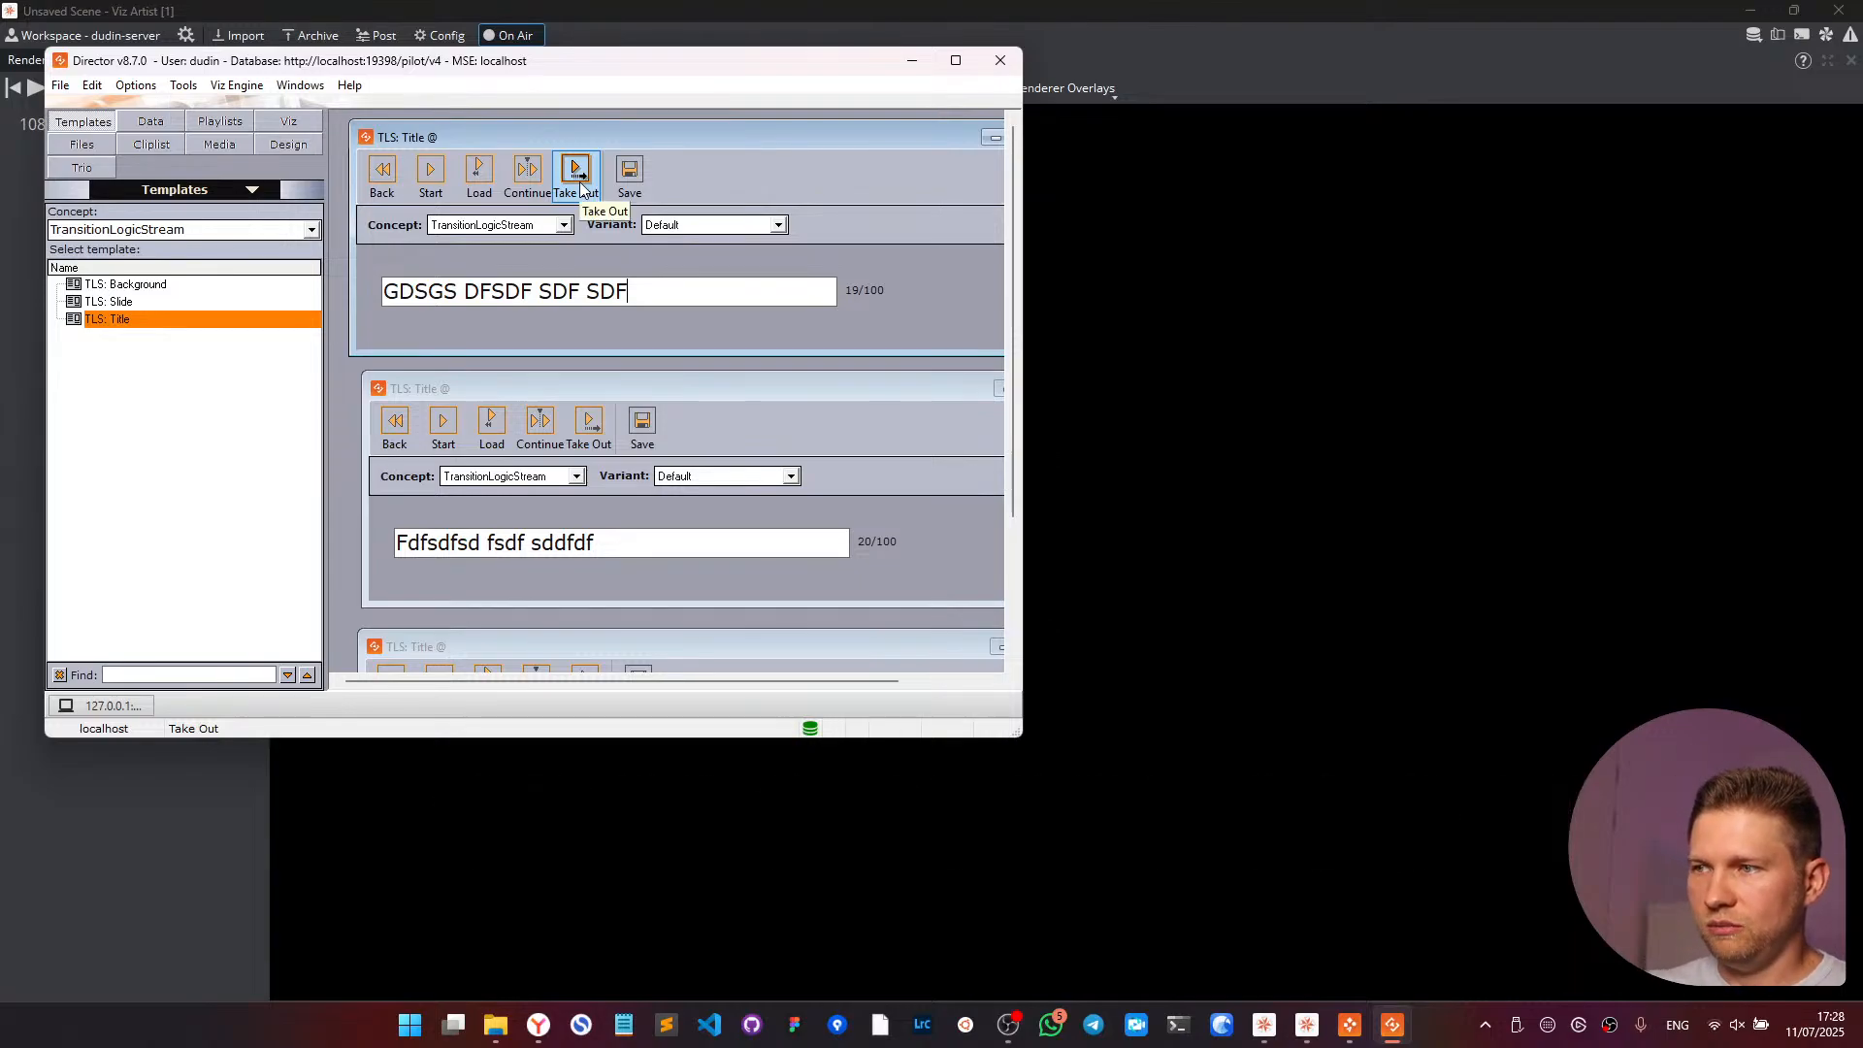
left_click(430, 173)
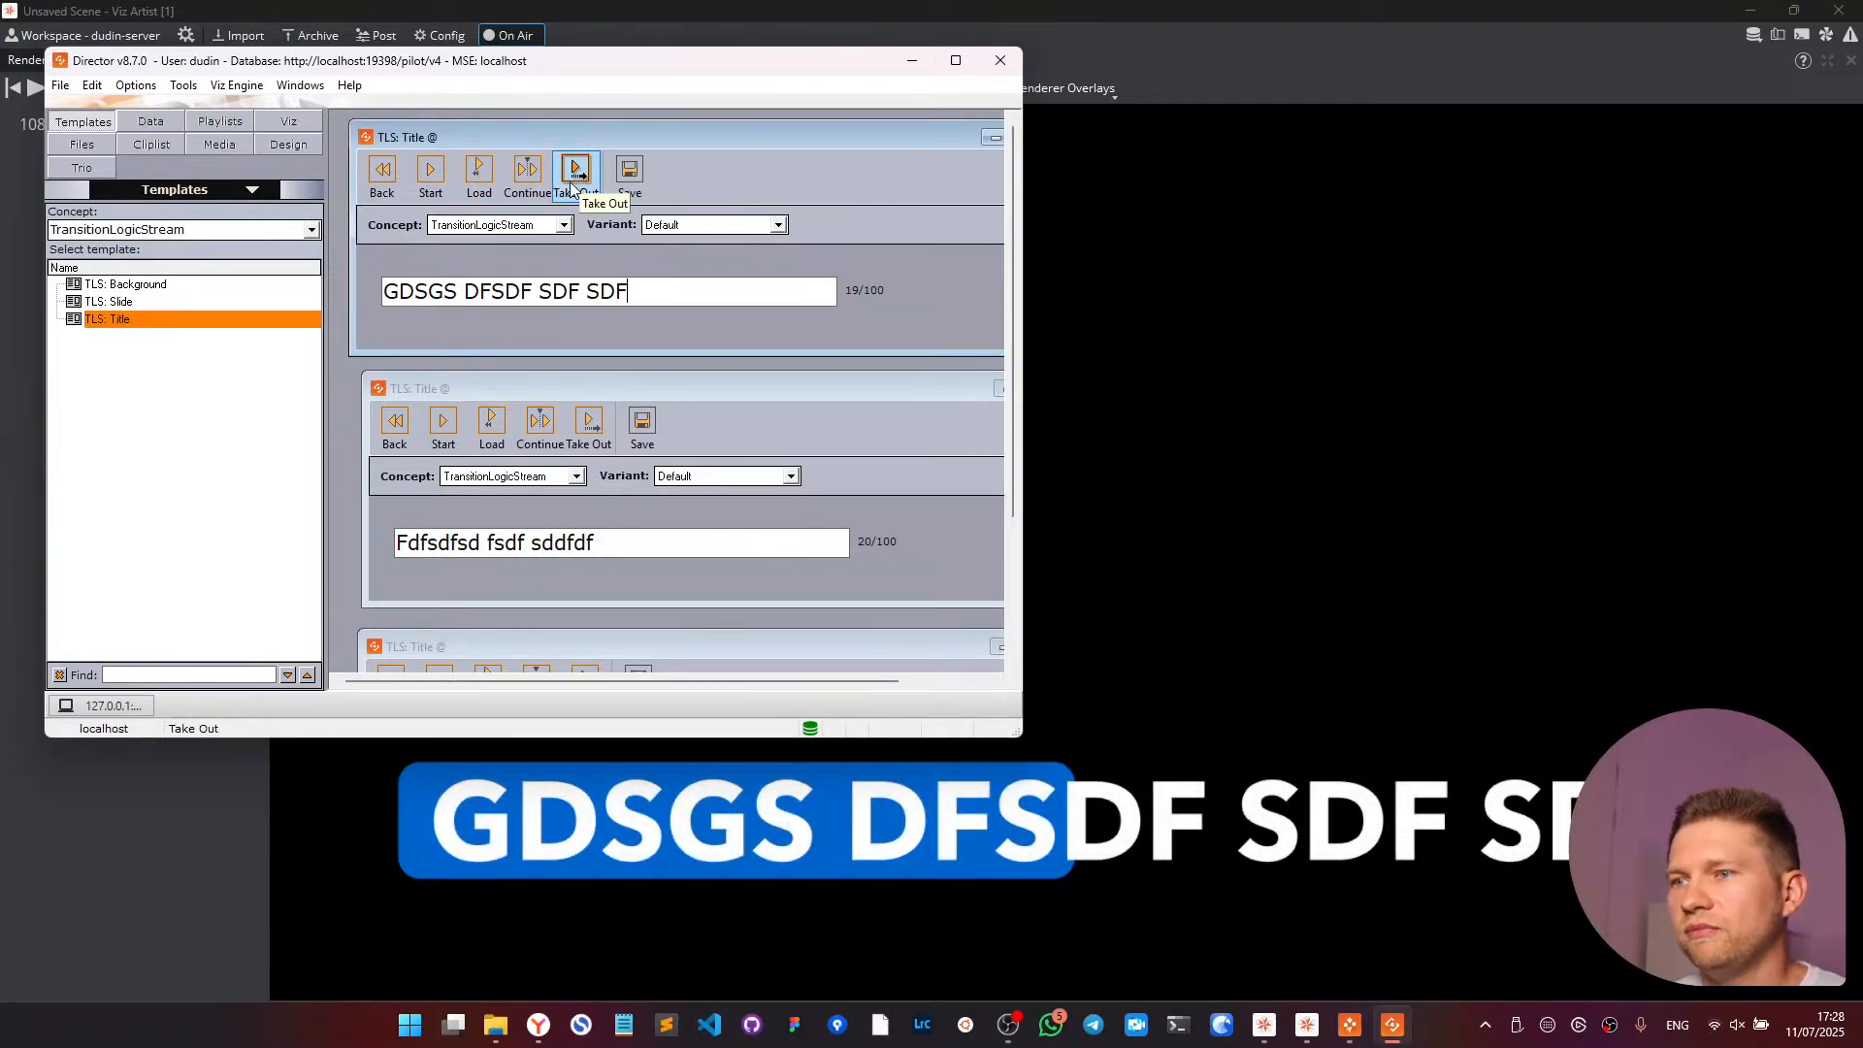
left_click(572, 187)
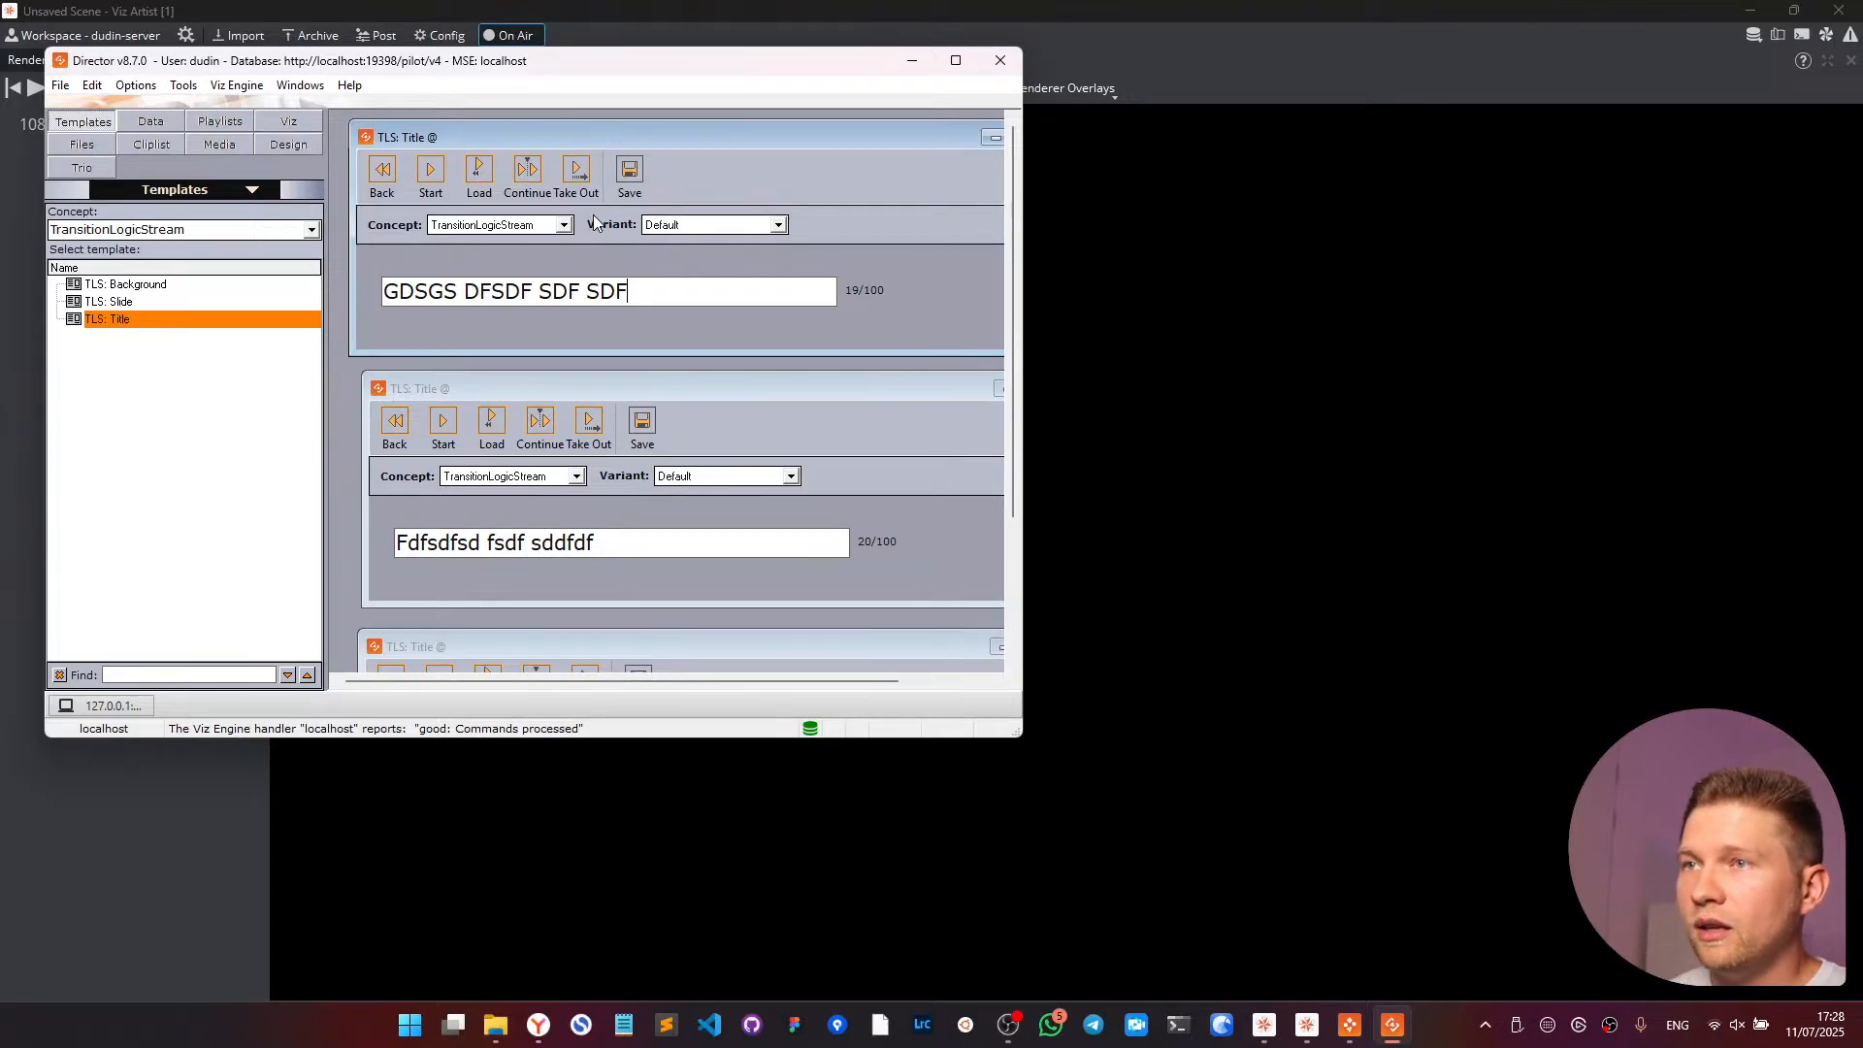
- Return to the Main scene workspace in Viz Artist and examine the title Toggle's out keyframe at 1.02 s
left_click(1471, 59)
left_click(134, 37)
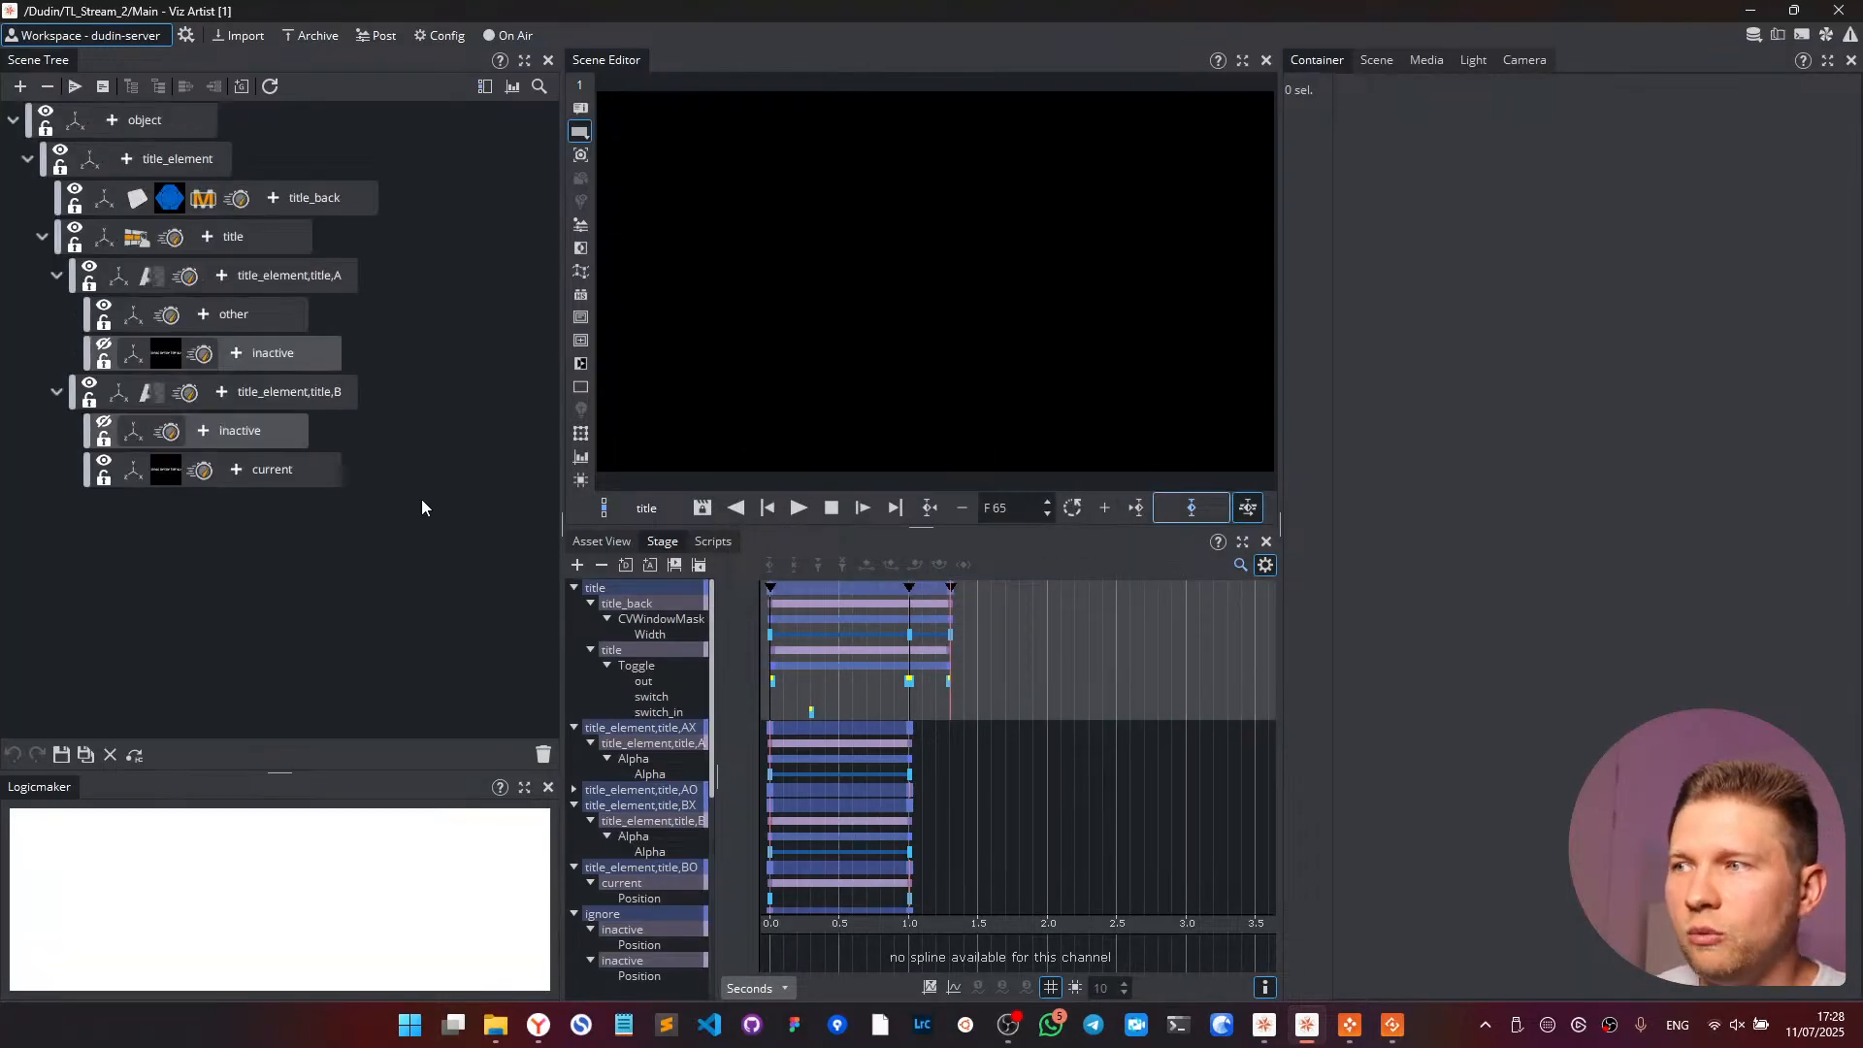
scroll(931, 705, "up", 1)
scroll(933, 701, "up", 4)
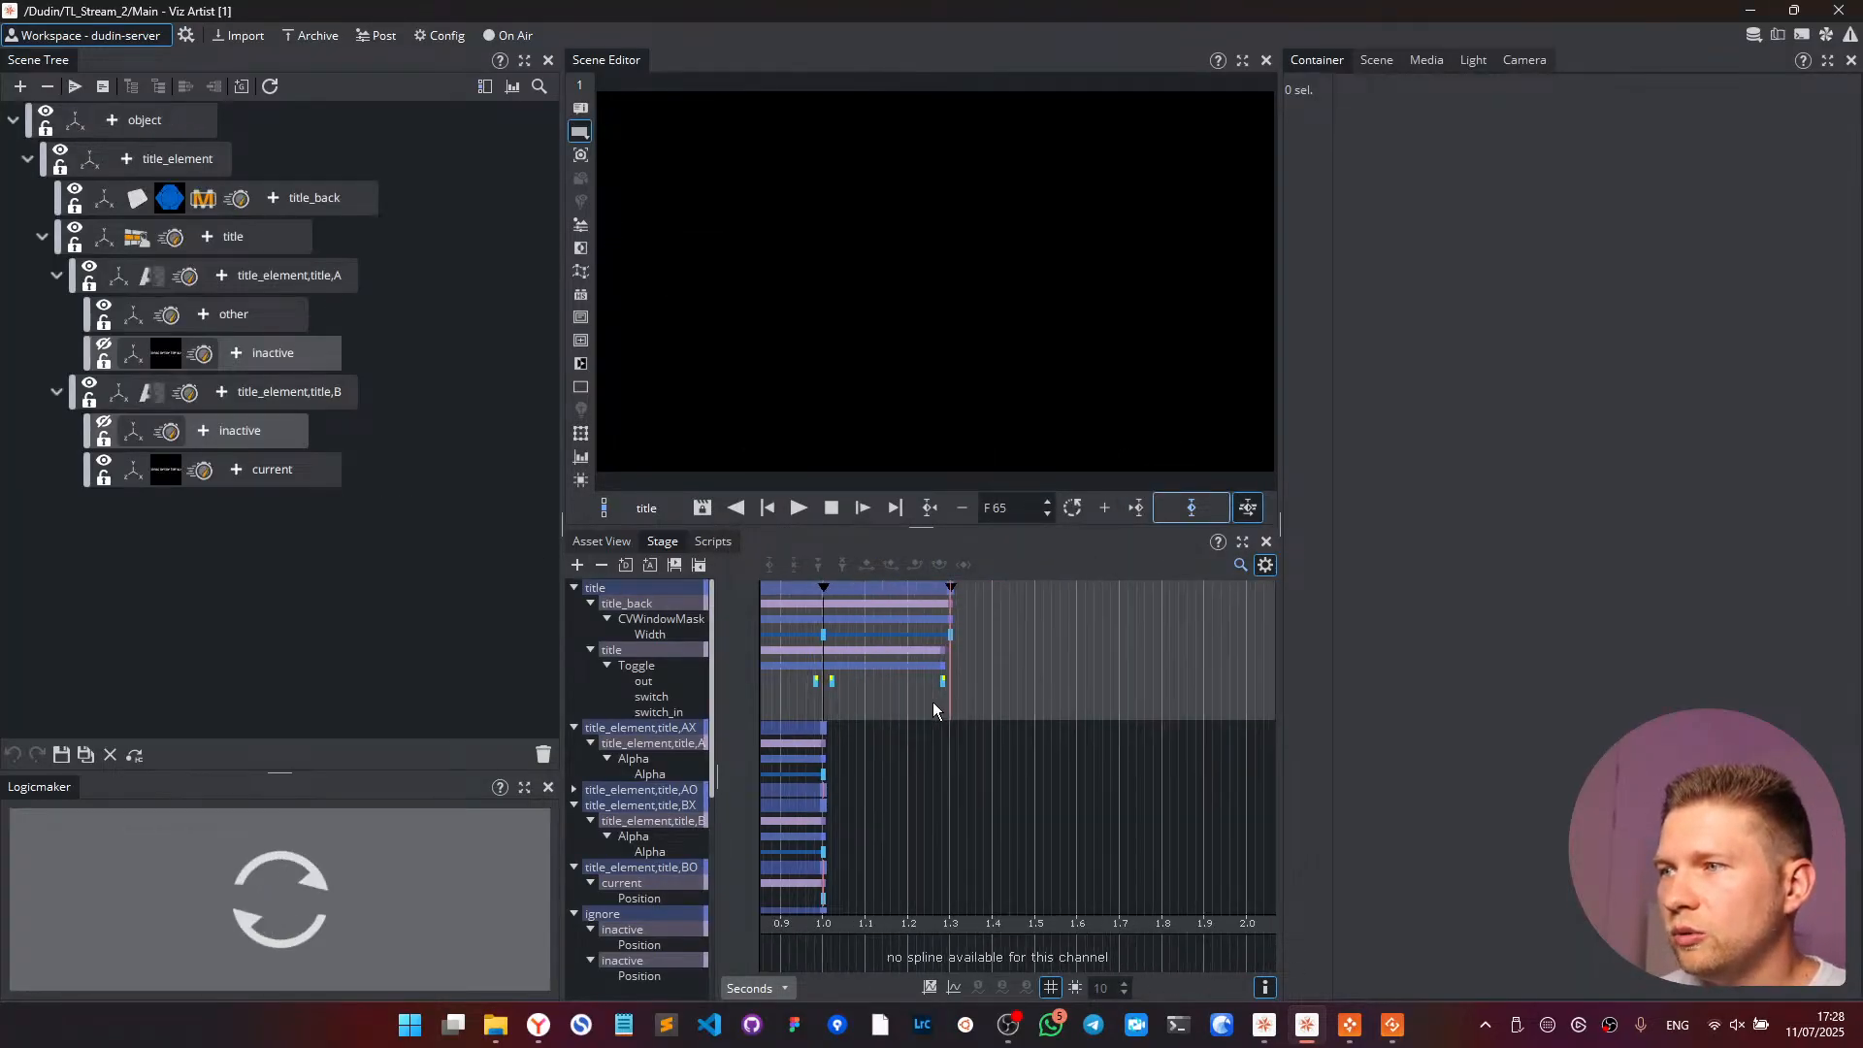
middle_click_drag(934, 703, 1251, 734)
scroll(1032, 736, "down", 1)
scroll(1033, 735, "down", 1)
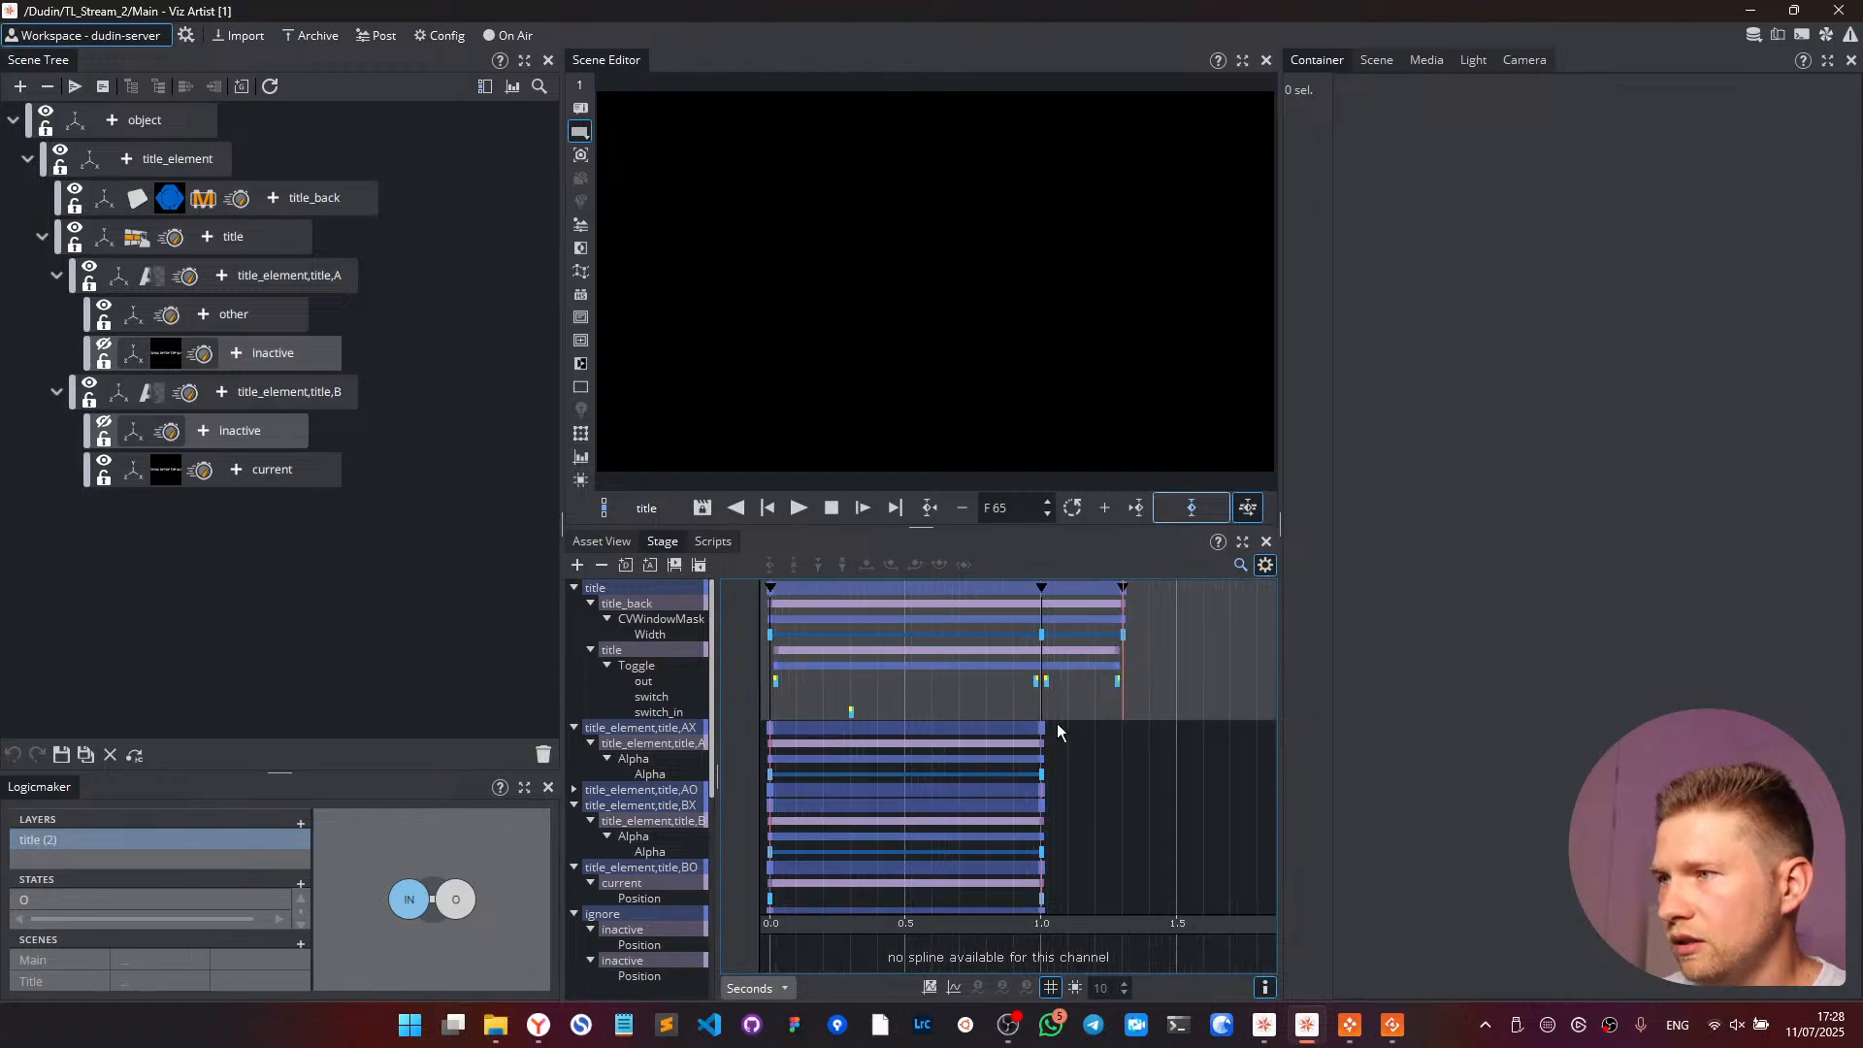
left_click(1044, 713)
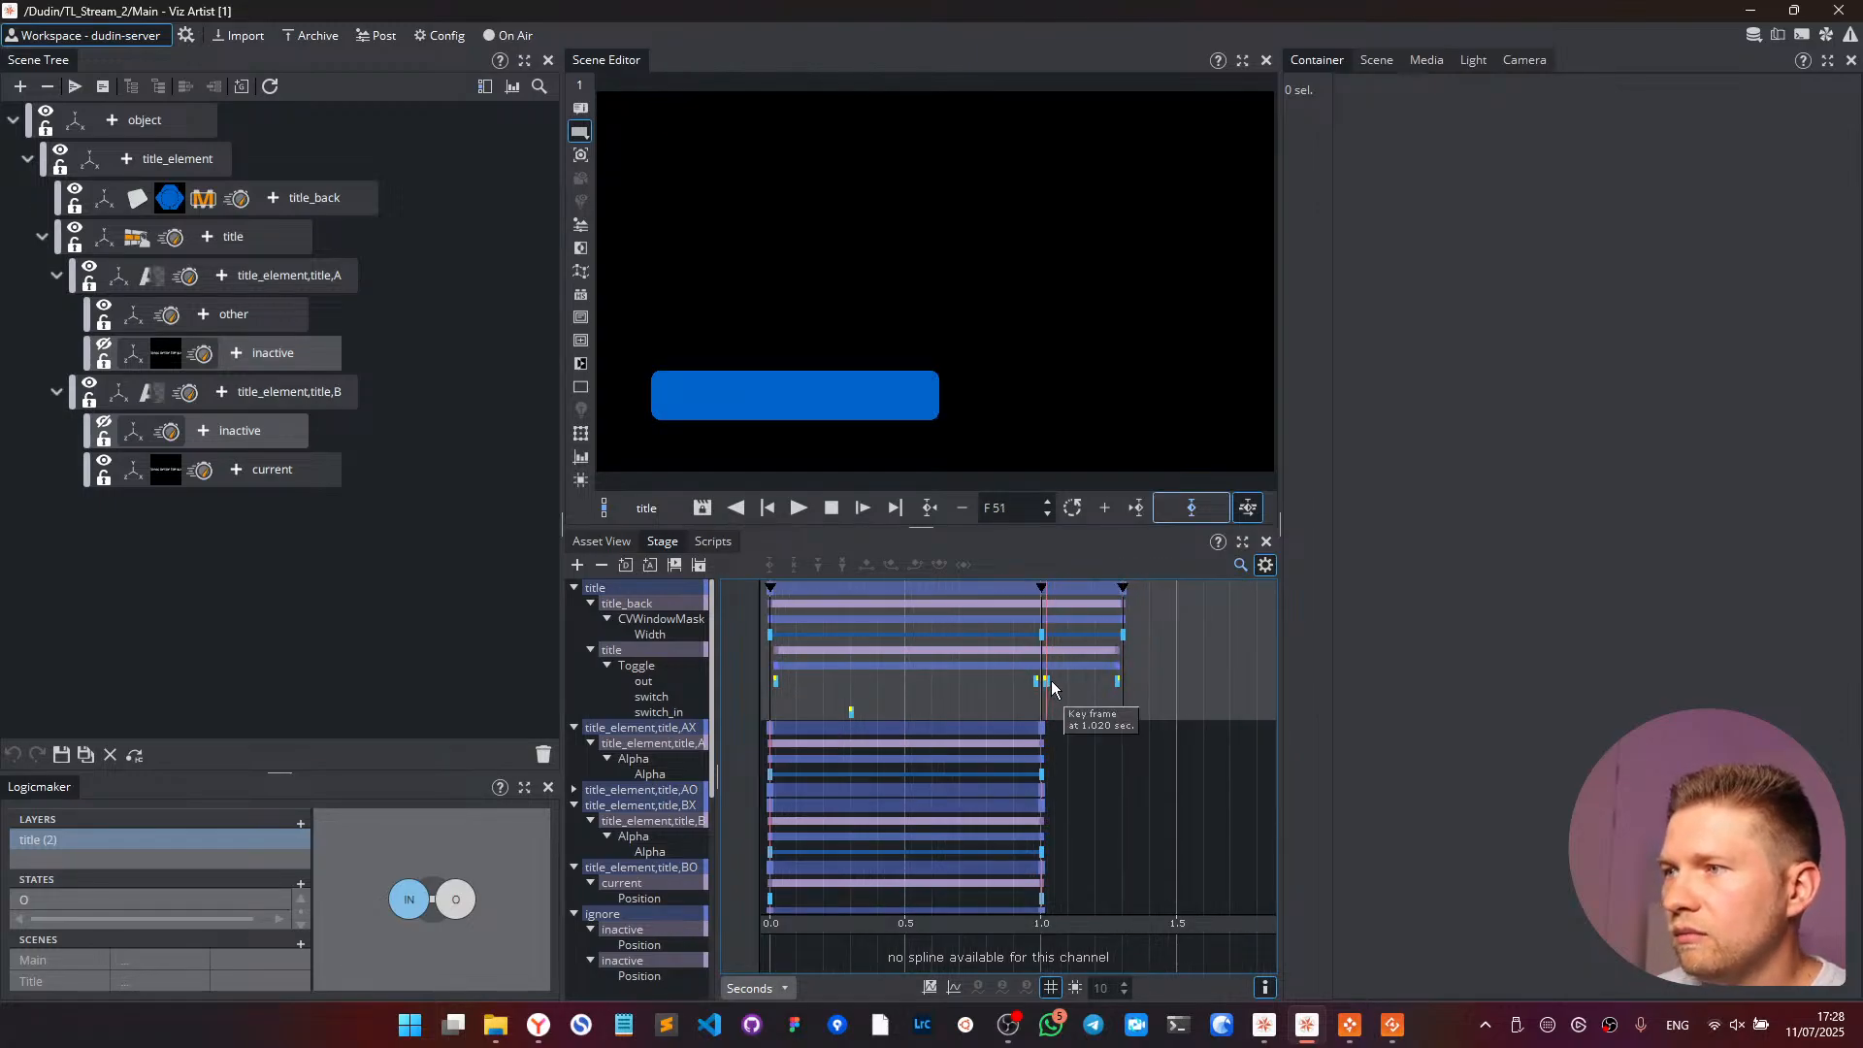
left_click(1045, 679)
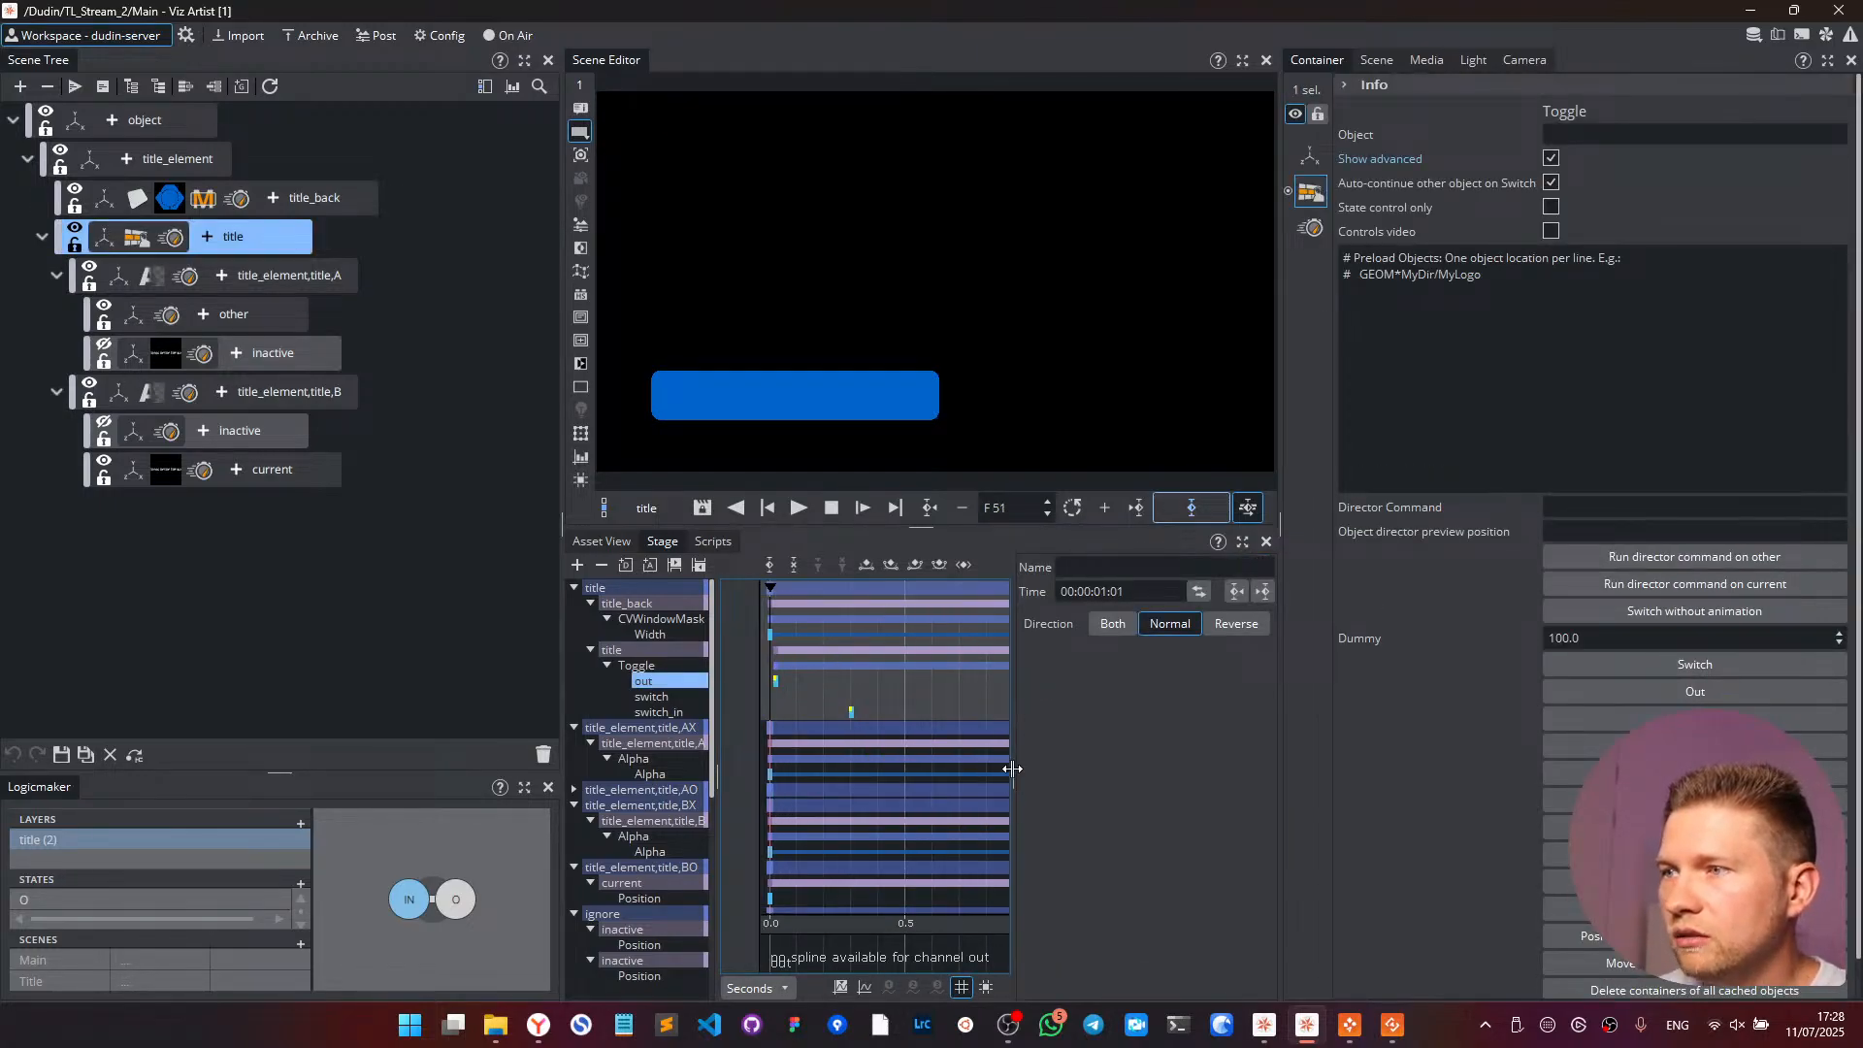
left_click_drag(561, 664, 374, 662)
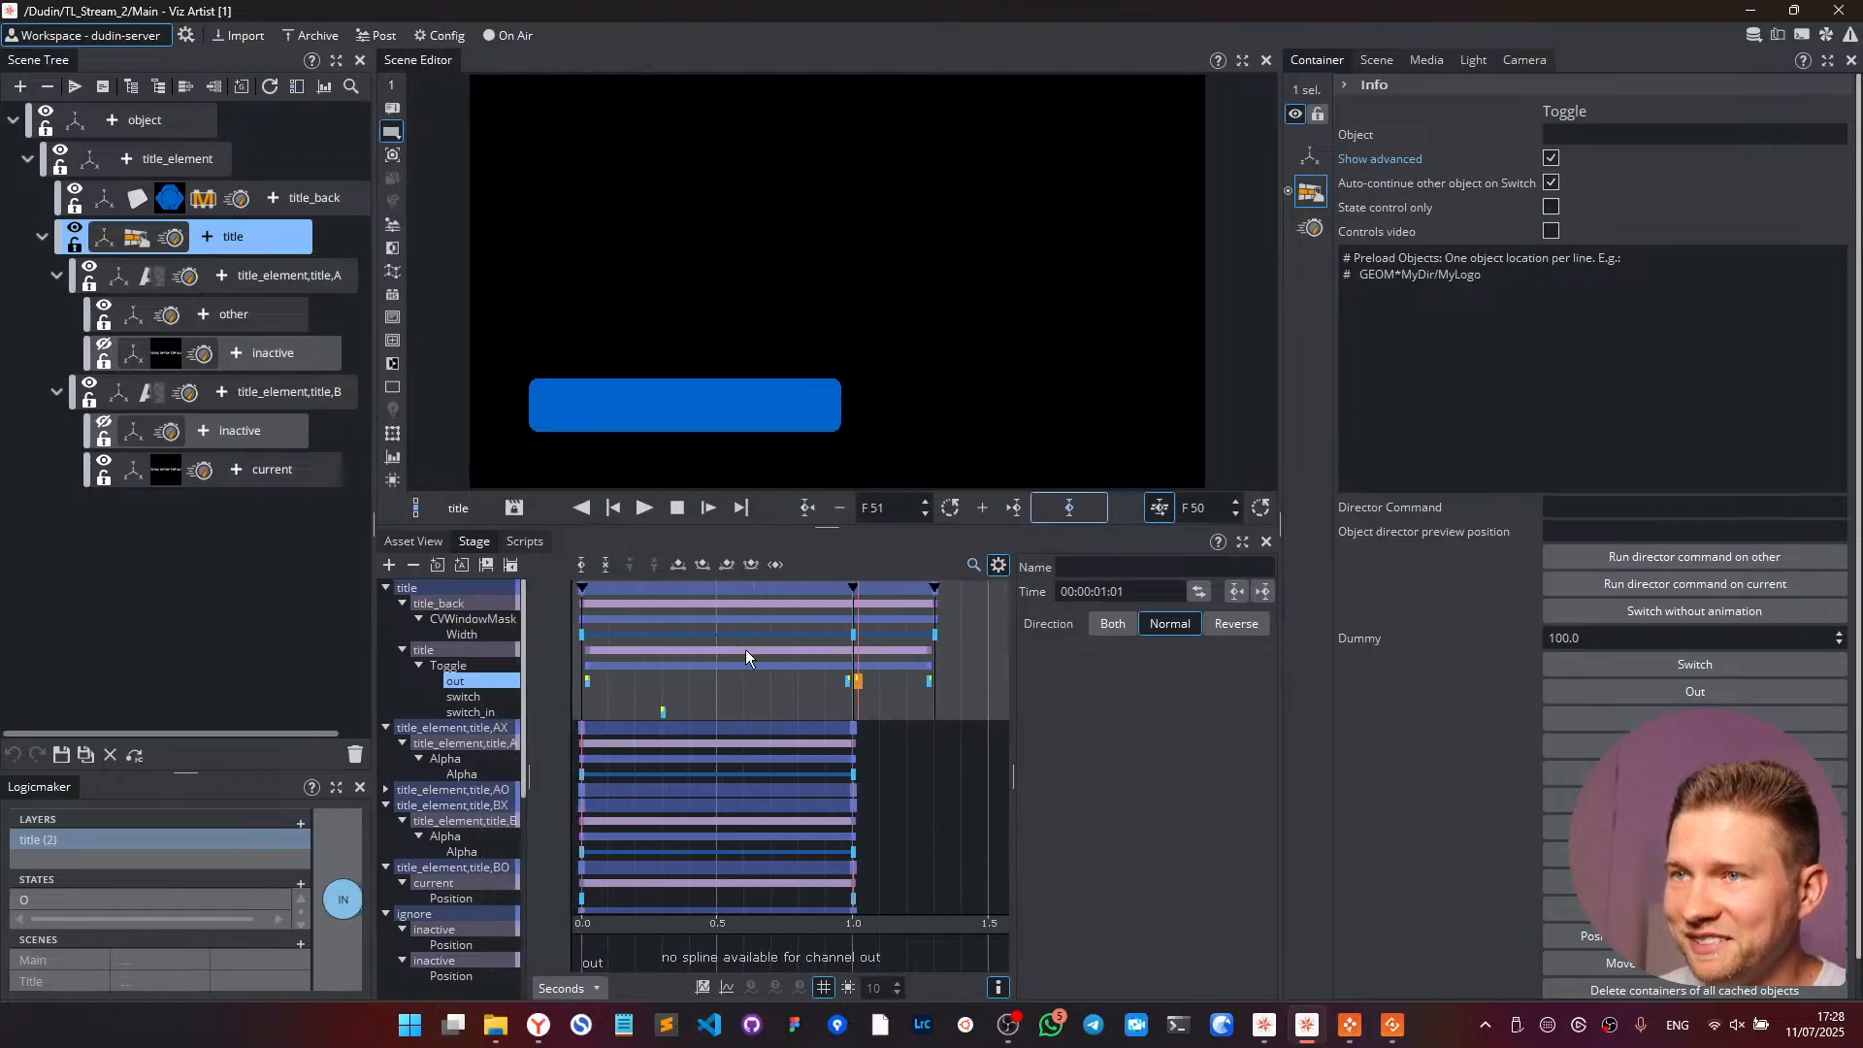
left_click(881, 690)
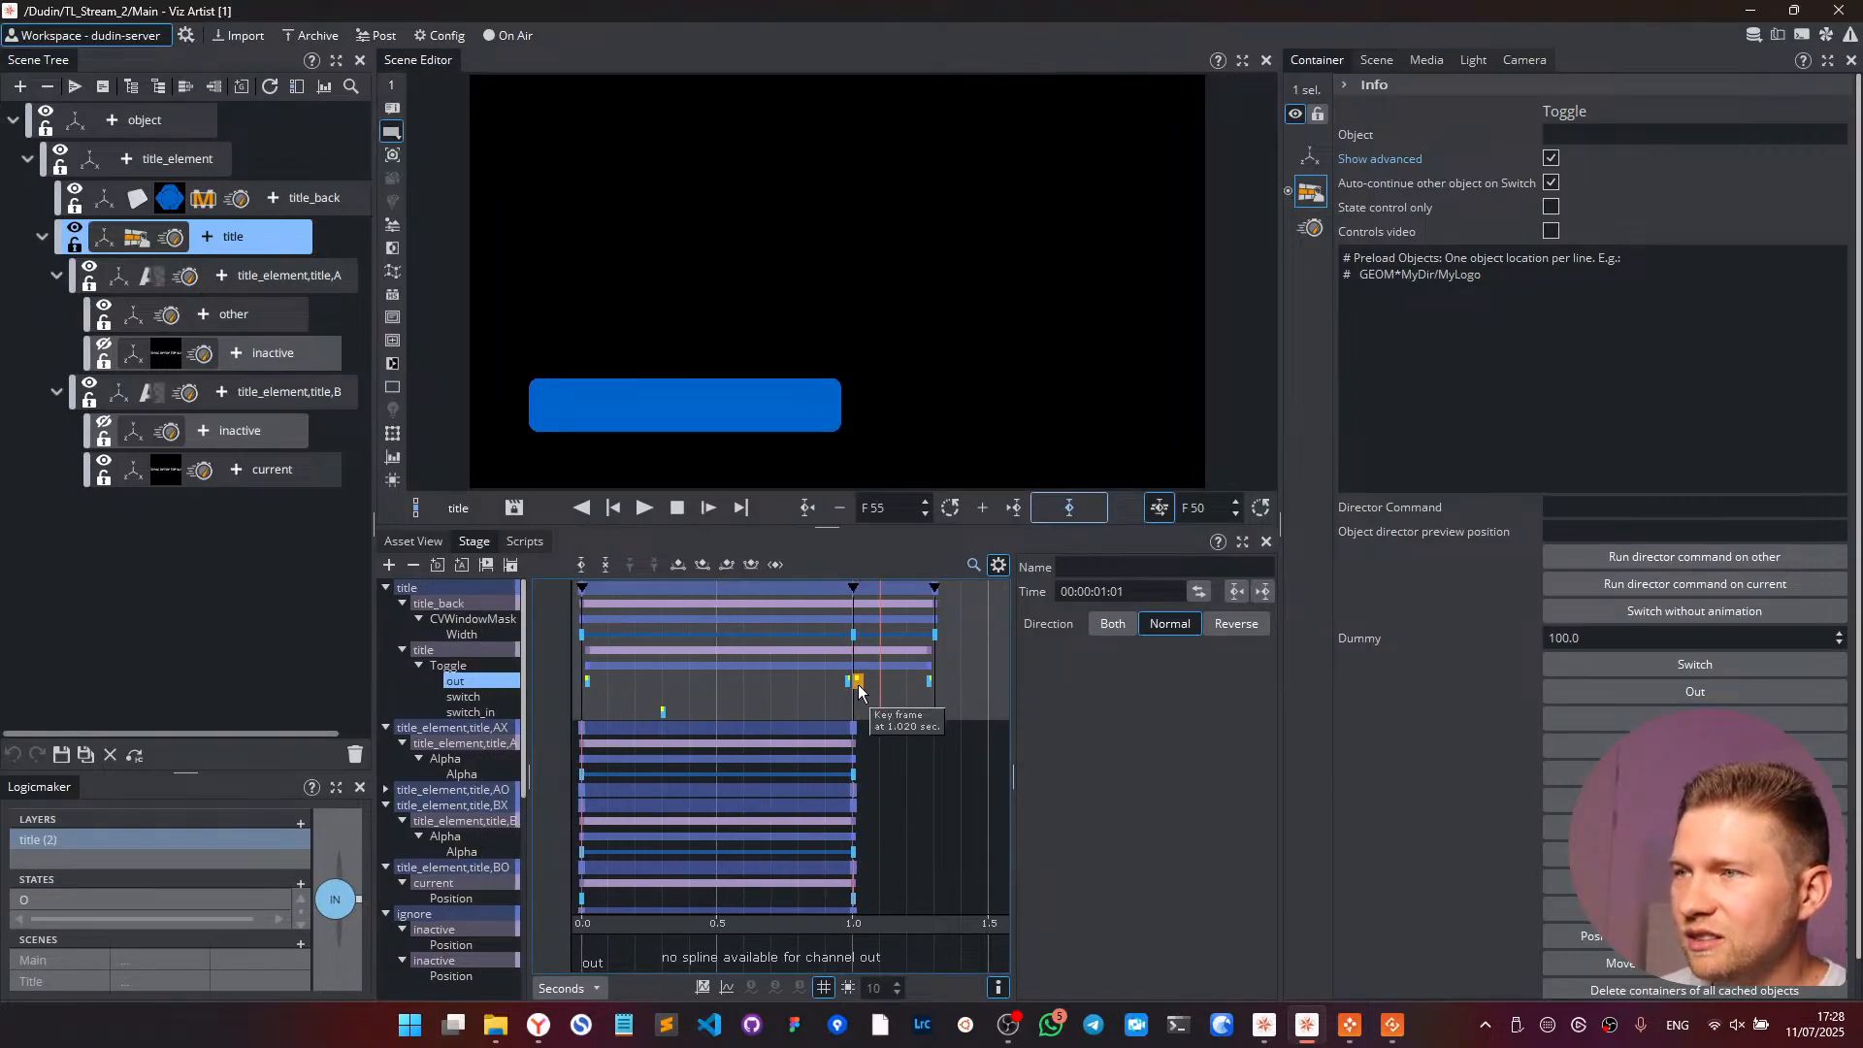
left_click(858, 684)
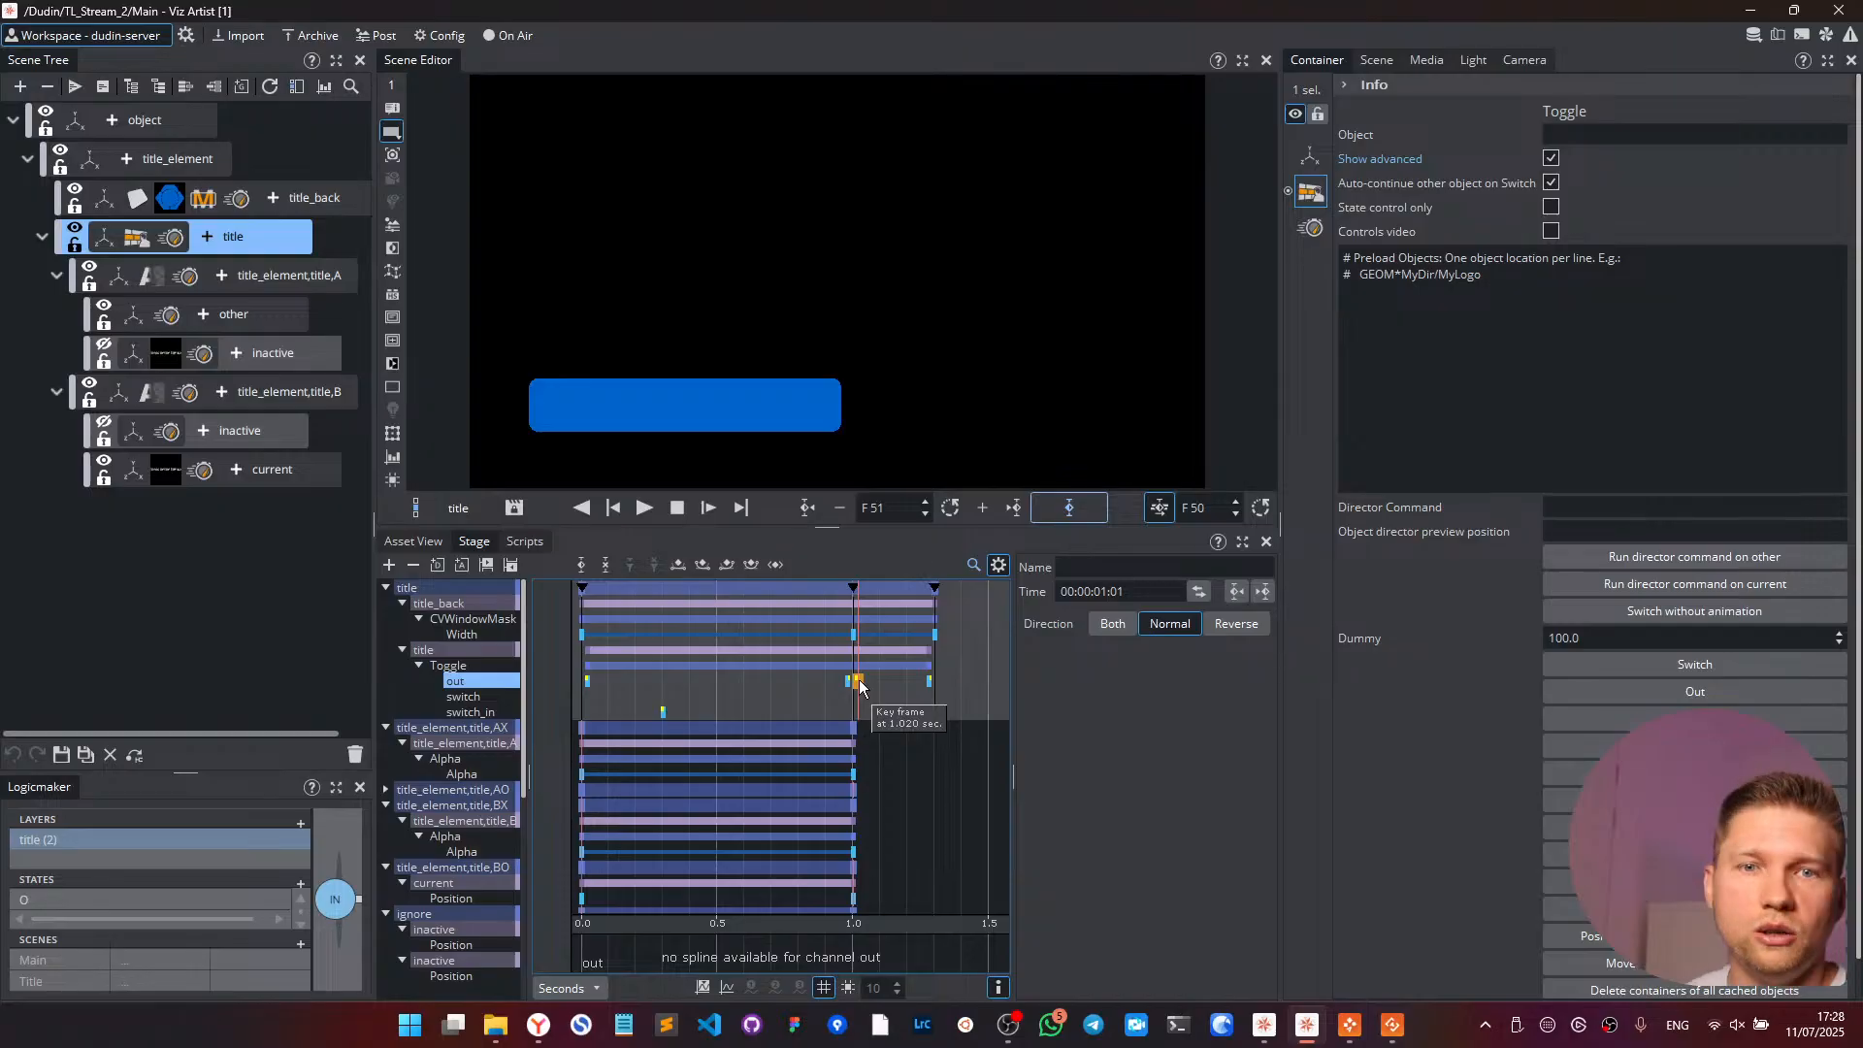
- Delete the title Toggle's out keyframes at 1.28 s, 0.98 s and 0.02 s
left_click(930, 682)
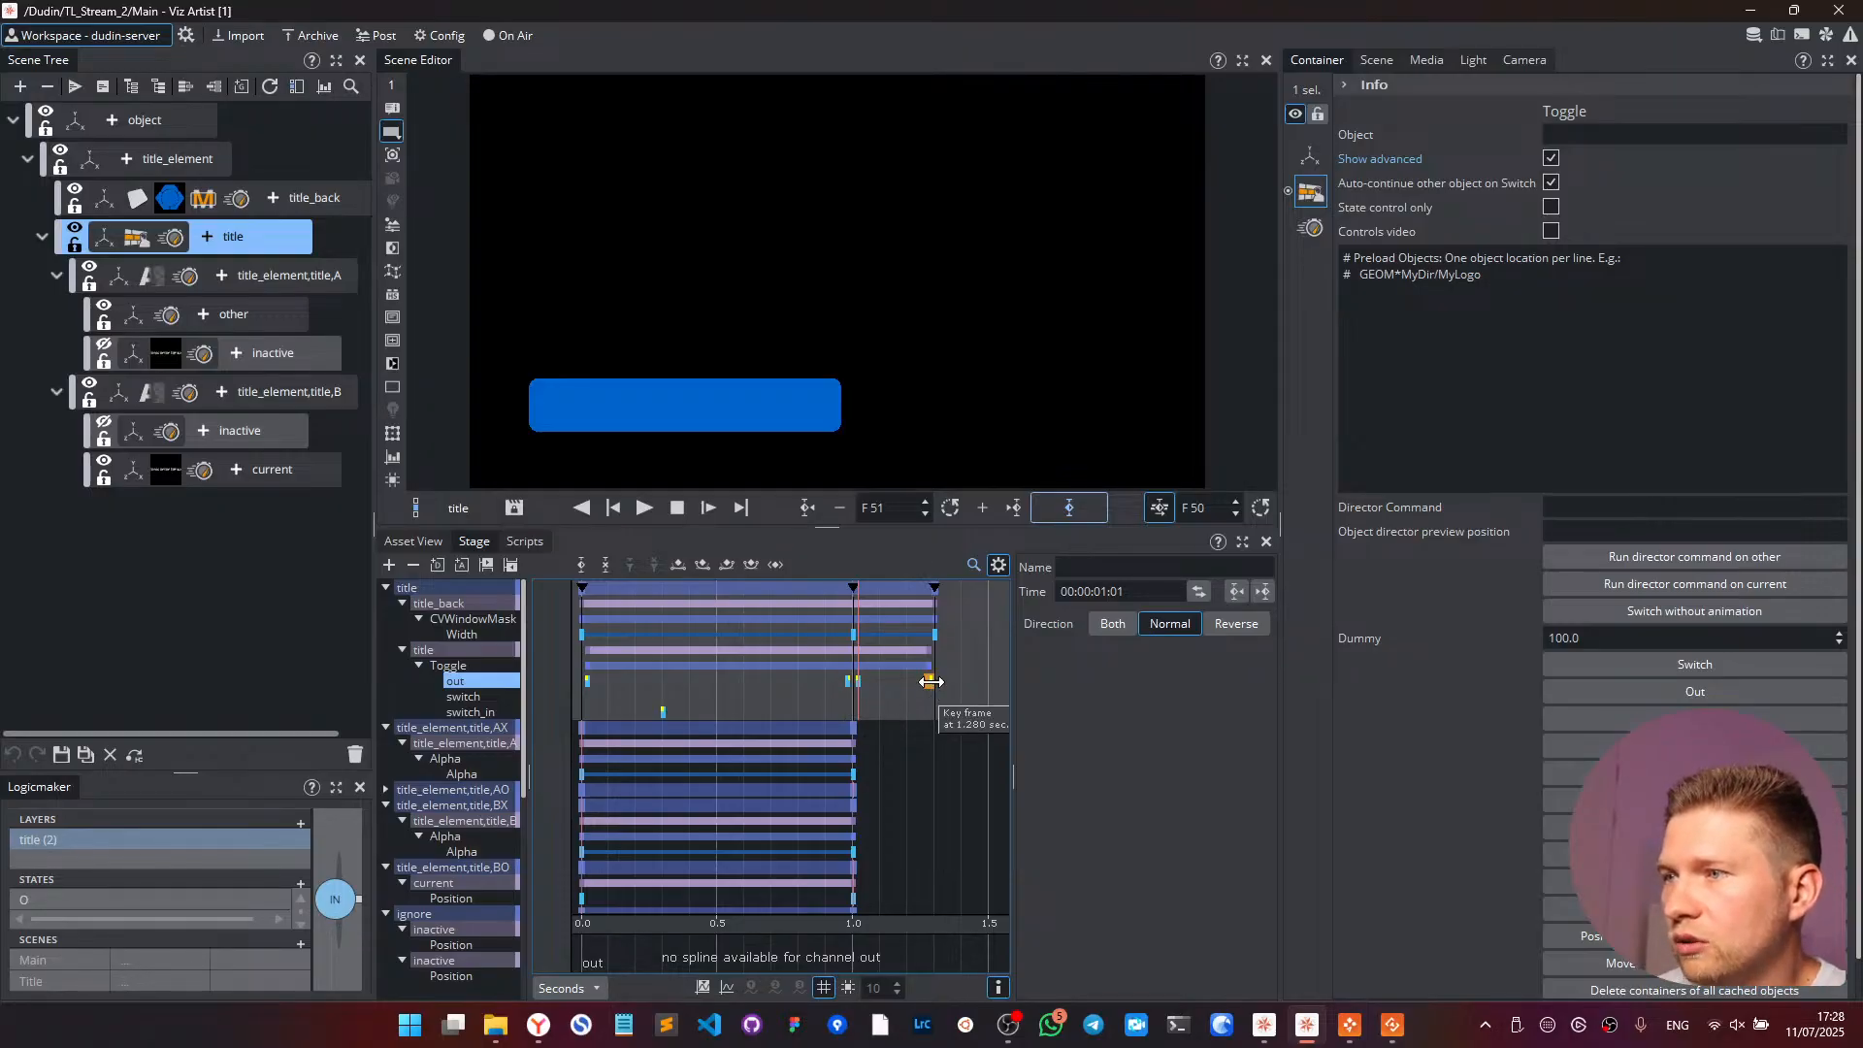
key("Delete")
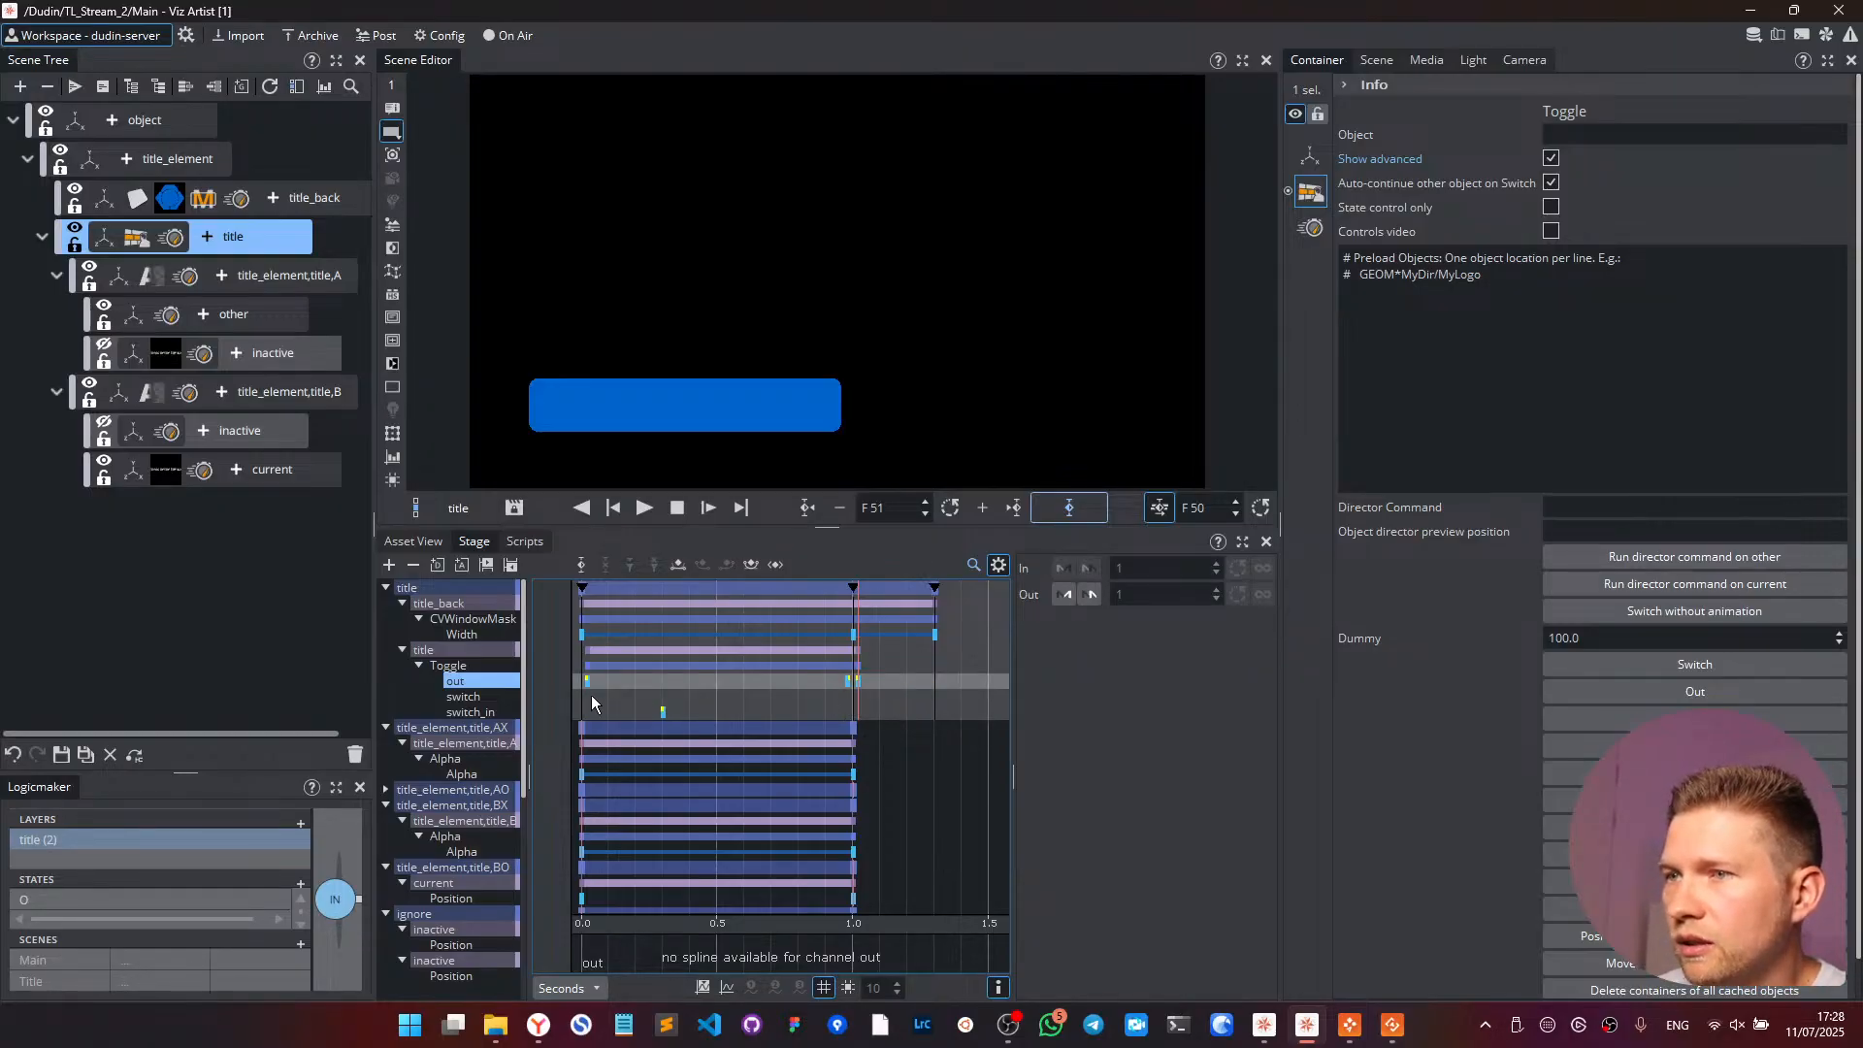
left_click(587, 680)
left_click(838, 683)
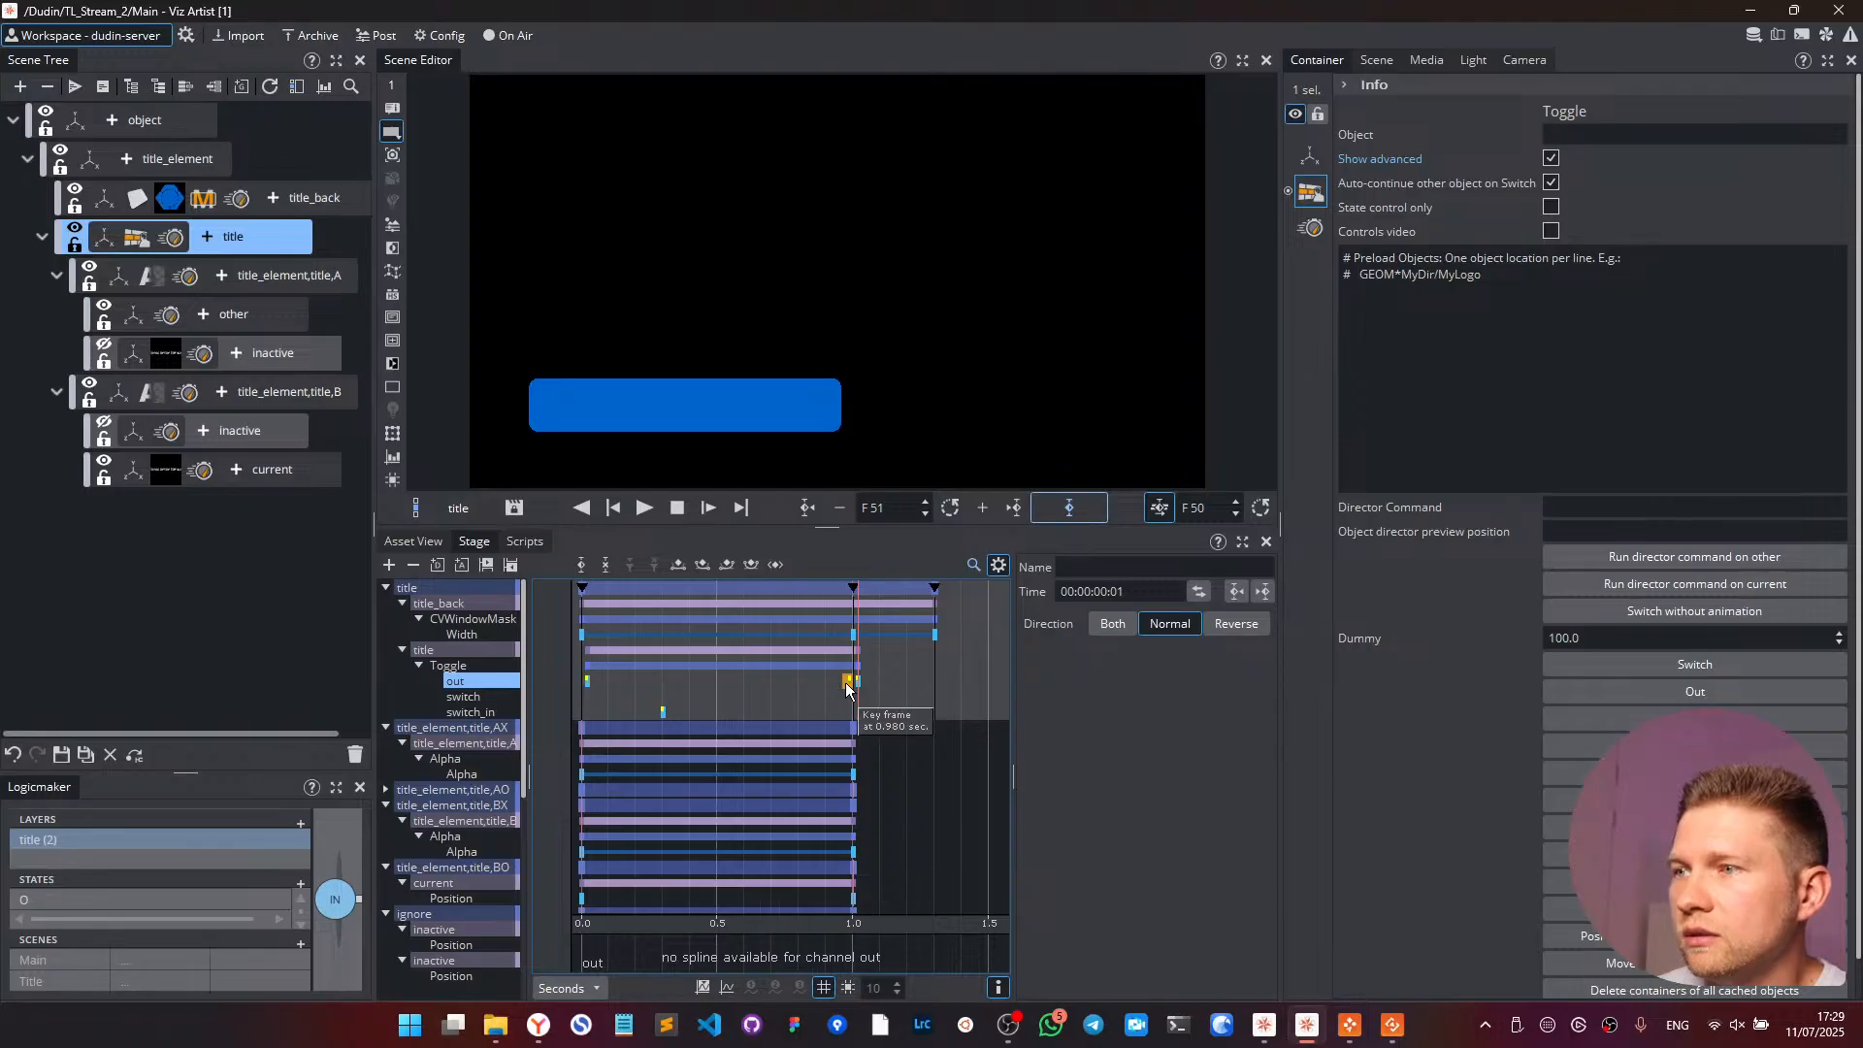
key("Delete")
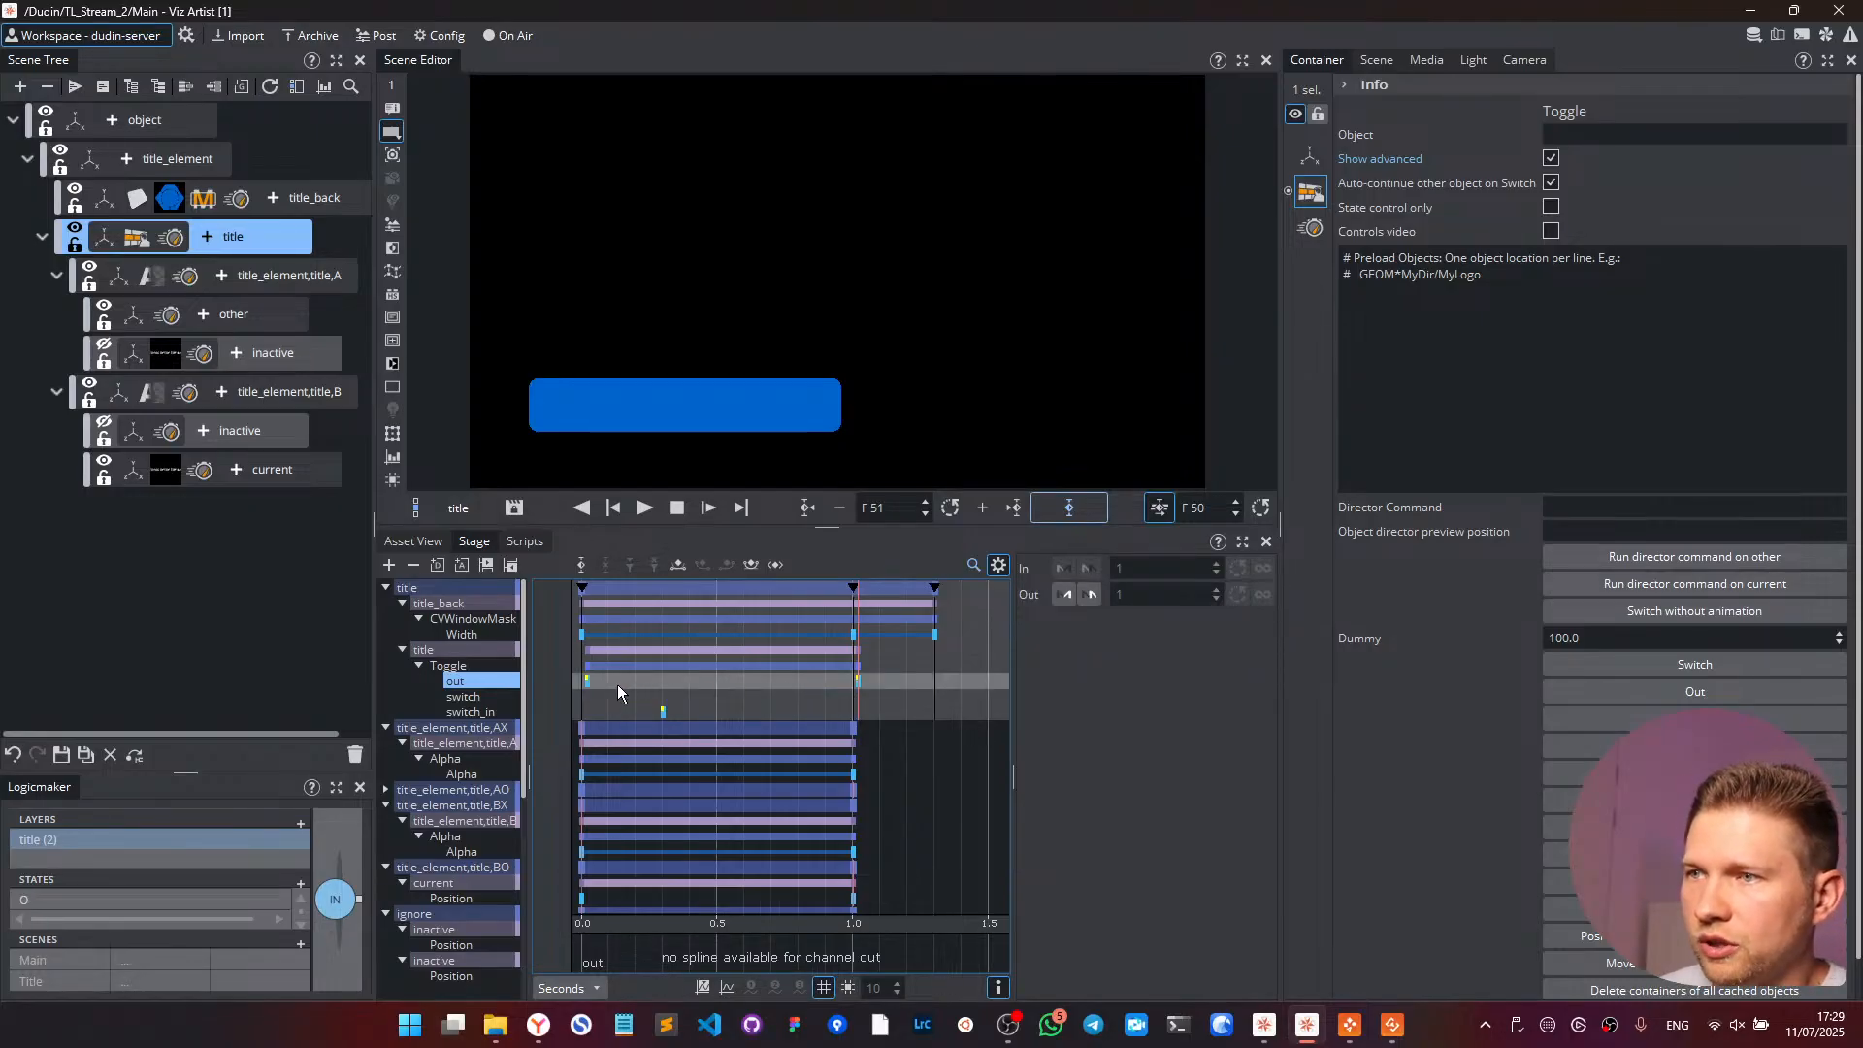
left_click(587, 680)
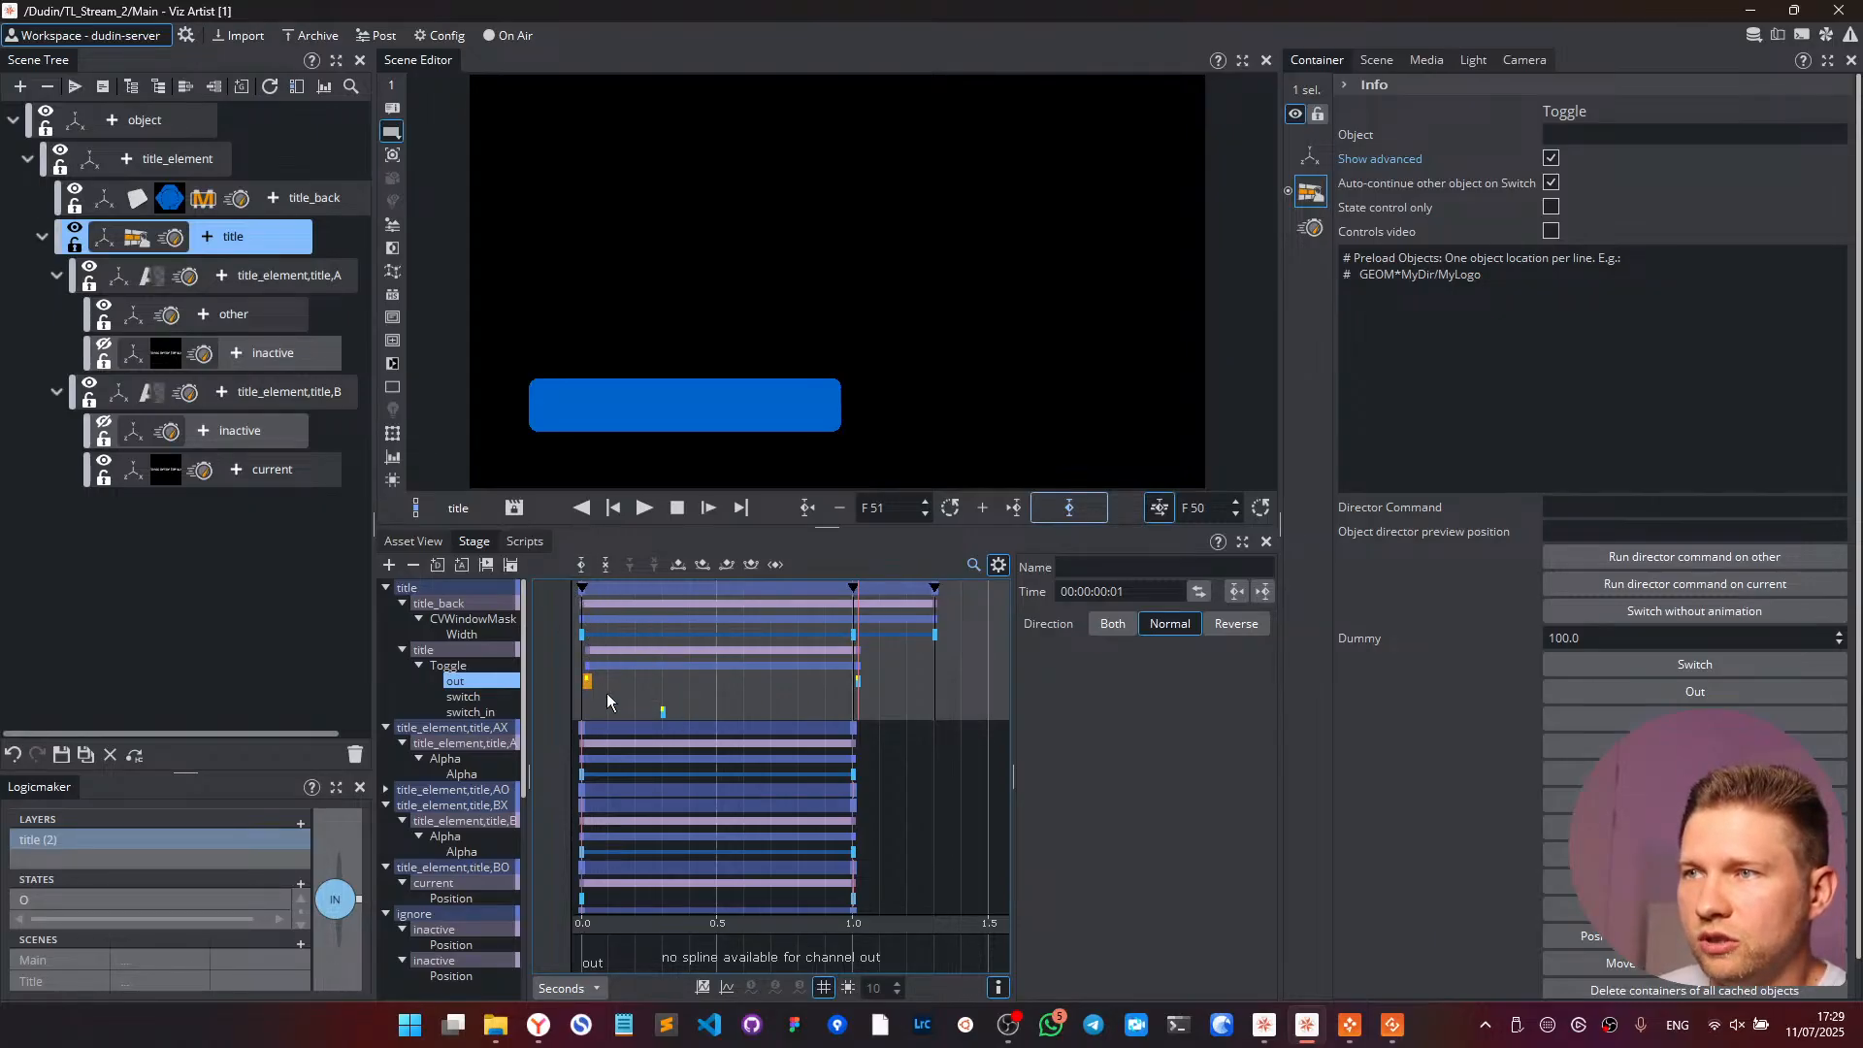
left_click(582, 696)
left_click_drag(581, 697, 598, 696)
key("Delete")
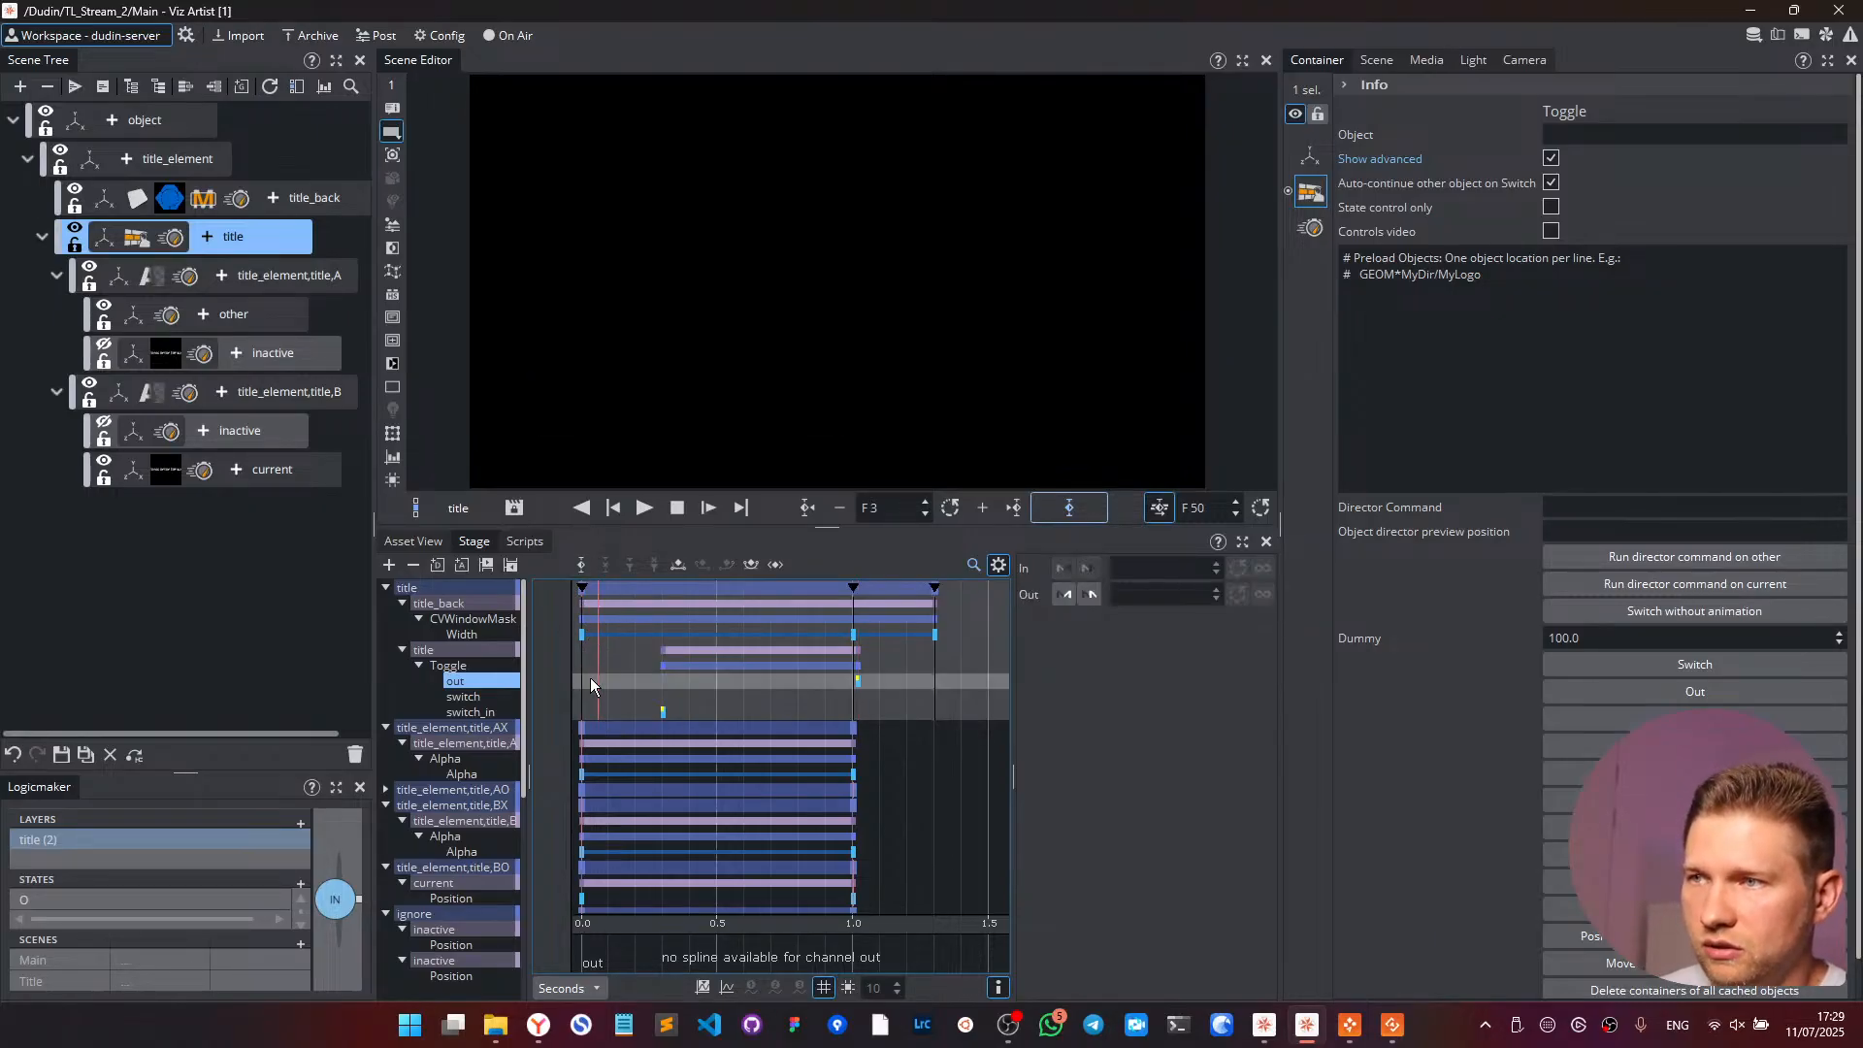
- Examine the title Toggle's switch_in keyframe at 0.300 s and its remaining out keyframe
left_click(664, 711)
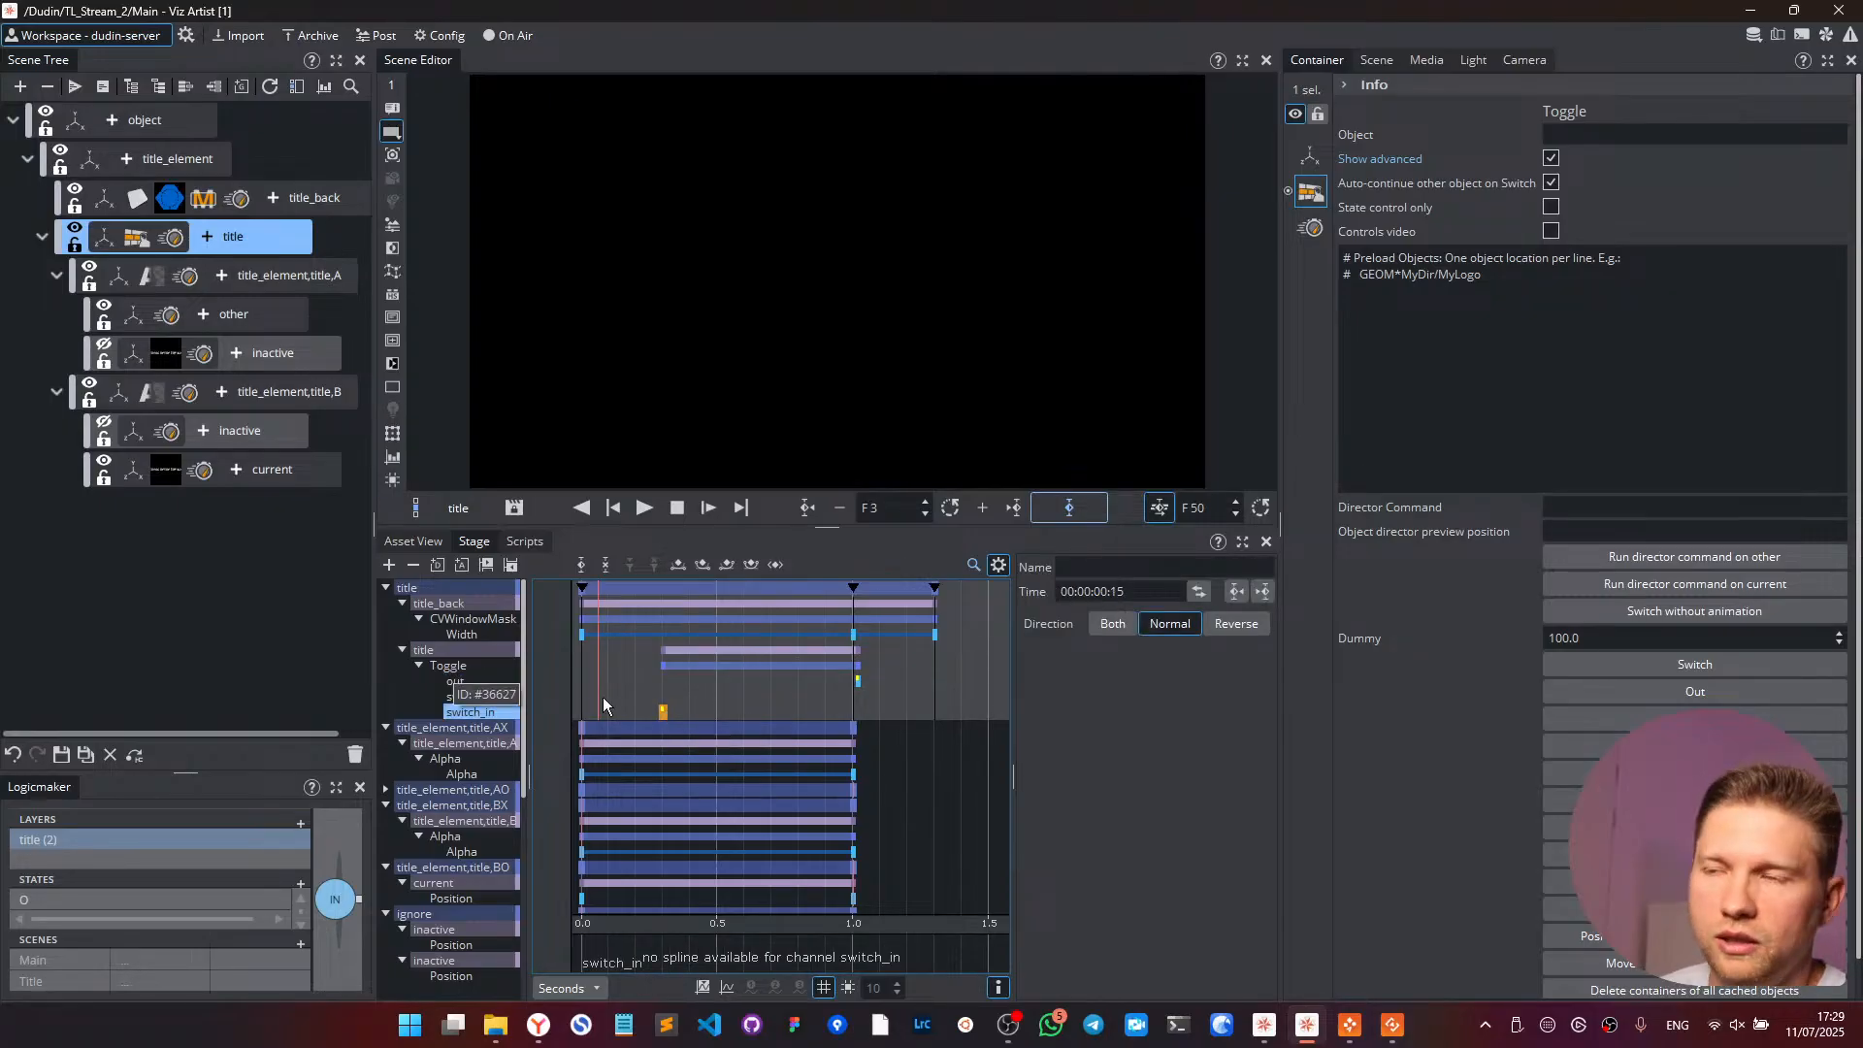
mouse_move(665, 714)
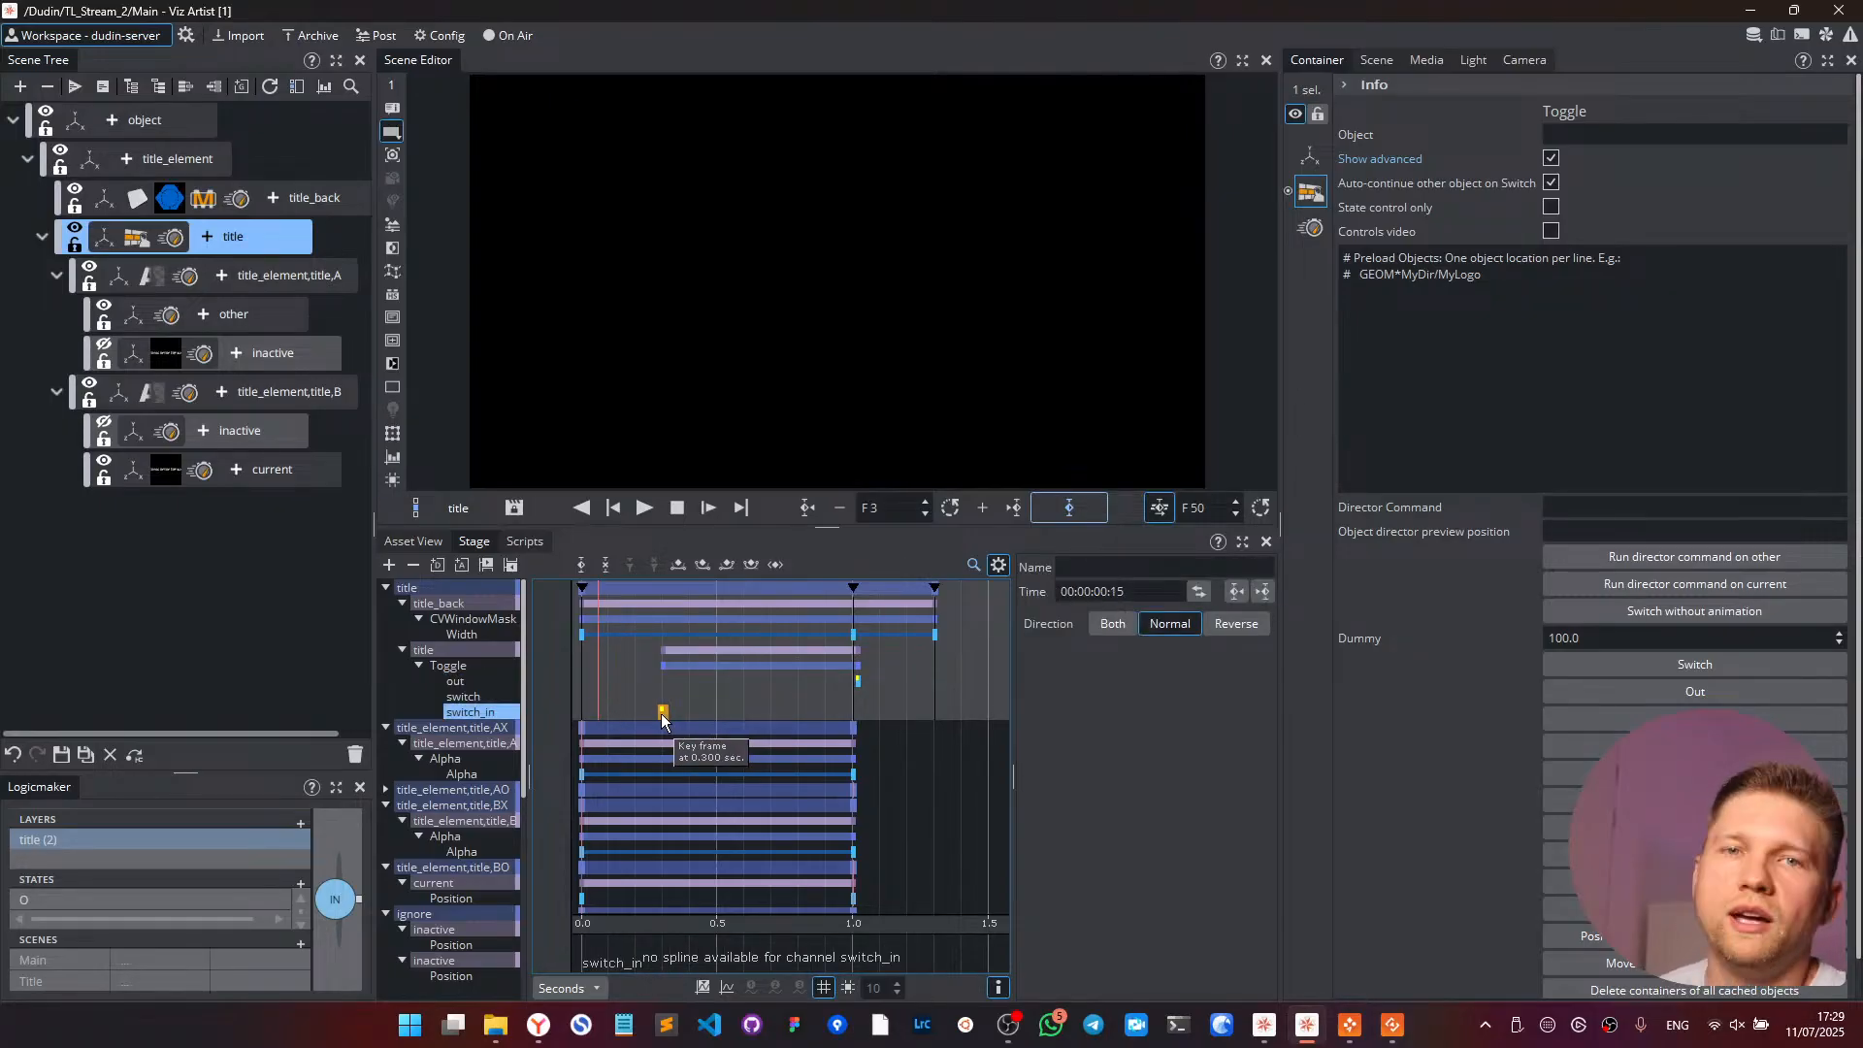
left_click(857, 681)
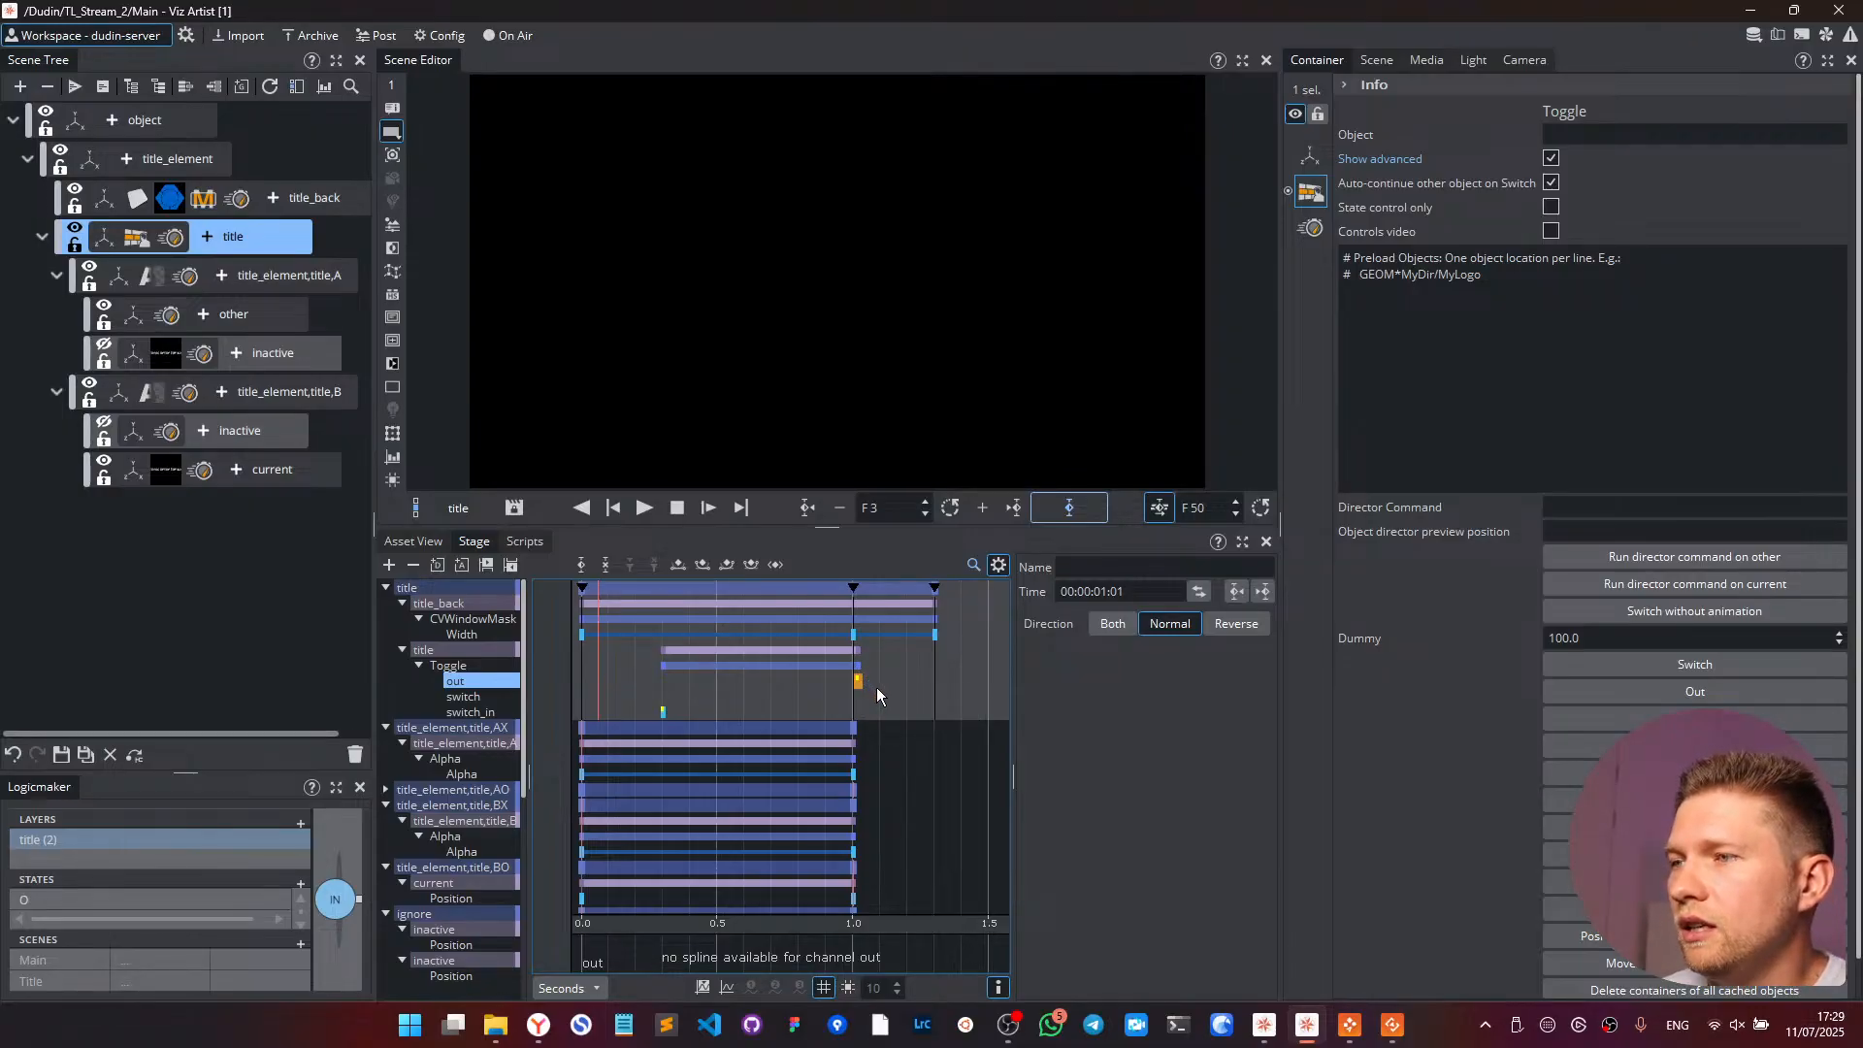
- Try adding a Window Mask to the title container, with tracking enabled and title_back as the custom tracked object
left_click(207, 237)
left_click(260, 361)
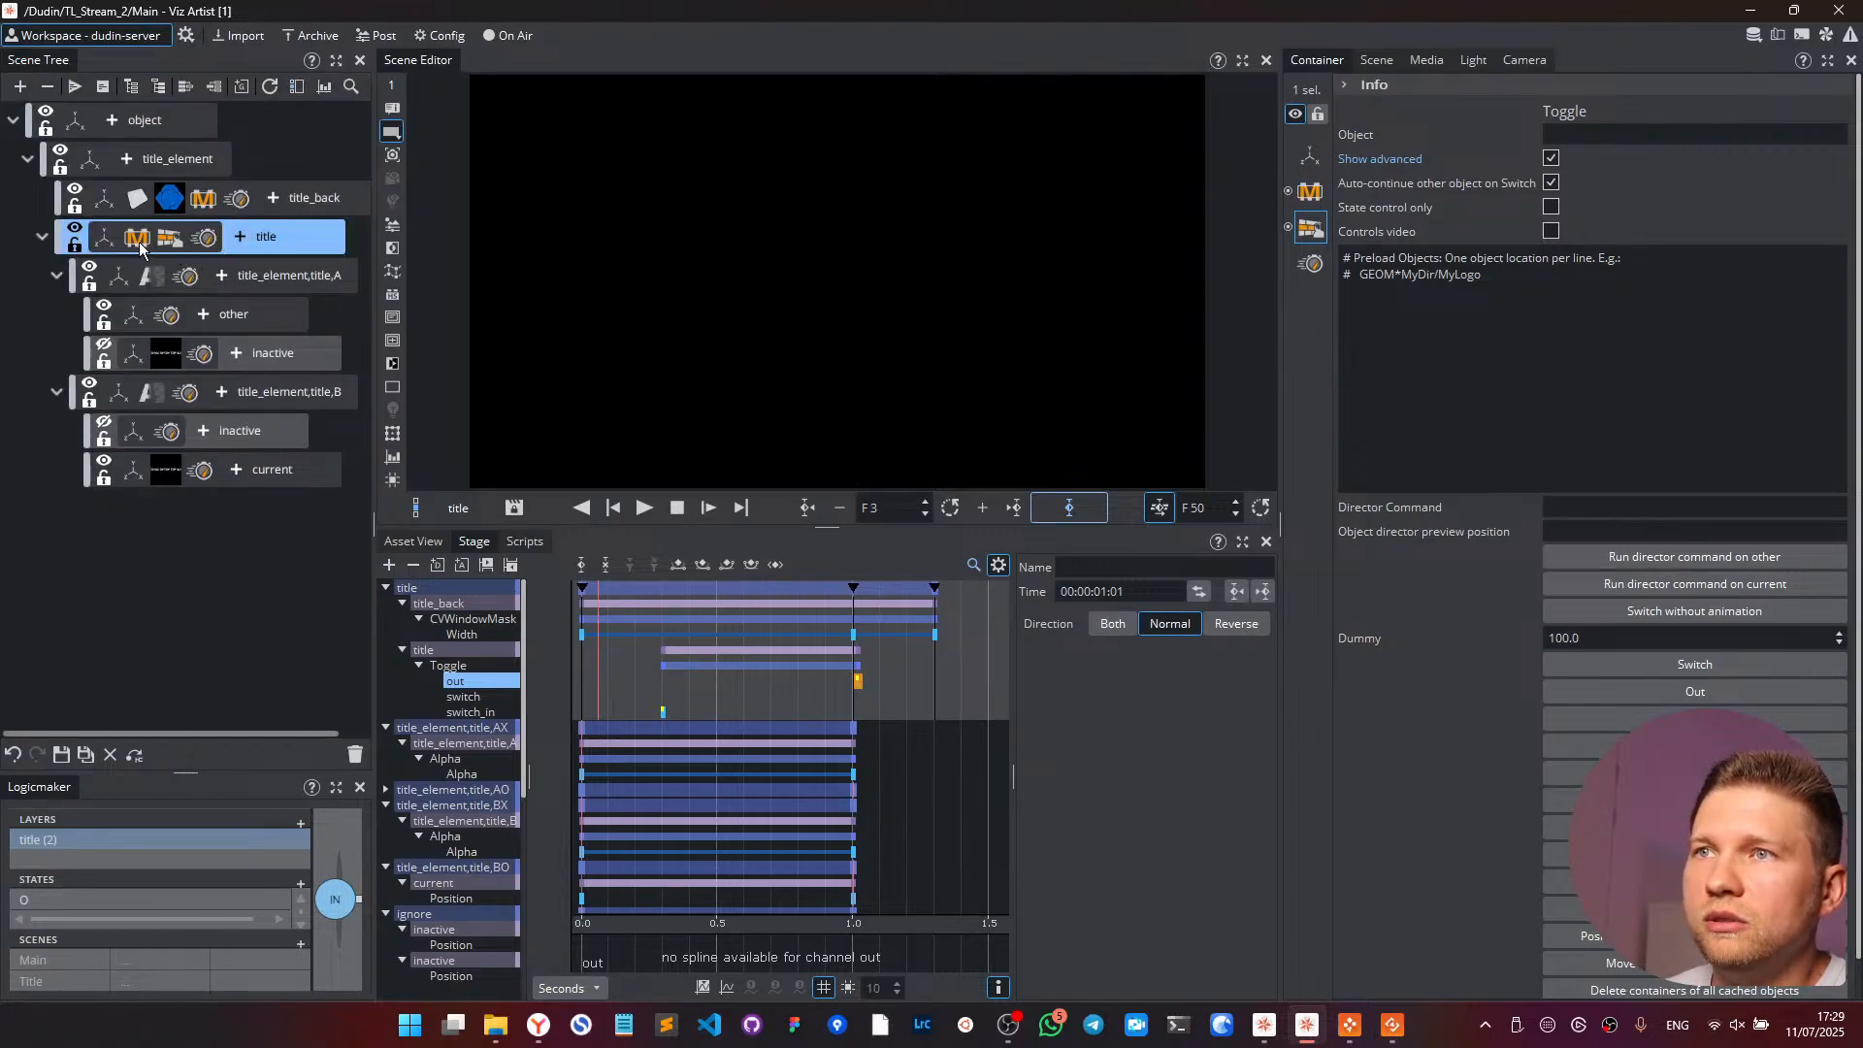
left_click(137, 240)
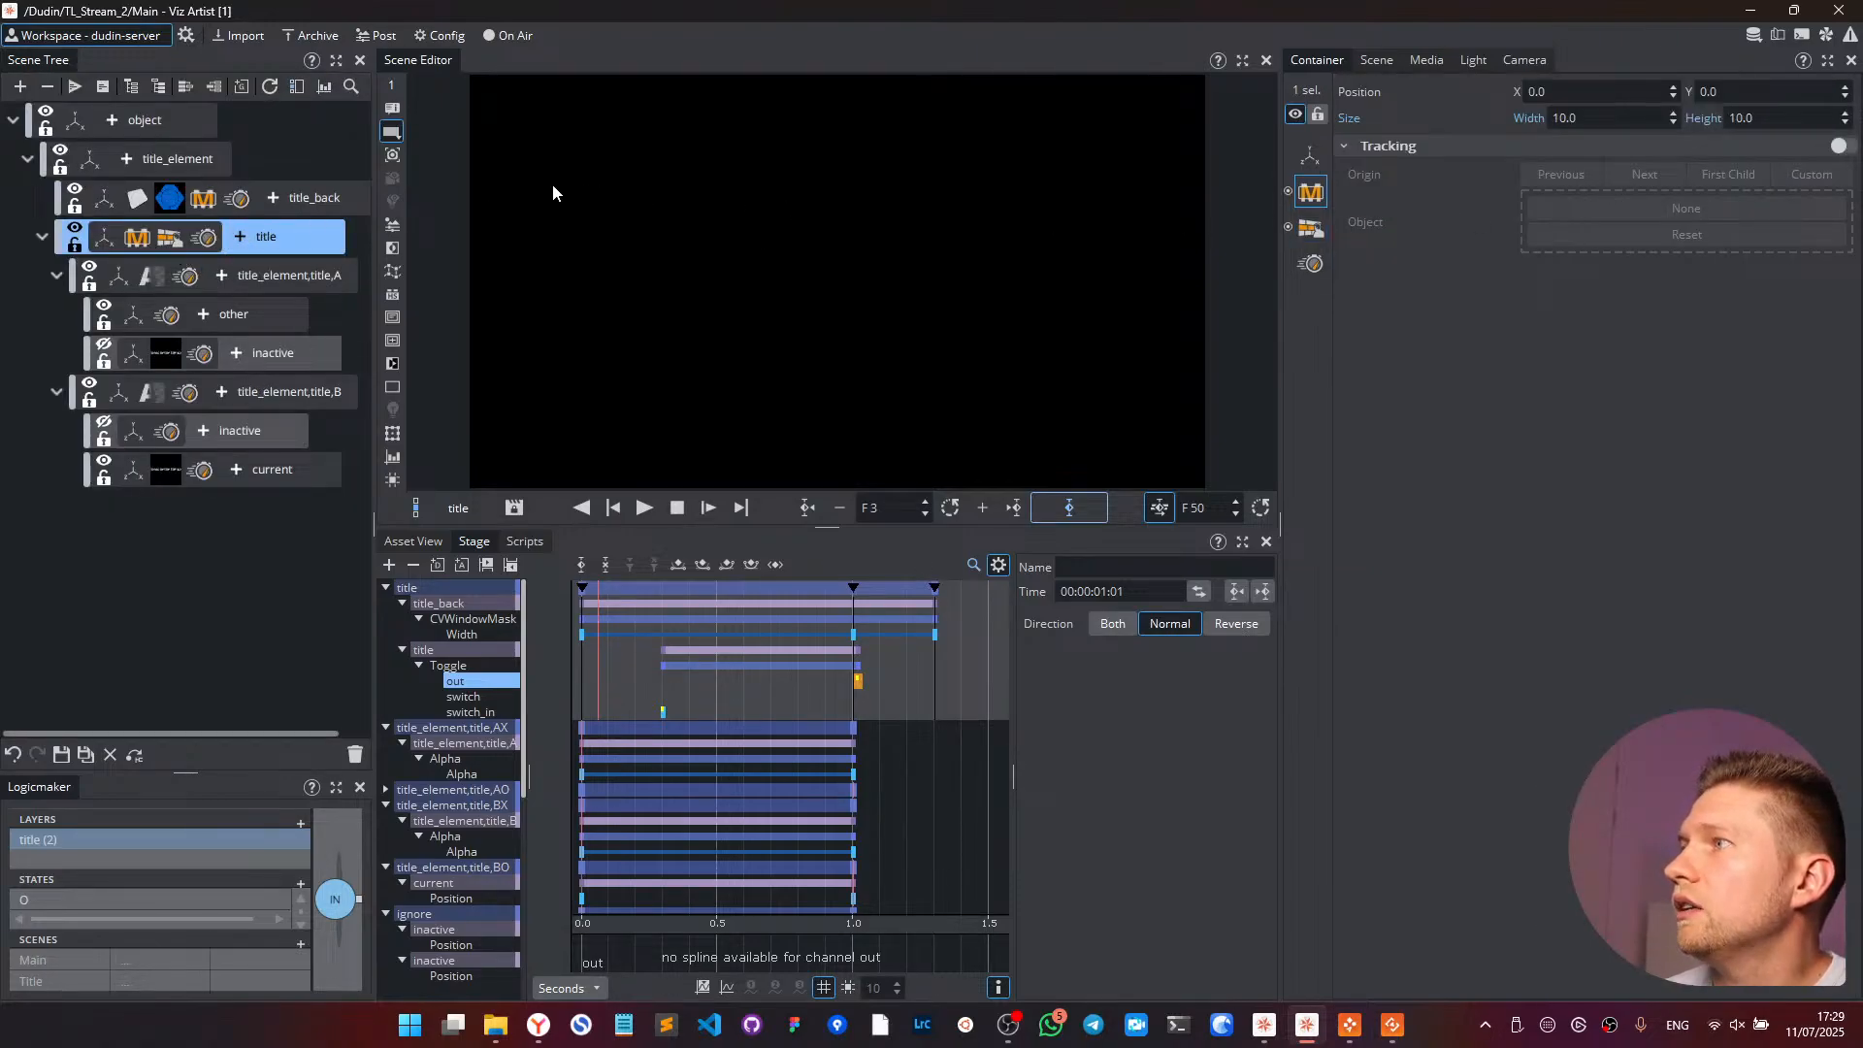
left_click_drag(335, 199, 1618, 206)
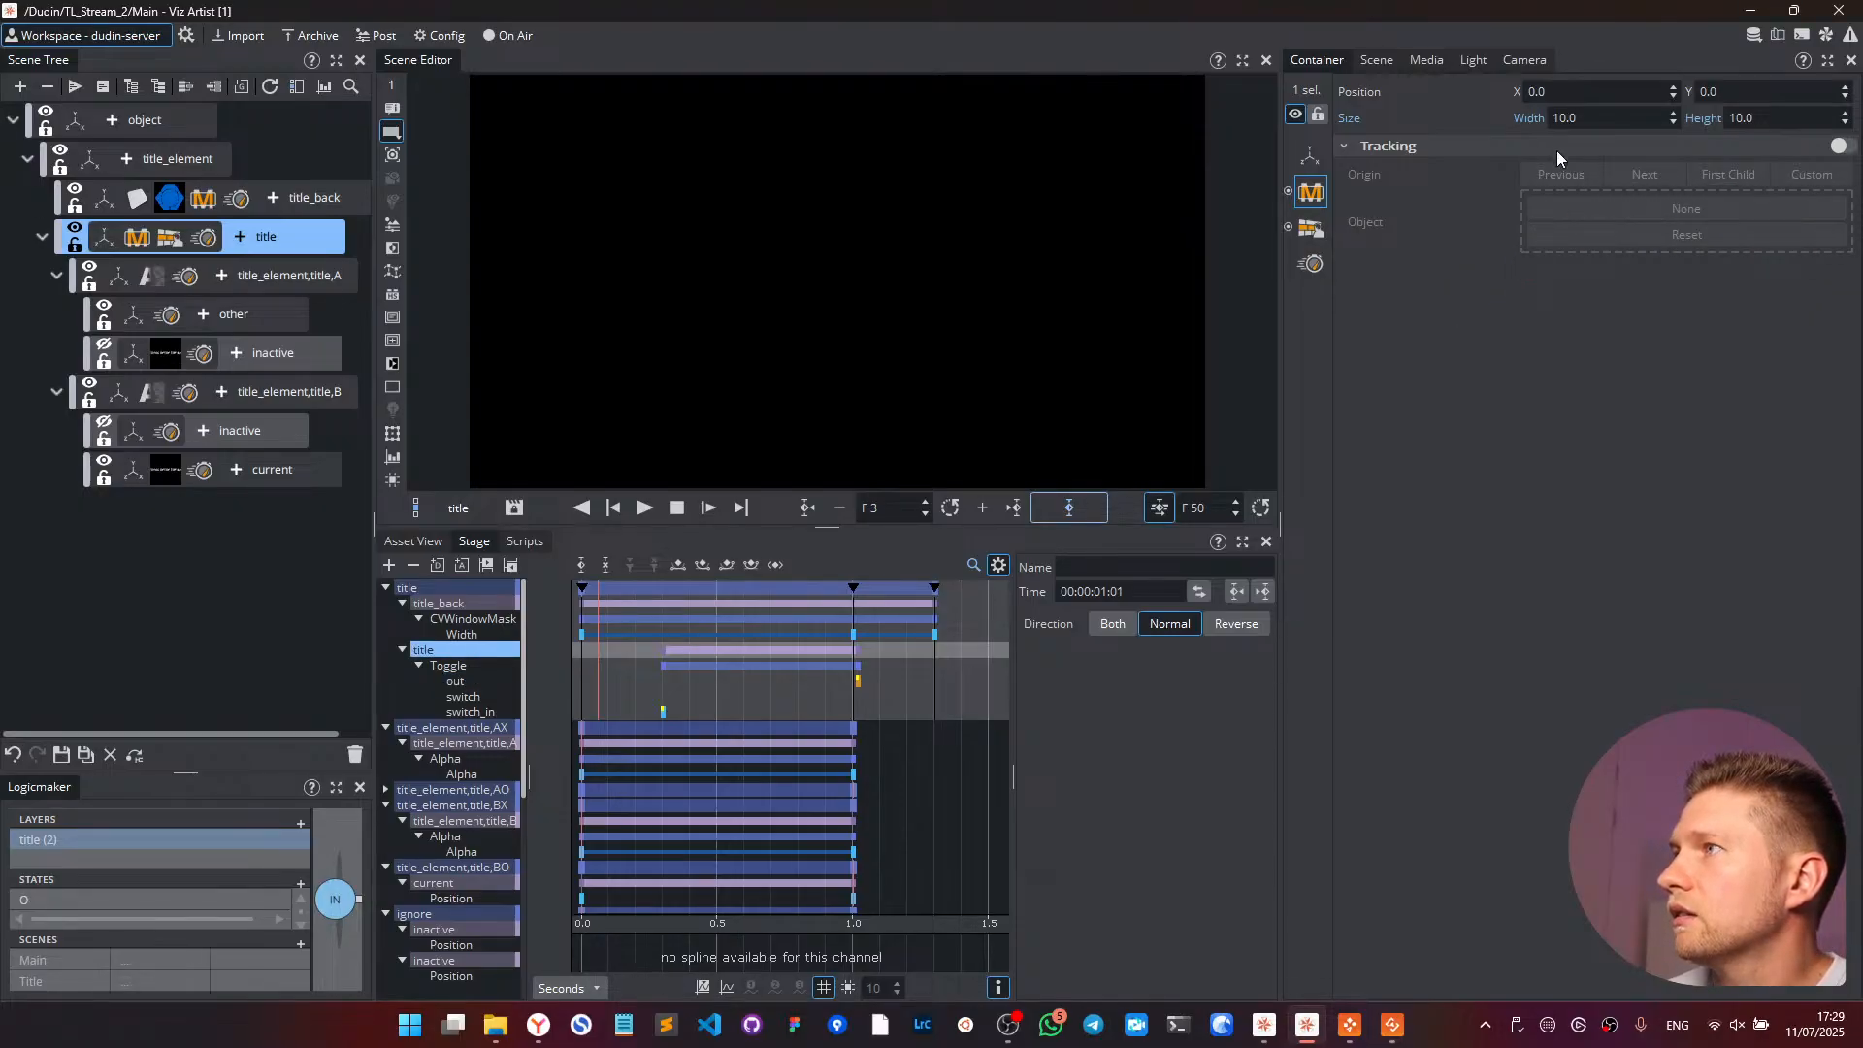
left_click(1836, 147)
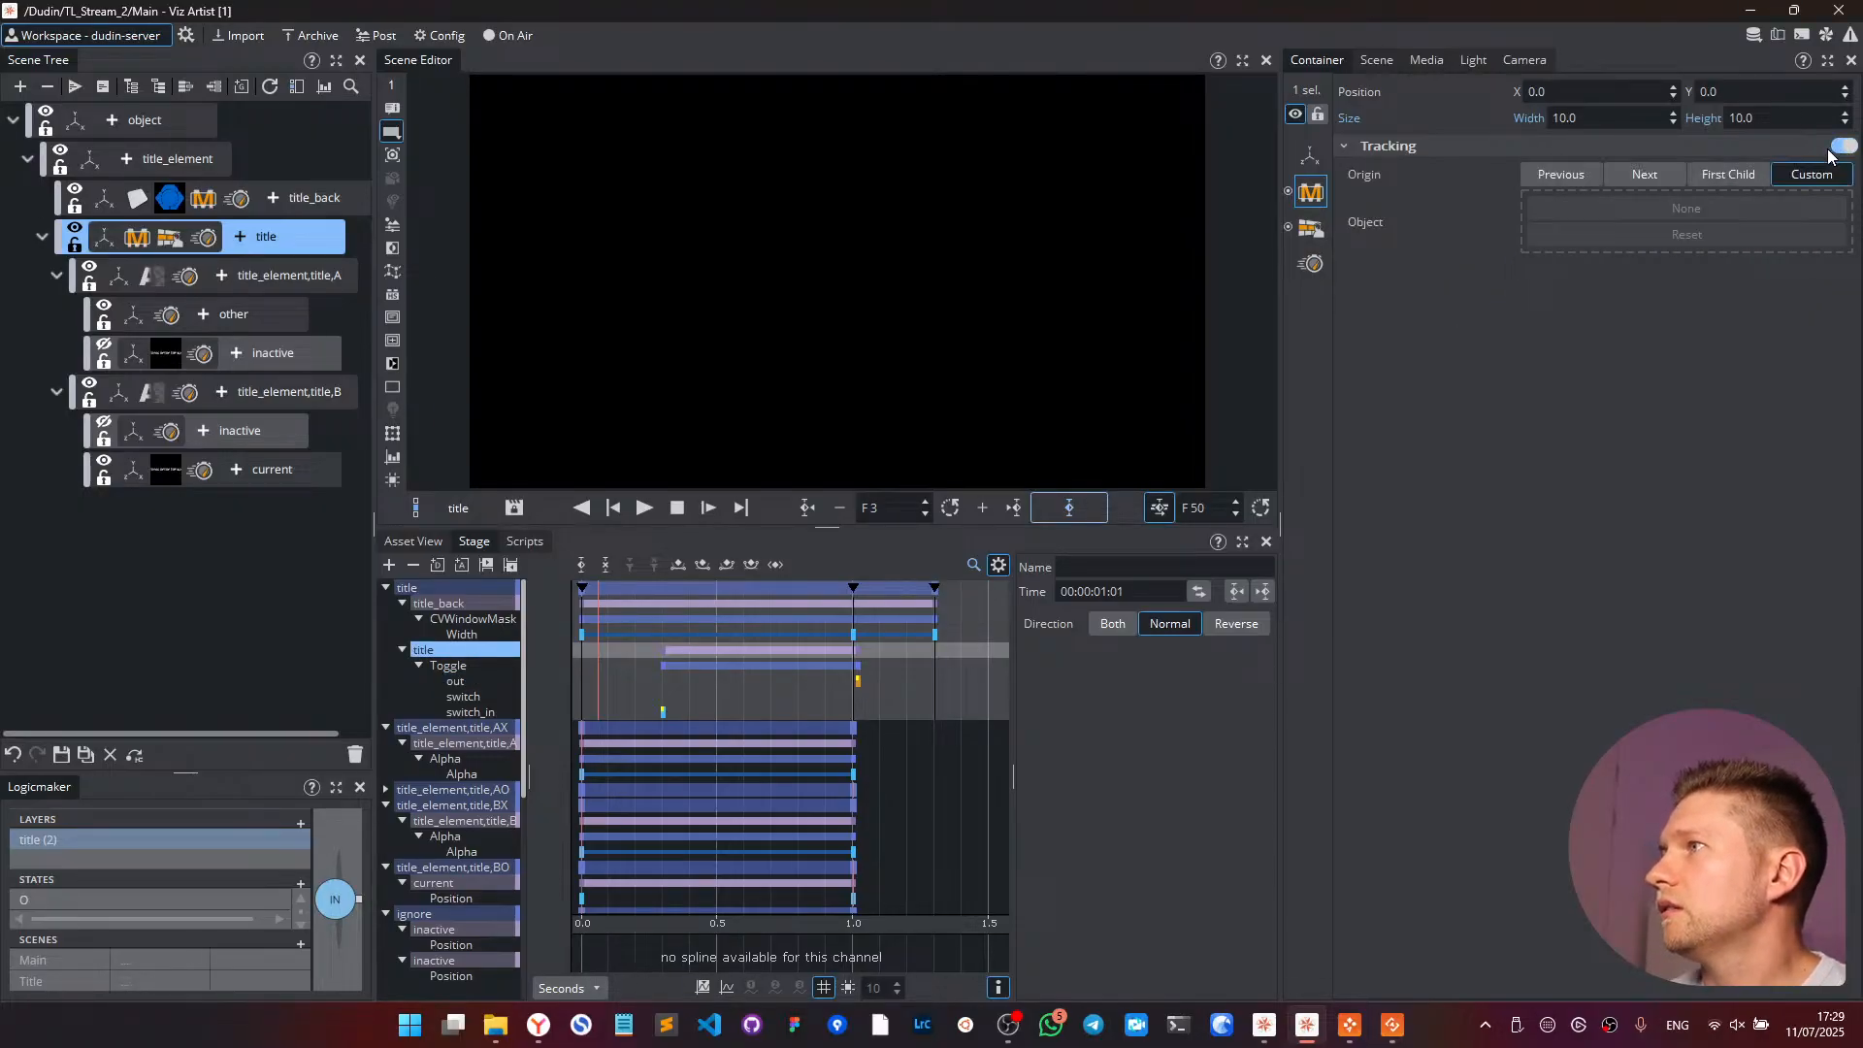
left_click_drag(334, 207, 1586, 207)
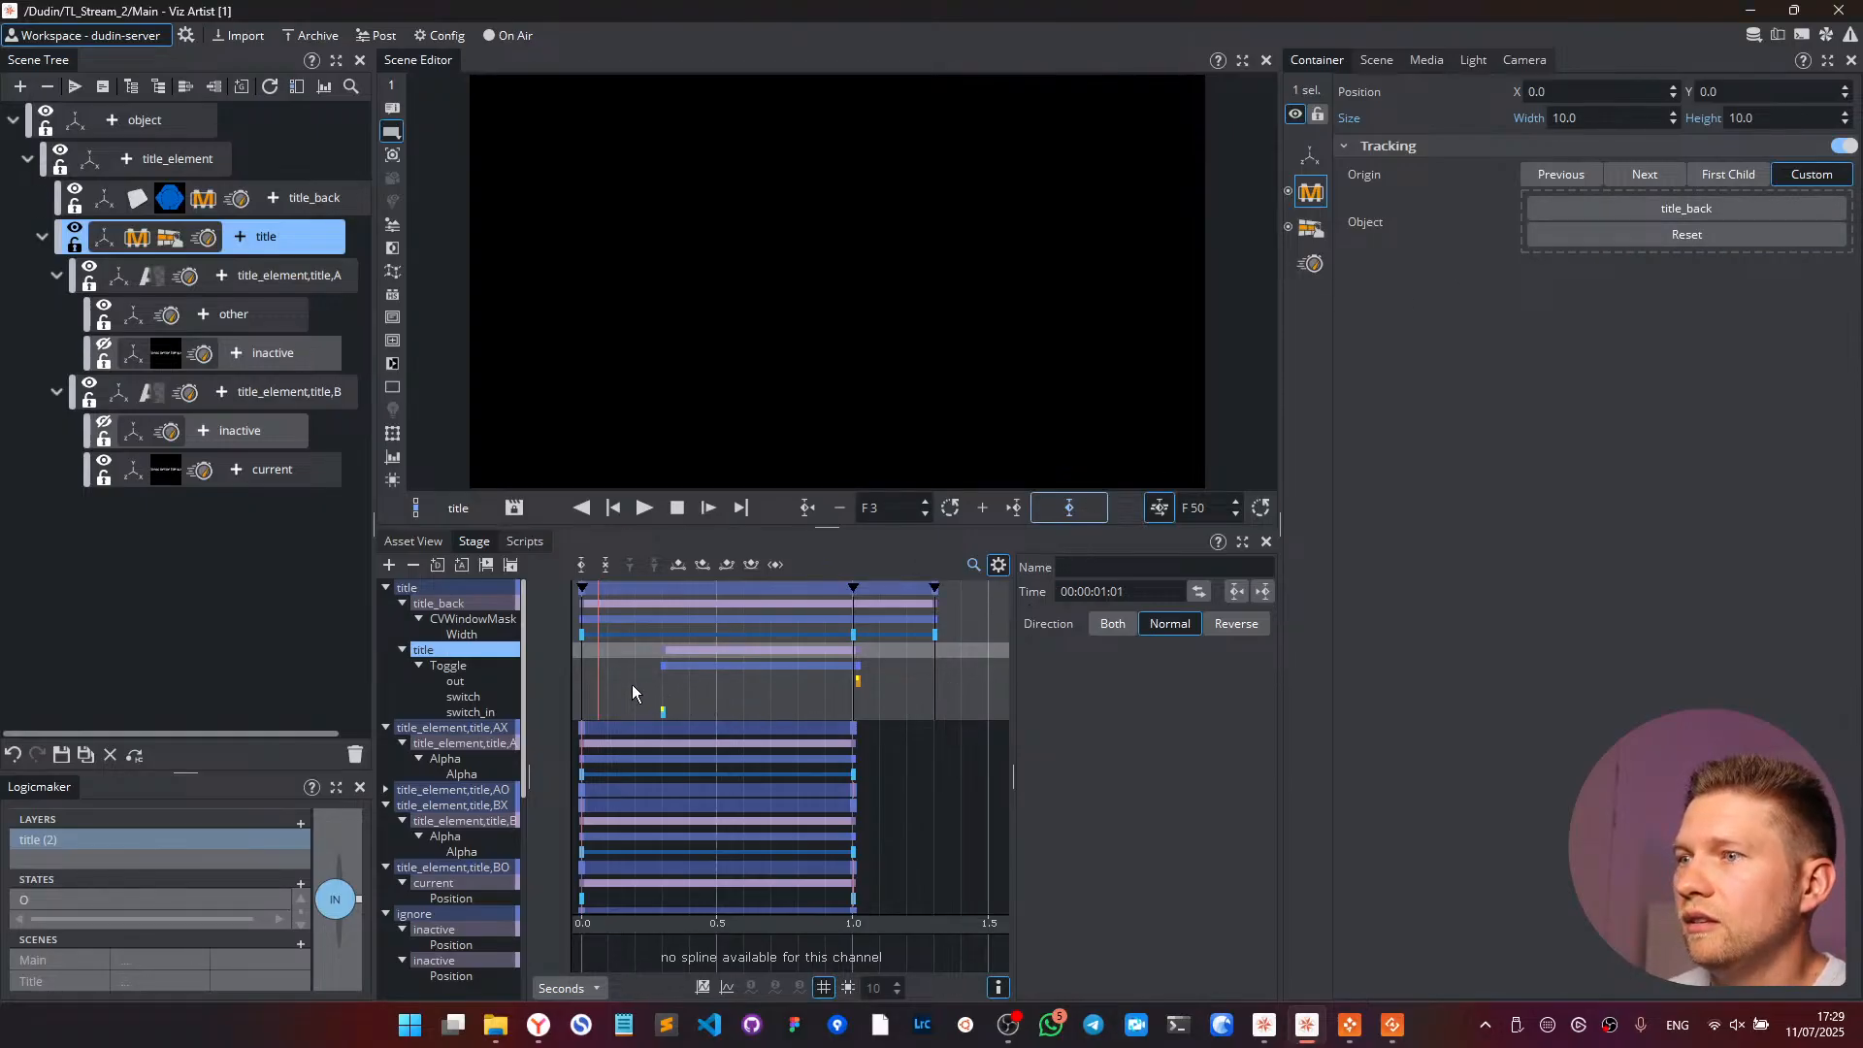
- Check the title mask near frame 49 with bounding boxes shown, trying the Next, Previous and Custom tracking origins and a mask width of 20
left_click_drag(587, 678, 850, 696)
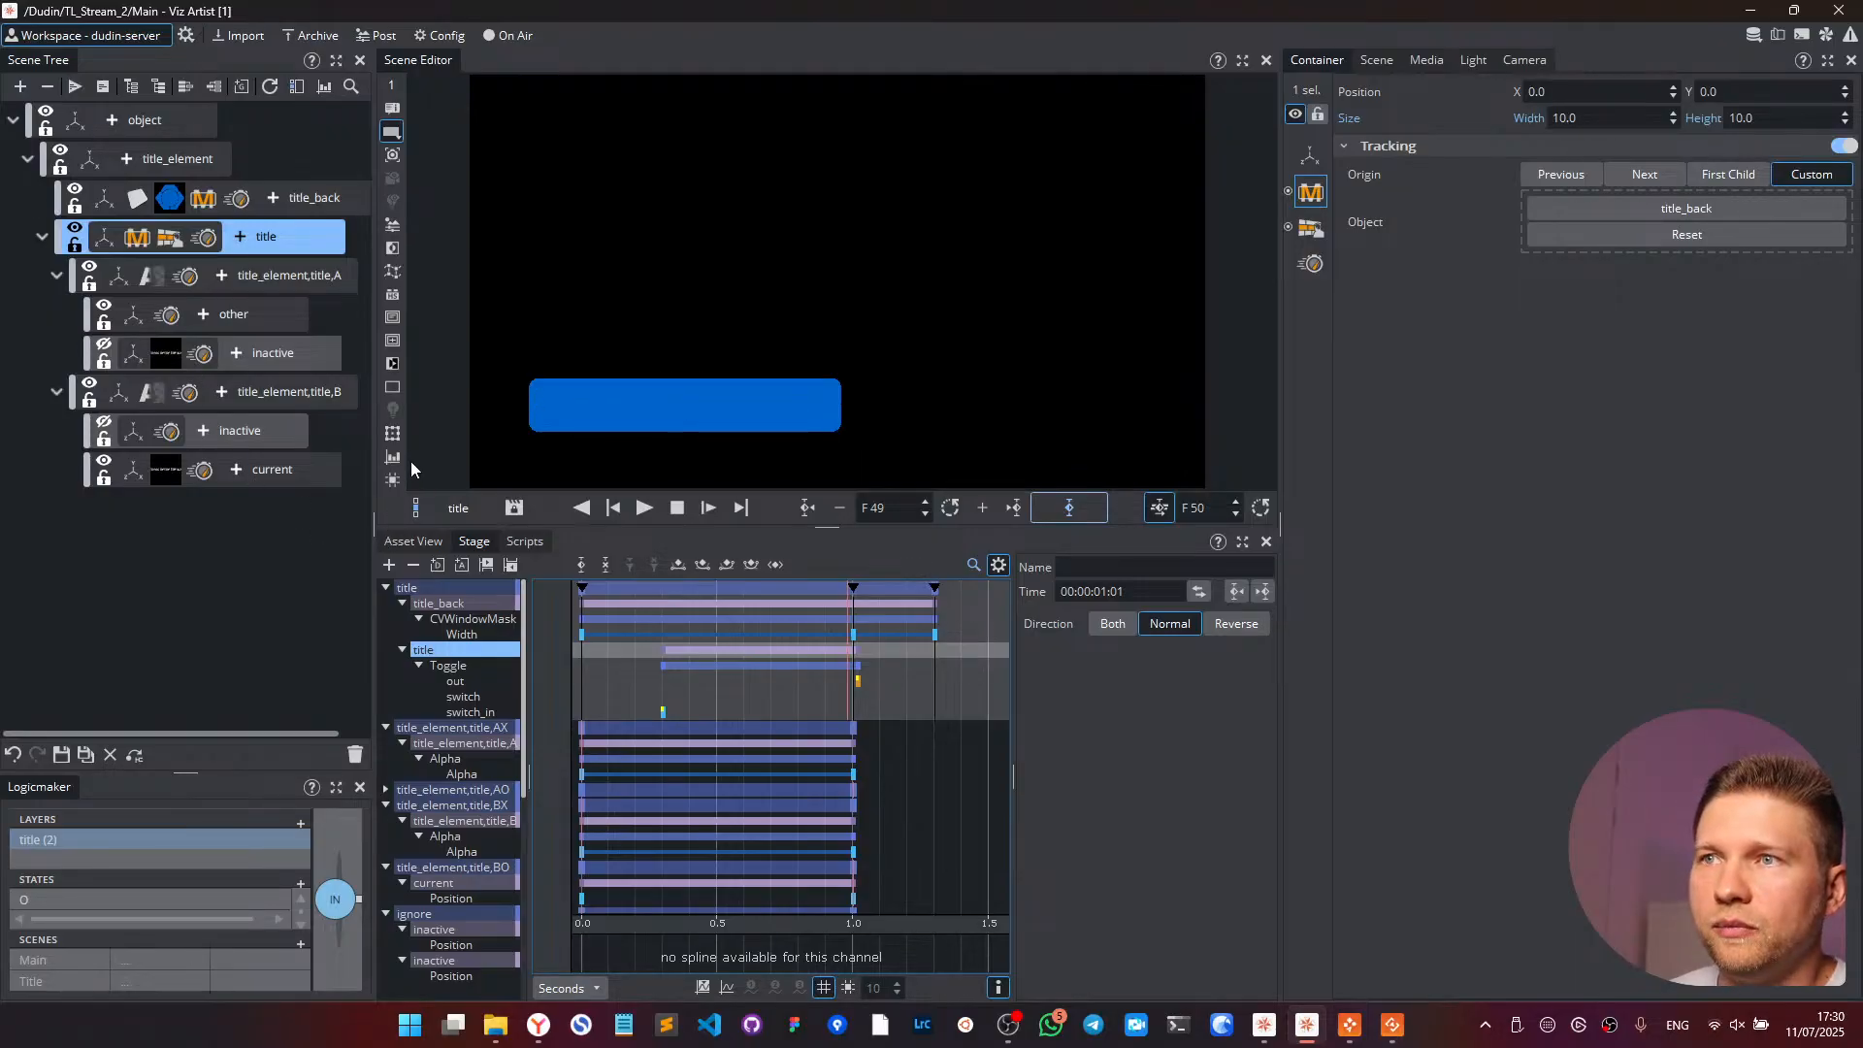
left_click(393, 436)
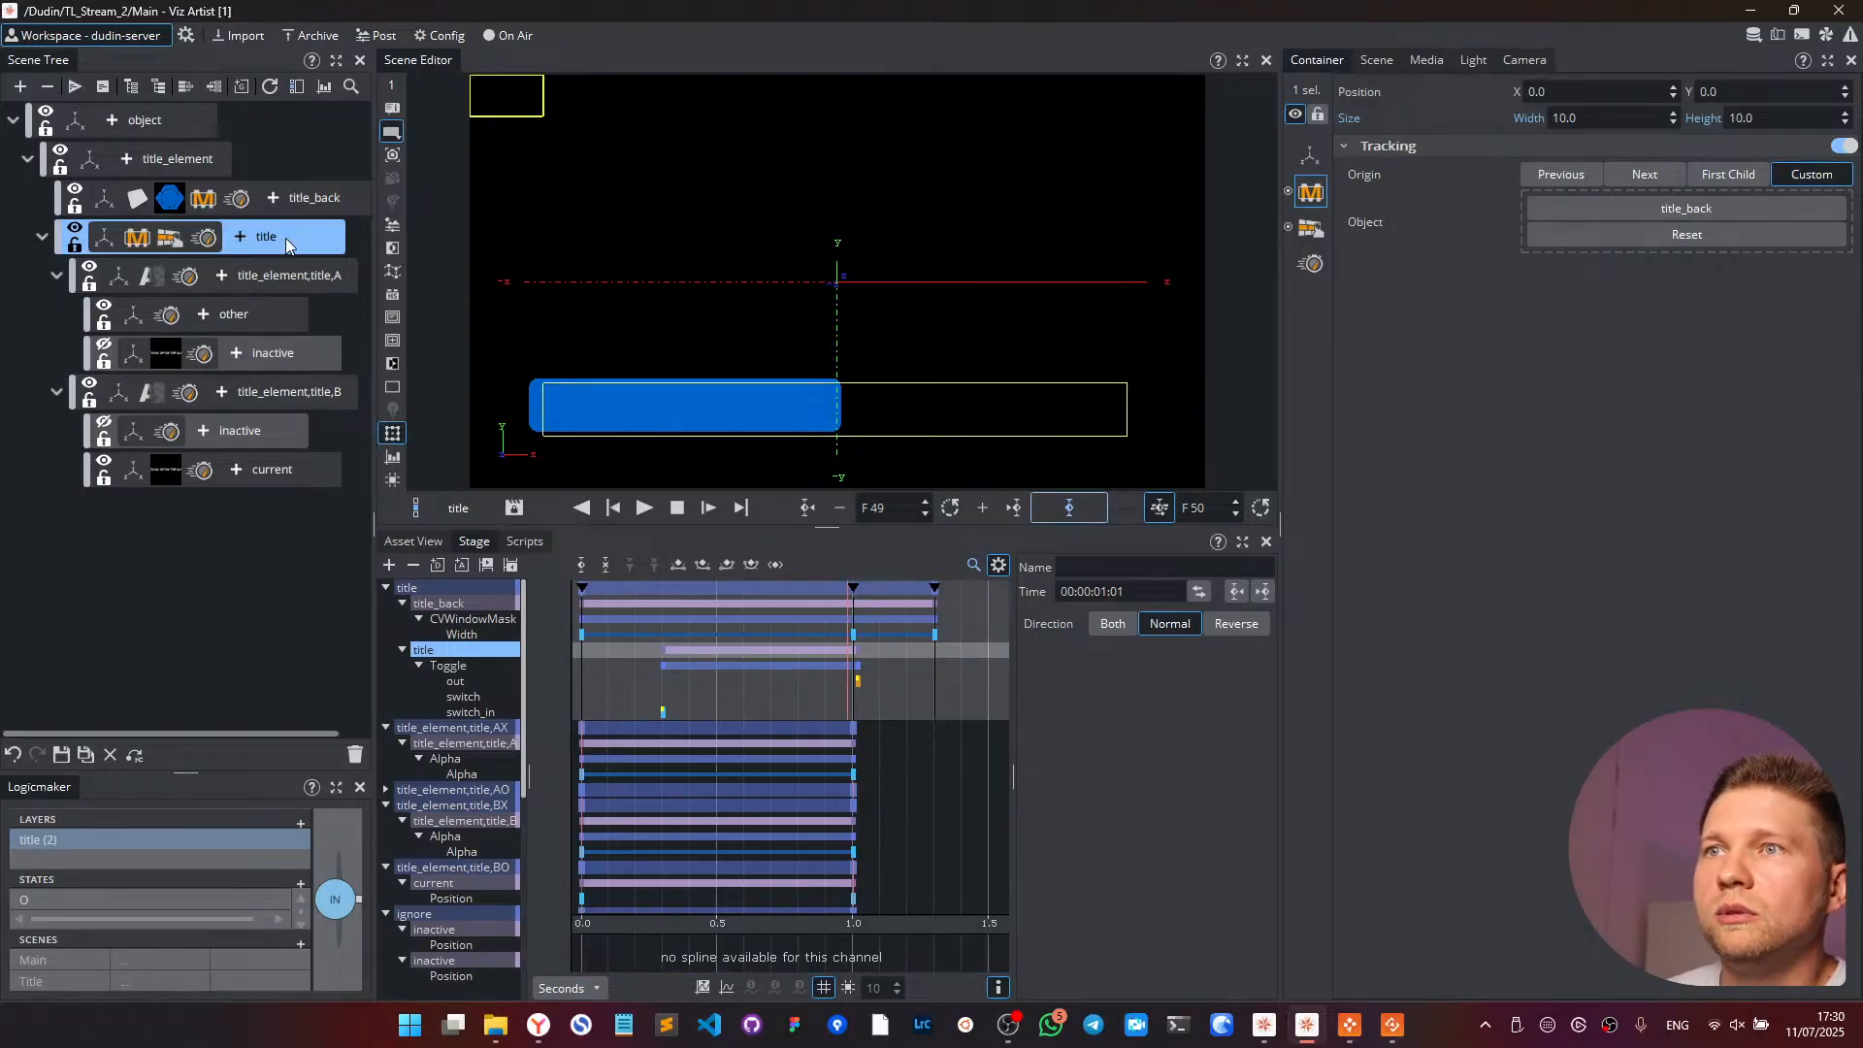
left_click(326, 200)
left_click(316, 244)
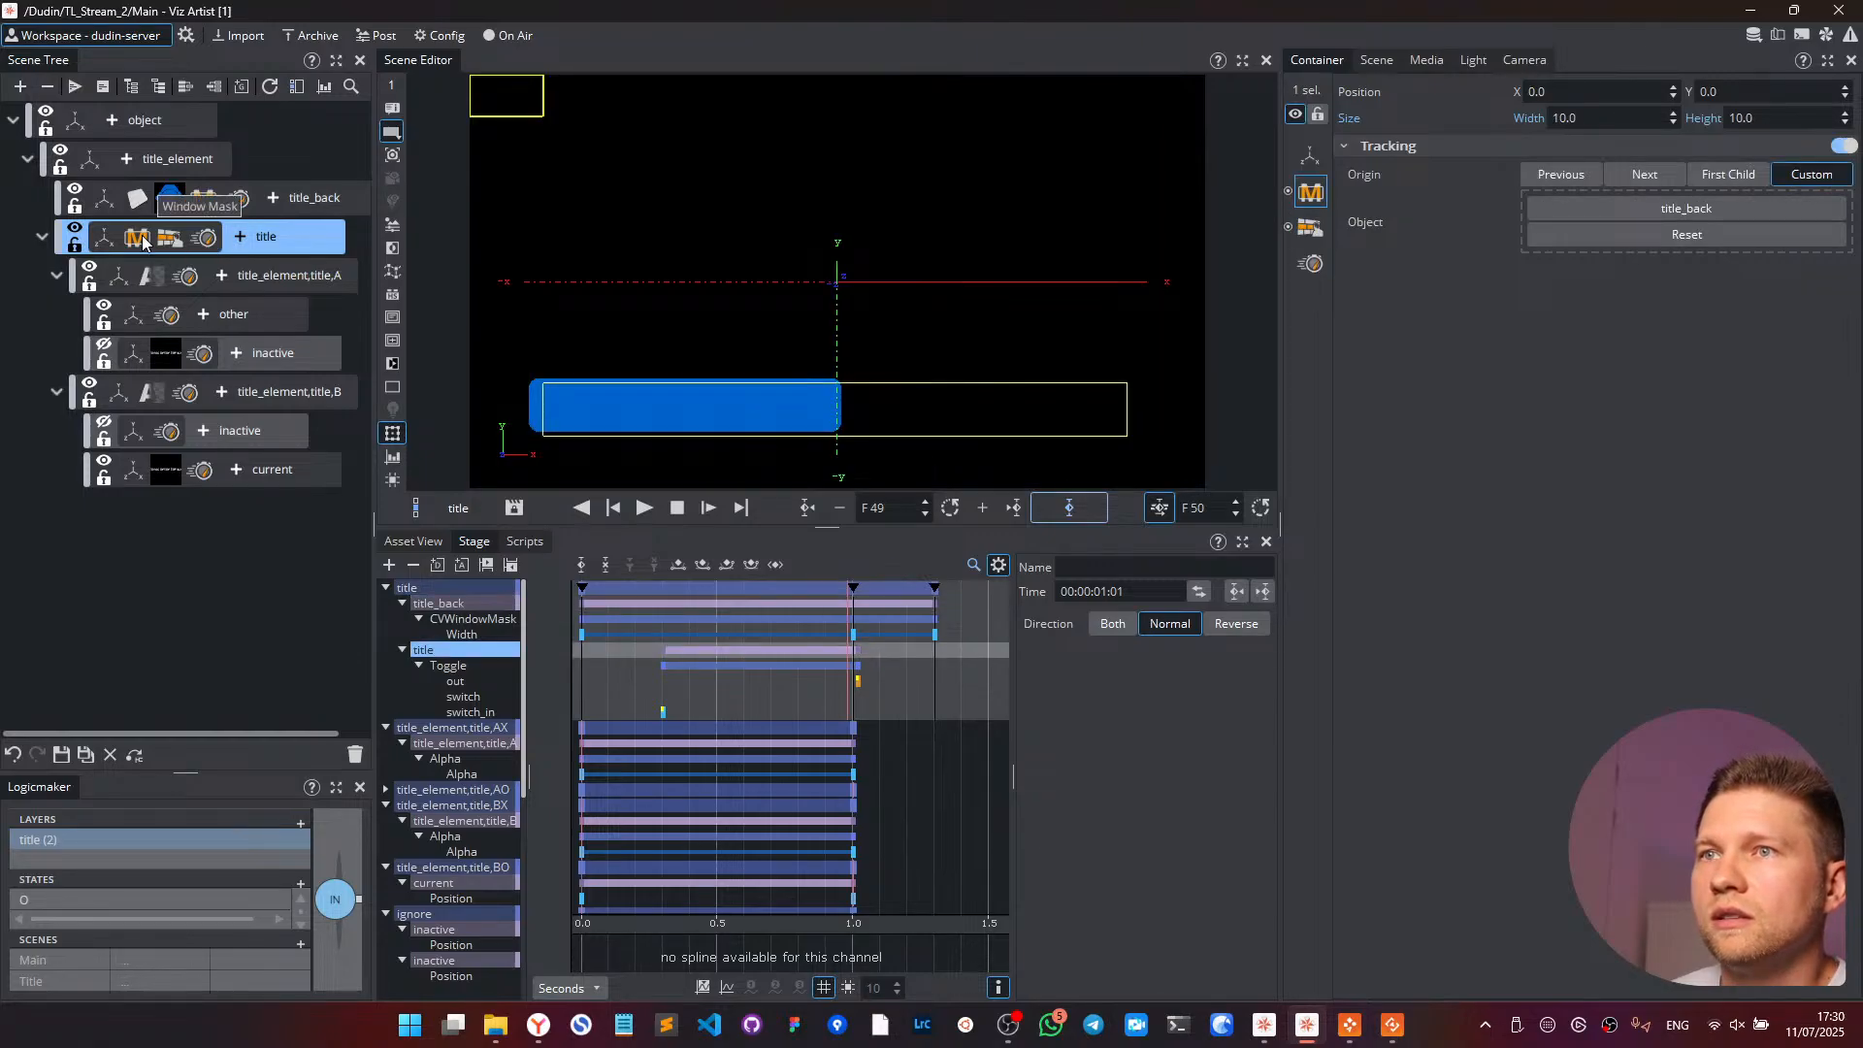
left_click(1659, 174)
left_click(1557, 176)
left_click(1815, 181)
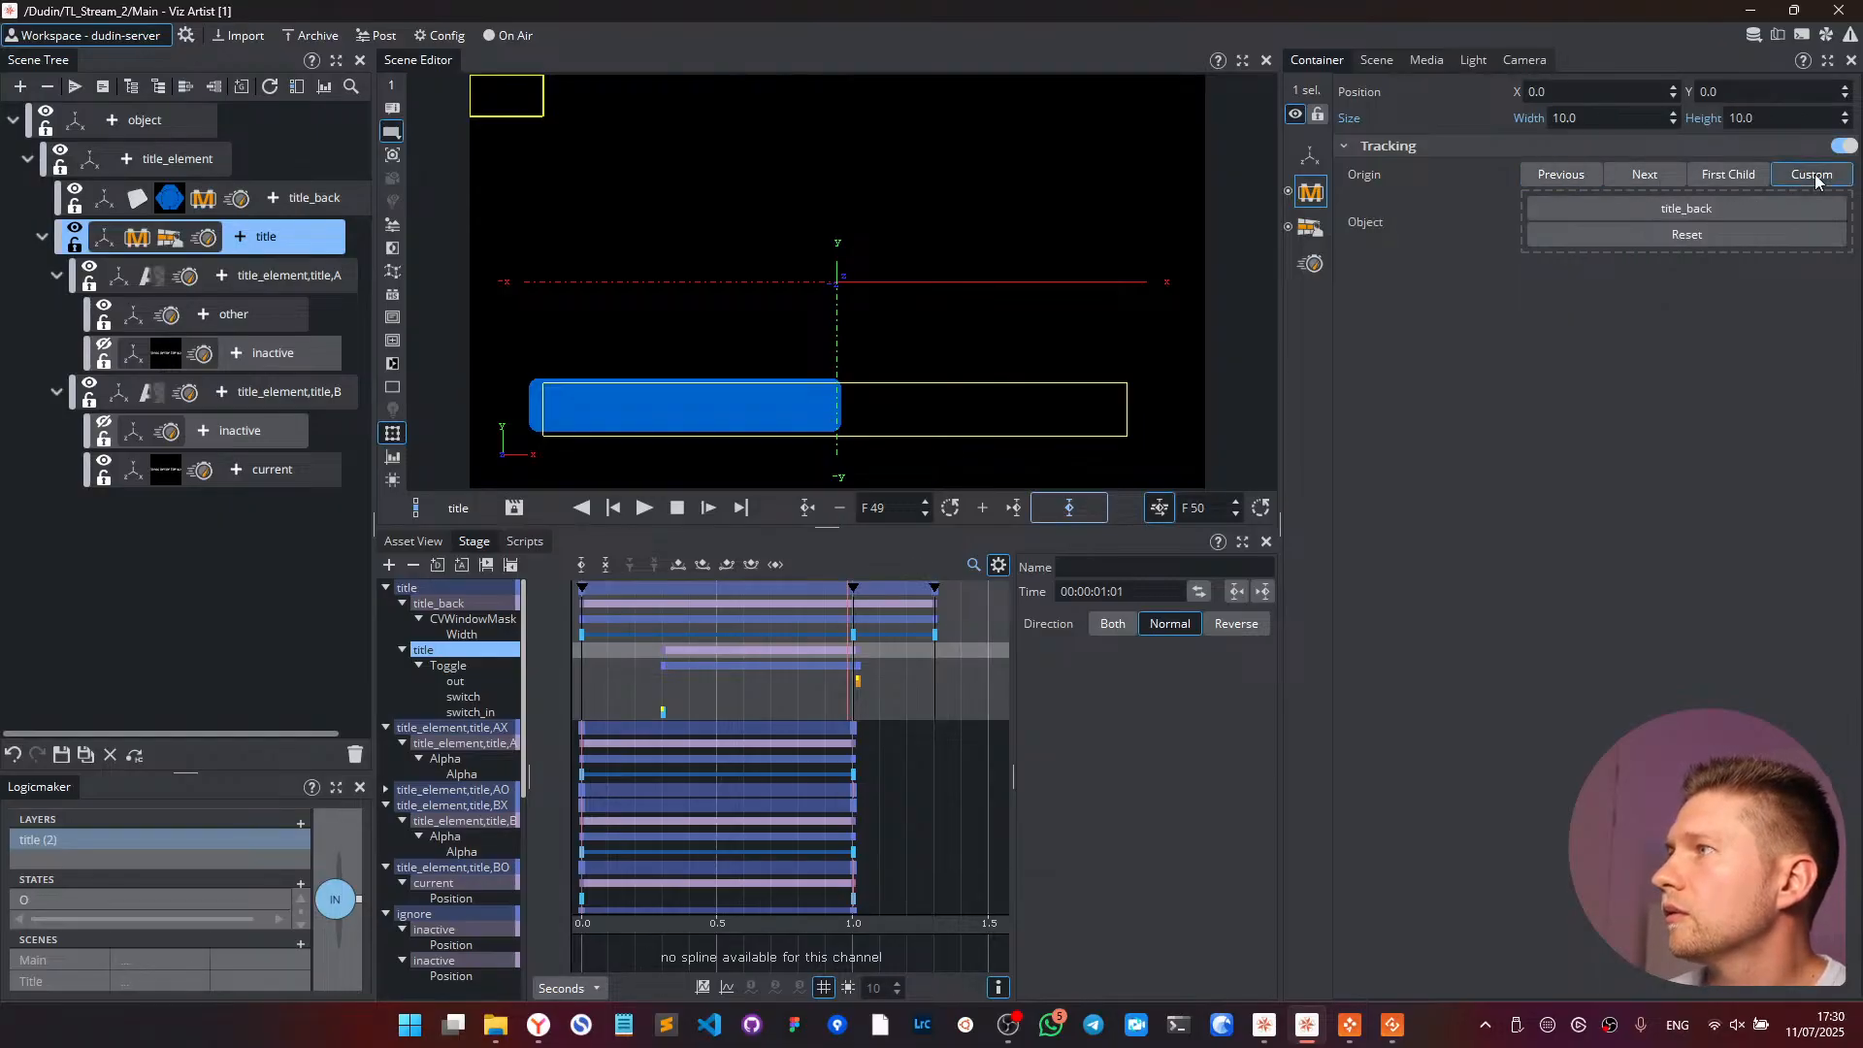
mouse_move(1616, 118)
left_mouse_down()
mouse_move(1641, 117)
mouse_move(1619, 122)
left_mouse_up()
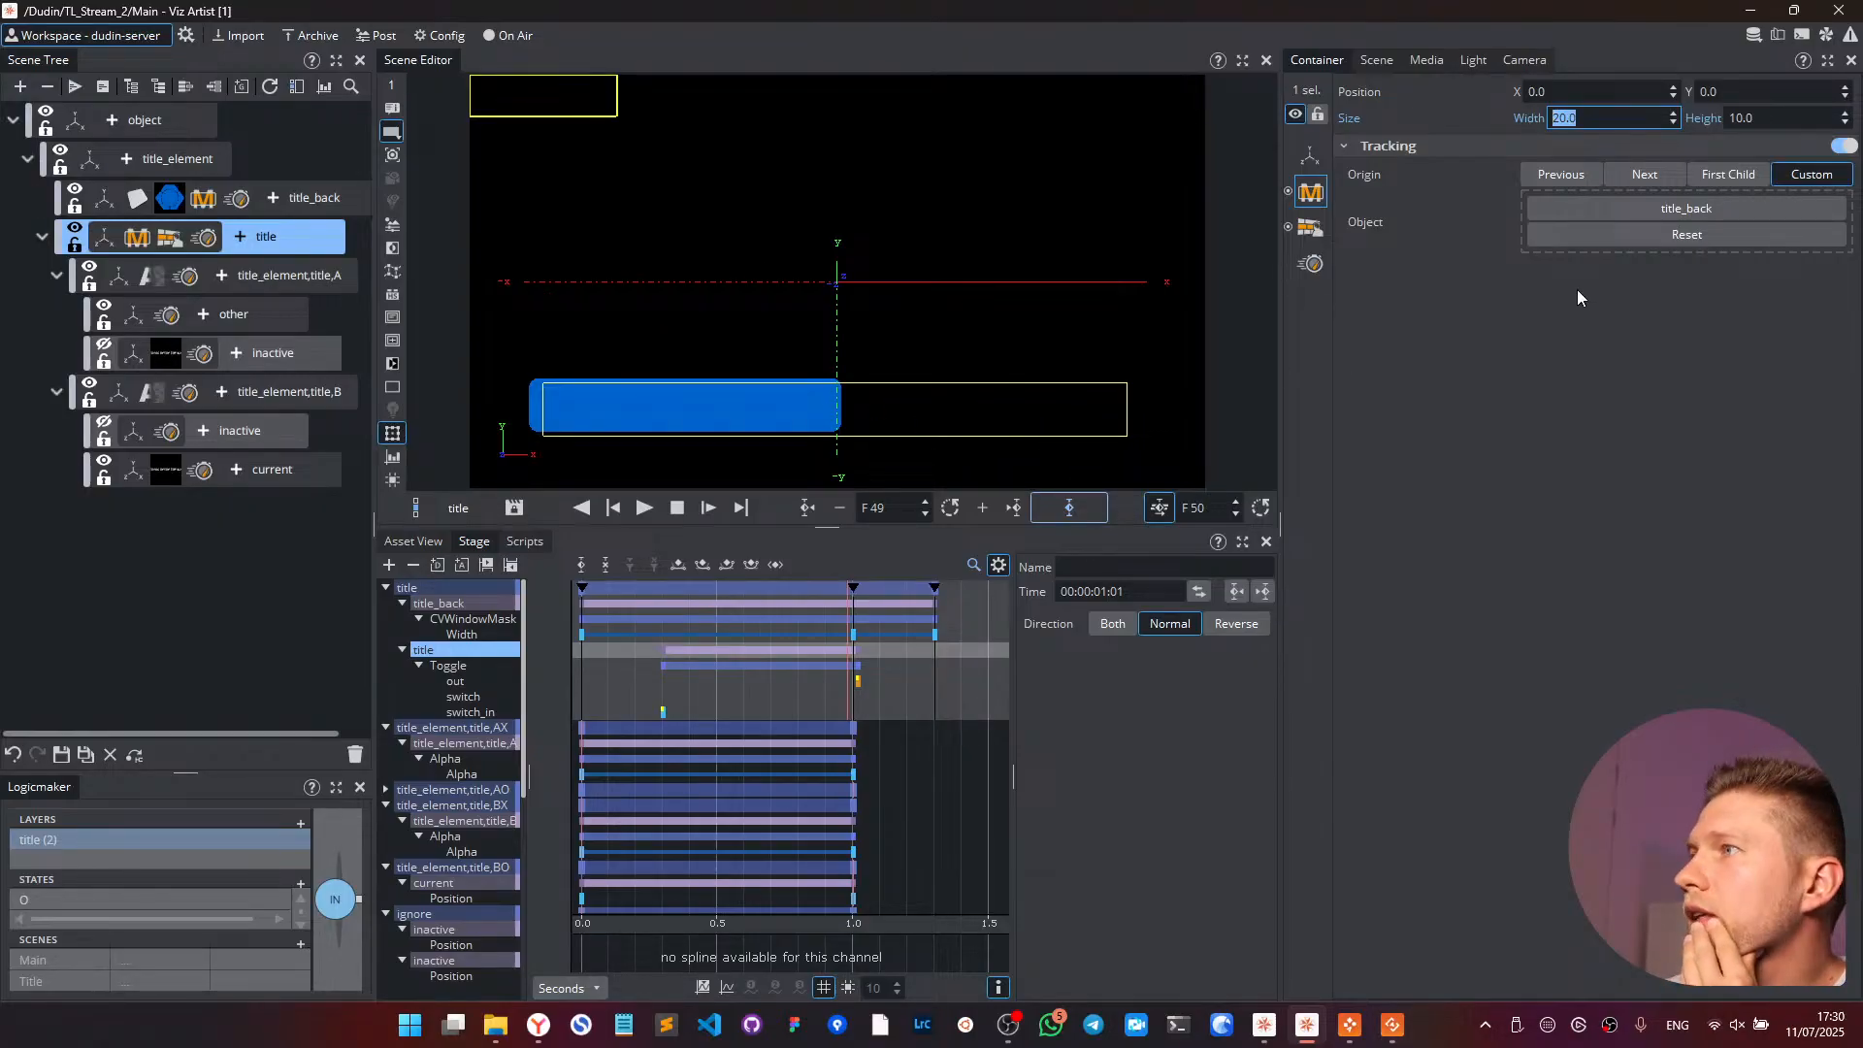
- Reset the title mask's tracked object, restart its tracking and try the Next and Previous origins
left_click(1688, 235)
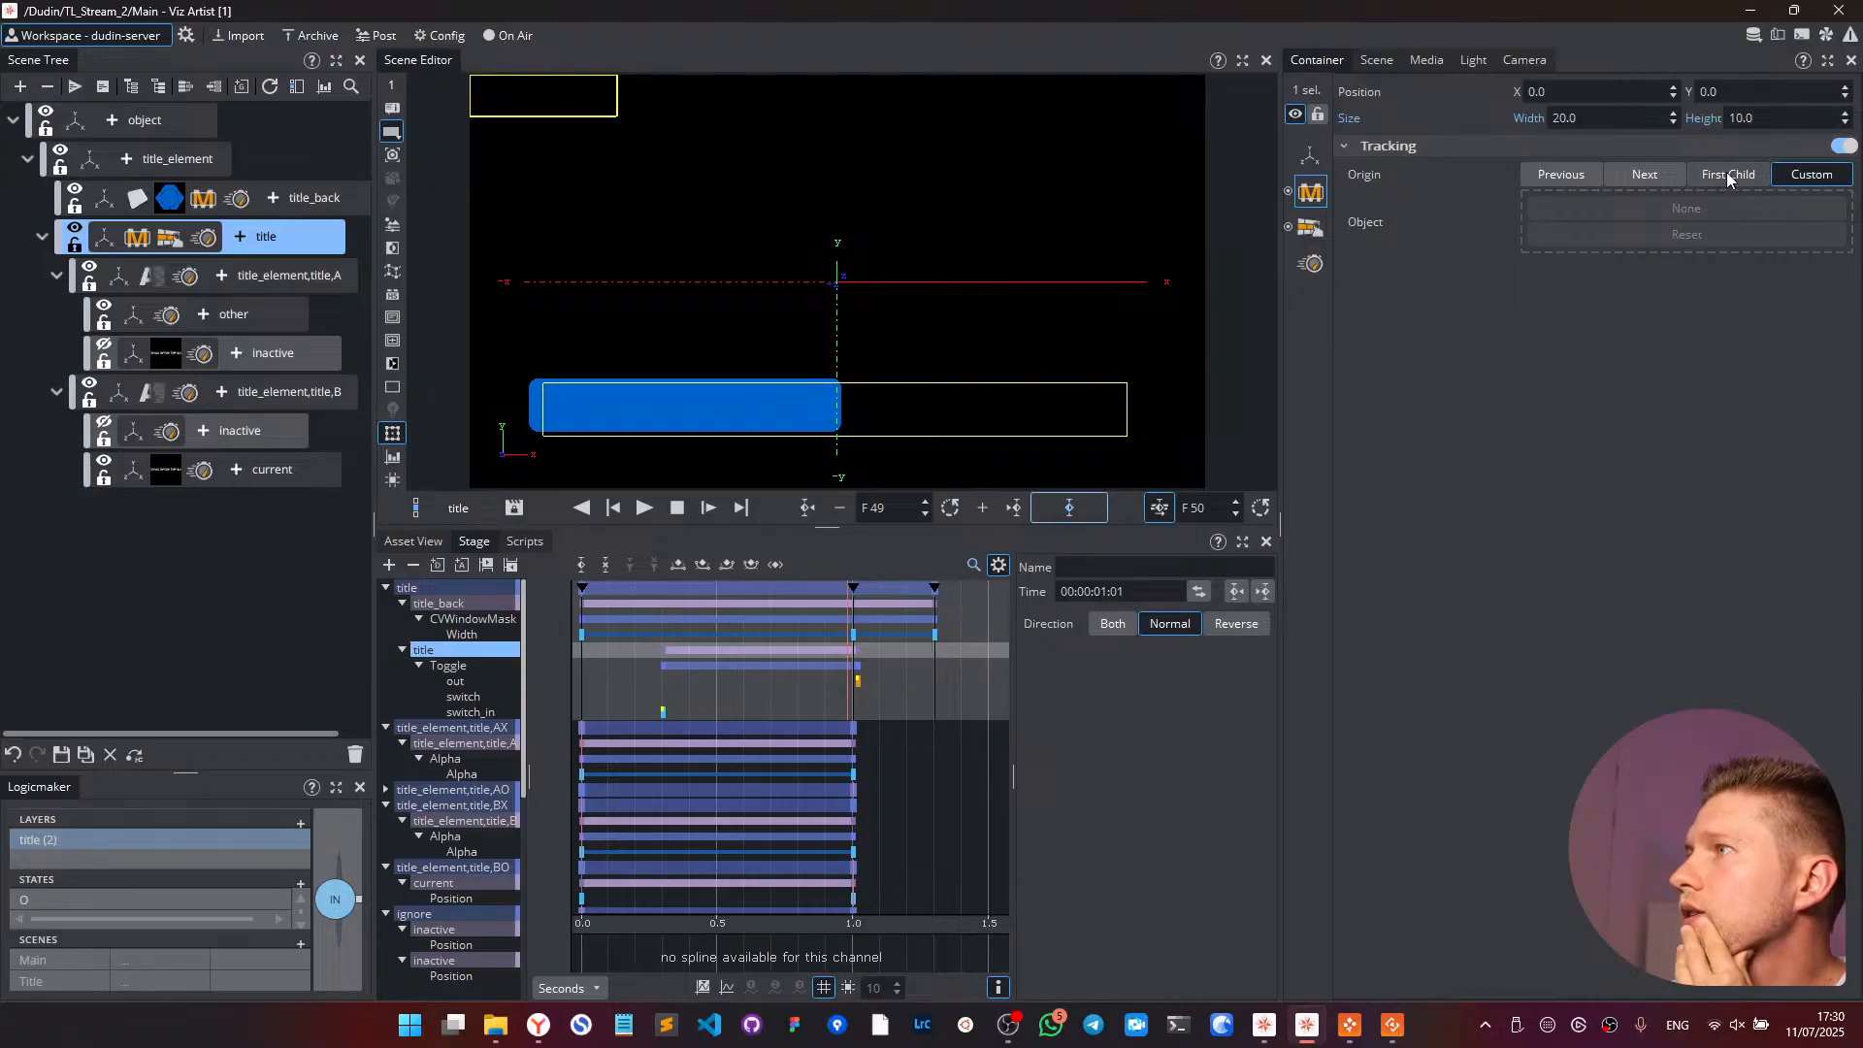
left_click(1842, 147)
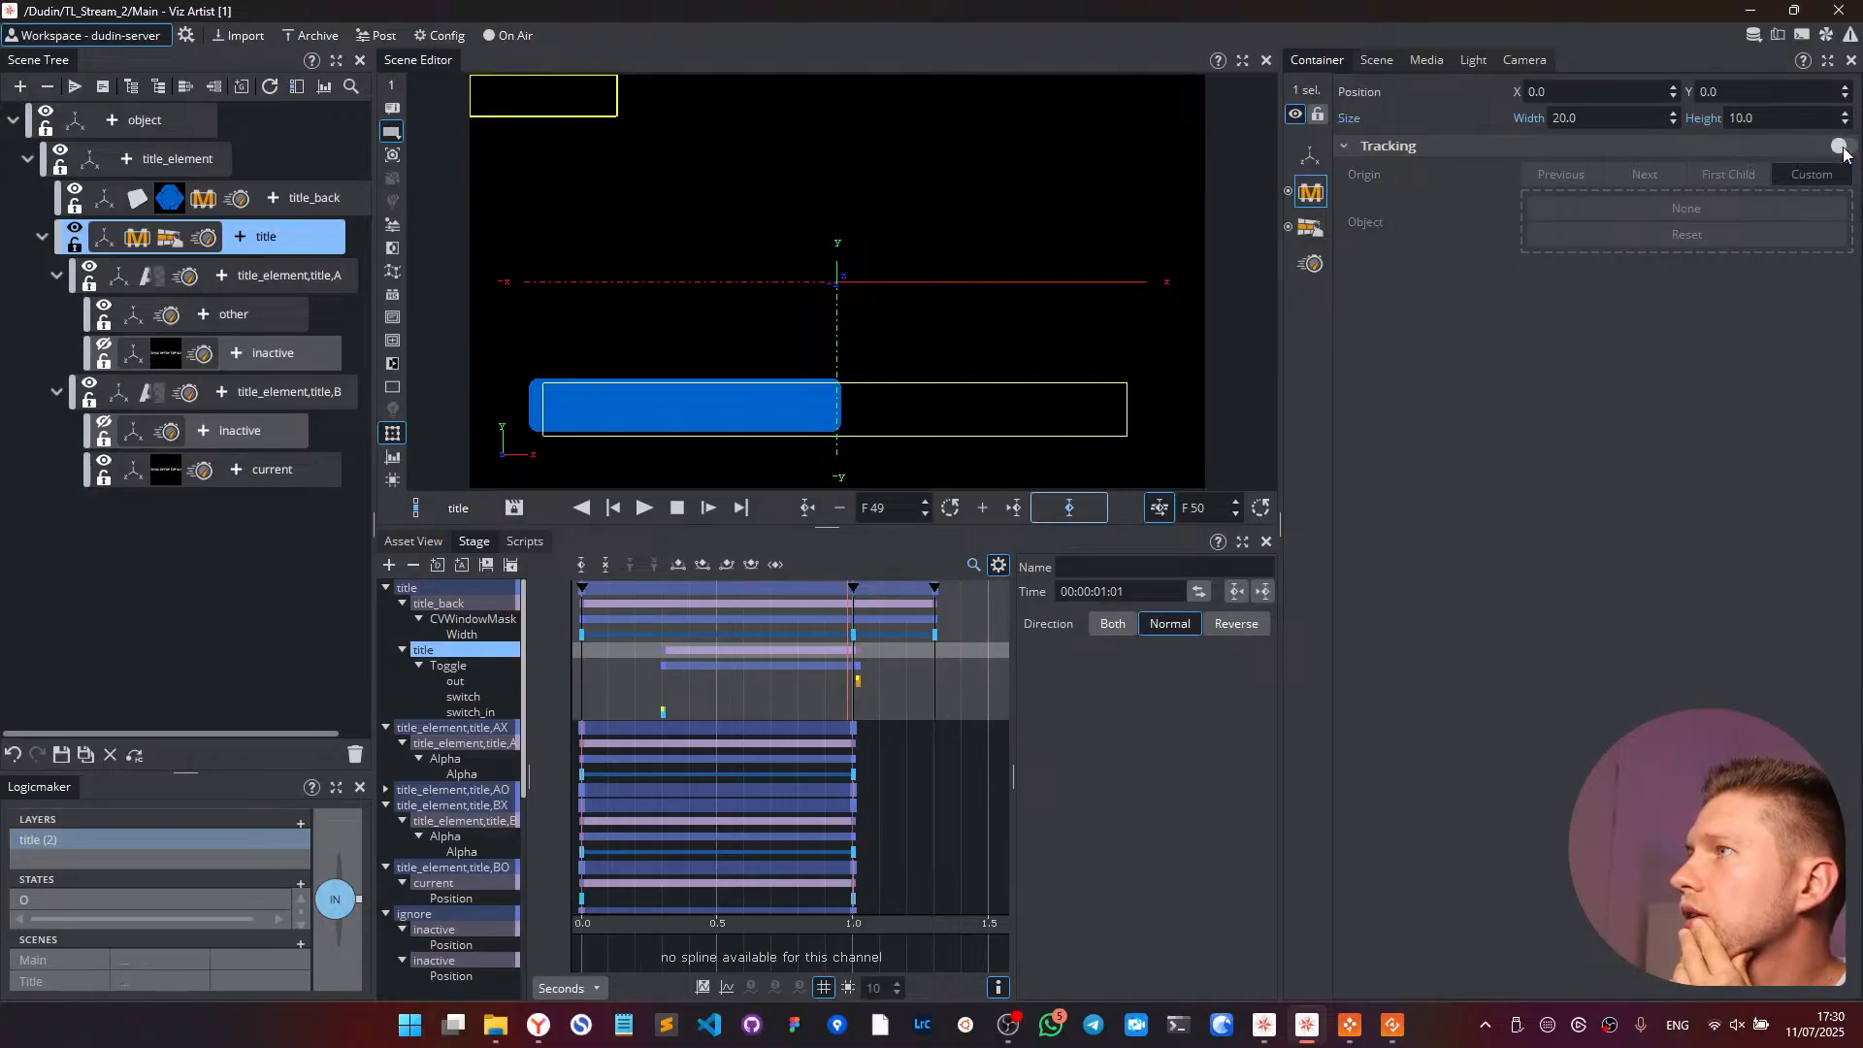
left_click(1843, 149)
left_click(1564, 178)
left_click(1643, 177)
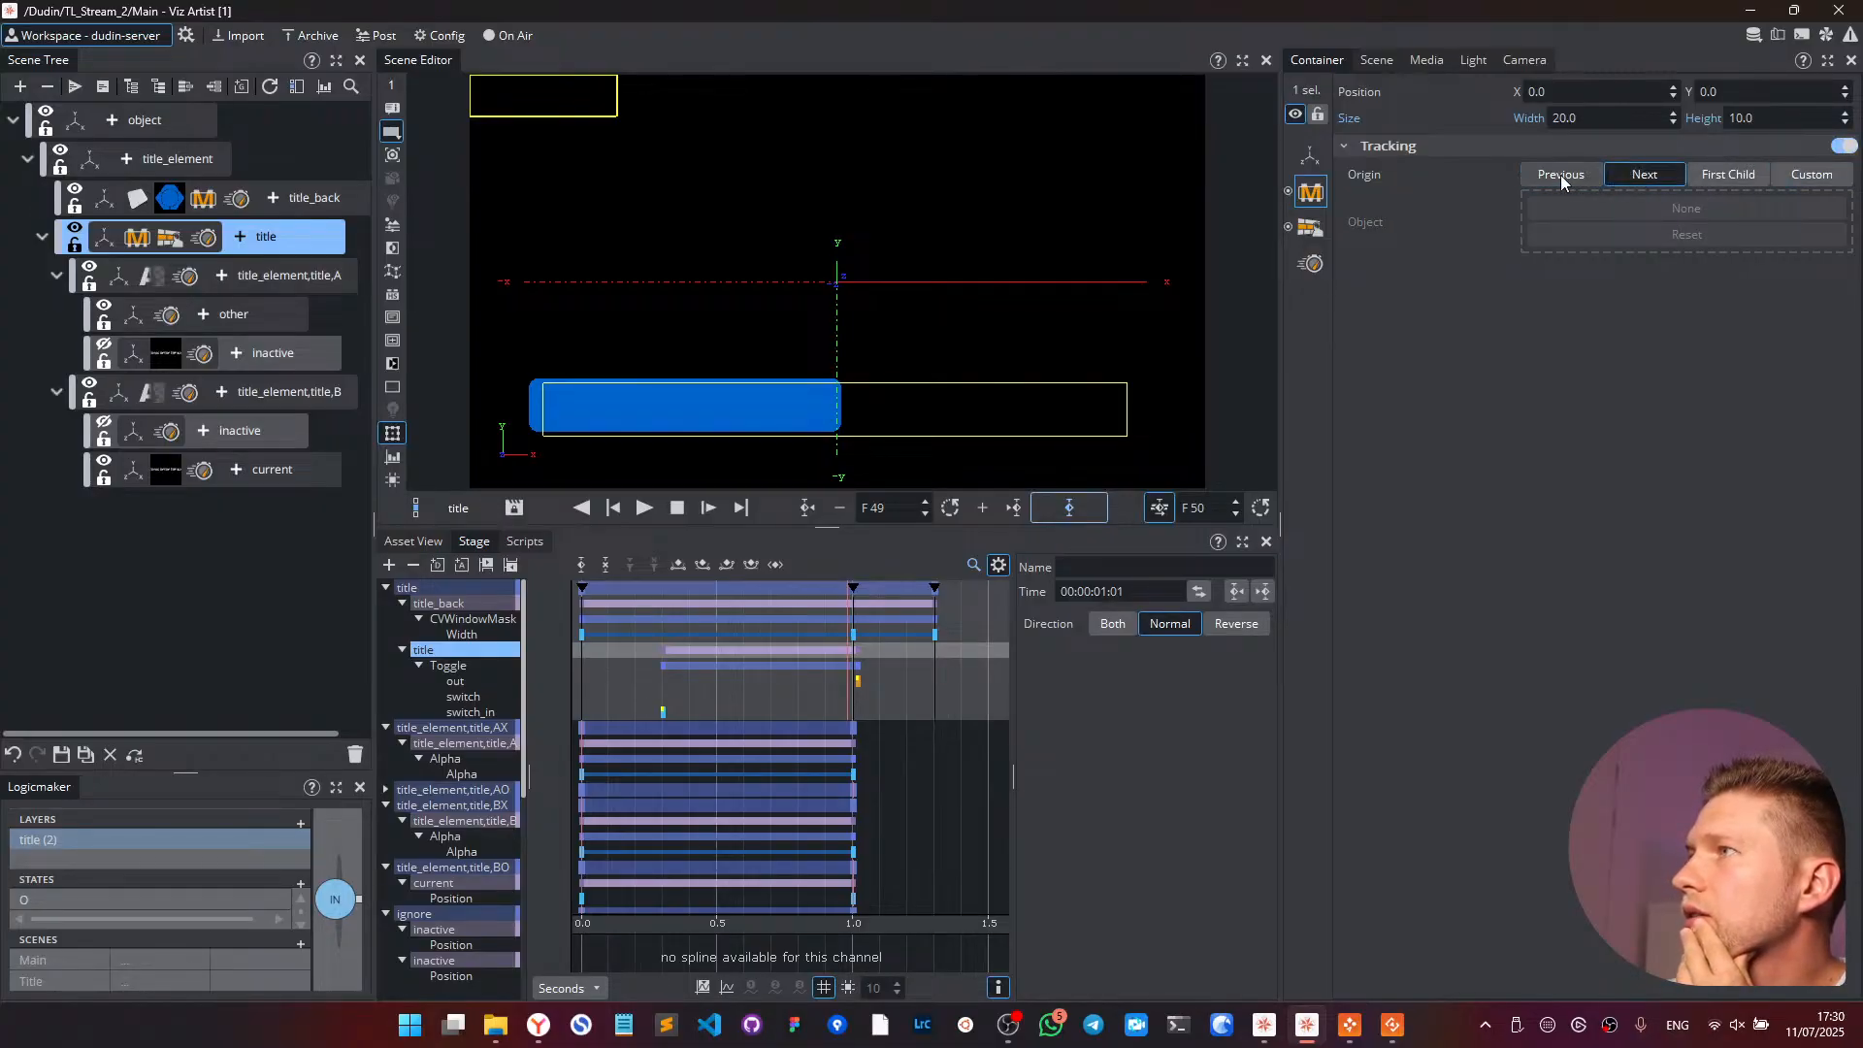
left_click(1560, 178)
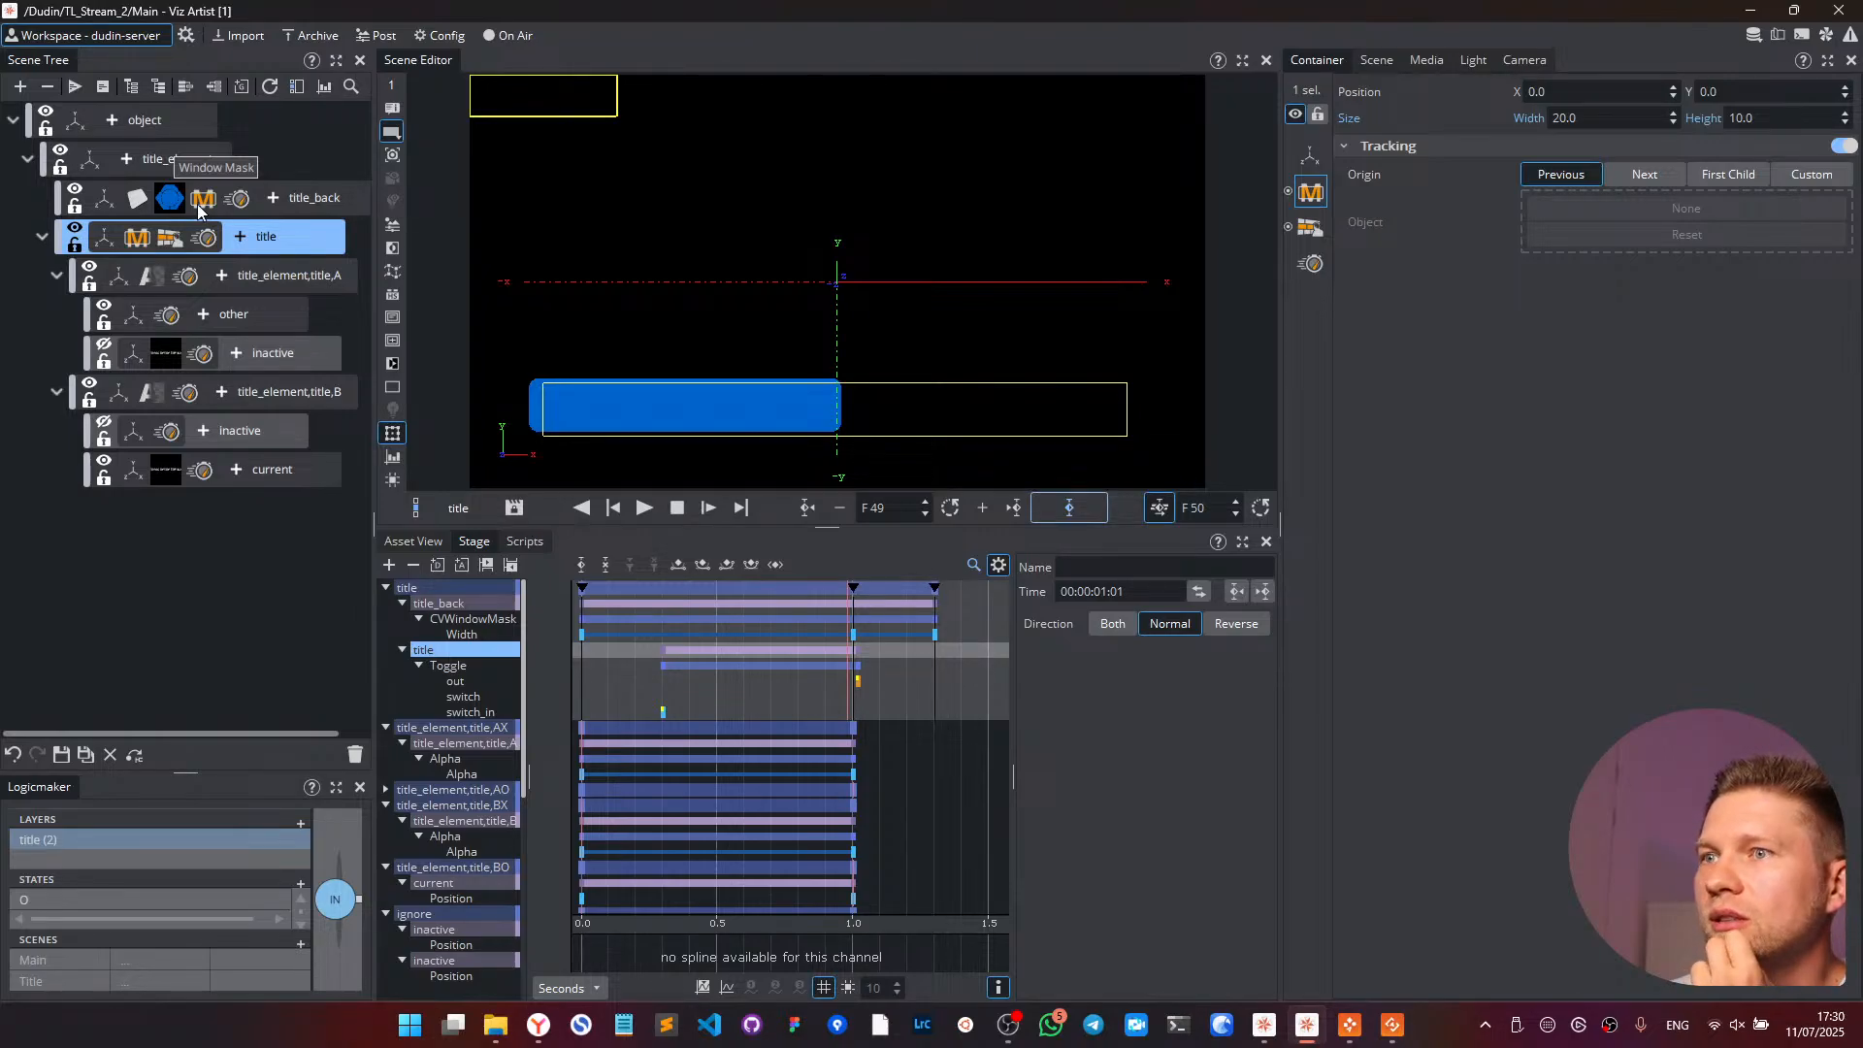
- Remove the Window Mask from title_back and retry custom tracking of title_back in the title container's mask
left_click_drag(199, 208, 355, 753)
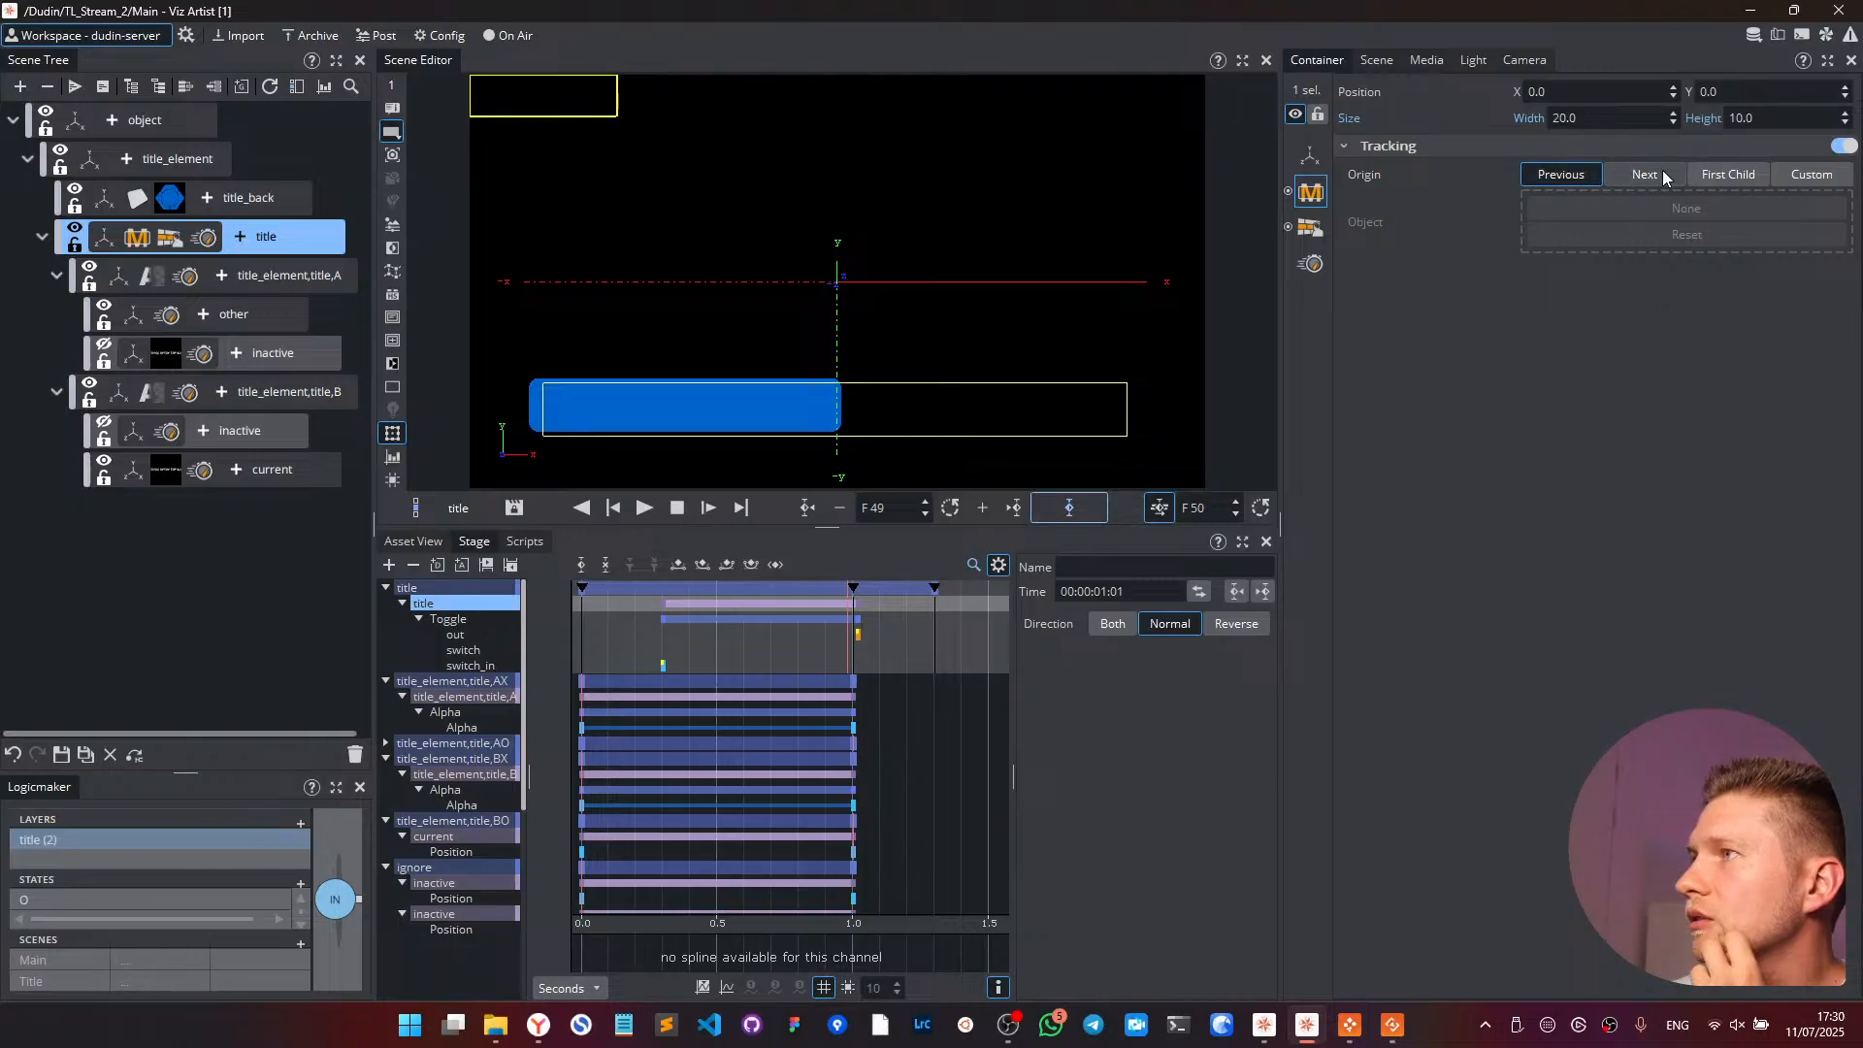
left_click(1844, 152)
left_click(1843, 151)
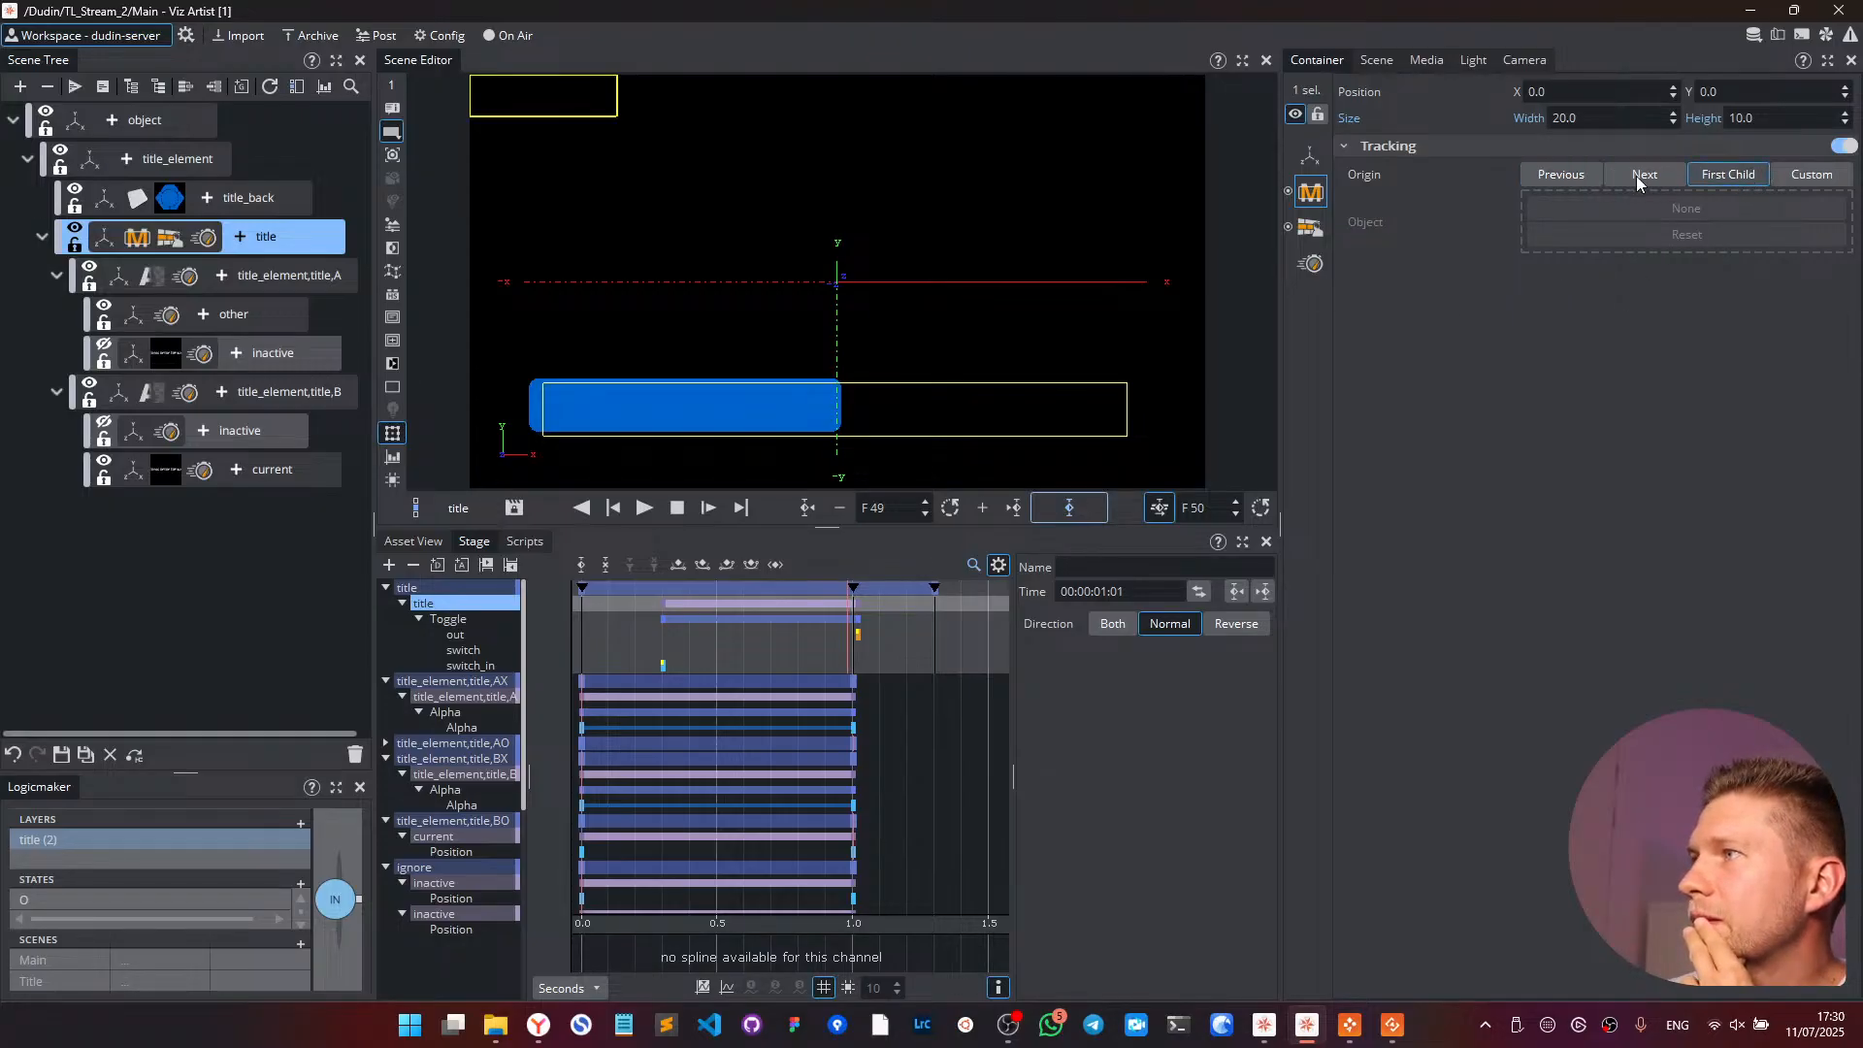
left_click(1808, 177)
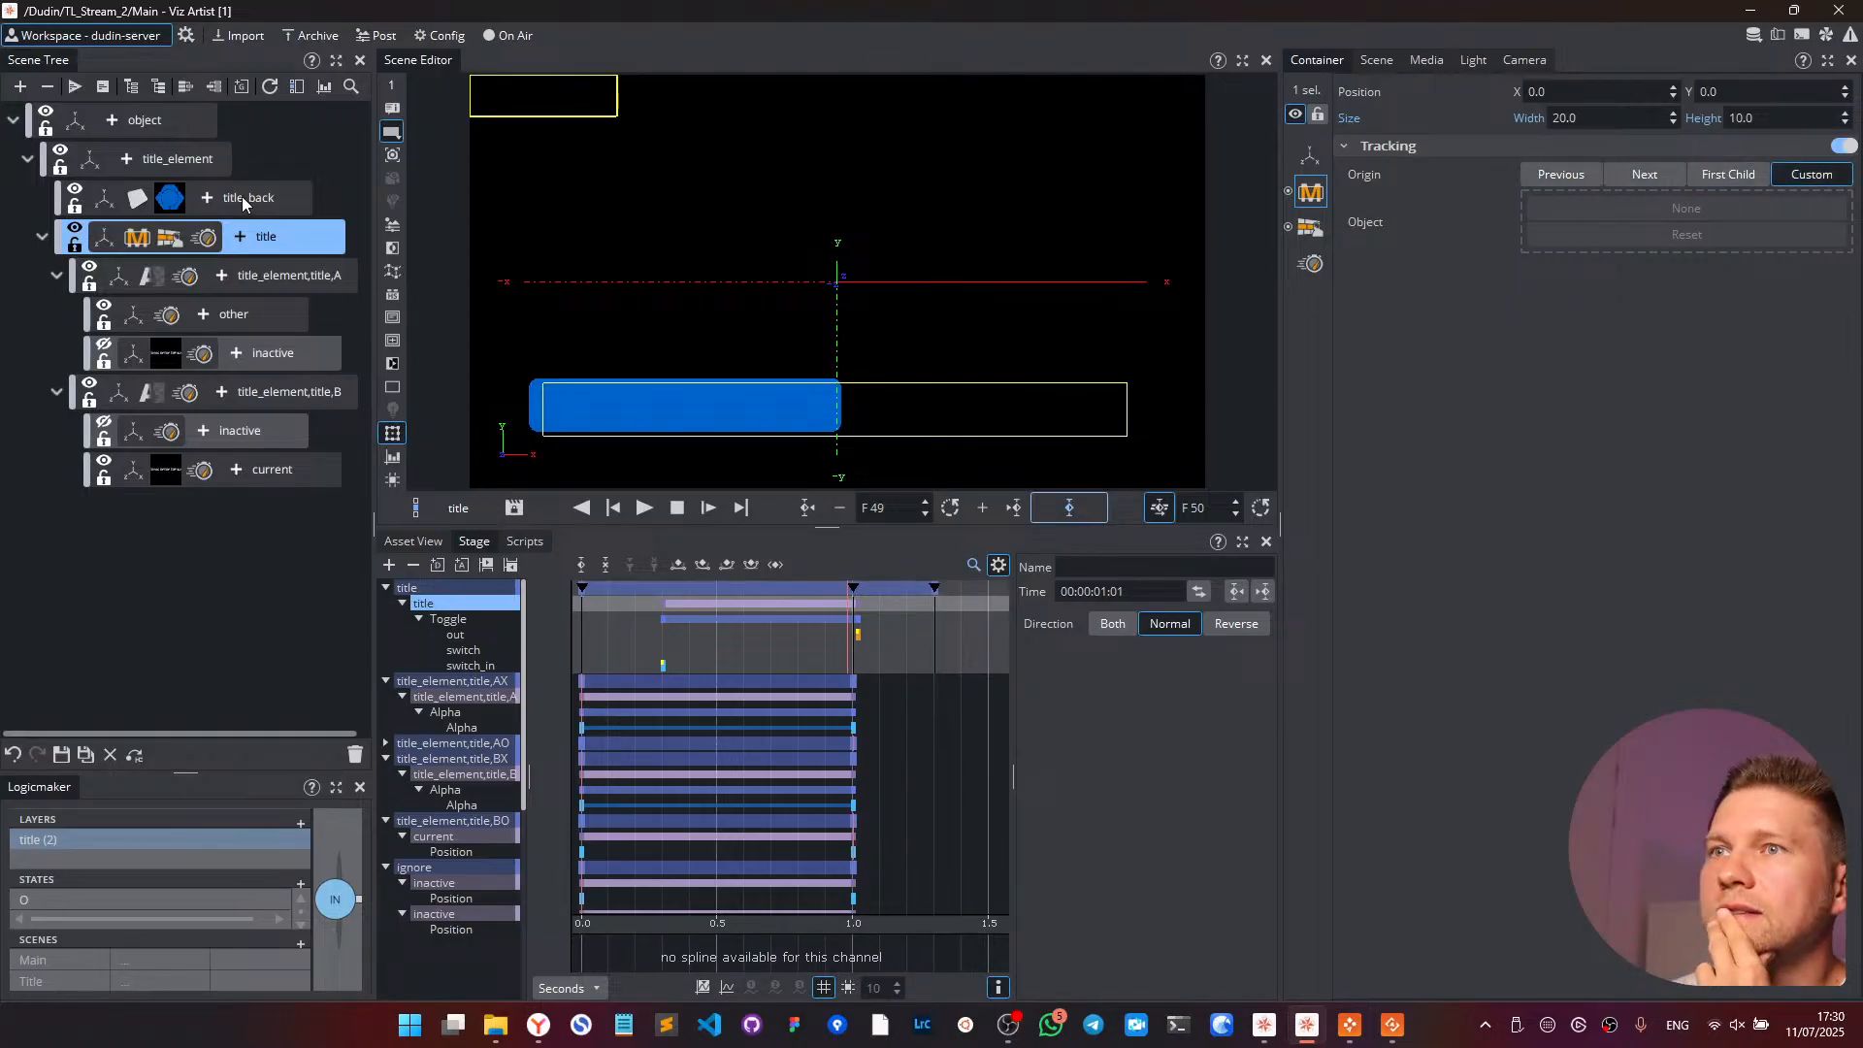
left_click_drag(242, 196, 1564, 206)
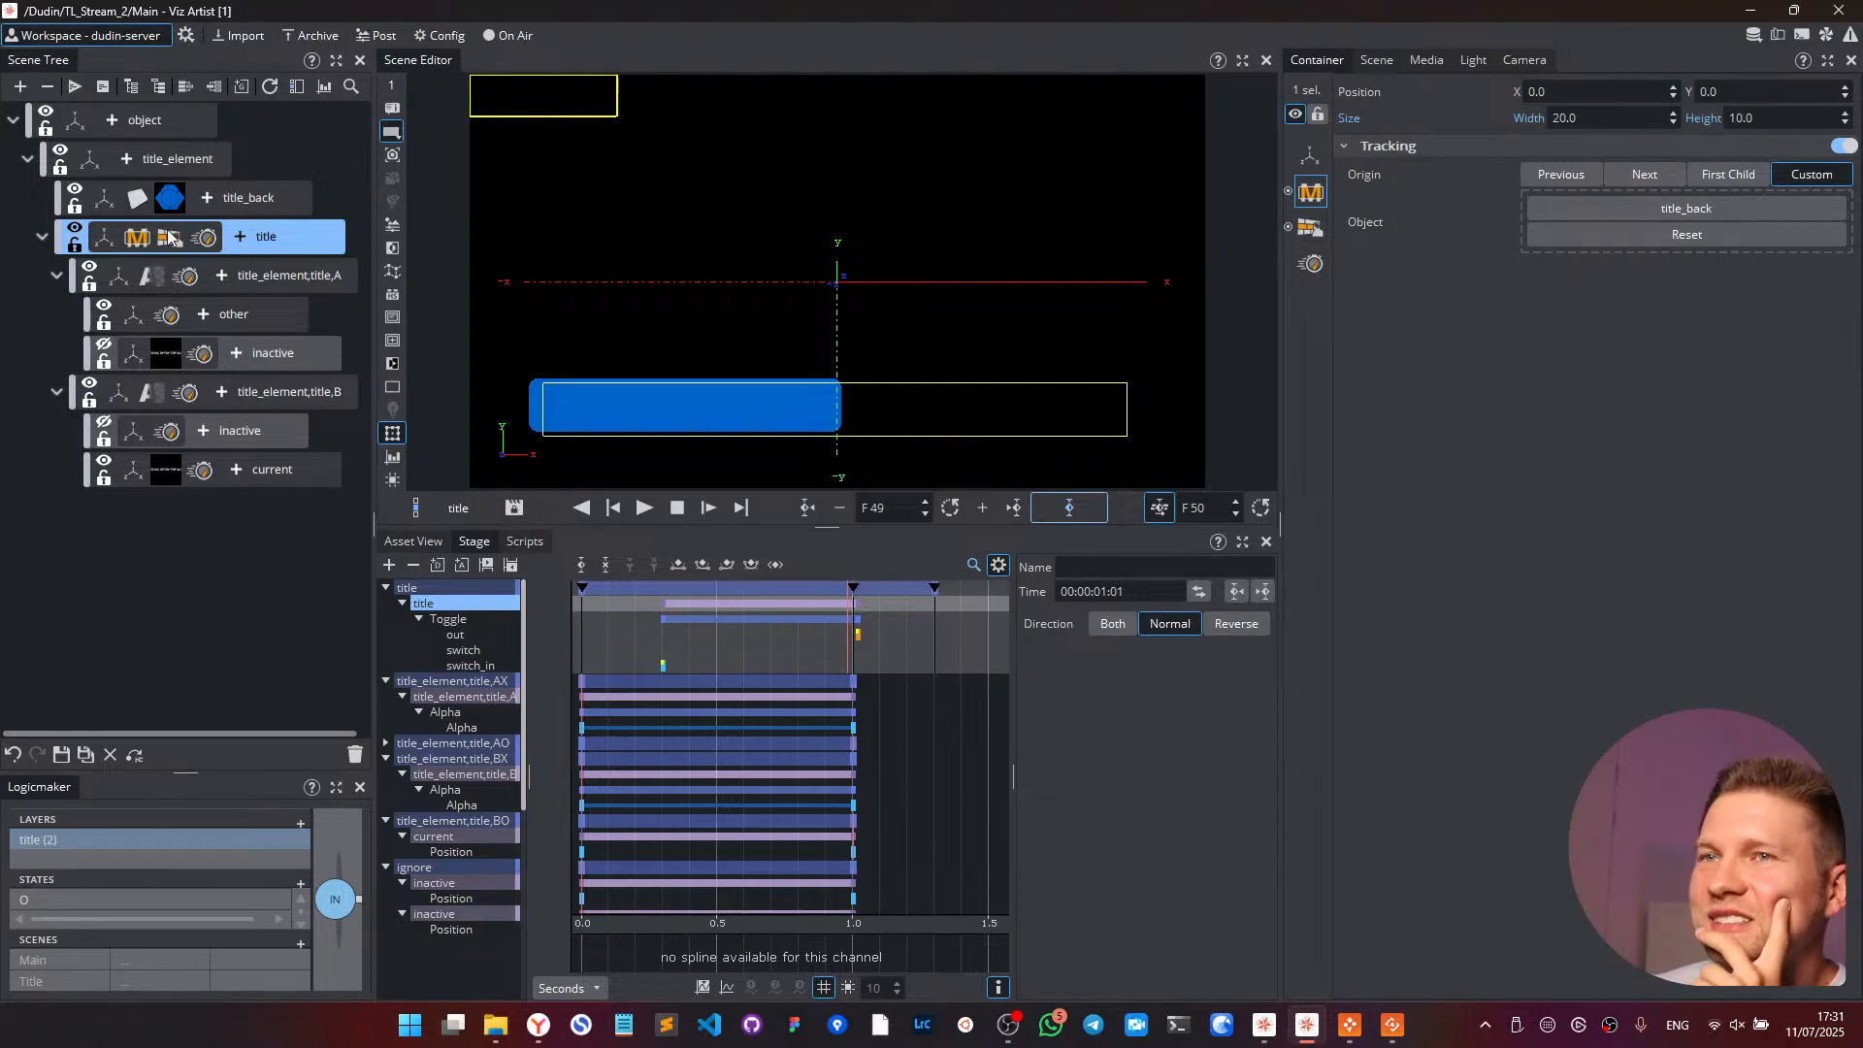
- Undo the latest tracking changes and remove the Window Mask from the title container
left_click(14, 758)
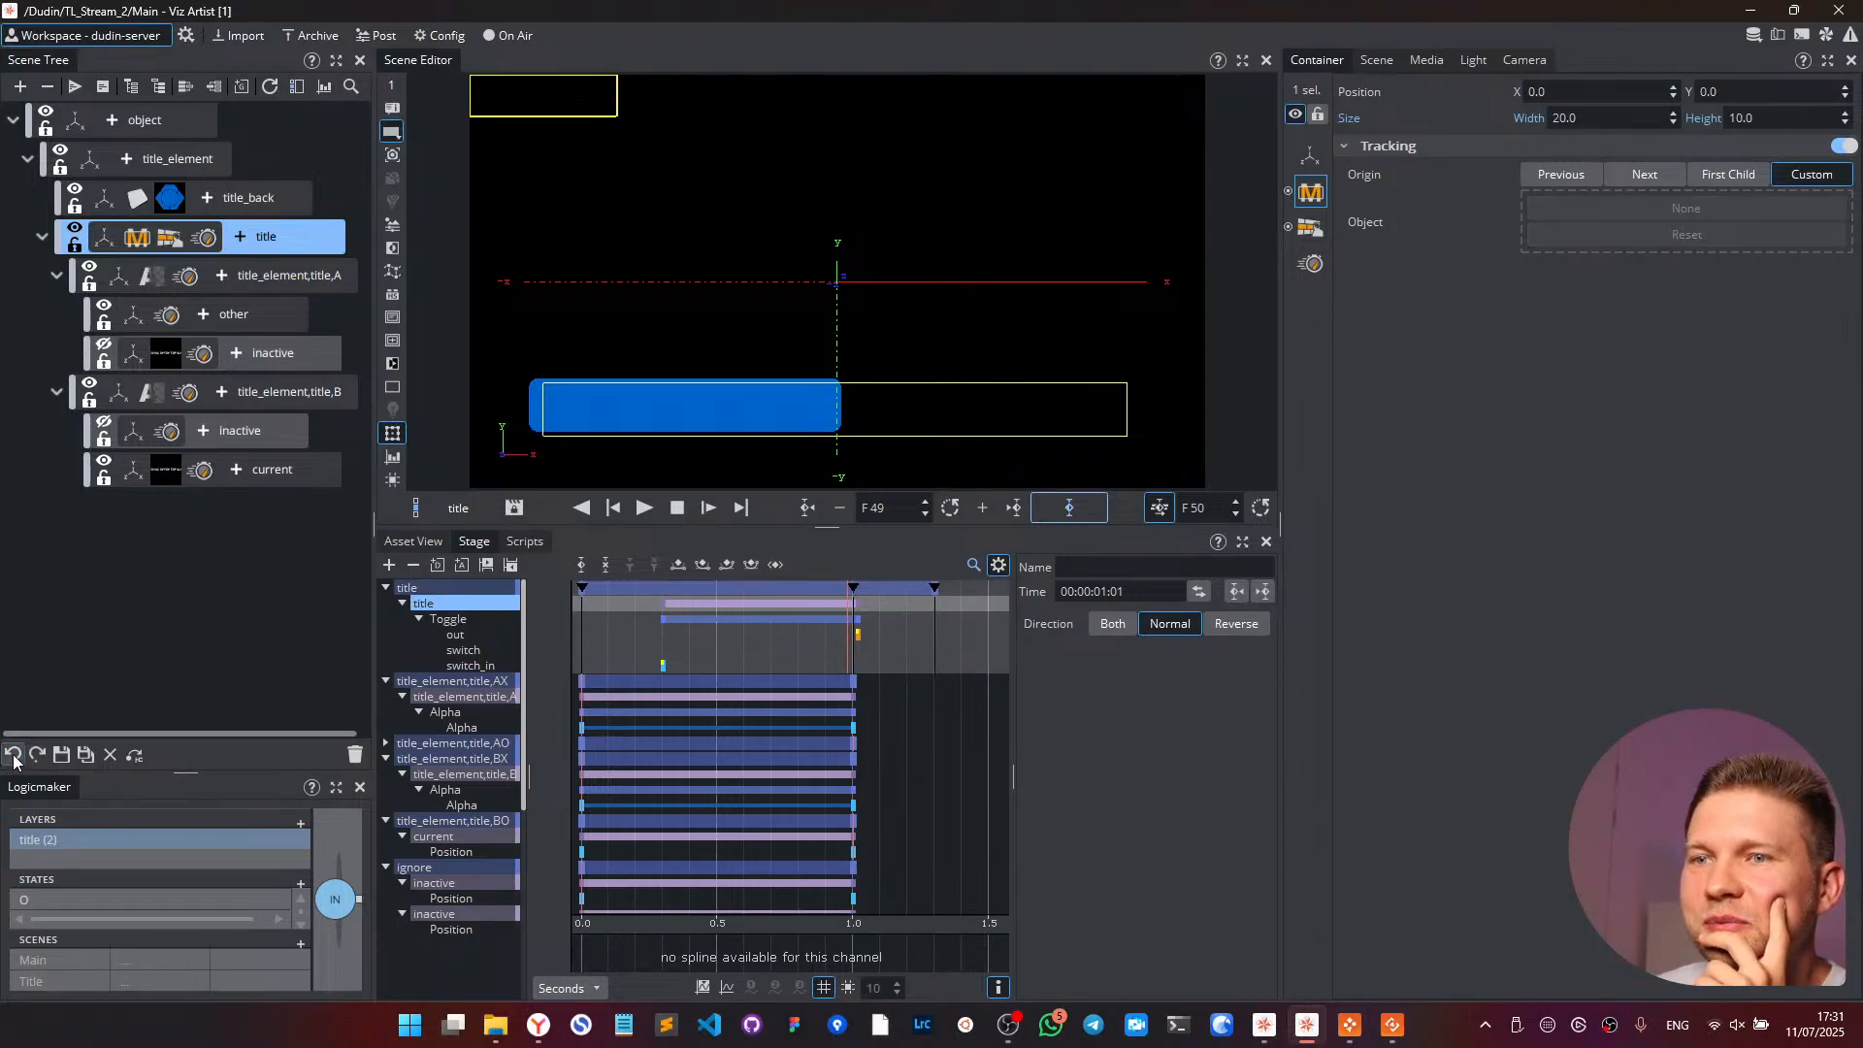
left_click(14, 757)
left_click(14, 758)
left_click(14, 758)
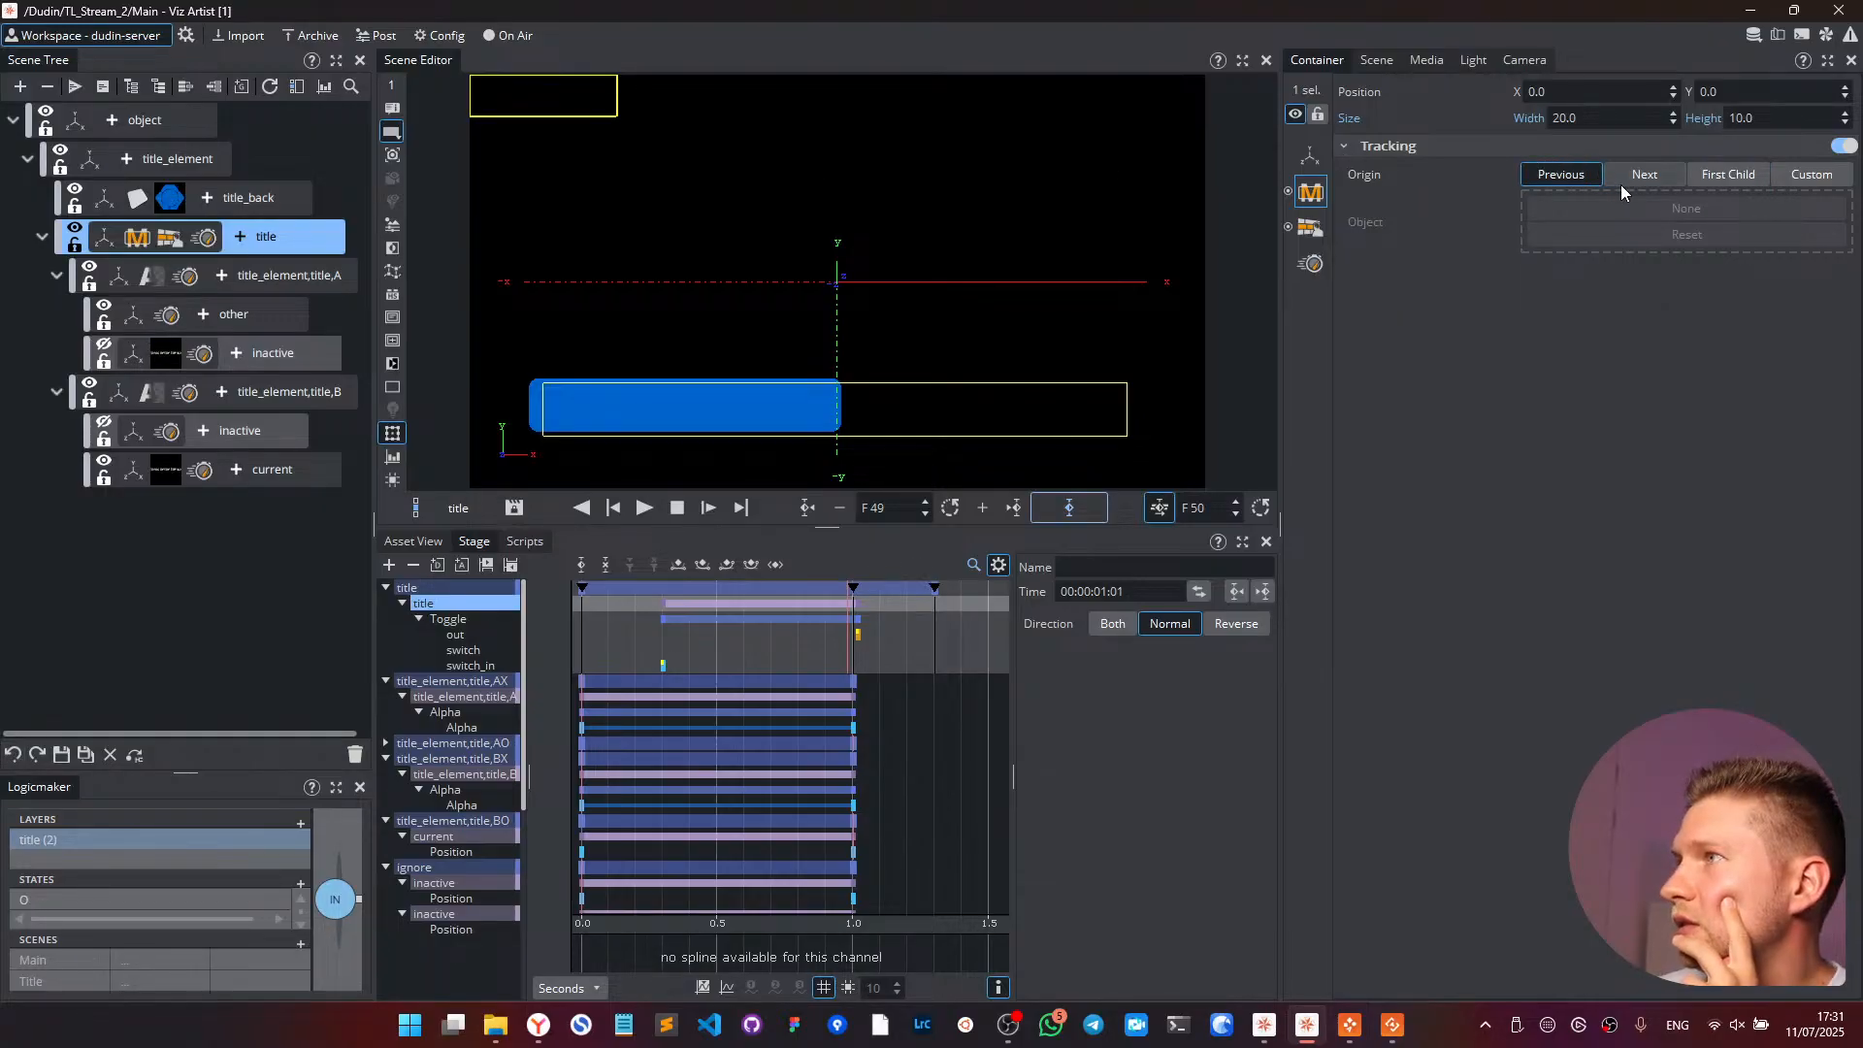
left_click_drag(137, 237, 355, 754)
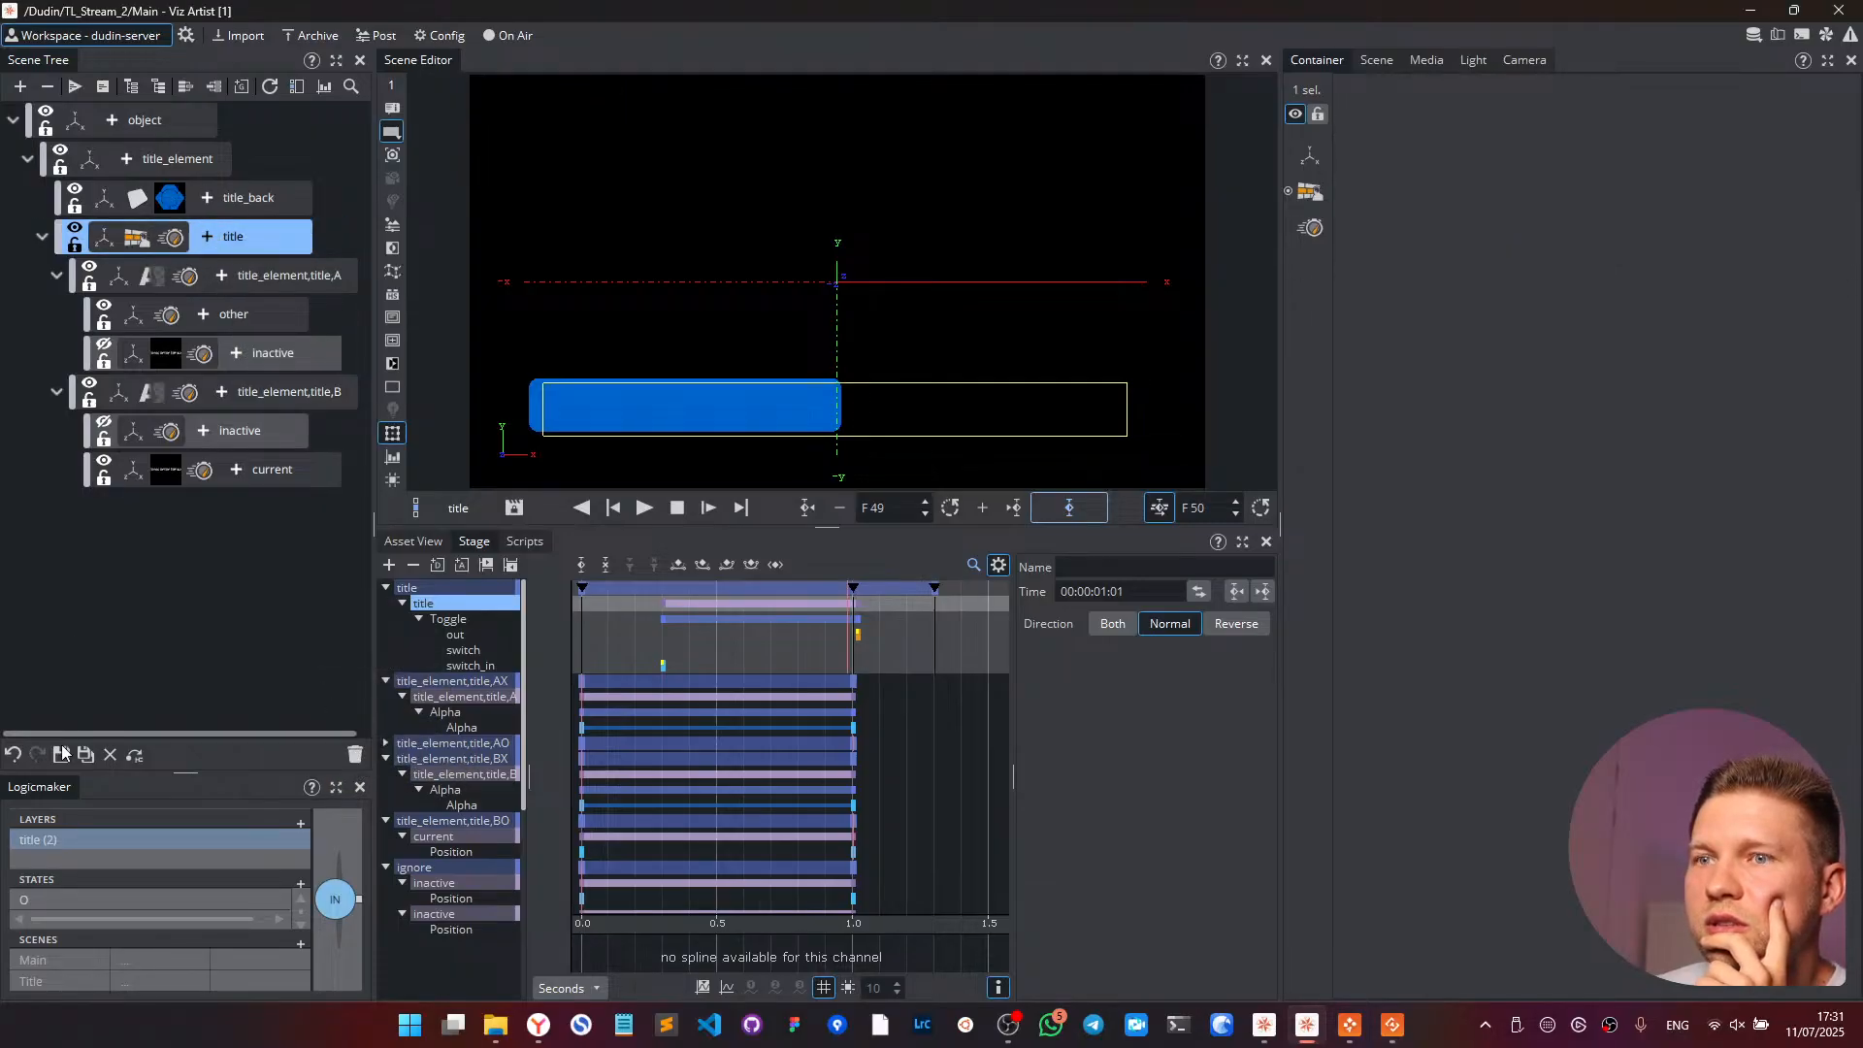
- Add an Alpha property to title_back and keyframe its alpha down to 0
left_click(208, 198)
left_click(142, 196)
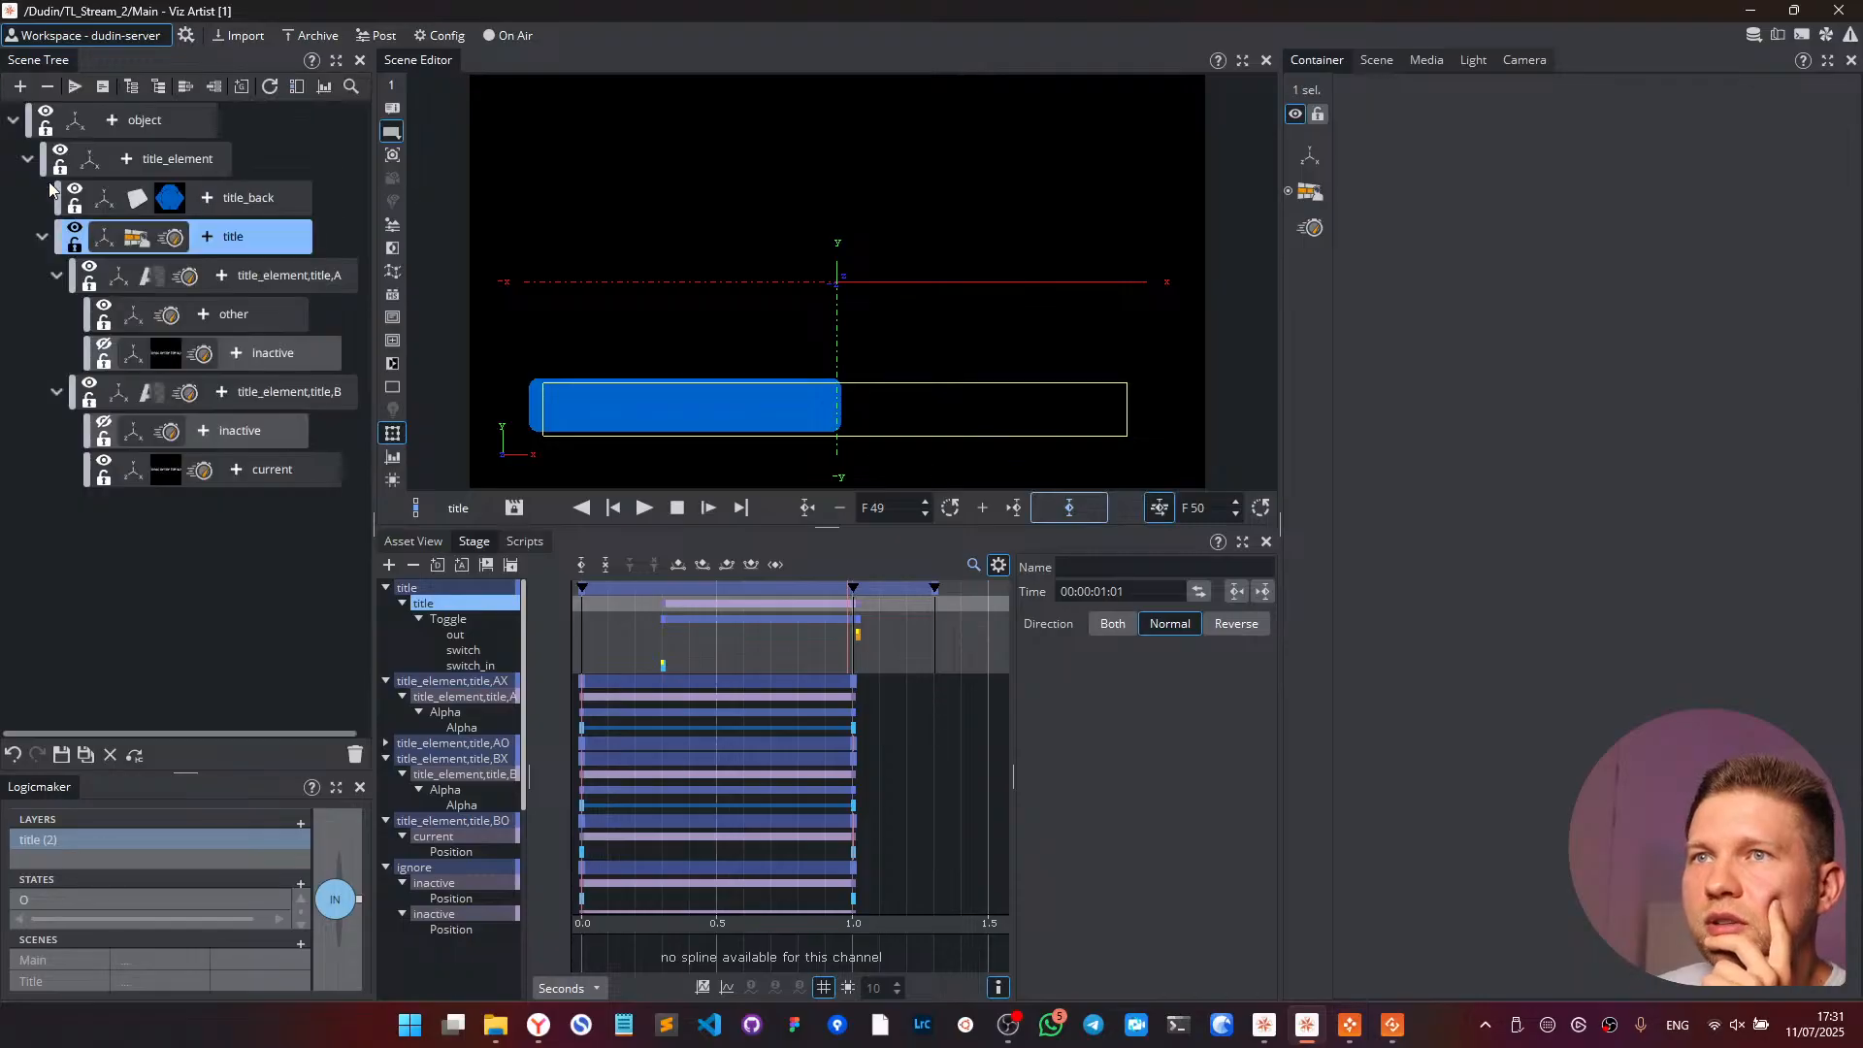
left_click(202, 194)
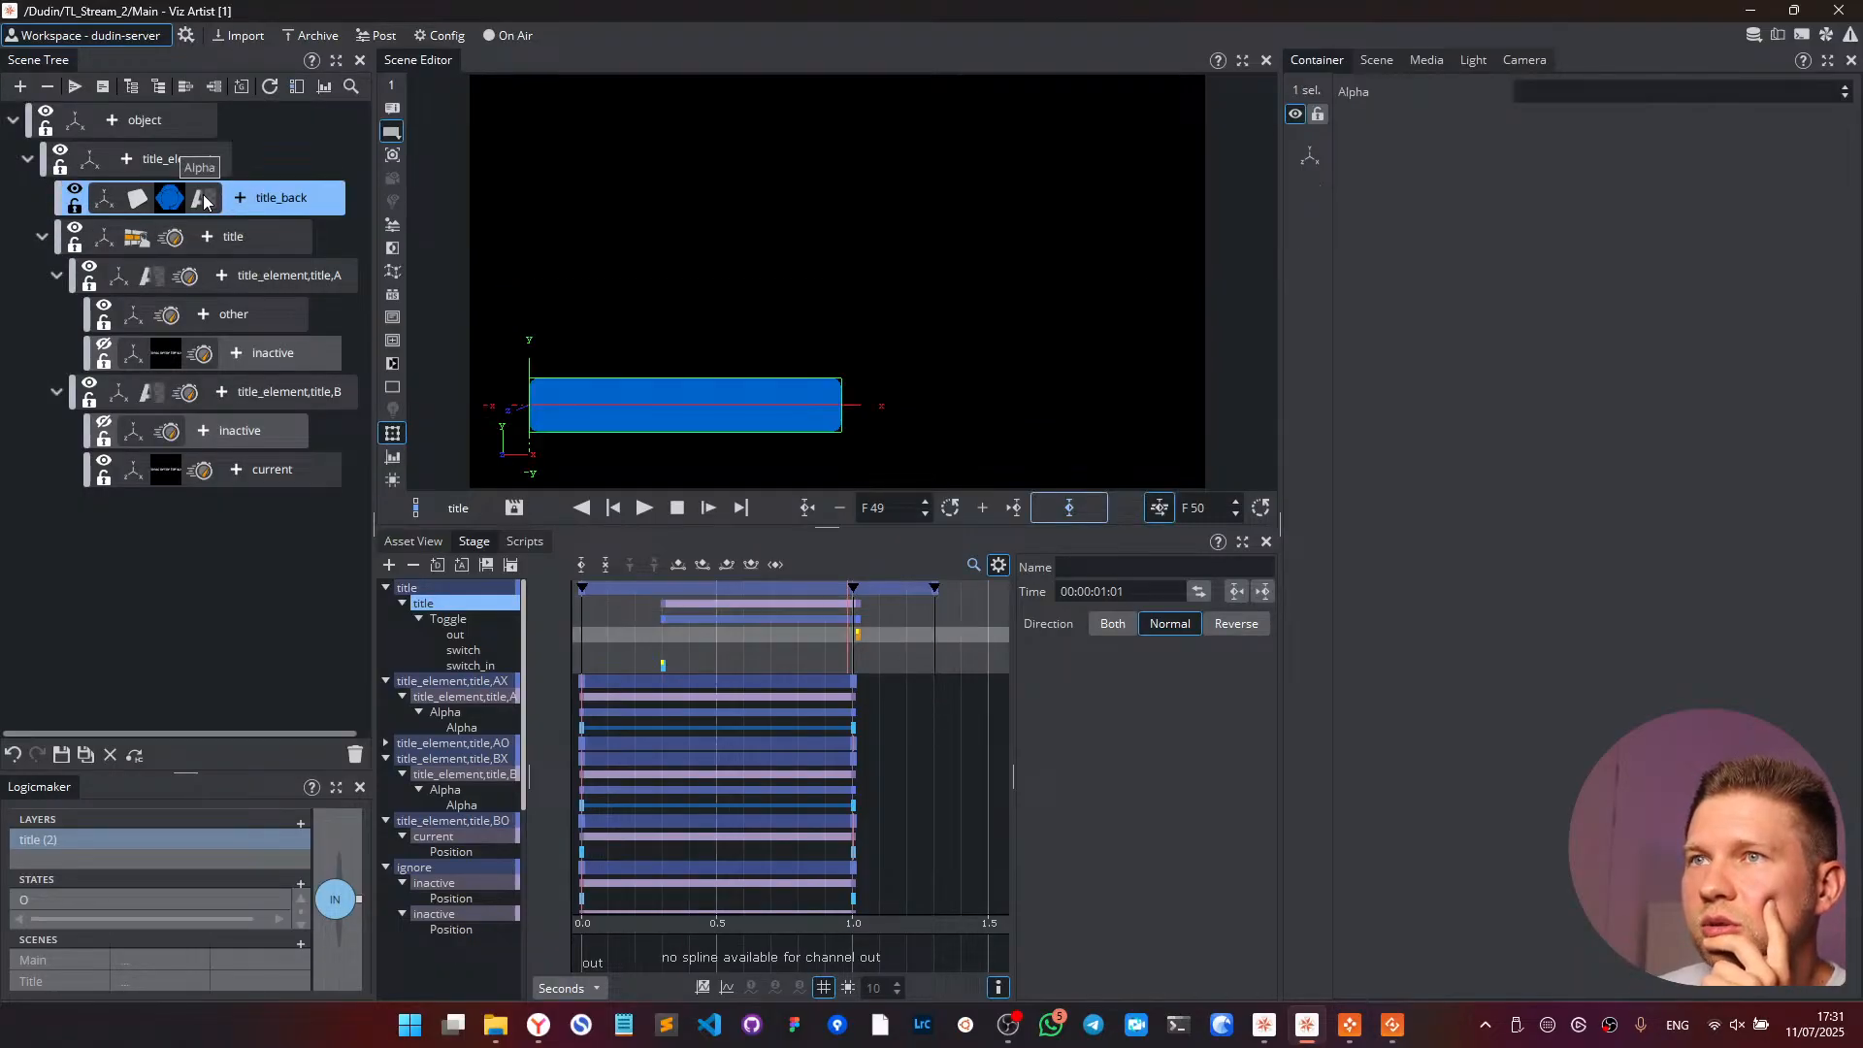
left_click(1591, 92)
type("0")
key("Return")
left_click(1064, 501)
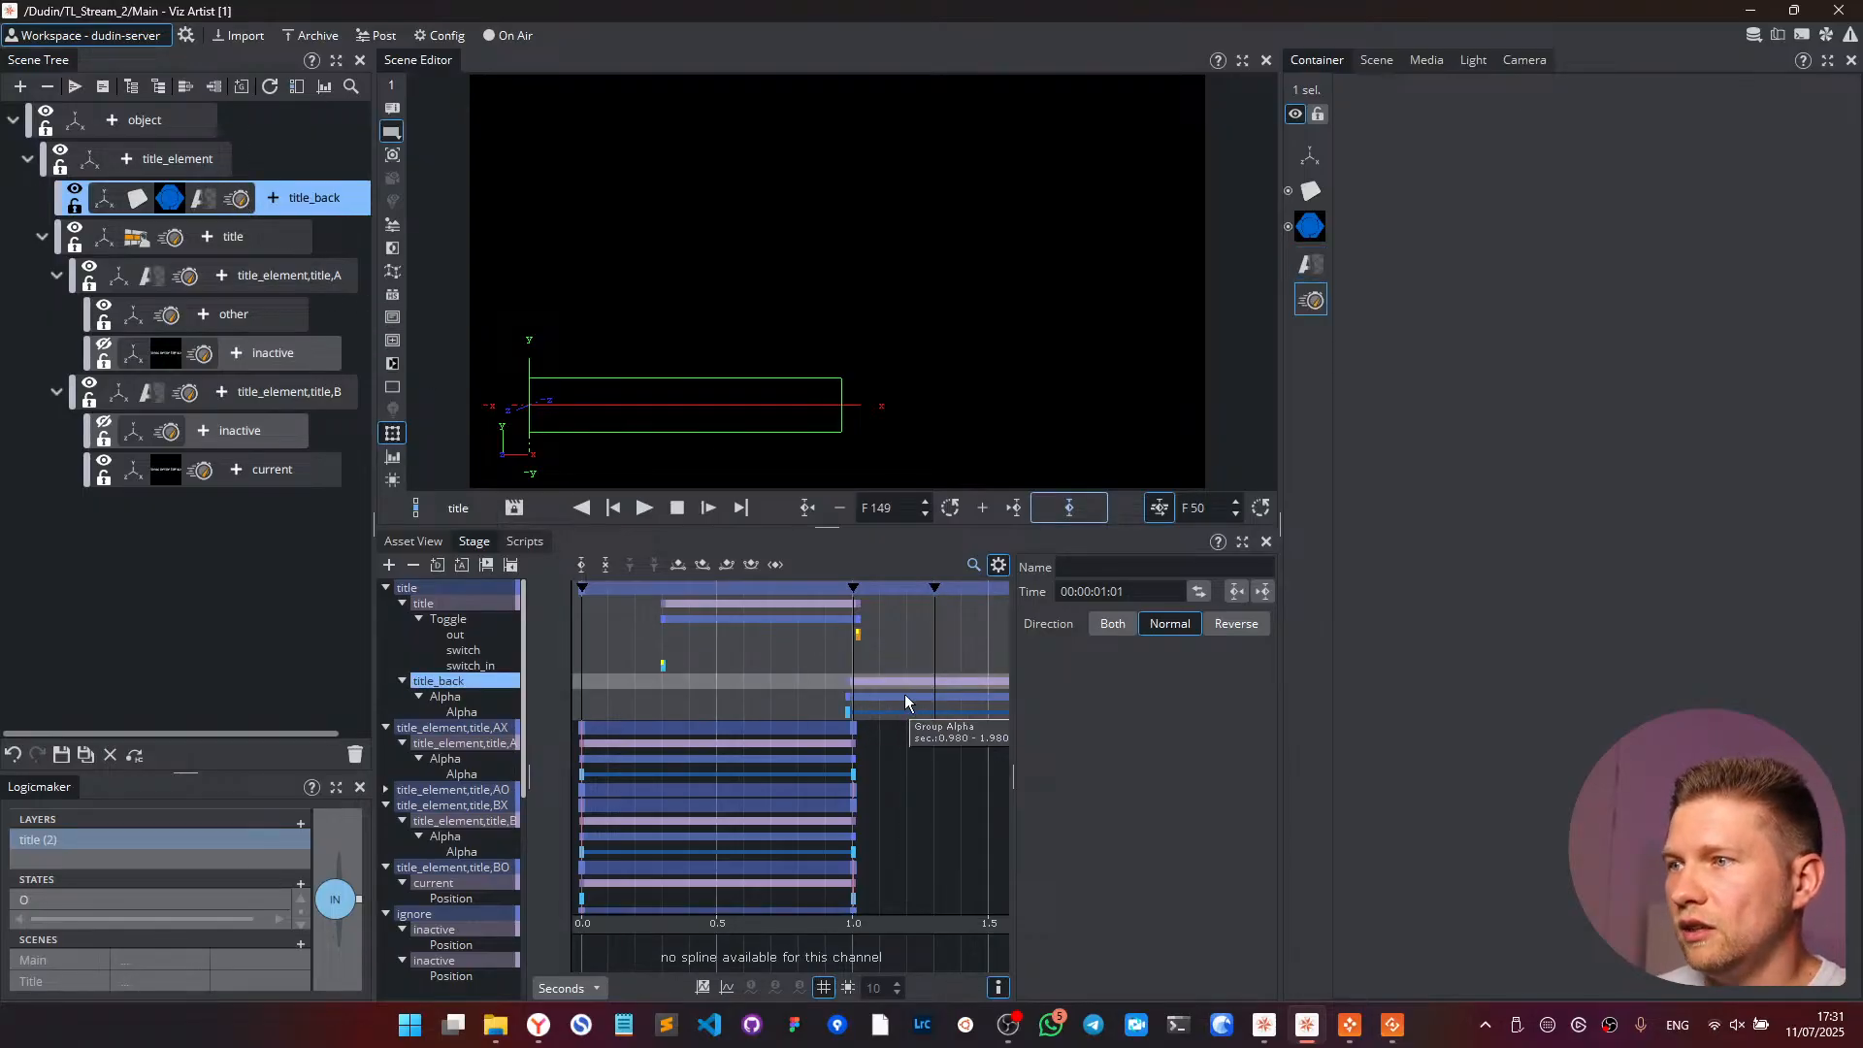
- Rework title_back's Alpha keyframes to fade in from 0 s to 1.0 s and out to 0 at 1.3 s, and preview the fade
left_click_drag(904, 695, 934, 726)
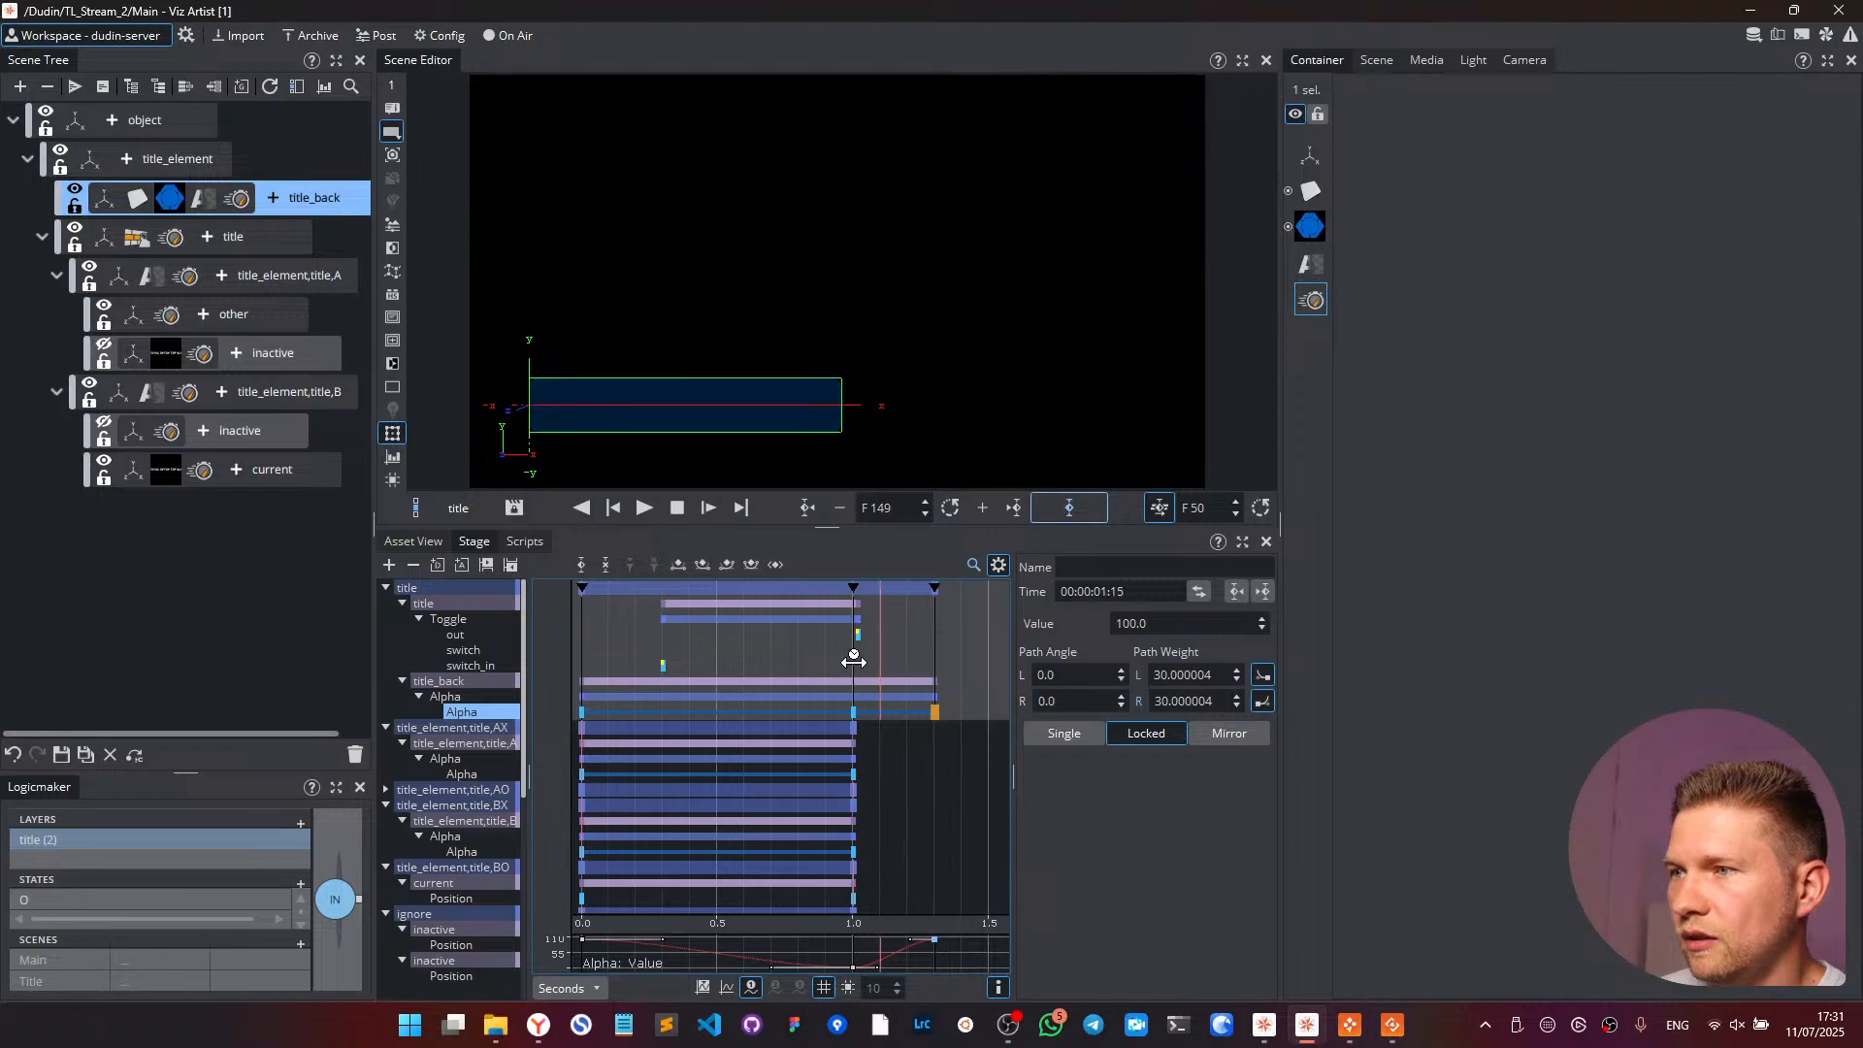
left_click(766, 666)
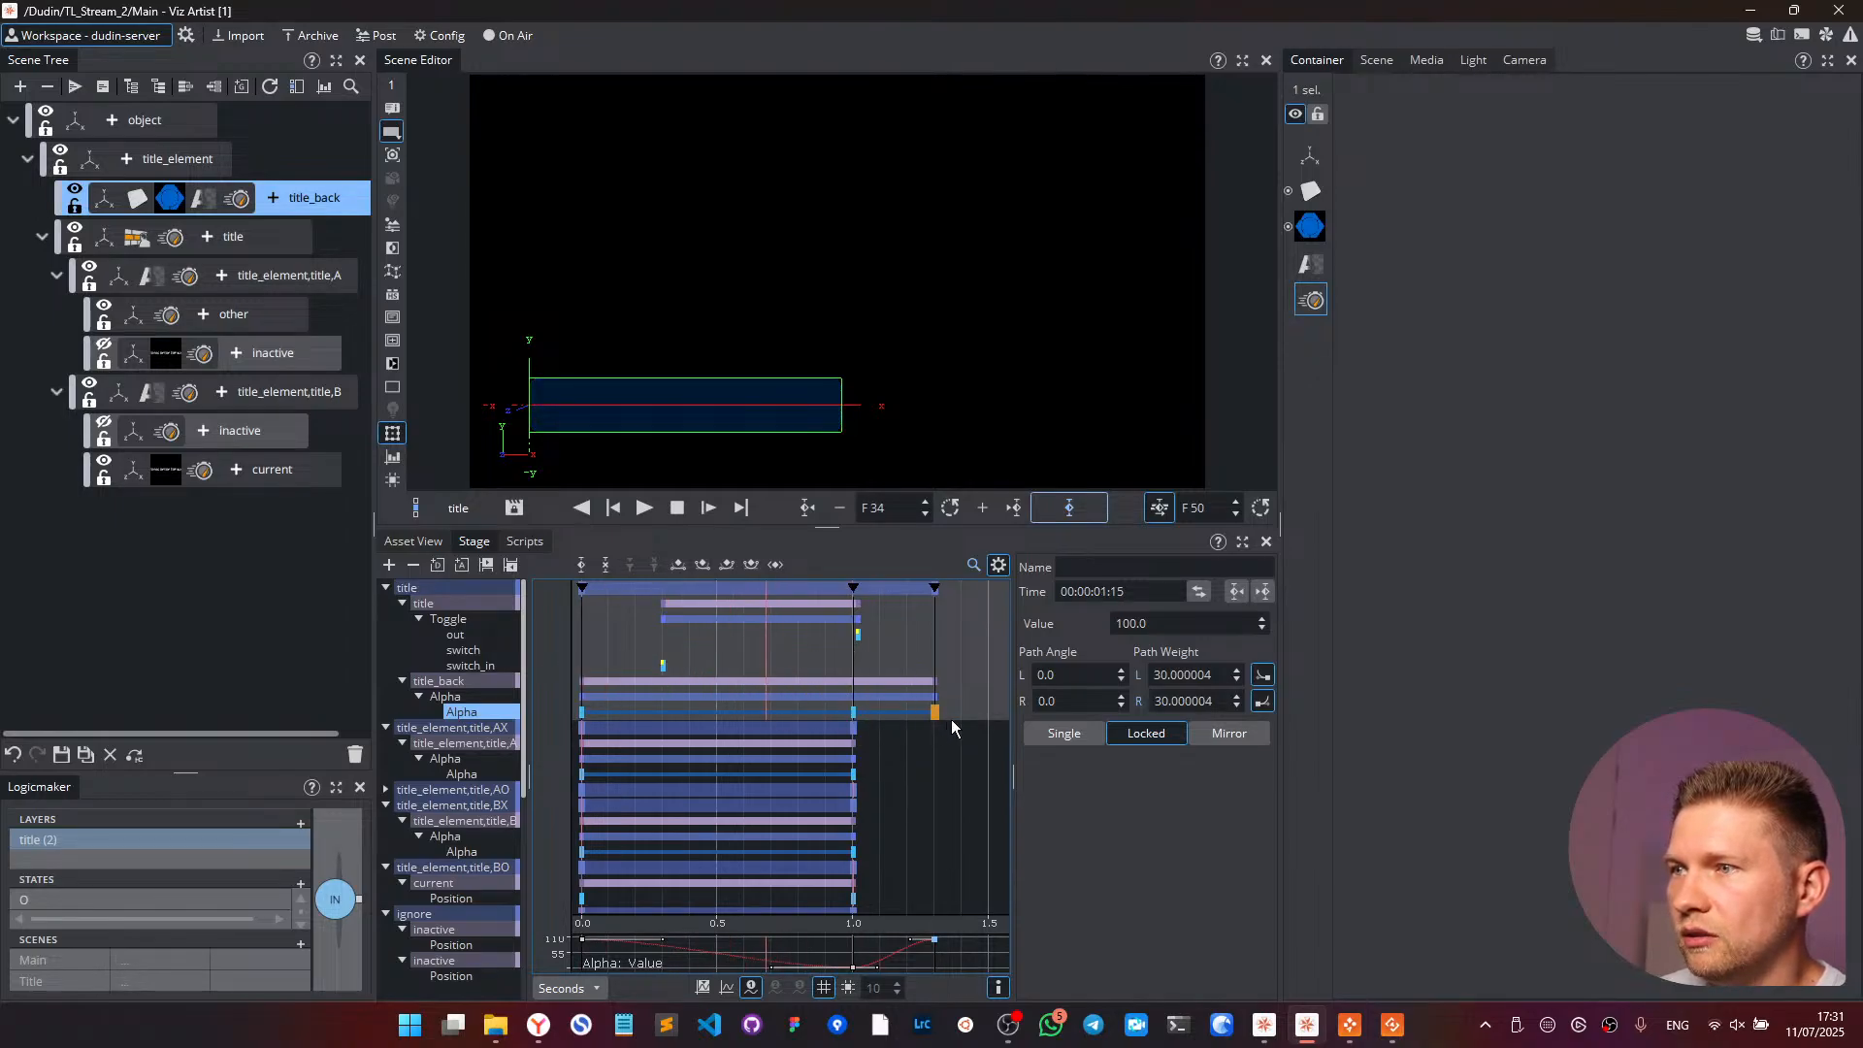
key("Delete")
left_click_drag(880, 699, 570, 713)
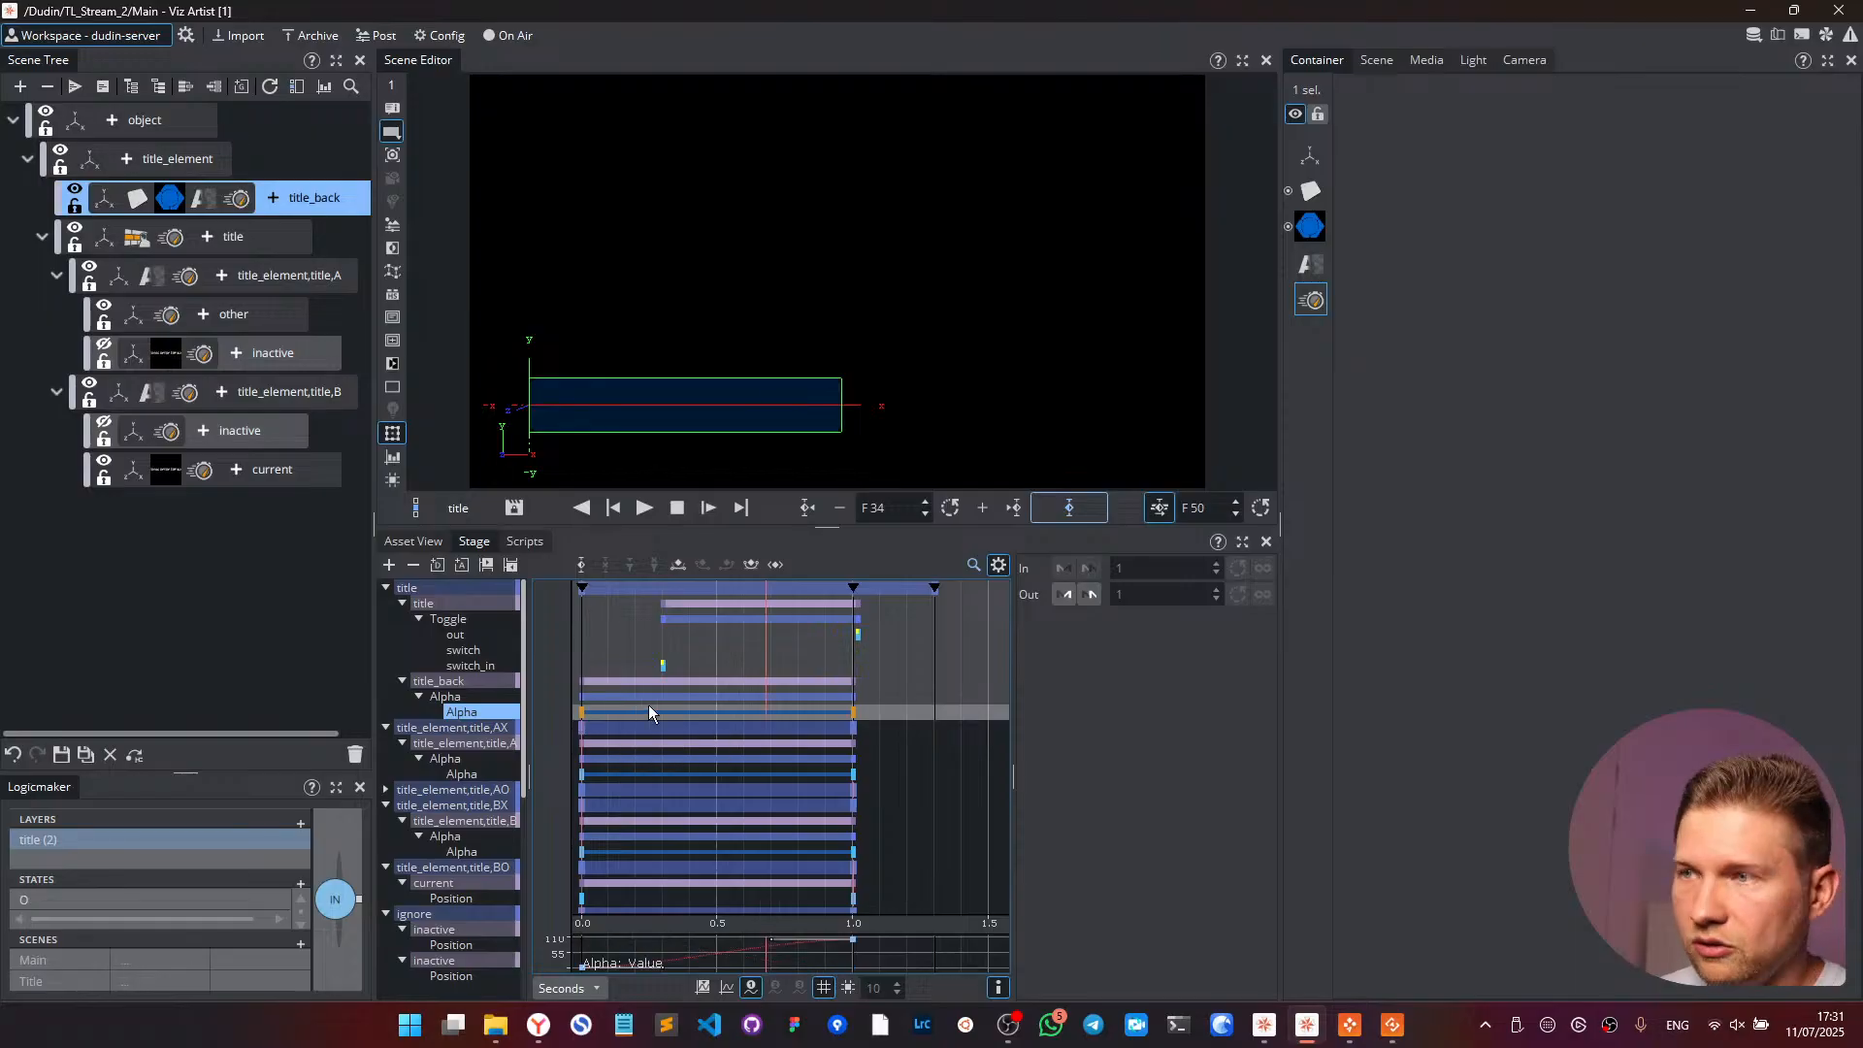
left_click(582, 714)
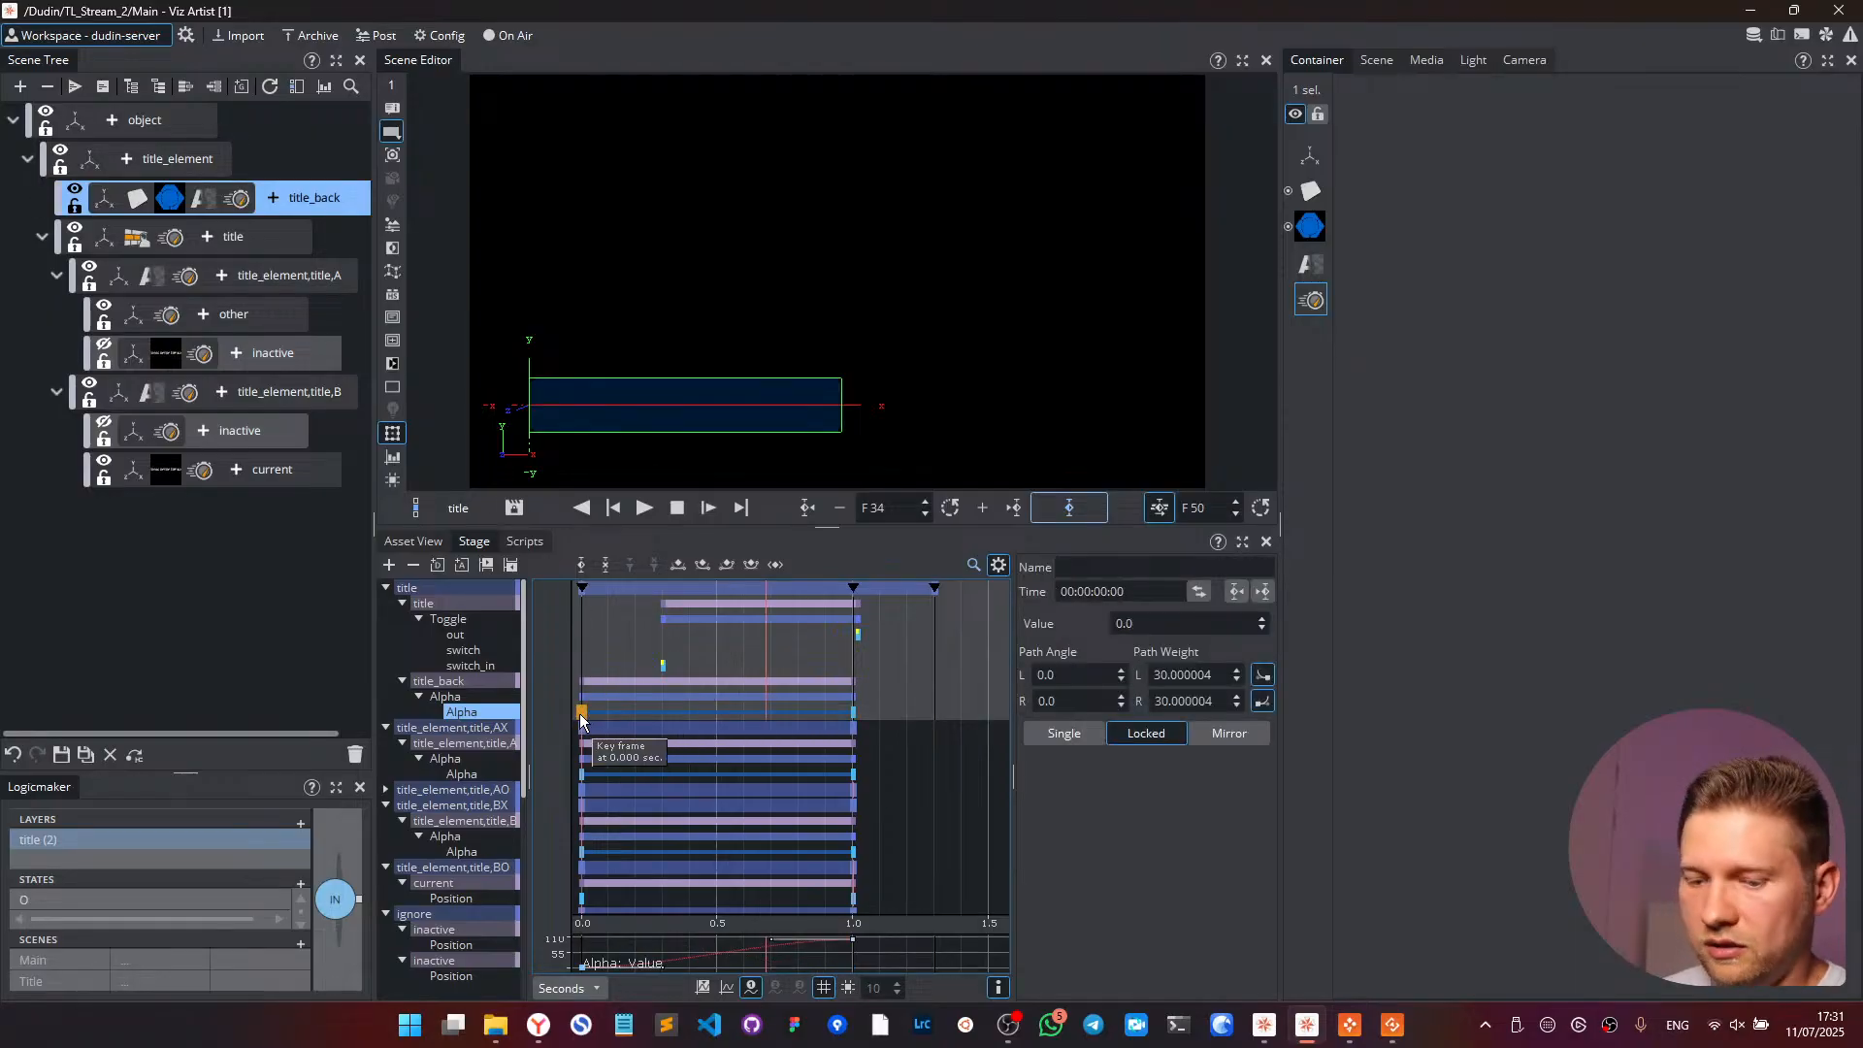
left_click_drag(582, 714, 932, 723, "ctrl")
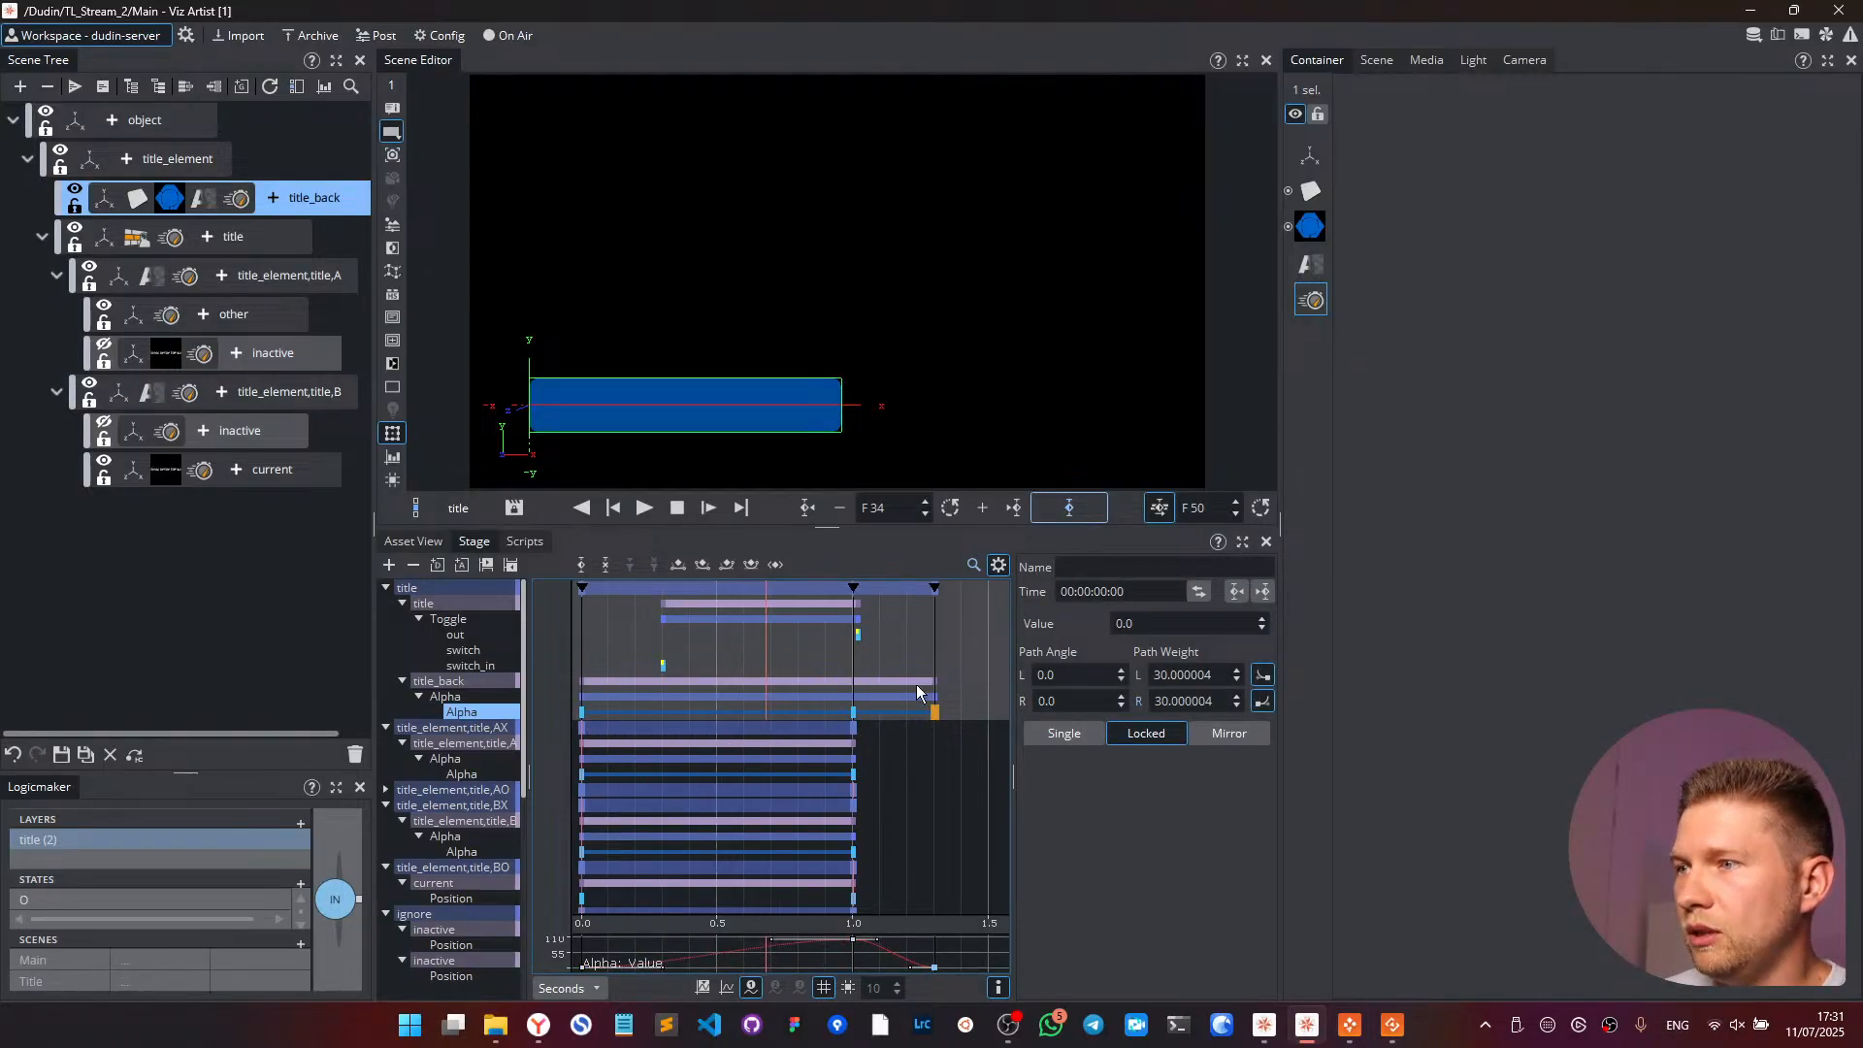
left_click_drag(767, 662, 945, 677)
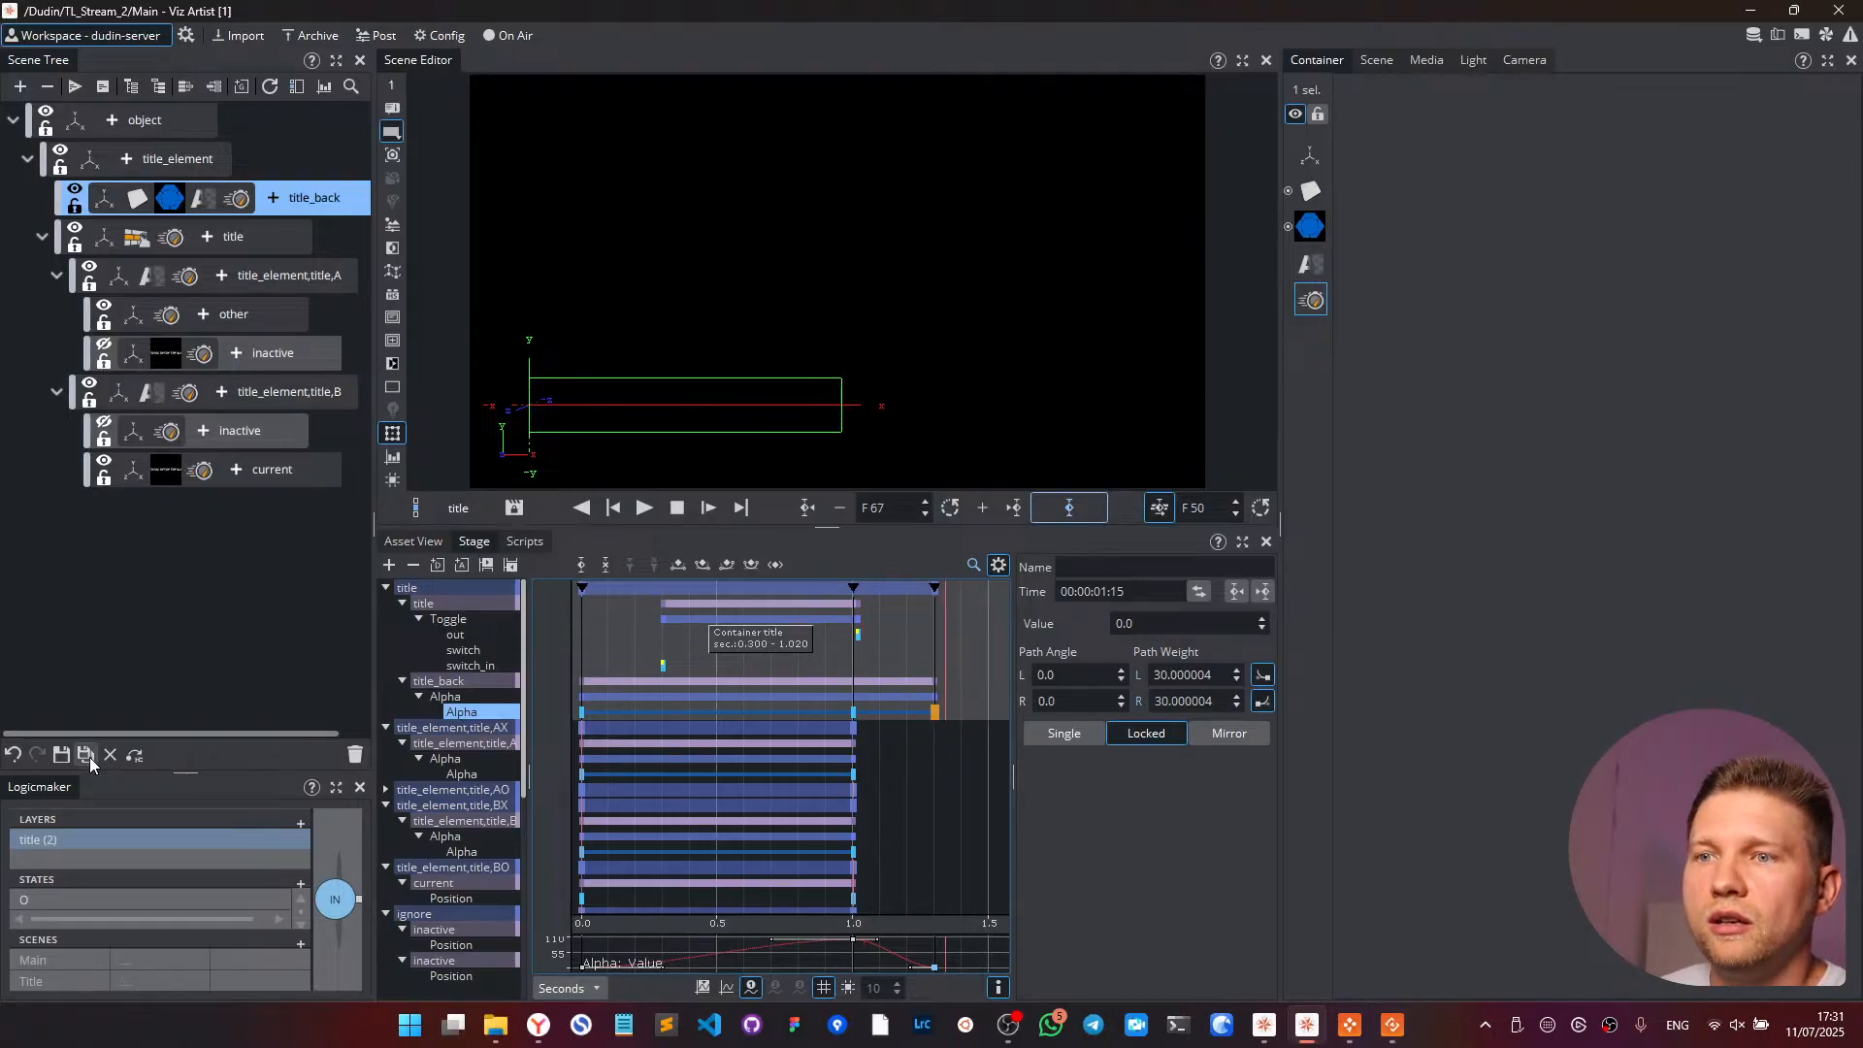
- Delete the containers of all cached objects from the title container's Toggle
left_click(160, 243)
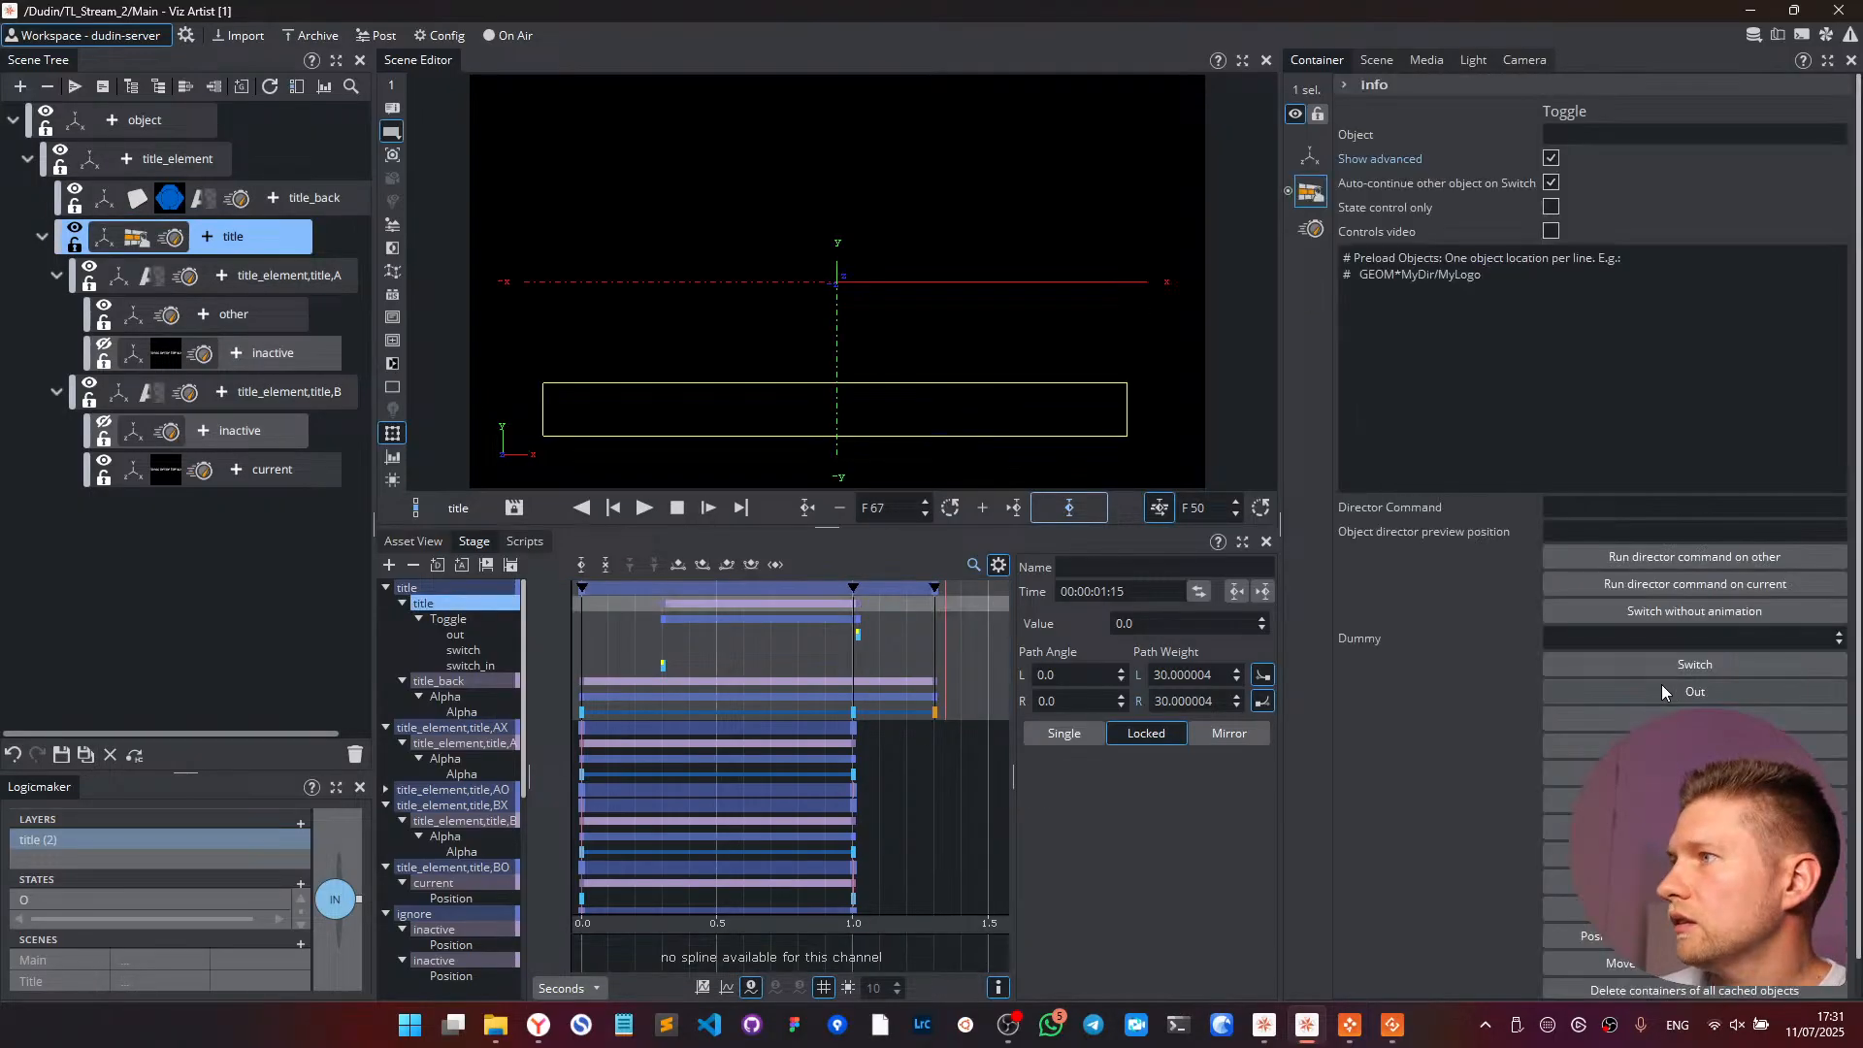
scroll(1661, 688, "down", 3)
left_click(1602, 949)
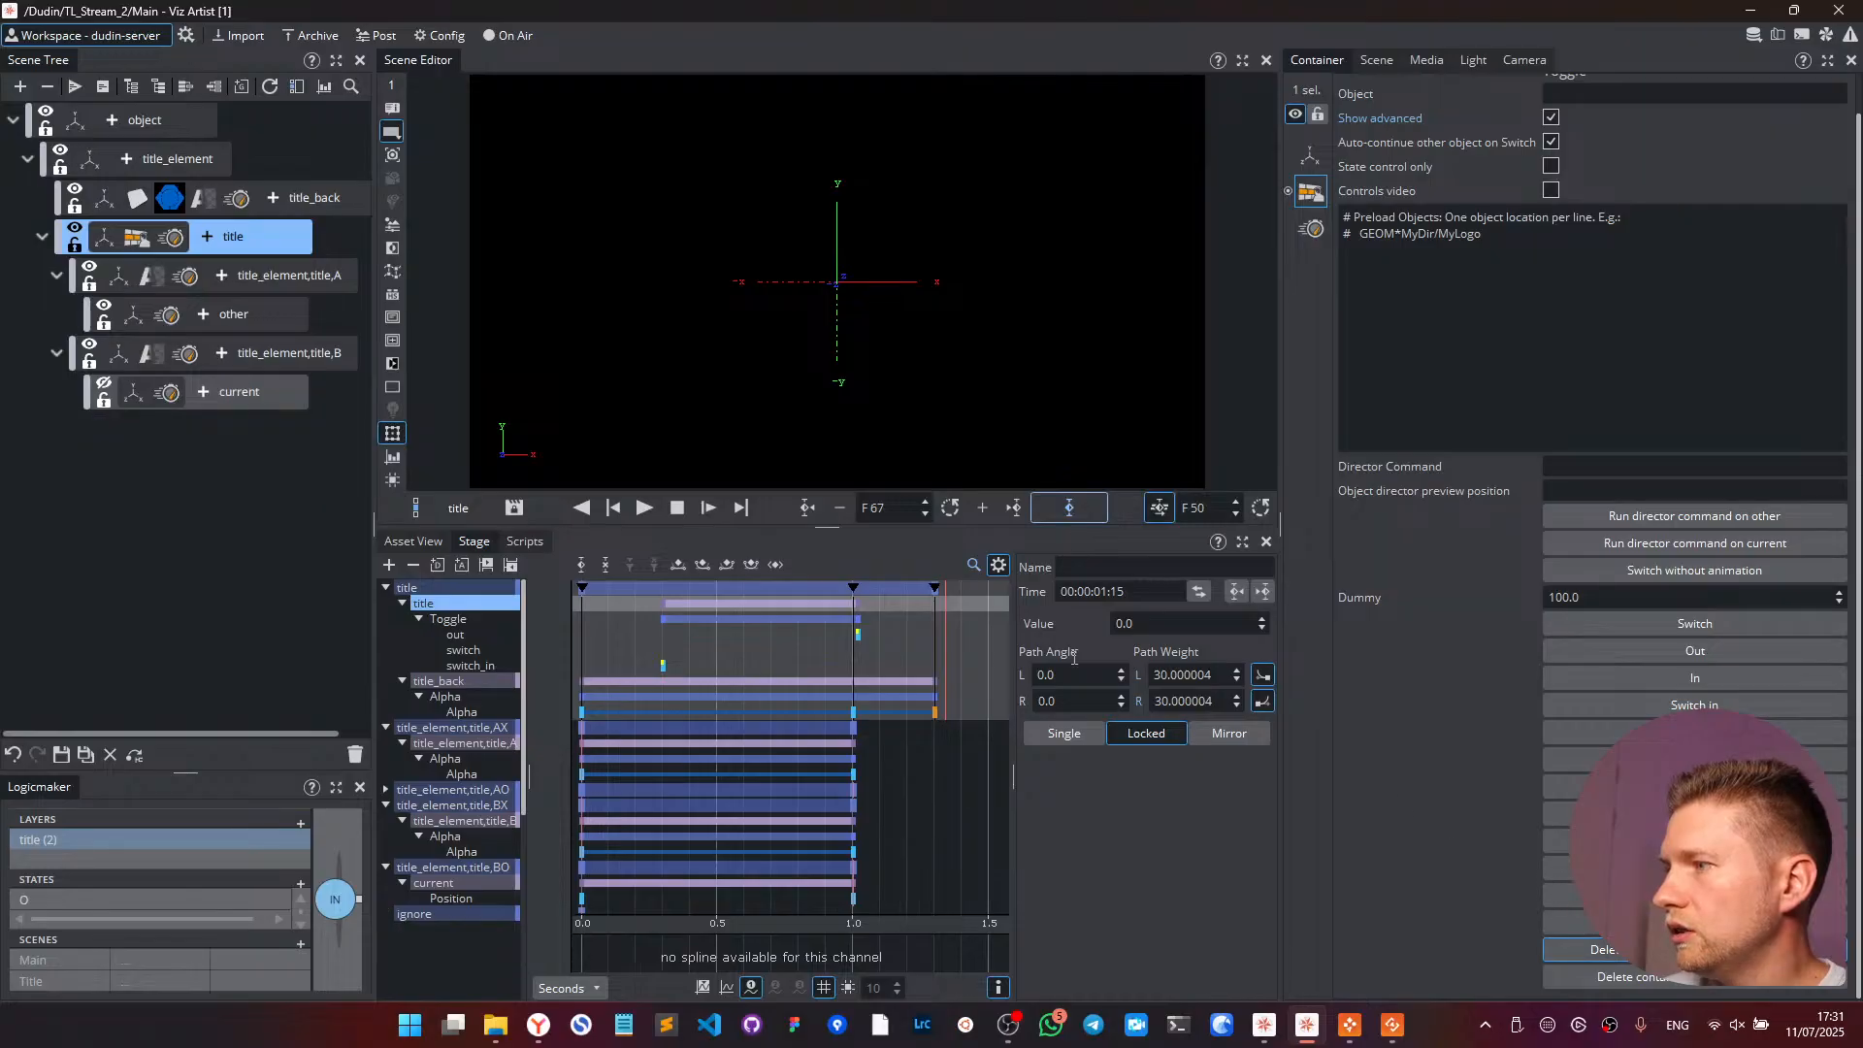
- Save and close the Main scene, and reopen it from the TL_Stream_2 folder
left_click(61, 754)
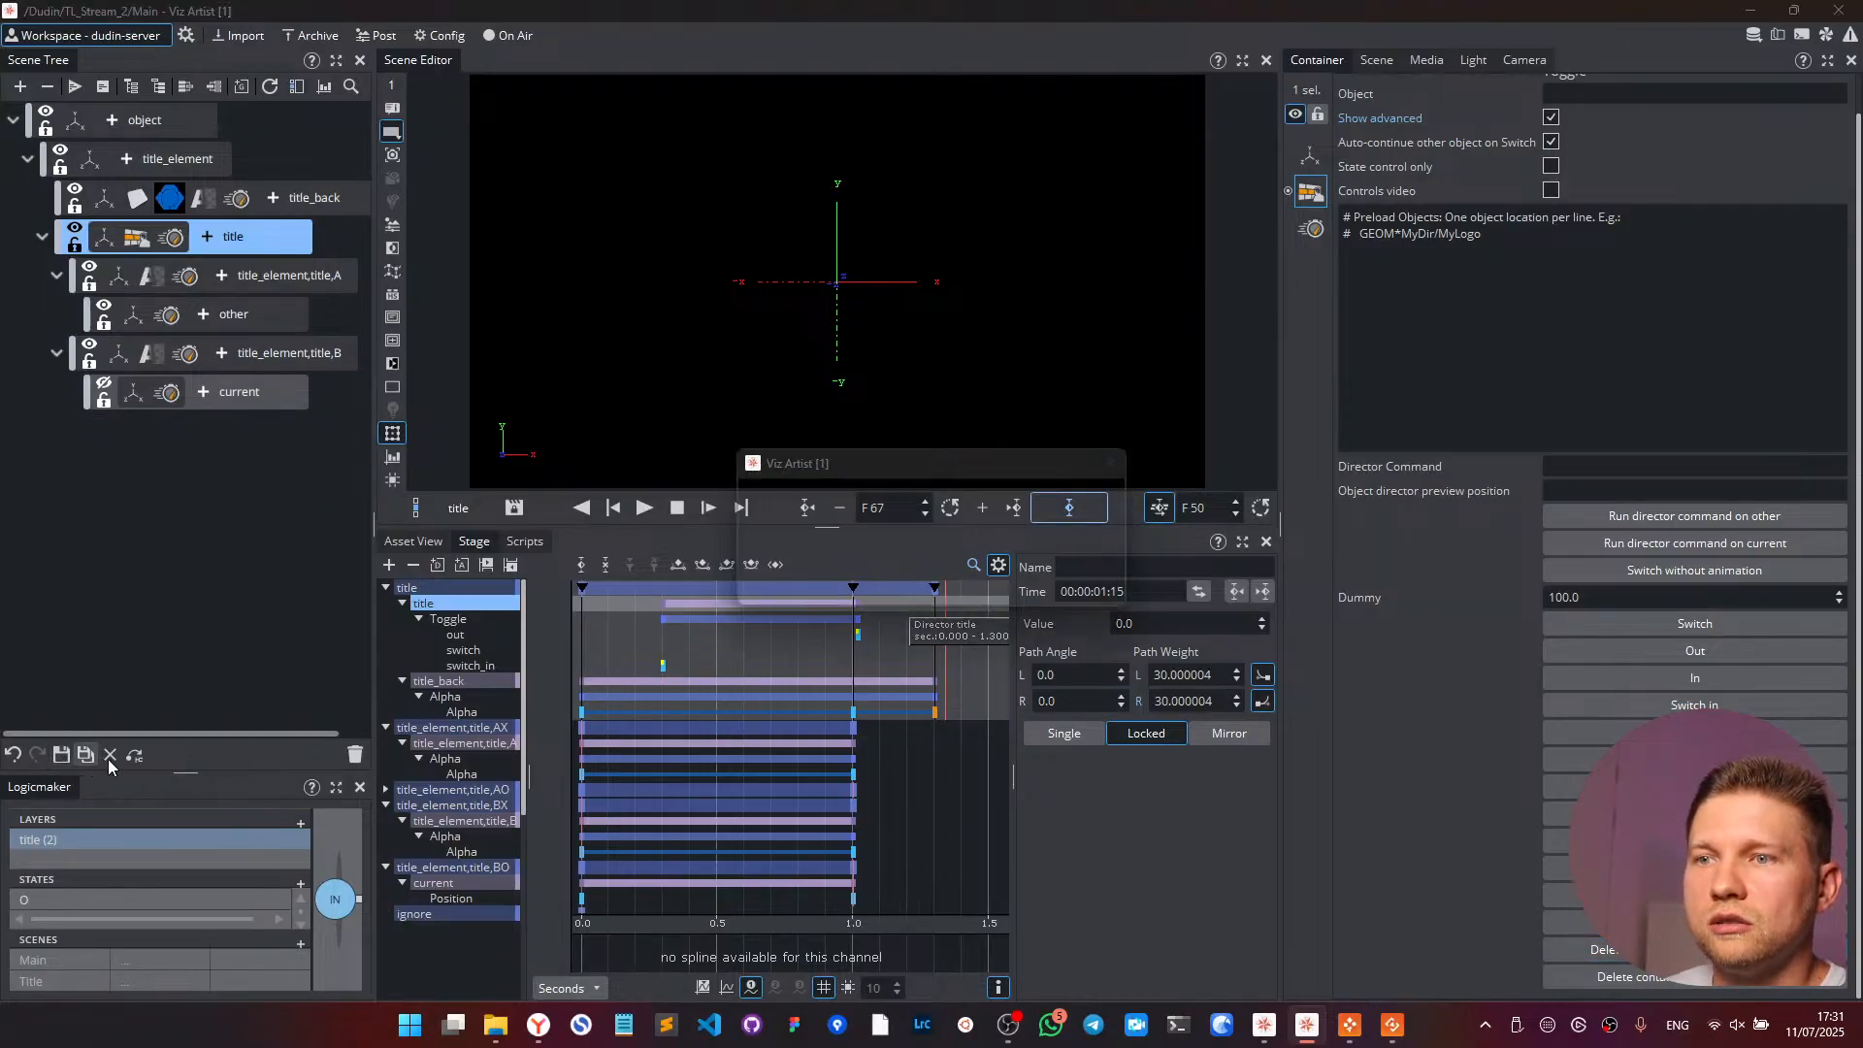
left_click(134, 753)
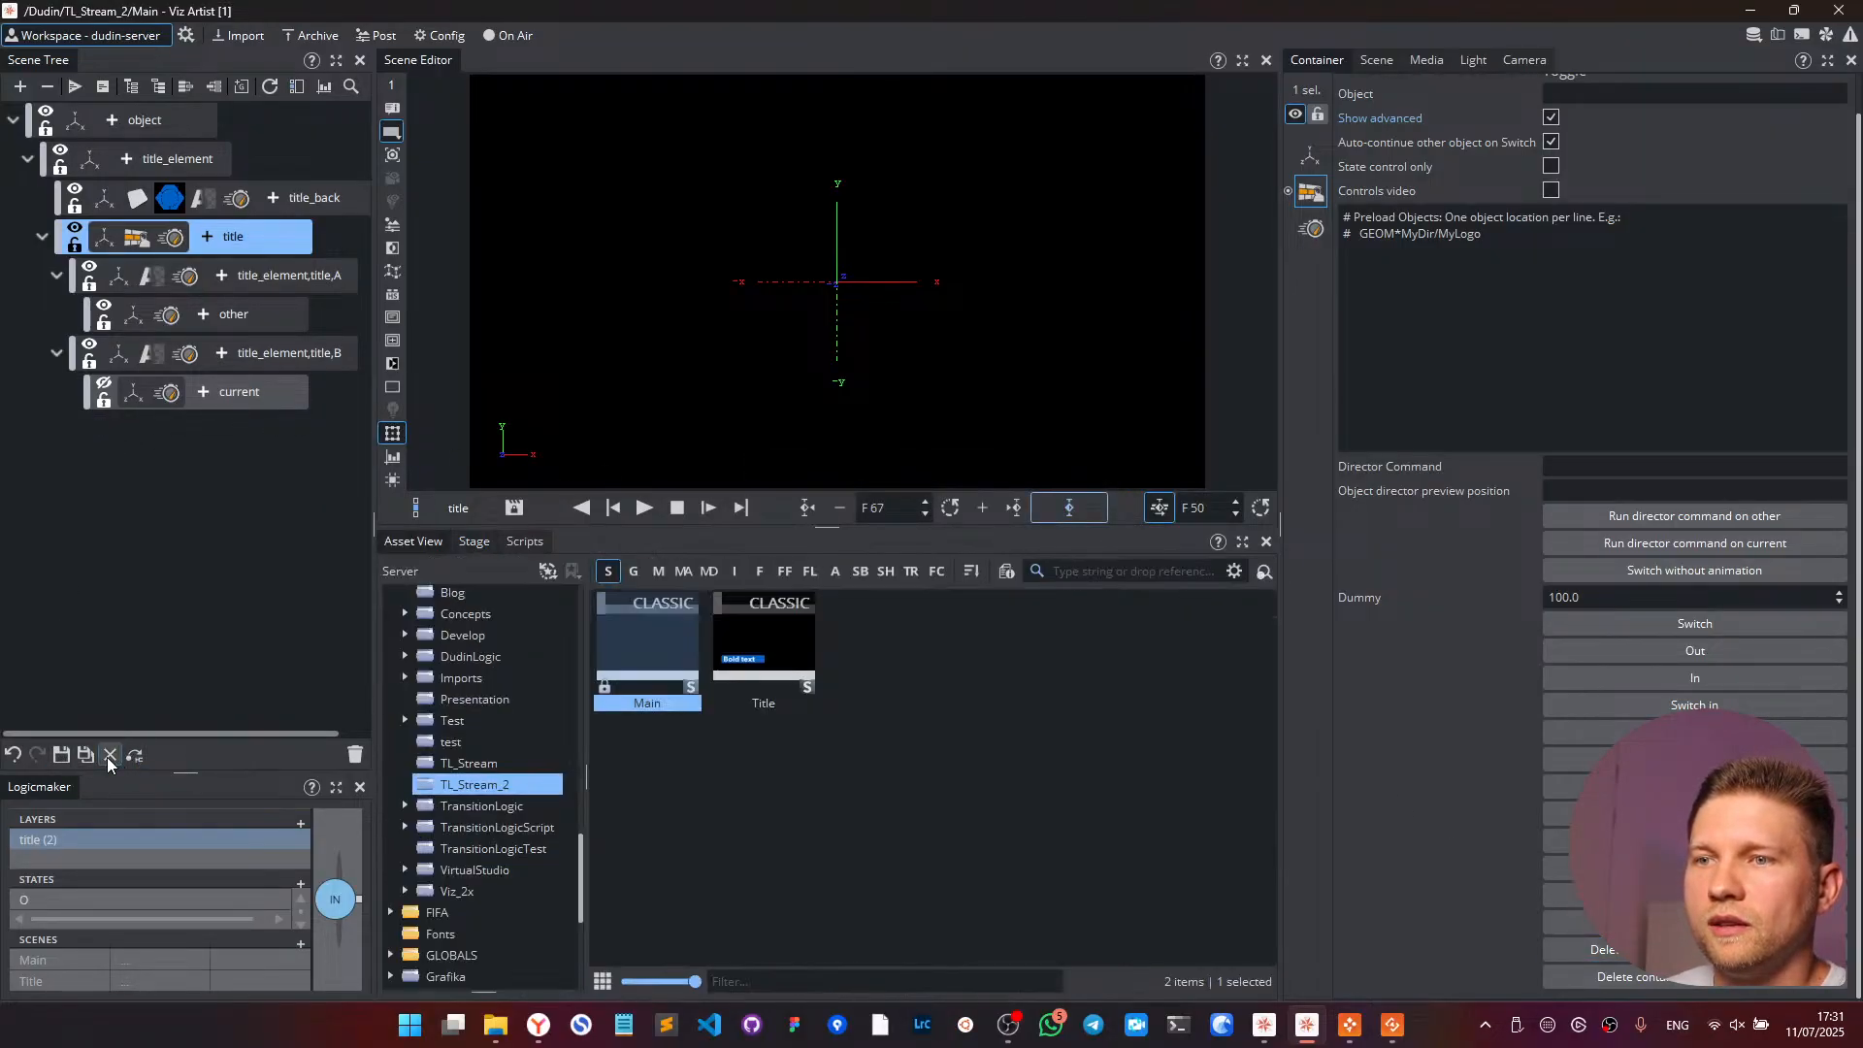
double_click(677, 638)
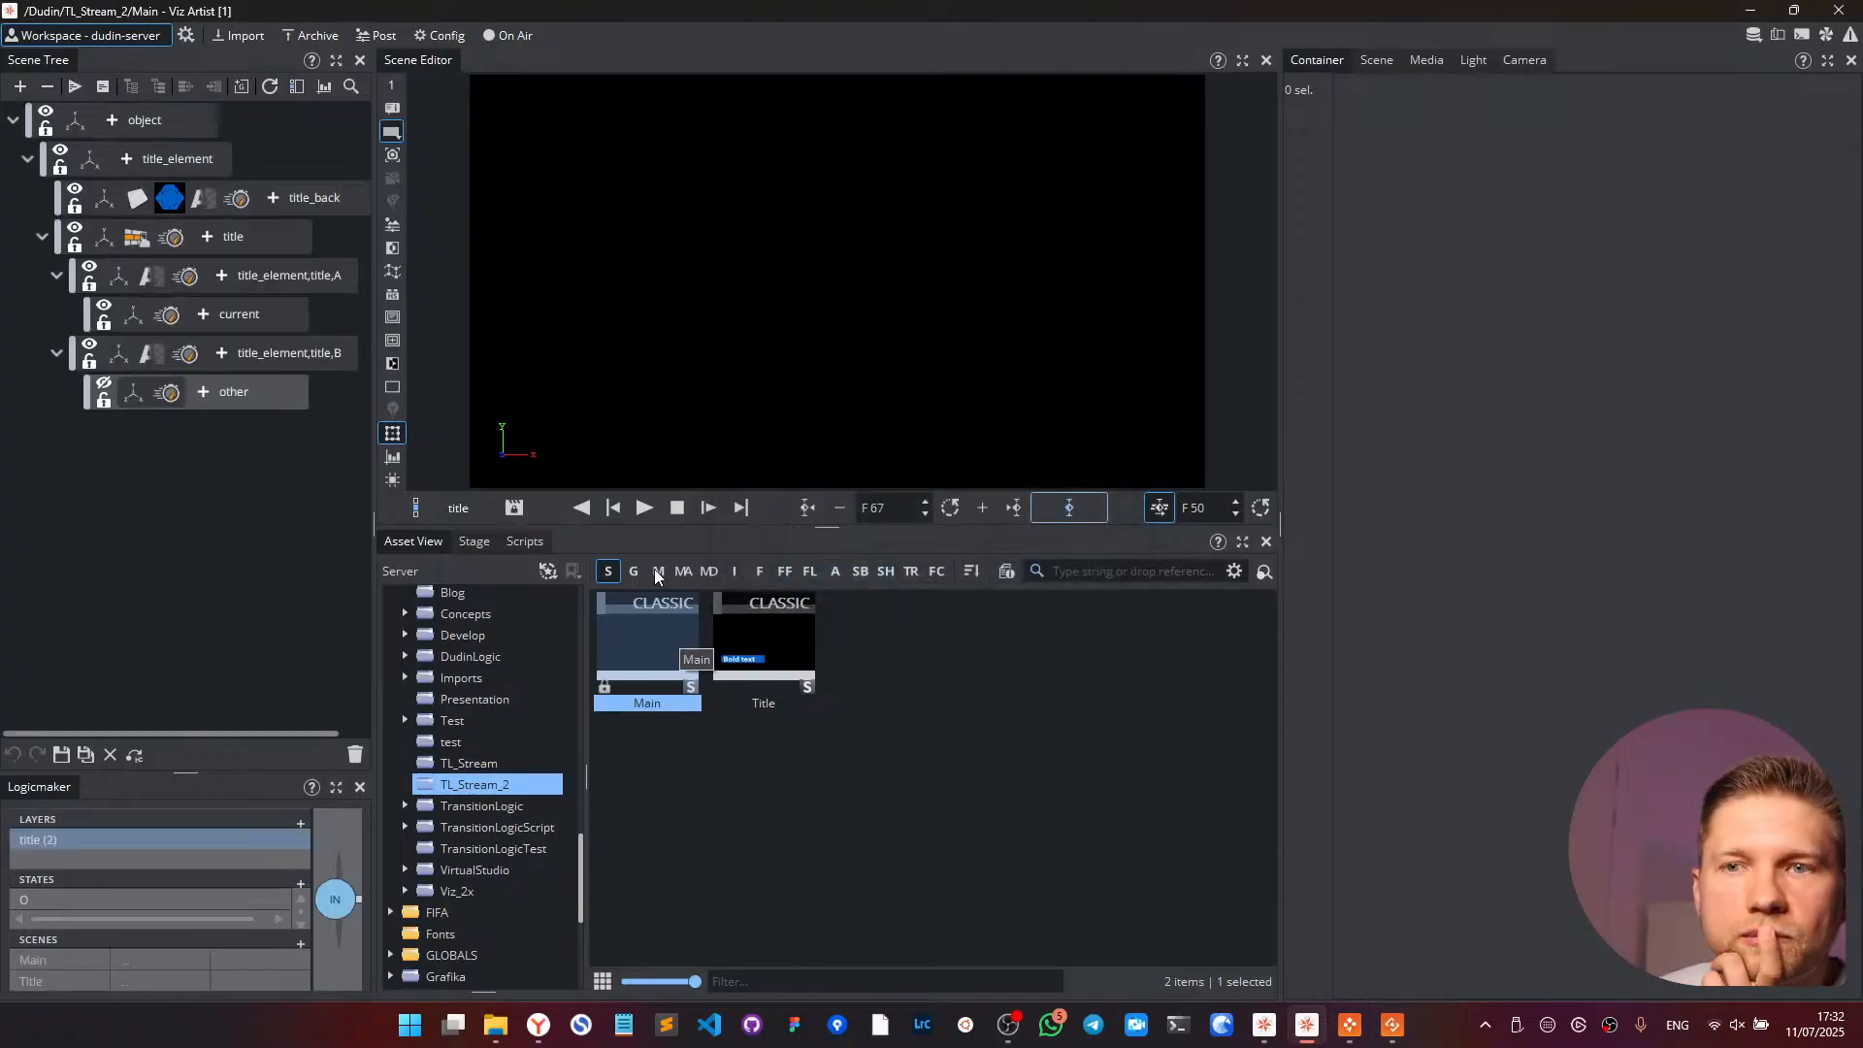
- Add a Window Mask to the title container and enable its tracking with title_back as the custom object
left_click(210, 237)
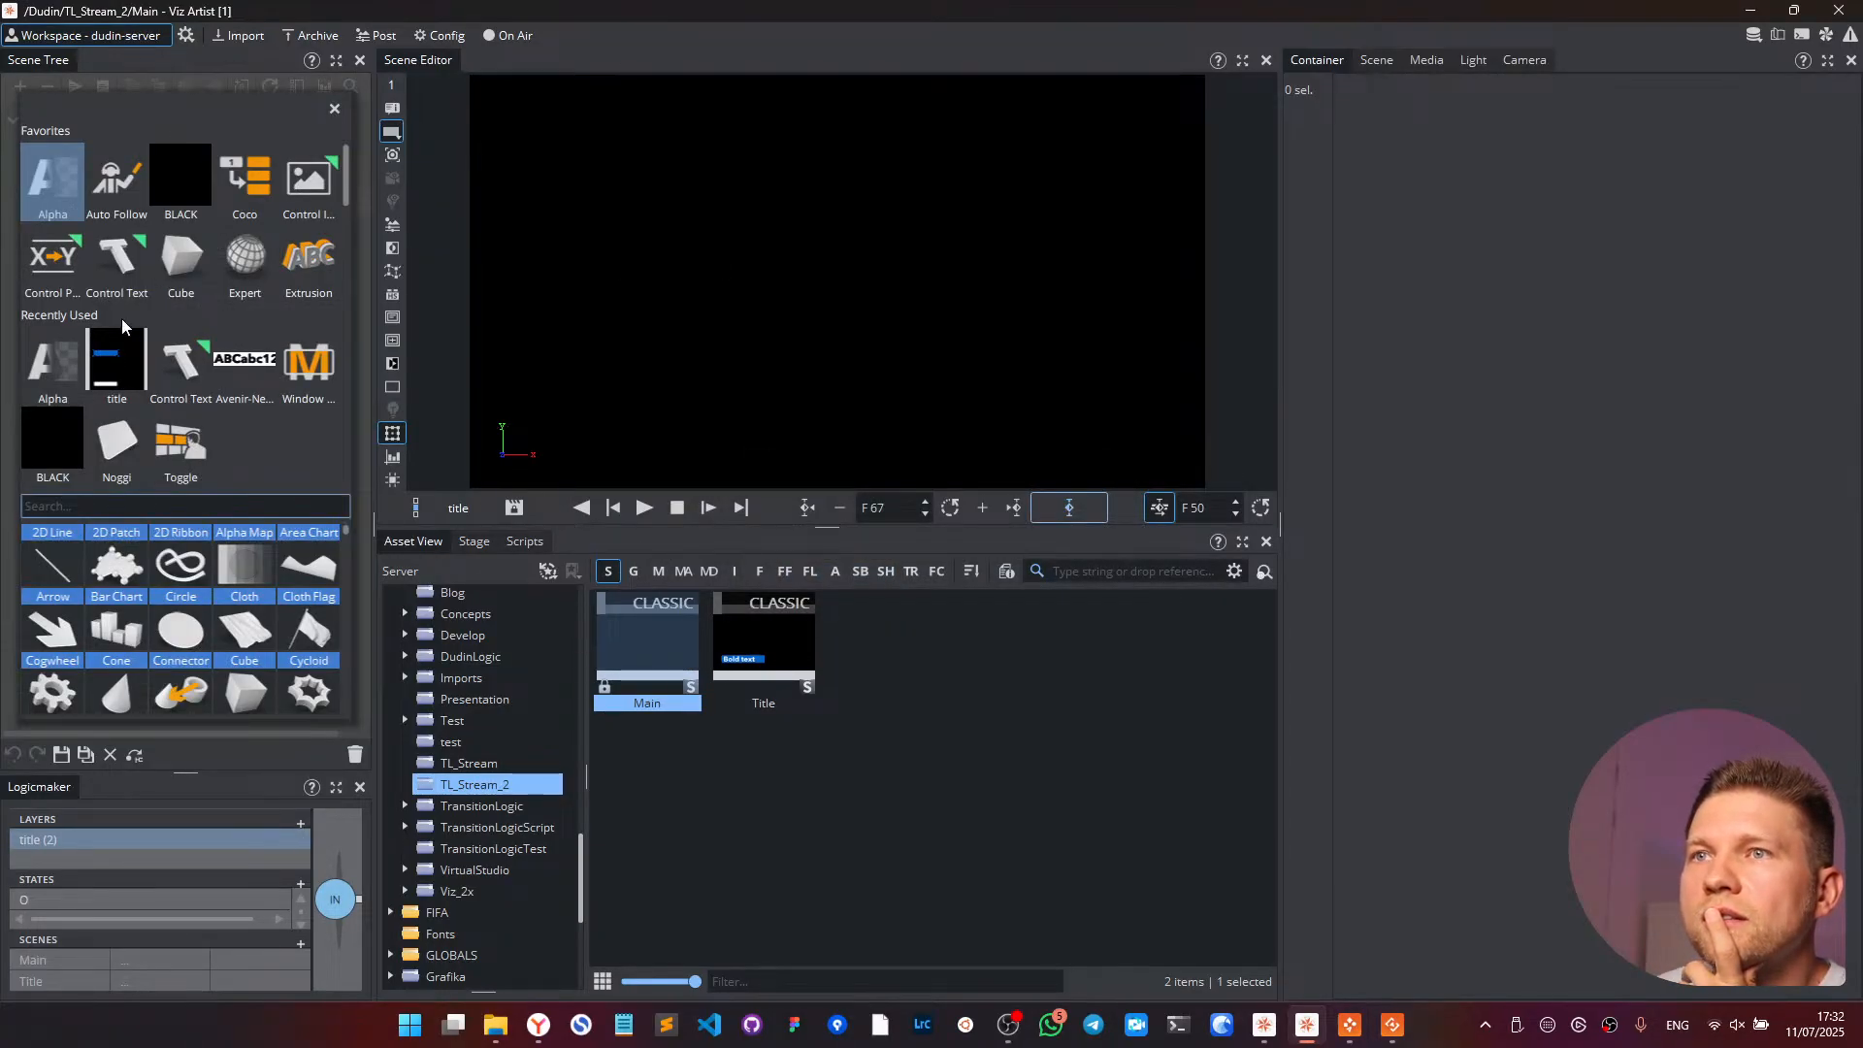
left_click(307, 359)
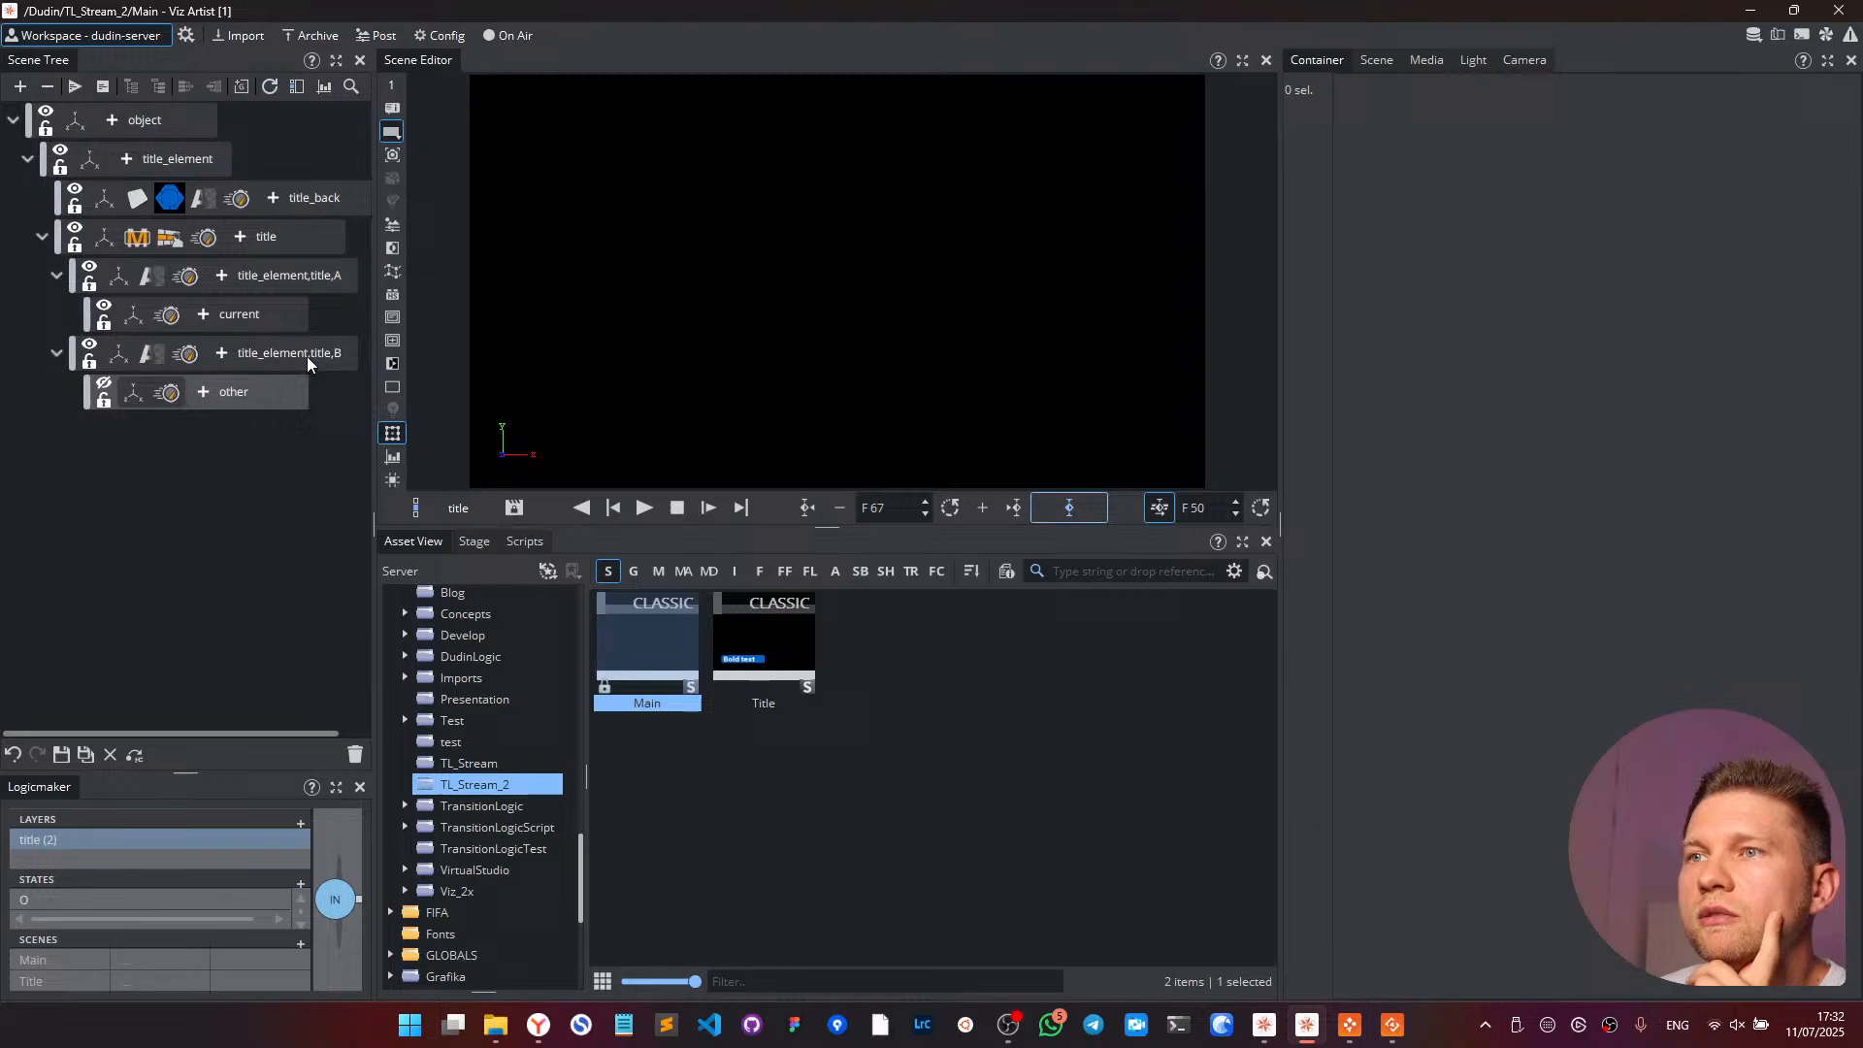
left_click(132, 243)
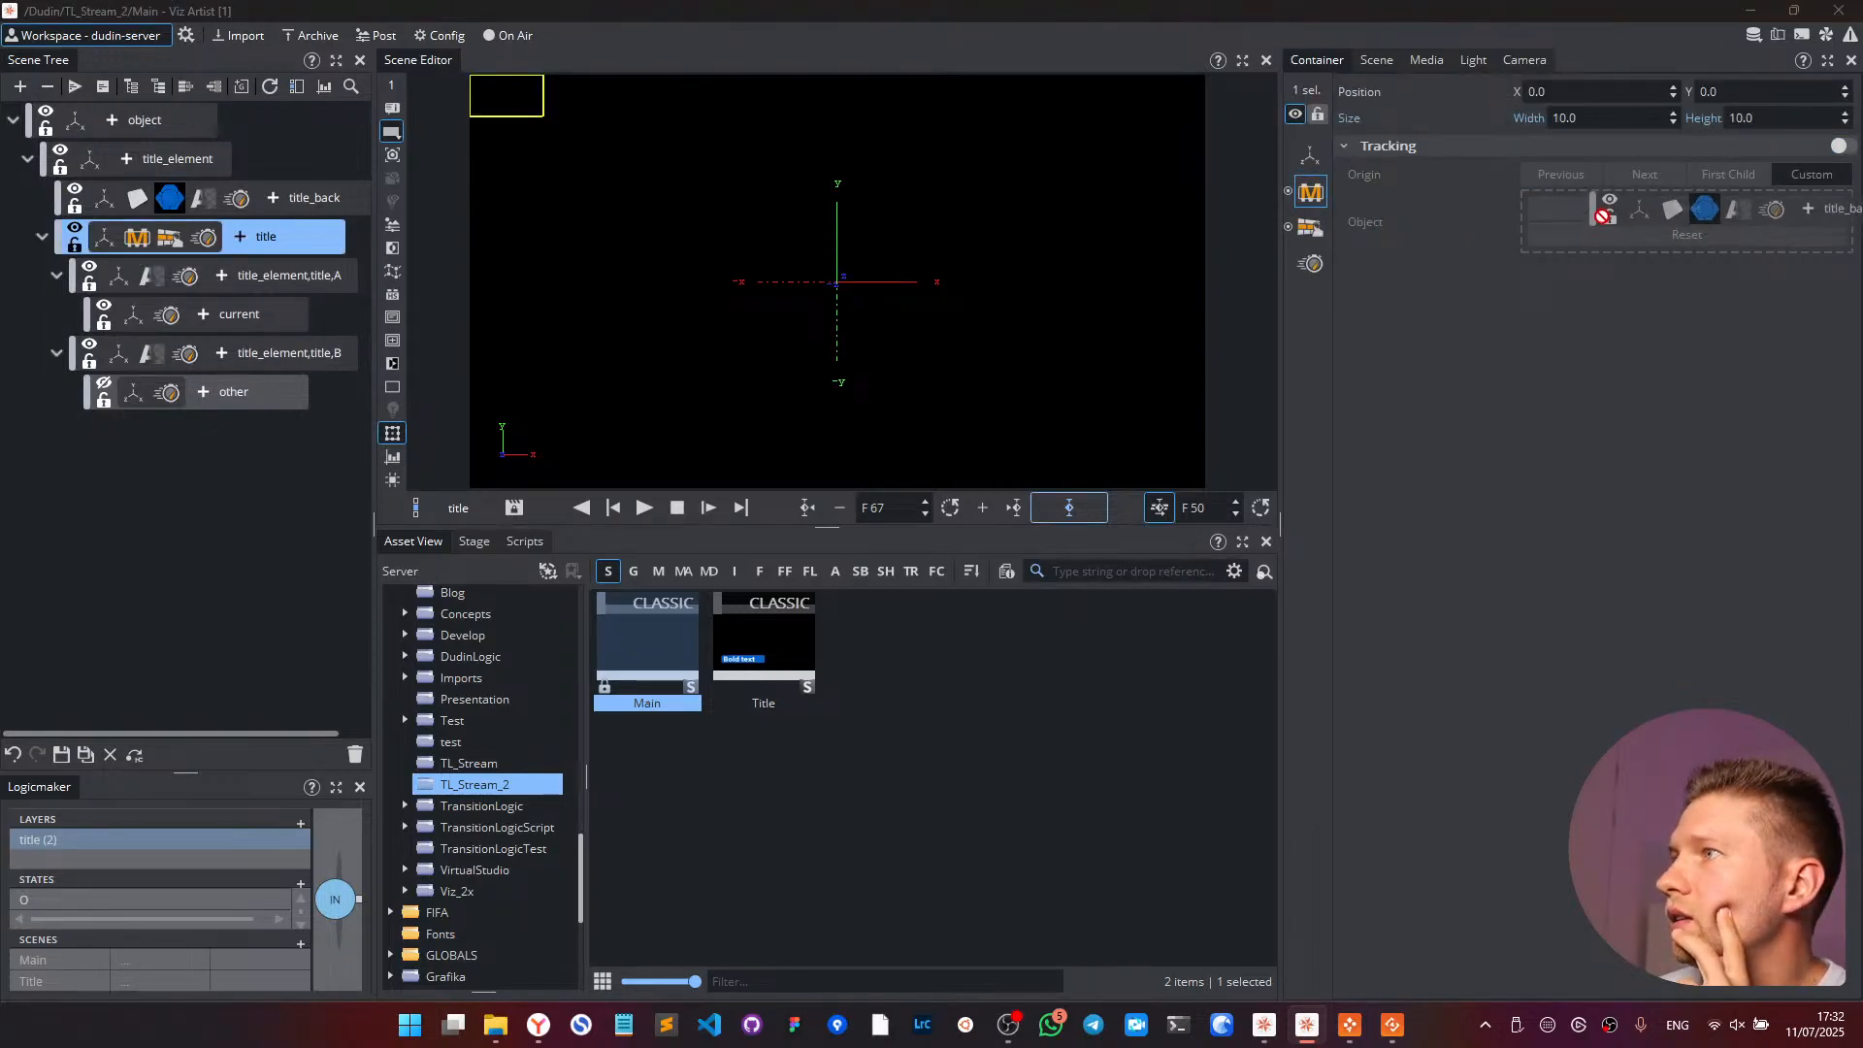
left_click(1841, 147)
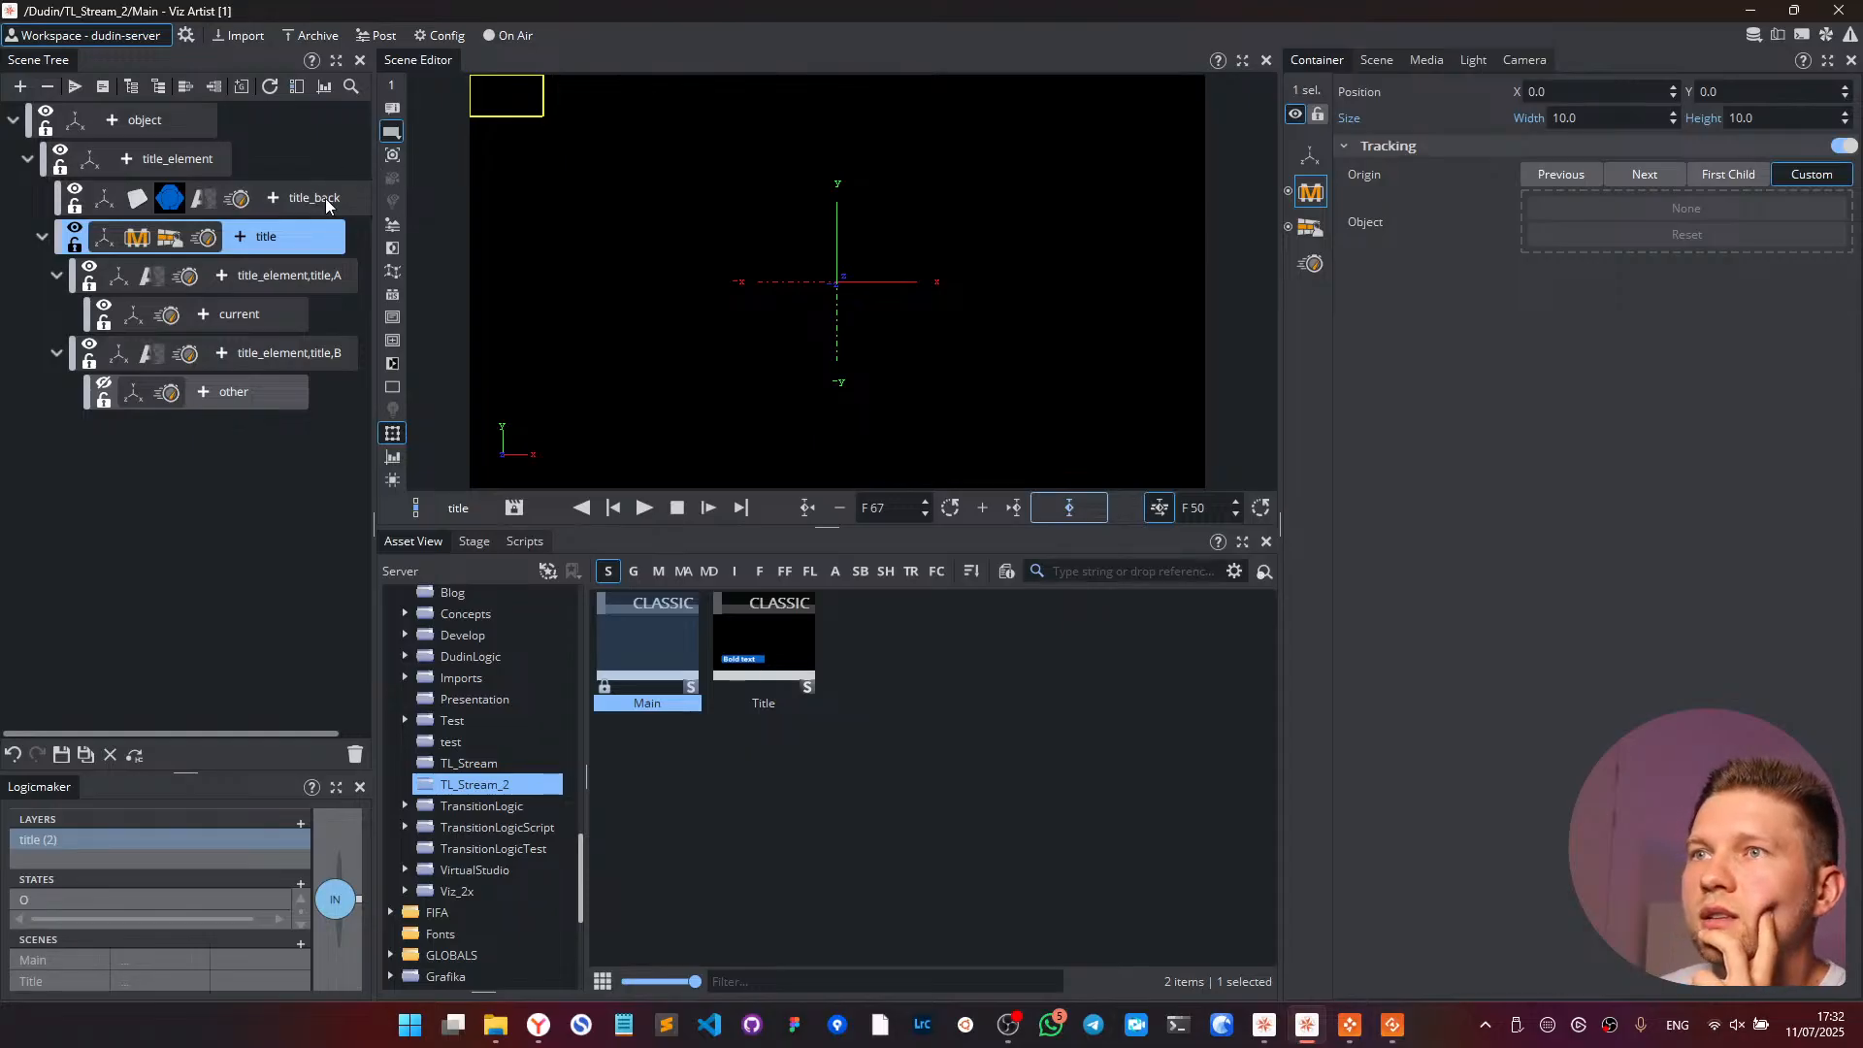
left_click(1562, 207)
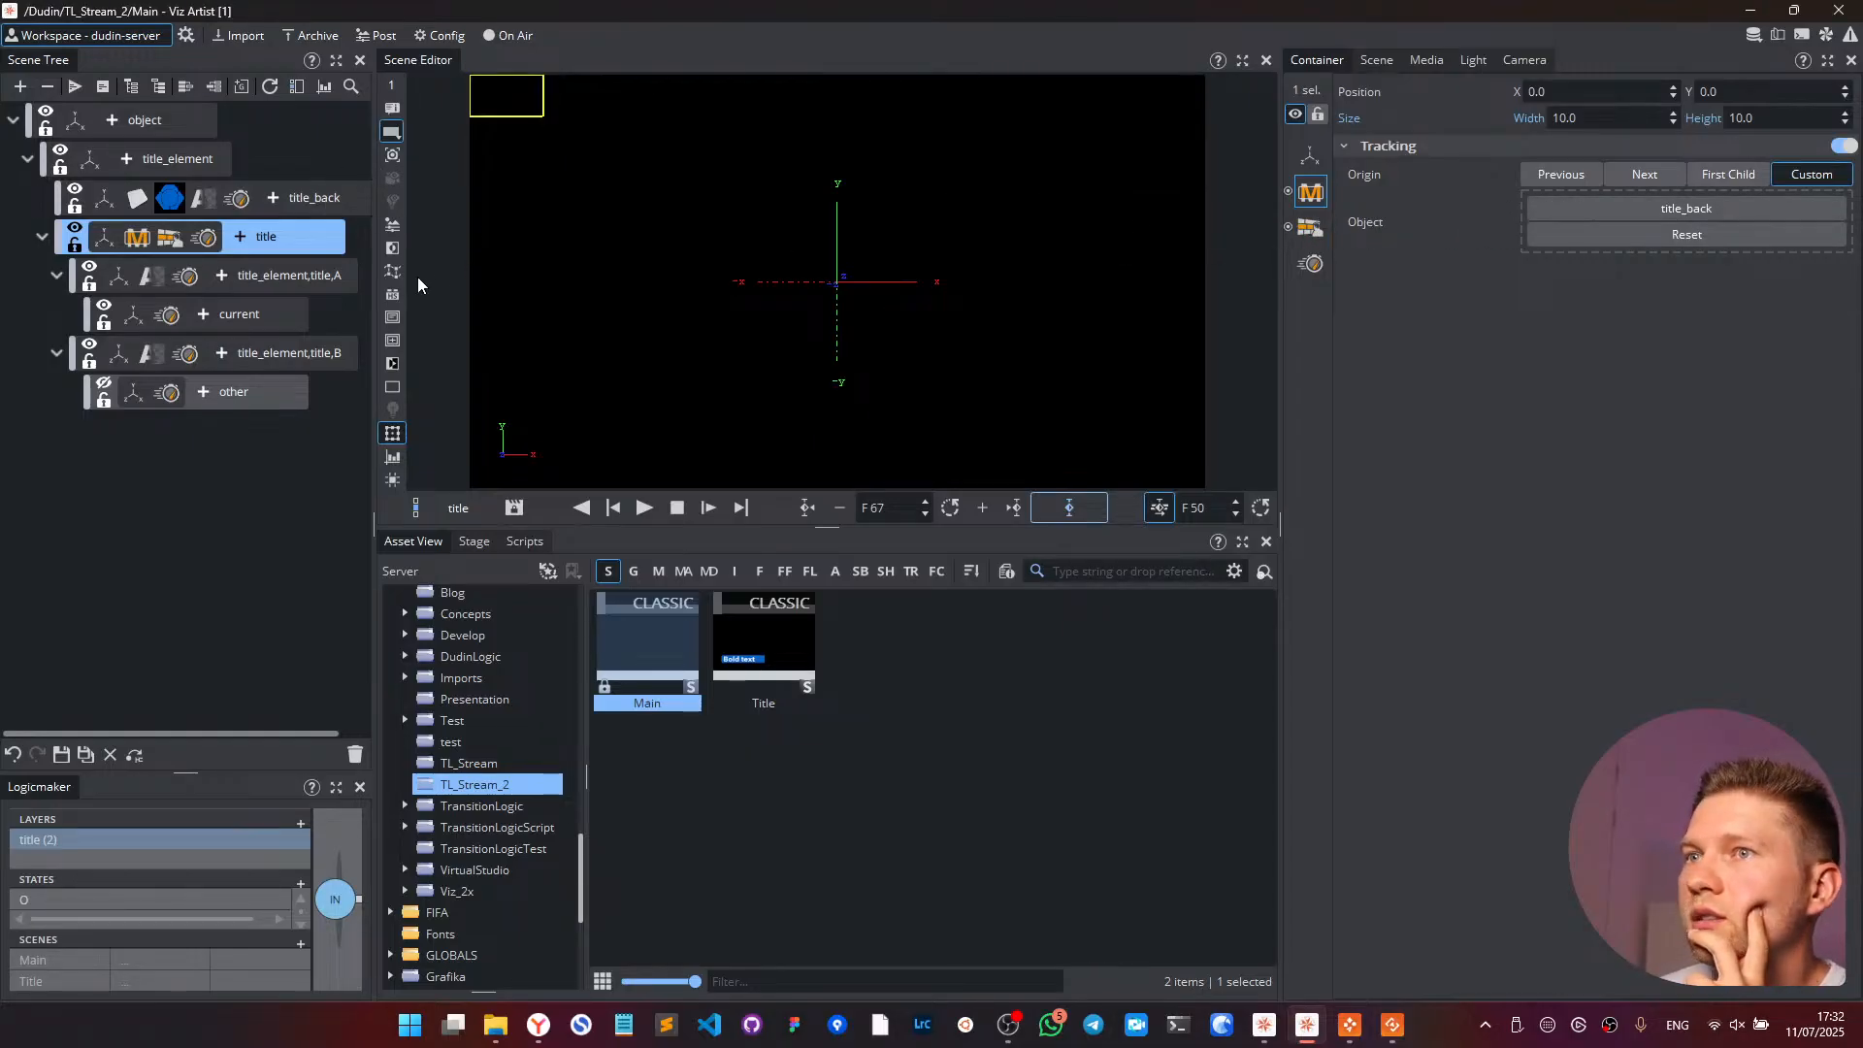
- With title_back visible at frame 46, fit the Window Mask over it at X 8.0, Y about 74.1, width 42.3 and height 11.8
left_click(344, 196)
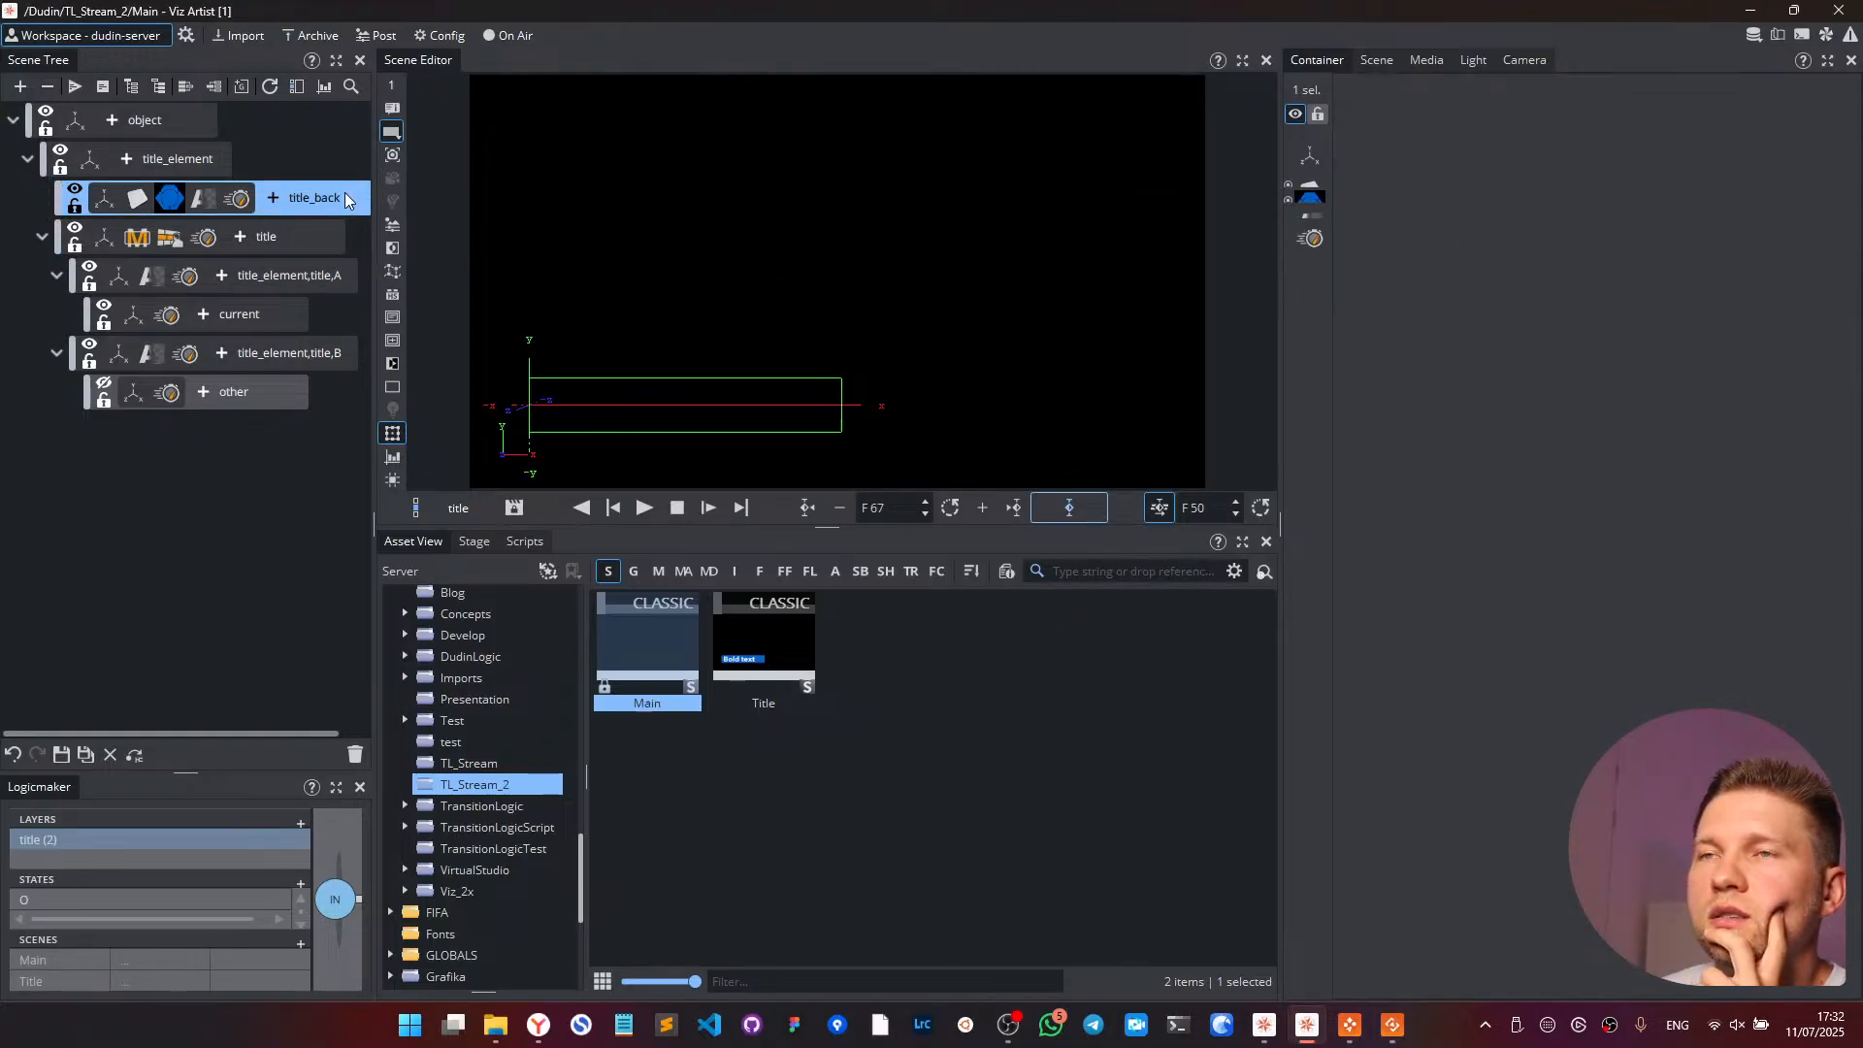
left_click(288, 241)
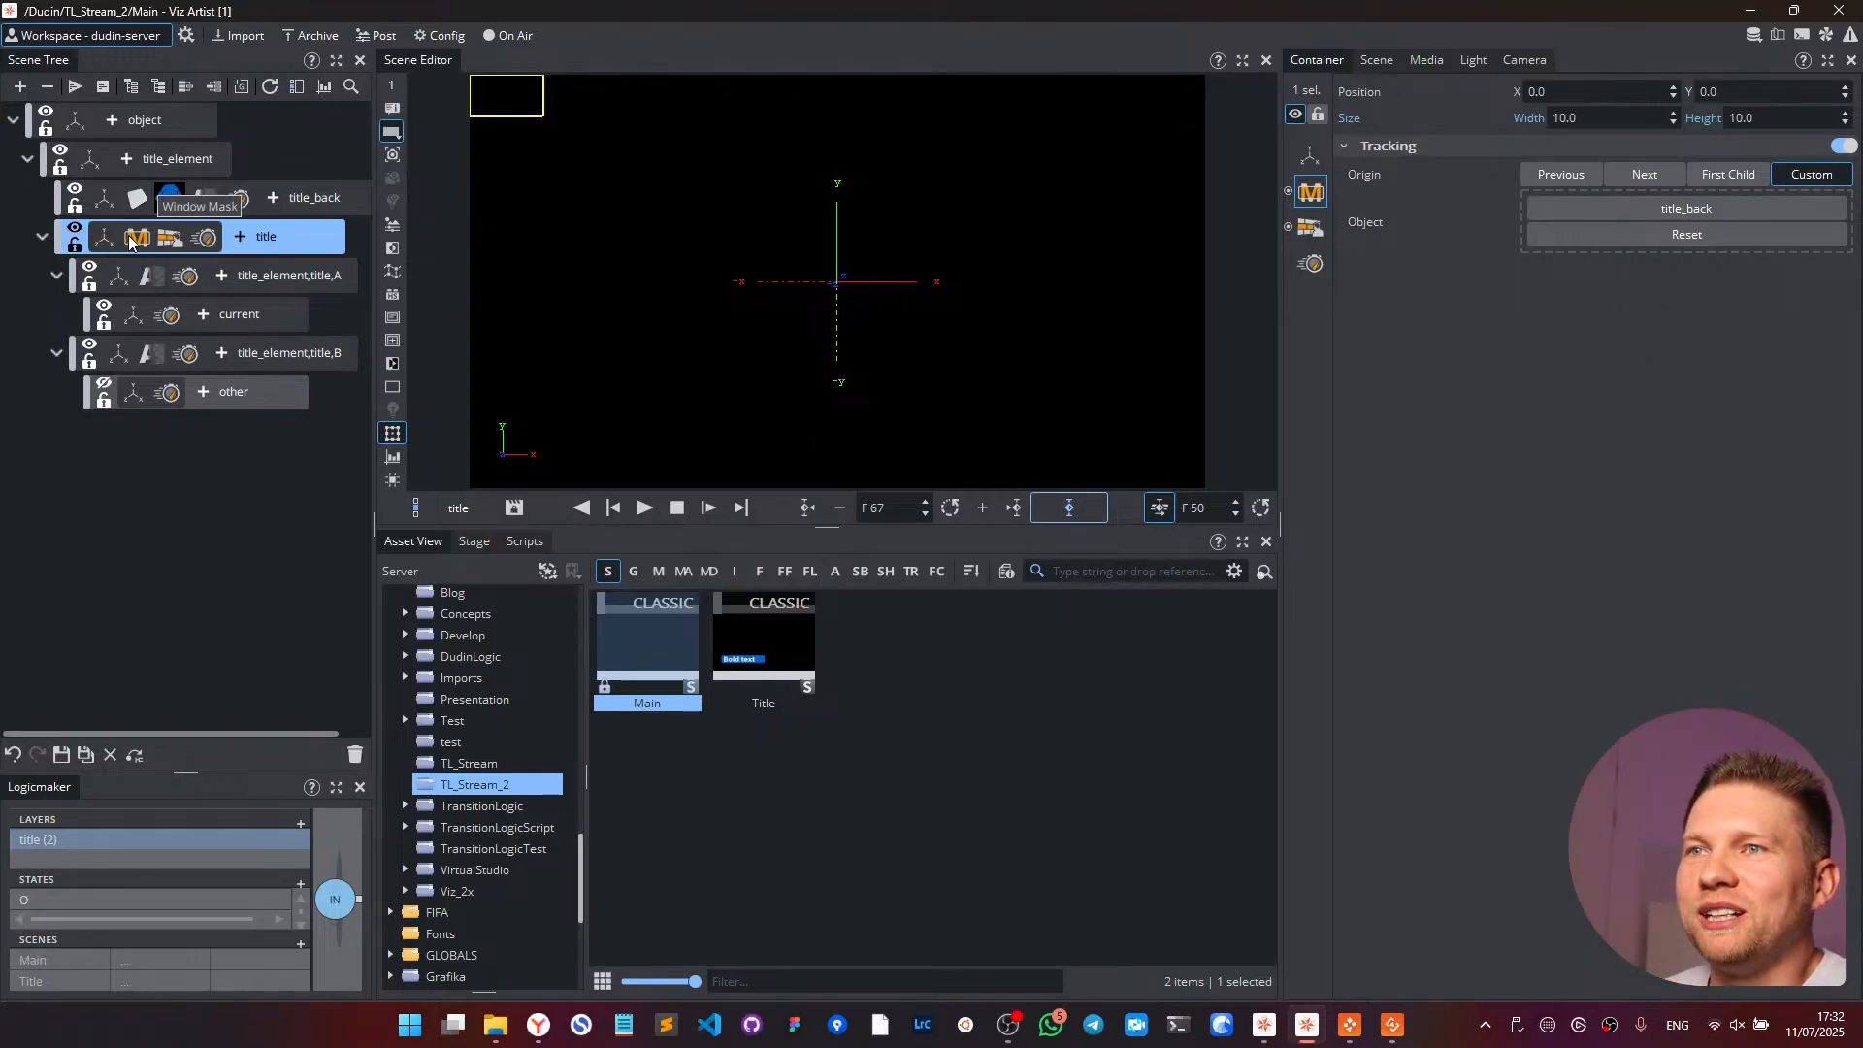
left_click(342, 200)
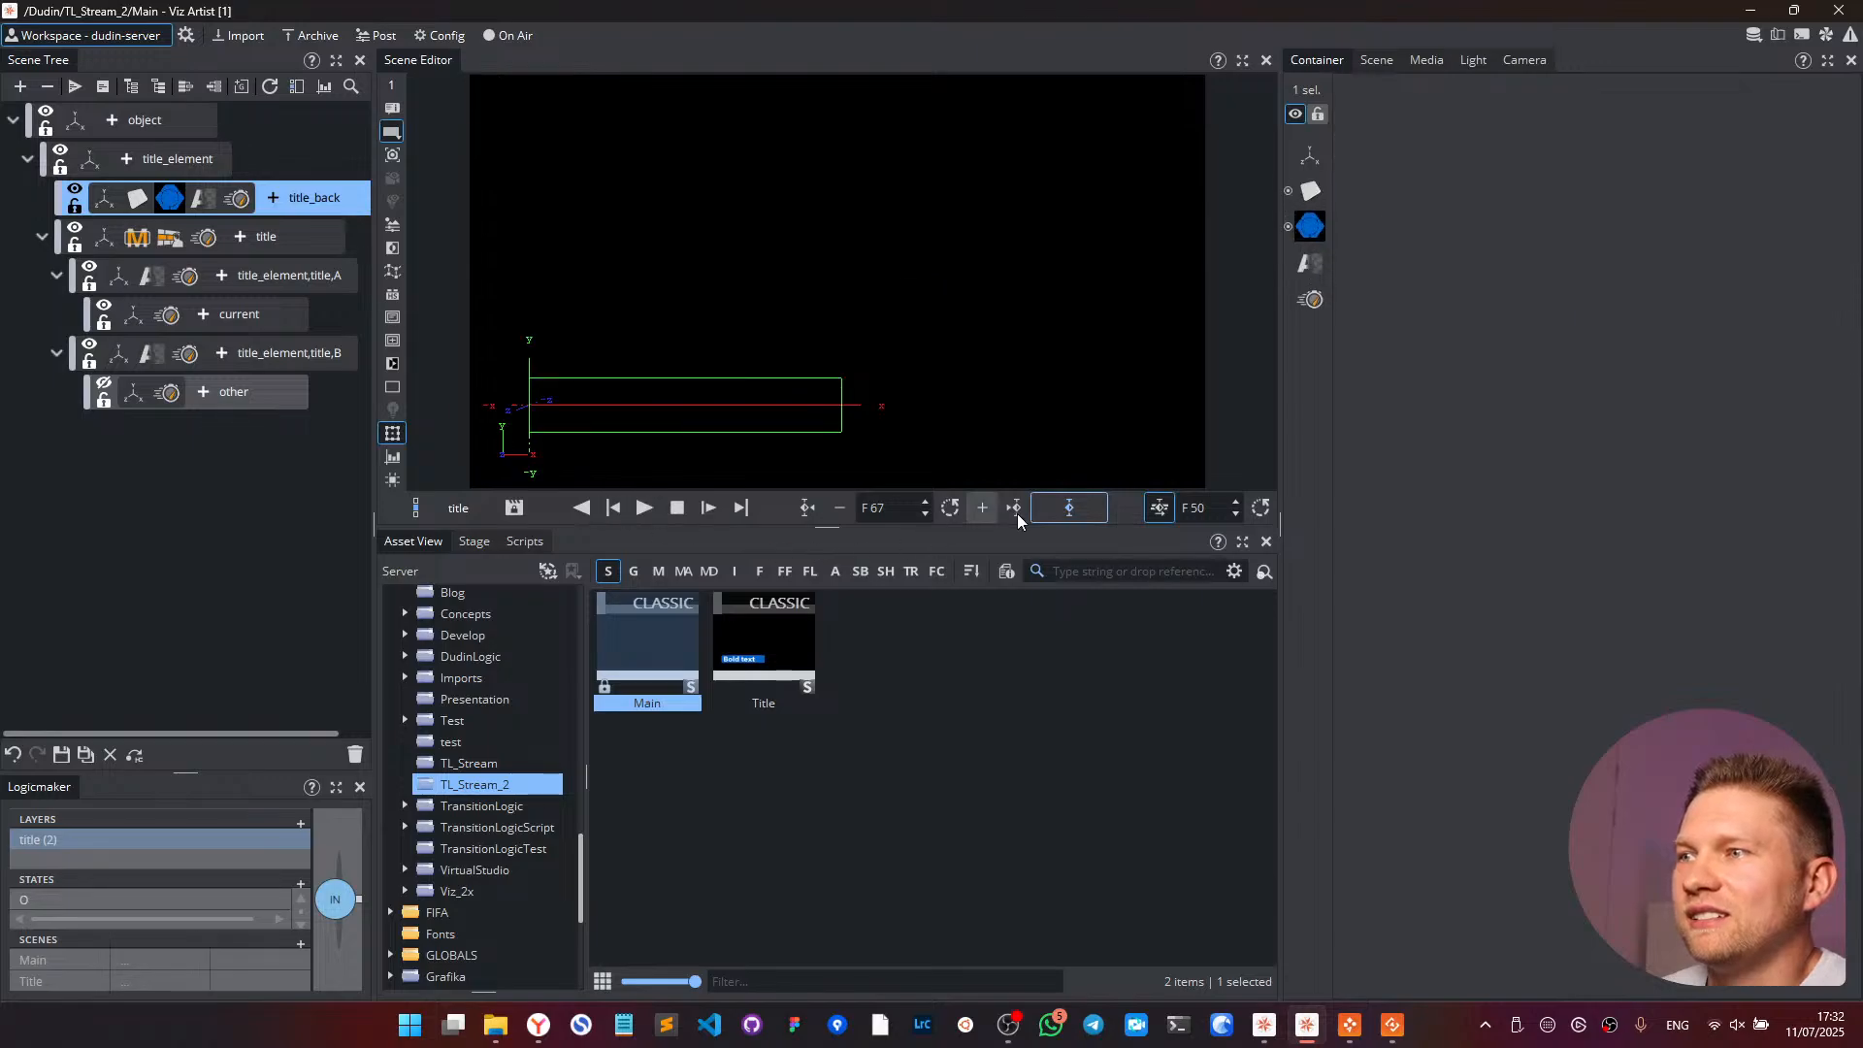
scroll(873, 512, "down", 1)
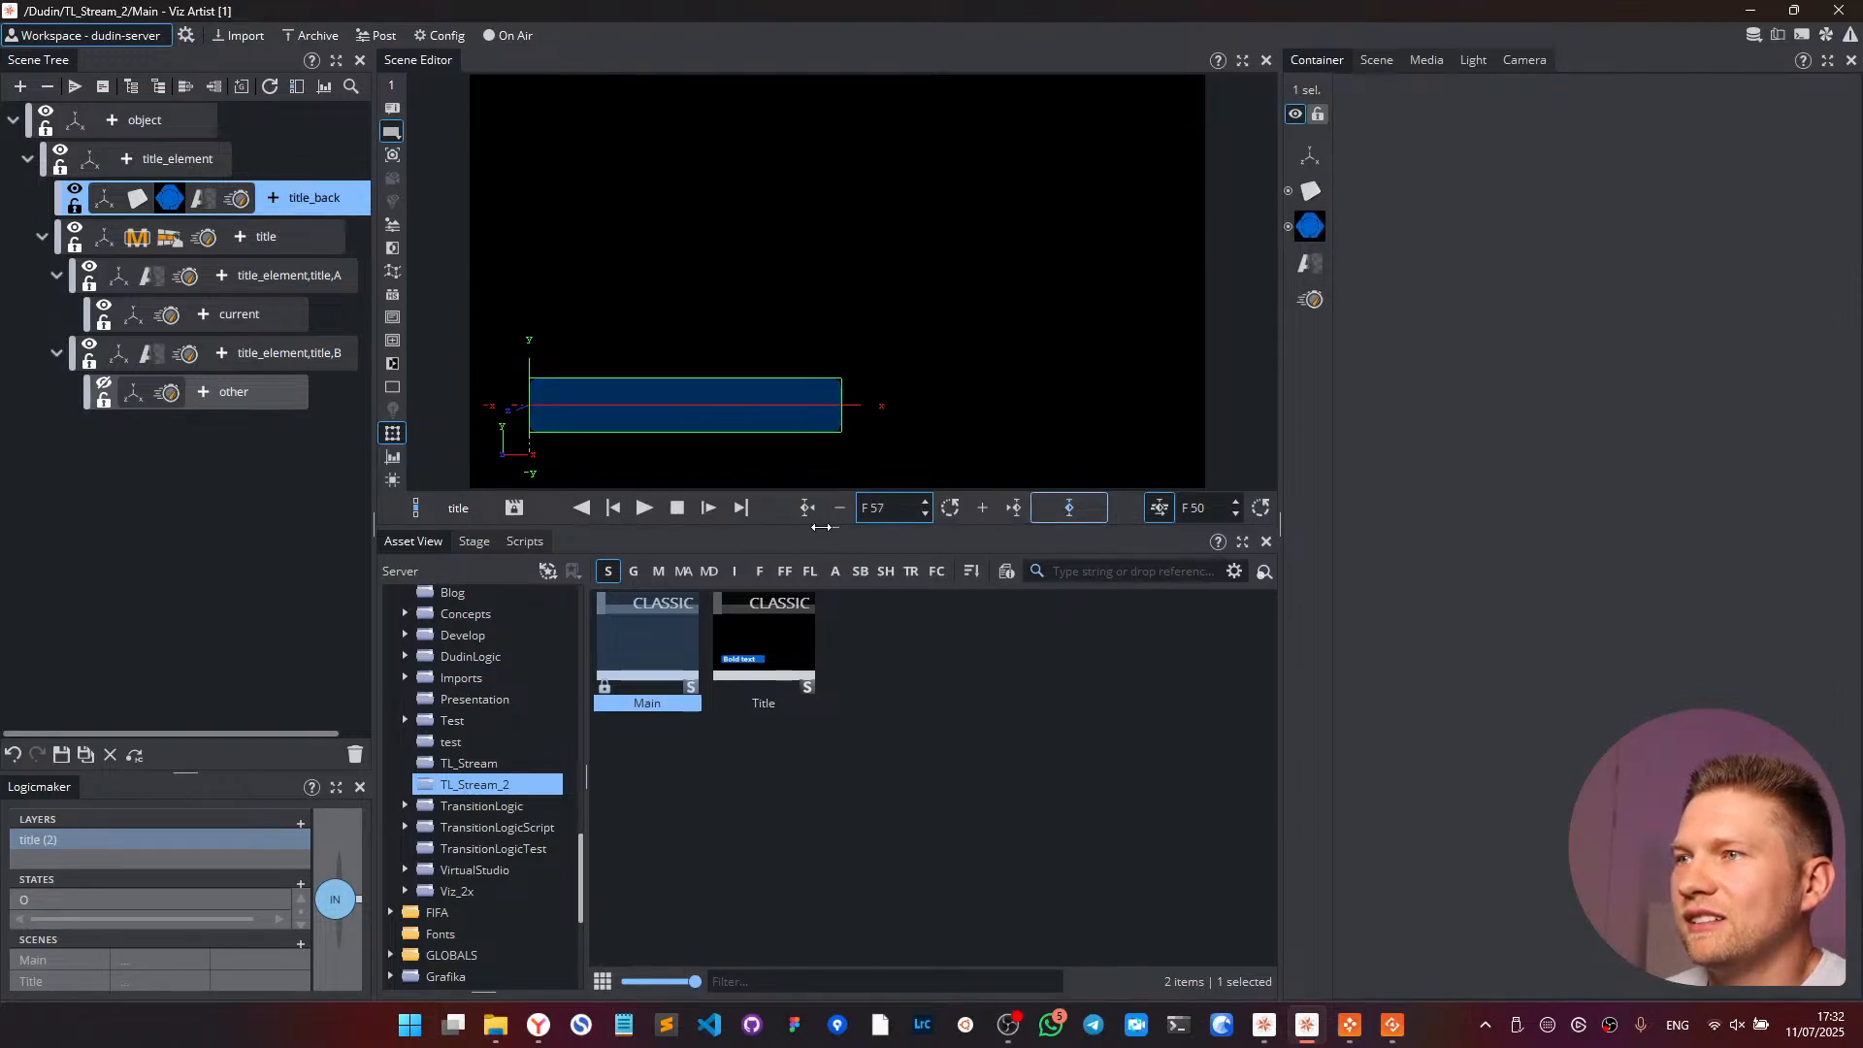
left_click(294, 237)
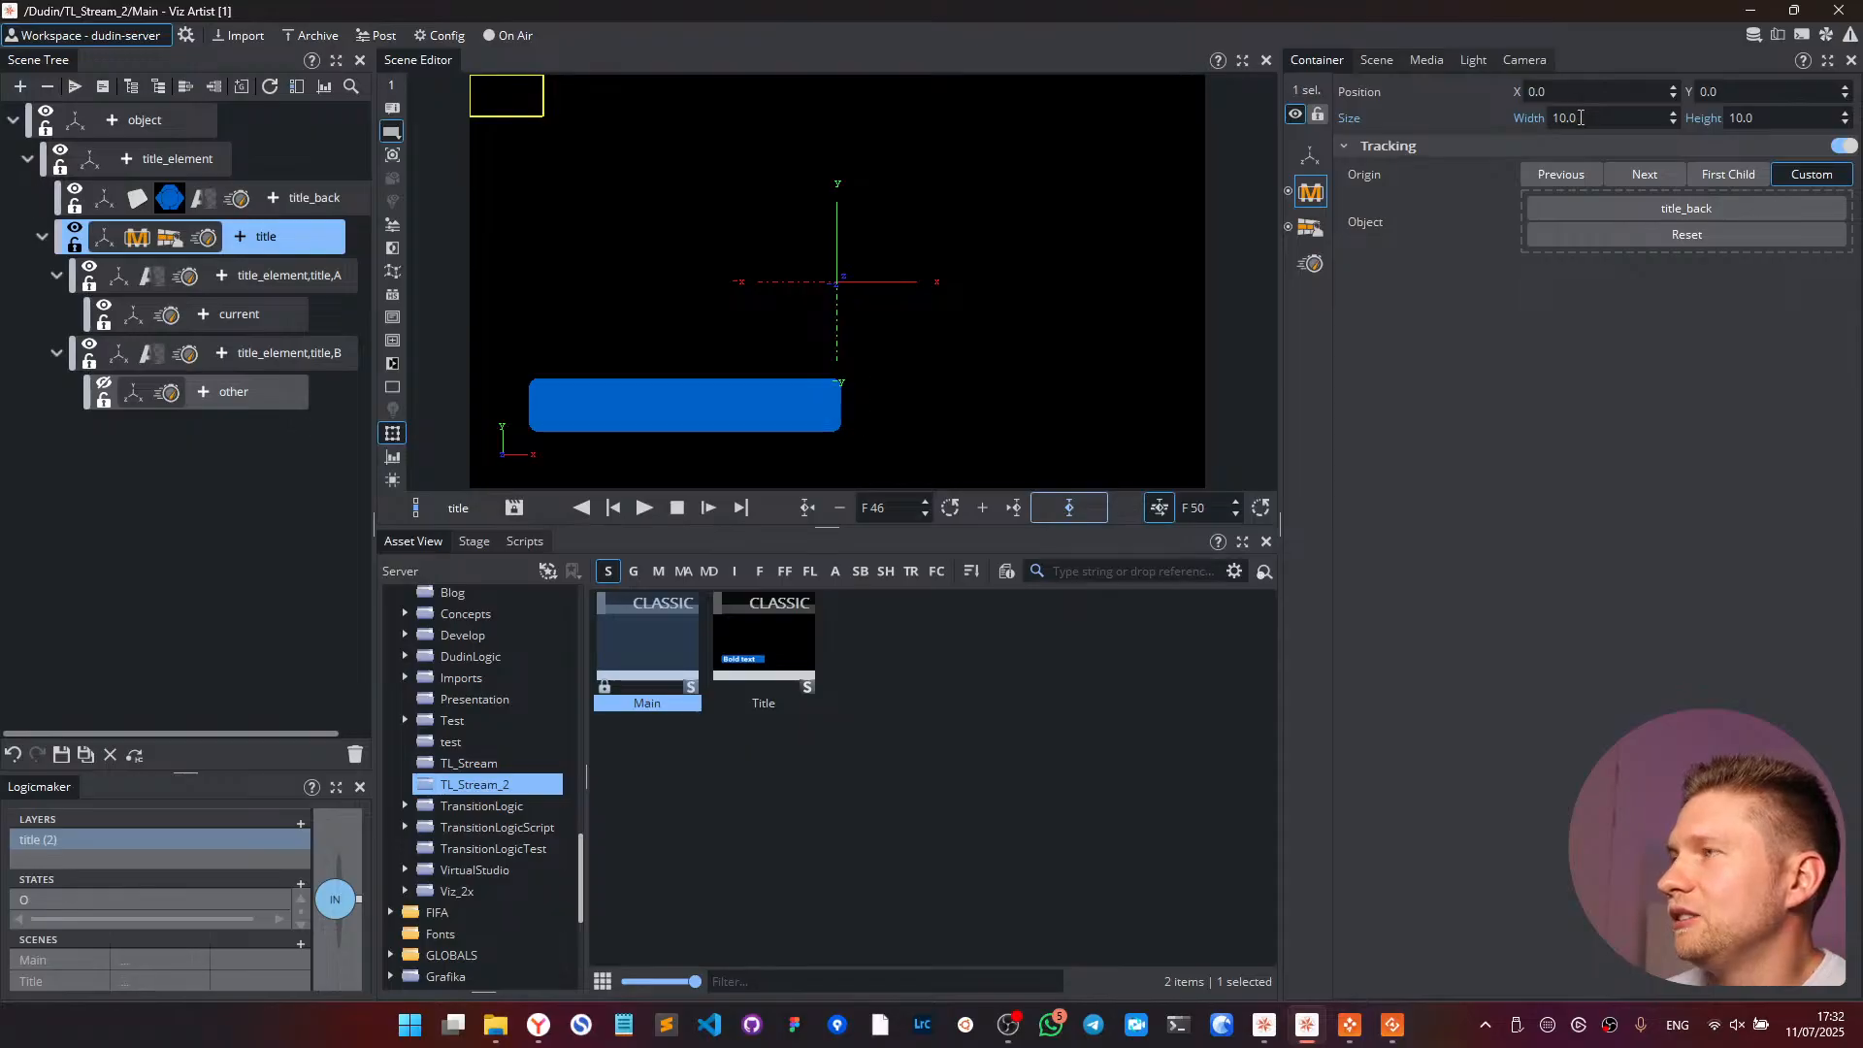
mouse_move(1579, 117)
left_mouse_down()
mouse_move(1610, 124)
mouse_move(1587, 115)
left_mouse_up()
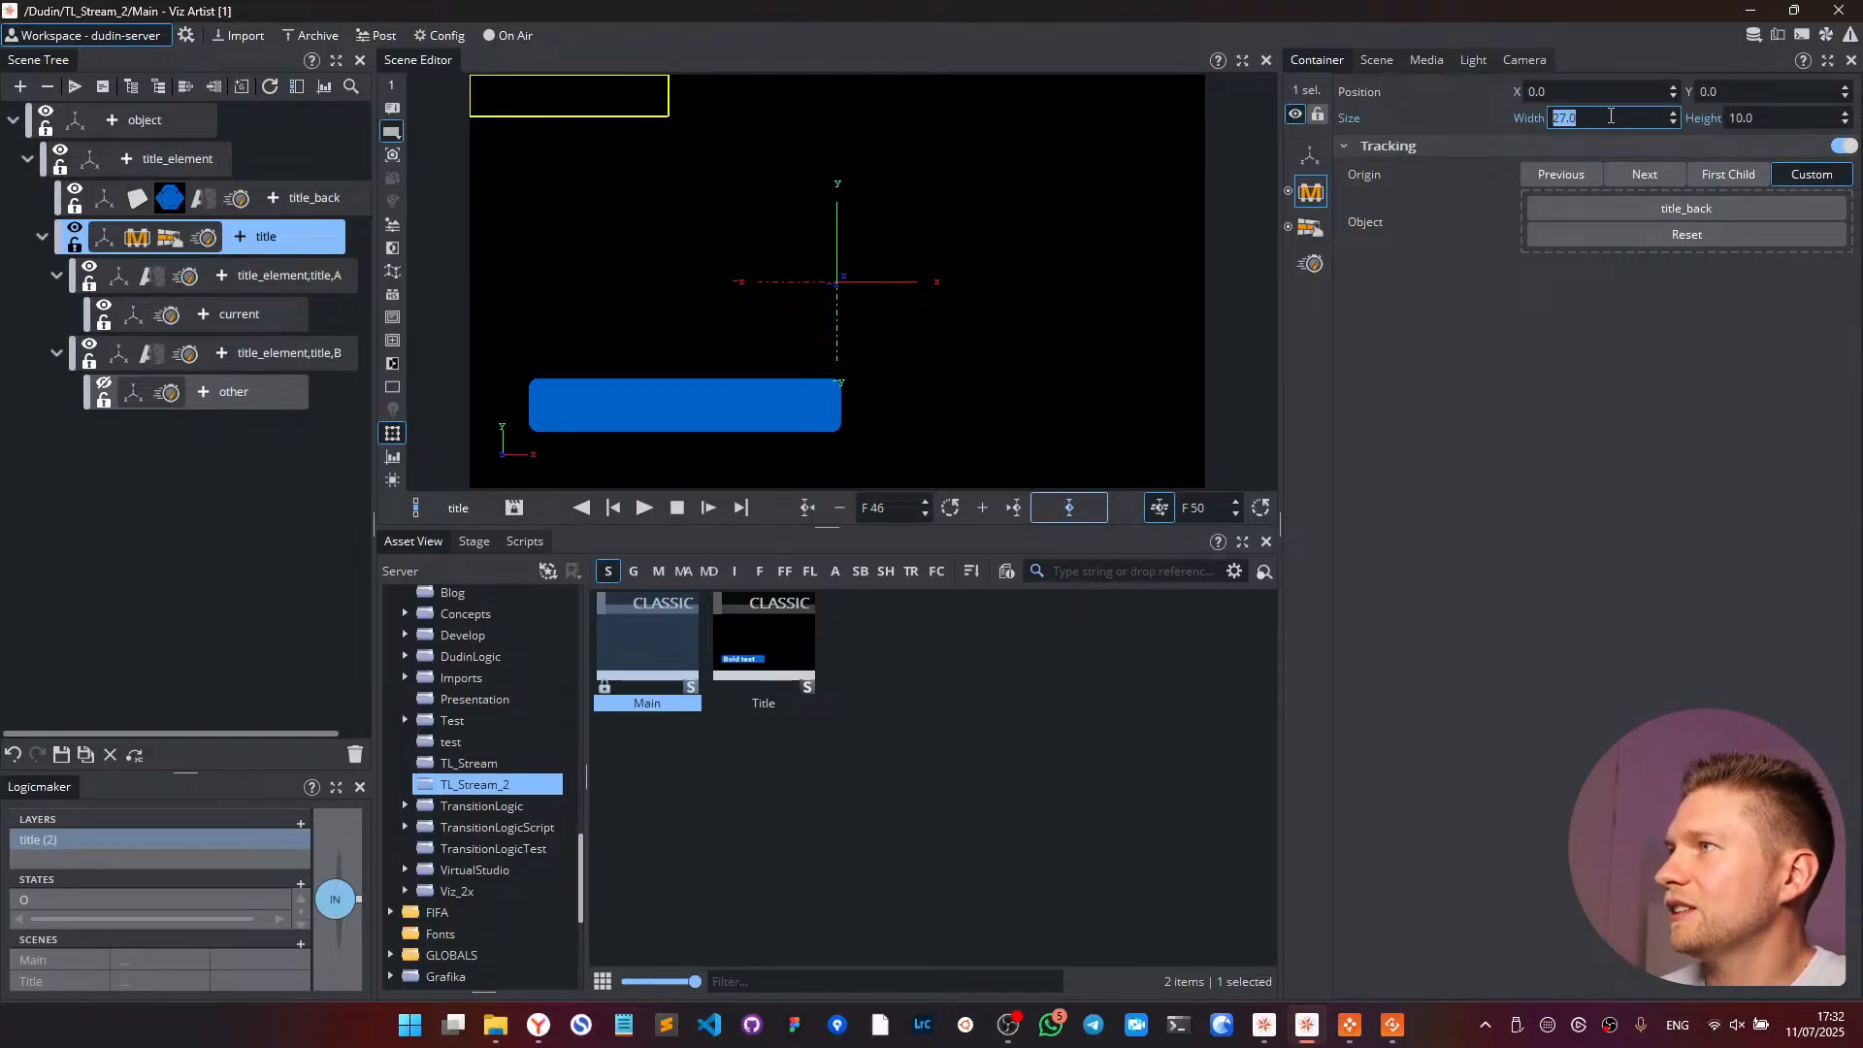
mouse_move(1585, 96)
left_mouse_down()
mouse_move(1629, 101)
mouse_move(1585, 104)
mouse_move(1608, 111)
left_mouse_up()
left_click_drag(1737, 94, 1720, 130)
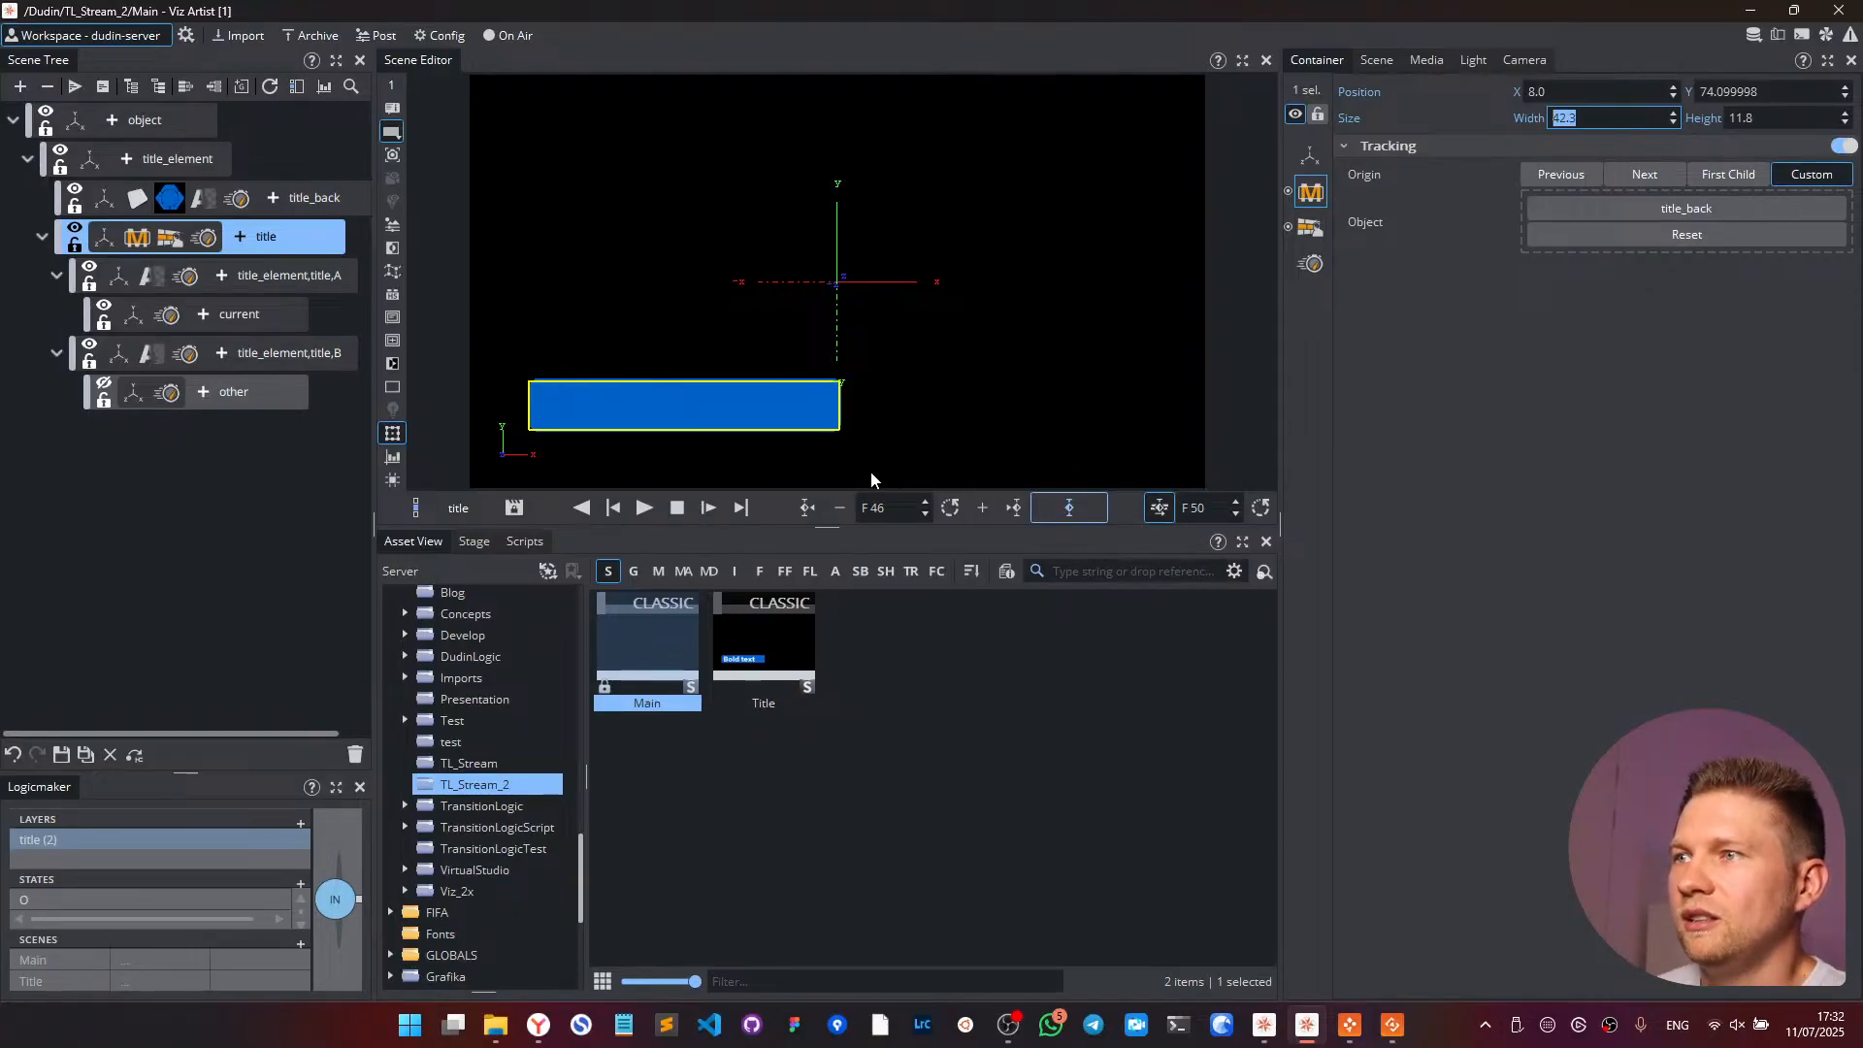
- Save and close the Main scene, and set the engine On Air
left_click(60, 753)
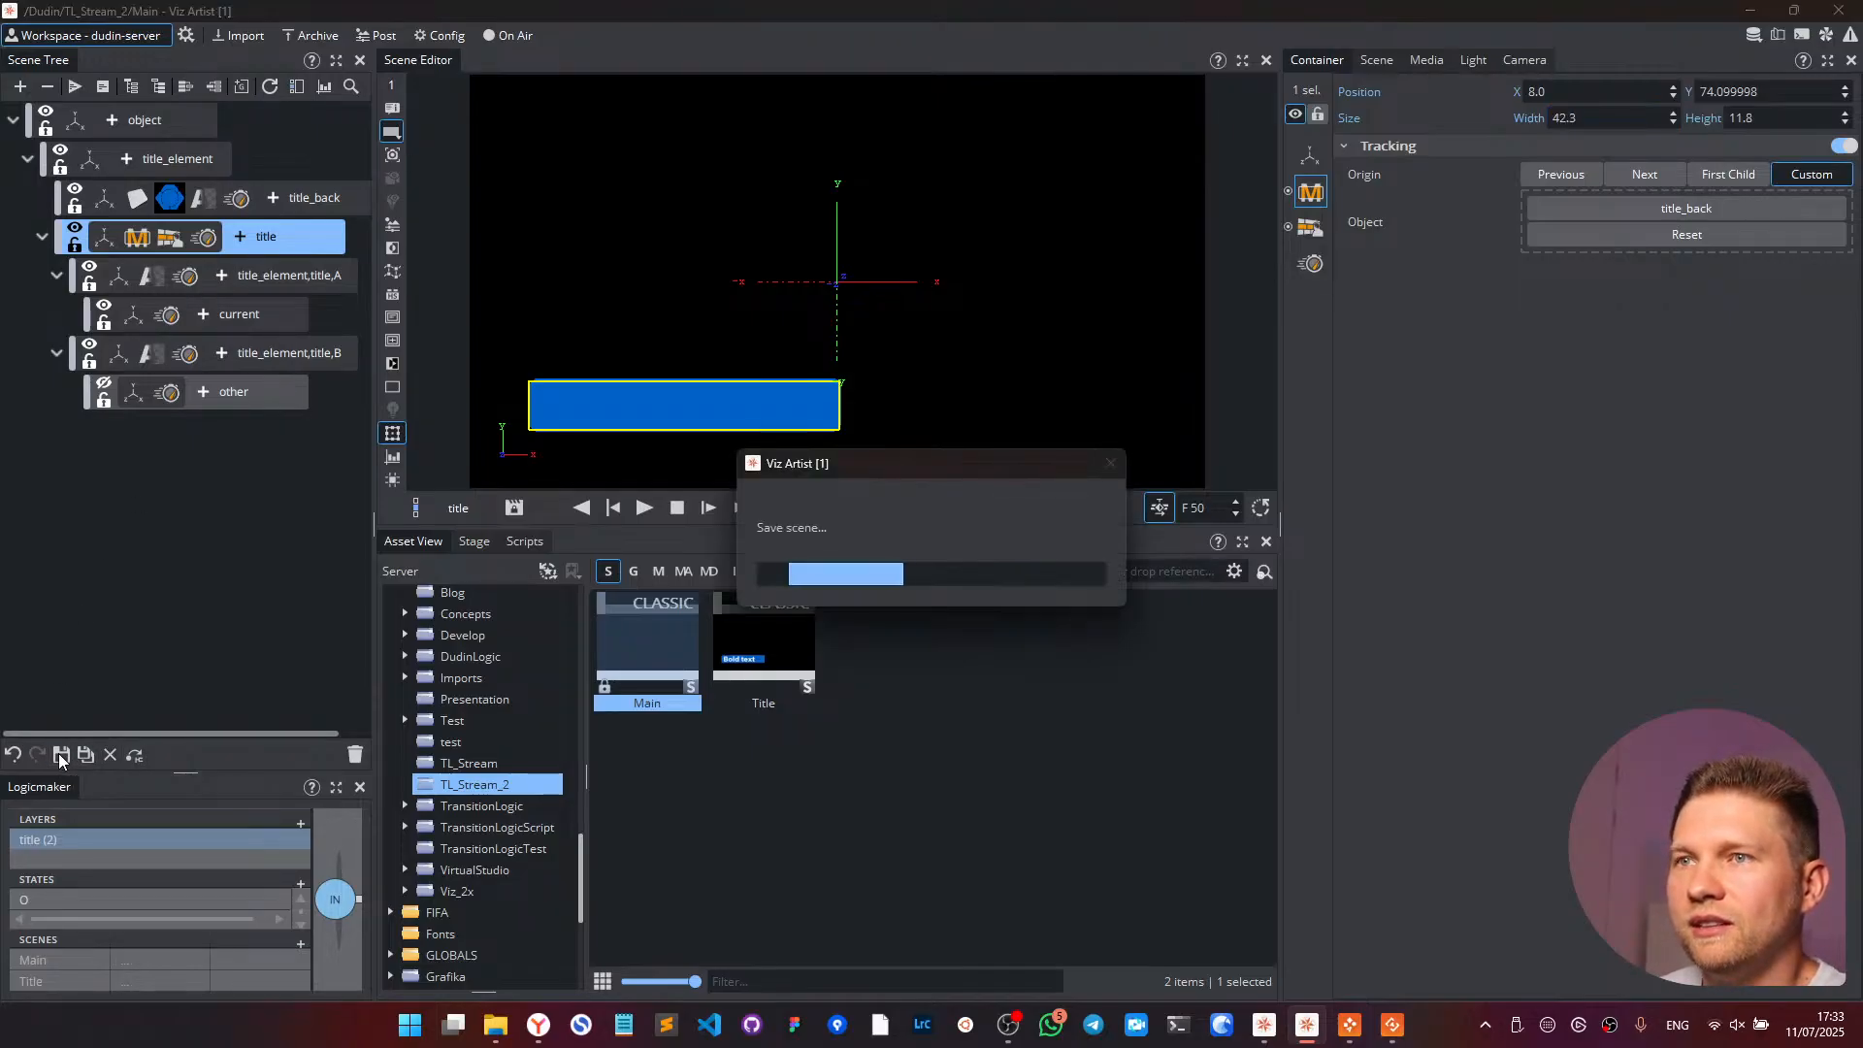
left_click(109, 755)
left_click(500, 33)
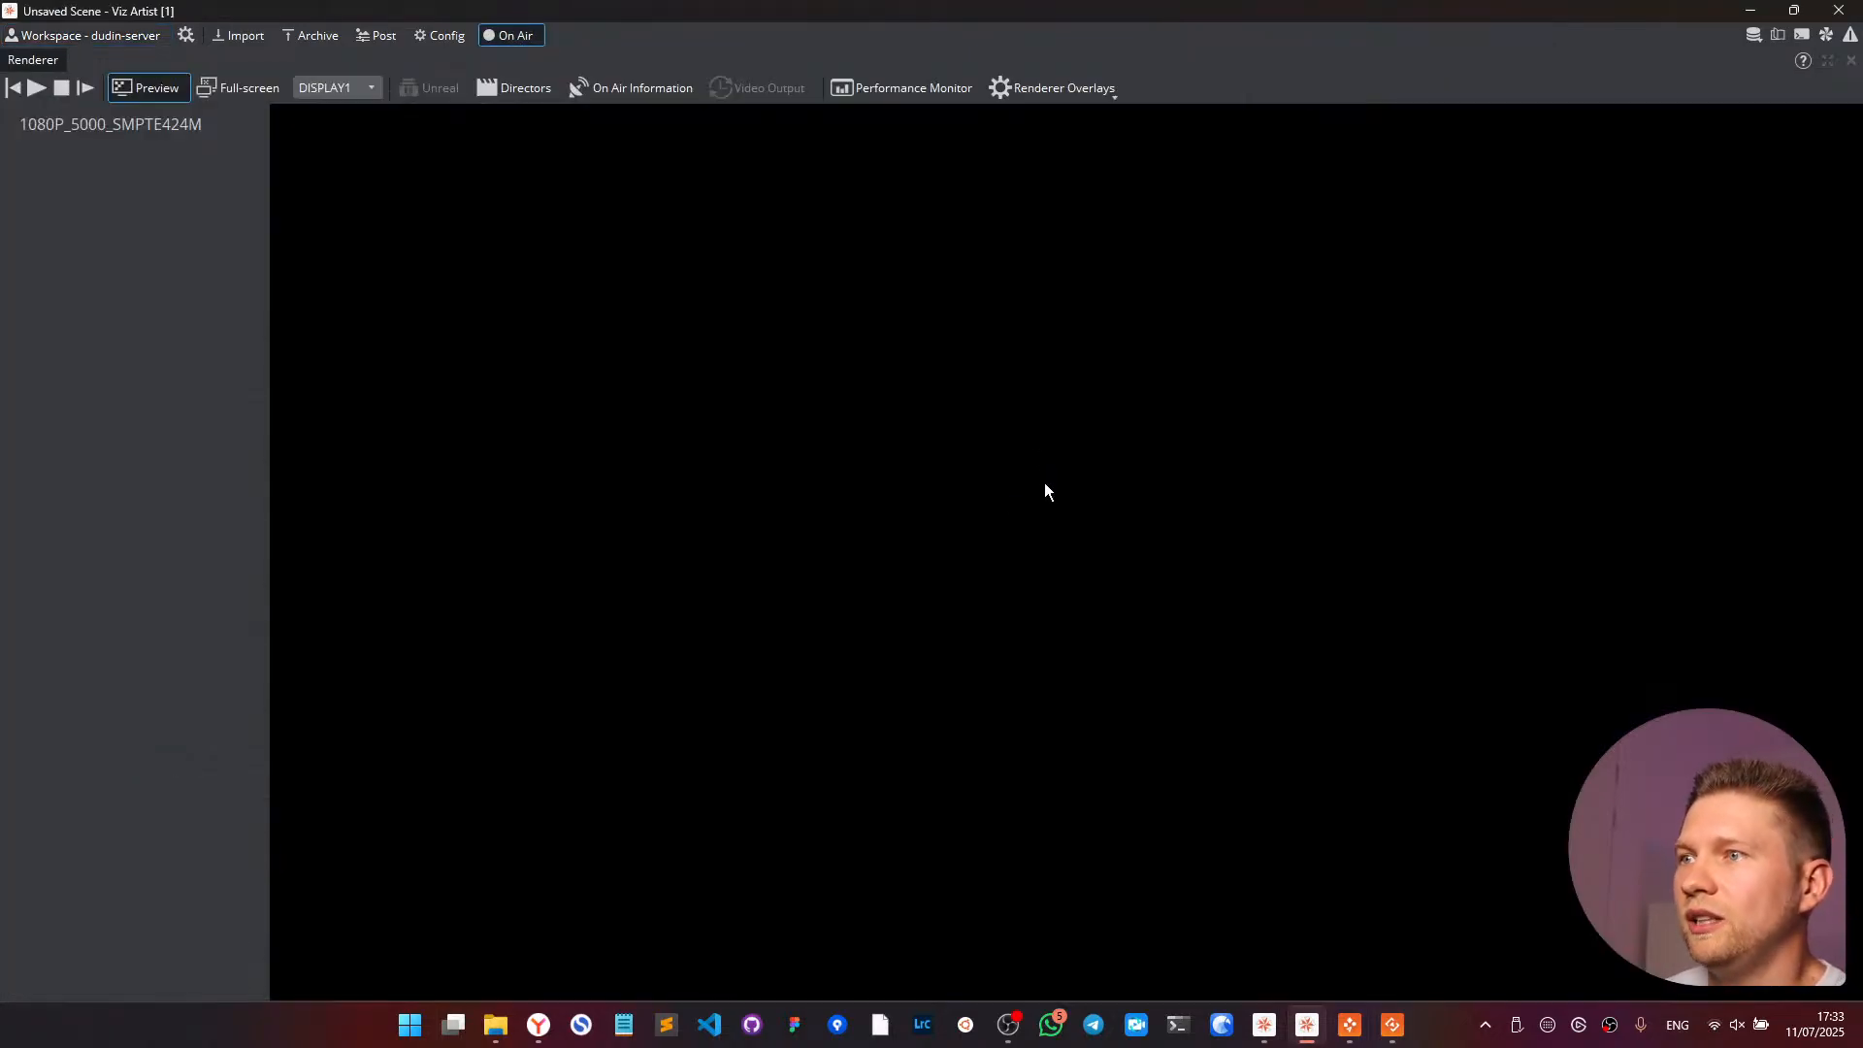
- Switch to Director and test the first TLS: Title template on air, starting it and taking it out twice
key("alt+Tab")
left_click(994, 489)
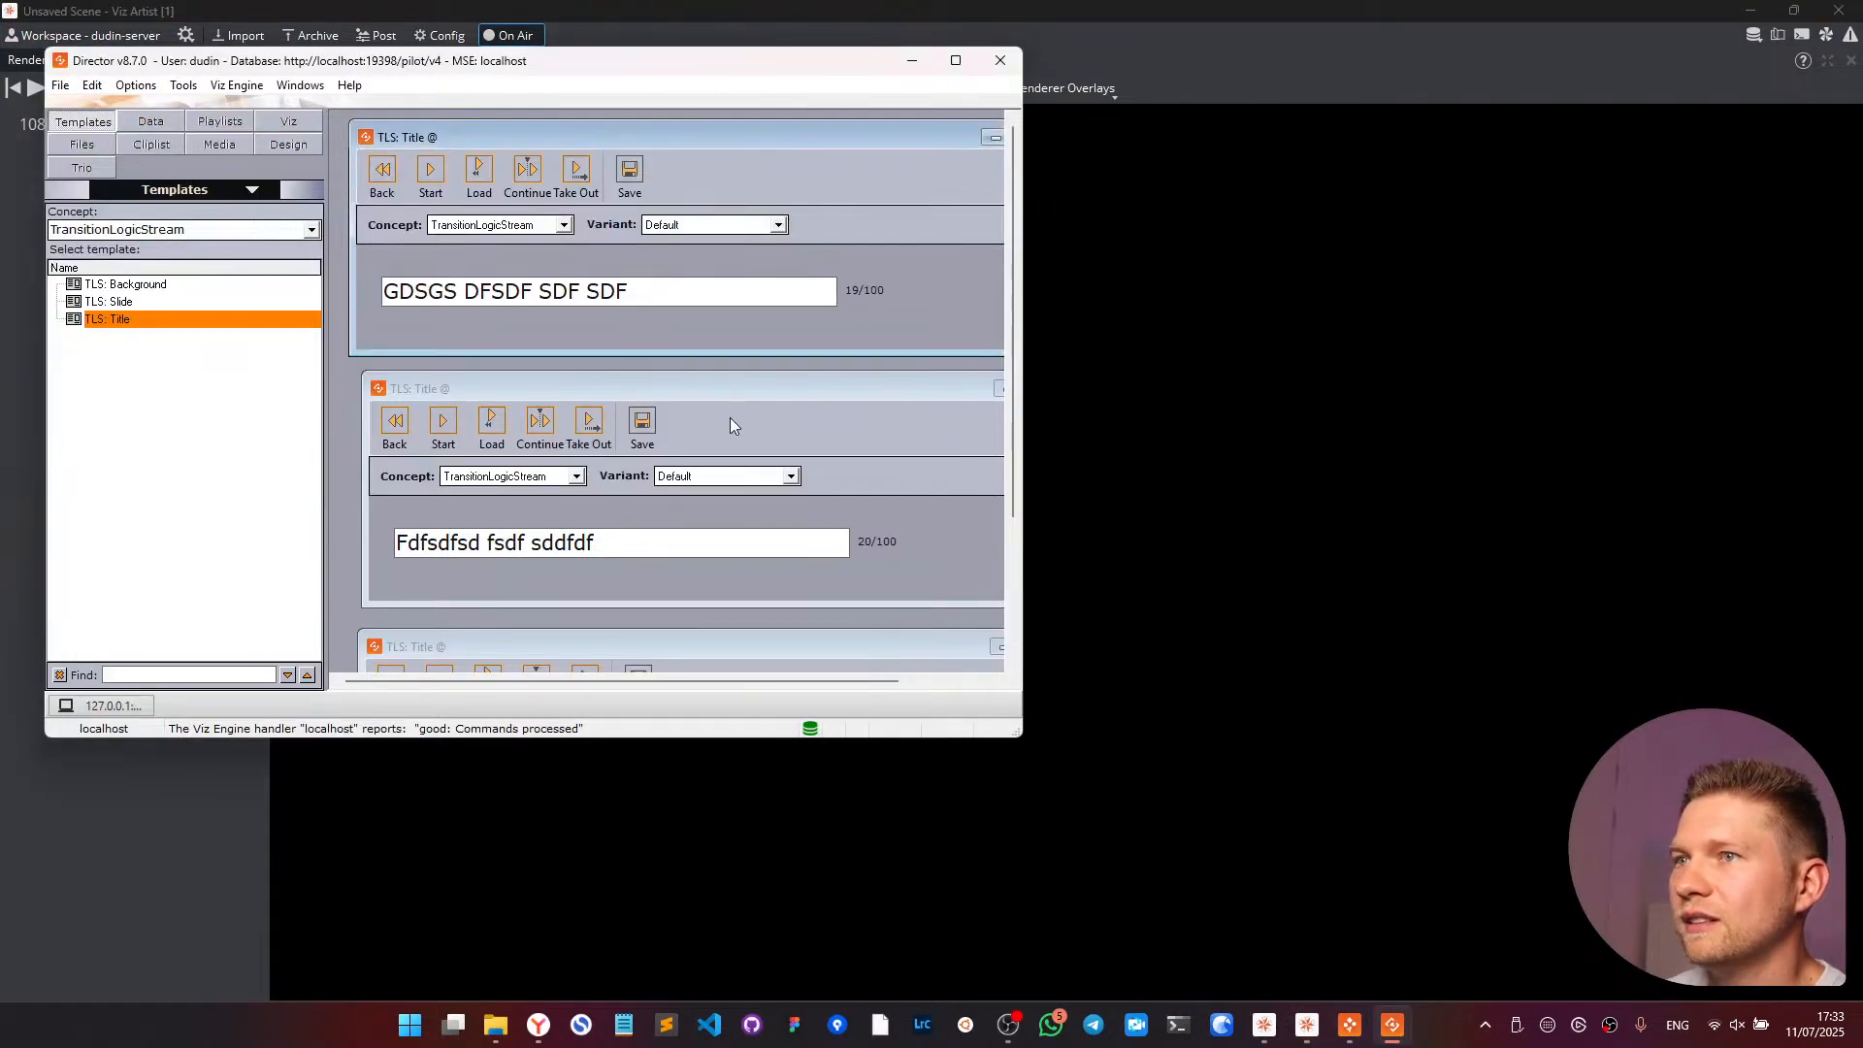
left_click(479, 172)
left_click(431, 172)
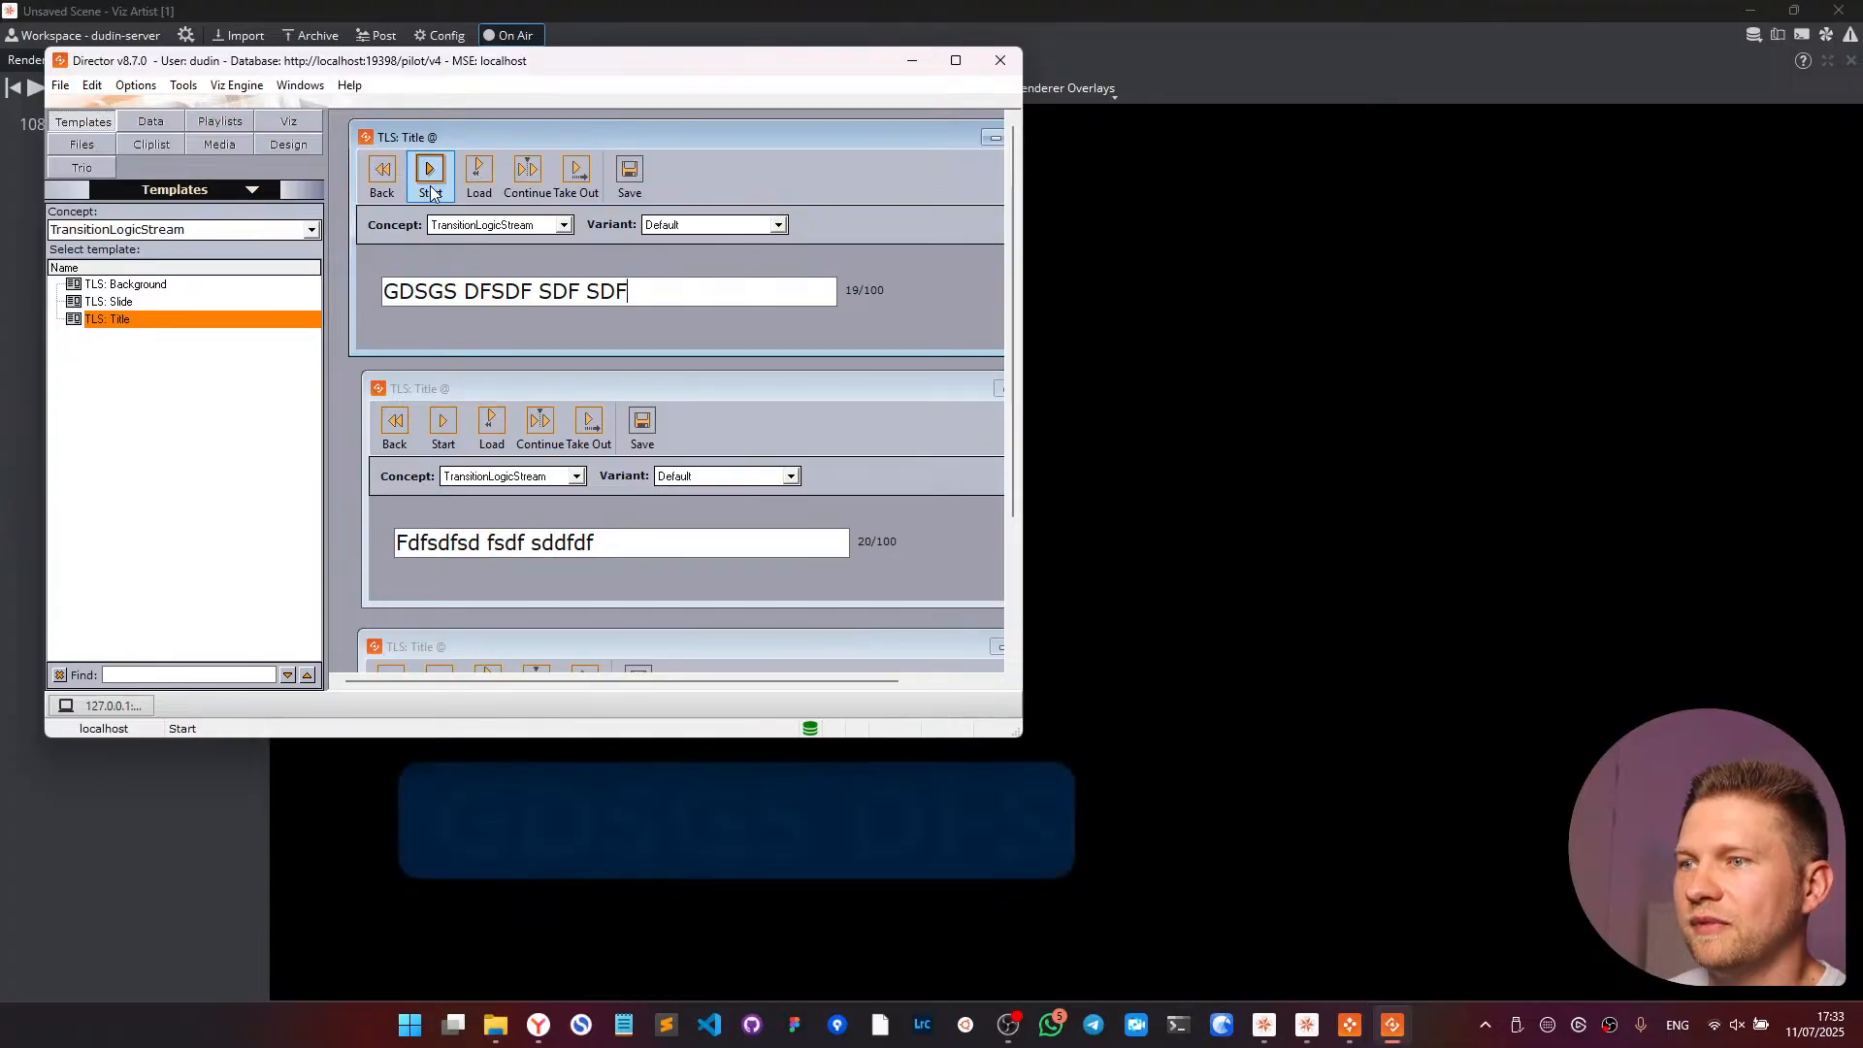
left_click(576, 172)
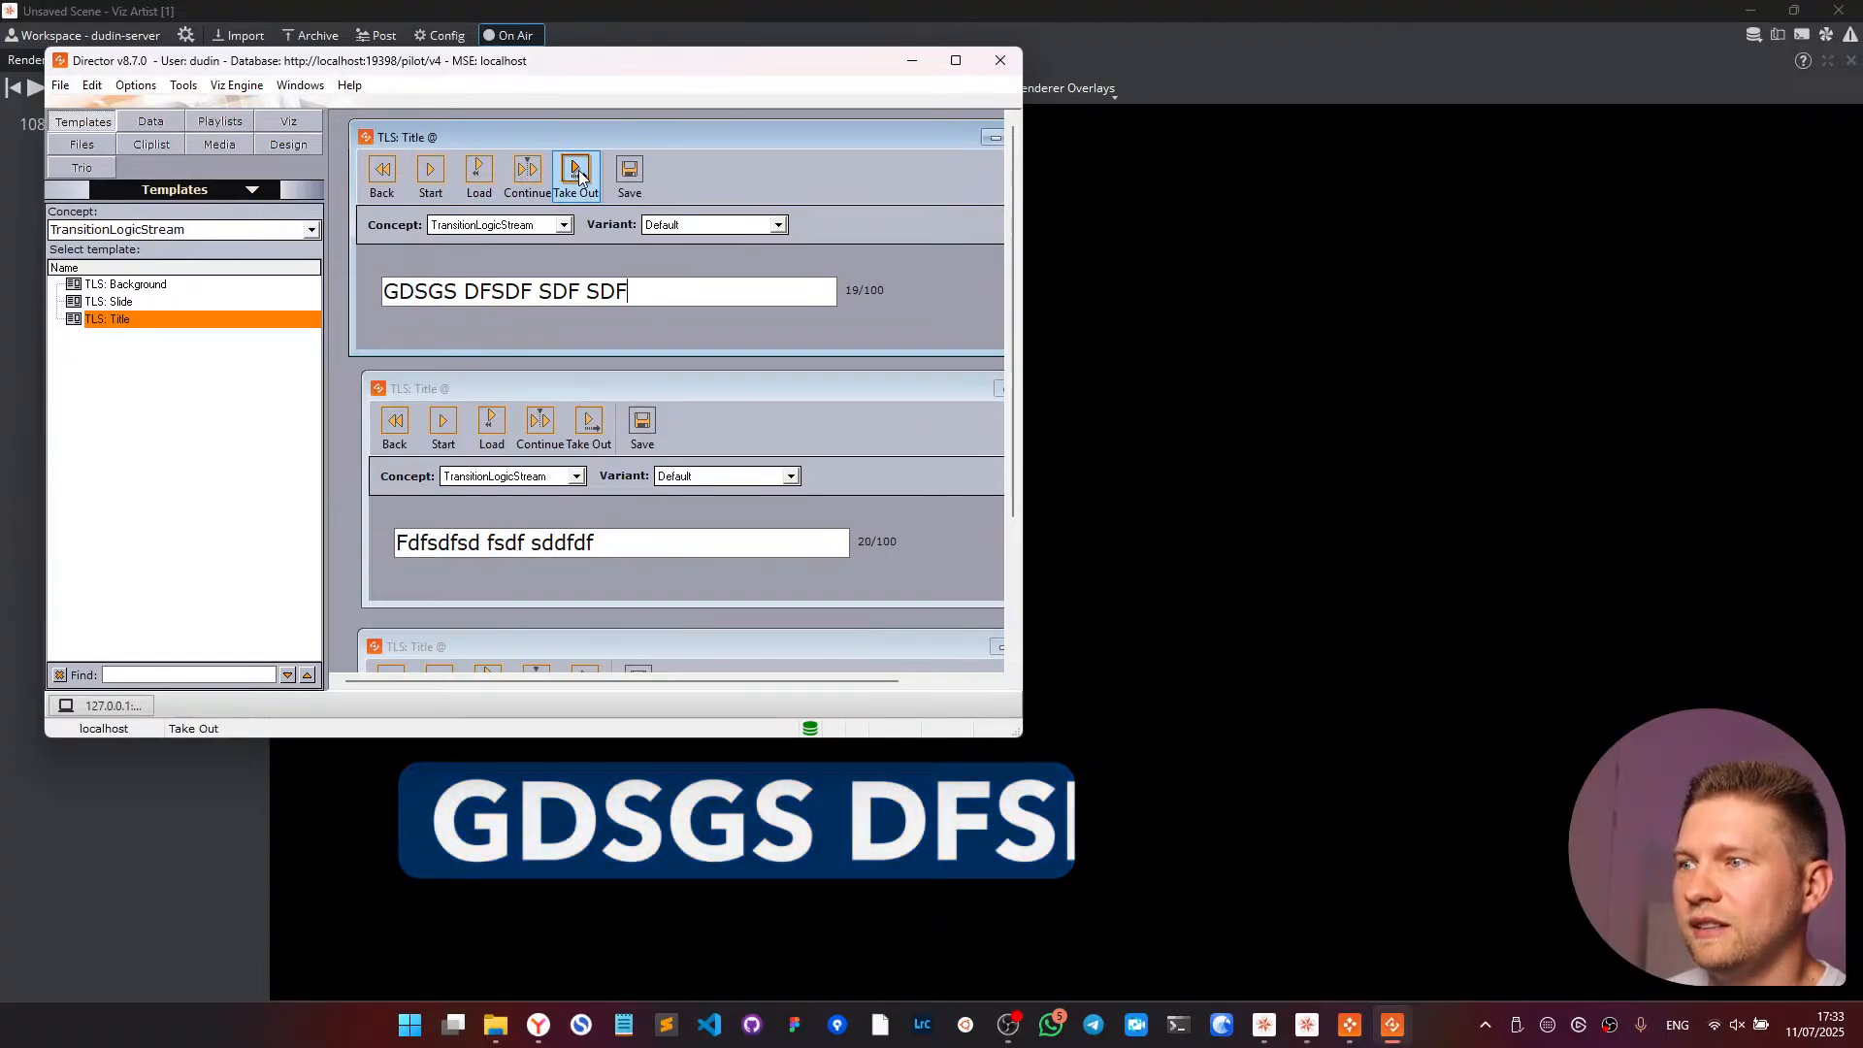
left_click(435, 188)
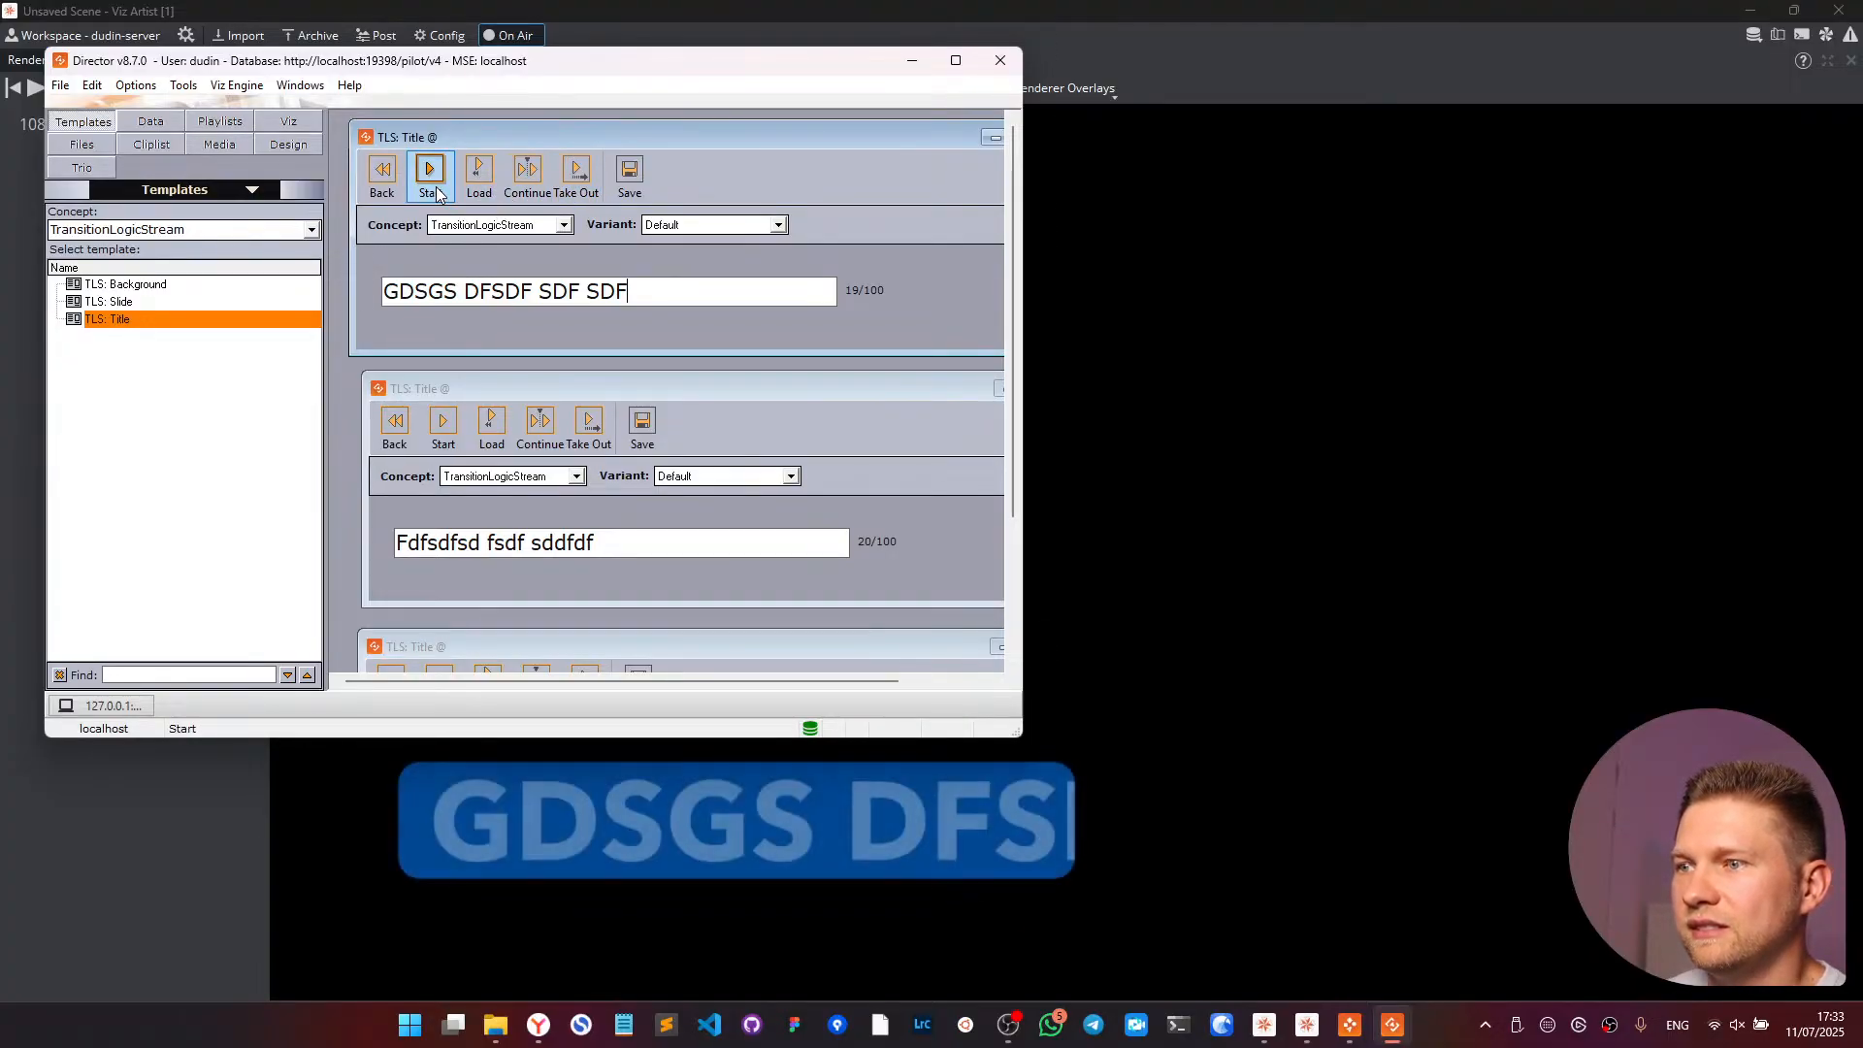
left_click(569, 182)
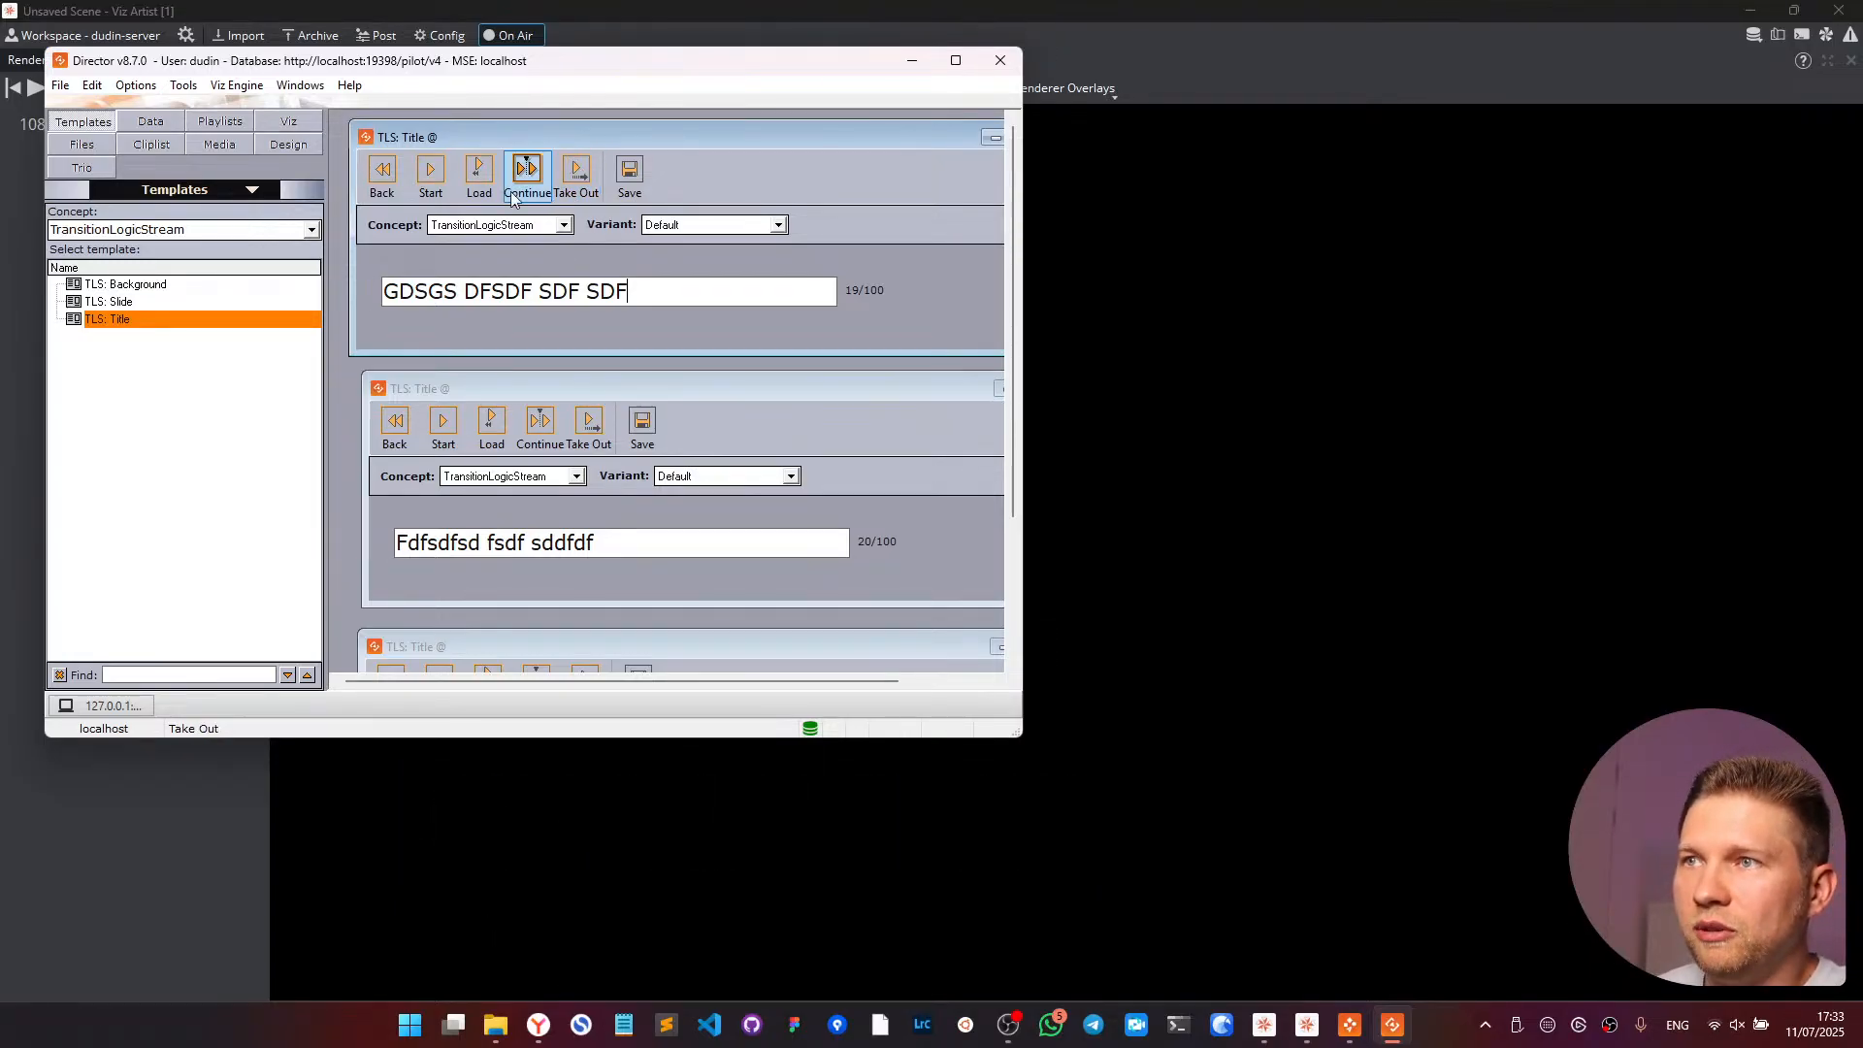
- Return to editing the Main scene in Viz Artist and add an Alpha property to the title container
left_click(1246, 108)
left_click(60, 36)
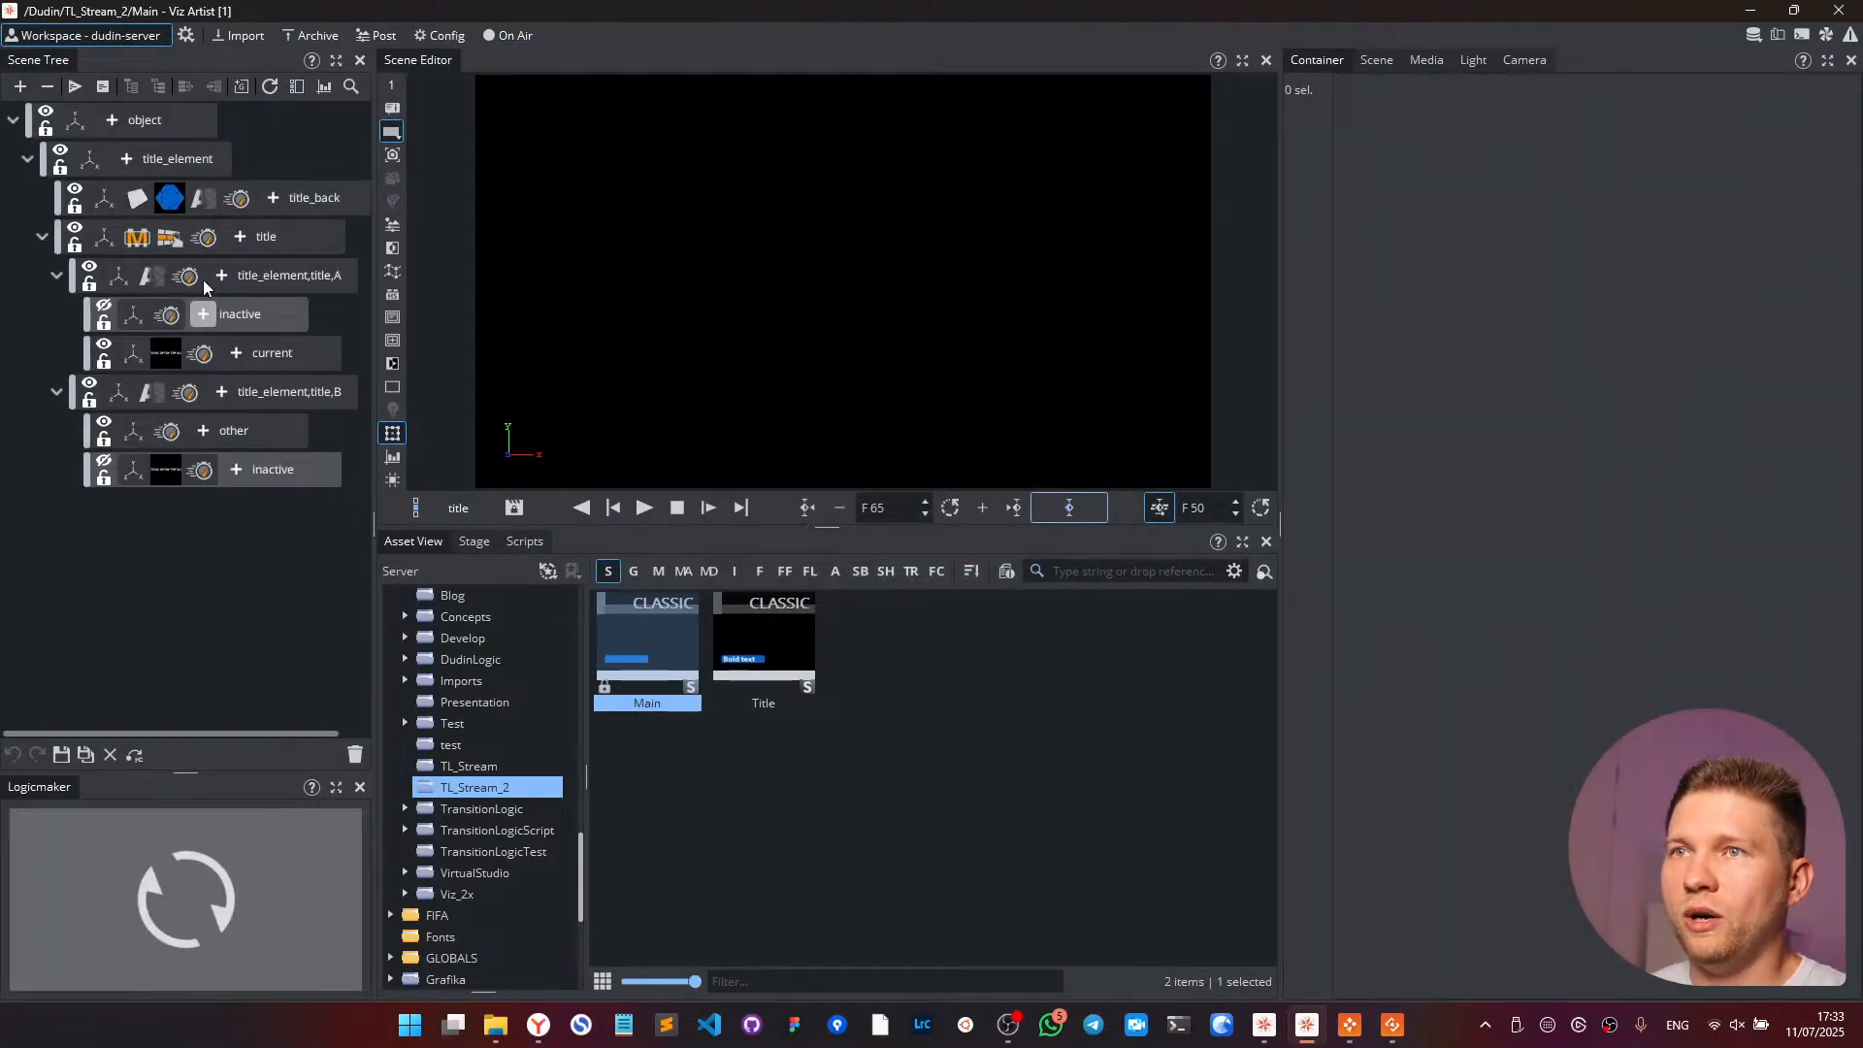
left_click(240, 237)
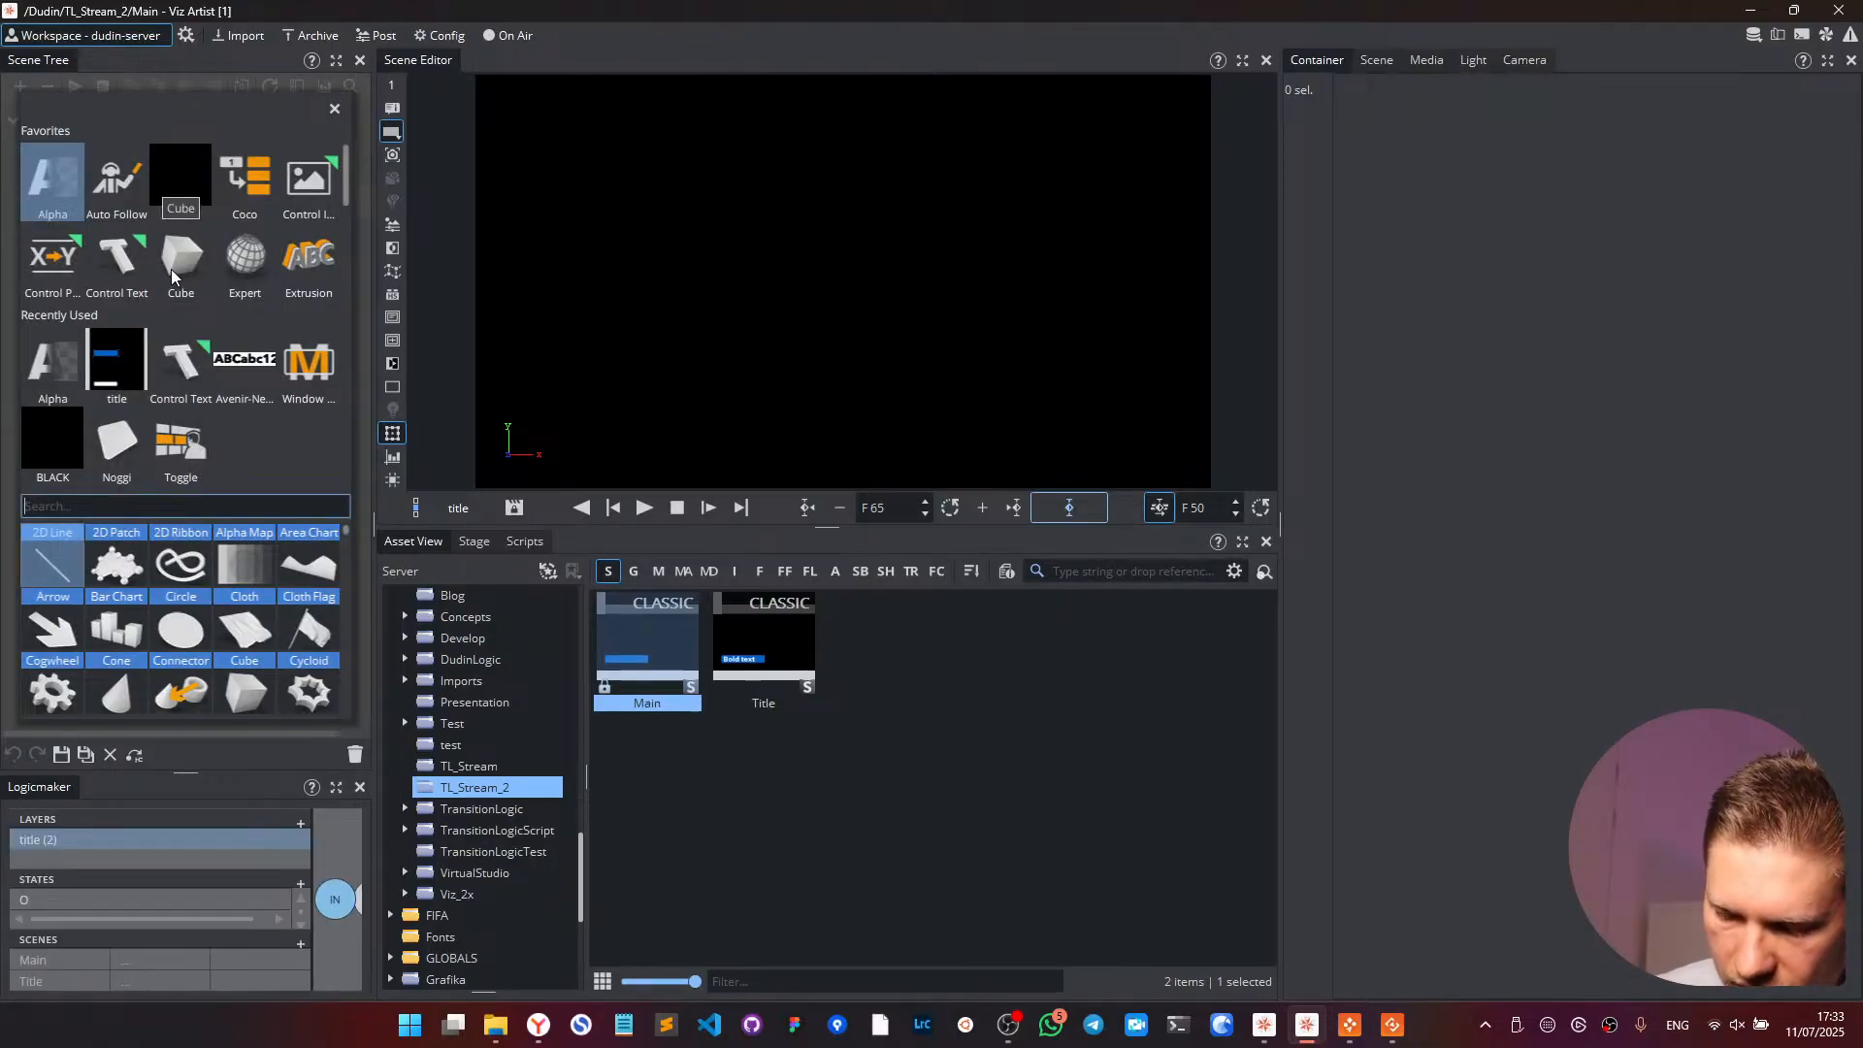
type("alp")
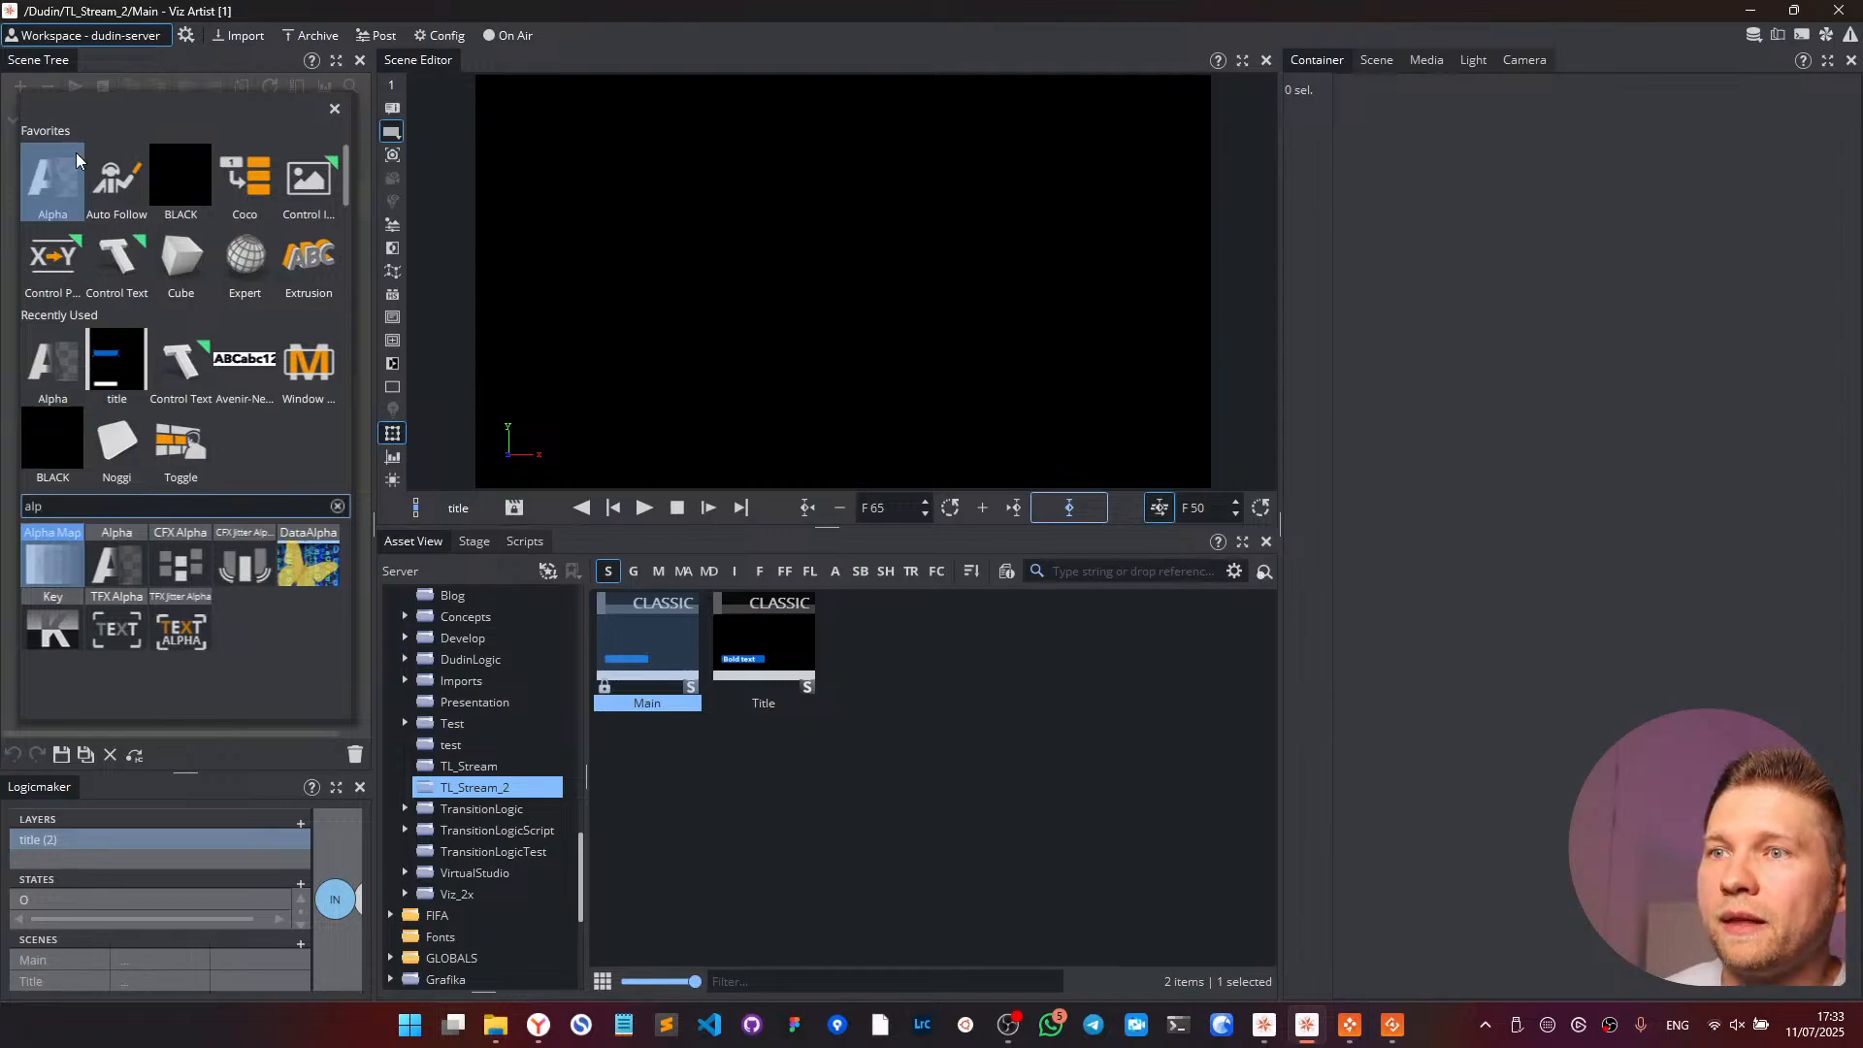
key("Escape")
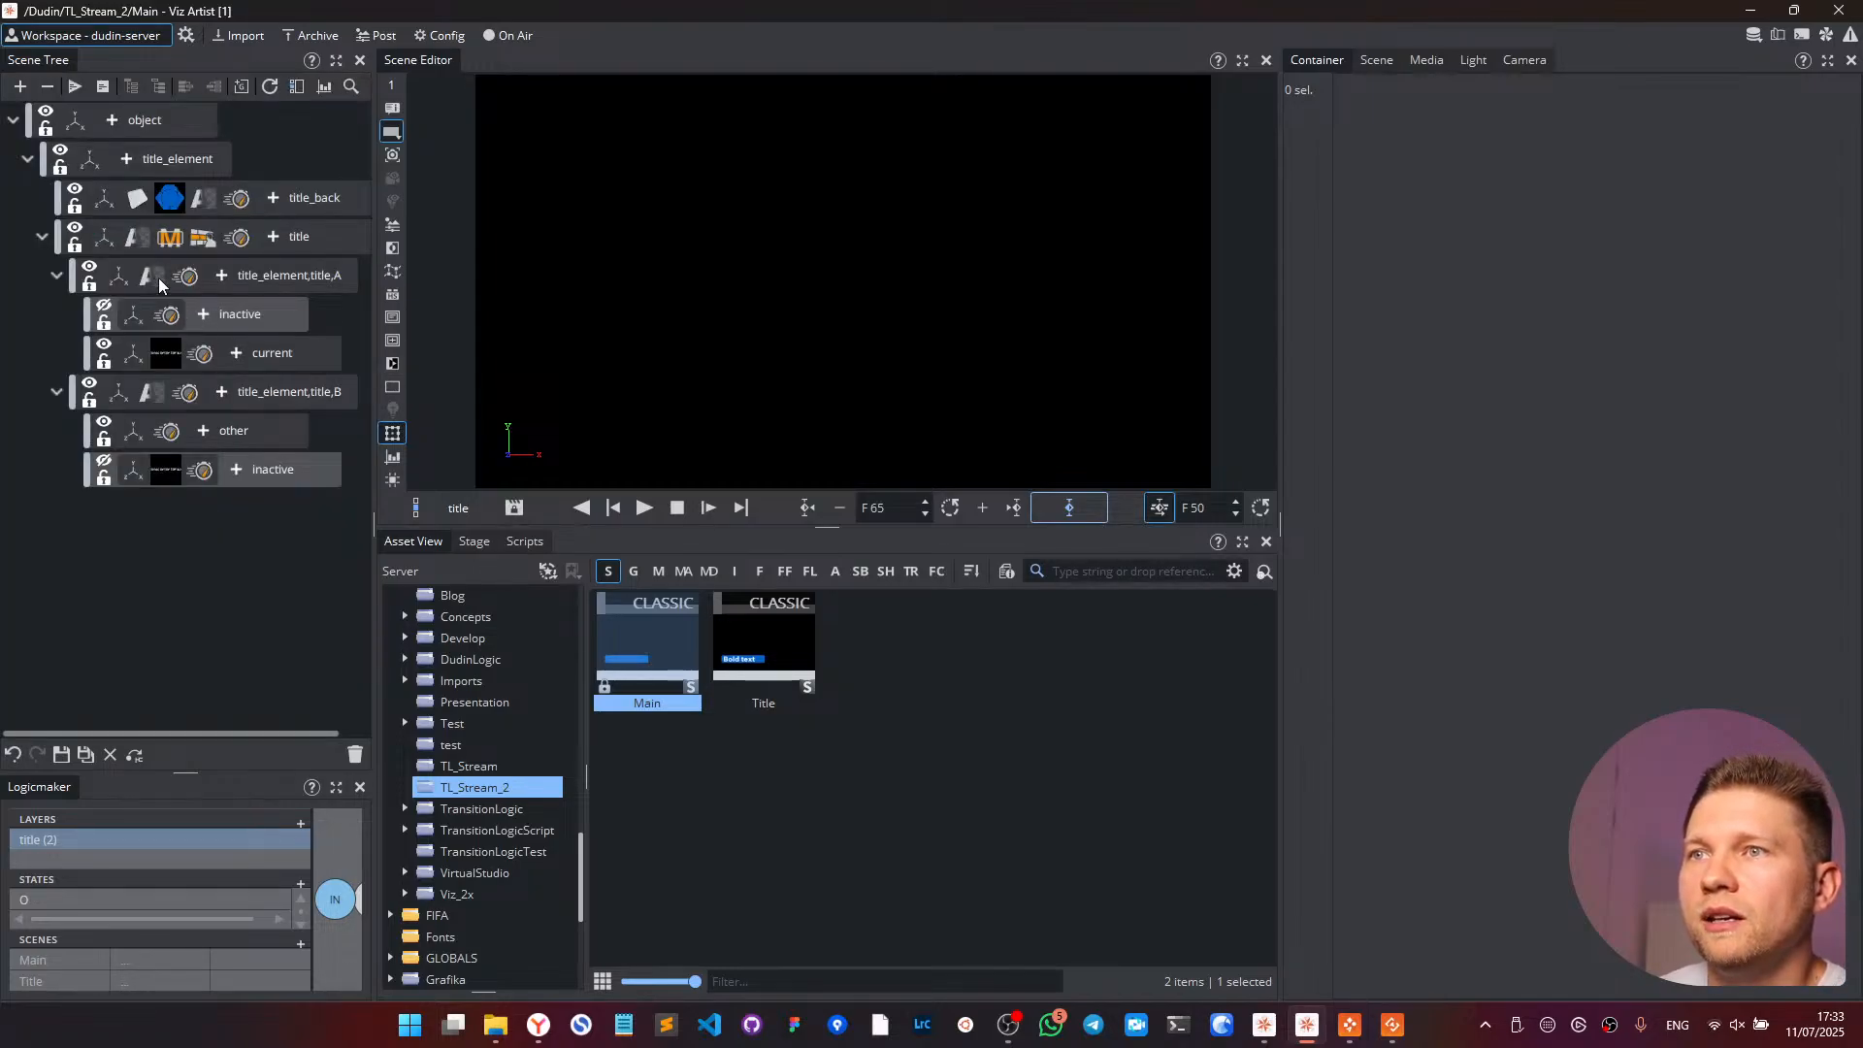
left_click(139, 237)
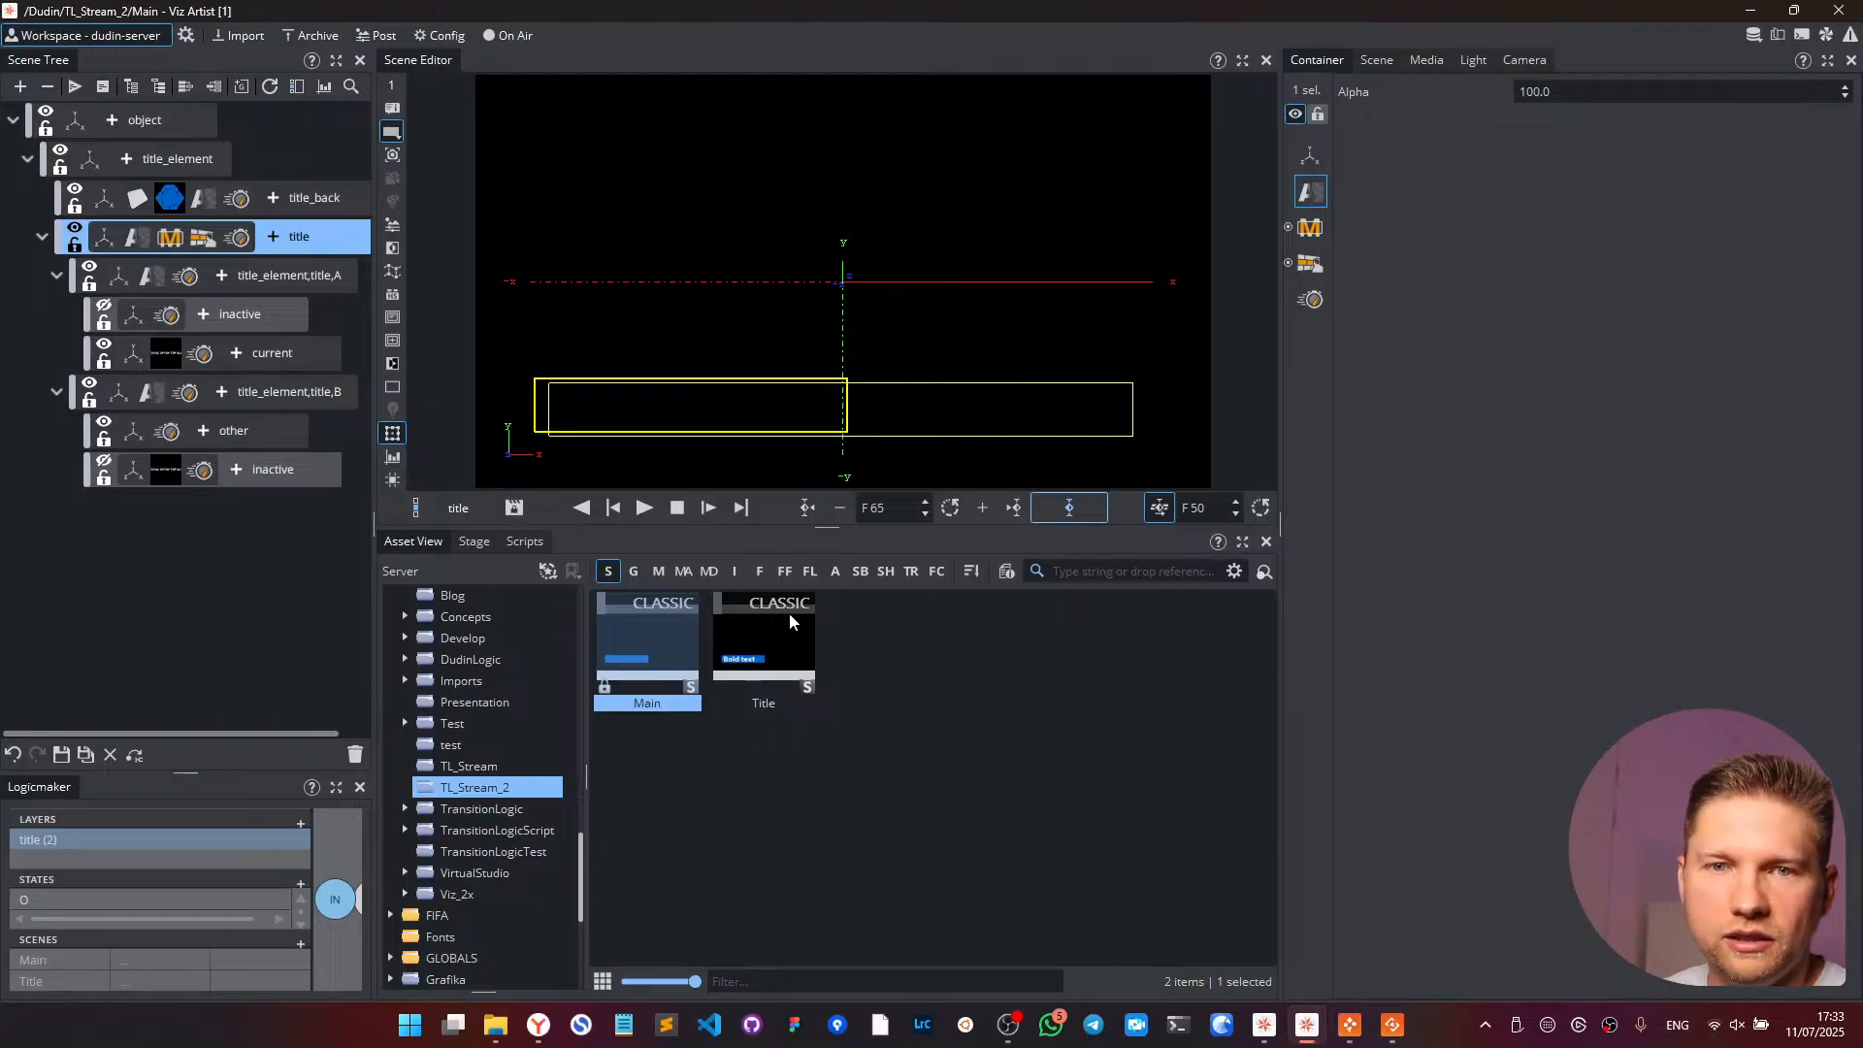
- Keyframe the title container's Alpha at 100 at 1.0 s and at 0 at 2.0 s
left_click(490, 541)
left_click_drag(905, 698, 854, 695)
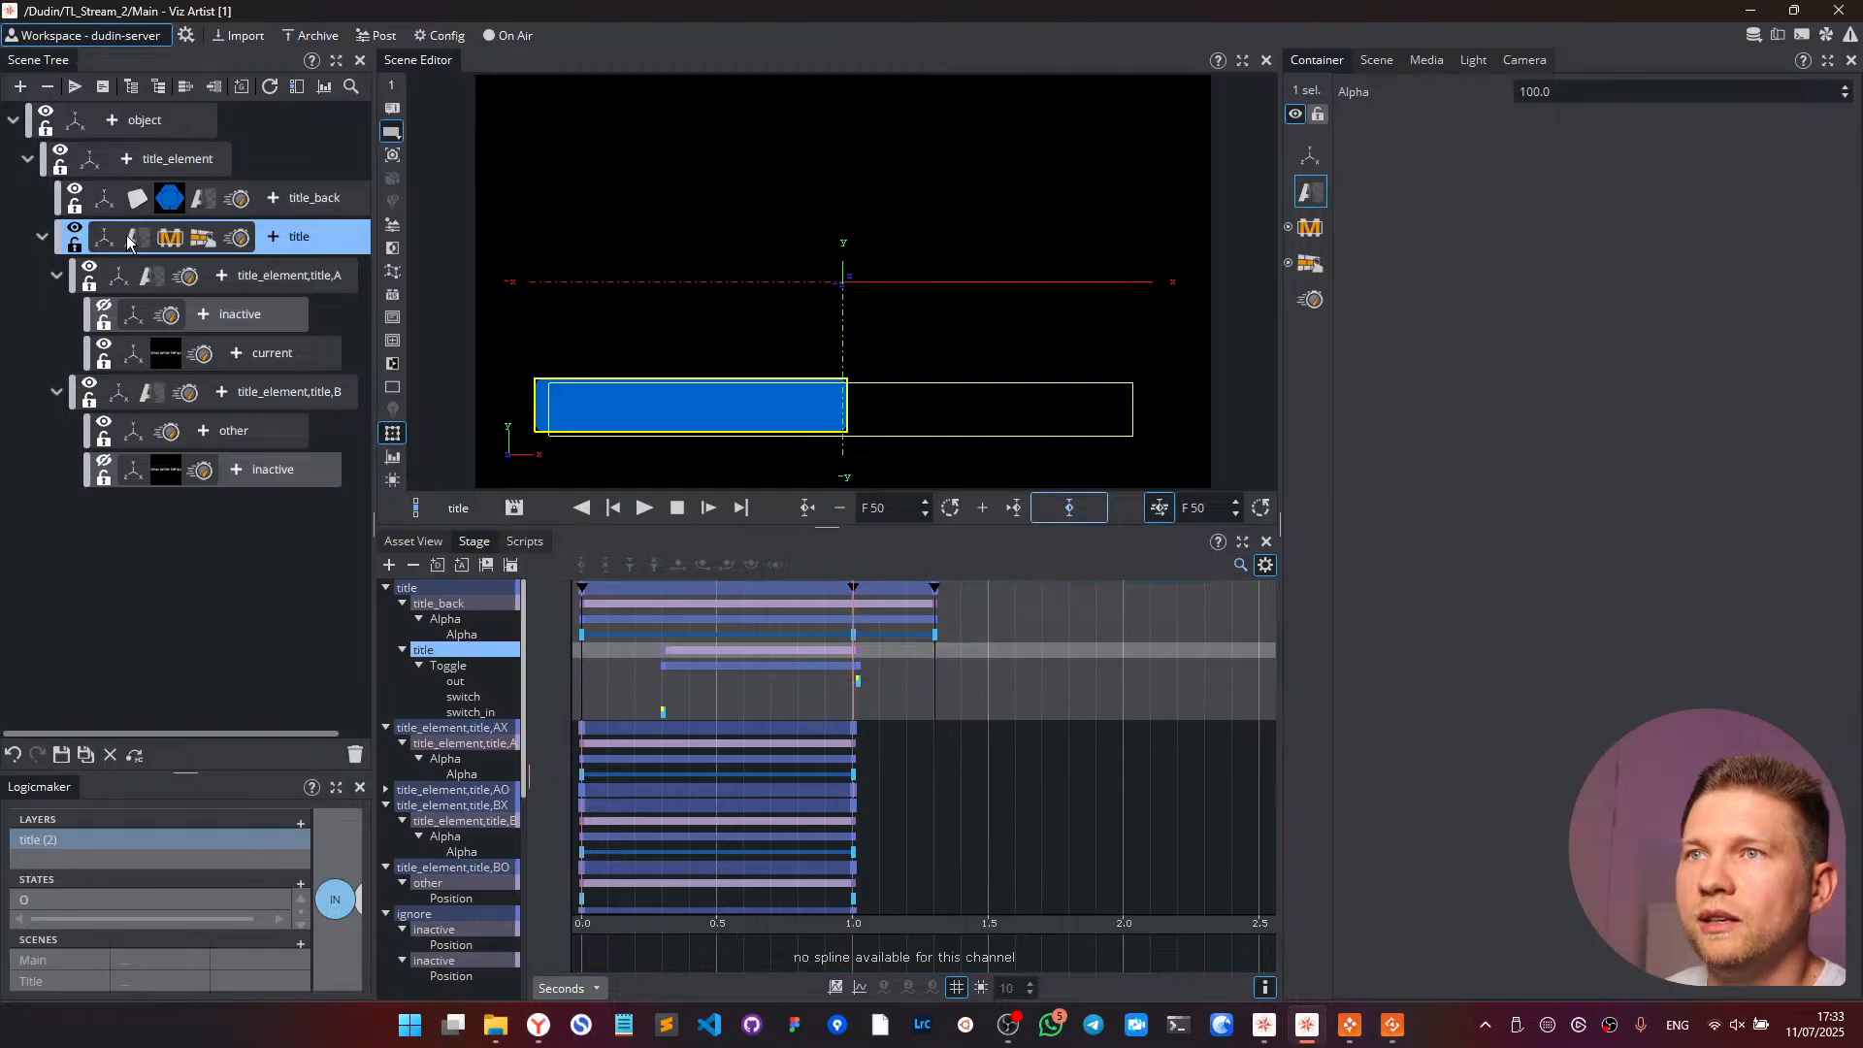
left_click(1079, 501)
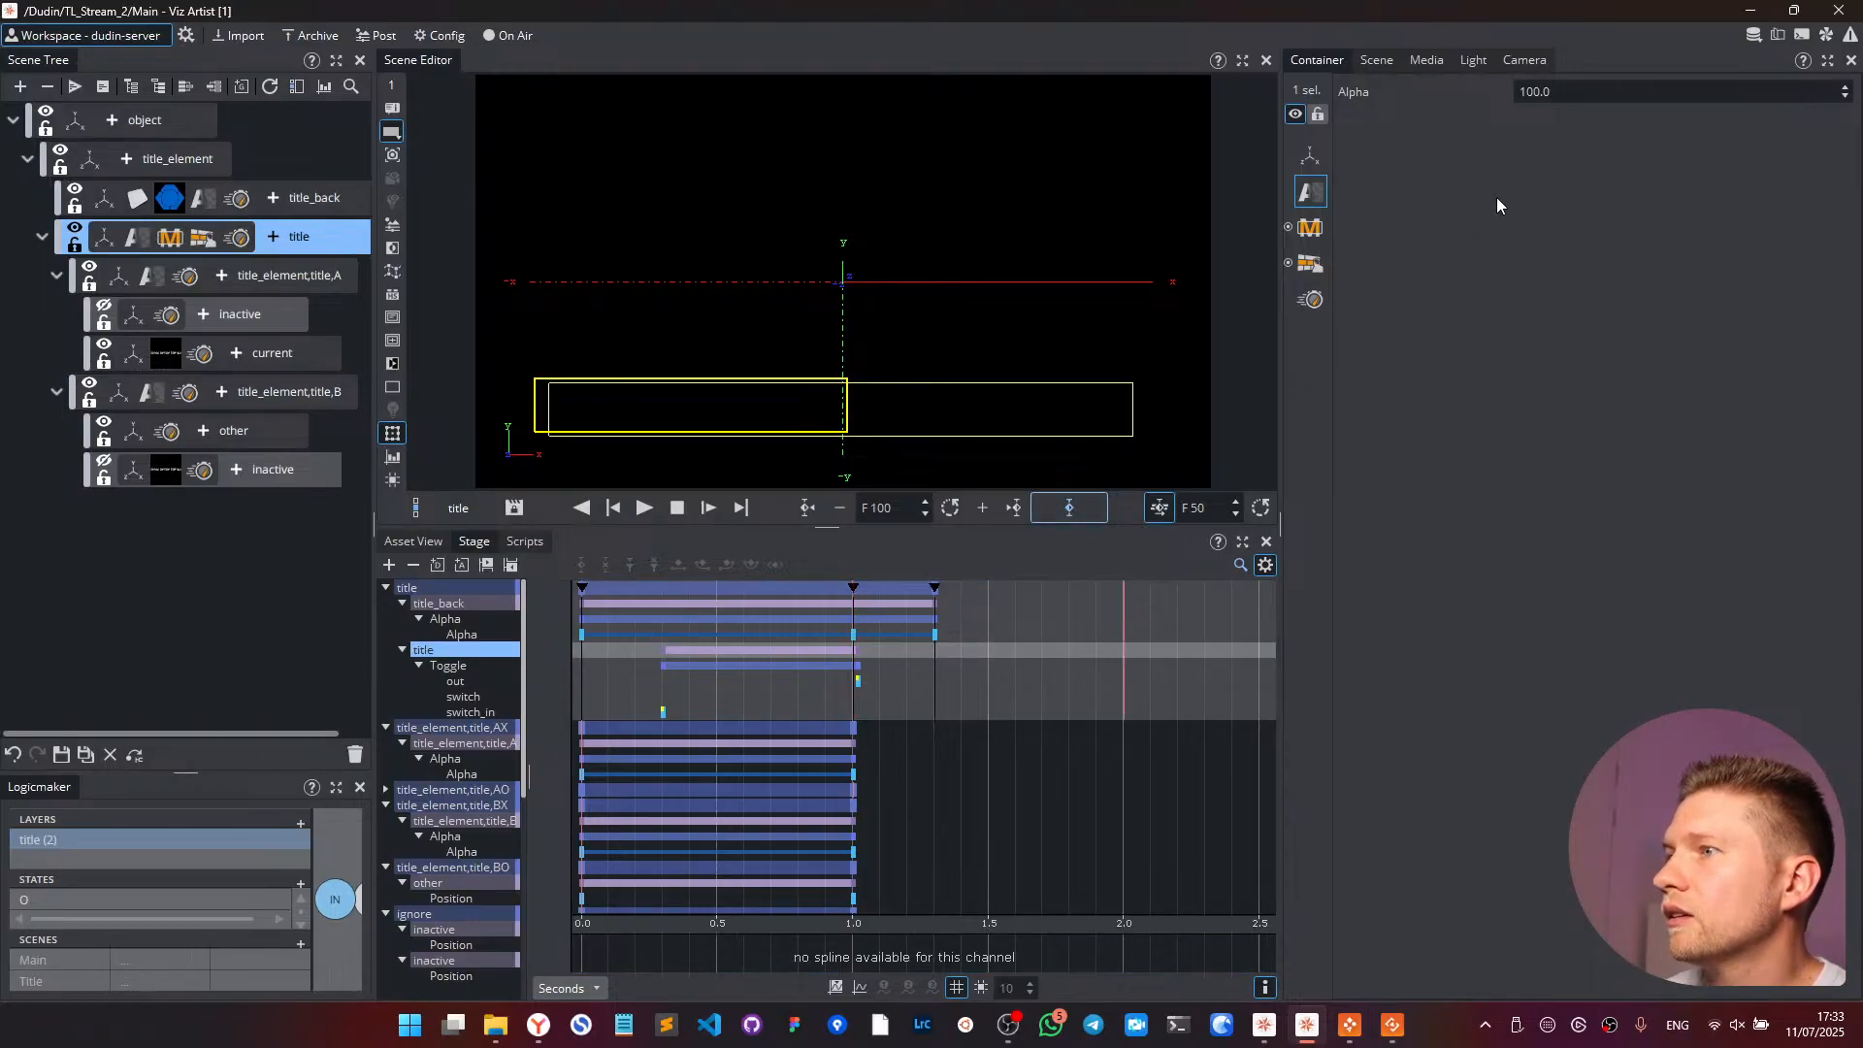
left_click(1587, 91)
type("0")
key("Return")
left_click(1086, 498)
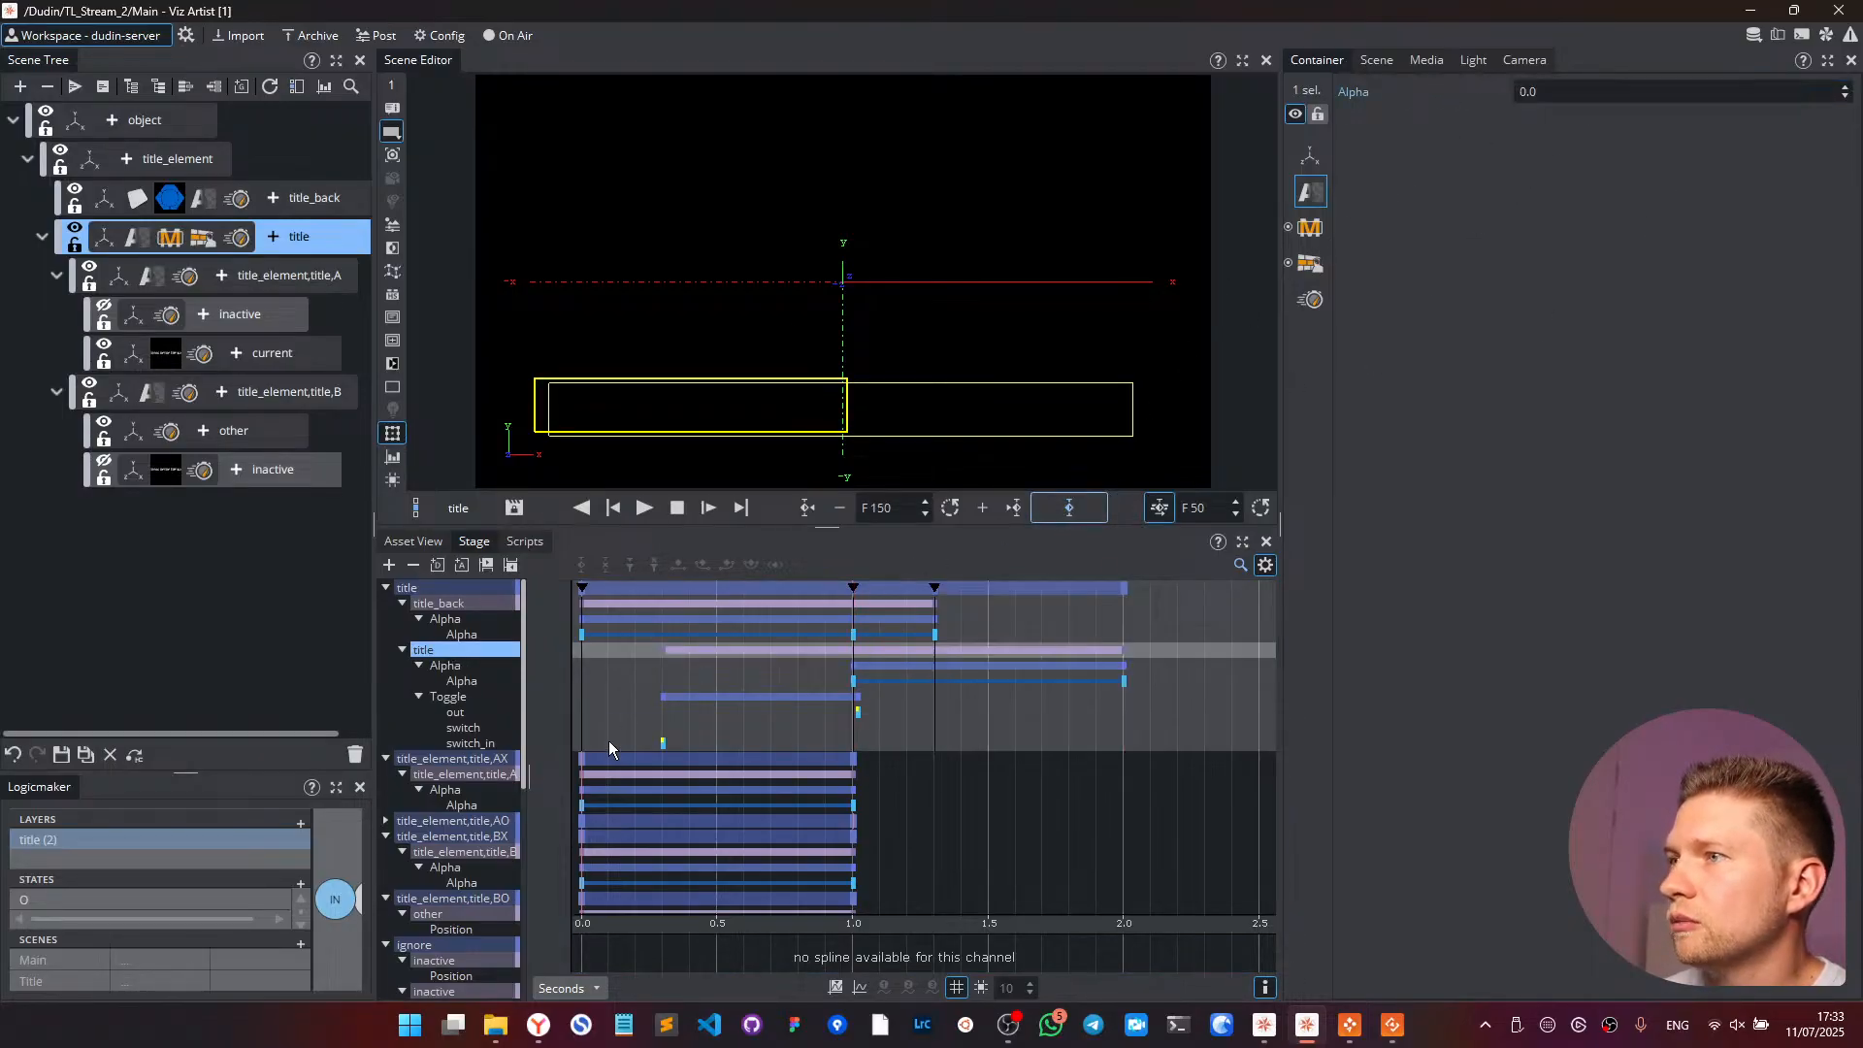
- Move title's Alpha keyframes to fade in from 0.2 s to 0.3 s, ending at the Toggle's switch_in keyframe
left_click_drag(1123, 681, 810, 677)
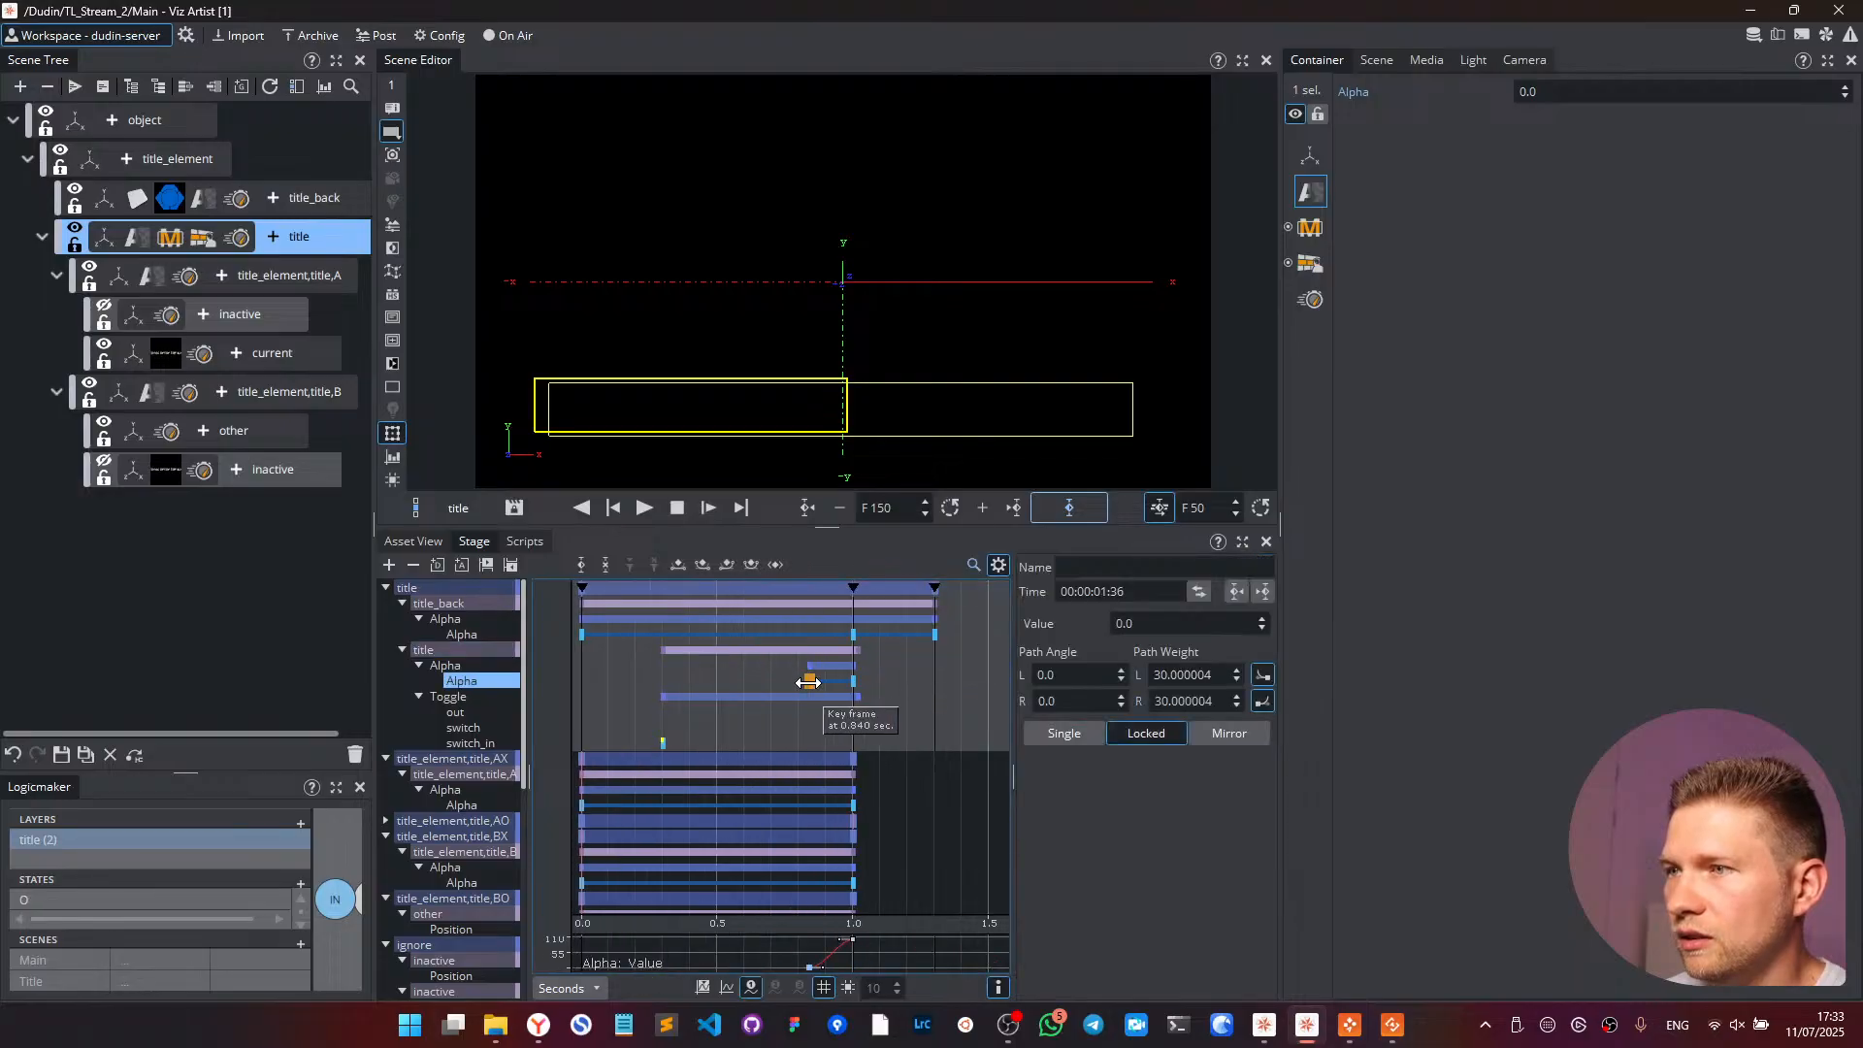
left_click_drag(630, 677, 630, 677)
left_click_drag(839, 681, 663, 730)
left_click(663, 742)
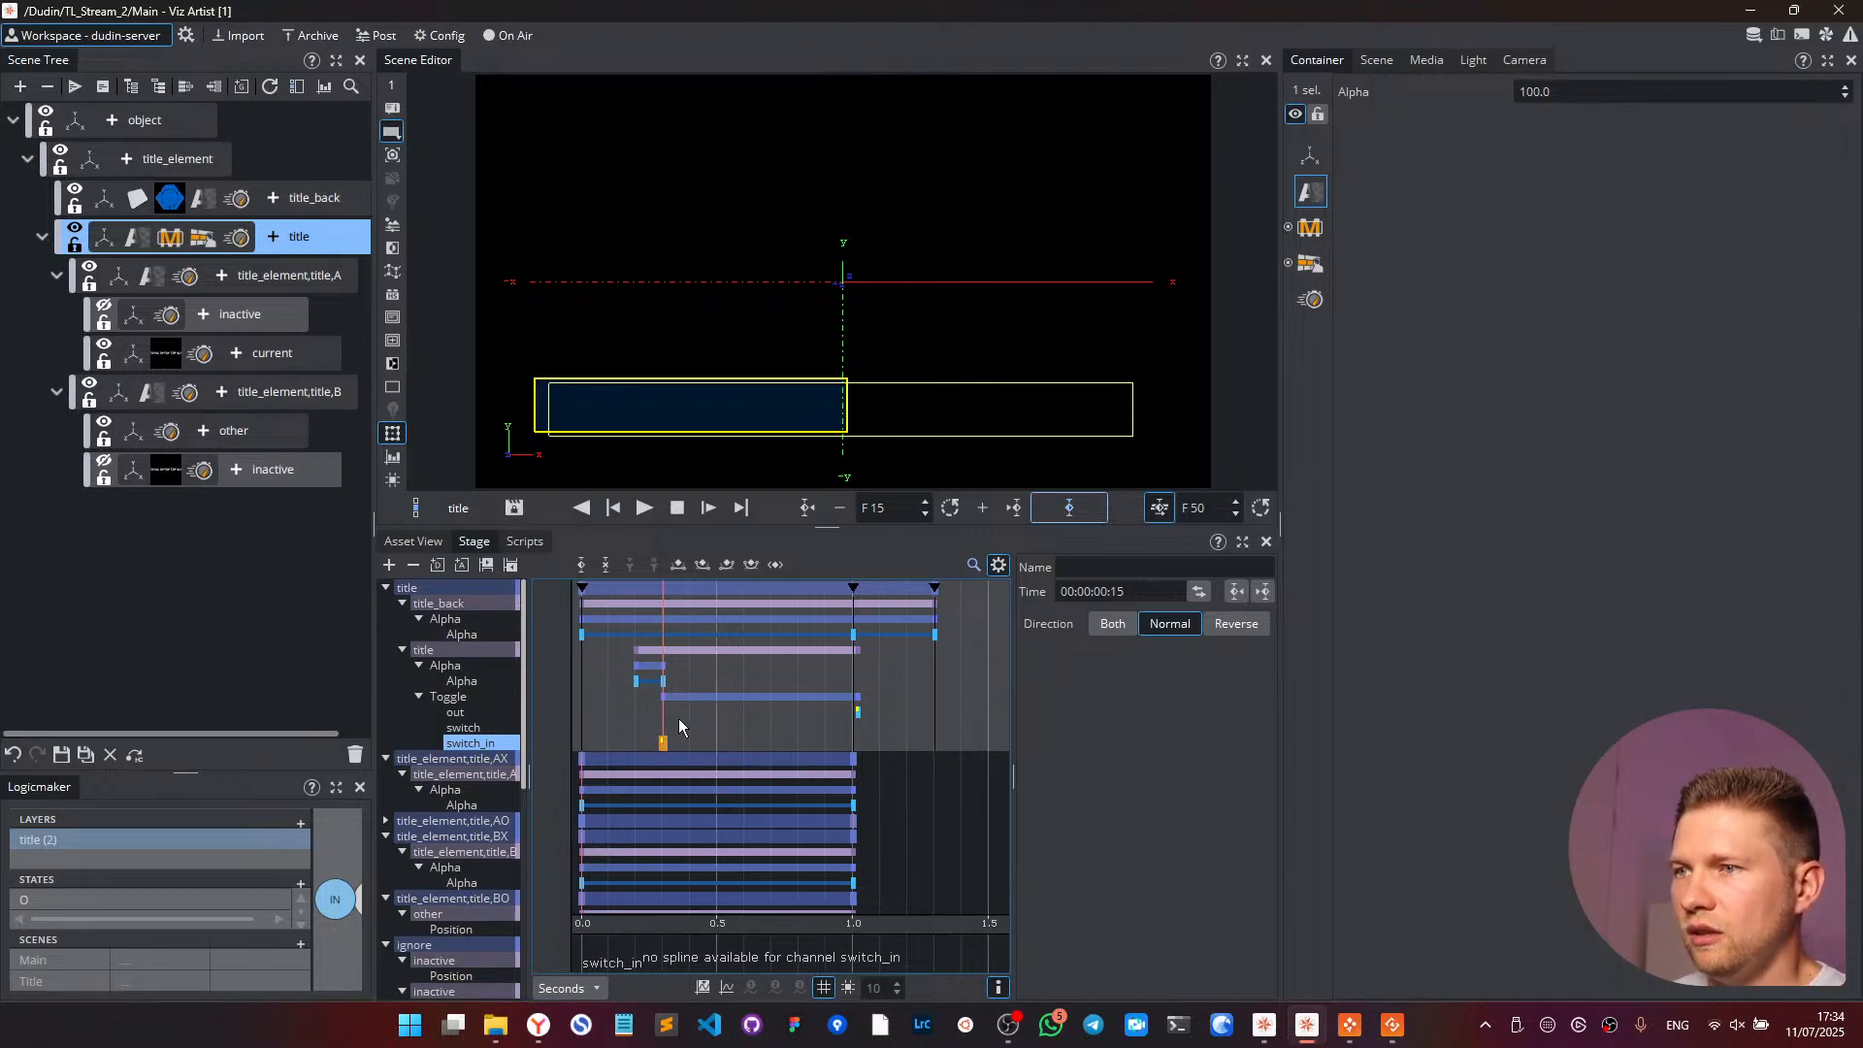
- Add title Alpha keyframes for a fade-out from 1.0 s to 1.2 s
left_click_drag(664, 718, 870, 719)
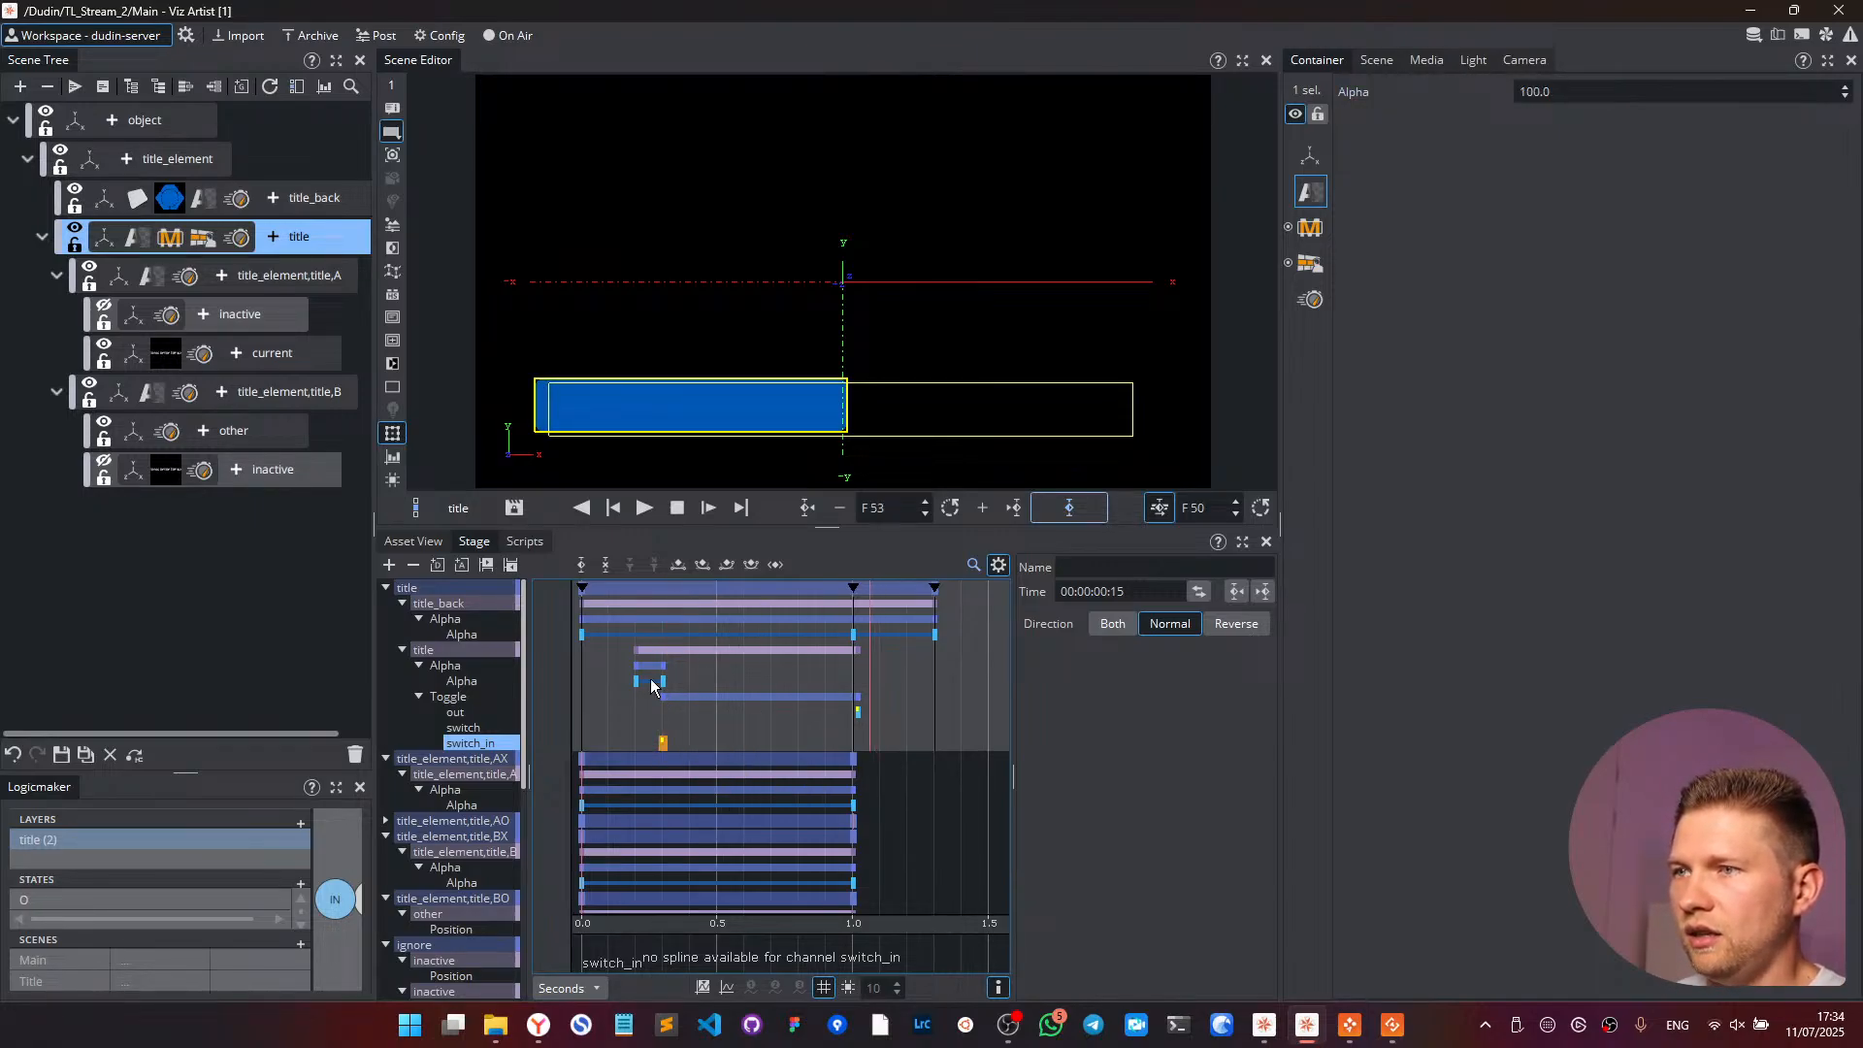
left_click_drag(685, 667, 890, 704)
left_click(883, 681)
left_click(851, 706)
- Duplicate title_back's 1.0 s Alpha keyframe of 100 to 00:00:01:08 to delay its fade-out
left_click(853, 634)
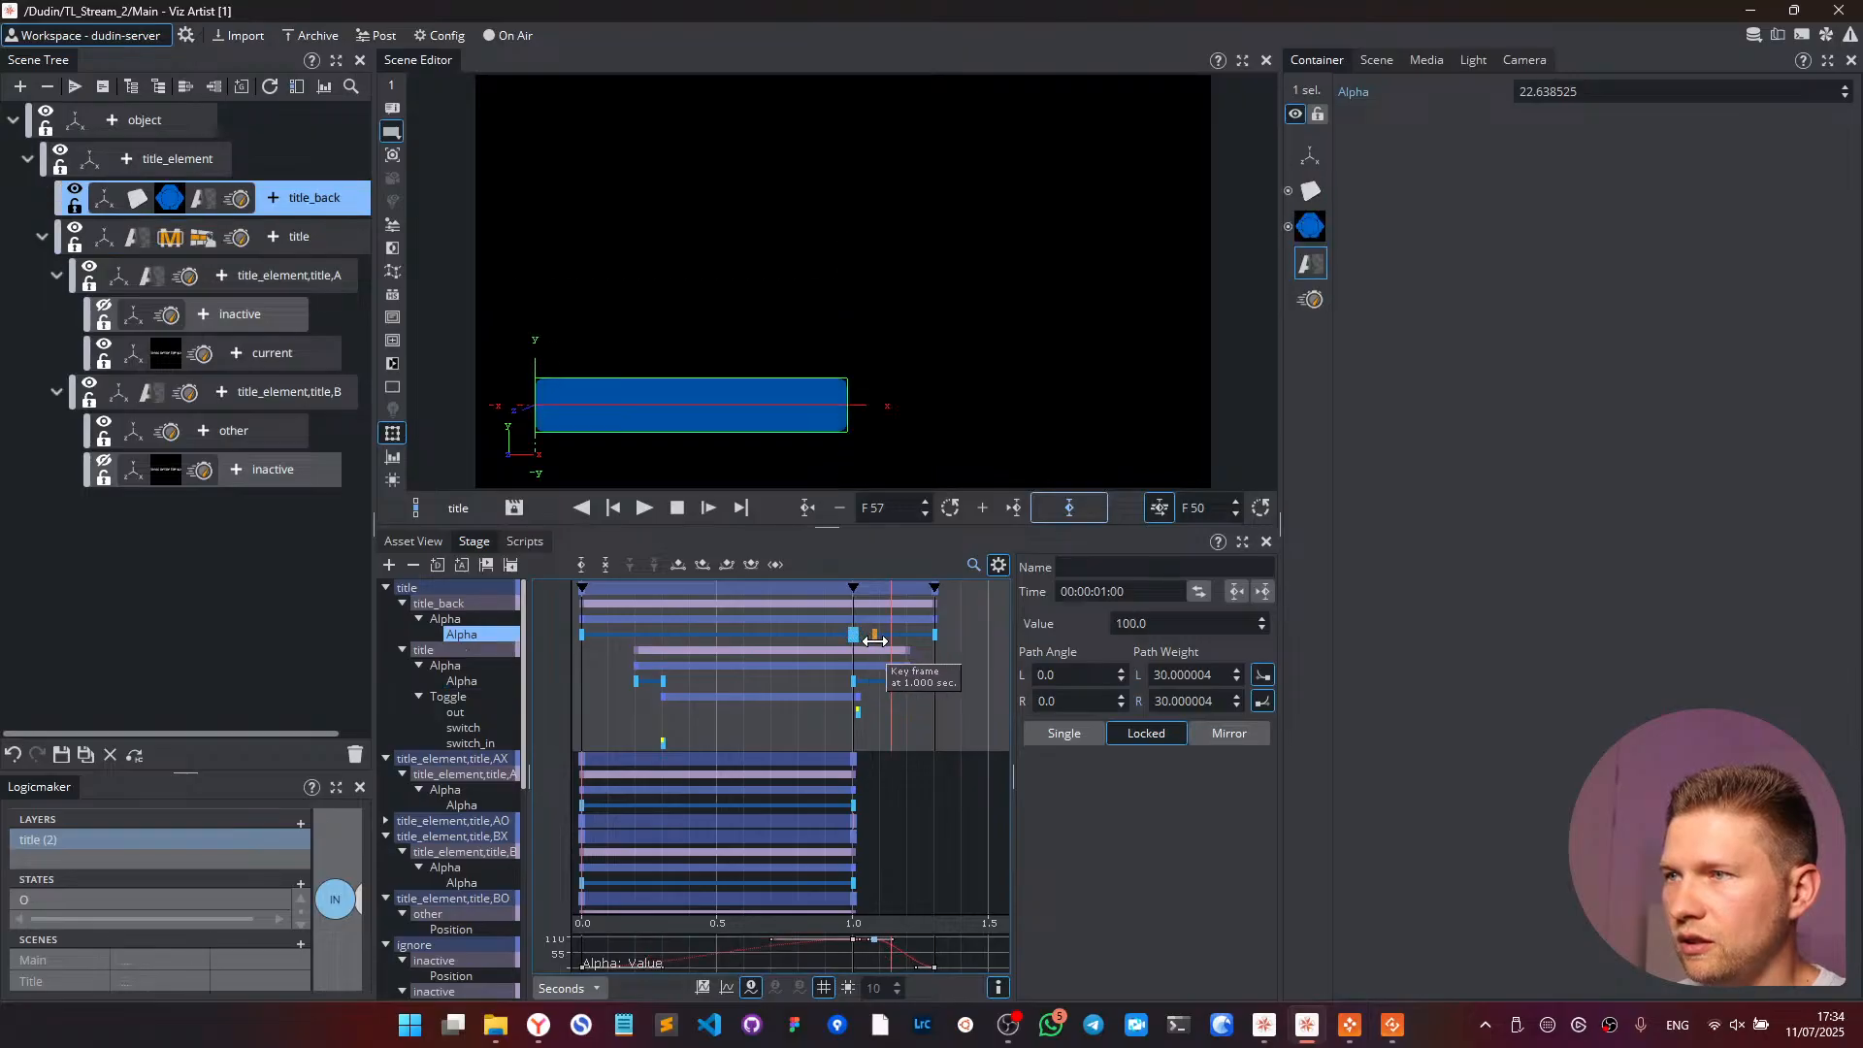
left_click_drag(884, 646, 852, 694, "ctrl")
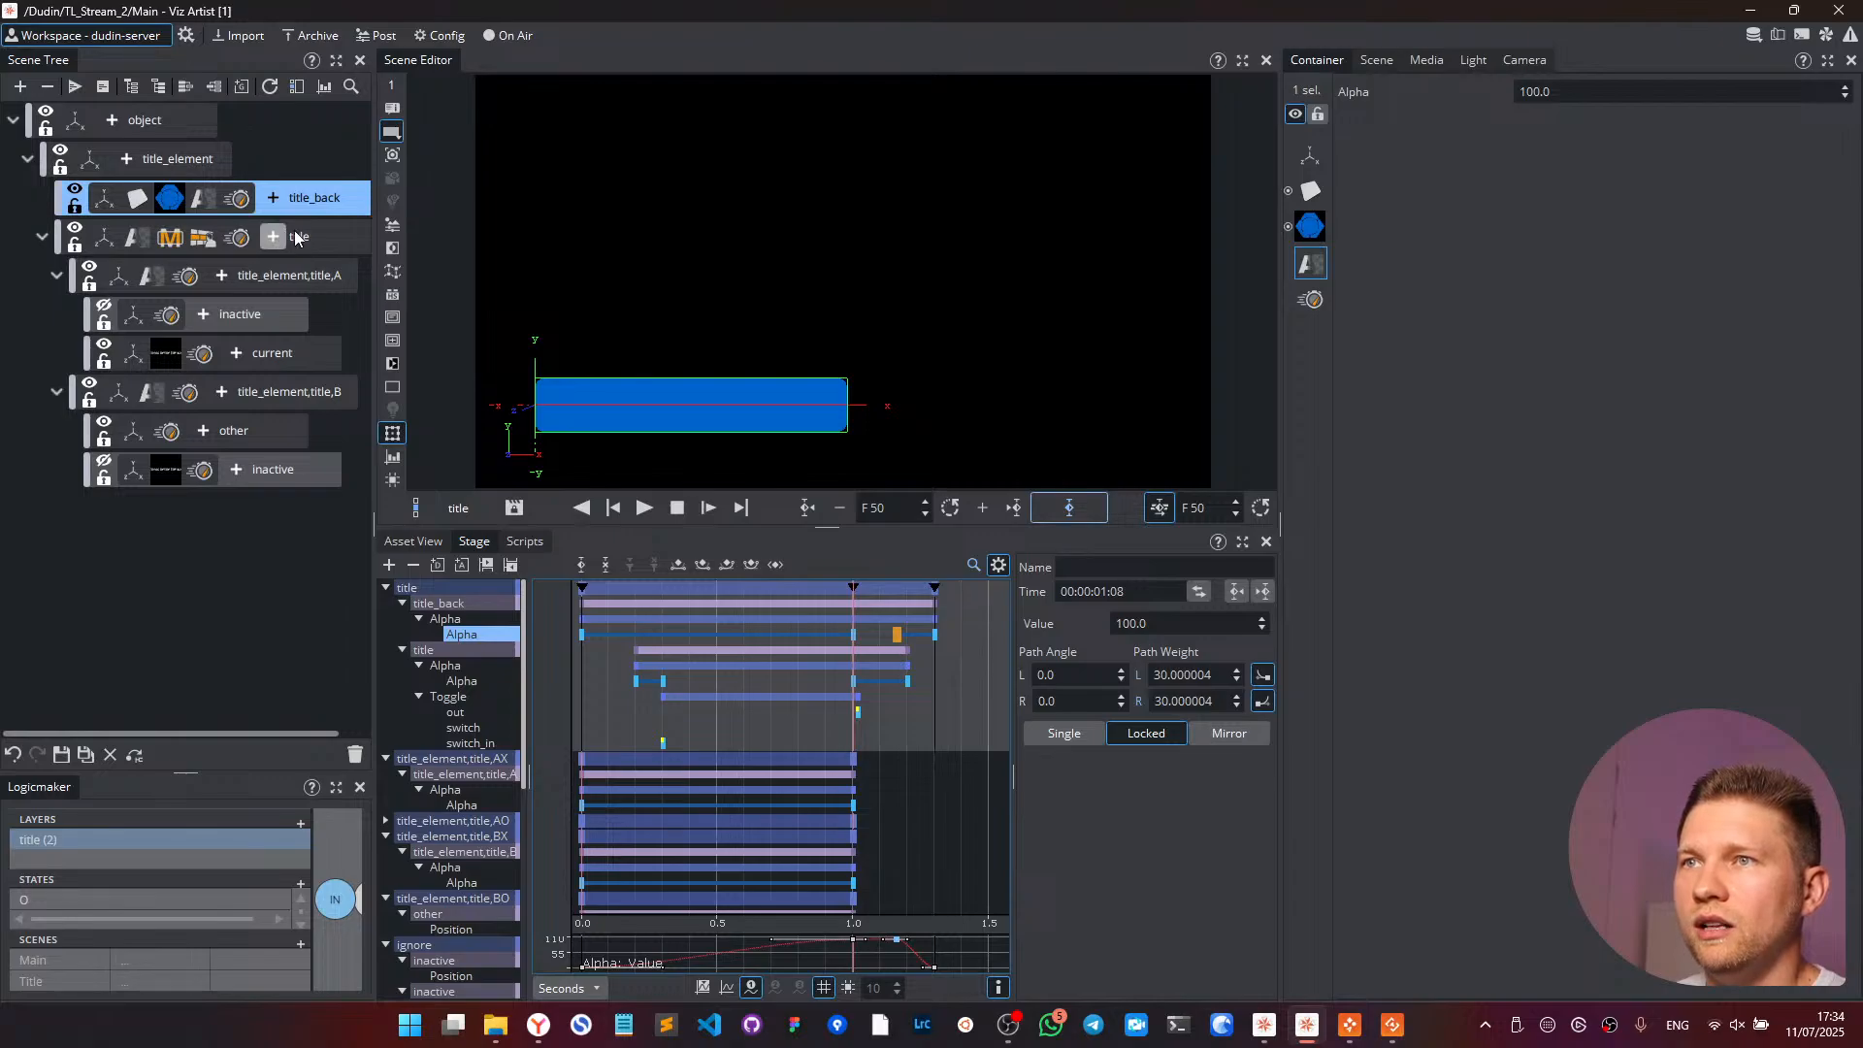
- Delete the containers of all cached objects through title's Toggle plugin and save the Main scene
left_click(236, 244)
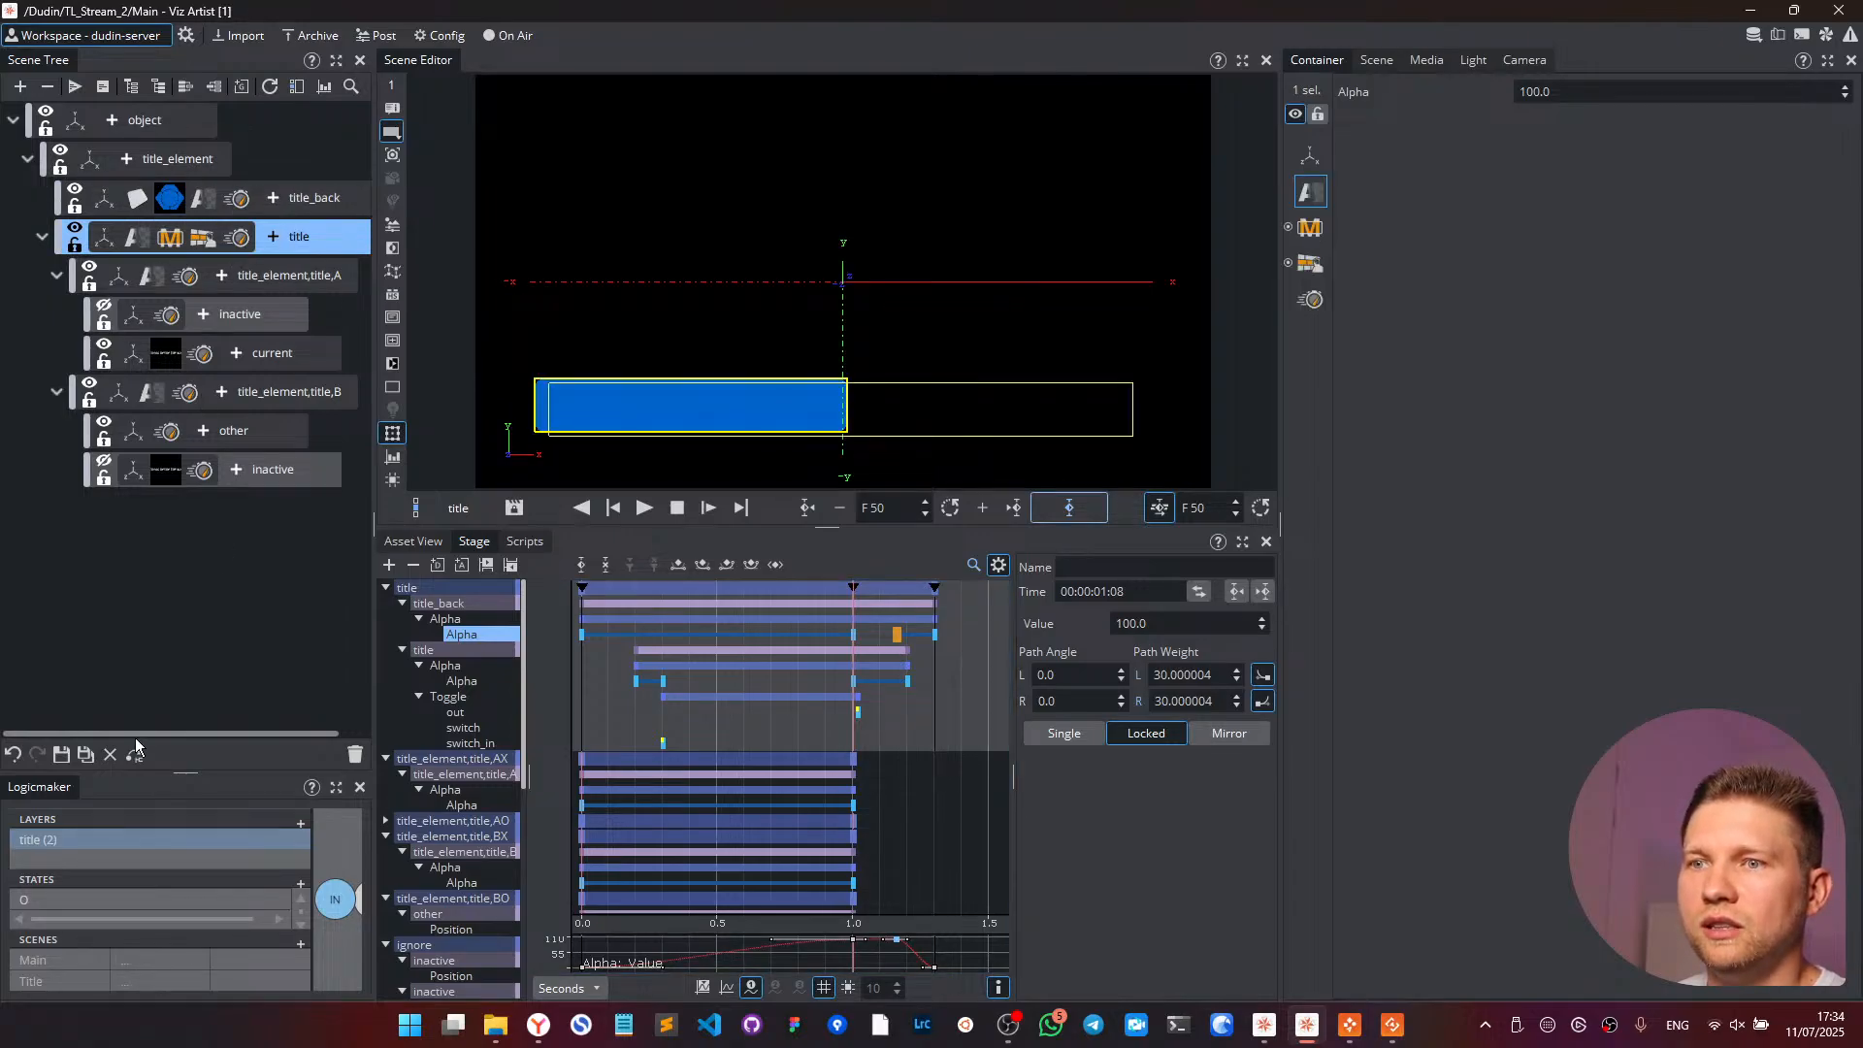
left_click(60, 756)
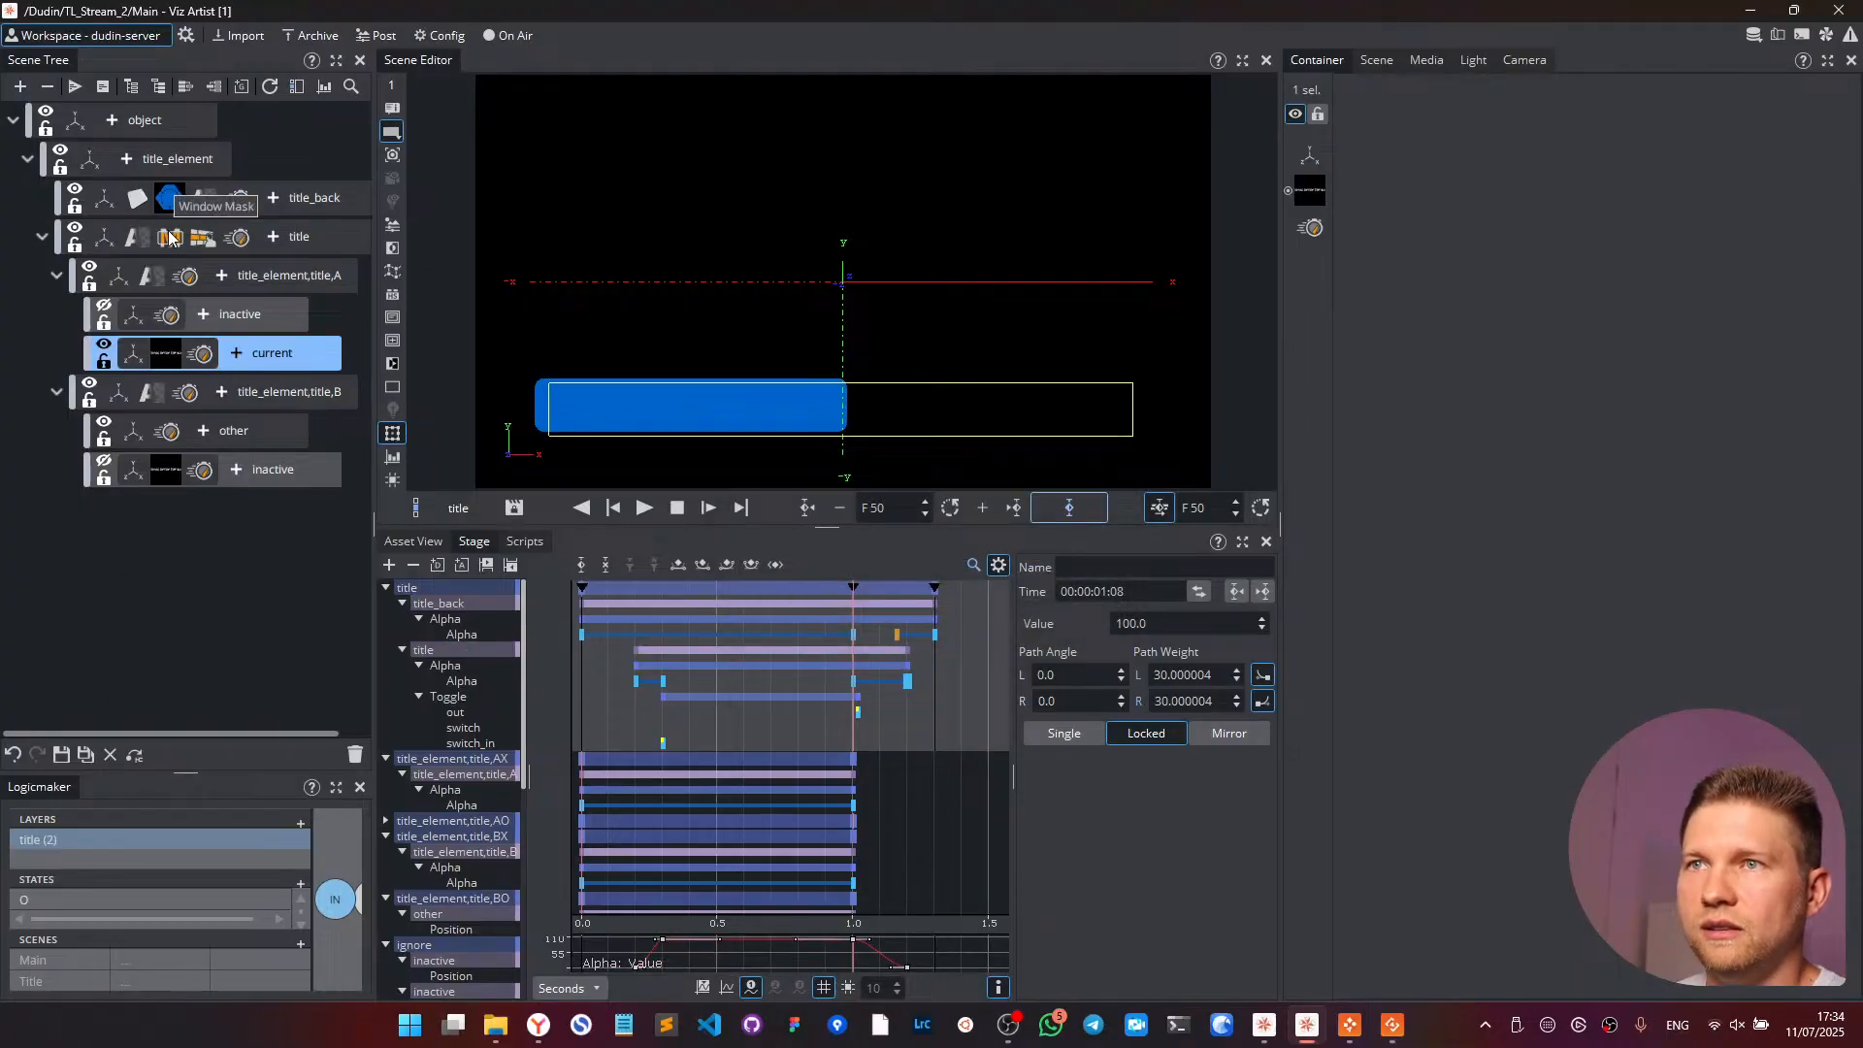
left_click(211, 241)
left_click(212, 240)
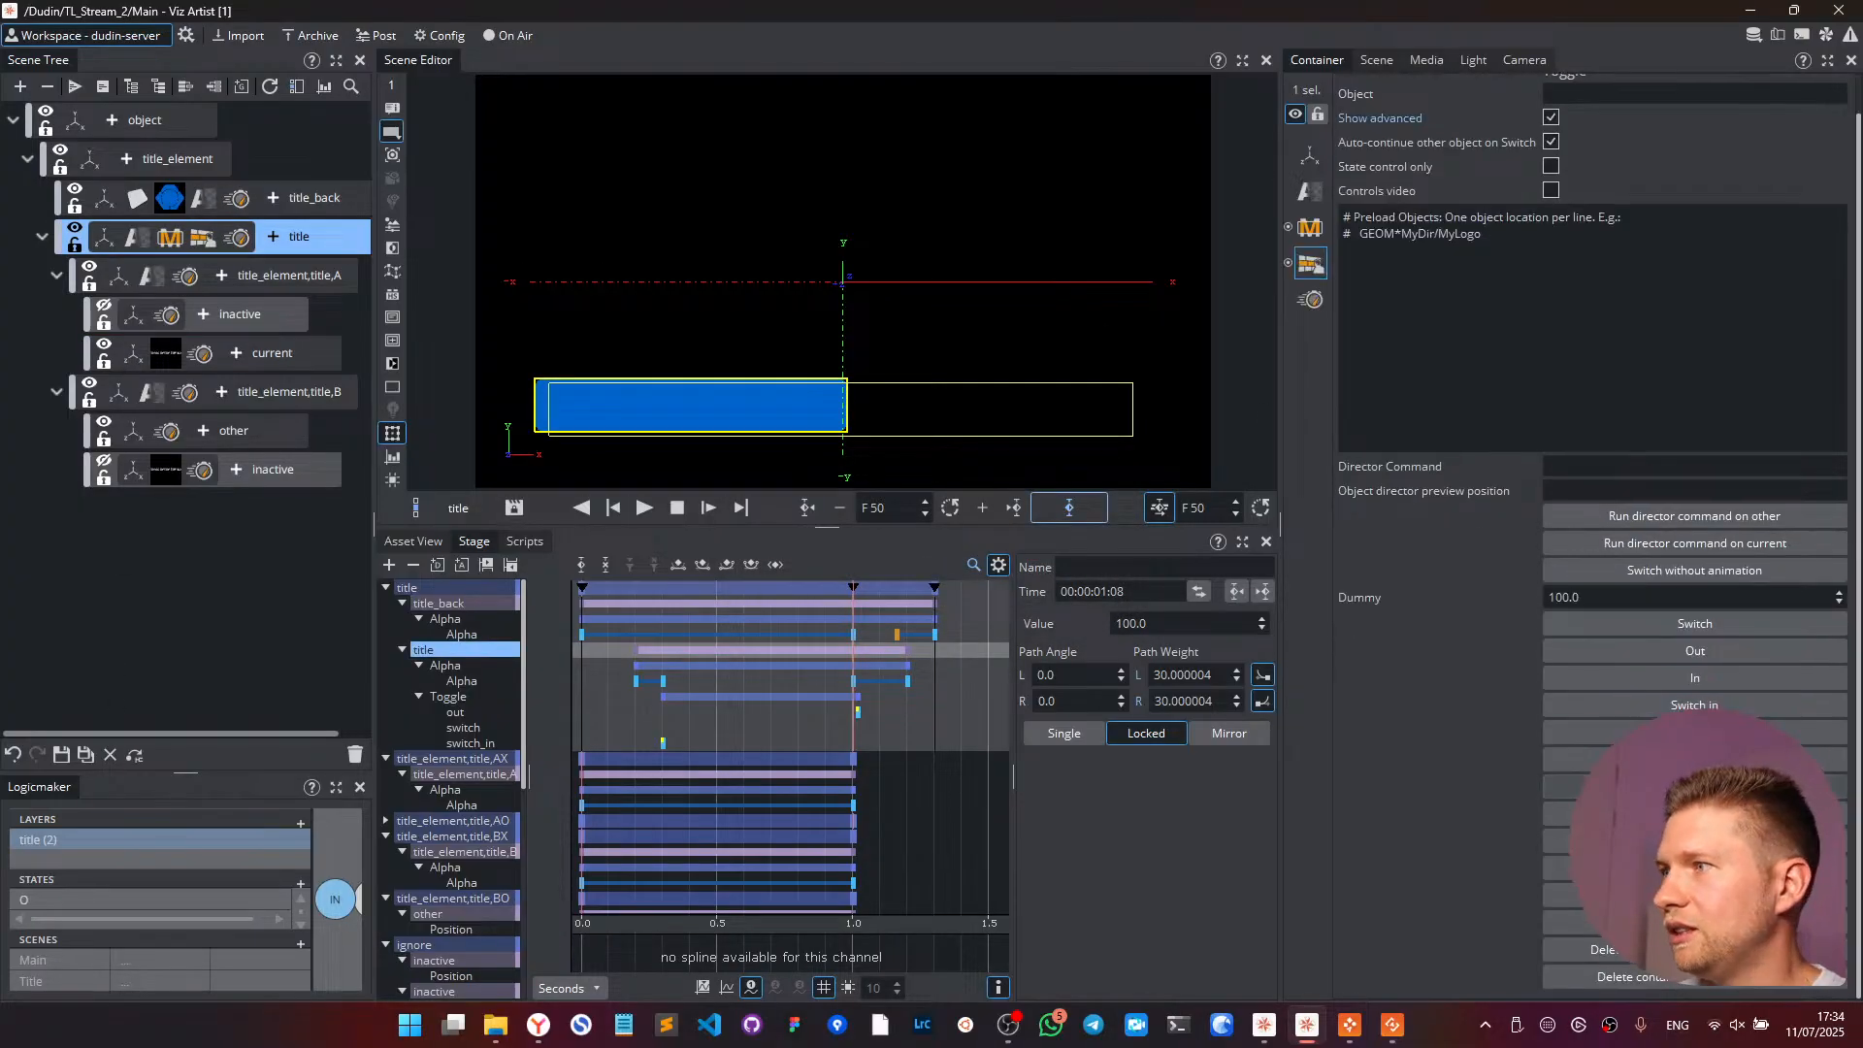
left_click(1683, 950)
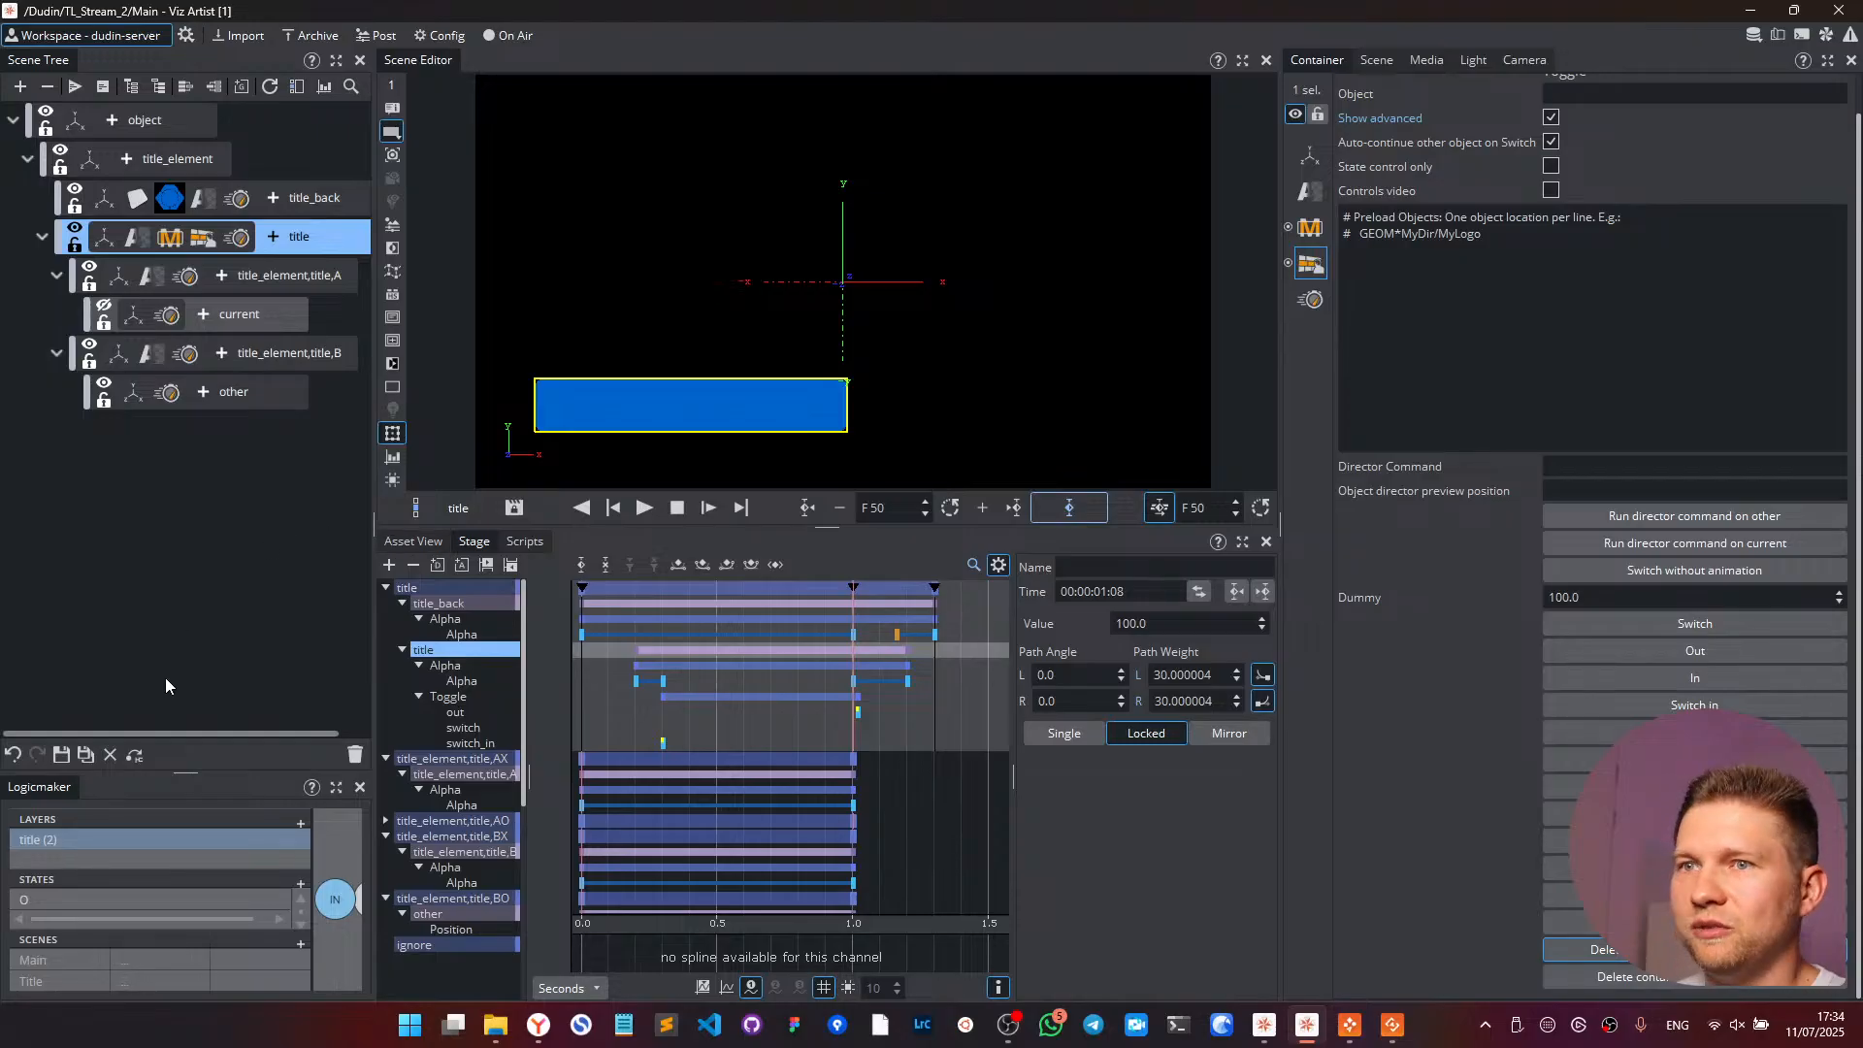
left_click(60, 756)
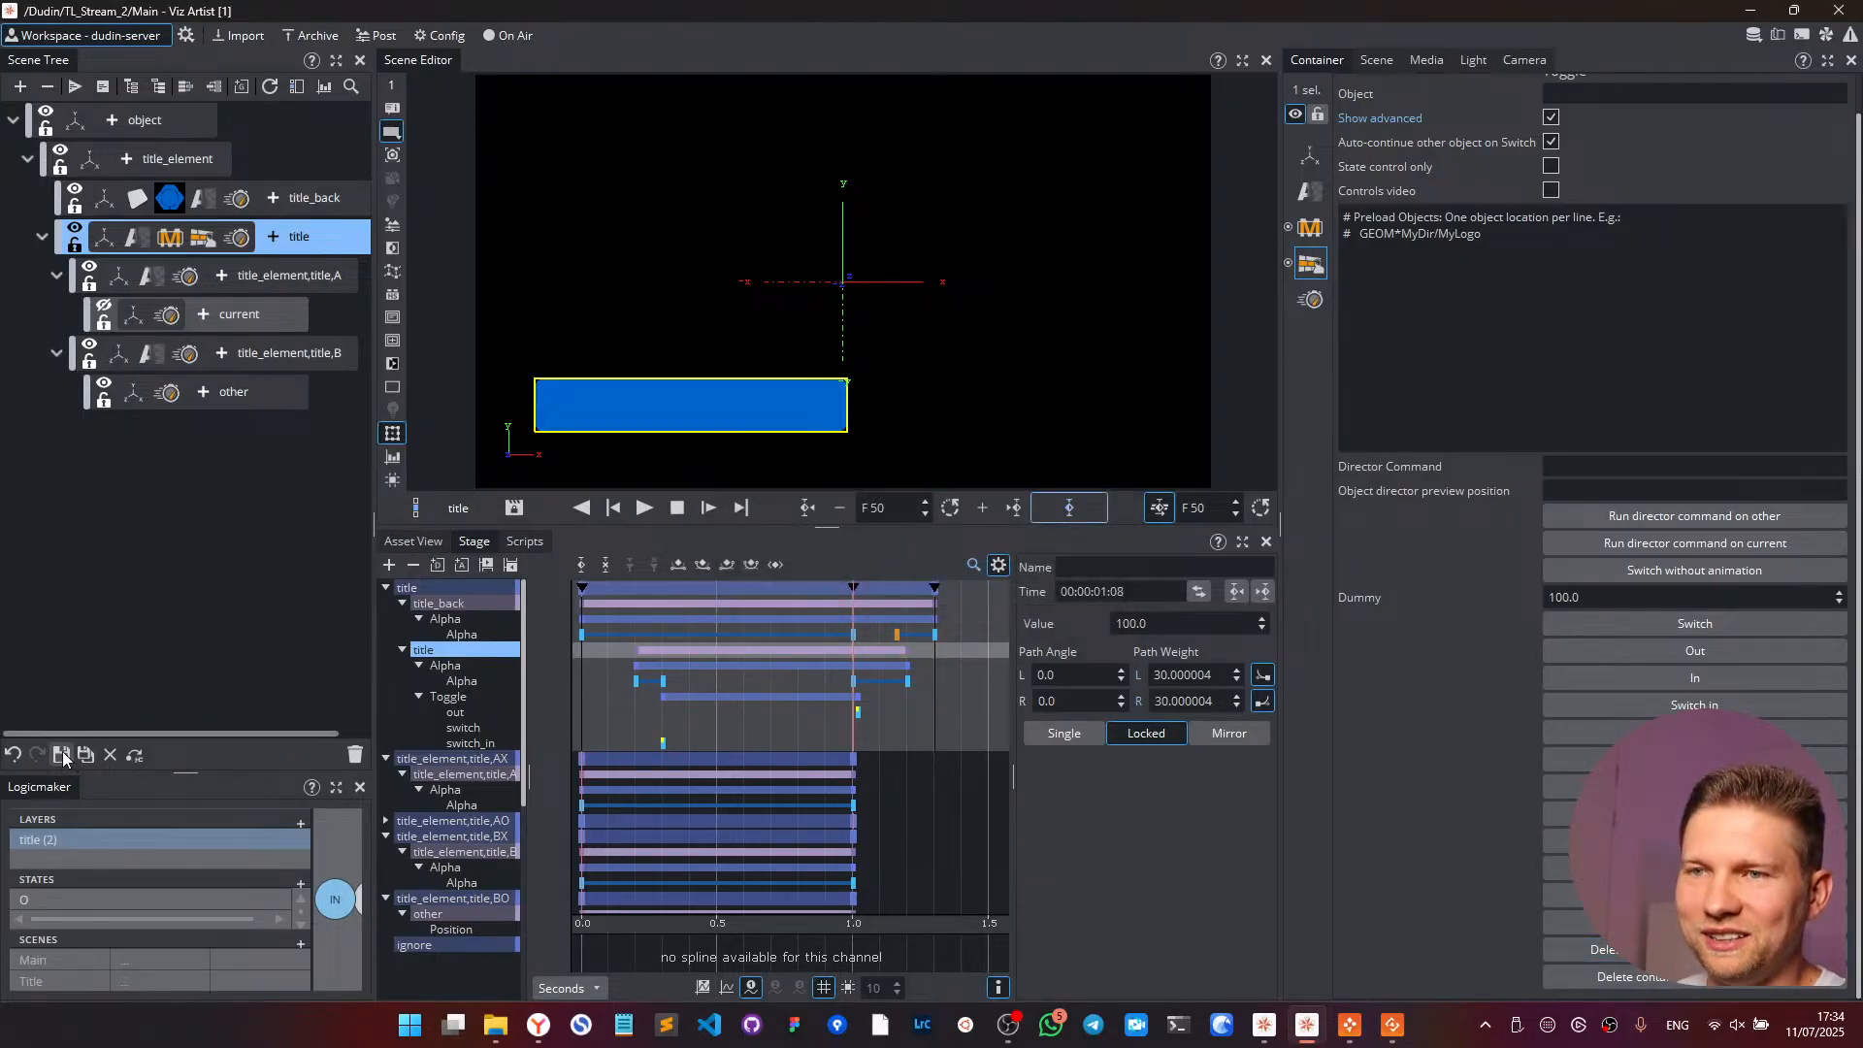
- Close the scene and switch to On Air mode with Director in front
left_click(109, 755)
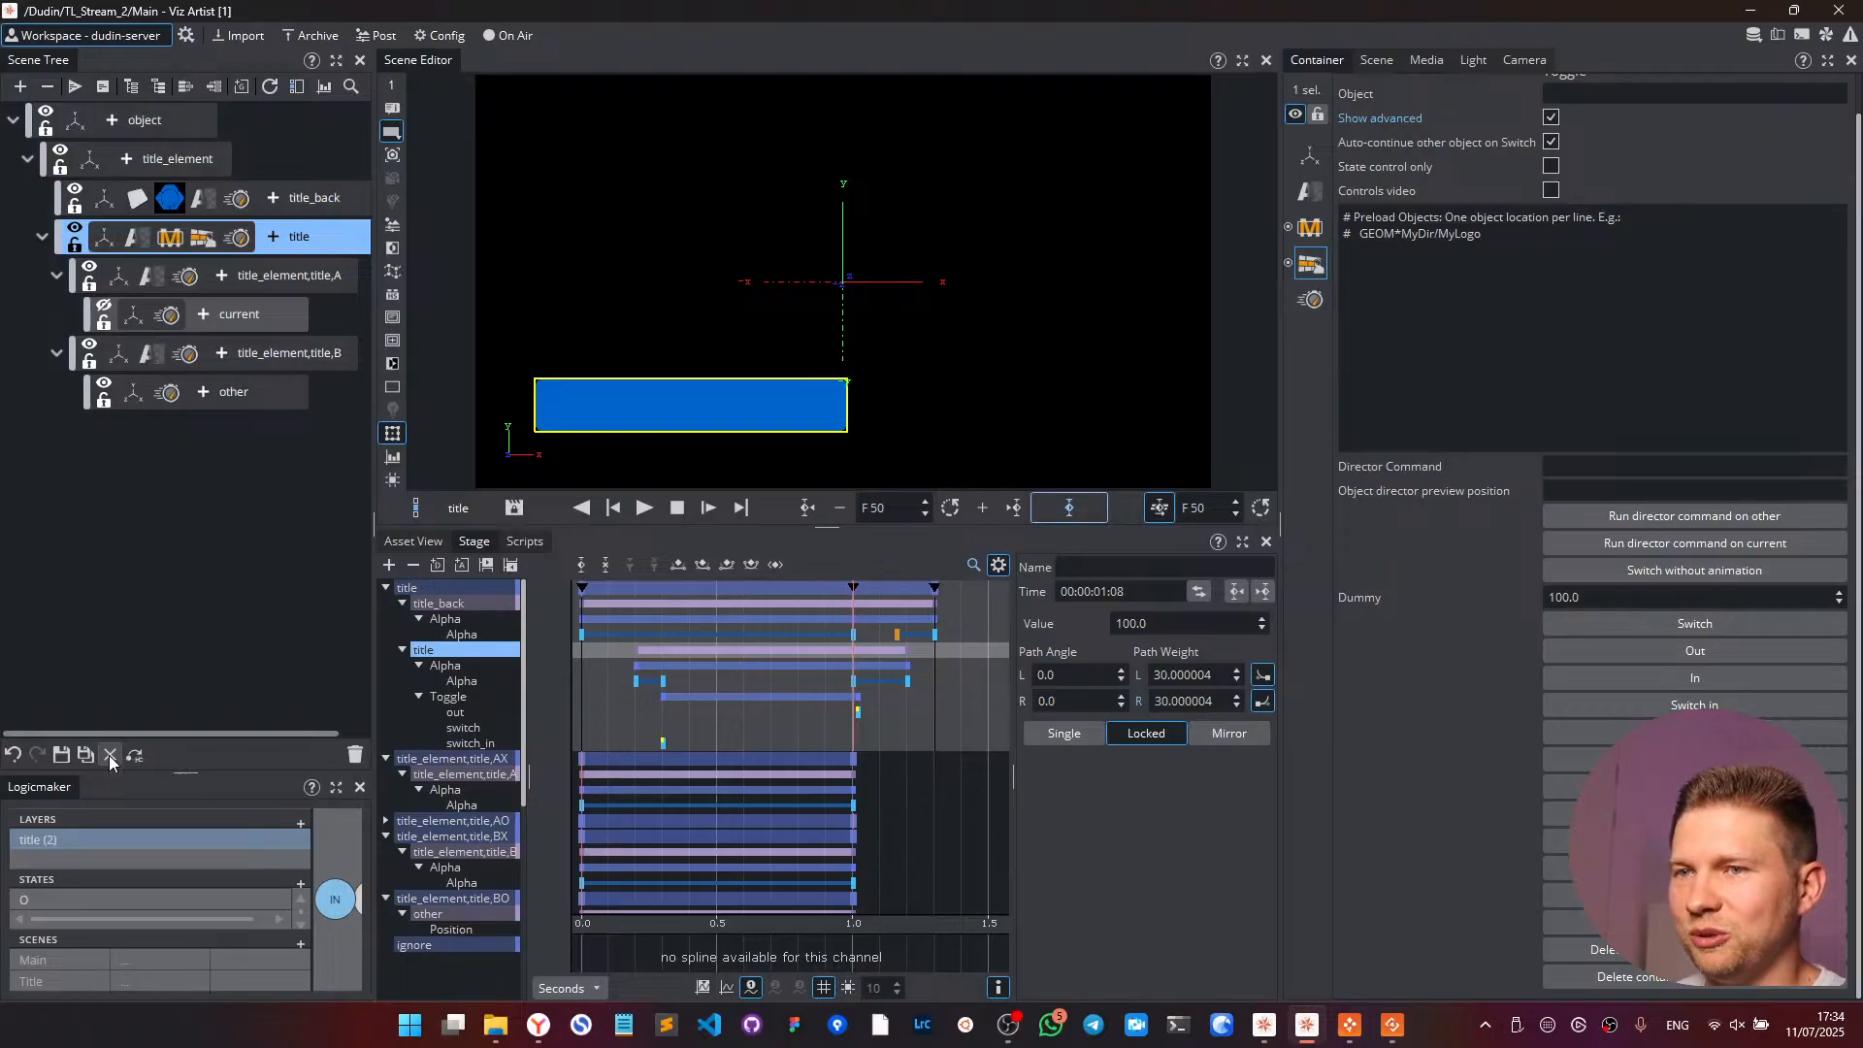
left_click(506, 35)
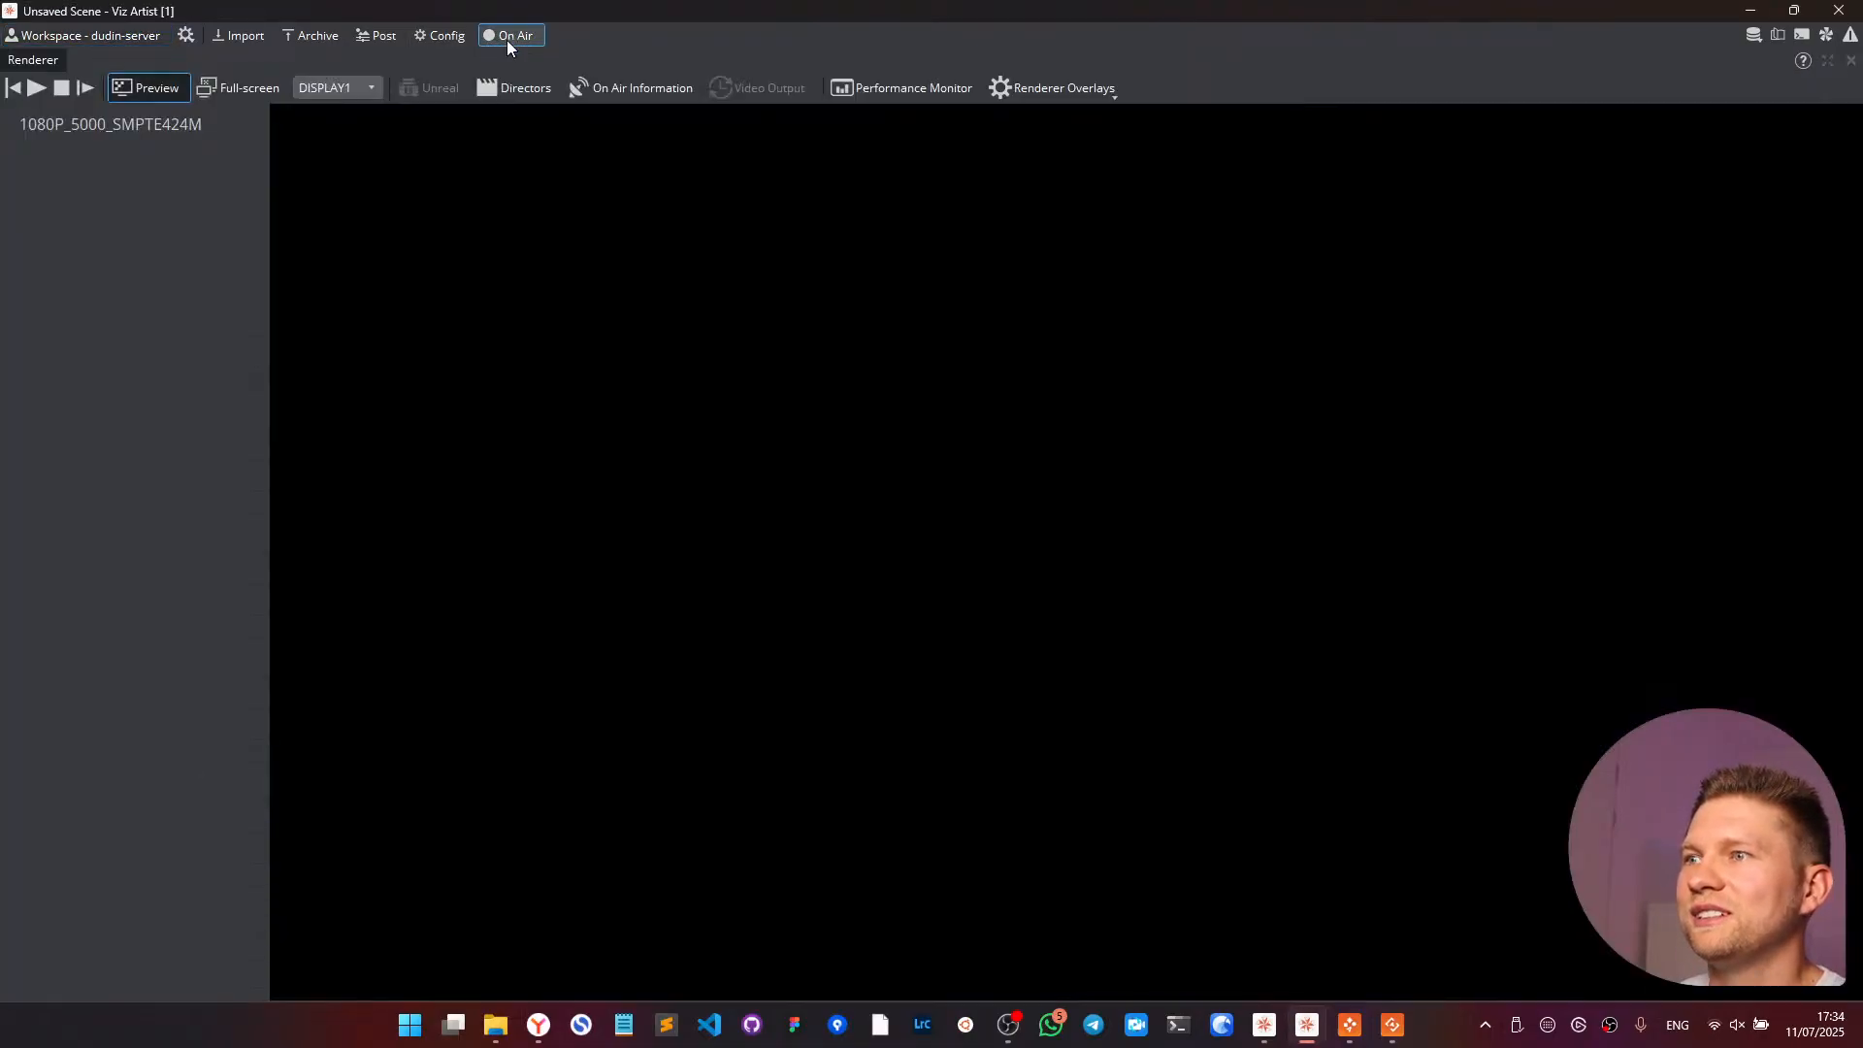
key("alt+Tab")
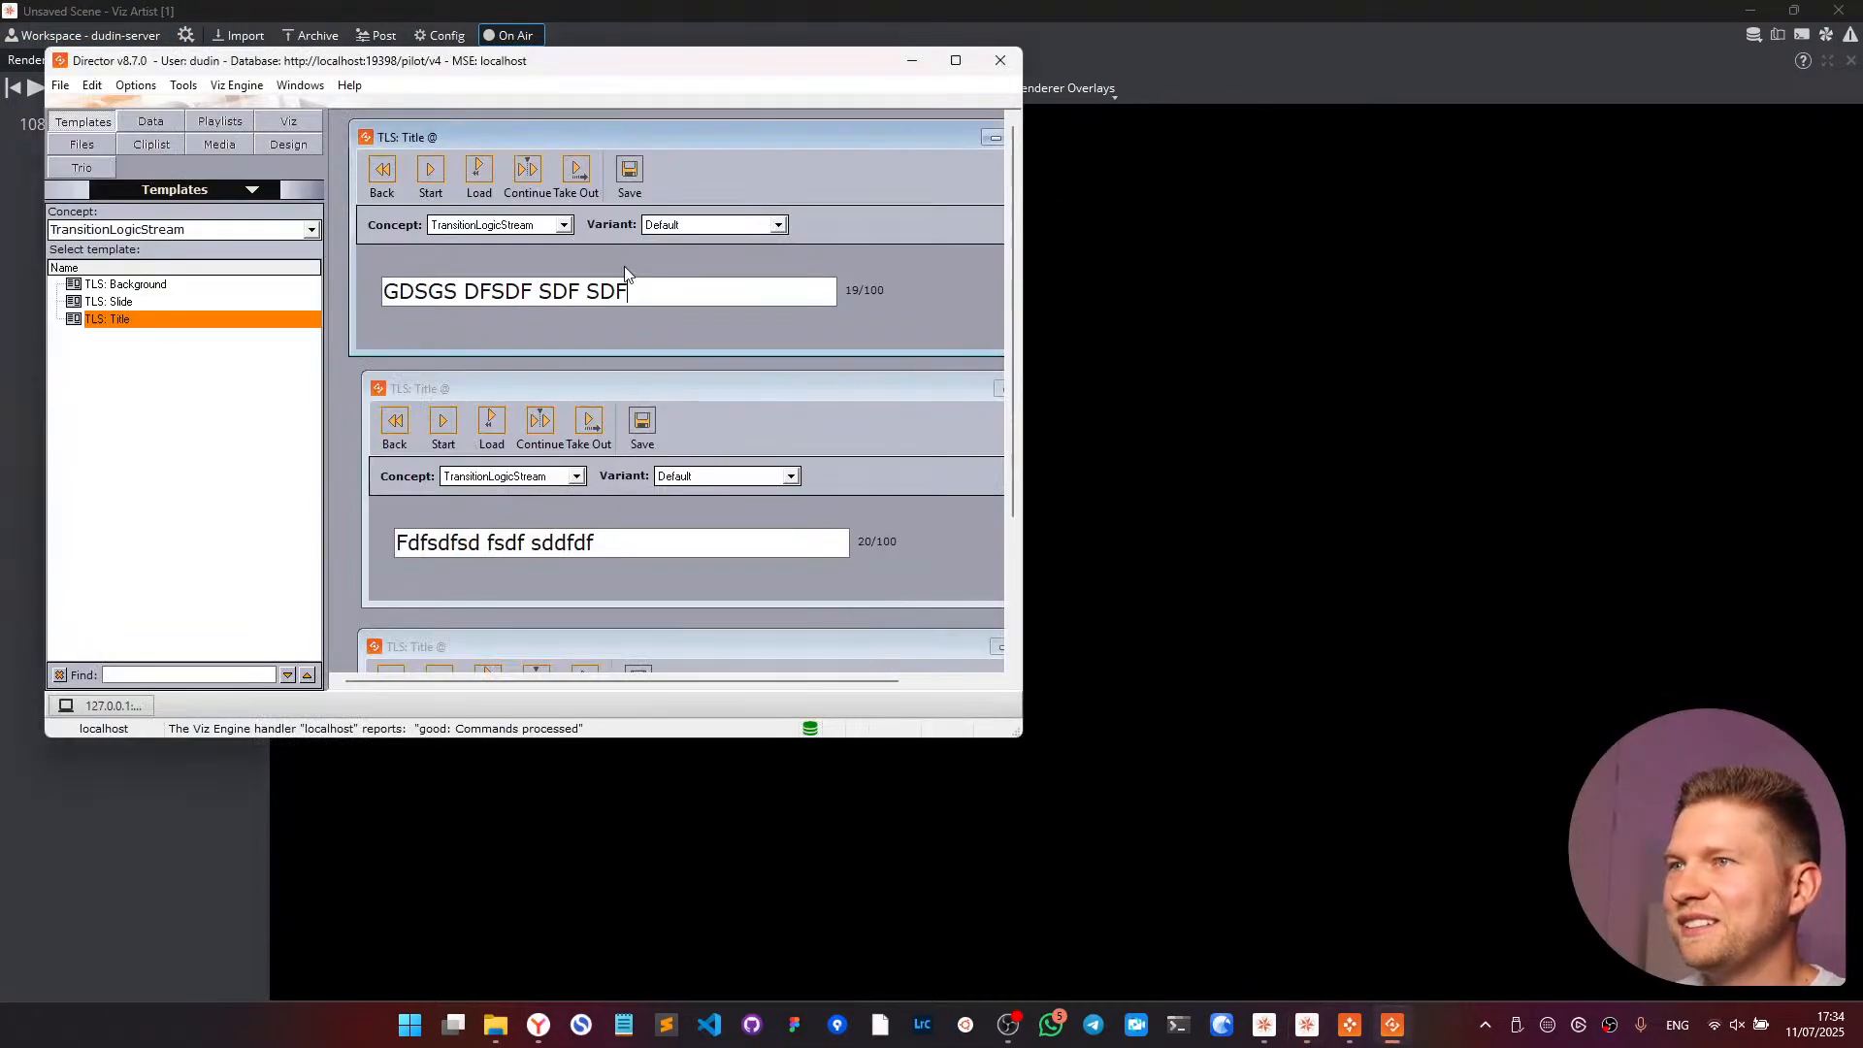
- Test the title on air by repeatedly starting "GDSGS DFSDF SDF SDF" and taking it out, ending with it started
left_click(444, 185)
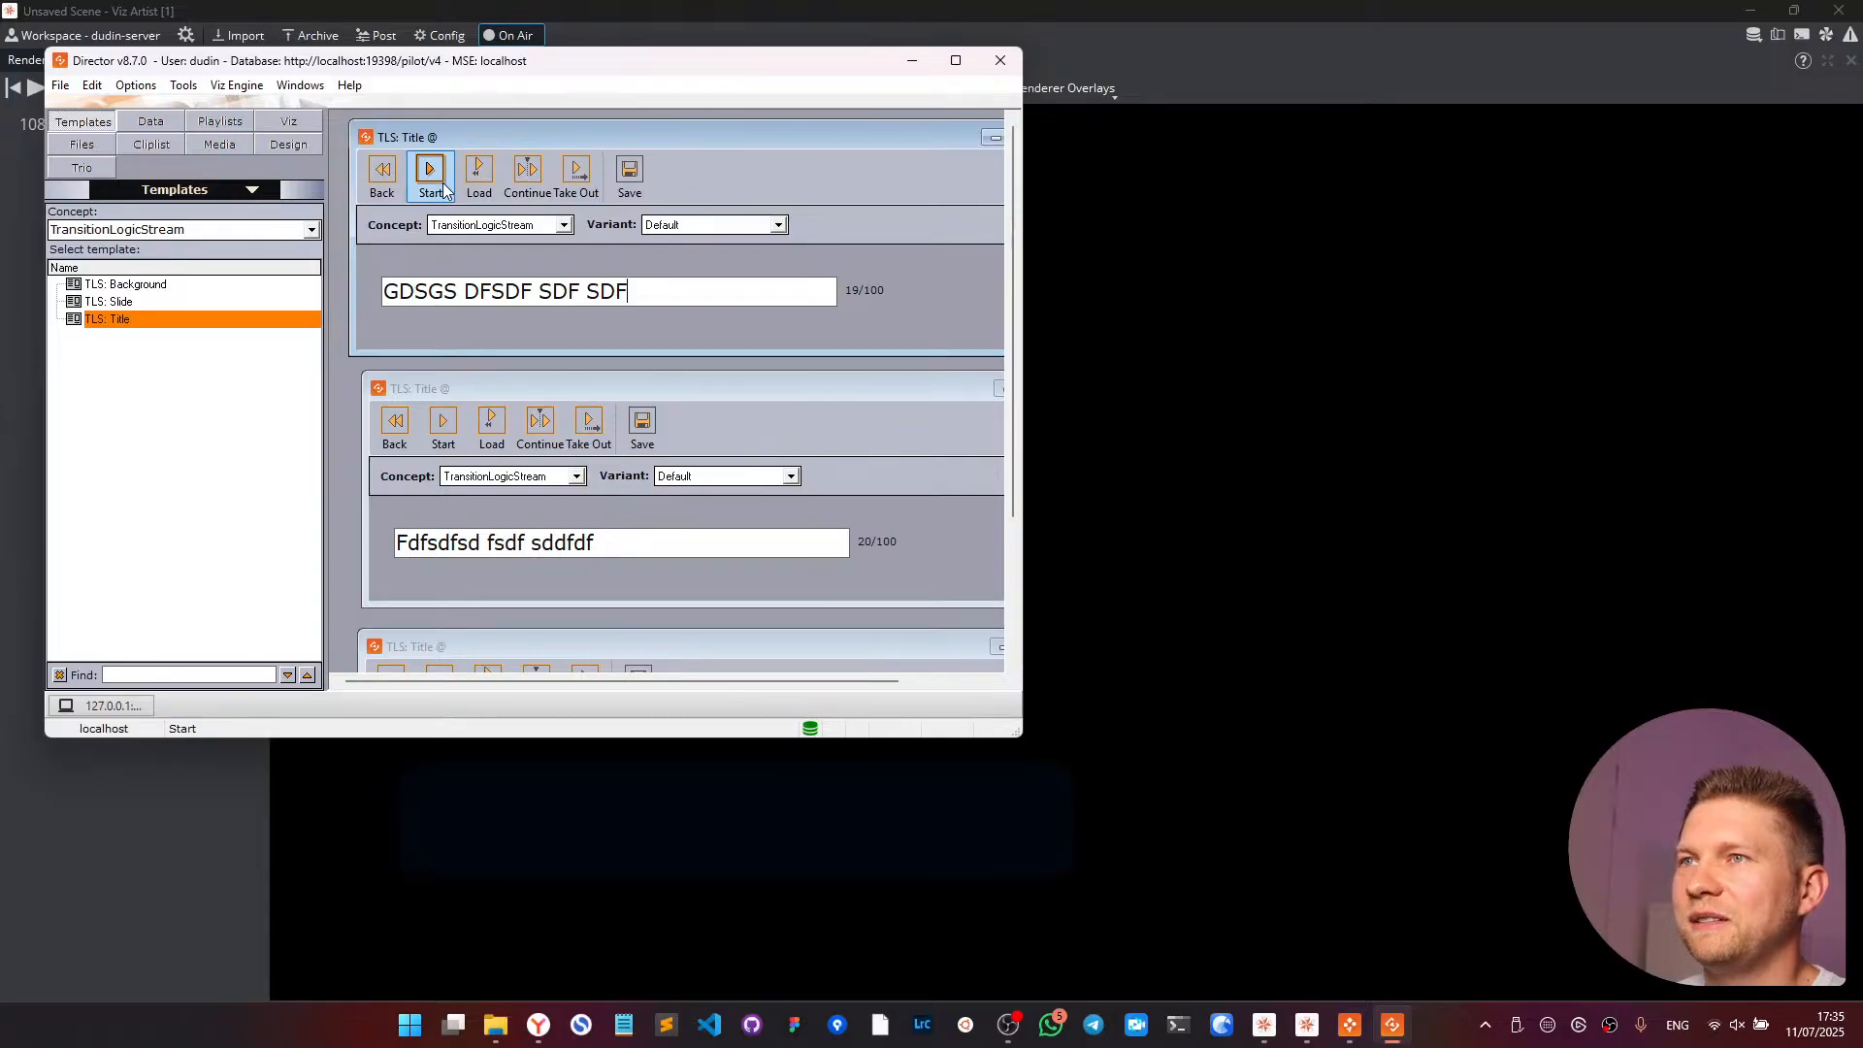
left_click(577, 175)
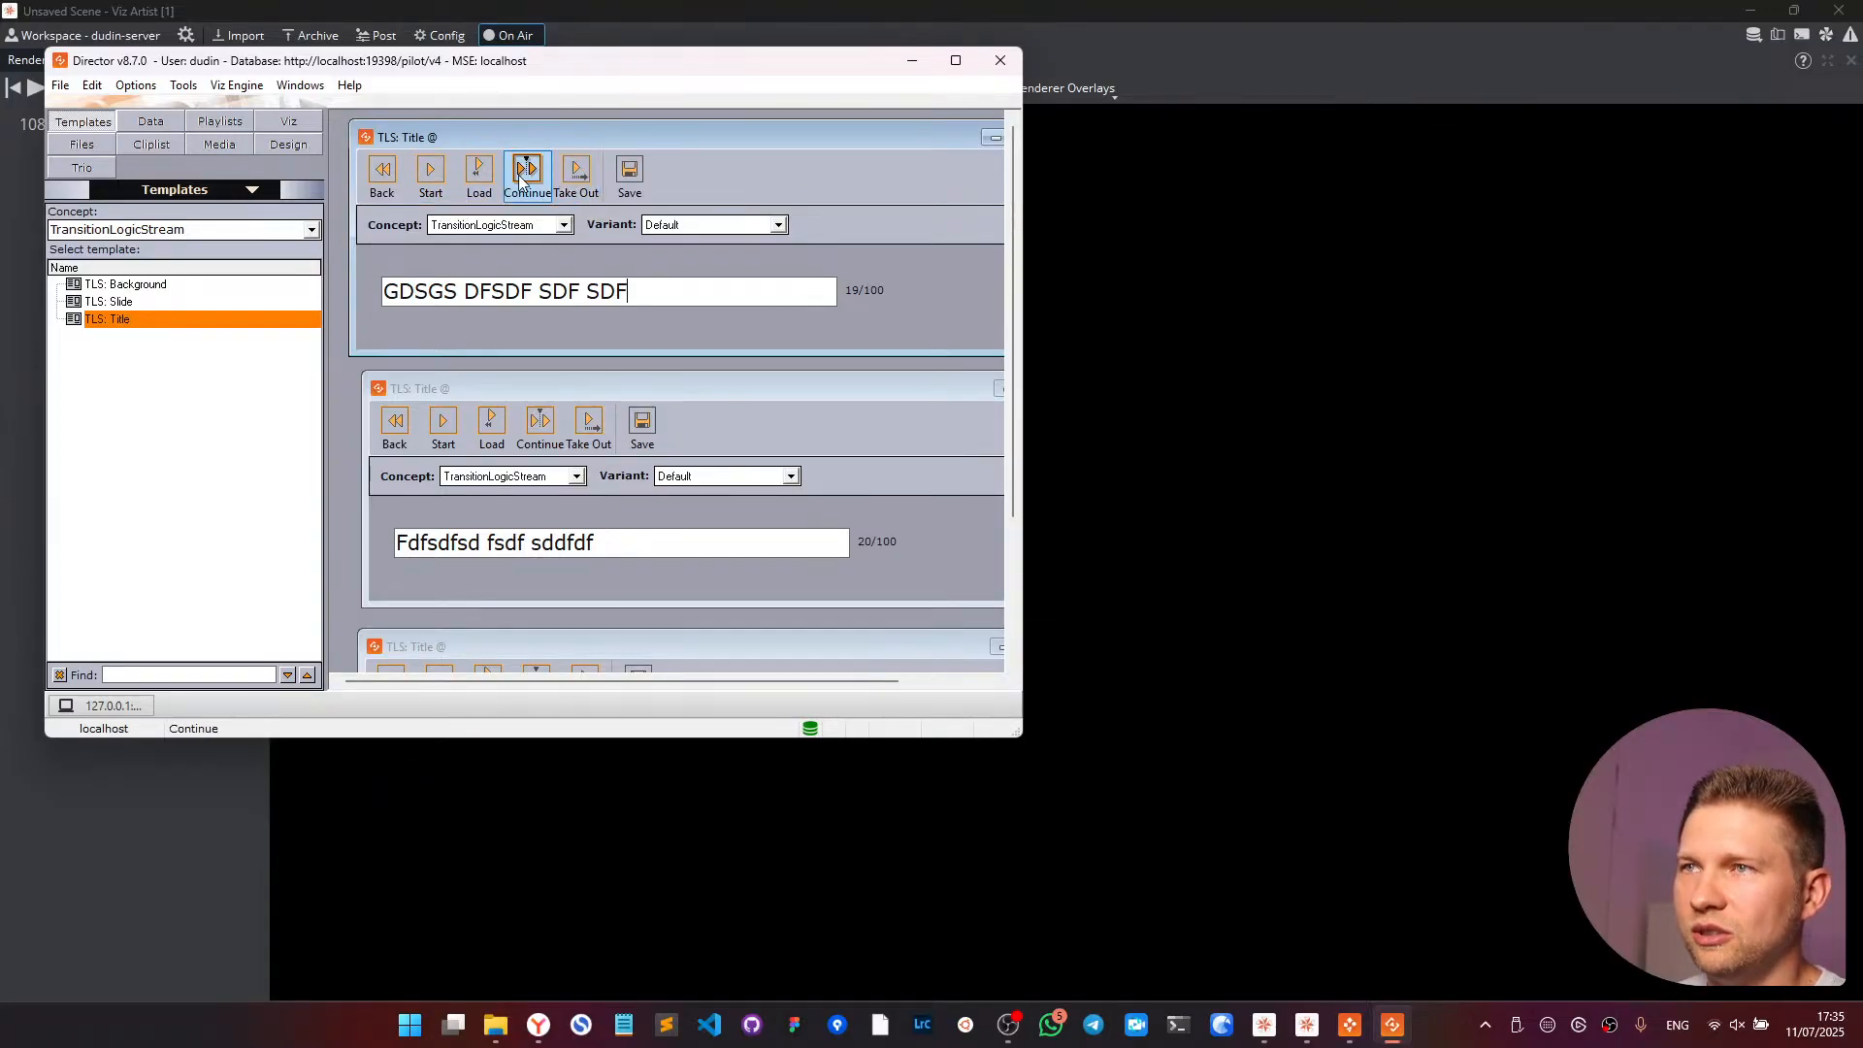
left_click(438, 180)
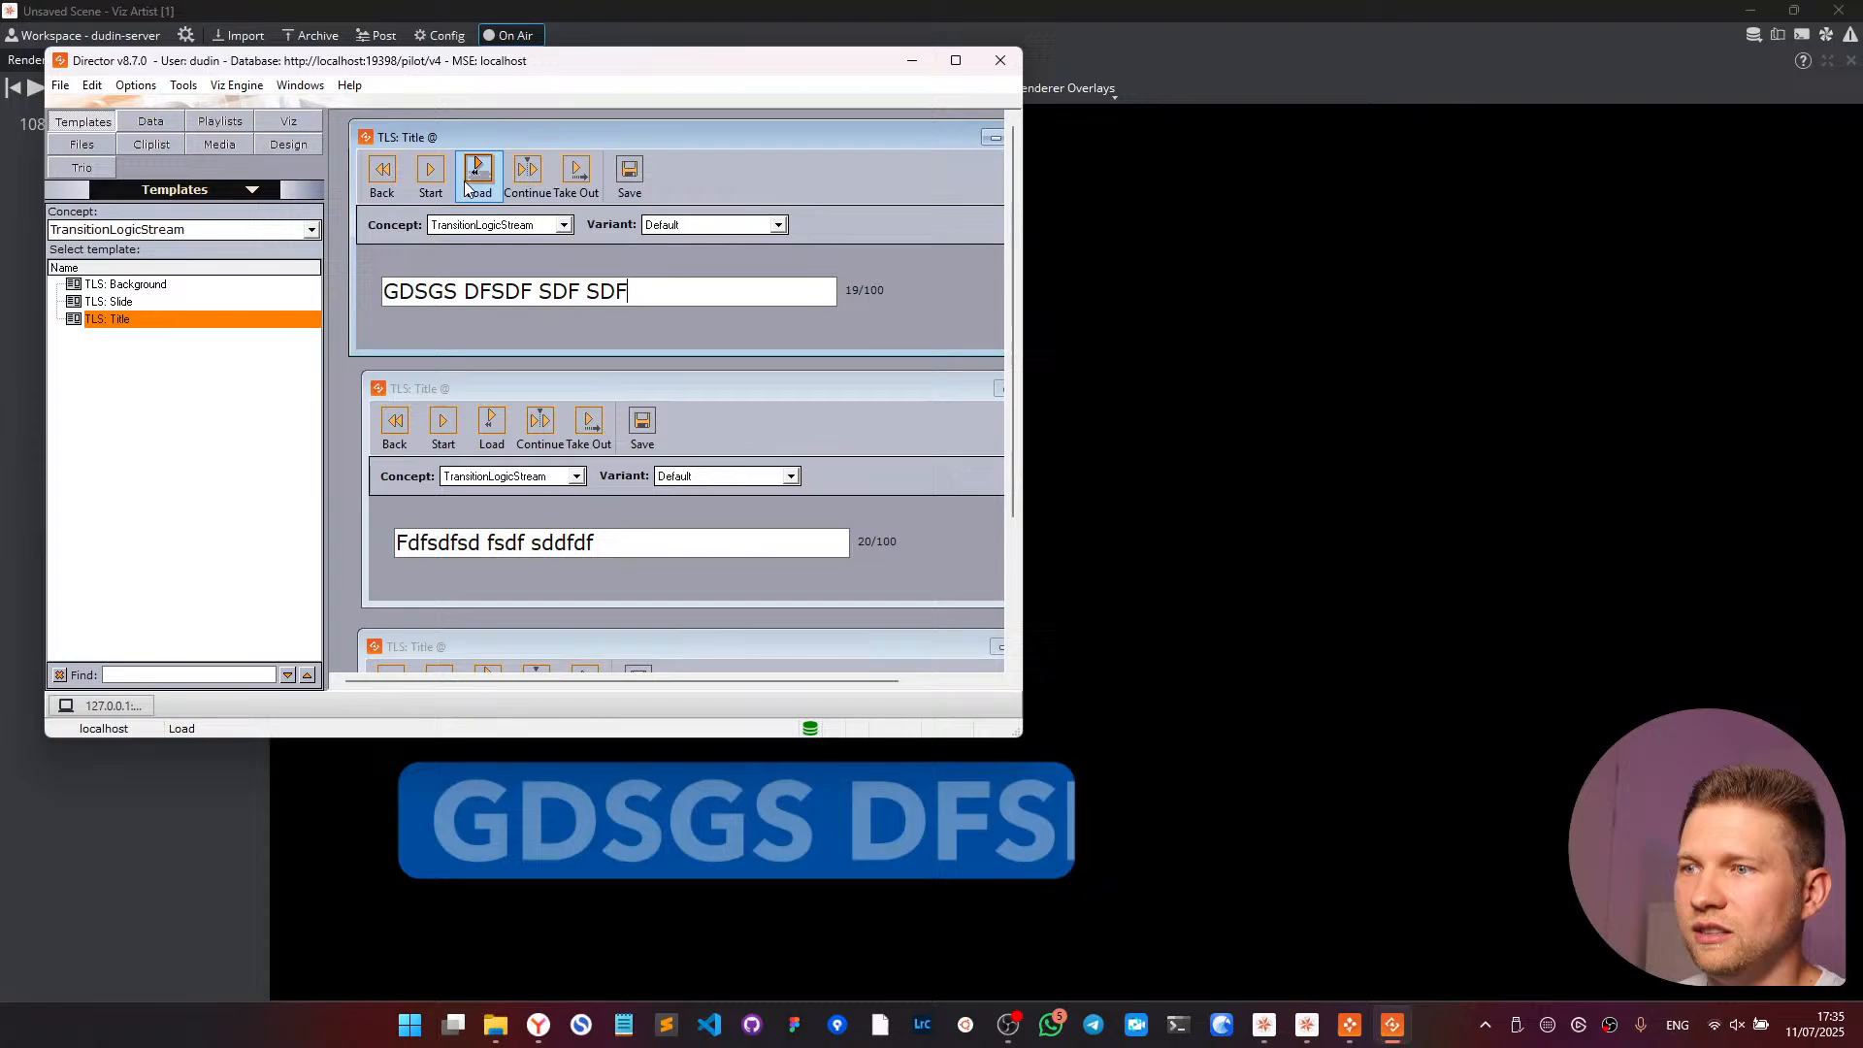
left_click(580, 175)
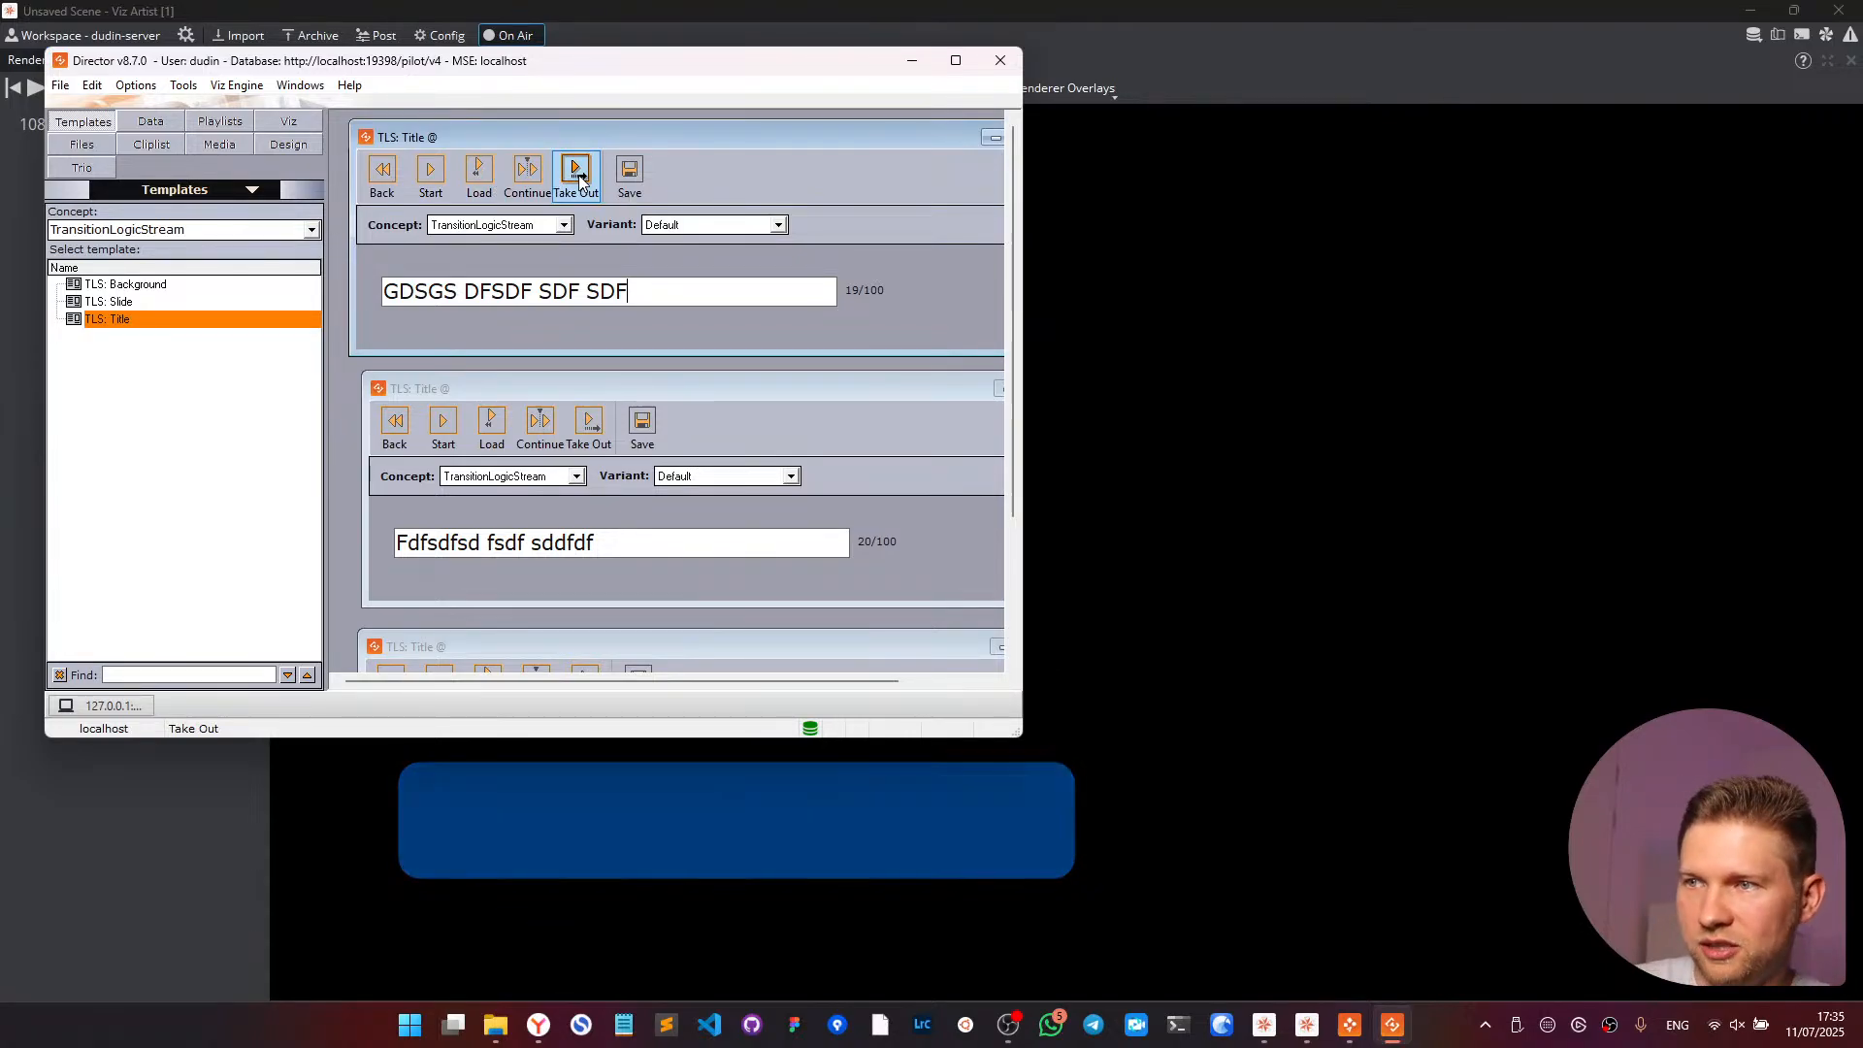
left_click(438, 178)
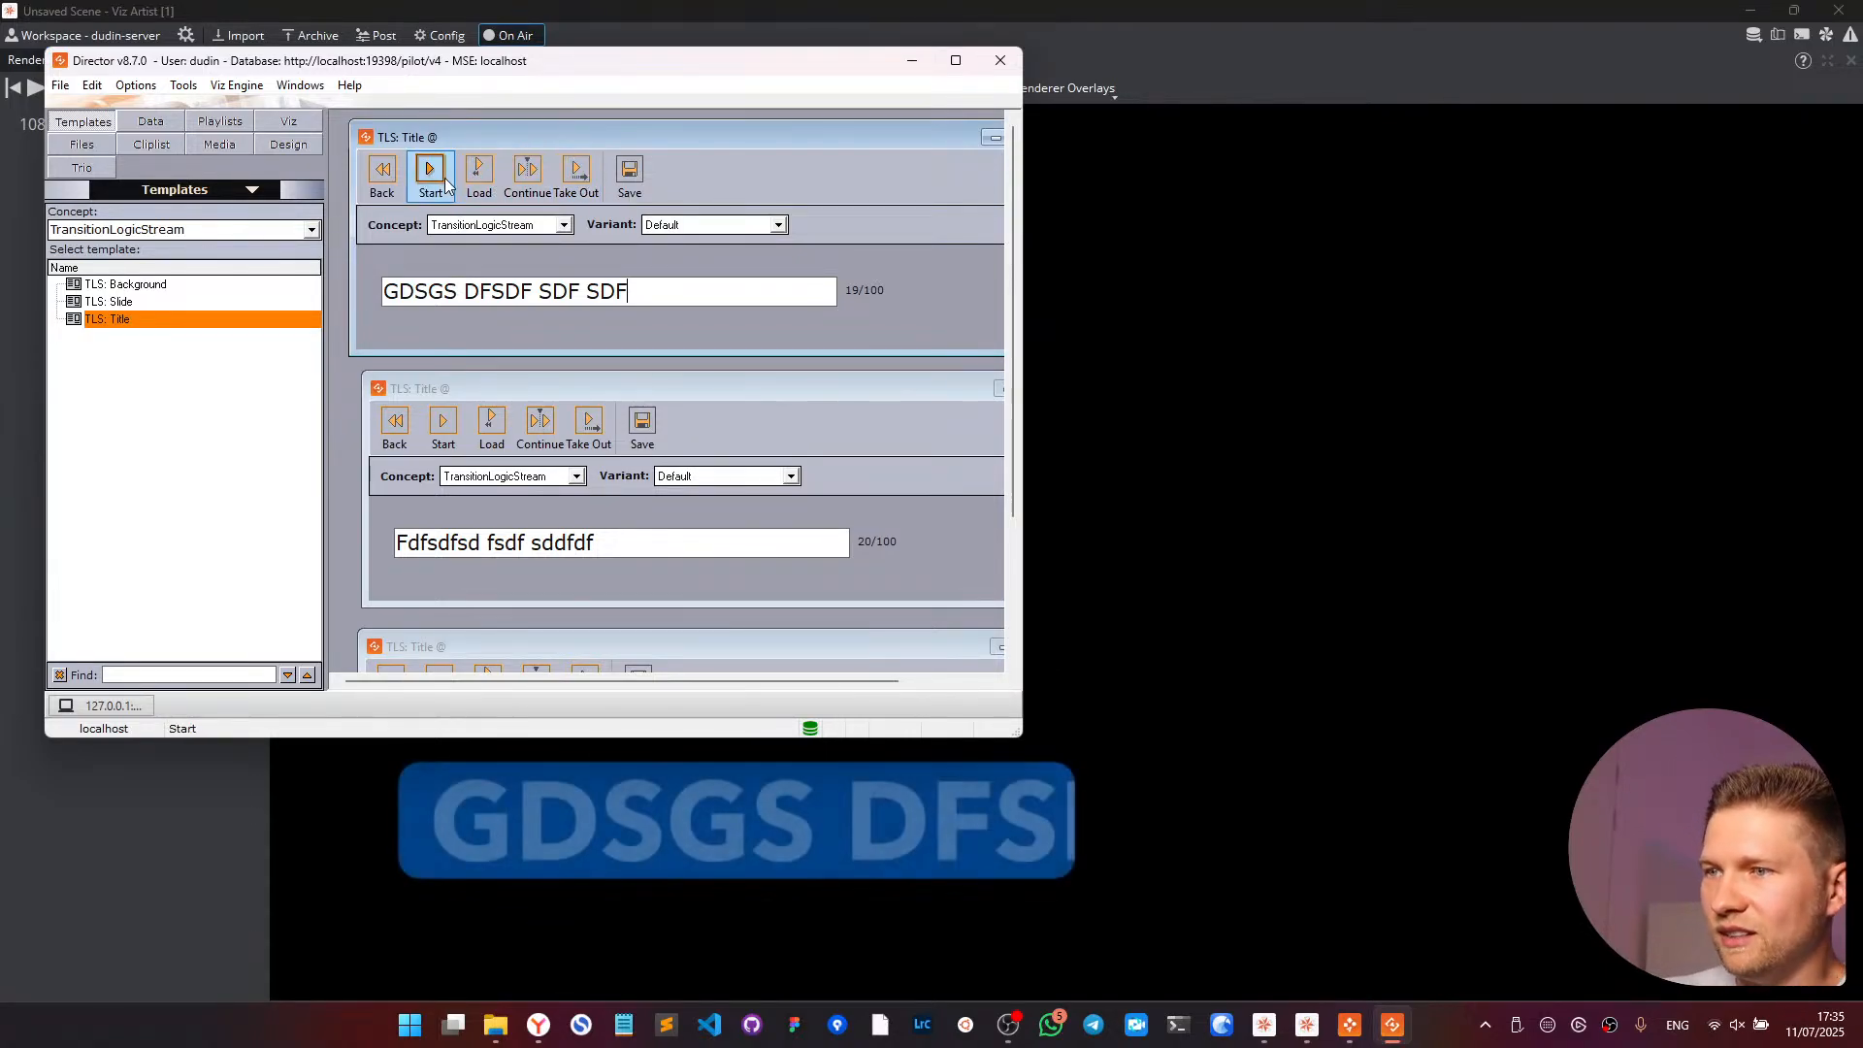
left_click(577, 177)
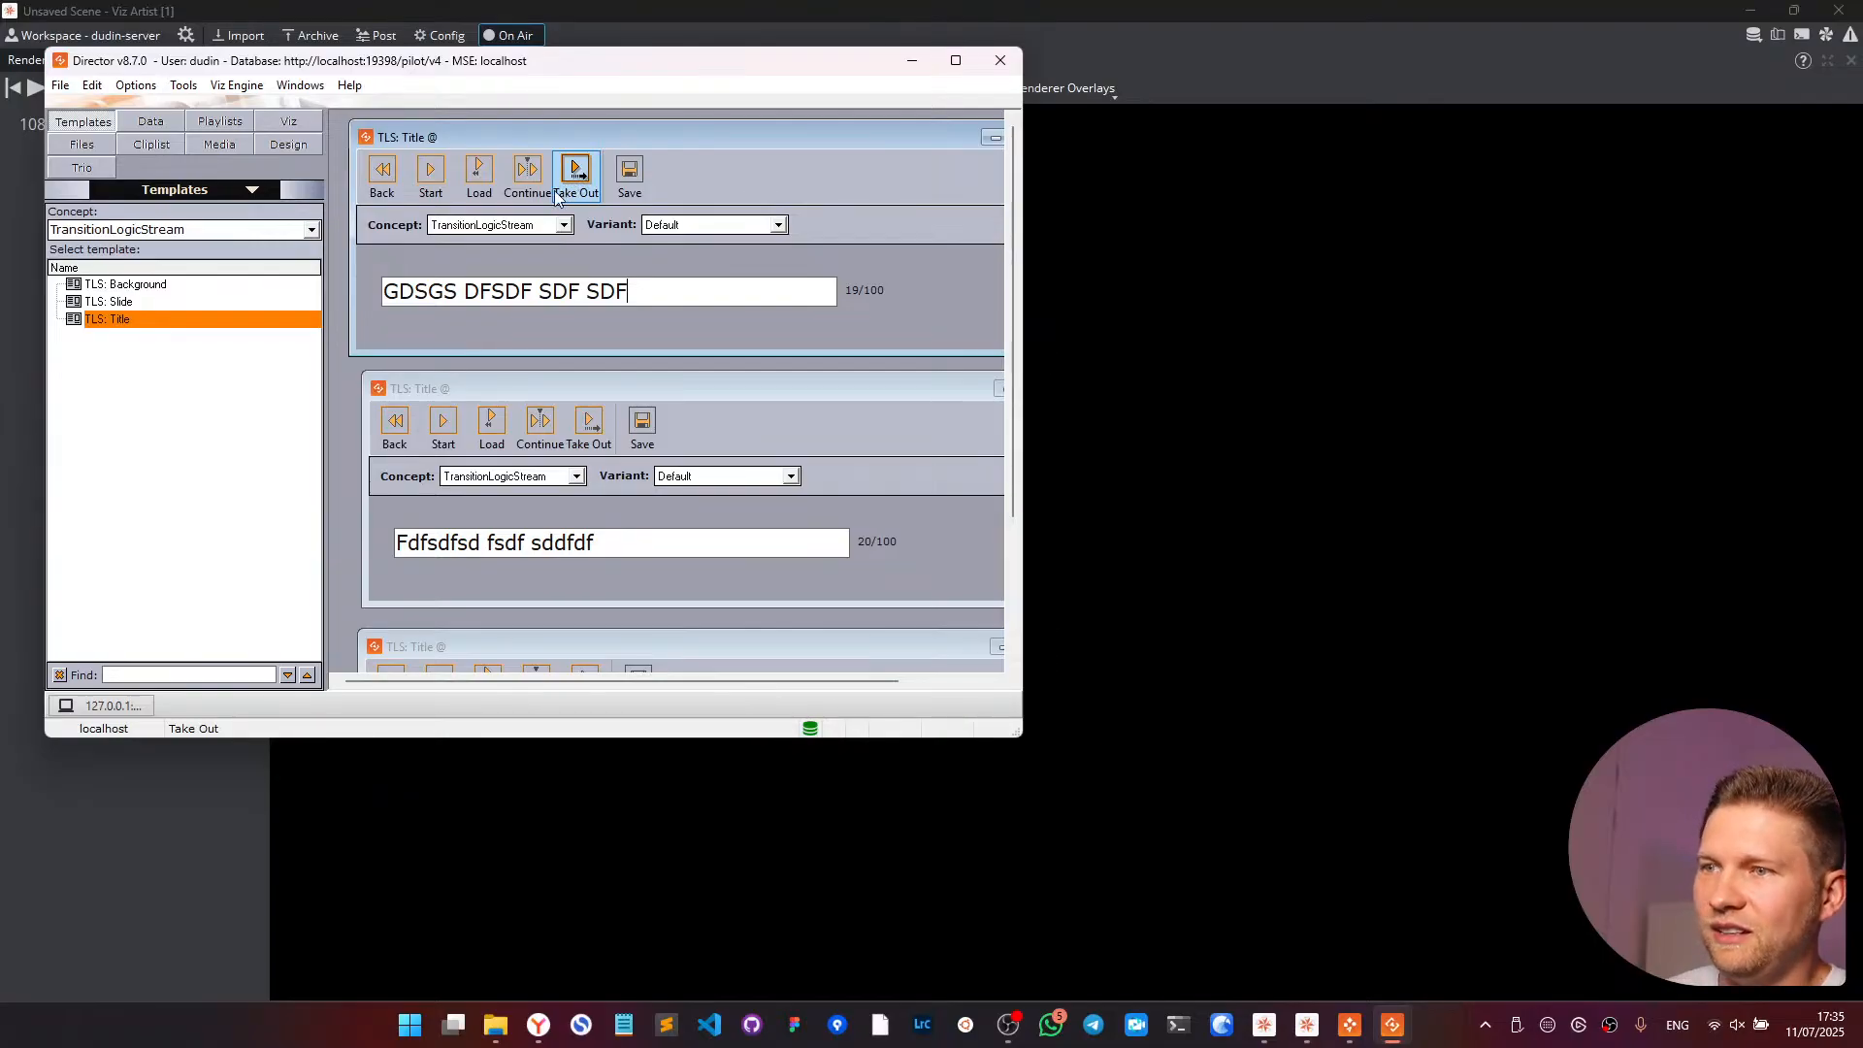
left_click(433, 180)
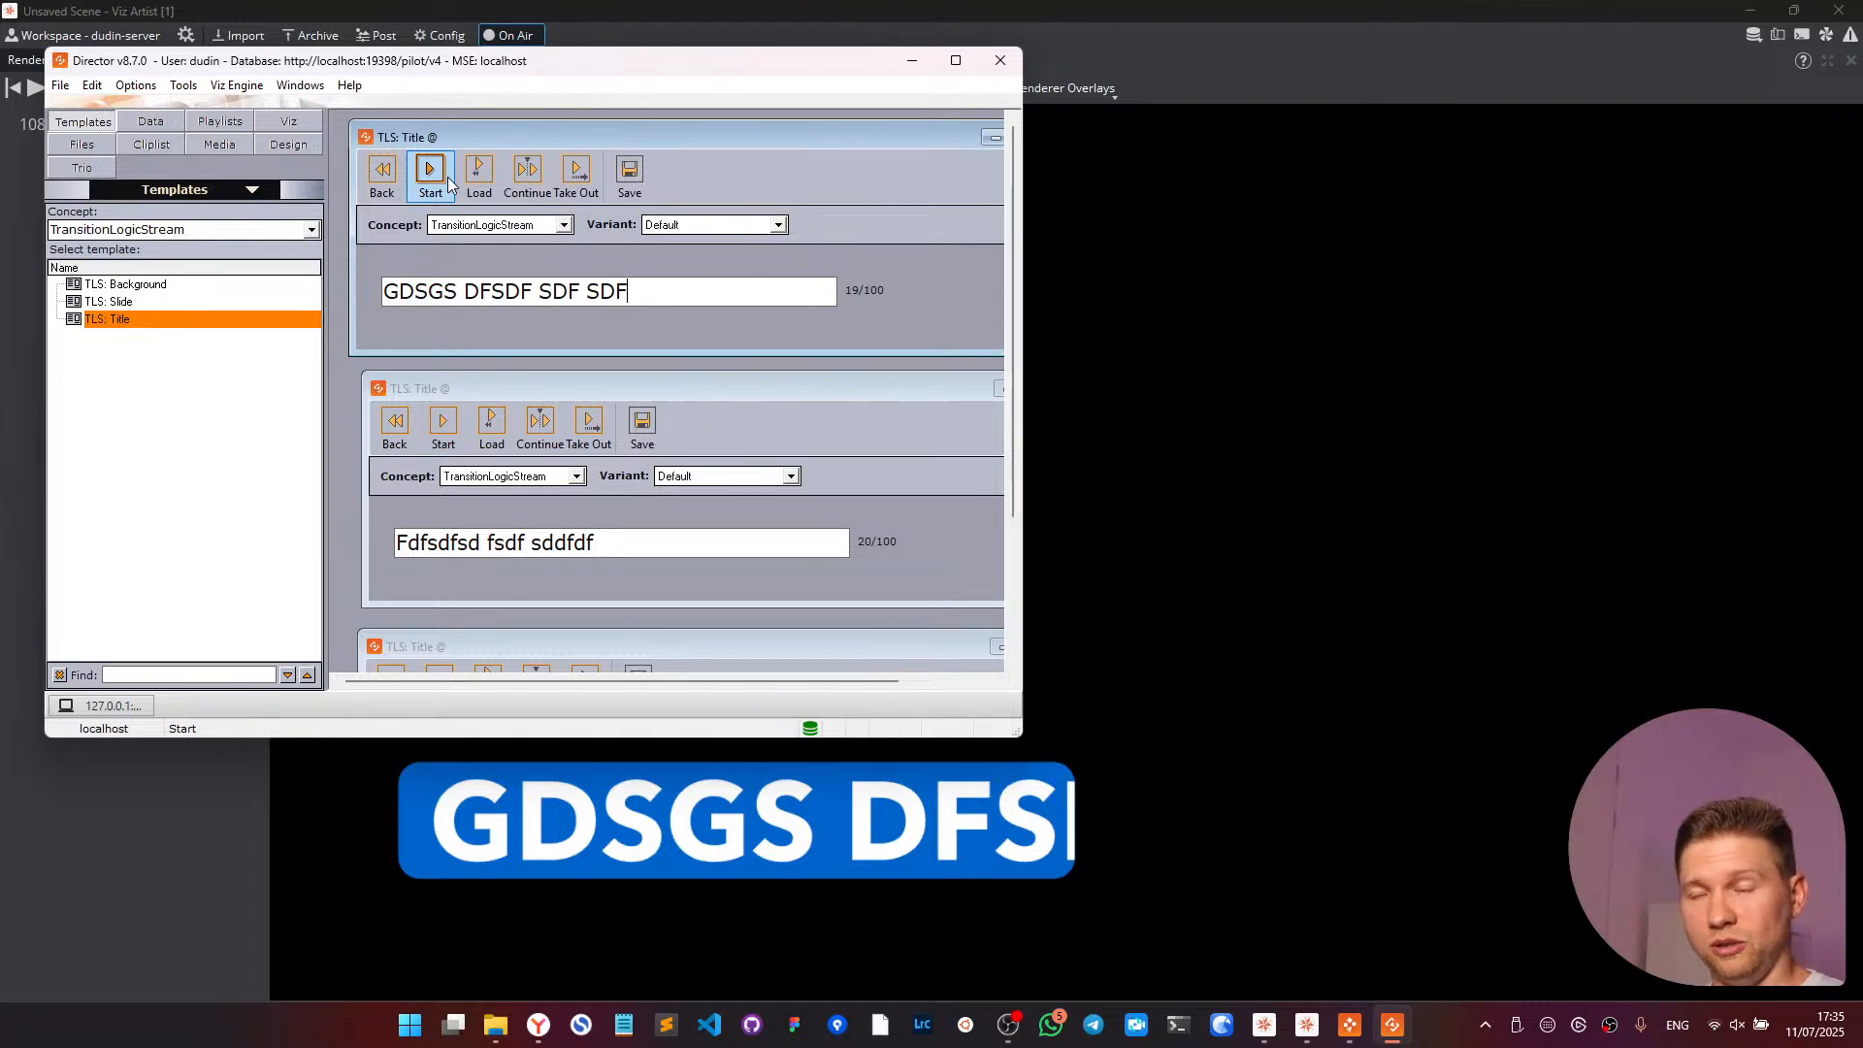
left_click(446, 177)
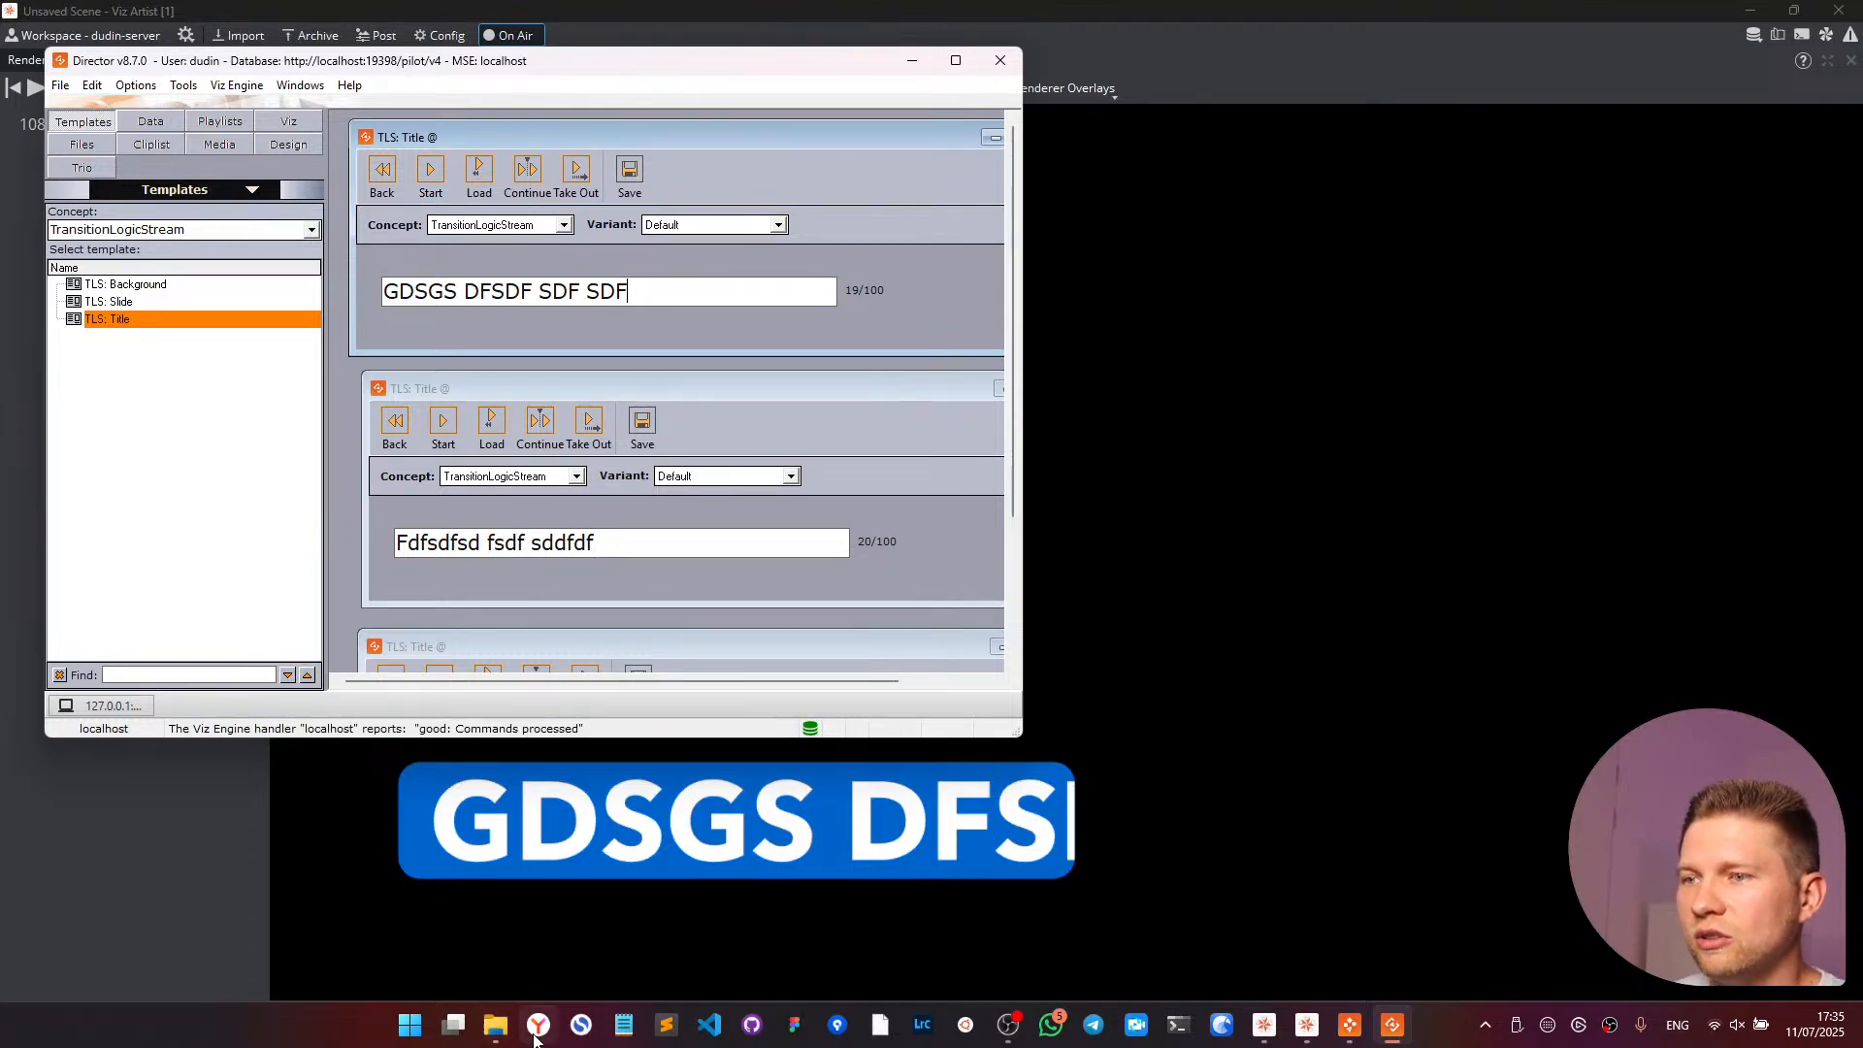
- Switch back to the Viz Artist workspace with the Main scene open and widen the Scene Tree panel
mouse_move(540, 1034)
left_click(155, 865)
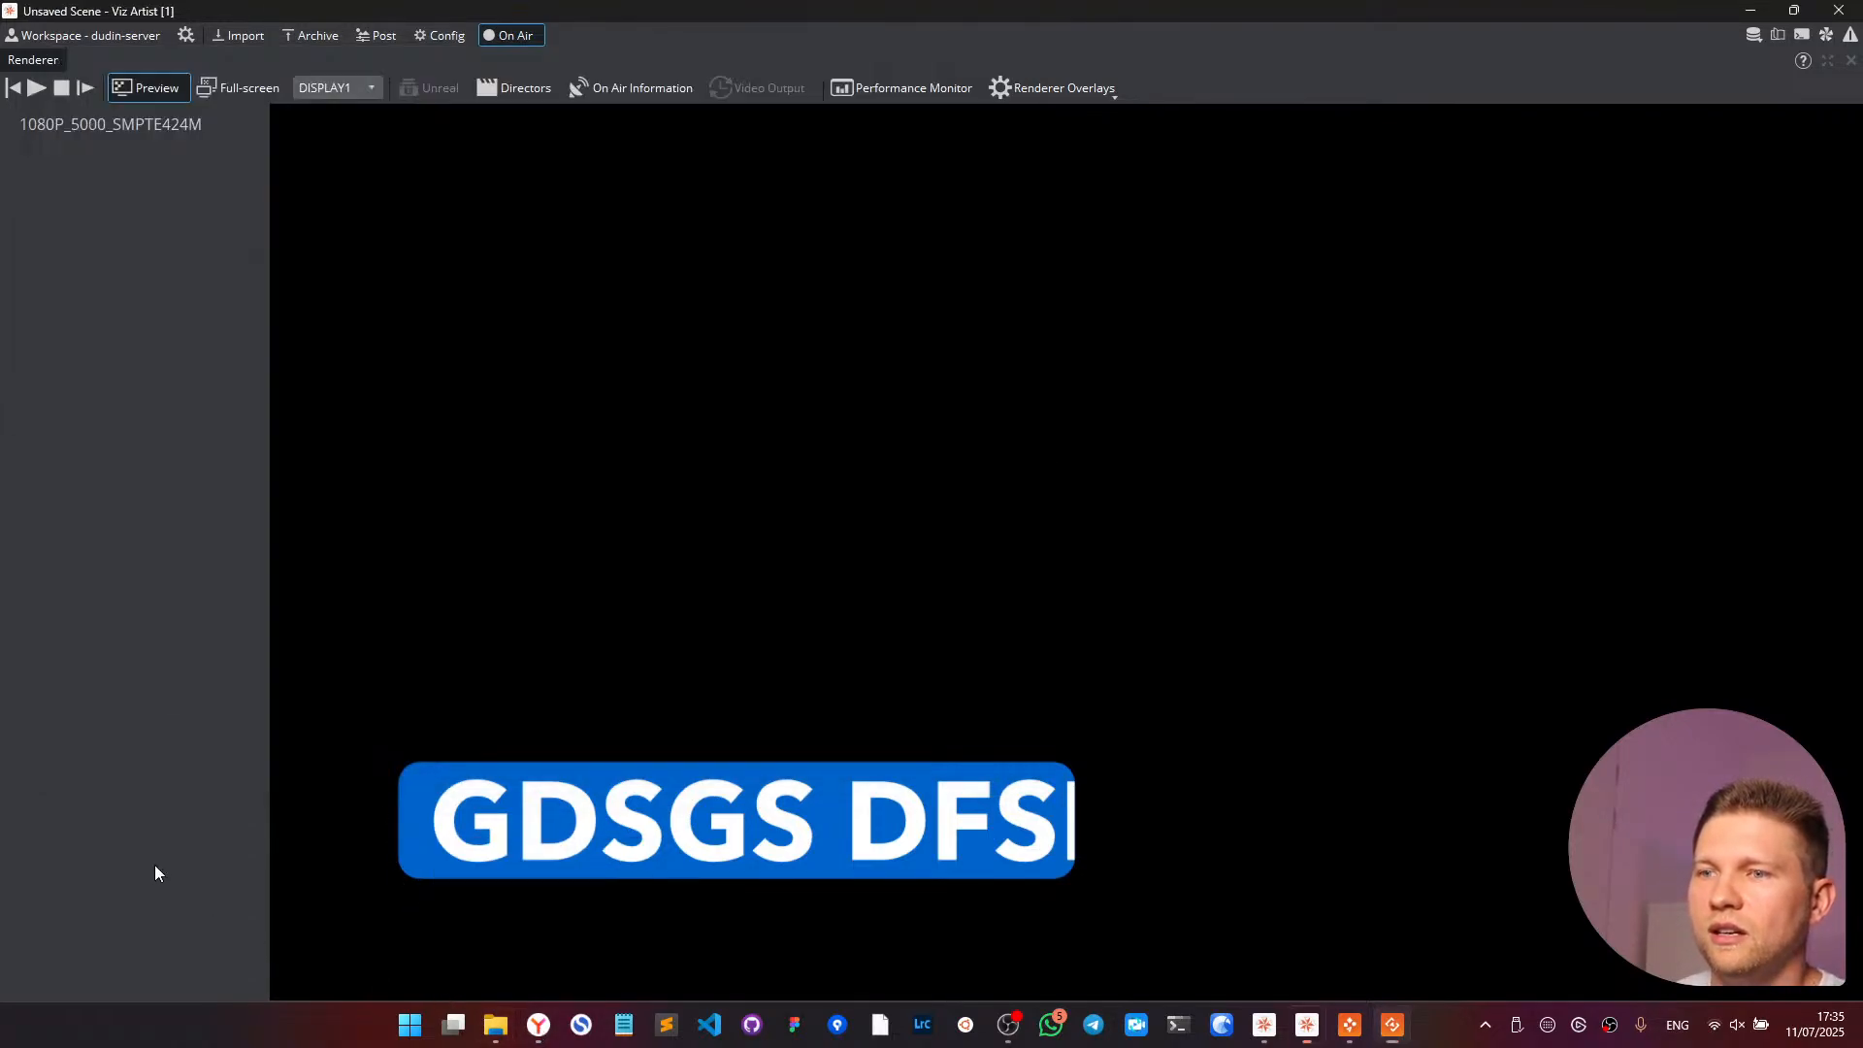
left_click(55, 36)
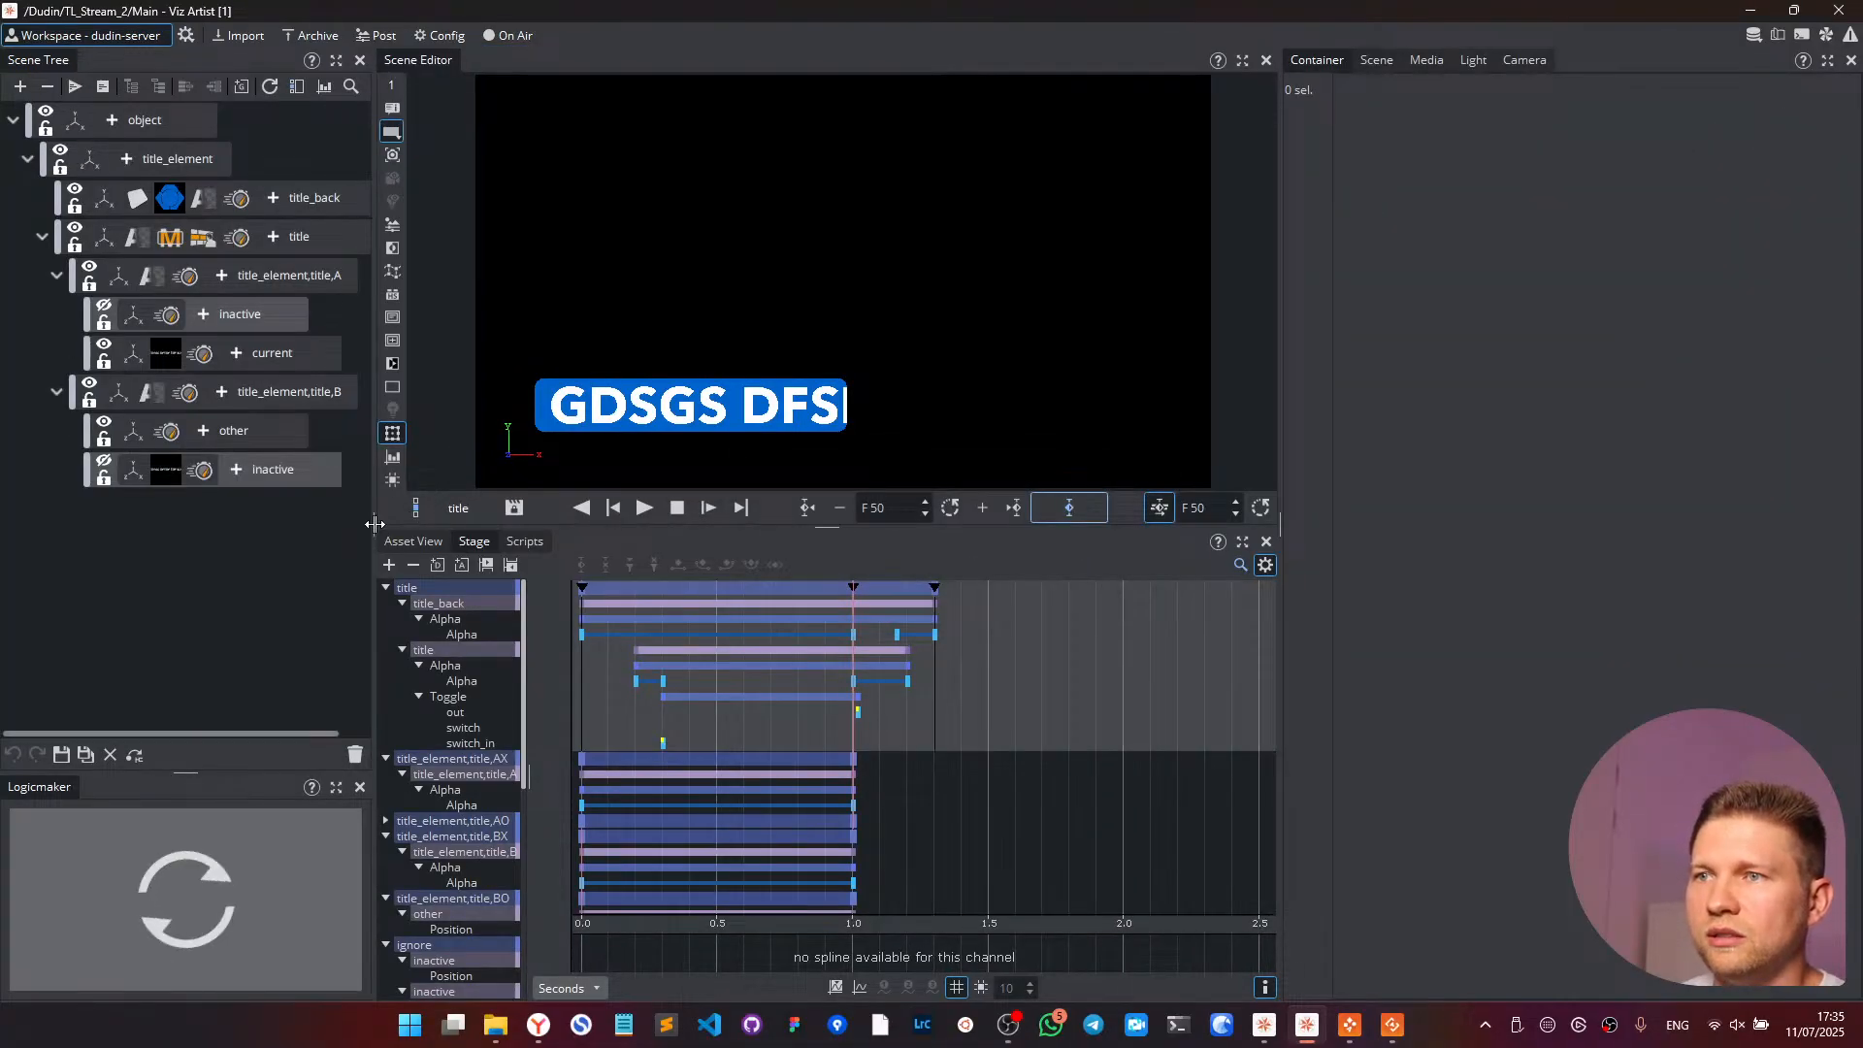
left_click_drag(372, 531, 467, 529)
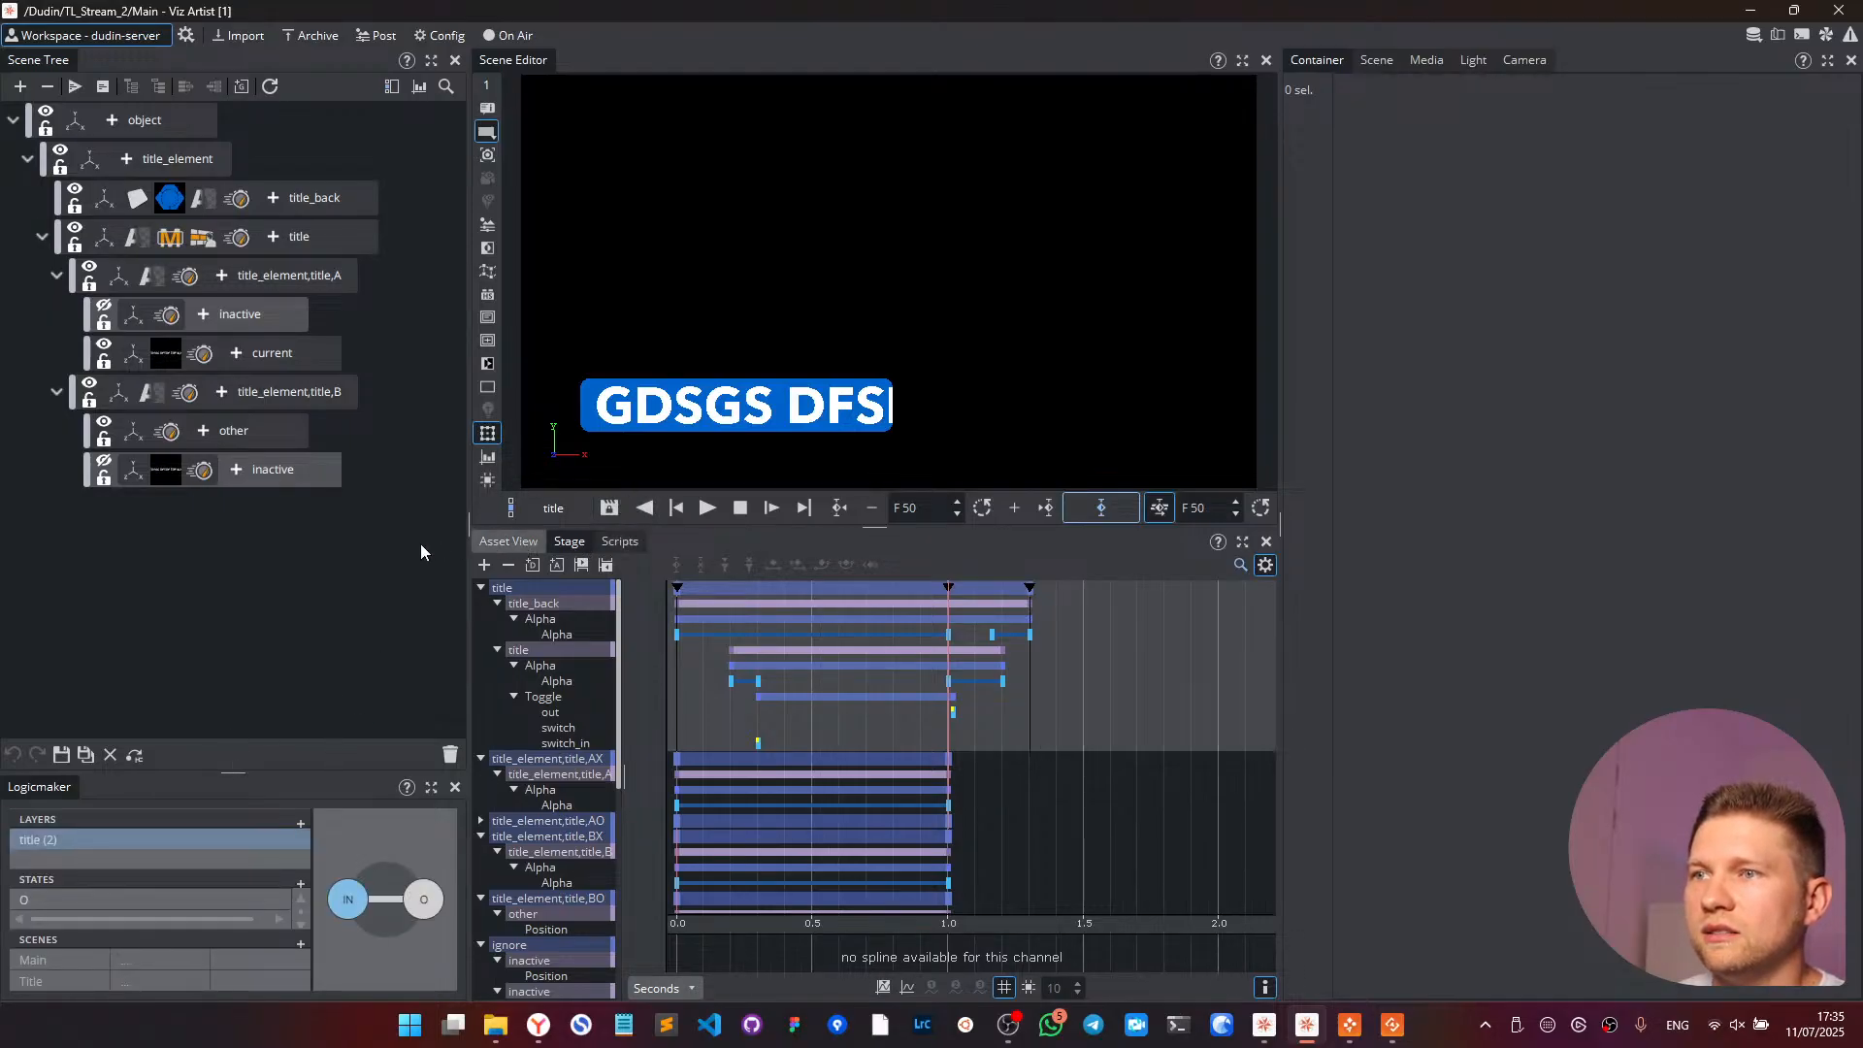
- Add the Text BG plugin to the title_back container
left_click(274, 199)
type("te")
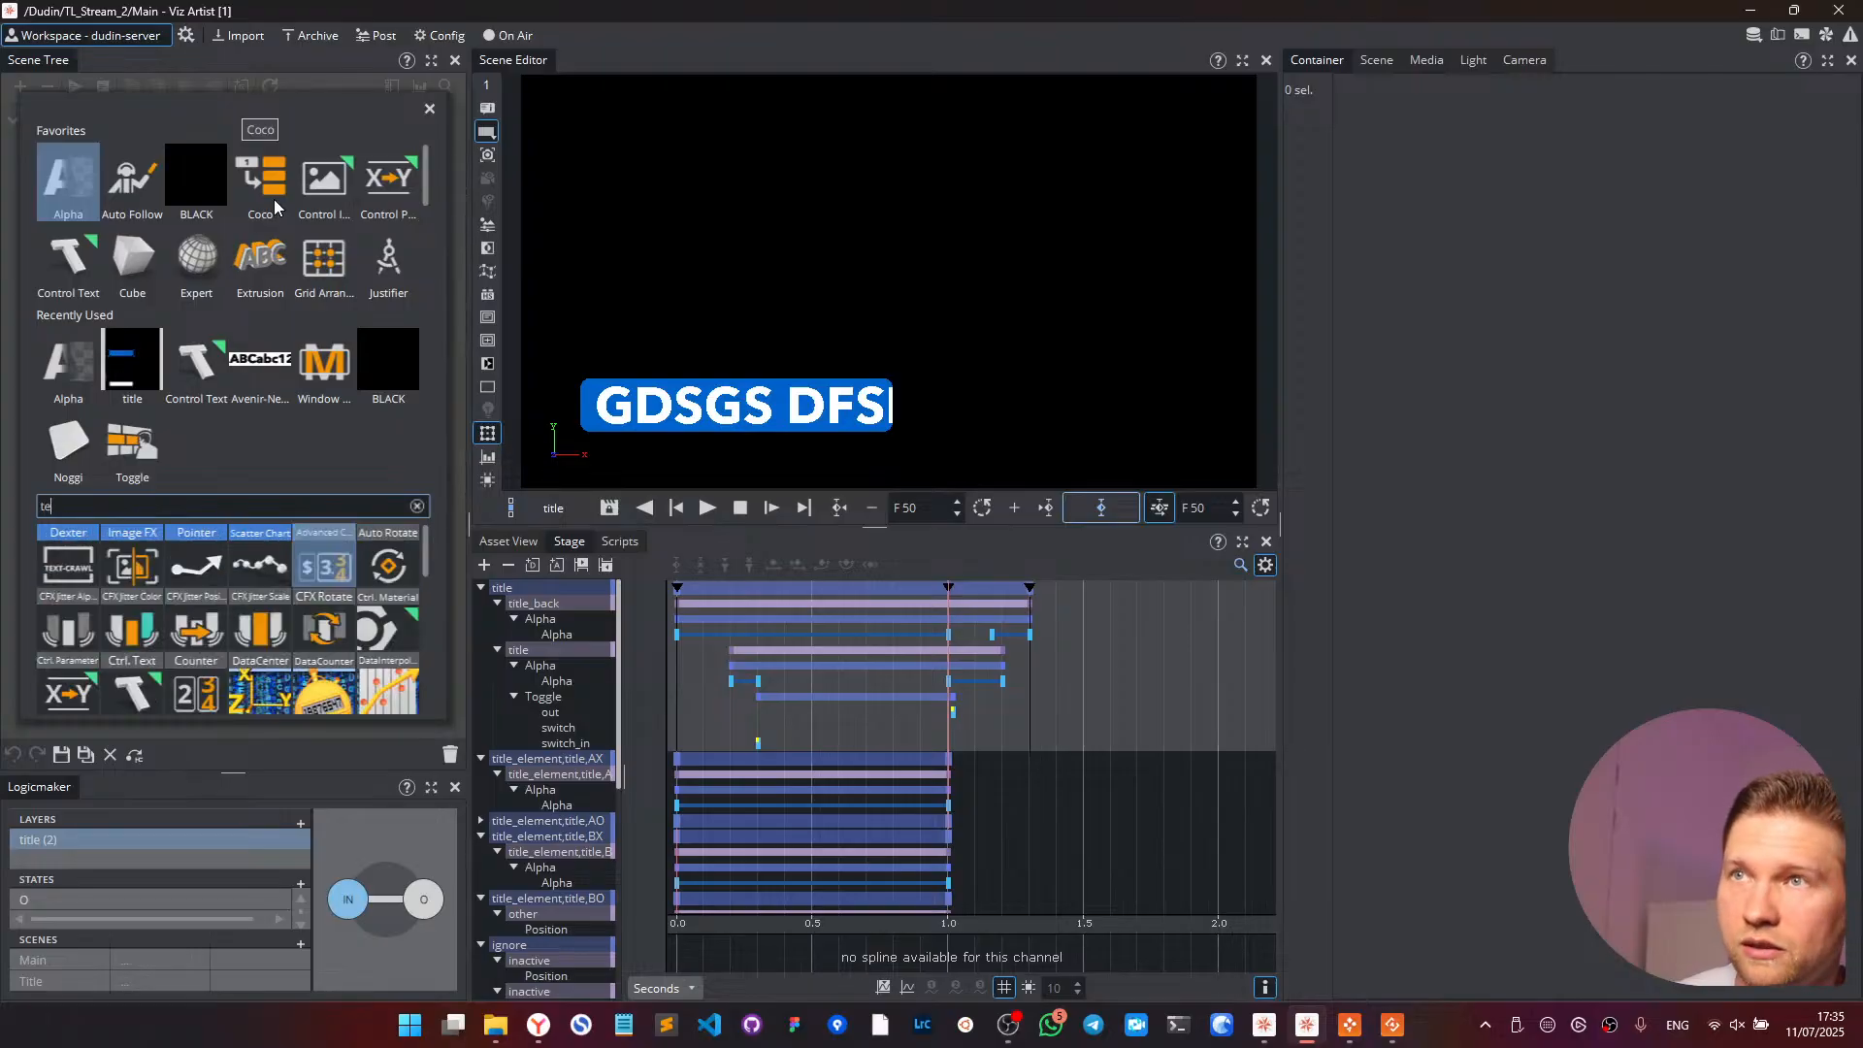
type("xtbg")
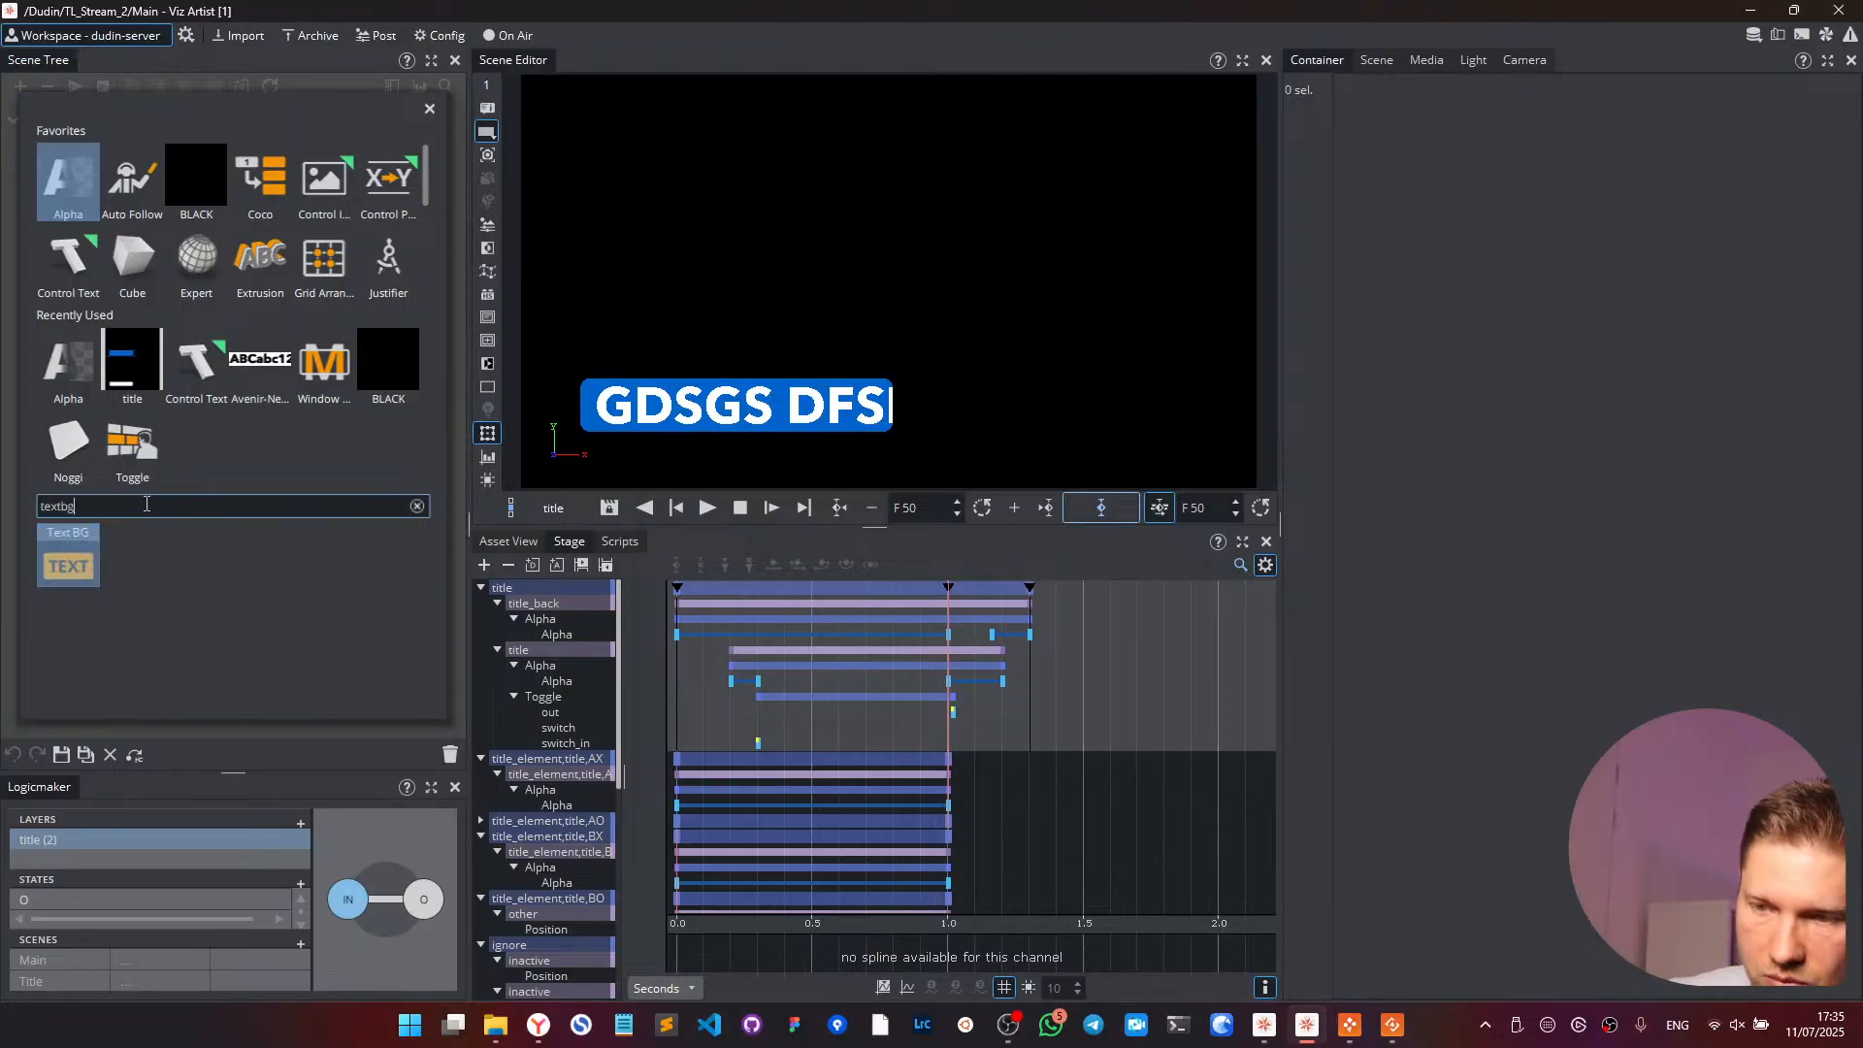
left_click(72, 554)
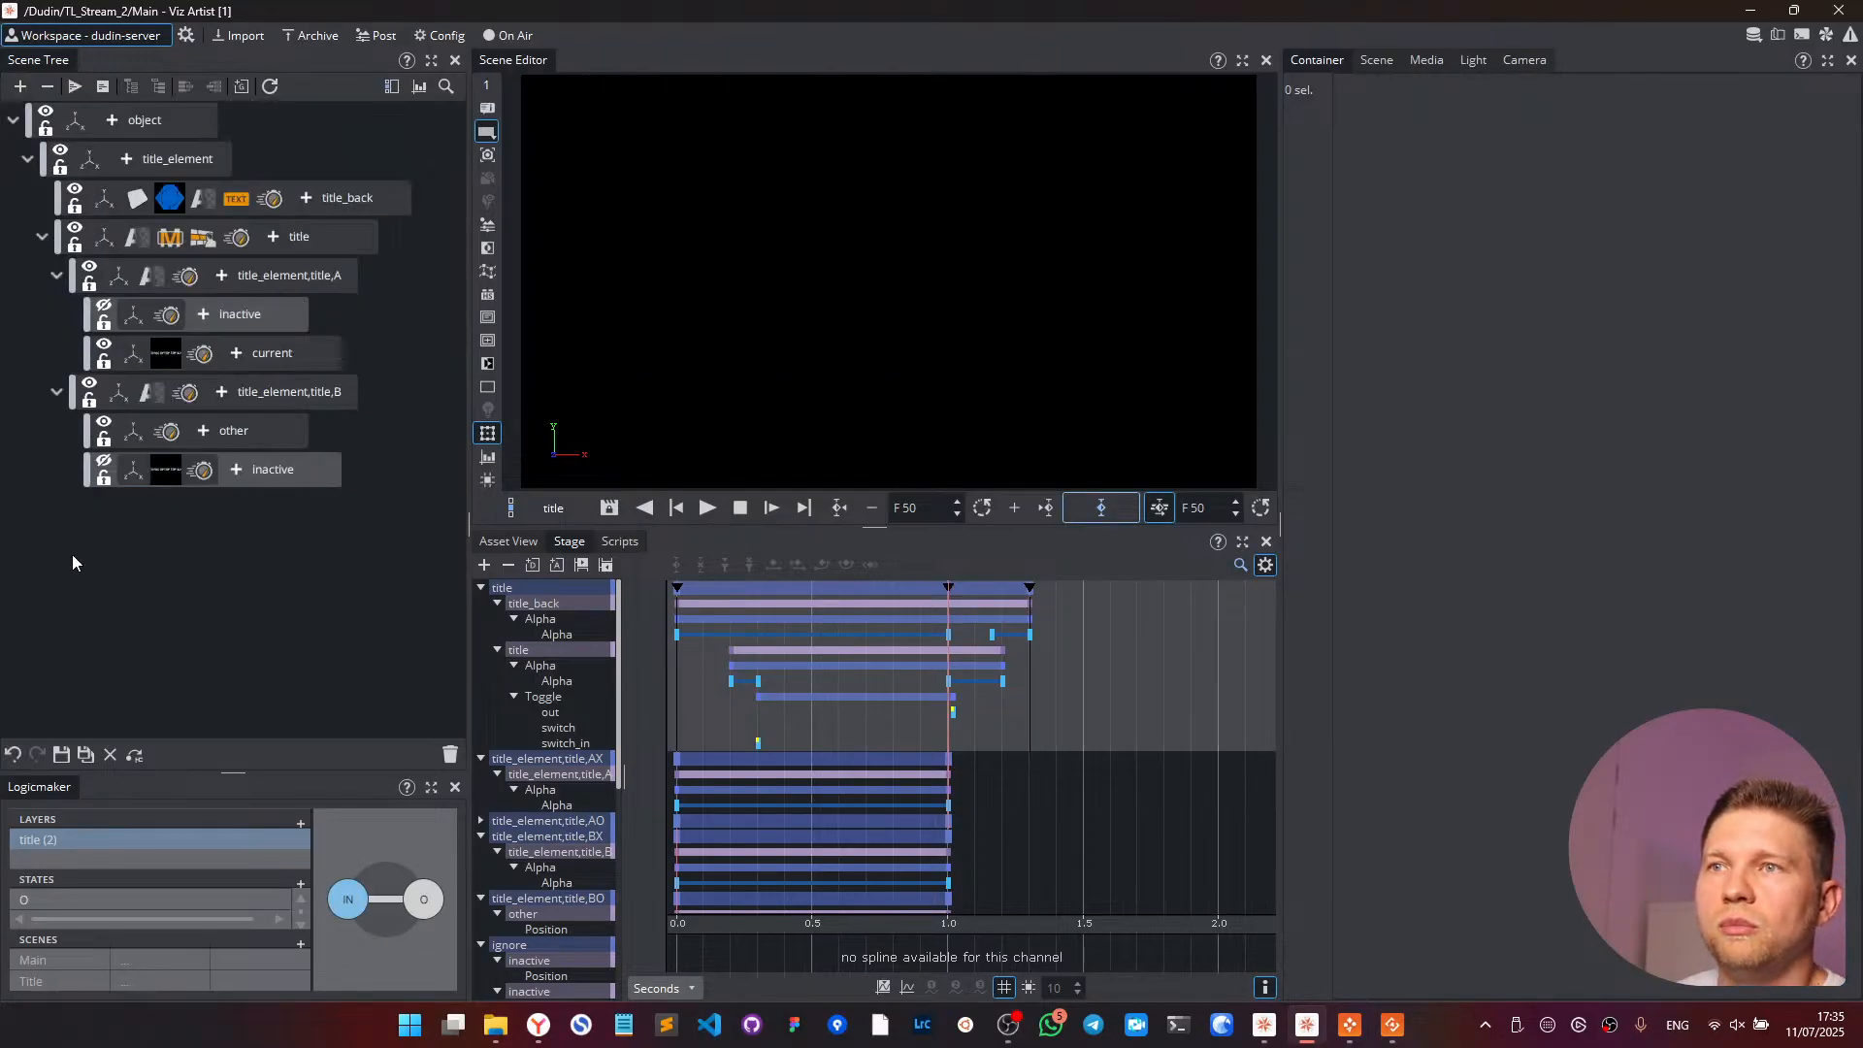
- Set the Text Container of title_back's Text BG plugin to NEXT
left_click(236, 202)
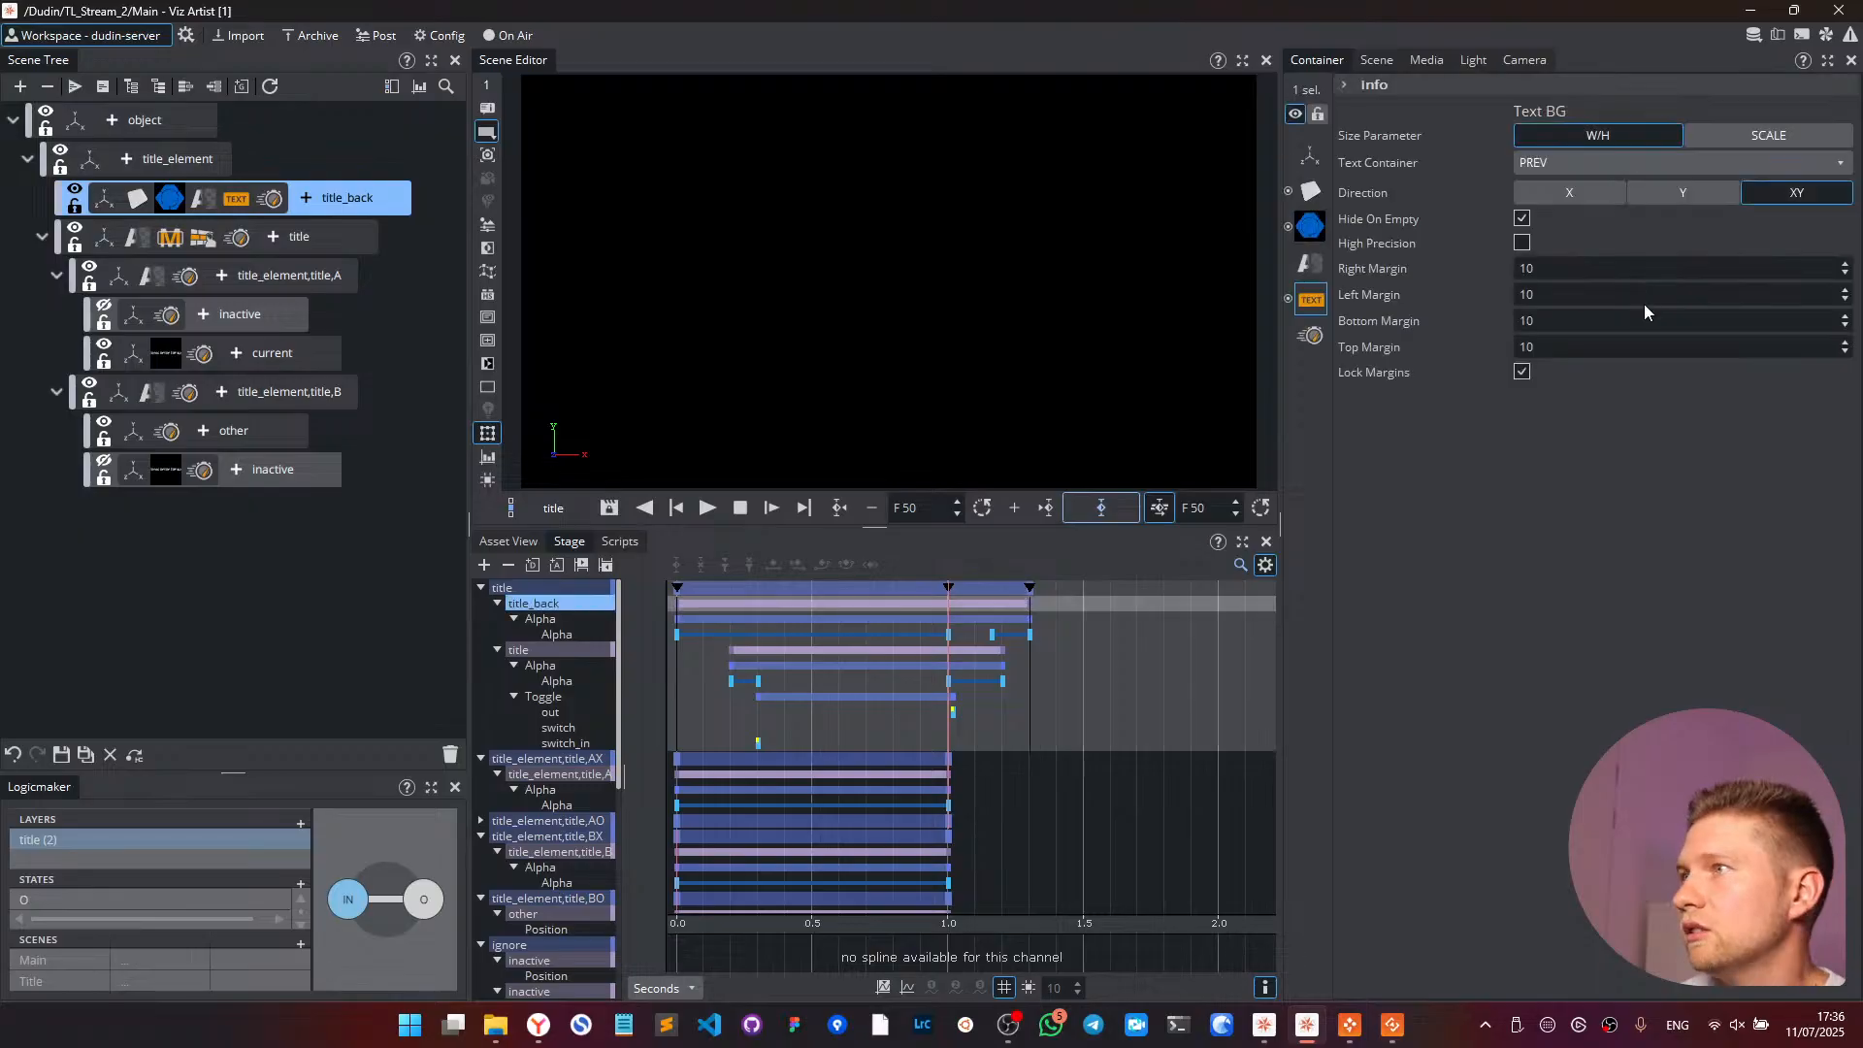
left_click(1678, 165)
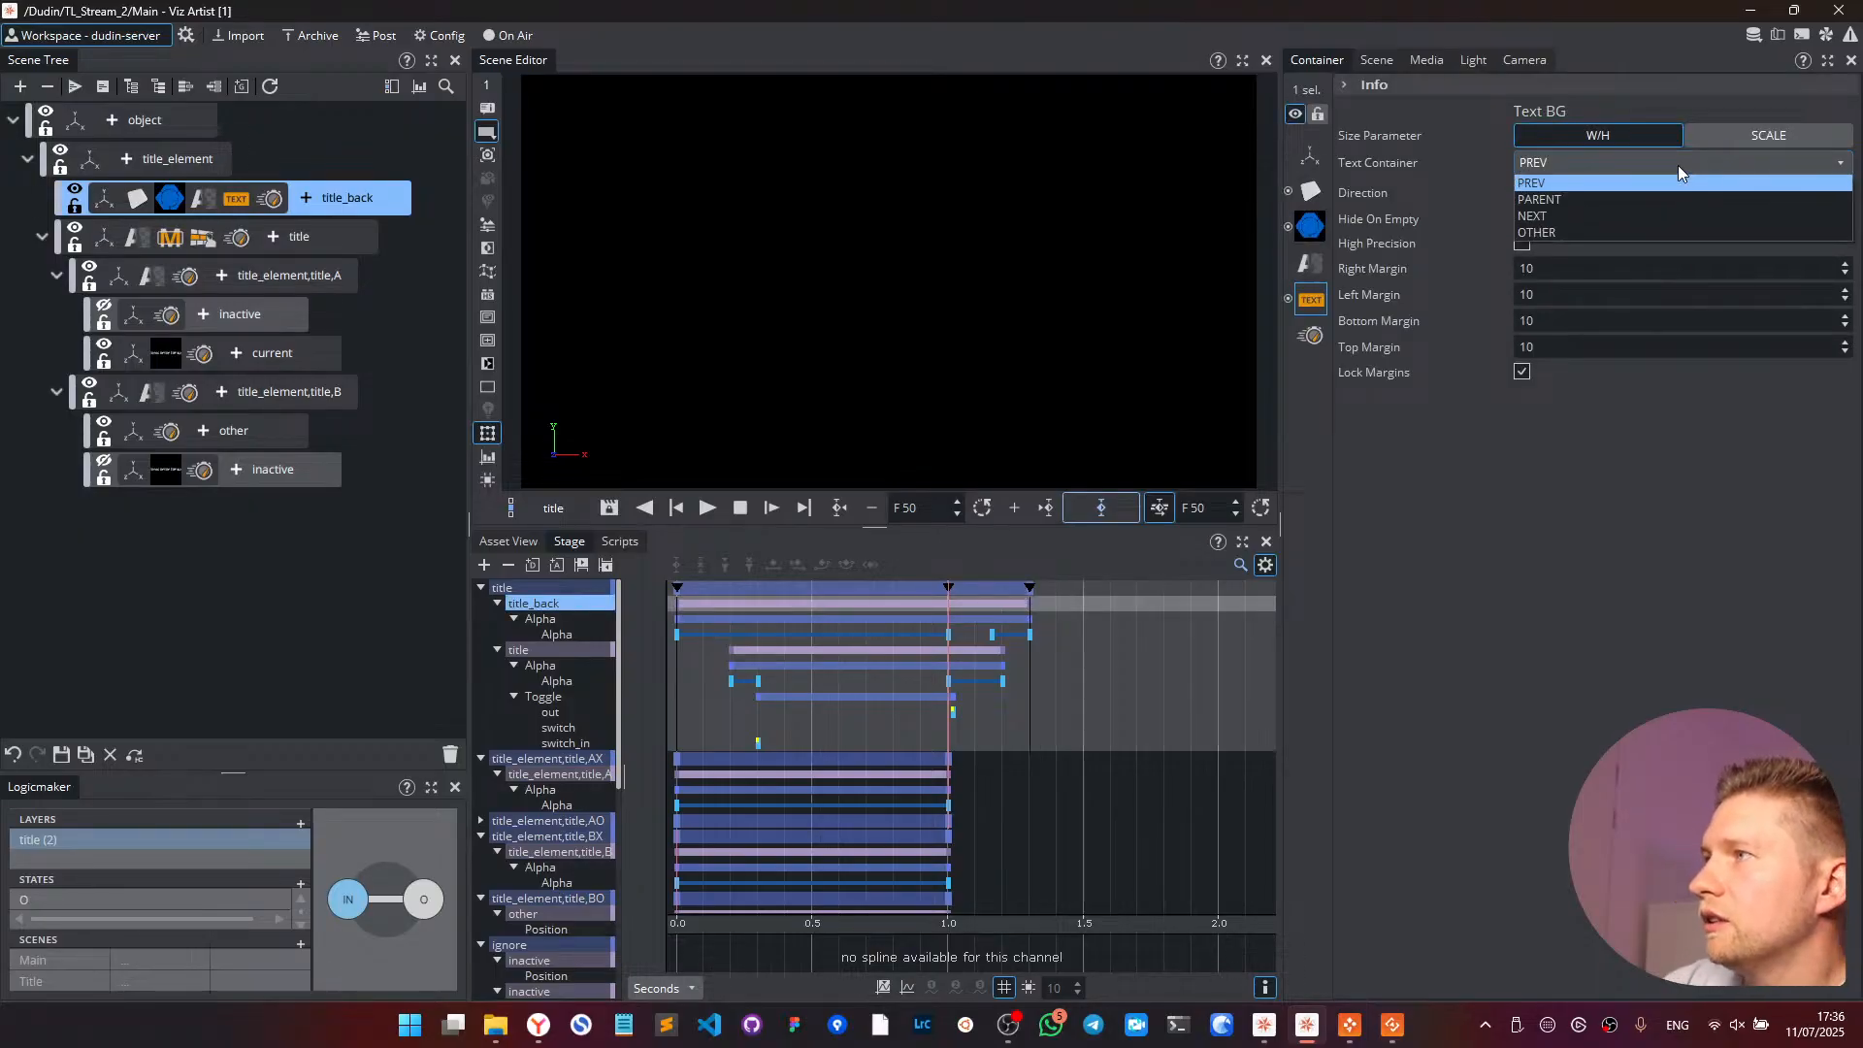
left_click(1627, 215)
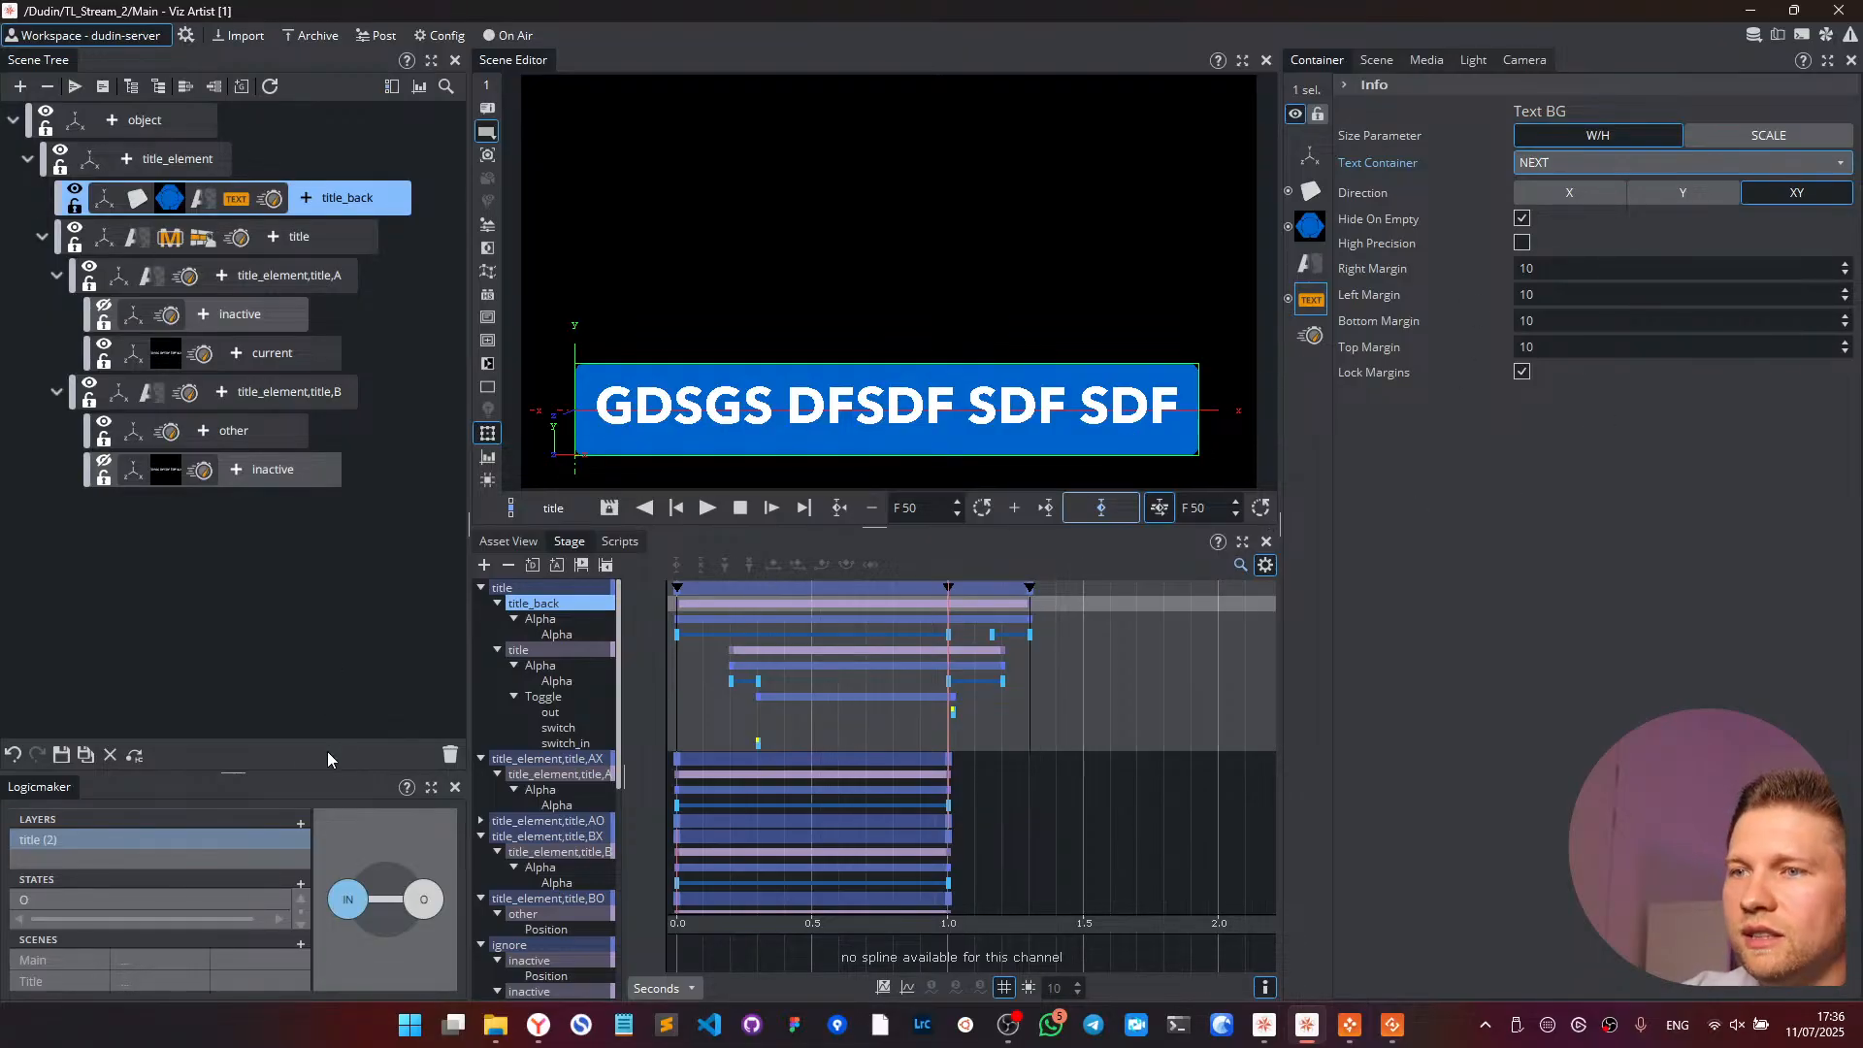
- Clear title's Toggle of all cached object containers, then save and close the scene
left_click(190, 237)
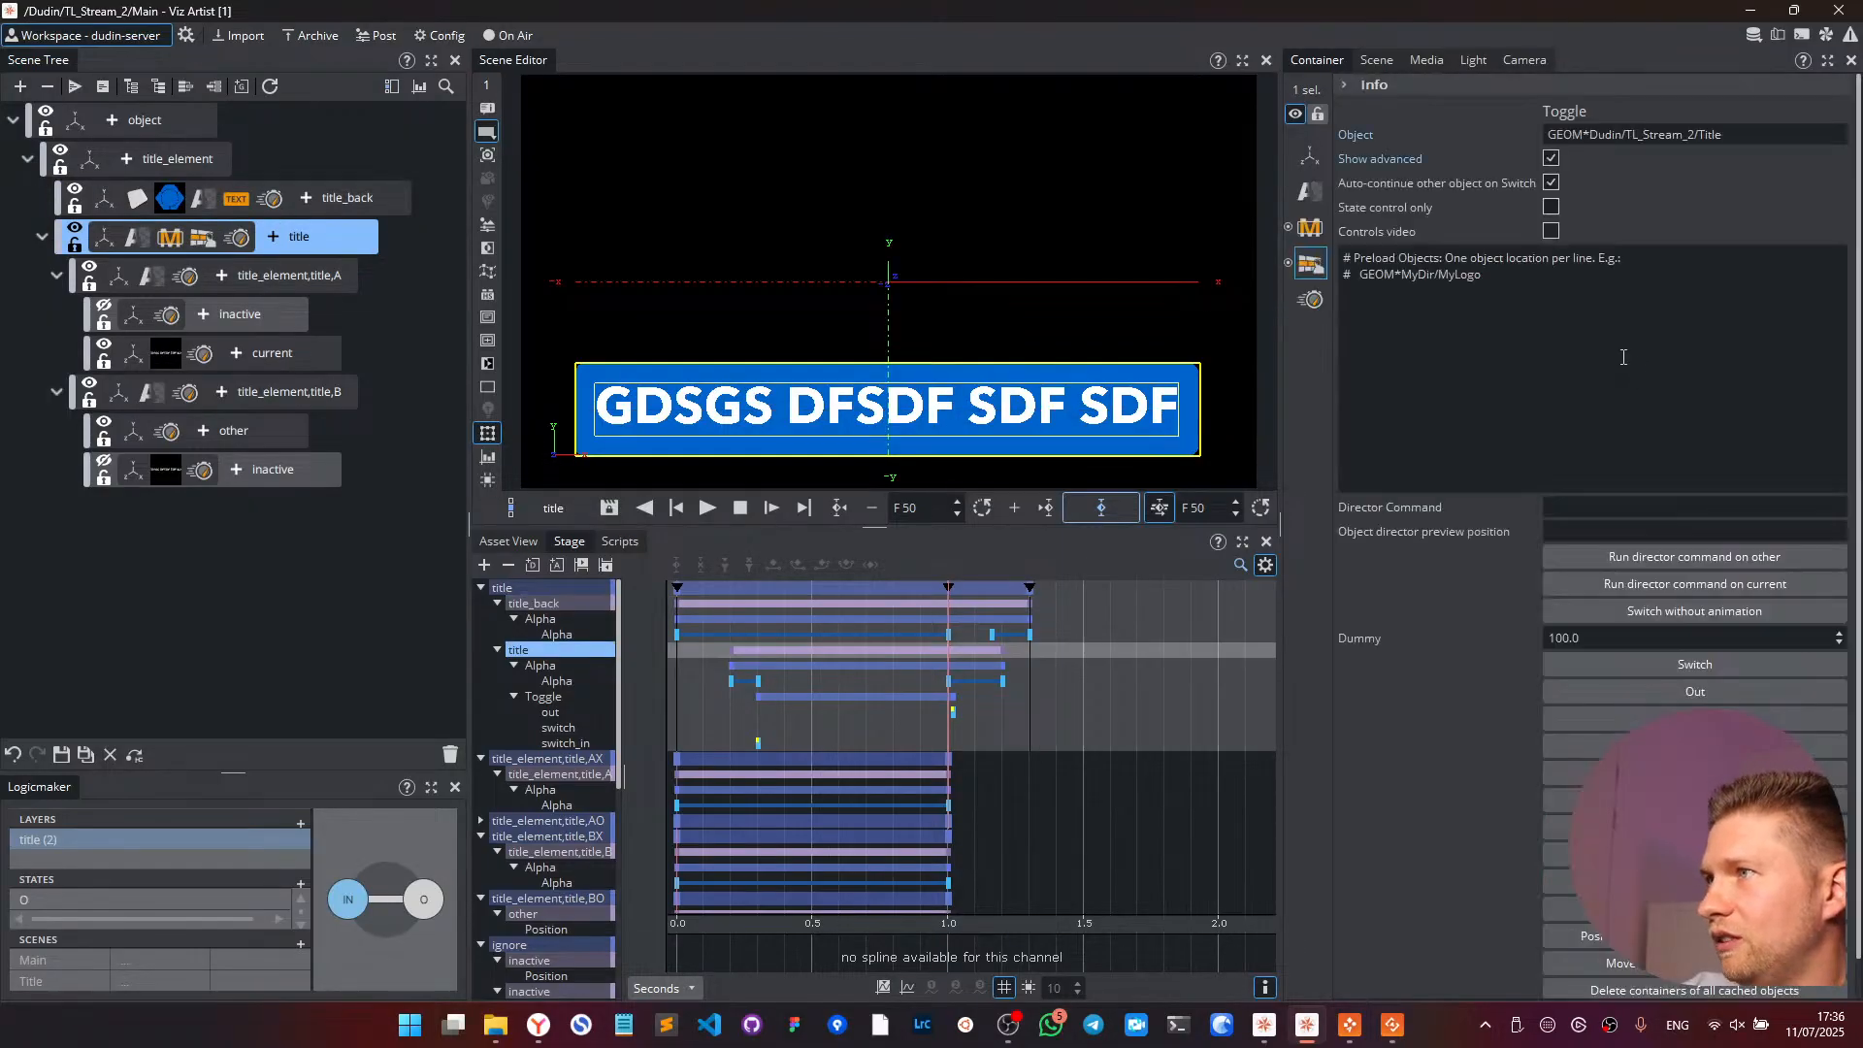
scroll(1693, 691, "down", 1)
left_click(1601, 948)
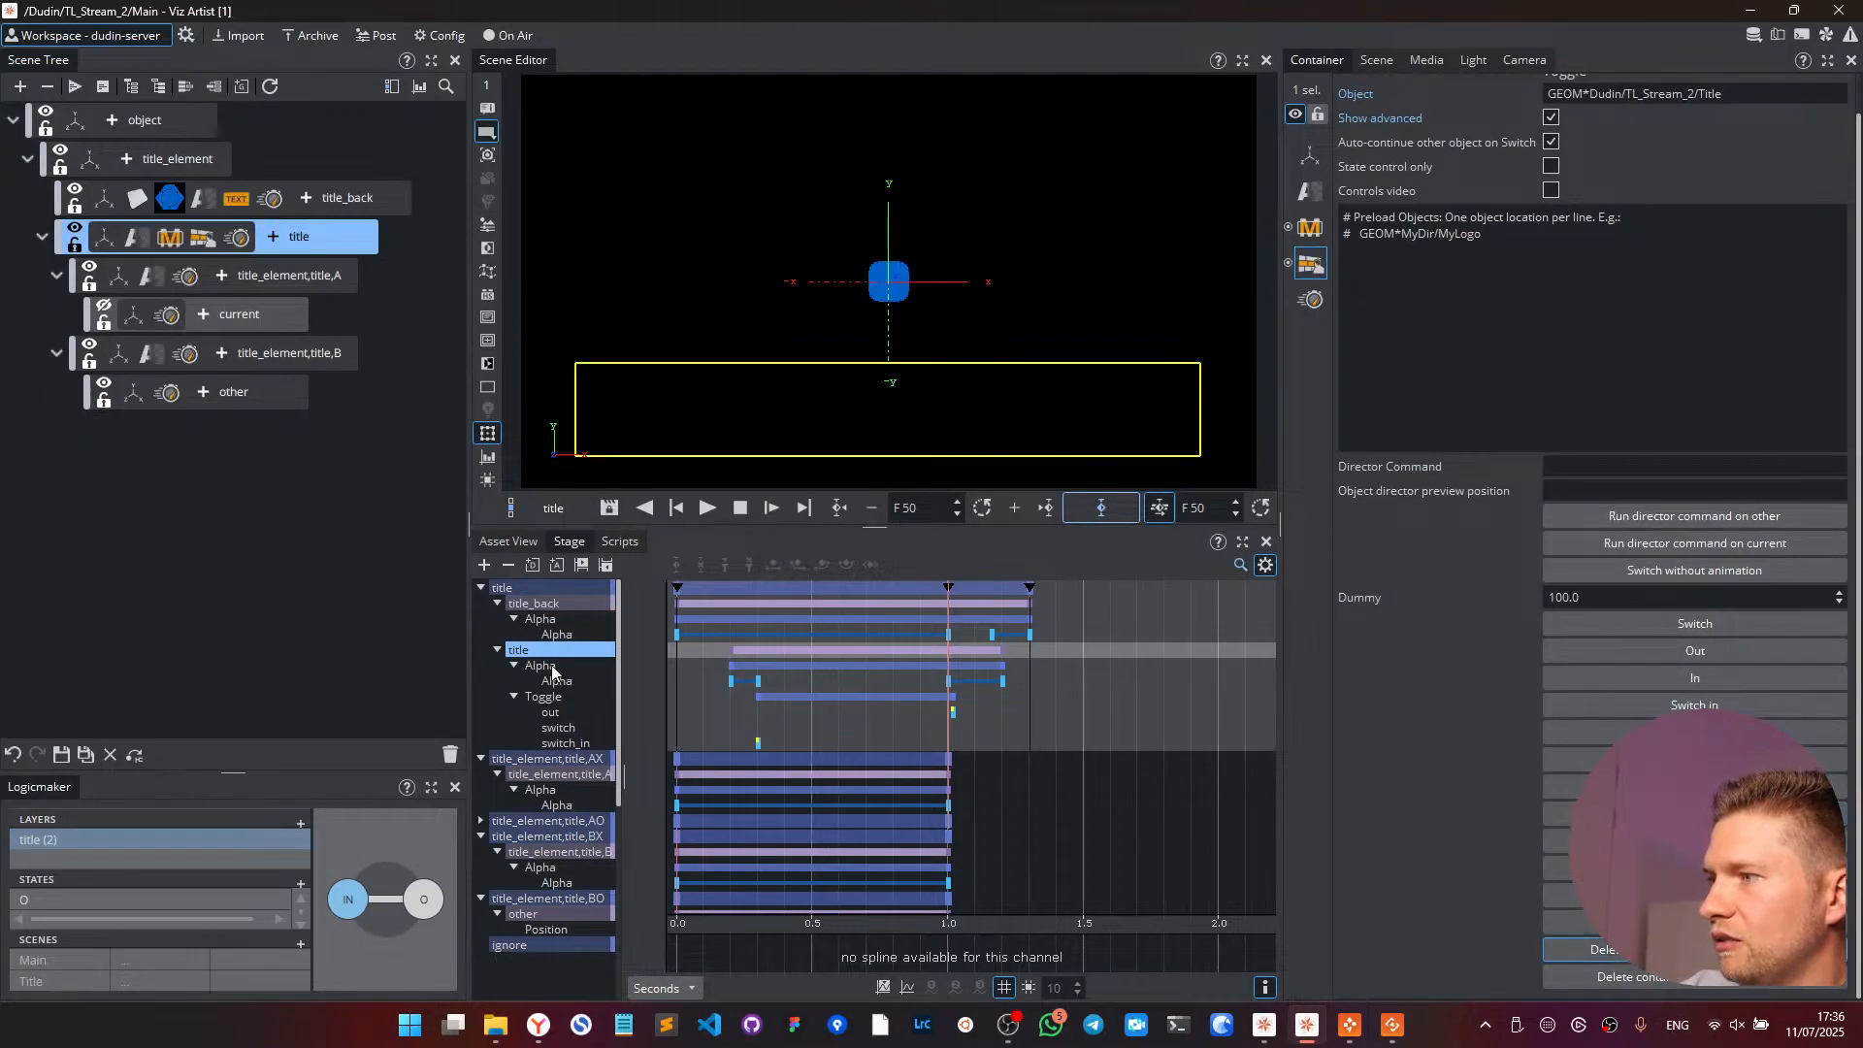
left_click(110, 755)
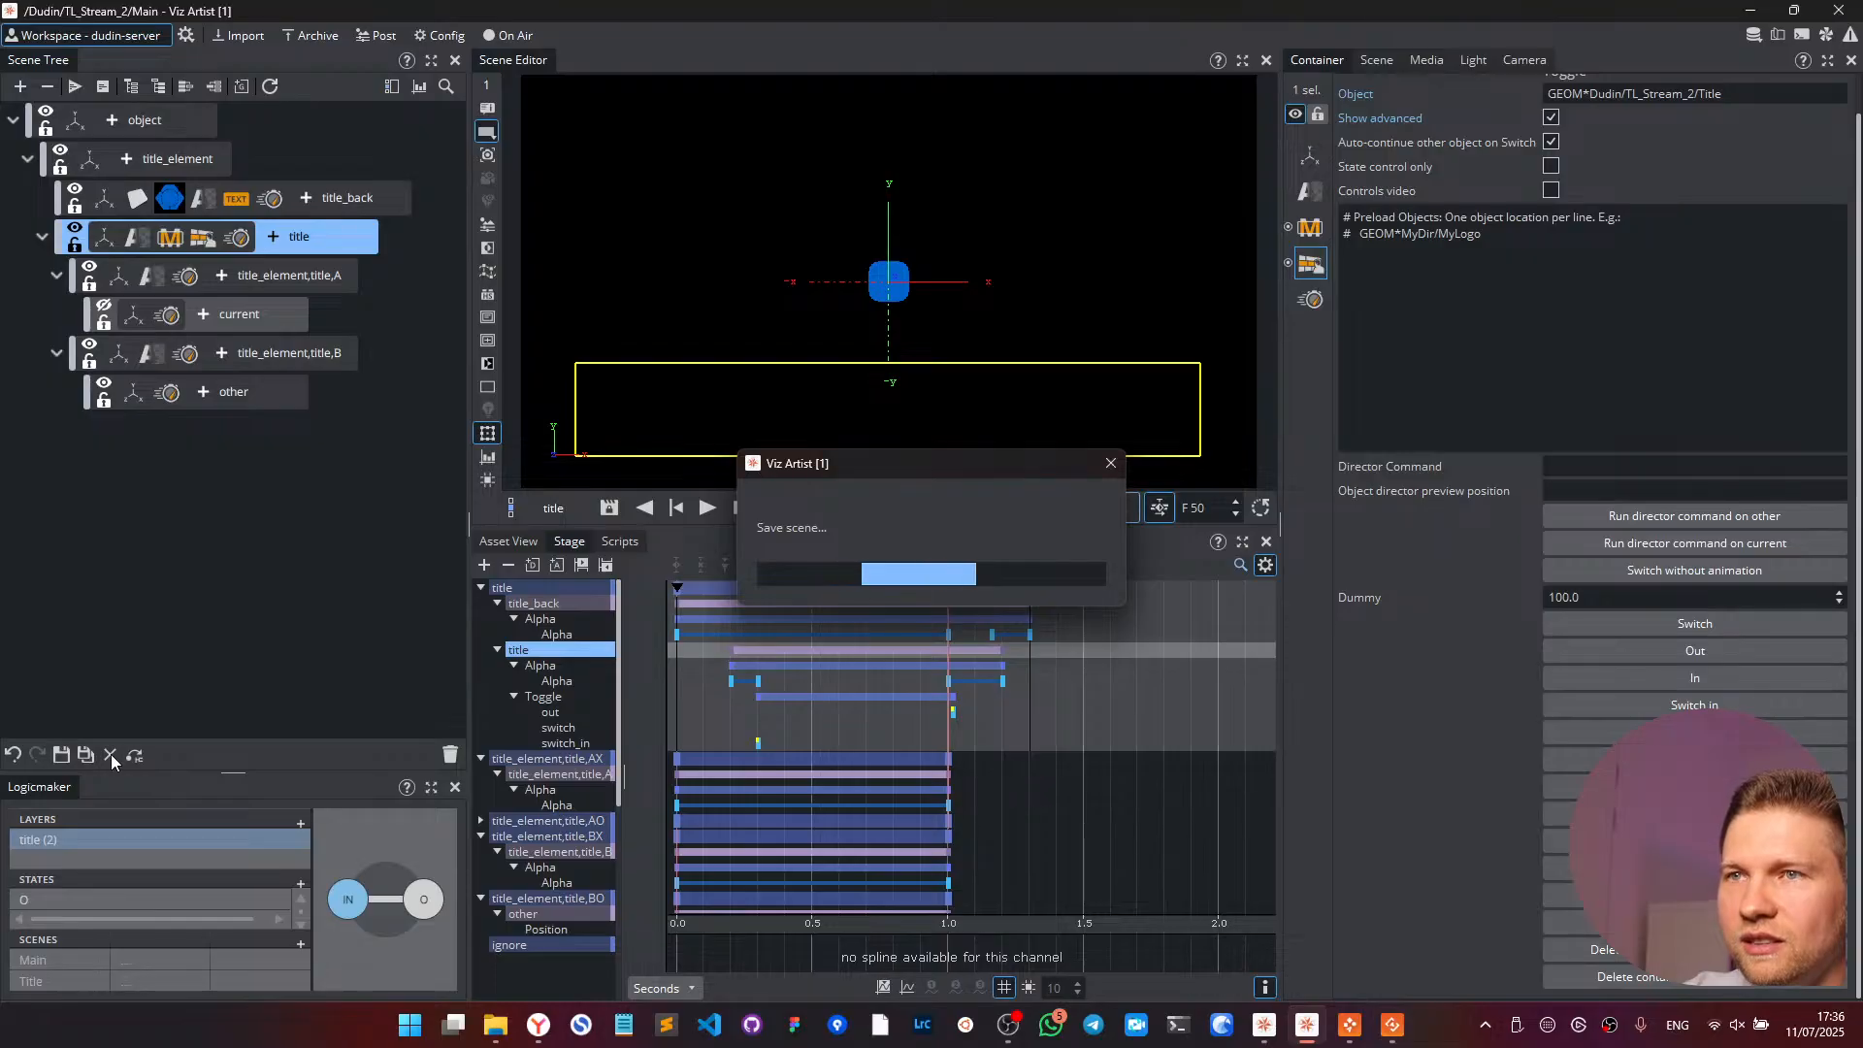
- Go On Air, move the Director window clear of the render output, and start the first title to test its background
left_click(433, 32)
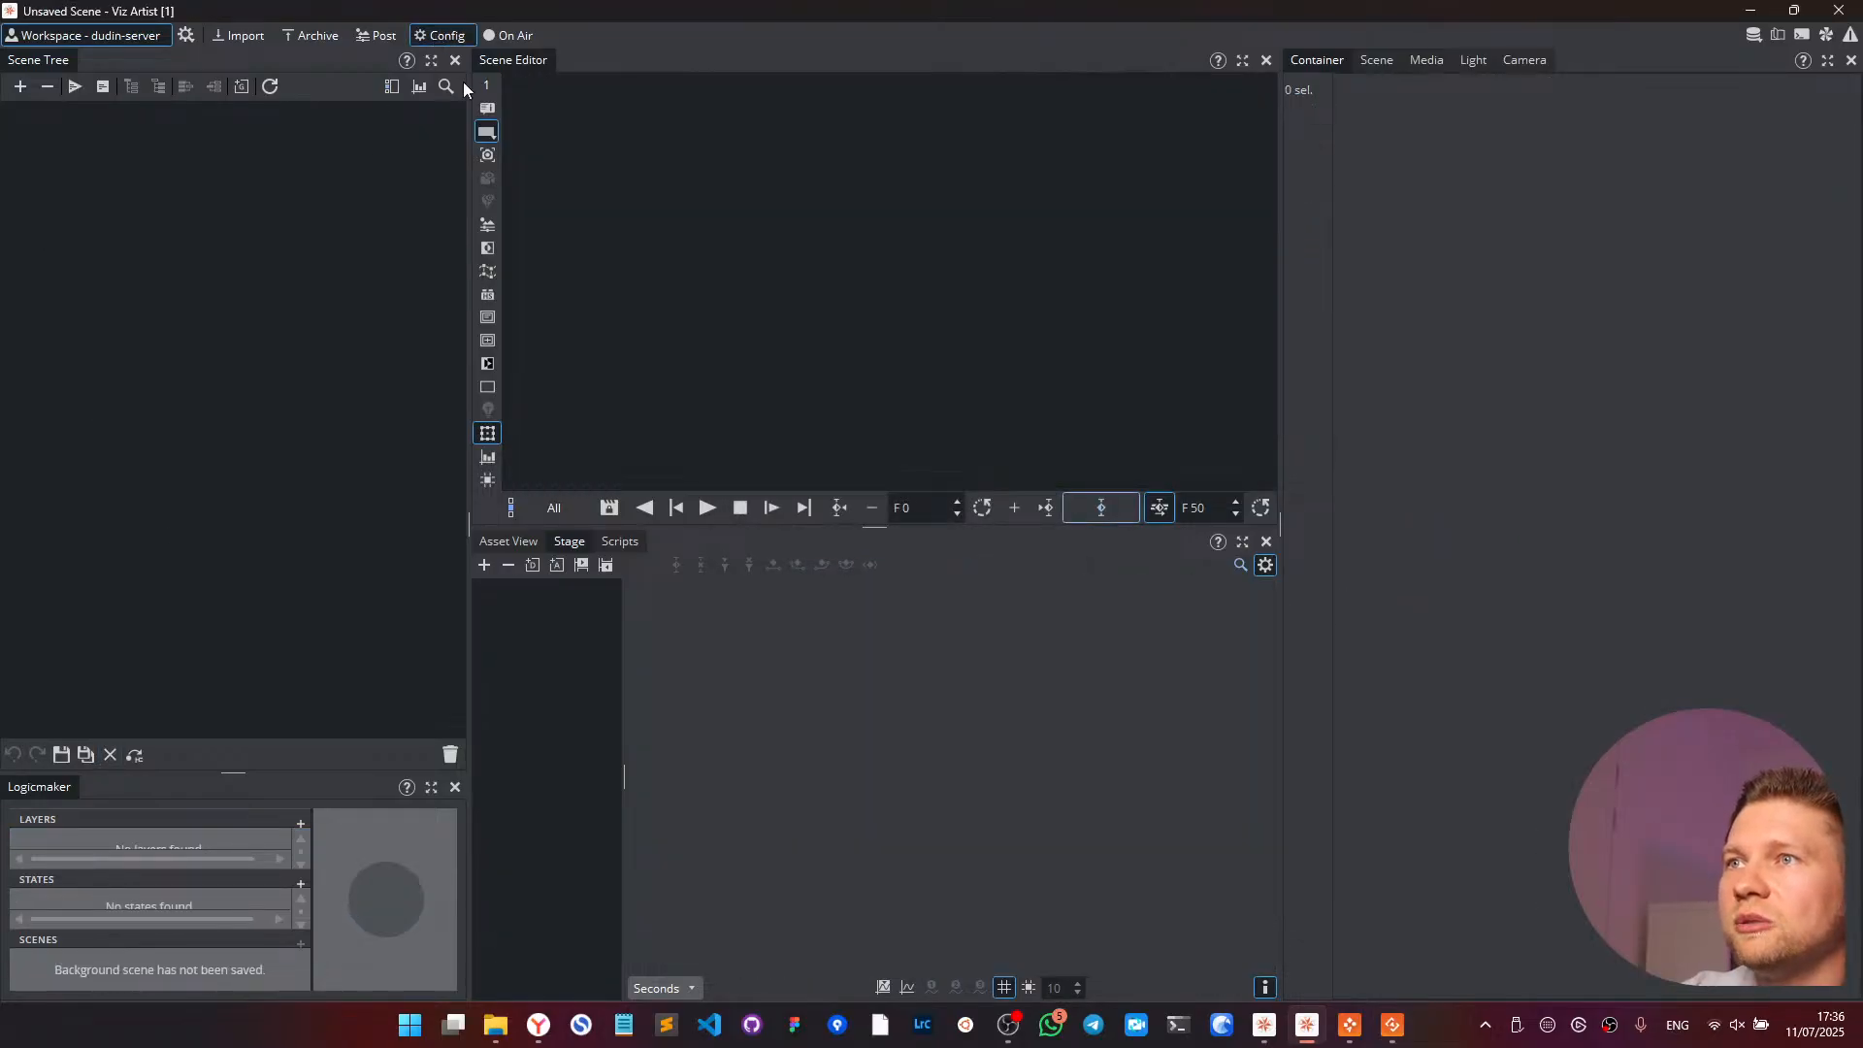
left_click(512, 37)
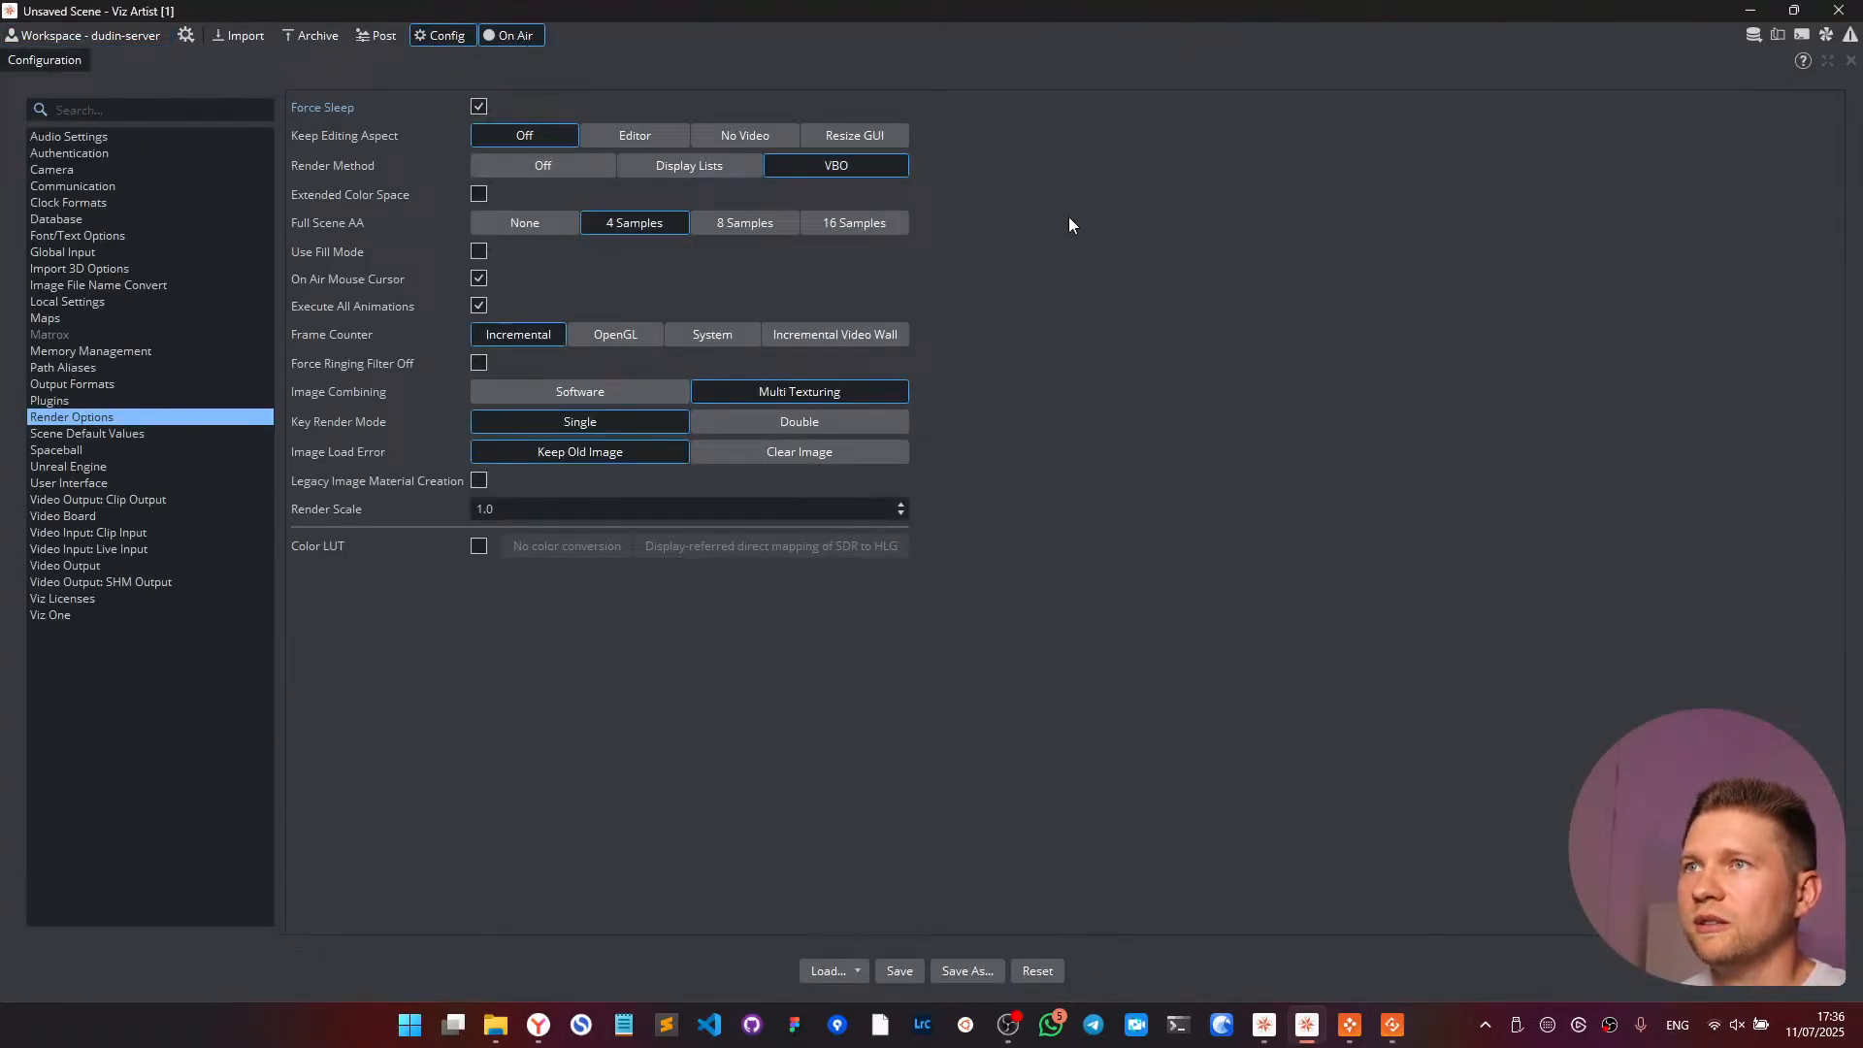
key("alt+Tab")
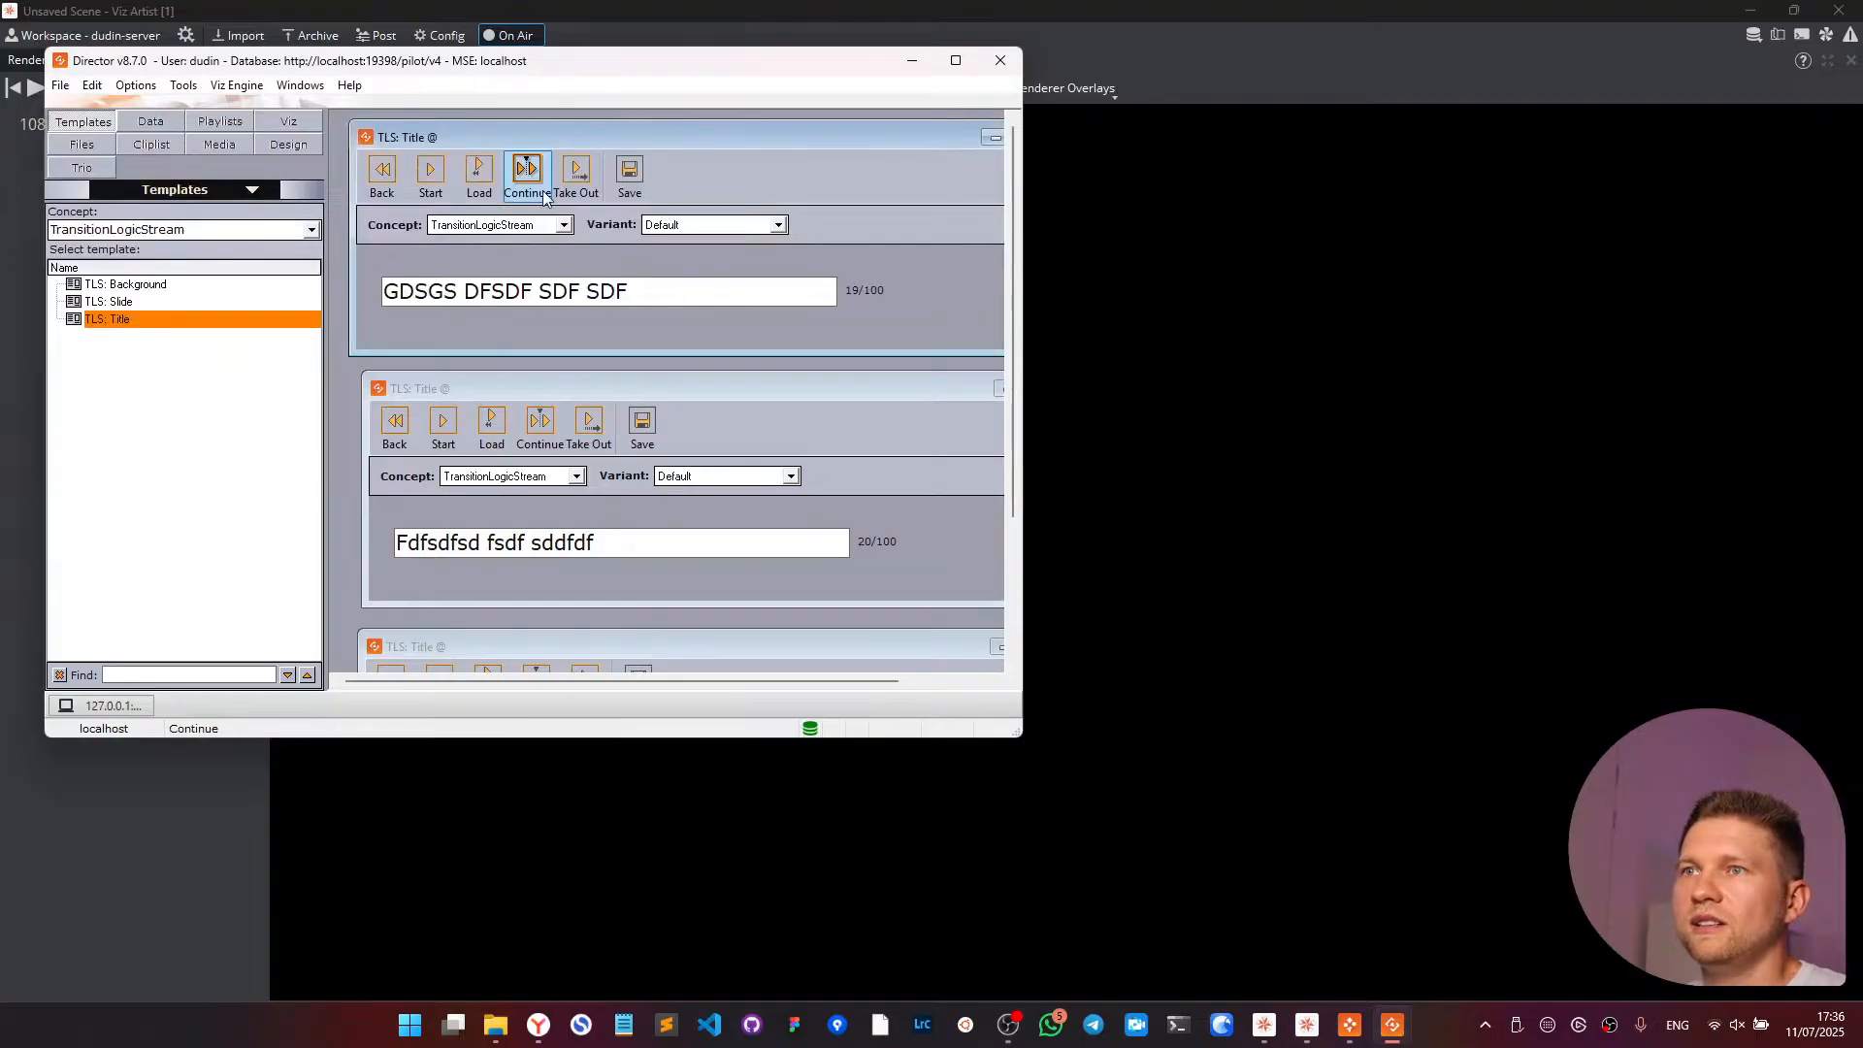
left_click_drag(515, 71, 178, 75)
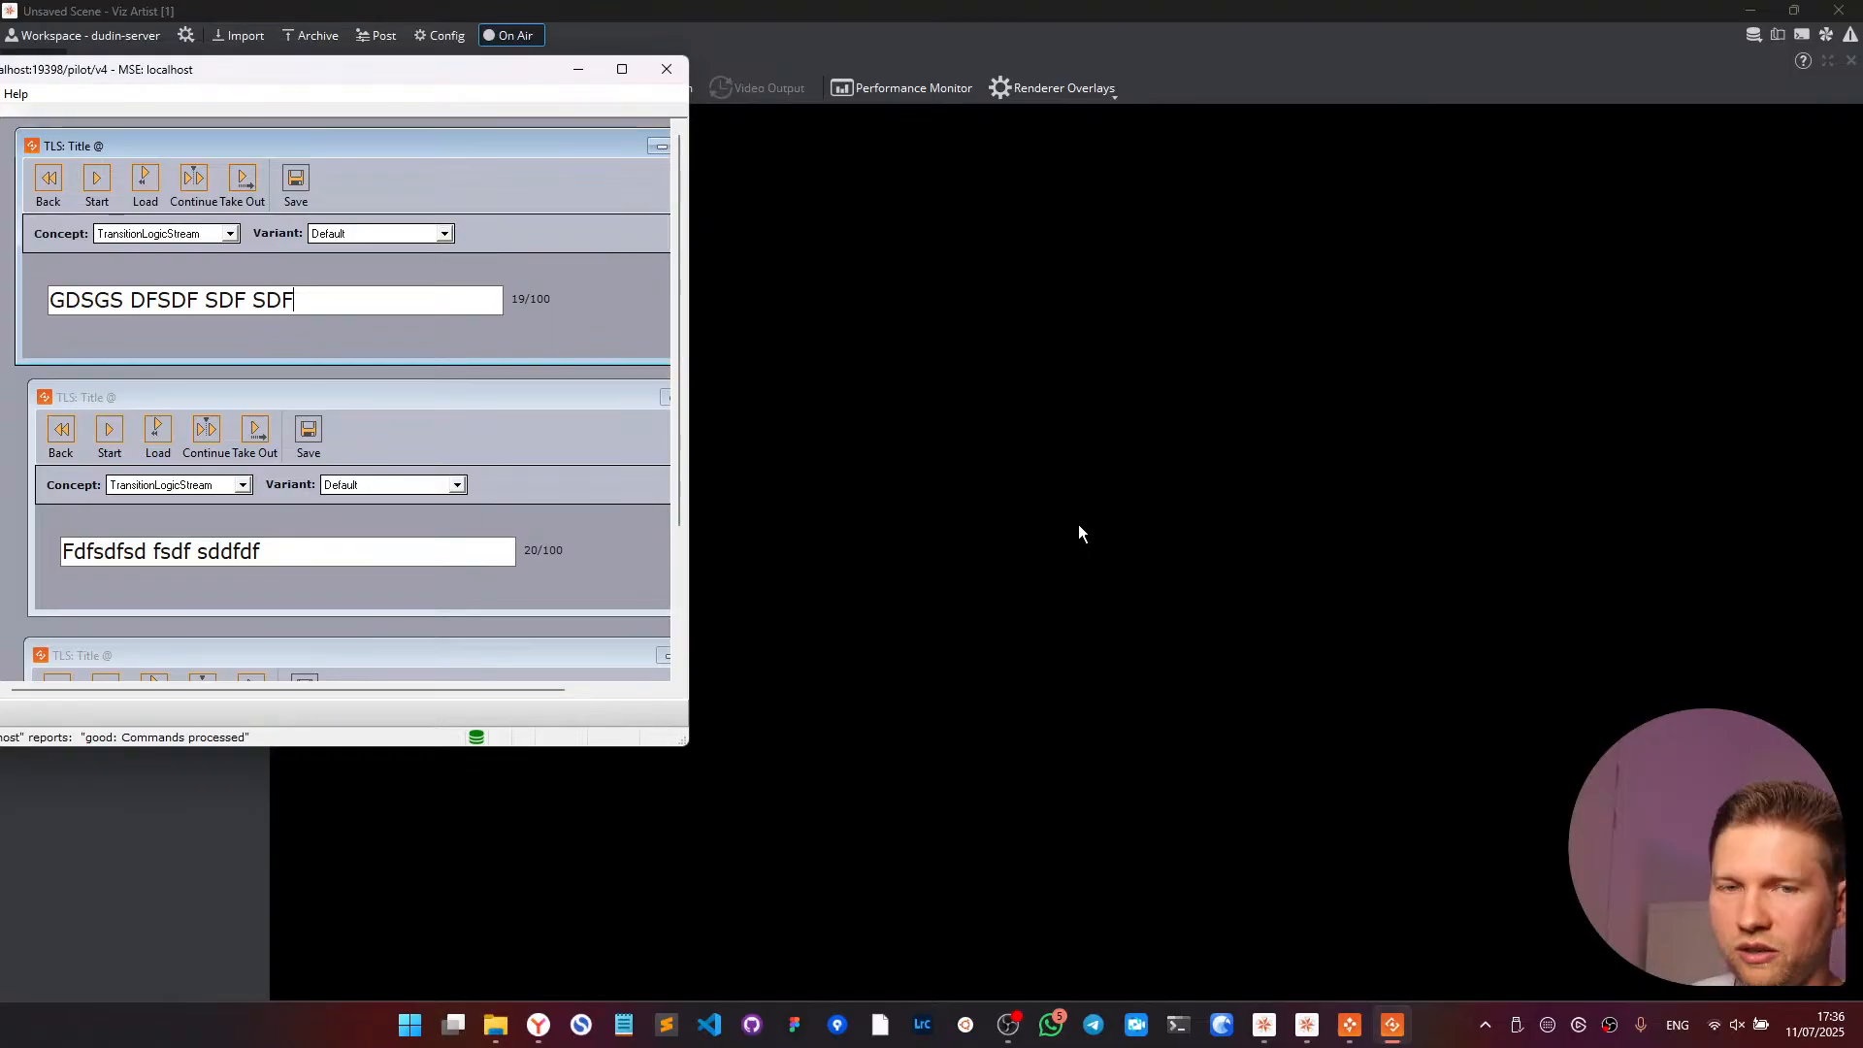
key("ctrl")
key("ctrl")
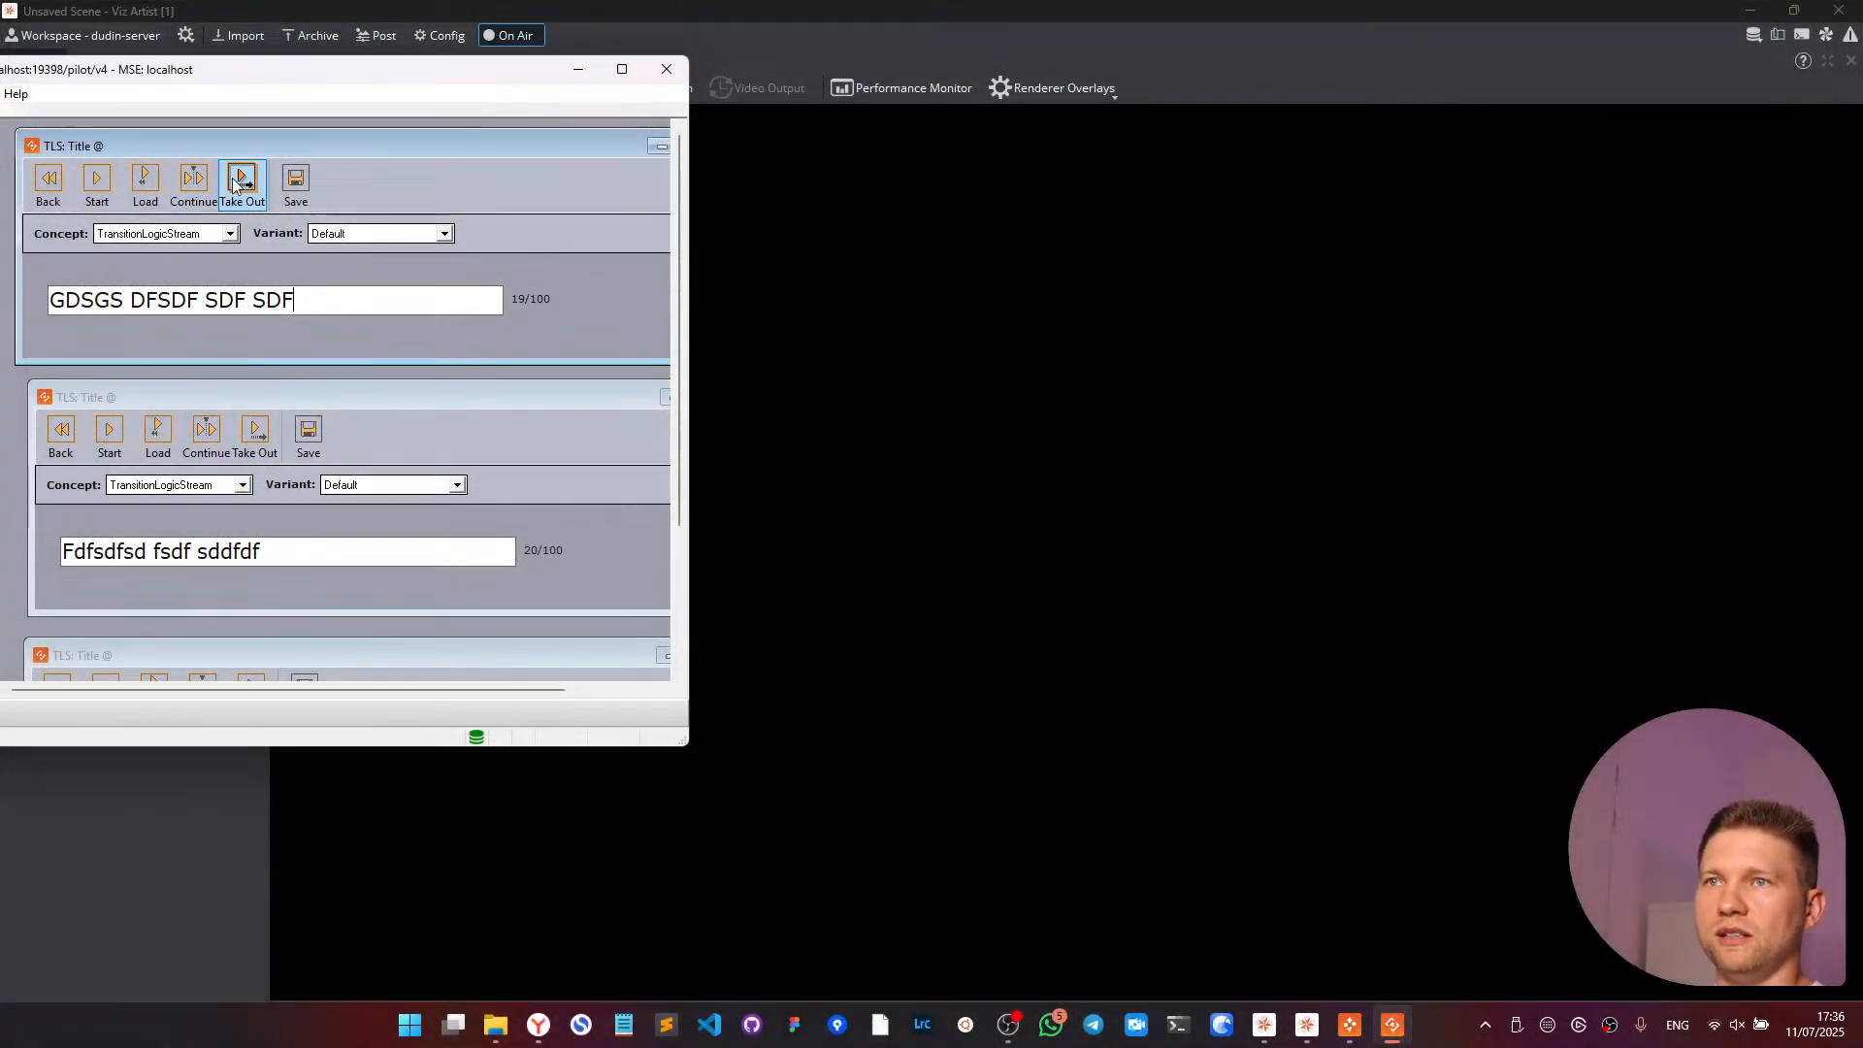
left_click(95, 190)
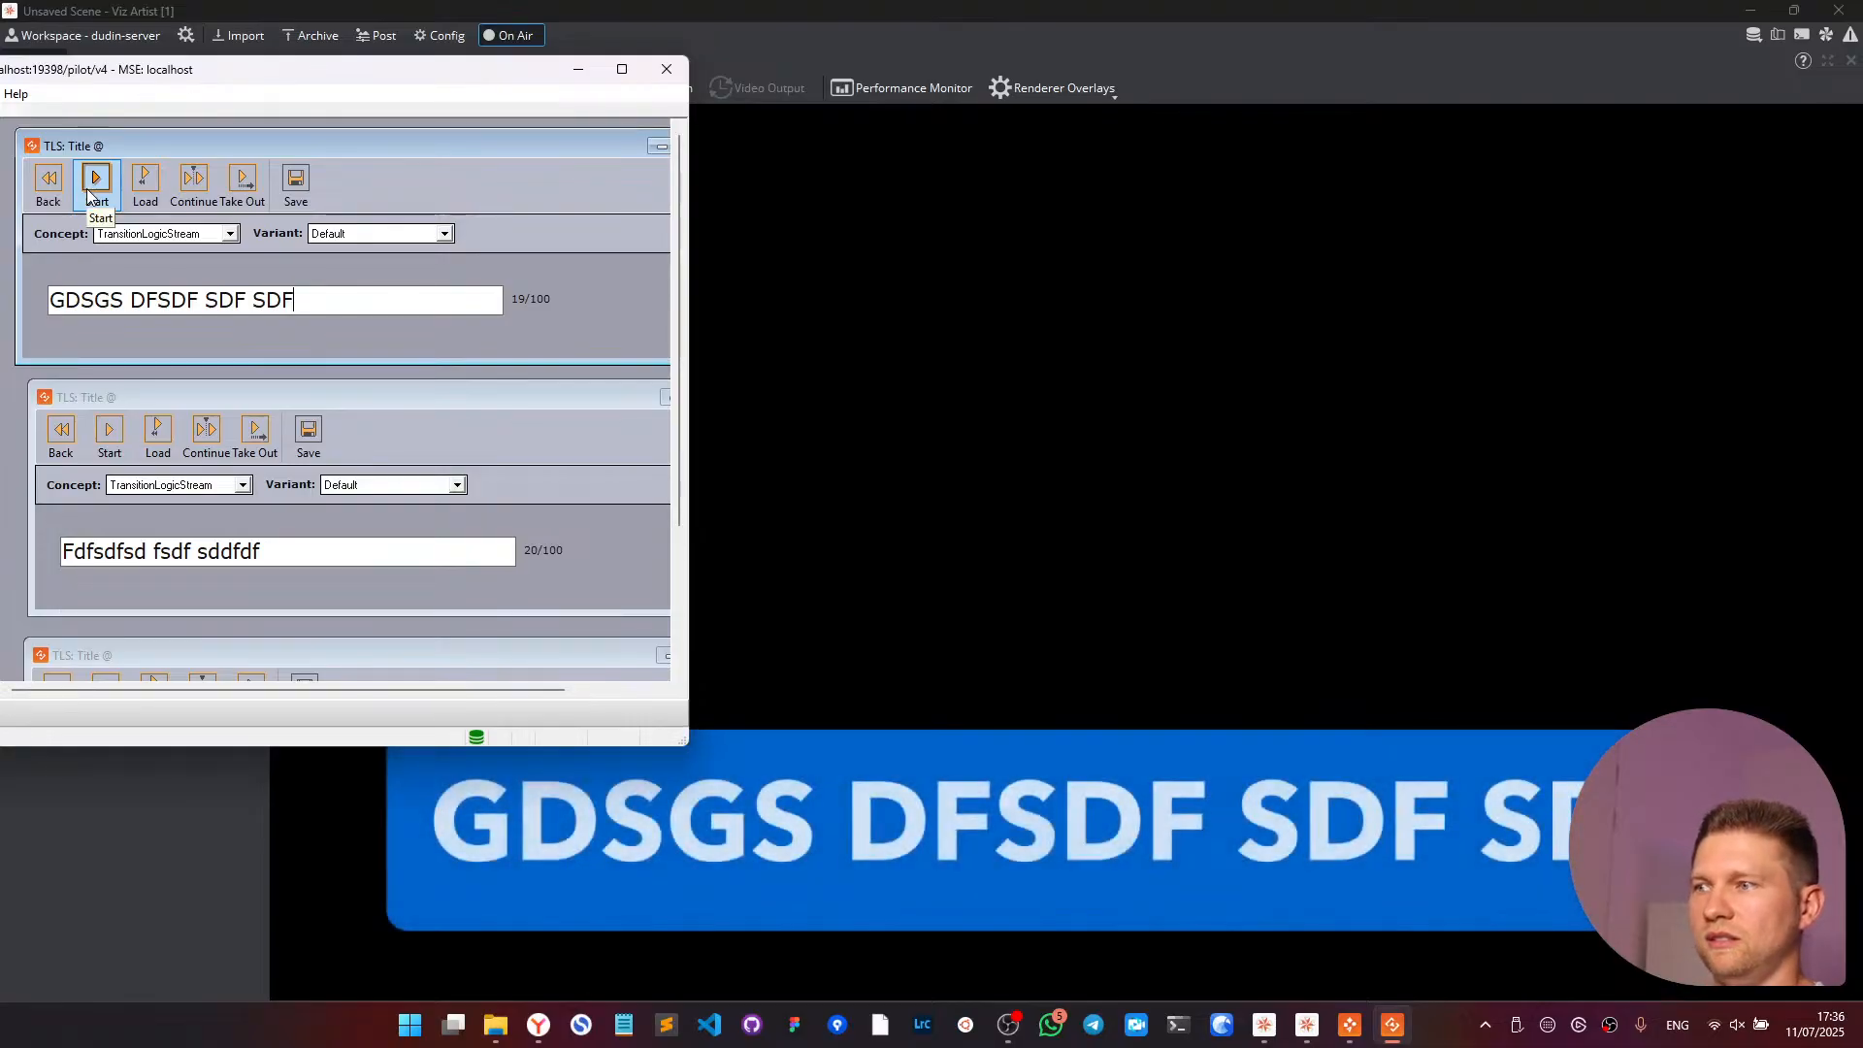
- Shorten the second title's text to Fdfsdfsd, then start the first and second titles in turn on air
left_click_drag(284, 550, 152, 551)
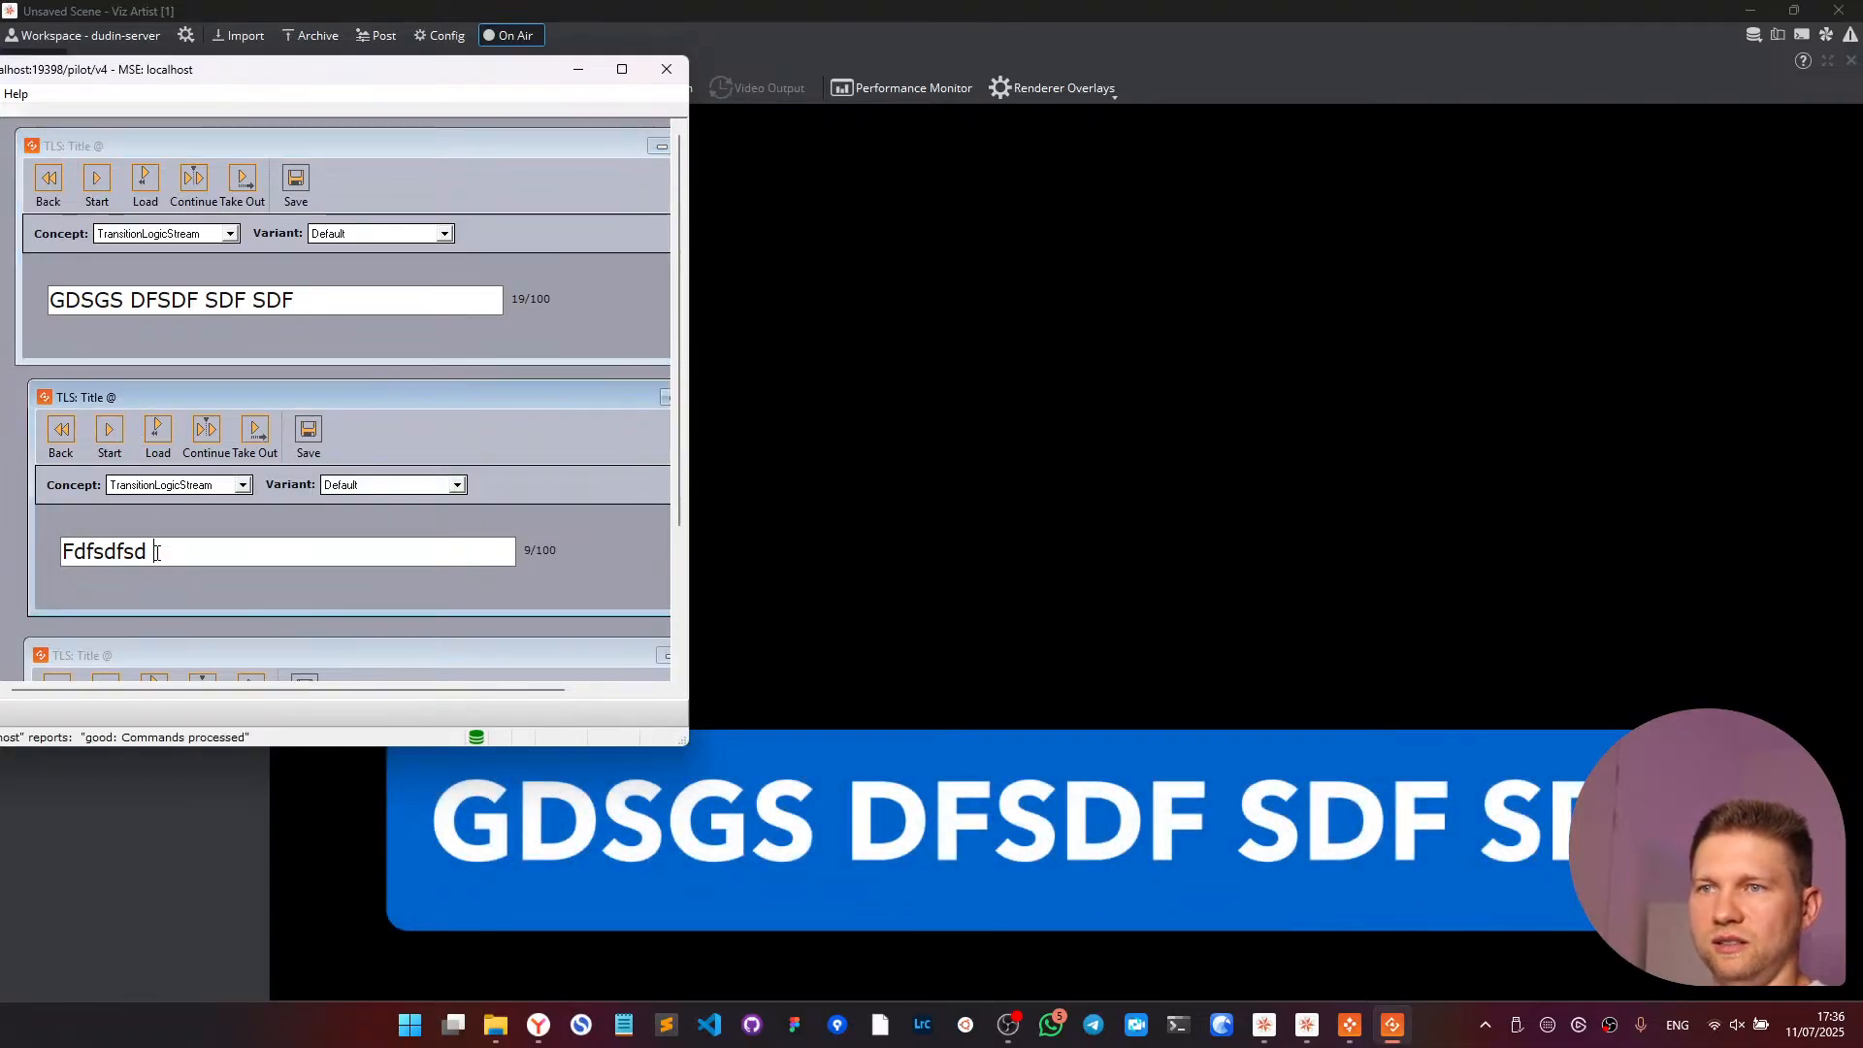
key("BackSpace")
left_click(96, 178)
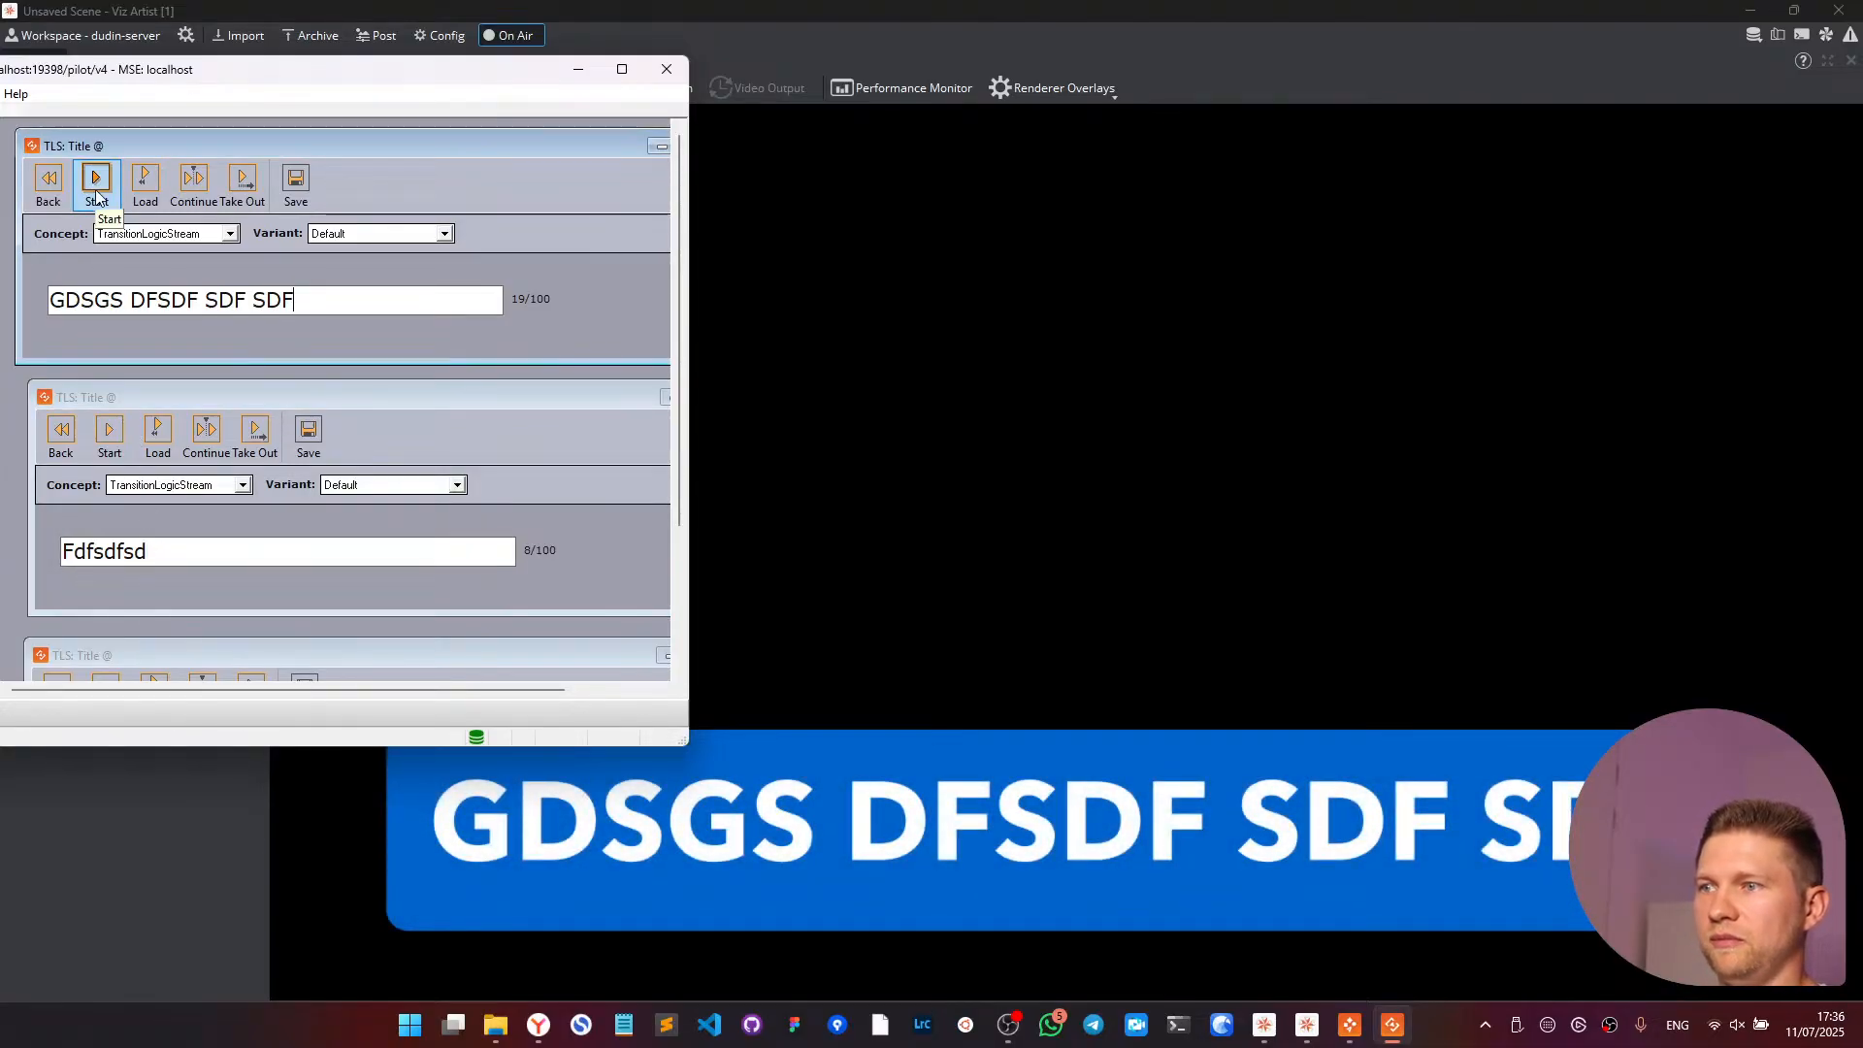
left_click(107, 434)
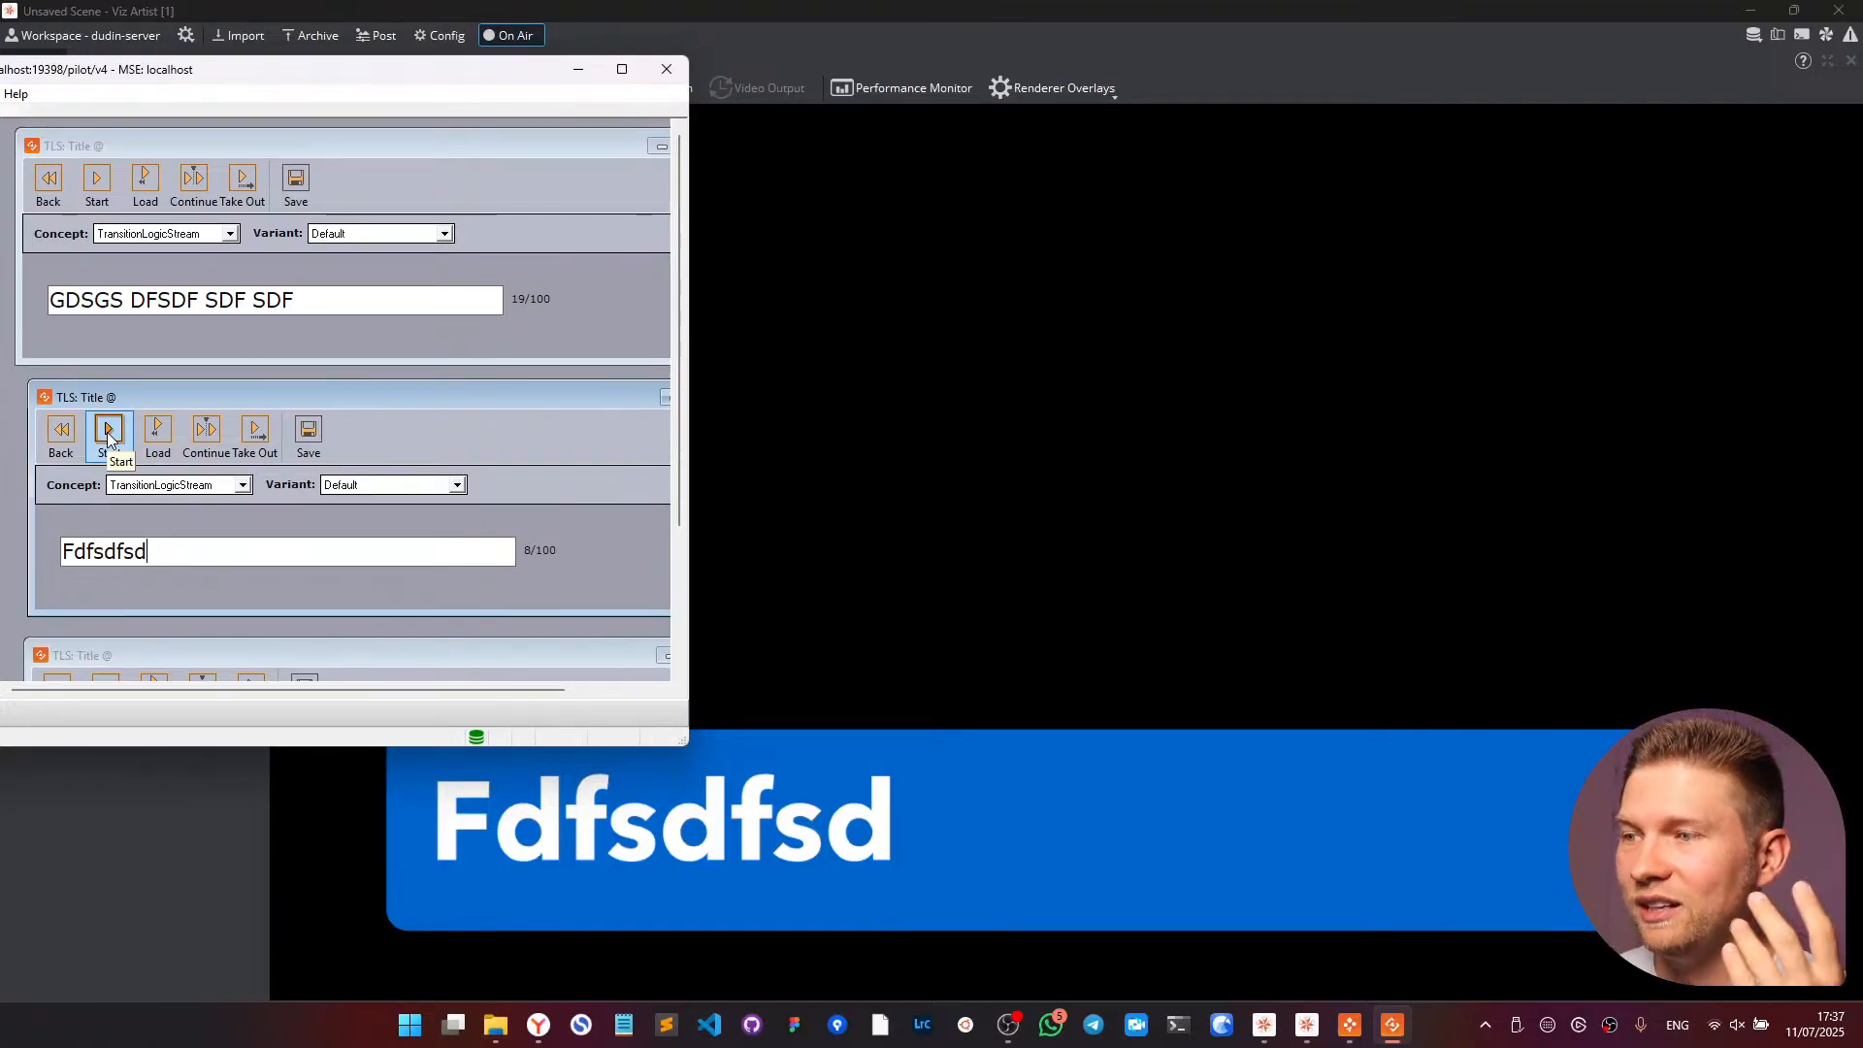
left_click(108, 437)
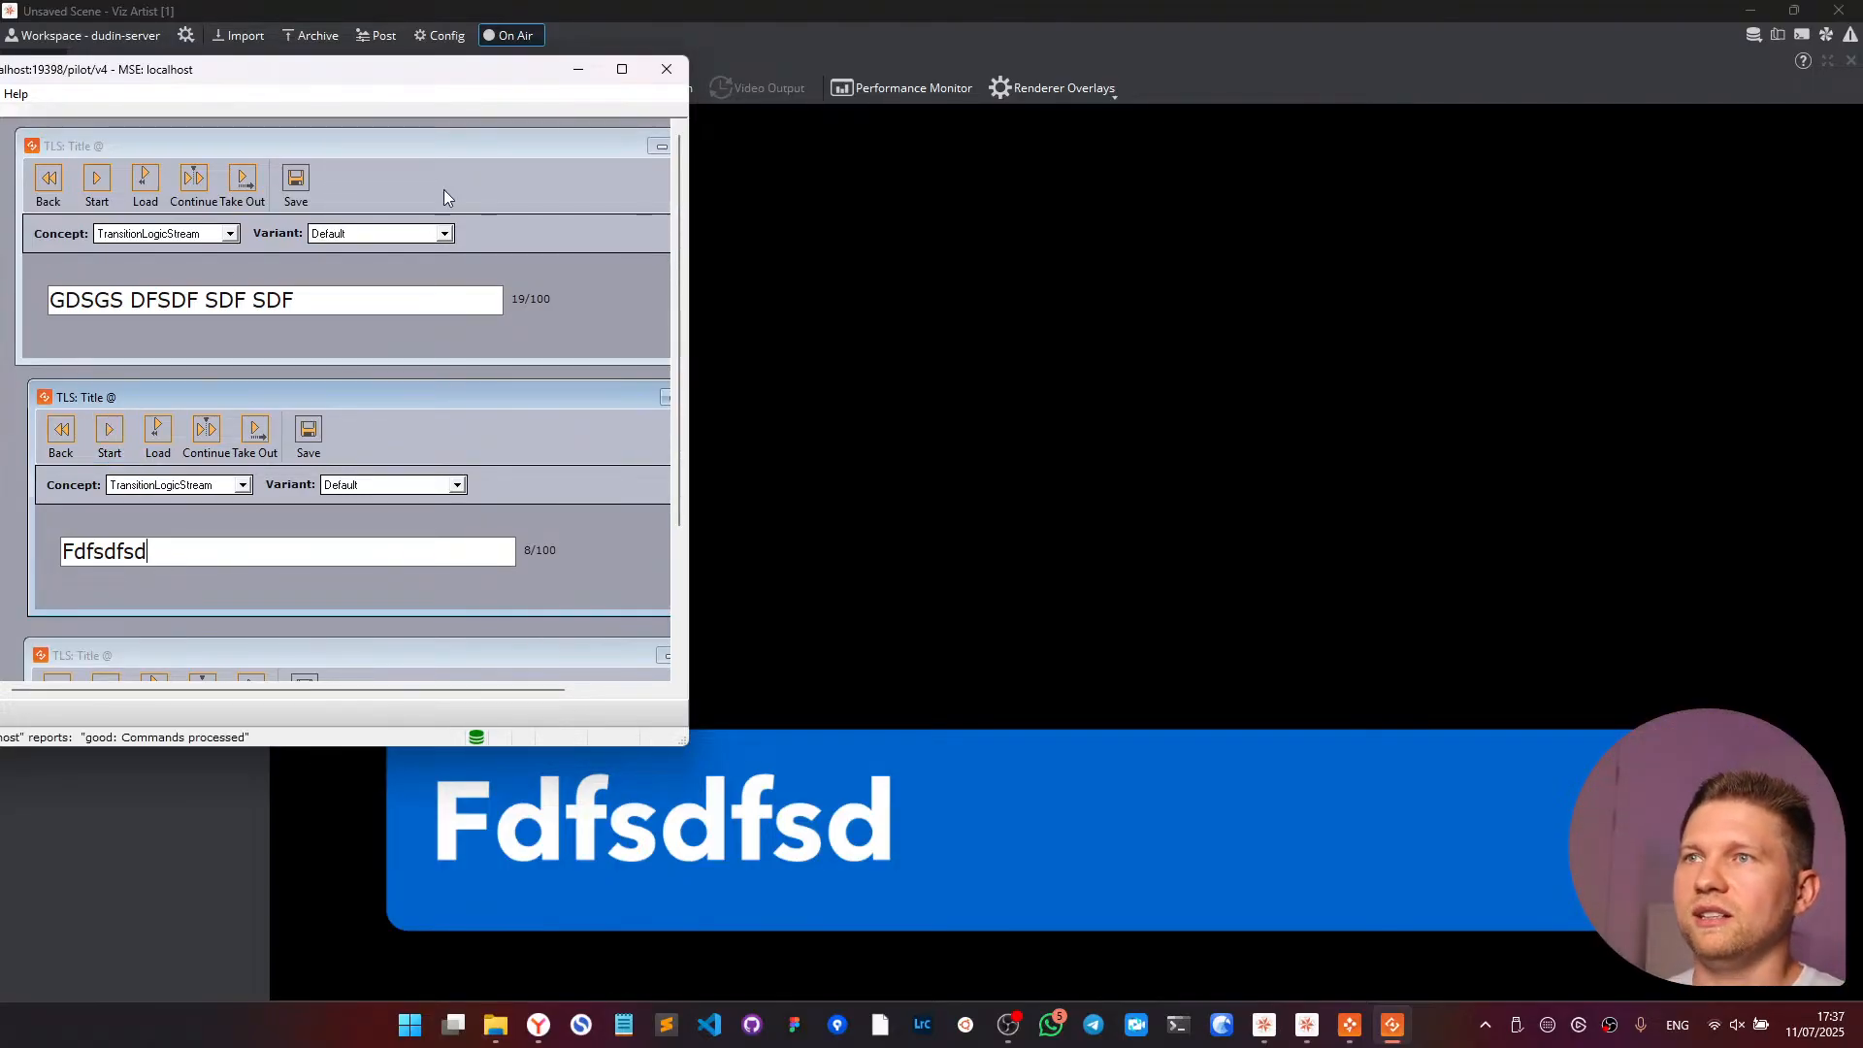
left_click_drag(307, 302, 45, 308)
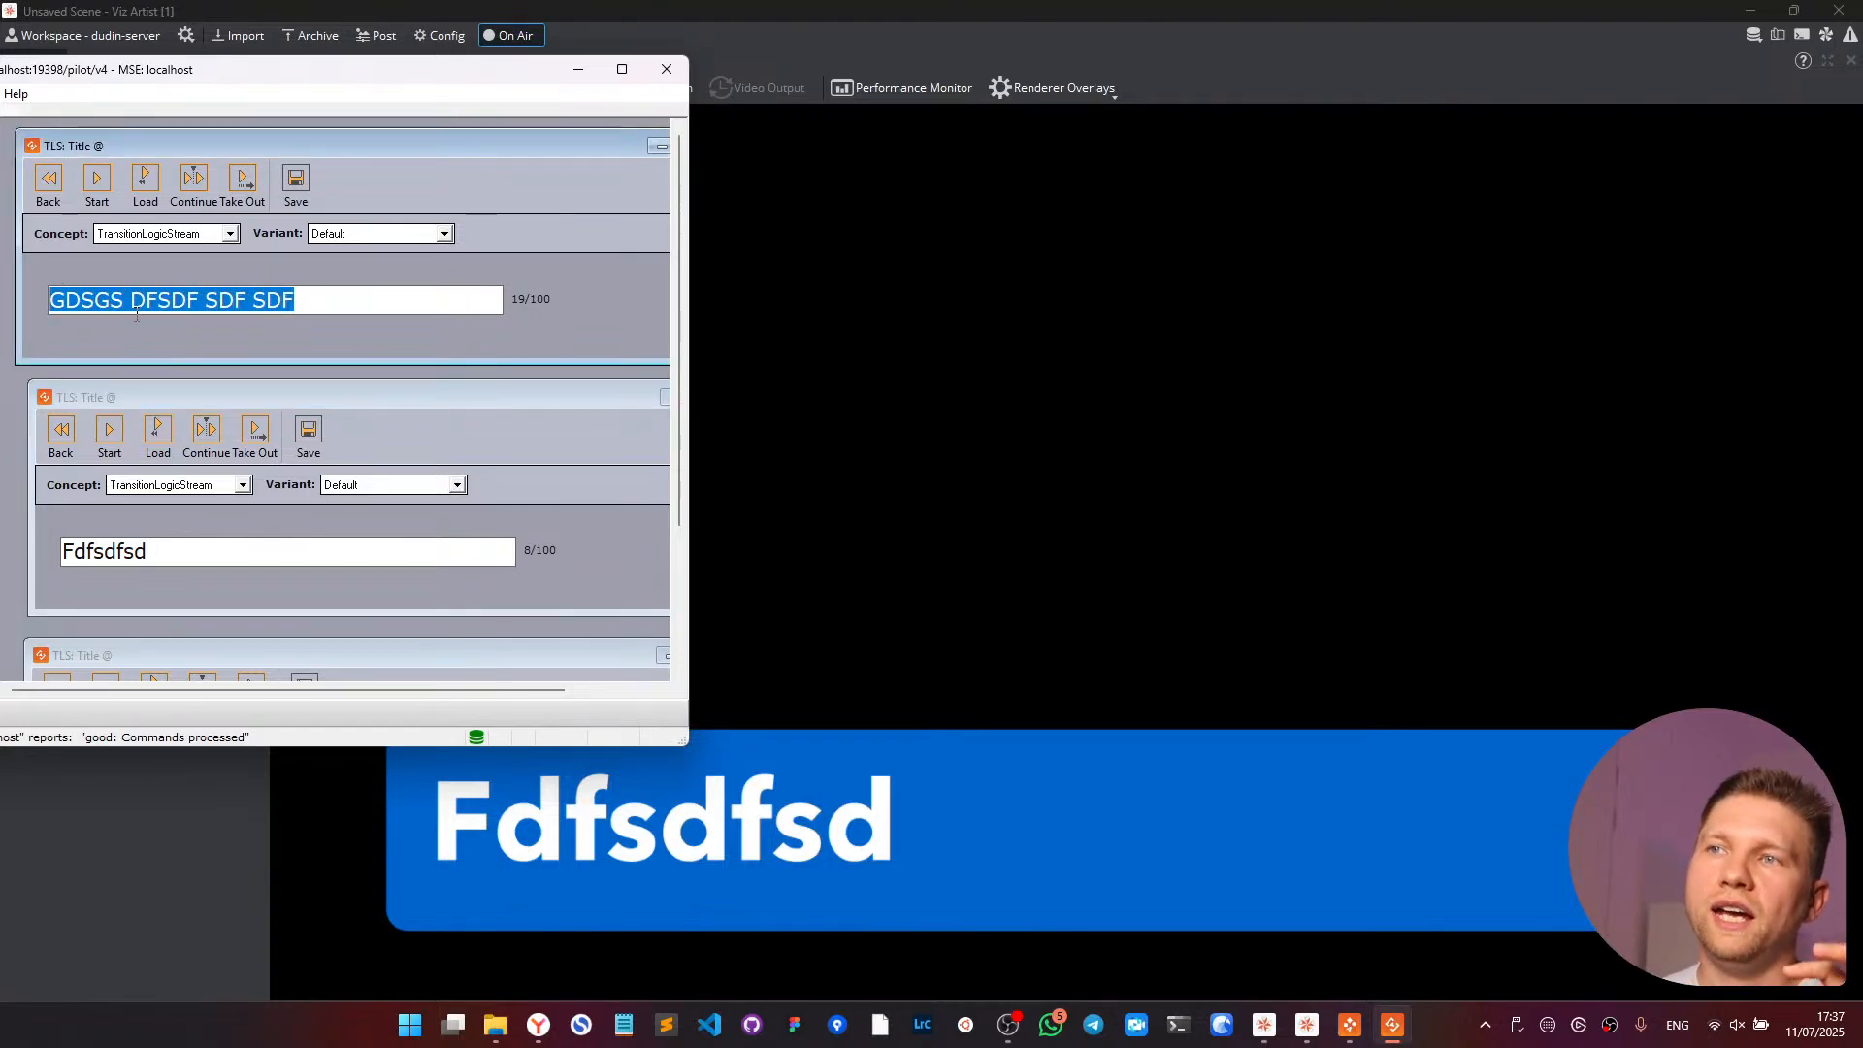
- Return to the editing workspace and set title_back's Text BG Text Container to OTHER, assigning the current container under title_element,title,A
left_click(159, 859)
left_click(101, 33)
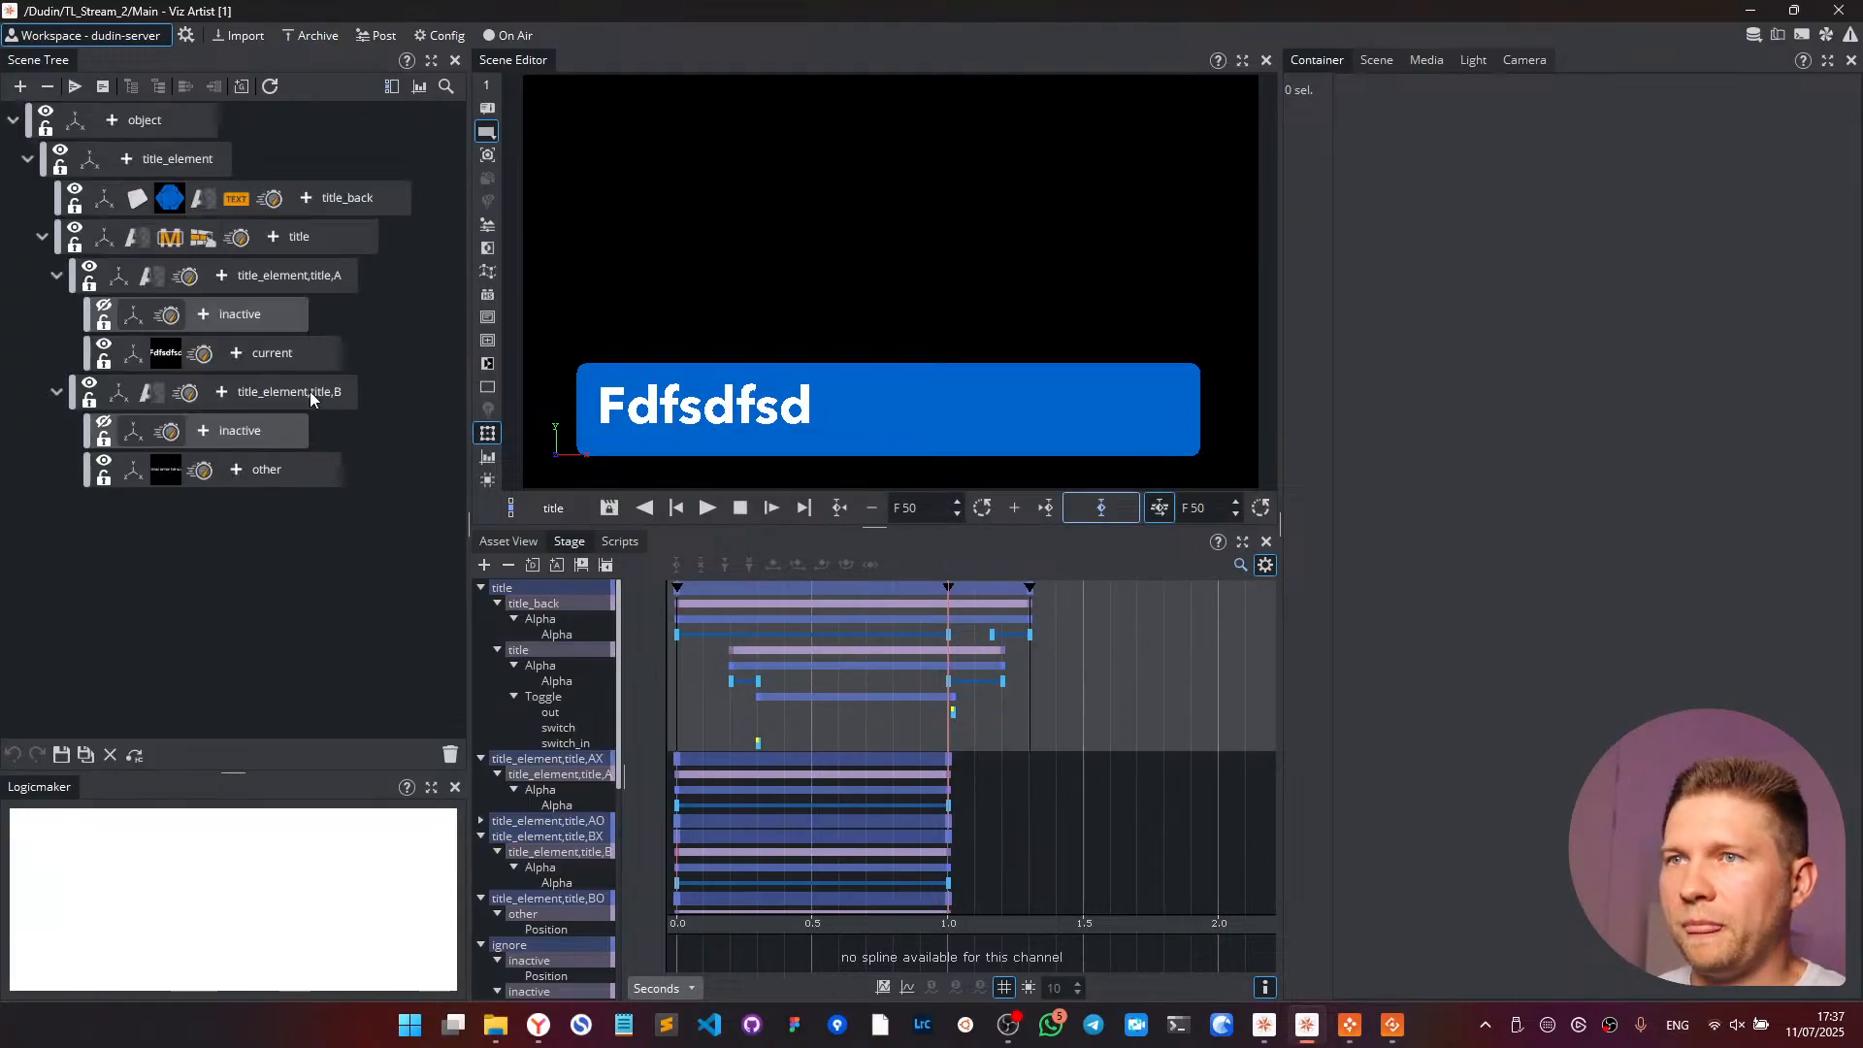
left_click(268, 355)
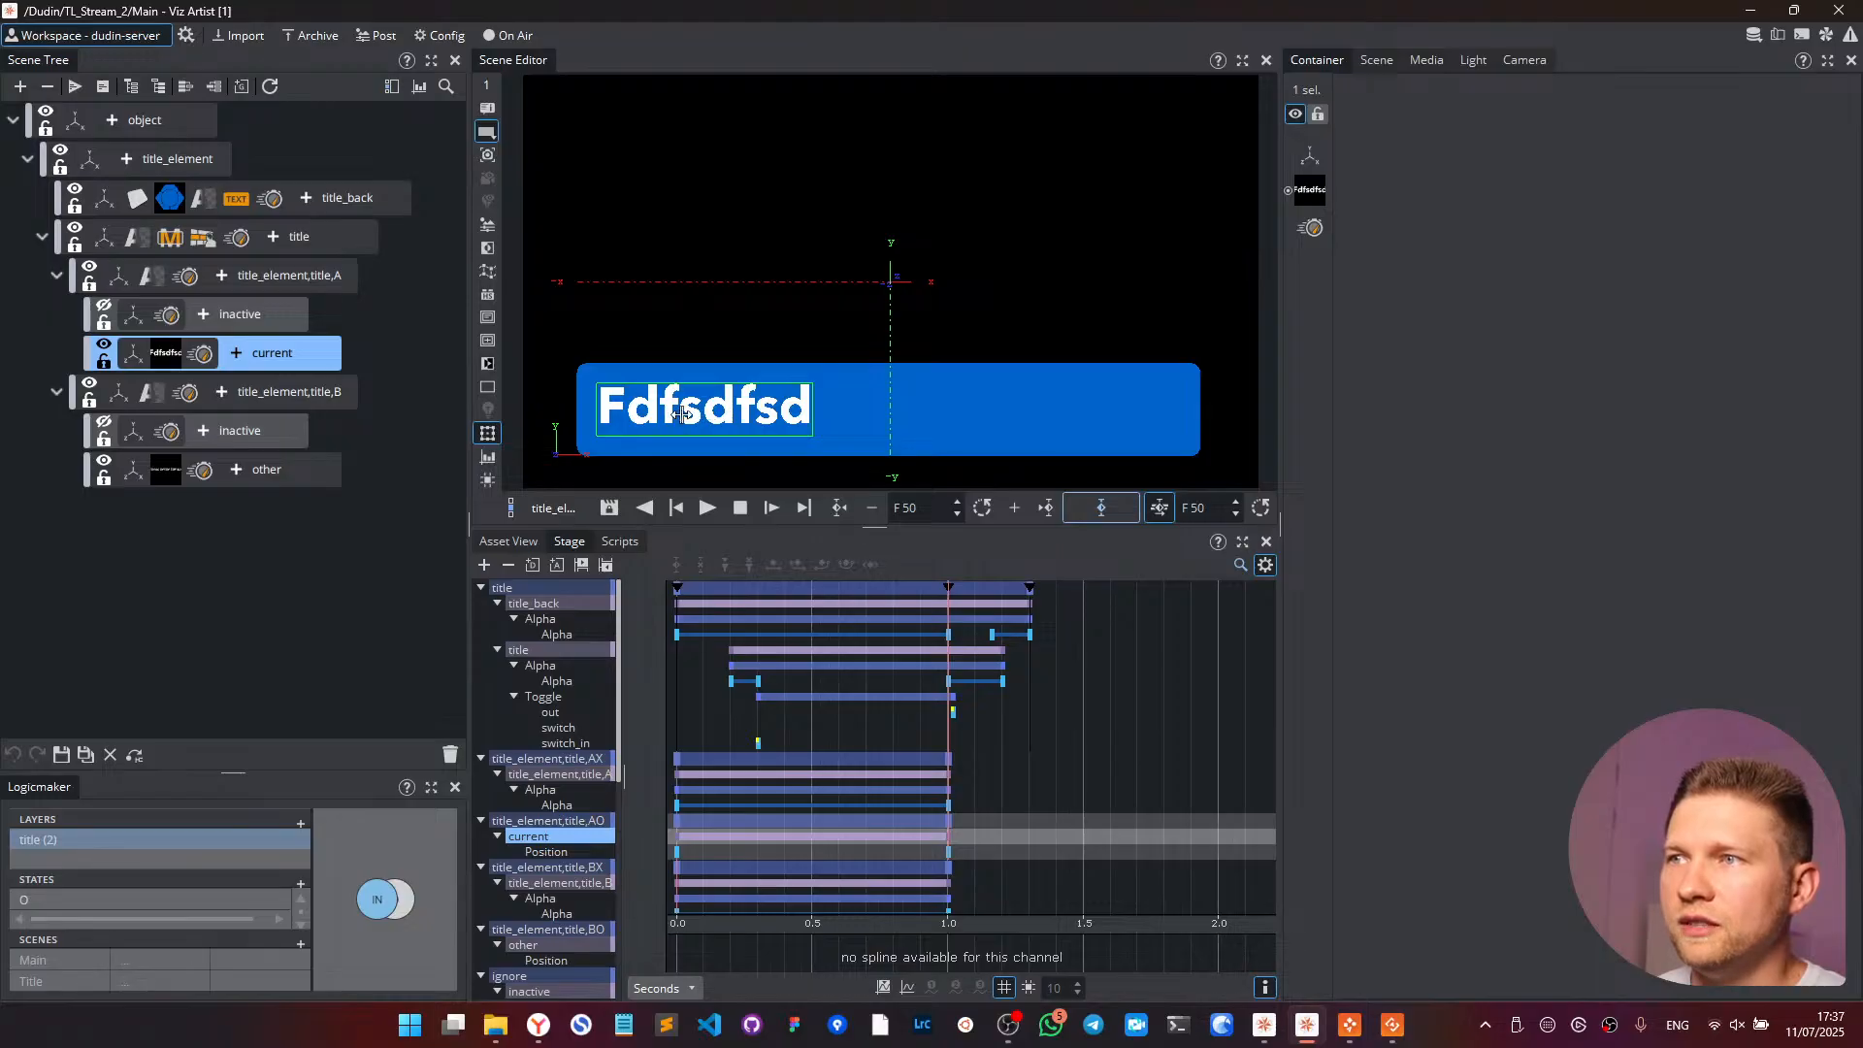
left_click(271, 472)
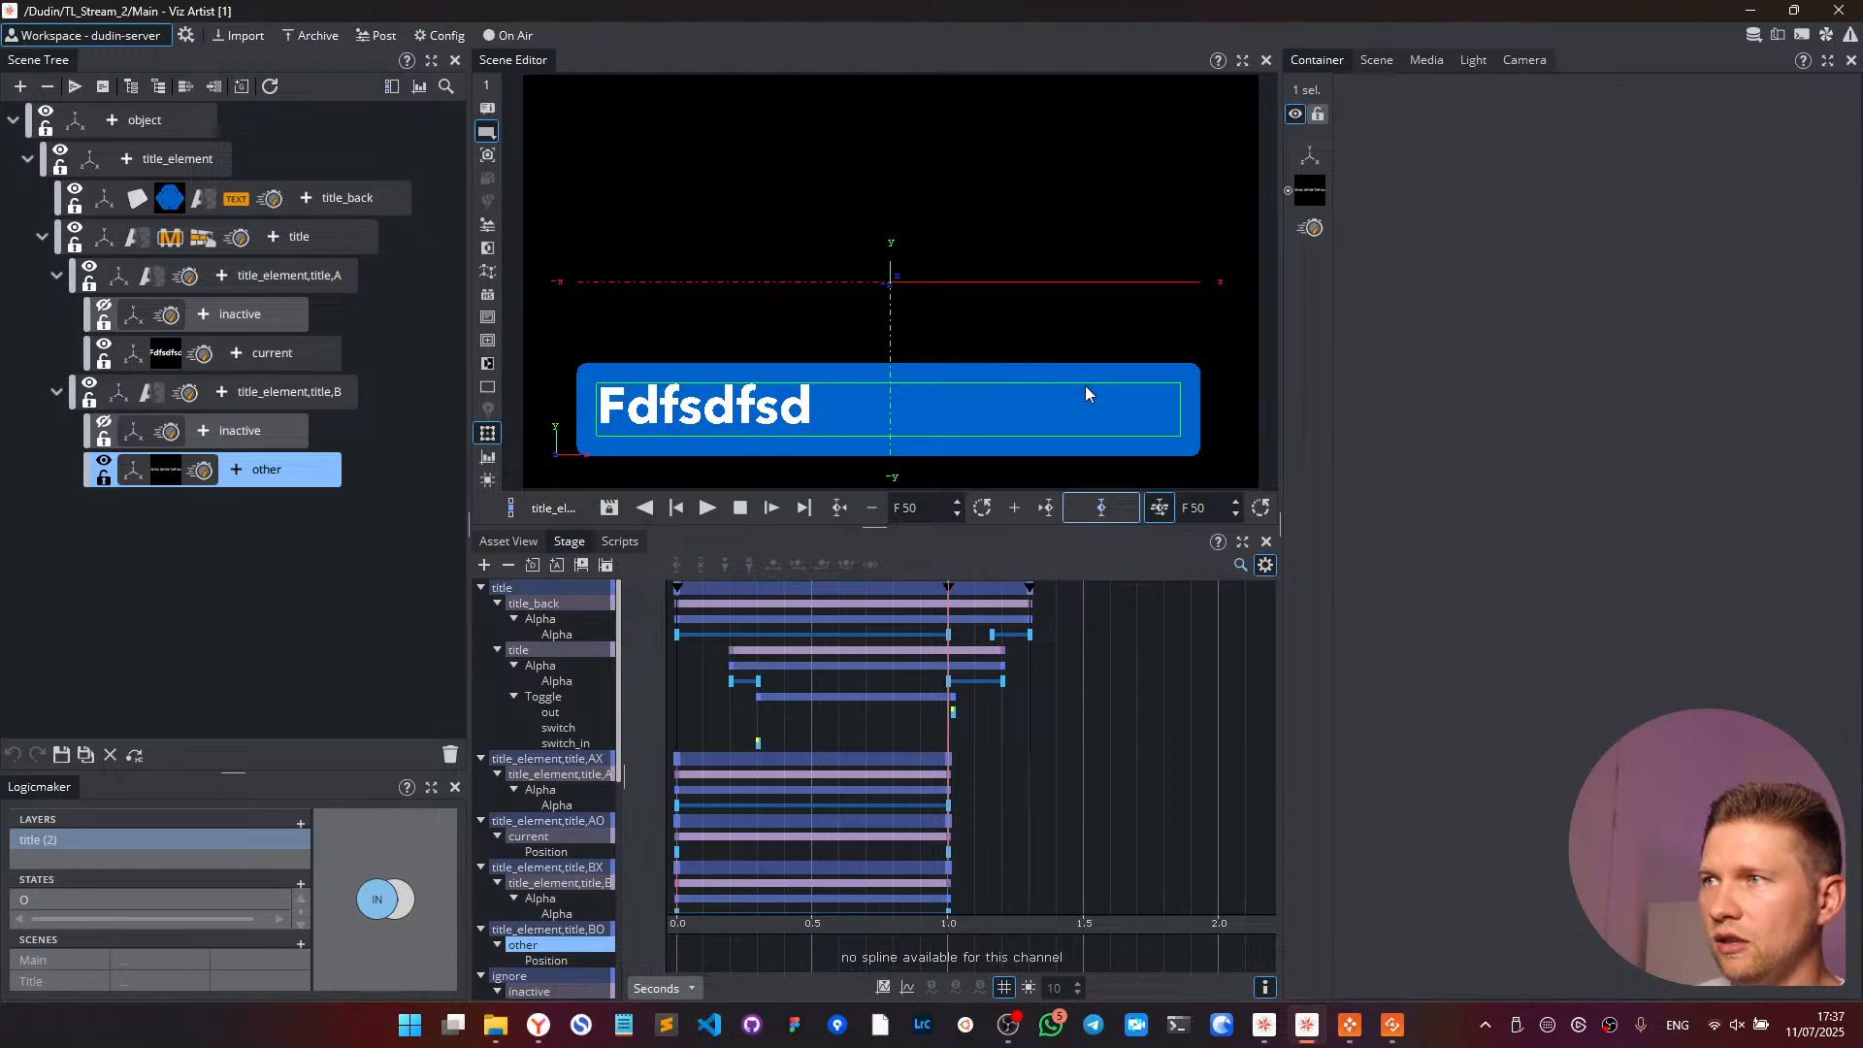
key("ctrl")
key("ctrl")
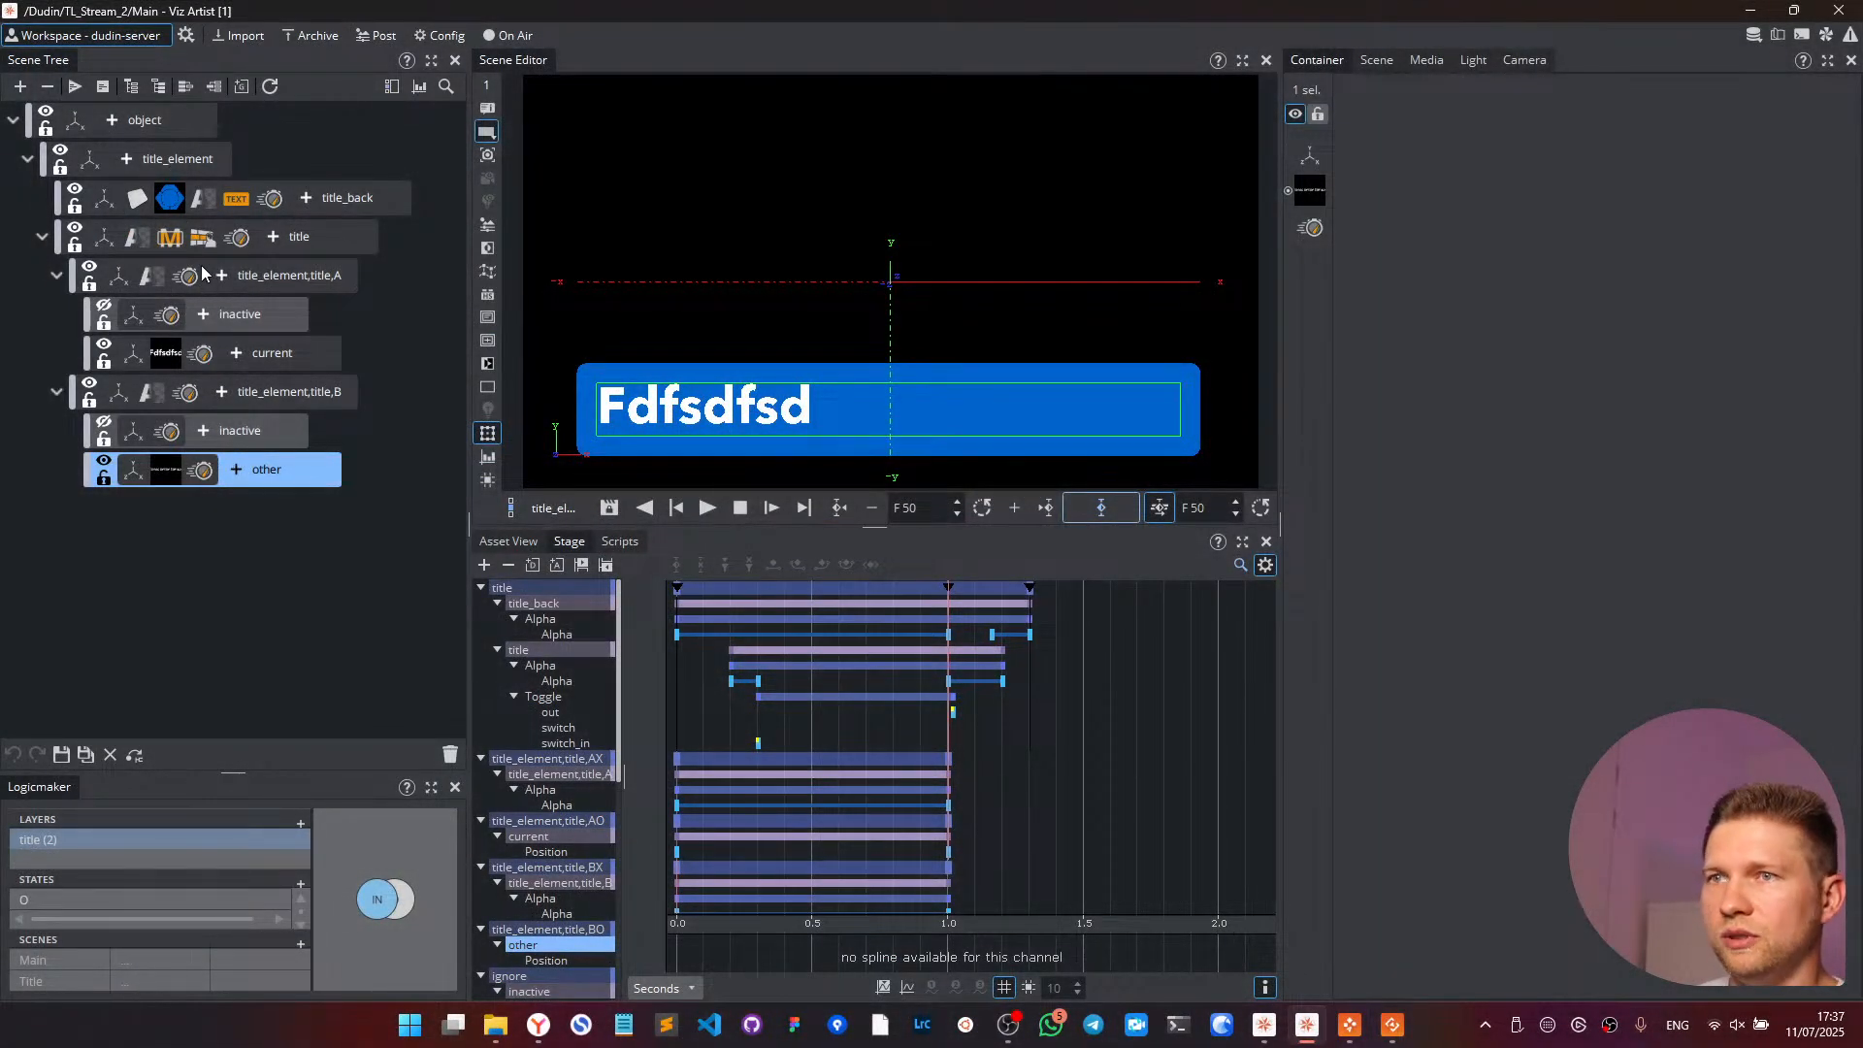
left_click(238, 201)
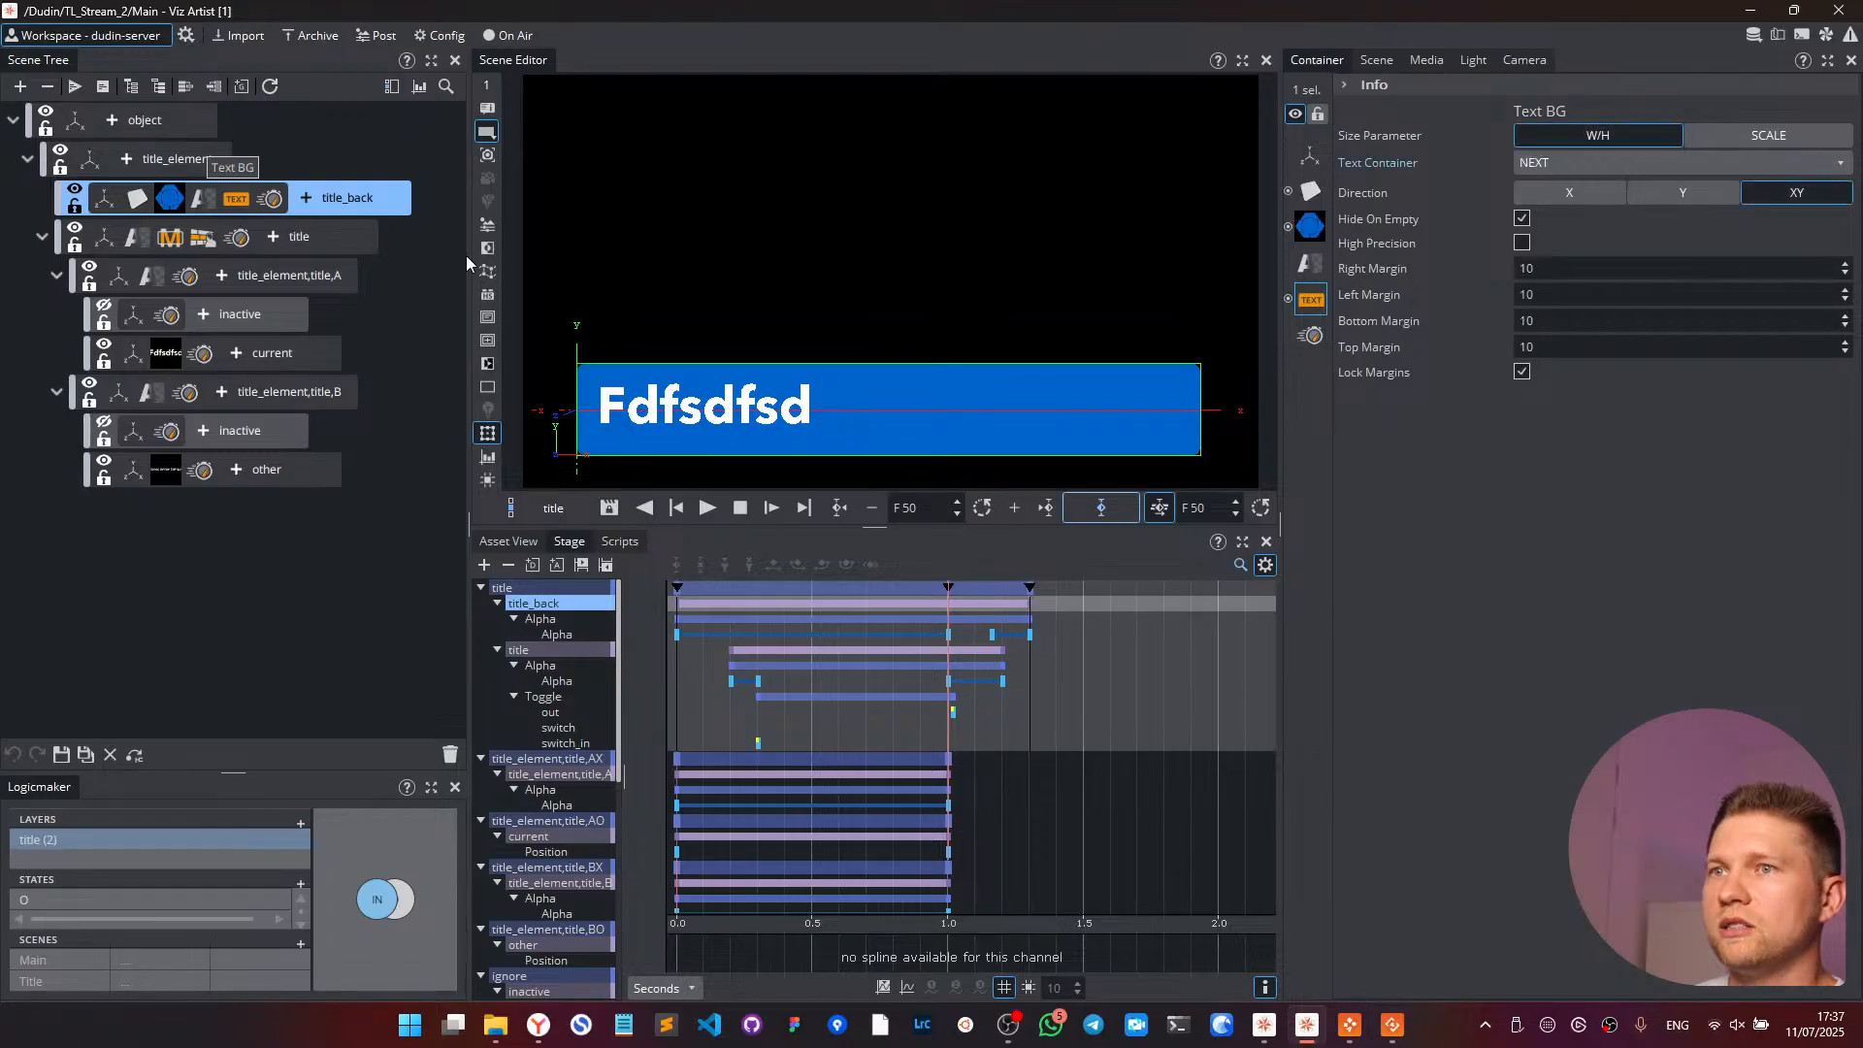
left_click(1638, 164)
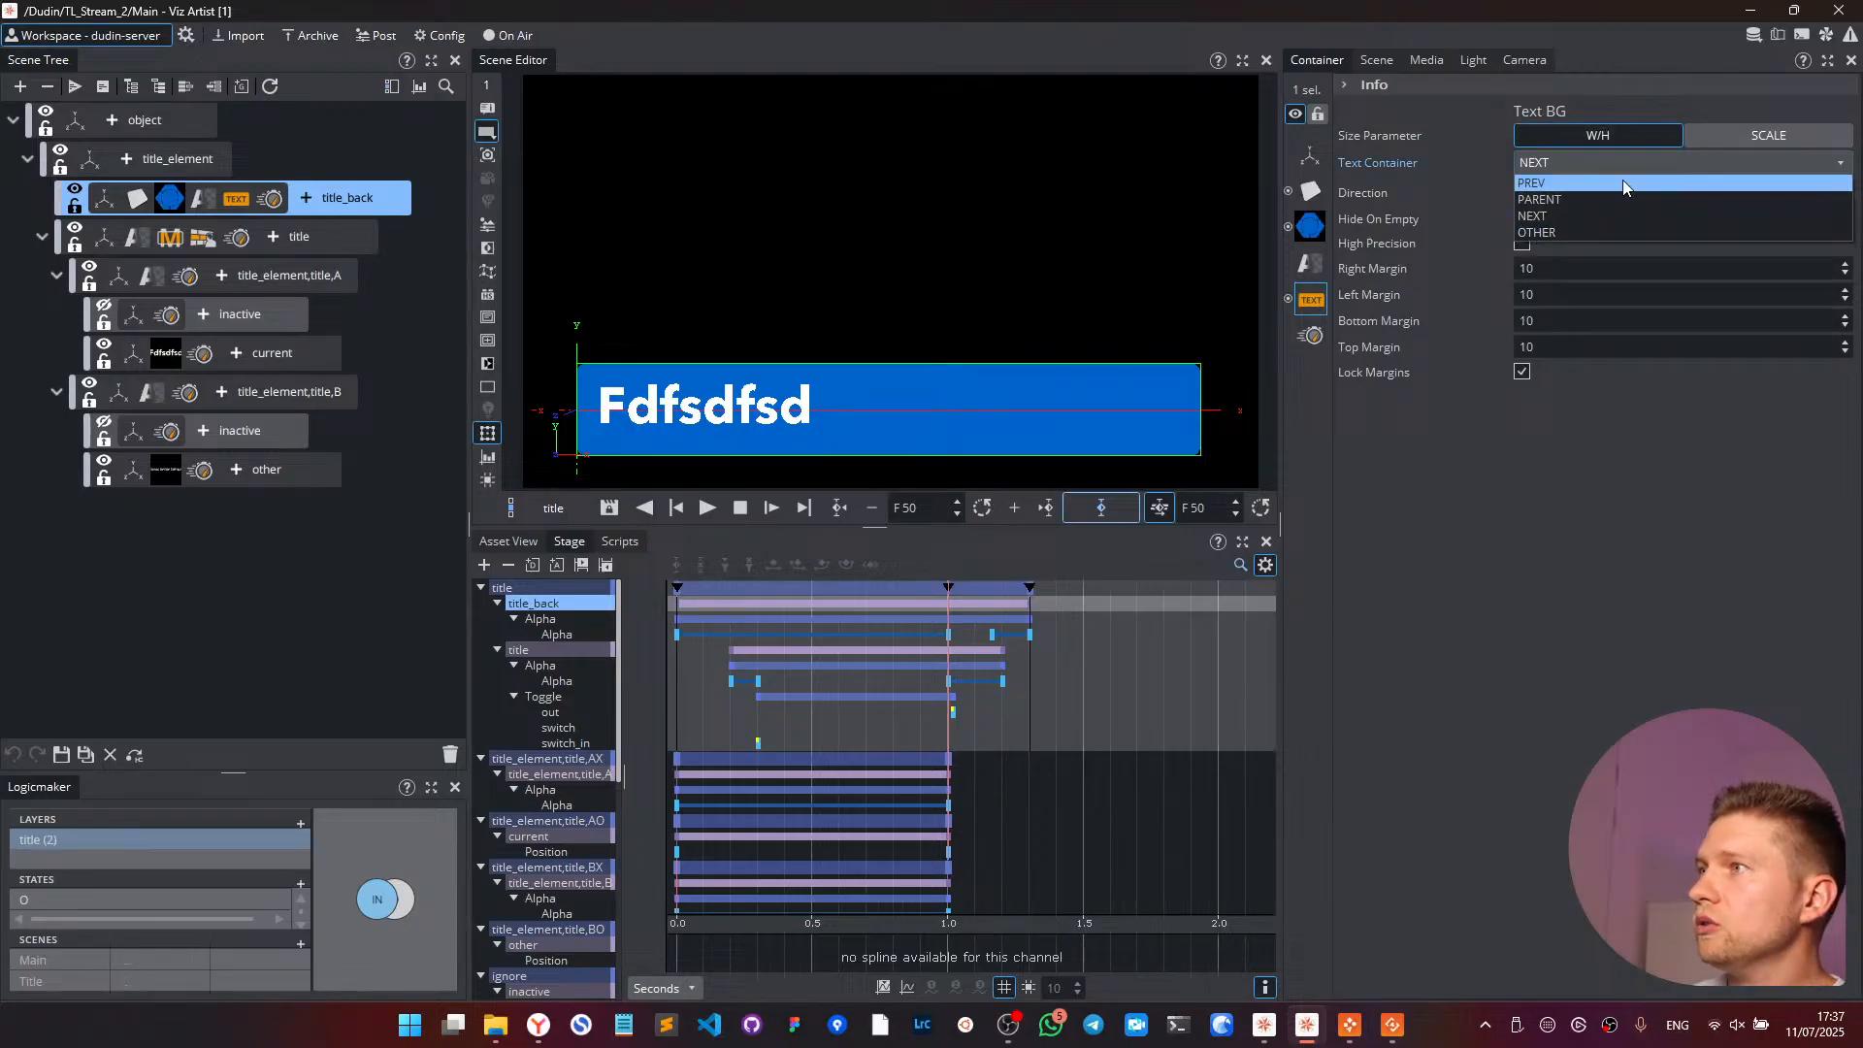
left_click(1606, 232)
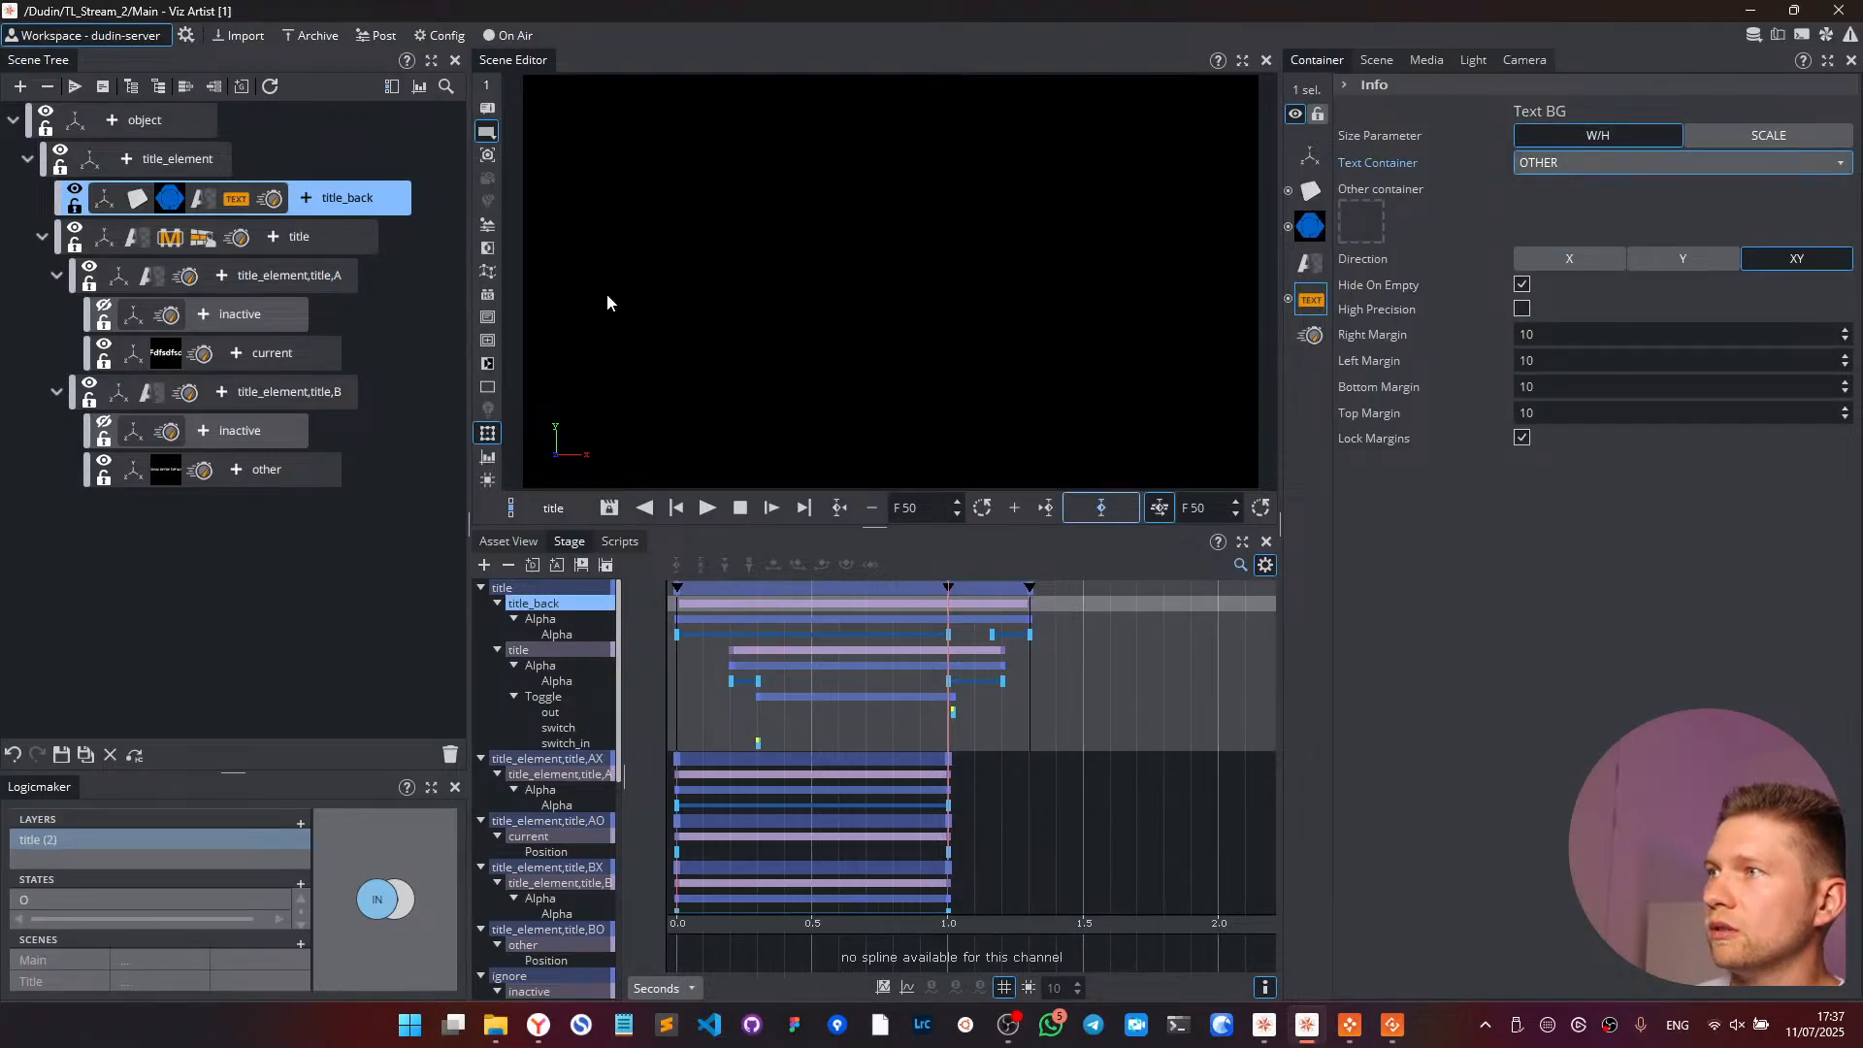
left_click_drag(295, 353, 1359, 221)
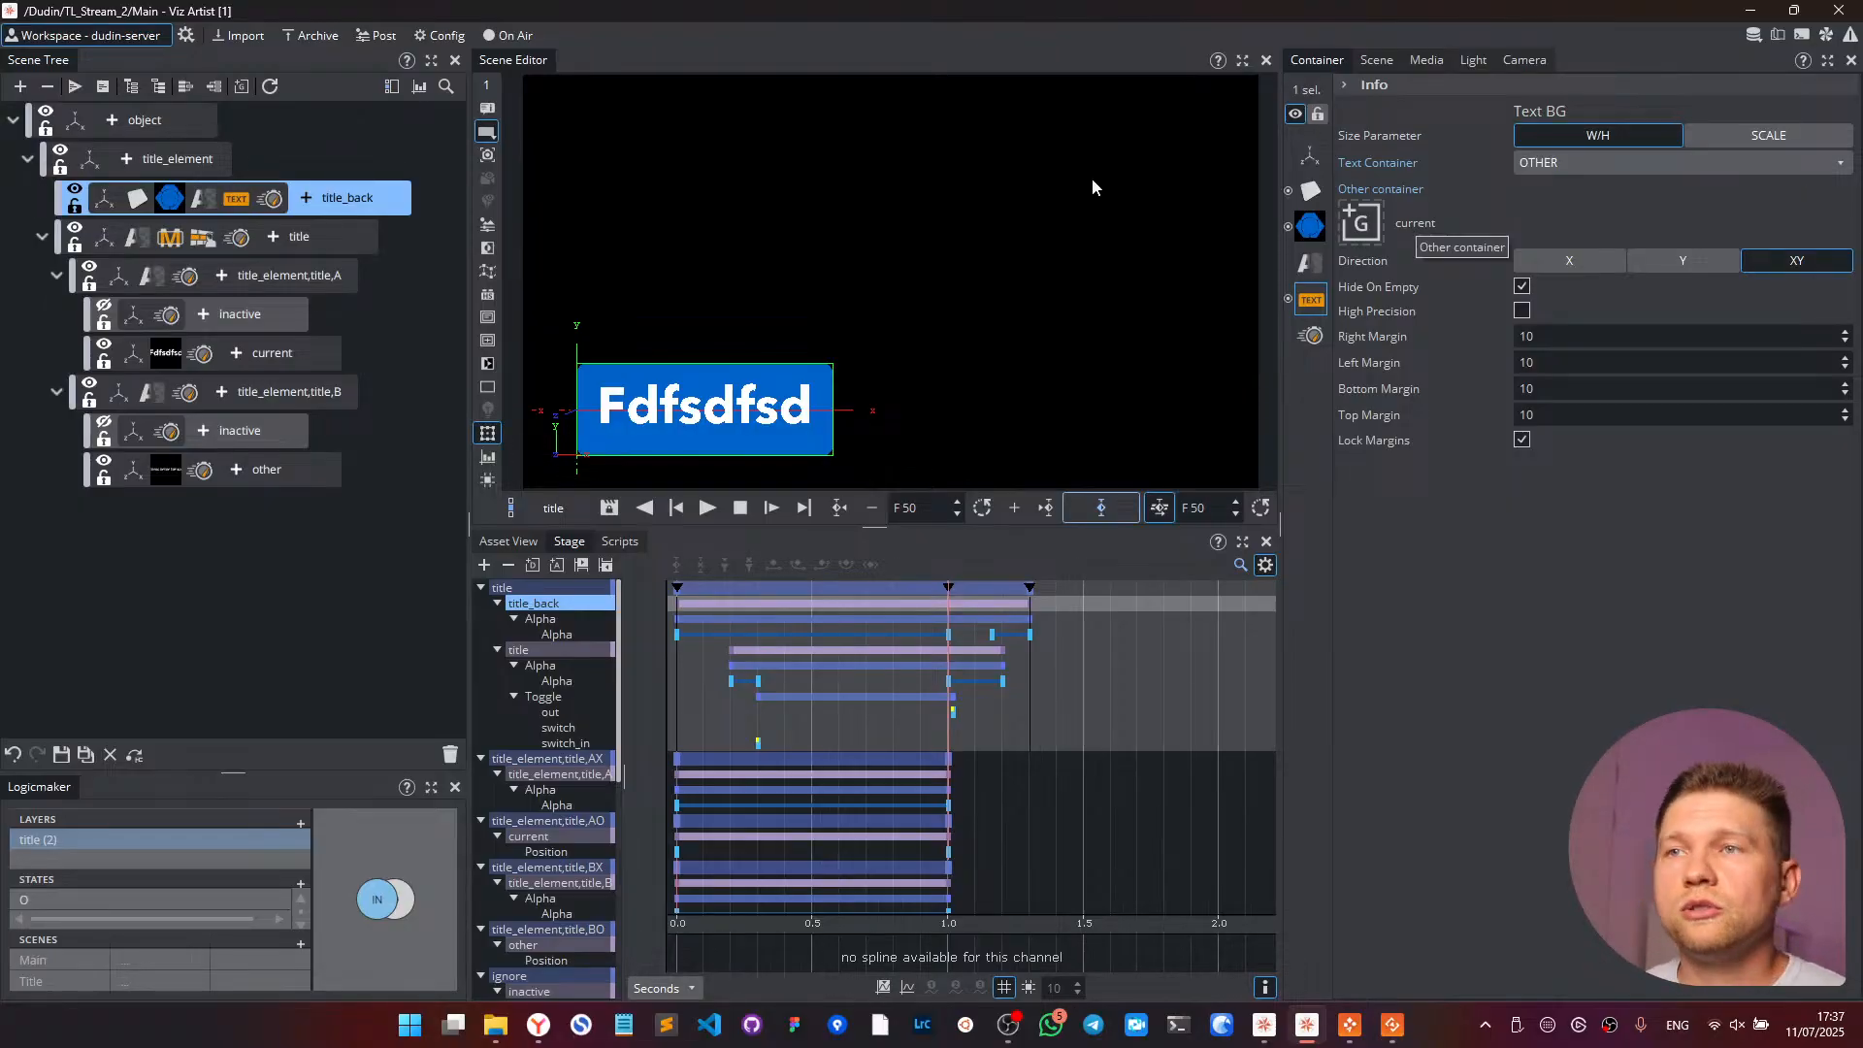
- Delete the cached object containers of title's Toggle plugin, then save and close the Main scene
left_click(331, 236)
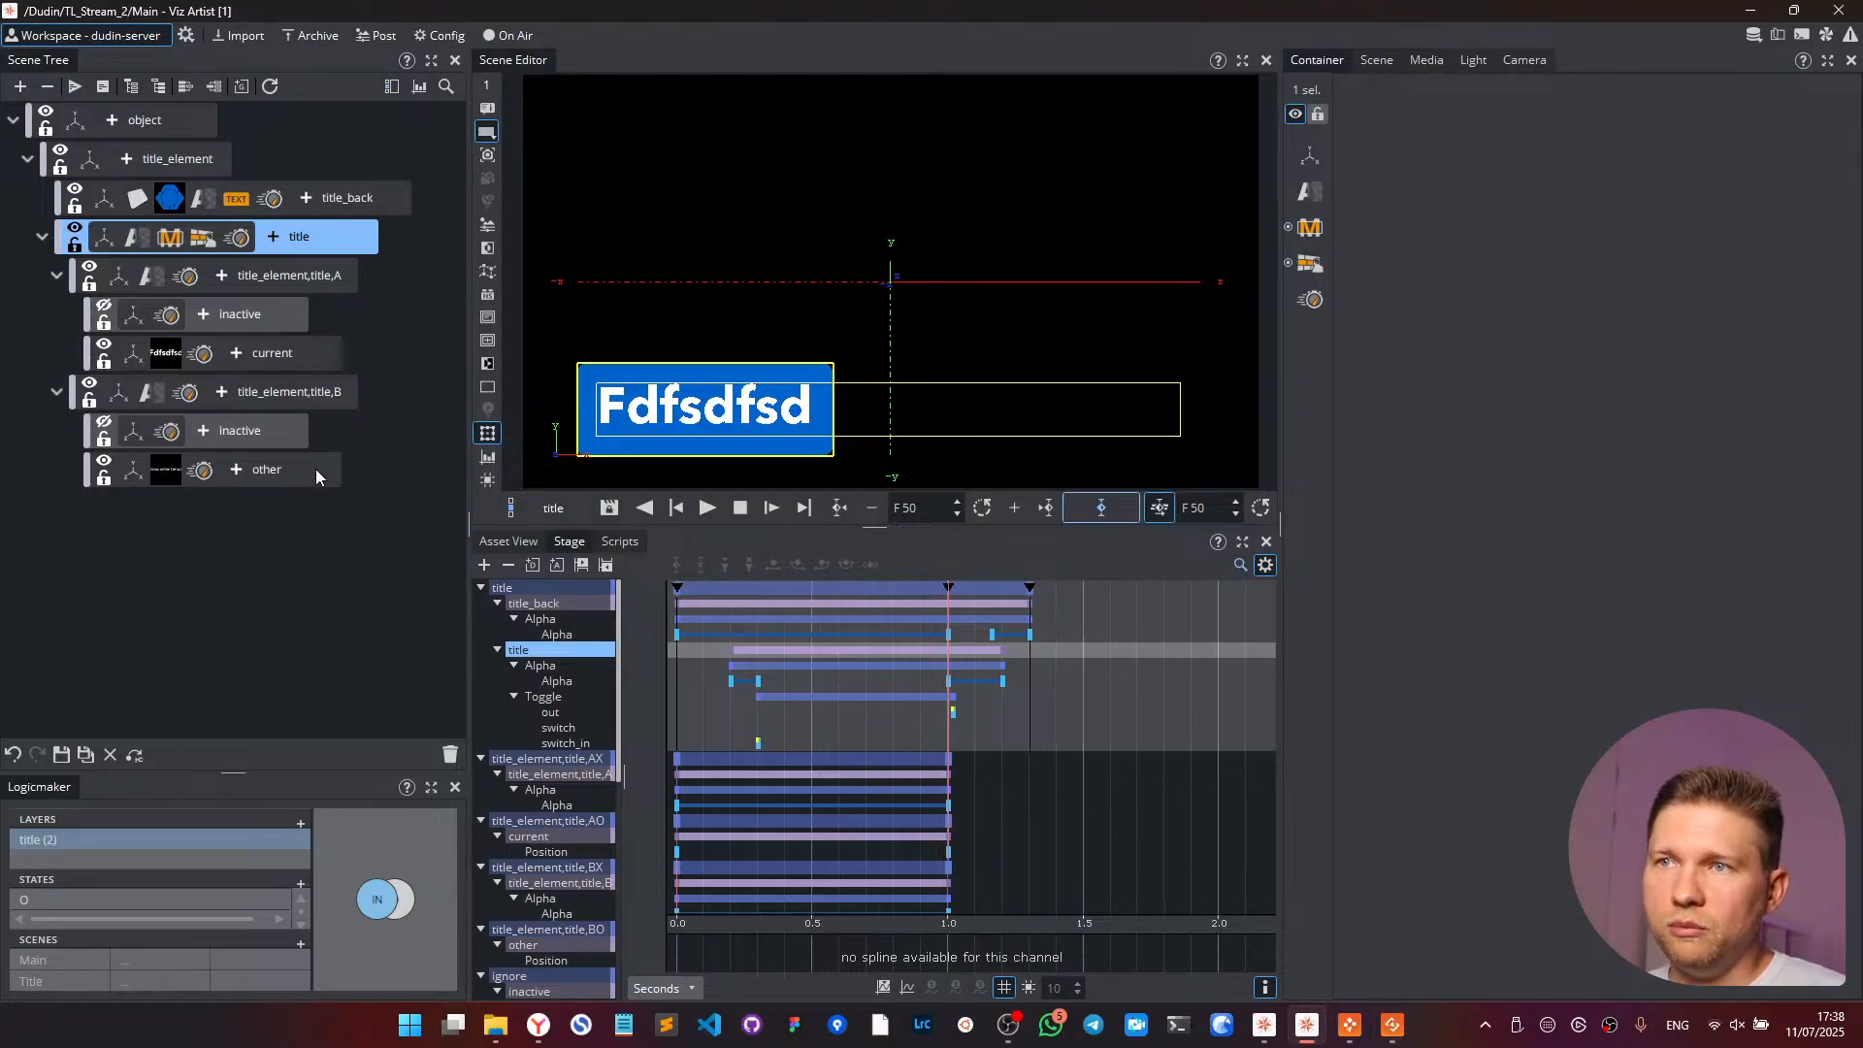
left_click(289, 354)
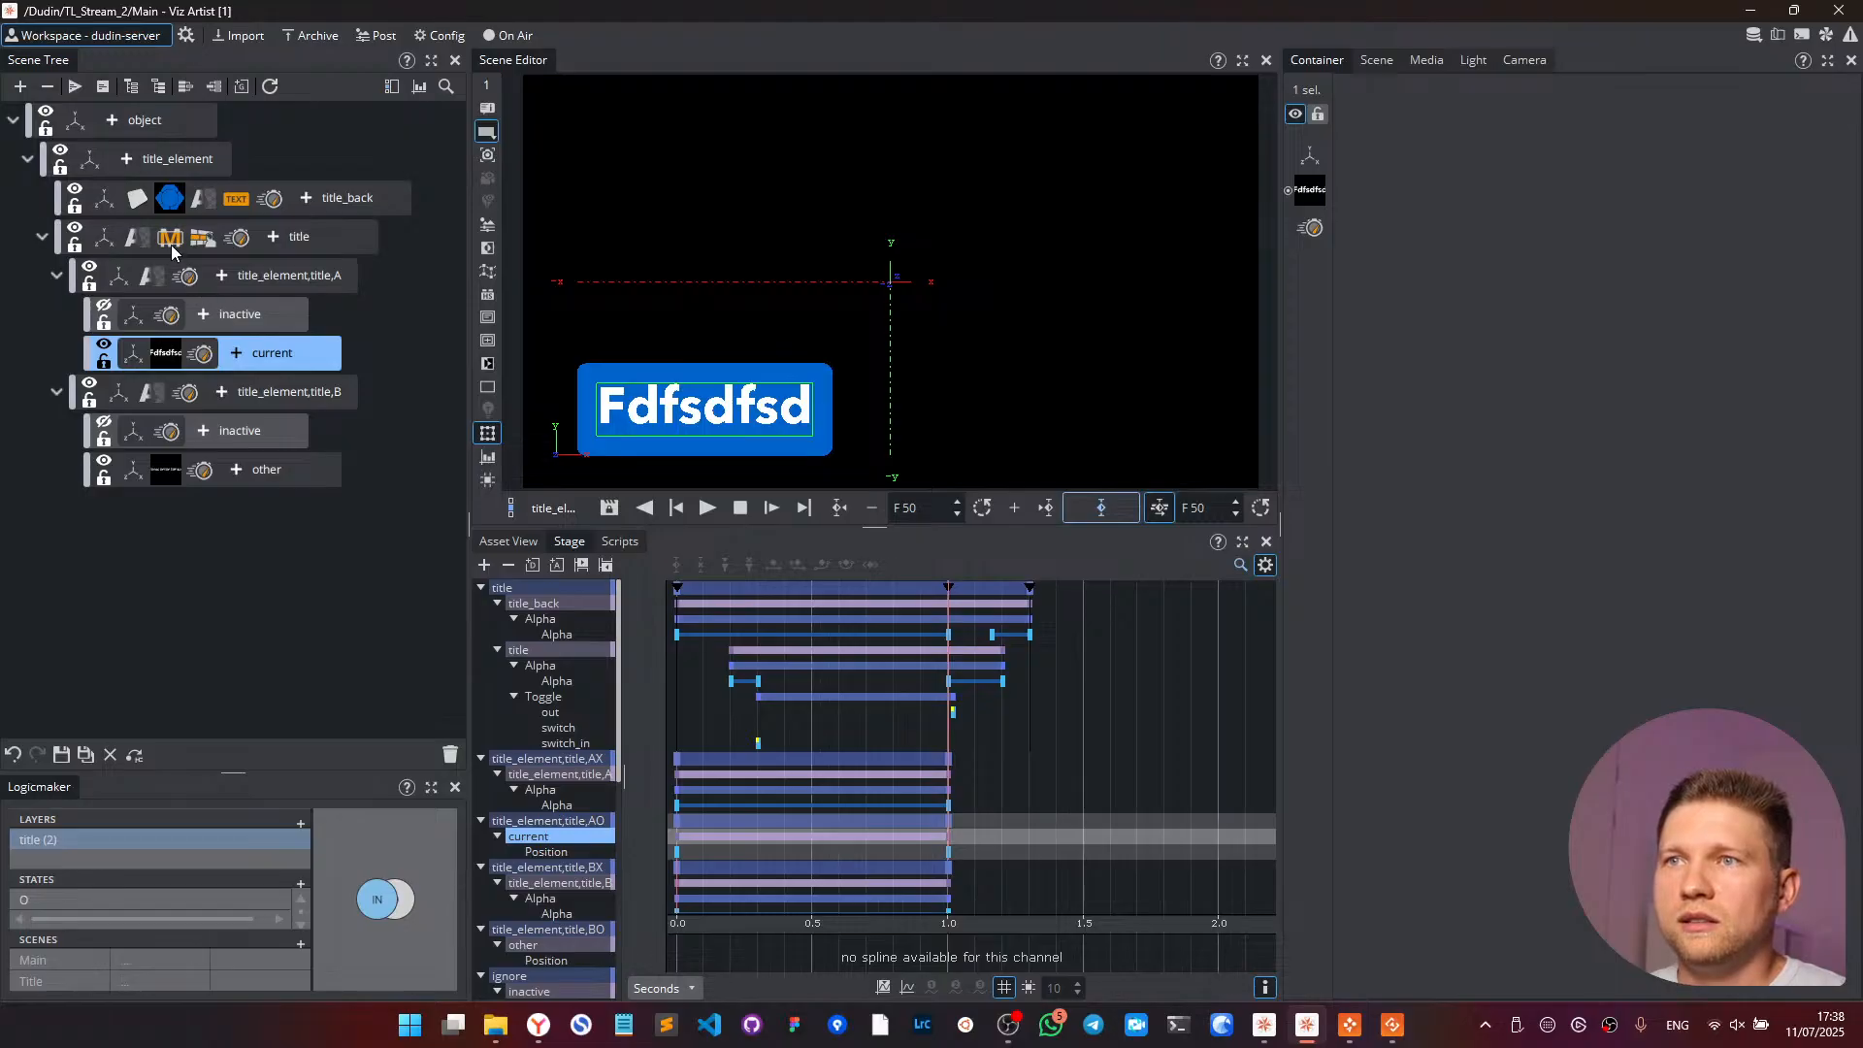
left_click(233, 204)
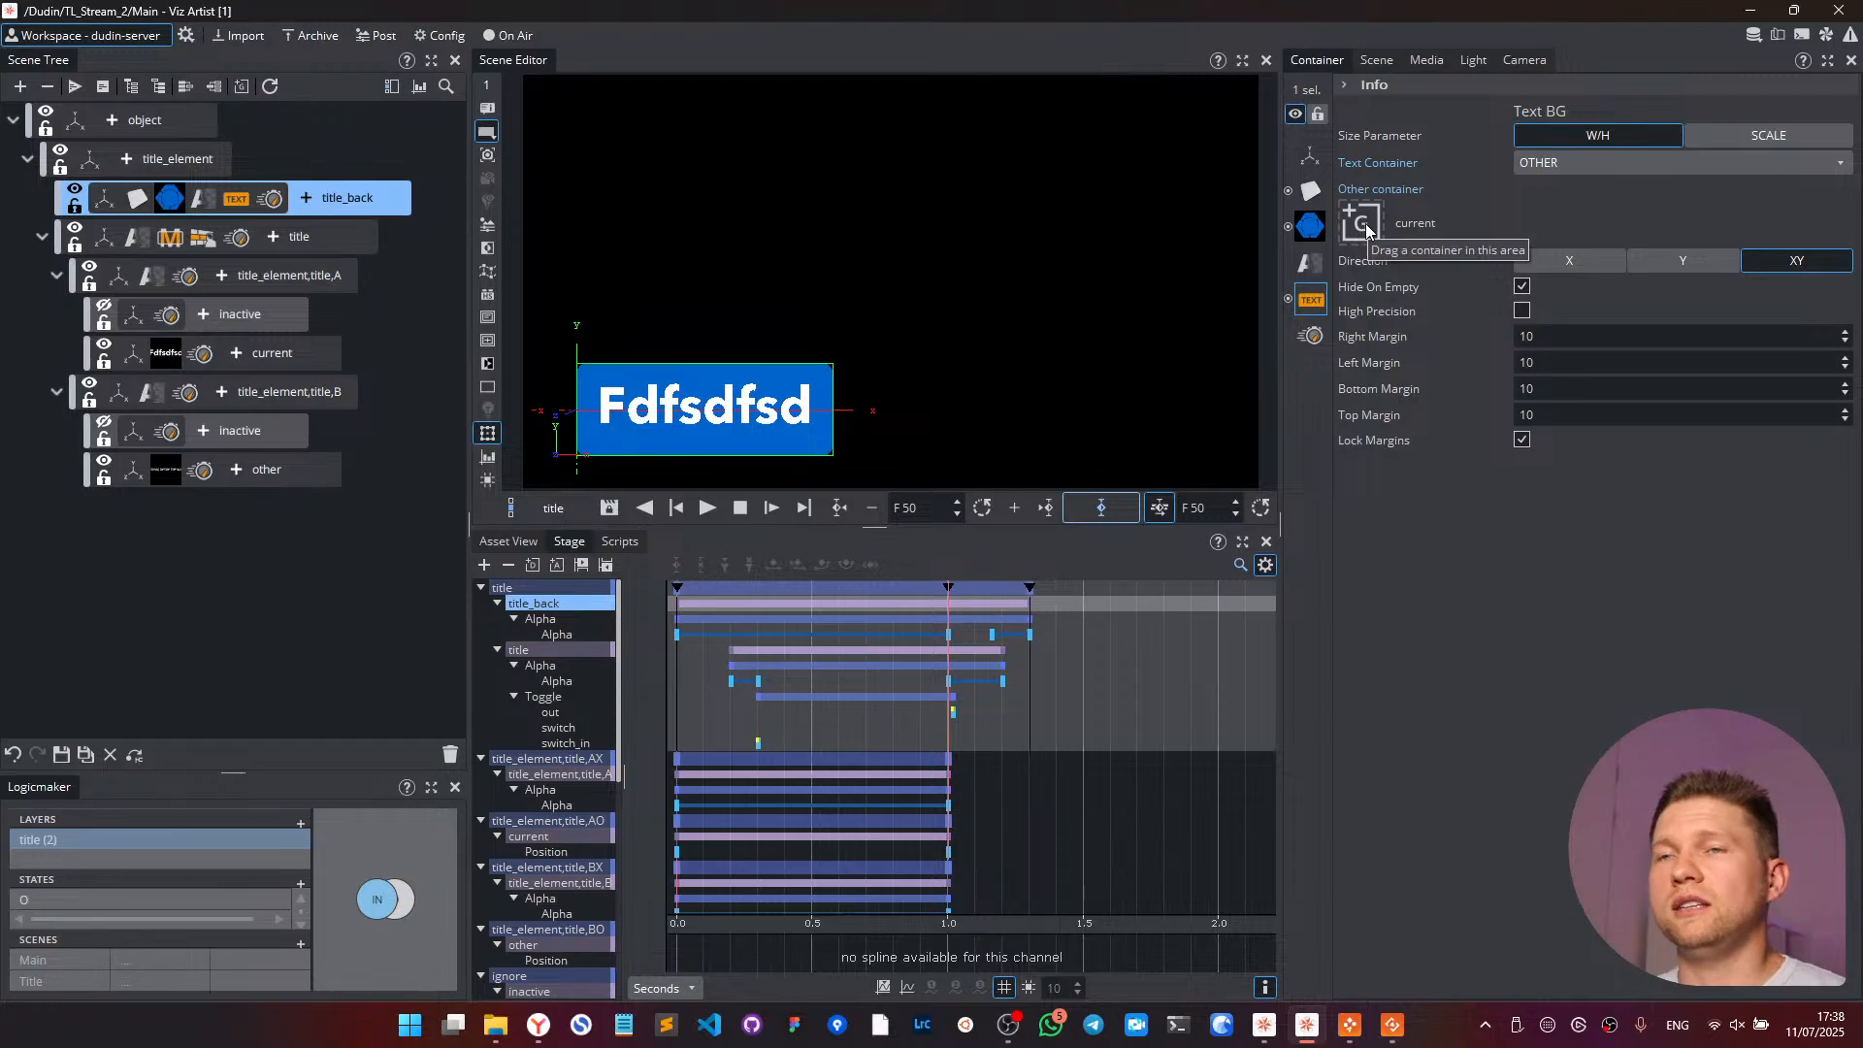
left_click(312, 347)
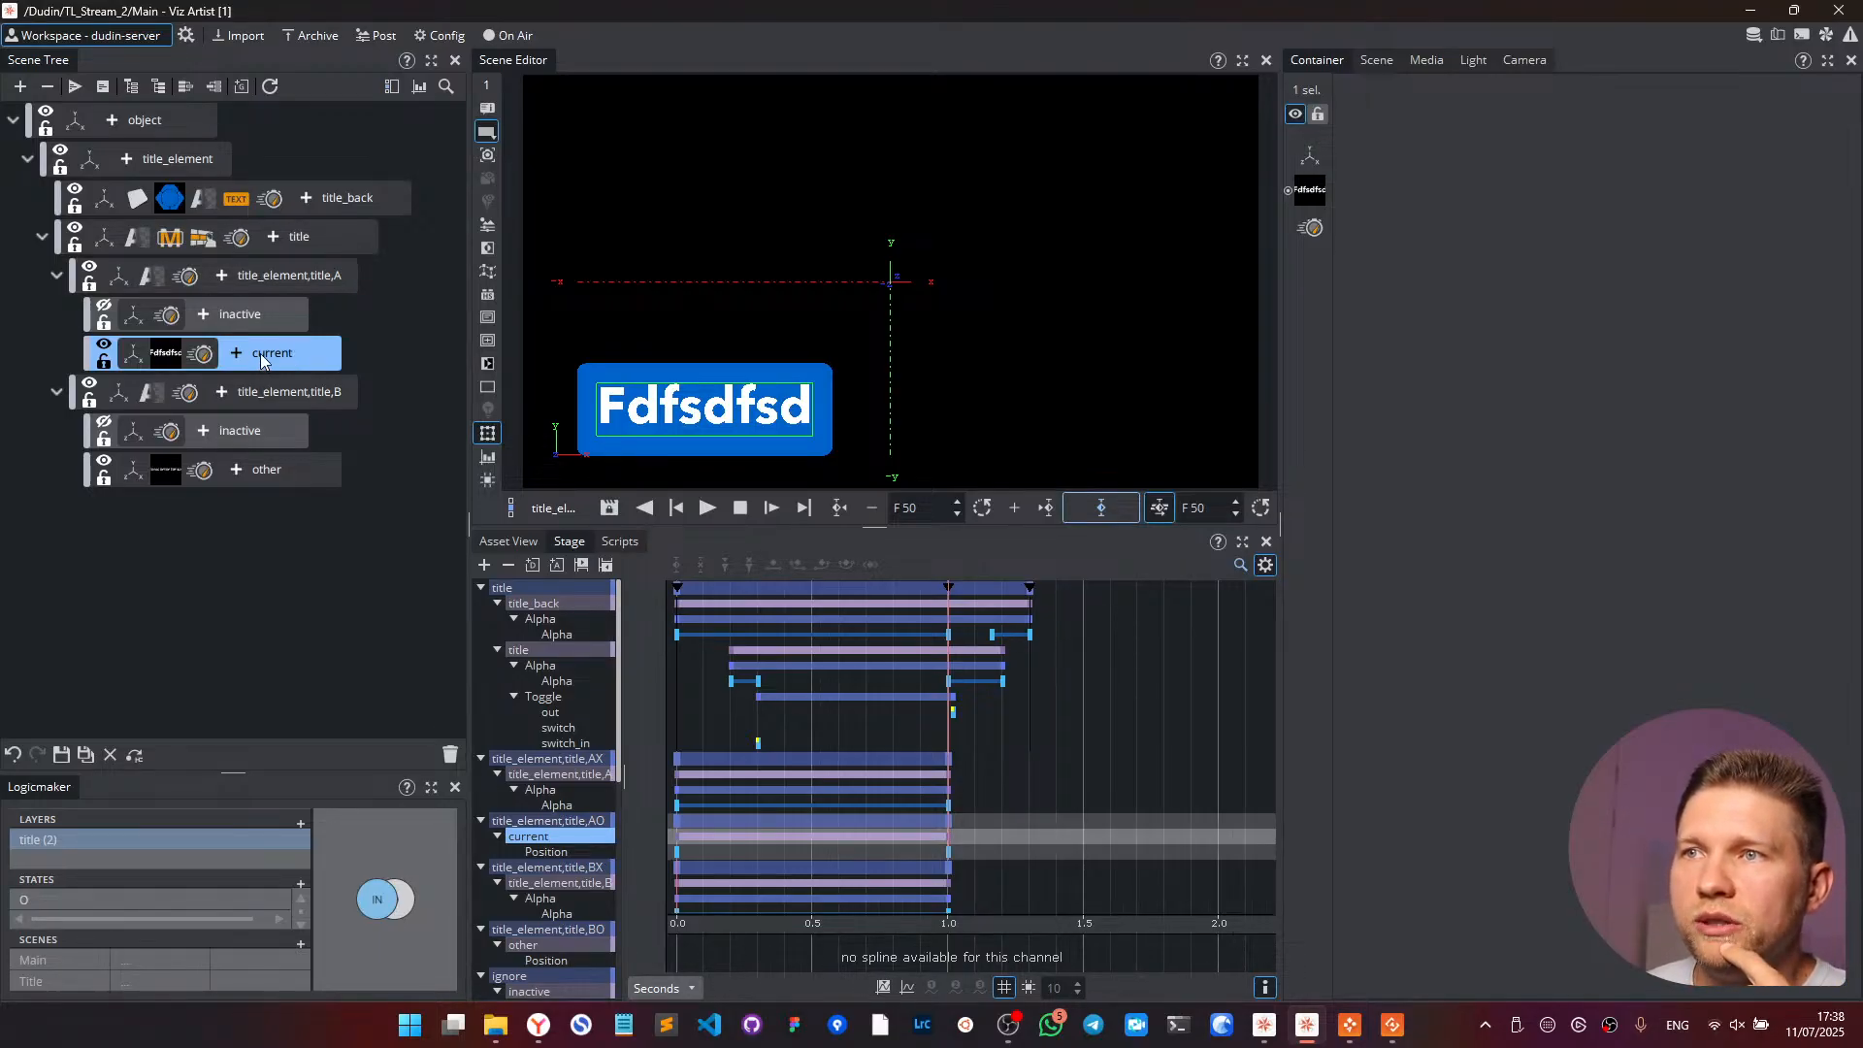
left_click(204, 241)
scroll(1593, 415, "down", 1)
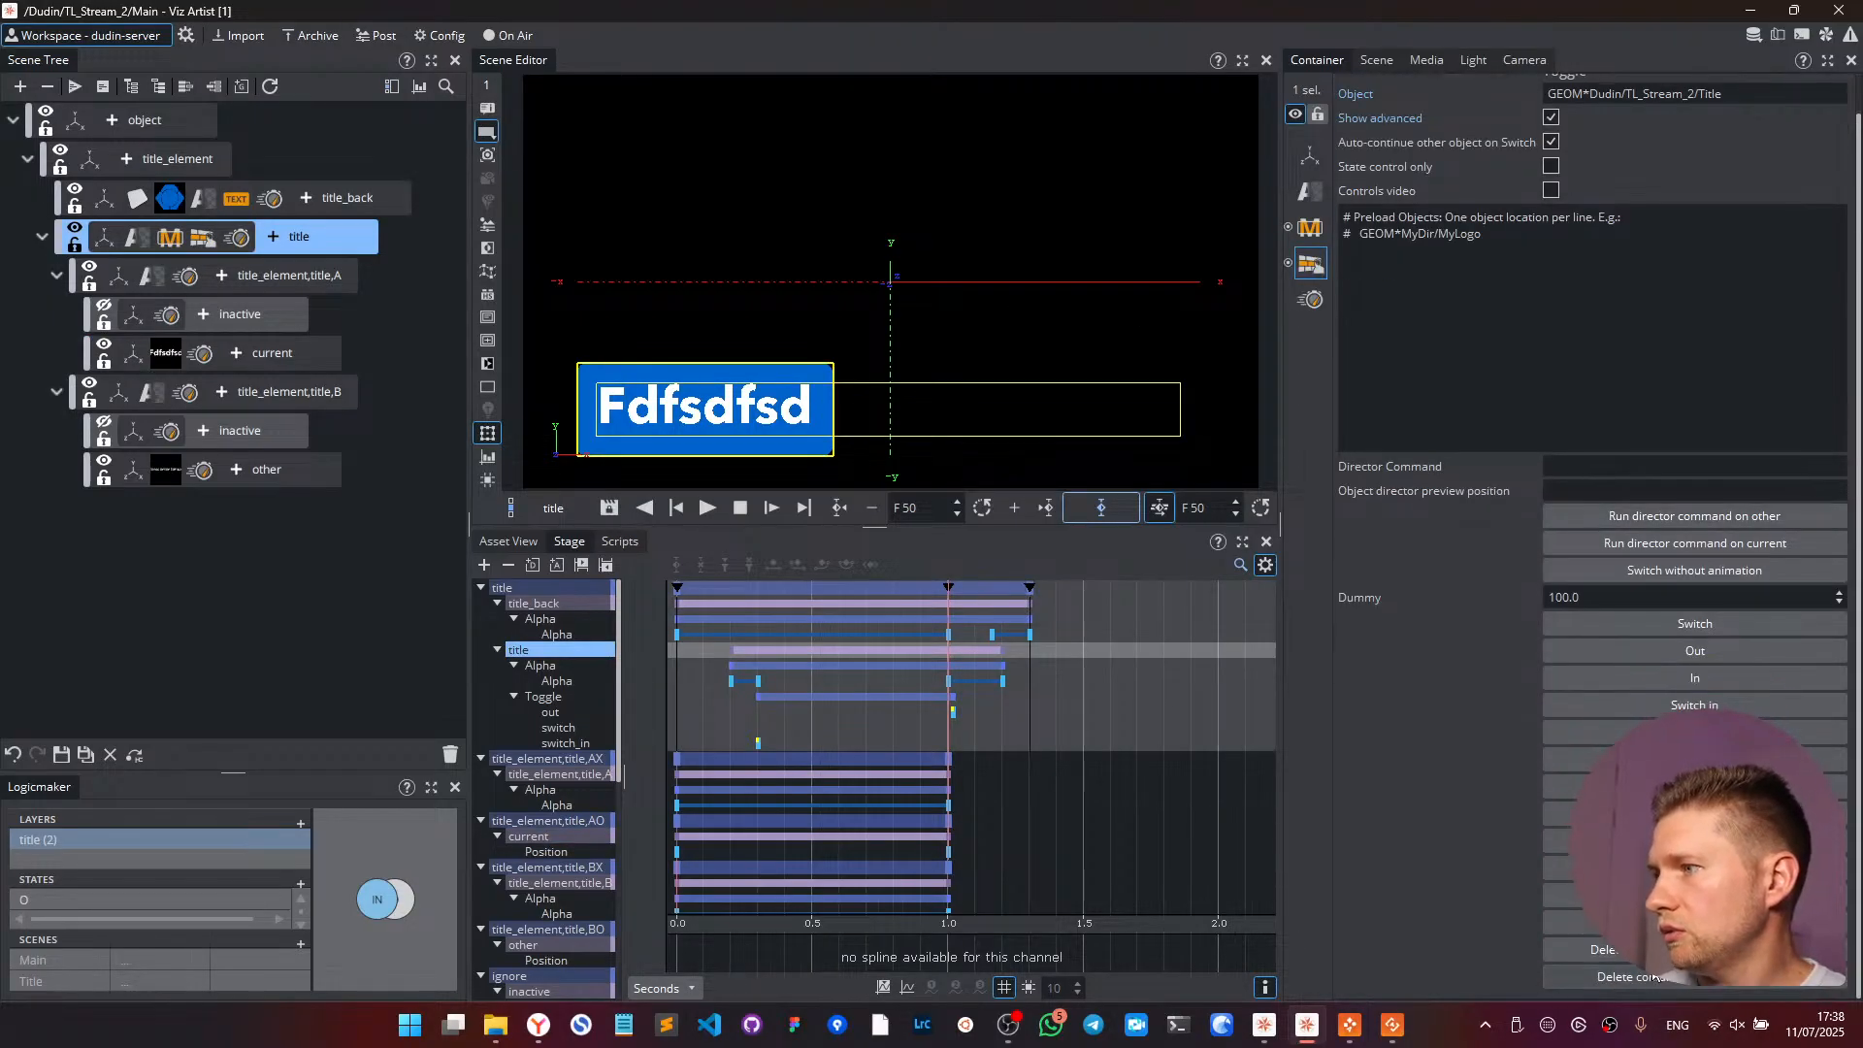
left_click(1610, 948)
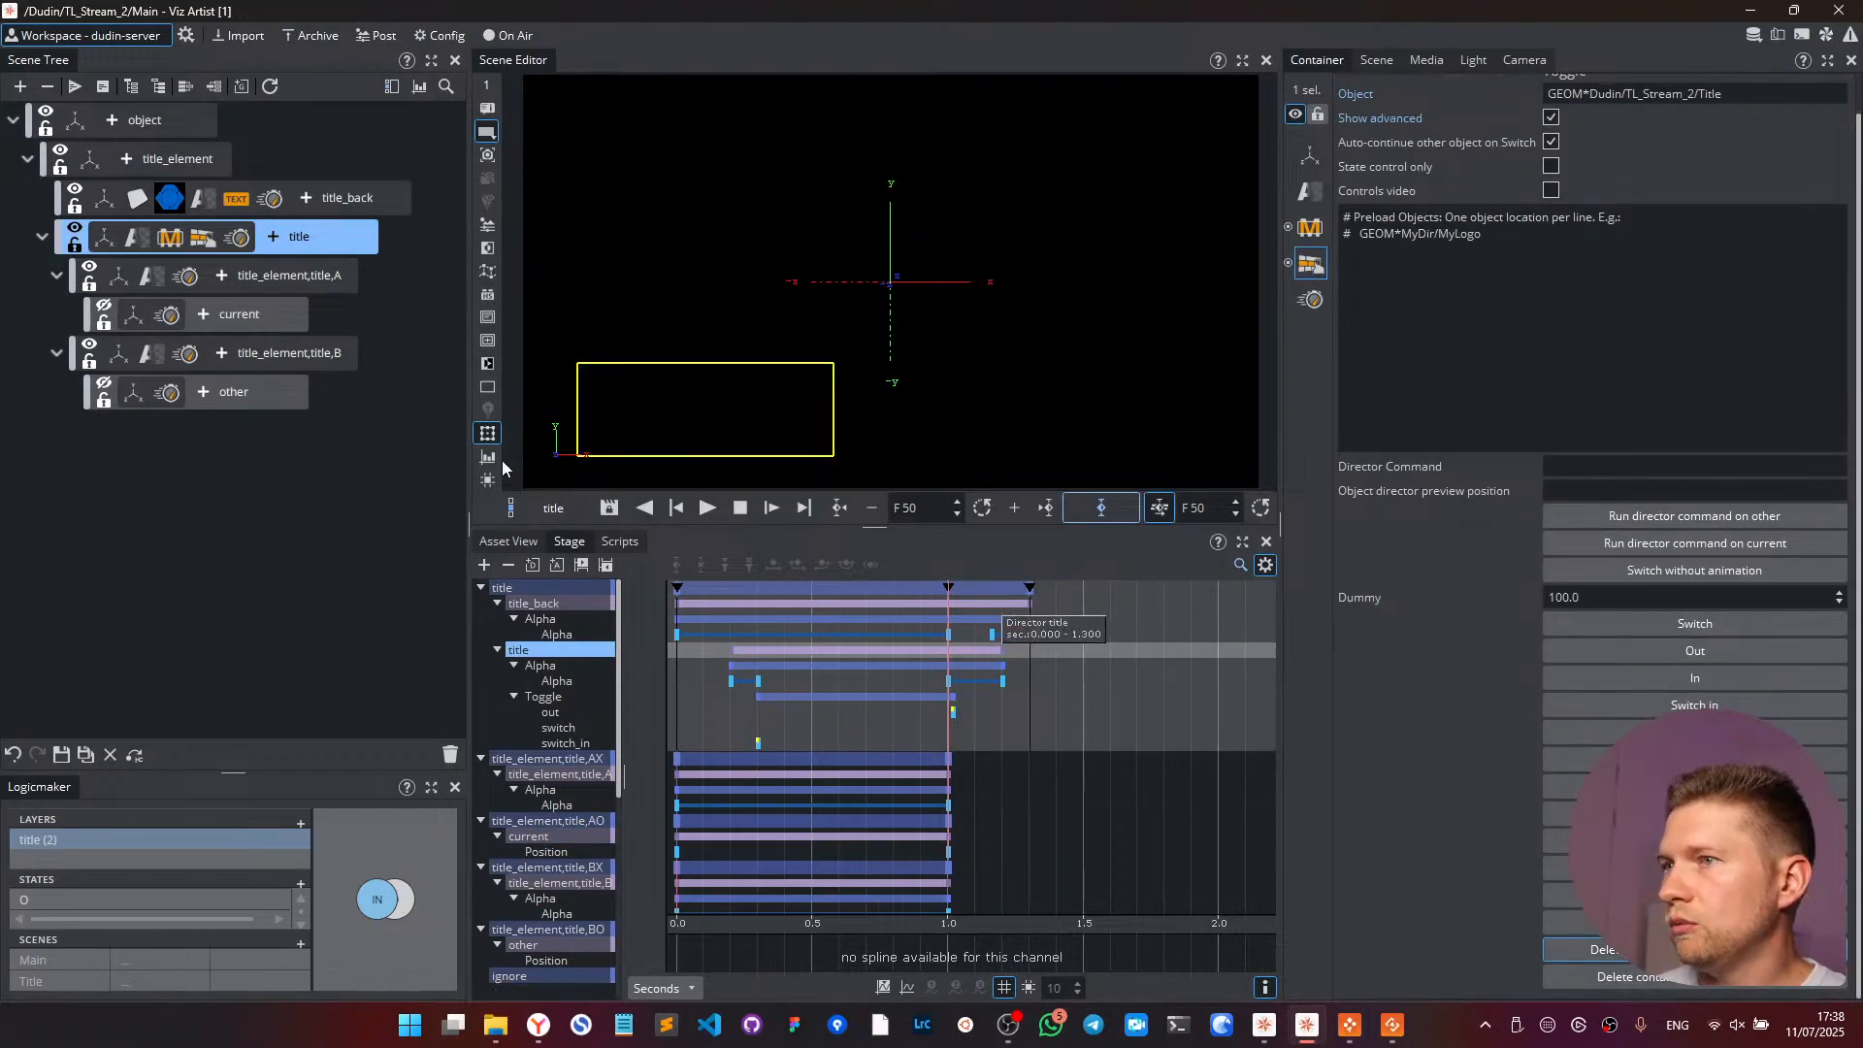
left_click(60, 755)
left_click(109, 755)
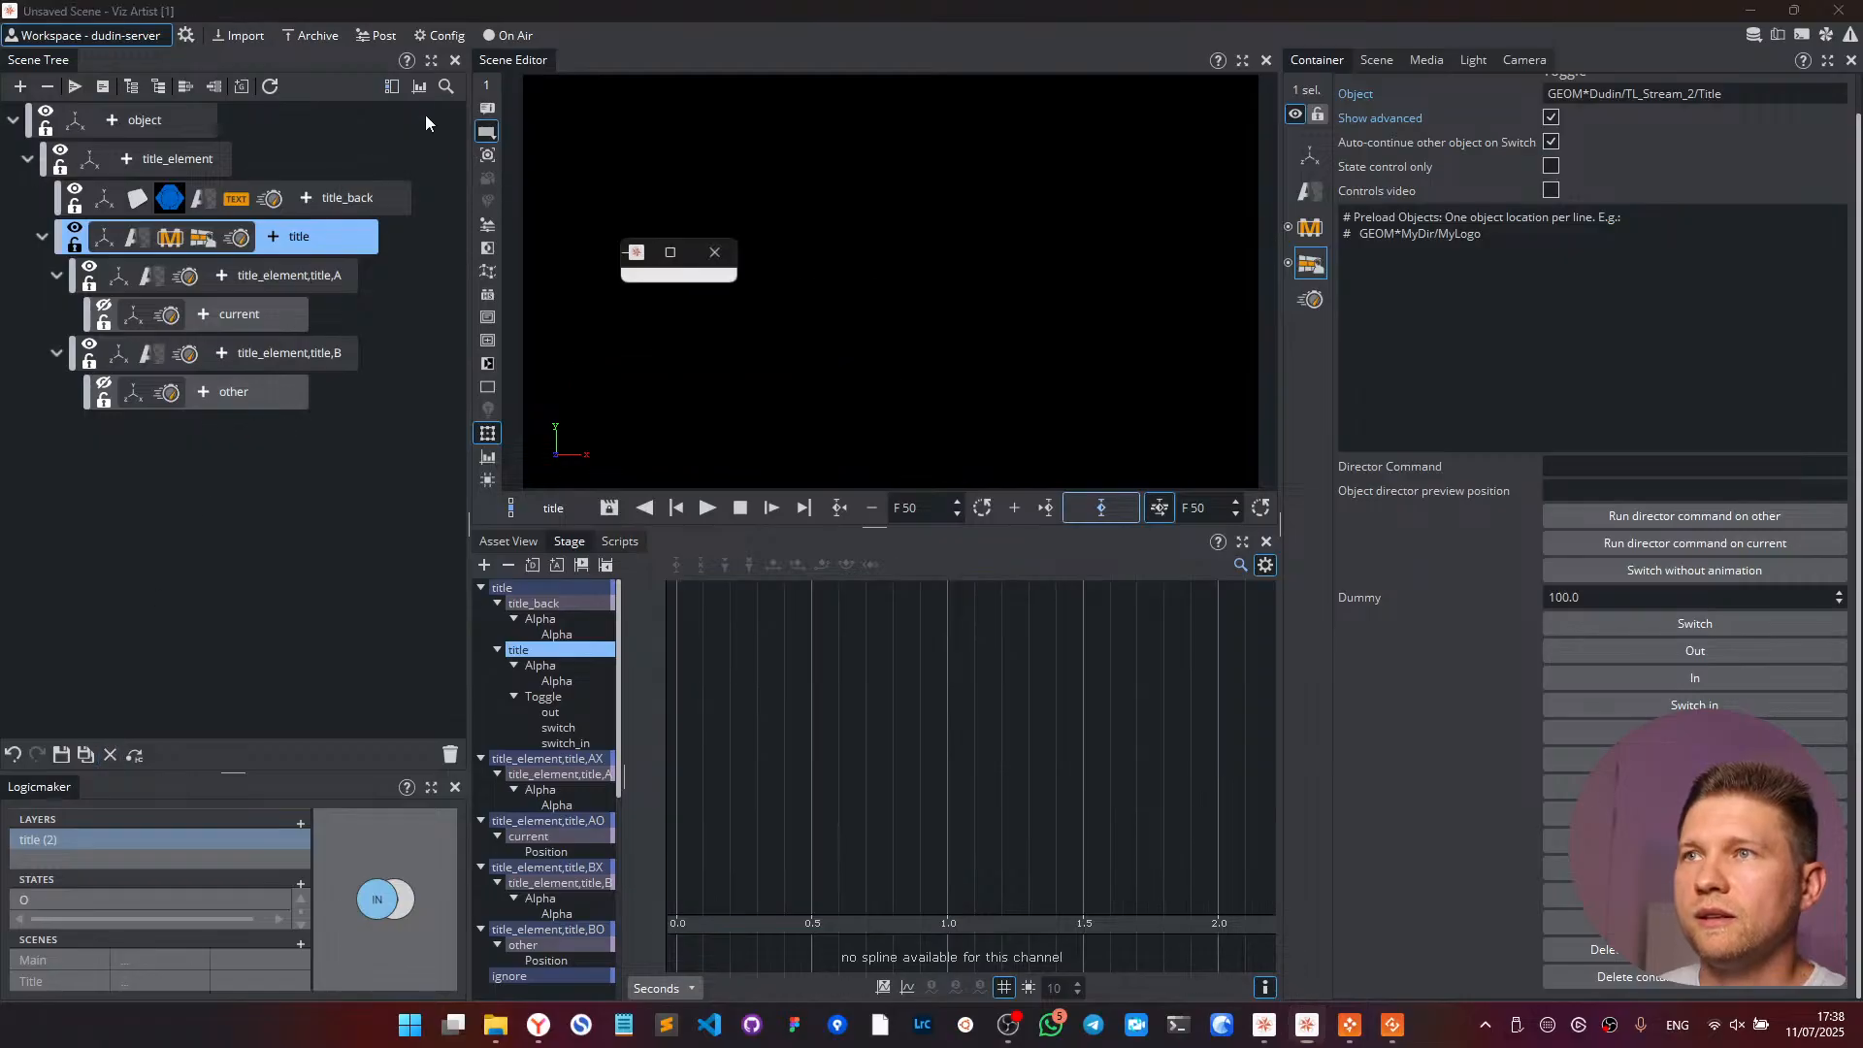
- Go On Air and start and take out the two Director titles in turn to test the background against the current container
left_click(502, 35)
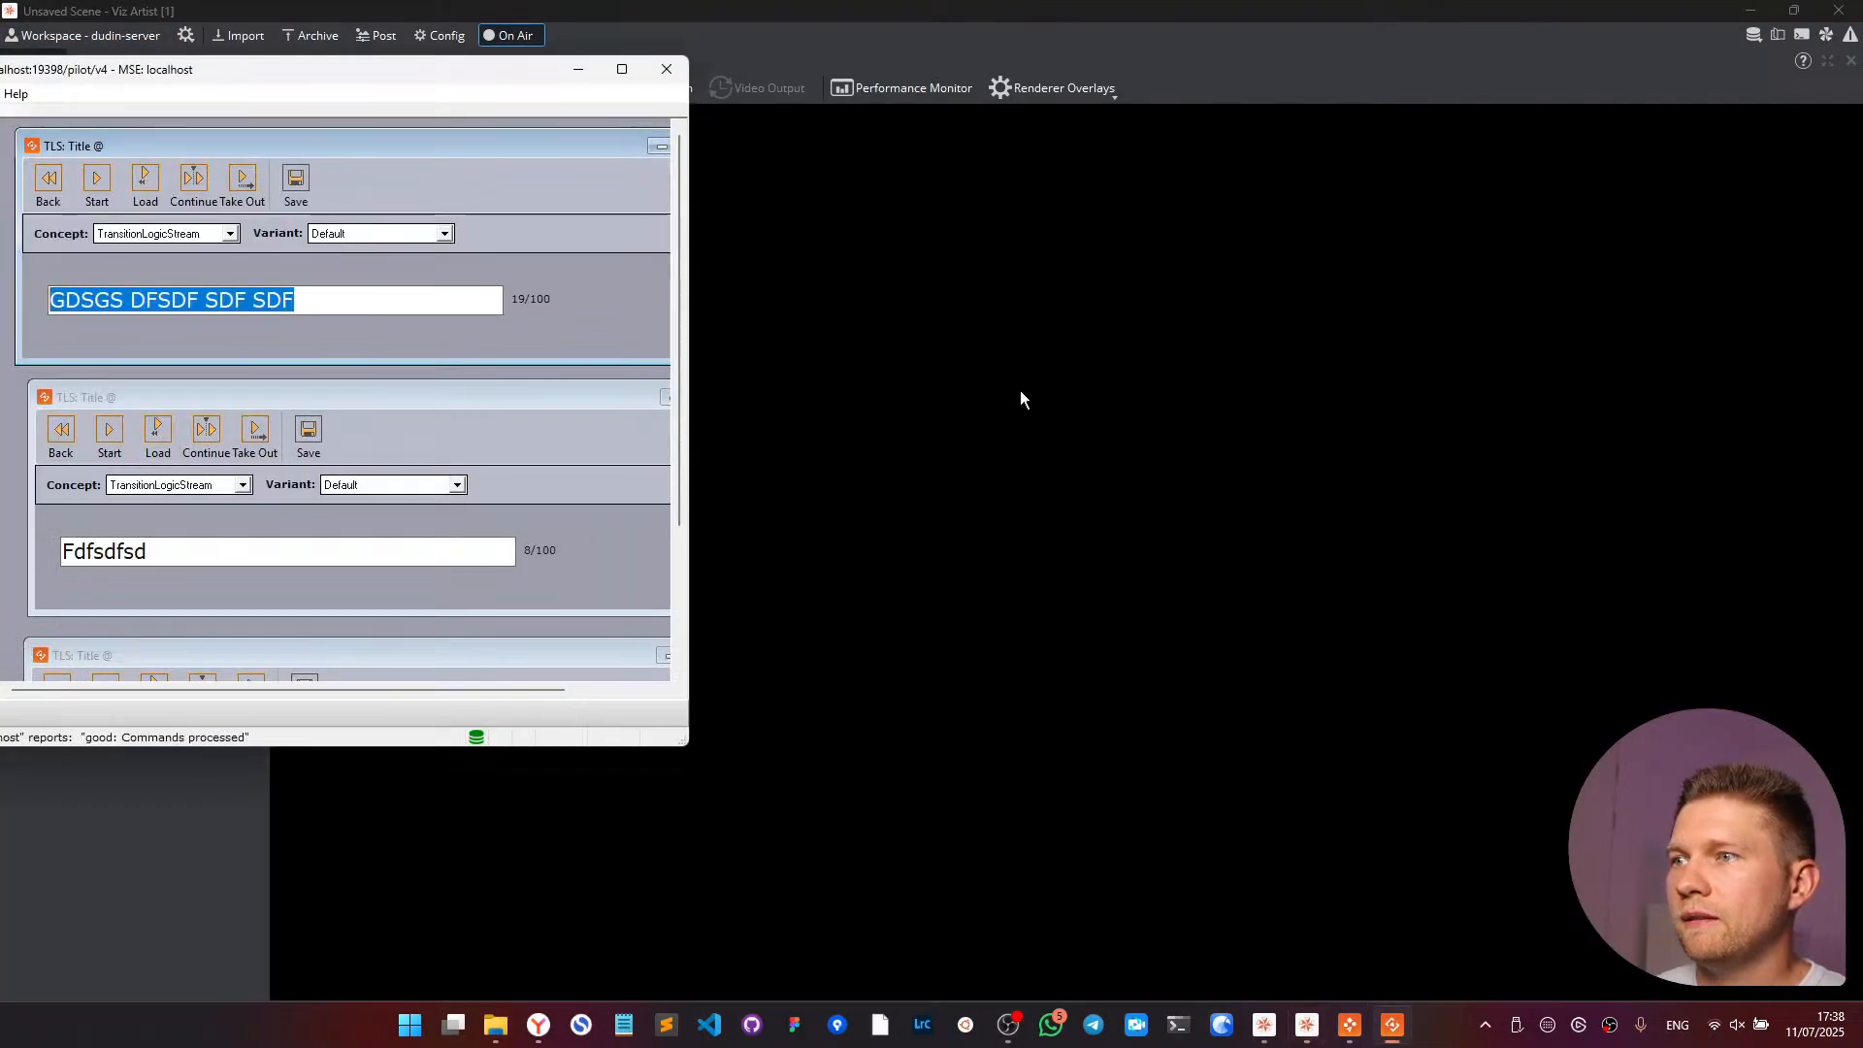
left_click(254, 433)
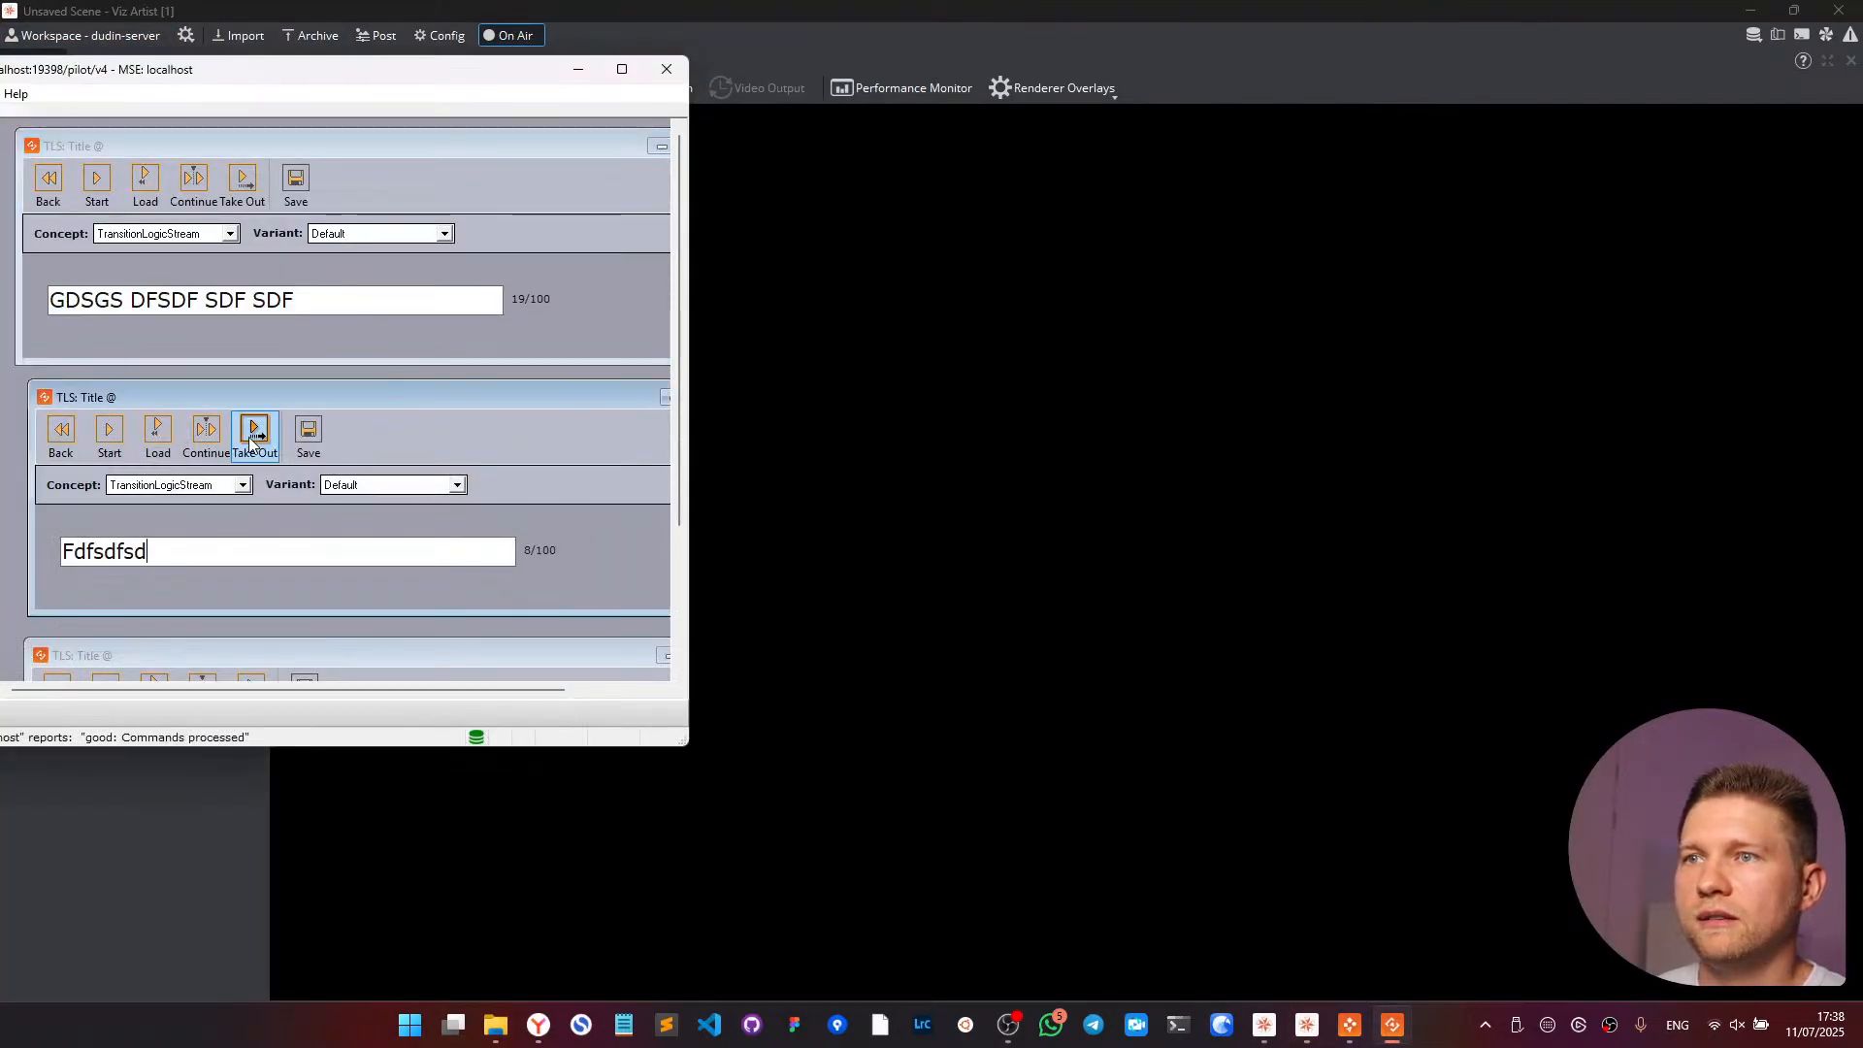
left_click(112, 432)
left_click(105, 184)
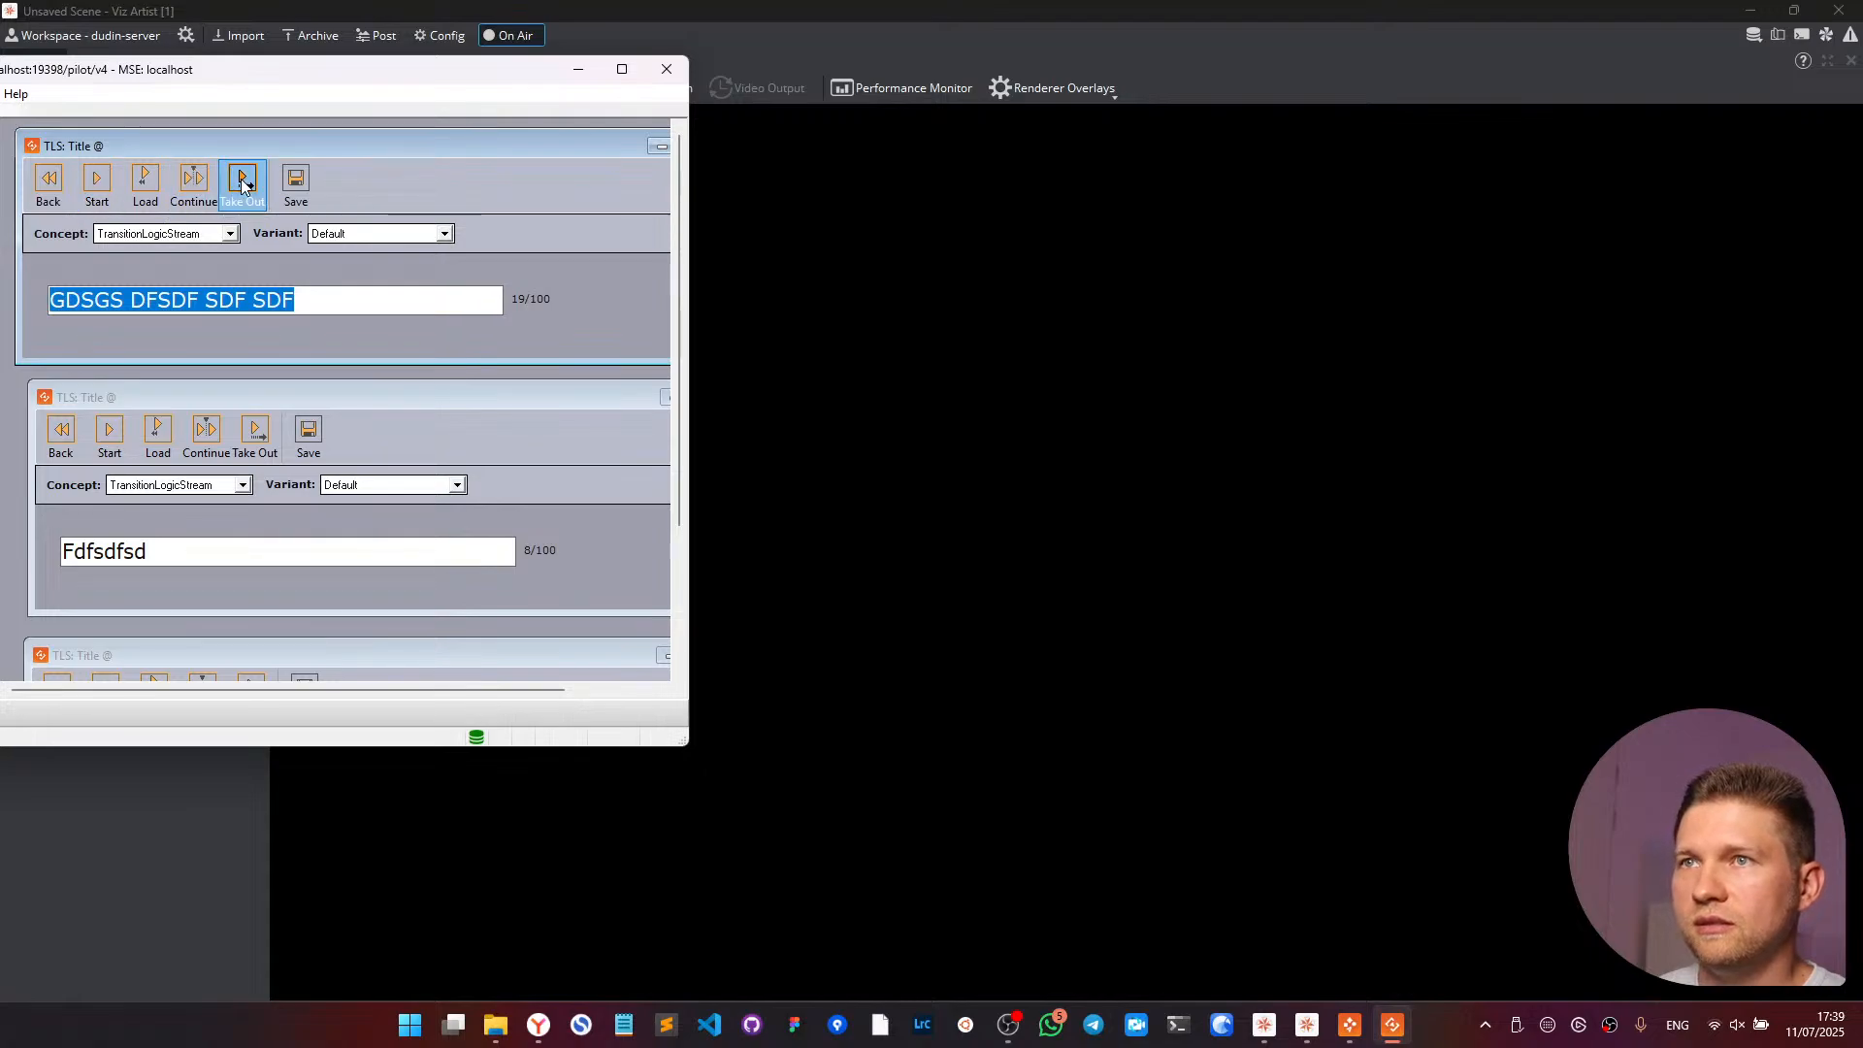
left_click(104, 185)
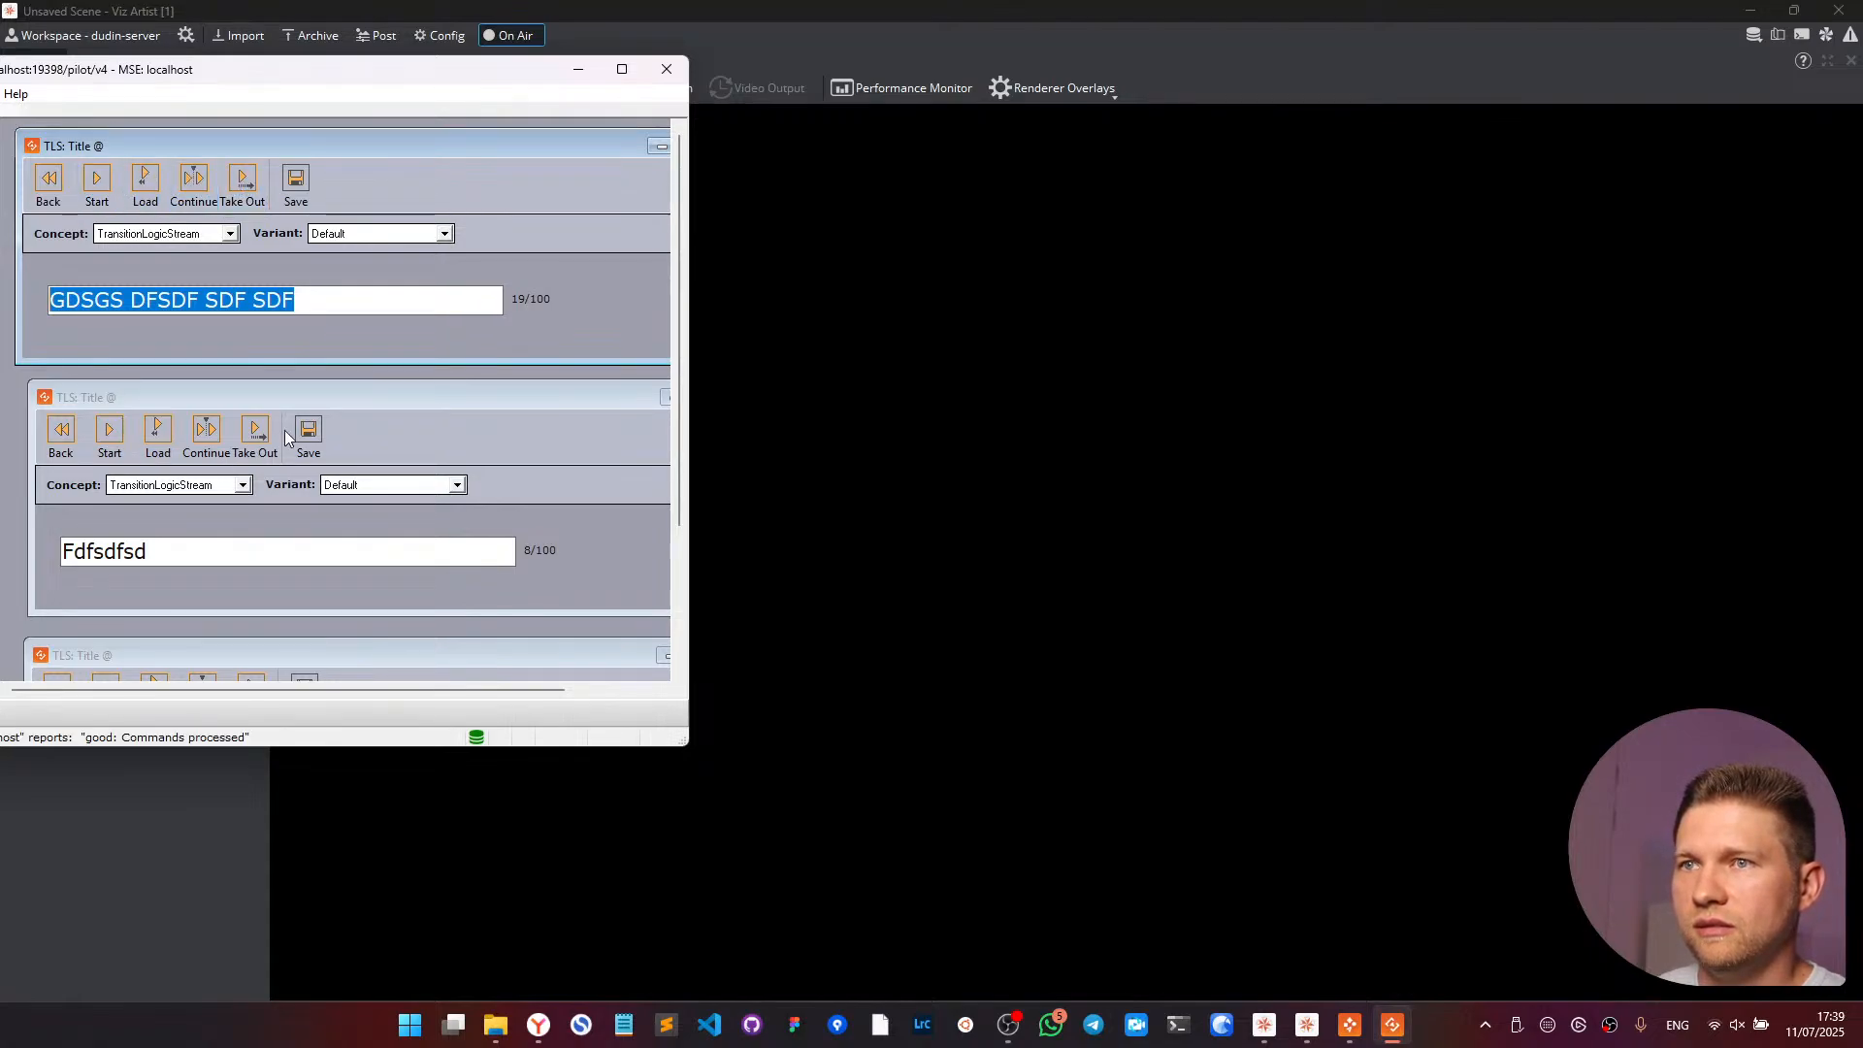
left_click(254, 434)
left_click(115, 444)
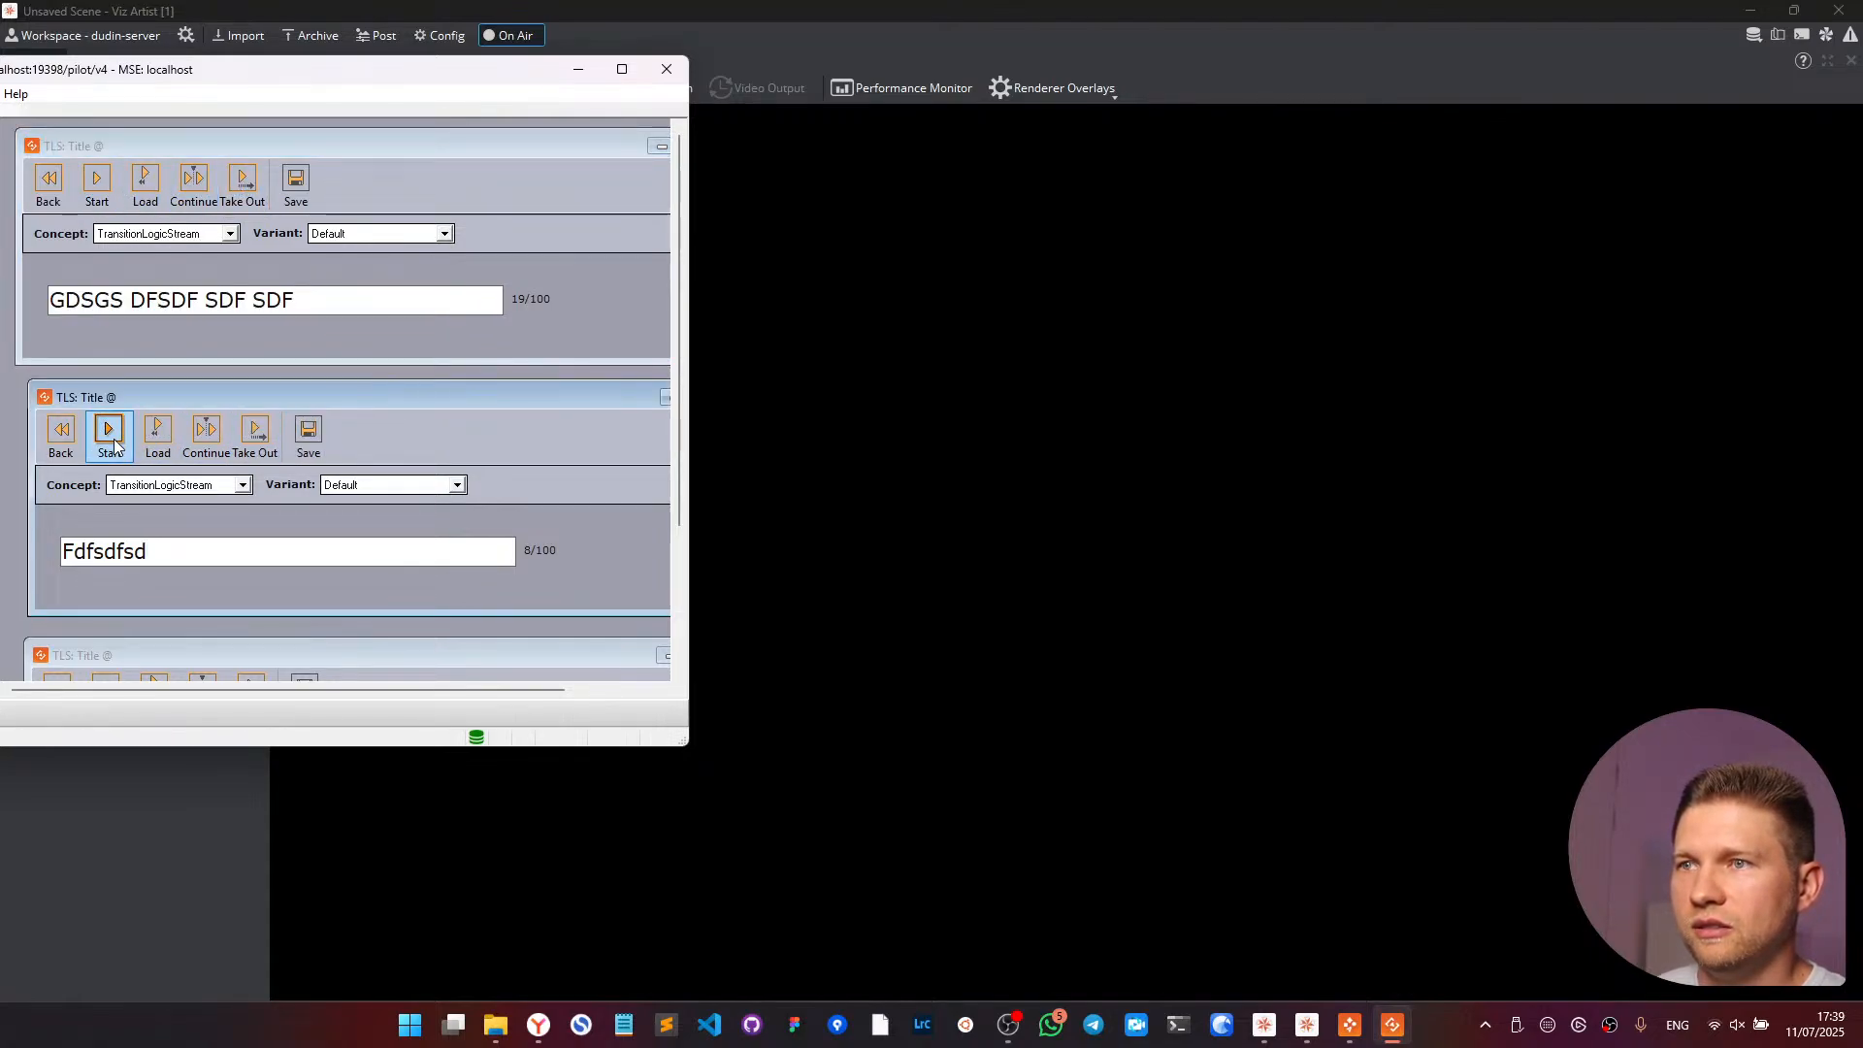
left_click(112, 434)
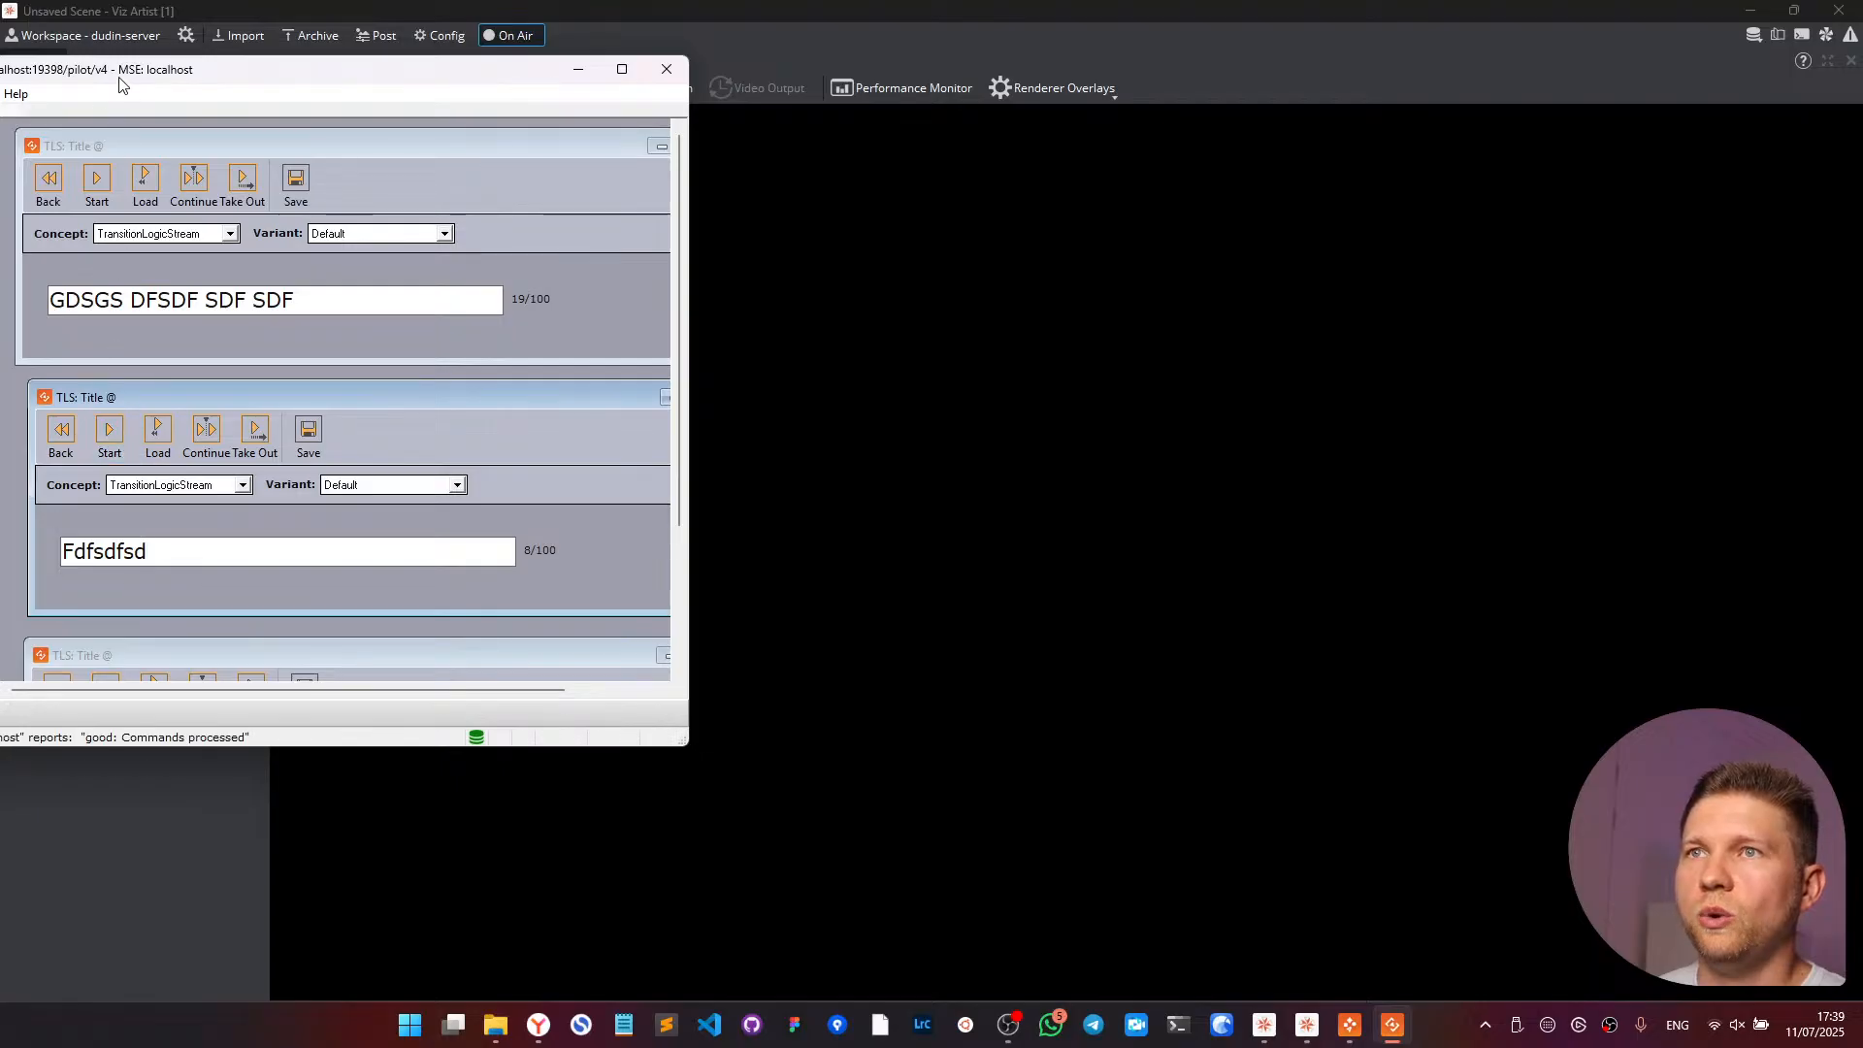
- Return to the editing workspace, check the Text BG's Other container, and remove the Text BG plugin from title_back
left_click(125, 45)
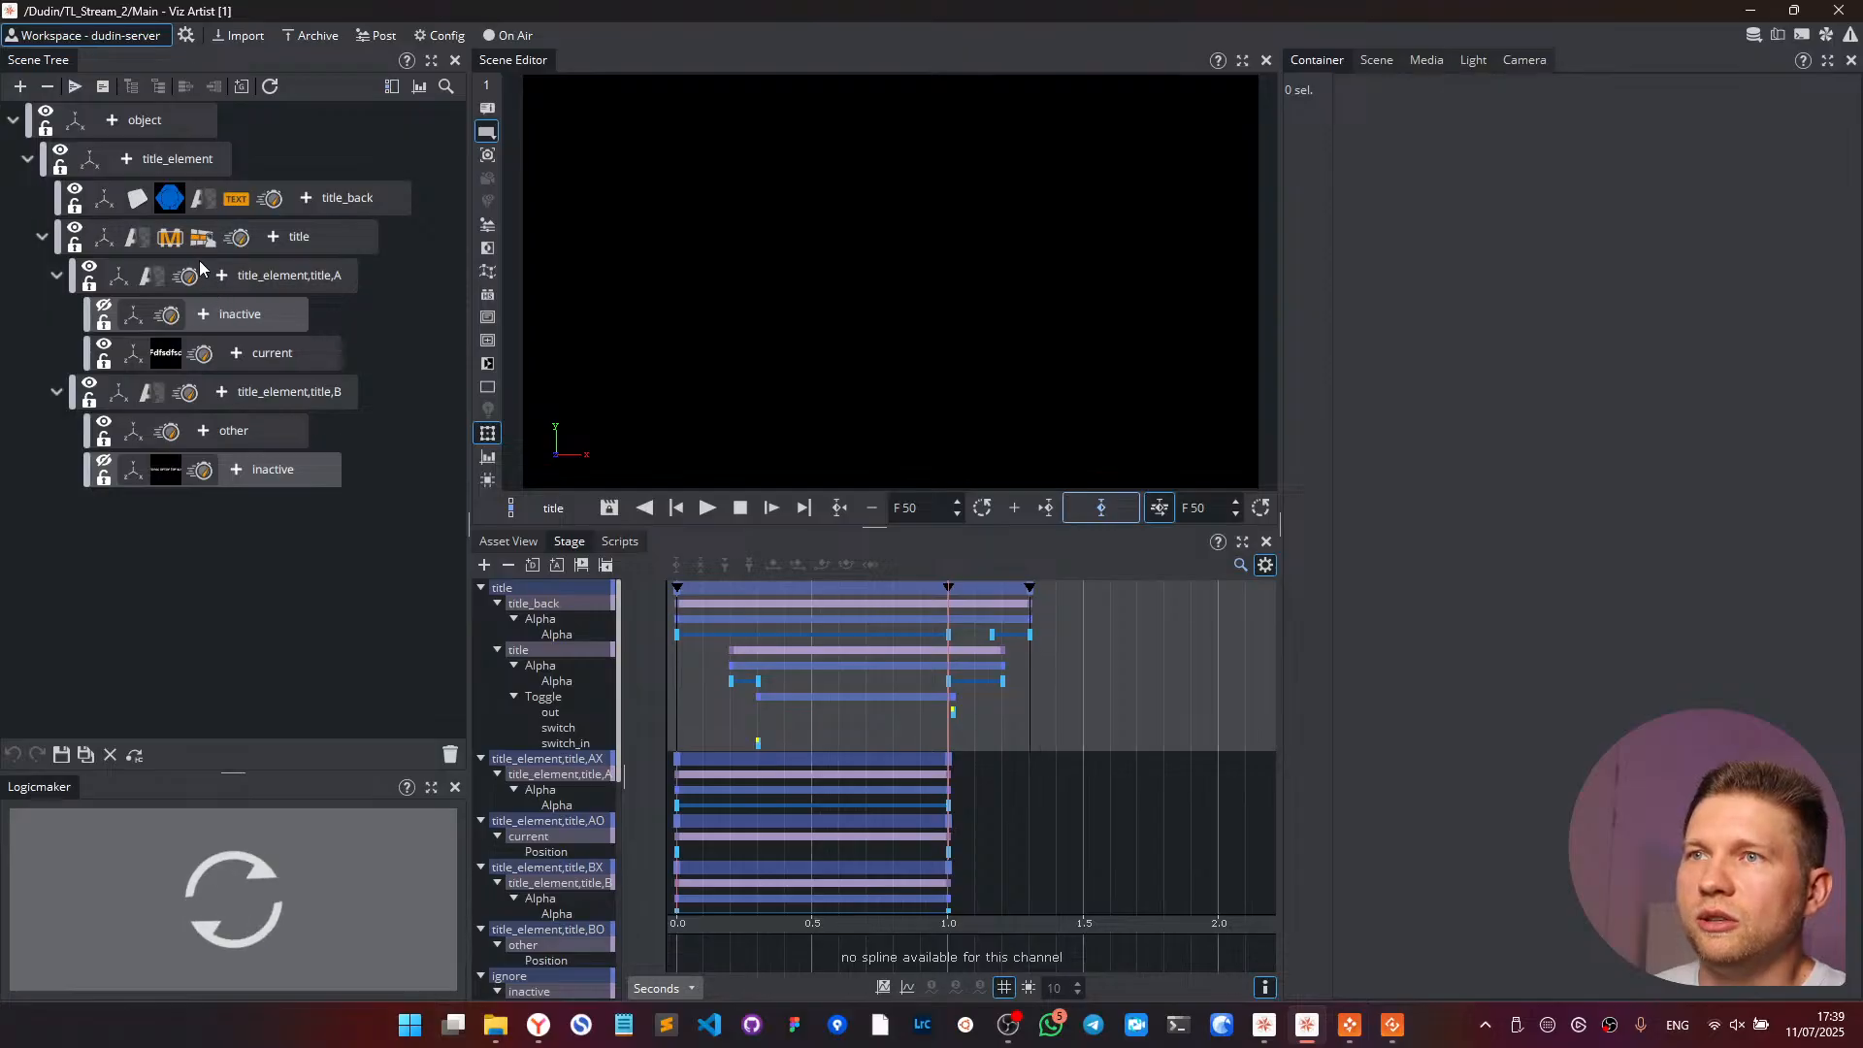
left_click(241, 201)
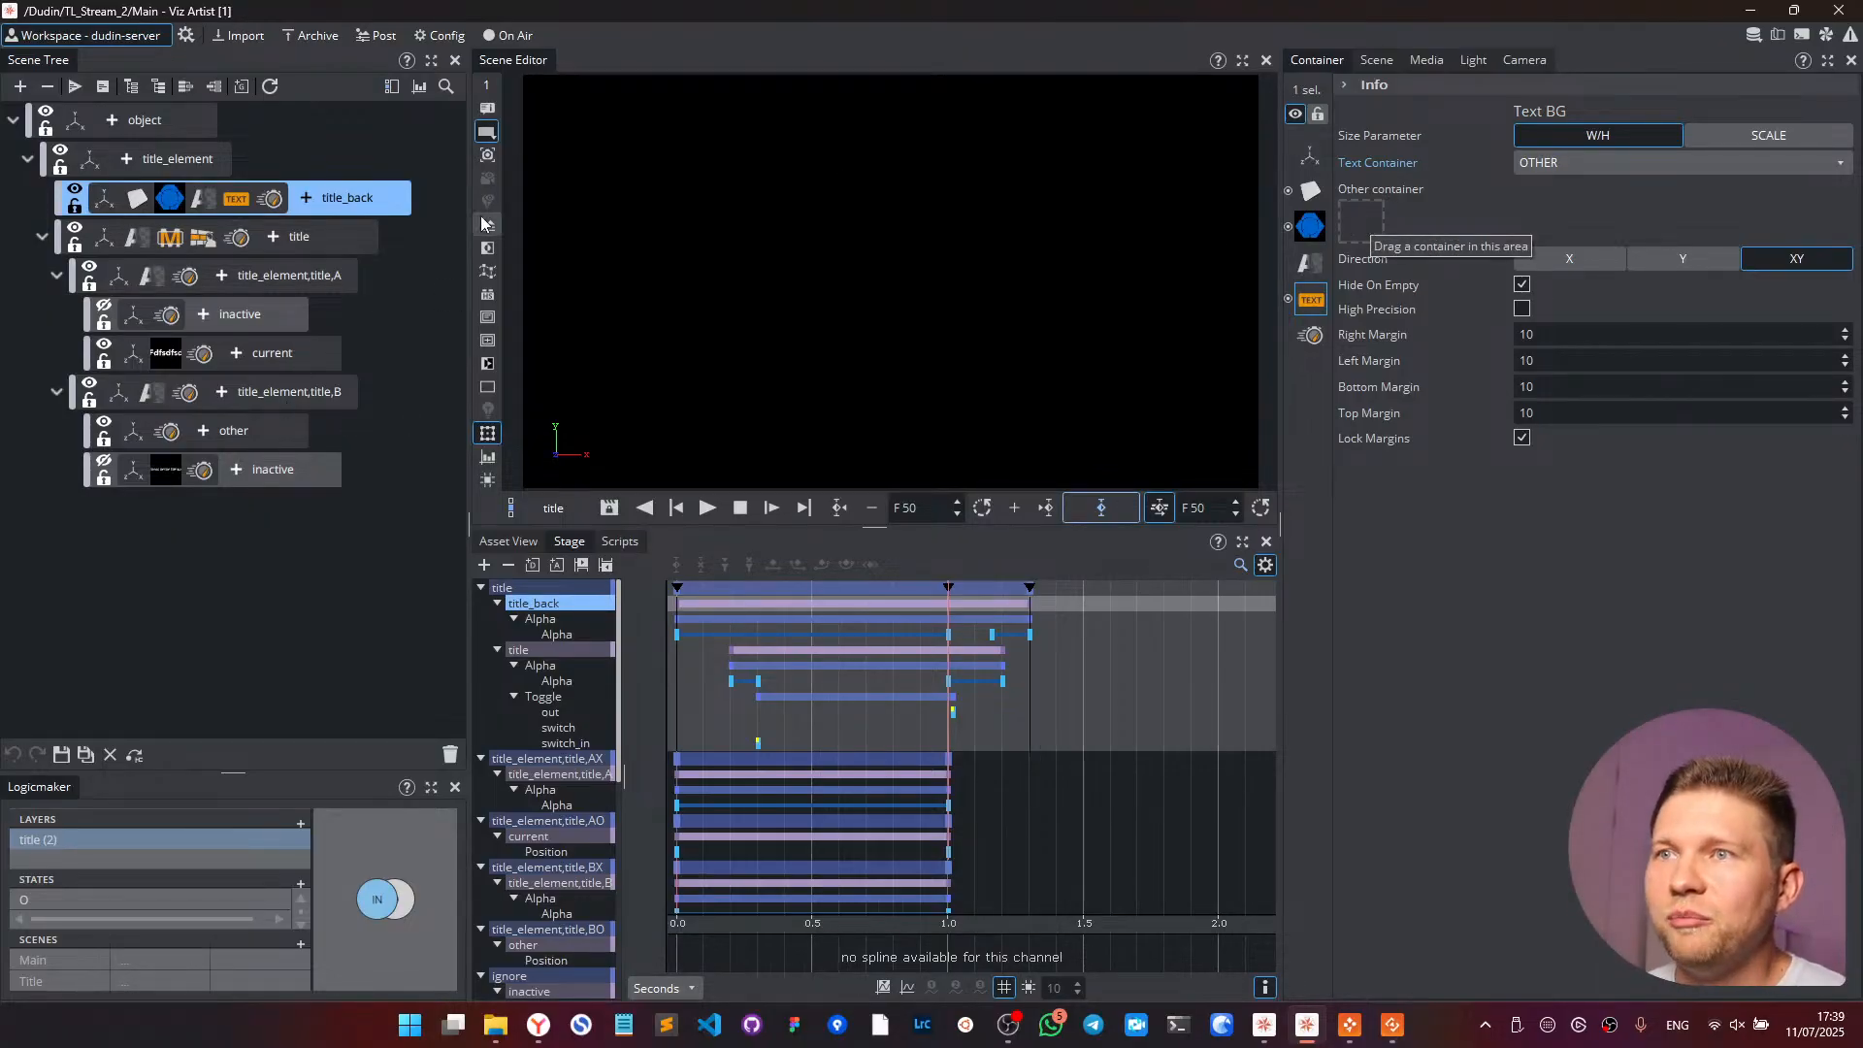
left_click(38, 238)
left_click(352, 233)
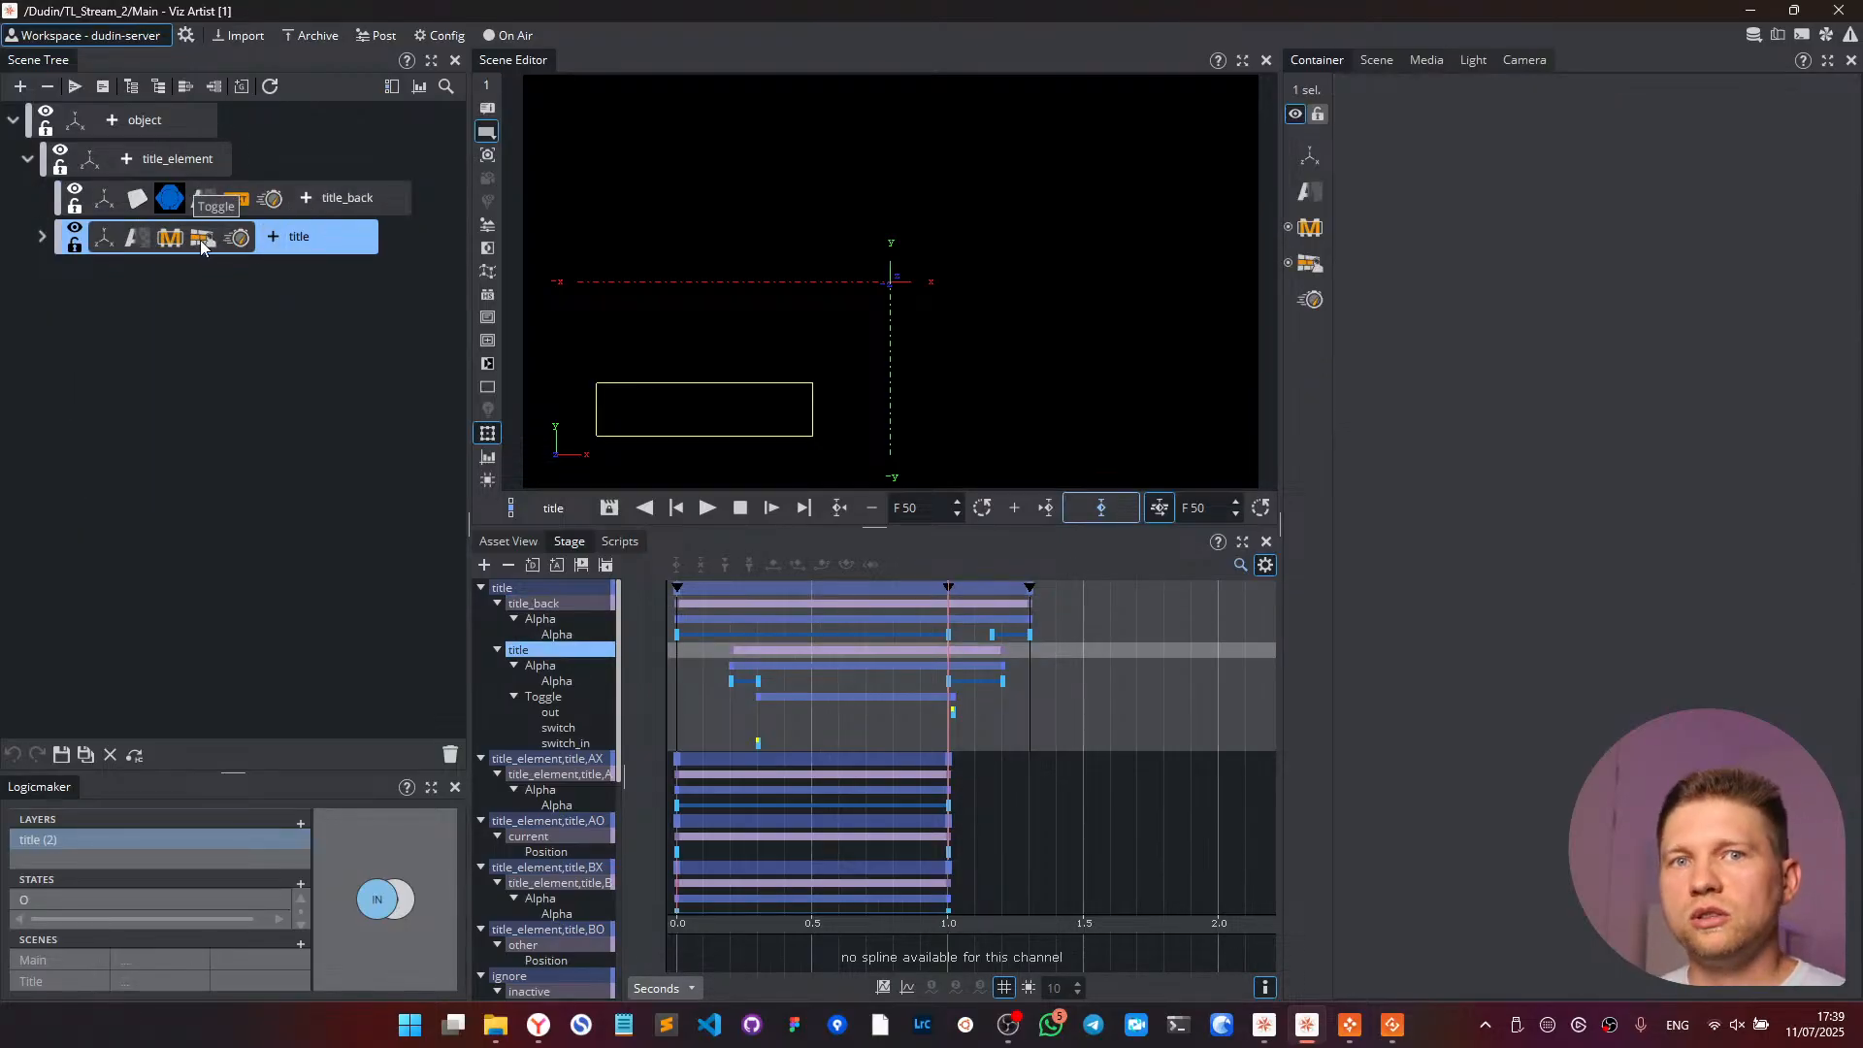
left_click(42, 237)
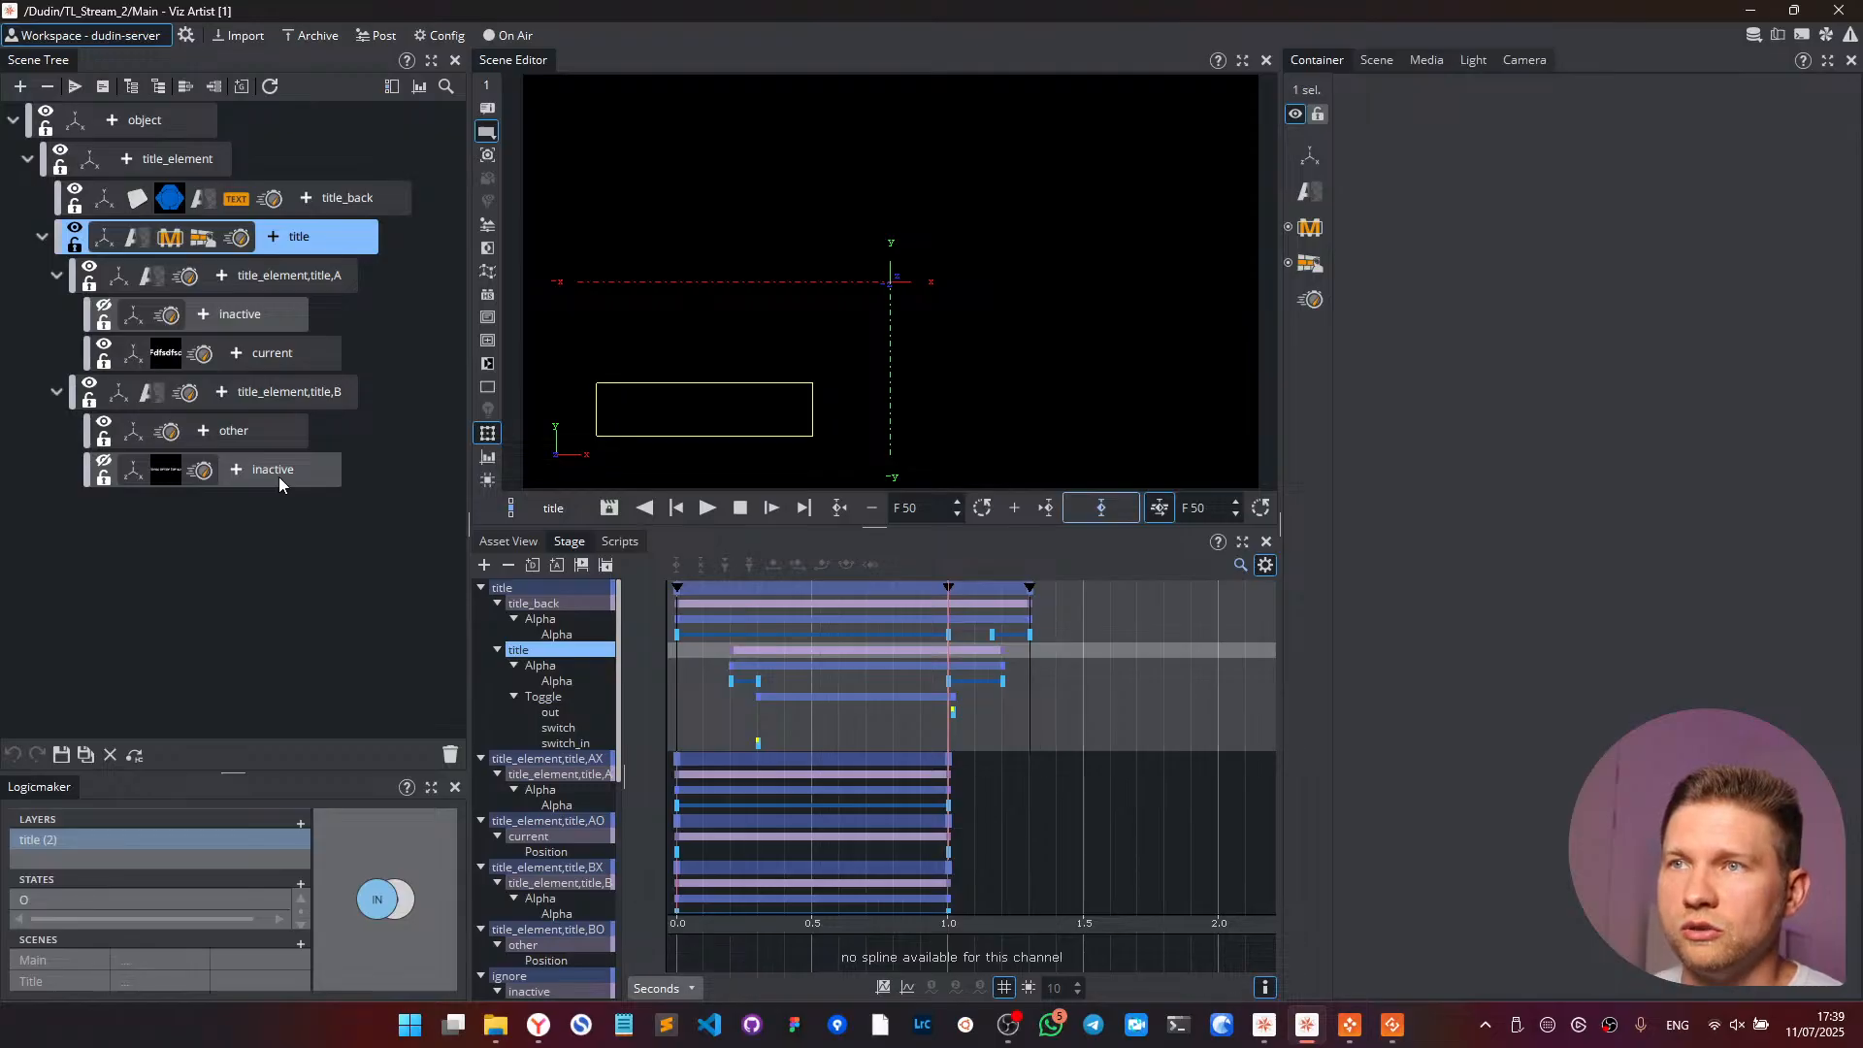
left_click_drag(236, 199, 451, 754)
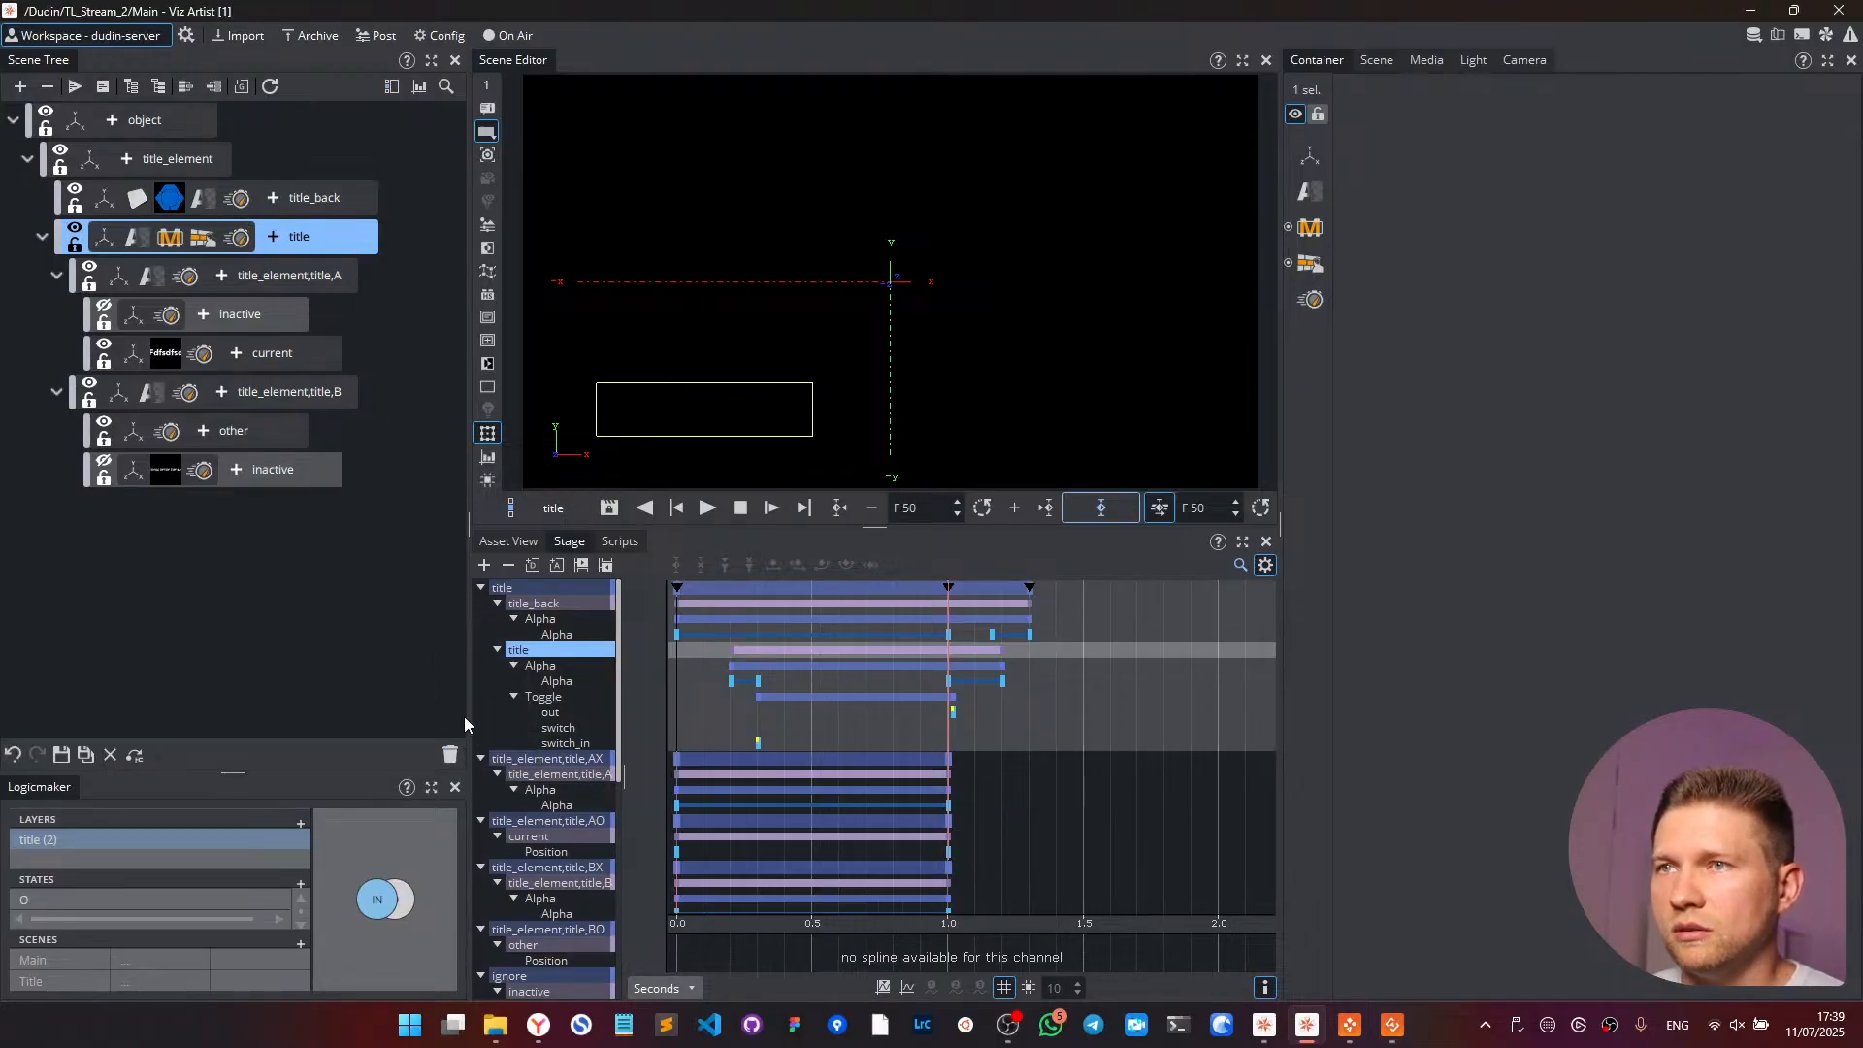
- Switch to the browser, bring up the Advanced Bg page, and open the dudin.tv home page from it
key("alt+Tab")
key("alt+Tab")
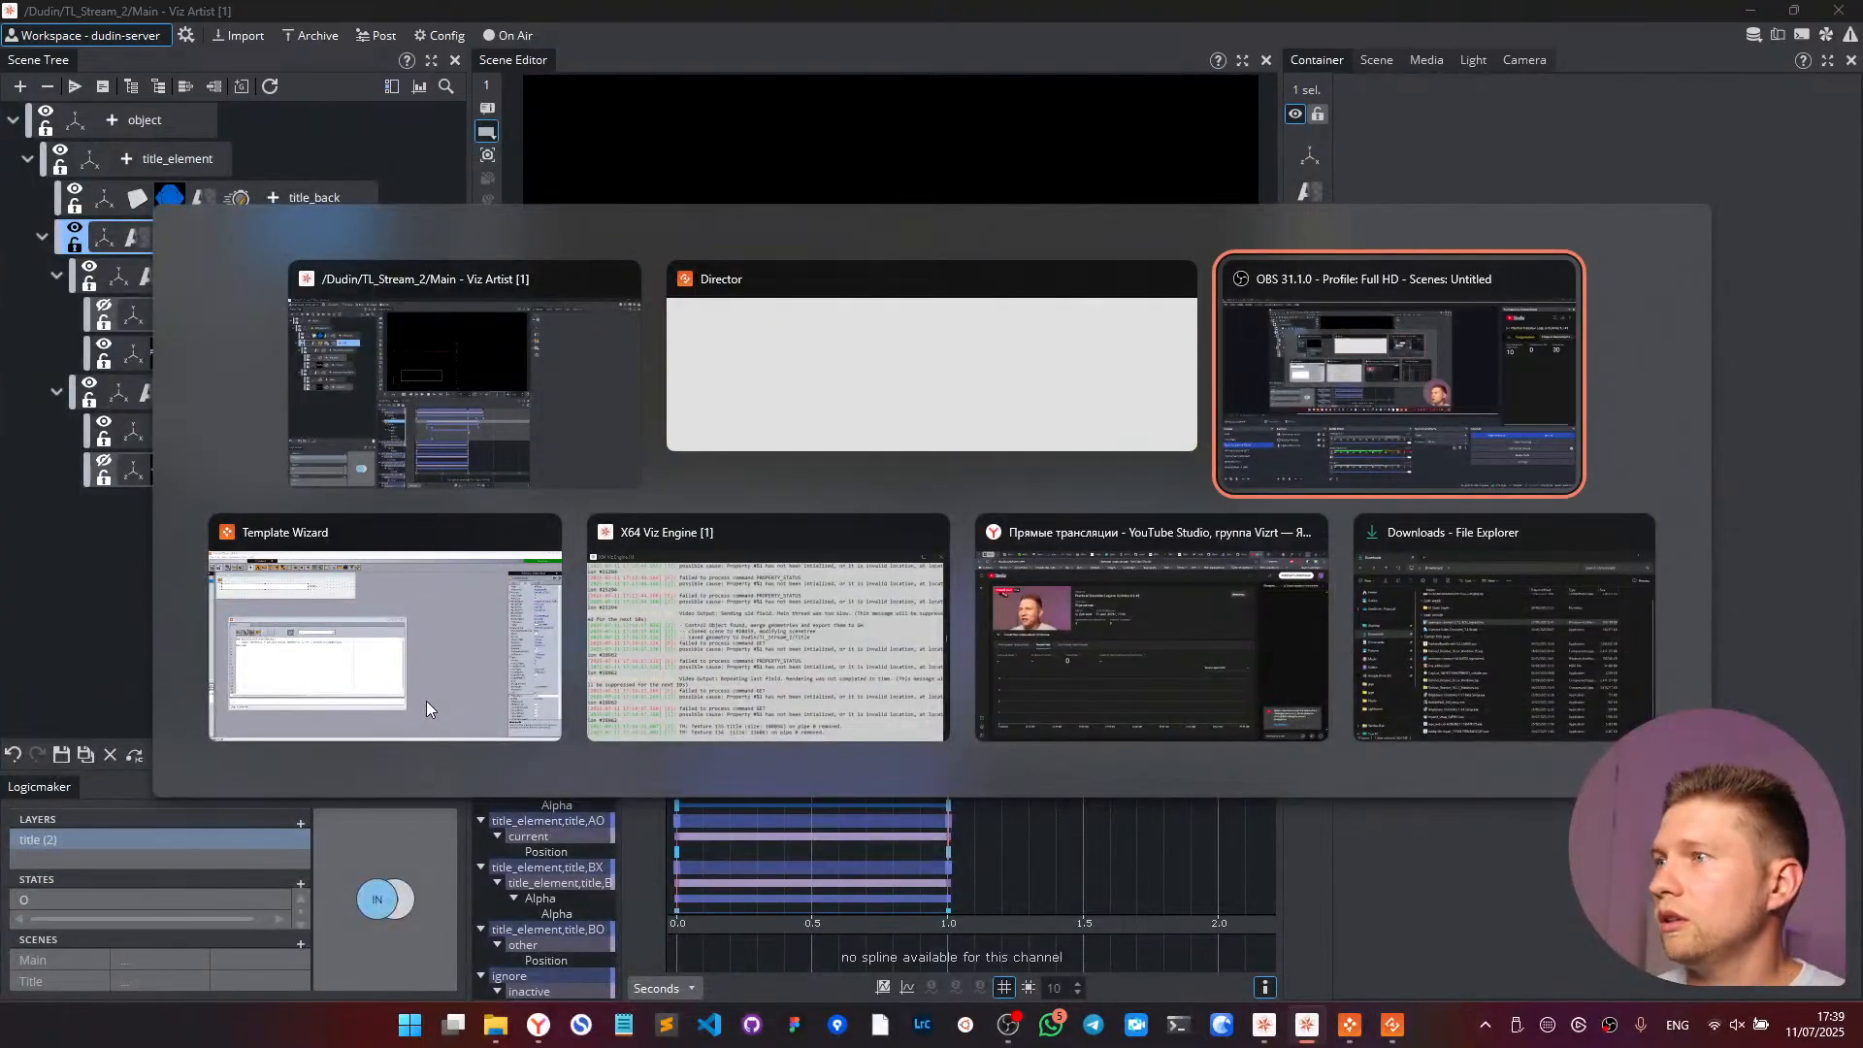
key("alt+Tab")
key("alt+Tab")
key("alt+Tab")
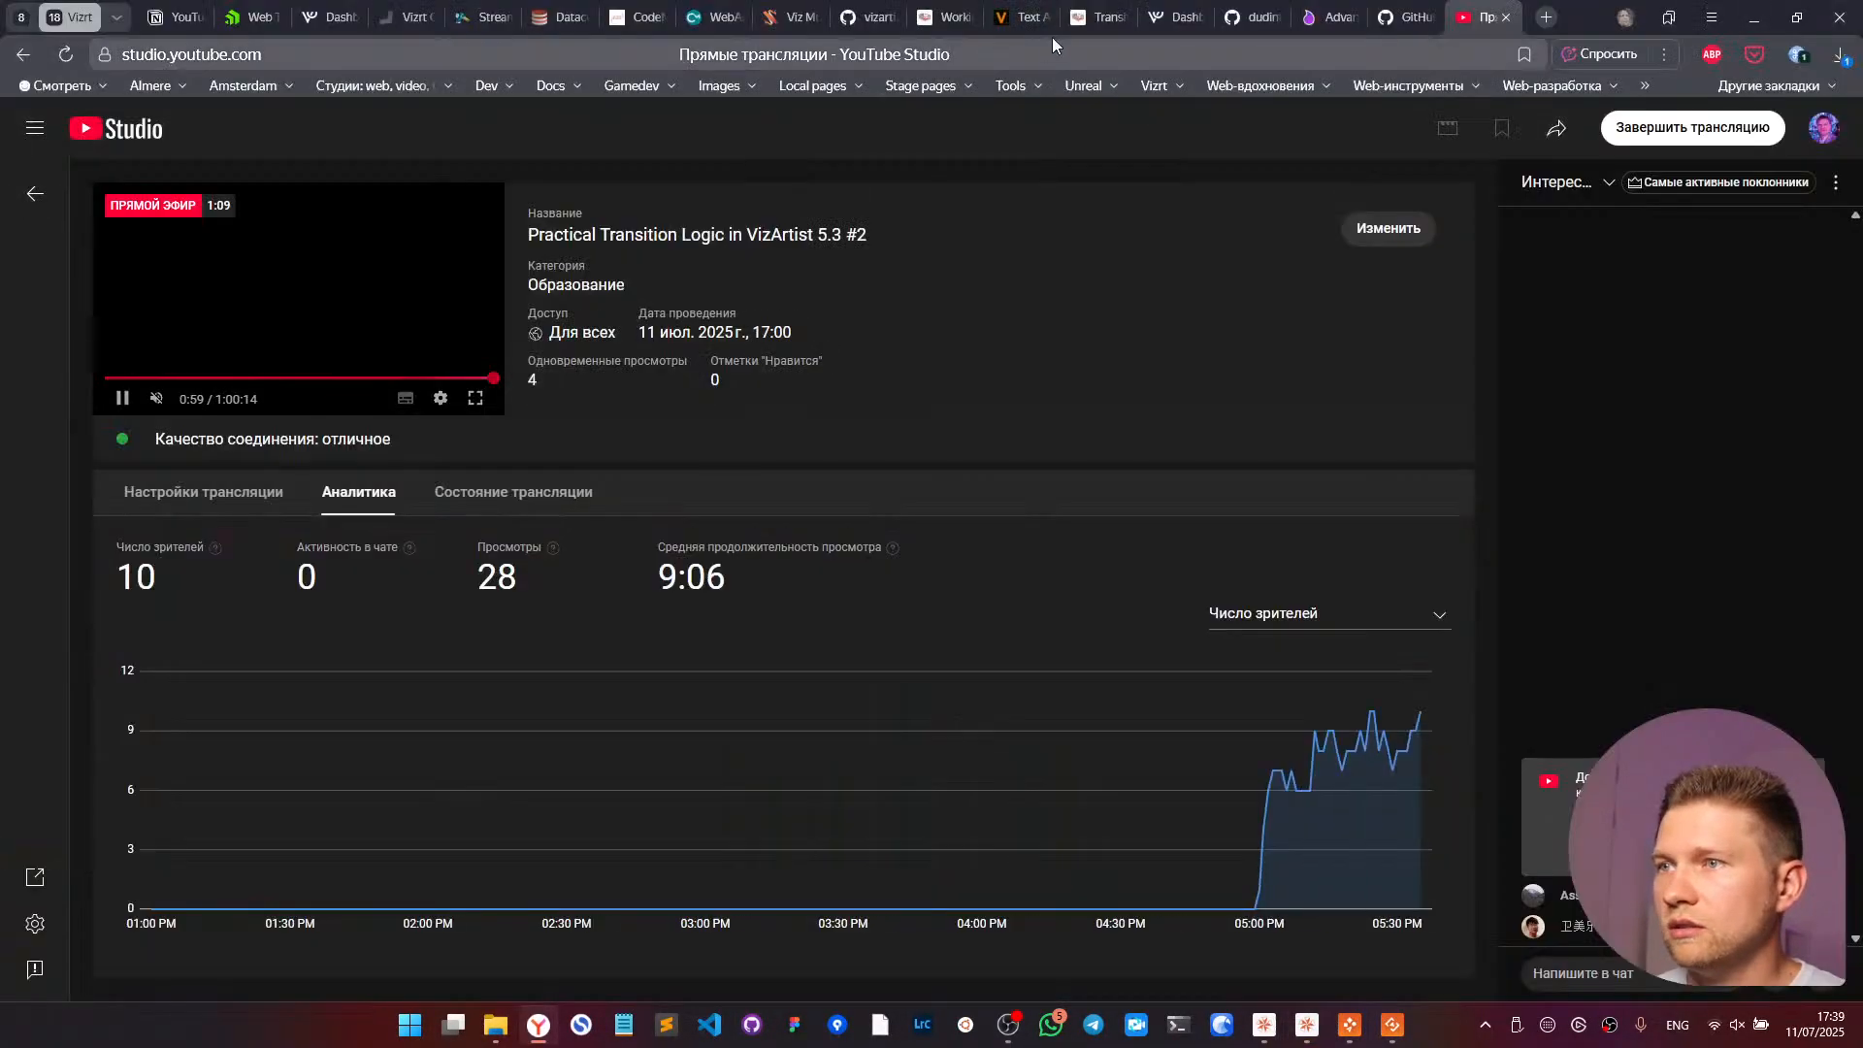
left_click(1322, 25)
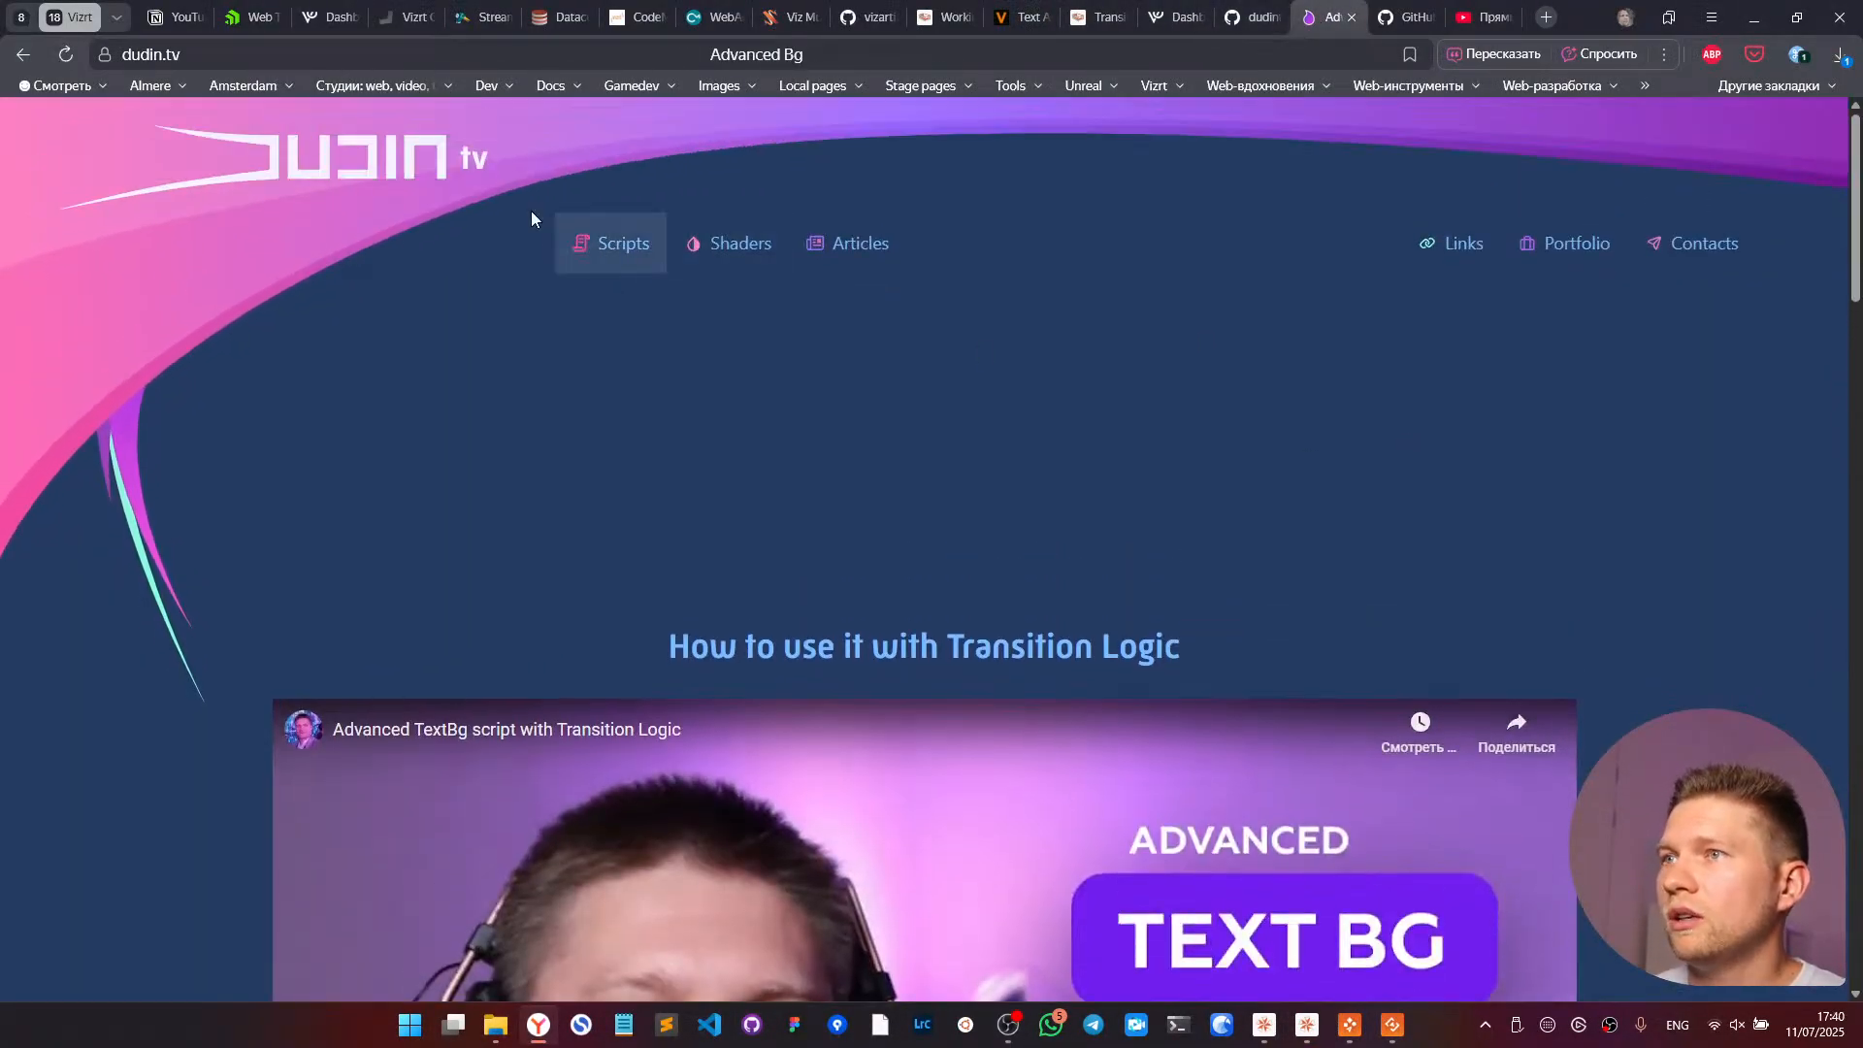
left_click(417, 182)
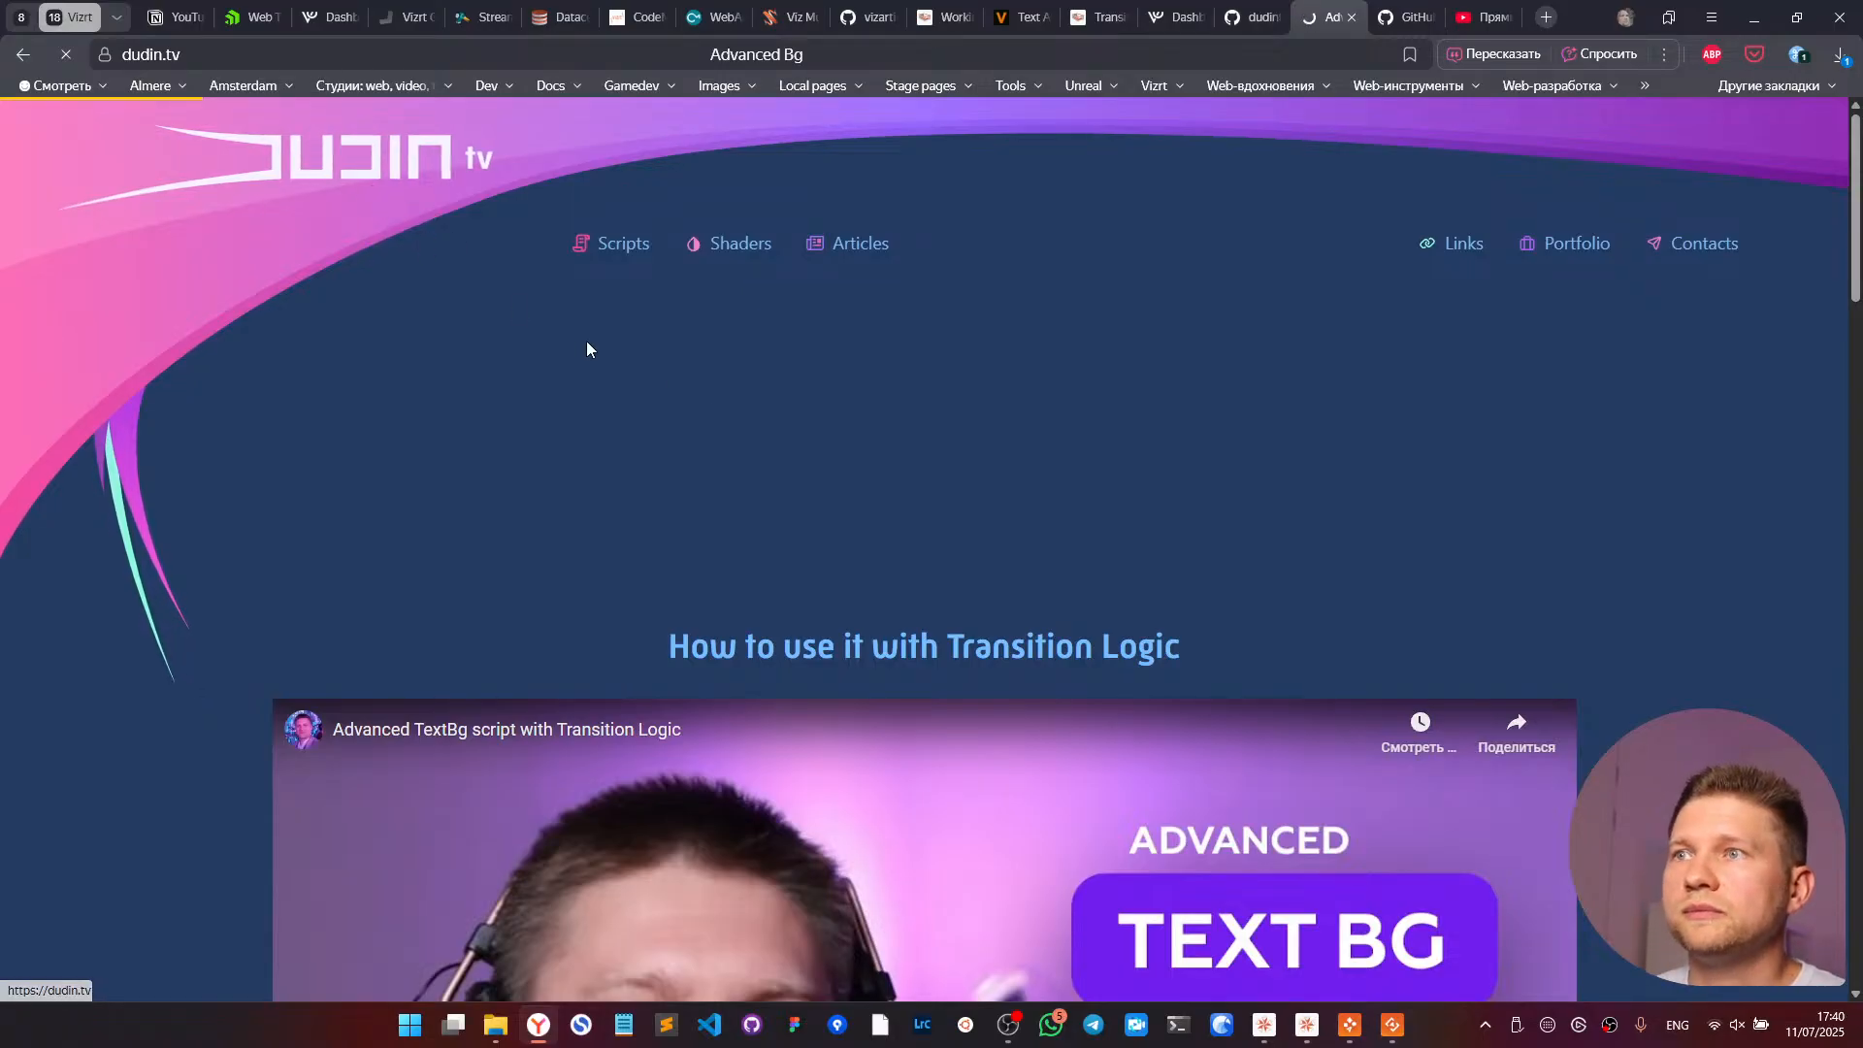
- Open the Advanced Bg script page from the script list on the home page
scroll(715, 592, "down", 4)
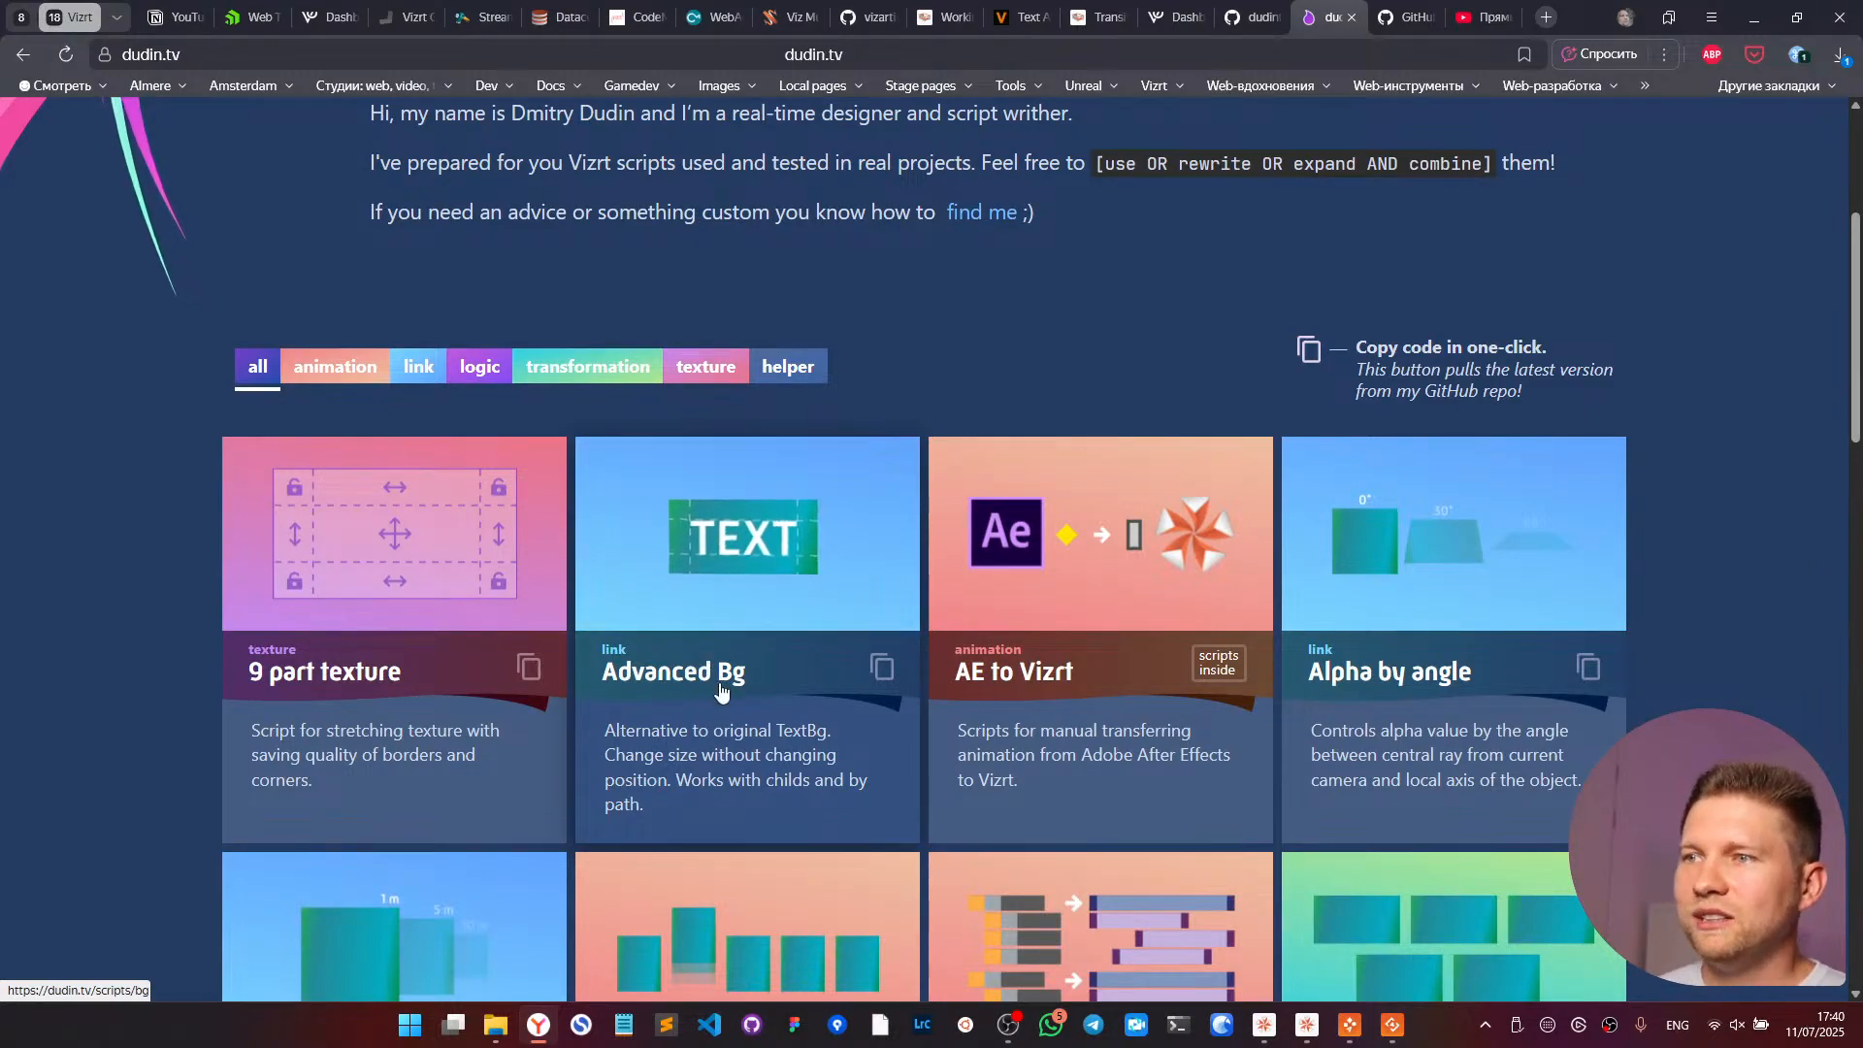
left_click(821, 671)
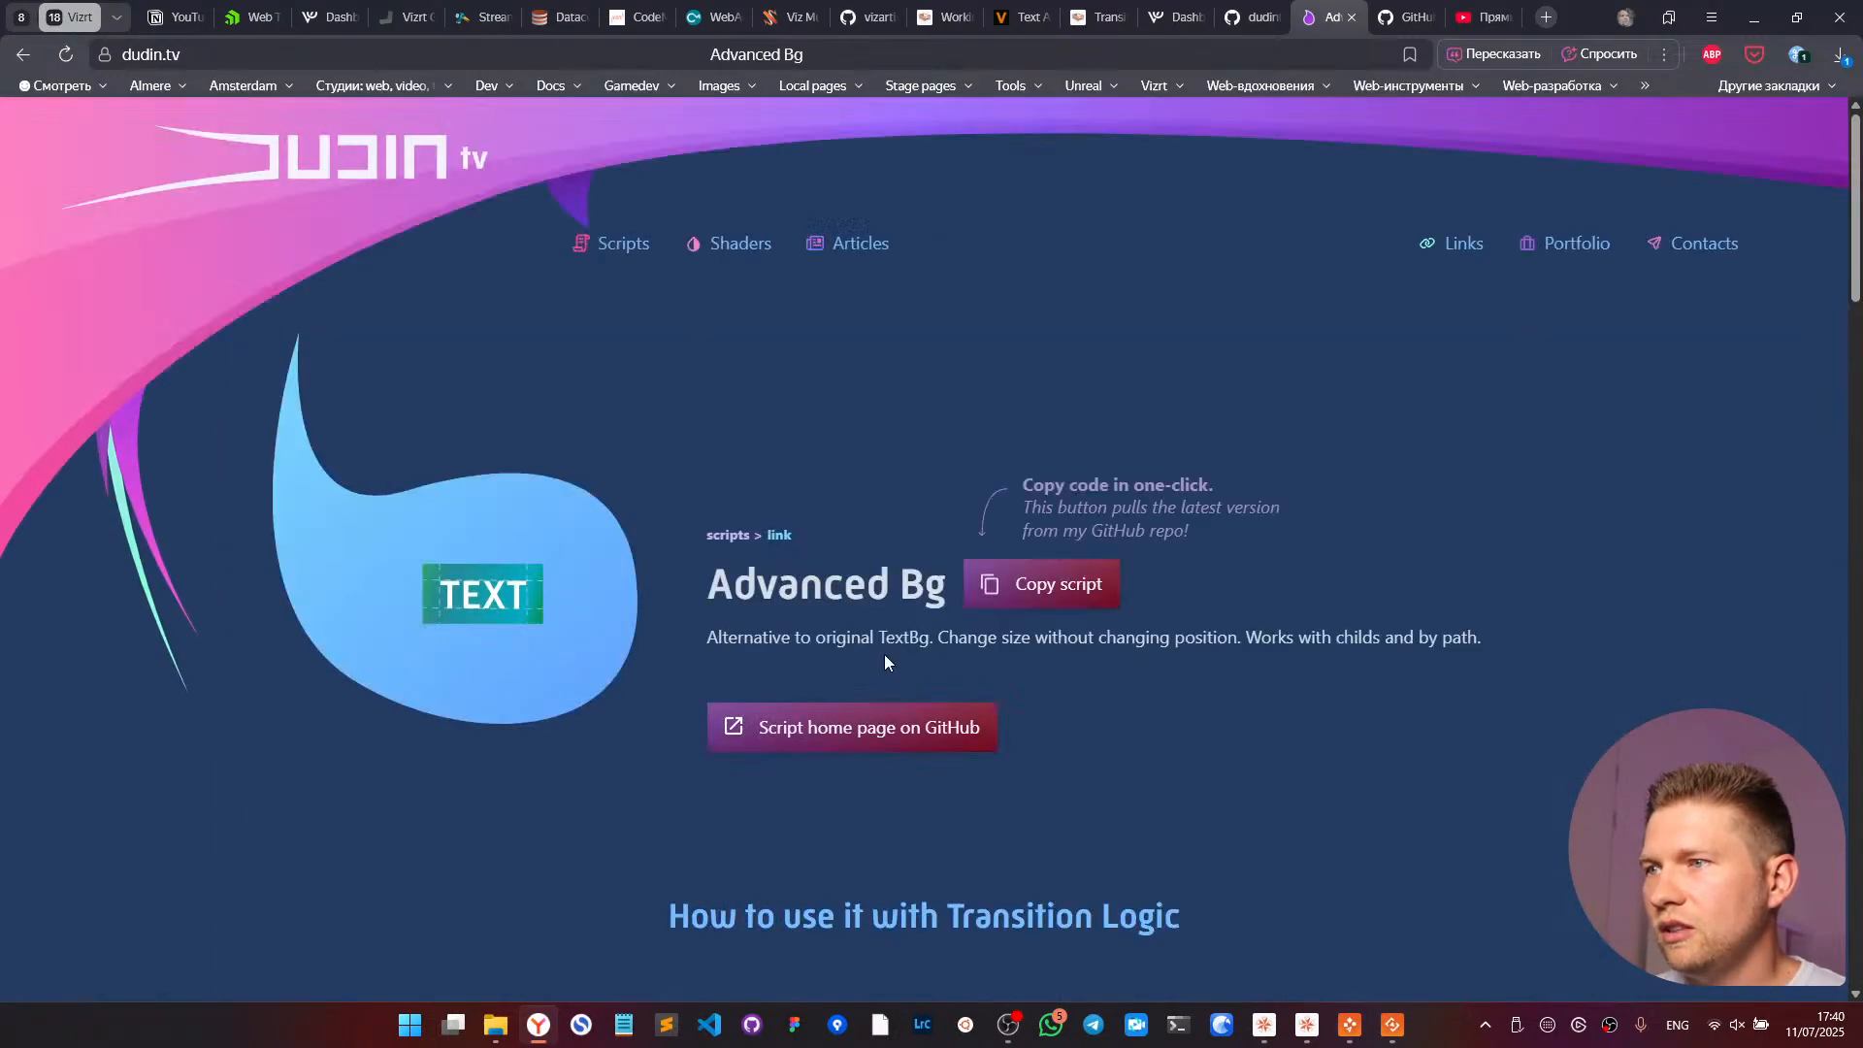
- Look through the Advanced Bg page, covering the Transition Logic video, the use cases and the interface description
scroll(1459, 672, "down", 5)
scroll(1723, 663, "down", 14)
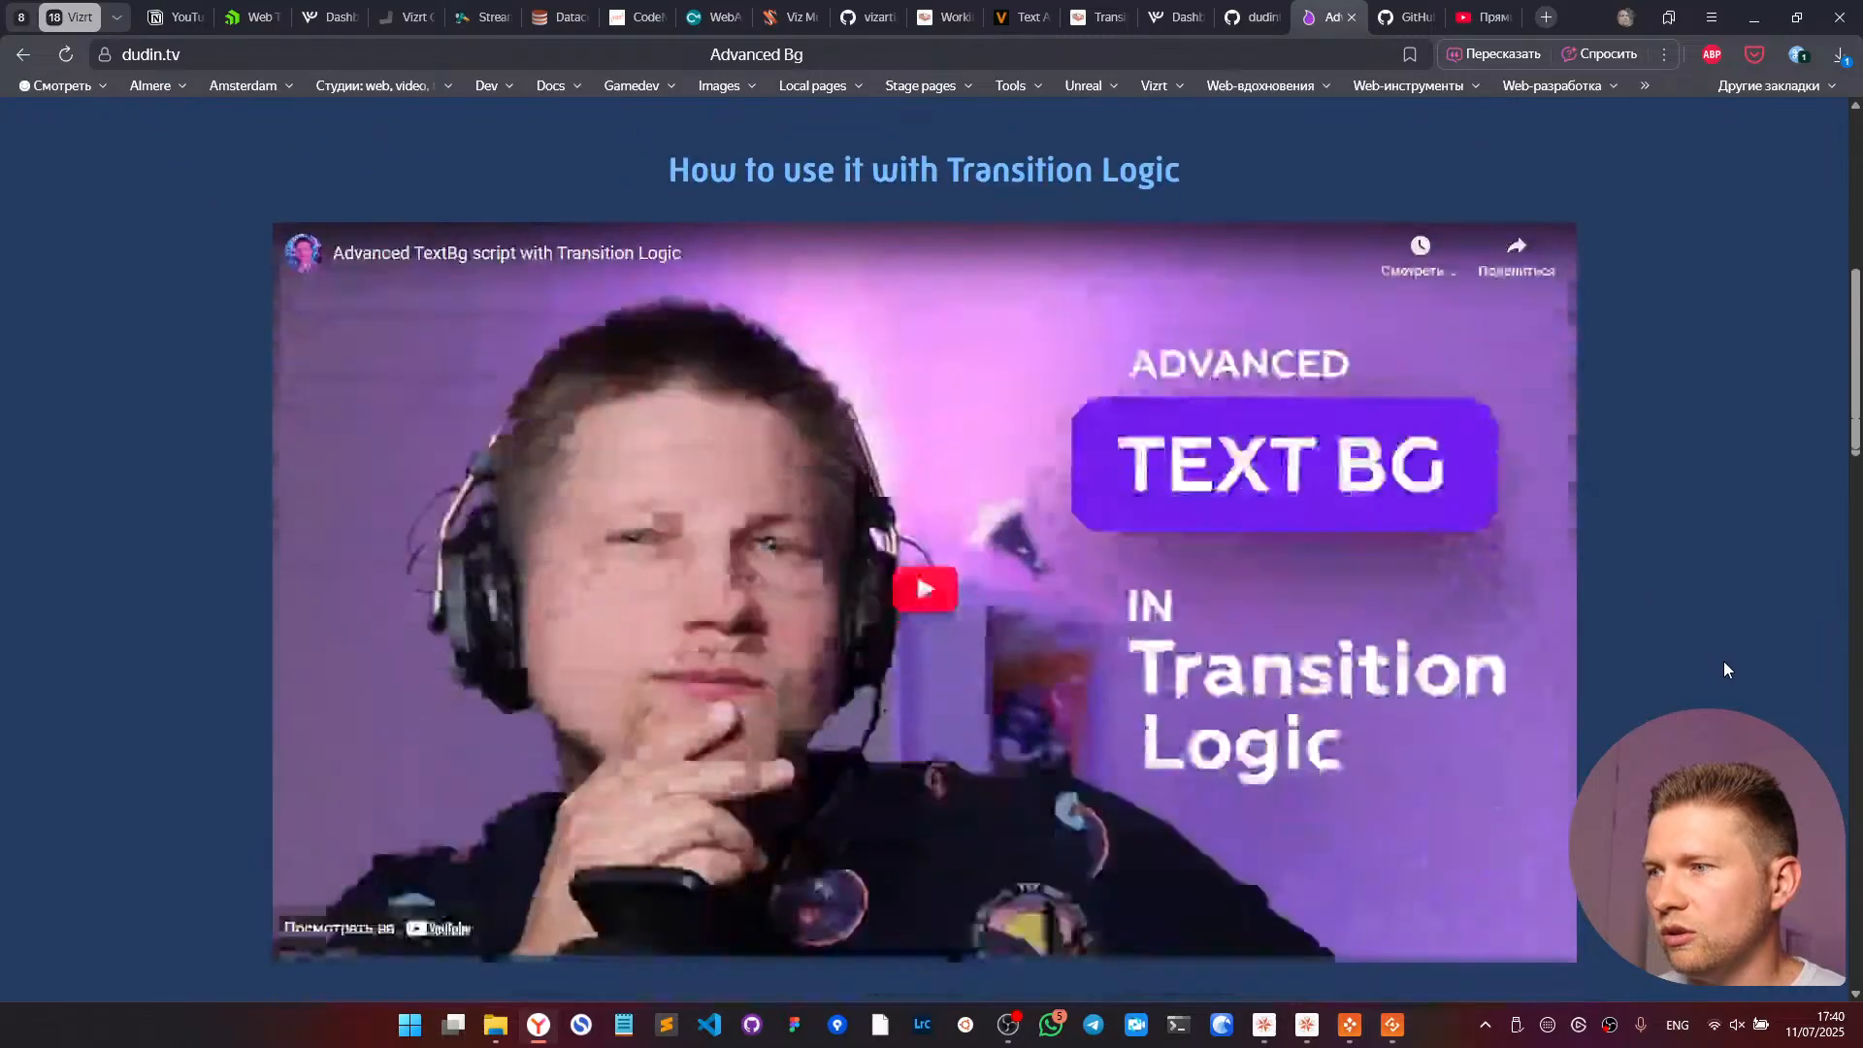
scroll(923, 543, "down", 1)
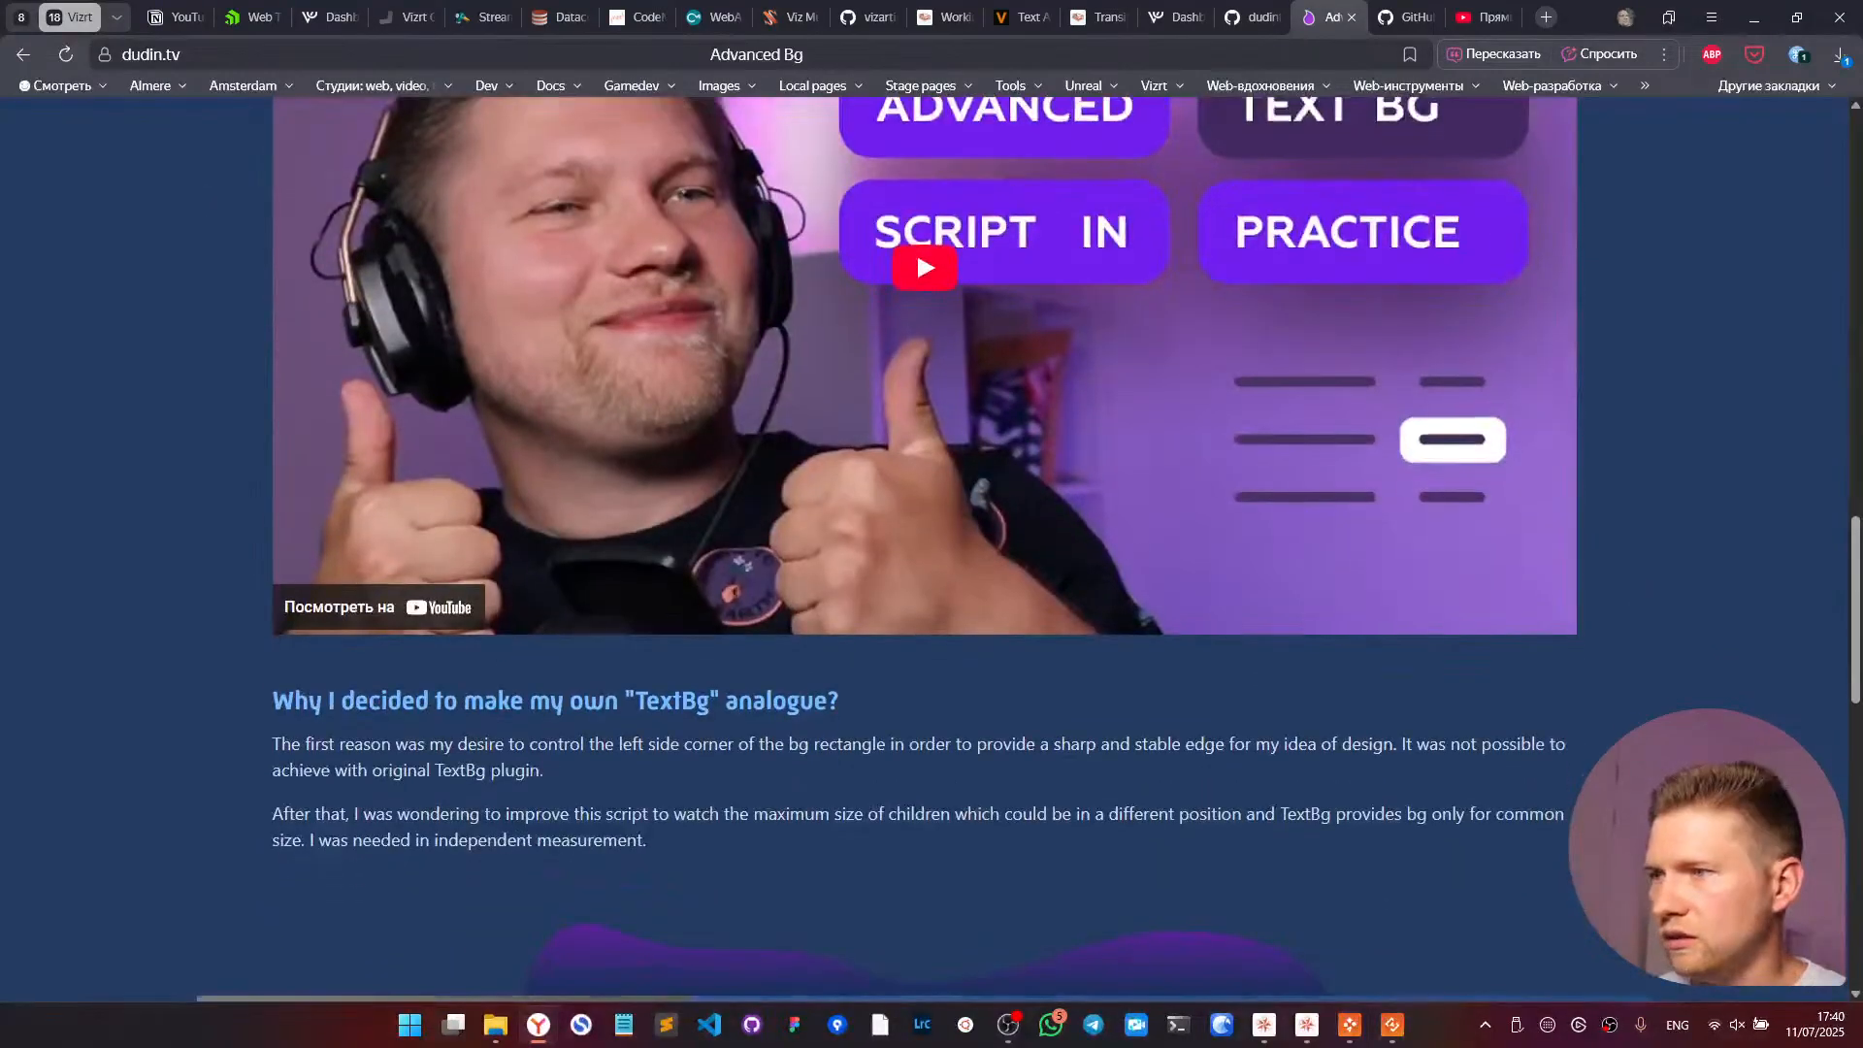
scroll(924, 544, "up", 12)
scroll(1746, 701, "down", 2)
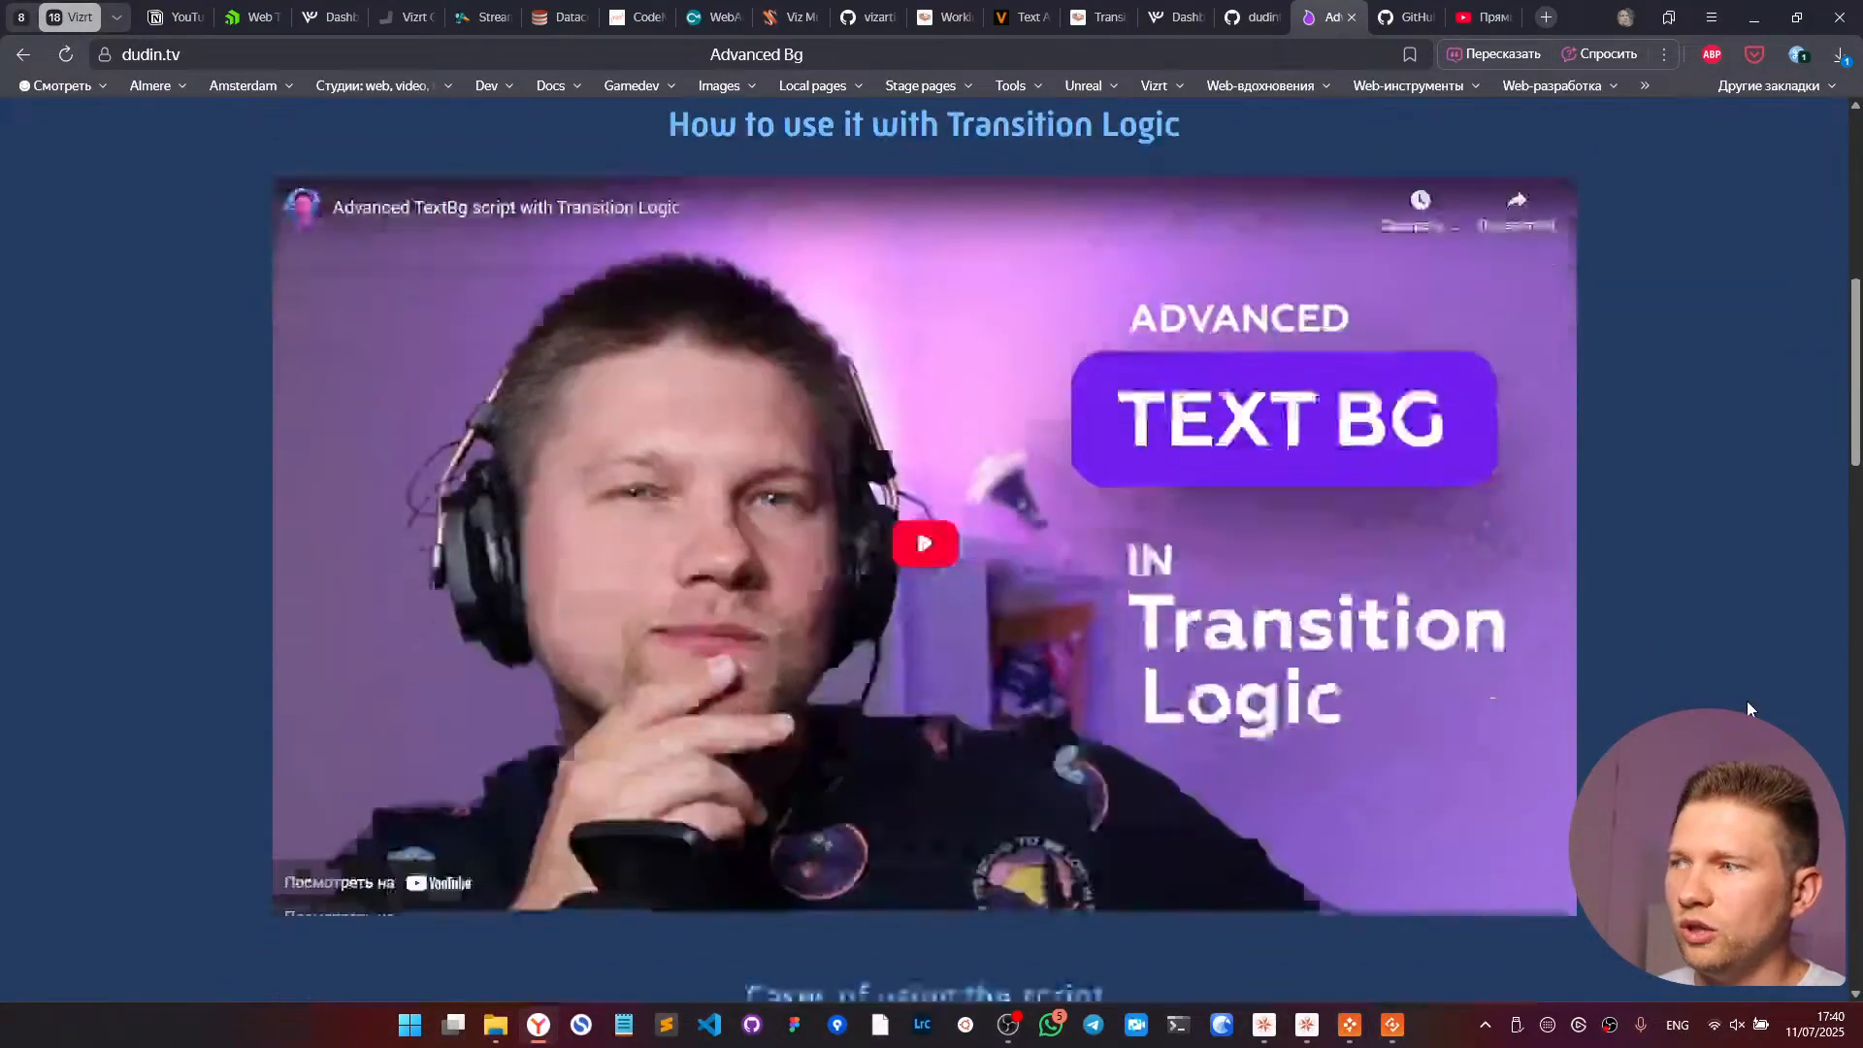
scroll(1727, 690, "up", 1)
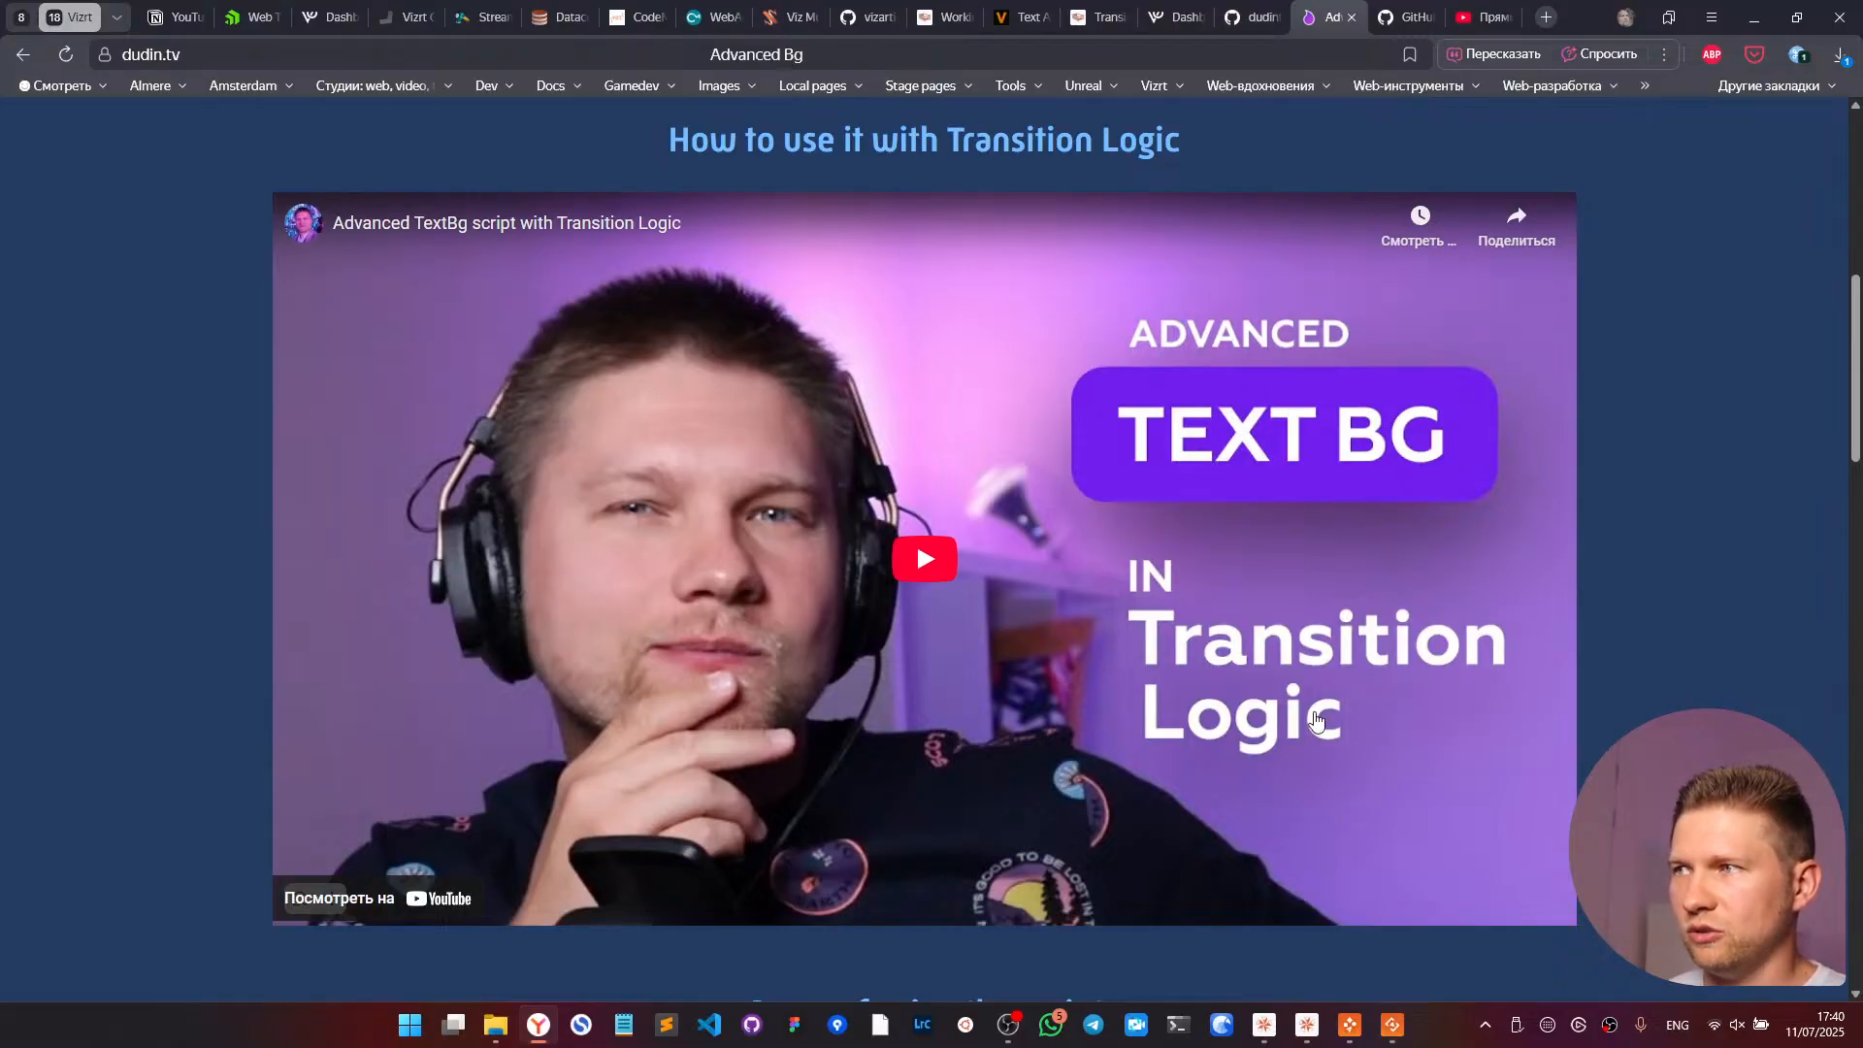
scroll(1637, 691, "down", 5)
scroll(1635, 701, "down", 2)
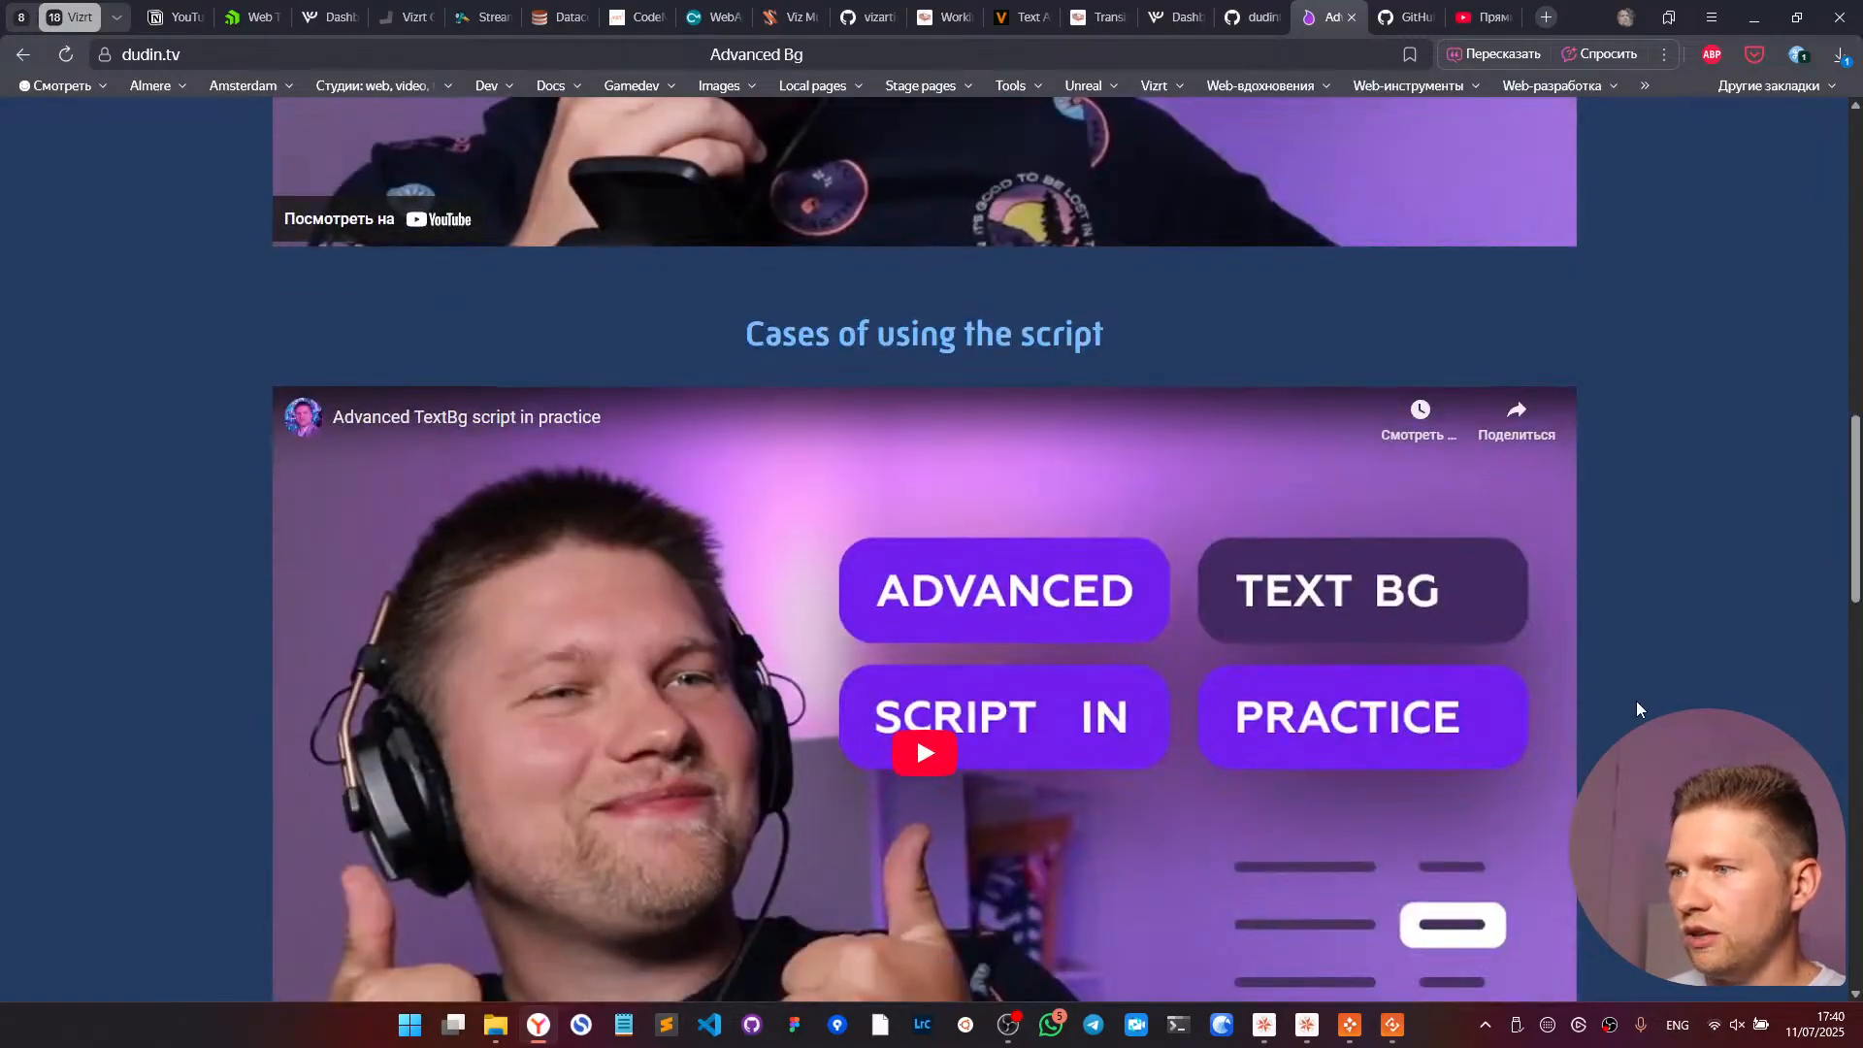
scroll(1637, 708, "up", 7)
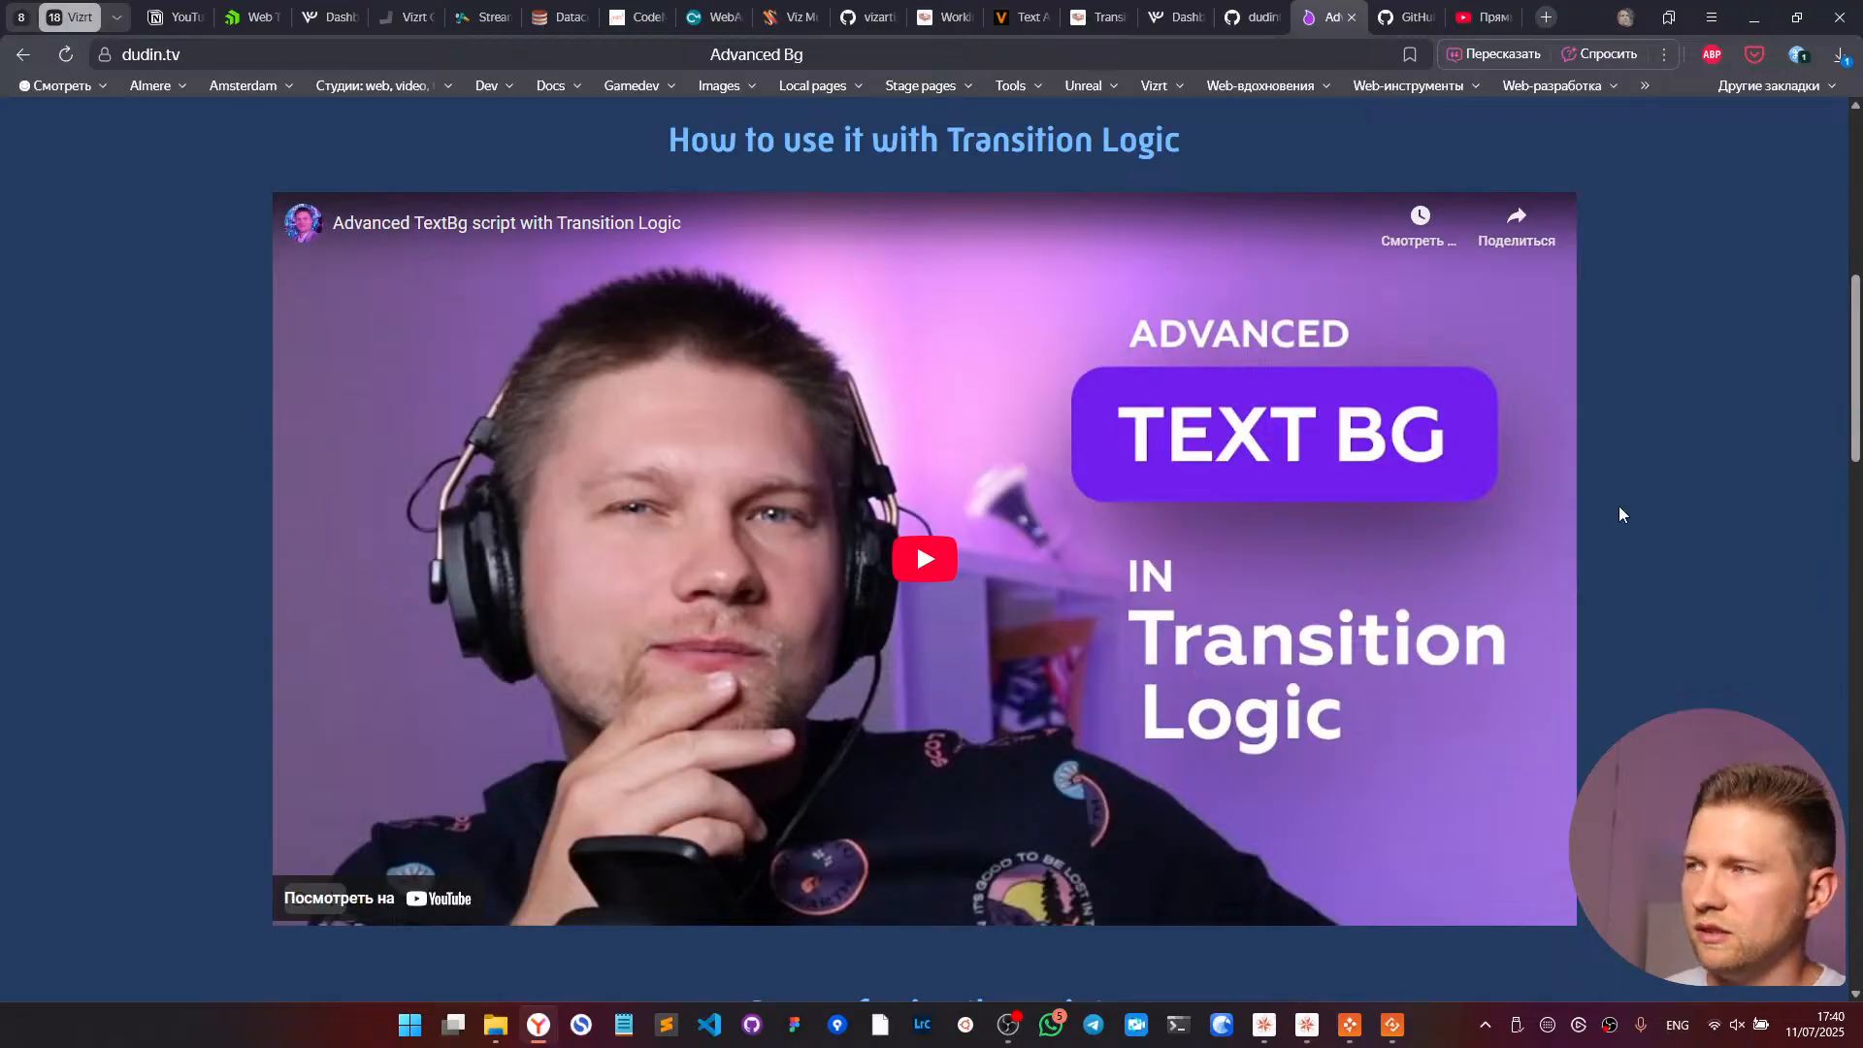
scroll(1682, 615, "down", 13)
scroll(1686, 610, "down", 10)
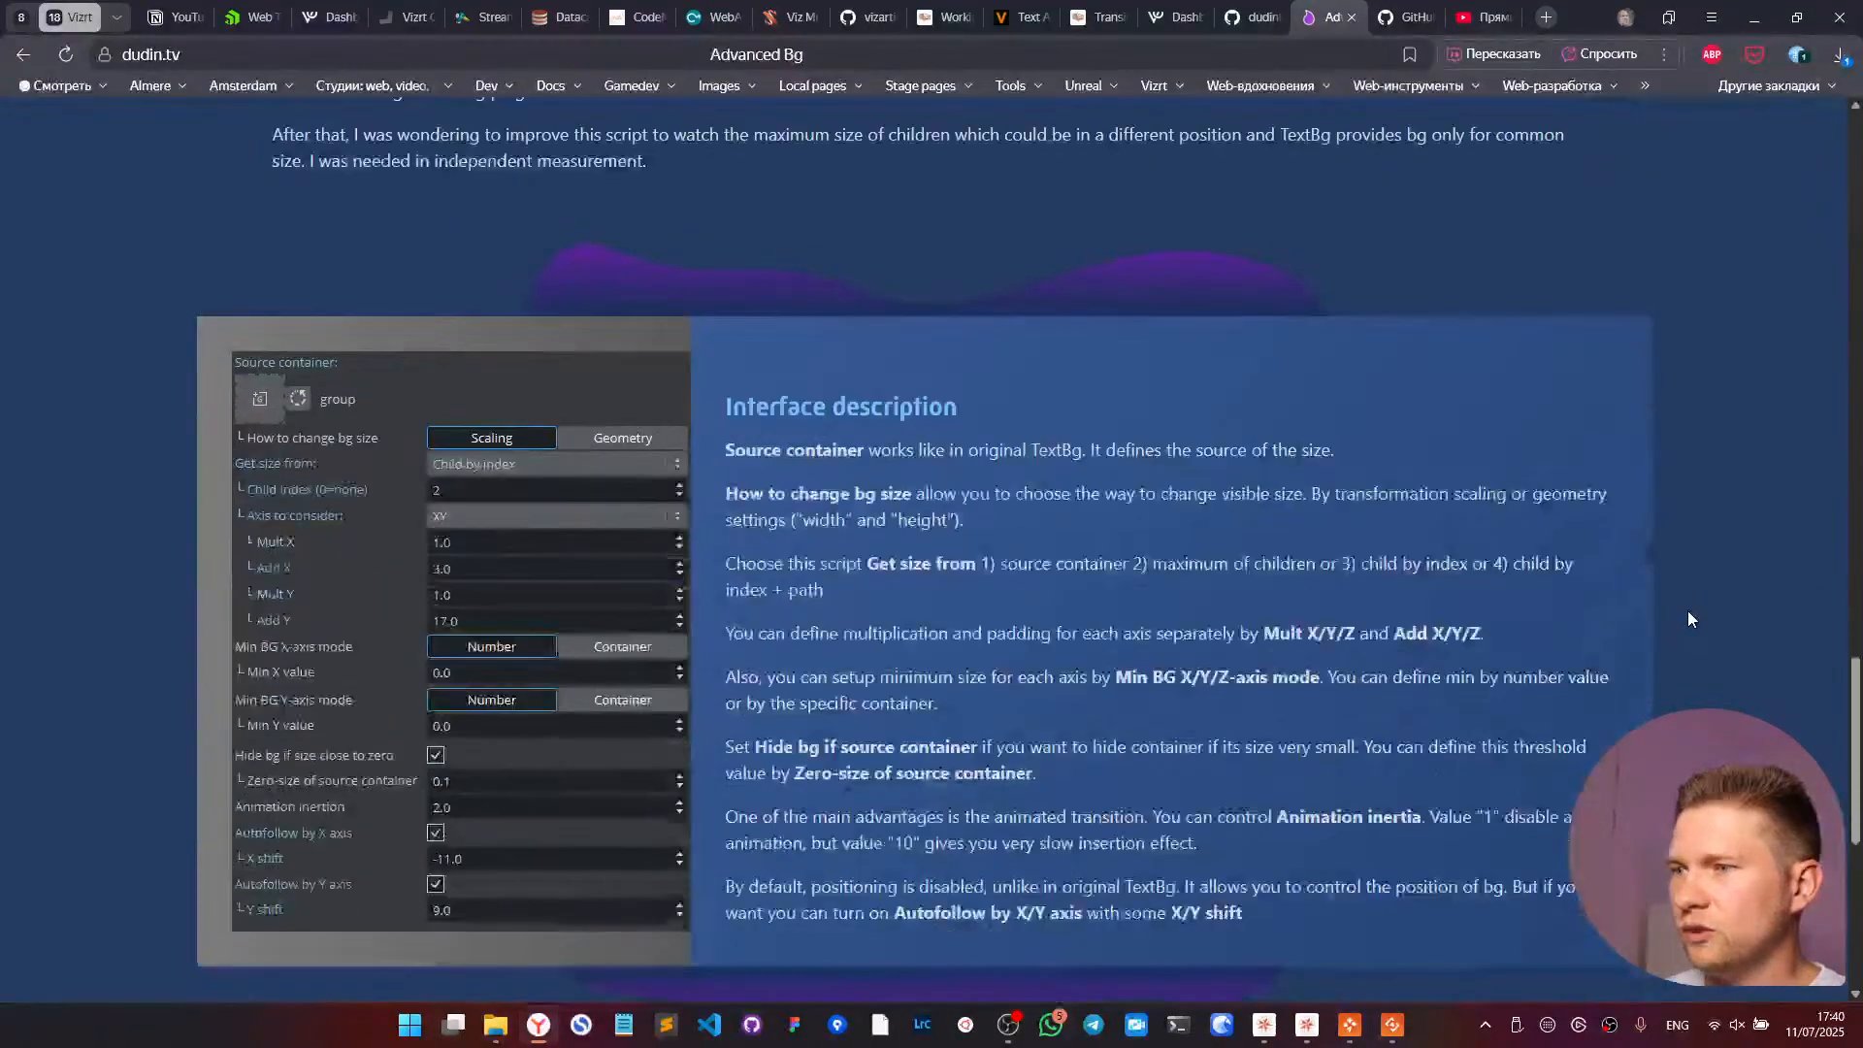
- Copy the Advanced Bg script code, return to Viz Artist, and add a Script plugin to title_back
key("Home")
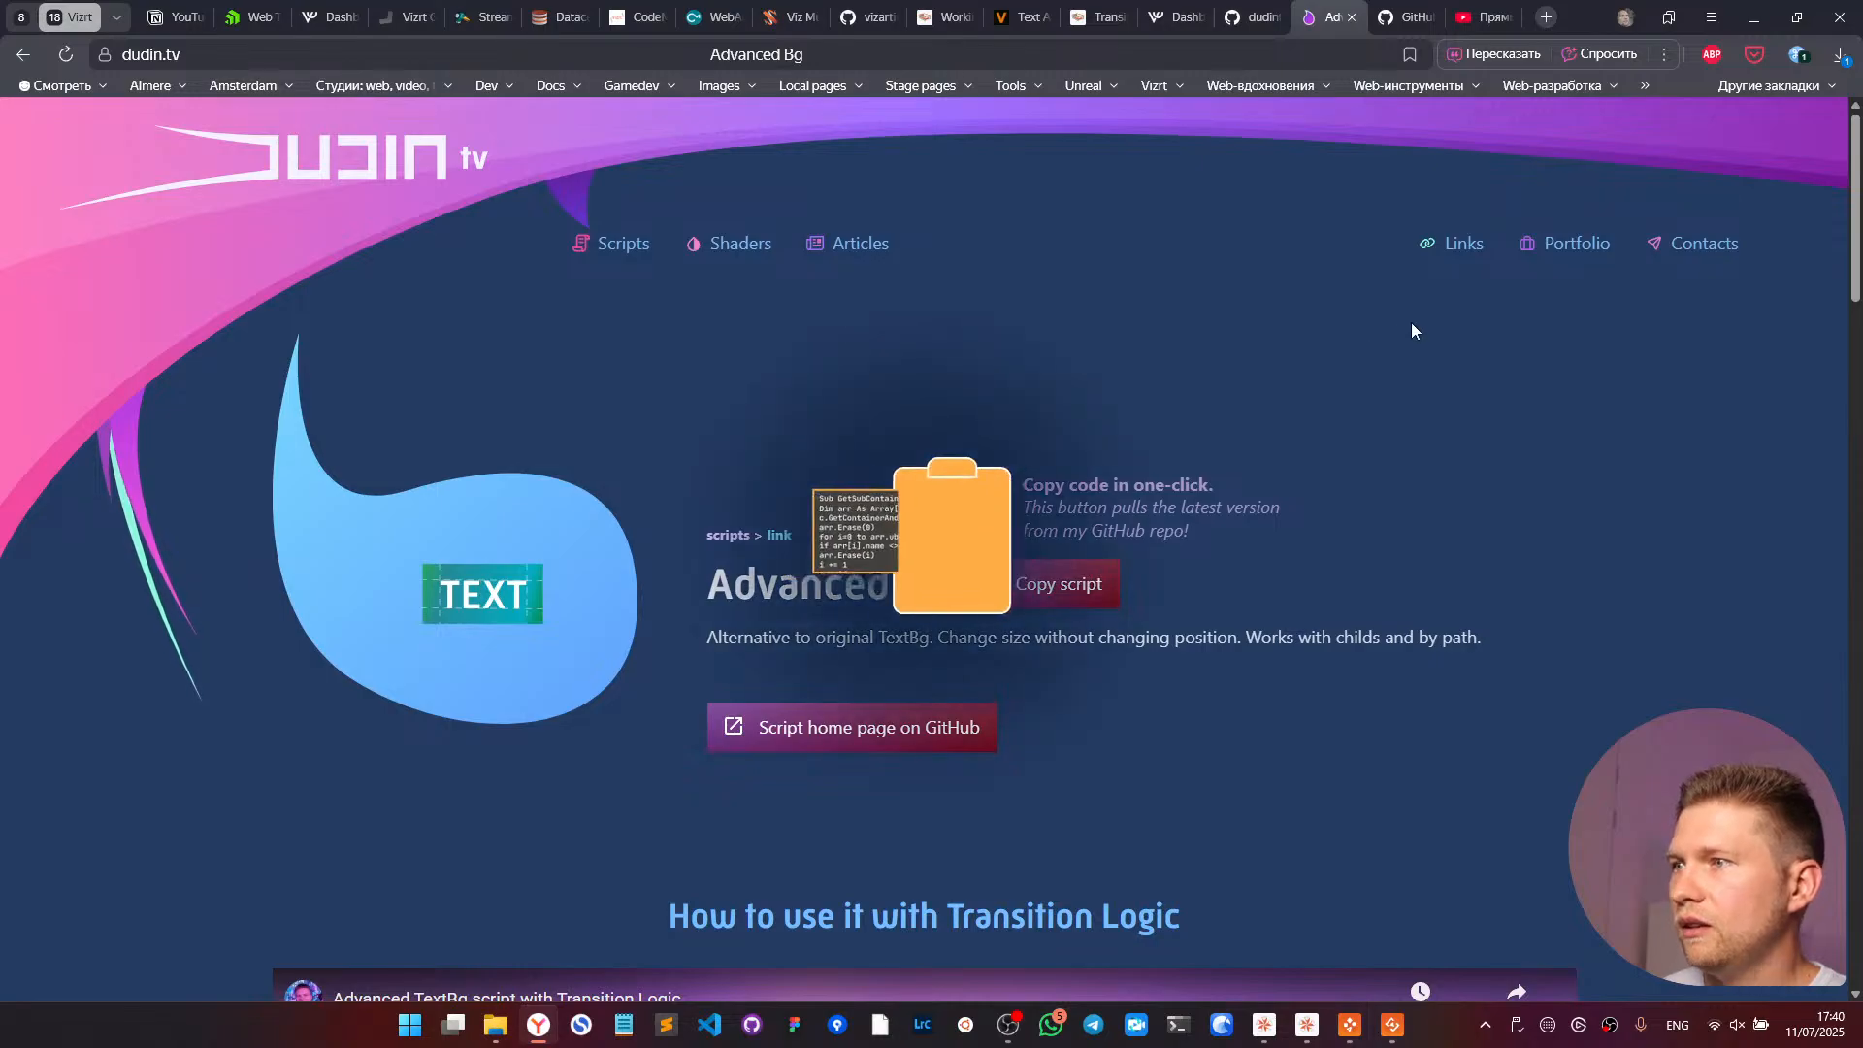
left_click(1750, 20)
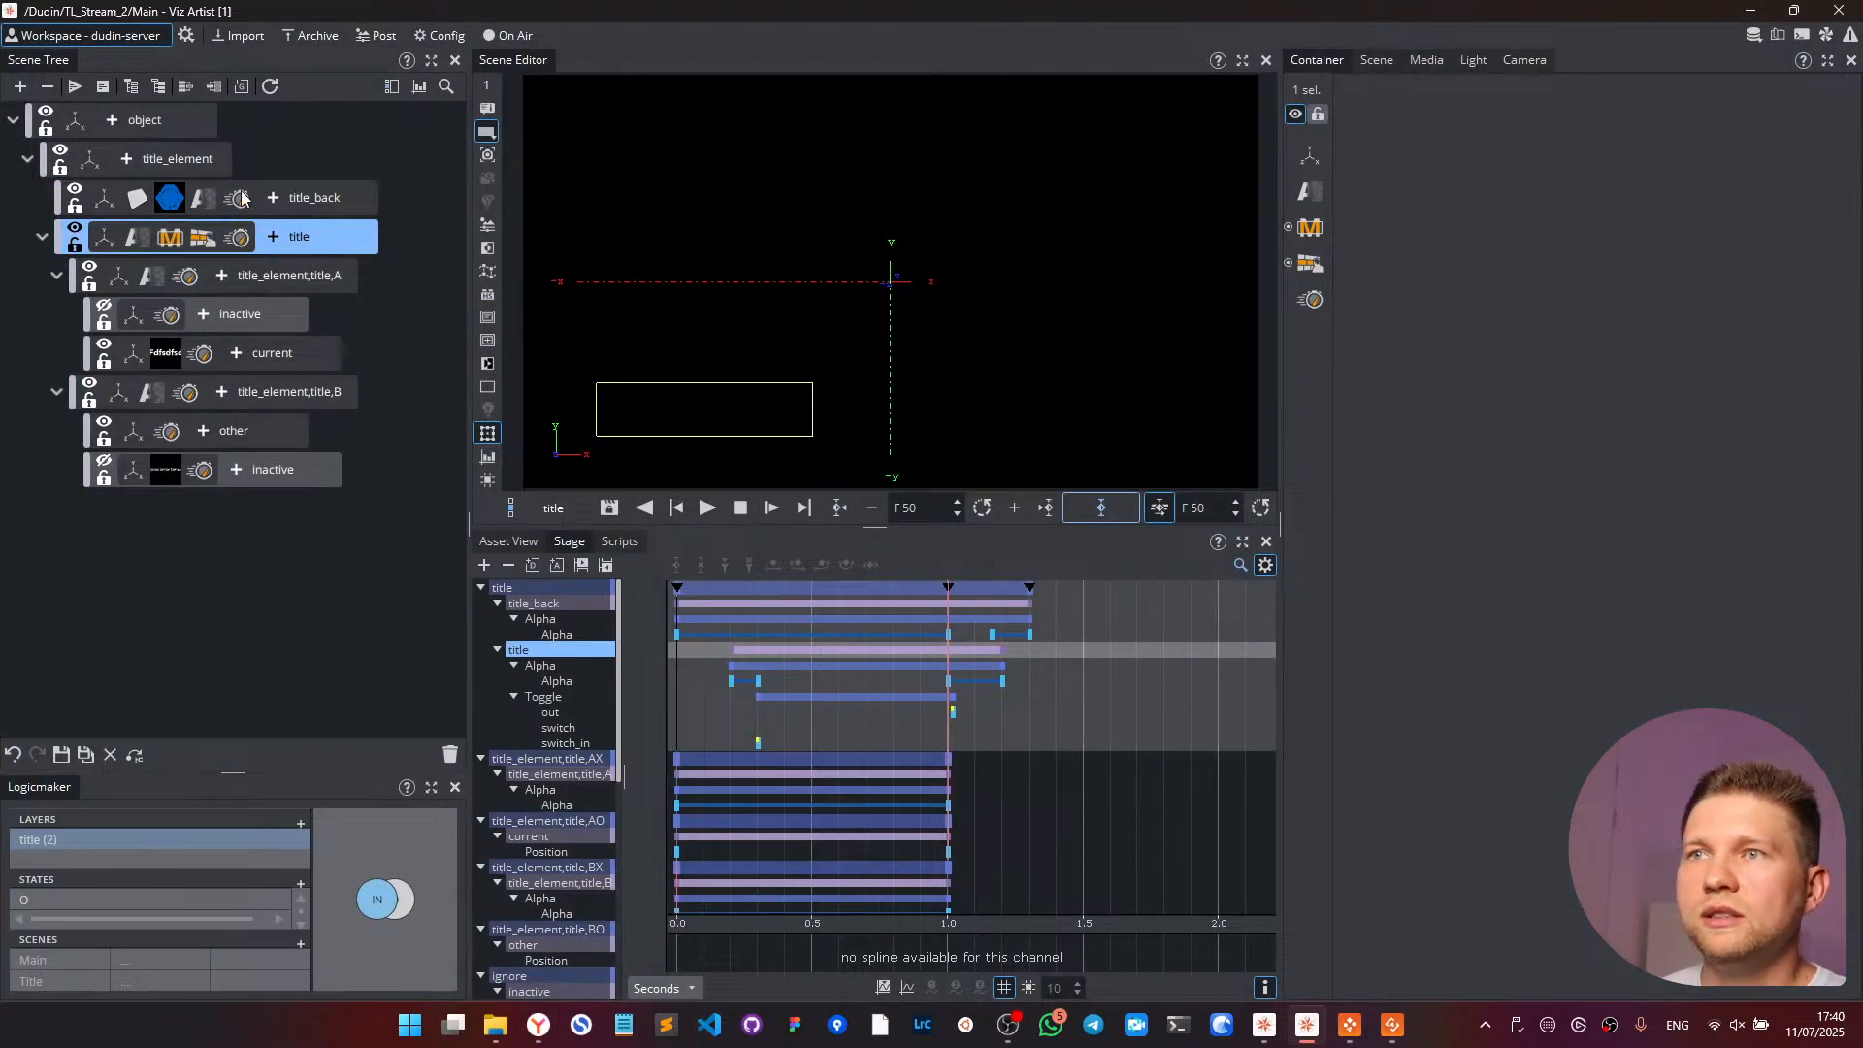
left_click(273, 198)
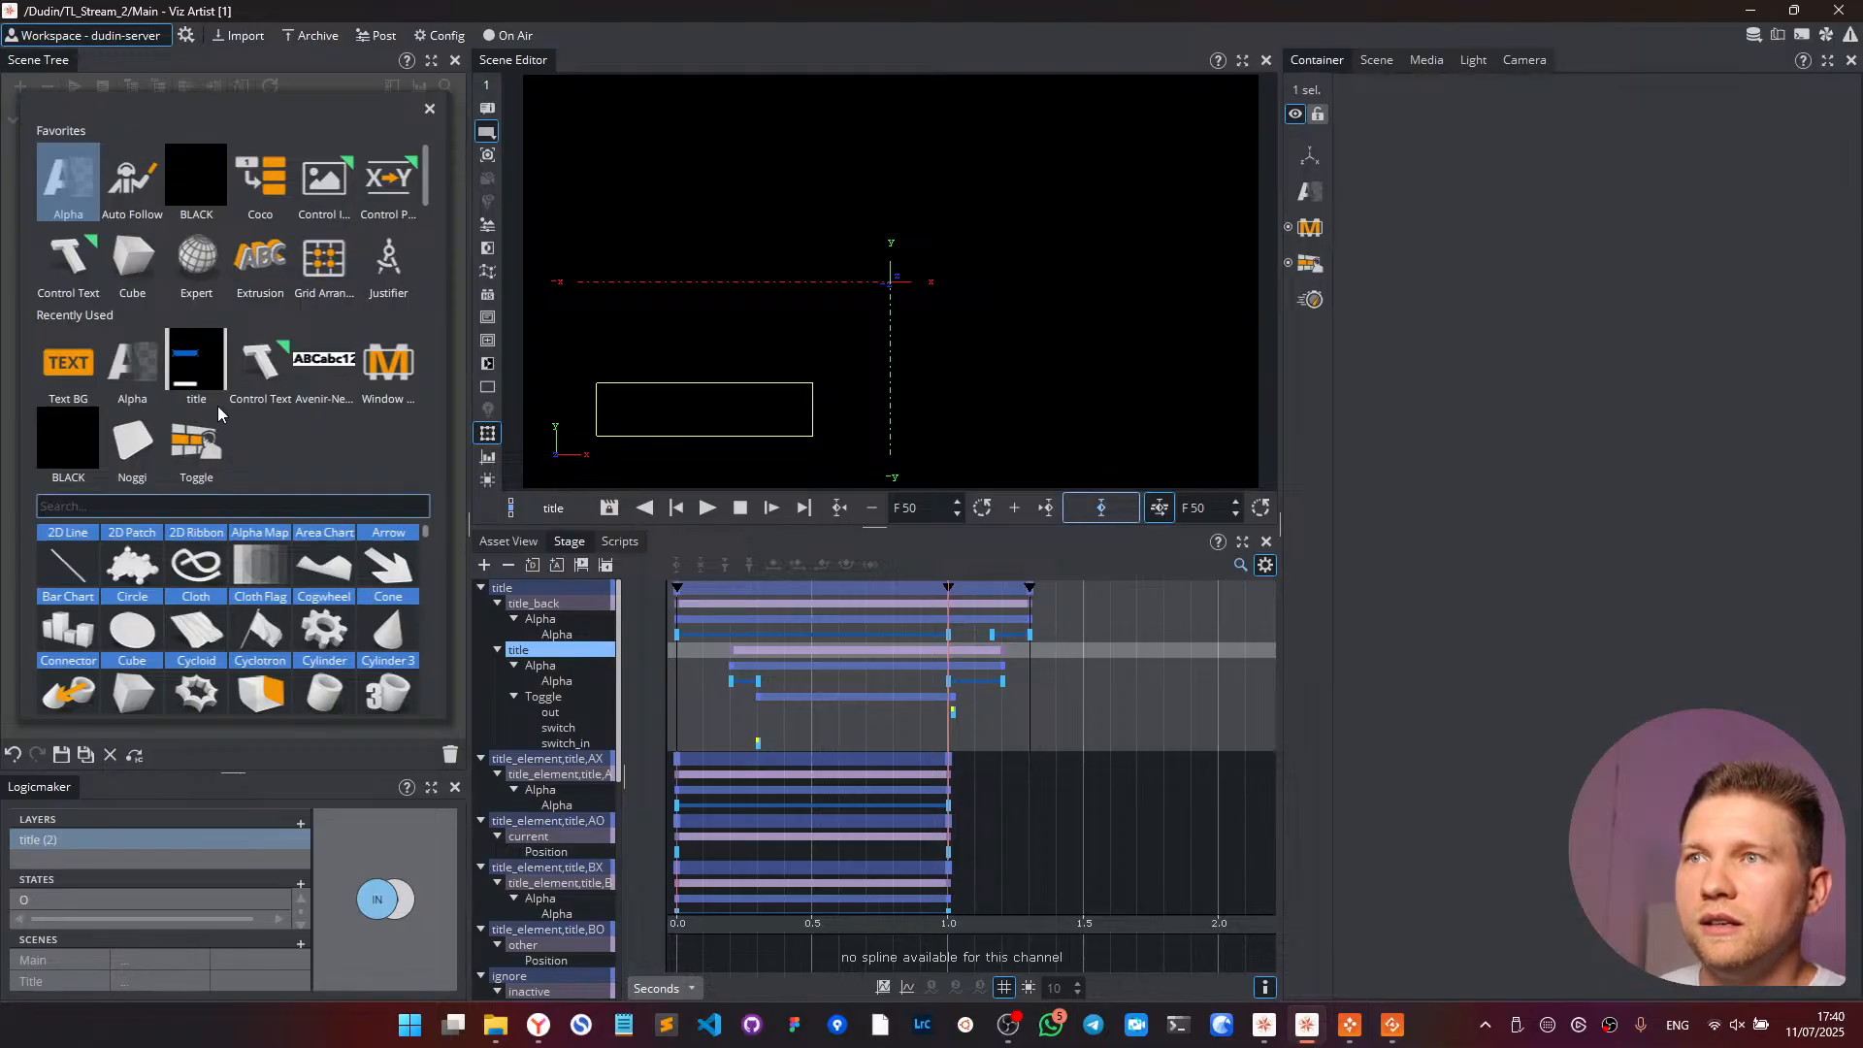
type("scrip")
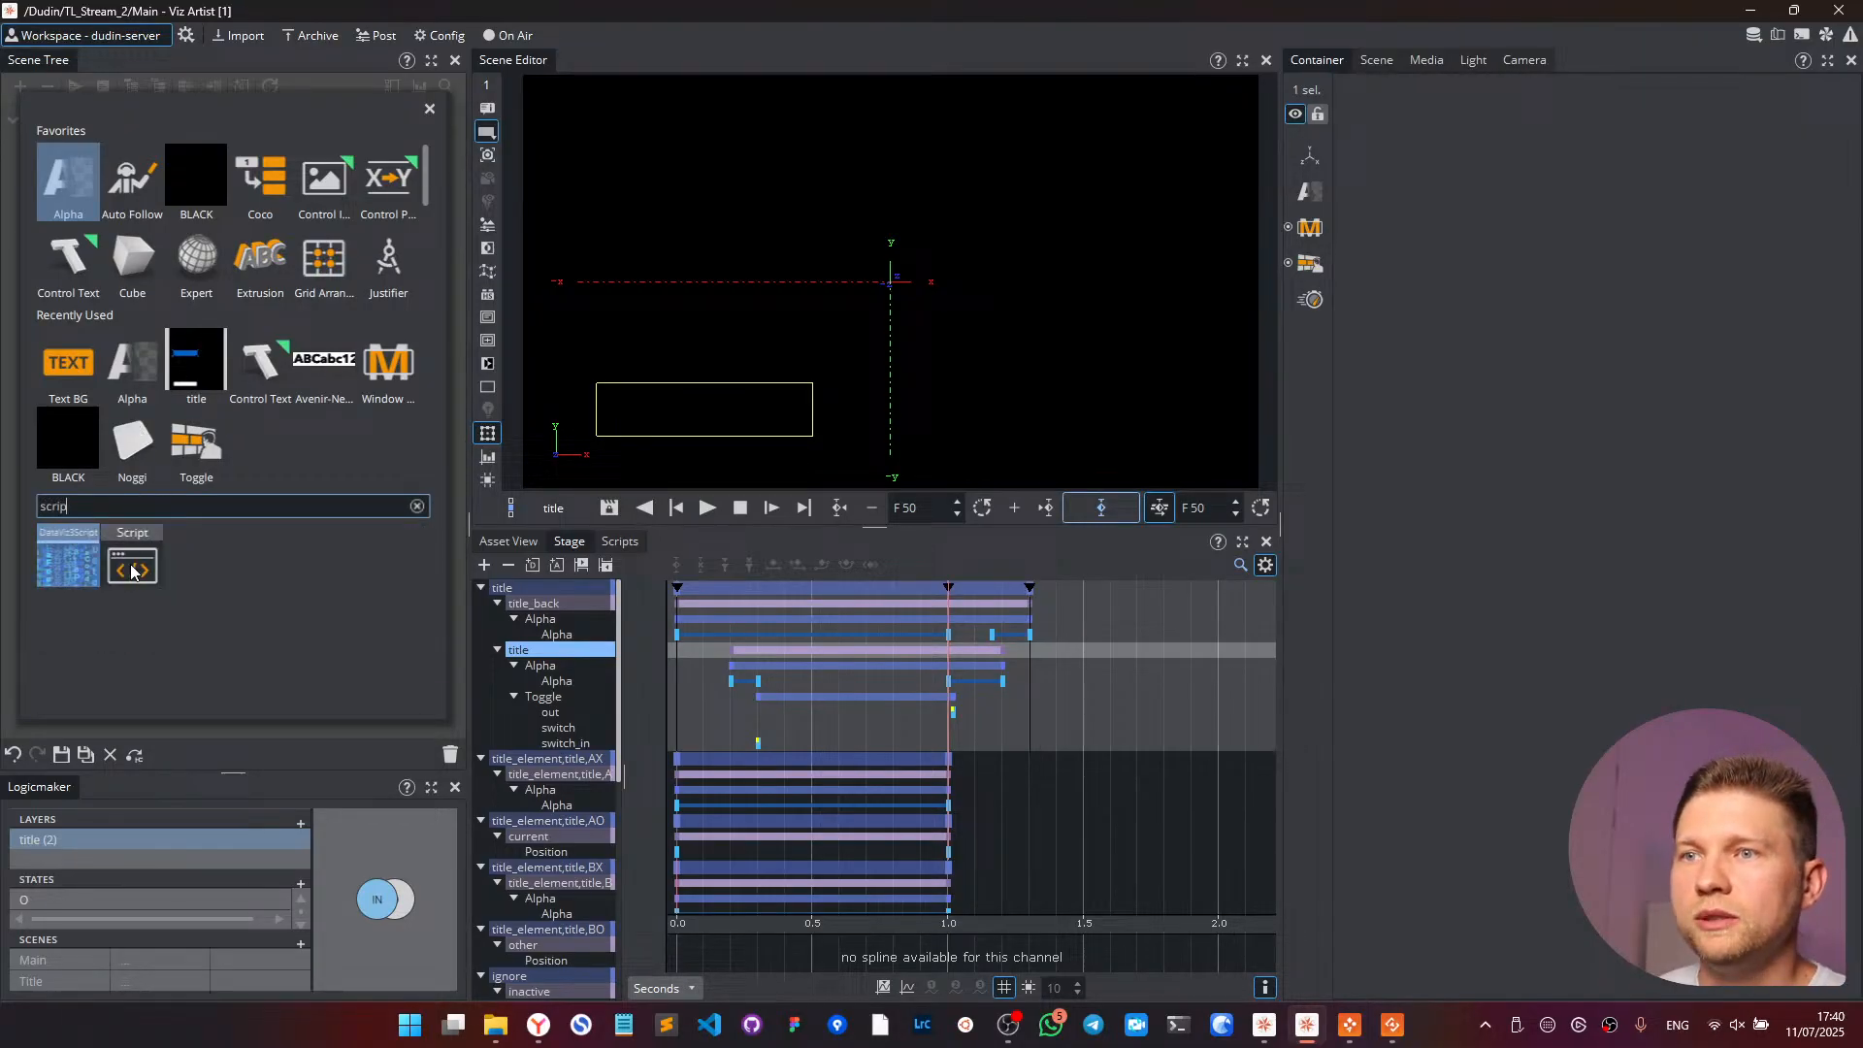
left_click(132, 568)
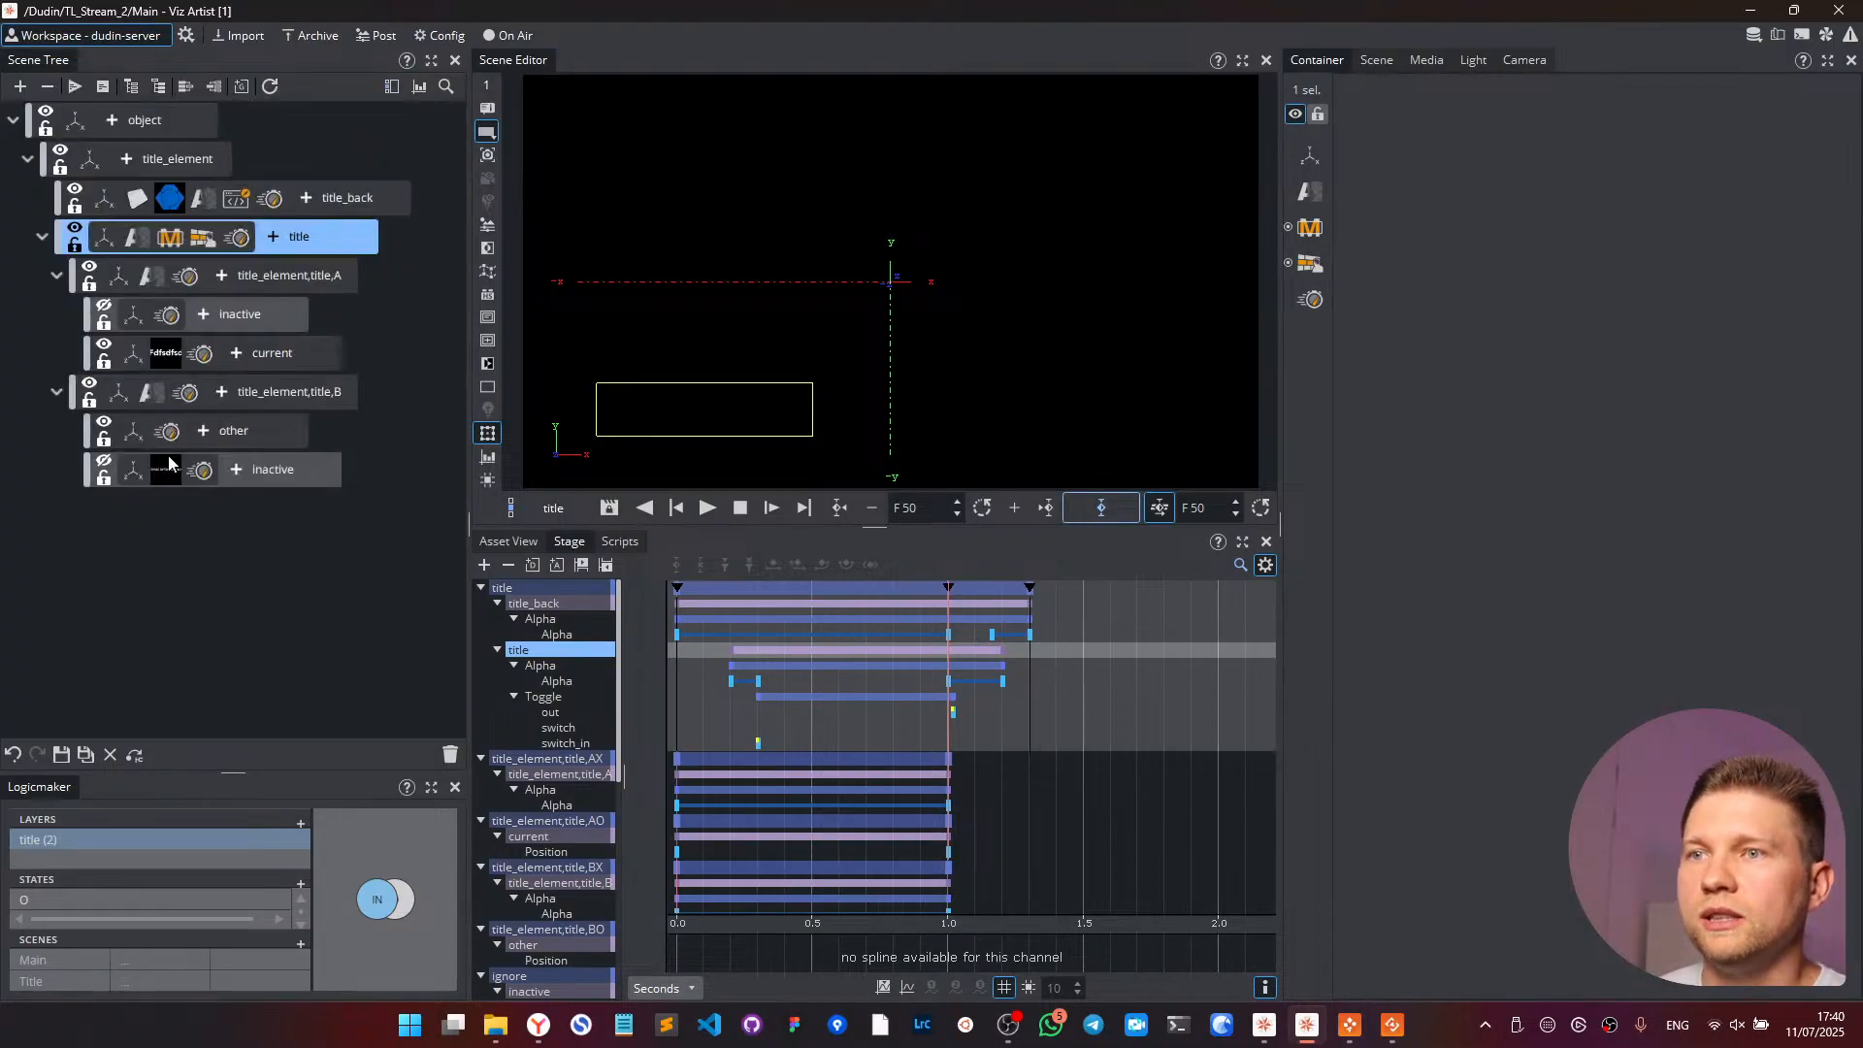
- Paste the copied code into title_back's container script, then compile and run it
left_click(246, 200)
left_click(226, 201)
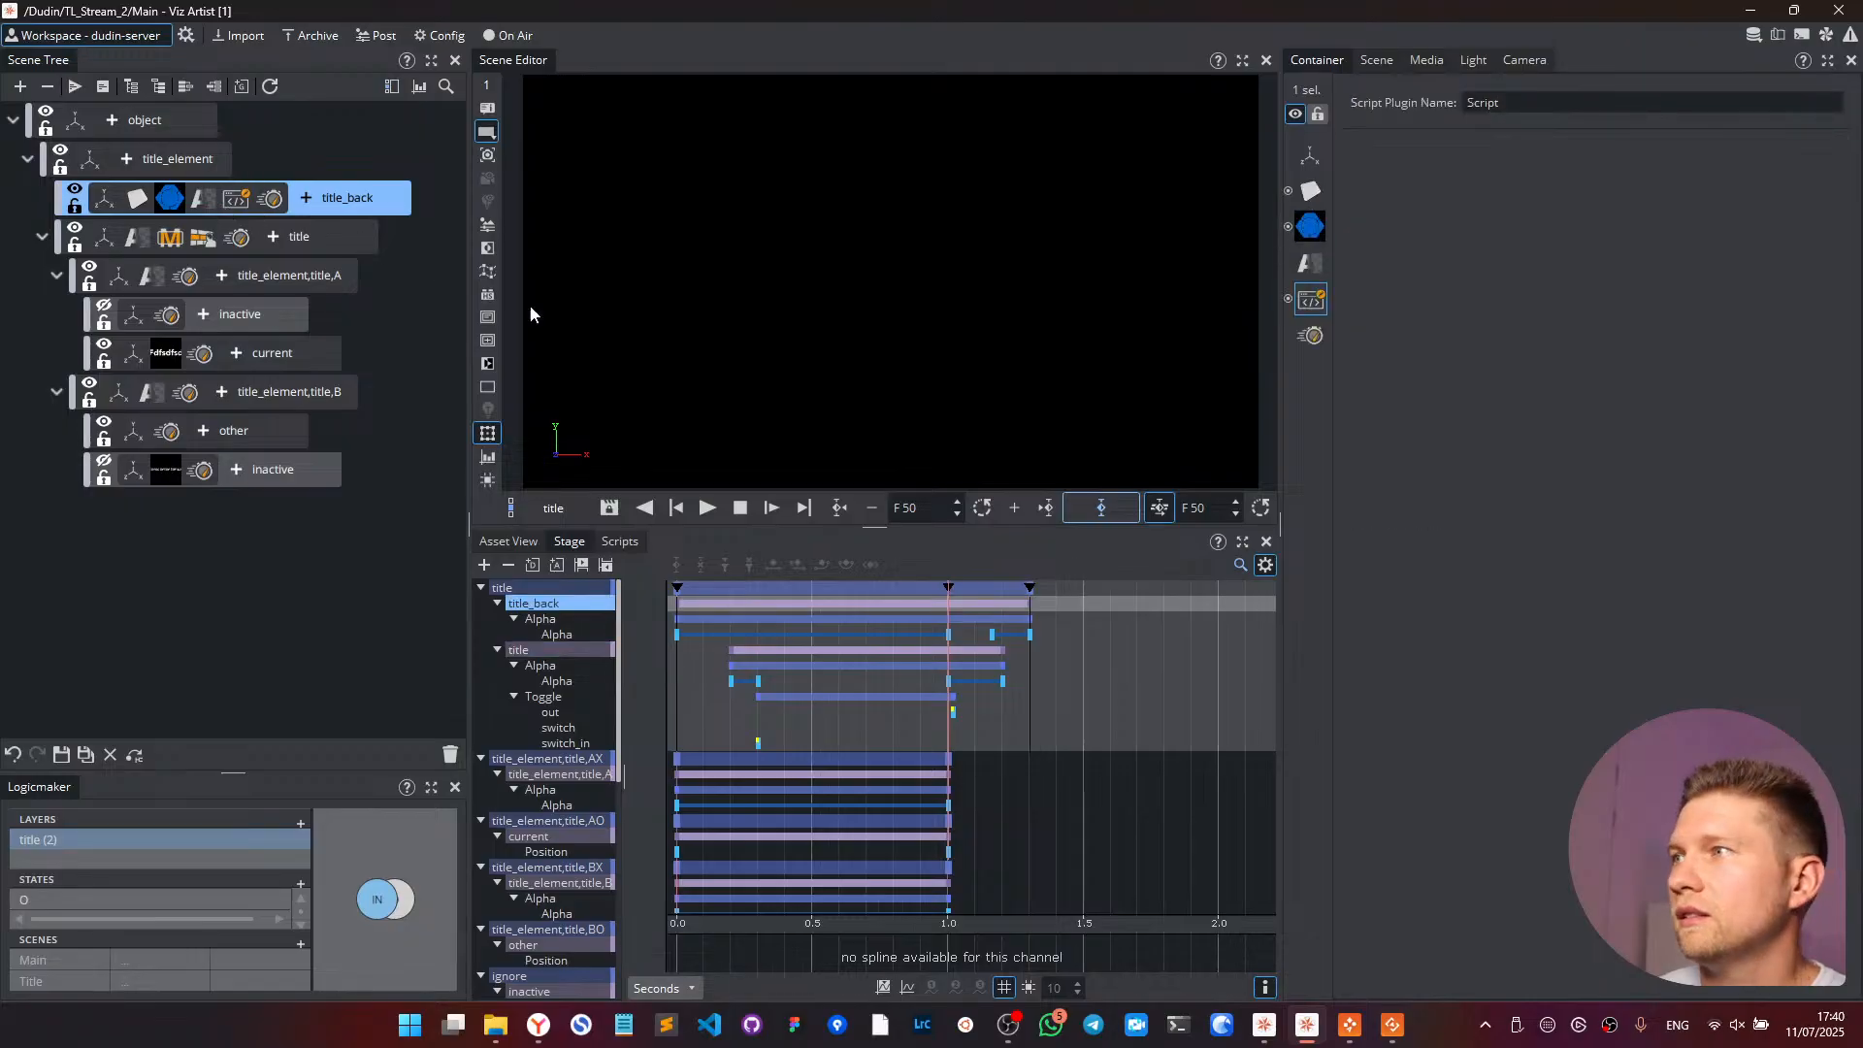
left_click(620, 542)
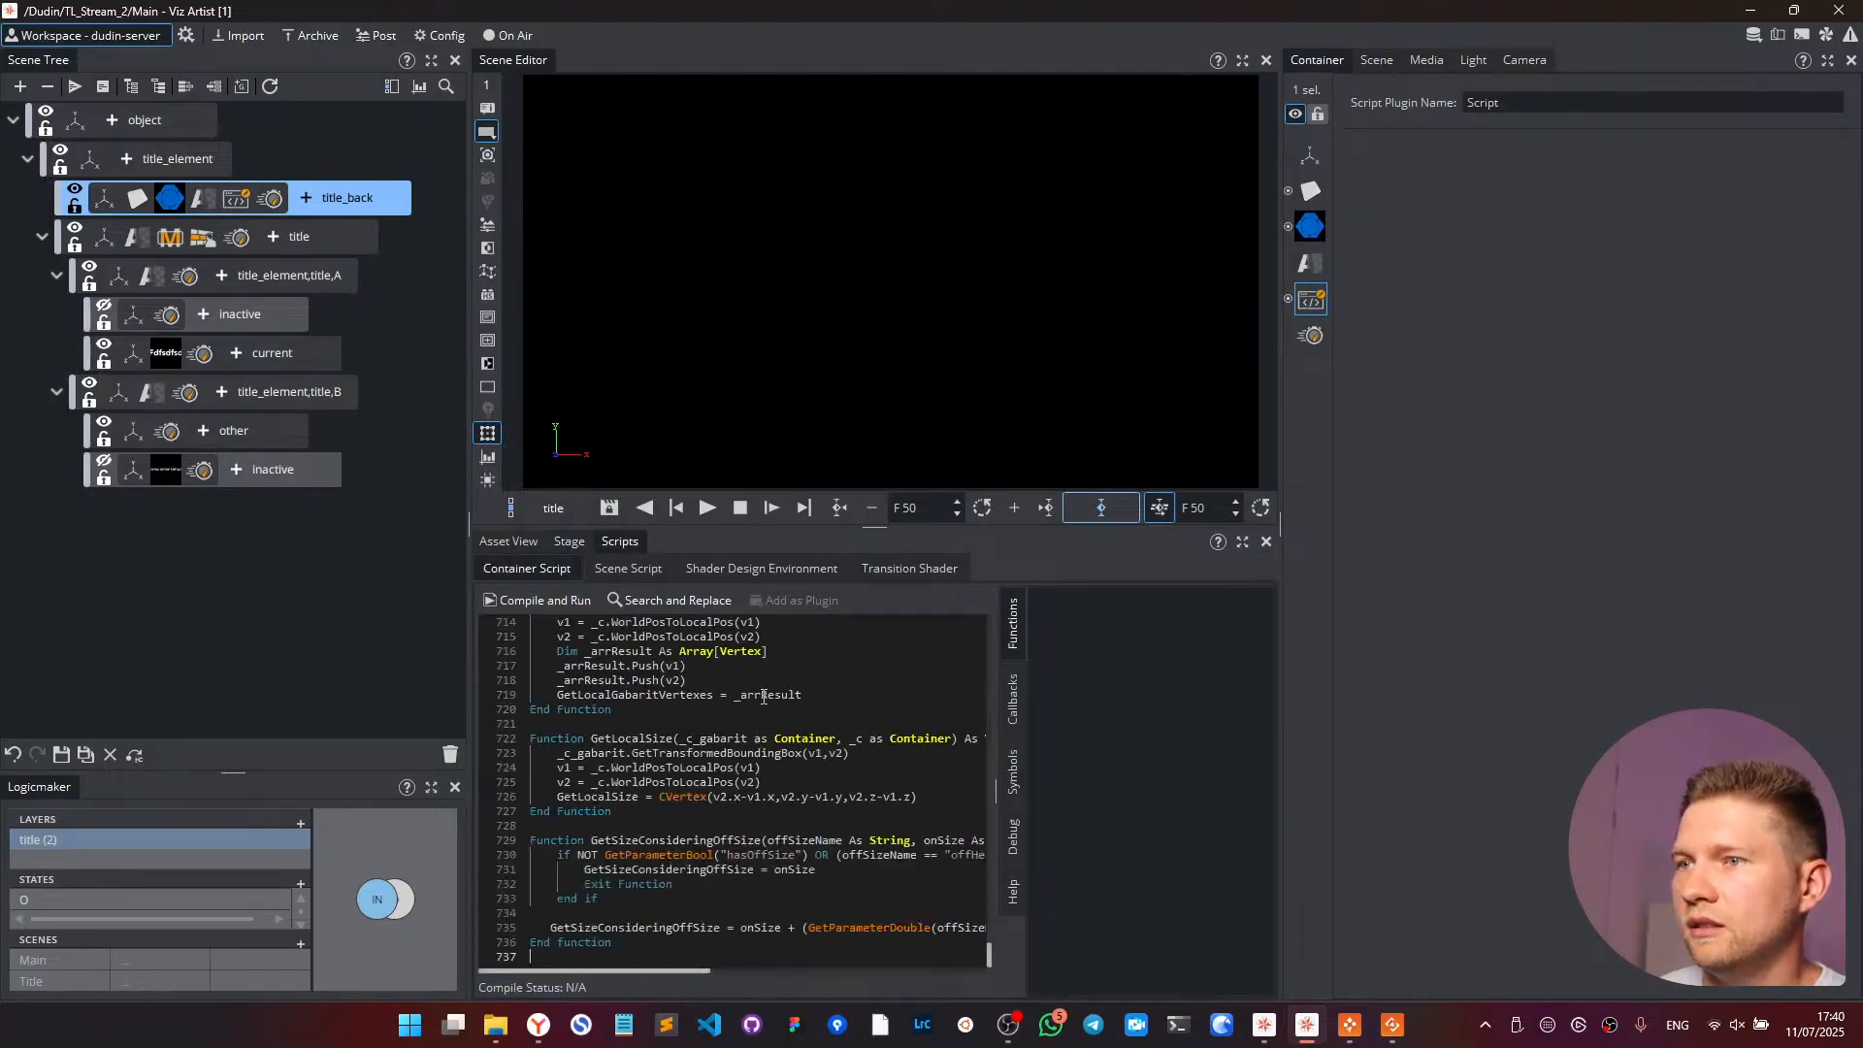
left_click(551, 602)
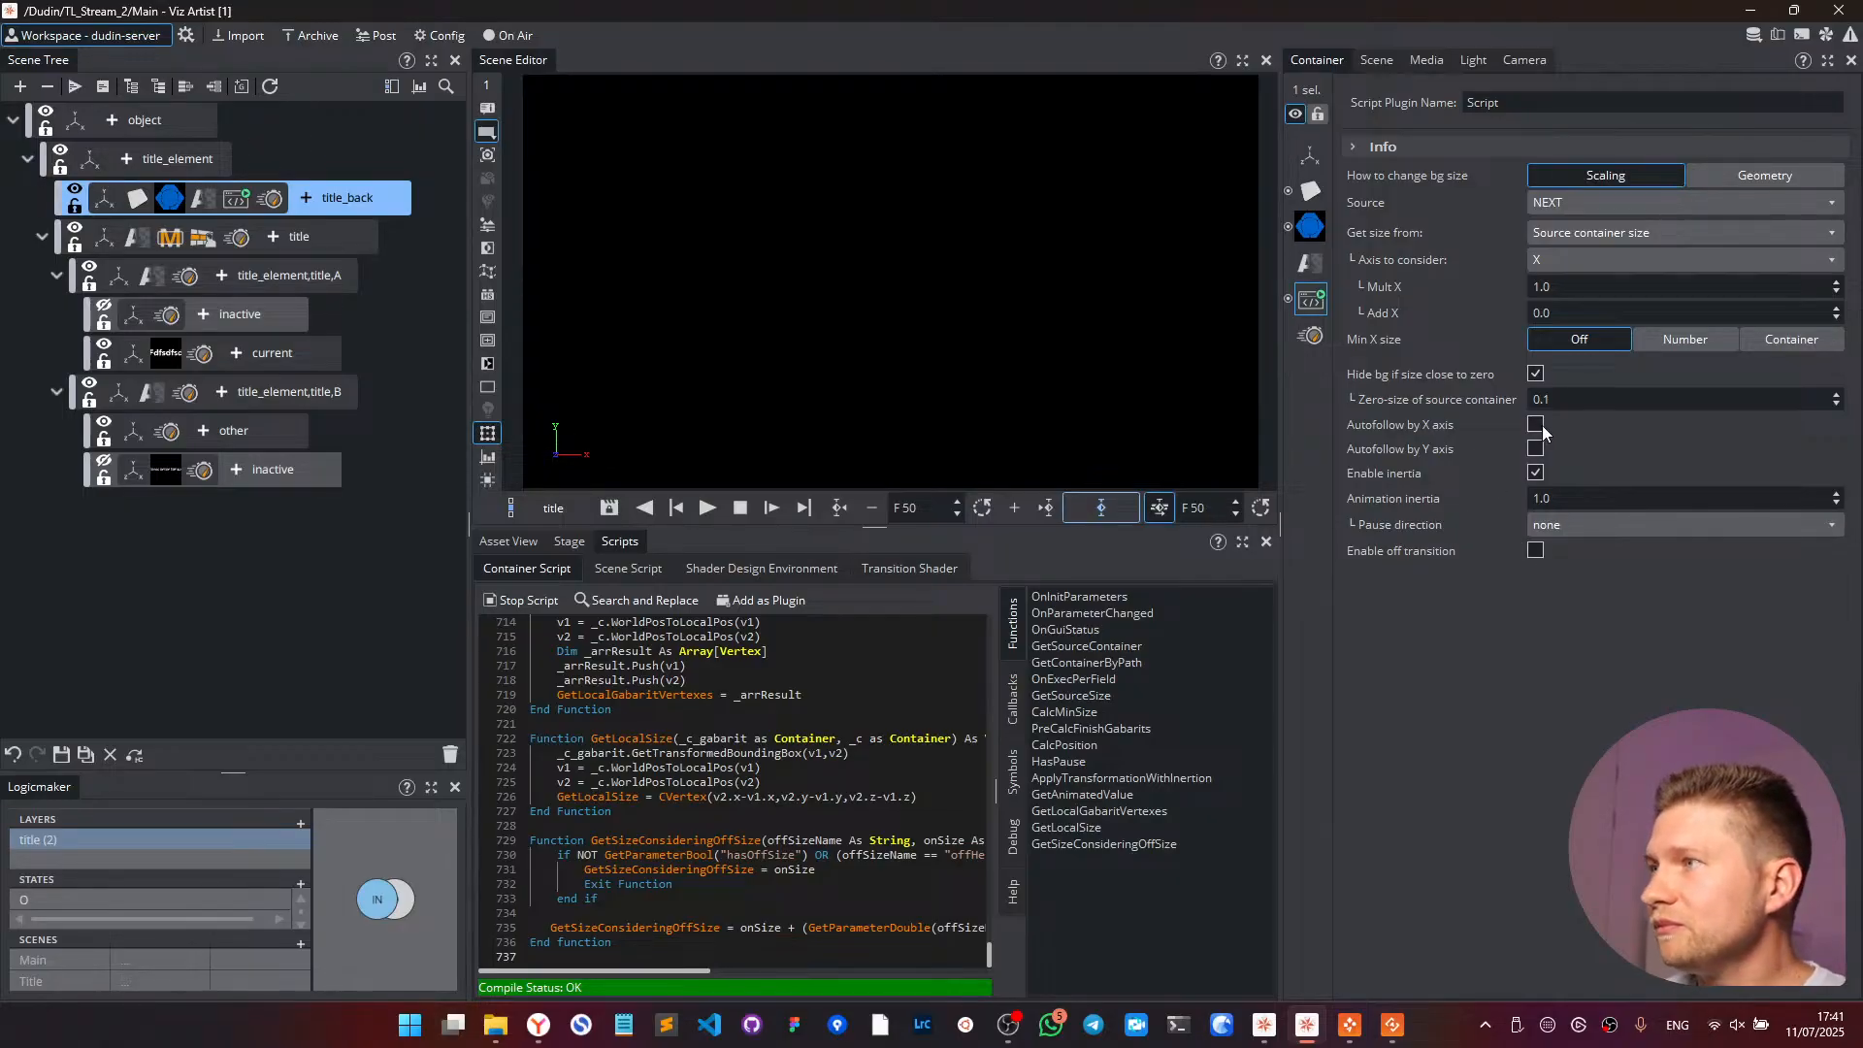
- Set the title_back script's Source to PATH with the source path title/current, checking the container names in the scene tree
left_click(1662, 202)
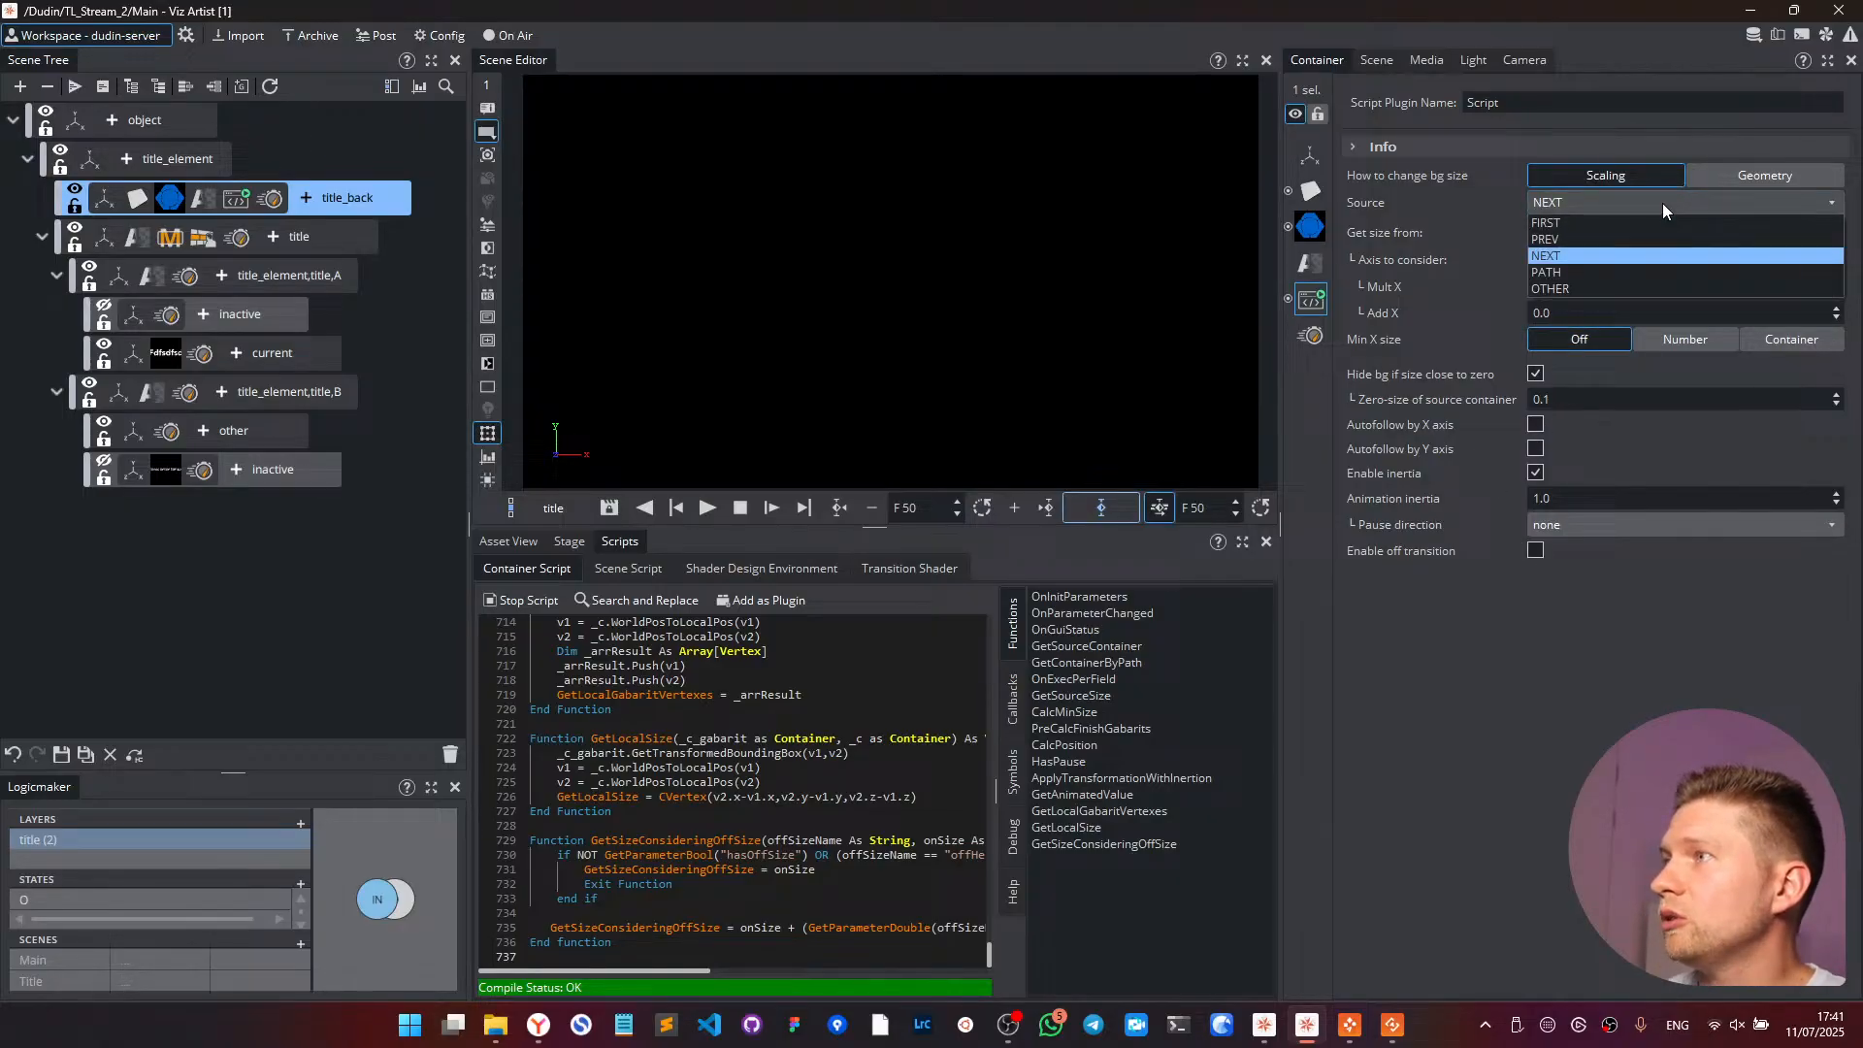
left_click(1552, 274)
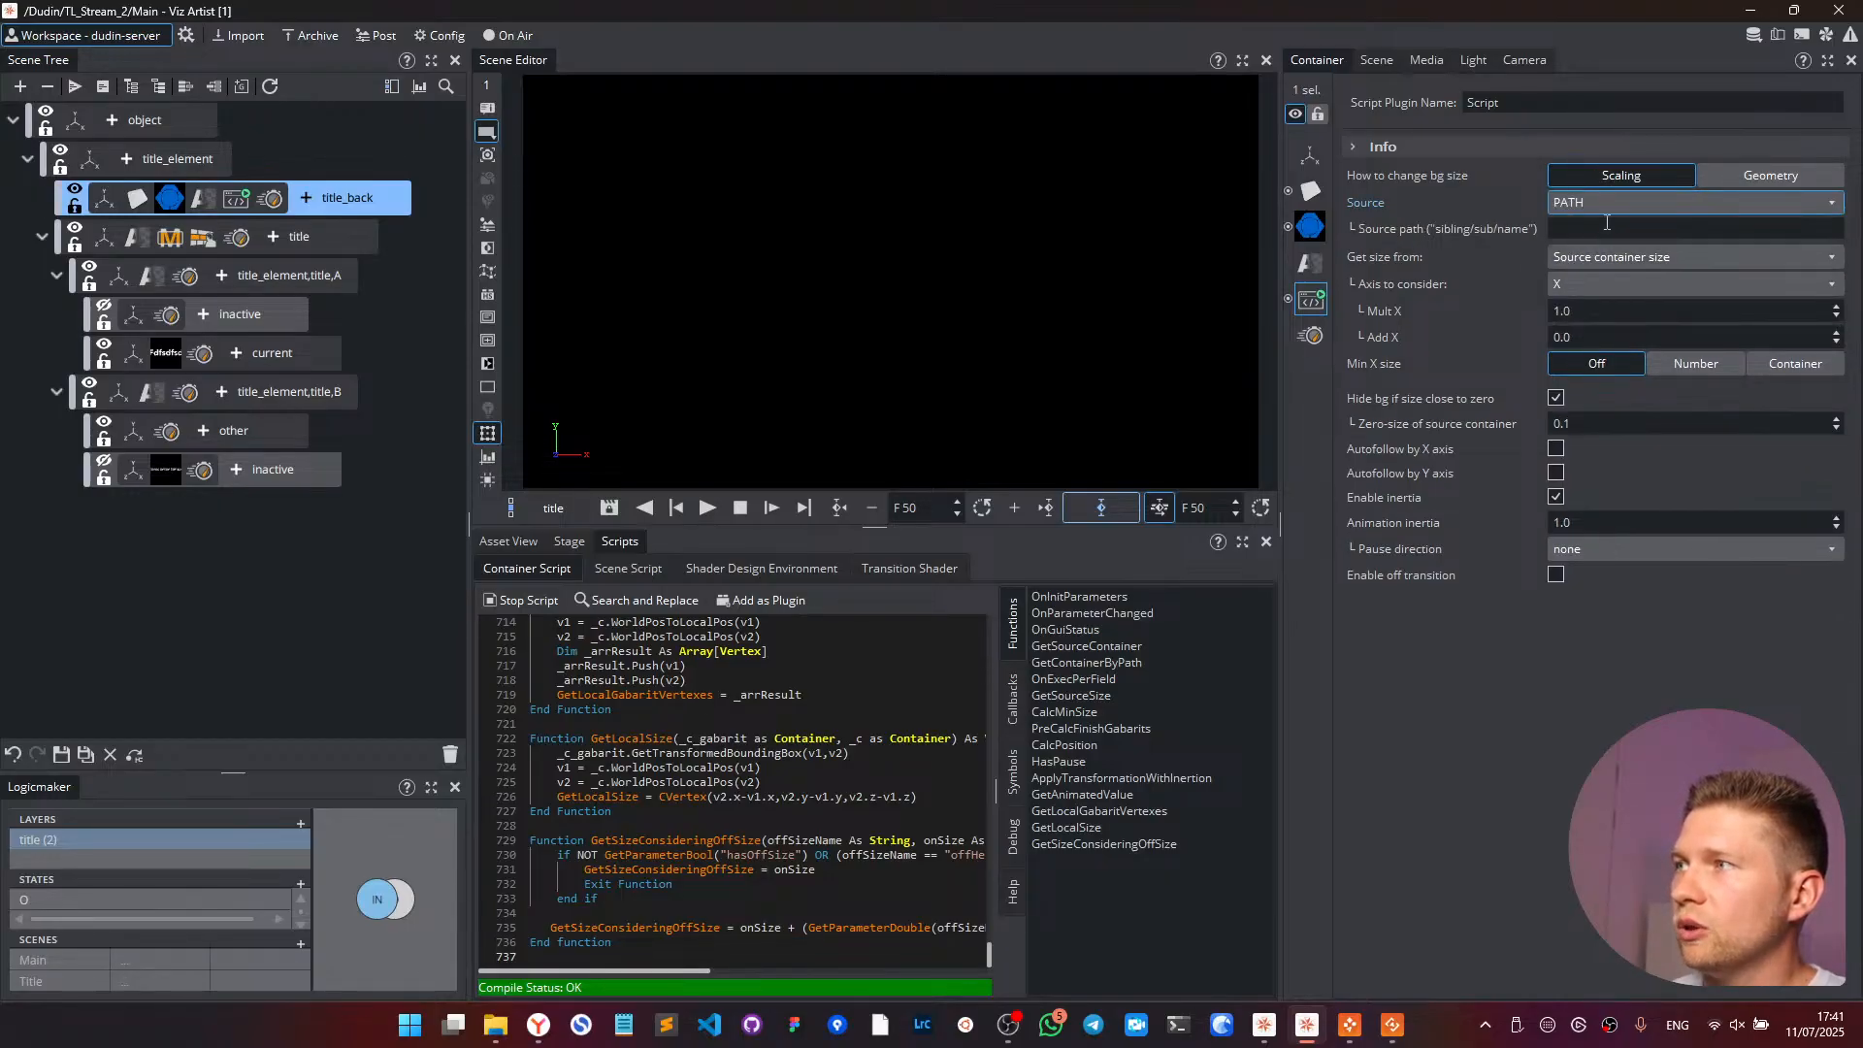
left_click(1607, 224)
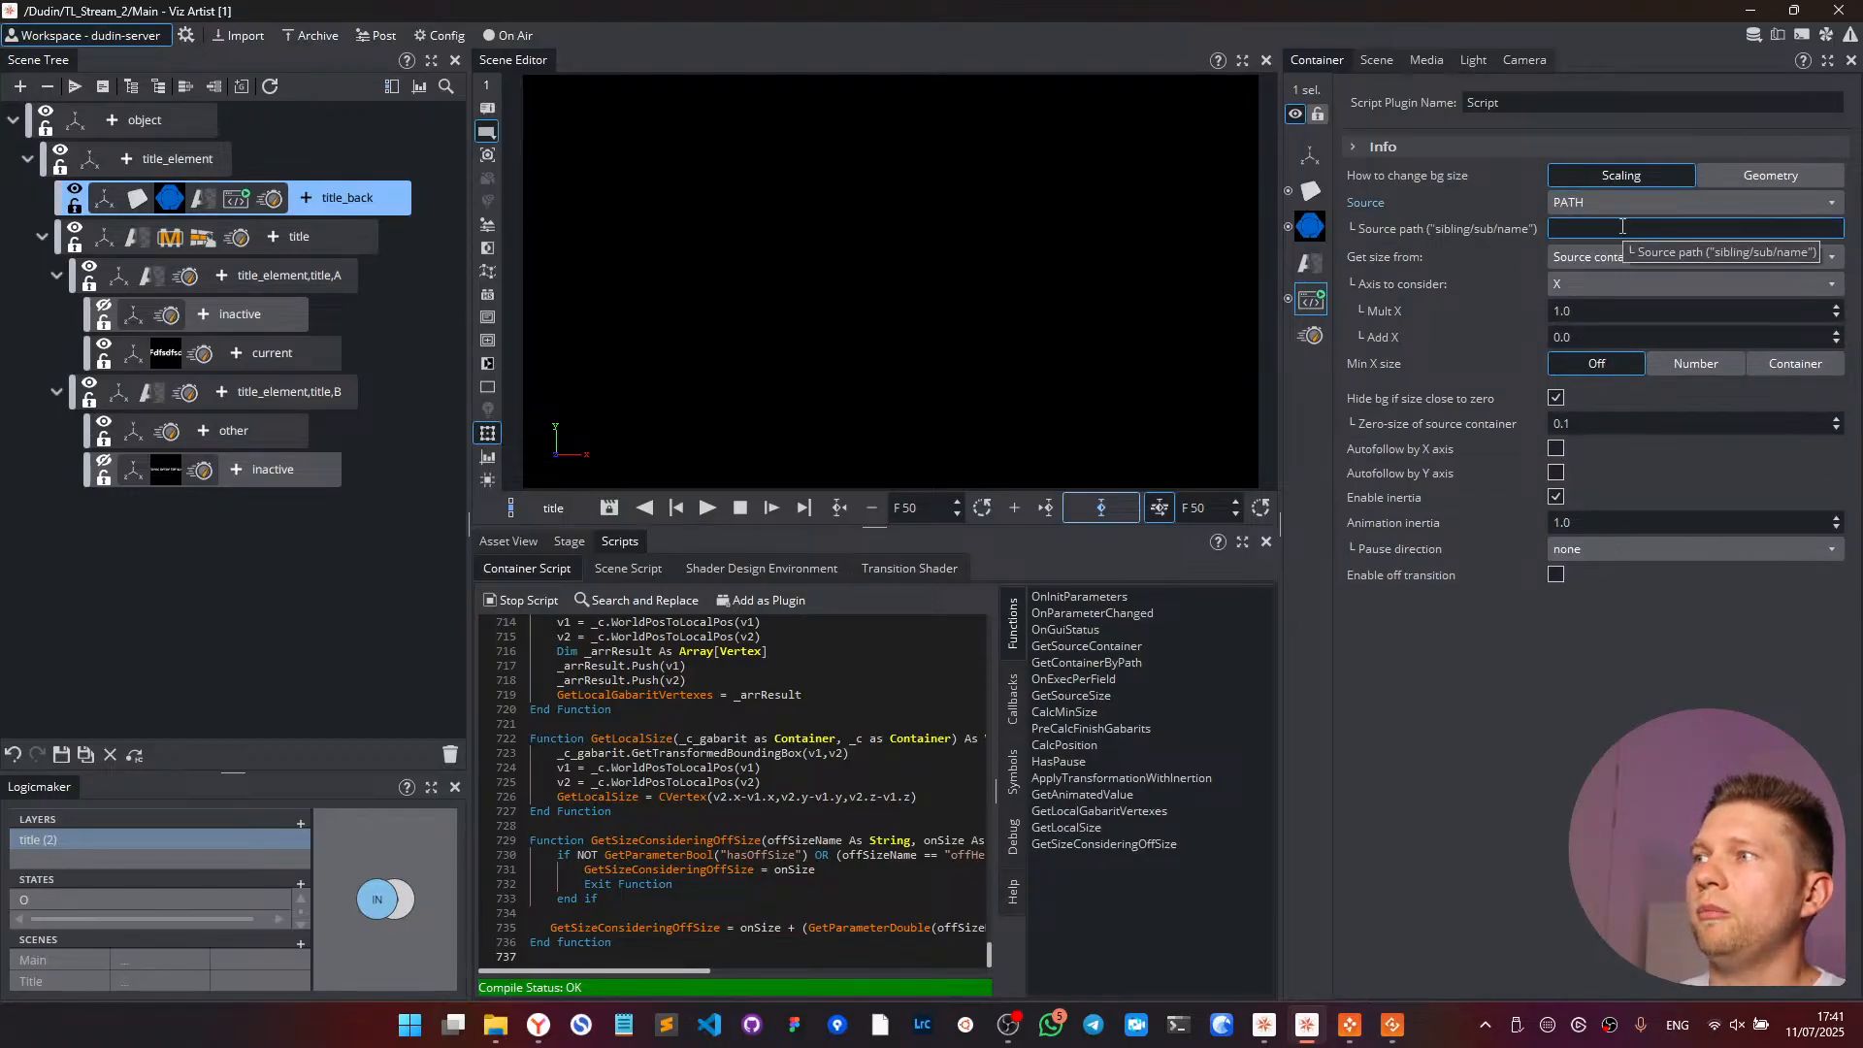
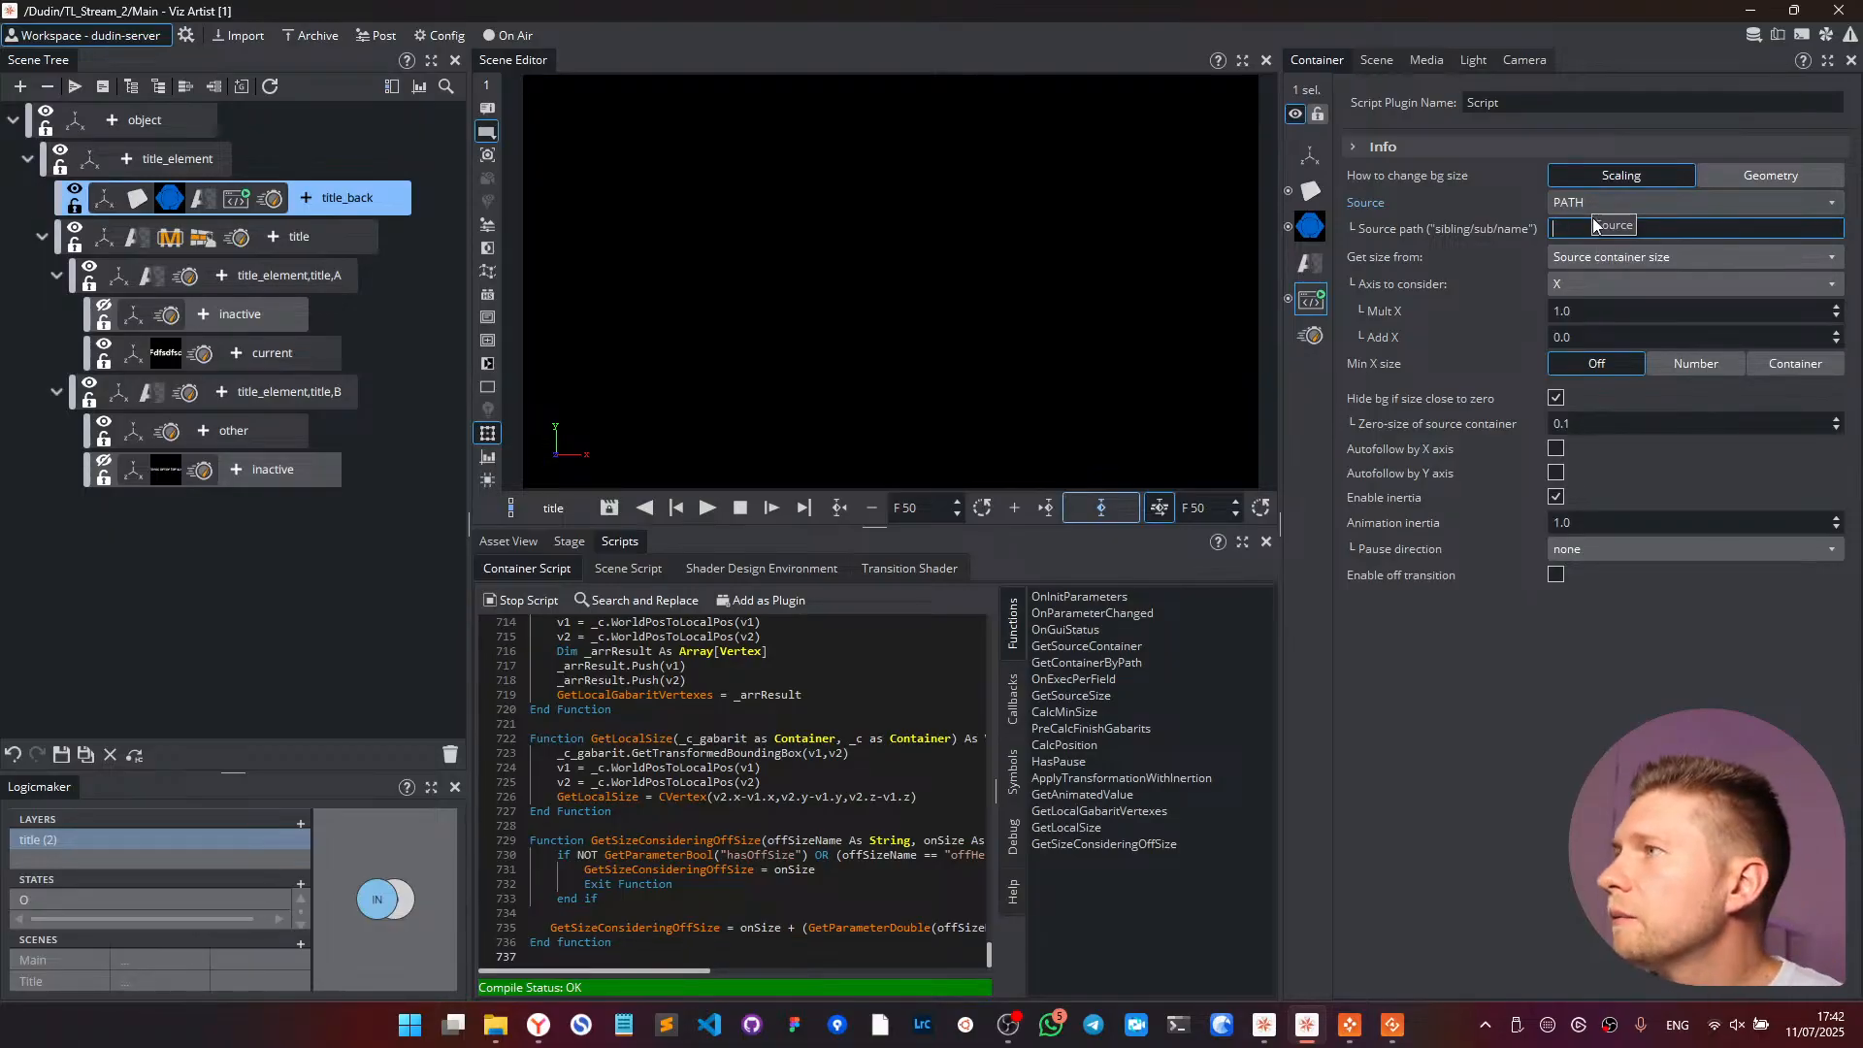
left_click(1602, 225)
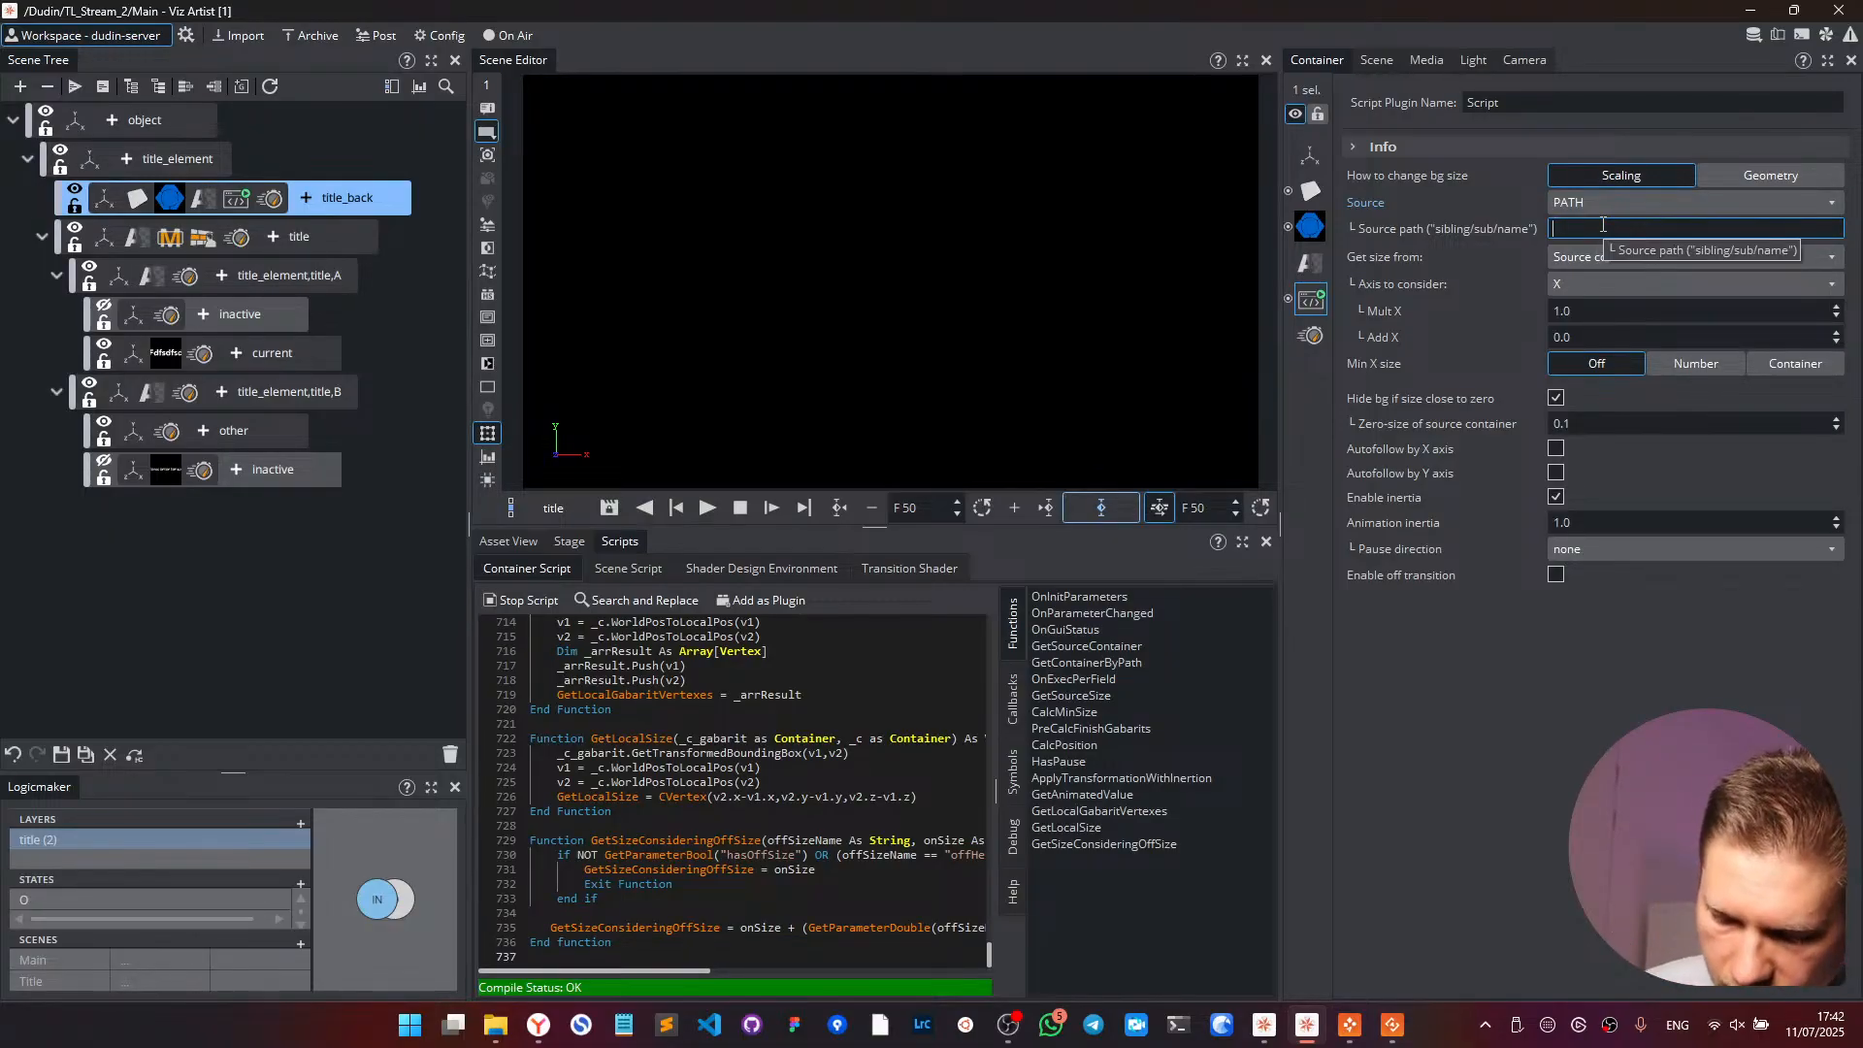
type("title/")
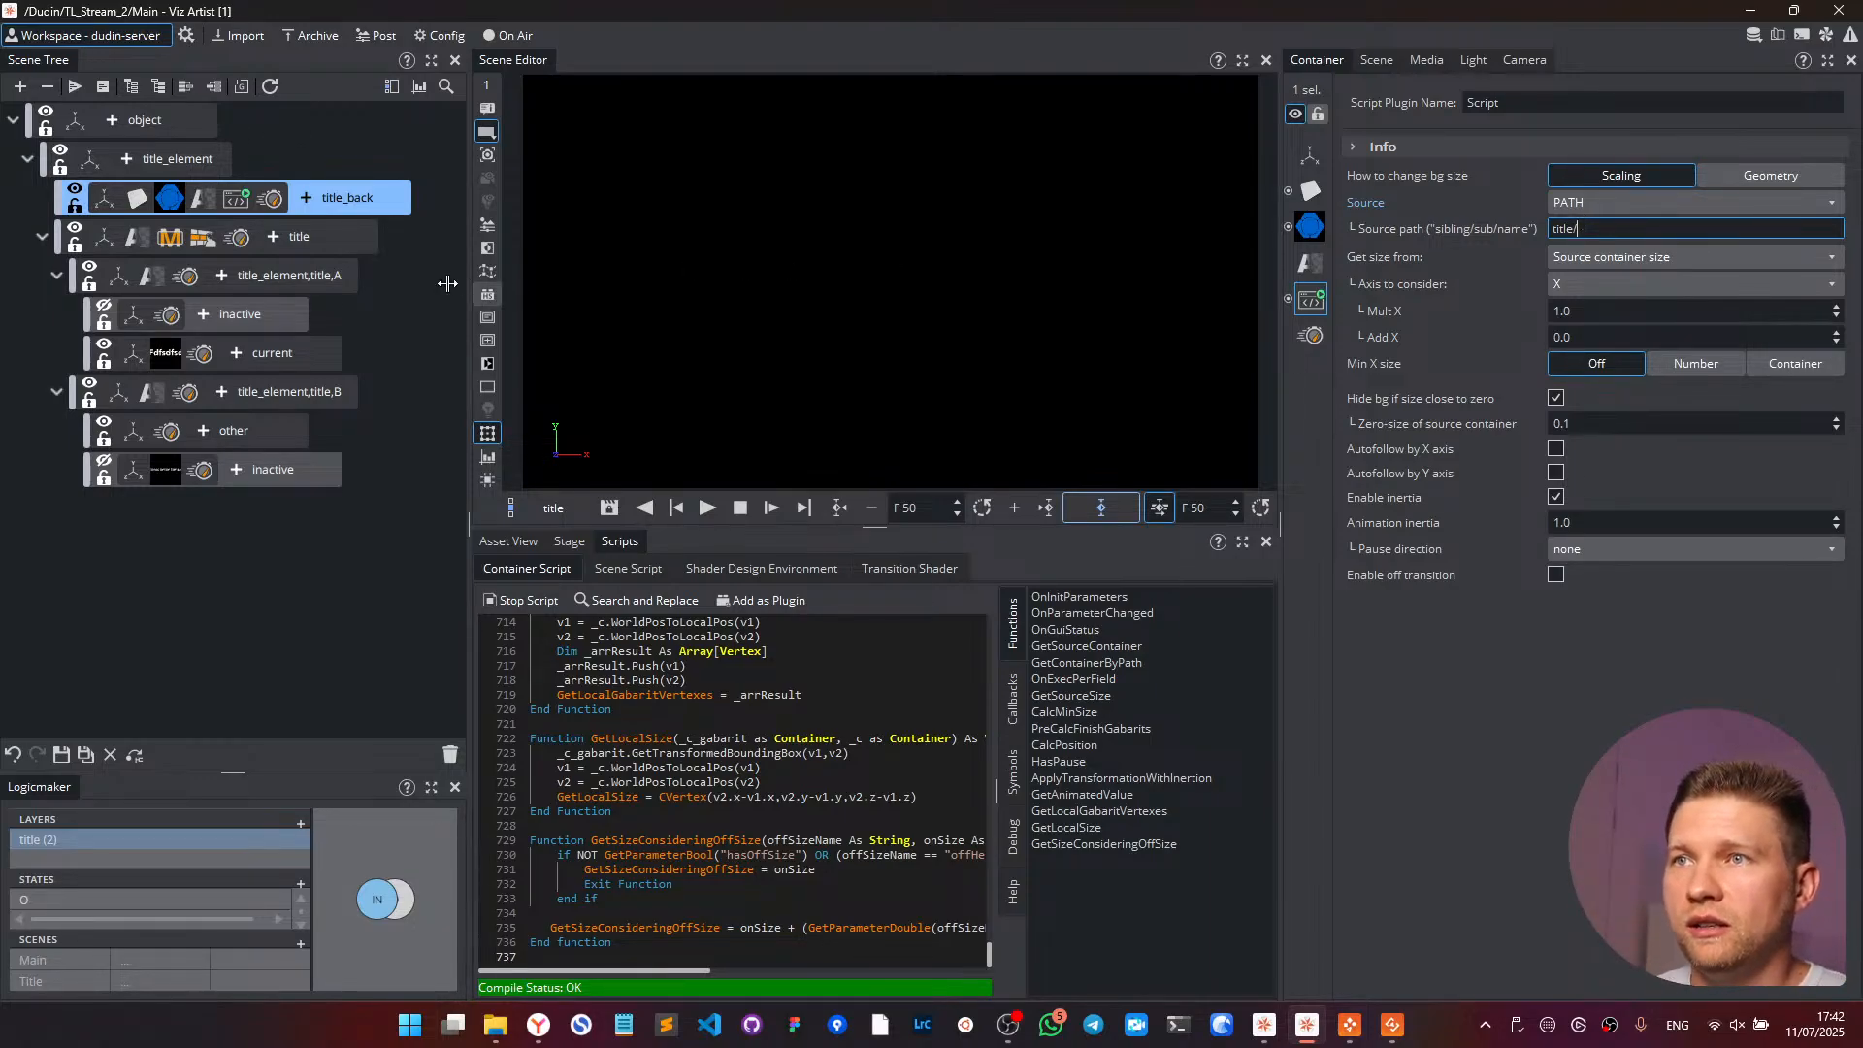
double_click(295, 278)
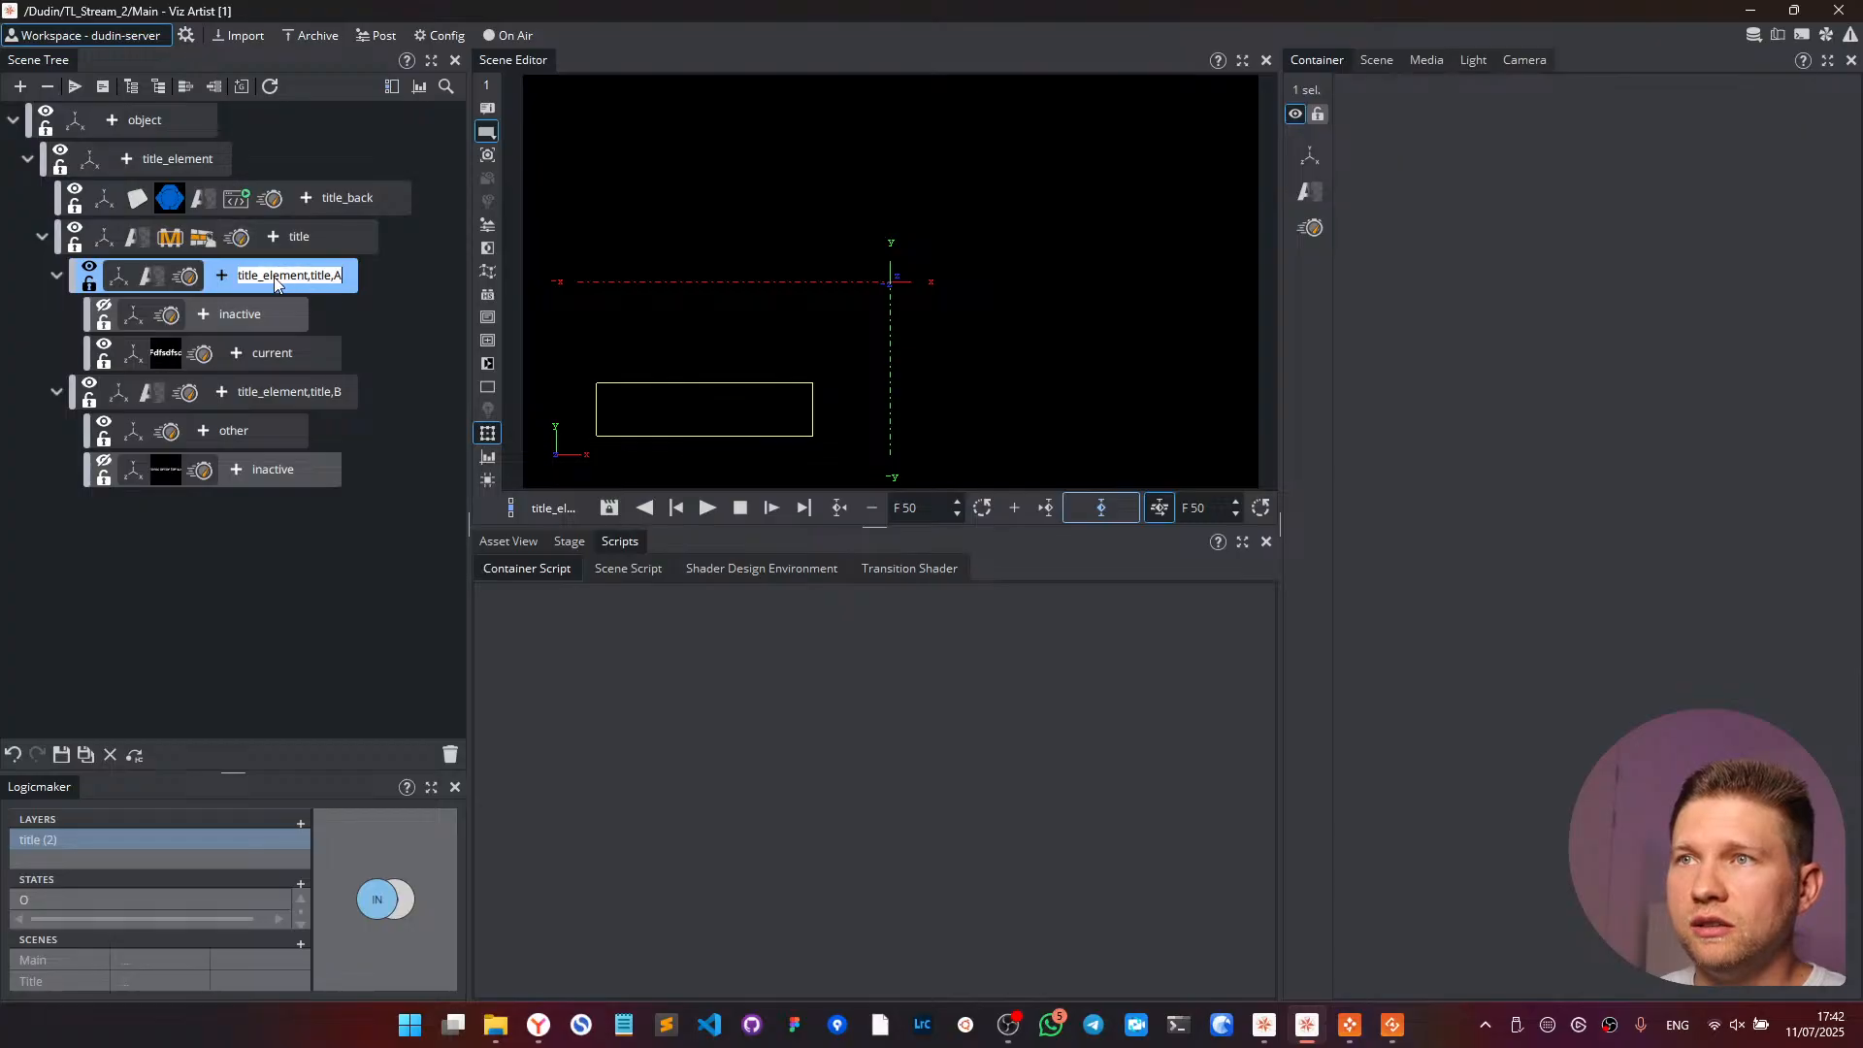
double_click(299, 238)
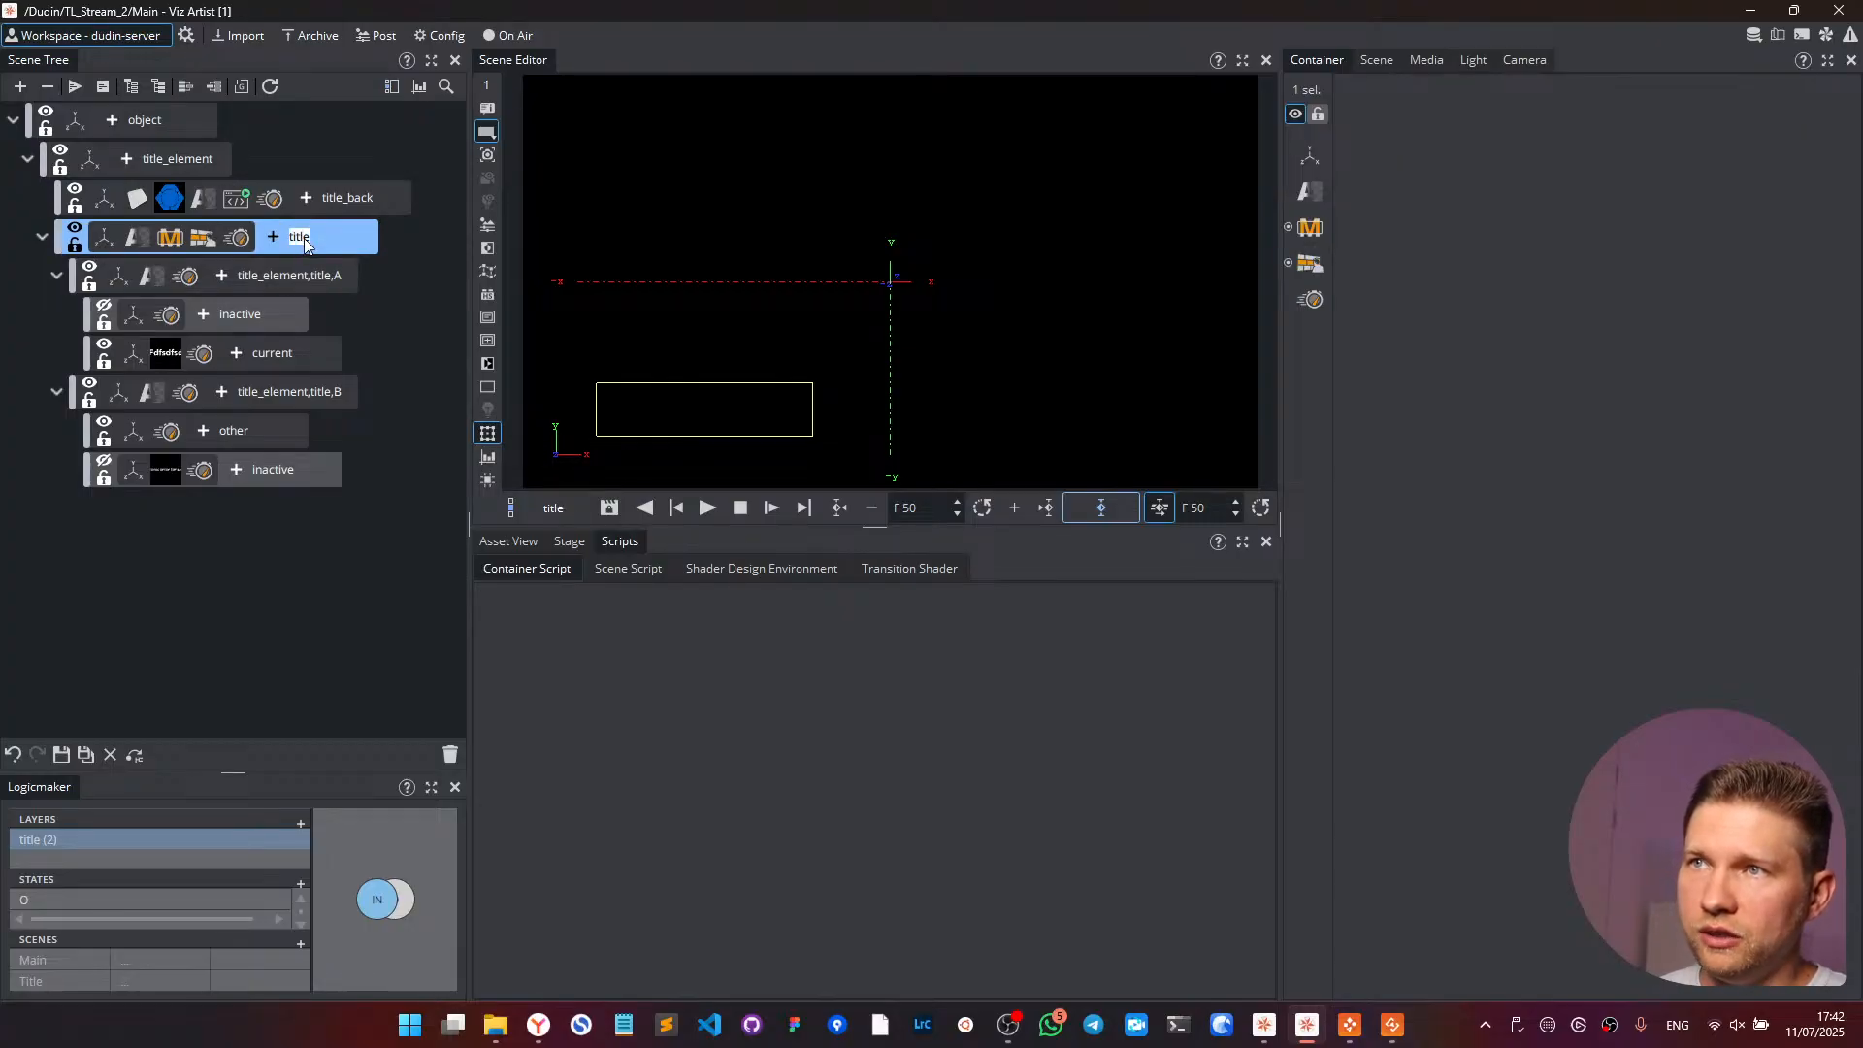
double_click(281, 355)
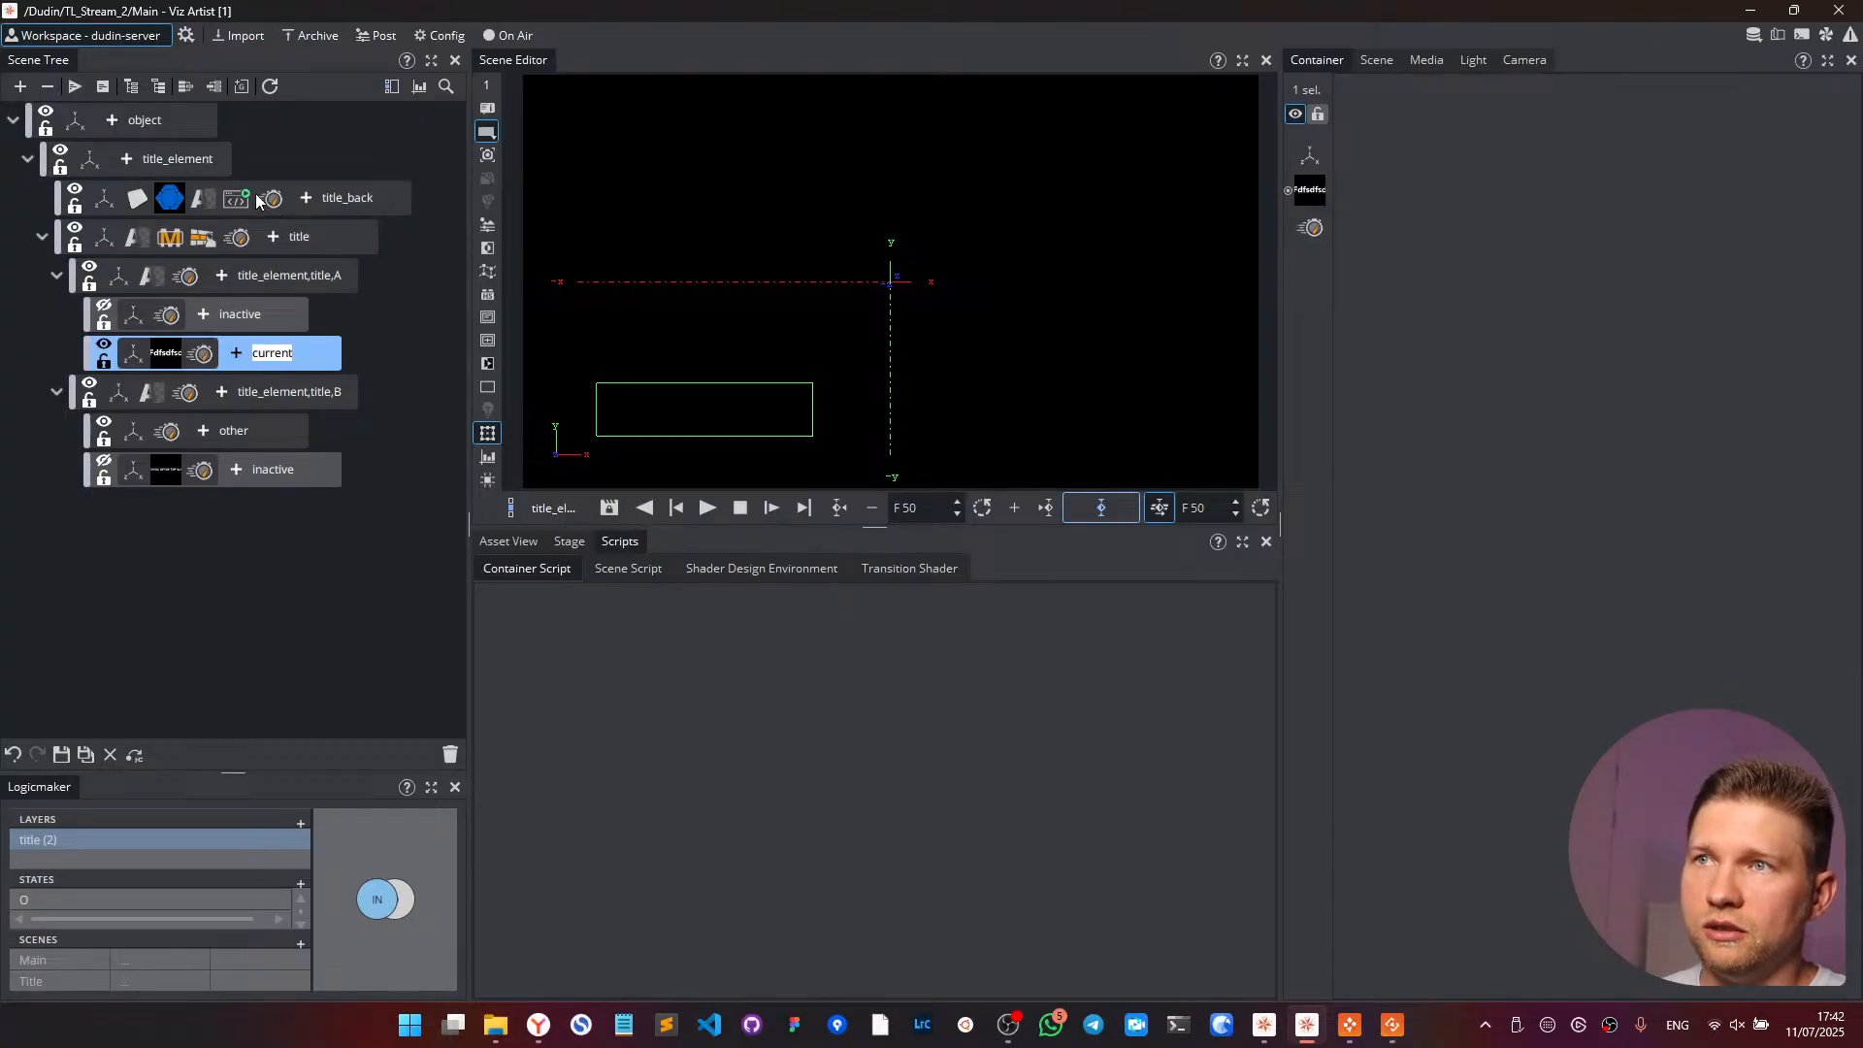
left_click(323, 207)
left_click(1630, 228)
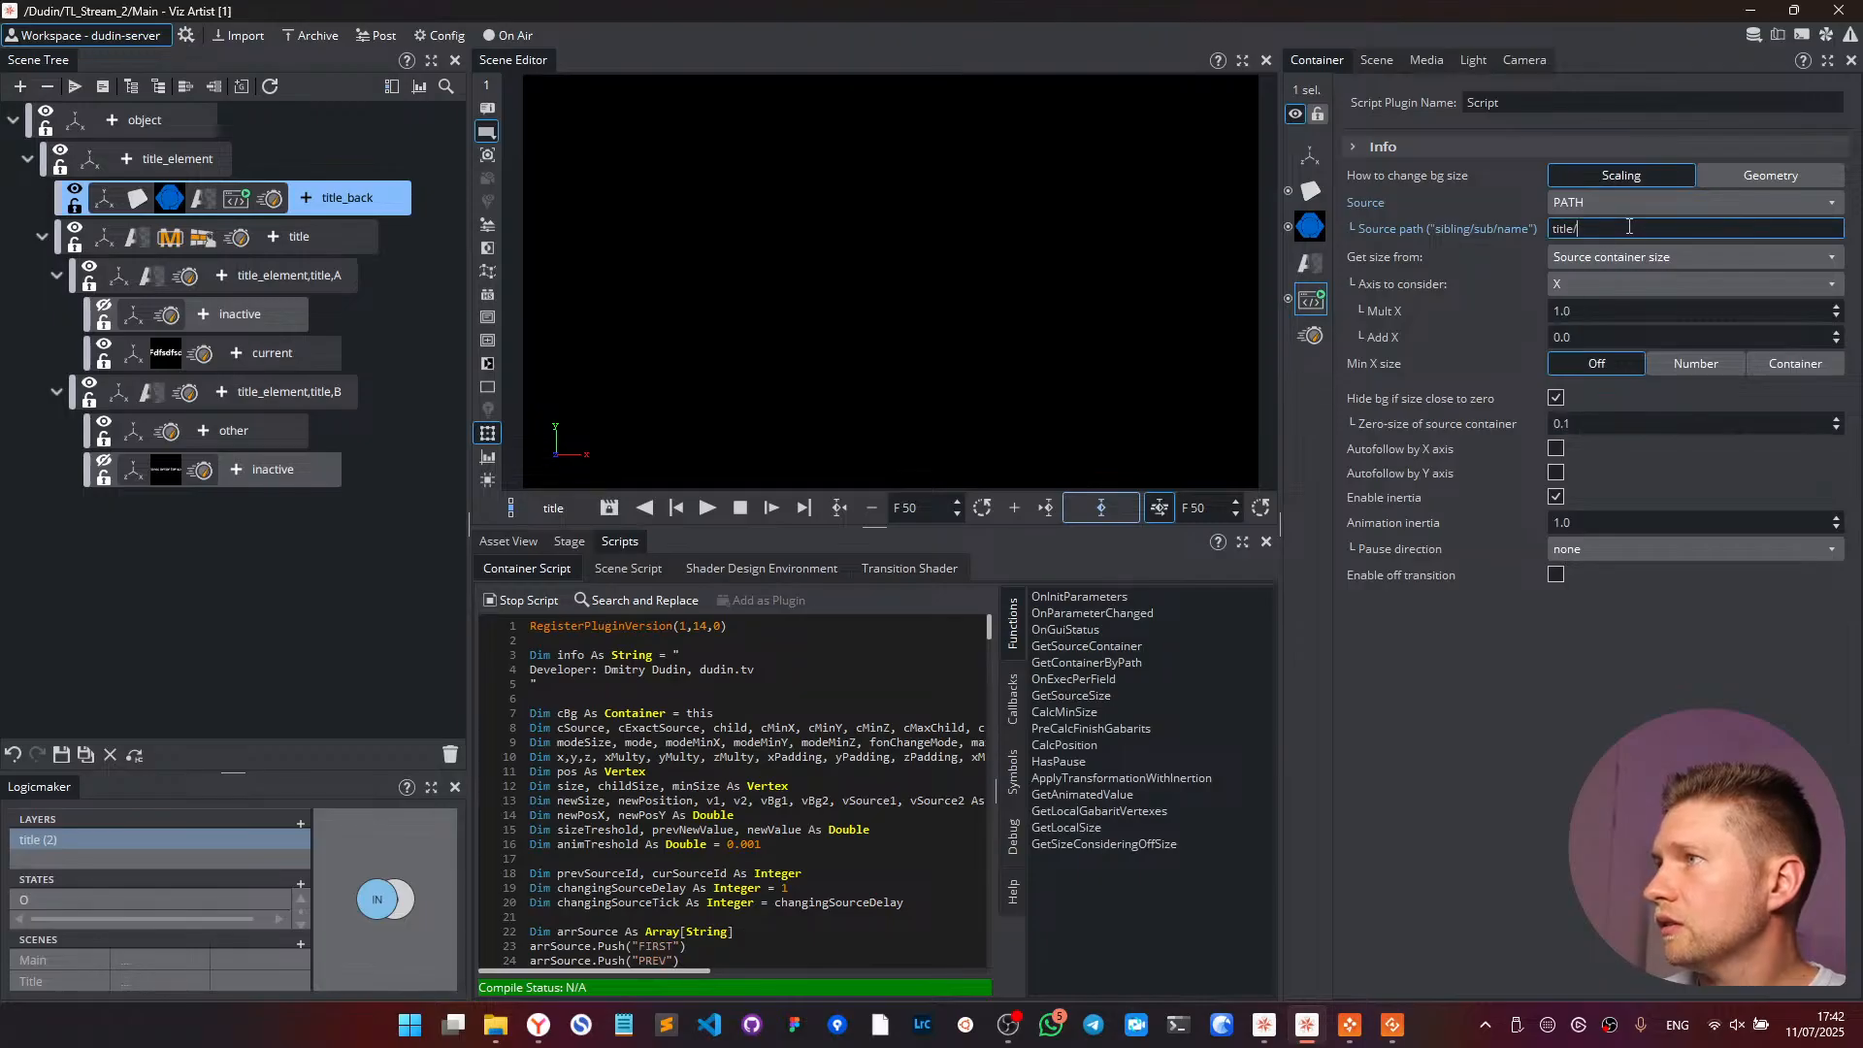
type("current")
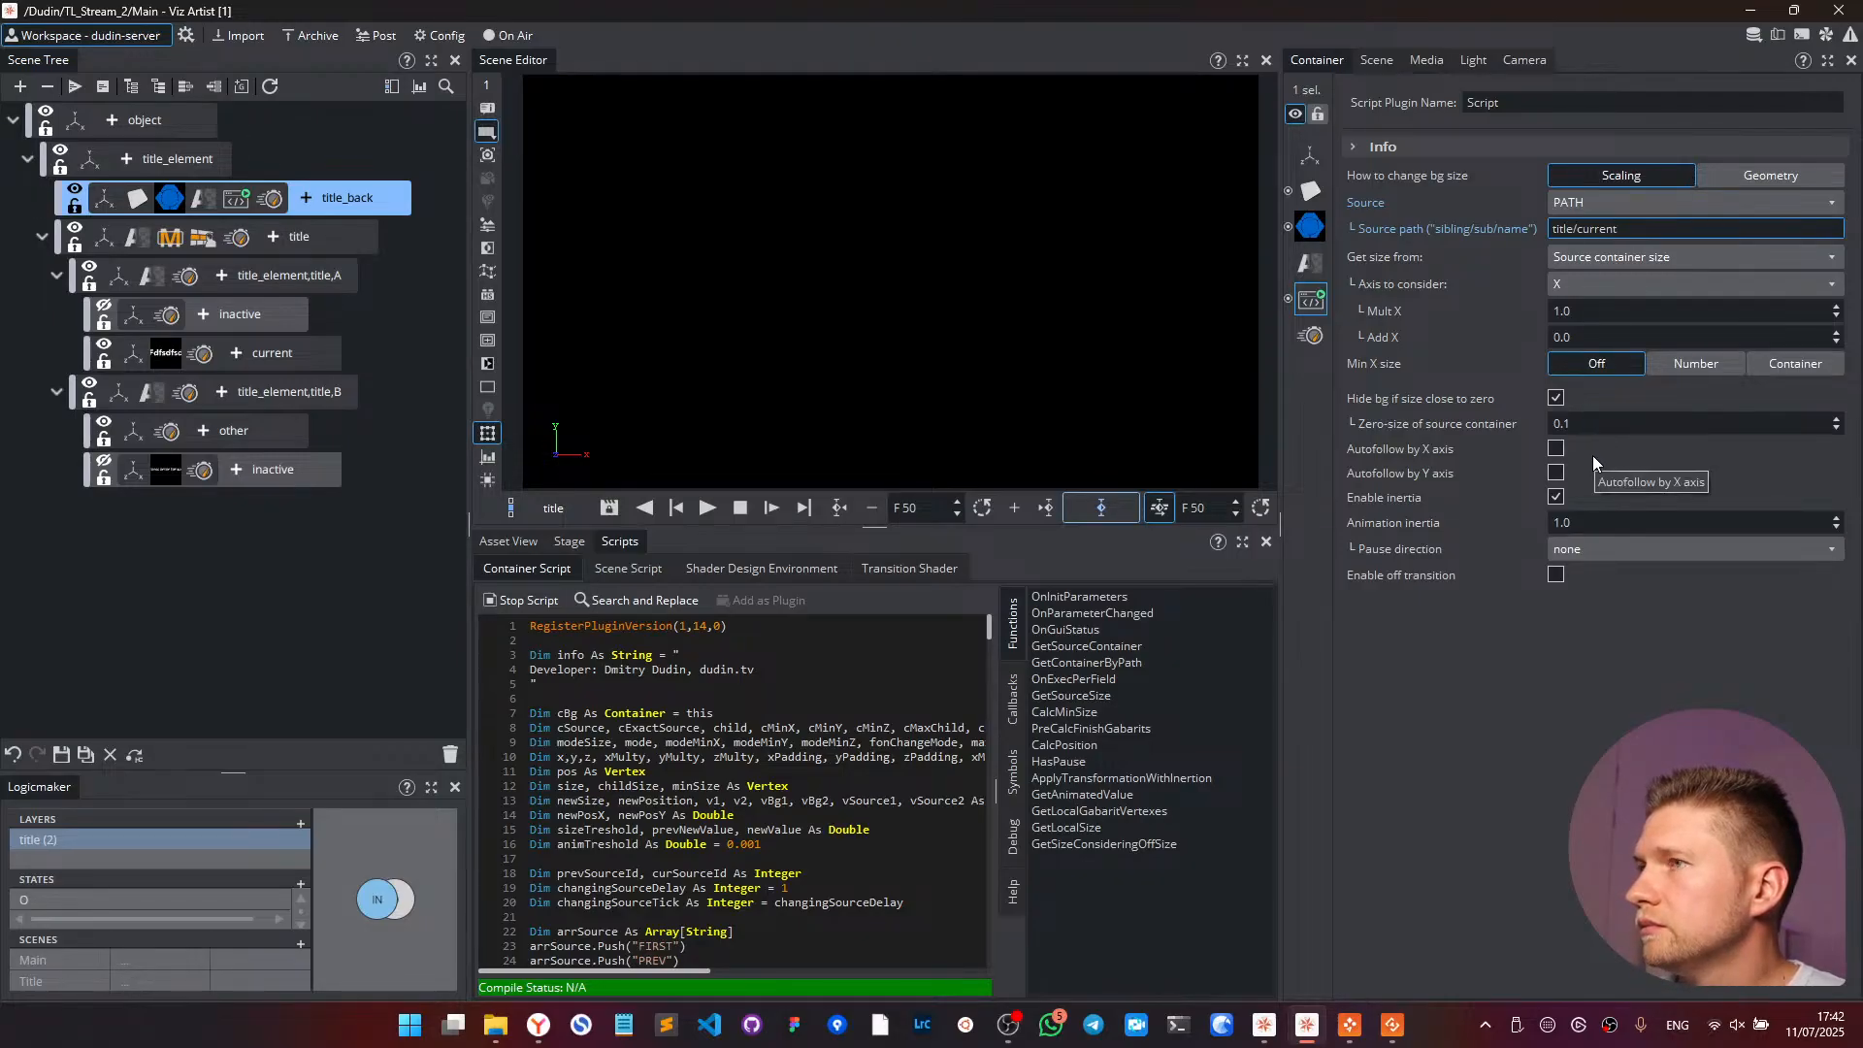
- Set the title_back script to change the background size by Geometry
left_click(294, 357)
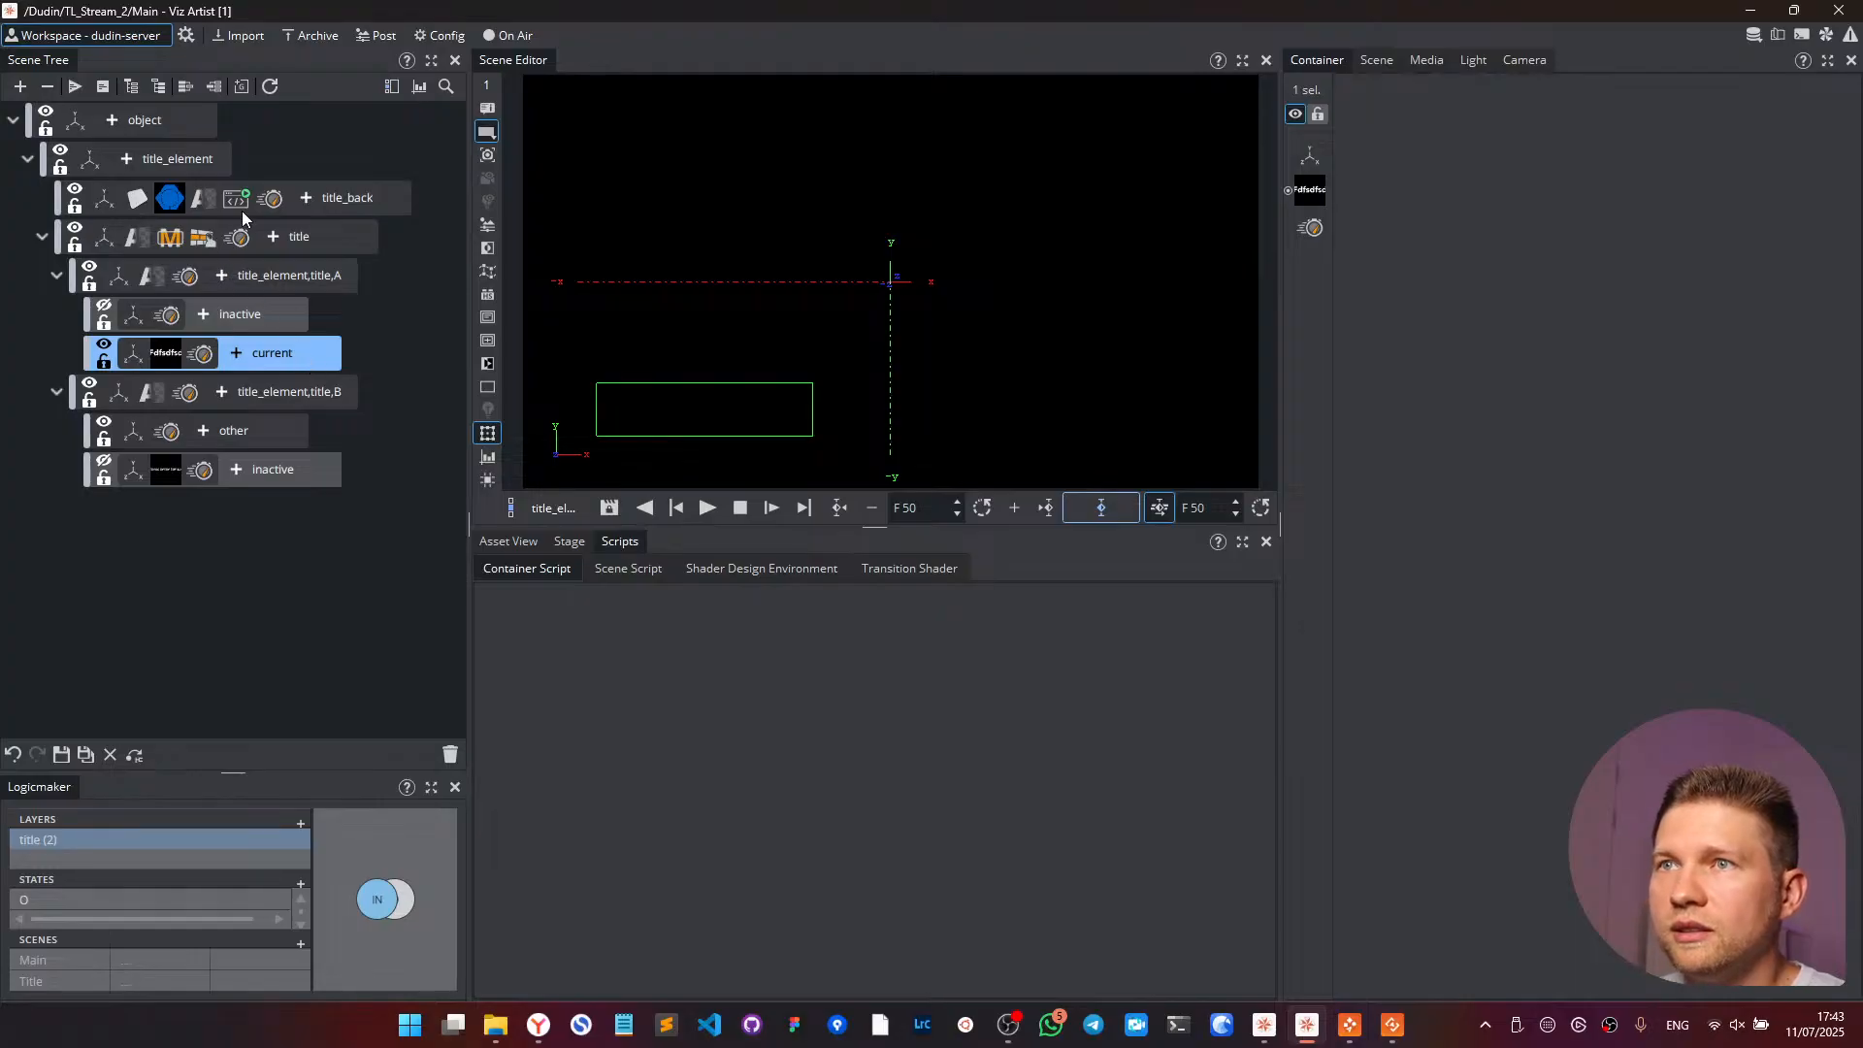
left_click(241, 212)
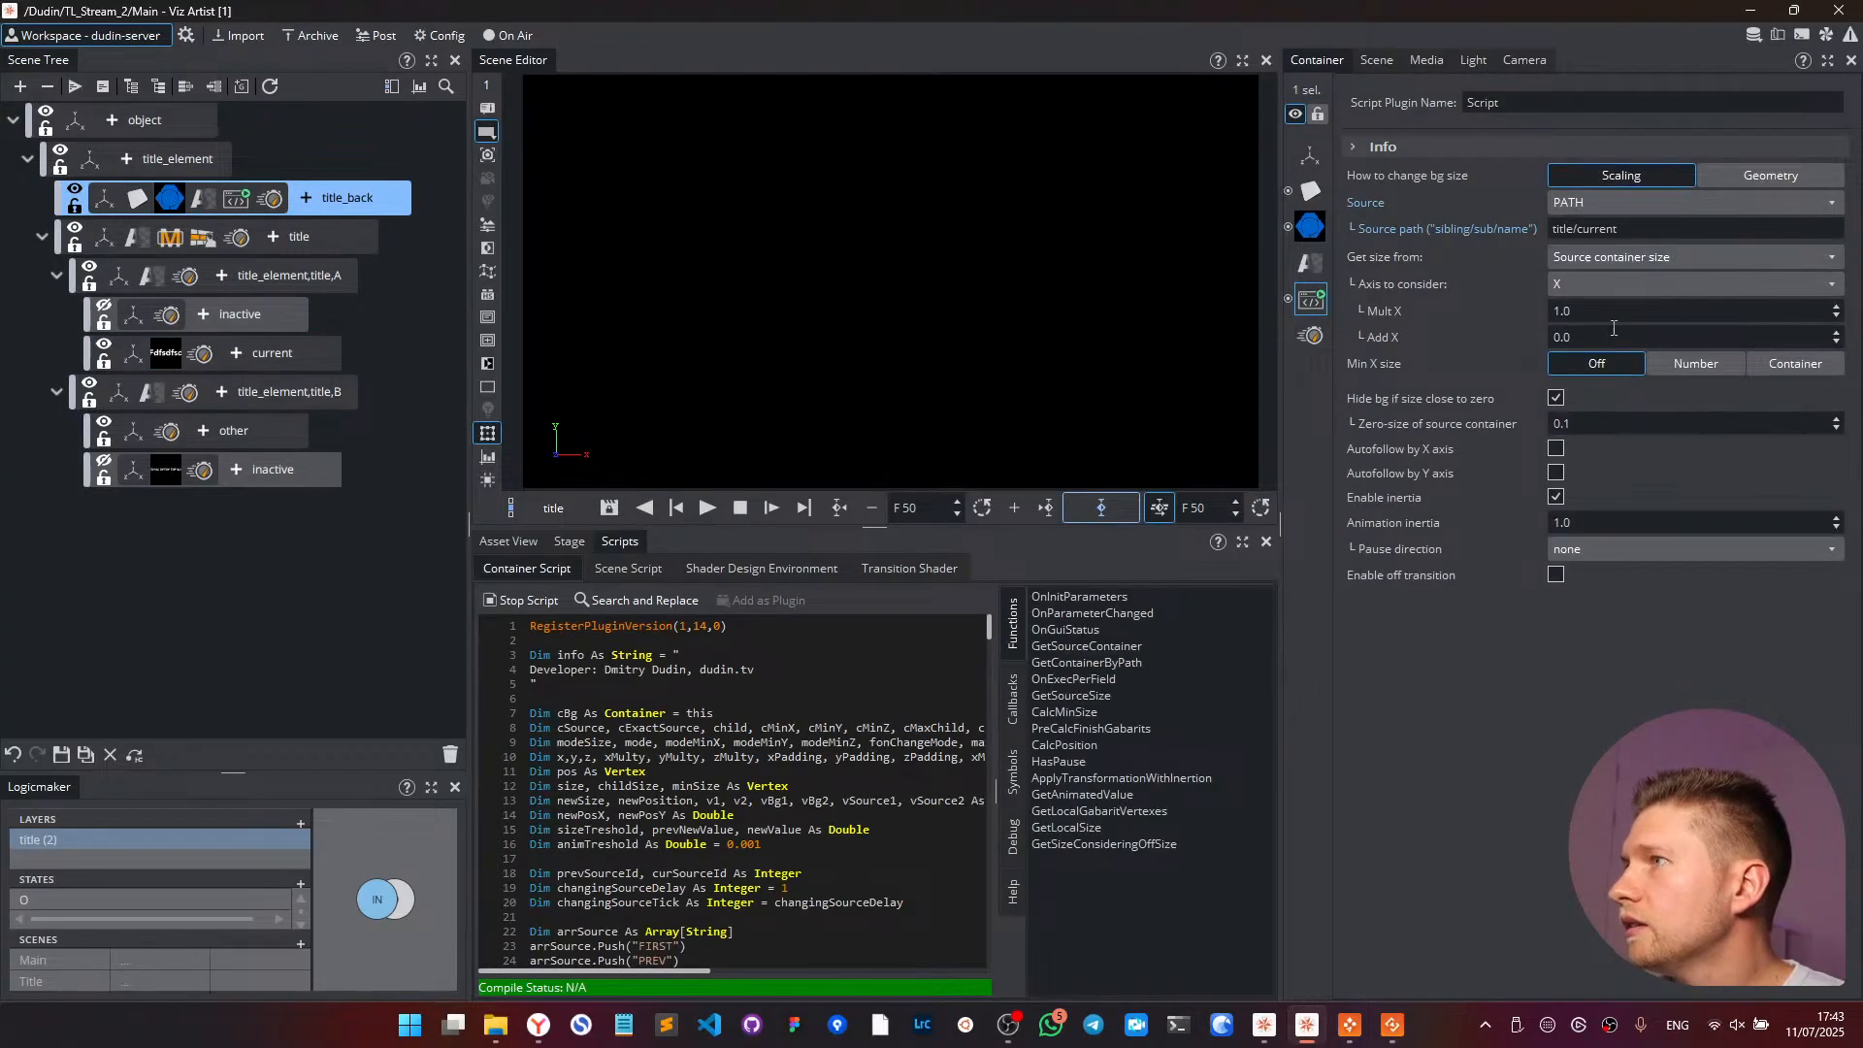
left_click(1704, 179)
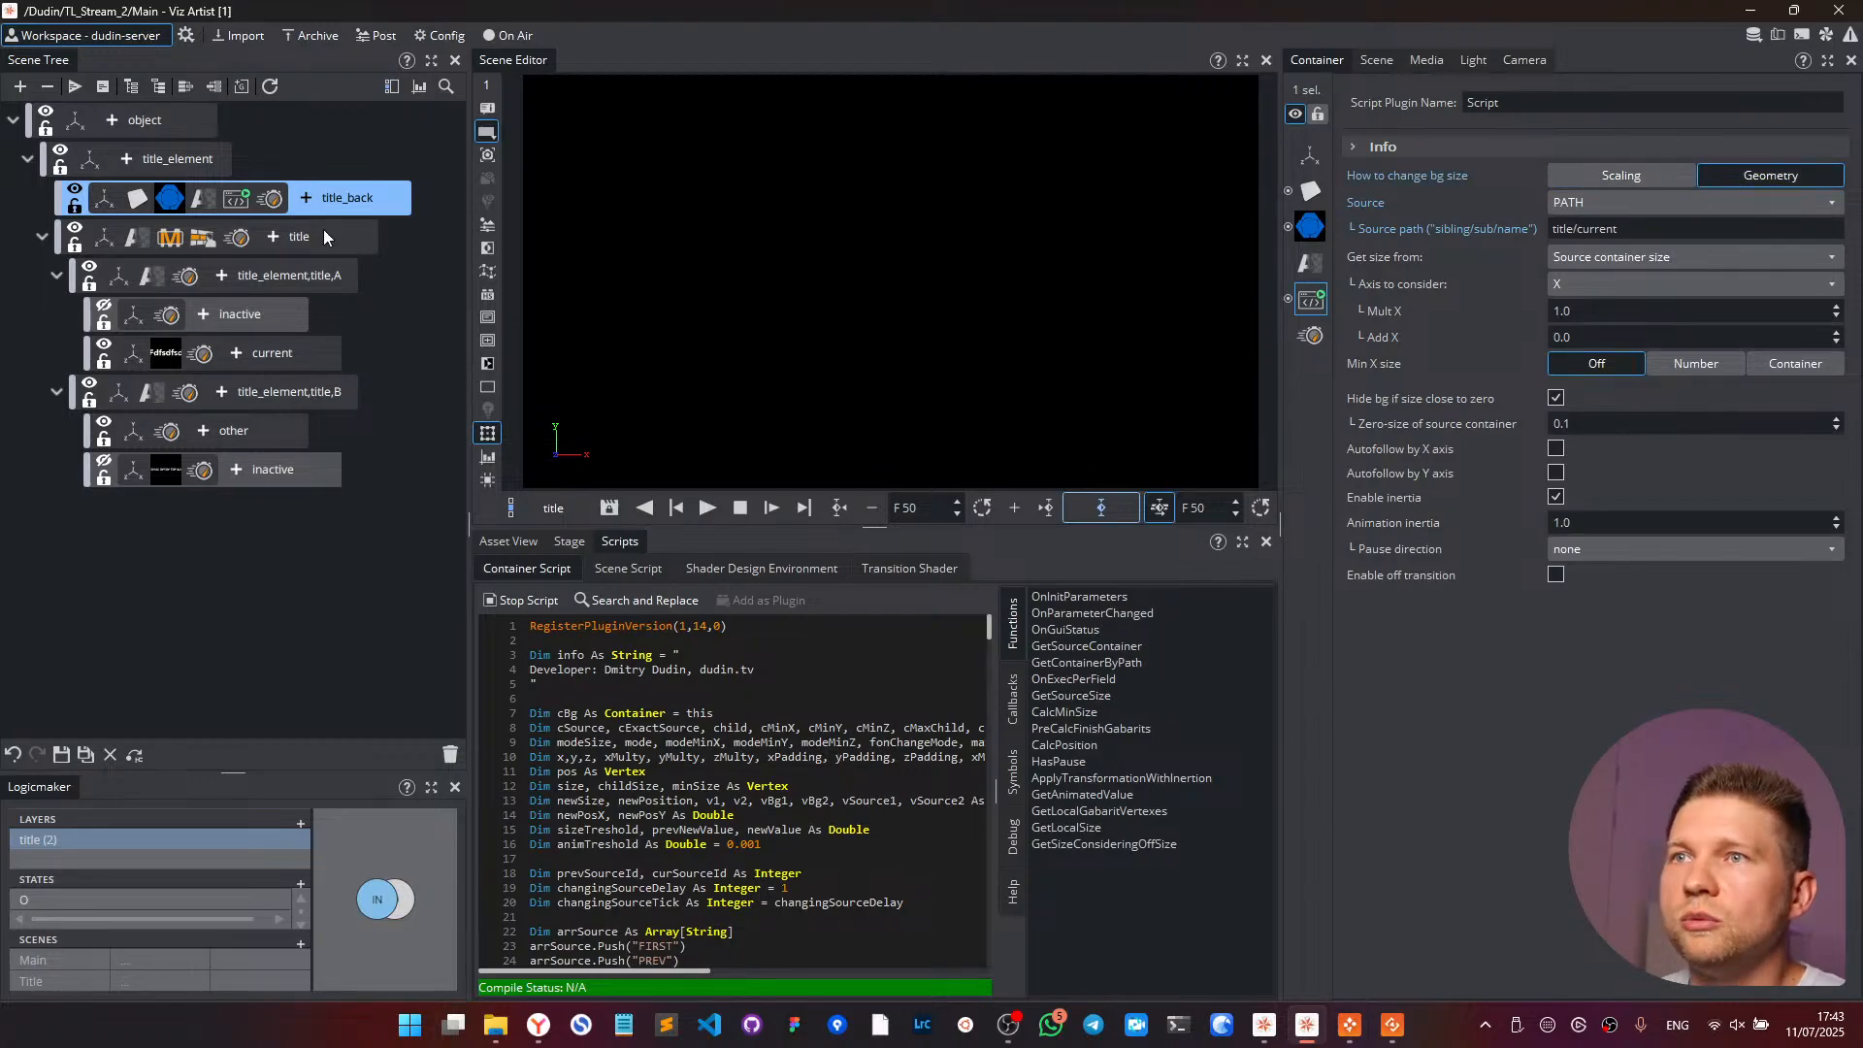
- Check title_back's Noggi geometry settings and reposition the container to X -315 and Y -125 behind the title text
left_click(140, 200)
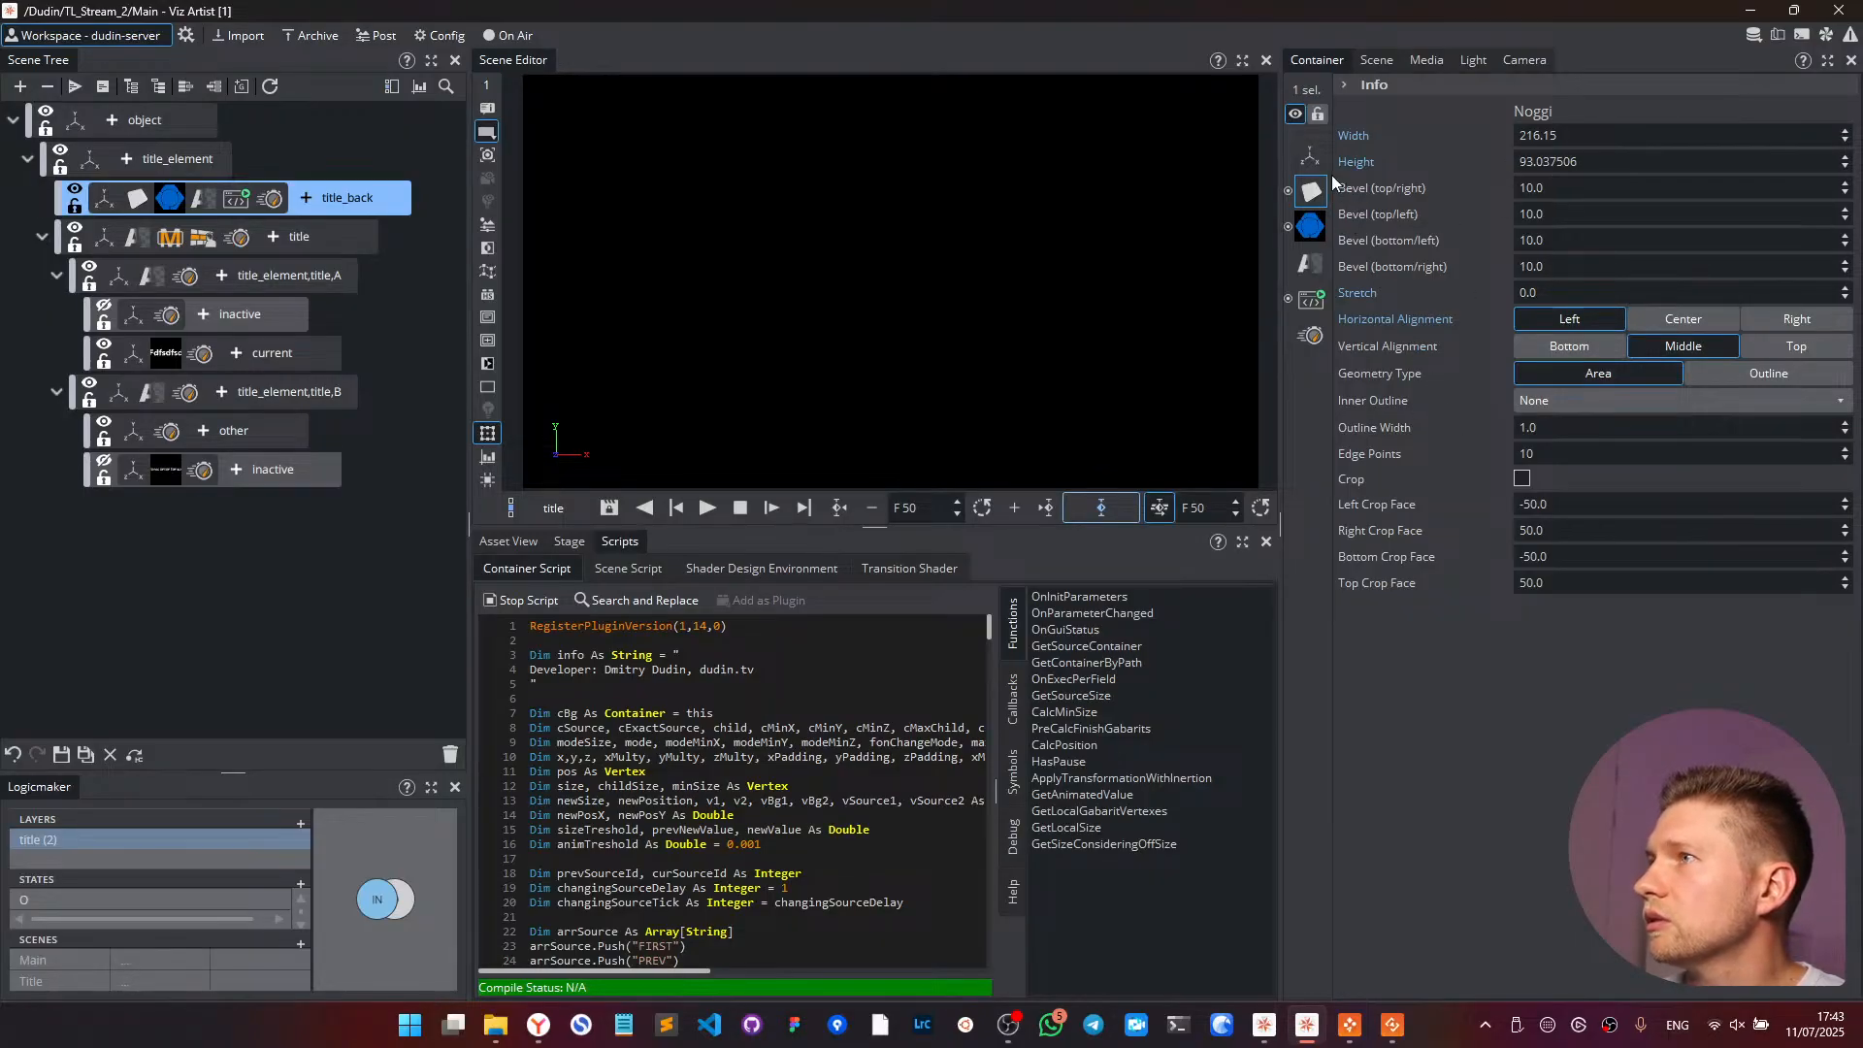
left_click(1310, 156)
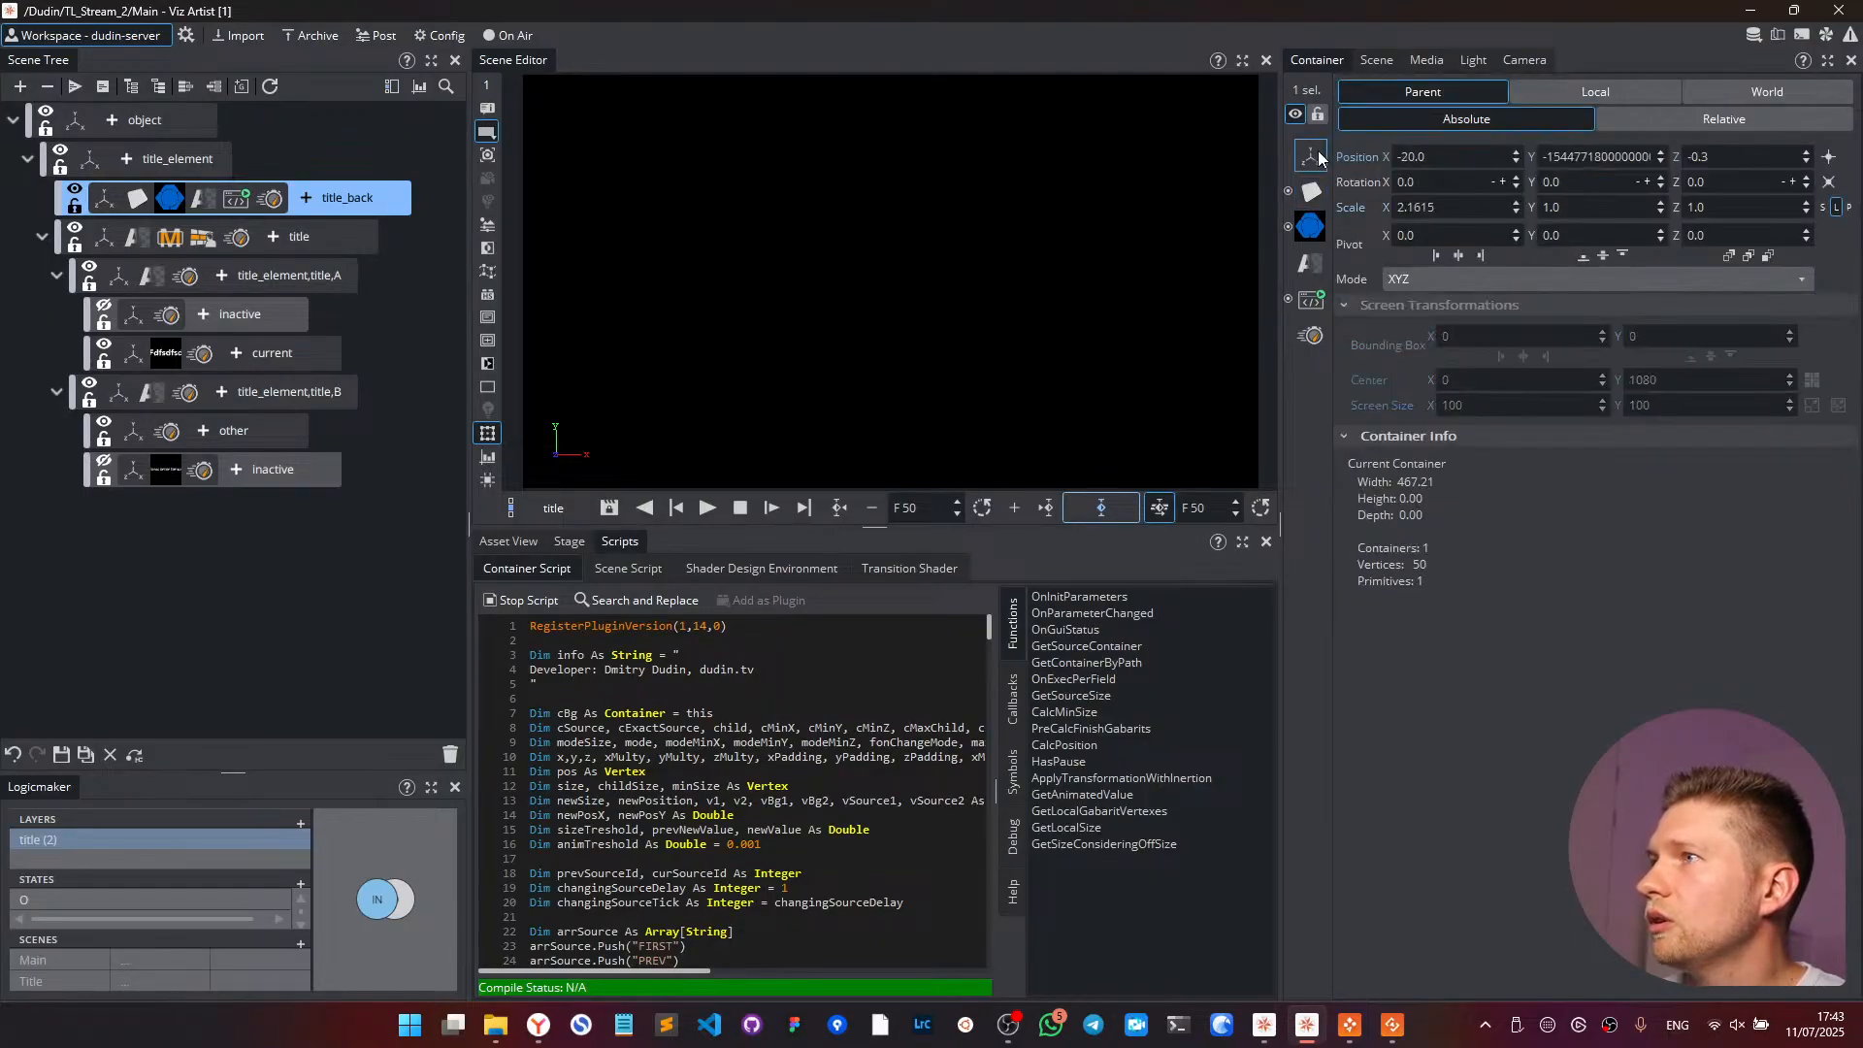
left_click(1573, 156)
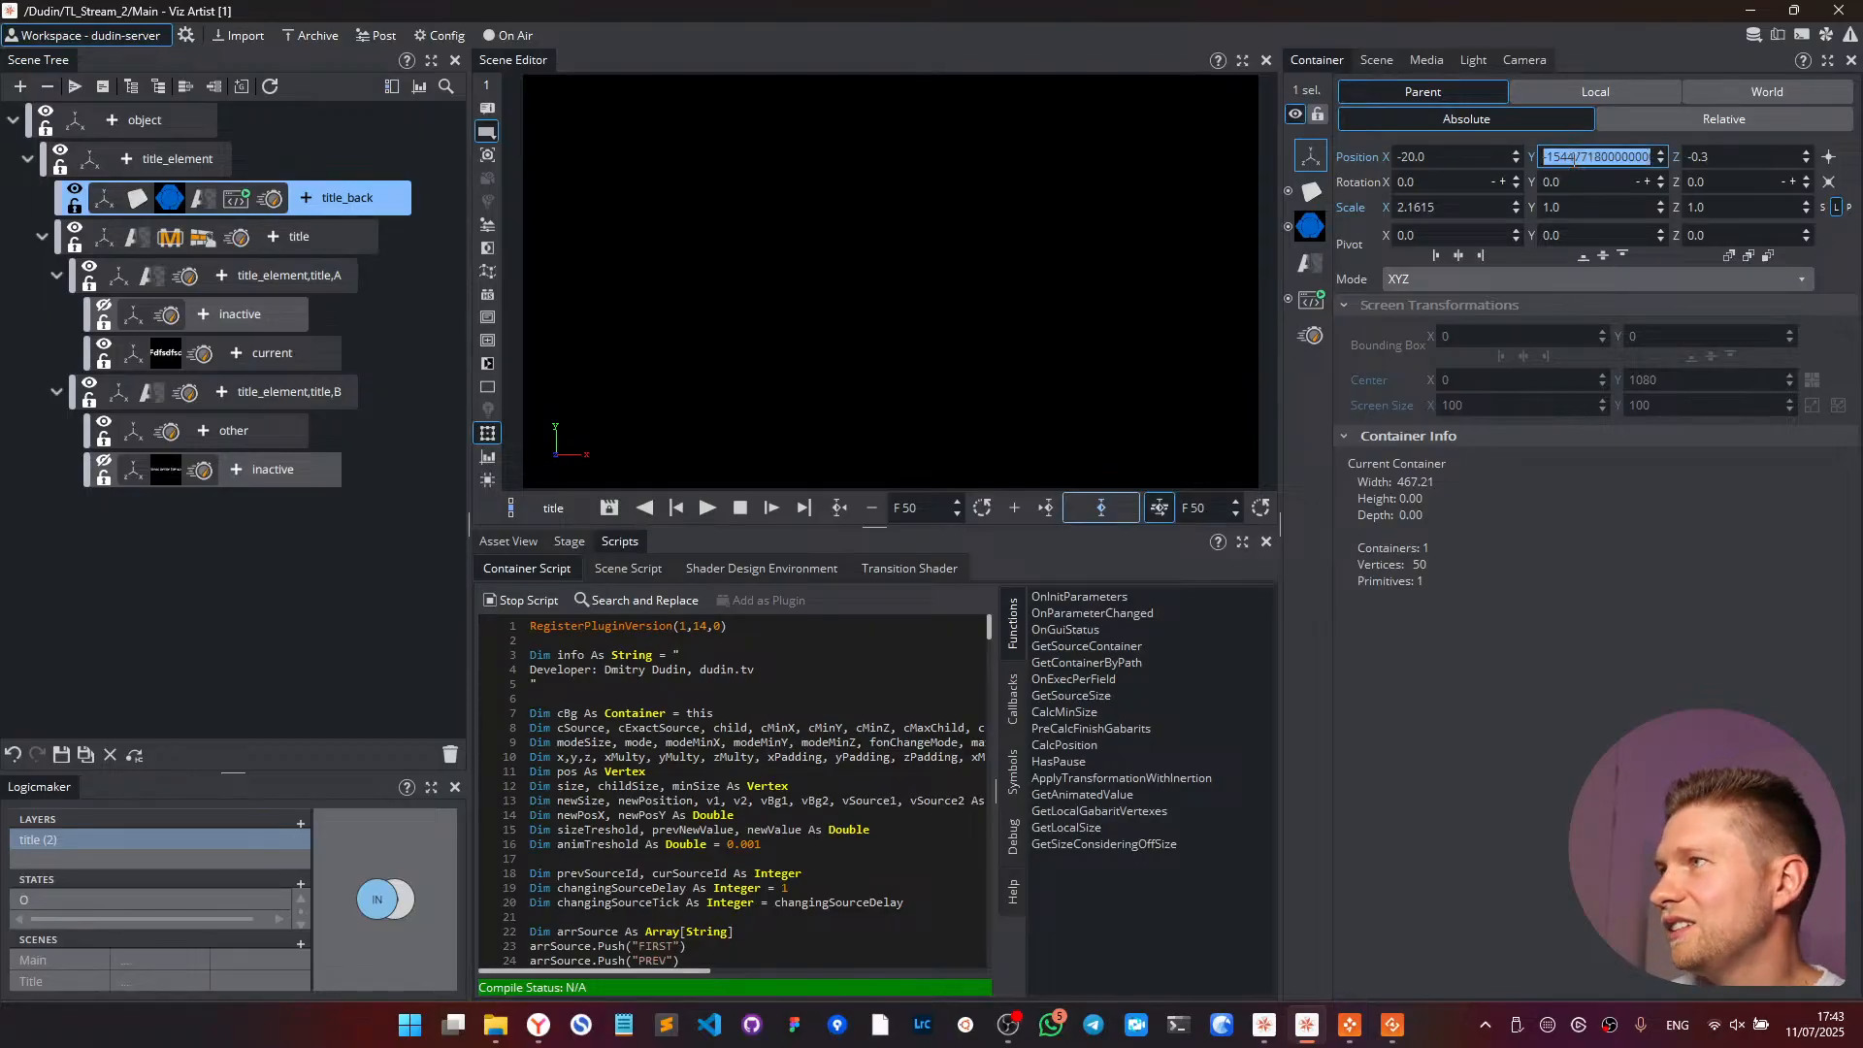
type("0")
key("Return")
left_click_drag(1573, 160, 1230, 199)
left_click_drag(1604, 154, 1577, 158)
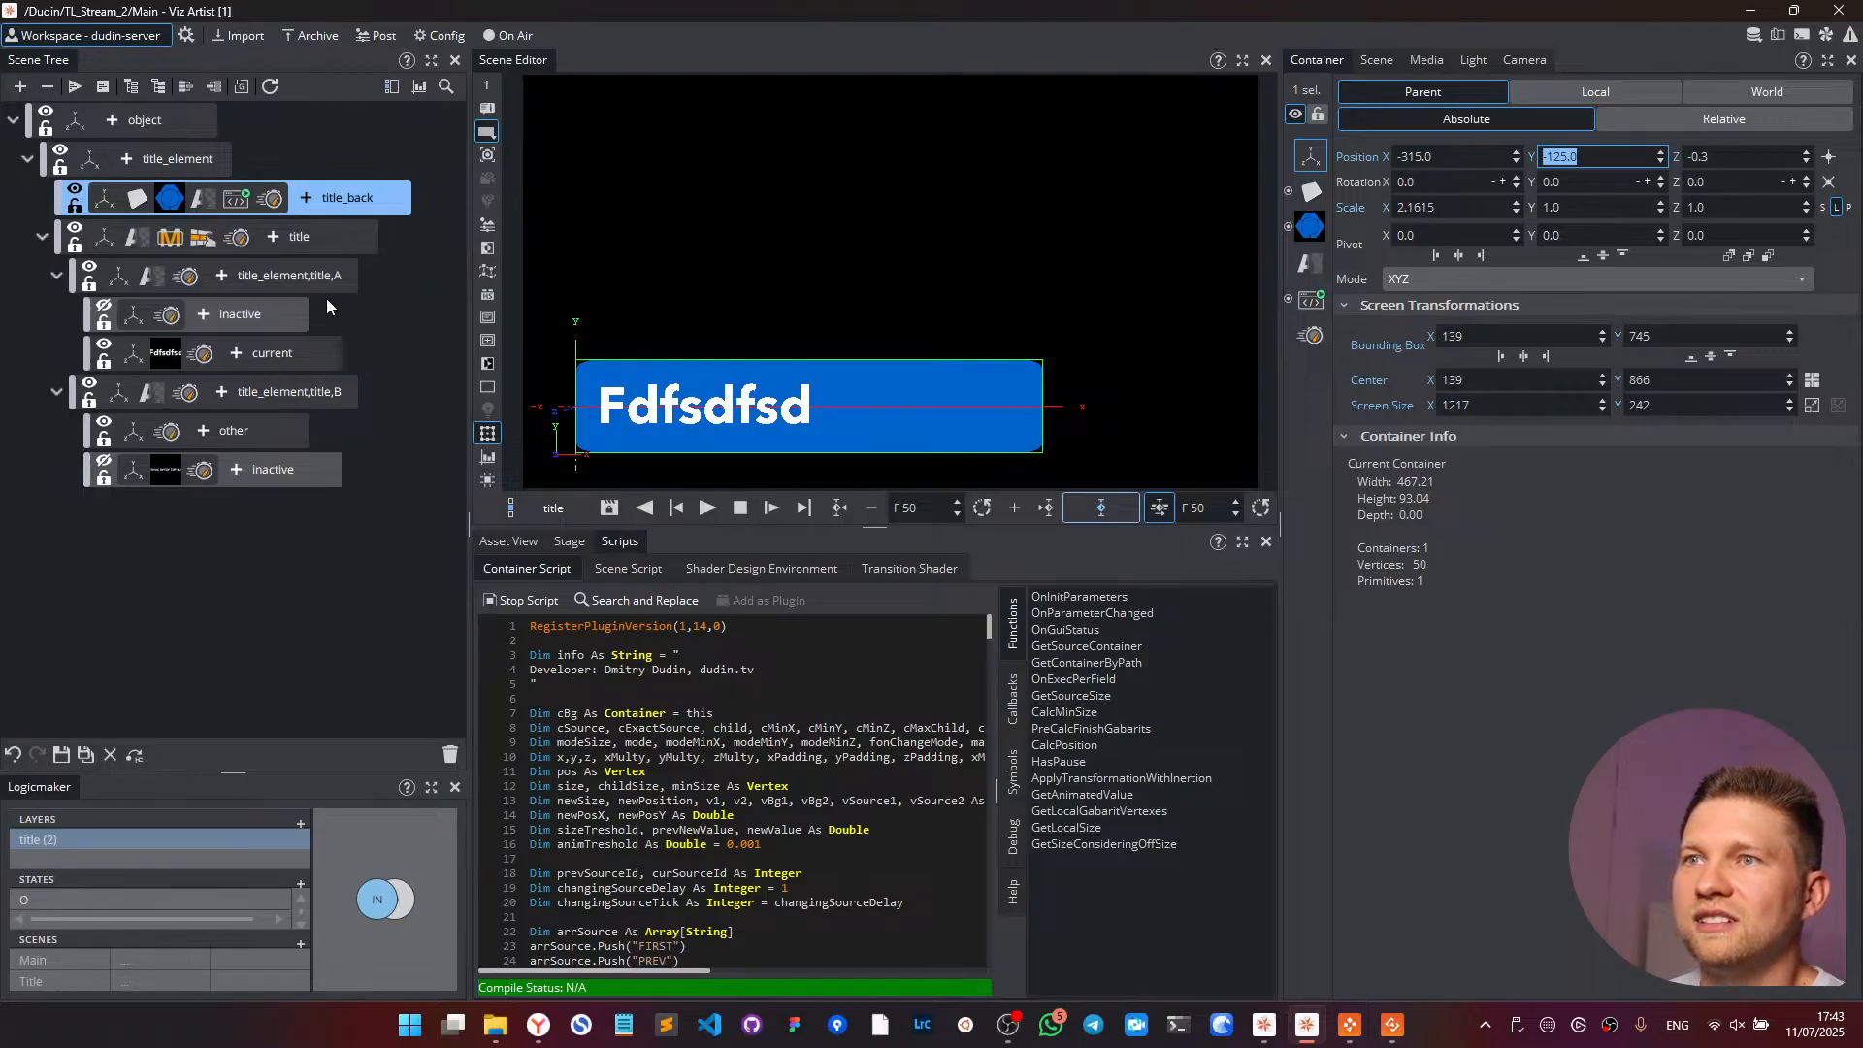
- Remove the orange M-shaped plugin from the title container, keeping its Toggle plugin
left_click(279, 352)
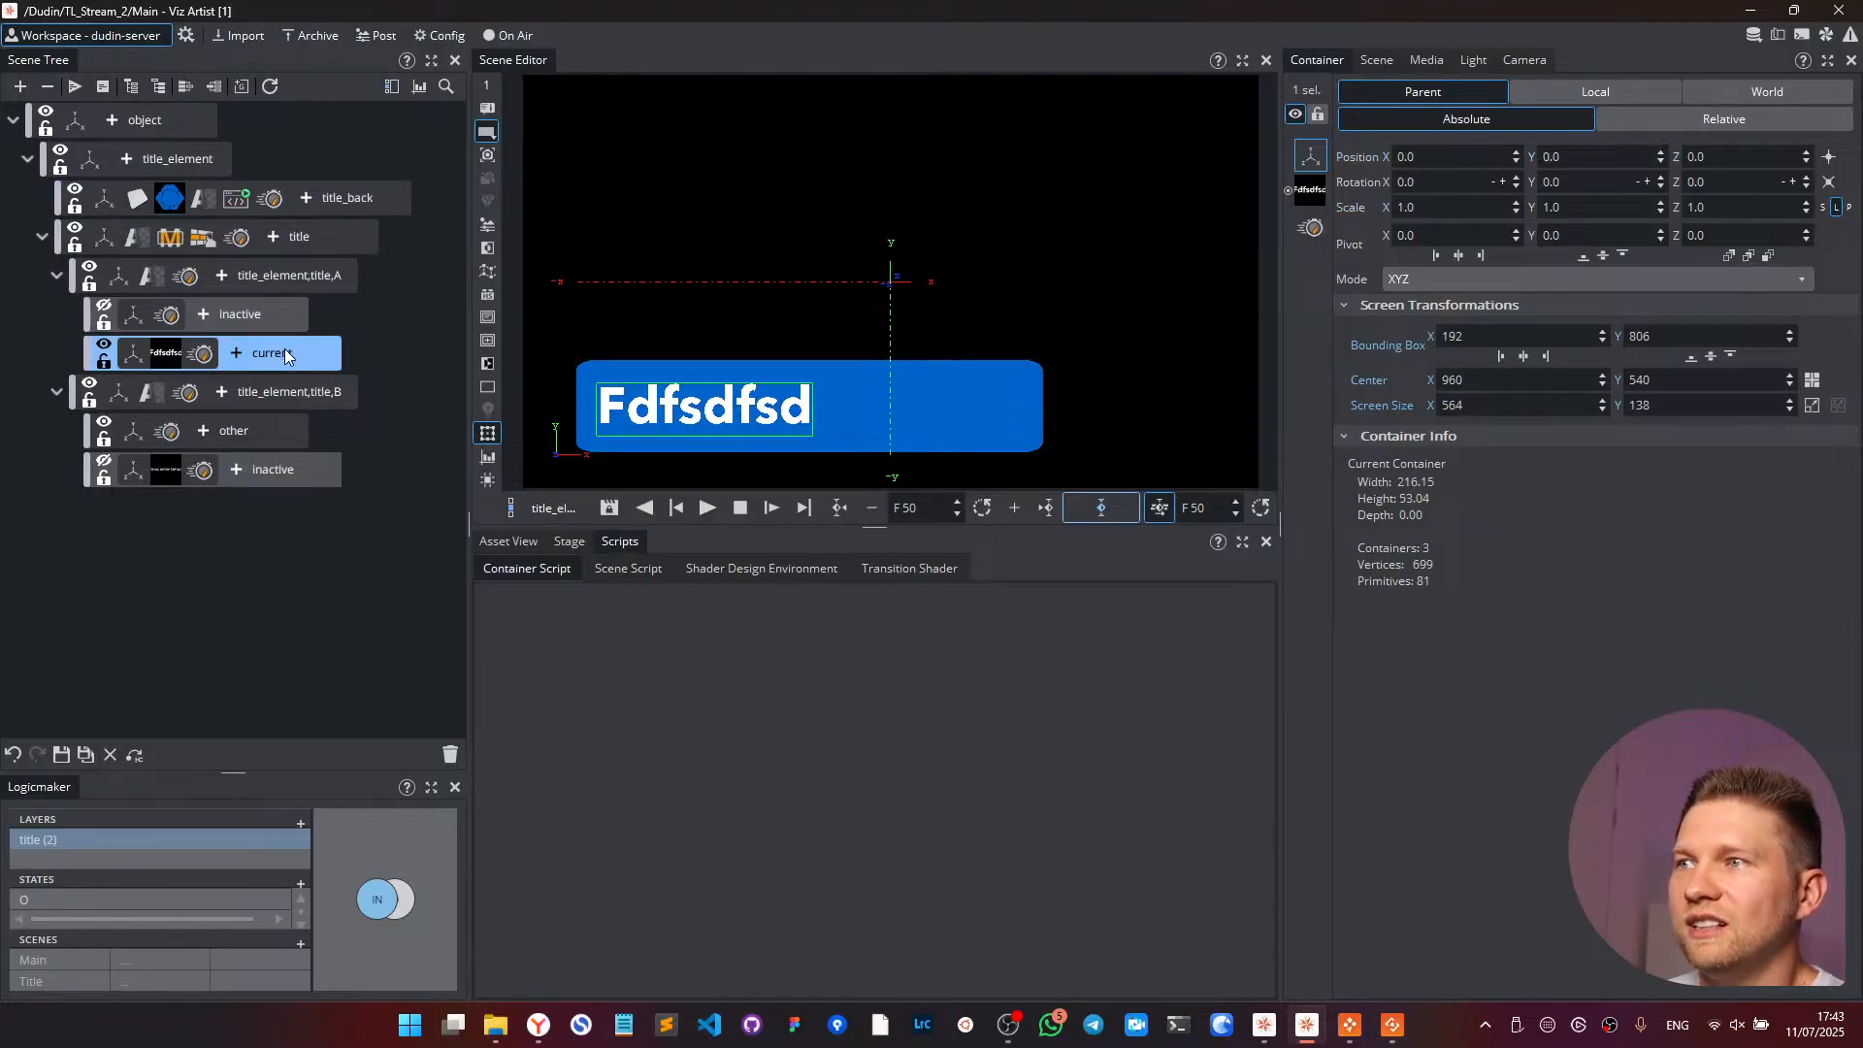
left_click(236, 199)
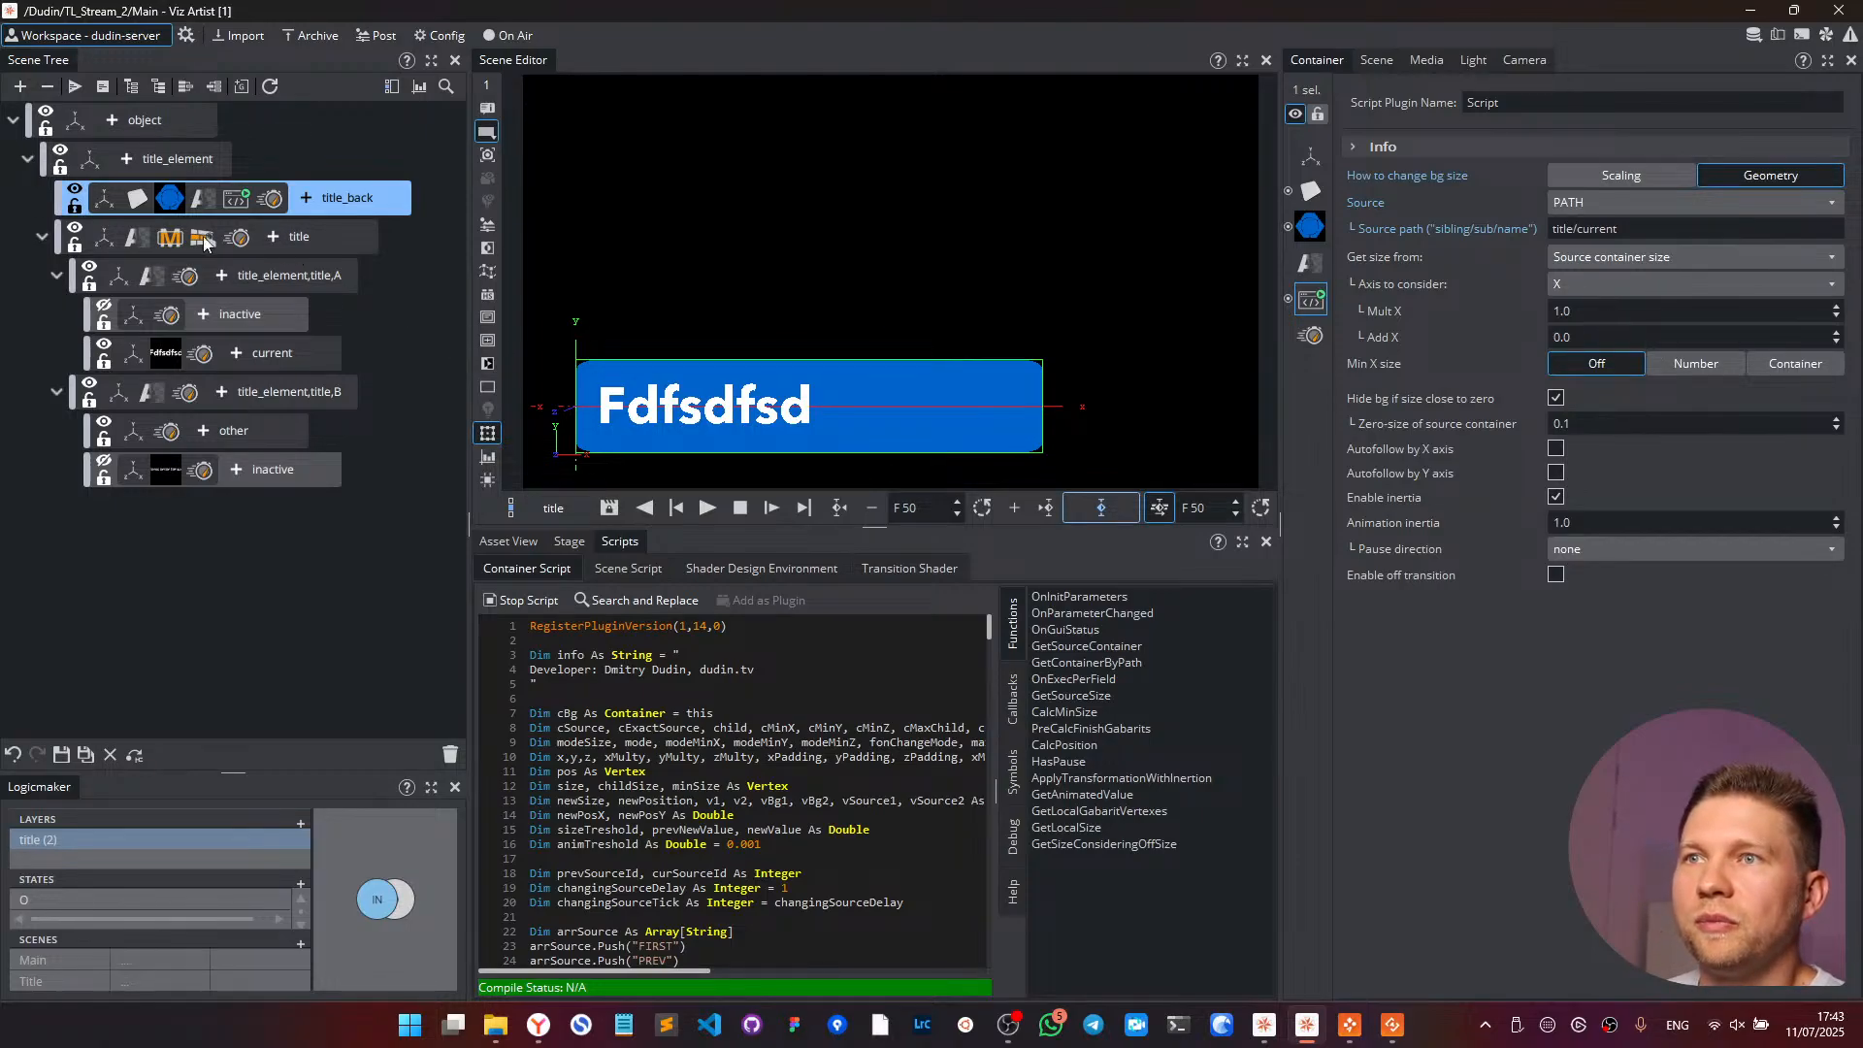
left_click_drag(167, 242, 446, 754)
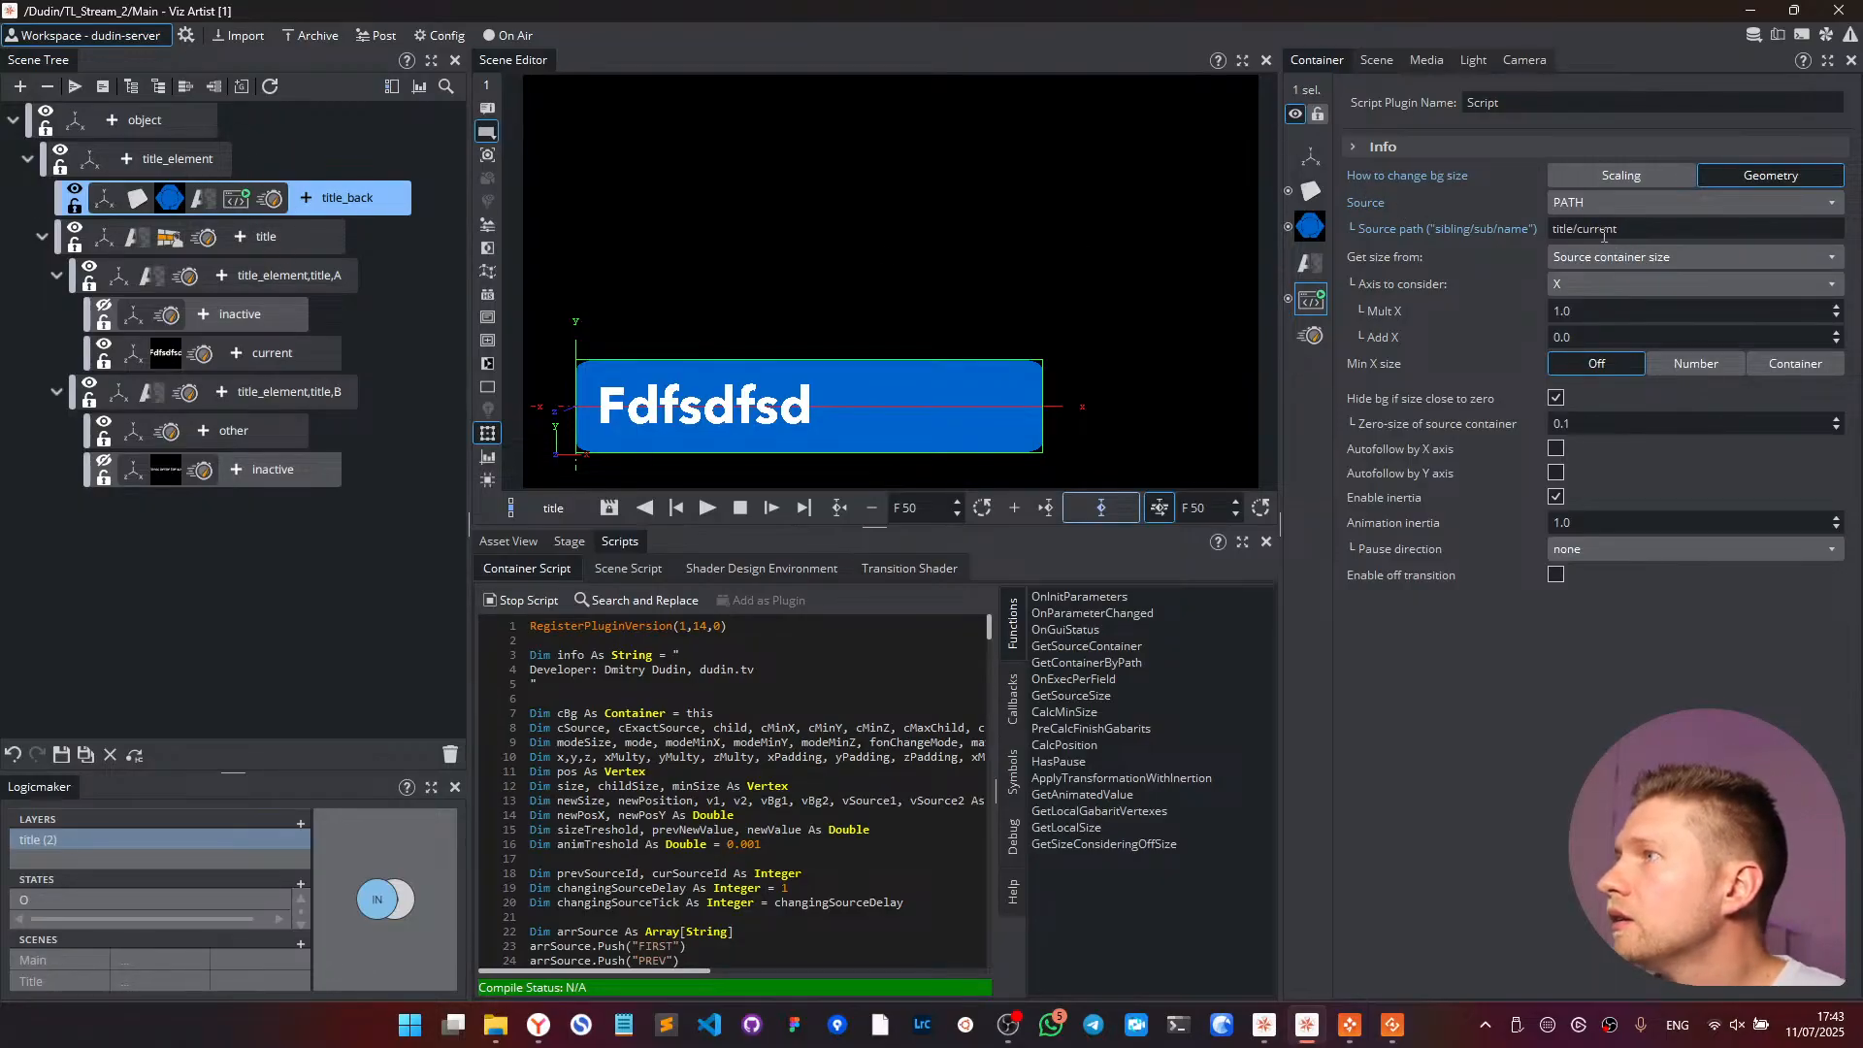
- Check the title_back script's source path, Mult X and size source, and compare the transformations of title, current and title_back
left_click(1634, 230)
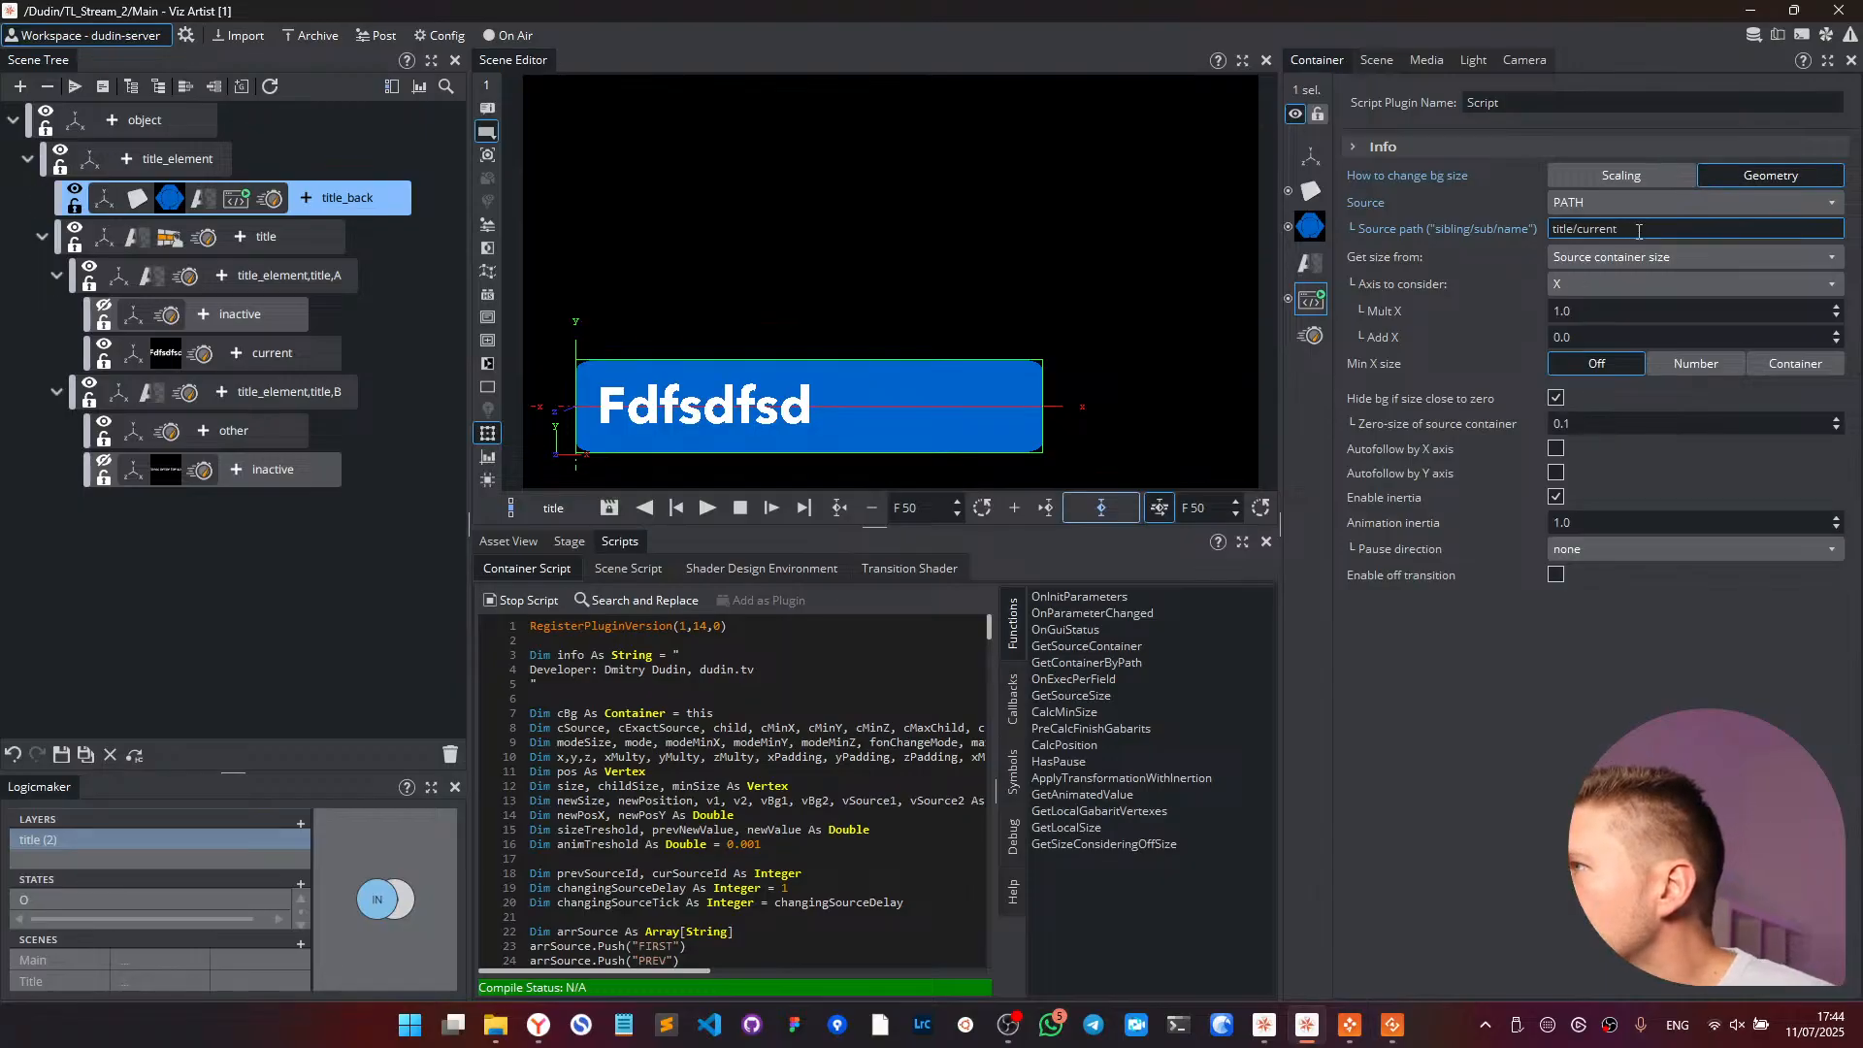
left_click_drag(1599, 313, 1600, 313)
double_click(1599, 314)
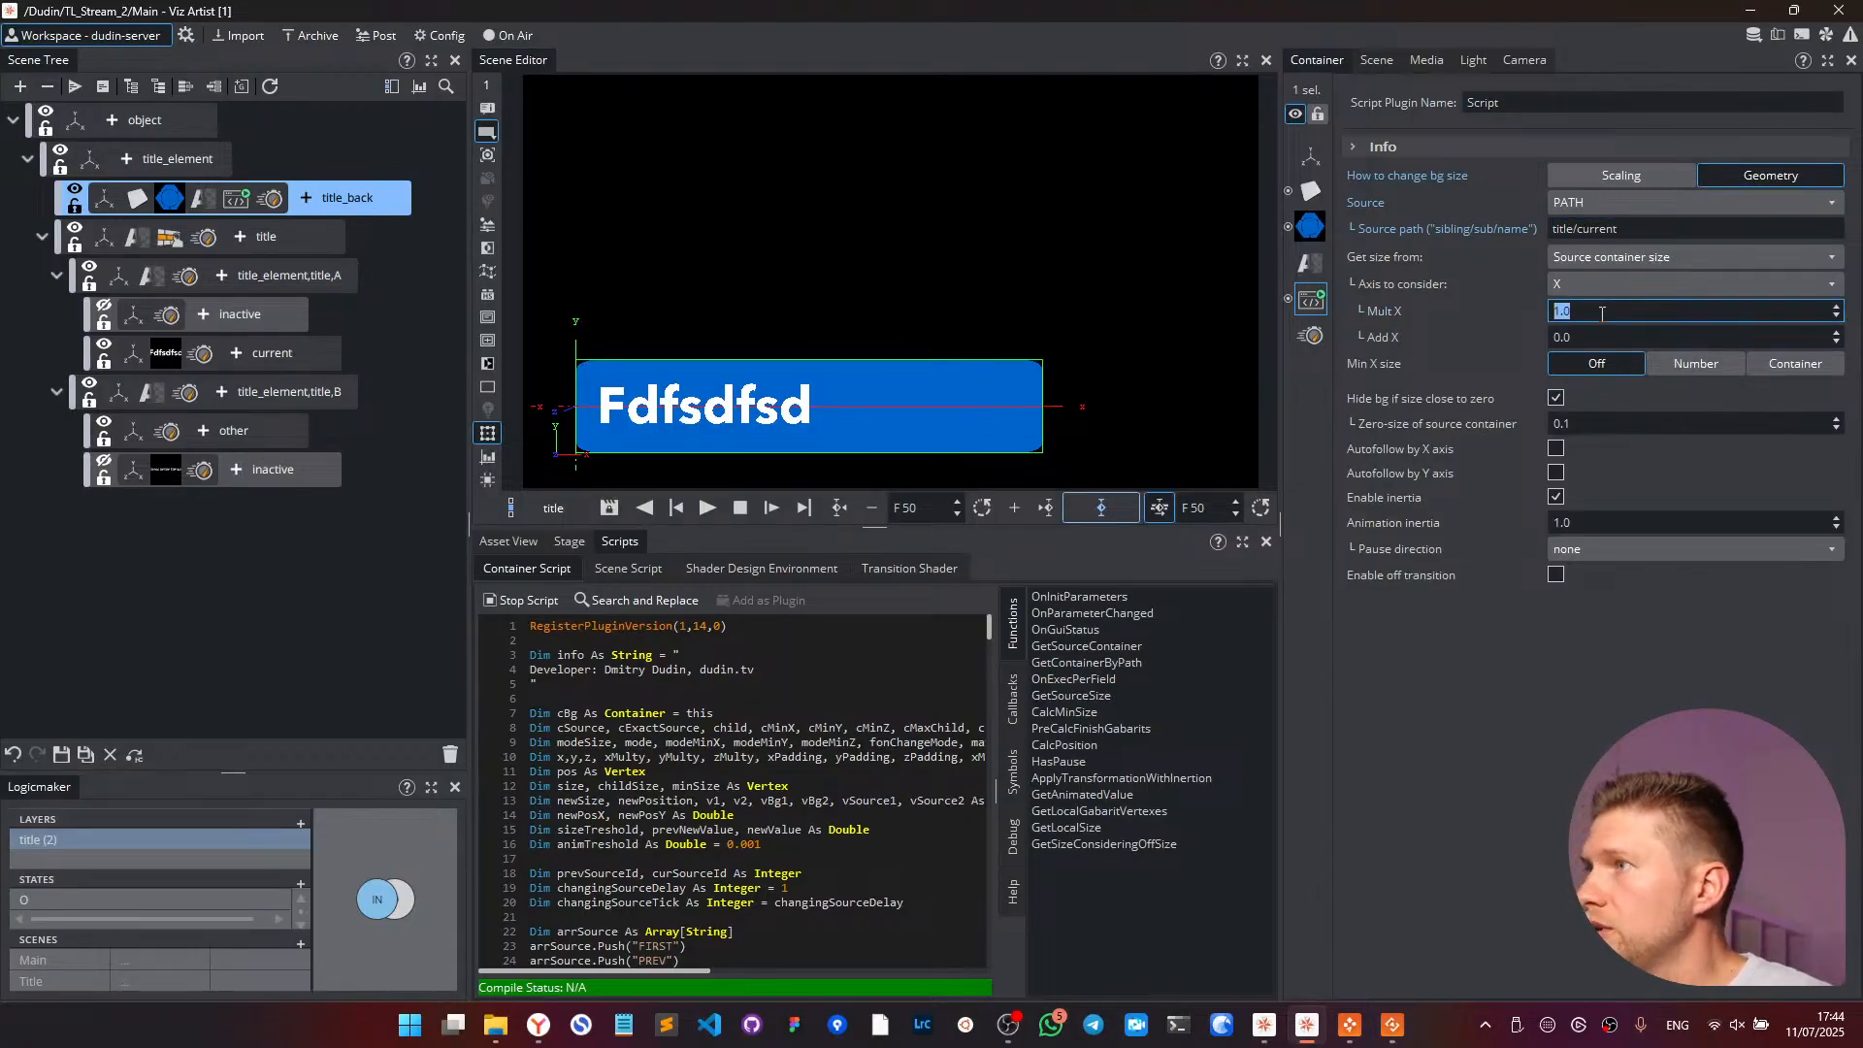
left_click(1607, 255)
left_click(1606, 254)
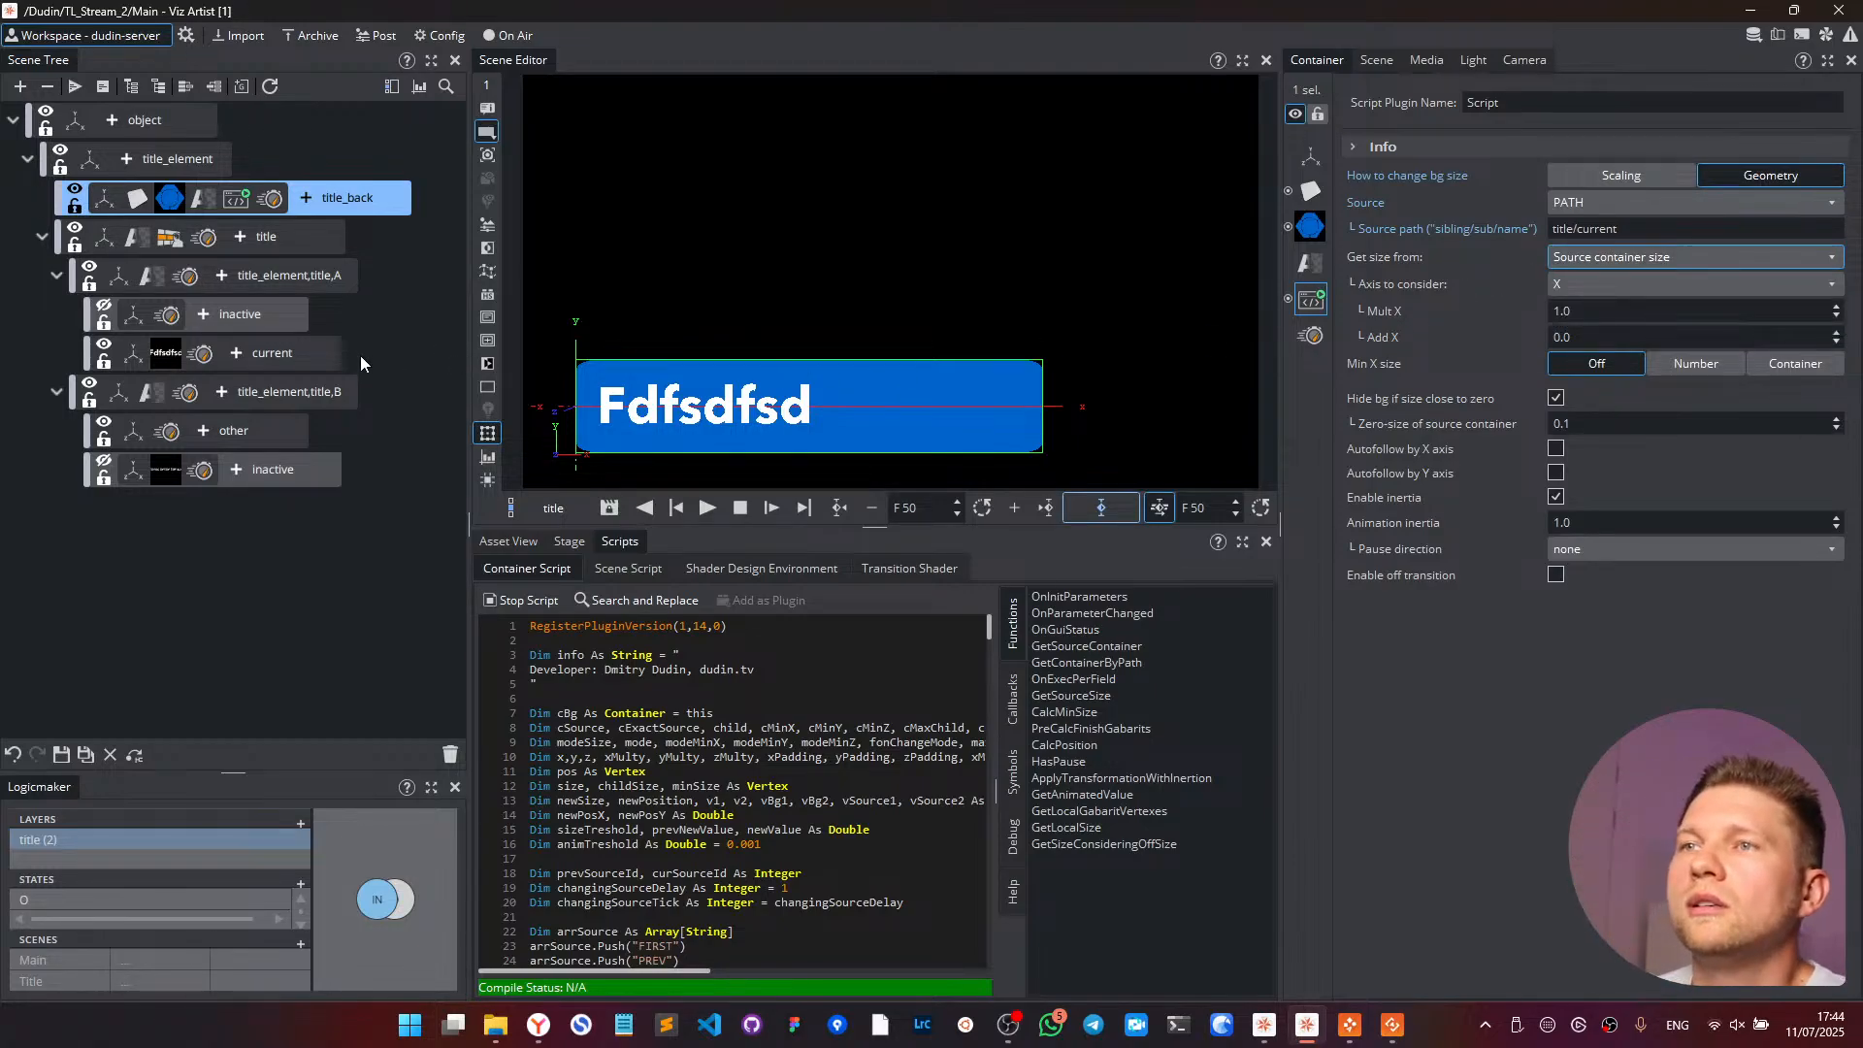
left_click(102, 240)
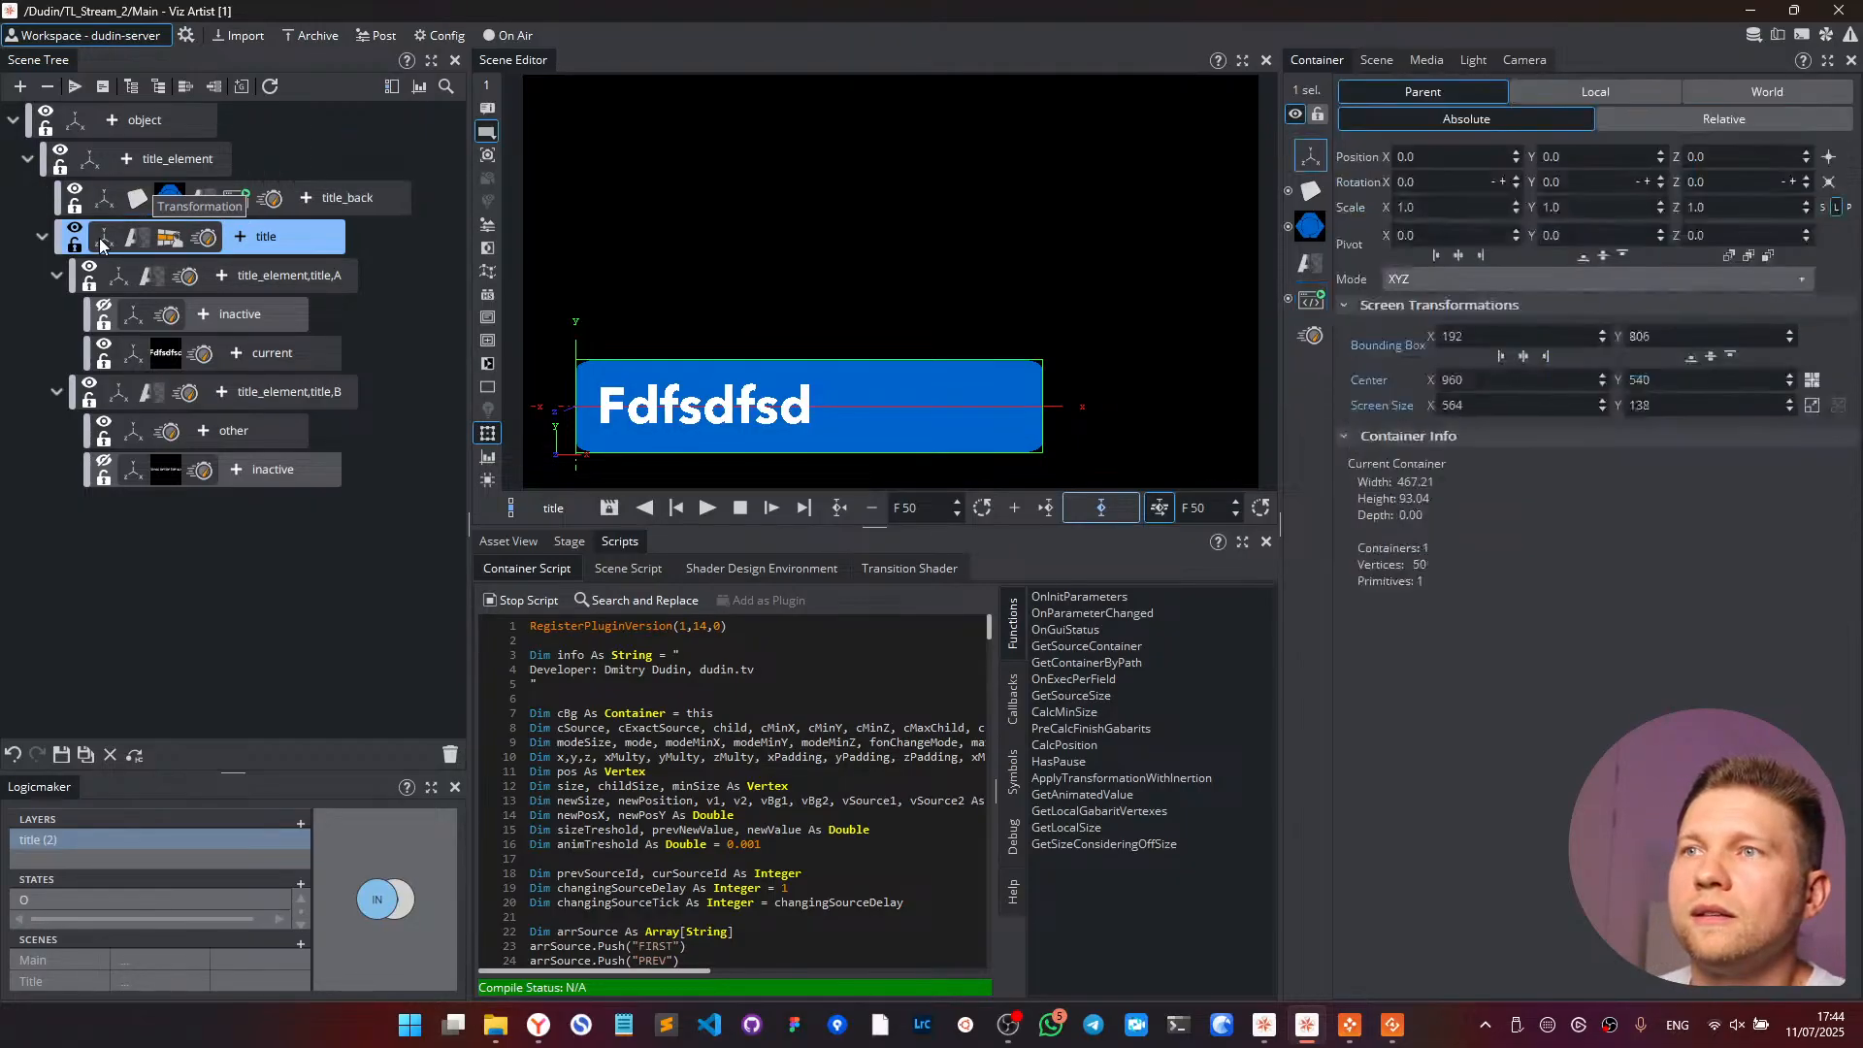
left_click(293, 352)
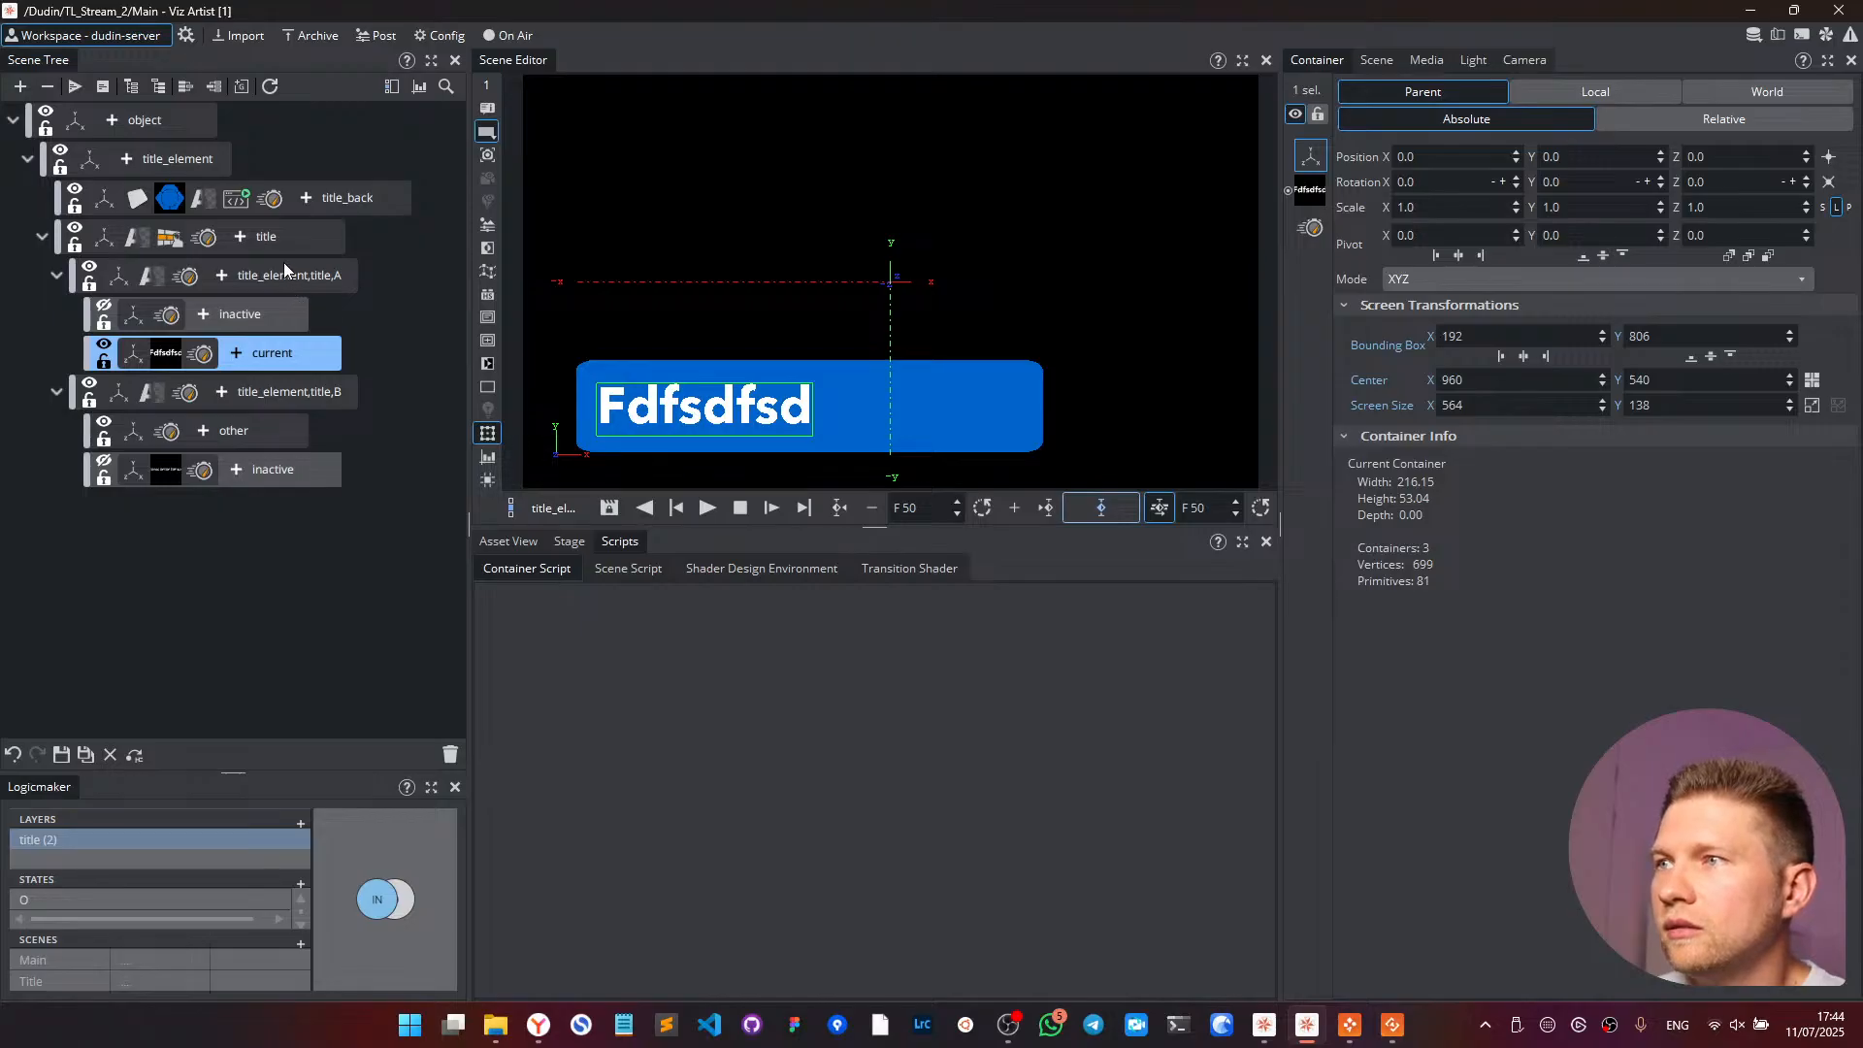
left_click(113, 201)
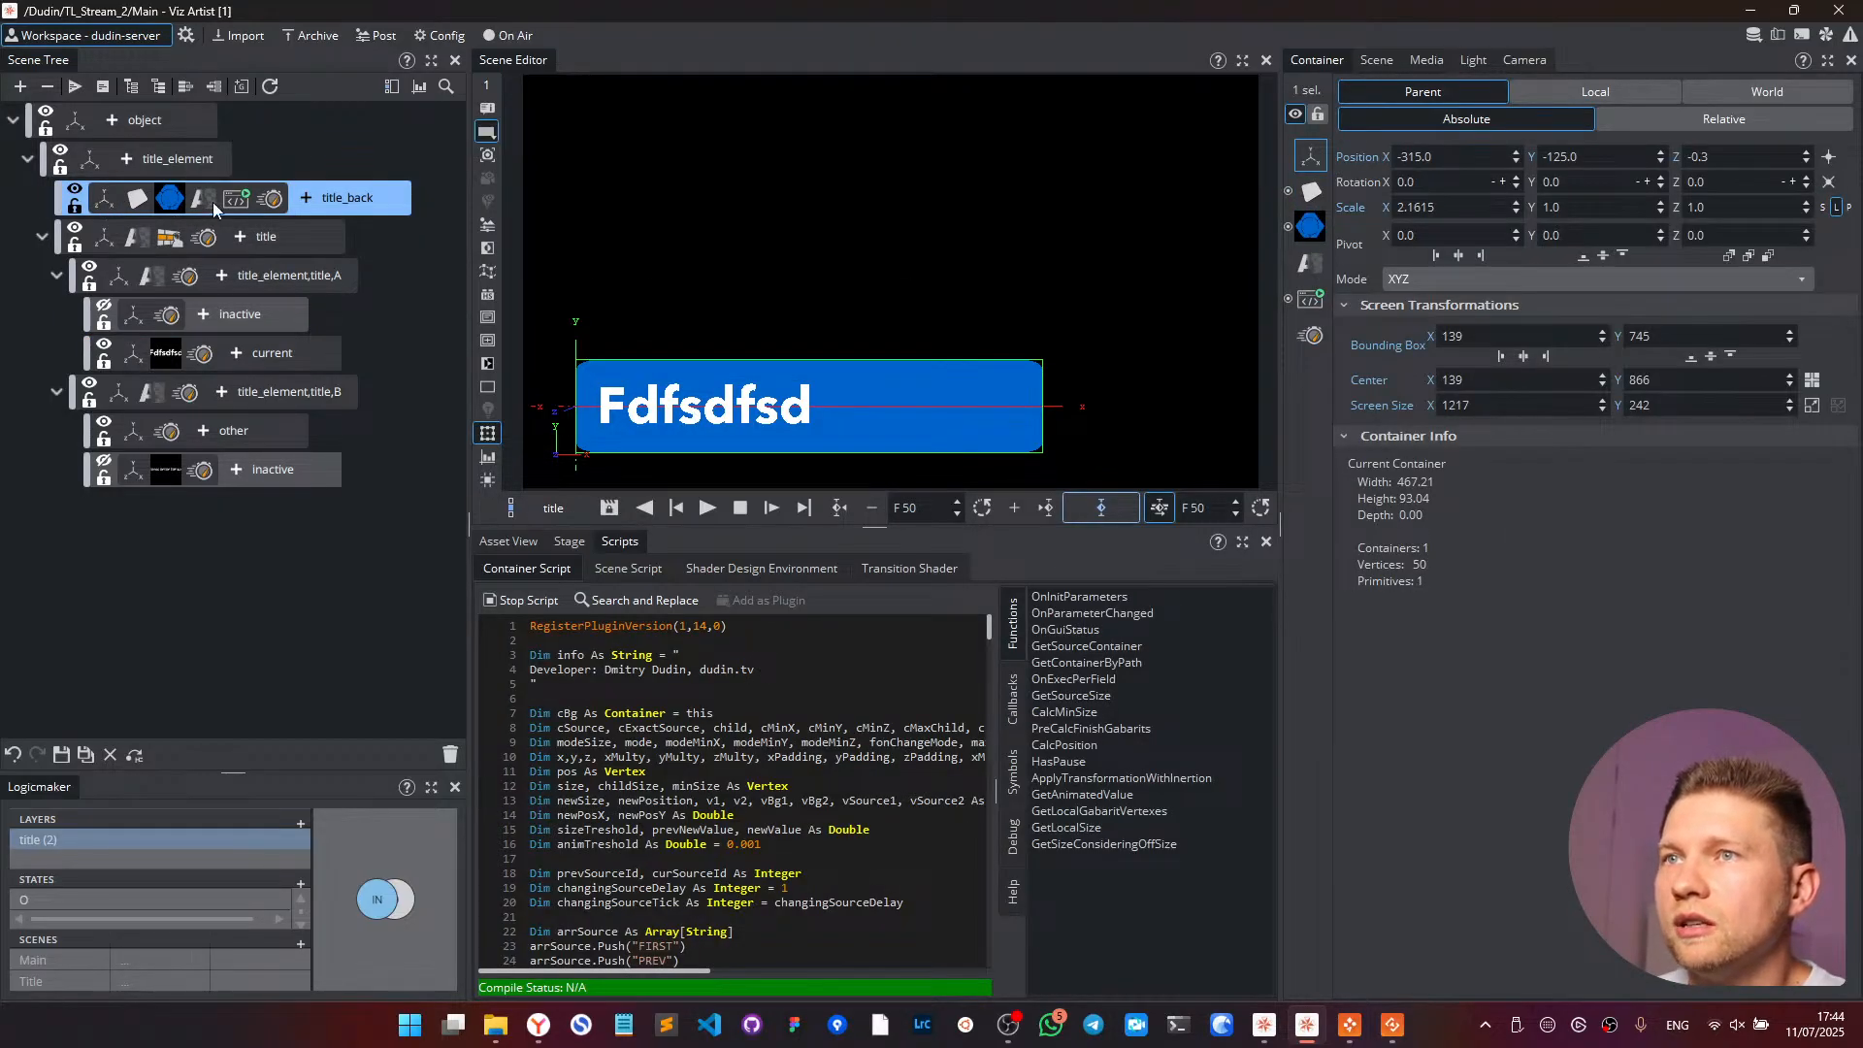
left_click(236, 200)
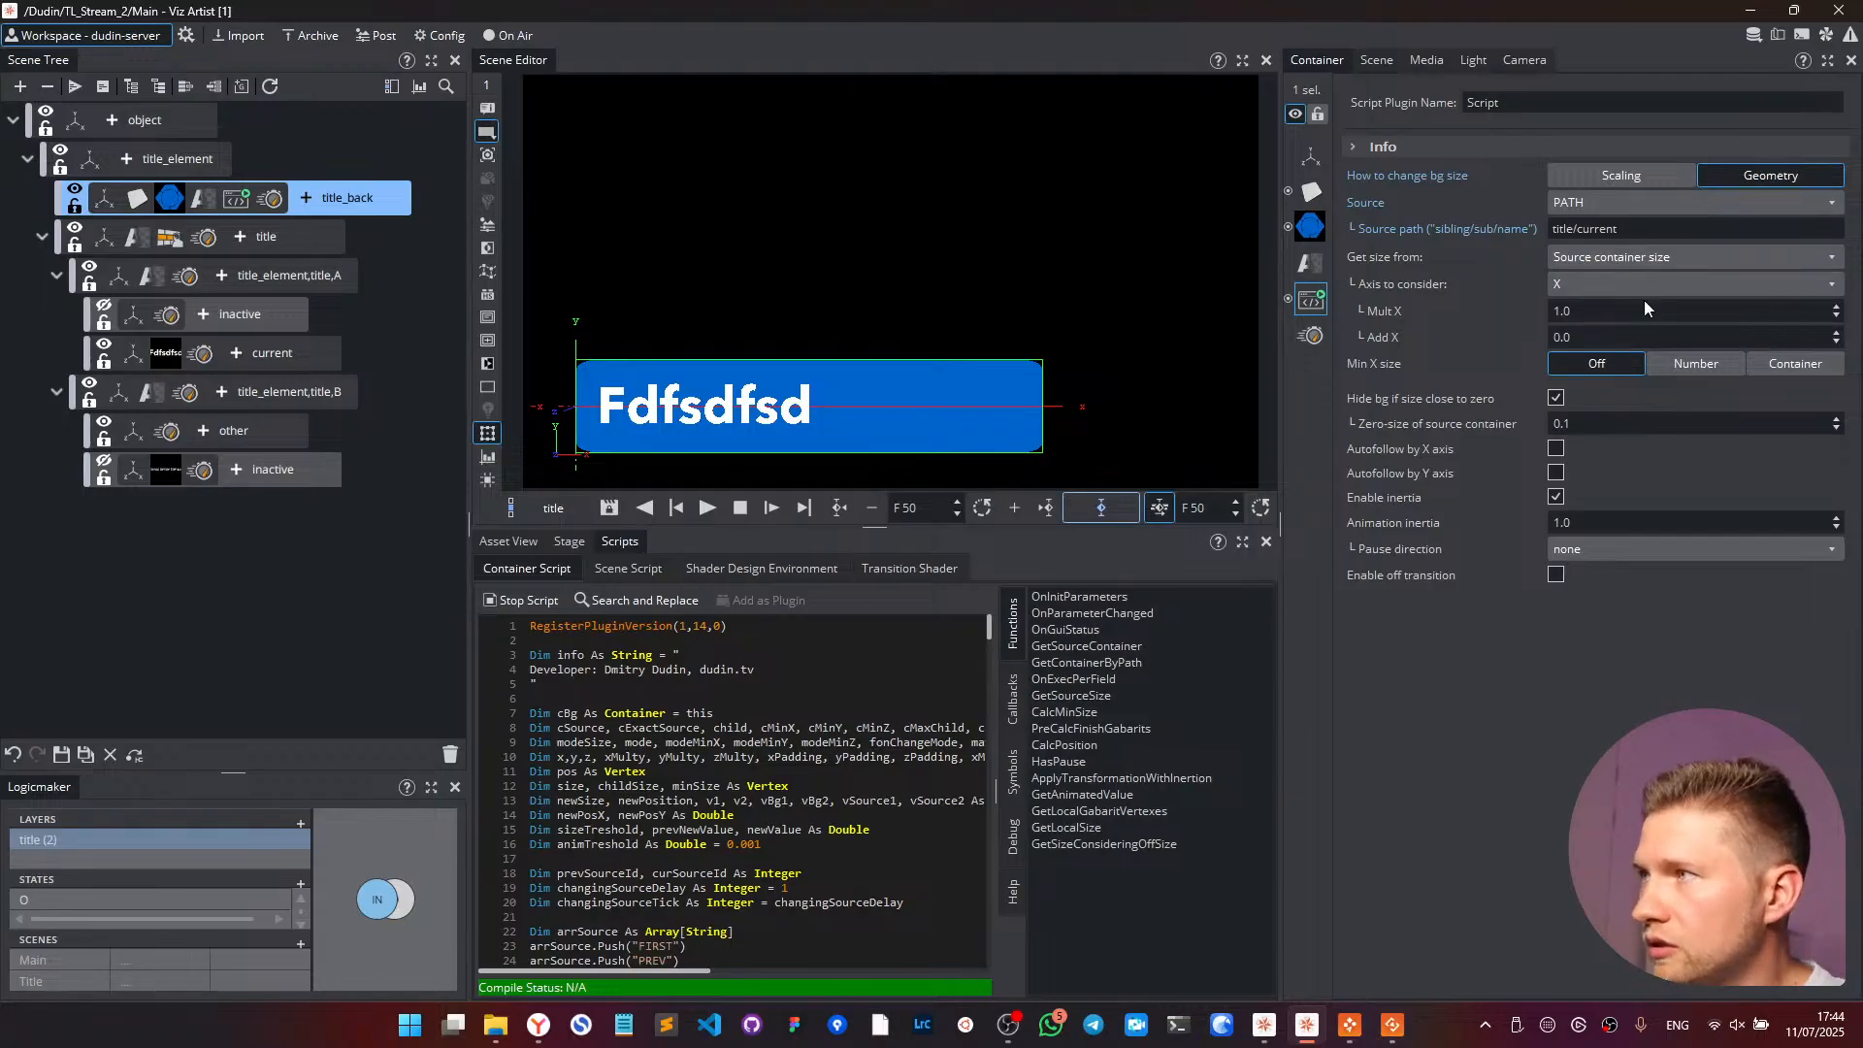
- Reset title_back's Scale X to 1.0 and set the script's Add X to 5.0
left_click(1311, 158)
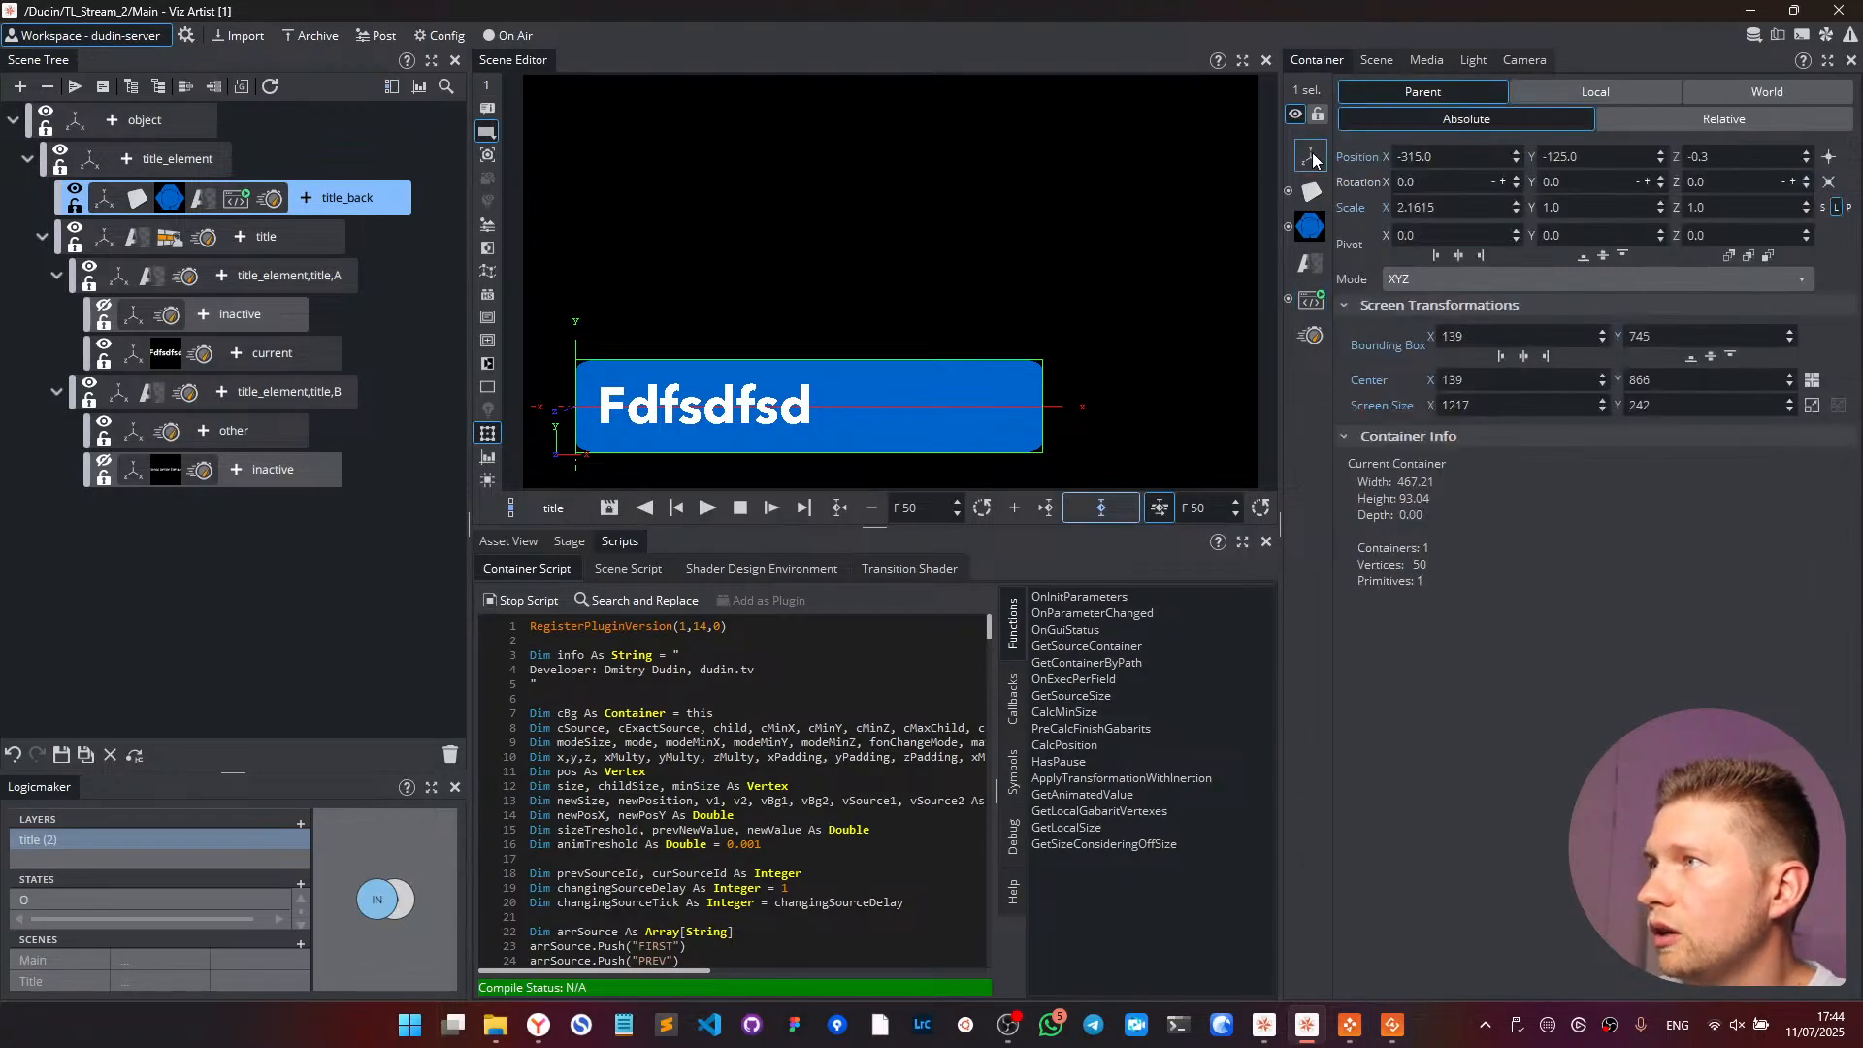
left_click(1386, 208)
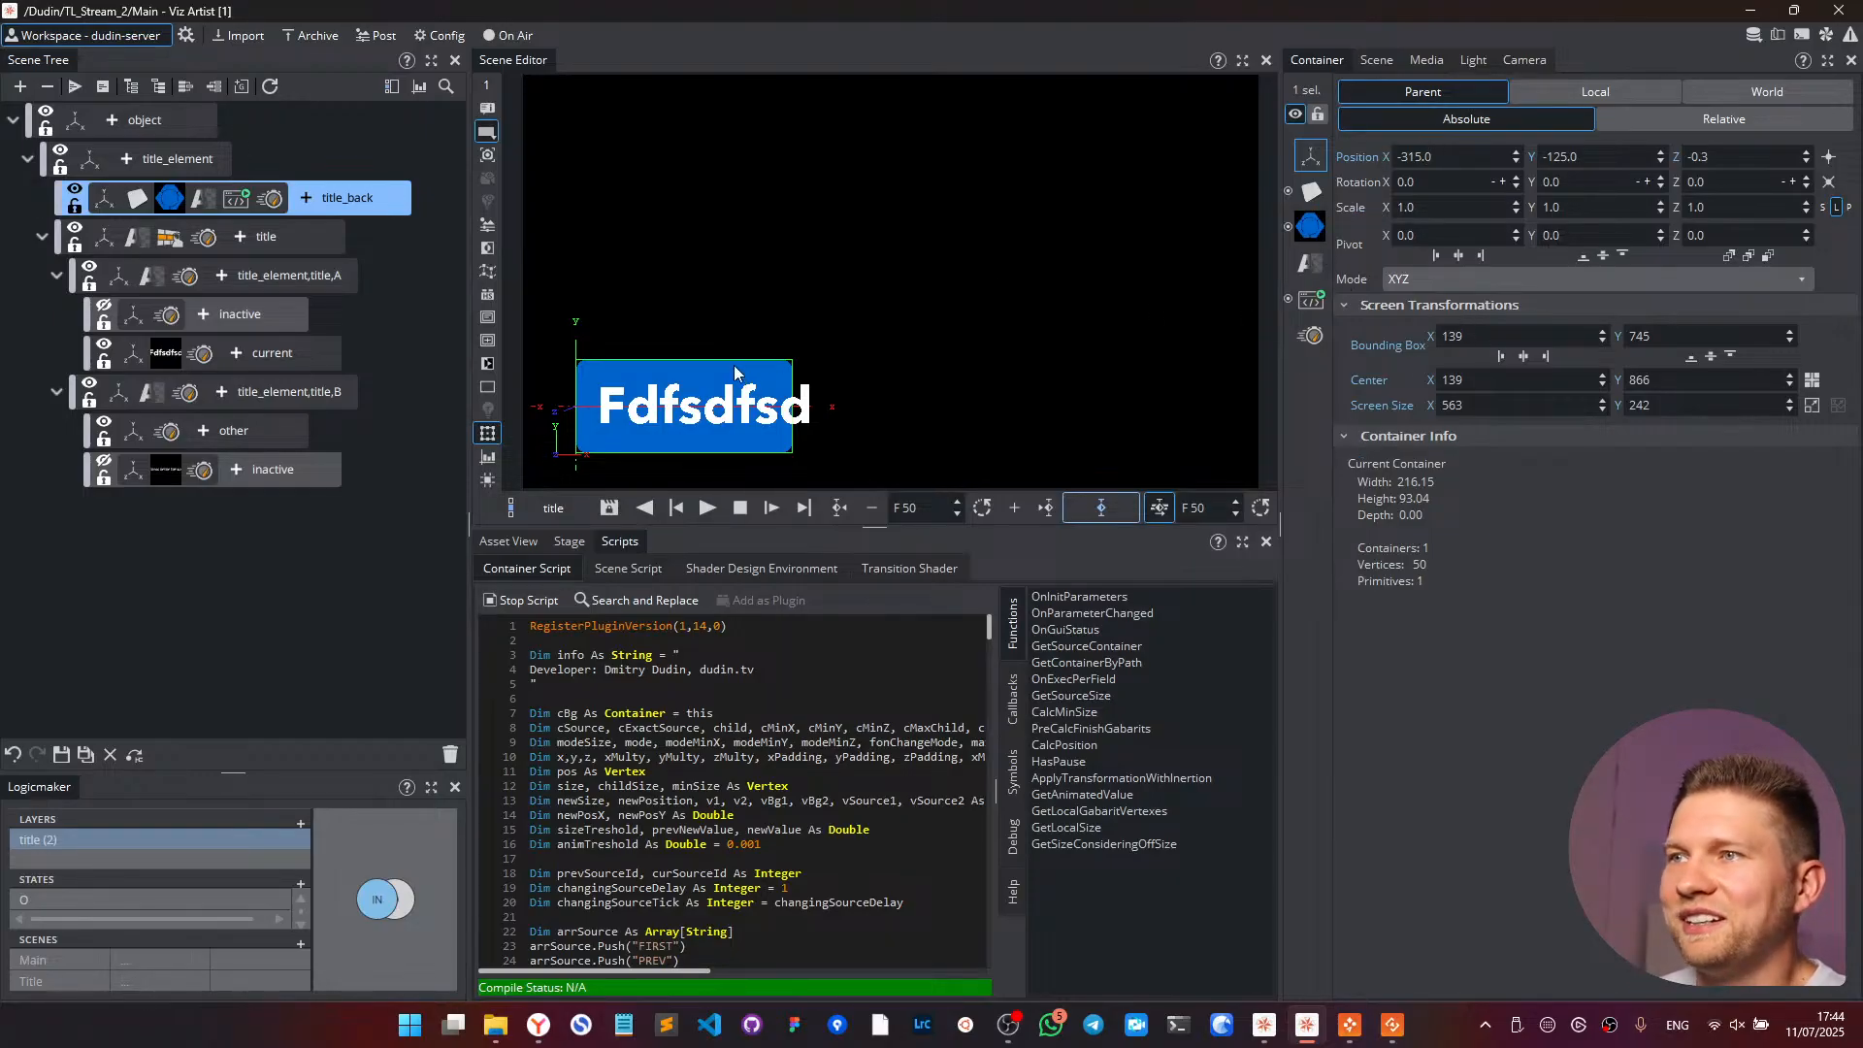
left_click(237, 201)
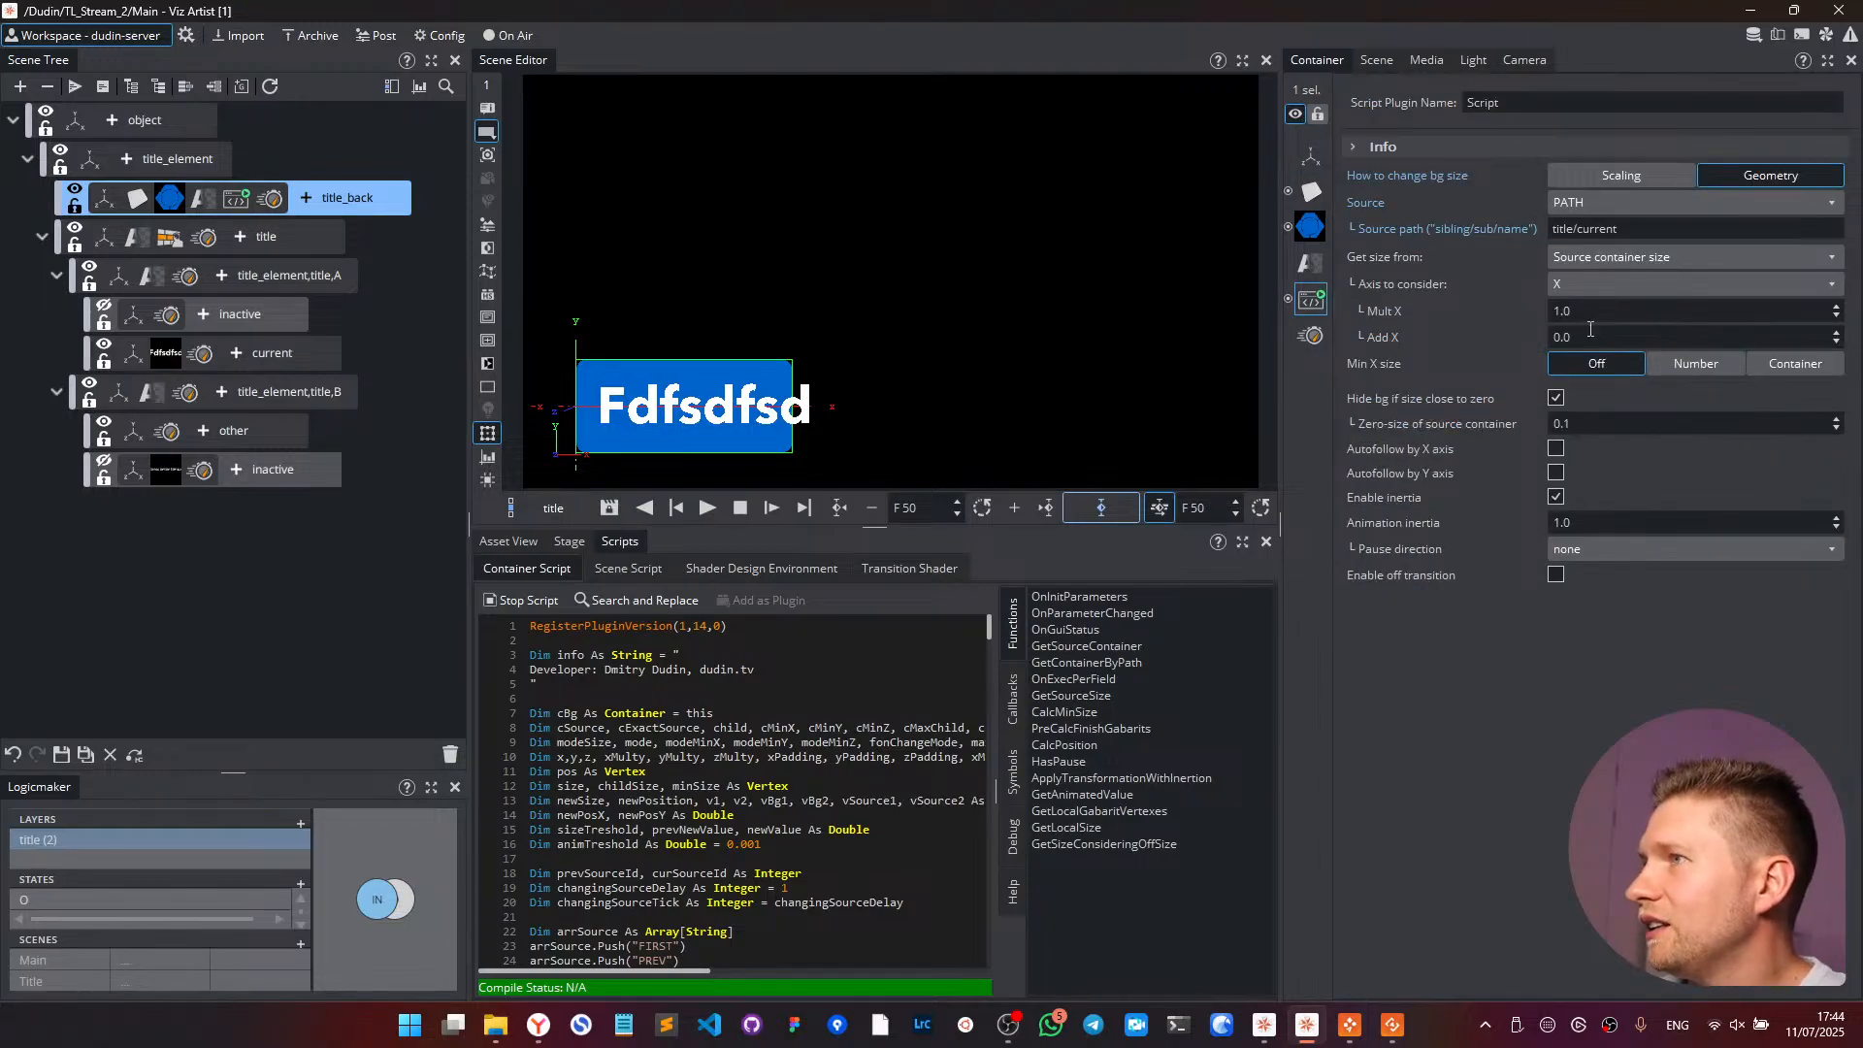
left_click_drag(1582, 334, 1587, 335)
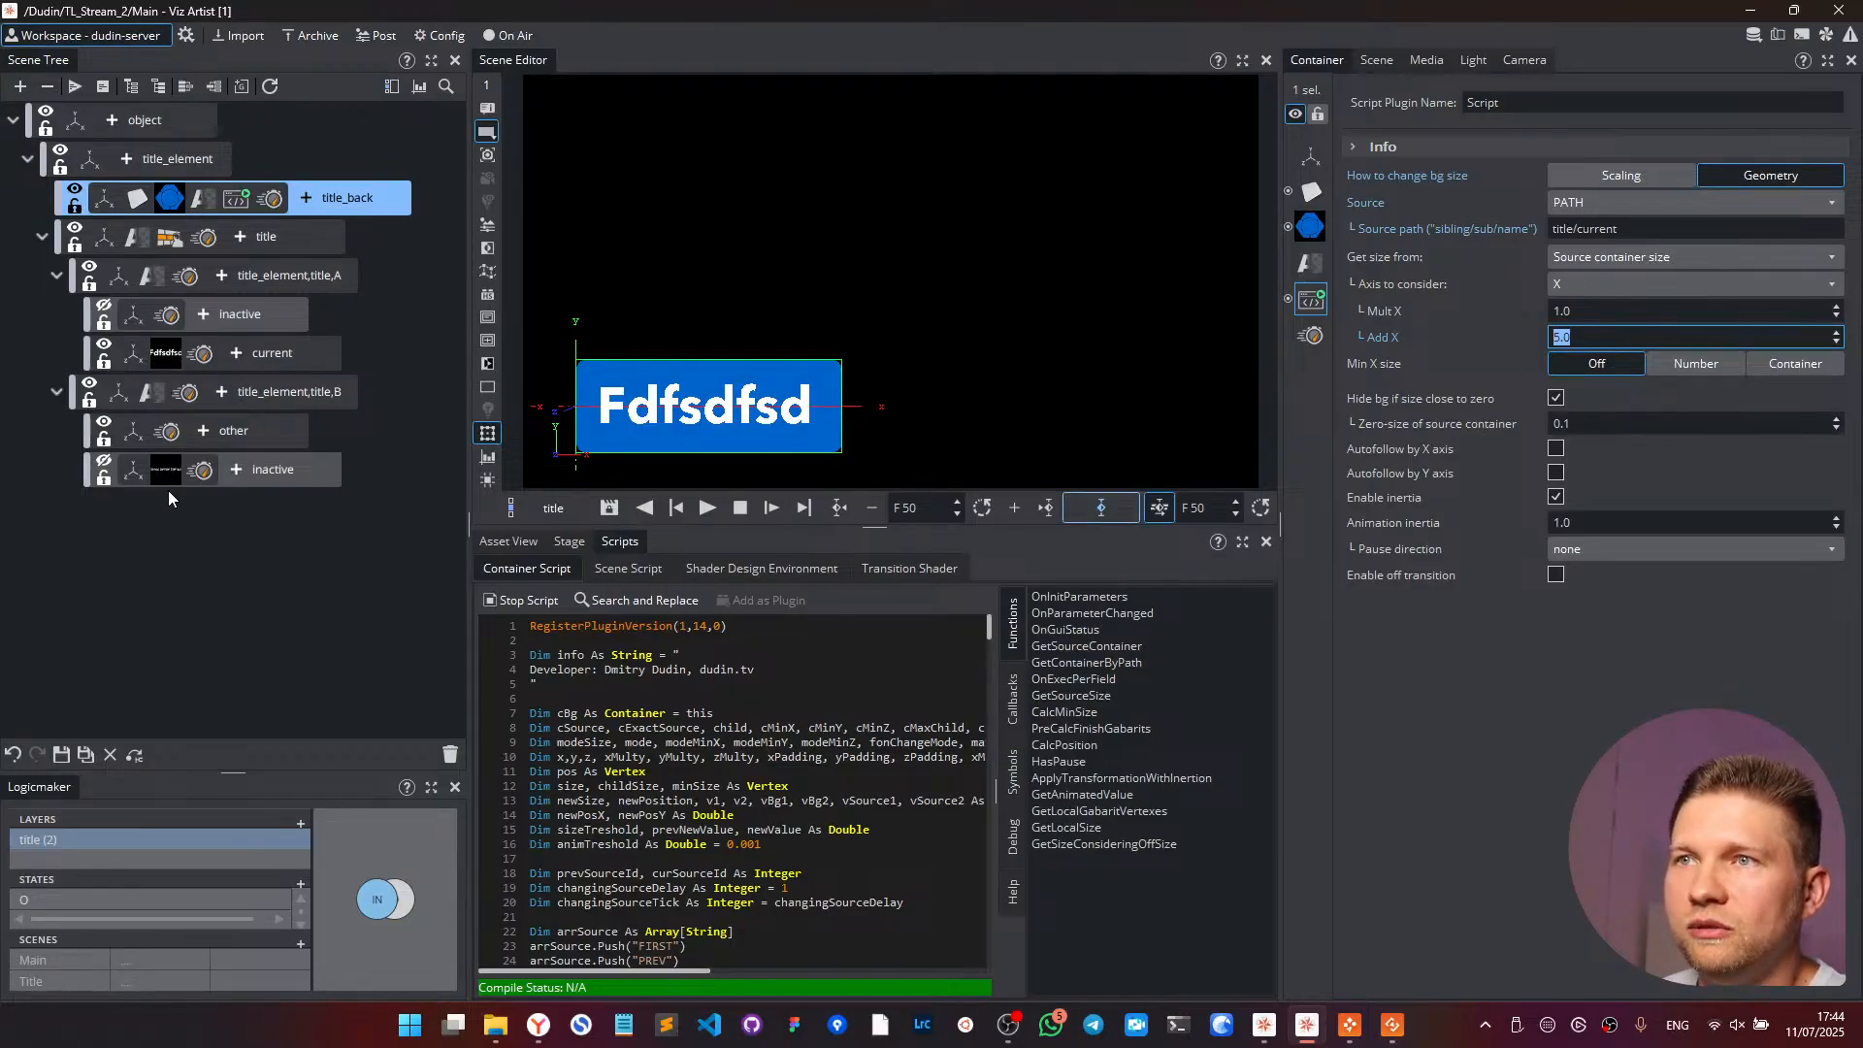
- Delete the containers of all cached objects through title's Toggle plugin, then save and close the scene
left_click(167, 237)
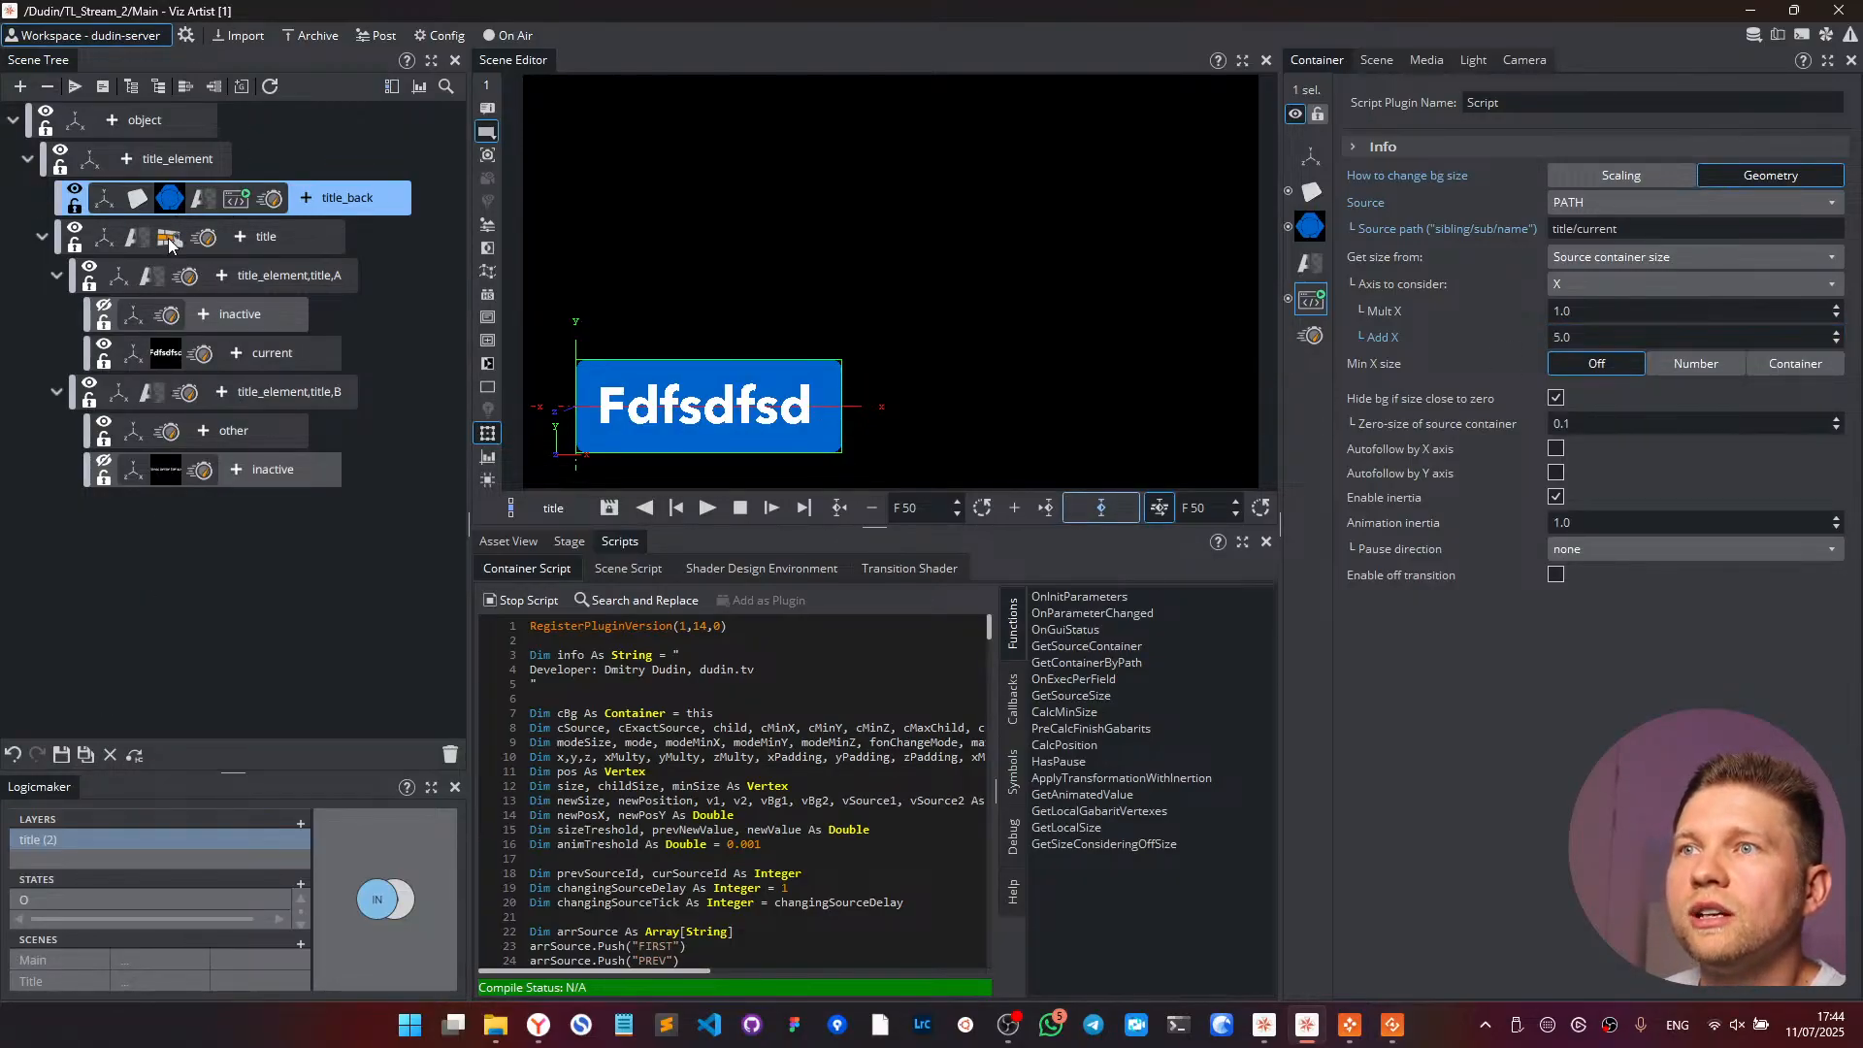
scroll(1564, 679, "down", 2)
left_click(1572, 950)
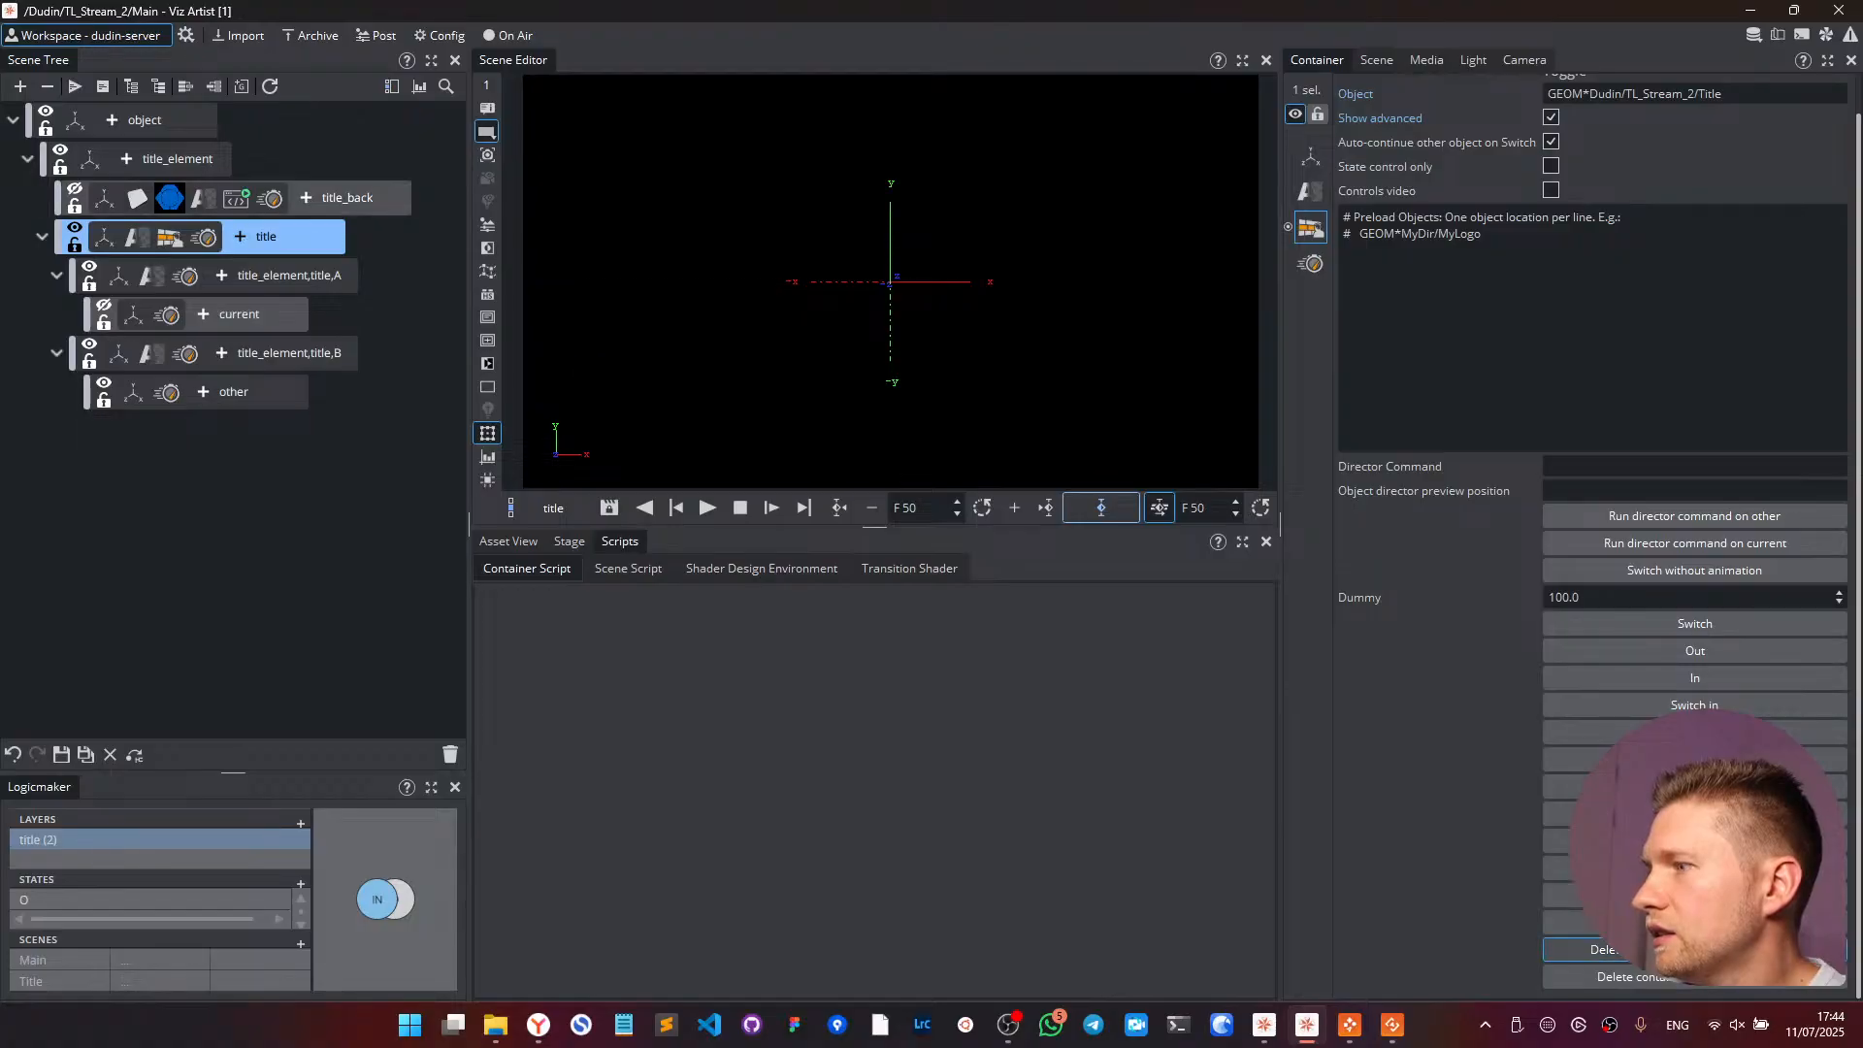
left_click(61, 753)
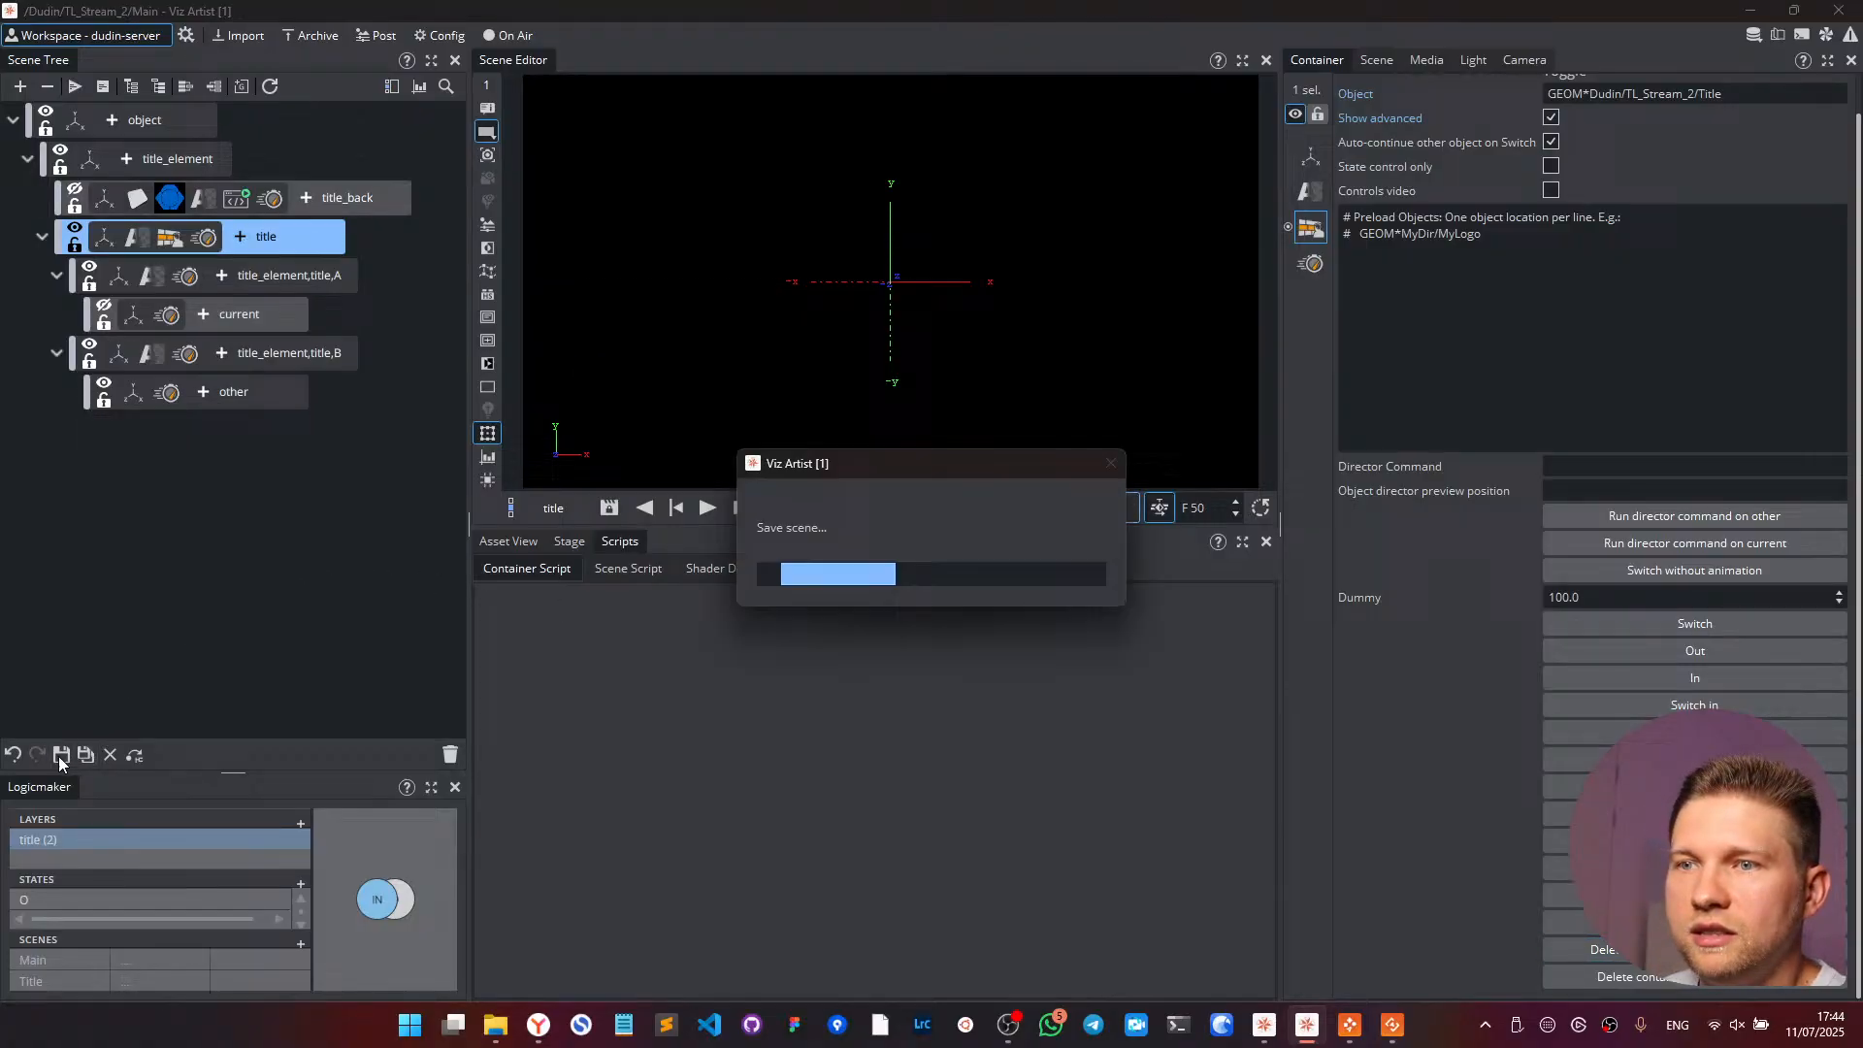
left_click(111, 754)
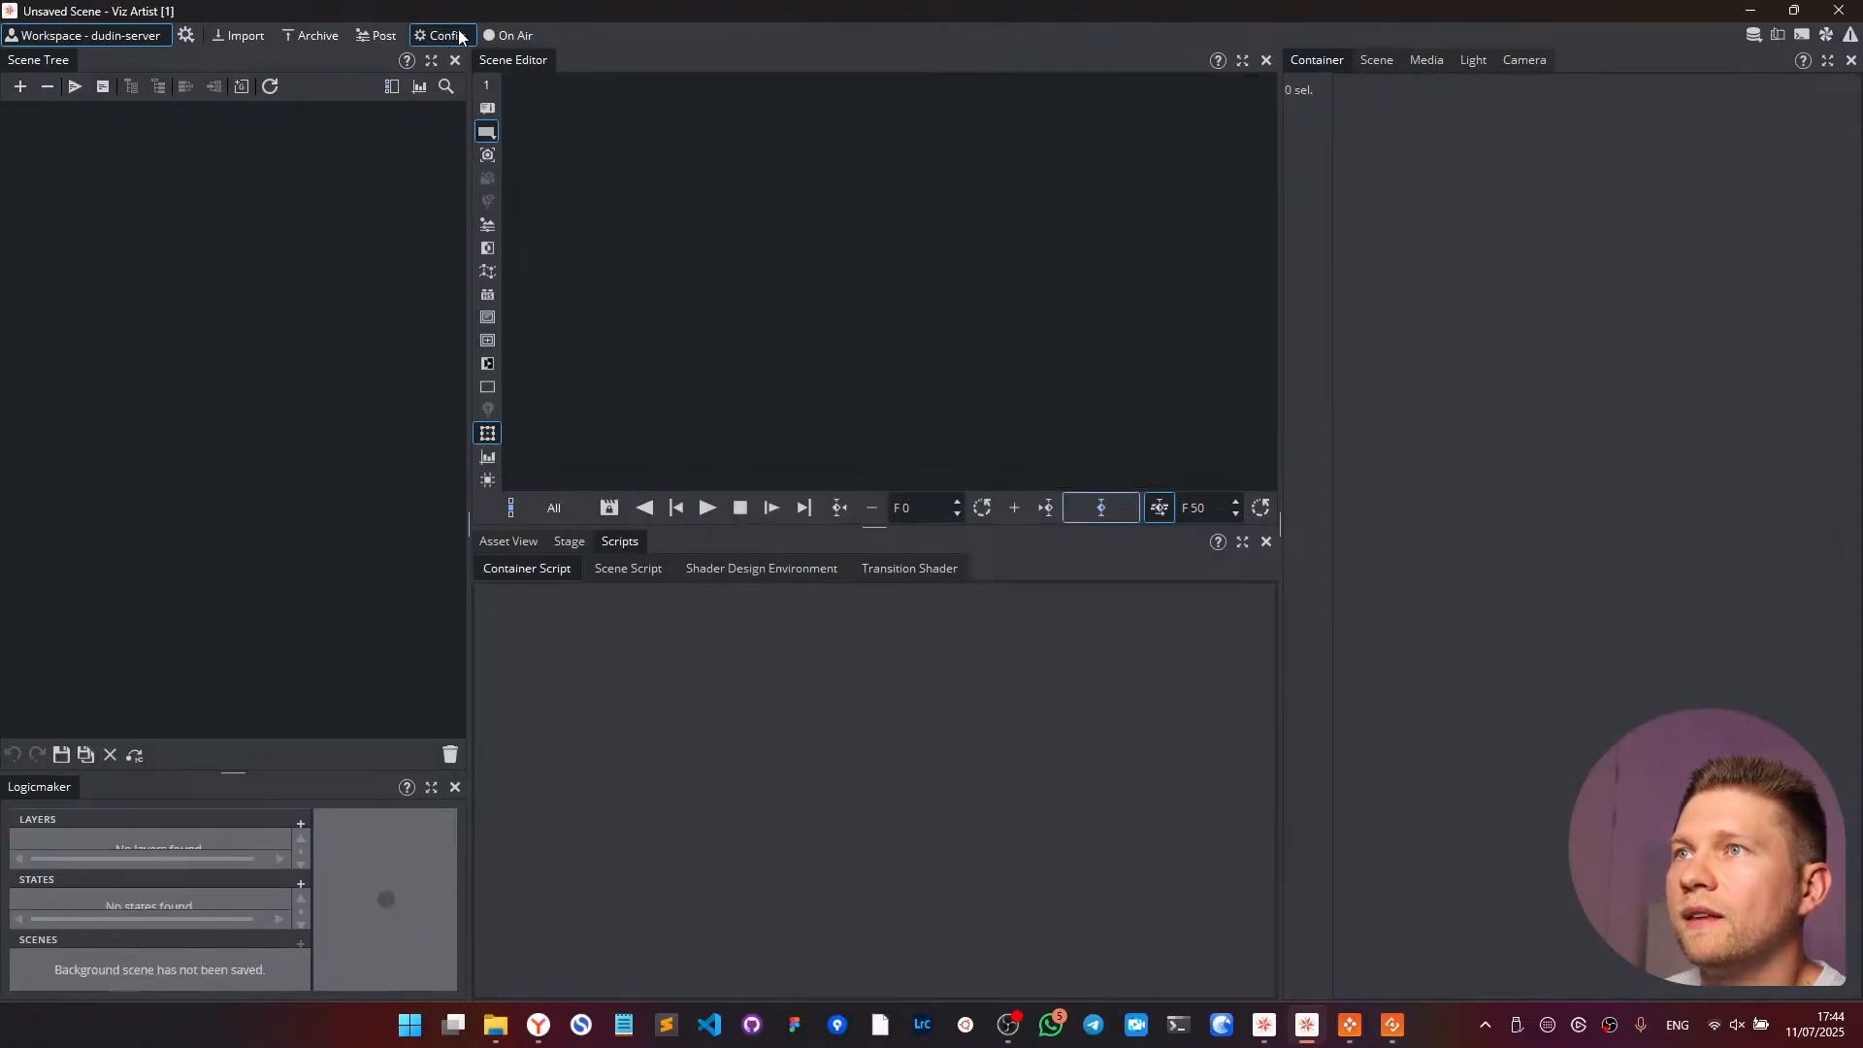
- Put the renderer in On Air mode, switch to Director and start the title GDSGS DFSDF SDF SDF
left_click(444, 35)
left_click(494, 36)
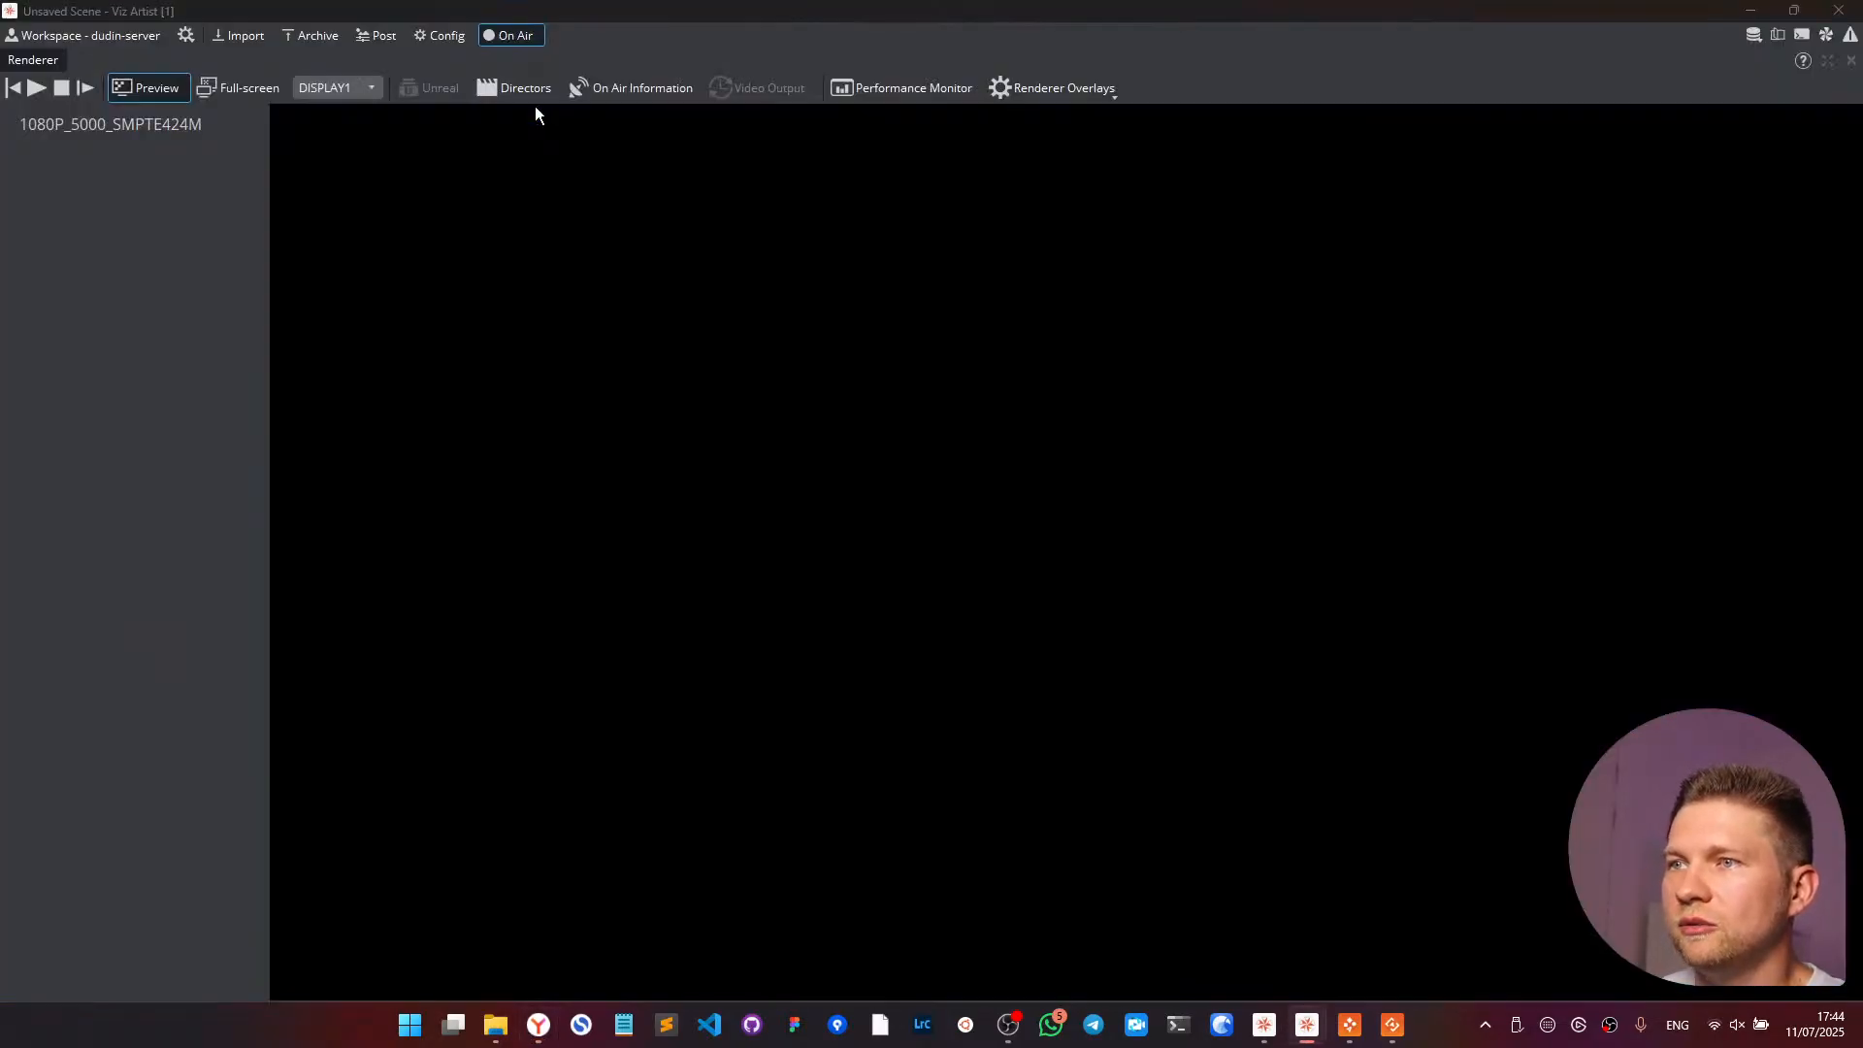
key("alt+Tab")
key("alt+Tab")
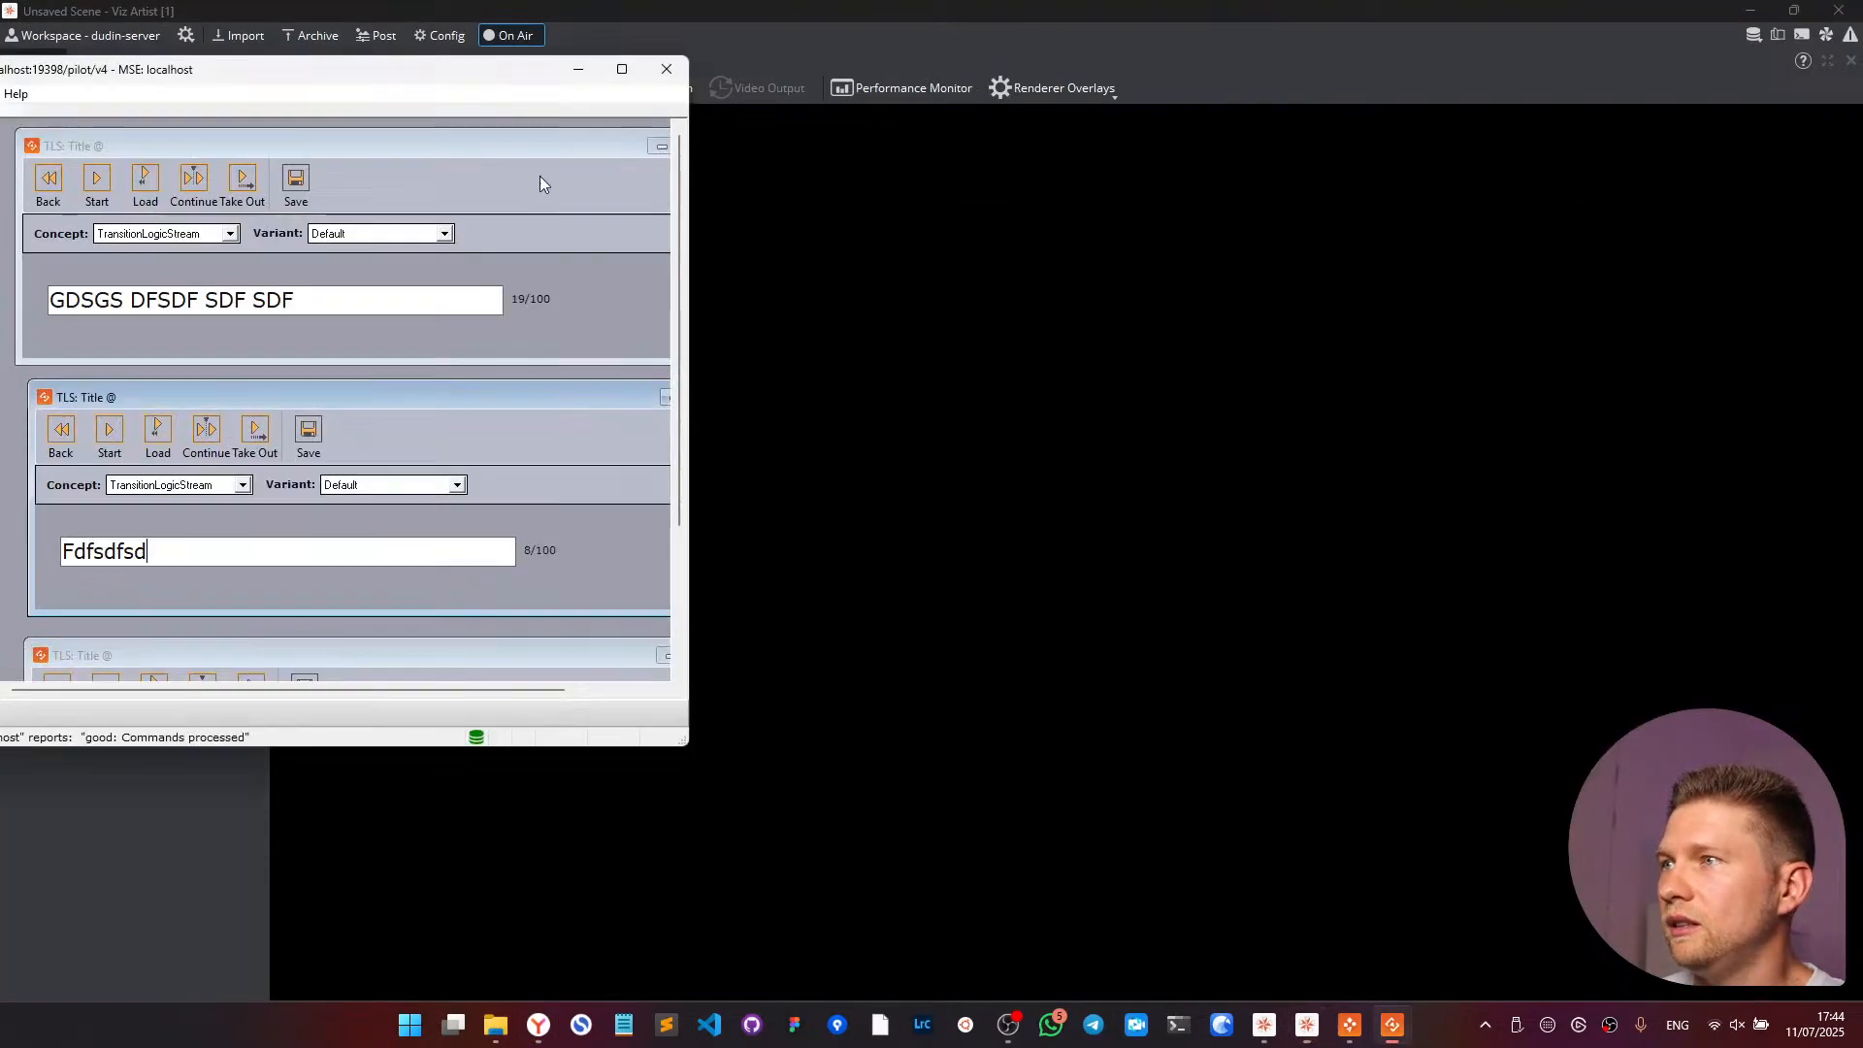
left_click(230, 197)
left_click(95, 193)
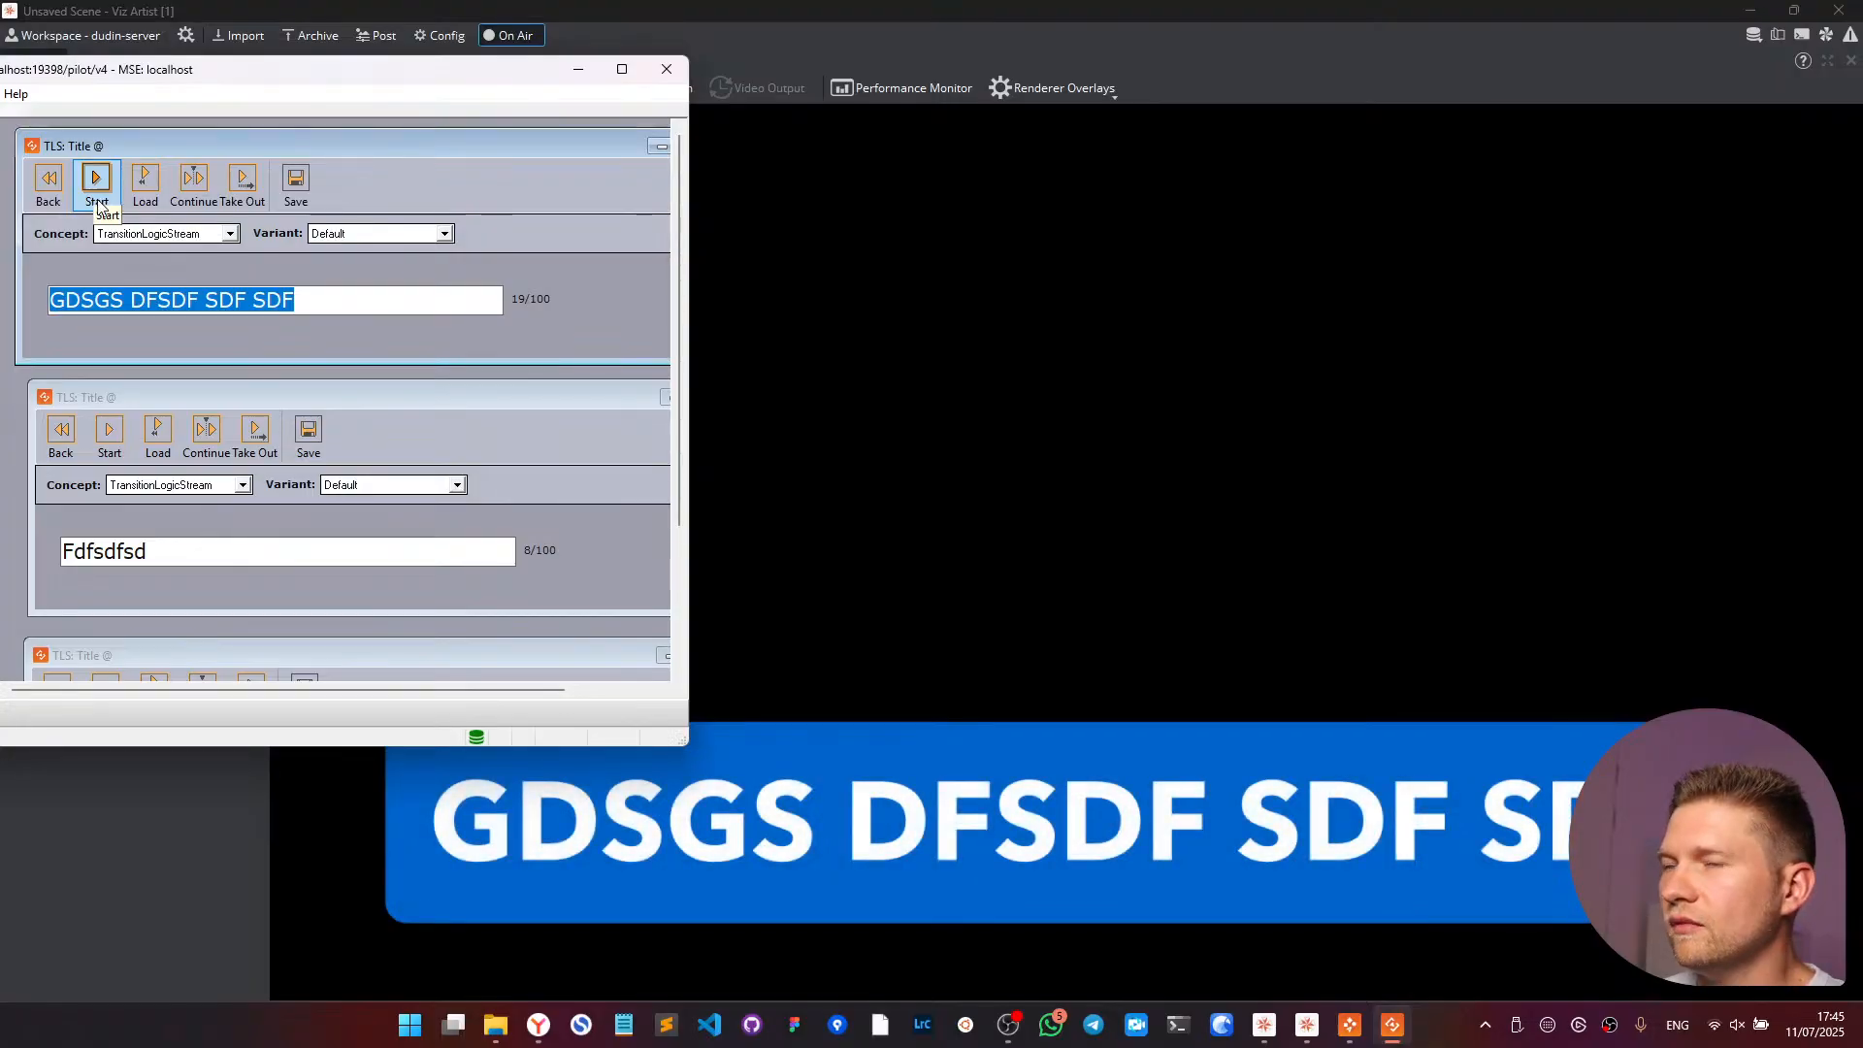
- Alternate the Fdfsdfsd and GDSGS DFSDF SDF SDF titles on air to test the background's resizing
left_click(109, 437)
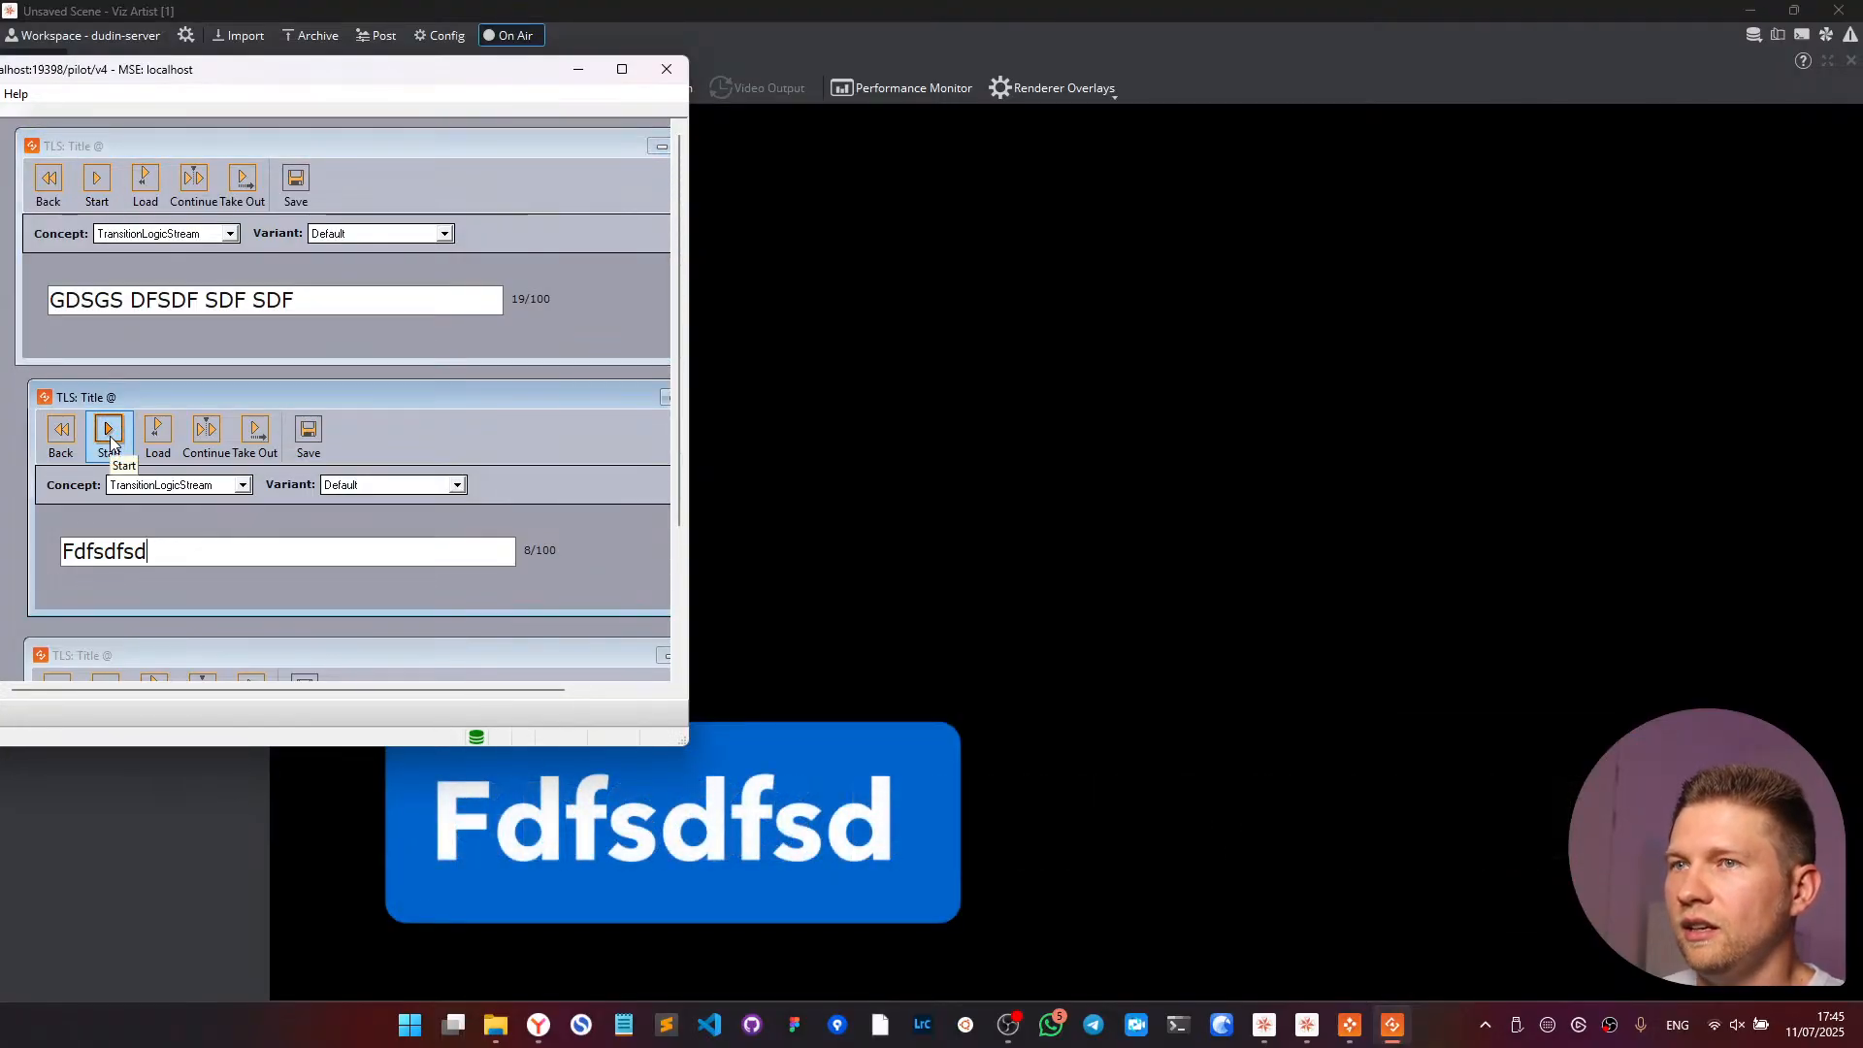
left_click(101, 180)
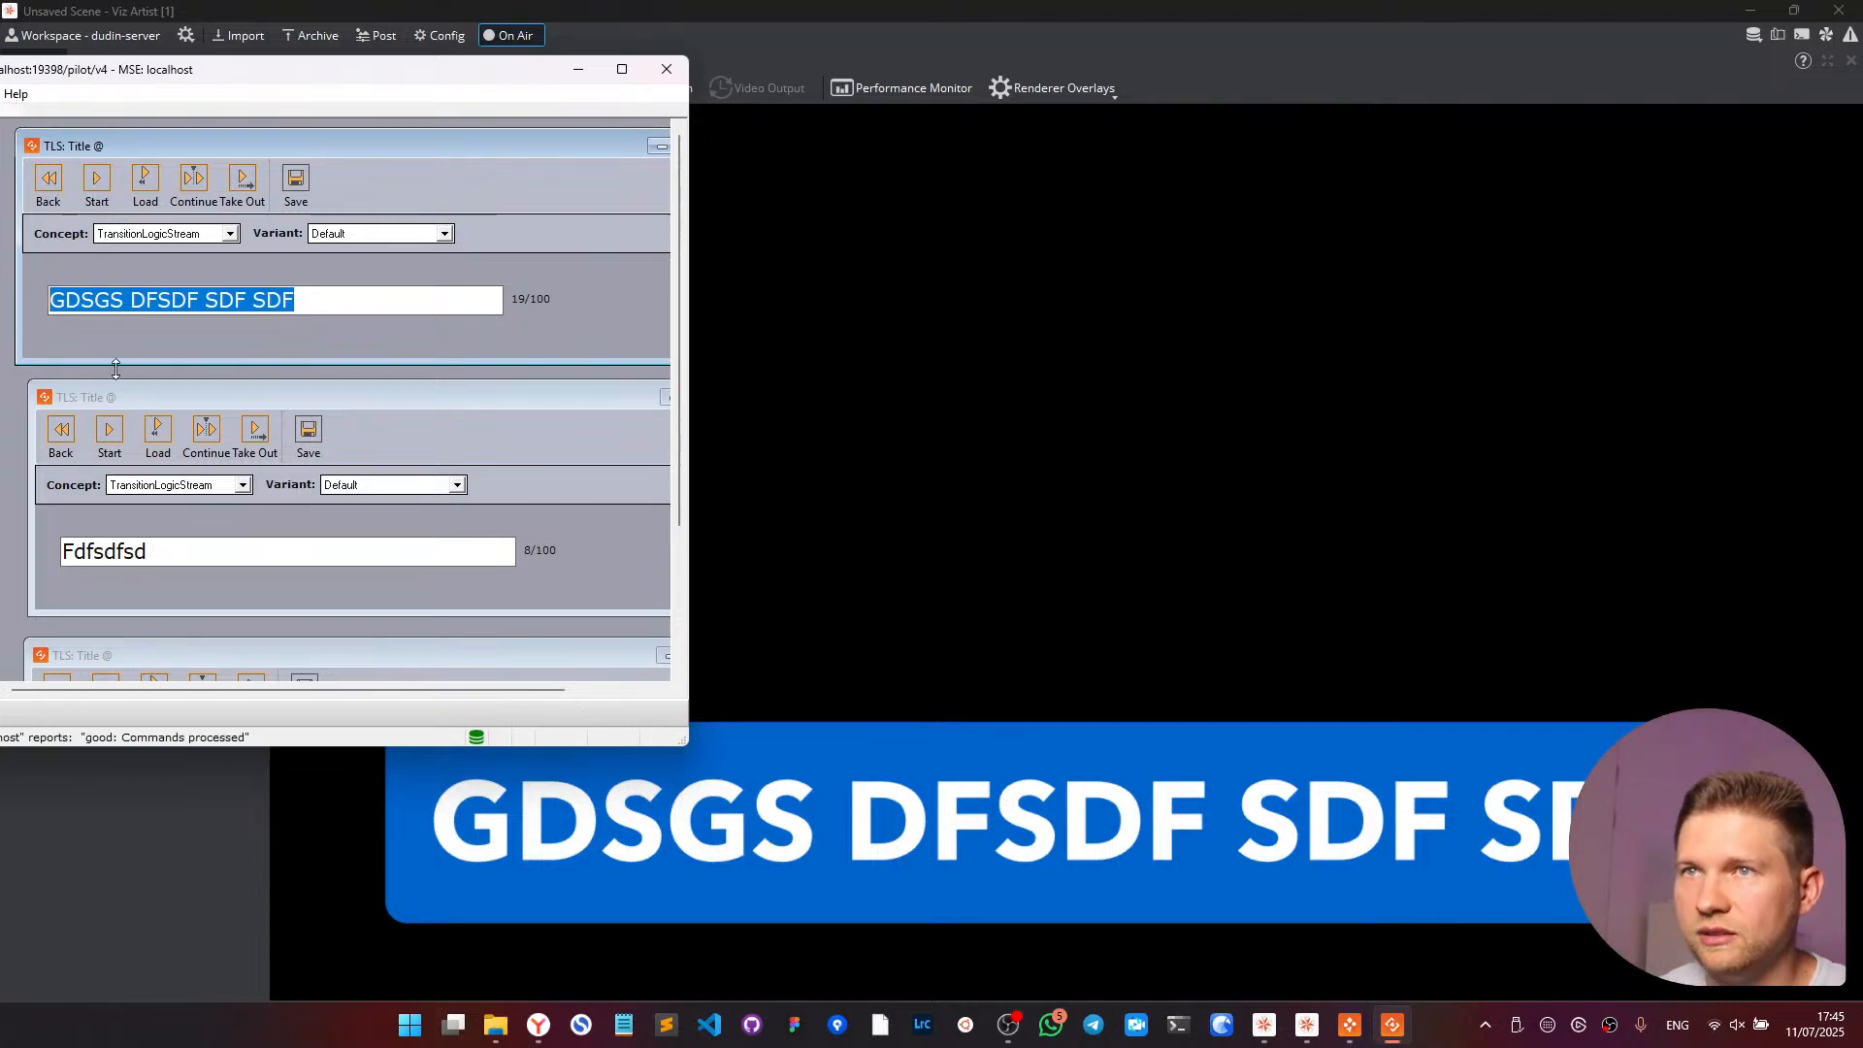
left_click(110, 431)
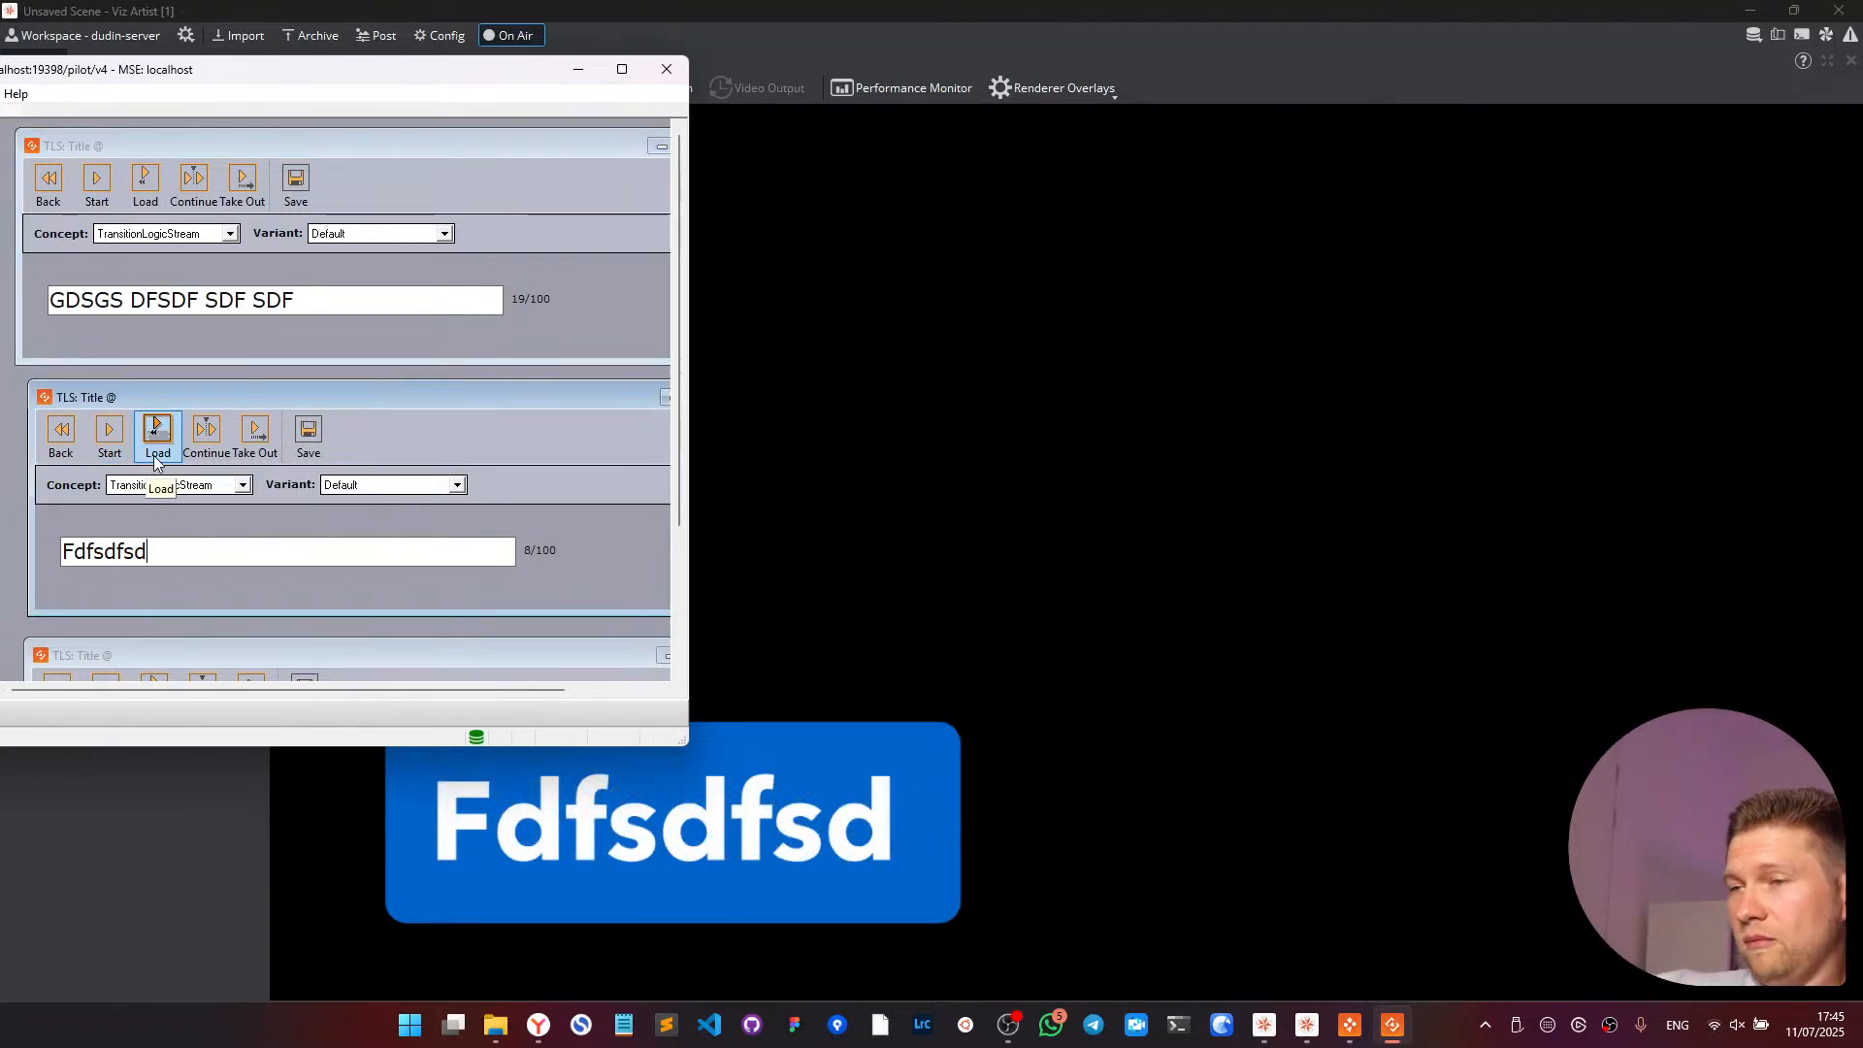
left_click(154, 460)
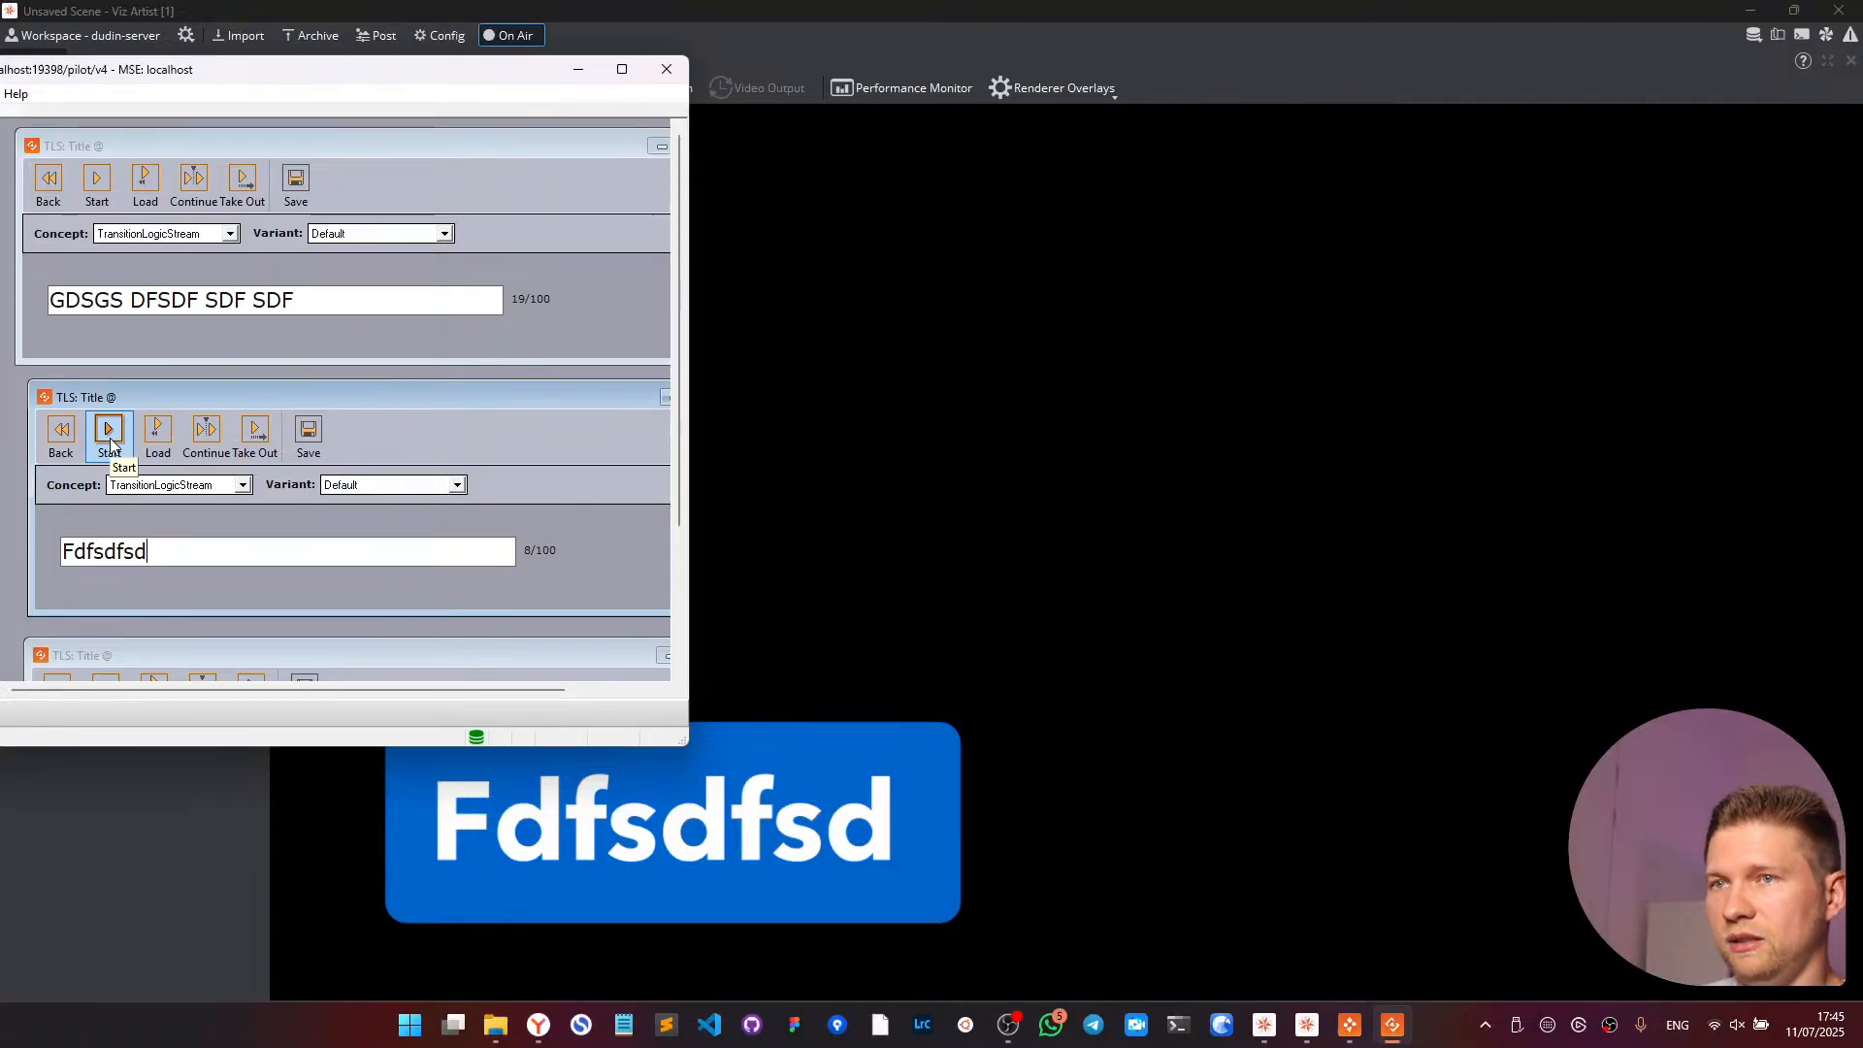
- Continue the titles on air, then start GDSGS DFSDF SDF SDF and Fdfsdfsd again to check the transitions
left_click(199, 441)
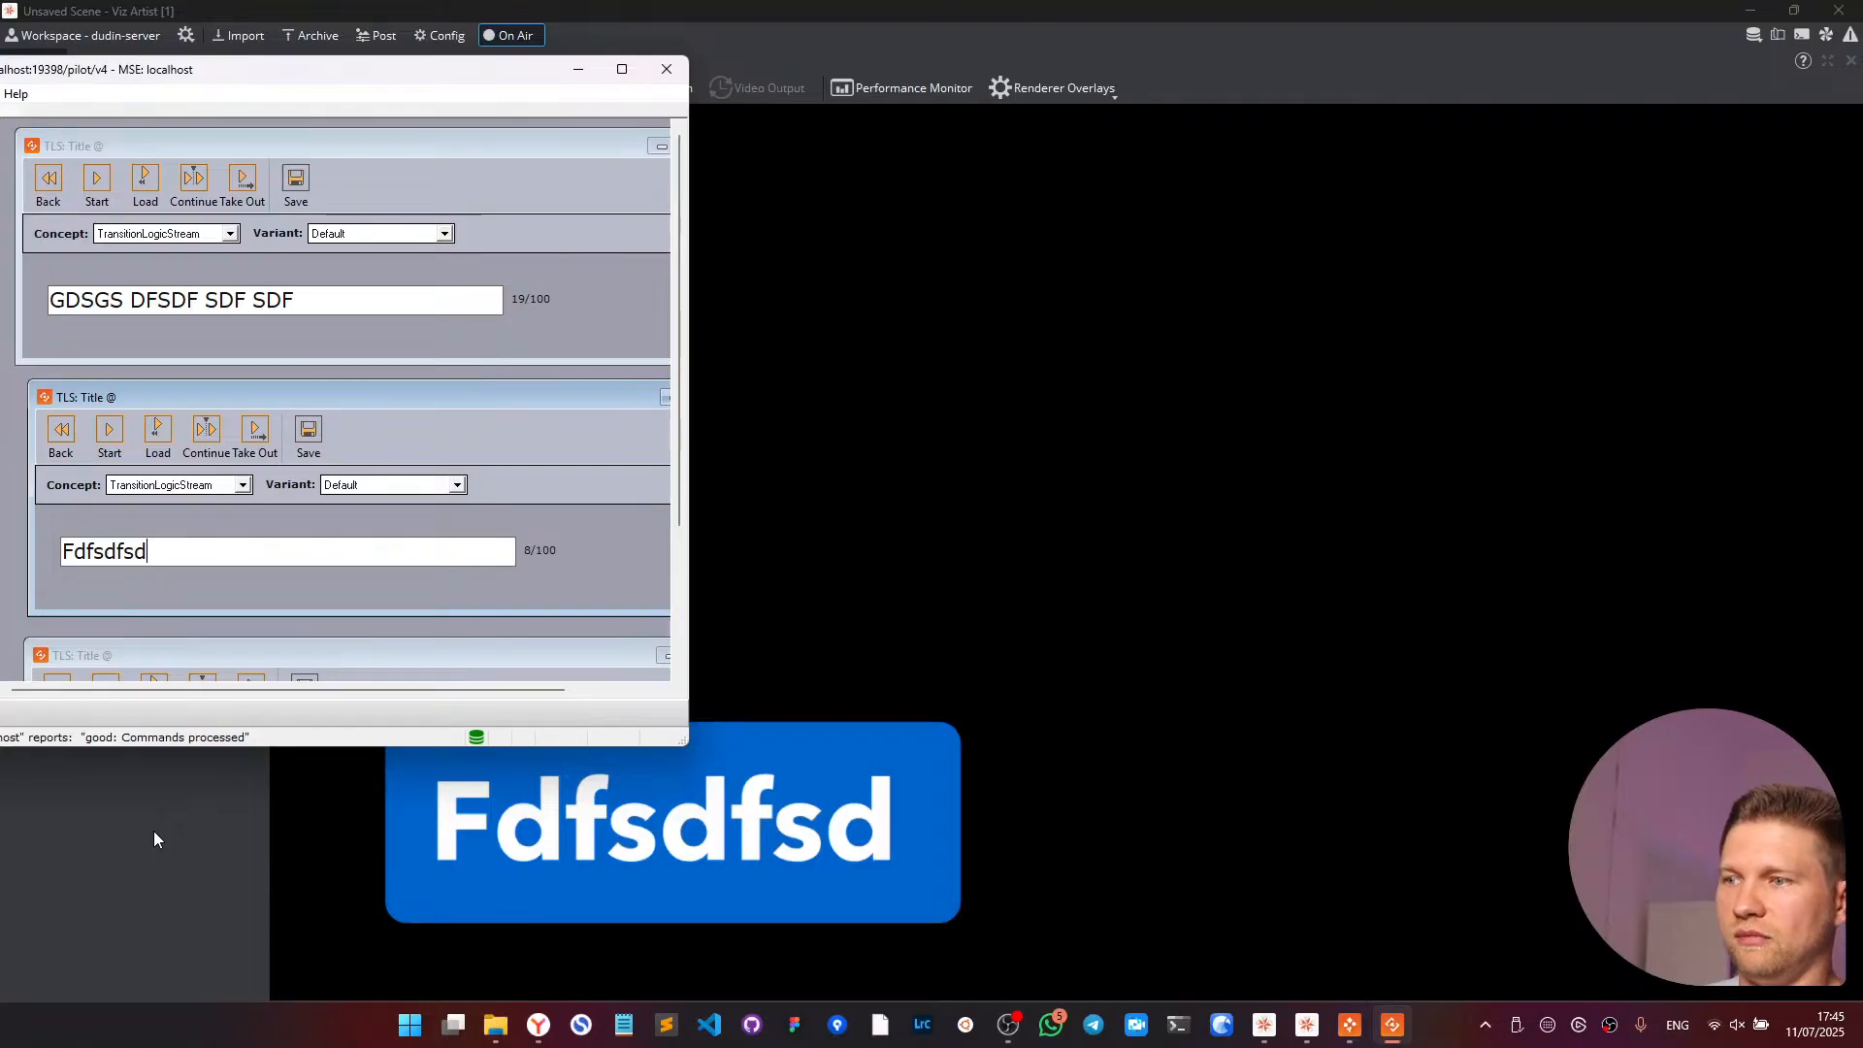
left_click(194, 183)
left_click(98, 189)
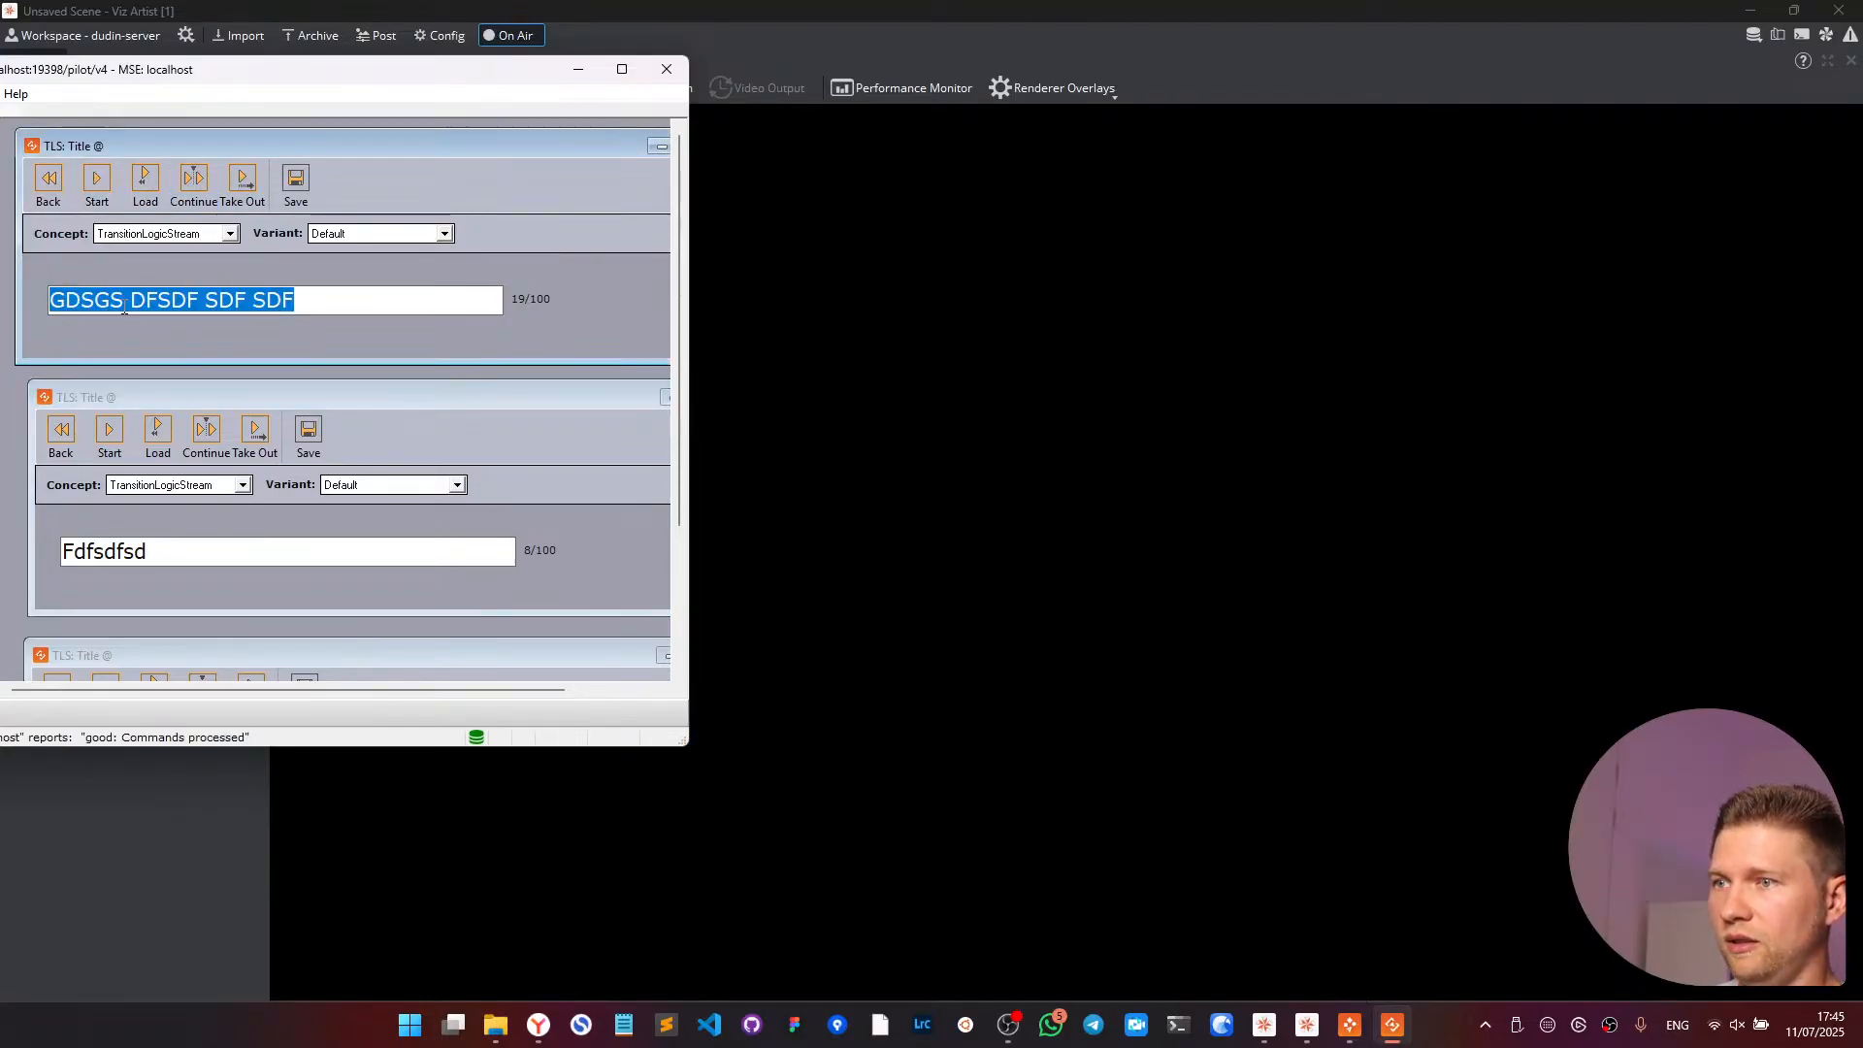
left_click(109, 432)
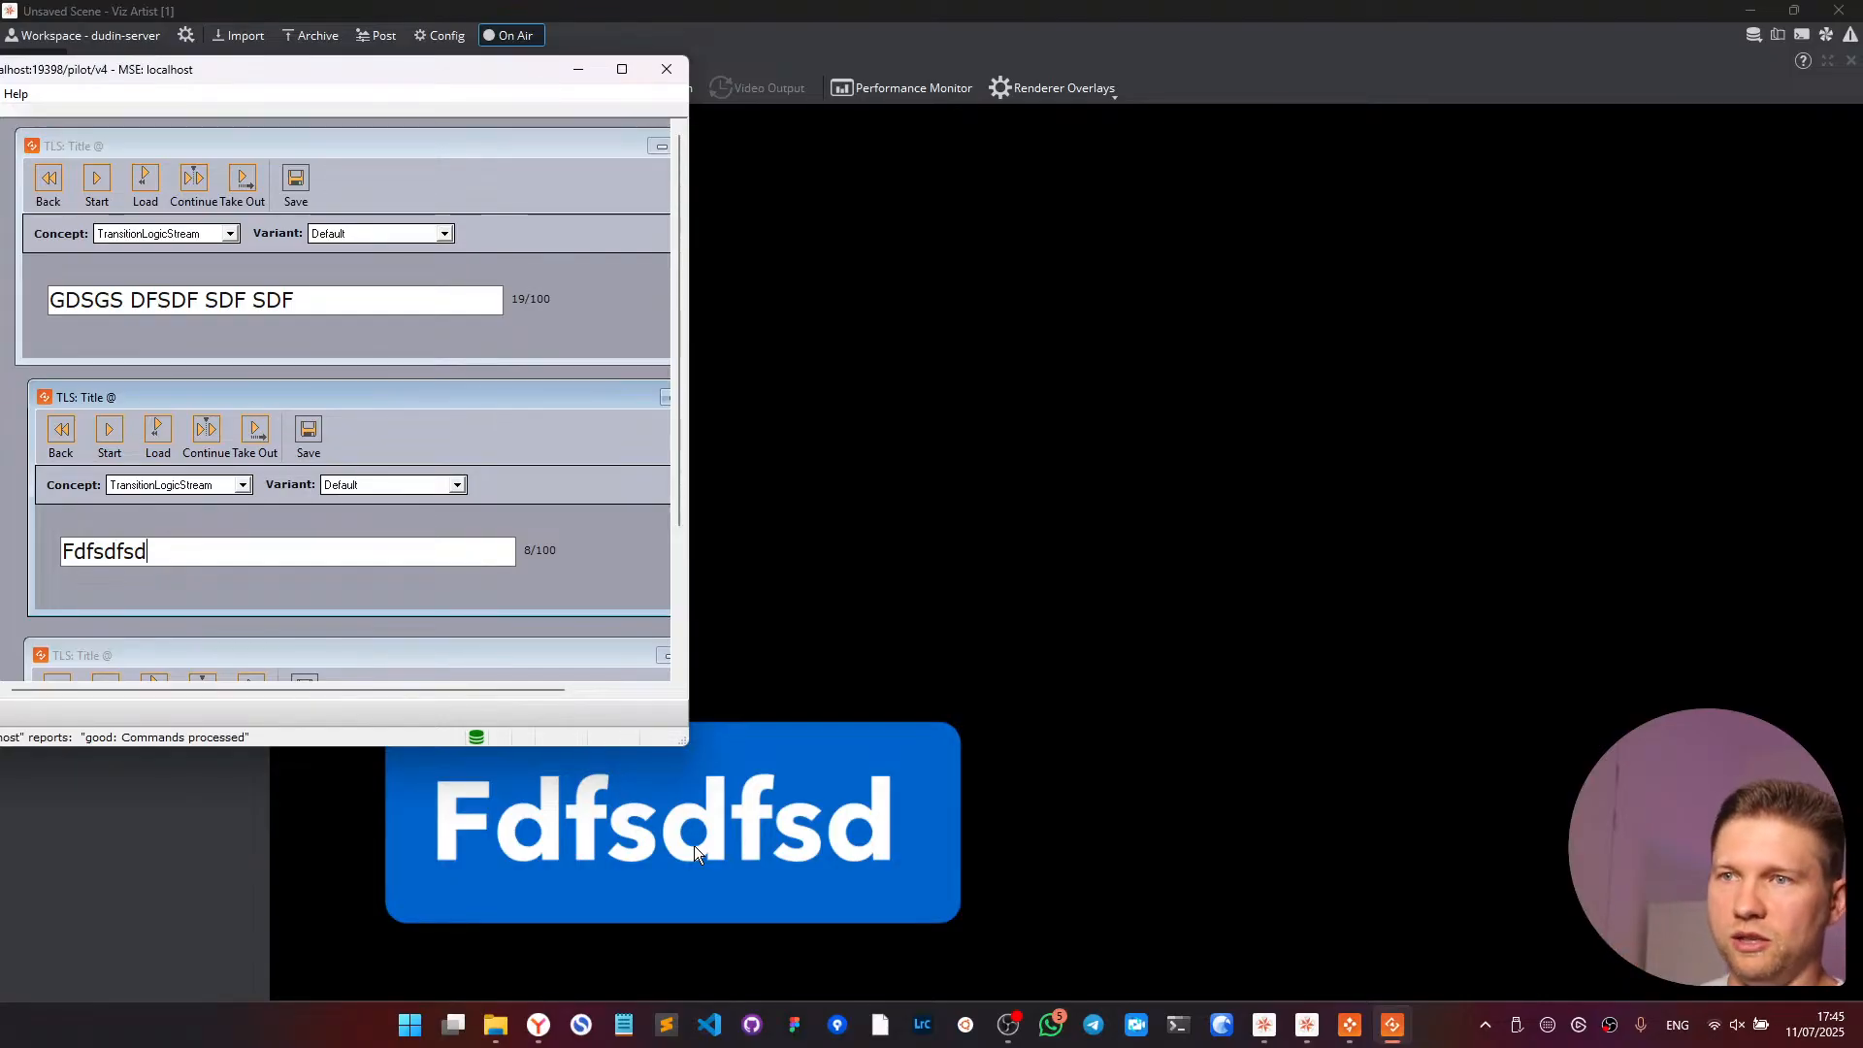
- Return to the Main scene in Viz Artist and set the title_back script's Animation inertia to 5.0
left_click(129, 869)
left_click(78, 35)
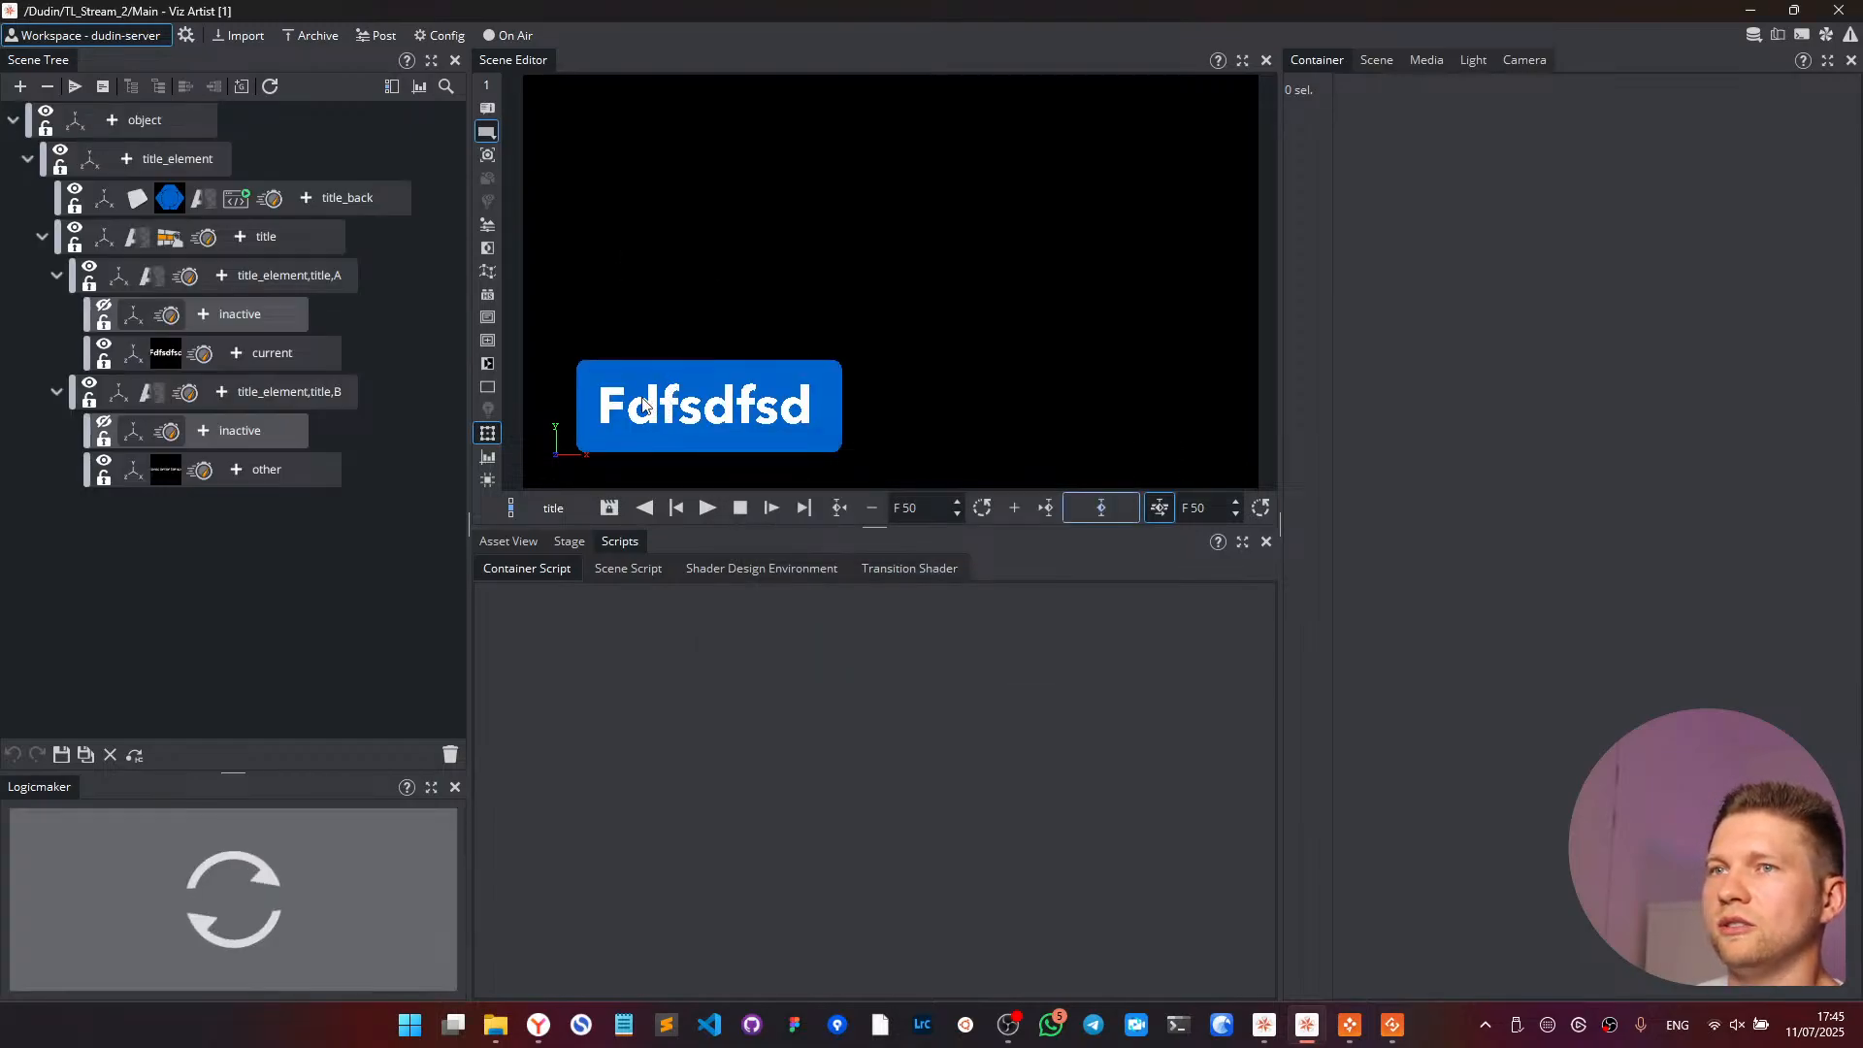
left_click(231, 200)
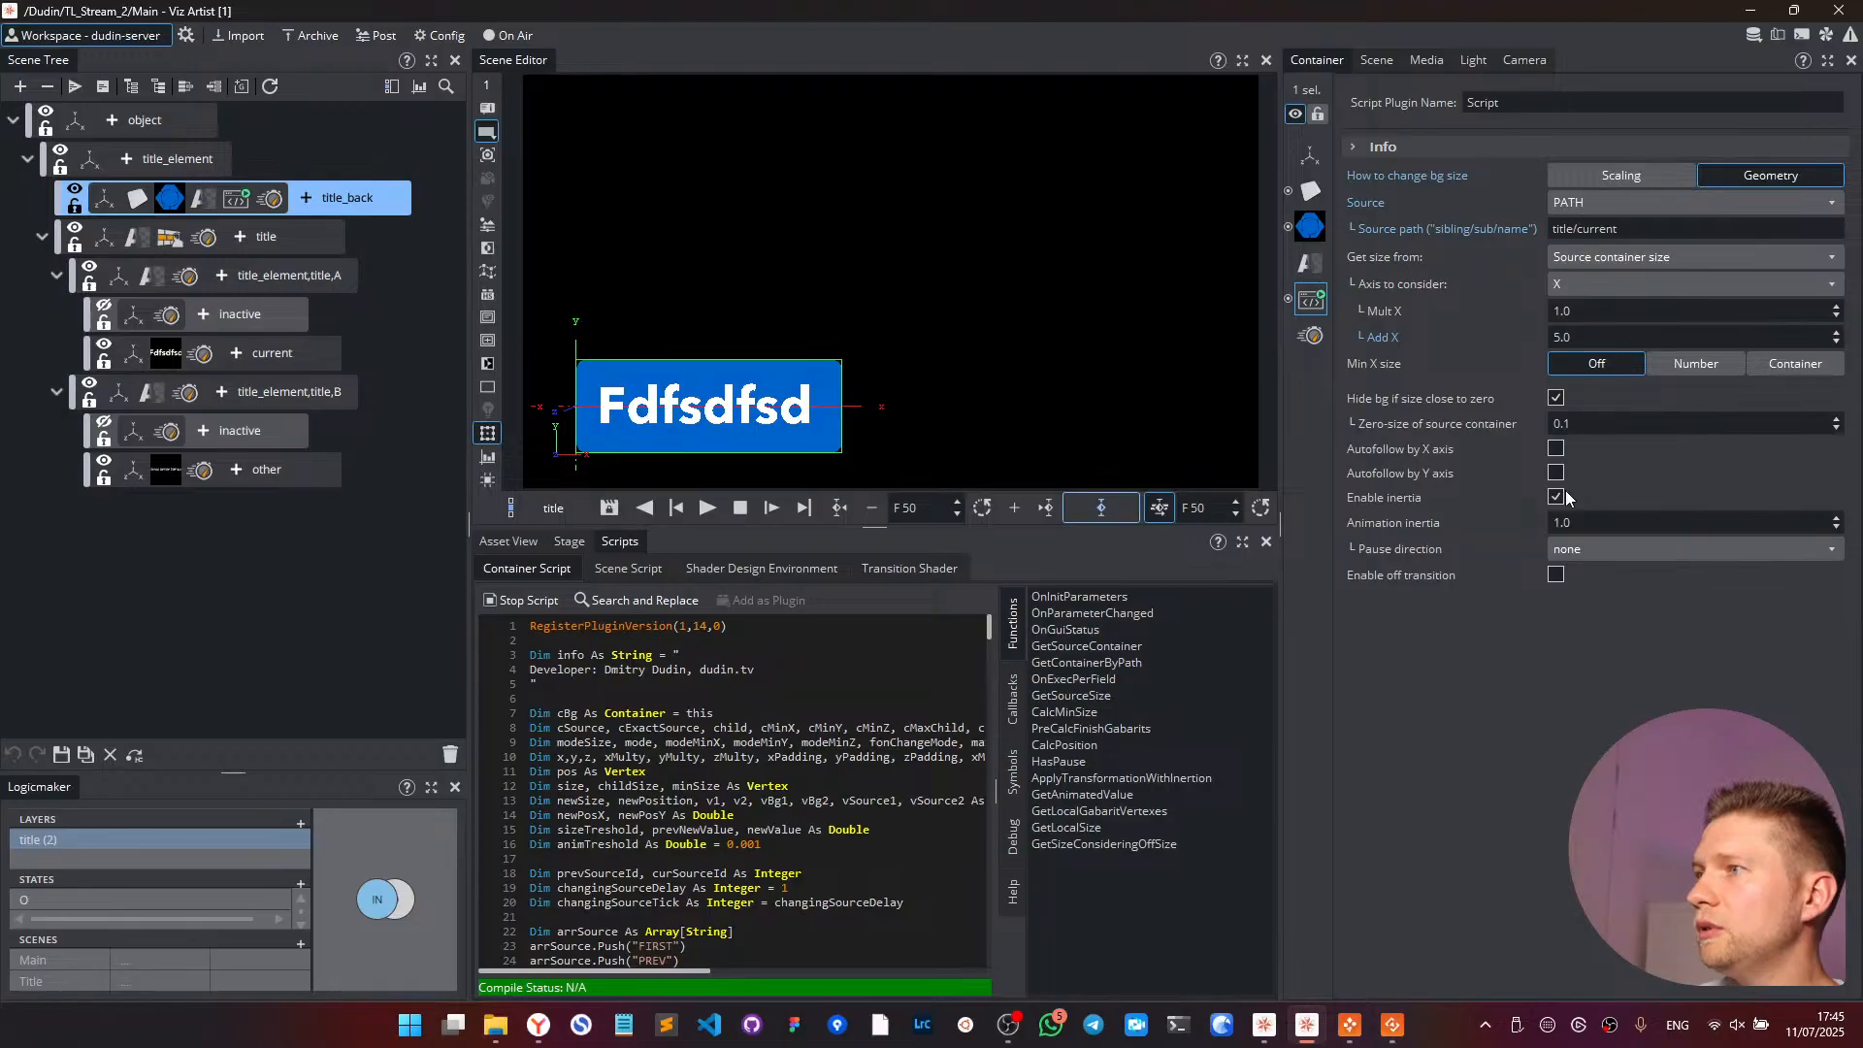
left_click_drag(1574, 522, 1615, 519)
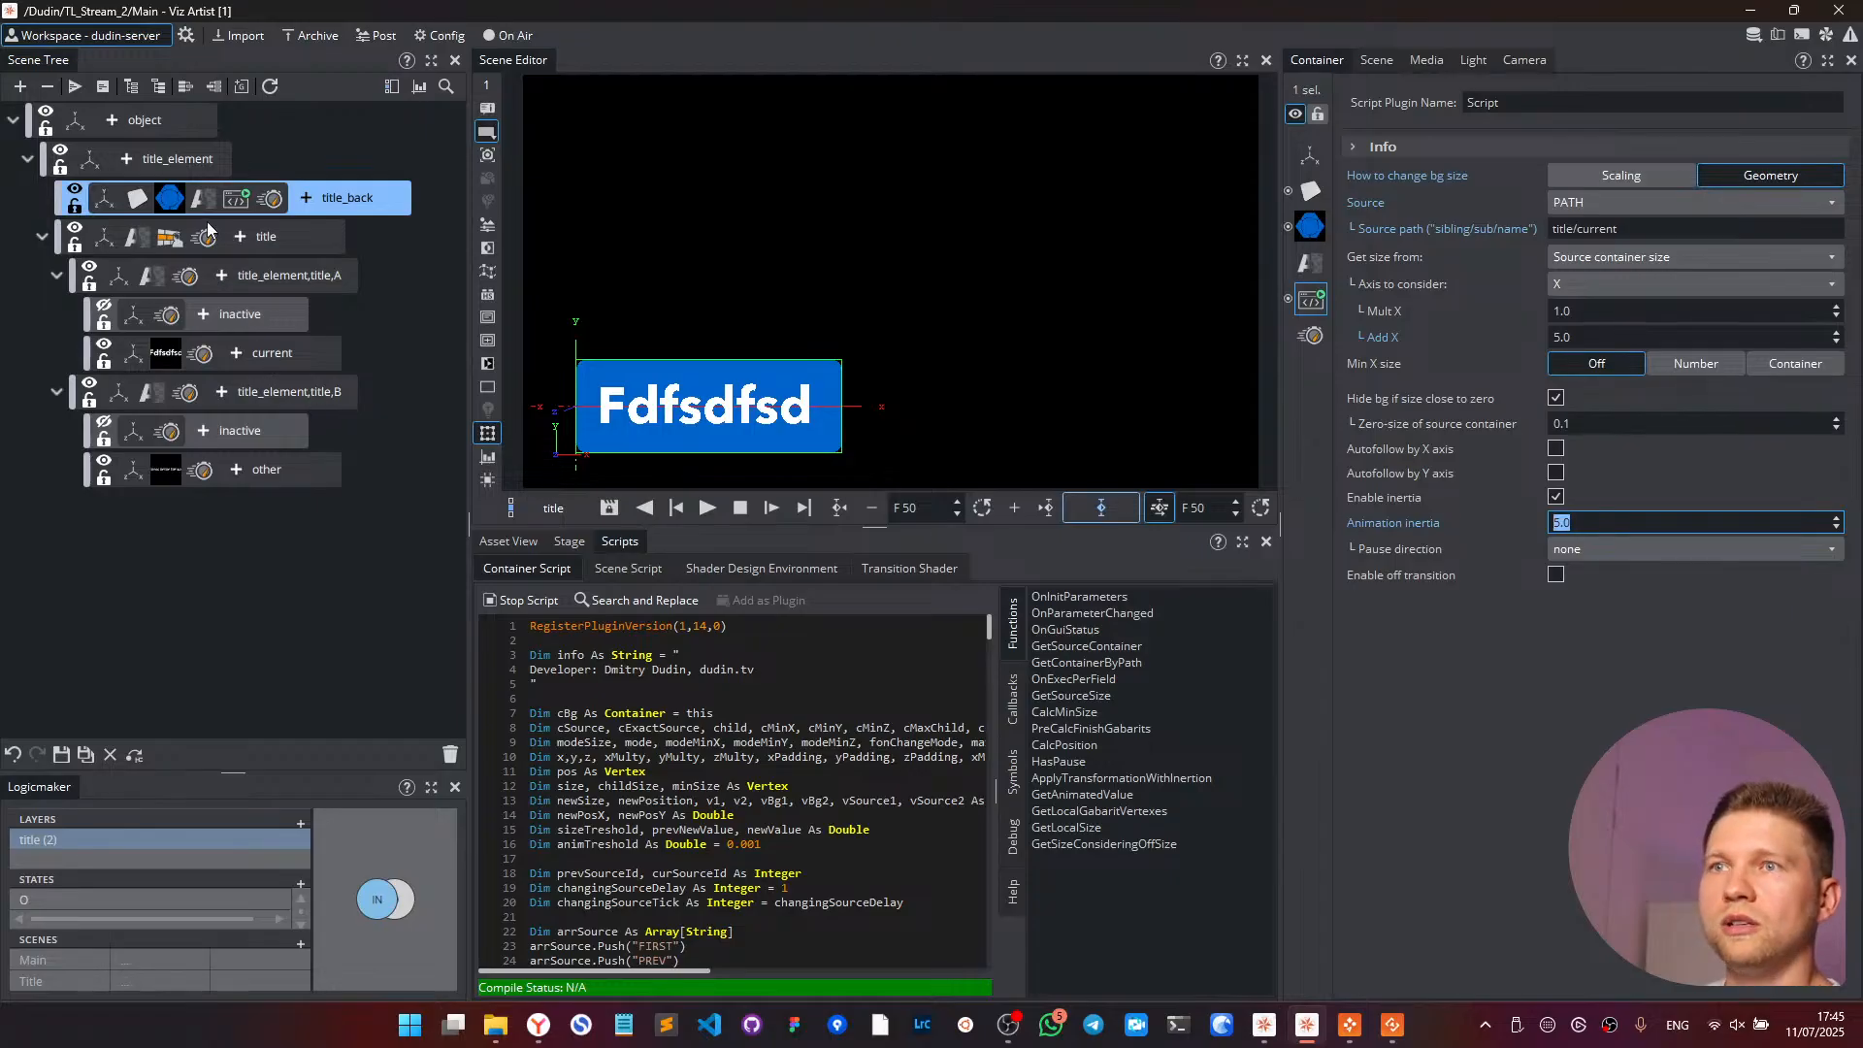
- Switch the title's Toggle object back and forth several times to preview the background's resize animation
left_click(172, 239)
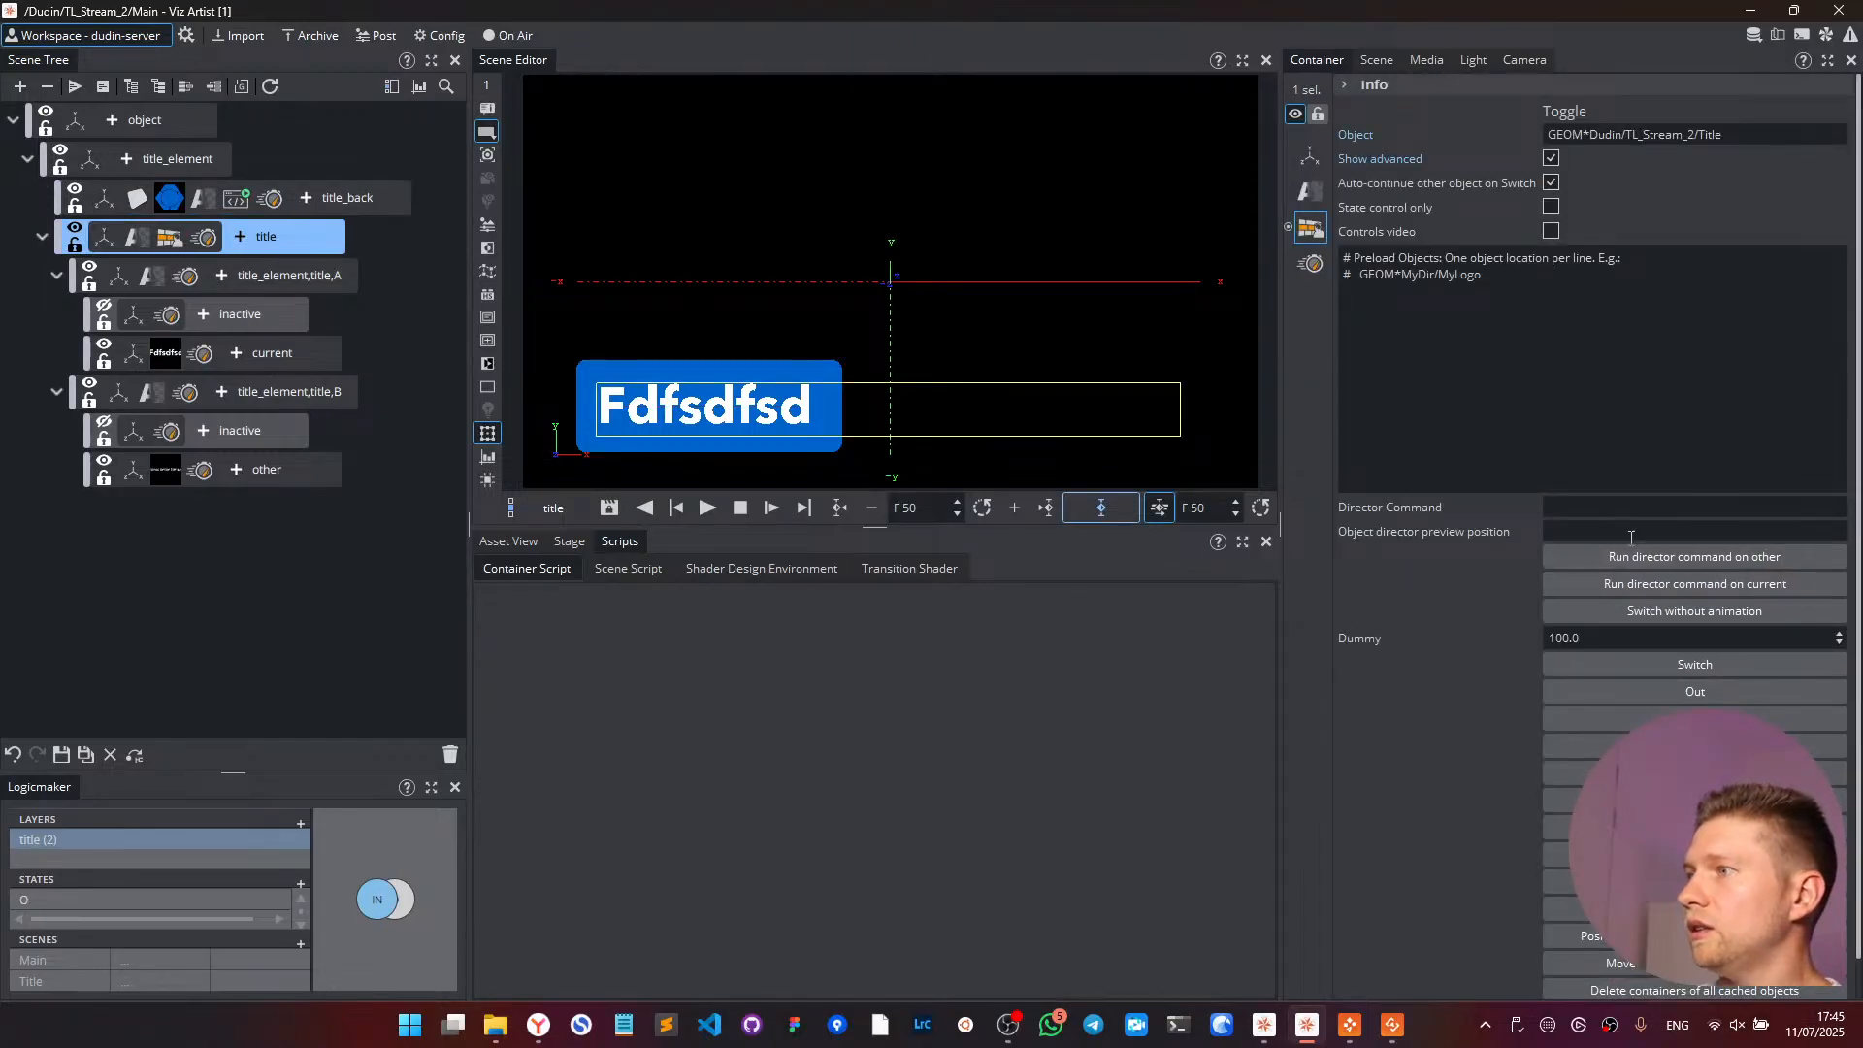
left_click(1701, 670)
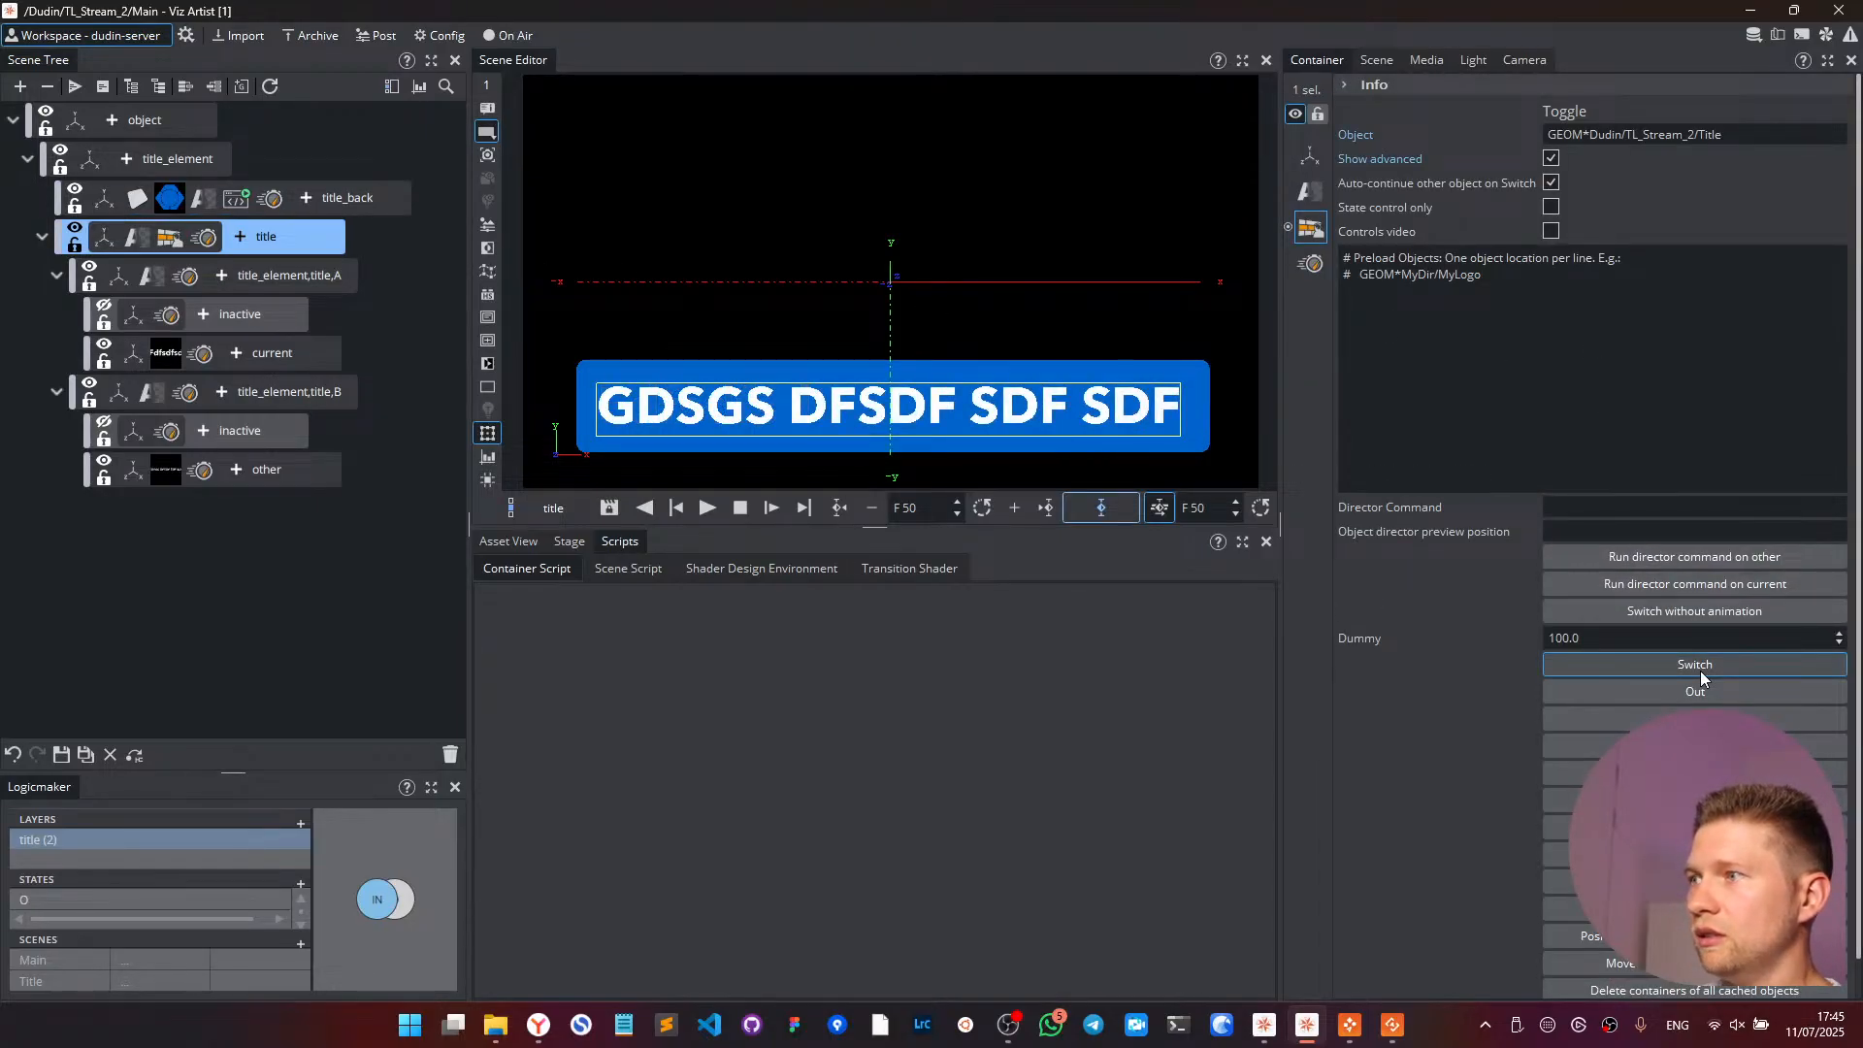
left_click(1699, 669)
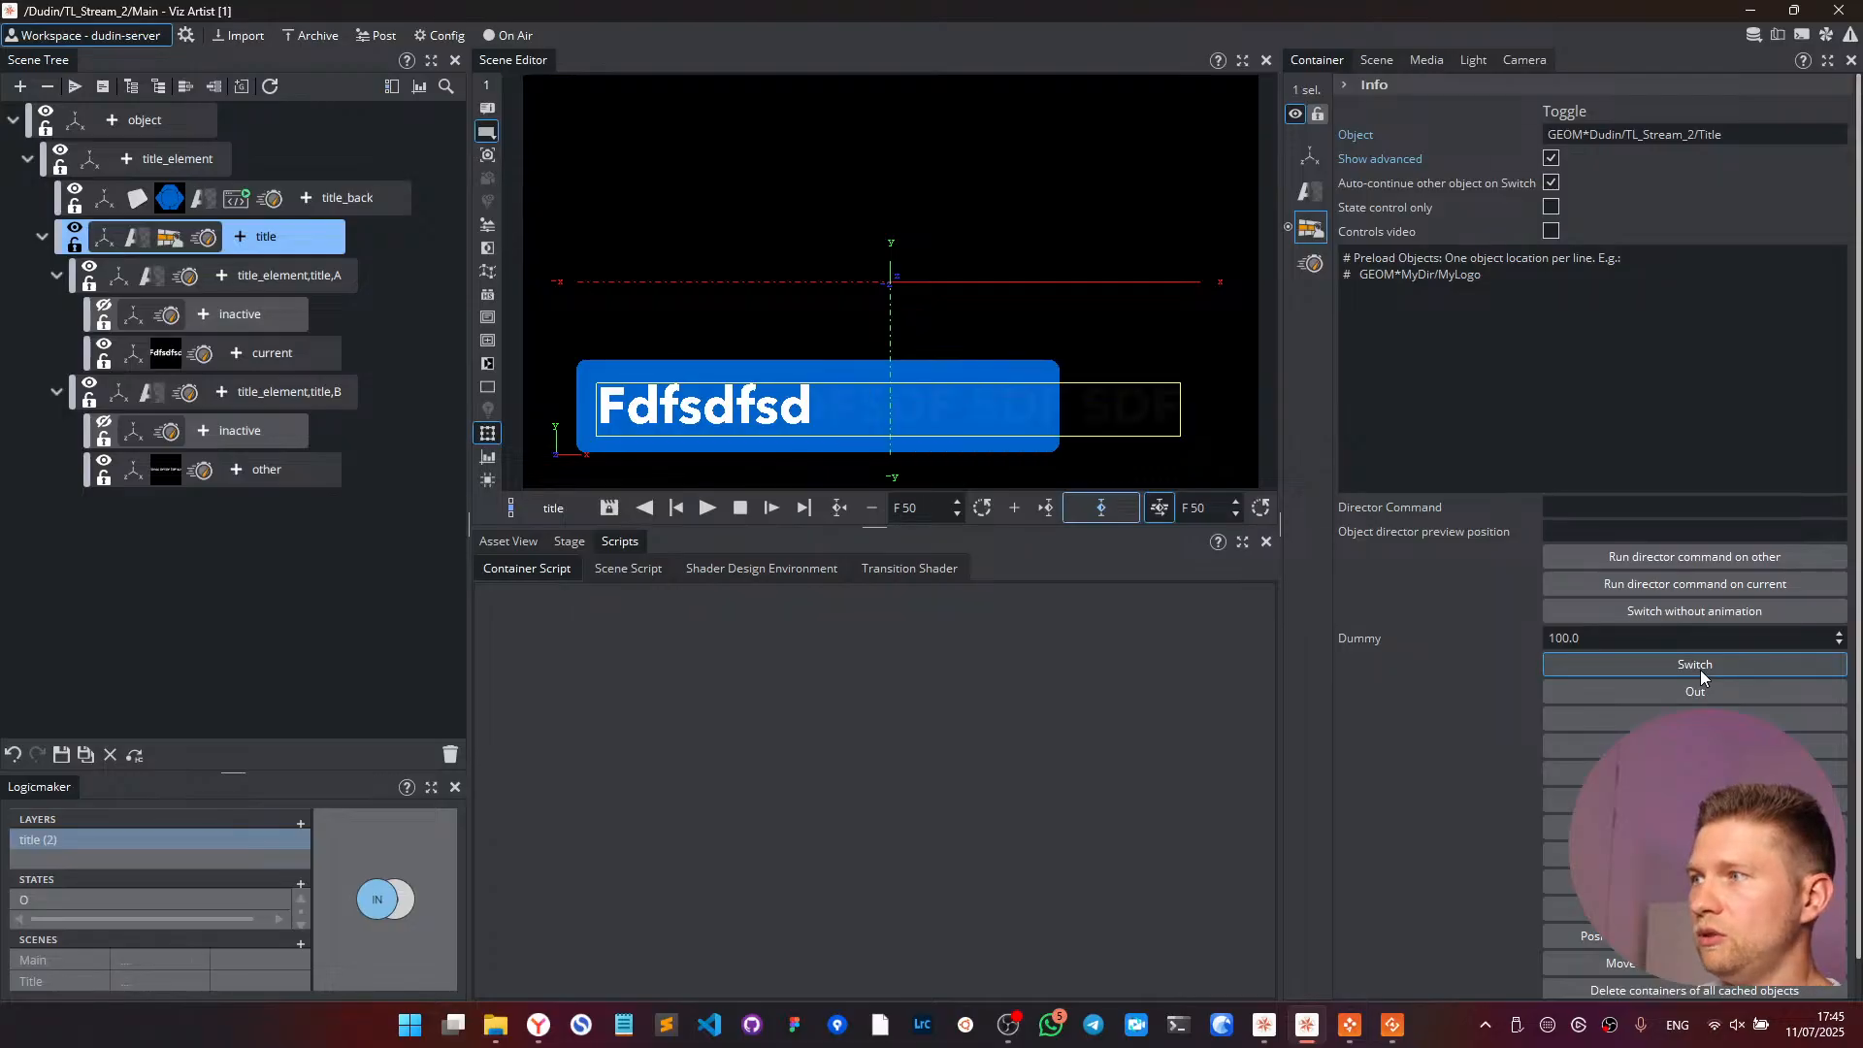
left_click(1700, 670)
left_click(1699, 666)
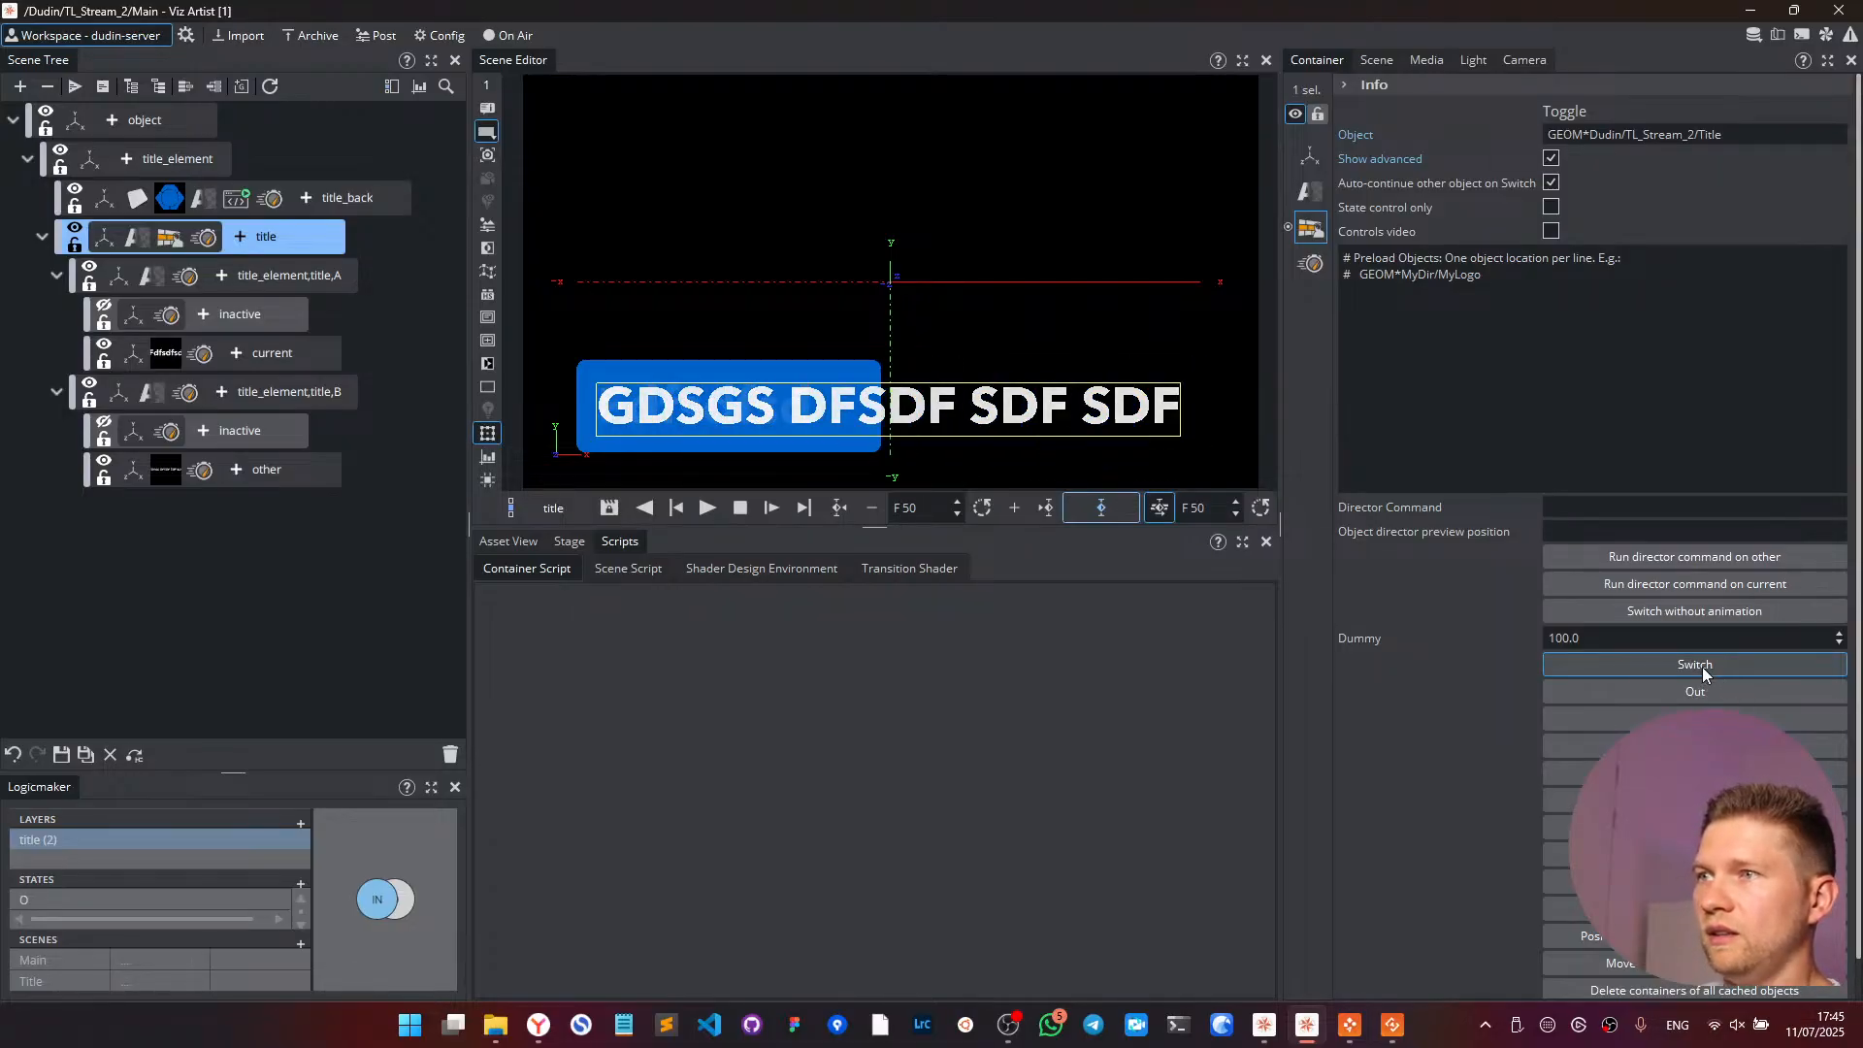
- Keep alternating the title between GDSGS DFSDF SDF SDF and Fdfsdfsd to compare how the background grows and shrinks with the text
left_click(1702, 666)
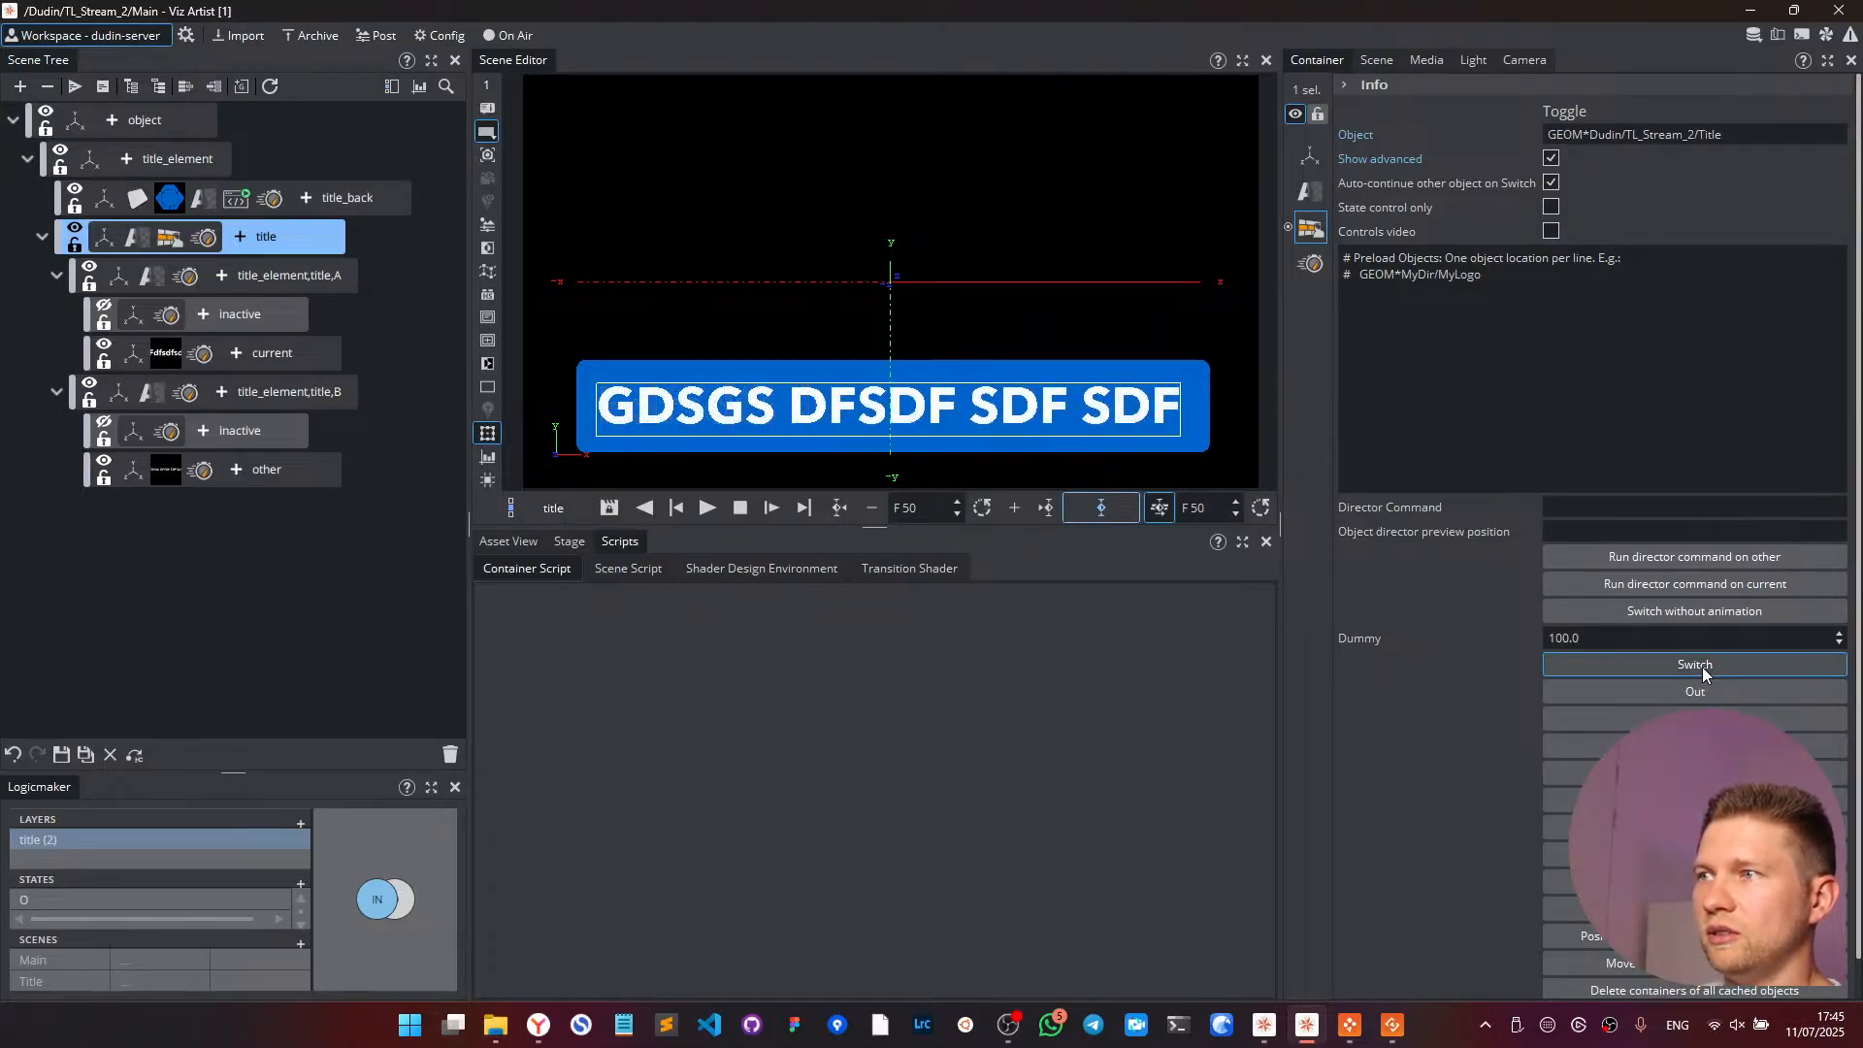
left_click(1701, 666)
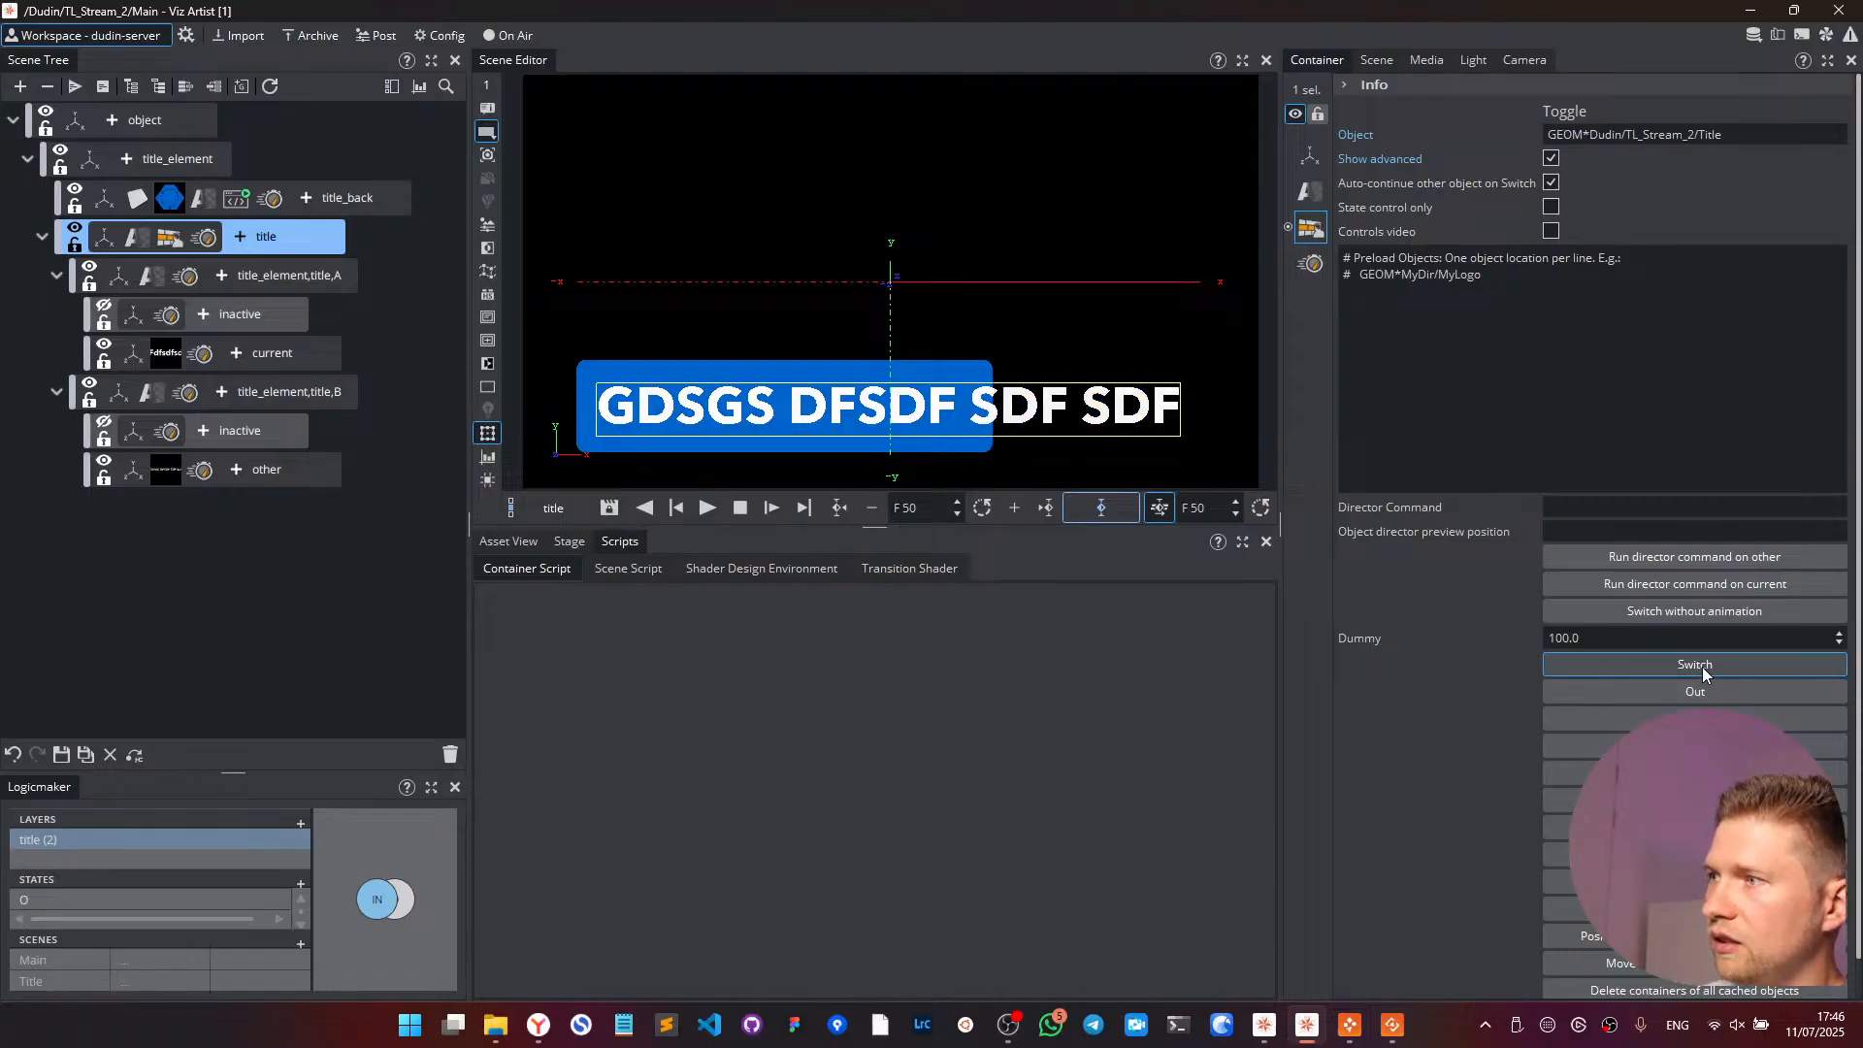
left_click(1702, 667)
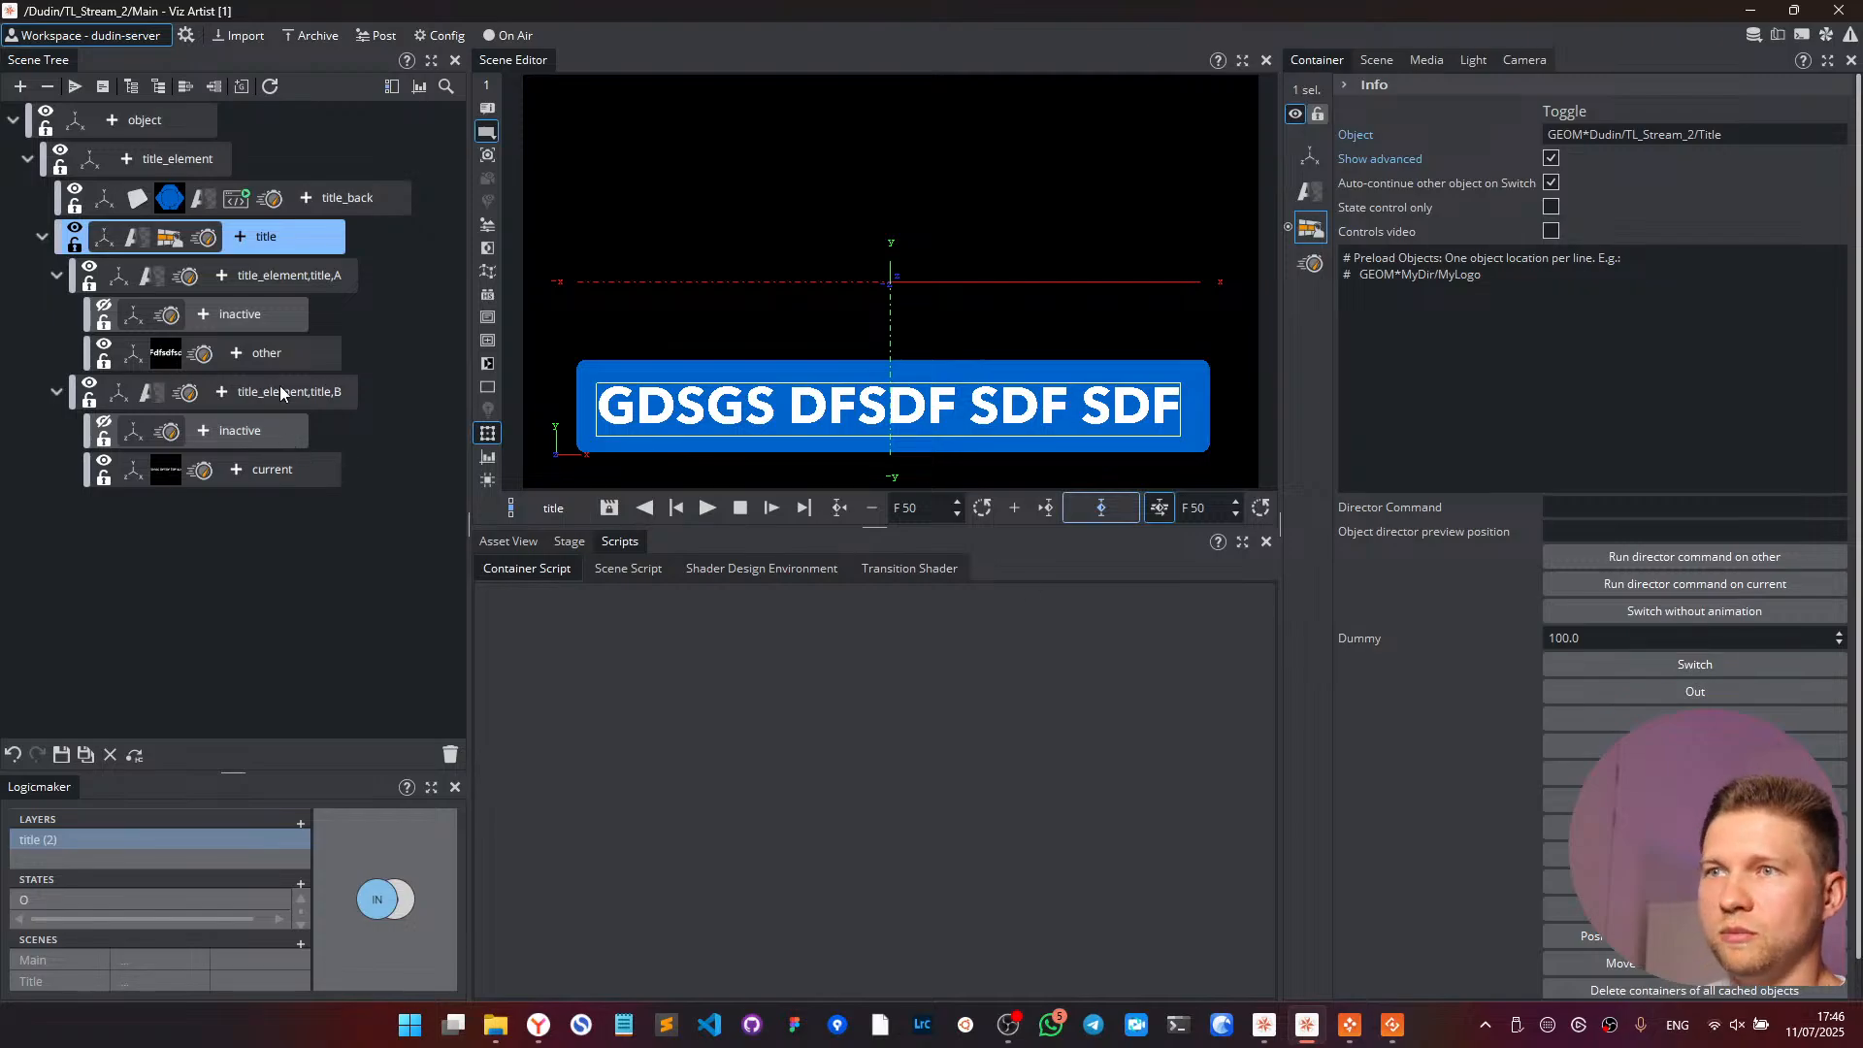
left_click(1731, 665)
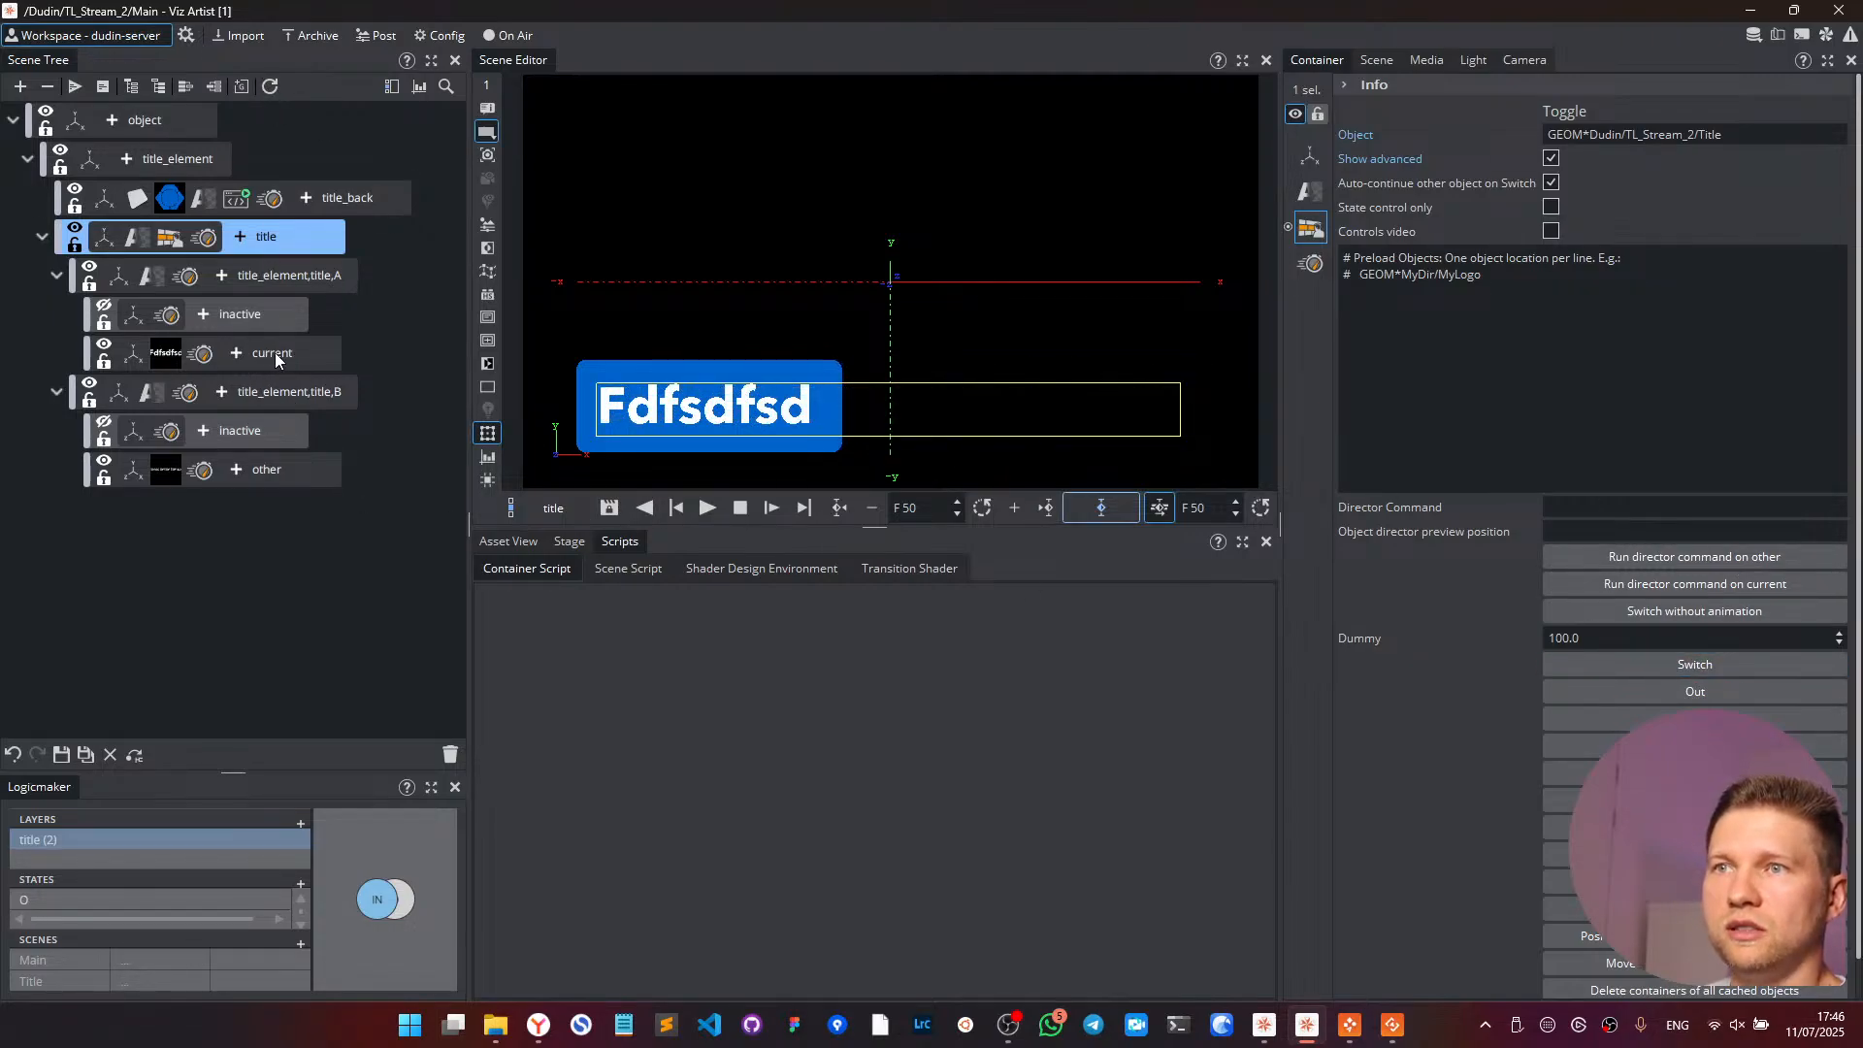
left_click(1713, 662)
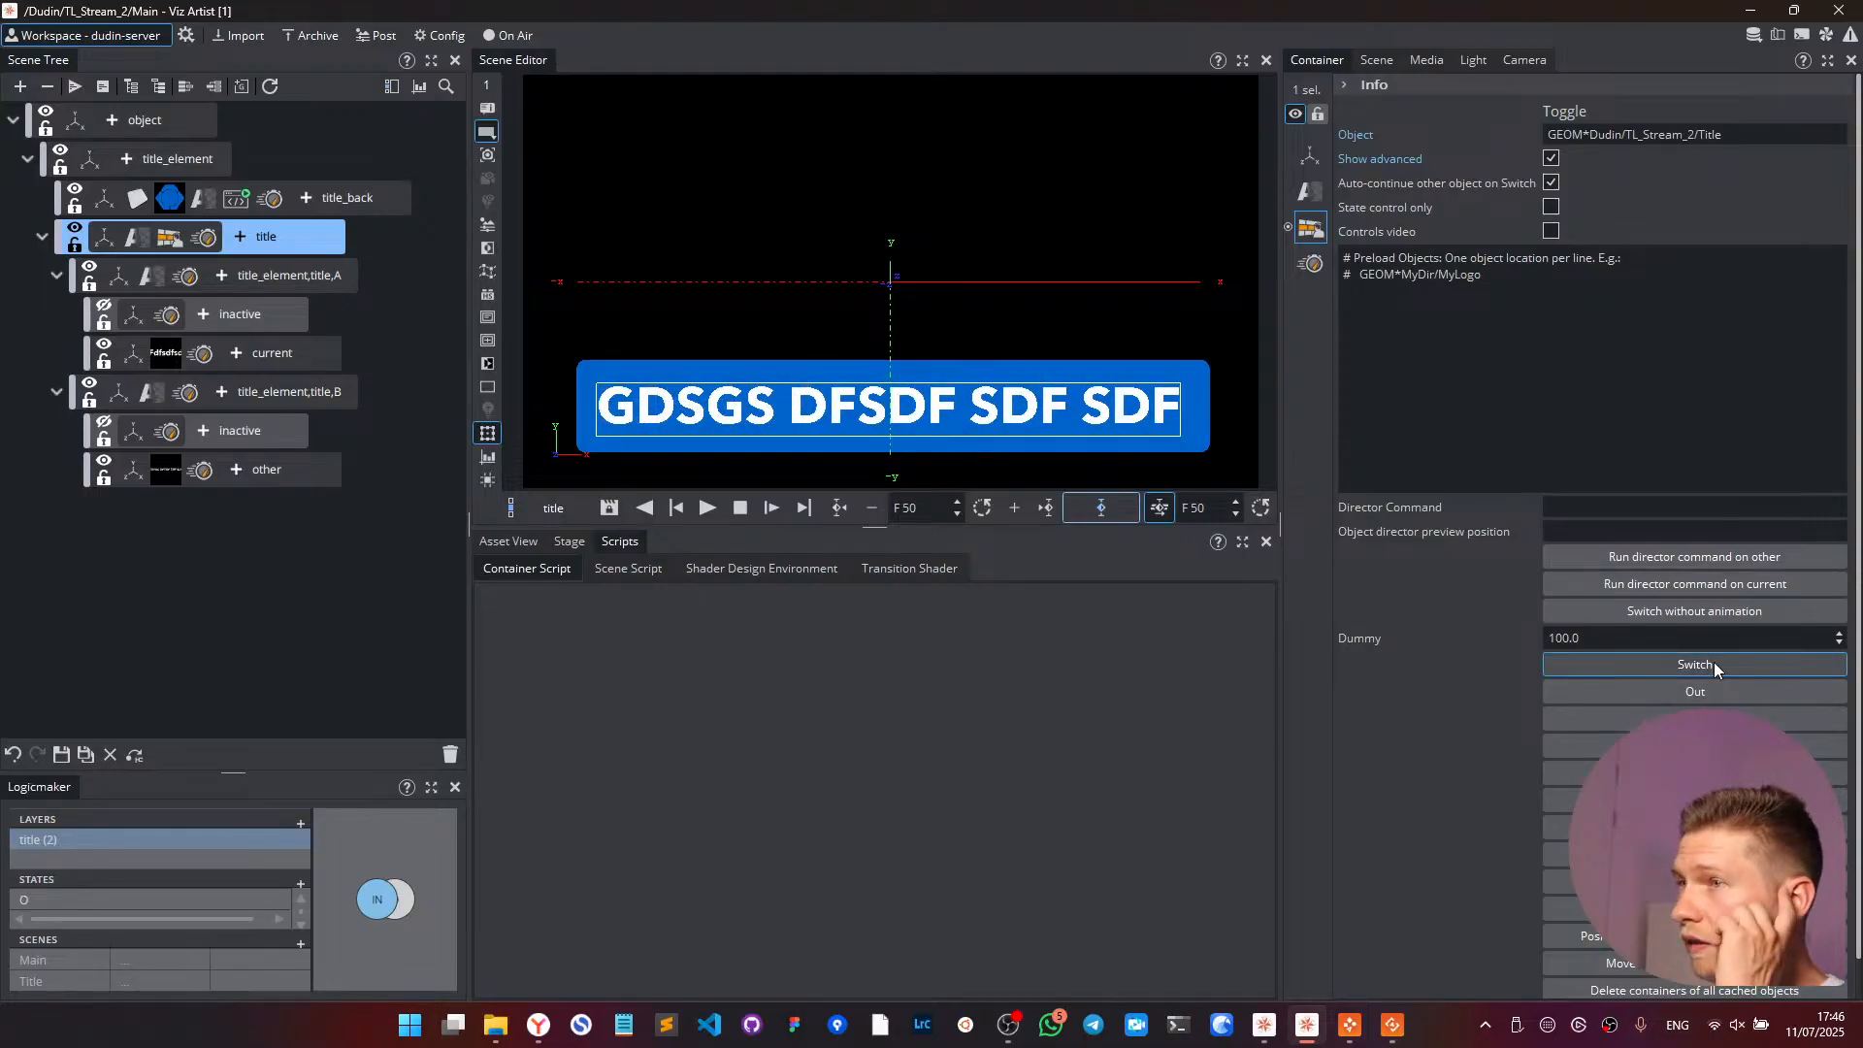
left_click(1713, 661)
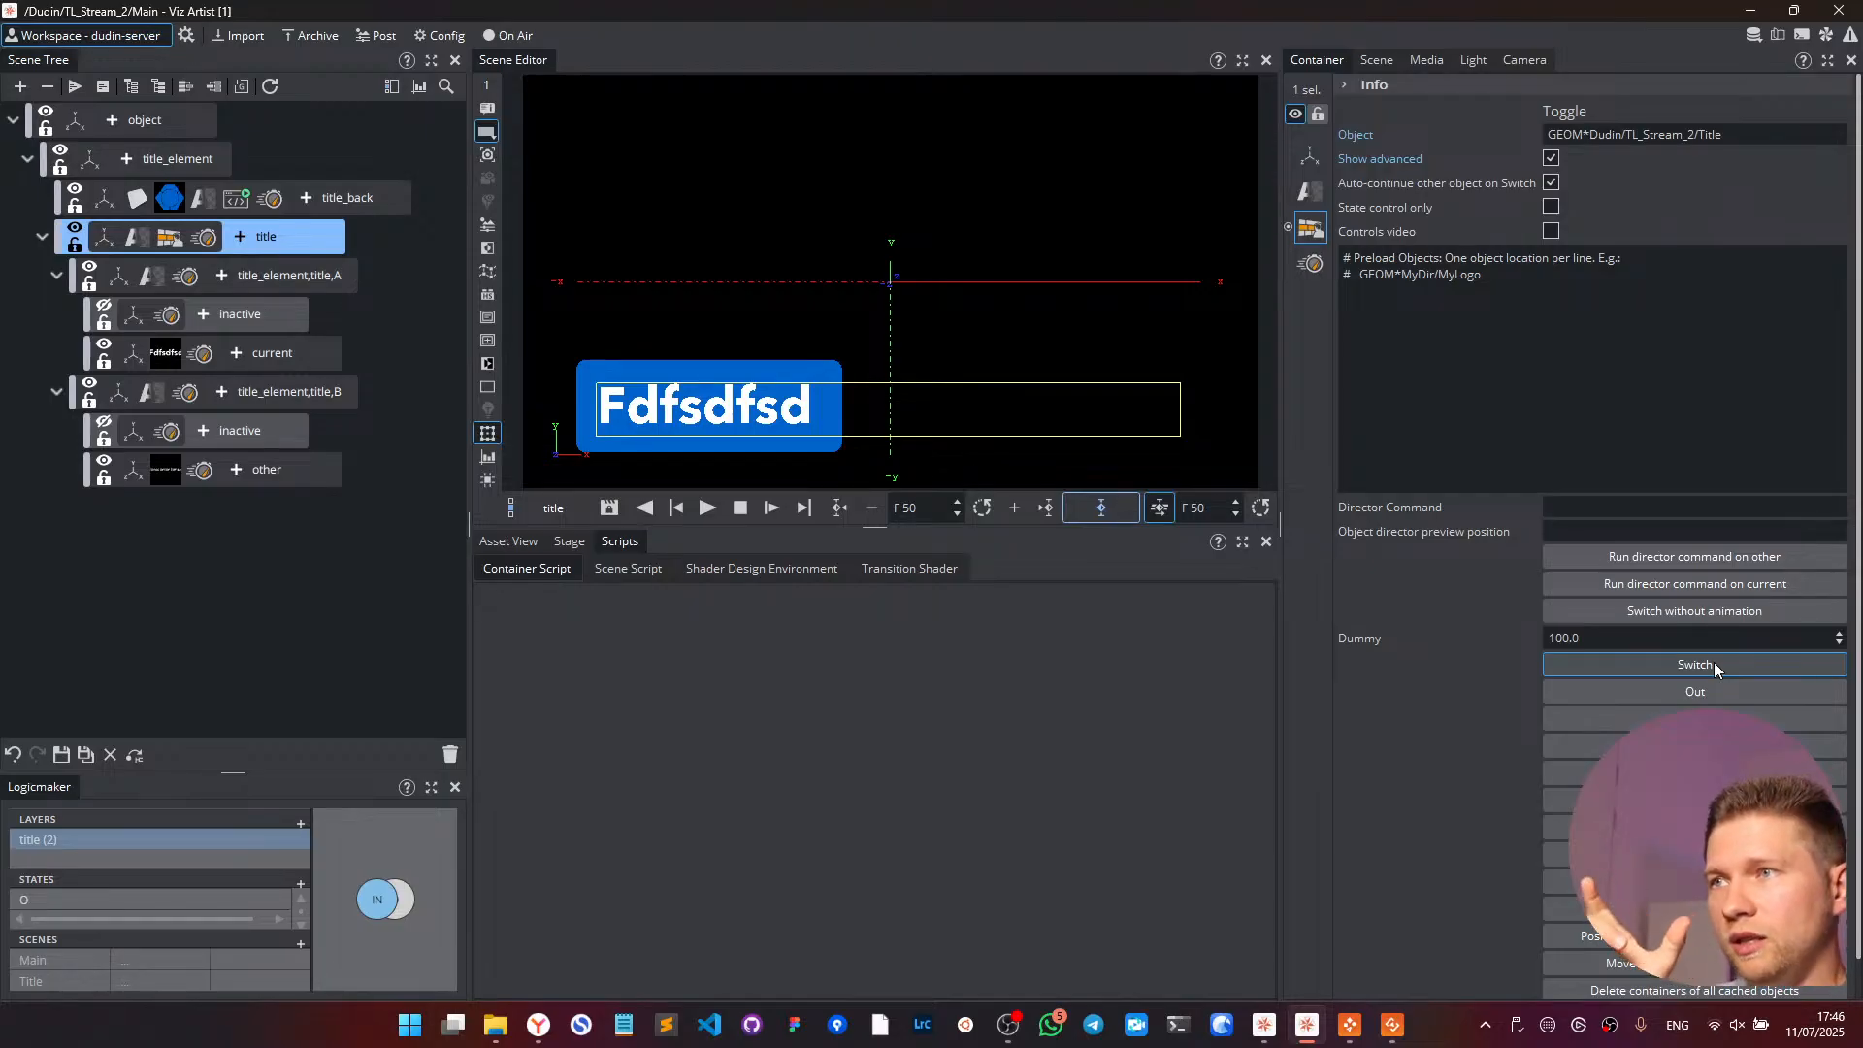
left_click(1713, 663)
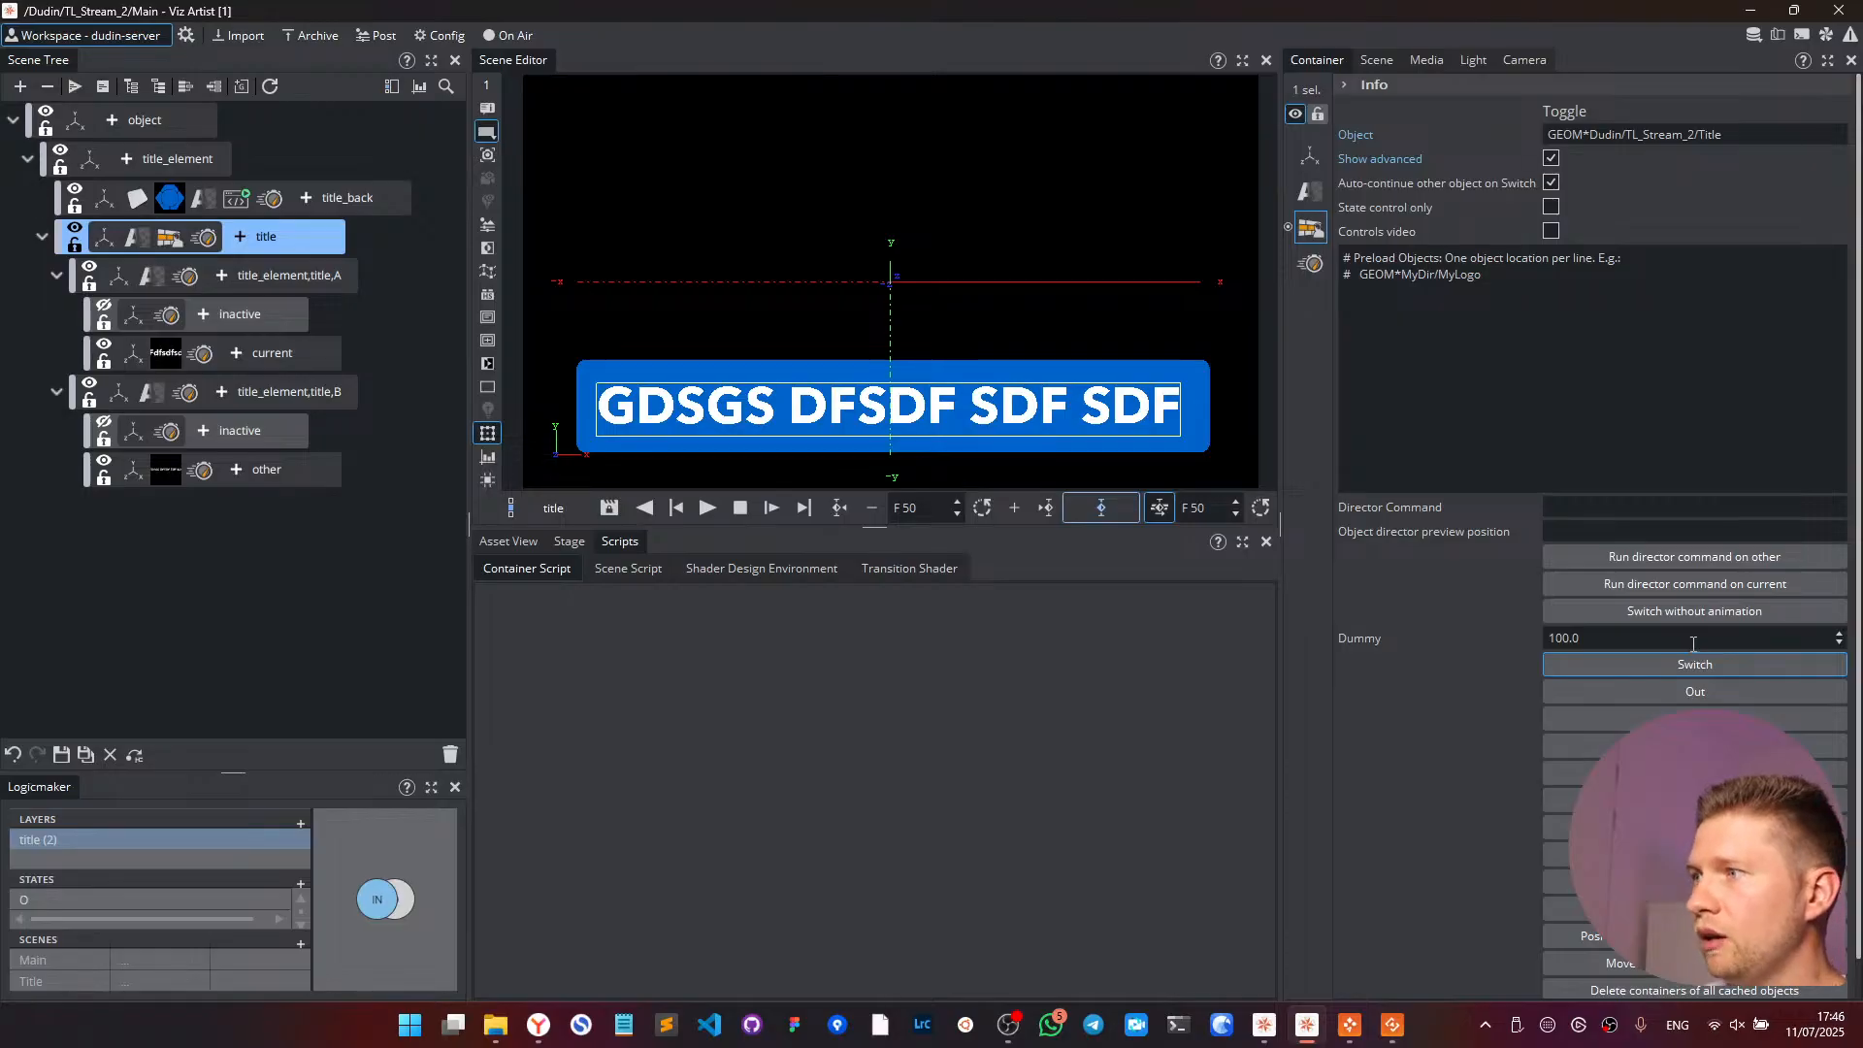
left_click(1687, 665)
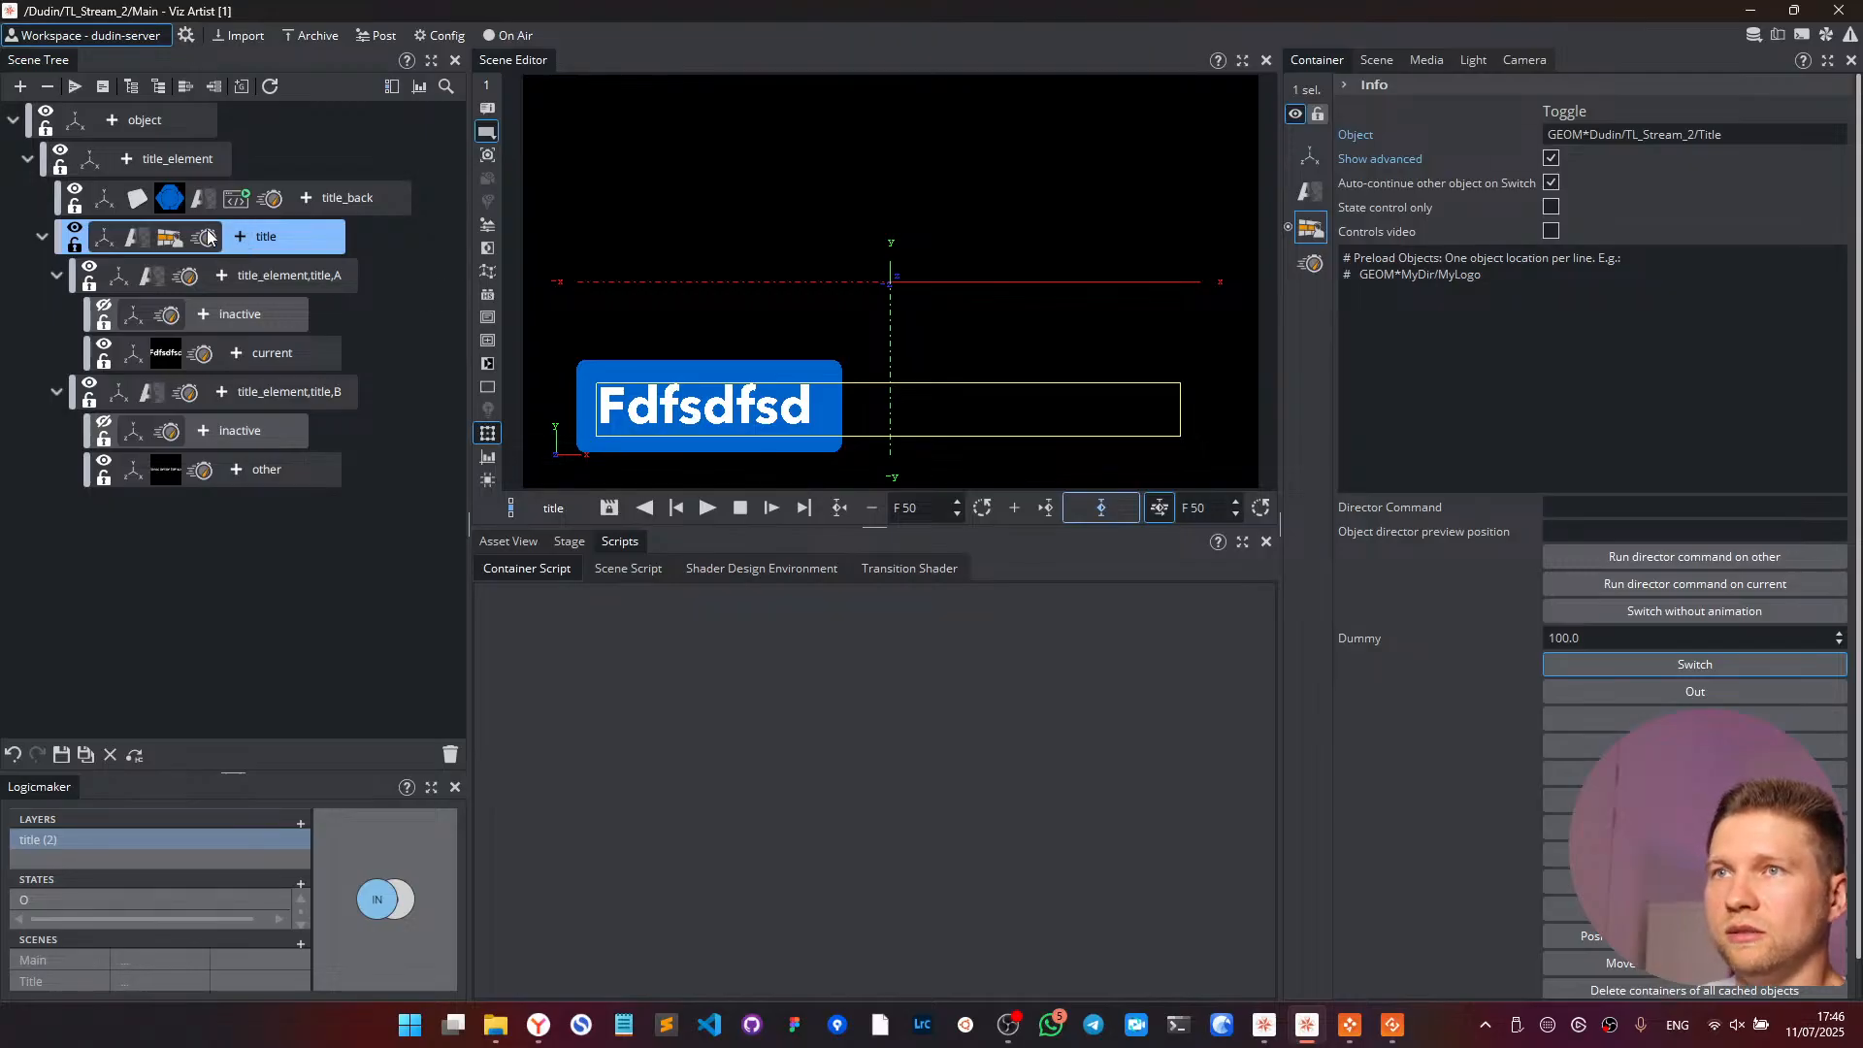
- In the title_back script, set Pause direction to >< and its pause to 50 frames
left_click(236, 198)
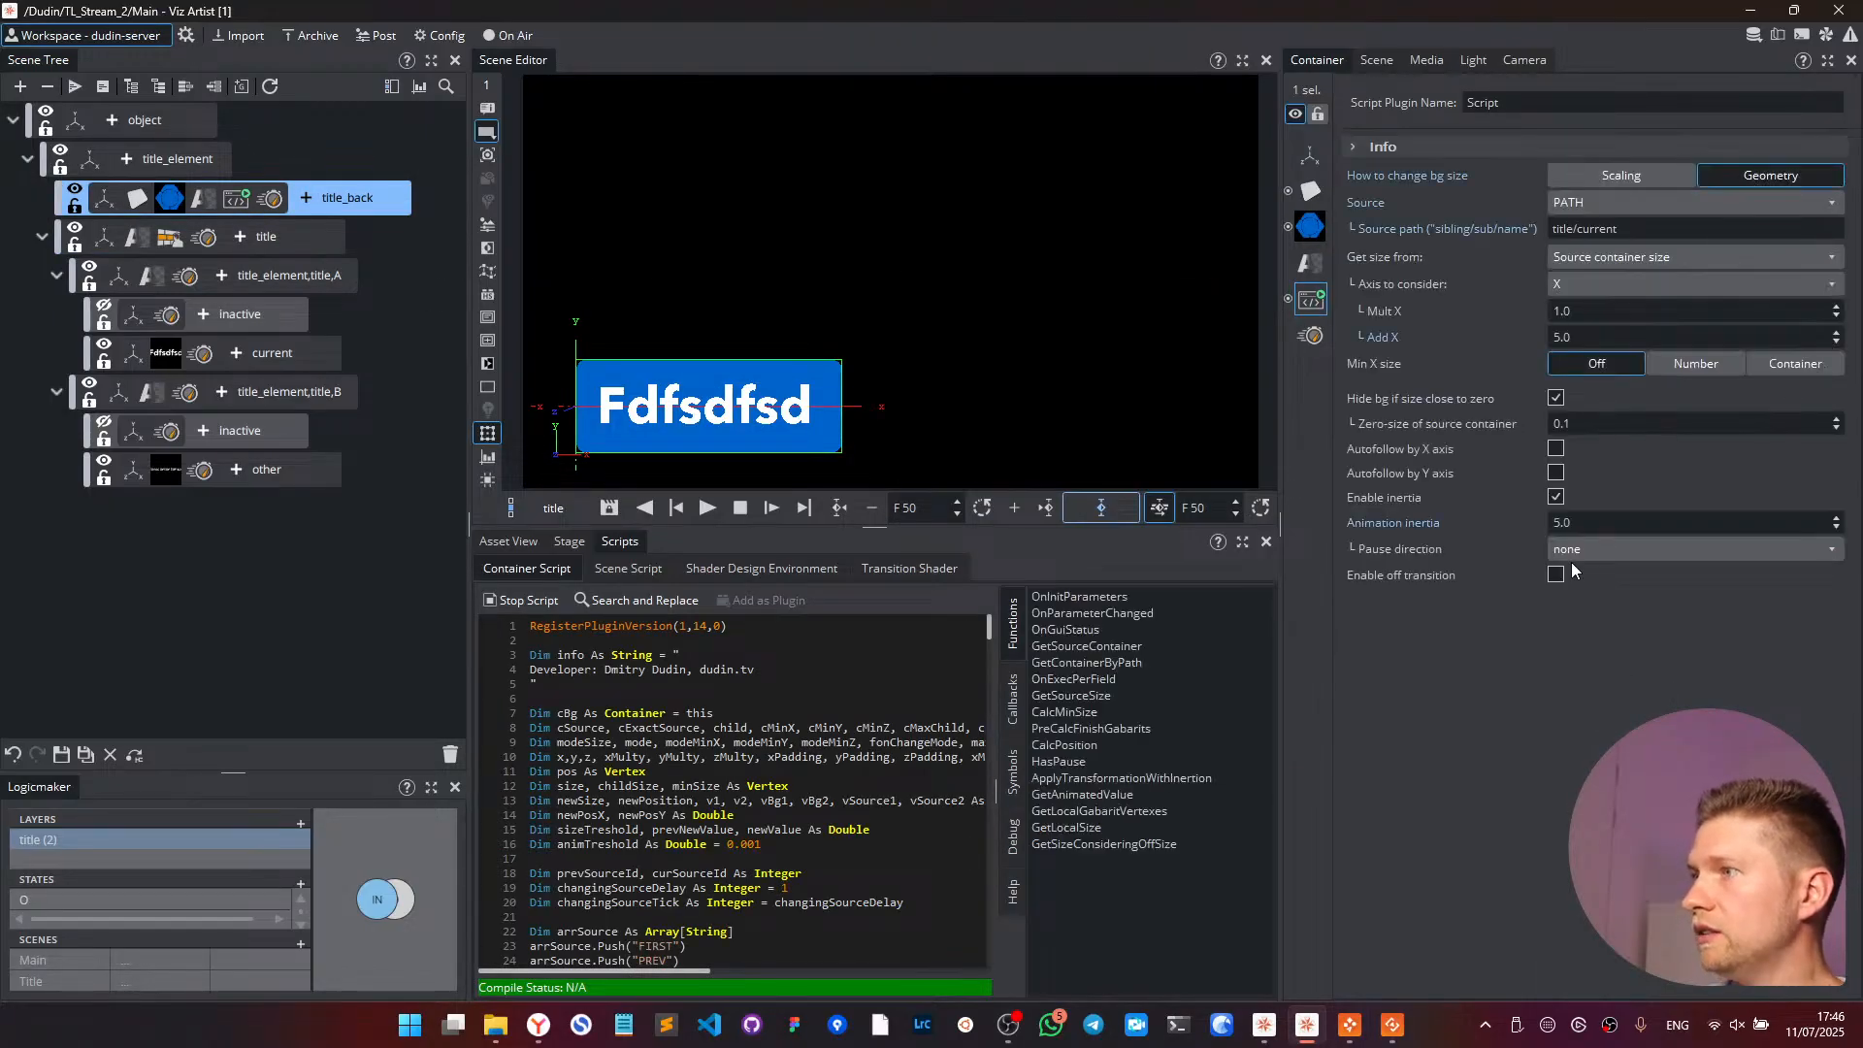
left_click(1586, 551)
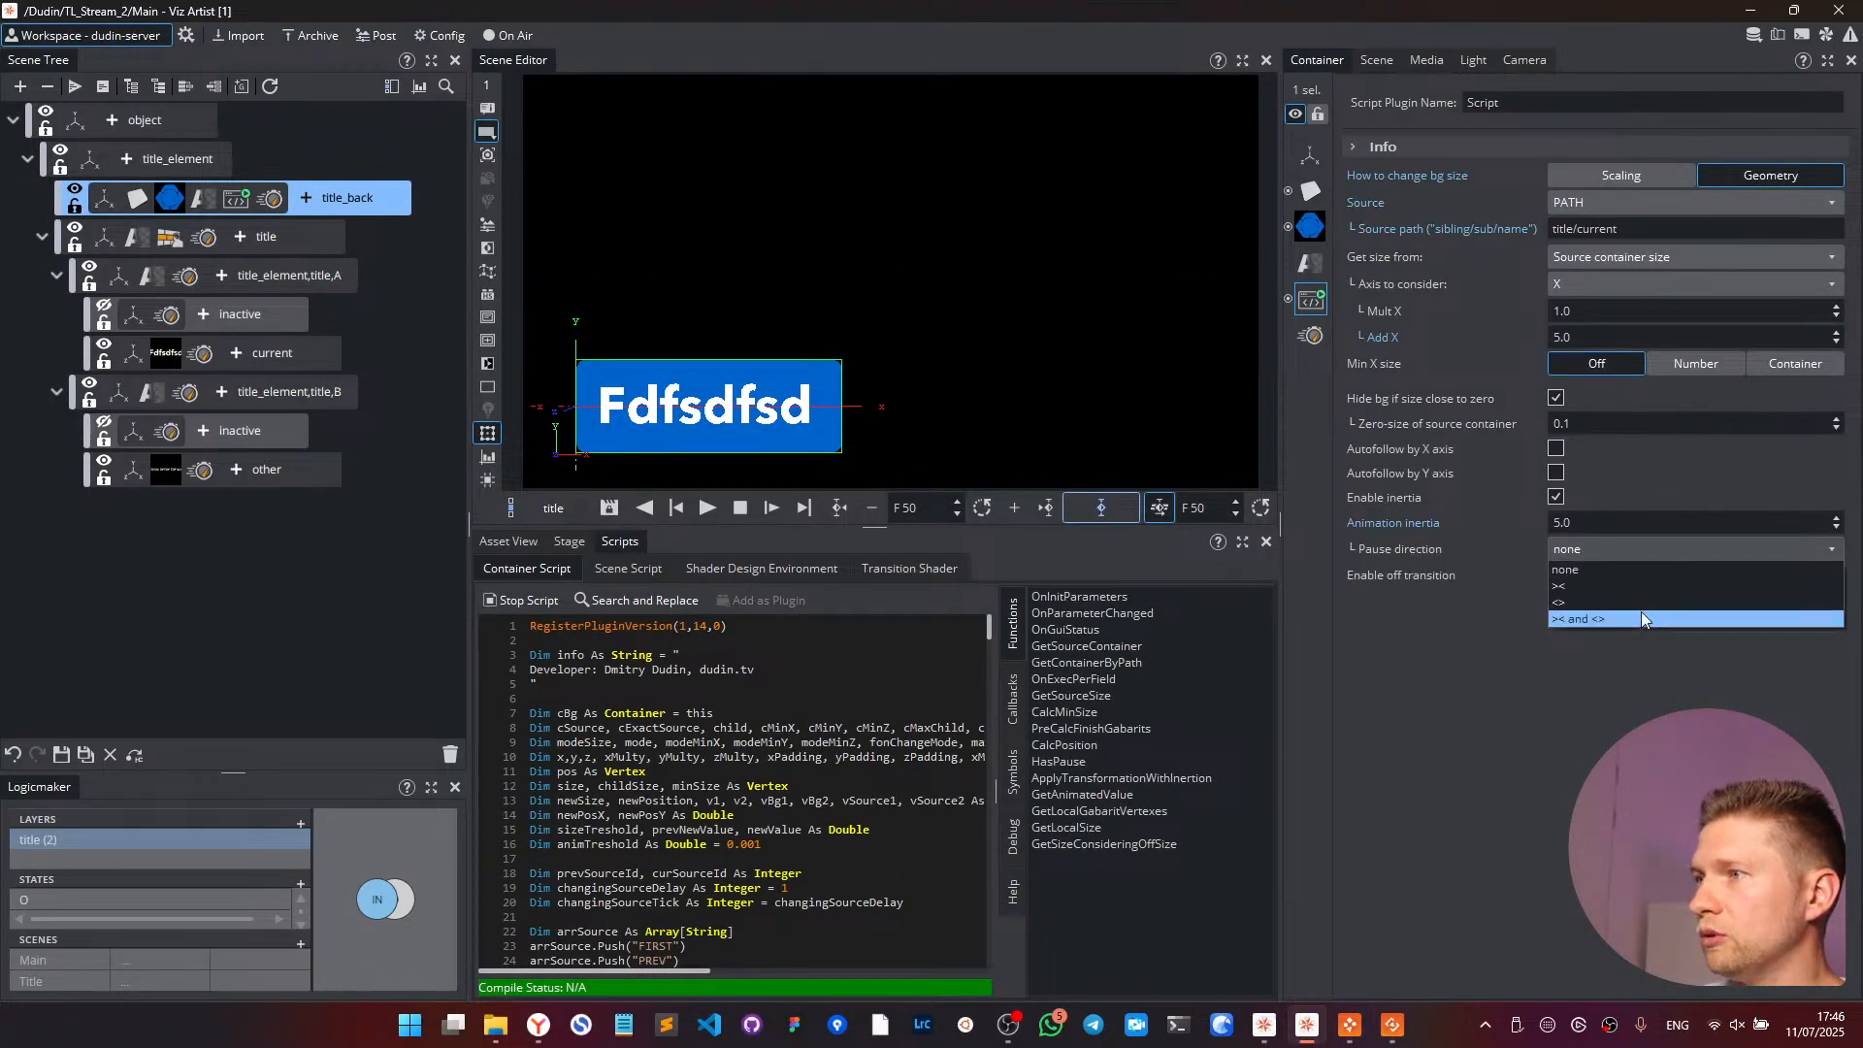
left_click(1560, 586)
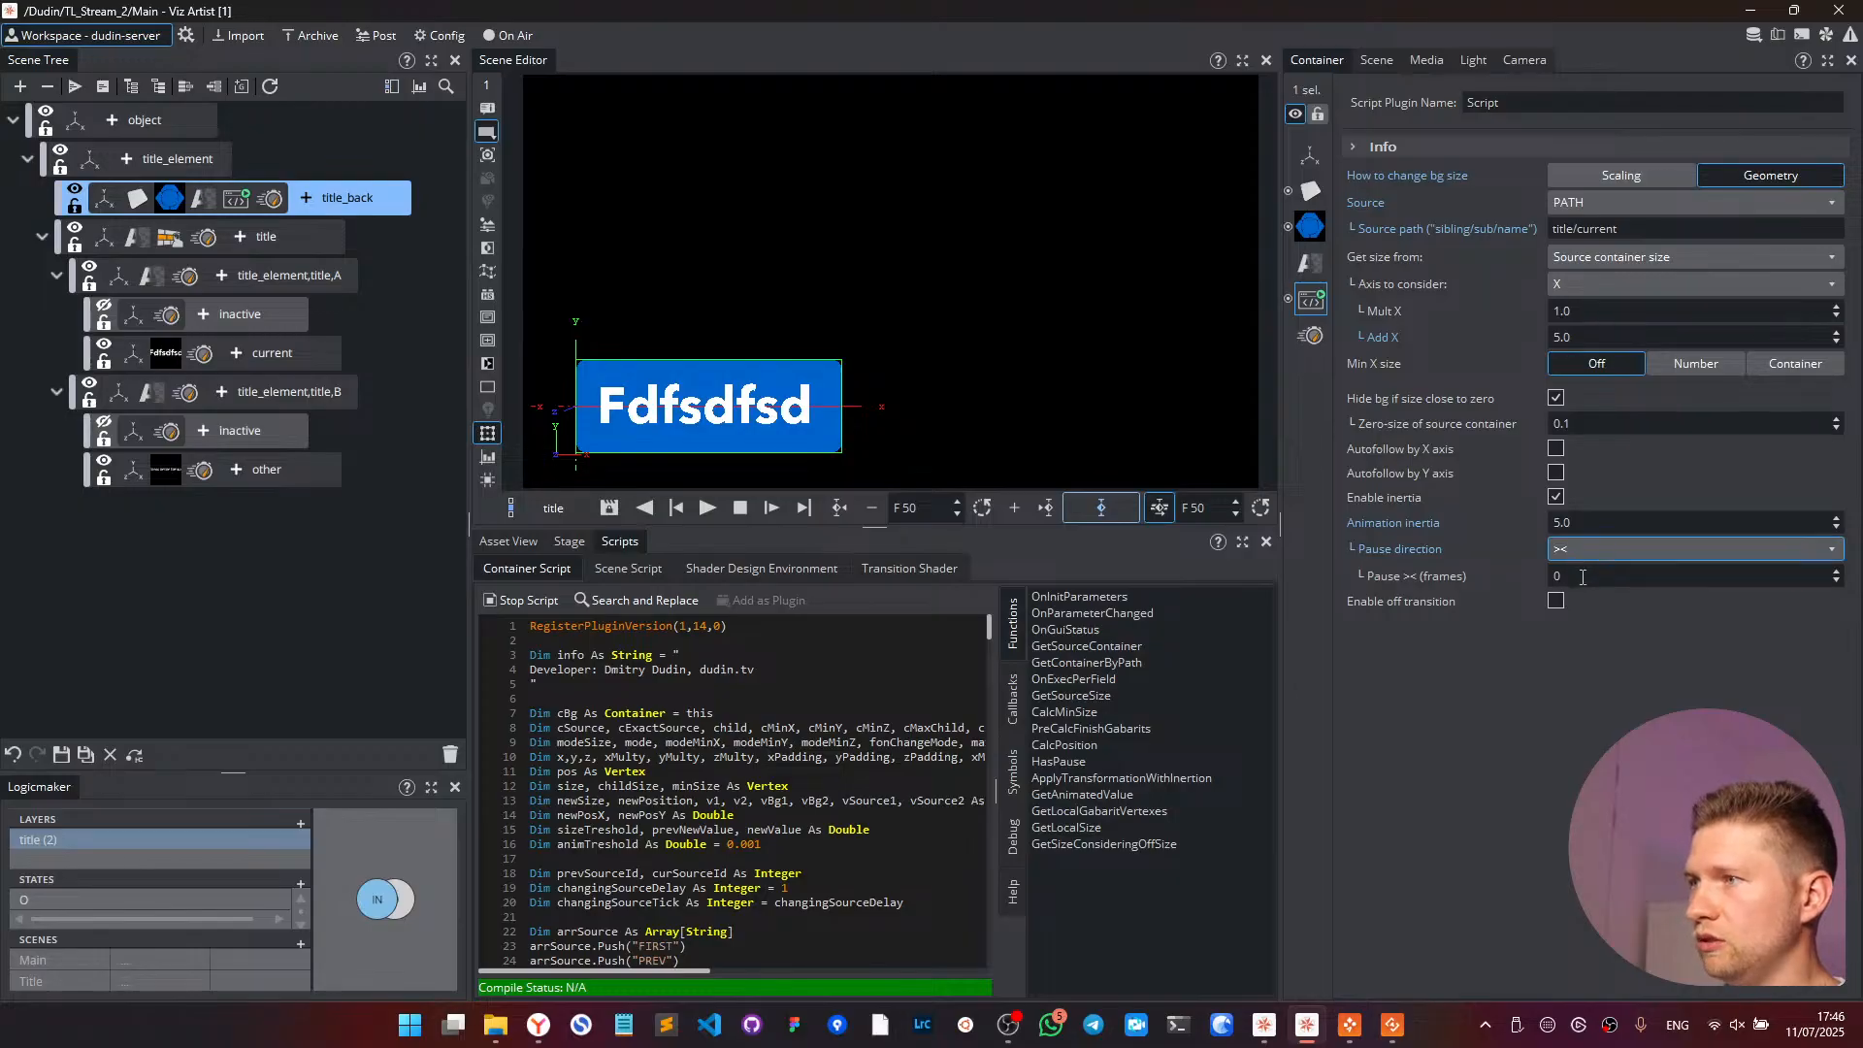
left_click(1596, 576)
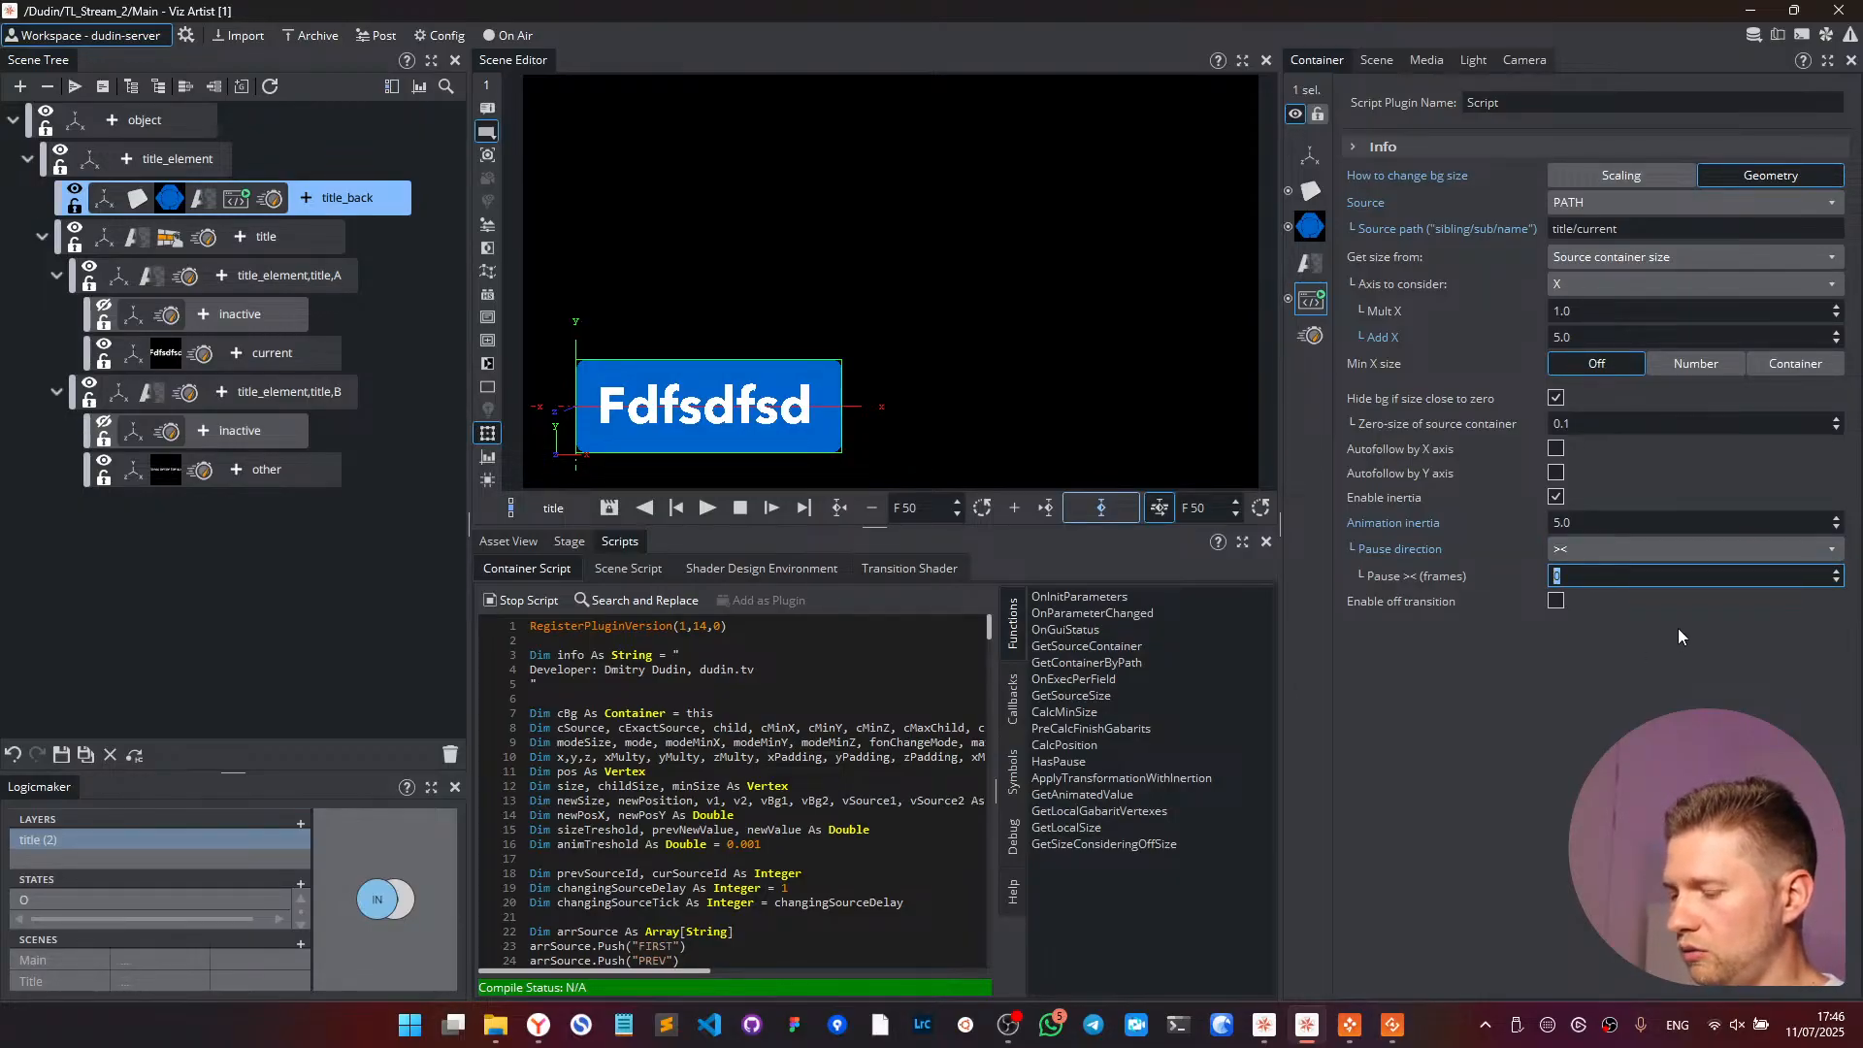
type("50")
key("Return")
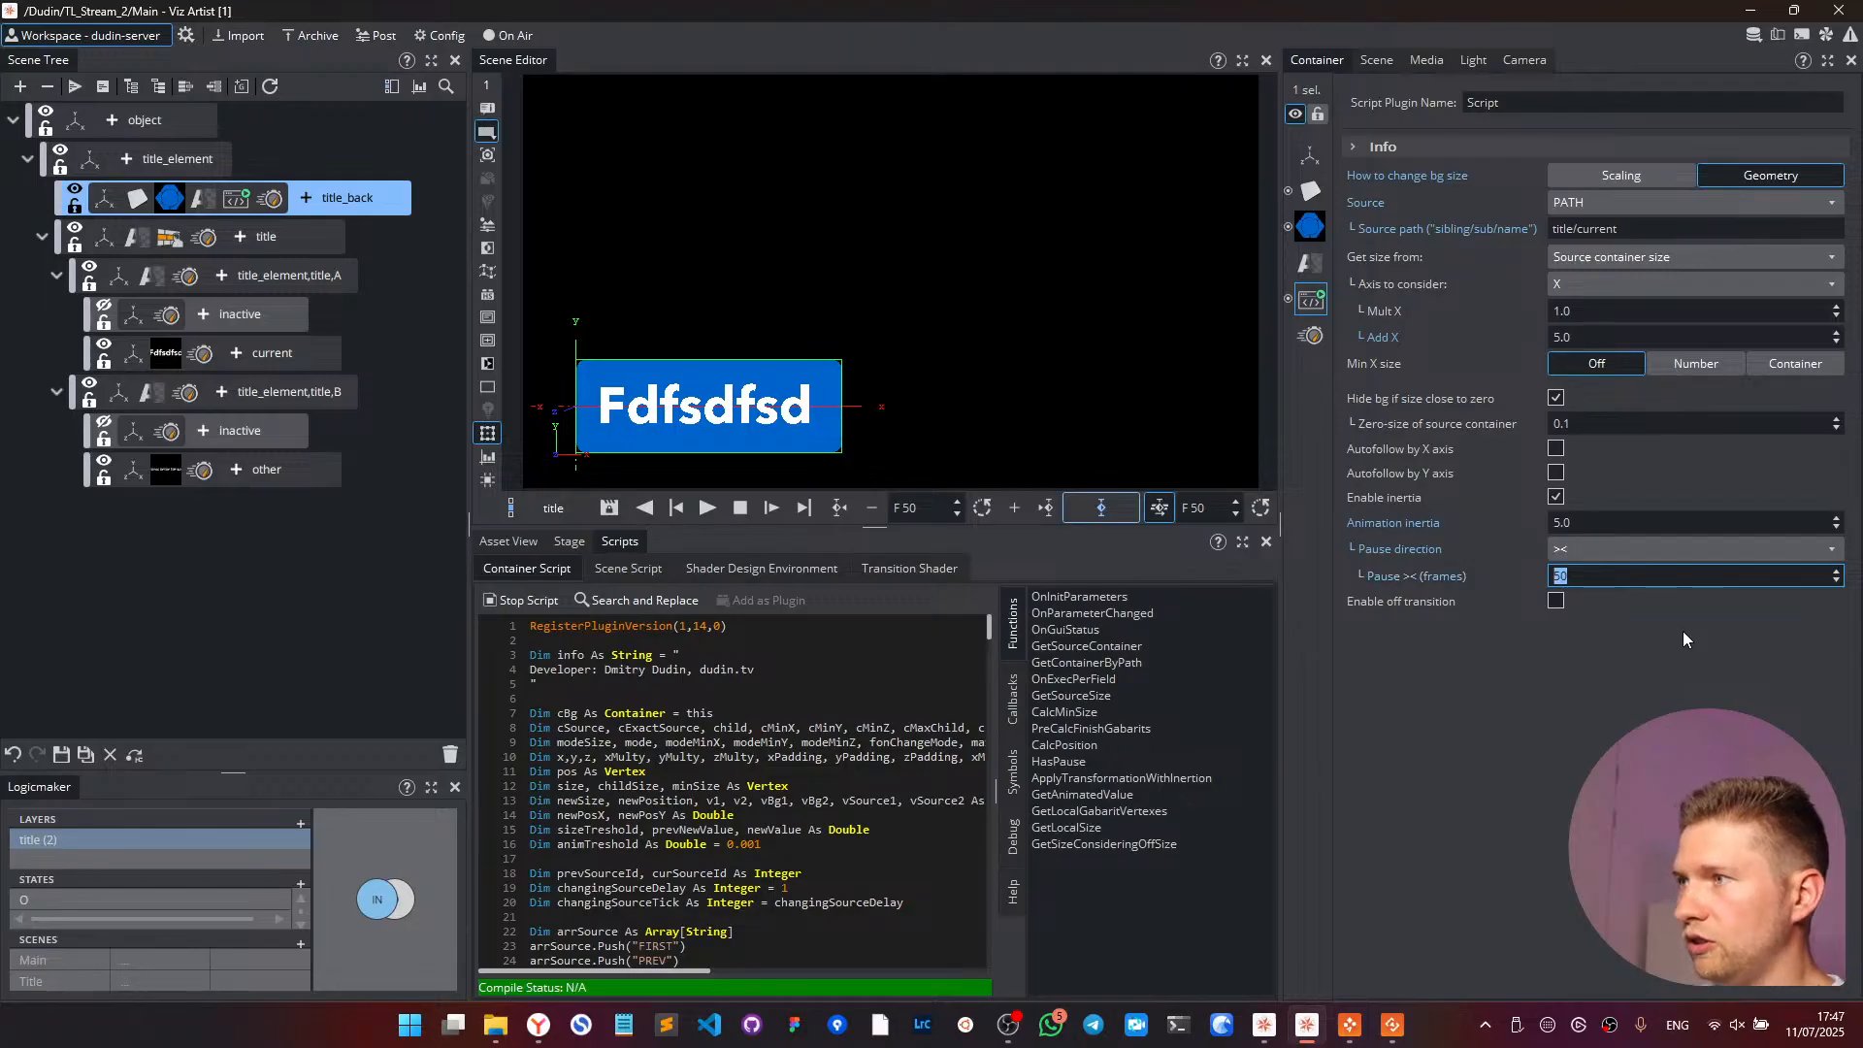
- Switch the title container's Toggle object repeatedly to test the background's shrink pause
left_click(176, 242)
left_click(170, 238)
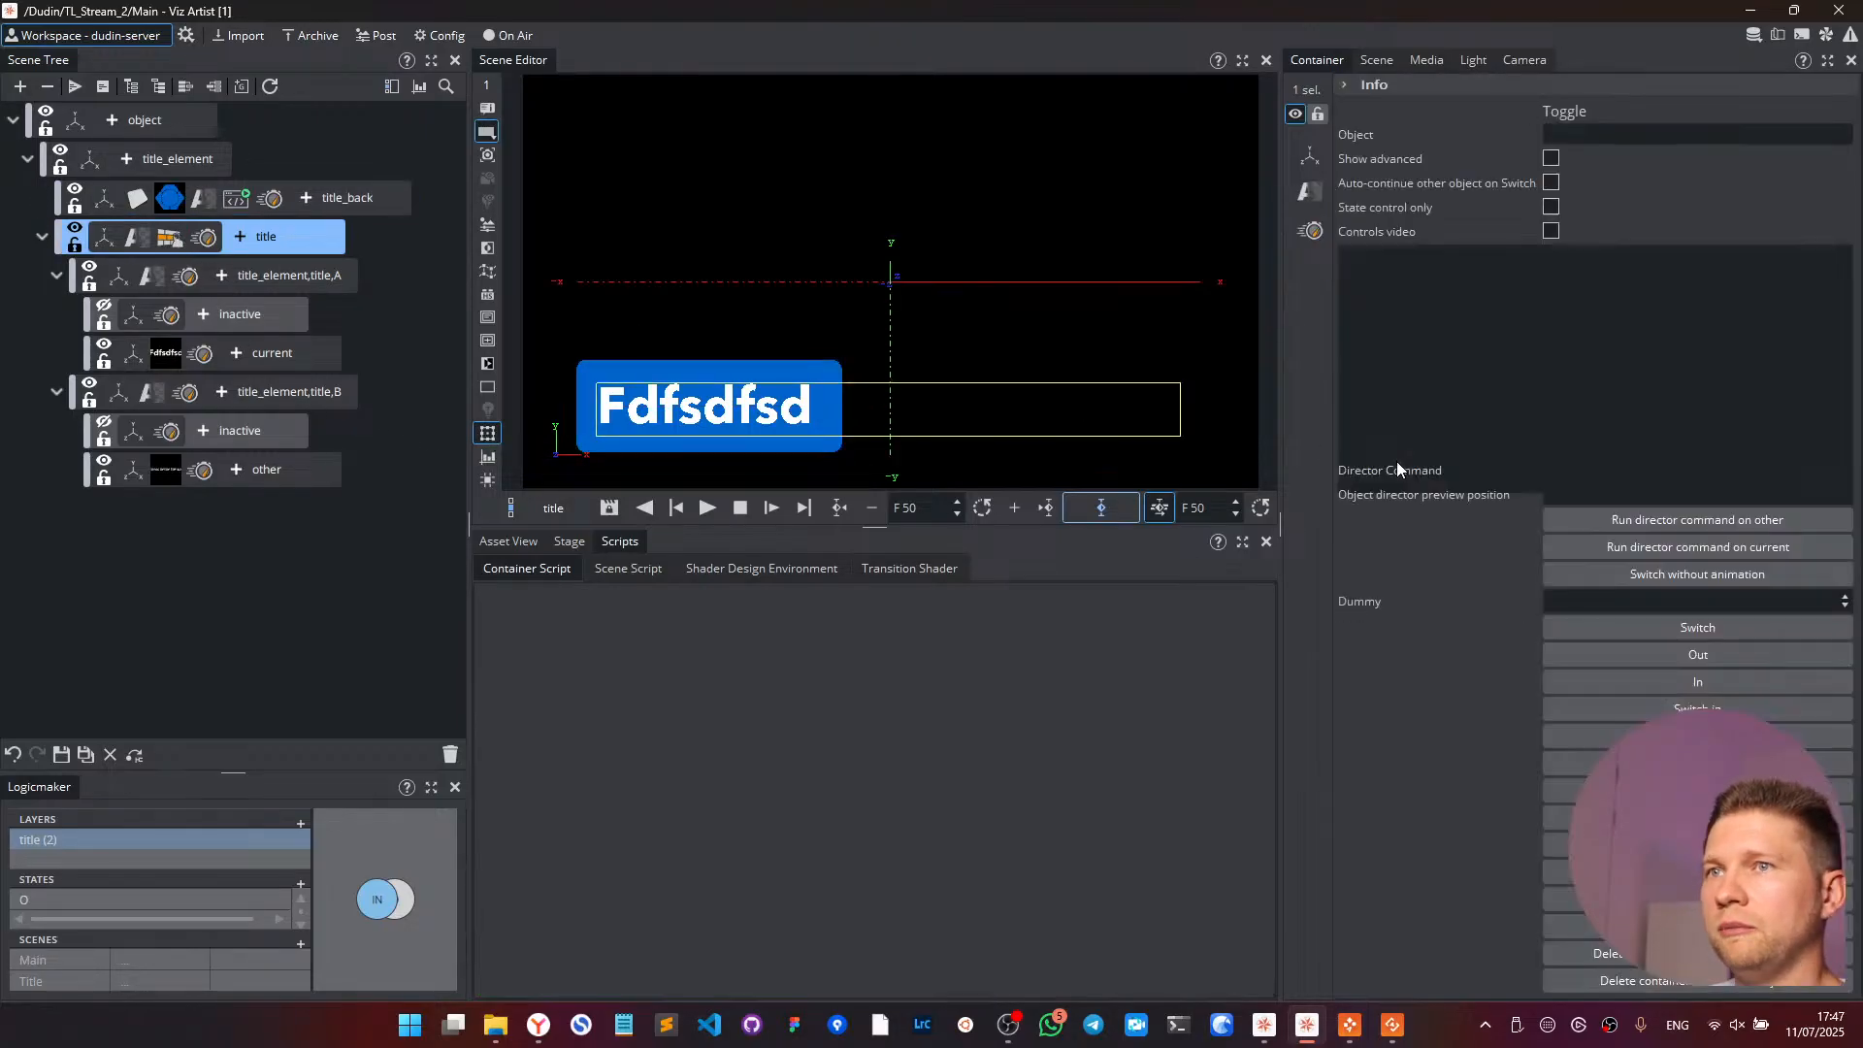
left_click(1715, 666)
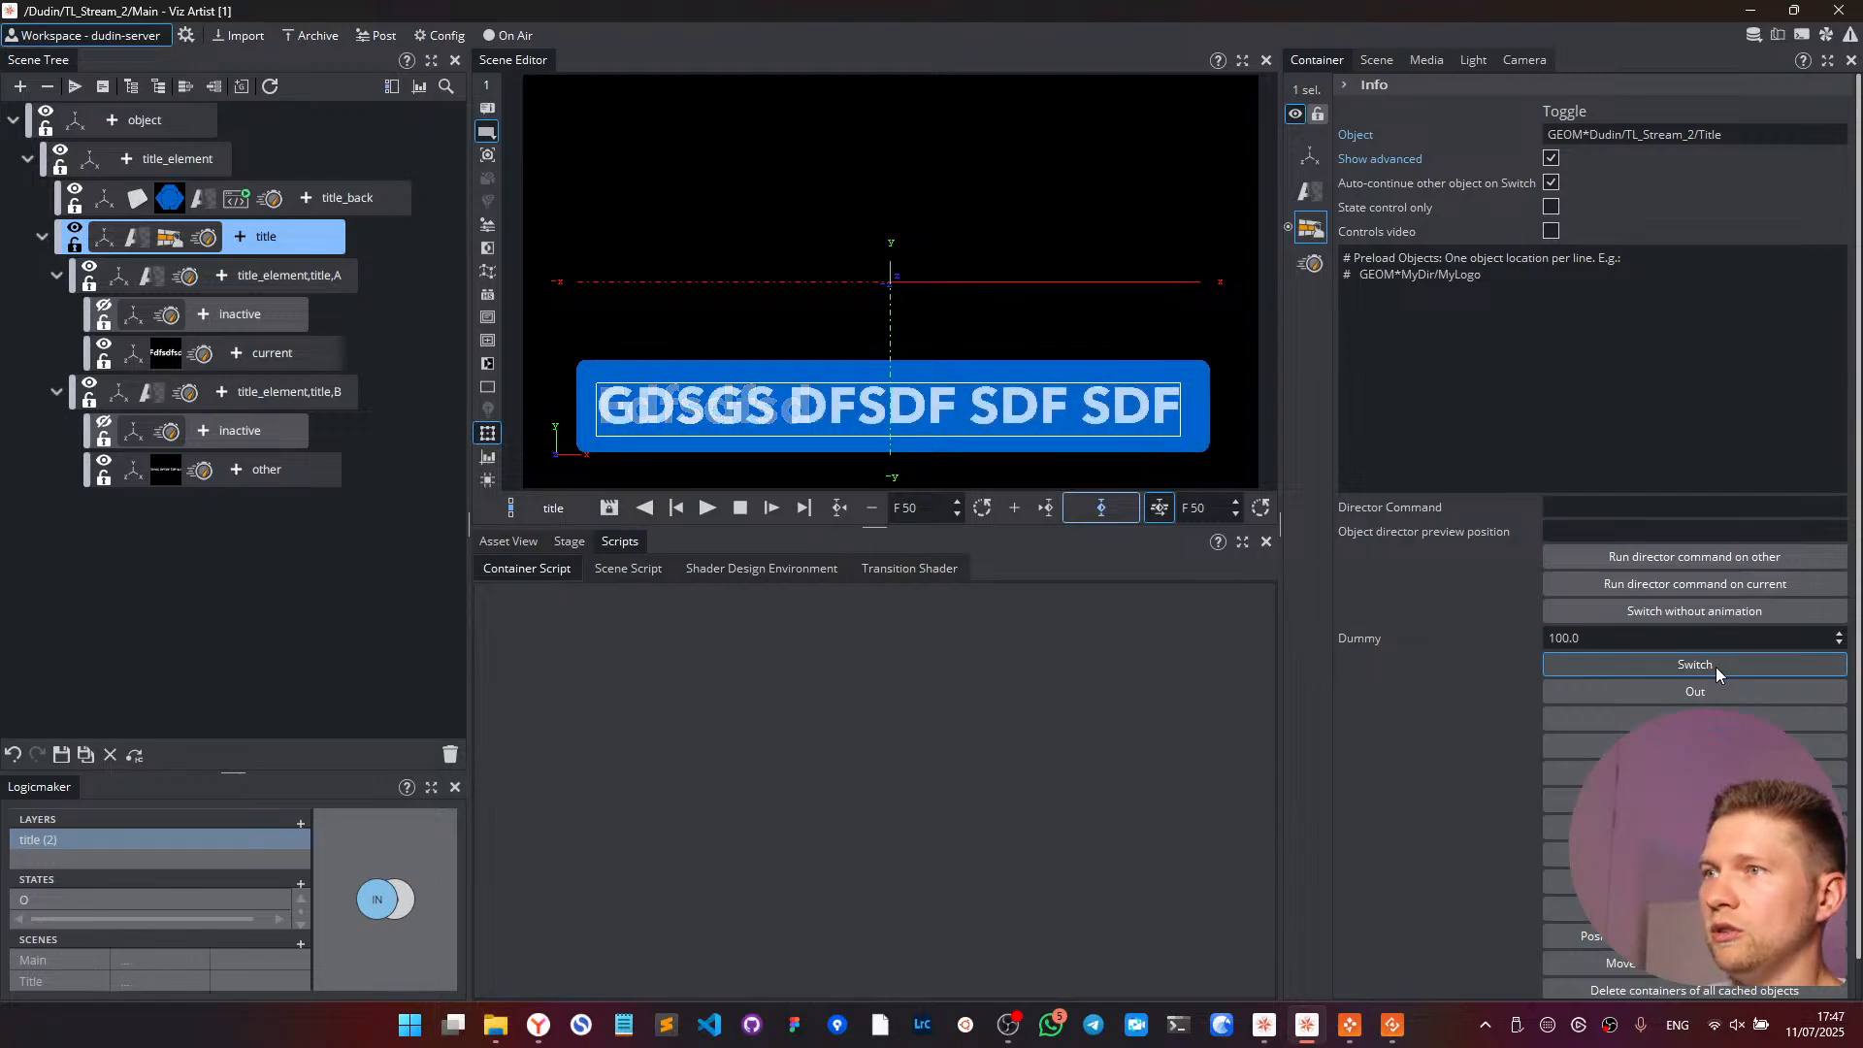
left_click(1715, 667)
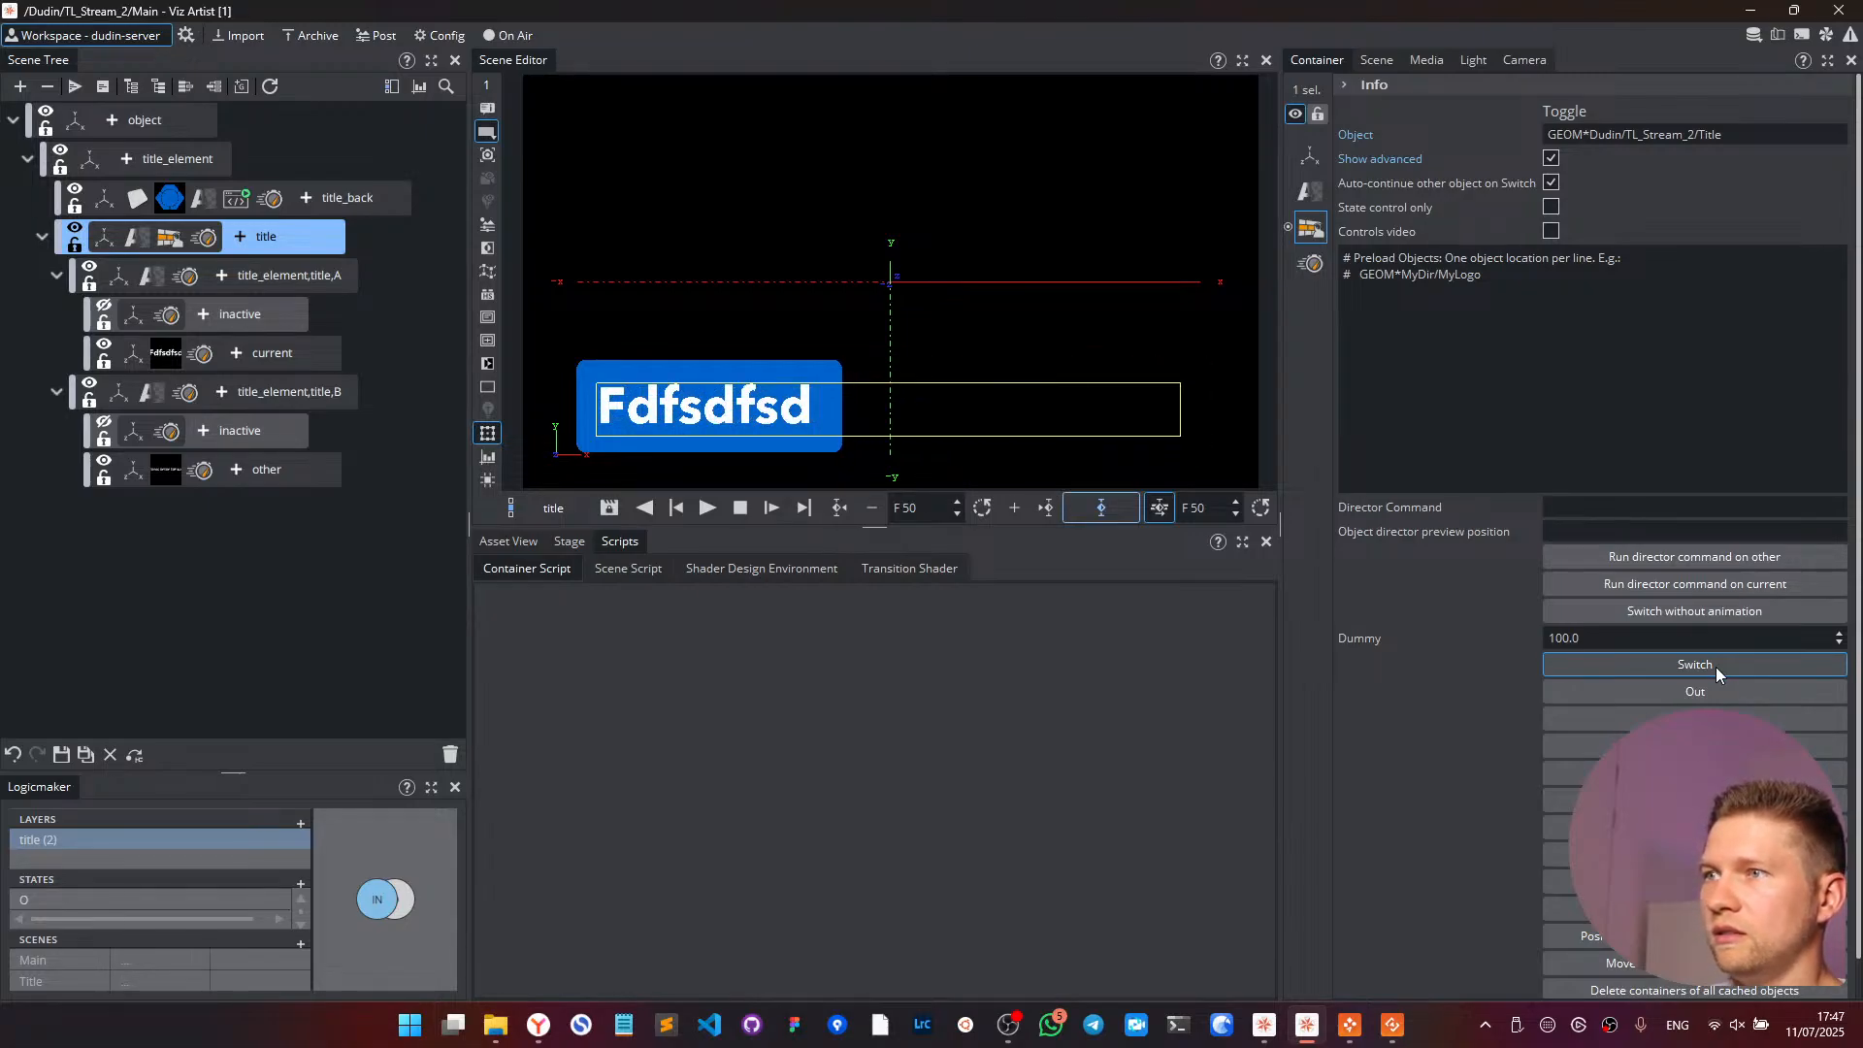
left_click(1715, 667)
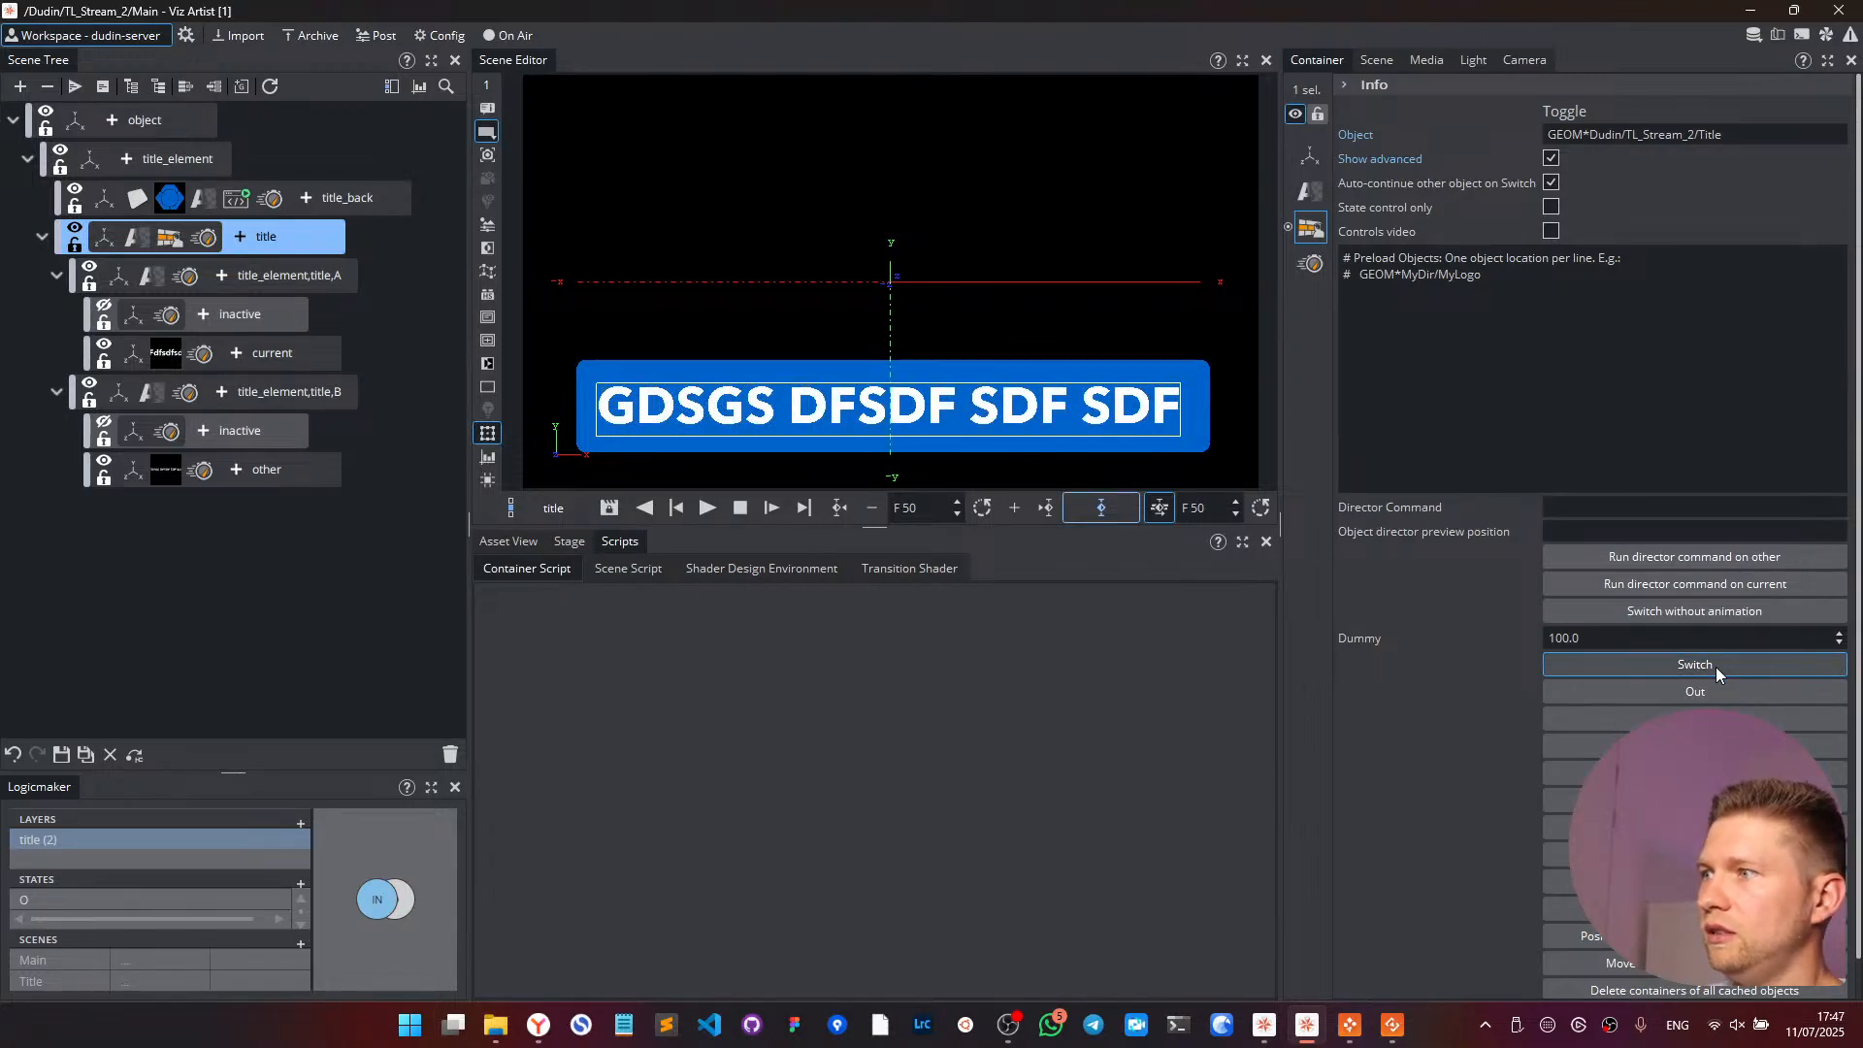
left_click(1715, 666)
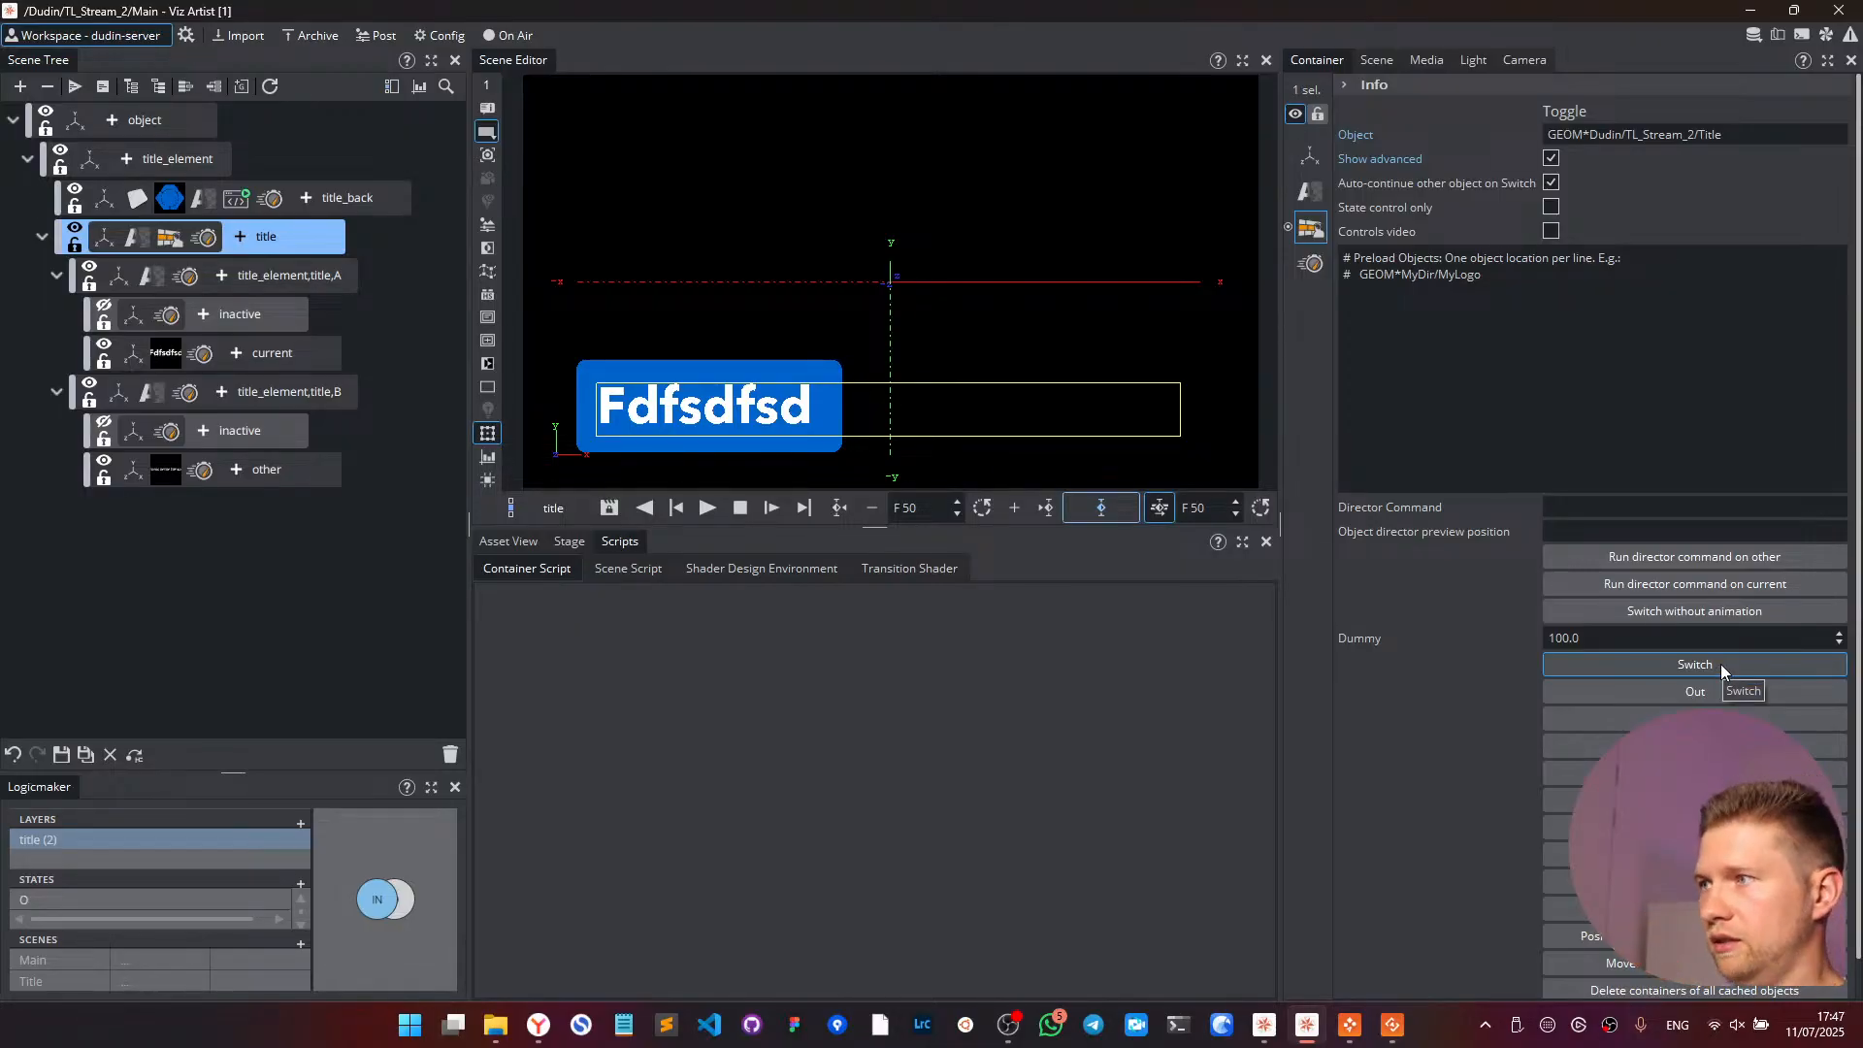
left_click(1720, 663)
left_click(1720, 663)
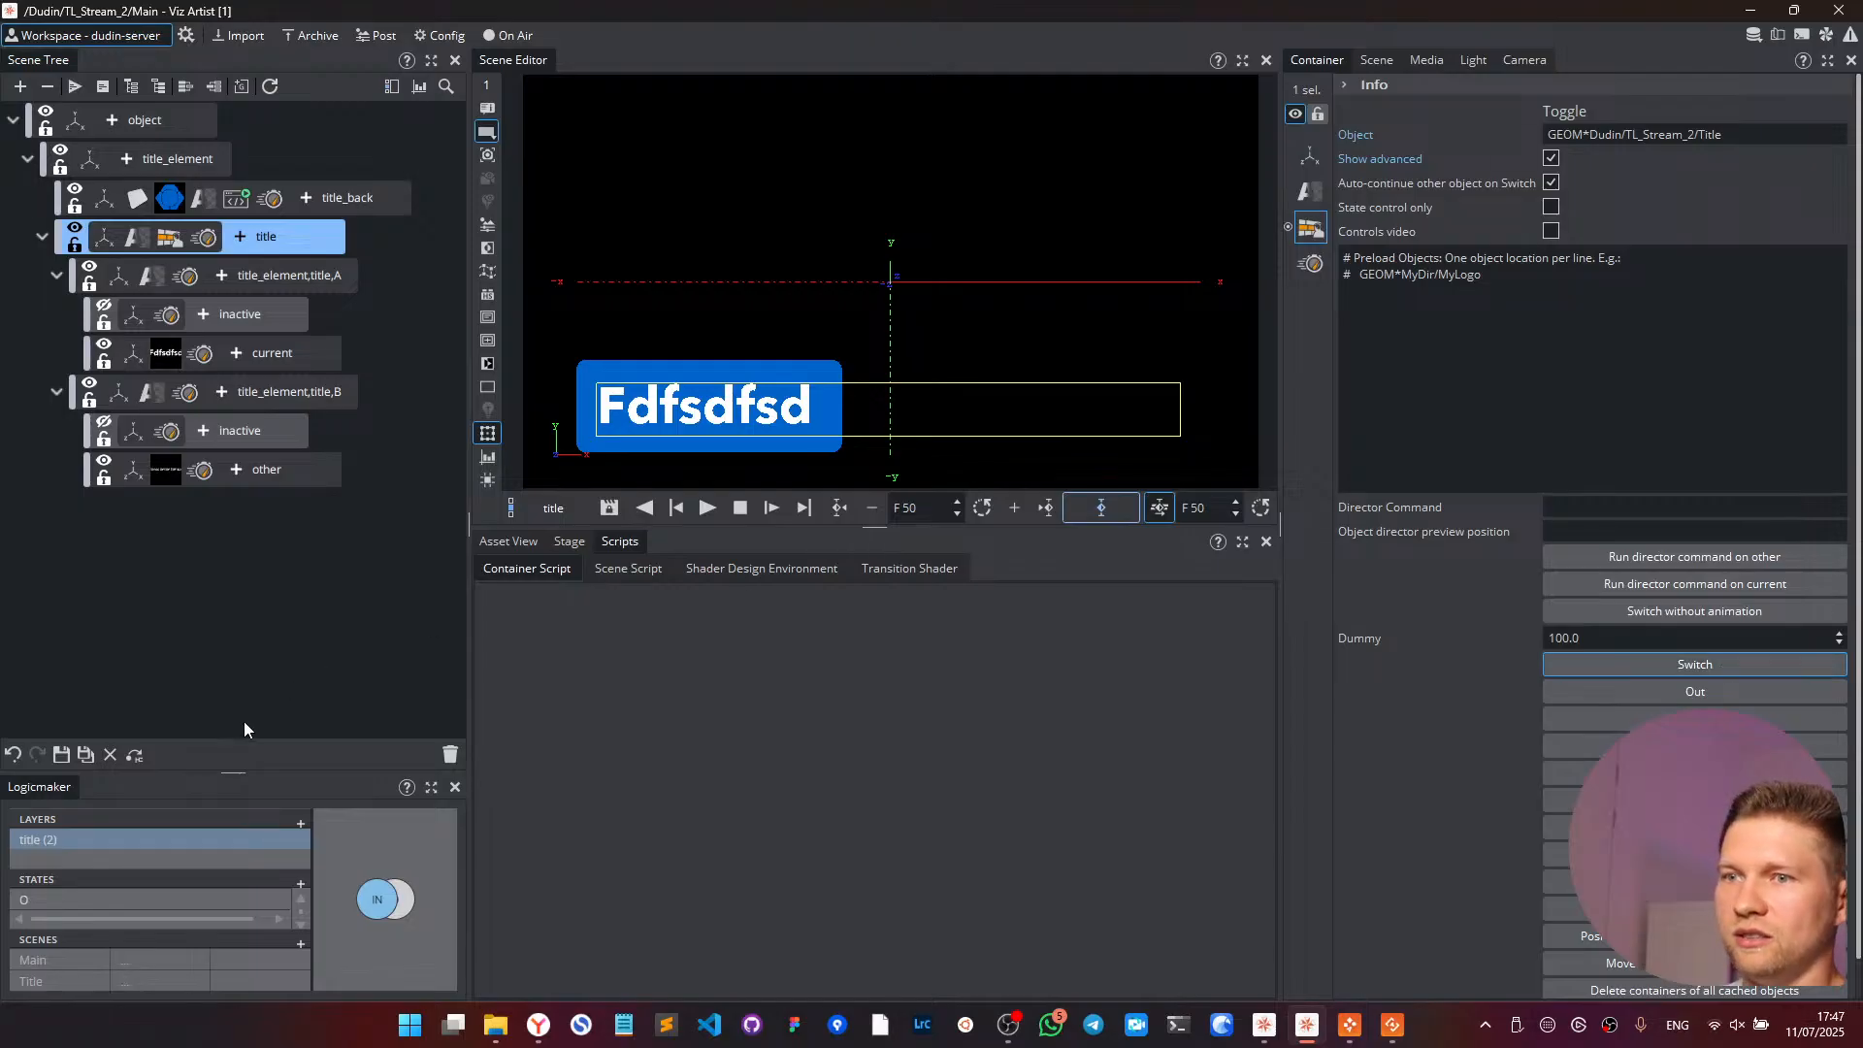
- Switch to the browser to view the Transition Logic video section on the Advanced Bg page, and return to Viz Artist
key("alt+Tab")
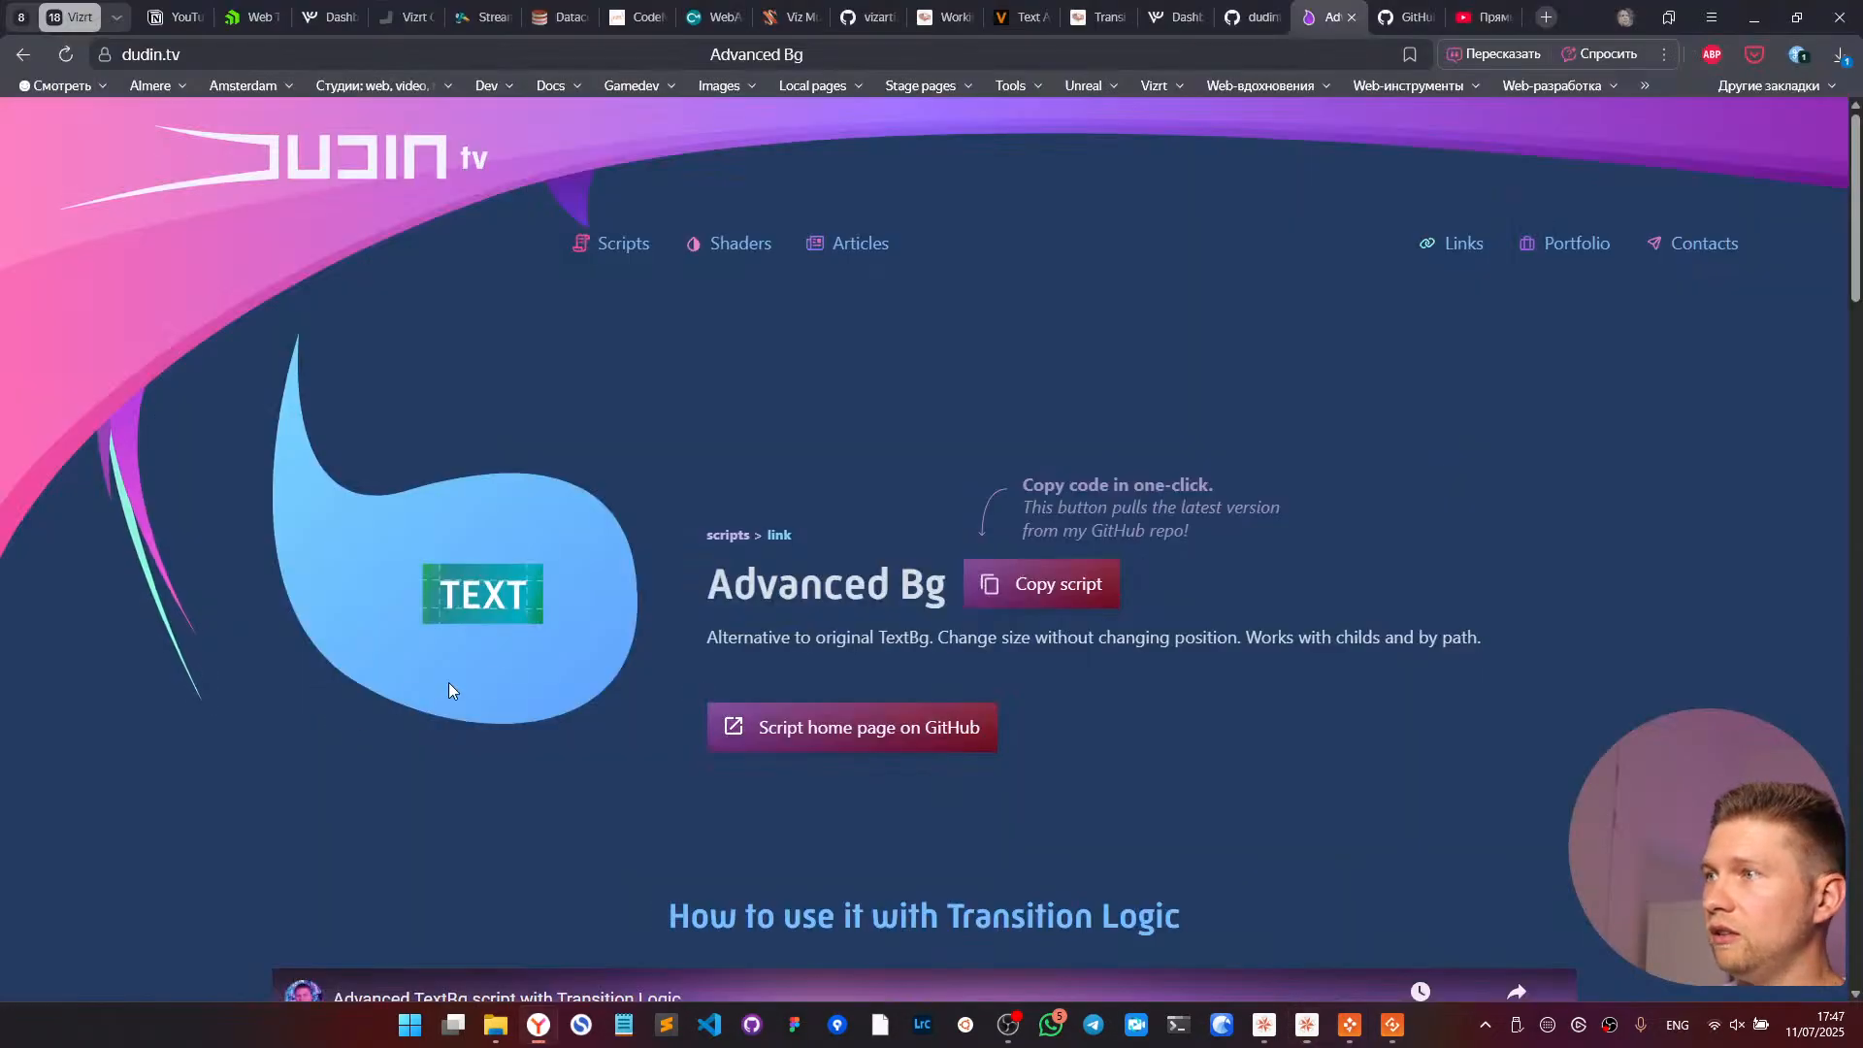
scroll(1225, 741, "down", 1)
scroll(1225, 741, "down", 5)
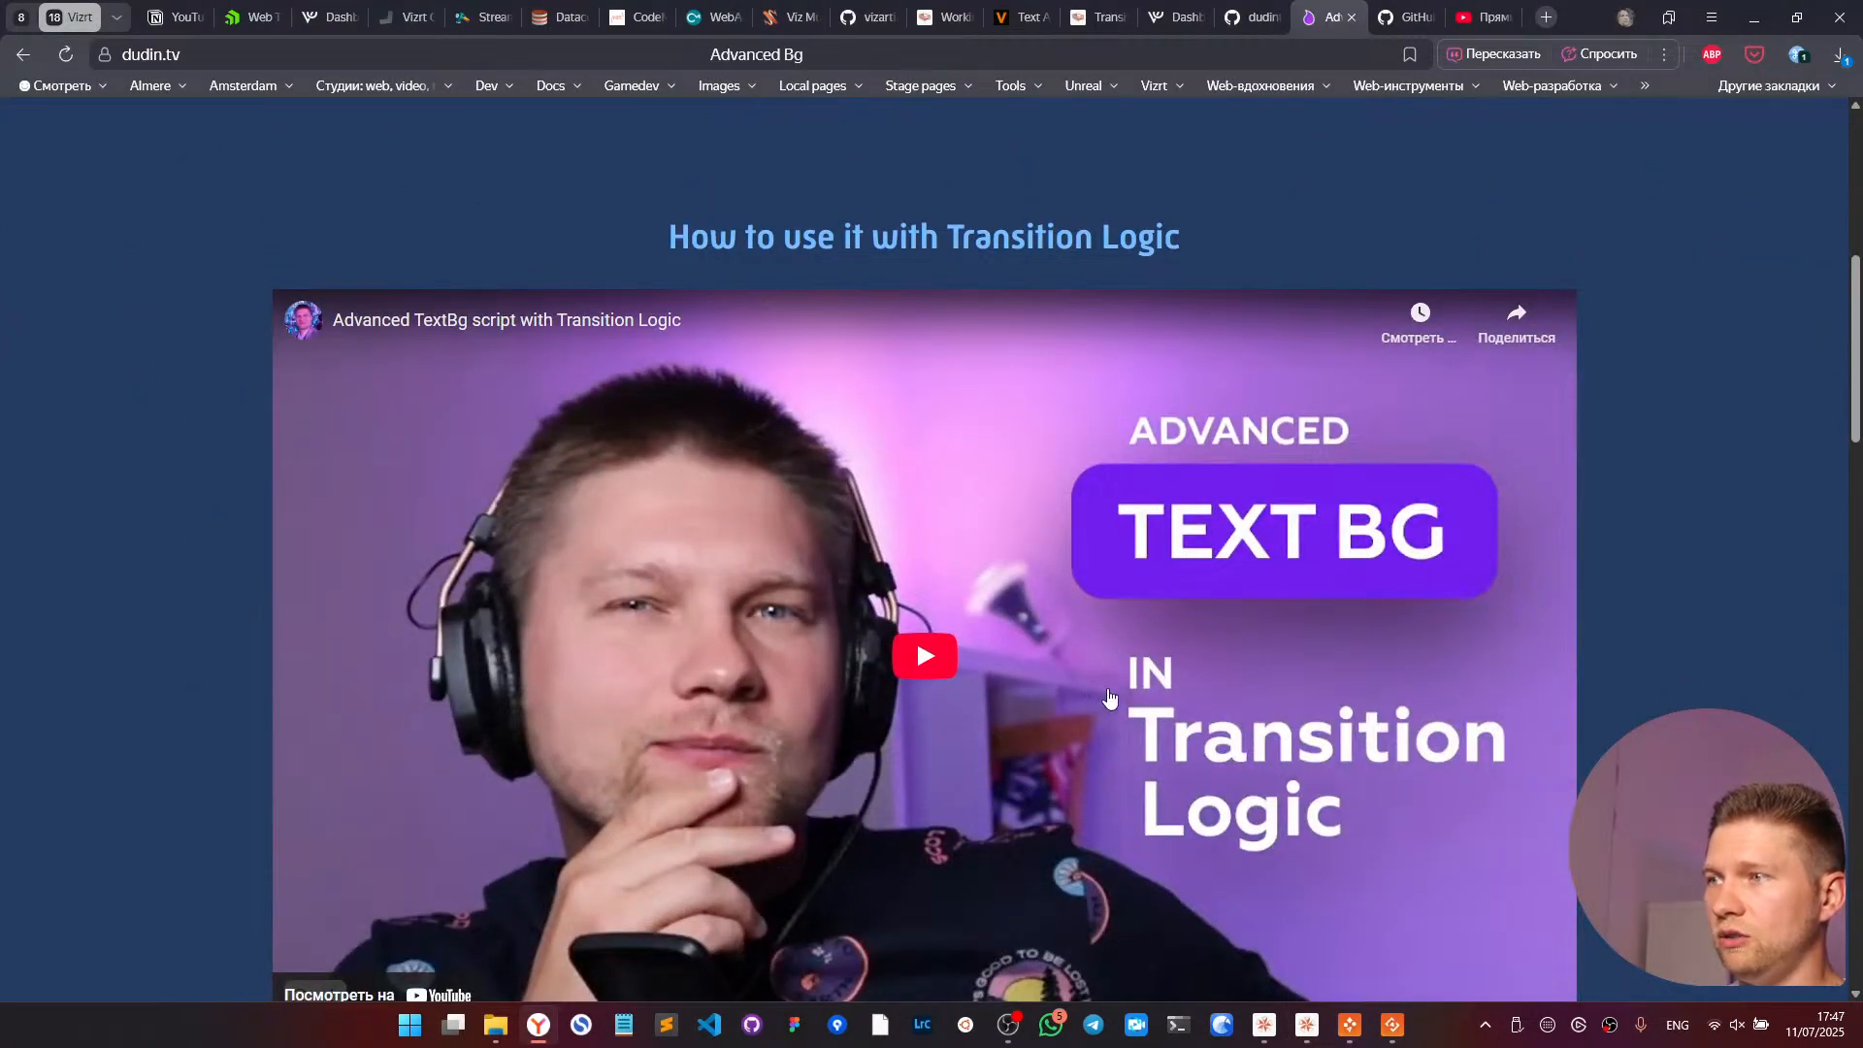
key("alt+Tab")
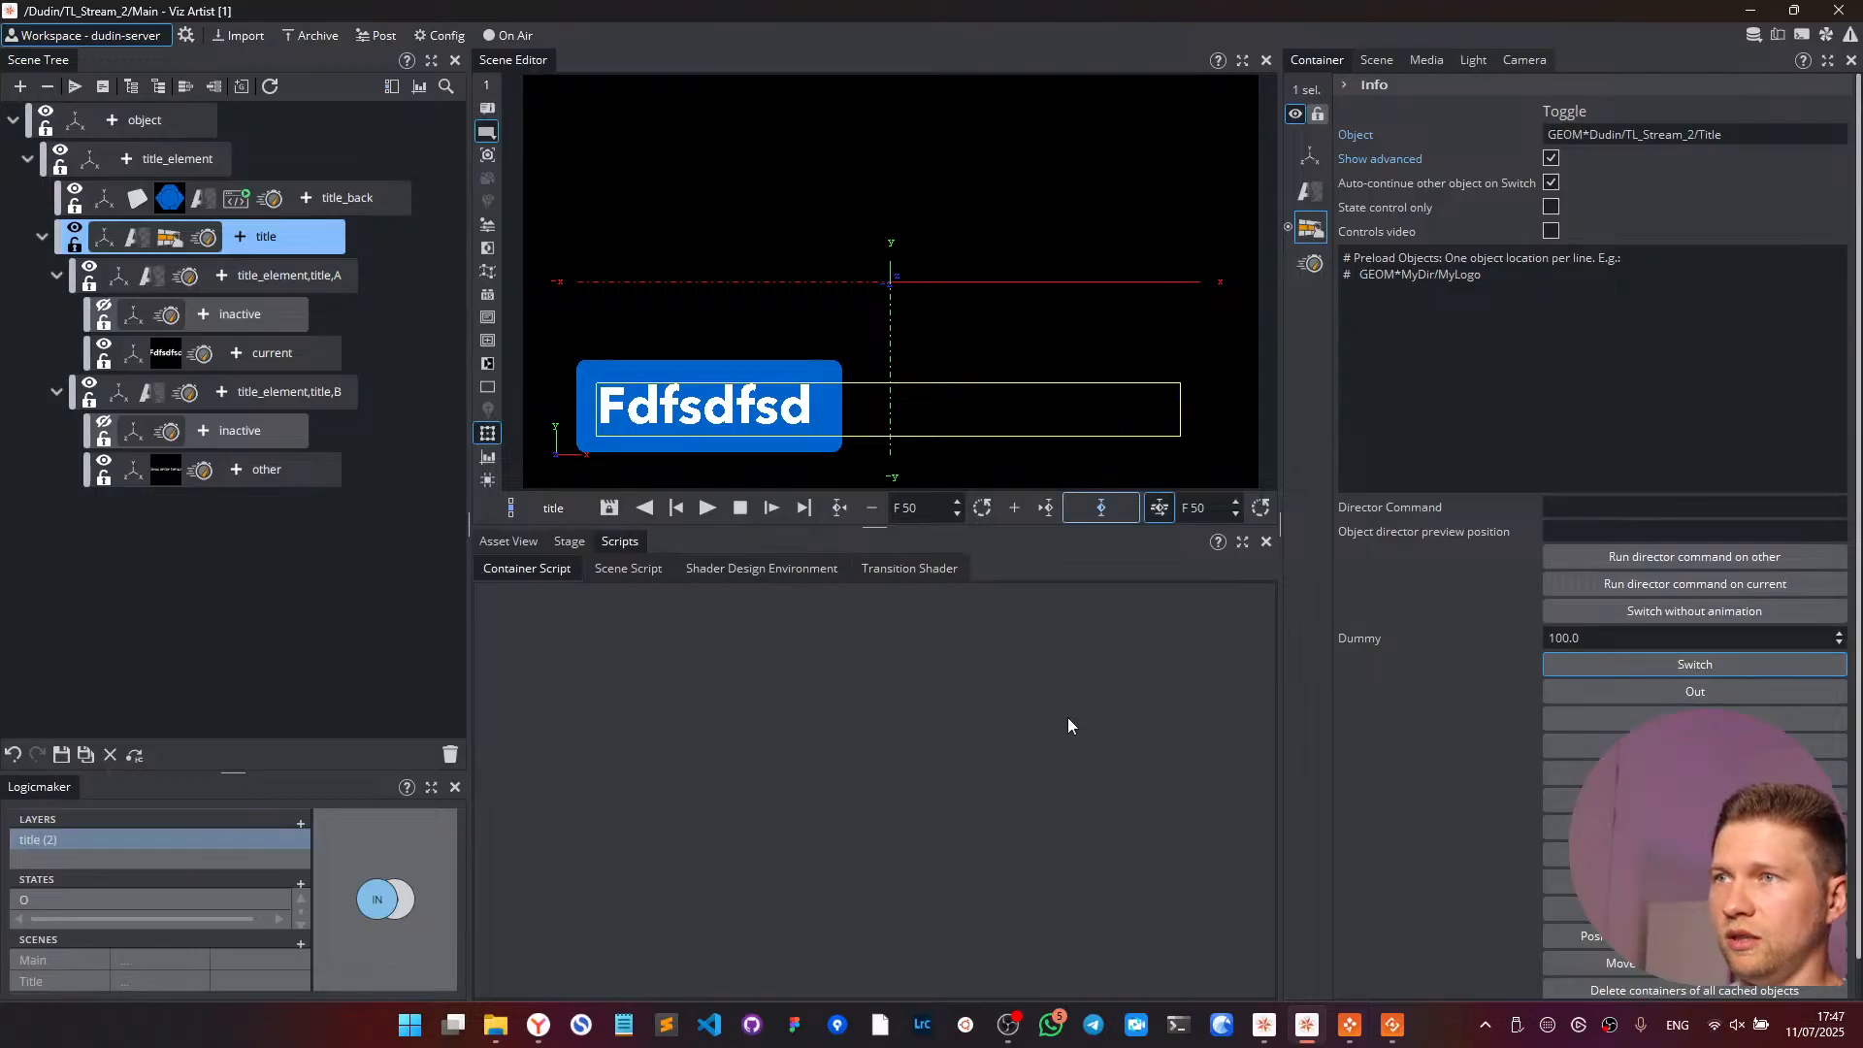